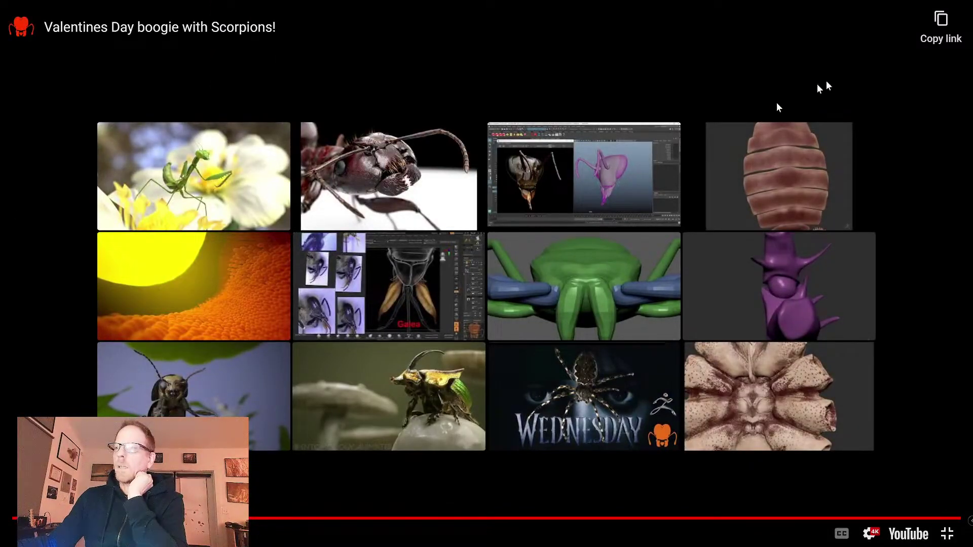
# - Leave the full-screen video, switch to ZBrush and set all scorpion subtools to their highest subdivision level
pyautogui.press('Escape')
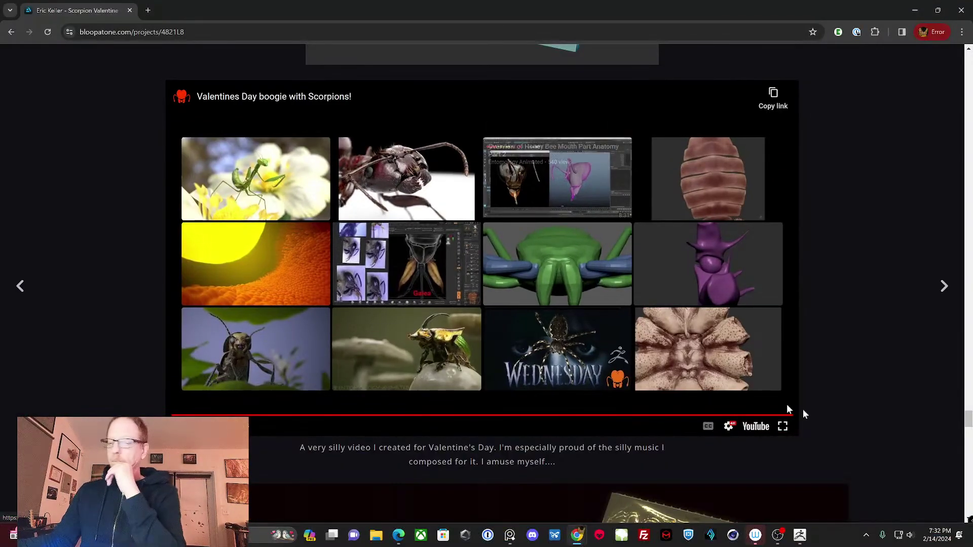
pyautogui.click(800, 536)
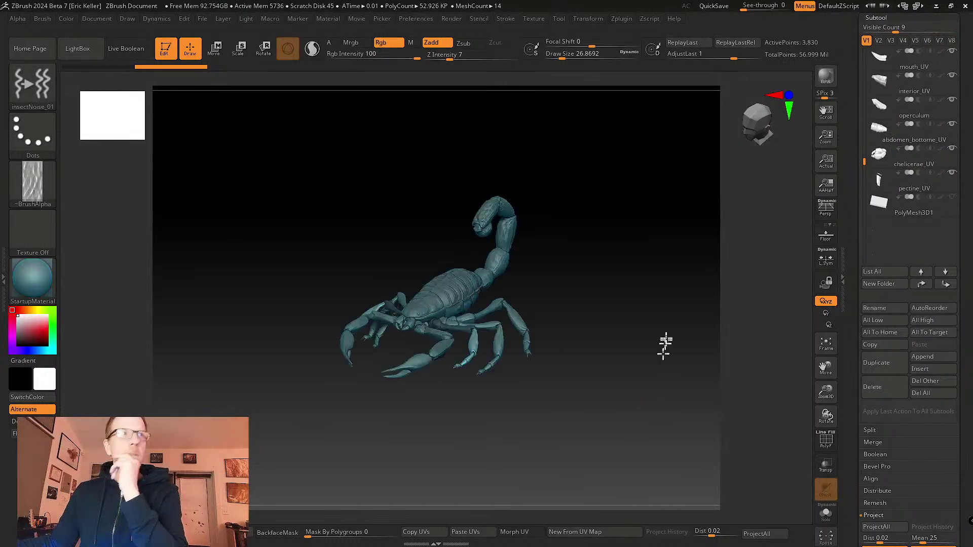
pyautogui.moveTo(644, 405); pyautogui.dragTo(600, 359)
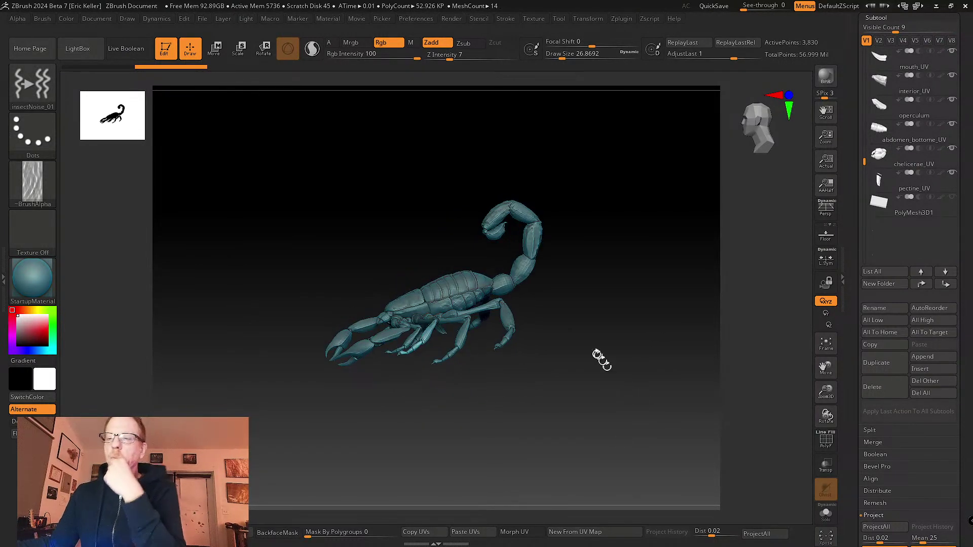
pyautogui.keyDown('alt'); pyautogui.moveTo(574, 304); pyautogui.dragTo(710, 344); pyautogui.keyUp('alt')
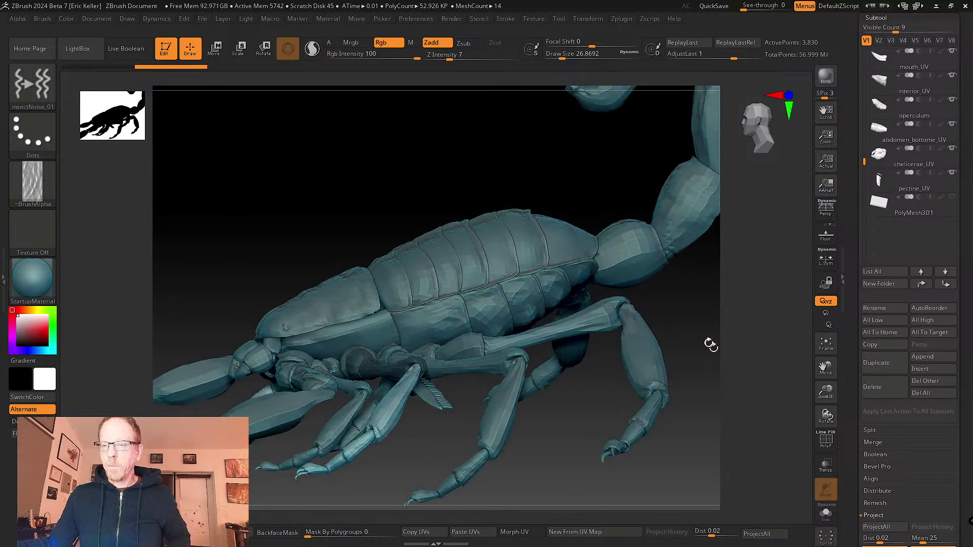
pyautogui.click(913, 323)
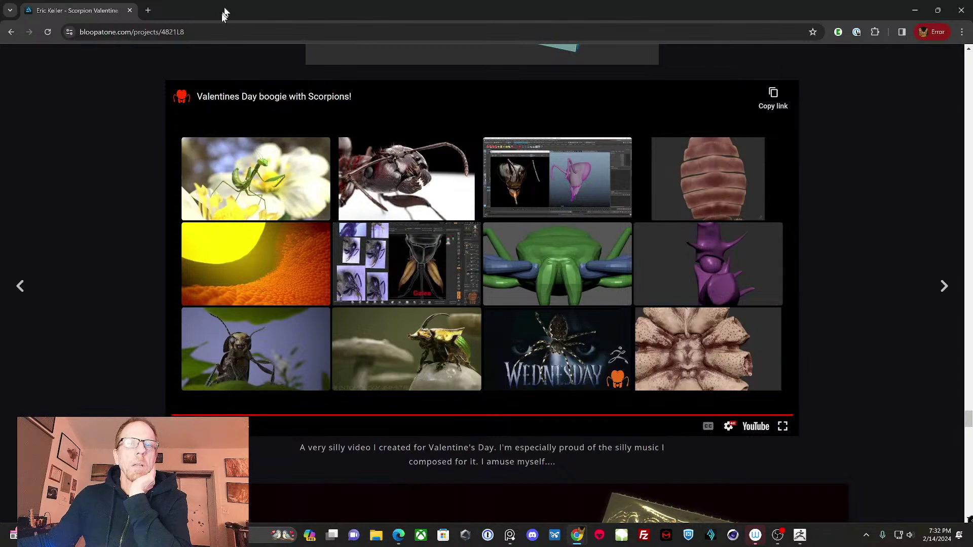
pyautogui.moveTo(222, 11); pyautogui.dragTo(0, 10)
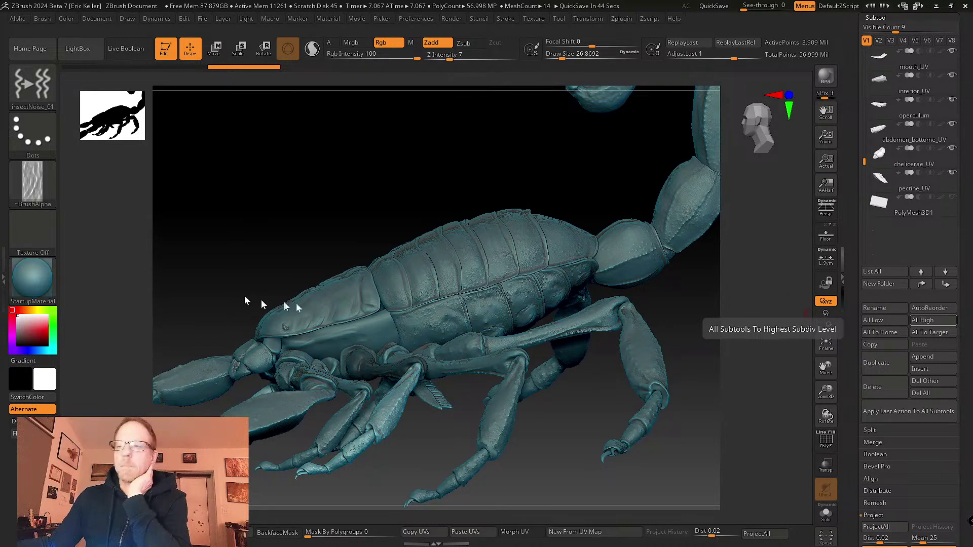
pyautogui.moveTo(760, 391); pyautogui.dragTo(823, 376)
pyautogui.moveTo(744, 367); pyautogui.dragTo(738, 387)
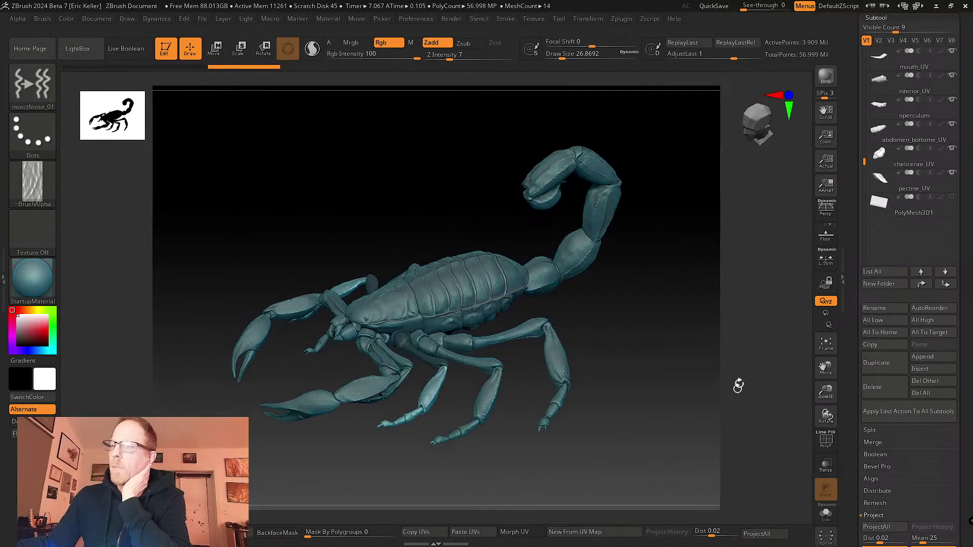
# - Load the superBug_056 tool in place of the scorpion and inspect the insect's legs, wings and body from several angles
pyautogui.moveTo(856, 138); pyautogui.dragTo(854, 241)
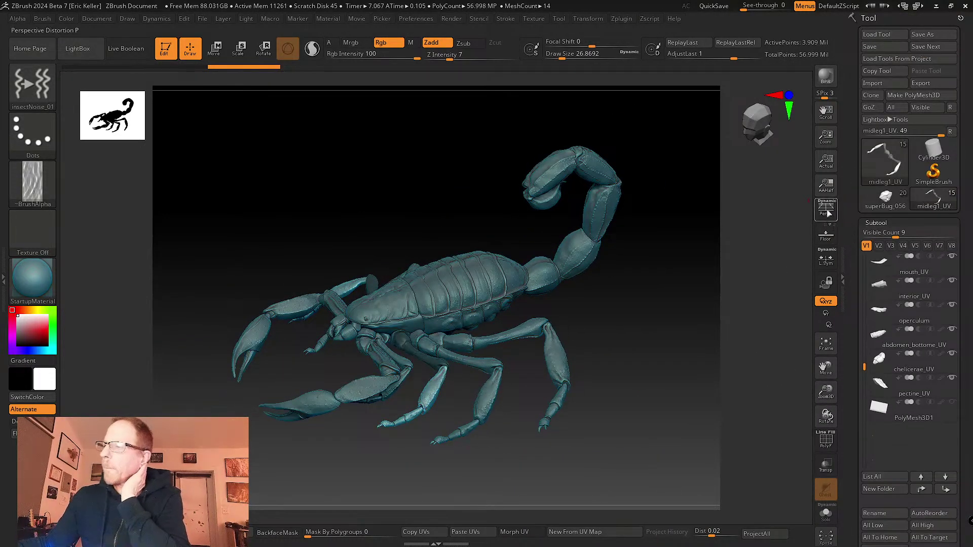
pyautogui.click(885, 199)
pyautogui.moveTo(675, 317); pyautogui.dragTo(489, 360)
pyautogui.moveTo(540, 389); pyautogui.dragTo(526, 275)
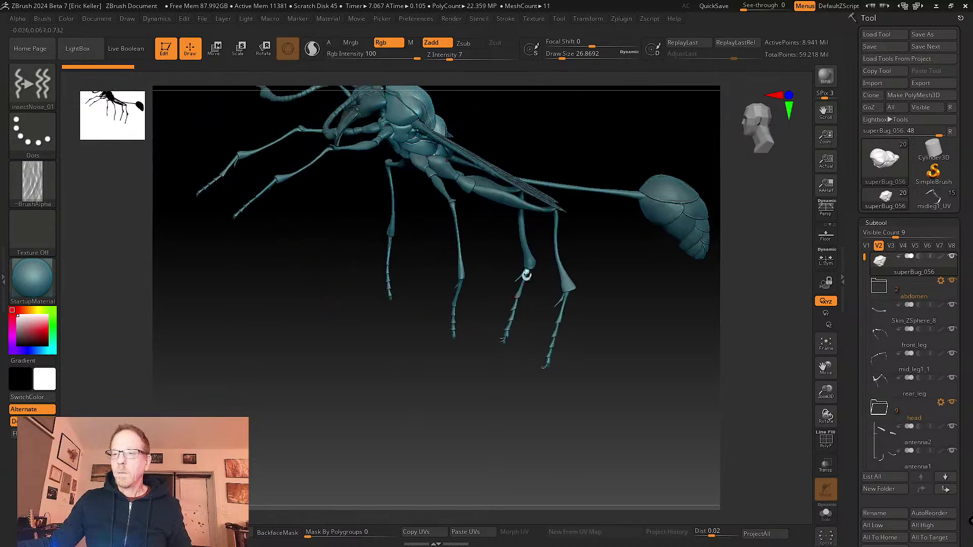
pyautogui.moveTo(611, 247); pyautogui.dragTo(525, 373)
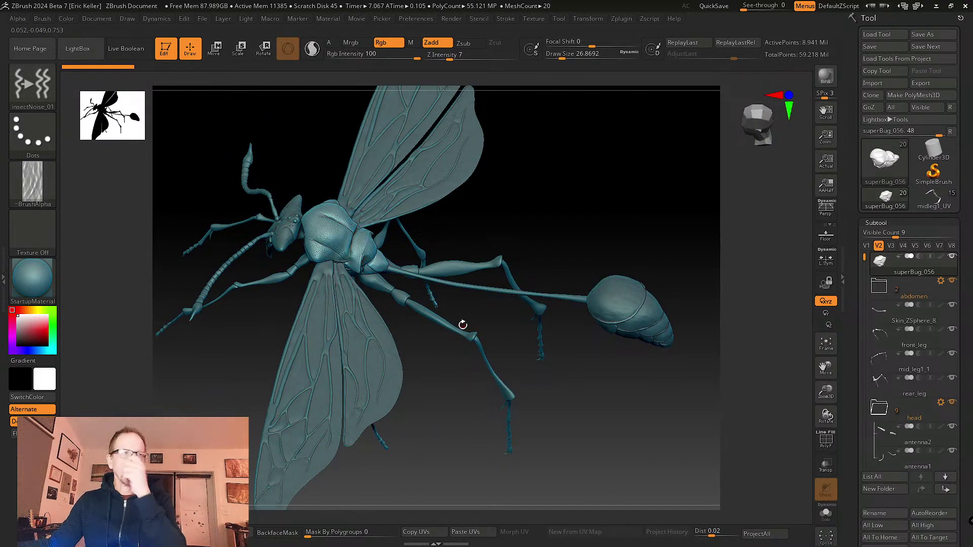
pyautogui.moveTo(552, 217); pyautogui.dragTo(436, 282)
pyautogui.moveTo(436, 281); pyautogui.dragTo(464, 231, button='right')
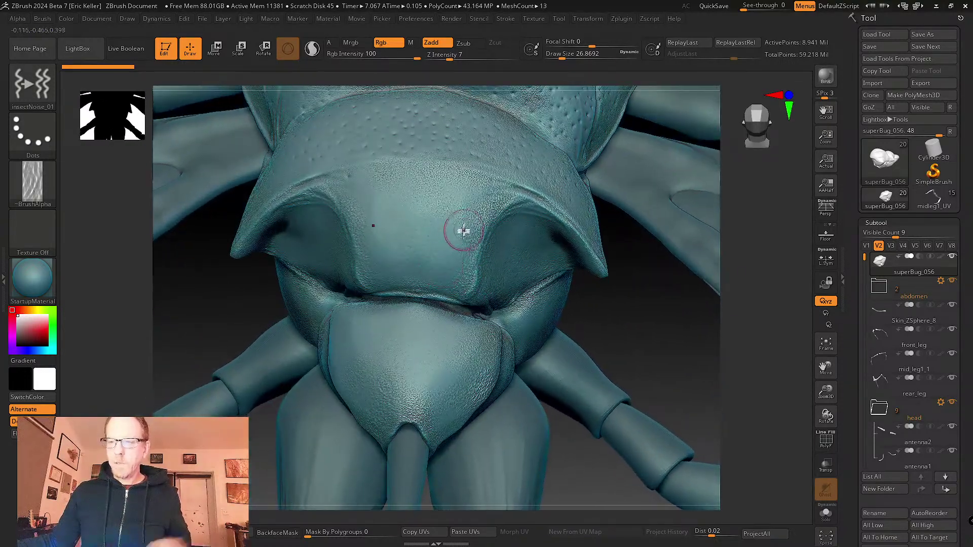
# - Isolate the superBug_056 body subtool with Solo and select the DamStandard brush
pyautogui.click(826, 513)
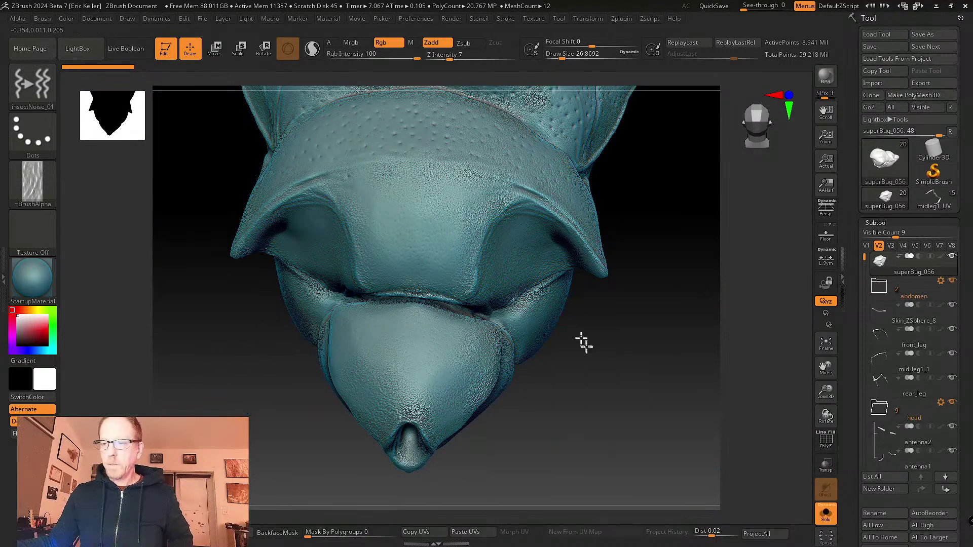
pyautogui.moveTo(616, 390)
pyautogui.mouseDown(button='right')
pyautogui.moveTo(652, 339)
pyautogui.moveTo(680, 336)
pyautogui.moveTo(430, 229)
pyautogui.mouseUp(button='right')
pyautogui.click(30, 97)
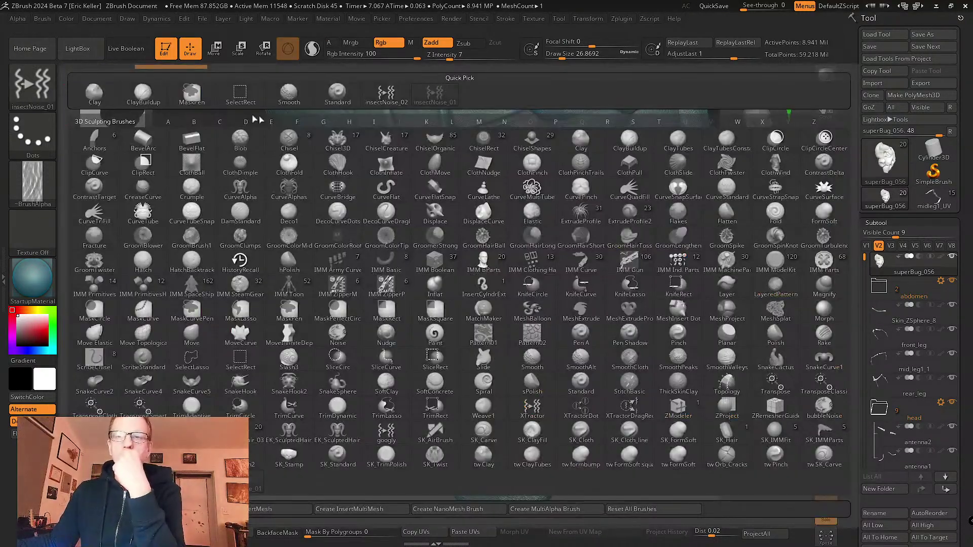
pyautogui.press('d')
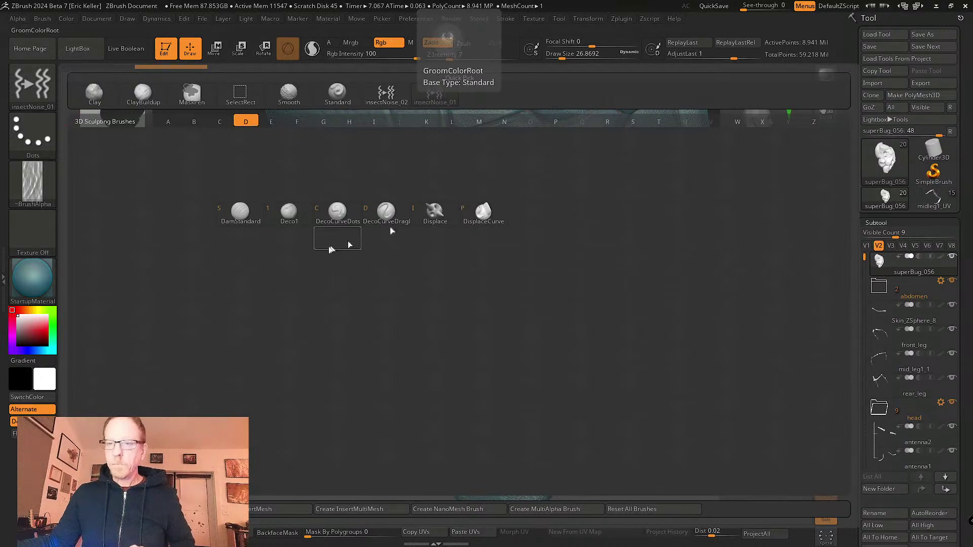
pyautogui.click(241, 210)
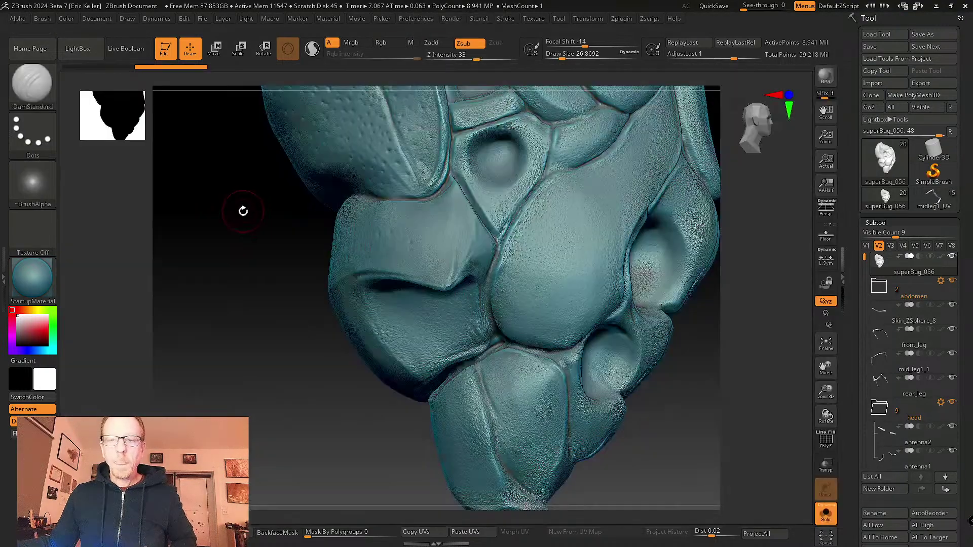
# - Try to open the DamStandard brush's stroke types and acknowledge the error notice so that ZBrush saves a recovery project
pyautogui.click(33, 134)
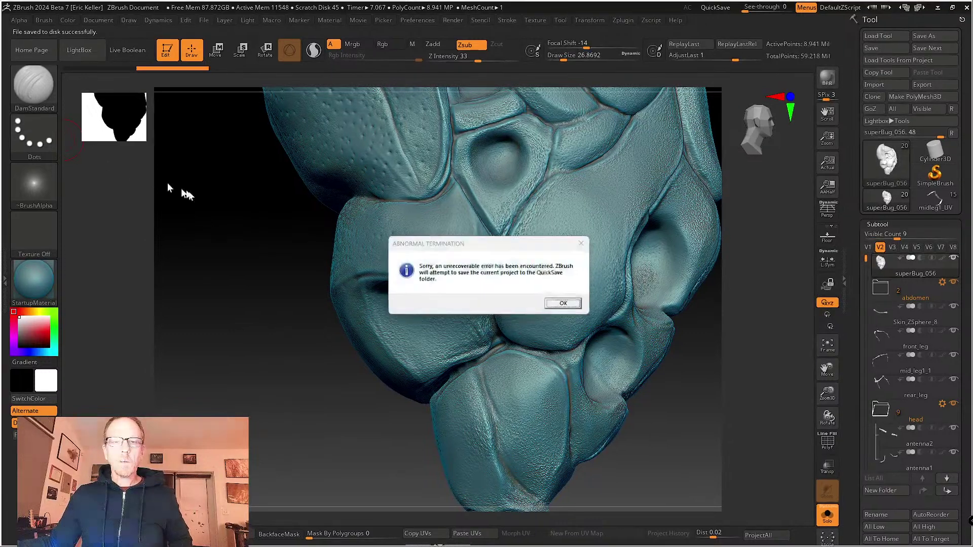
pyautogui.click(566, 305)
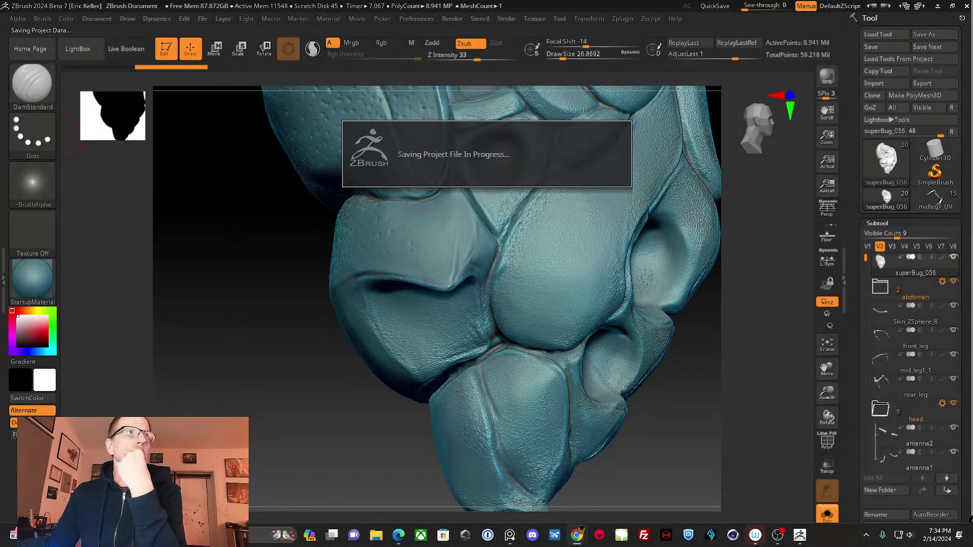
# - Bring the browser window into view and examine the gold and silver renders on the Scorpion Valentine Box project page
pyautogui.moveTo(1, 228); pyautogui.dragTo(531, 40)
pyautogui.scroll(3, 538, 271)
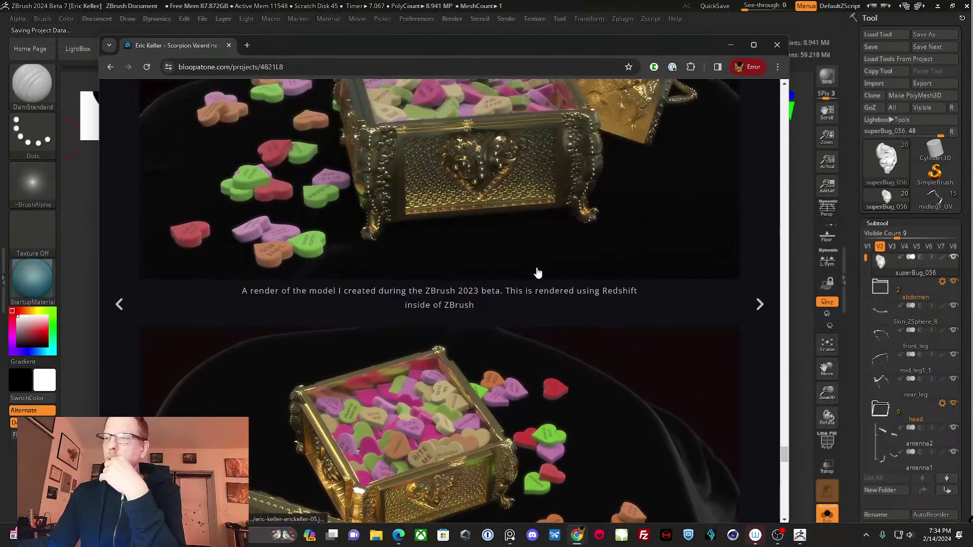
pyautogui.scroll(15, 538, 273)
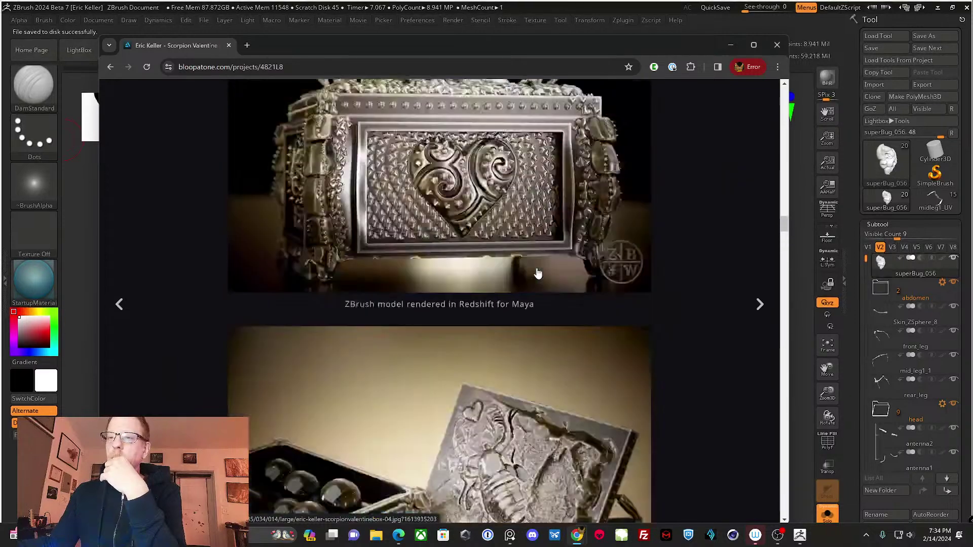
pyautogui.scroll(10, 538, 273)
pyautogui.scroll(-5, 532, 284)
pyautogui.scroll(2, 530, 293)
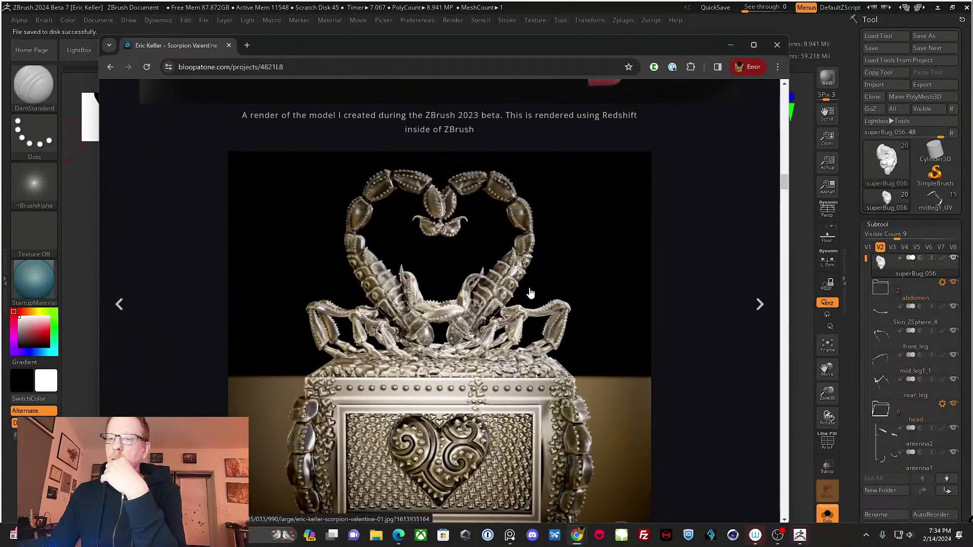
pyautogui.scroll(-5, 529, 294)
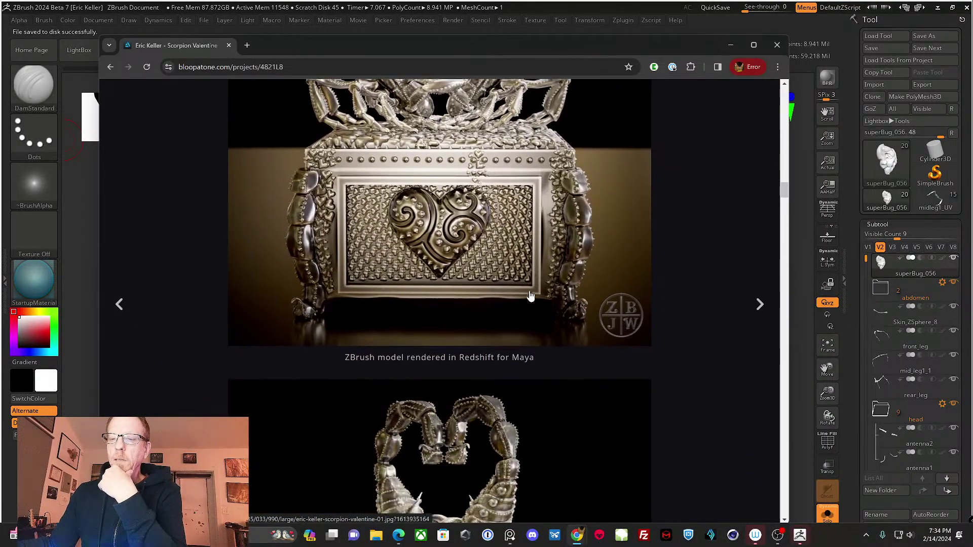
pyautogui.scroll(-6, 530, 296)
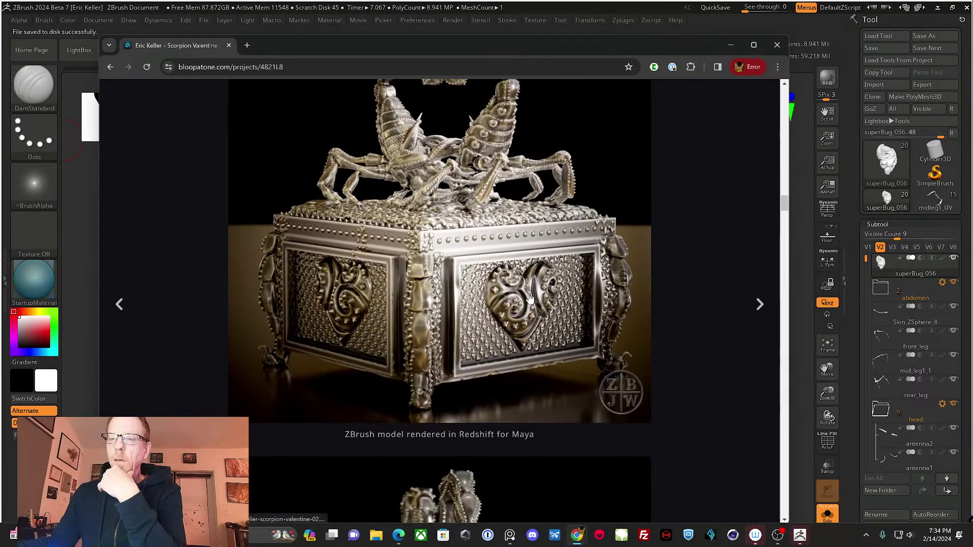
pyautogui.scroll(-7, 530, 298)
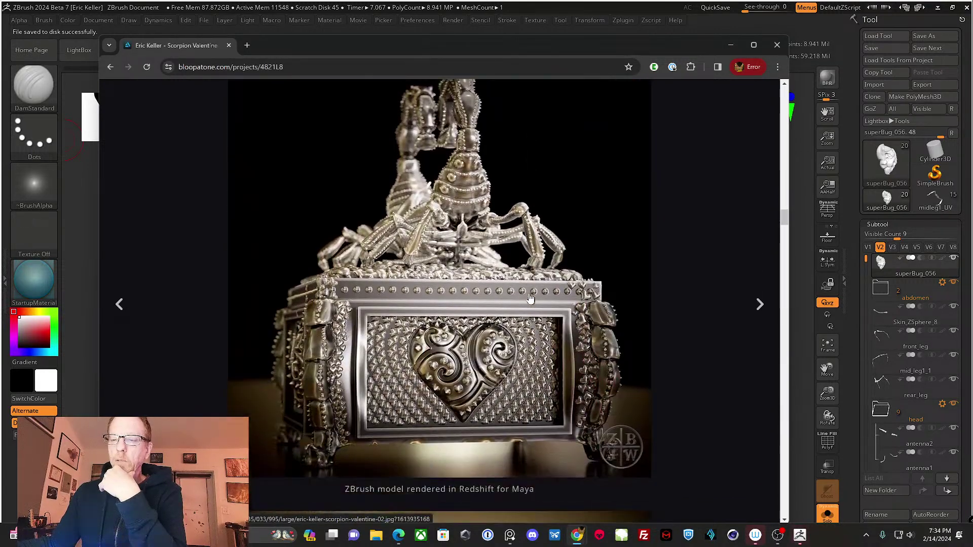
pyautogui.scroll(-7, 529, 298)
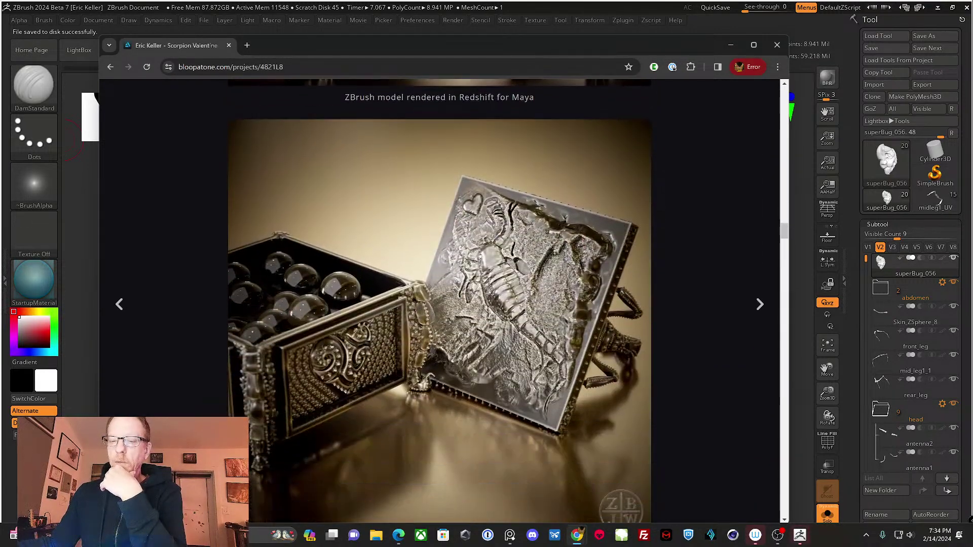
pyautogui.scroll(-4, 528, 310)
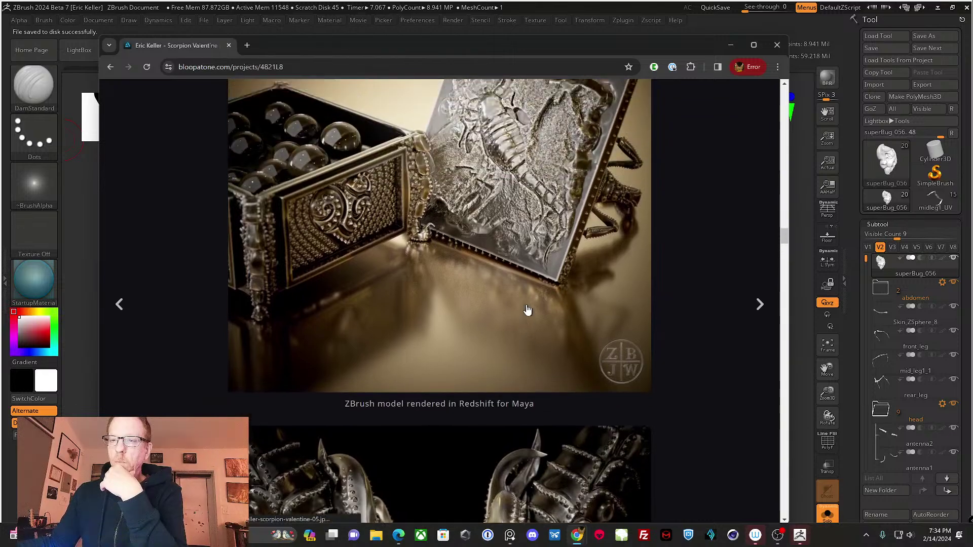
pyautogui.scroll(10, 527, 310)
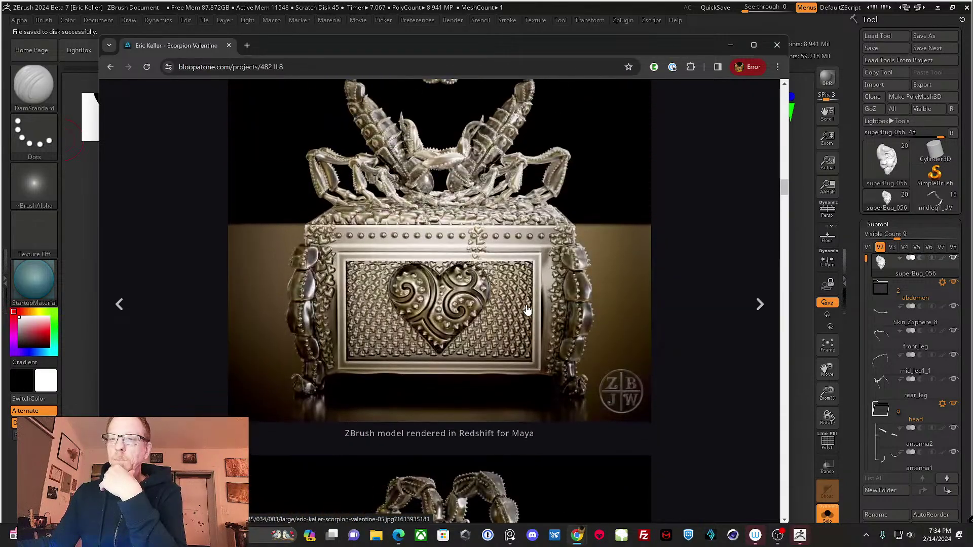
pyautogui.scroll(8, 528, 310)
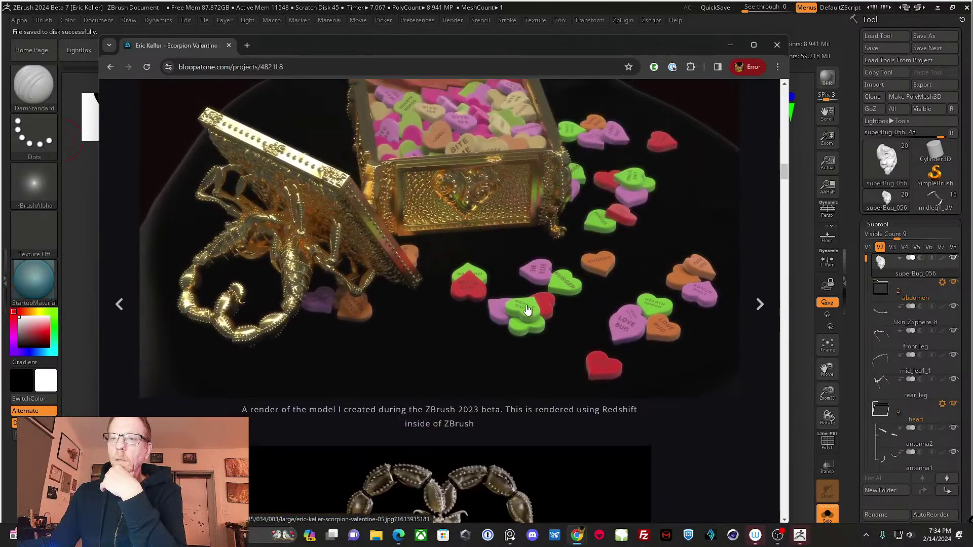
pyautogui.scroll(3, 527, 310)
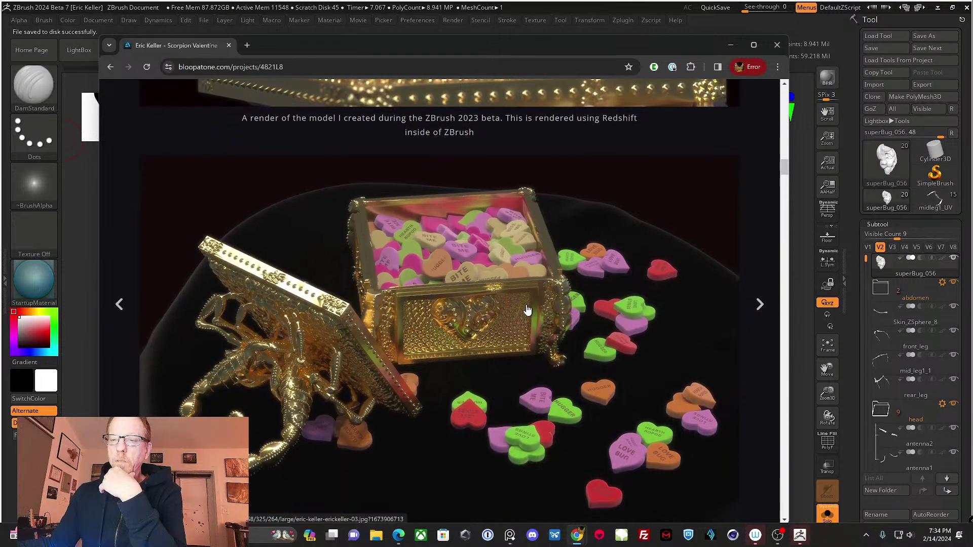
pyautogui.scroll(-3, 527, 311)
pyautogui.scroll(3, 527, 310)
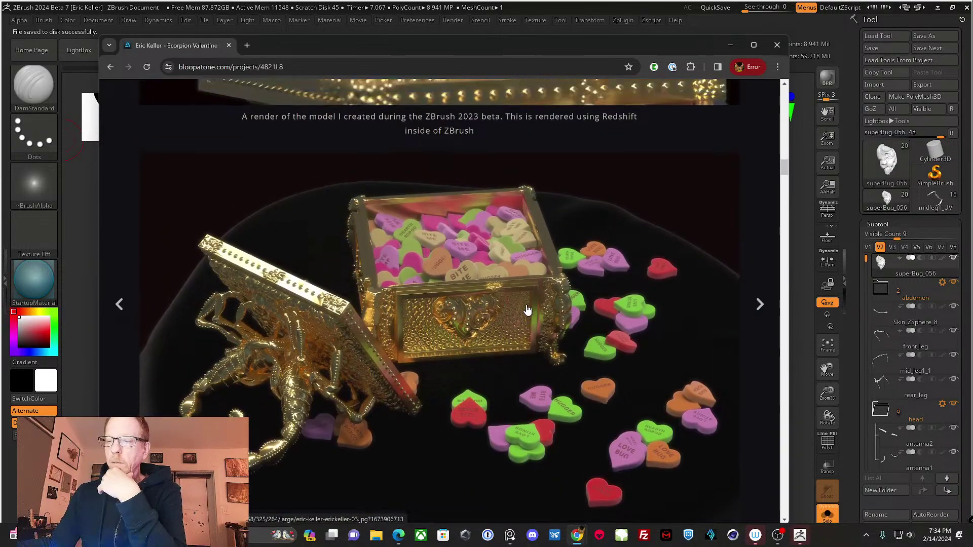
pyautogui.scroll(10, 527, 310)
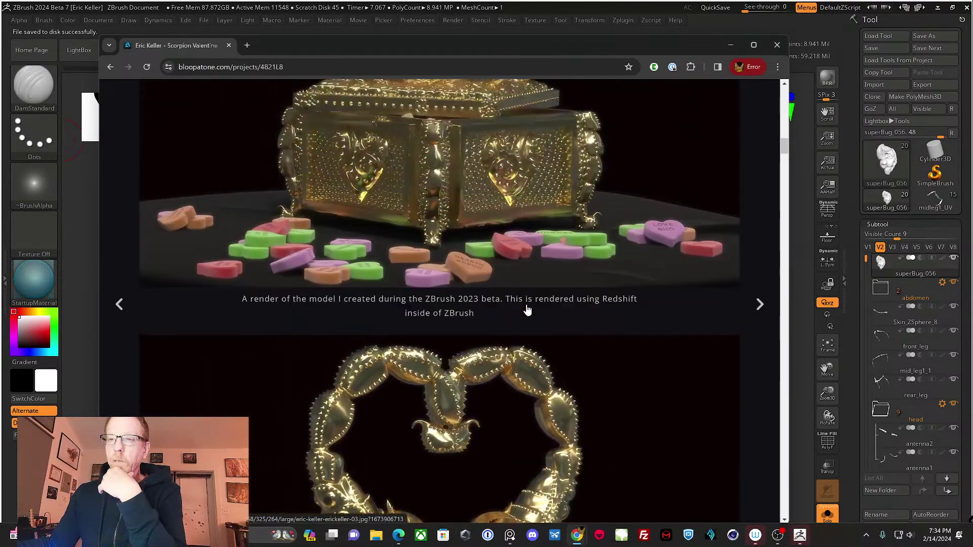
pyautogui.scroll(10, 527, 310)
pyautogui.scroll(-4, 527, 310)
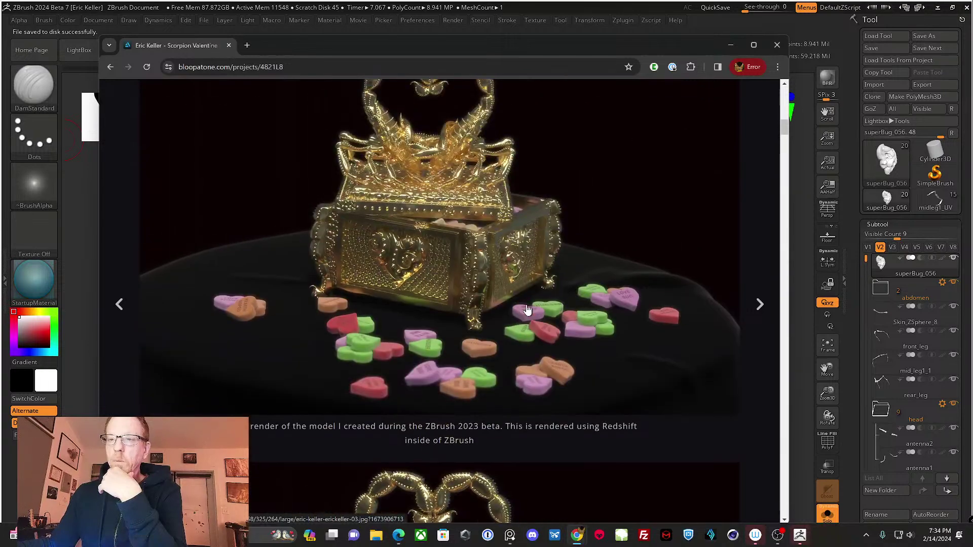
pyautogui.scroll(10, 527, 310)
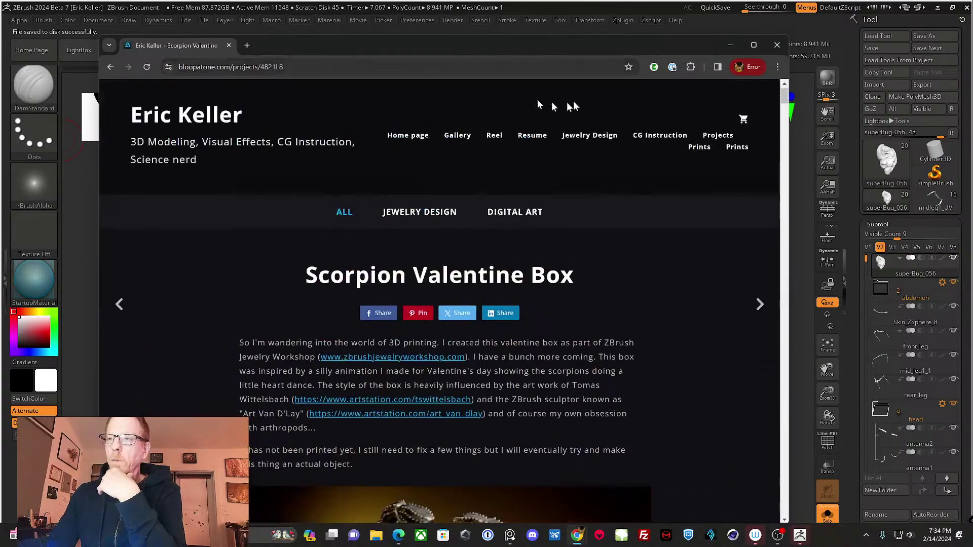
# - Return to ZBrush, dismiss the recovered-files notice and move the browser window down to uncover the desktop shortcuts
pyautogui.click(652, 7)
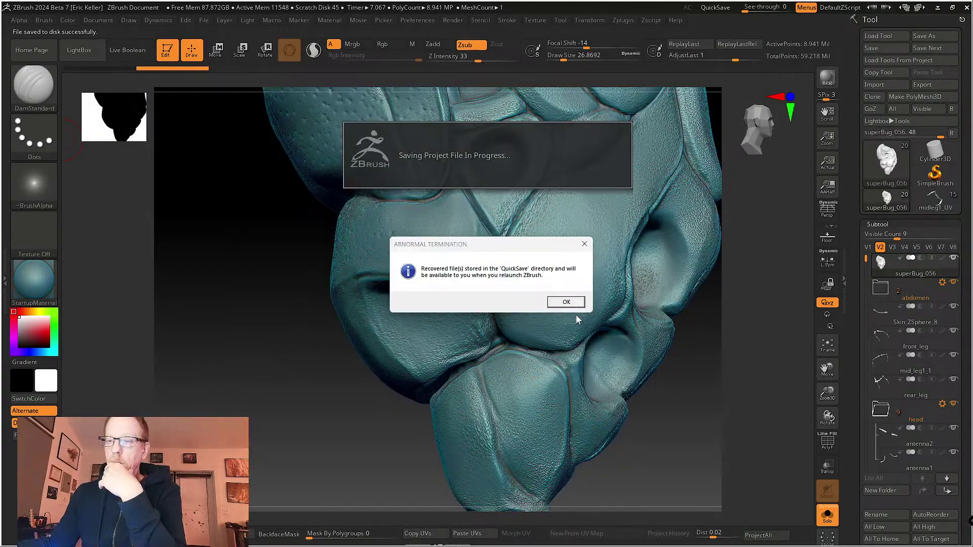
pyautogui.click(573, 301)
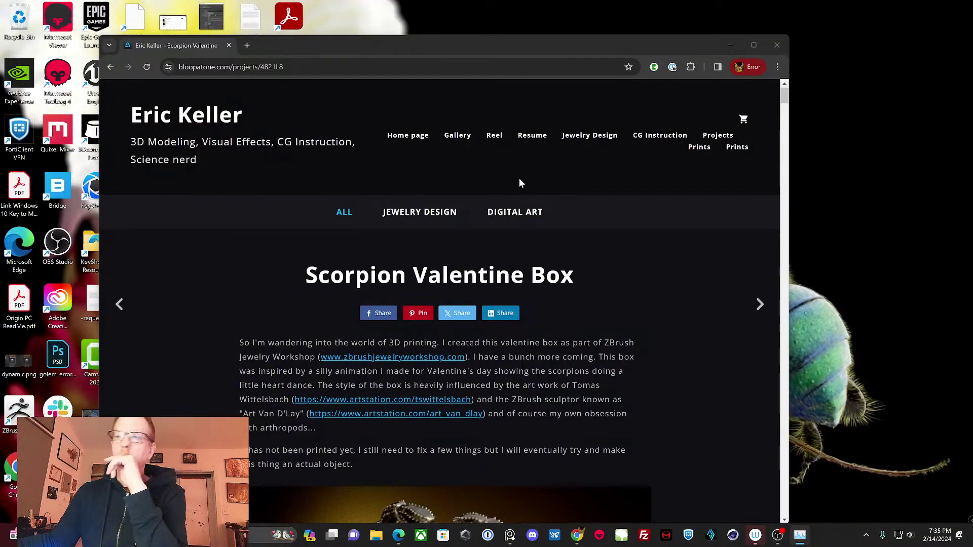
pyautogui.moveTo(626, 44); pyautogui.dragTo(586, 344)
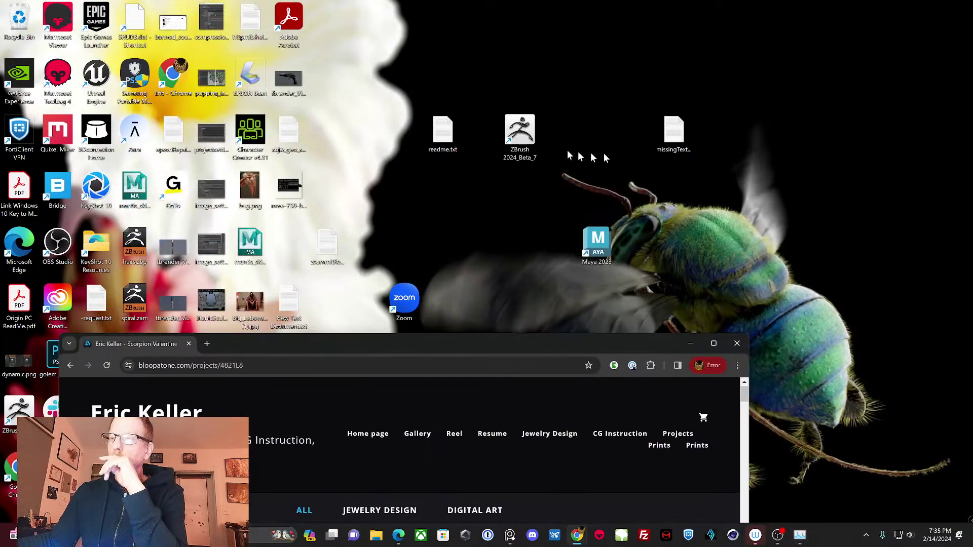
# - Relaunch ZBrush 2024 Beta 7, close its Home Page window and dismiss the abnormal-termination notice
pyautogui.doubleClick(527, 131)
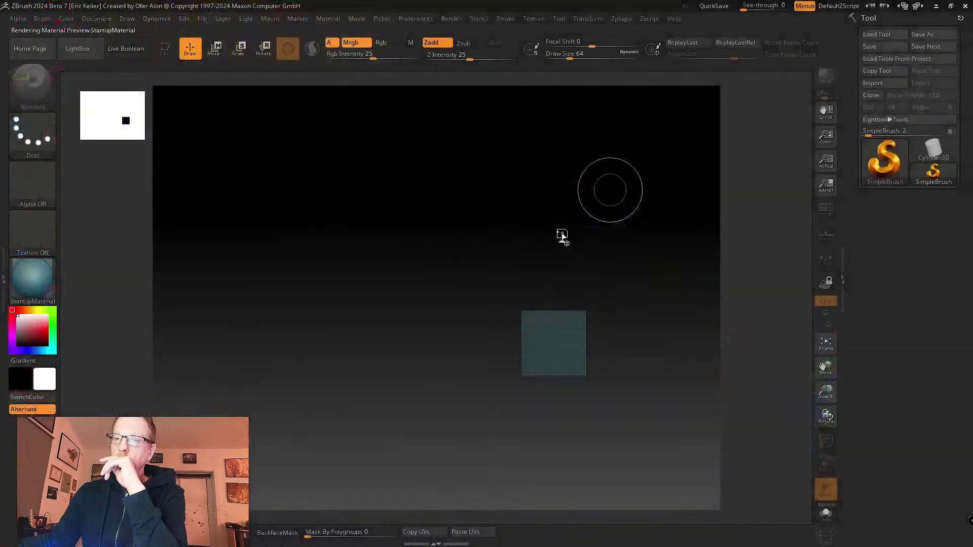
pyautogui.click(578, 305)
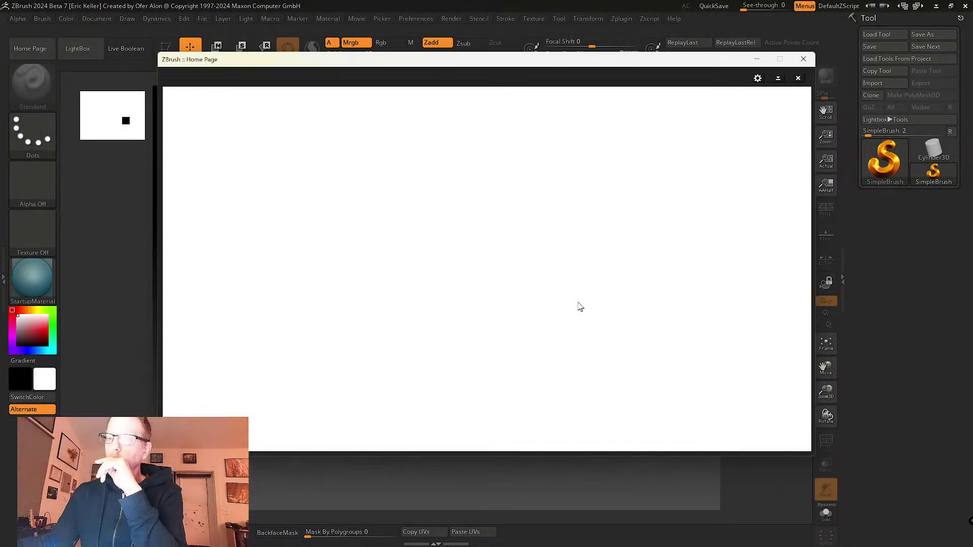
pyautogui.click(802, 61)
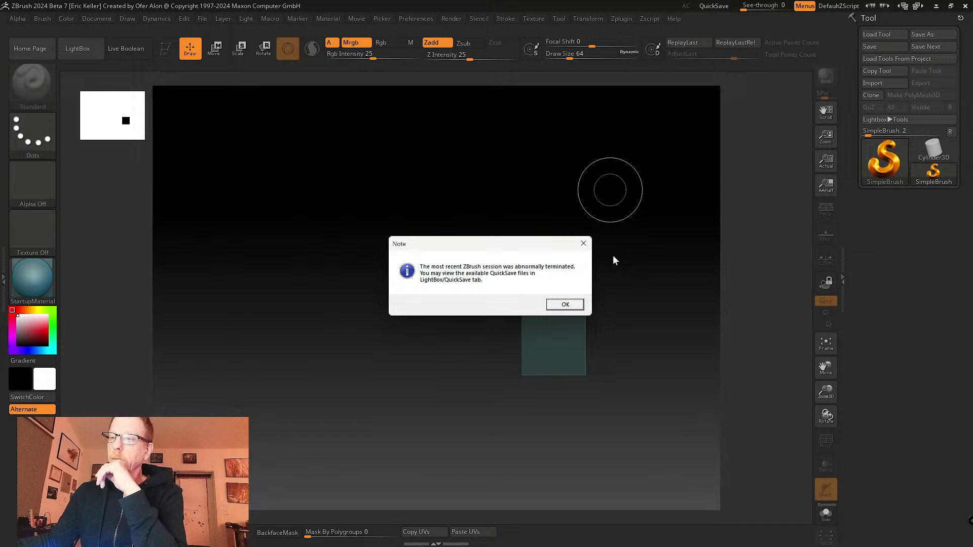
pyautogui.click(564, 306)
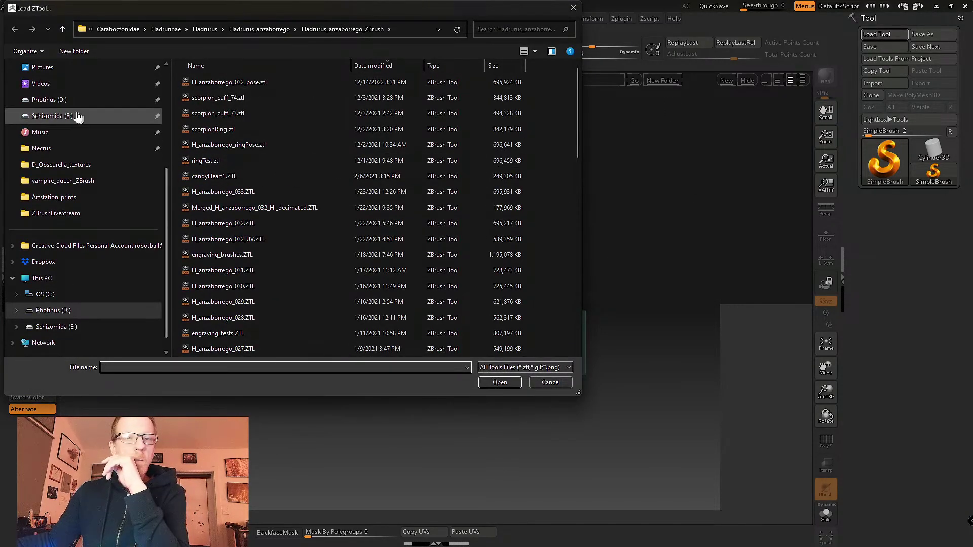
# - Load superBug_056.ztl as a tool from Projects > ZBrushLiveStream on the Photinus (D:) drive
pyautogui.click(91, 99)
pyautogui.click(242, 161)
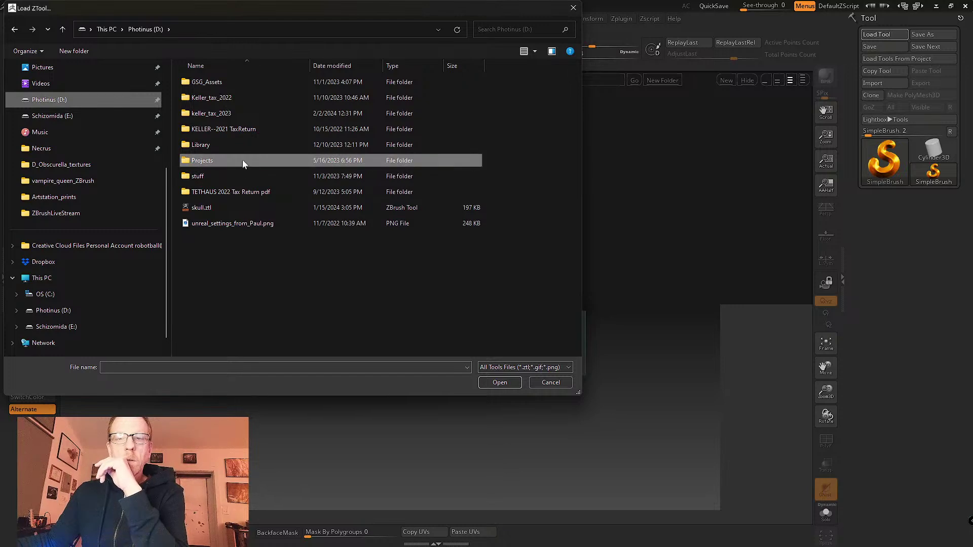
pyautogui.doubleClick(242, 160)
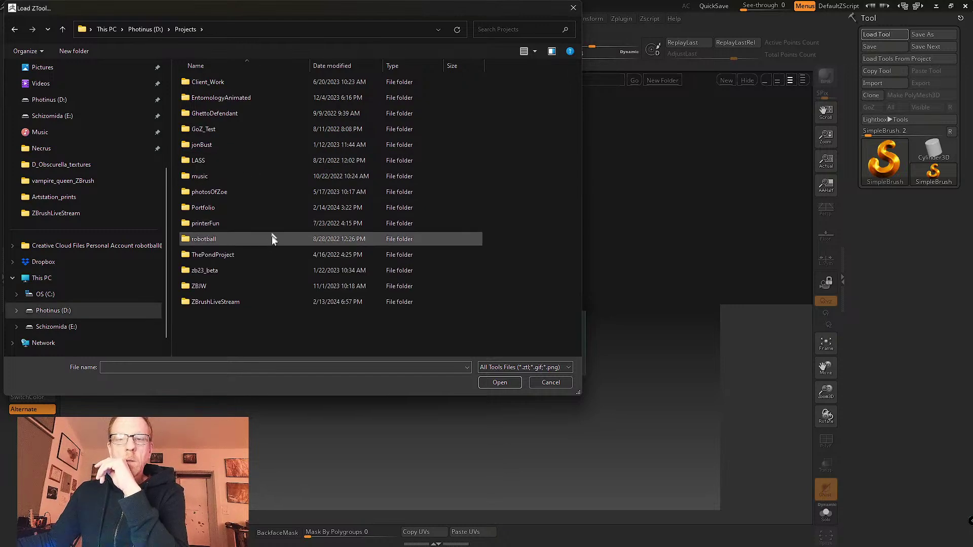
pyautogui.doubleClick(254, 305)
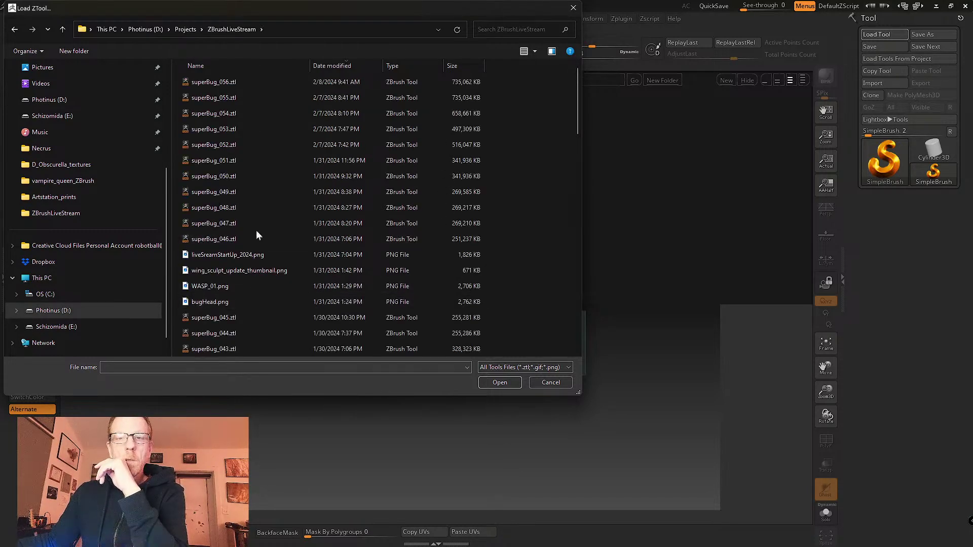
pyautogui.click(231, 82)
pyautogui.click(500, 384)
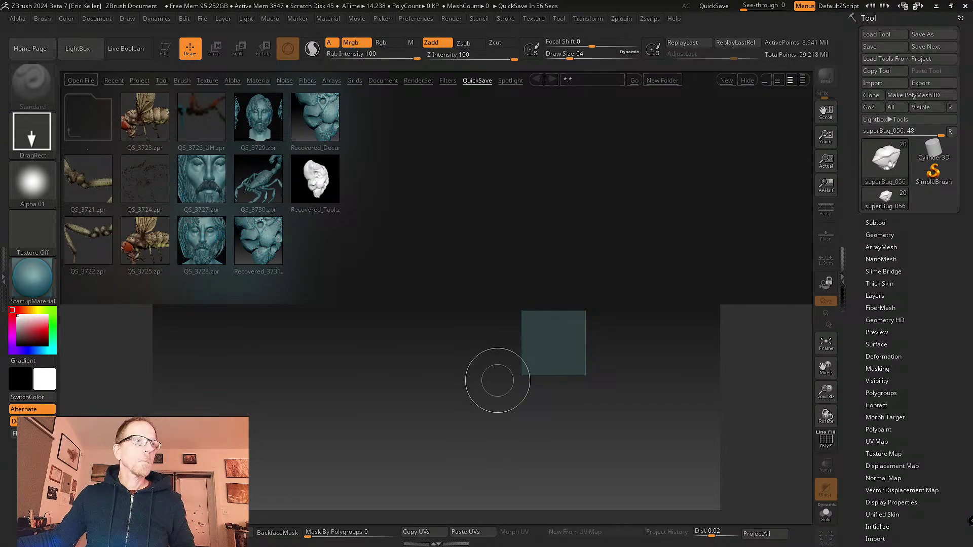
# - Switch to the browser, maximize its window and examine the gold and silver box renders on the Scorpion Valentine project page
pyautogui.hotkey('alt', 'Tab')
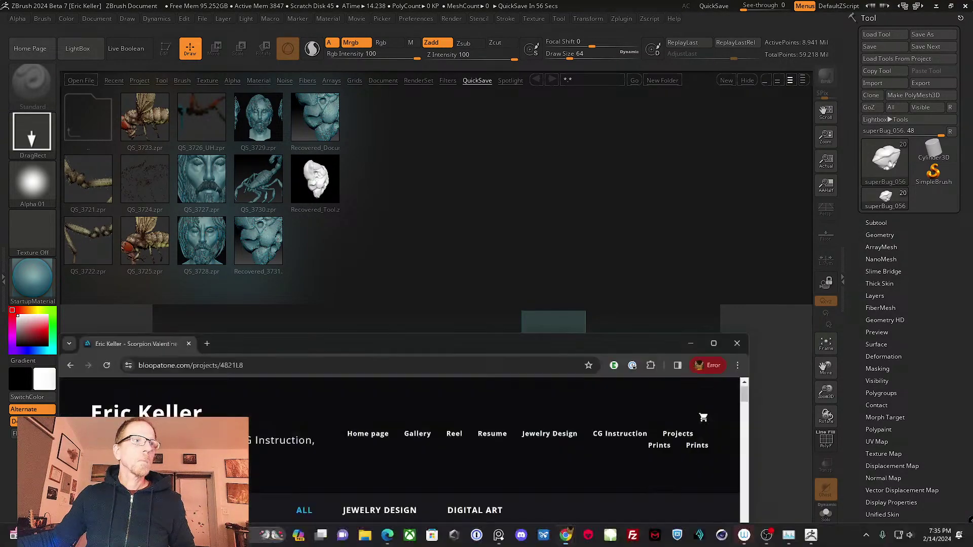
pyautogui.doubleClick(403, 348)
pyautogui.scroll(-5, 487, 274)
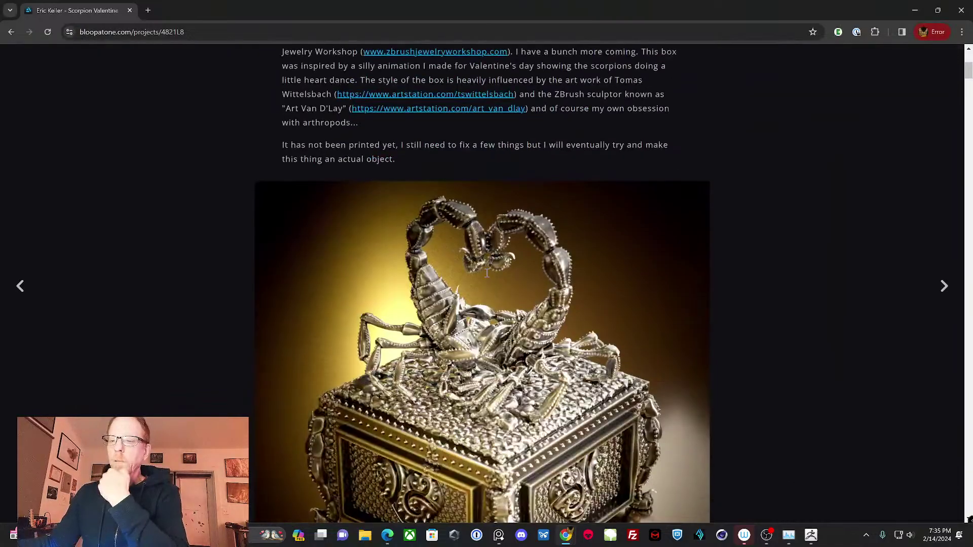
pyautogui.scroll(-12, 488, 274)
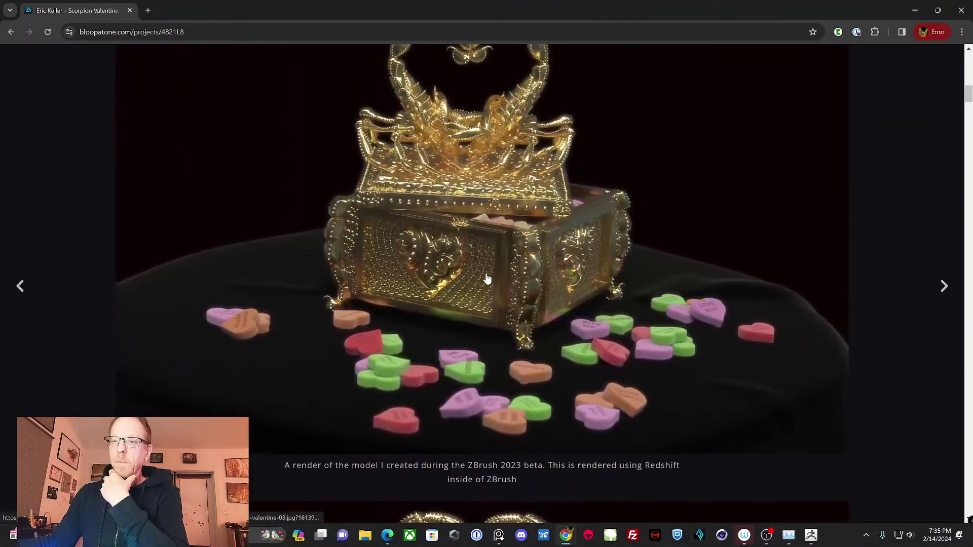
pyautogui.scroll(1, 488, 279)
pyautogui.scroll(-16, 484, 289)
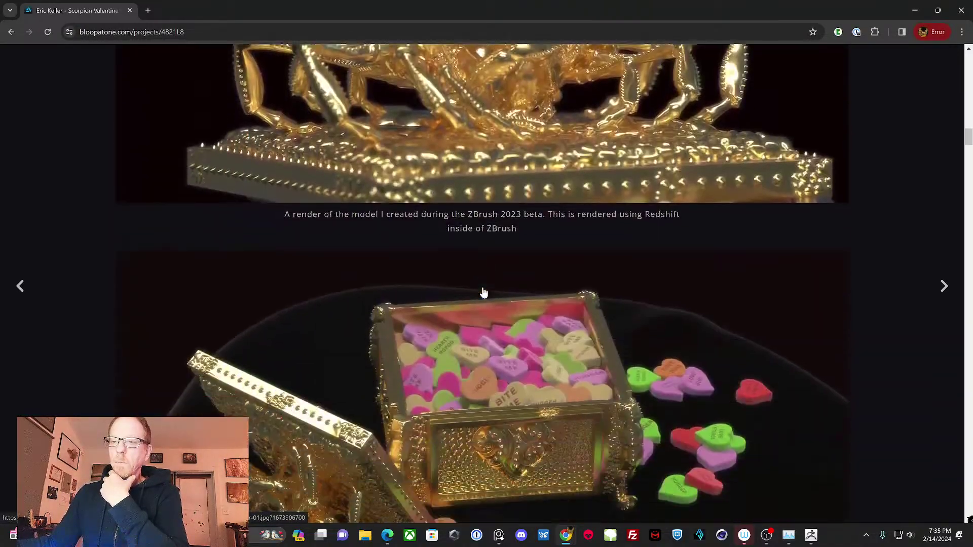
pyautogui.scroll(-20, 484, 293)
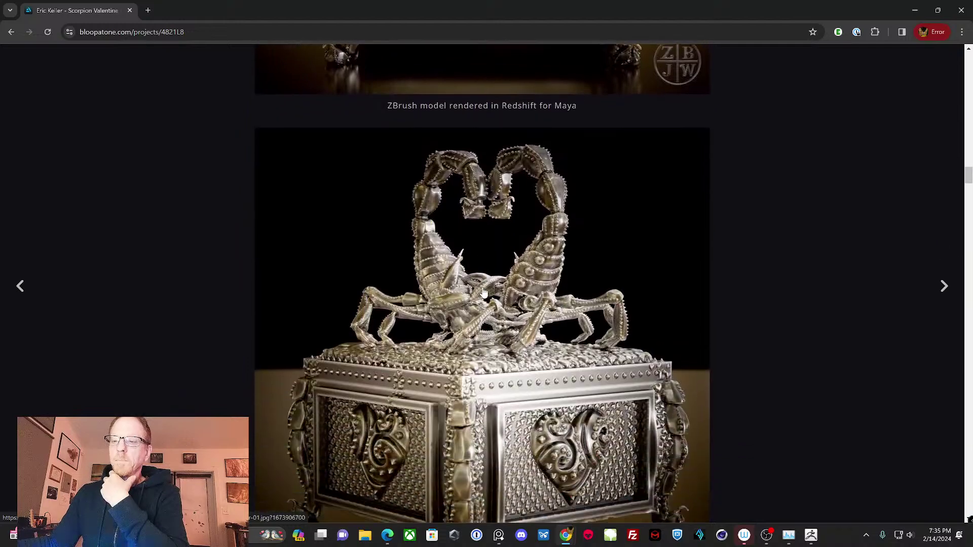
pyautogui.scroll(-15, 484, 294)
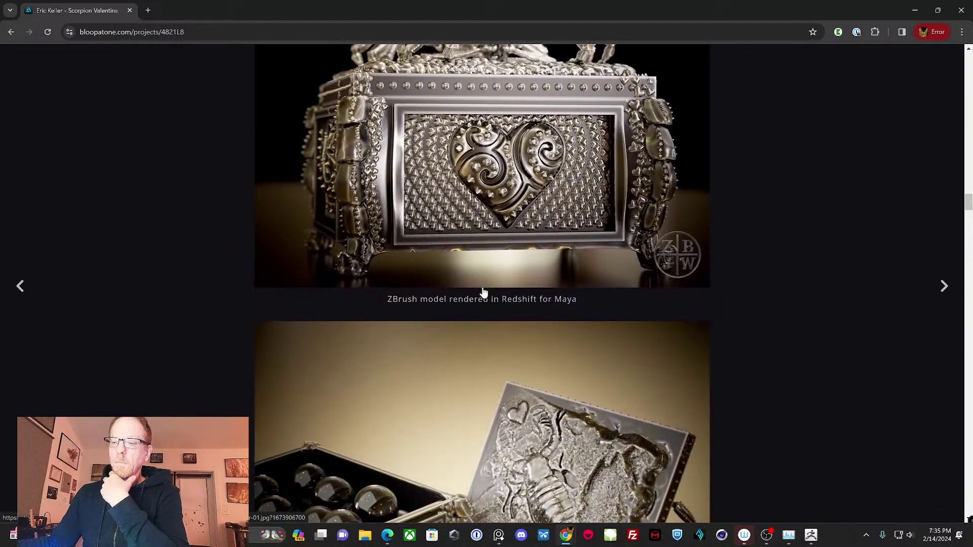
pyautogui.scroll(-5, 484, 293)
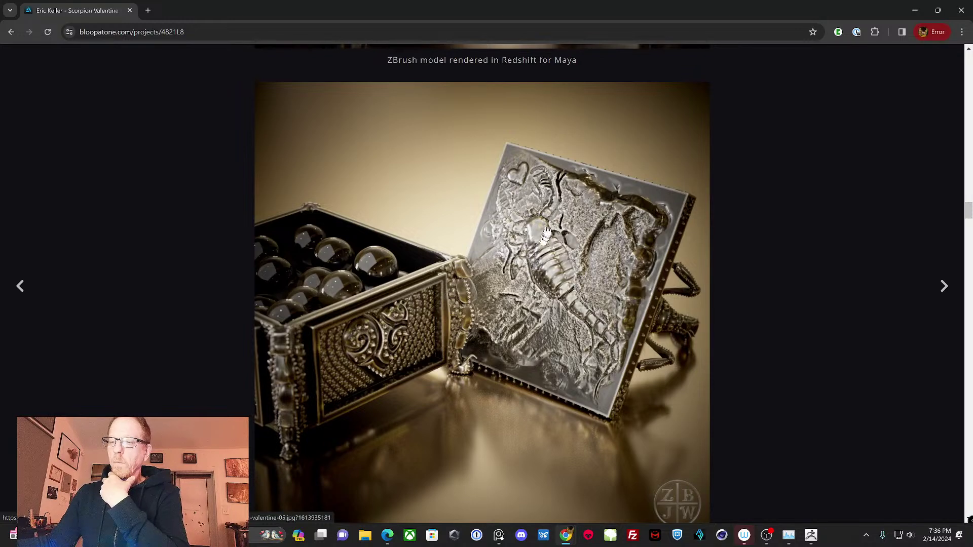
pyautogui.scroll(-1, 513, 213)
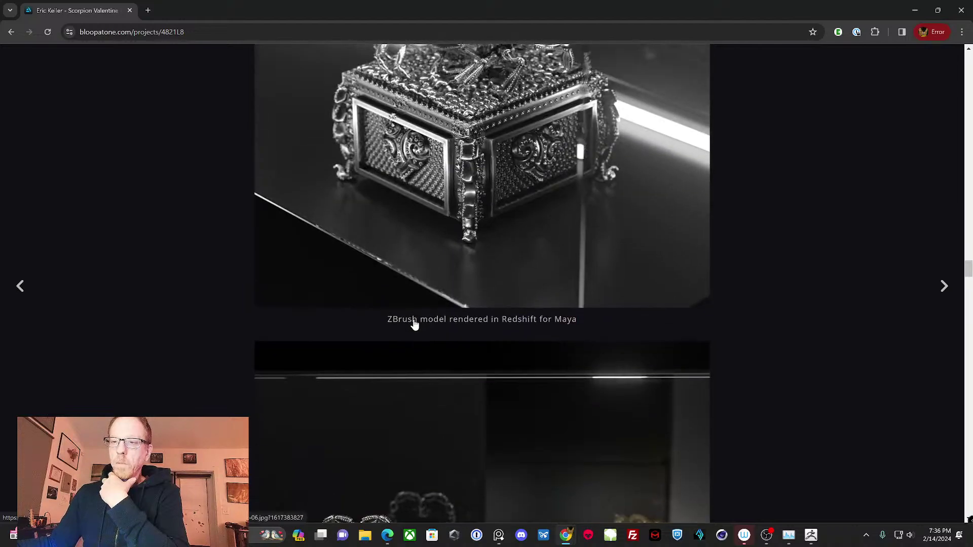
pyautogui.scroll(4, 415, 325)
pyautogui.scroll(-4, 414, 327)
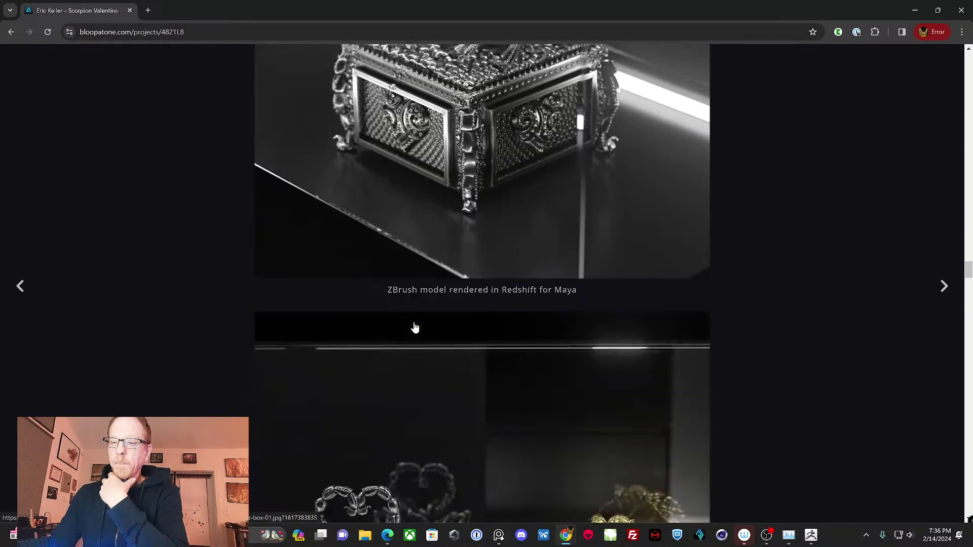
# - Examine the purple test-print photos and the ZBrush model images further along the Scorpion Valentine project page
pyautogui.scroll(-10, 414, 327)
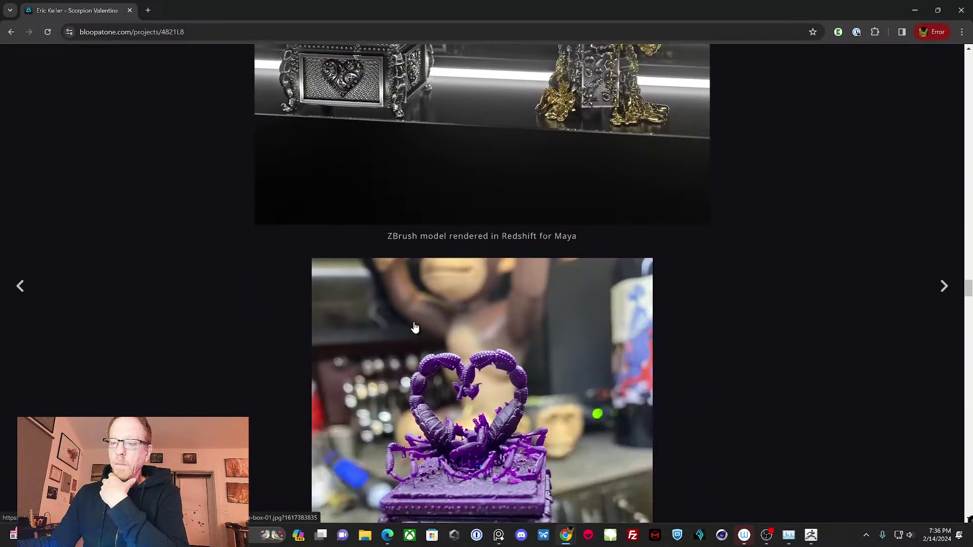
pyautogui.scroll(-4, 415, 327)
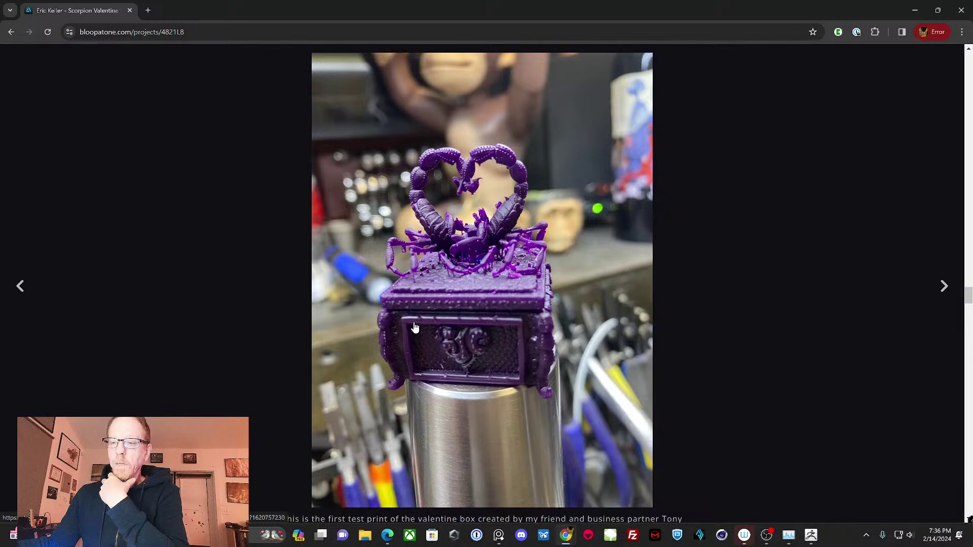
pyautogui.scroll(-7, 415, 327)
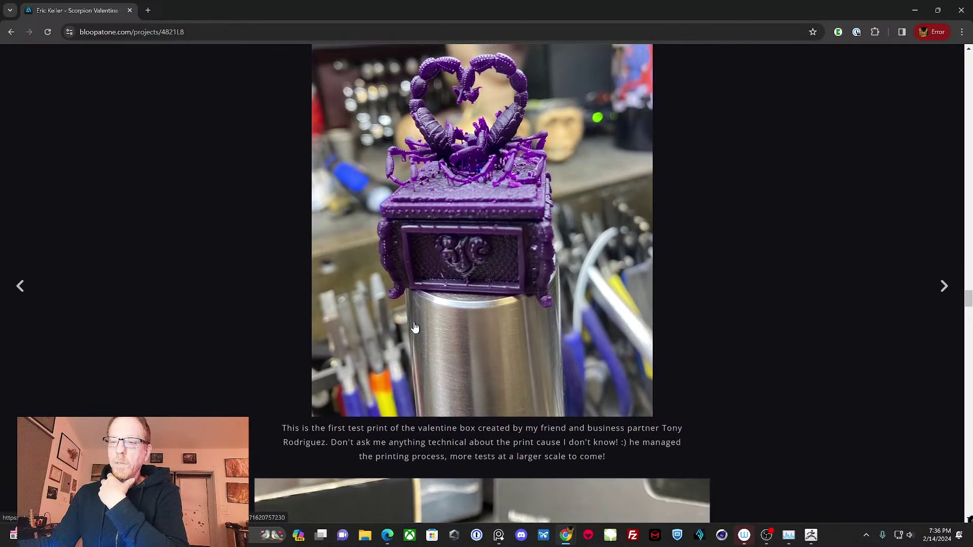
pyautogui.scroll(-5, 415, 327)
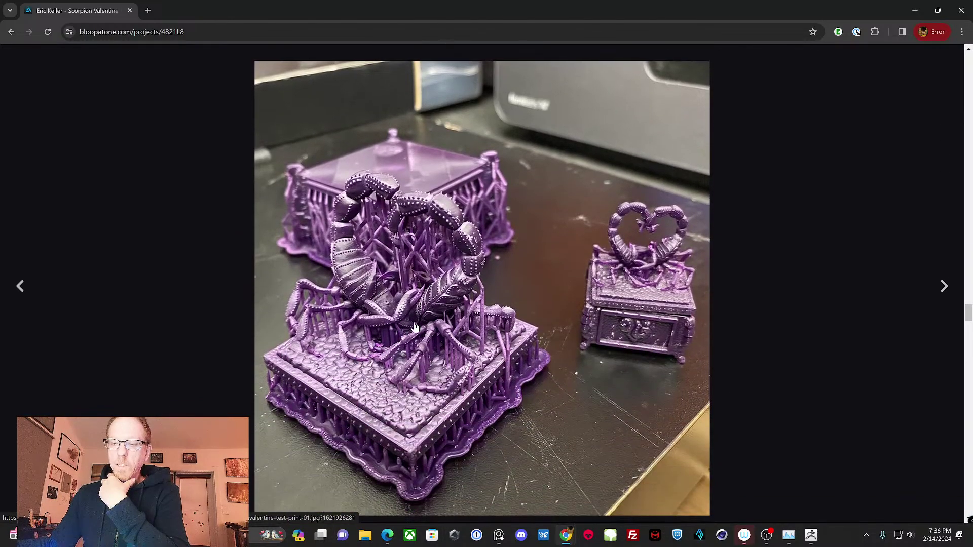
pyautogui.scroll(-2, 414, 327)
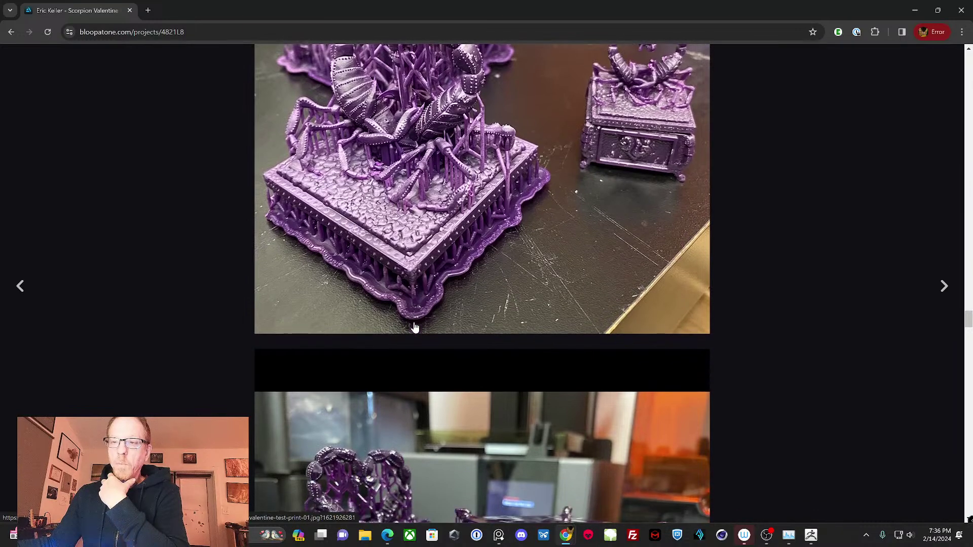
pyautogui.scroll(2, 415, 329)
pyautogui.scroll(-11, 415, 331)
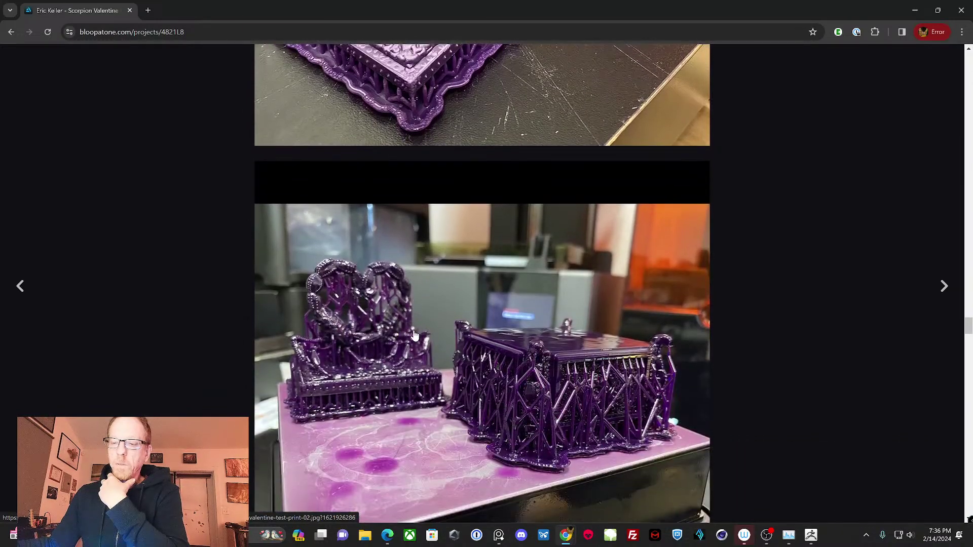
pyautogui.scroll(-5, 413, 341)
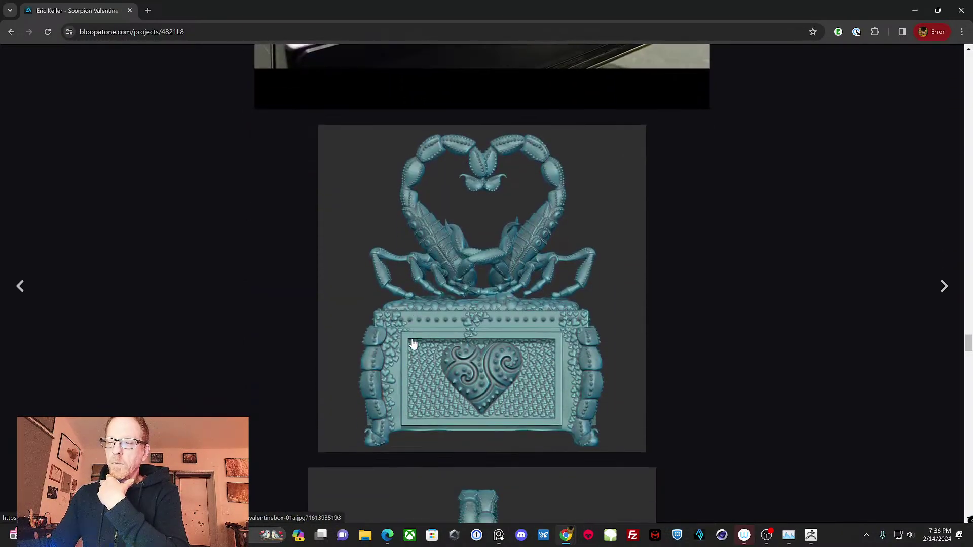
# - Return to ZBrush and place the superBug on the canvas in Edit mode with its body subtool isolated and framed
pyautogui.click(811, 536)
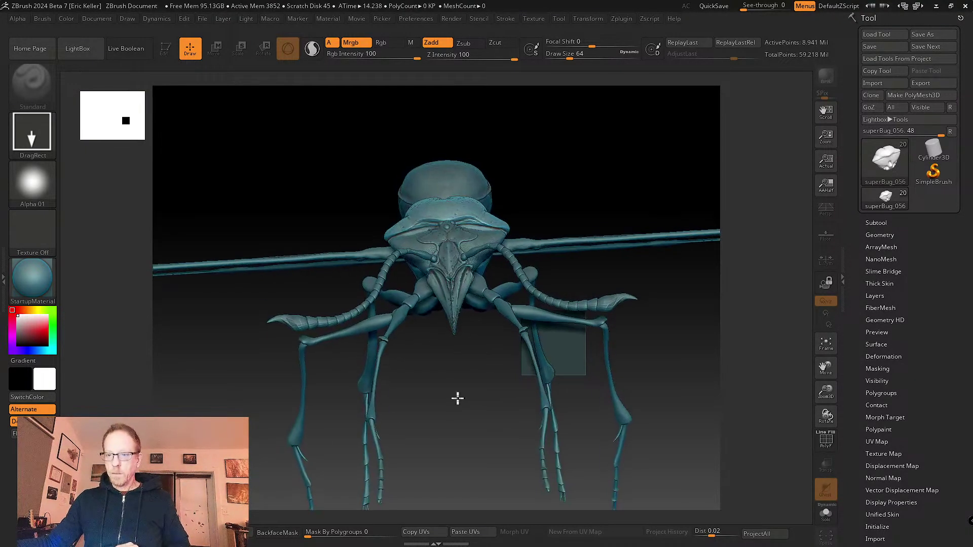
pyautogui.moveTo(712, 412); pyautogui.dragTo(684, 330)
pyautogui.click(826, 516)
pyautogui.keyDown('shift'); pyautogui.moveTo(632, 400); pyautogui.dragTo(640, 365); pyautogui.keyUp('shift')
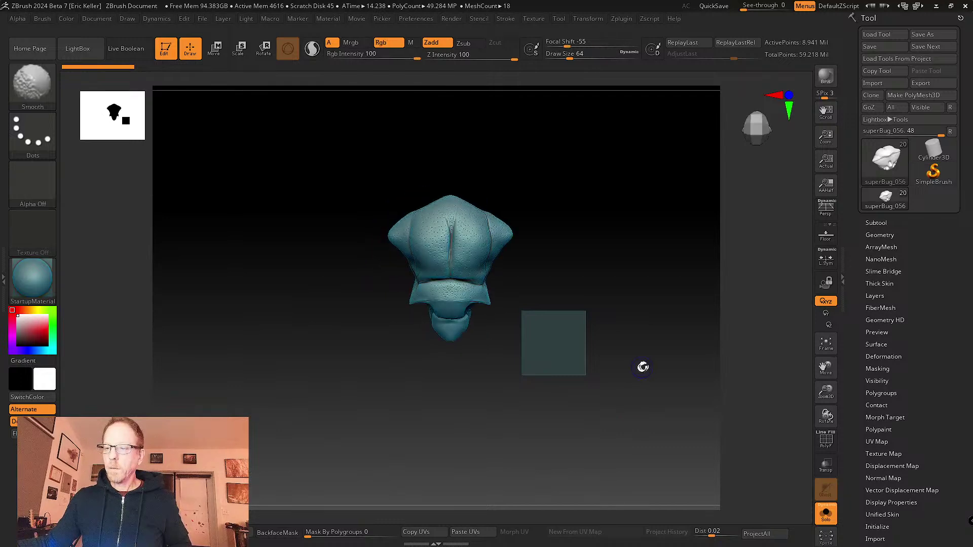
pyautogui.click(826, 344)
pyautogui.click(817, 344)
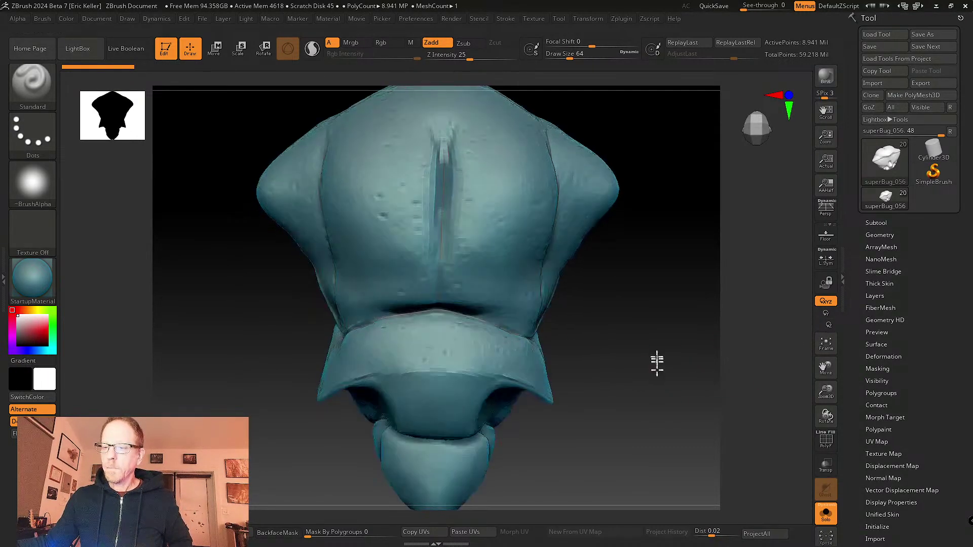
# - Reduce the draw size to about 18 and select the DamStandard brush
pyautogui.press('s')
pyautogui.moveTo(652, 330); pyautogui.dragTo(689, 332)
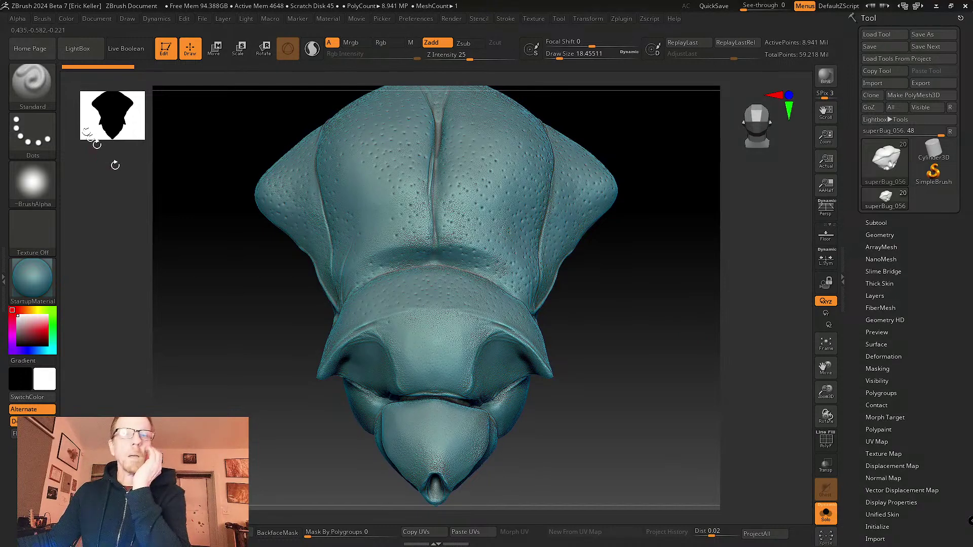
pyautogui.click(32, 81)
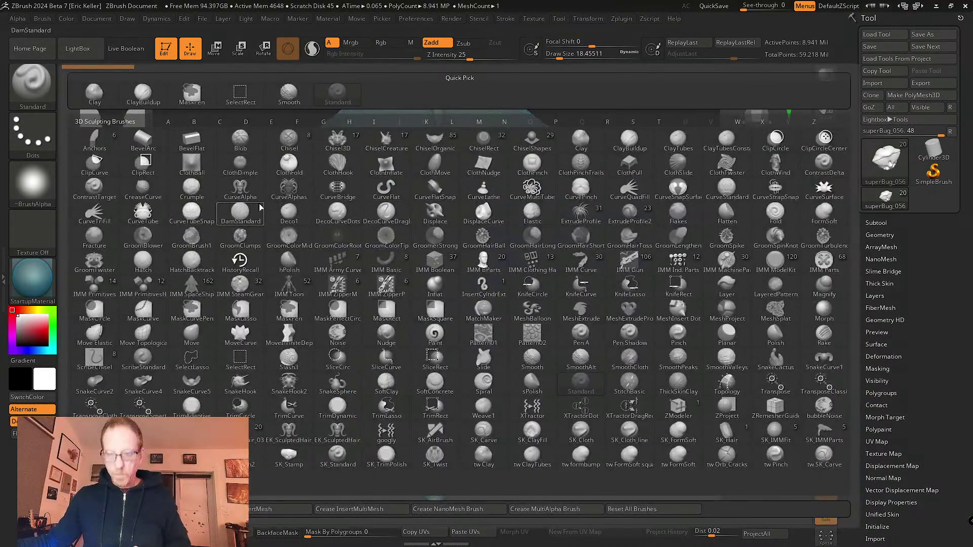
pyautogui.press('d')
pyautogui.click(240, 210)
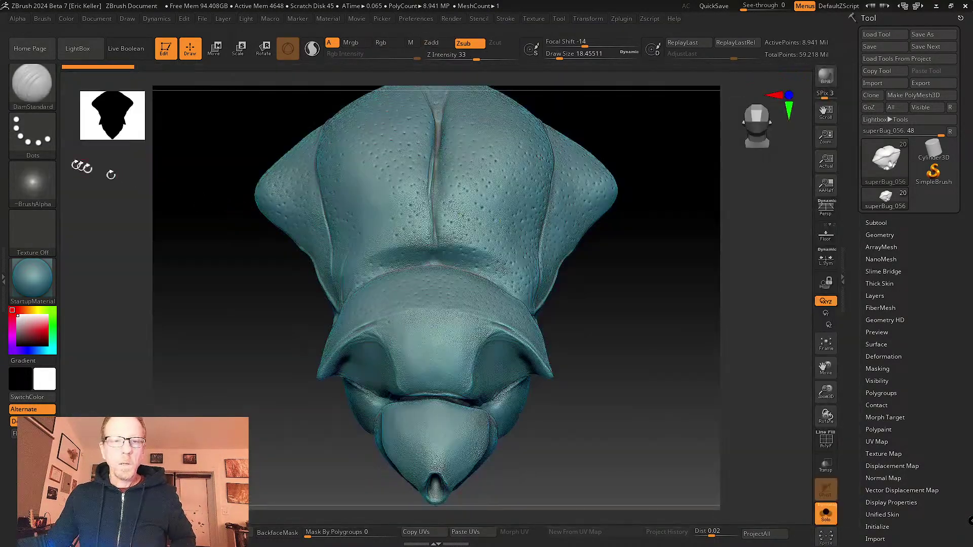
# - Set the DamStandard brush to the DragStamp stroke with a Z Intensity of 58
pyautogui.click(32, 134)
pyautogui.click(387, 144)
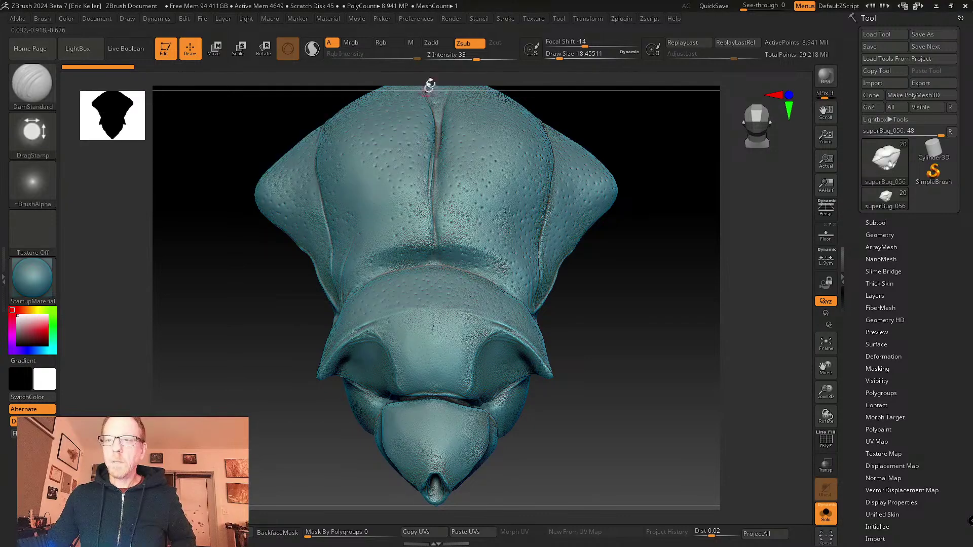
pyautogui.moveTo(476, 55); pyautogui.dragTo(492, 55)
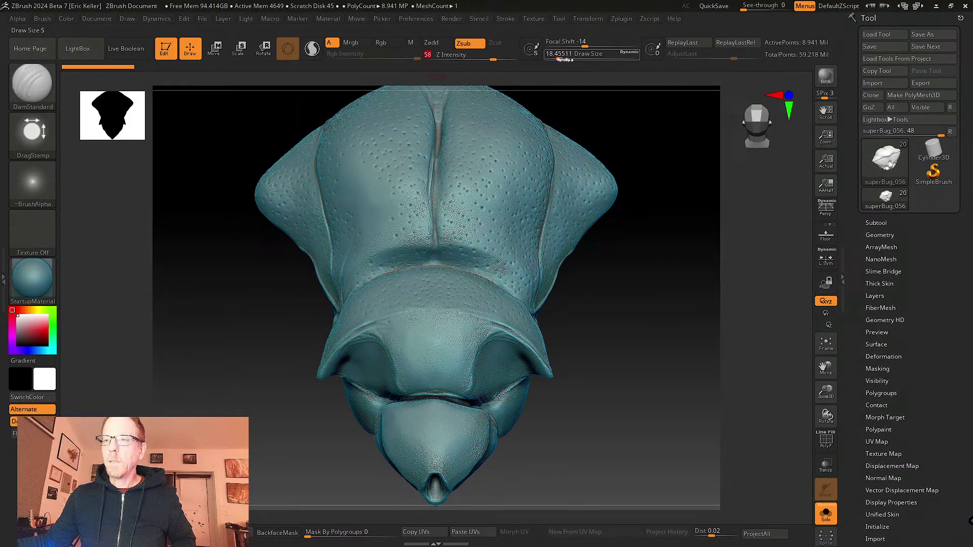
# - Undo a trial stamp, then stamp a pit on the smooth area below the body's pitted middle band at a draw size of about 10.5
pyautogui.moveTo(592, 332)
pyautogui.keyDown('ctrl'); pyautogui.mouseDown(button='right')
pyautogui.moveTo(616, 341)
pyautogui.moveTo(500, 358)
pyautogui.mouseUp(button='right'); pyautogui.keyUp('ctrl')
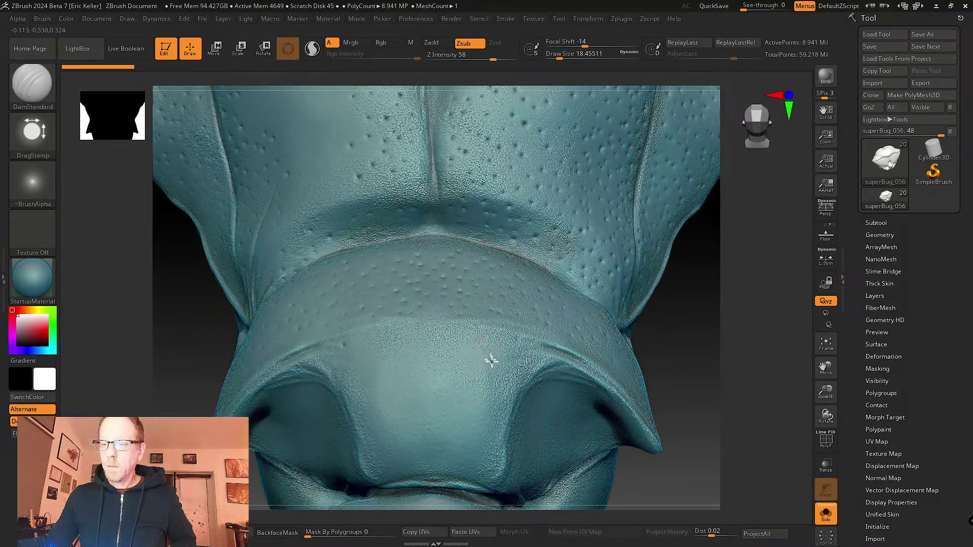
pyautogui.moveTo(505, 392); pyautogui.dragTo(506, 386)
pyautogui.hotkey('ctrl', 'z')
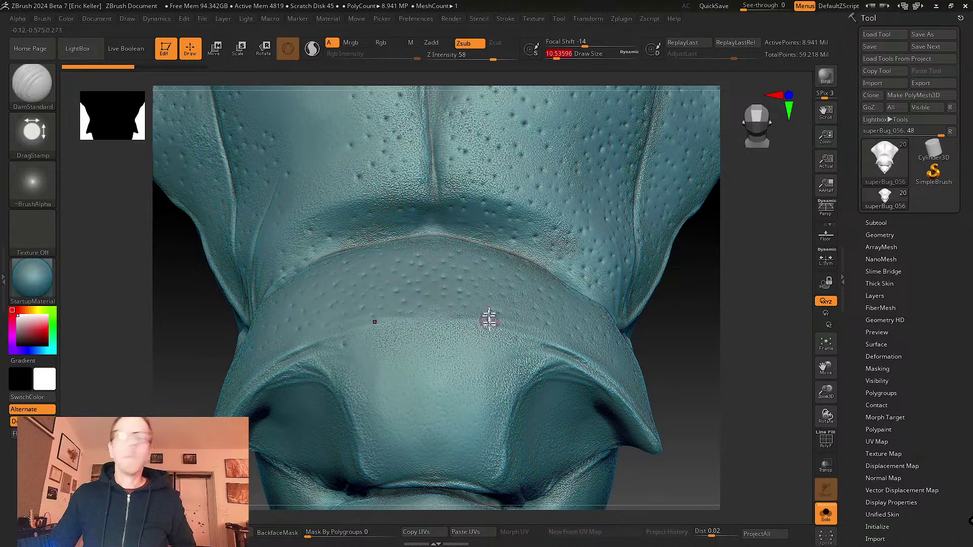
pyautogui.click(508, 377)
pyautogui.moveTo(706, 318)
pyautogui.mouseDown()
pyautogui.moveTo(719, 380)
pyautogui.moveTo(678, 366)
pyautogui.mouseUp()
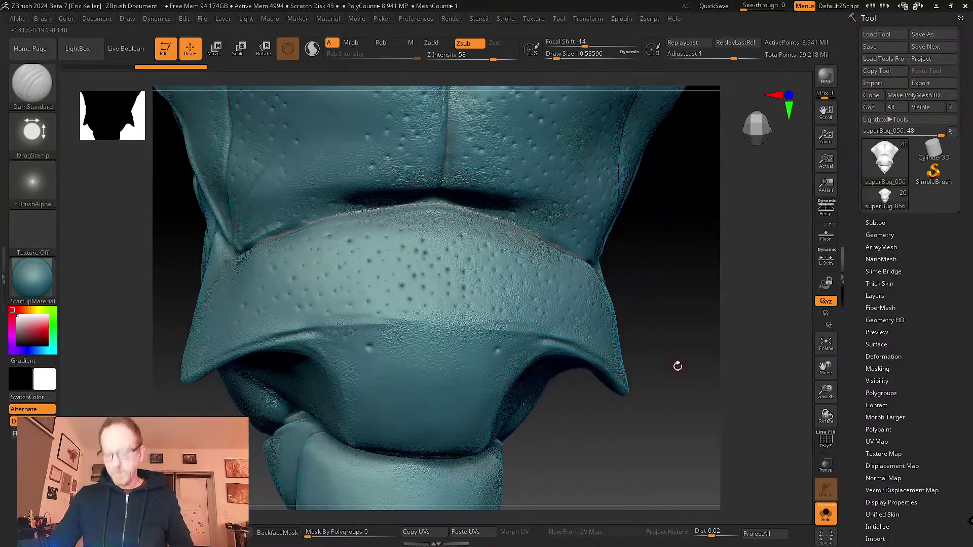
# - Stamp more pits on the smooth plate below the pitted band, clustered toward the upper edge of its right-hand socket
pyautogui.moveTo(610, 443)
pyautogui.mouseDown()
pyautogui.moveTo(597, 419)
pyautogui.moveTo(506, 353)
pyautogui.moveTo(504, 366)
pyautogui.mouseUp()
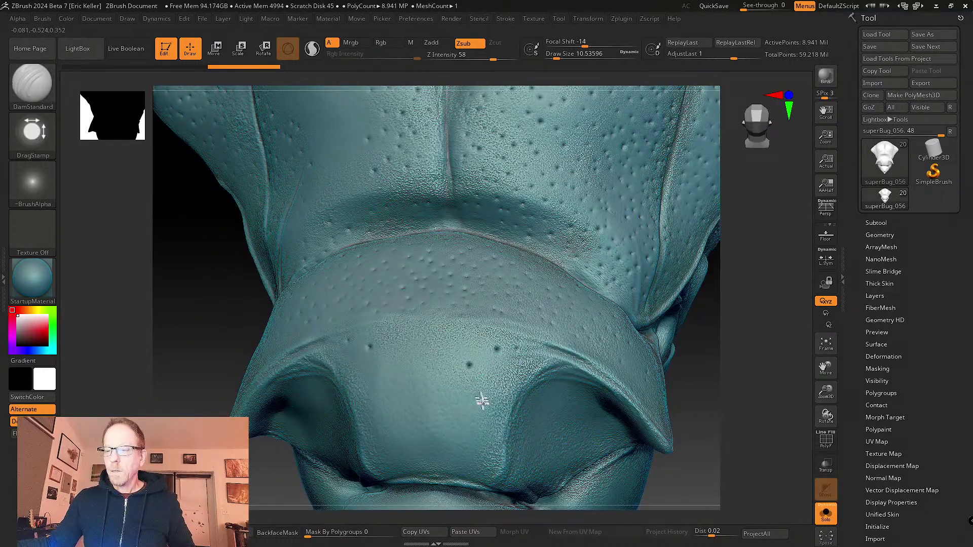
pyautogui.moveTo(482, 401); pyautogui.dragTo(474, 336)
pyautogui.click(502, 378)
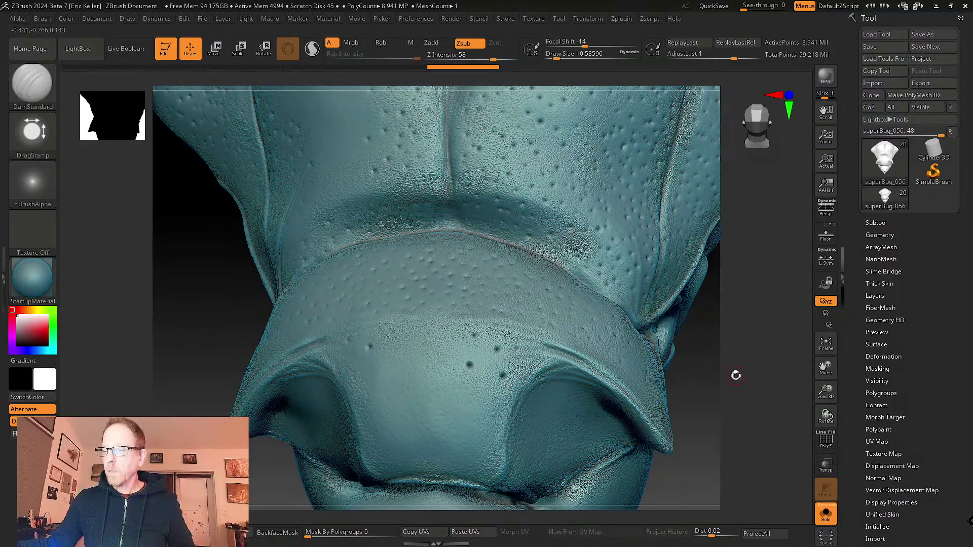
pyautogui.keyDown('alt'); pyautogui.moveTo(736, 375); pyautogui.dragTo(533, 349); pyautogui.keyUp('alt')
pyautogui.click(549, 387)
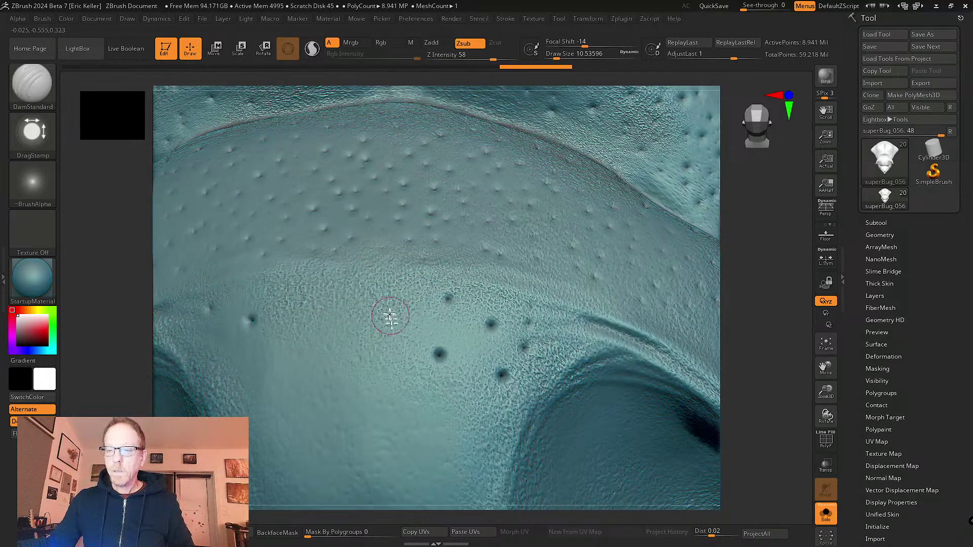
# - Stamp a loose row of pits across the upper middle of the smooth plate, just below the pitted band
pyautogui.click(361, 334)
pyautogui.click(370, 374)
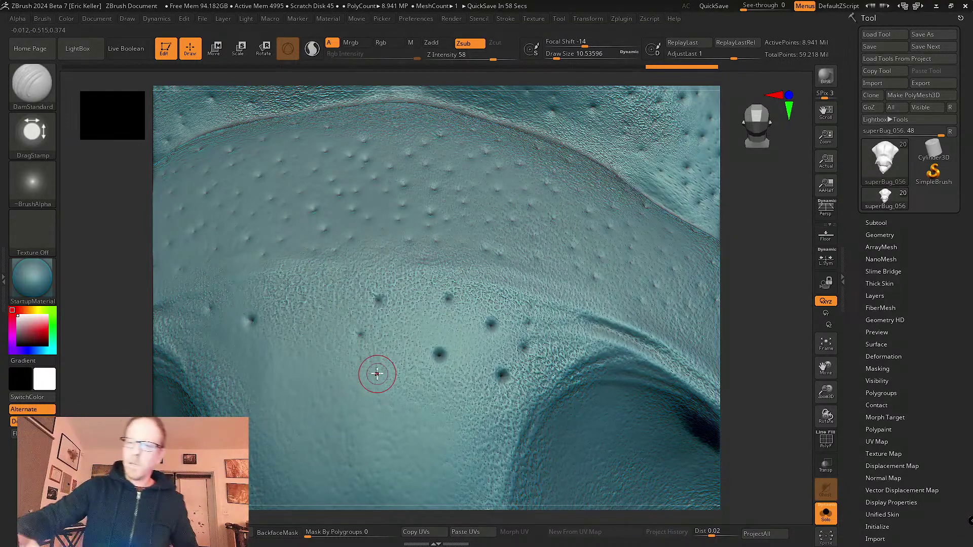
pyautogui.click(413, 326)
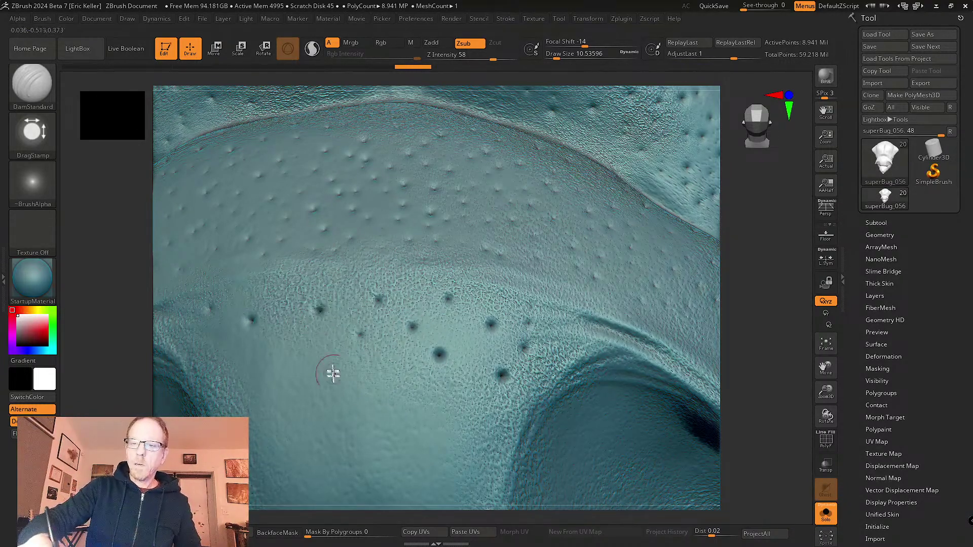
pyautogui.moveTo(333, 374); pyautogui.dragTo(332, 369)
# - Stamp pits down the plate's edge beside the left-hand socket, plus one near the pitted band
pyautogui.moveTo(350, 372)
pyautogui.keyDown('alt'); pyautogui.mouseDown(button='right')
pyautogui.moveTo(387, 343)
pyautogui.moveTo(427, 358)
pyautogui.mouseUp(button='right'); pyautogui.keyUp('alt')
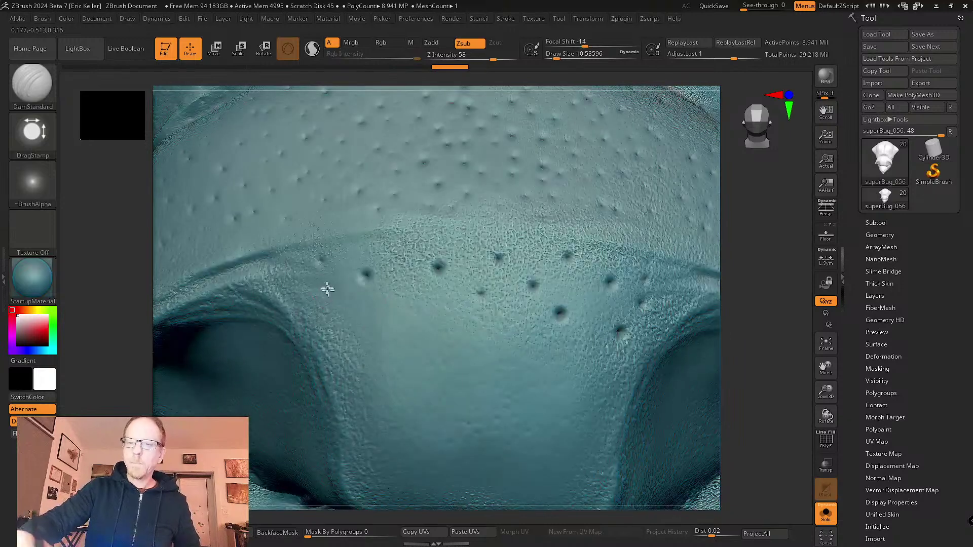
pyautogui.click(327, 286)
pyautogui.click(353, 311)
pyautogui.click(342, 338)
pyautogui.click(399, 336)
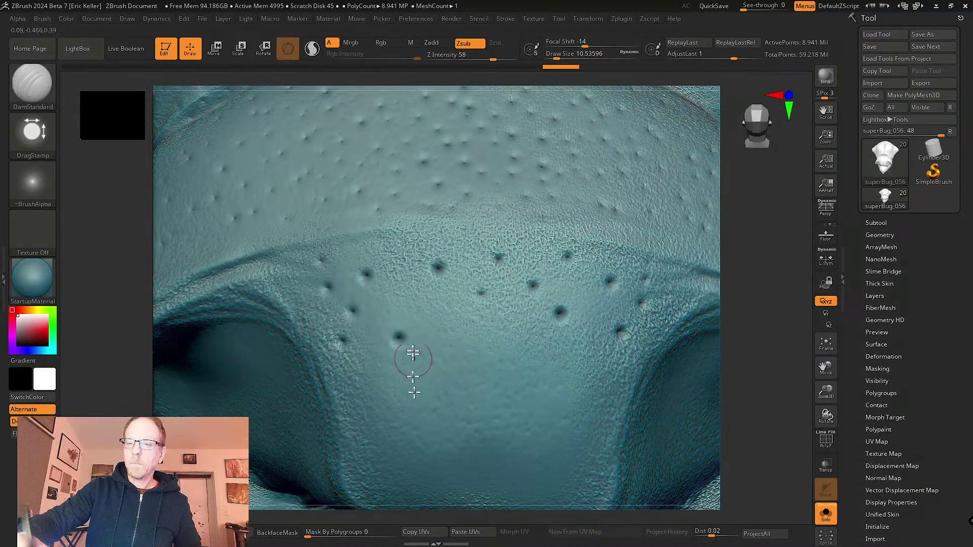
pyautogui.click(407, 256)
# - Reduce the draw size to about 6.6 and the Z Intensity to 17, and stamp small shallow pits in the plate's centre
pyautogui.moveTo(380, 237)
pyautogui.mouseDown(button='right')
pyautogui.moveTo(431, 279)
pyautogui.moveTo(429, 312)
pyautogui.moveTo(406, 343)
pyautogui.mouseUp(button='right')
pyautogui.press('s')
pyautogui.moveTo(381, 284); pyautogui.dragTo(376, 287)
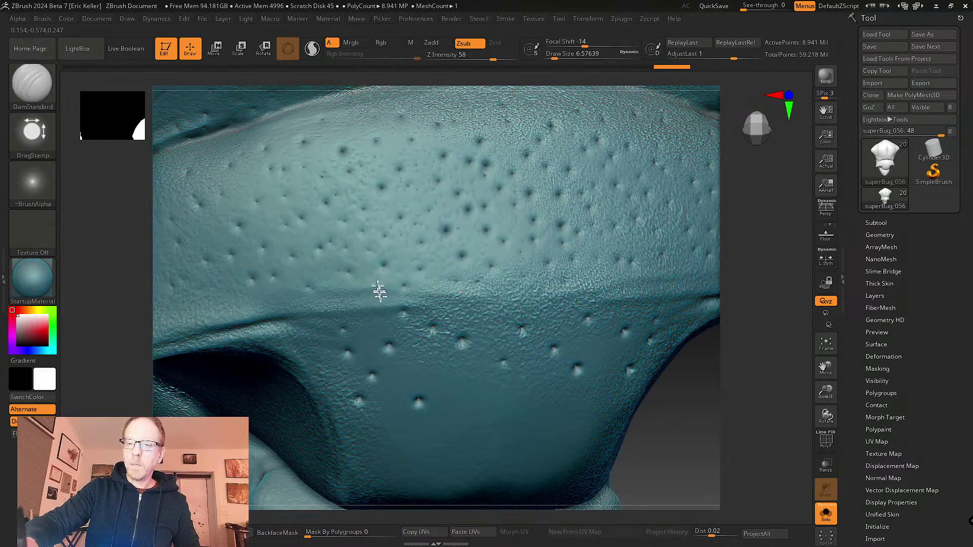
pyautogui.moveTo(413, 371); pyautogui.dragTo(450, 351, button='right')
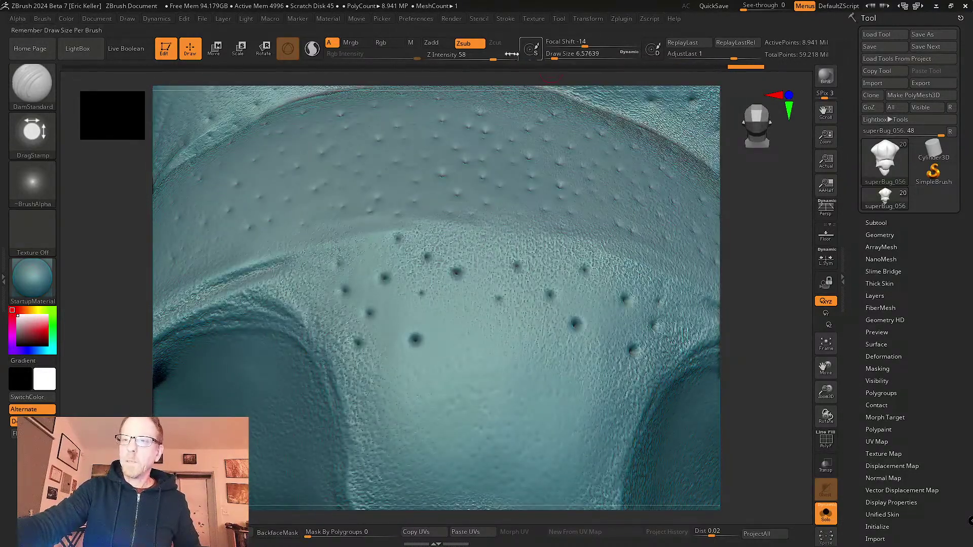
pyautogui.moveTo(469, 56); pyautogui.dragTo(463, 56)
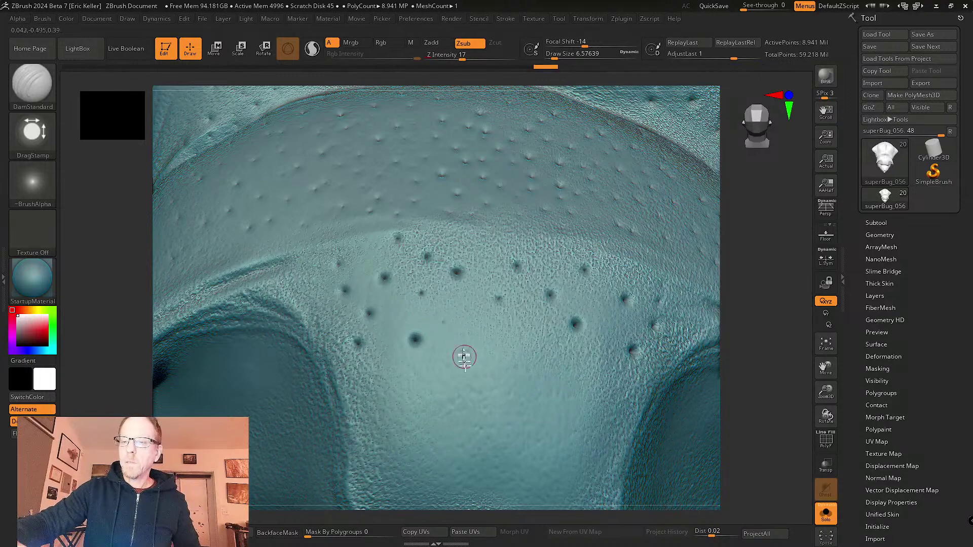
pyautogui.moveTo(457, 350); pyautogui.dragTo(478, 392)
# - Raise the Z Intensity to 23 while stamping small pits between the larger ones in the plate's centre
pyautogui.moveTo(462, 57); pyautogui.dragTo(468, 56)
pyautogui.moveTo(469, 304); pyautogui.dragTo(480, 353)
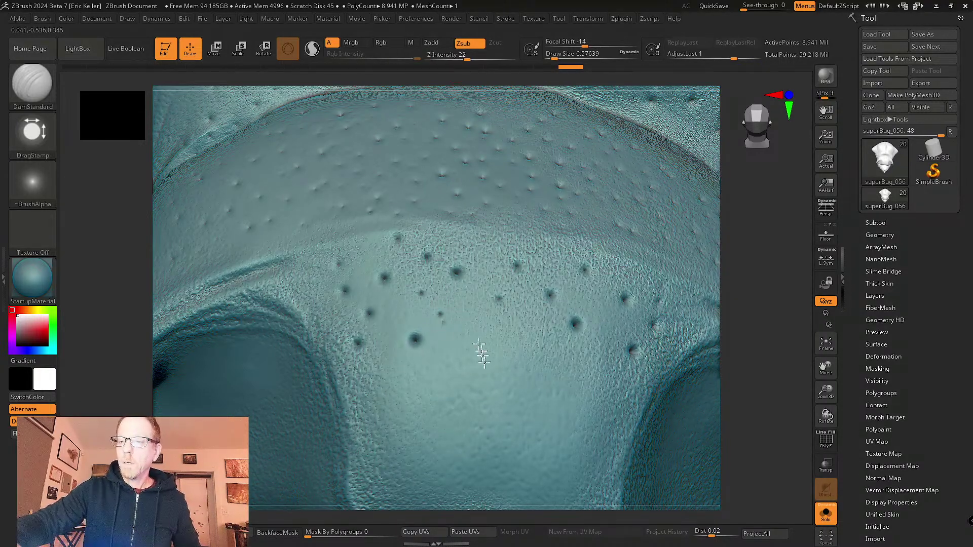
pyautogui.moveTo(467, 57); pyautogui.dragTo(468, 56)
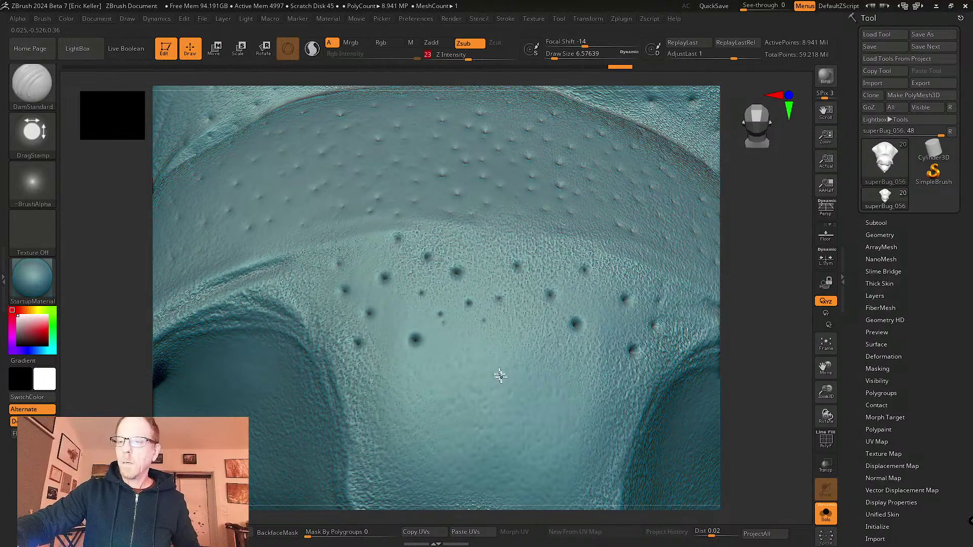
# - Stamp small pits among the larger ones on the plate's side next to the right-hand socket
pyautogui.moveTo(507, 384); pyautogui.dragTo(500, 289, button='right')
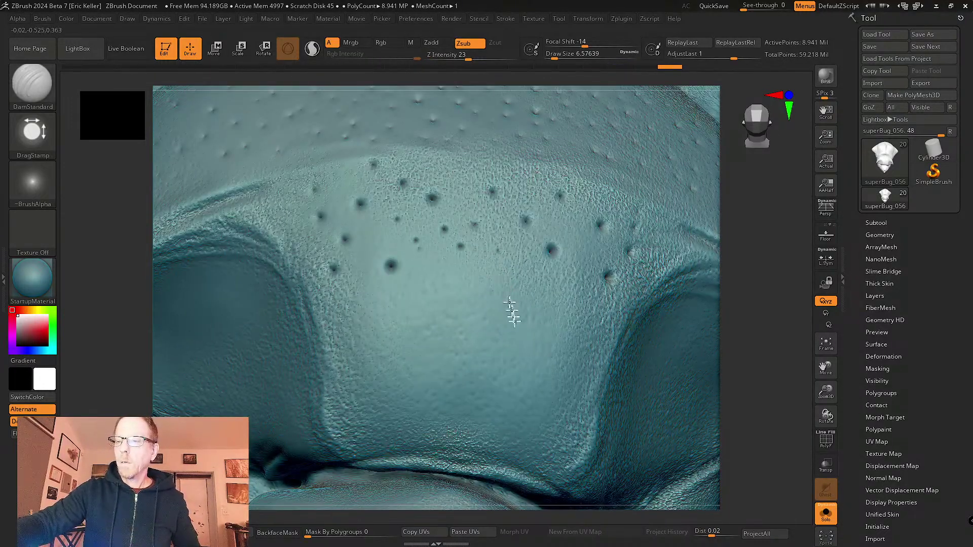
pyautogui.click(581, 250)
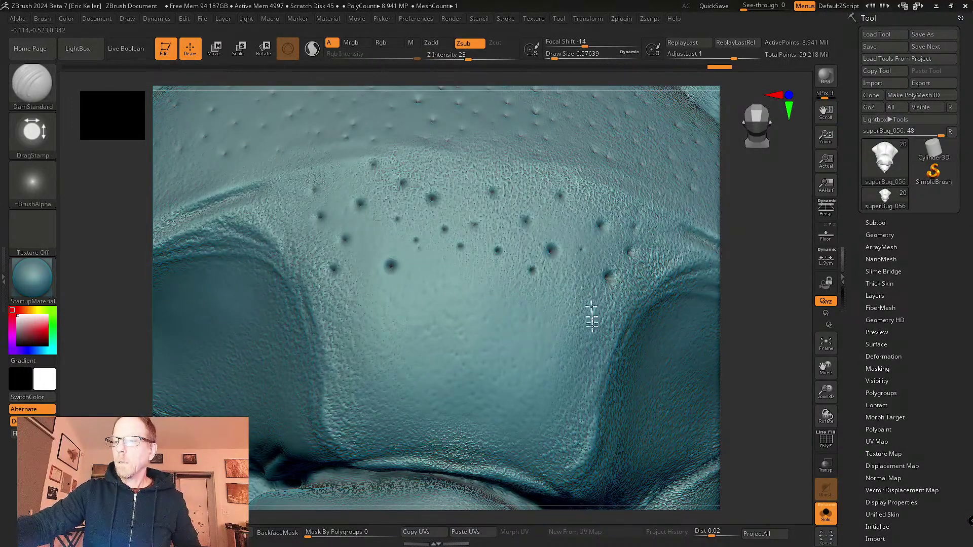
pyautogui.click(585, 301)
pyautogui.click(609, 312)
pyautogui.click(508, 293)
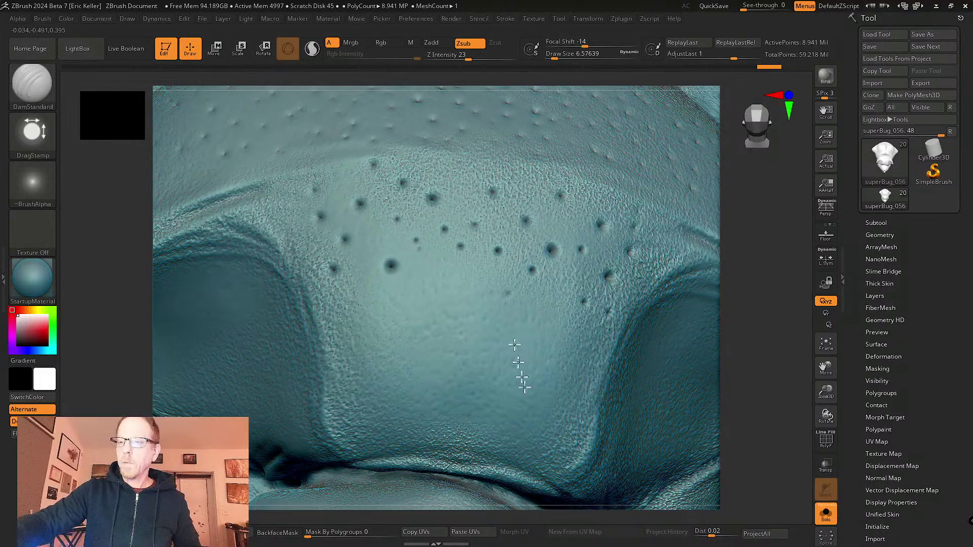
# - Stamp small pits across the plate's centre and on toward the left-hand socket
pyautogui.click(458, 276)
pyautogui.click(426, 299)
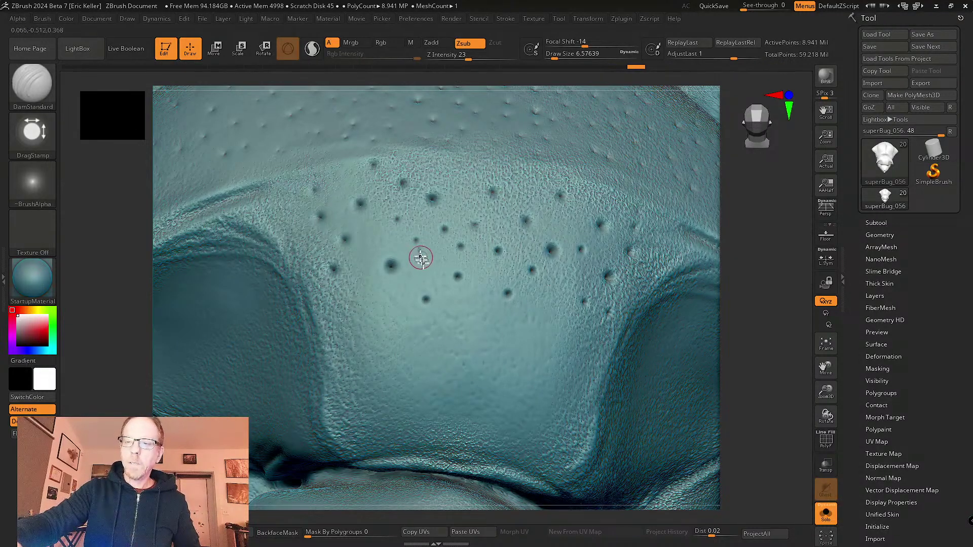
pyautogui.moveTo(387, 294); pyautogui.dragTo(387, 303)
pyautogui.click(346, 325)
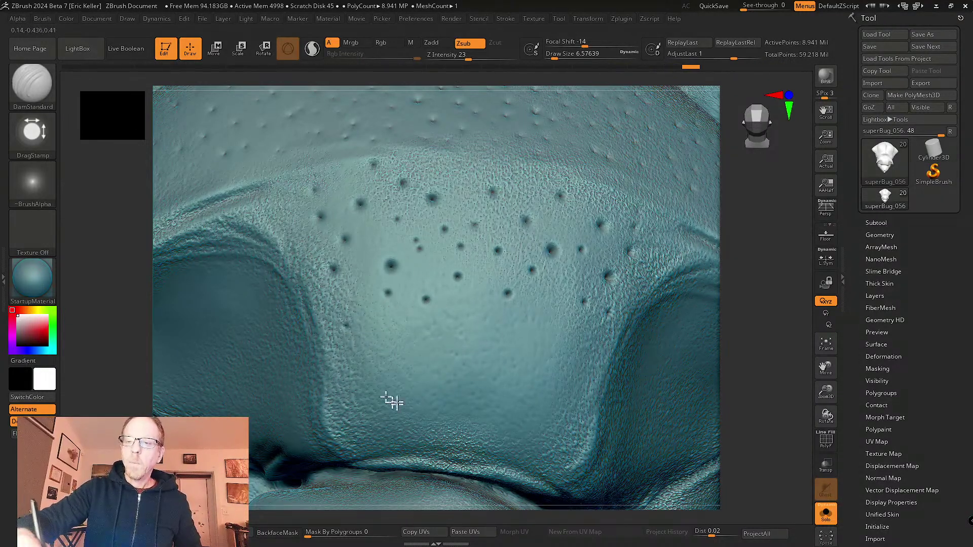
# - Continue the small pits down the plate alongside the inner edge of the left-hand socket
pyautogui.keyDown('alt'); pyautogui.moveTo(384, 369); pyautogui.dragTo(404, 273, button='right'); pyautogui.keyUp('alt')
pyautogui.click(390, 247)
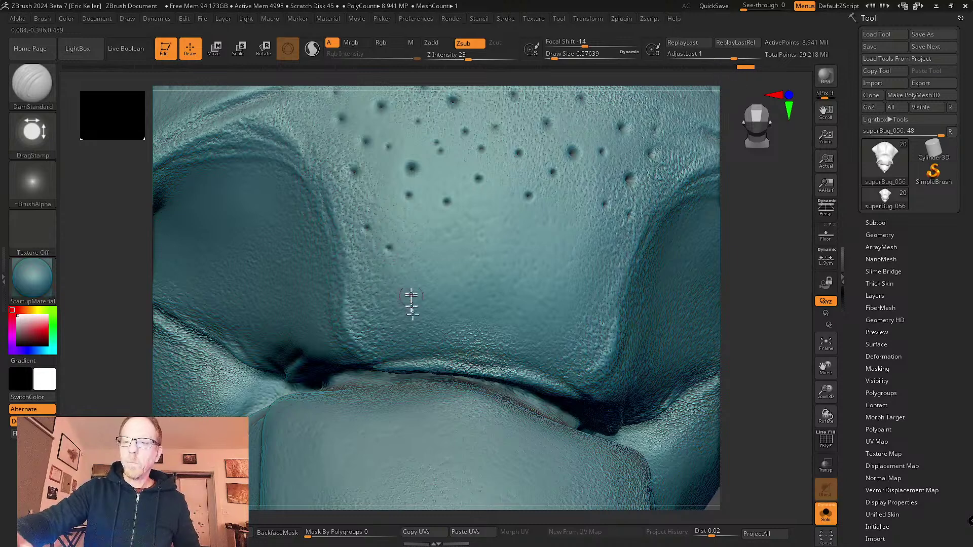
pyautogui.click(416, 226)
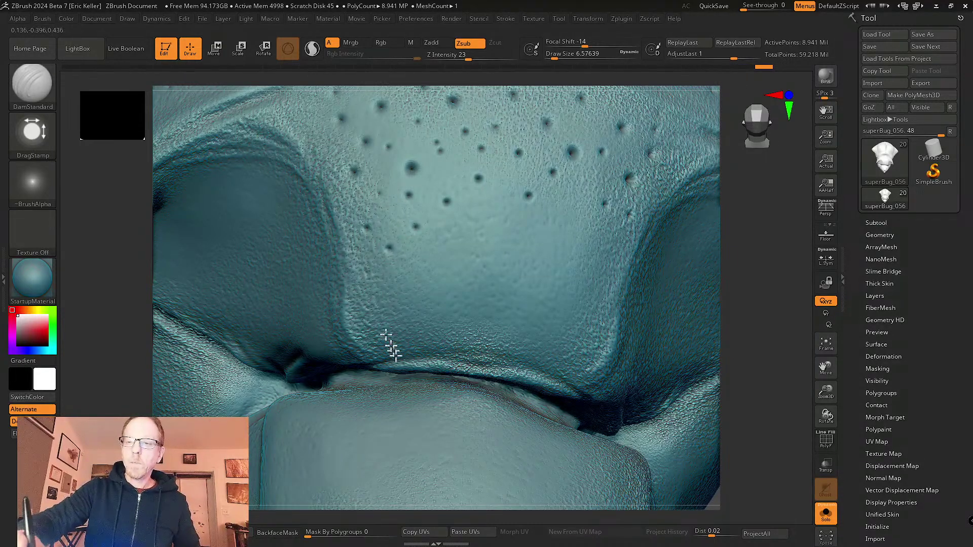
pyautogui.click(455, 233)
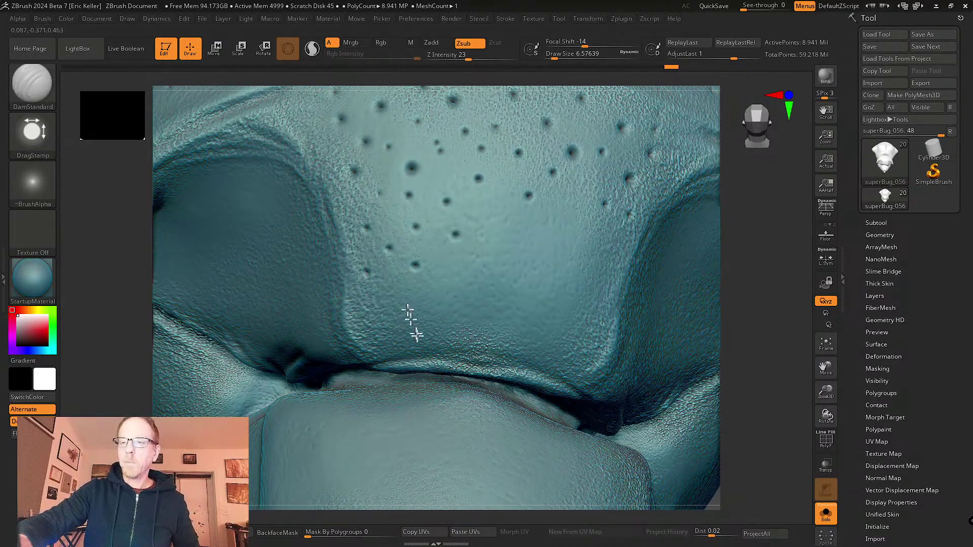
pyautogui.moveTo(394, 276); pyautogui.dragTo(427, 332)
# - Stamp small pits near the plate's lower rim at the left-hand socket's corner
pyautogui.moveTo(469, 336); pyautogui.dragTo(460, 305, button='right')
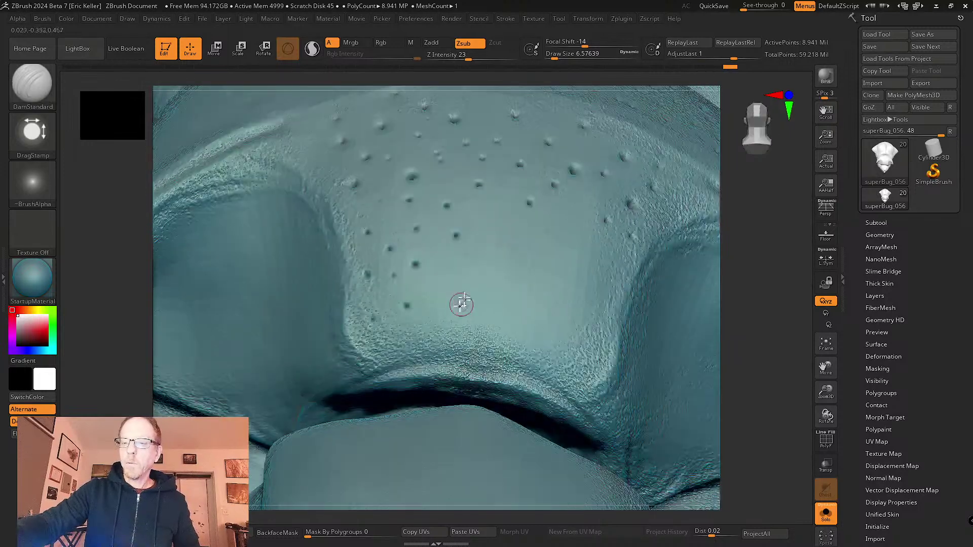
pyautogui.moveTo(393, 334); pyautogui.dragTo(432, 387)
pyautogui.click(439, 319)
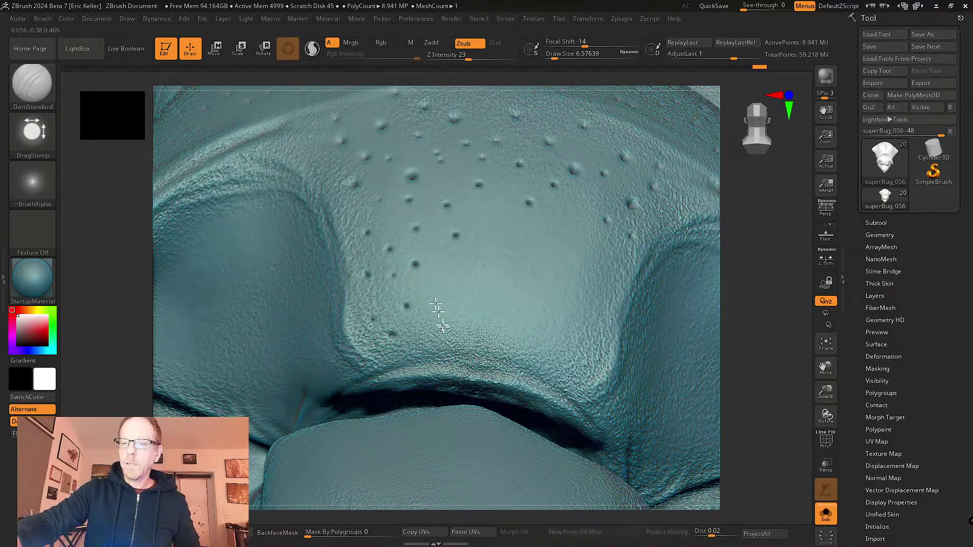
# - Fill the gap in the middle of the plate with a few scattered small pits
pyautogui.moveTo(496, 294)
pyautogui.mouseDown(button='right')
pyautogui.moveTo(467, 355)
pyautogui.moveTo(451, 329)
pyautogui.mouseUp(button='right')
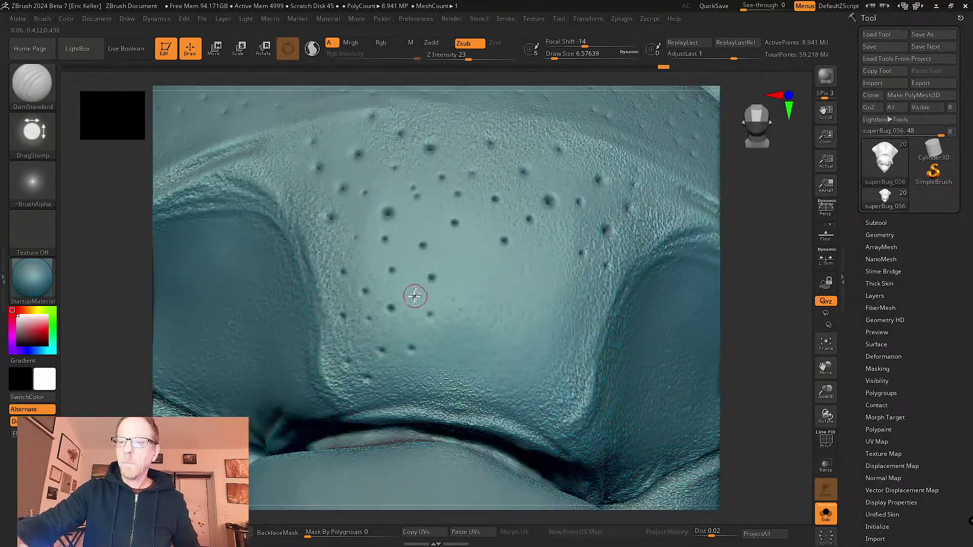
pyautogui.click(451, 293)
pyautogui.click(460, 248)
pyautogui.click(486, 274)
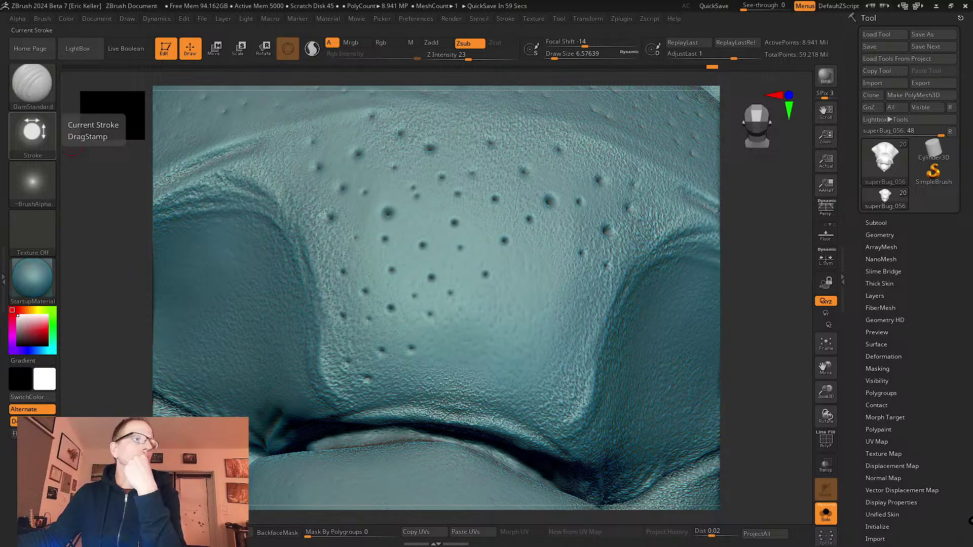
# - Bring up the insect reference board and examine the pits and surface texture on the Zeta argillaceum head close-up
pyautogui.moveTo(0, 315); pyautogui.dragTo(491, 310, button='right')
pyautogui.scroll(8, 383, 218)
pyautogui.scroll(6, 509, 208)
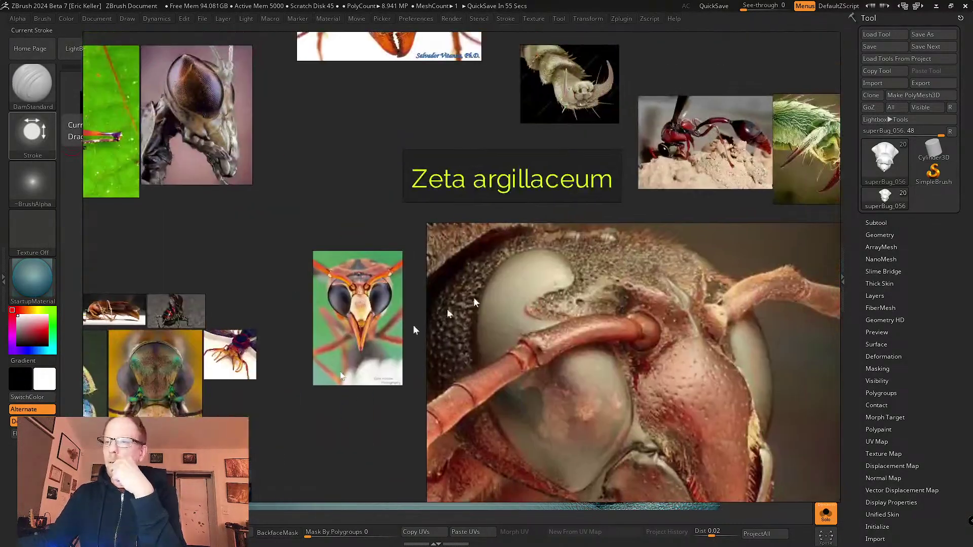
pyautogui.scroll(2, 494, 348)
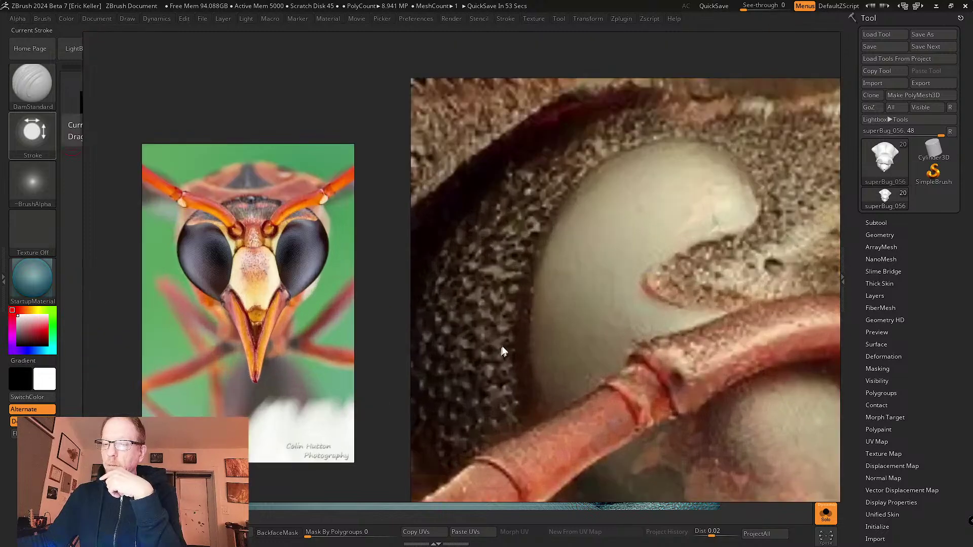
pyautogui.moveTo(603, 299); pyautogui.dragTo(337, 403, button='middle')
pyautogui.scroll(-1, 581, 287)
pyautogui.scroll(-2, 583, 287)
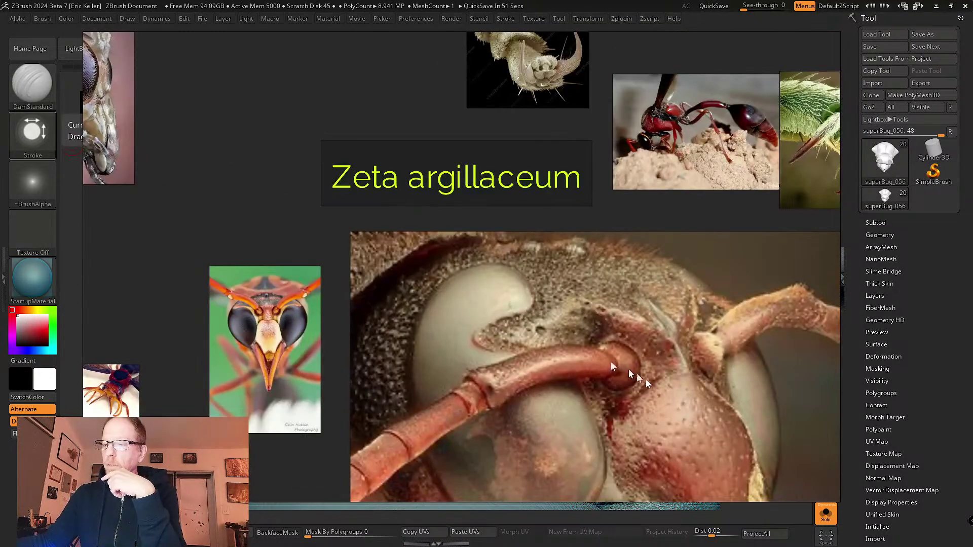
pyautogui.moveTo(563, 305); pyautogui.dragTo(393, 275, button='middle')
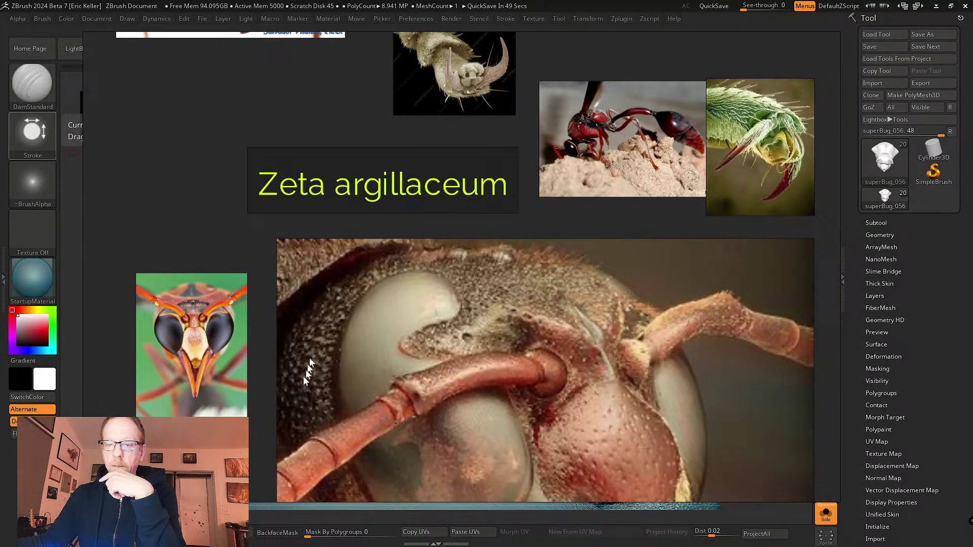
pyautogui.moveTo(351, 359); pyautogui.dragTo(309, 287, button='middle')
pyautogui.scroll(2, 308, 288)
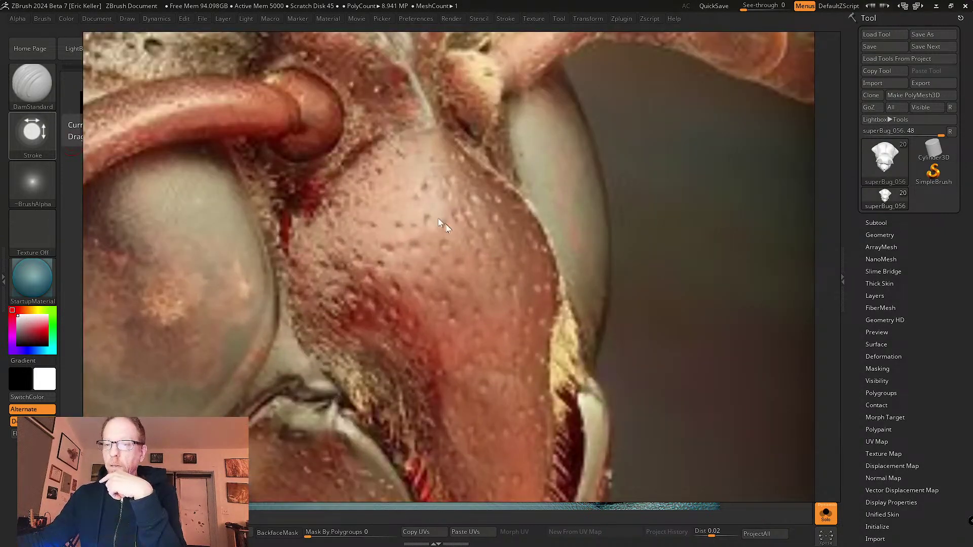
pyautogui.scroll(-3, 439, 222)
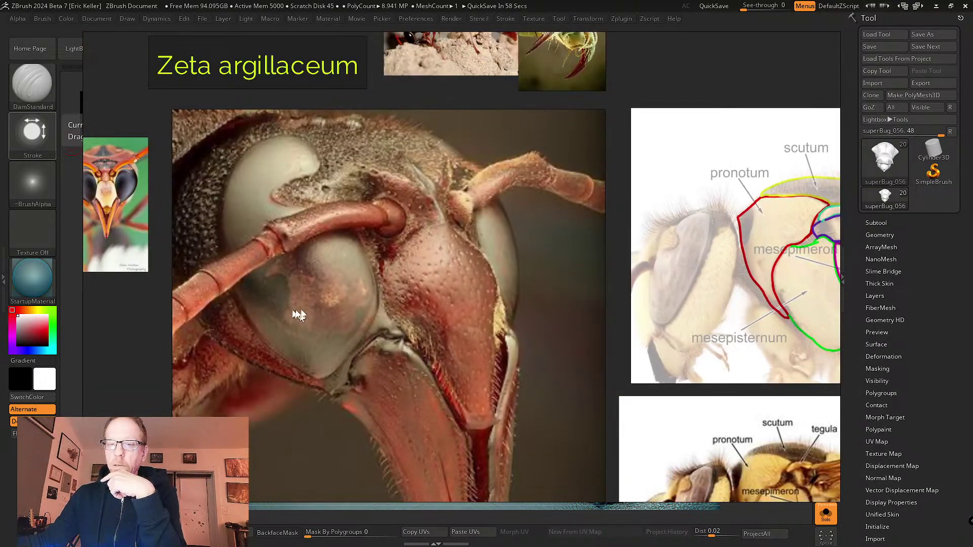
# - Examine the face texture on the front-view wasp photo and the blue ant head on the reference board
pyautogui.scroll(-4, 314, 322)
pyautogui.scroll(6, 447, 350)
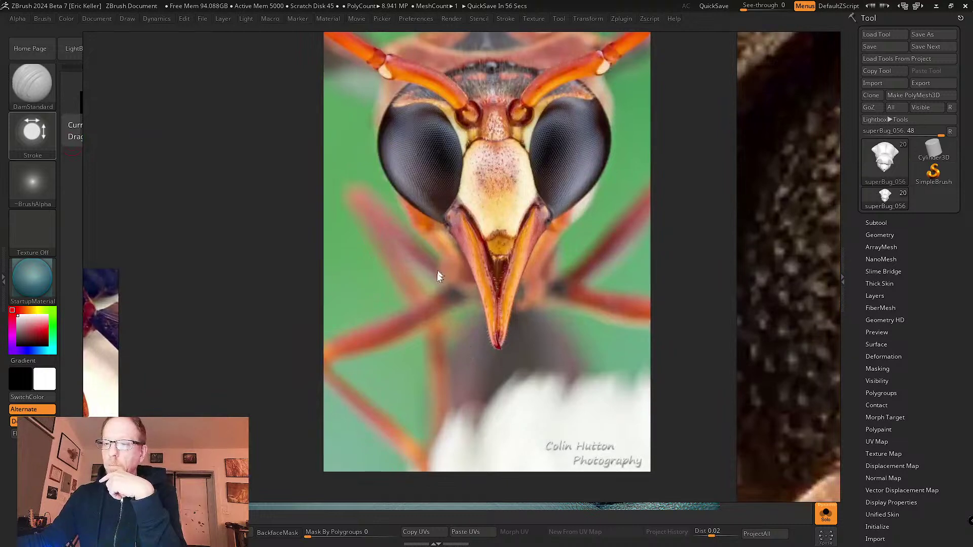
pyautogui.scroll(2, 437, 339)
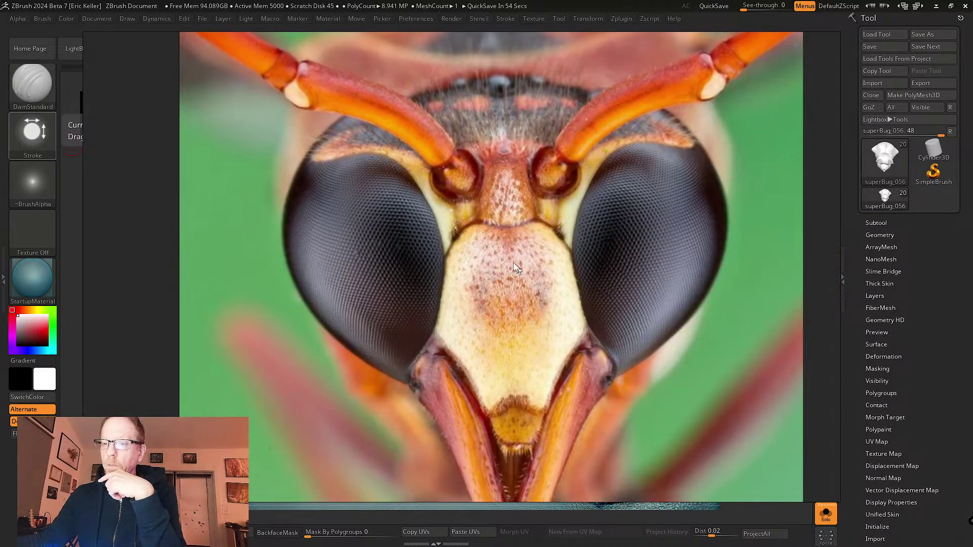
pyautogui.scroll(-6, 478, 358)
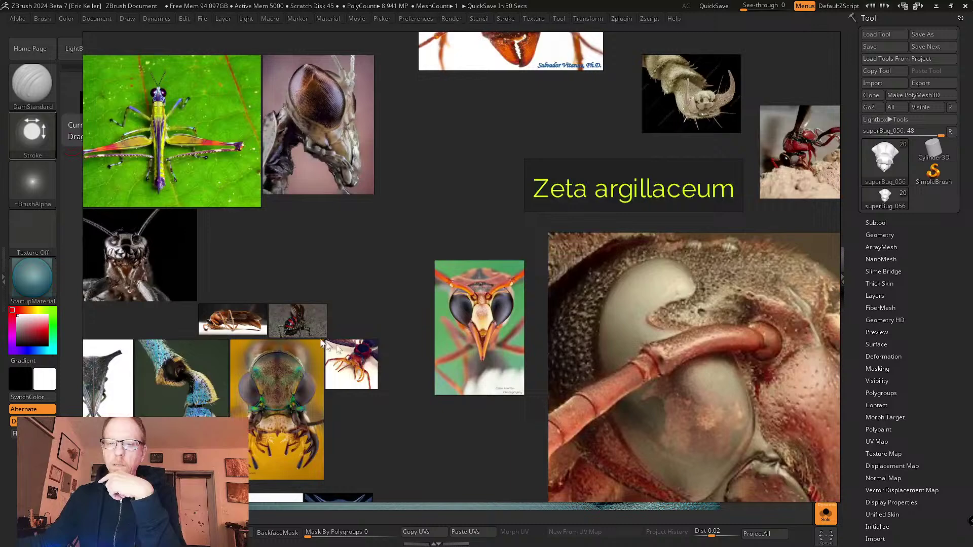
pyautogui.moveTo(304, 358); pyautogui.dragTo(420, 243, button='middle')
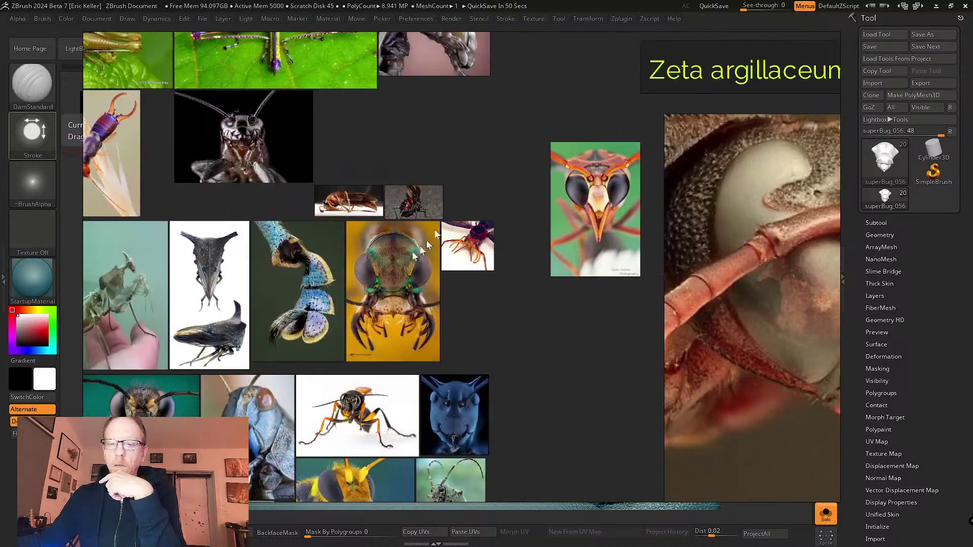
pyautogui.moveTo(355, 280); pyautogui.dragTo(412, 203, button='middle')
pyautogui.scroll(6, 552, 381)
pyautogui.scroll(1, 440, 336)
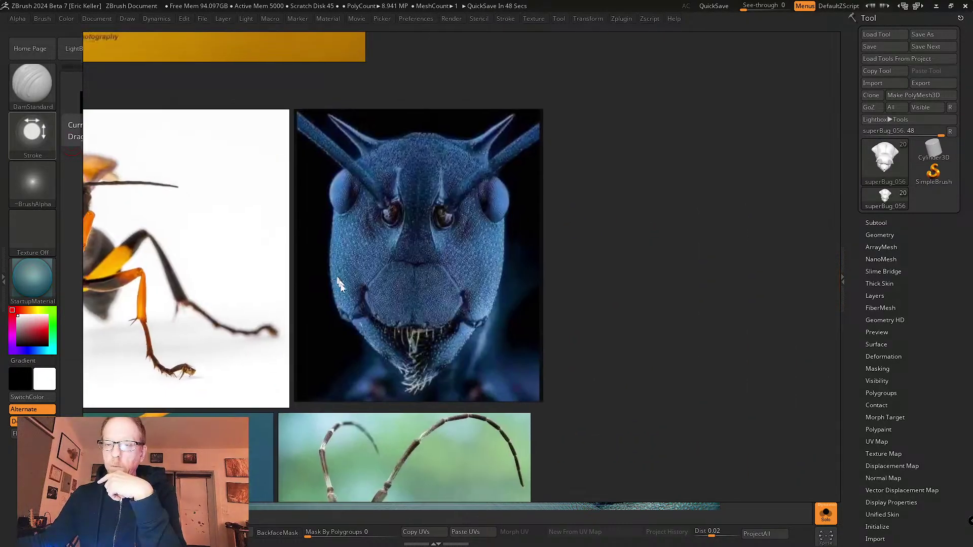
# - Study the wasp's rough face and the pitted blue grasshopper head close up on the reference board, and return to the sculpt
pyautogui.moveTo(337, 281); pyautogui.dragTo(374, 327, button='middle')
pyautogui.scroll(2, 299, 298)
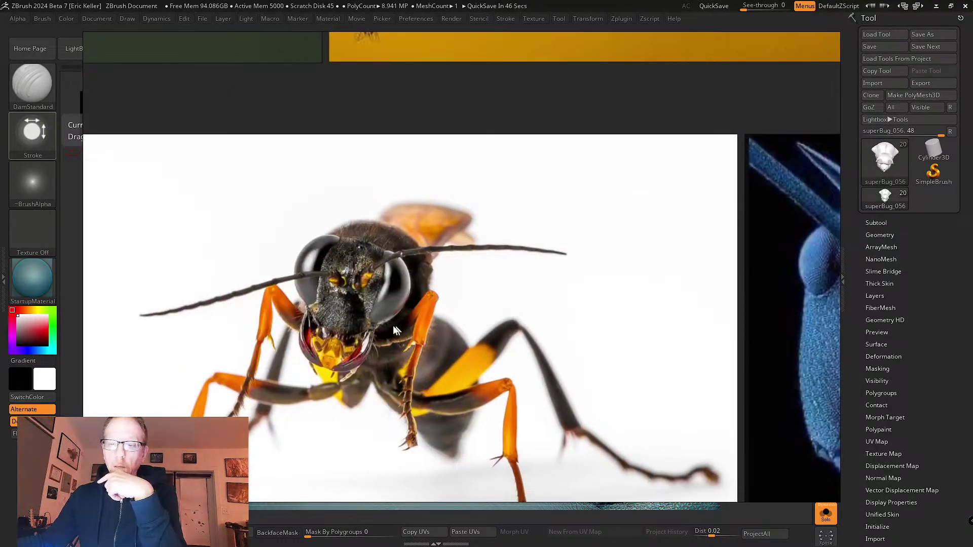
pyautogui.scroll(6, 393, 328)
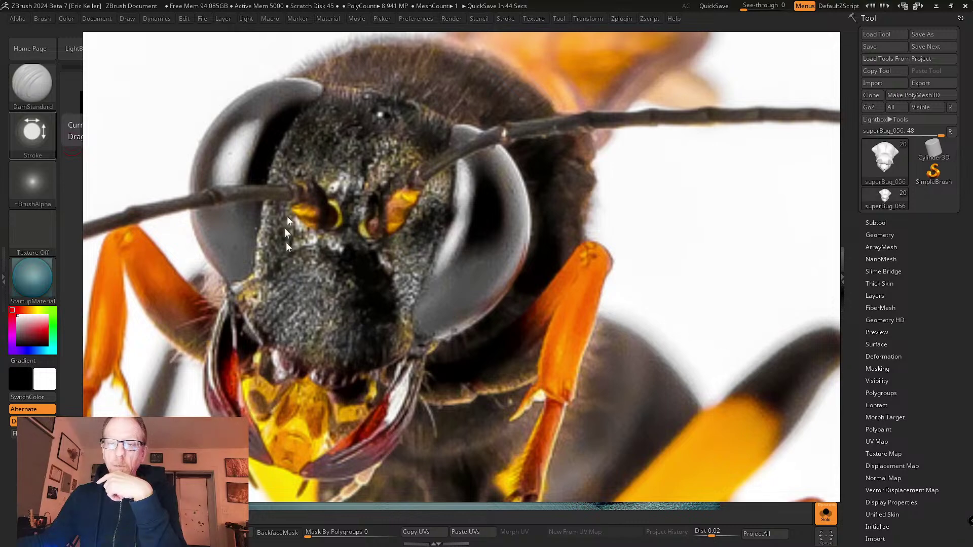
pyautogui.scroll(-10, 412, 222)
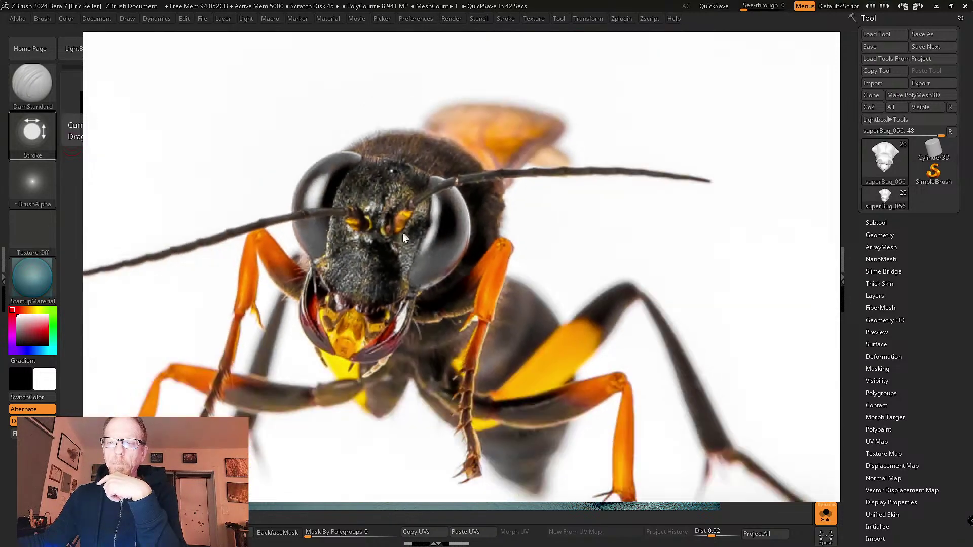
pyautogui.scroll(8, 359, 317)
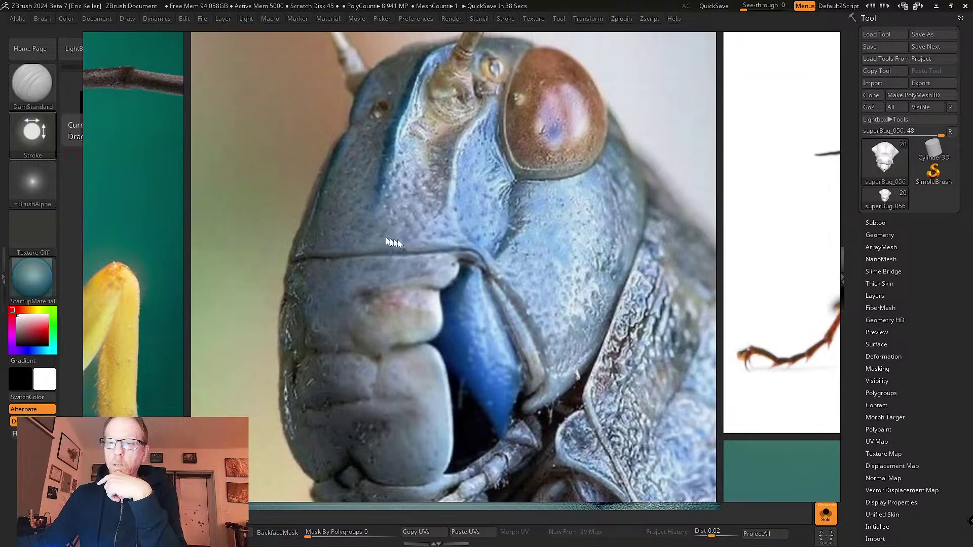
pyautogui.hotkey('alt', 'Tab')
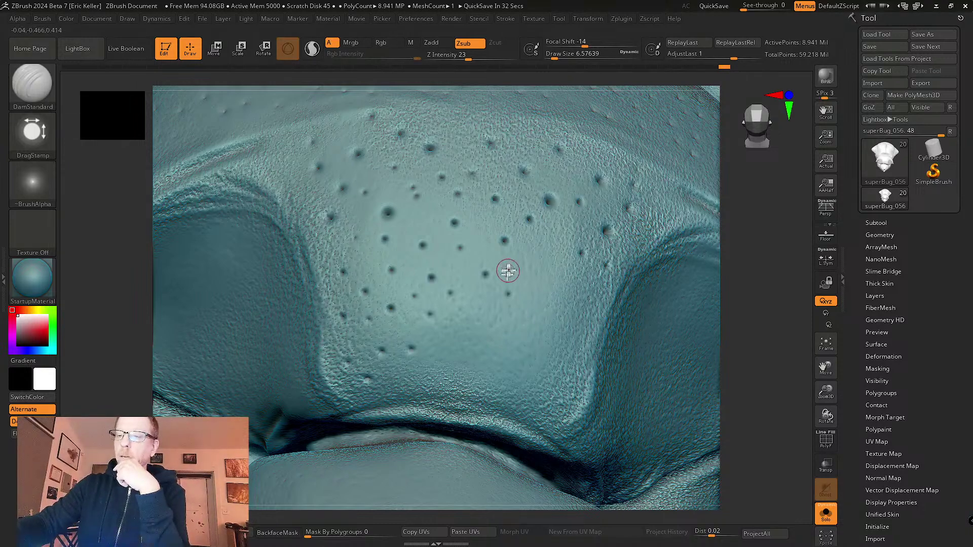
# - Stamp scattered small pits across the lower middle of the central plate
pyautogui.click(539, 283)
pyautogui.click(478, 308)
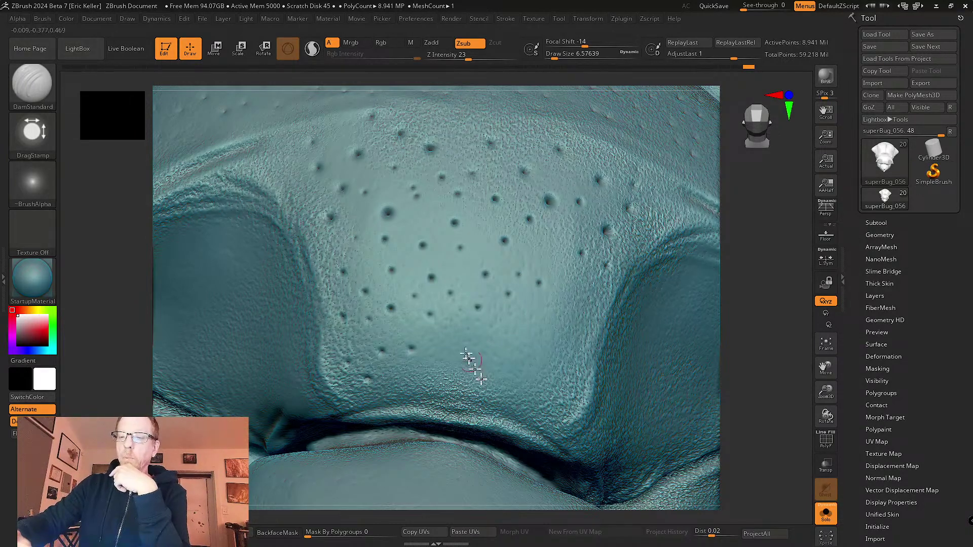
pyautogui.click(455, 334)
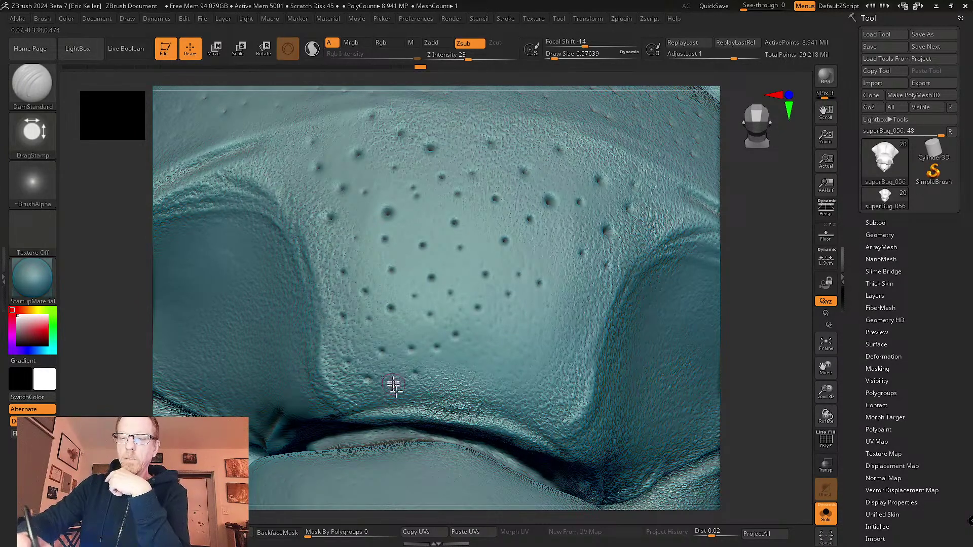
pyautogui.click(483, 373)
pyautogui.click(505, 323)
pyautogui.click(458, 360)
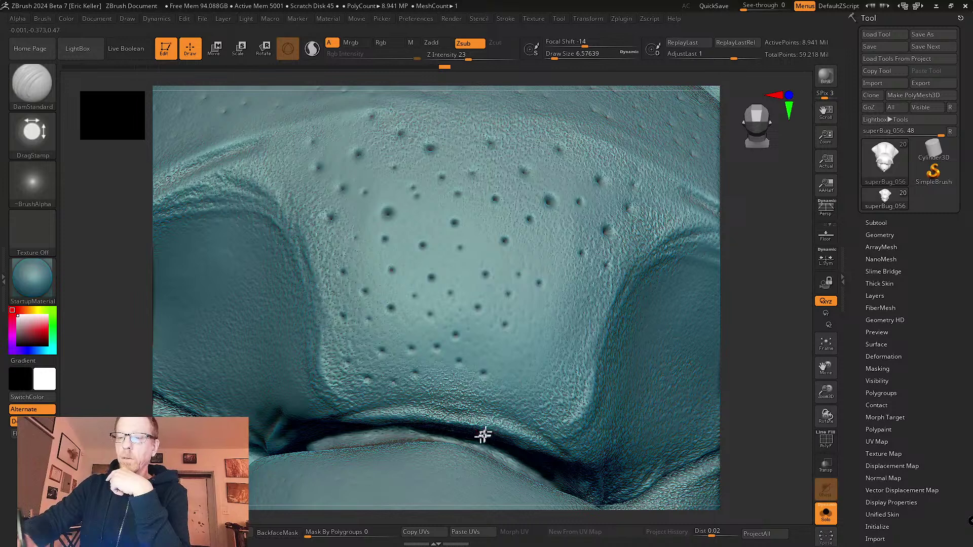
pyautogui.click(490, 339)
pyautogui.click(514, 374)
# - Add small pits along the central plate's side bordering the right-hand socket, down to its lower corner
pyautogui.click(546, 322)
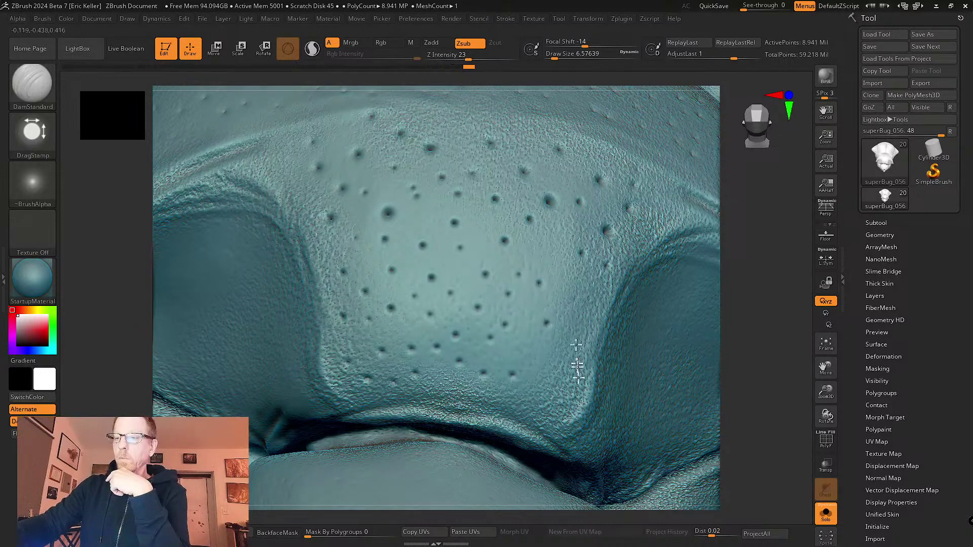
pyautogui.click(575, 299)
pyautogui.click(557, 252)
pyautogui.click(533, 249)
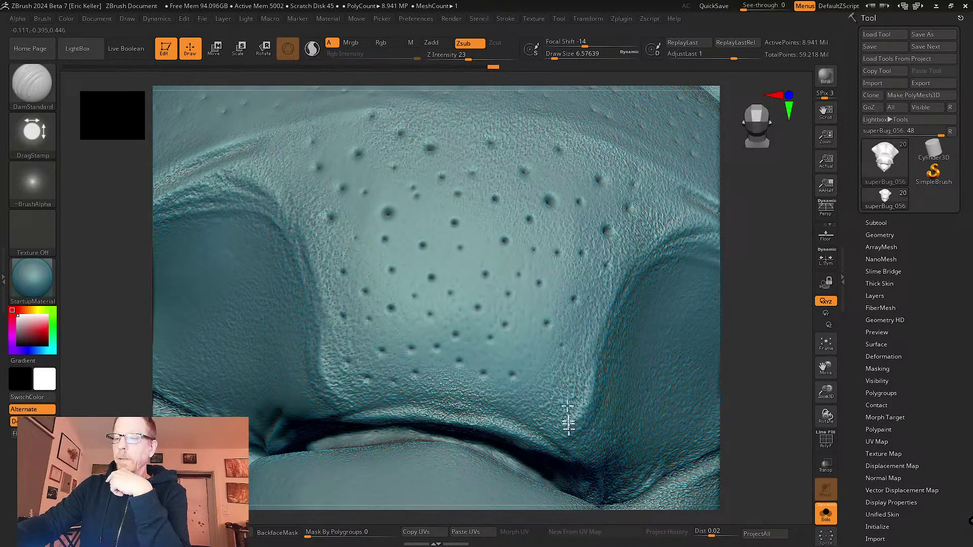
pyautogui.click(539, 282)
pyautogui.click(562, 346)
pyautogui.click(527, 337)
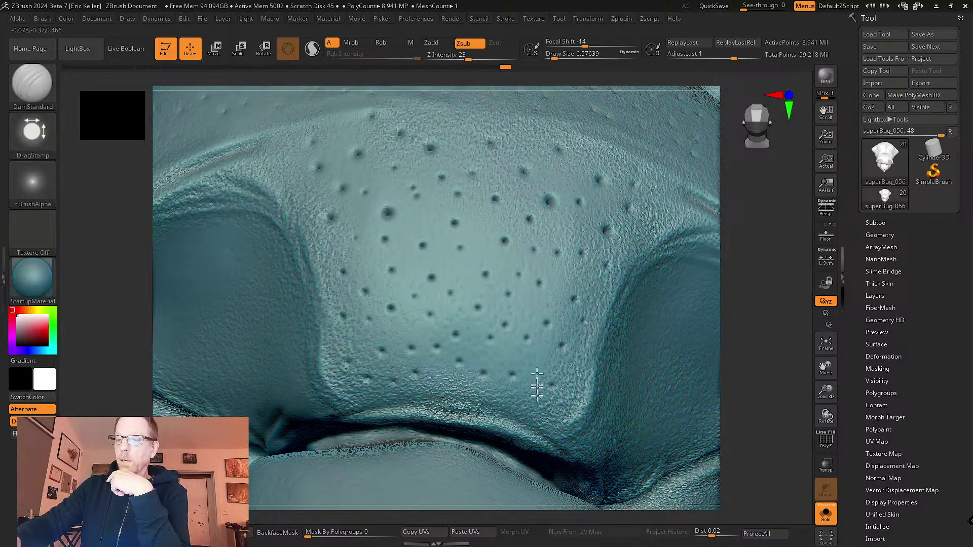
pyautogui.click(532, 365)
pyautogui.click(529, 406)
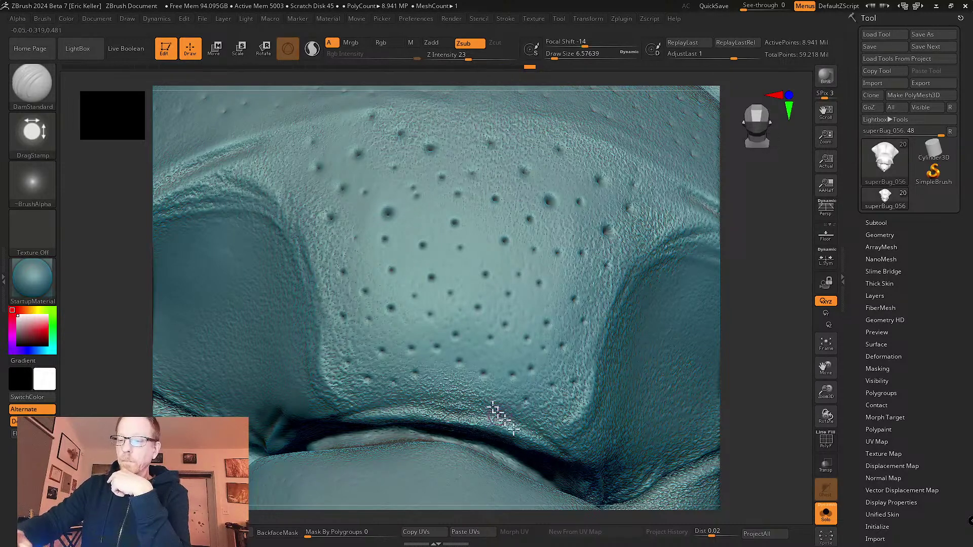
pyautogui.click(379, 328)
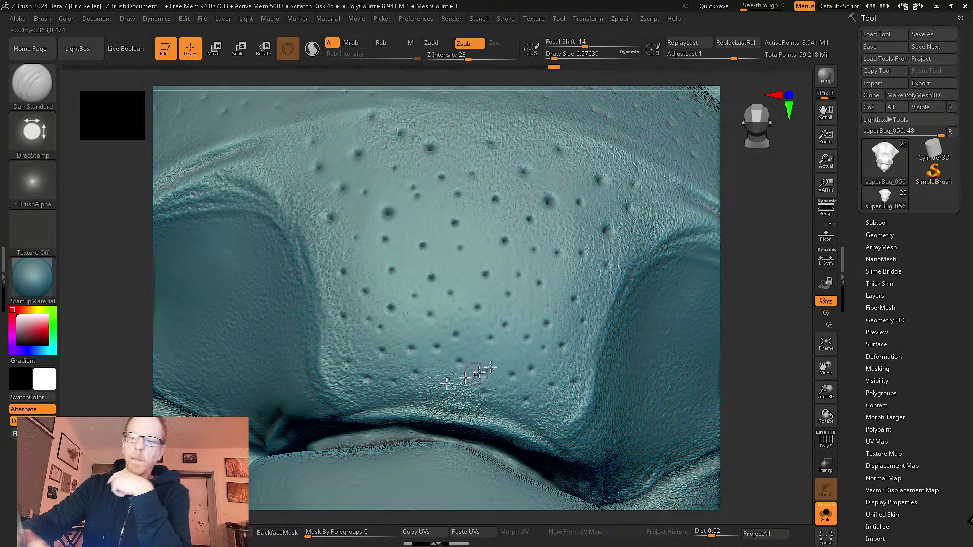
# - Stamp a loose row of small pits around the upper end of the right-hand socket's hollow
pyautogui.moveTo(676, 311)
pyautogui.mouseDown(button='right')
pyautogui.moveTo(569, 328)
pyautogui.moveTo(542, 303)
pyautogui.mouseUp(button='right')
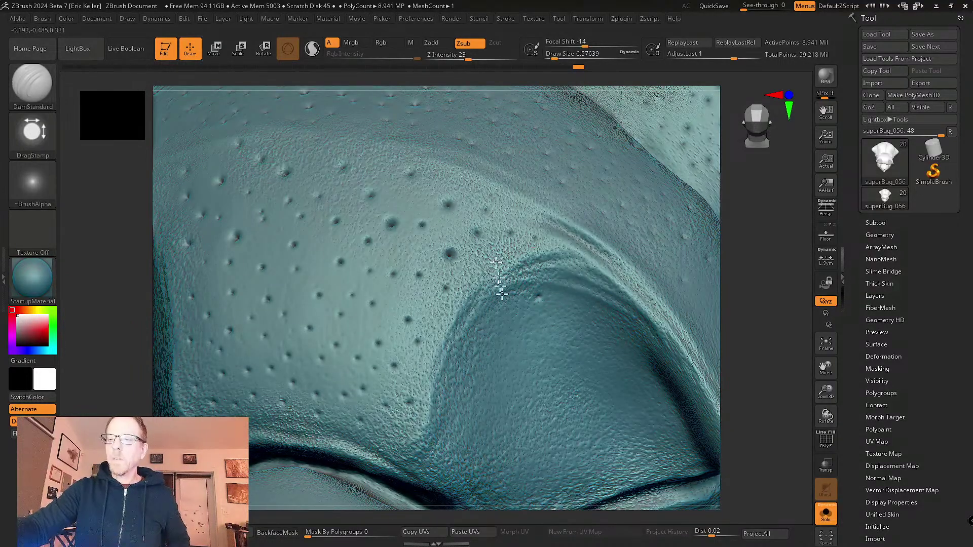
pyautogui.moveTo(547, 322)
pyautogui.mouseDown(button='right')
pyautogui.moveTo(545, 257)
pyautogui.moveTo(564, 288)
pyautogui.mouseUp(button='right')
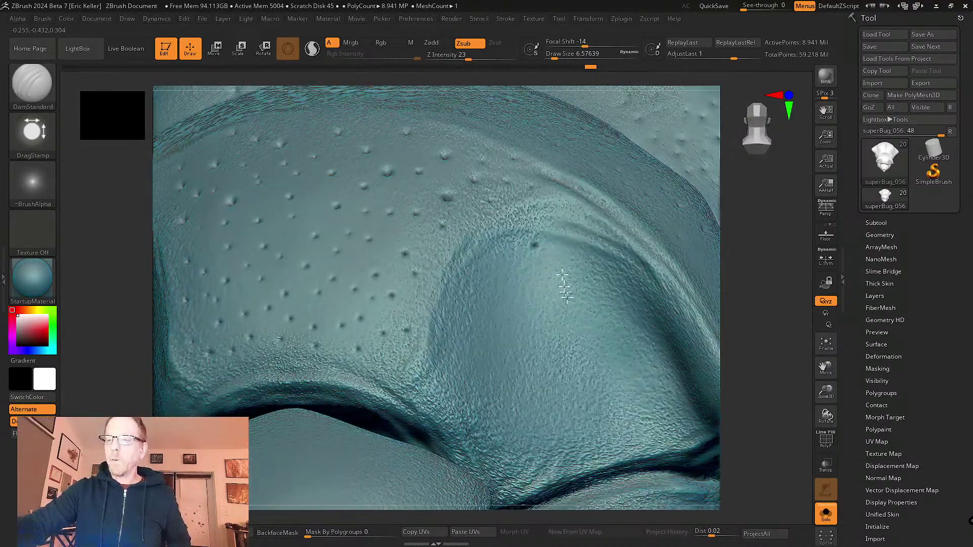
pyautogui.click(554, 244)
pyautogui.click(510, 259)
pyautogui.click(545, 262)
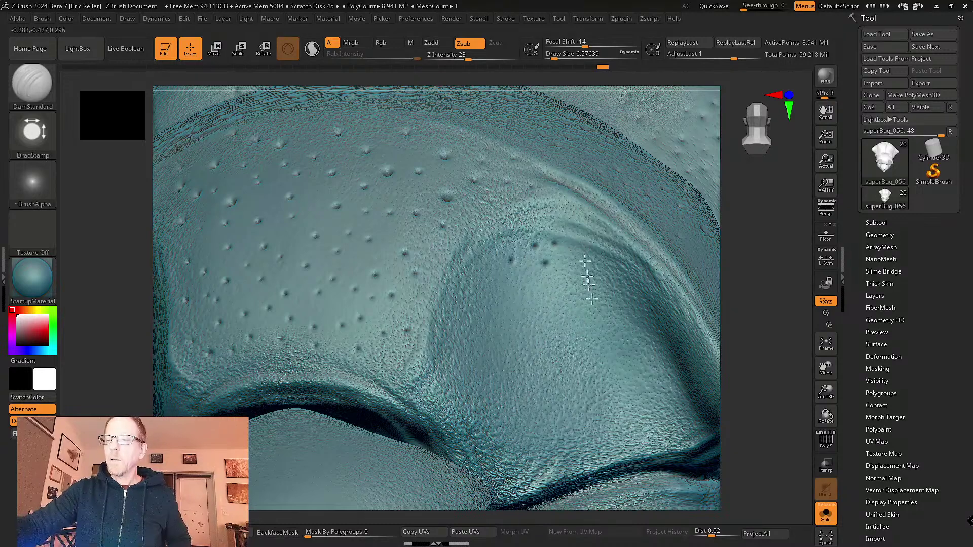
pyautogui.click(580, 247)
pyautogui.click(571, 267)
pyautogui.click(488, 260)
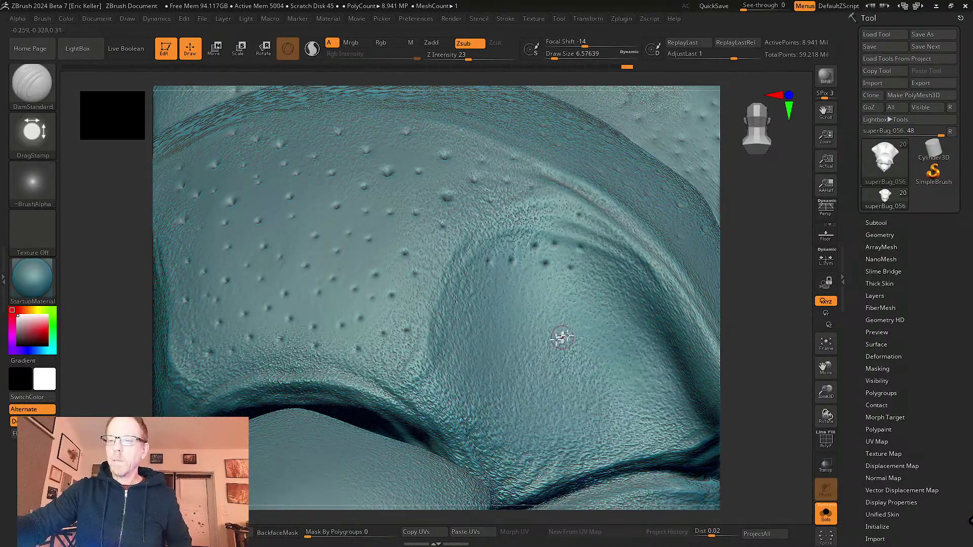
# - Stamp matching irregular pits inside the upper part of the left-hand socket's hollow
pyautogui.moveTo(563, 339)
pyautogui.mouseDown(button='right')
pyautogui.moveTo(656, 341)
pyautogui.moveTo(641, 342)
pyautogui.mouseUp(button='right')
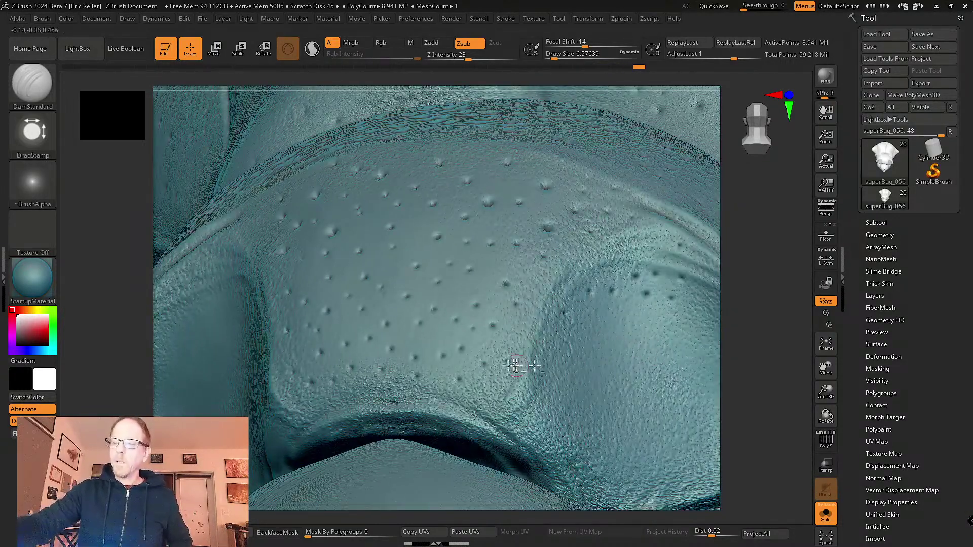
pyautogui.moveTo(515, 365)
pyautogui.mouseDown(button='right')
pyautogui.moveTo(467, 374)
pyautogui.moveTo(397, 359)
pyautogui.mouseUp(button='right')
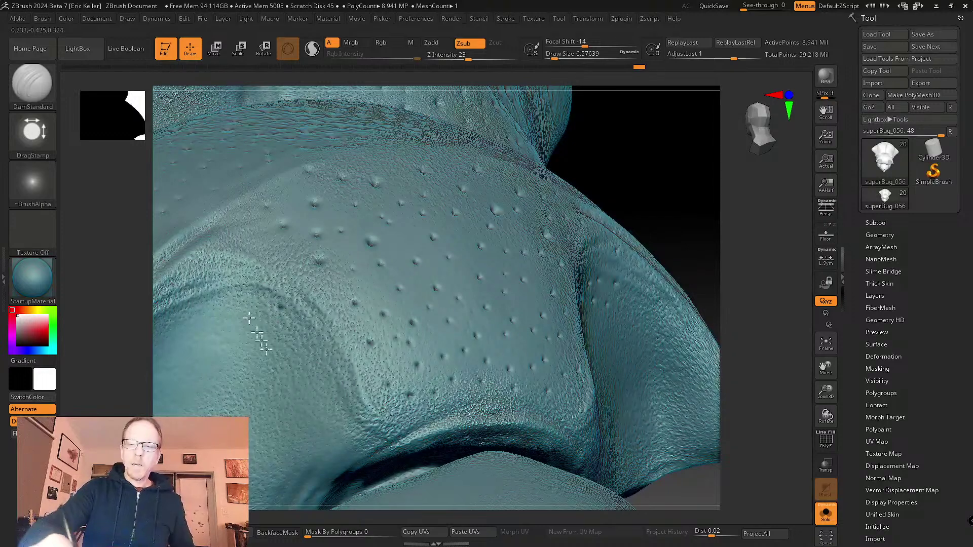
pyautogui.moveTo(310, 396)
pyautogui.mouseDown(button='right')
pyautogui.moveTo(473, 358)
pyautogui.moveTo(381, 330)
pyautogui.mouseUp(button='right')
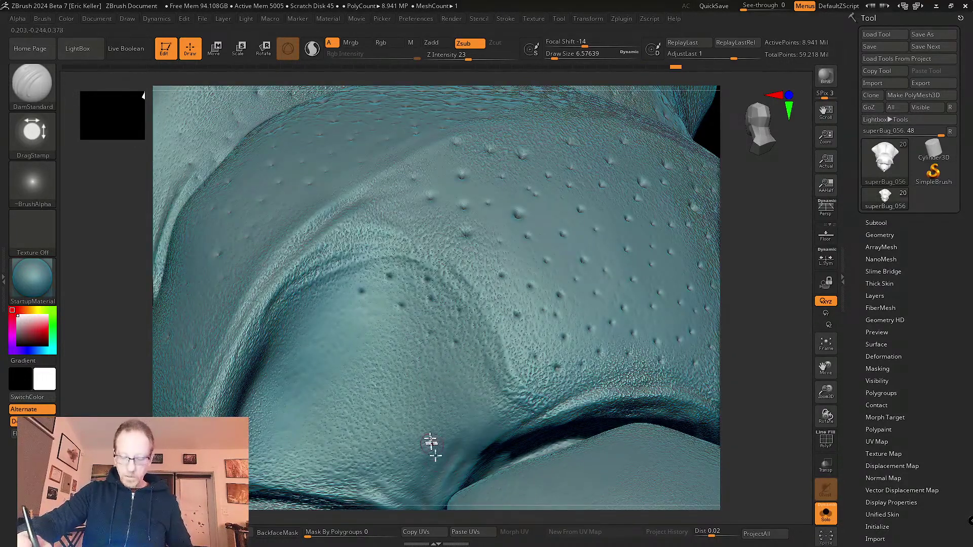
pyautogui.click(337, 304)
pyautogui.click(366, 322)
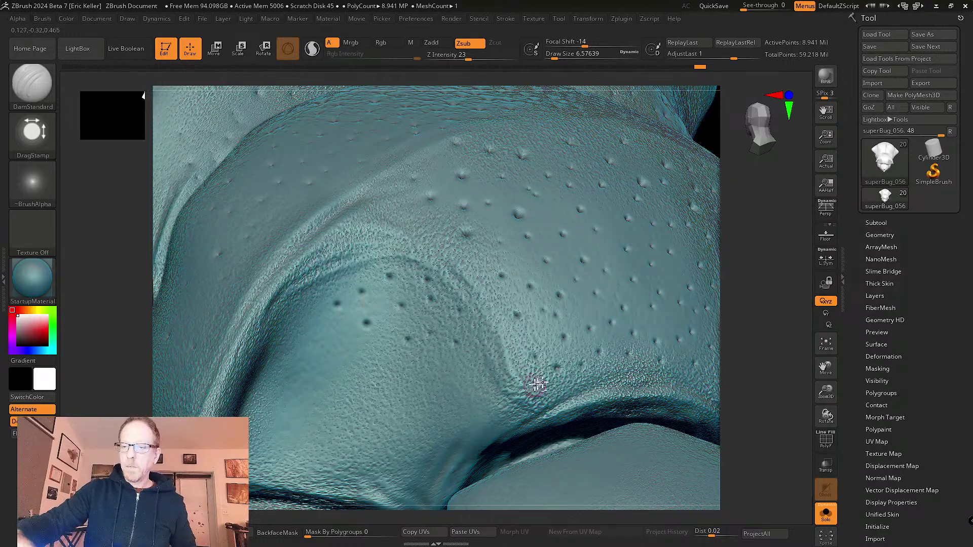
# - Check the pitted plate and both sockets from a wider view, comparing a lower subdivision level with the detailed one
pyautogui.moveTo(538, 385)
pyautogui.mouseDown(button='right')
pyautogui.moveTo(554, 319)
pyautogui.moveTo(691, 354)
pyautogui.moveTo(590, 343)
pyautogui.moveTo(599, 348)
pyautogui.moveTo(602, 319)
pyautogui.mouseUp(button='right')
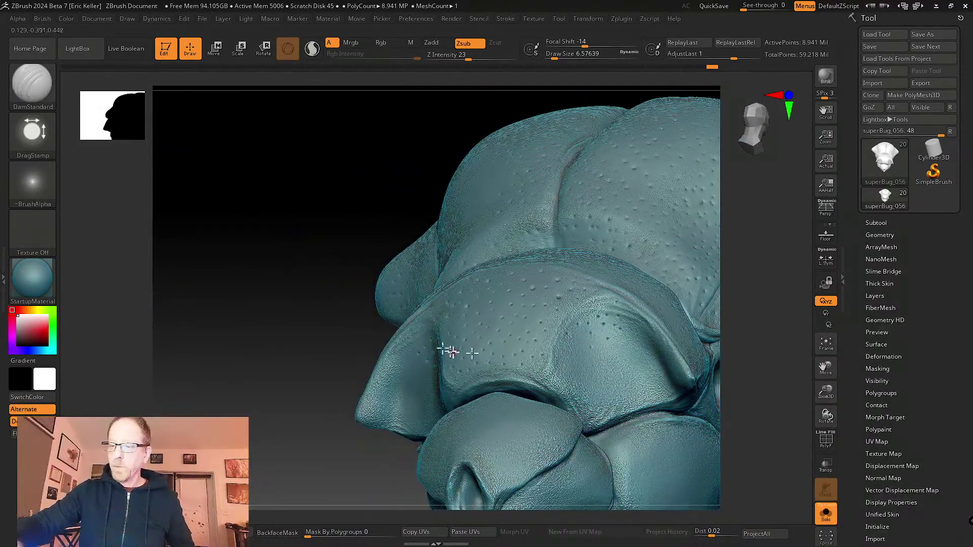
pyautogui.moveTo(627, 363)
pyautogui.mouseDown(button='right')
pyautogui.moveTo(652, 326)
pyautogui.moveTo(643, 373)
pyautogui.moveTo(621, 311)
pyautogui.mouseUp(button='right')
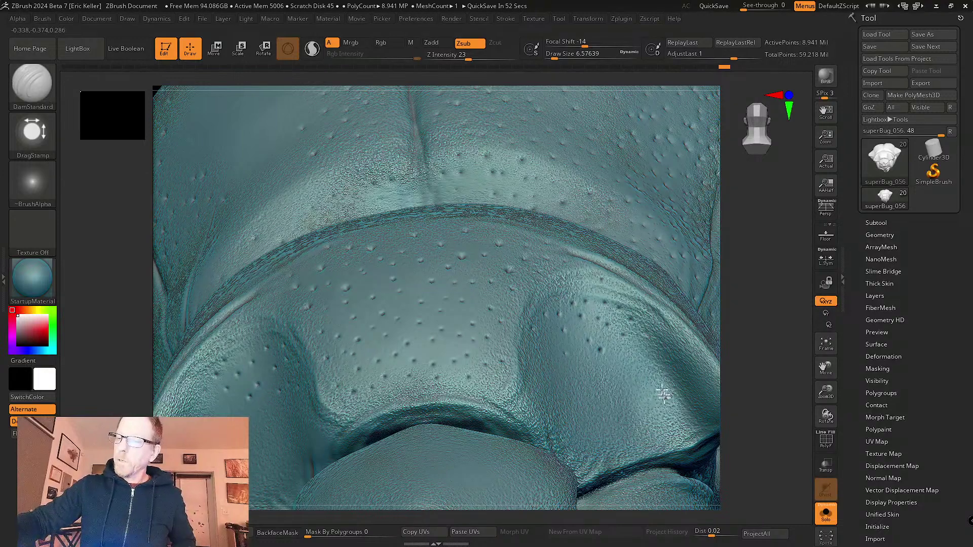
pyautogui.hotkey('shift', 'd')
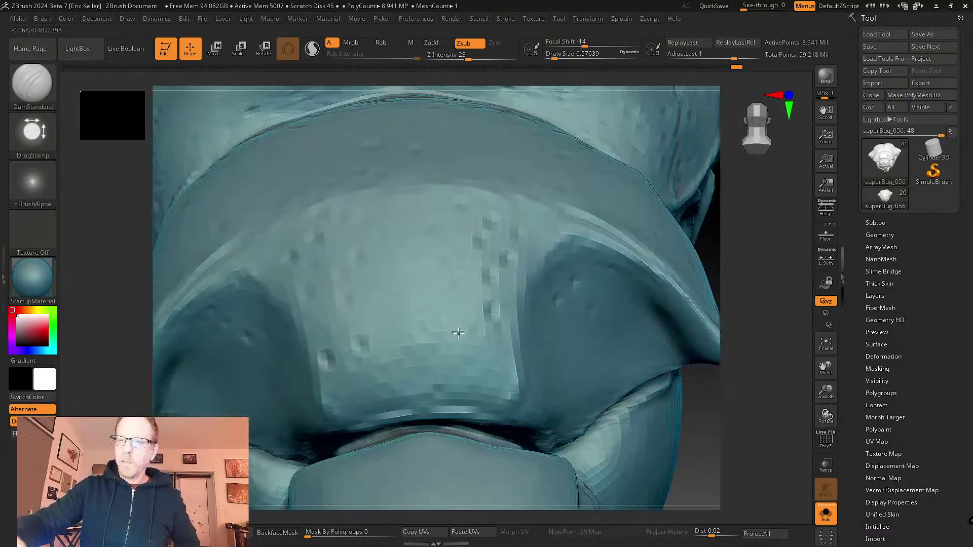
pyautogui.press('d')
pyautogui.scroll(2, 583, 326)
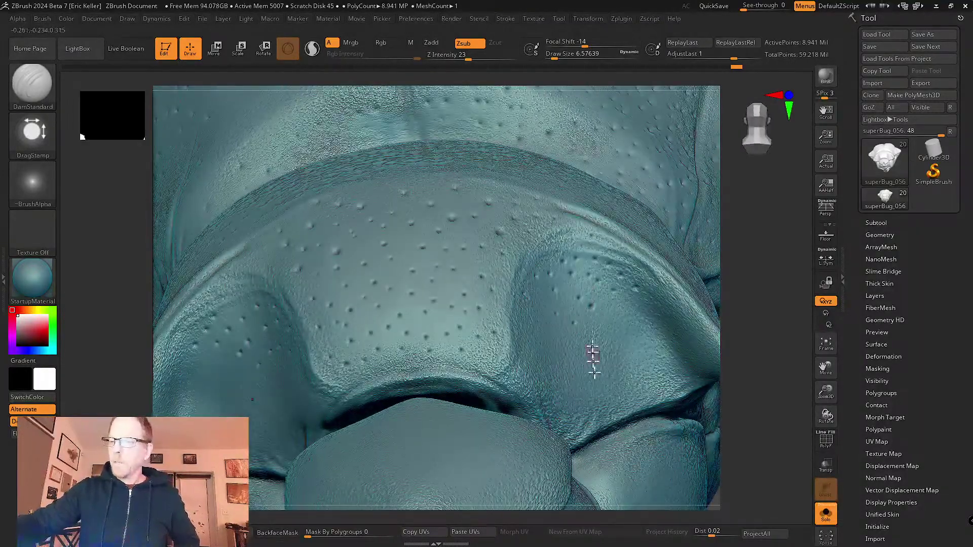
pyautogui.scroll(2, 643, 288)
pyautogui.hotkey('shift', 'd')
pyautogui.scroll(2, 620, 310)
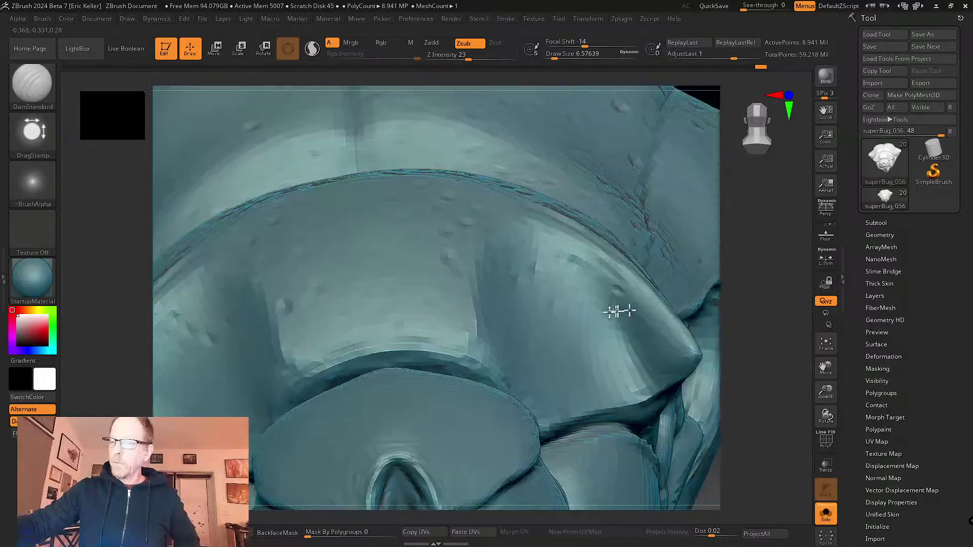
pyautogui.press('d')
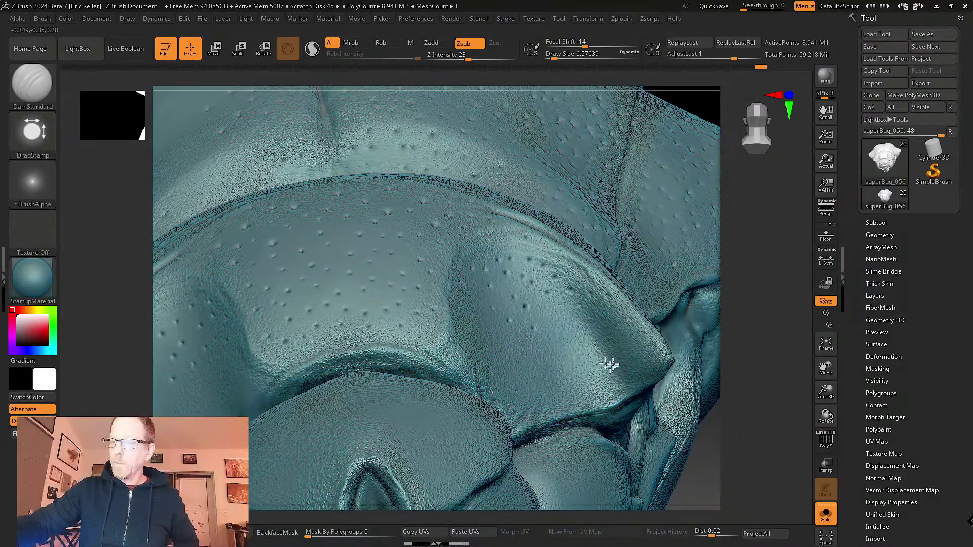
# - Stamp pits along the right-hand socket's outer ridge toward its tip and down the hollow's inner side
pyautogui.moveTo(630, 384)
pyautogui.mouseDown(button='right')
pyautogui.moveTo(626, 311)
pyautogui.moveTo(646, 379)
pyautogui.mouseUp(button='right')
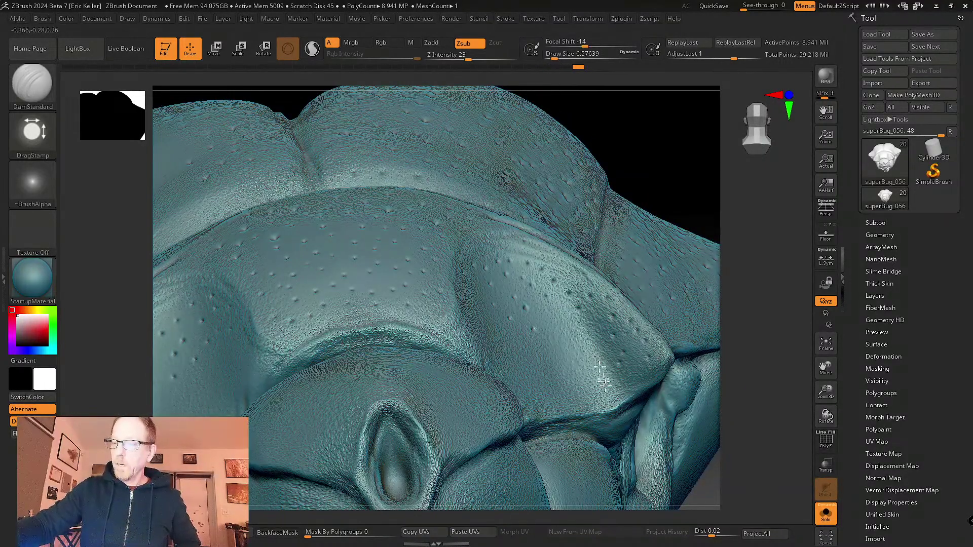
pyautogui.keyDown('ctrl'); pyautogui.moveTo(576, 326); pyautogui.dragTo(548, 327, button='right'); pyautogui.keyUp('ctrl')
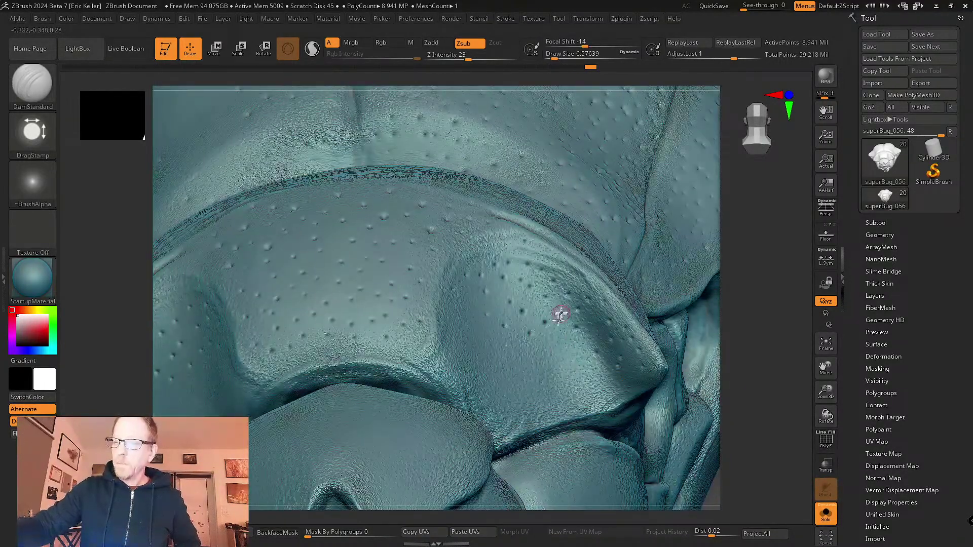
pyautogui.moveTo(498, 393); pyautogui.dragTo(467, 363, button='right')
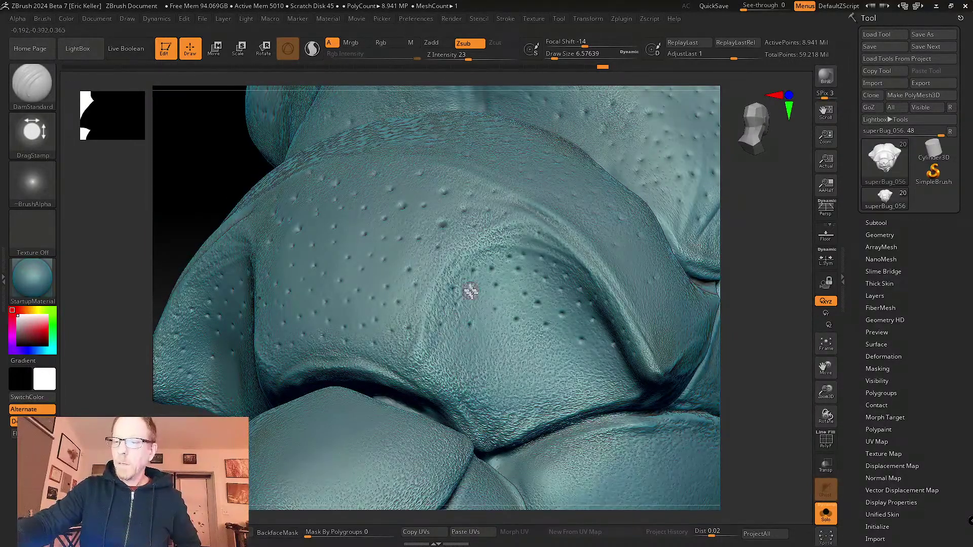
pyautogui.moveTo(498, 354); pyautogui.dragTo(455, 350, button='right')
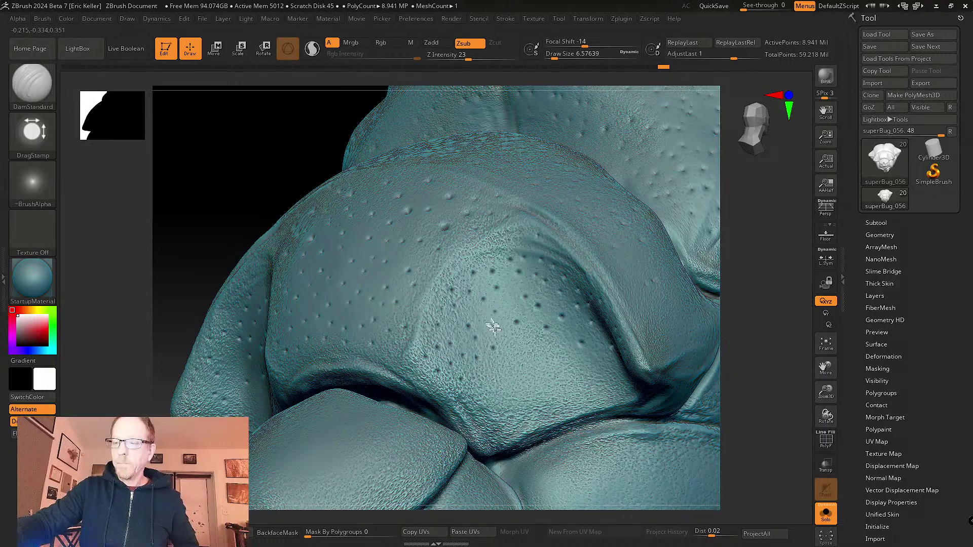
# - Fill the middle and lower part of the right-hand socket's hollow with scattered small pits
pyautogui.moveTo(512, 360); pyautogui.dragTo(461, 363, button='right')
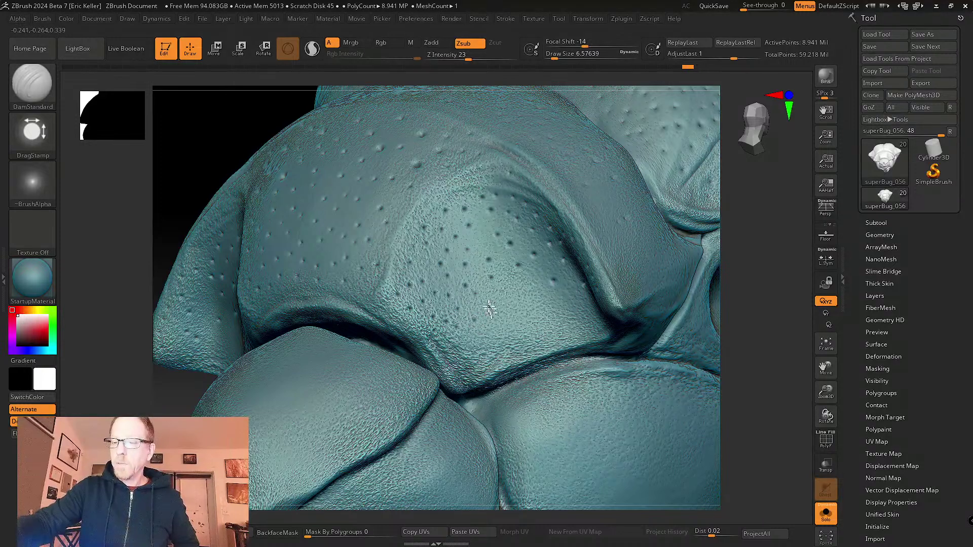
pyautogui.moveTo(540, 306); pyautogui.dragTo(524, 282, button='right')
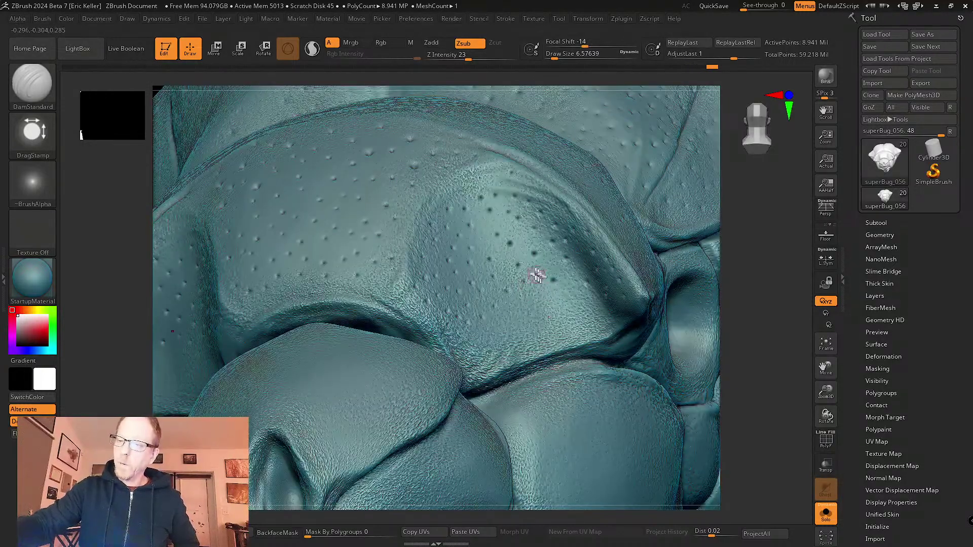
pyautogui.moveTo(478, 347); pyautogui.dragTo(466, 337, button='right')
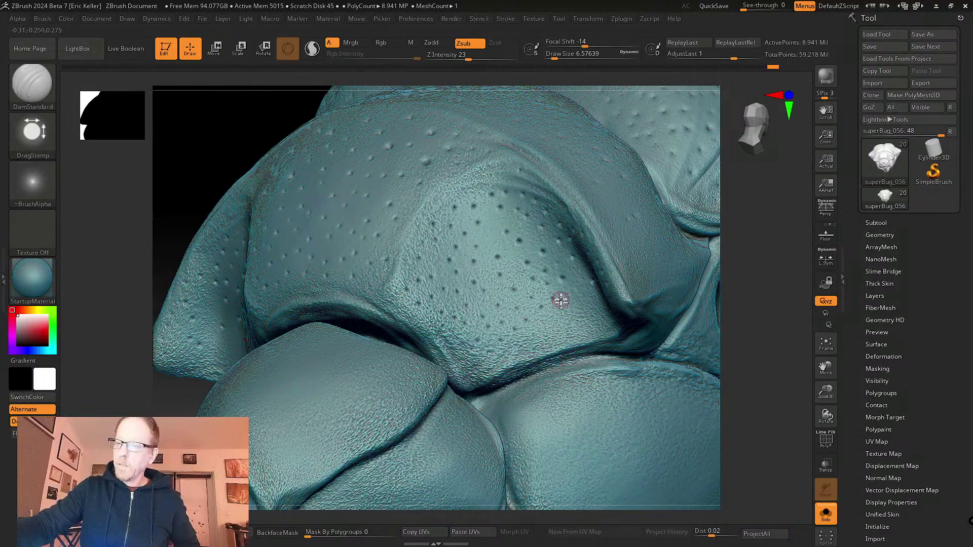
pyautogui.moveTo(582, 322); pyautogui.dragTo(589, 285, button='right')
pyautogui.moveTo(589, 284); pyautogui.dragTo(586, 272)
pyautogui.moveTo(600, 317); pyautogui.dragTo(530, 349, button='right')
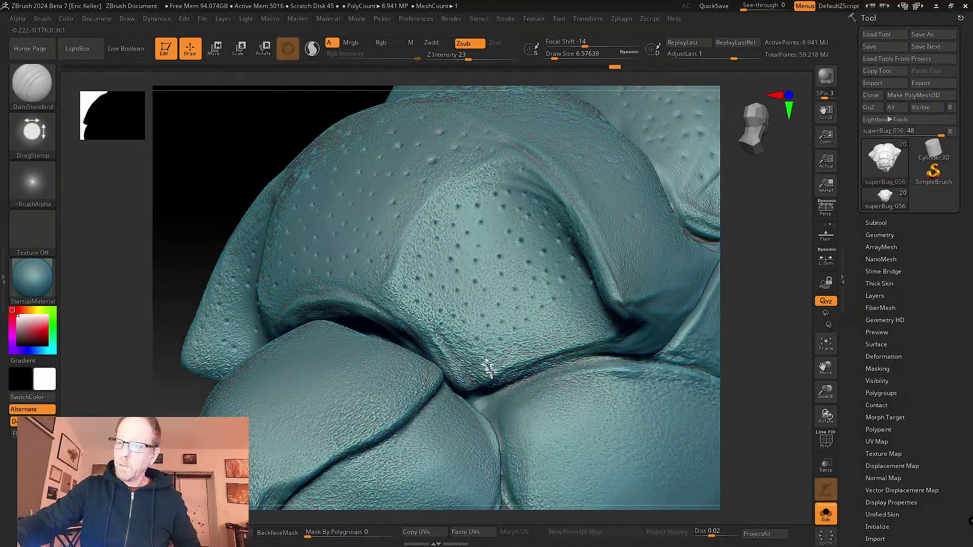
# - Stamp the remaining small pits along the lower edge of the right-hand socket's hollow
pyautogui.moveTo(507, 350); pyautogui.dragTo(513, 362)
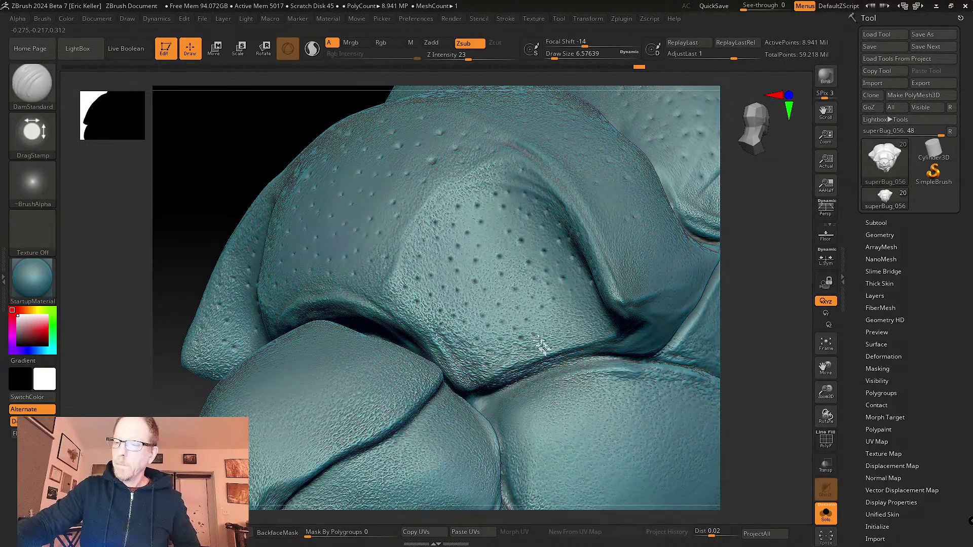
pyautogui.moveTo(541, 346); pyautogui.dragTo(546, 340)
pyautogui.moveTo(547, 341)
pyautogui.keyDown('ctrl'); pyautogui.mouseDown(button='right')
pyautogui.moveTo(561, 321)
pyautogui.moveTo(561, 348)
pyautogui.moveTo(546, 322)
pyautogui.mouseUp(button='right'); pyautogui.keyUp('ctrl')
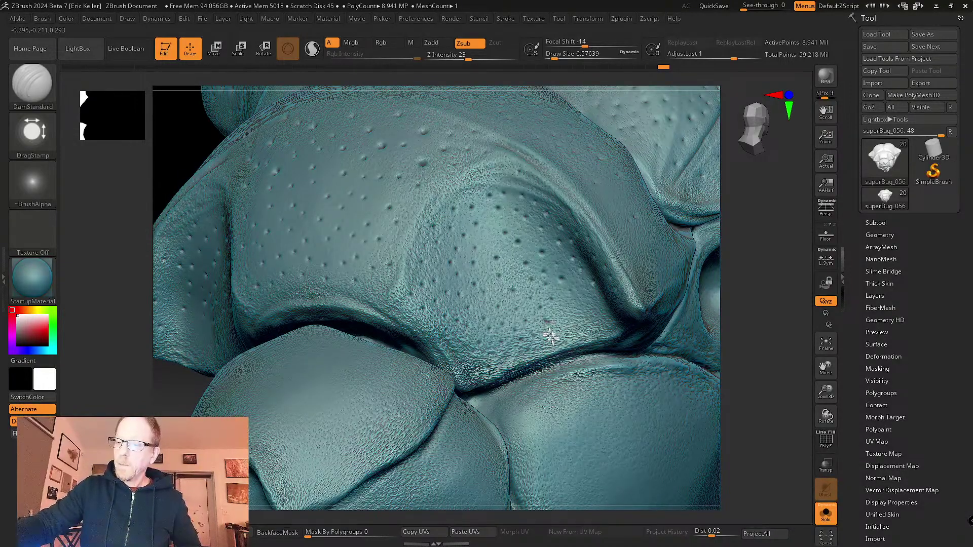
# - Stamp scattered pits down the middle and along the upper edge of the smooth tapered plate below the sockets
pyautogui.moveTo(565, 355)
pyautogui.mouseDown(button='right')
pyautogui.moveTo(586, 306)
pyautogui.moveTo(626, 306)
pyautogui.moveTo(636, 343)
pyautogui.moveTo(641, 280)
pyautogui.mouseUp(button='right')
pyautogui.moveTo(625, 318)
pyautogui.mouseDown(button='right')
pyautogui.moveTo(583, 396)
pyautogui.moveTo(478, 330)
pyautogui.moveTo(493, 346)
pyautogui.moveTo(439, 287)
pyautogui.moveTo(461, 302)
pyautogui.moveTo(406, 297)
pyautogui.moveTo(403, 313)
pyautogui.mouseUp(button='right')
pyautogui.click(392, 272)
pyautogui.click(375, 304)
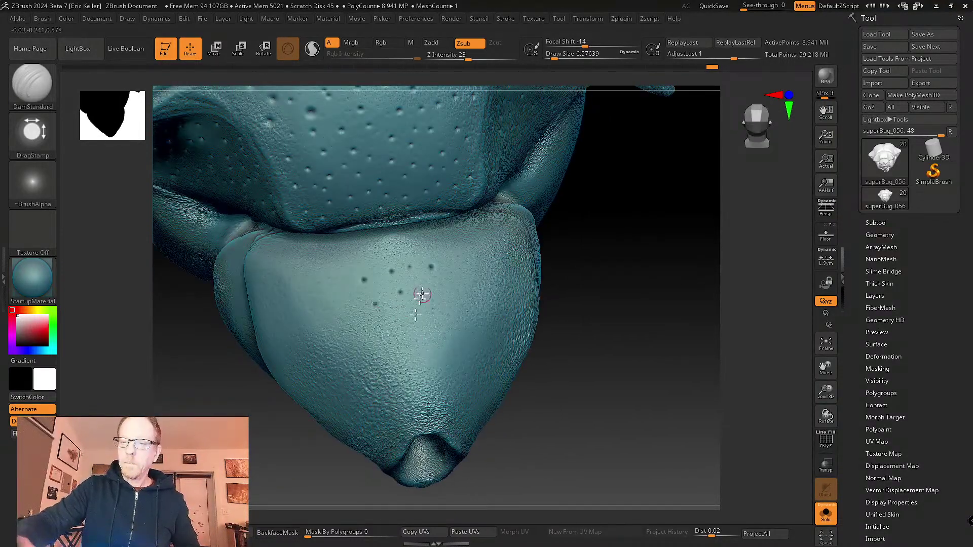
pyautogui.click(422, 292)
pyautogui.click(419, 332)
pyautogui.click(395, 333)
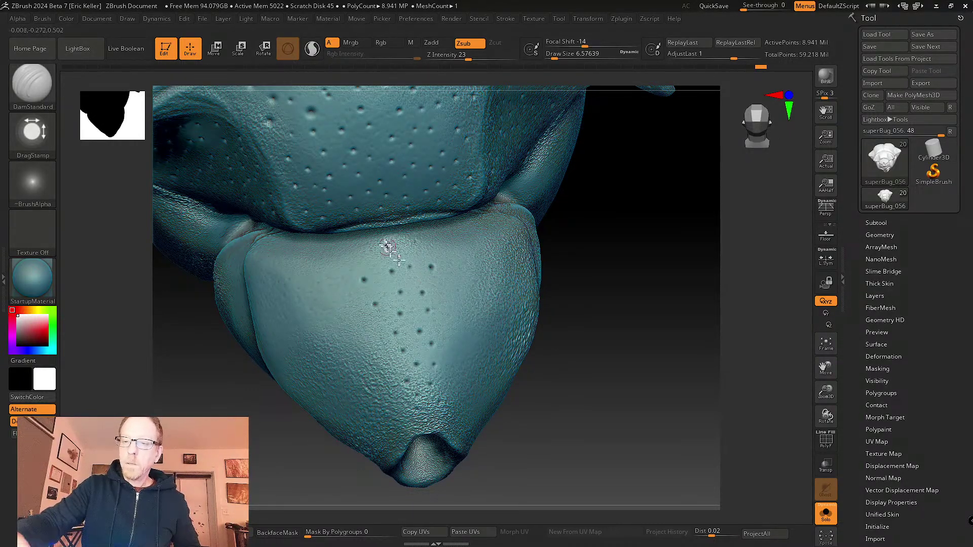
pyautogui.moveTo(386, 247); pyautogui.dragTo(419, 285, button='right')
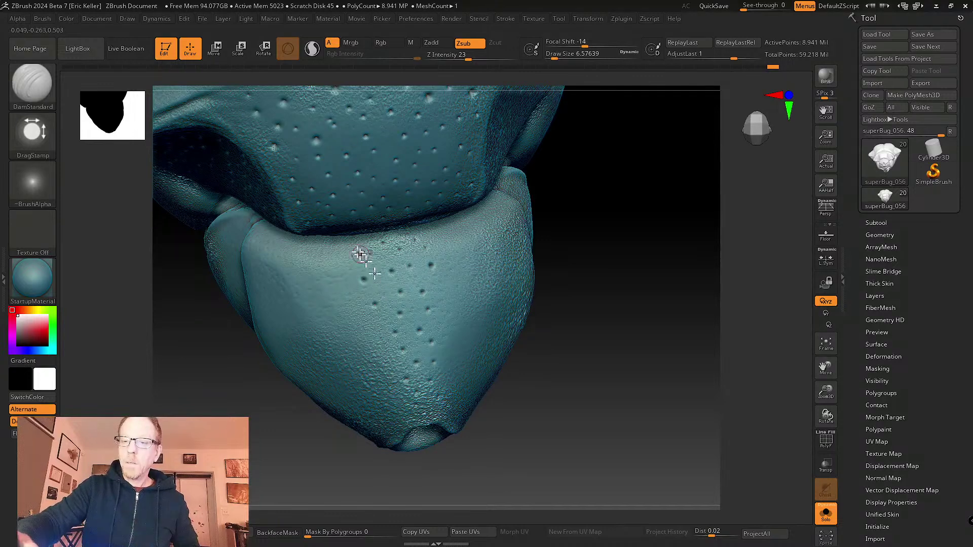
pyautogui.moveTo(363, 347); pyautogui.dragTo(356, 305, button='right')
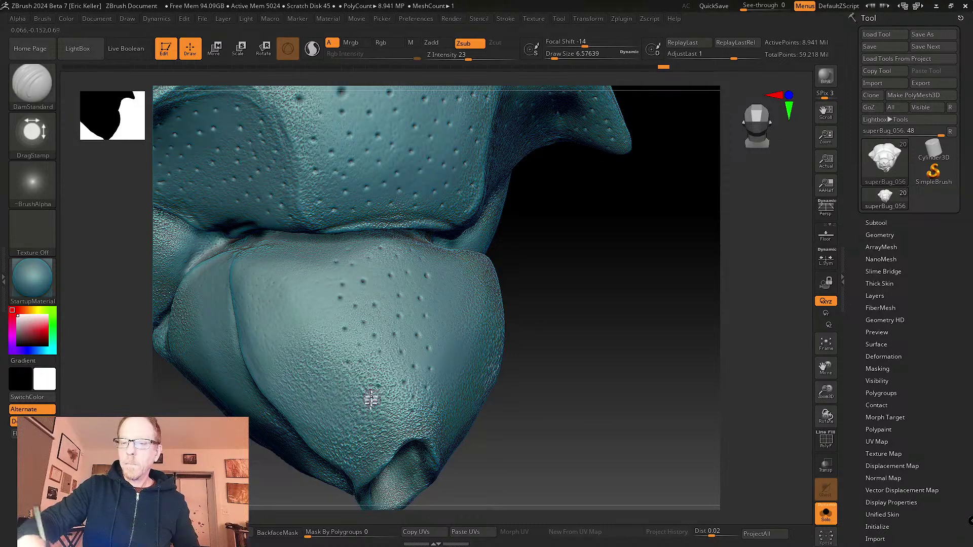
# - Extend the scattered pits from the tapered plate's middle across its upper right-hand half
pyautogui.moveTo(398, 442); pyautogui.dragTo(453, 427, button='right')
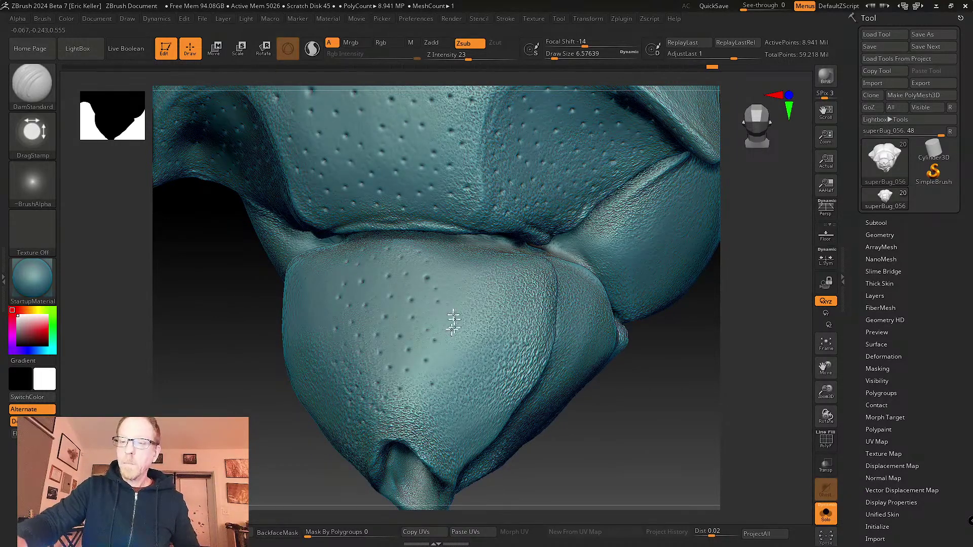
pyautogui.moveTo(451, 261); pyautogui.dragTo(453, 322, button='right')
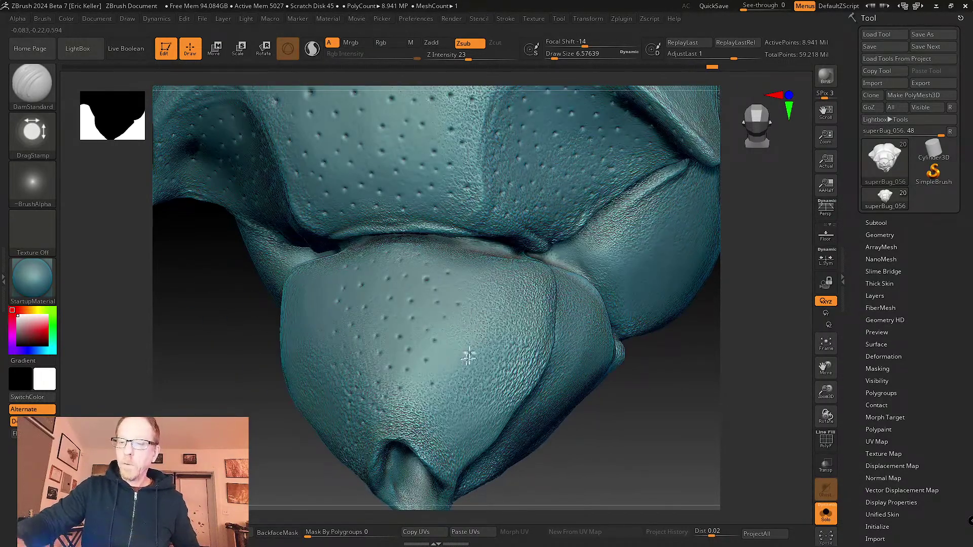
pyautogui.click(451, 324)
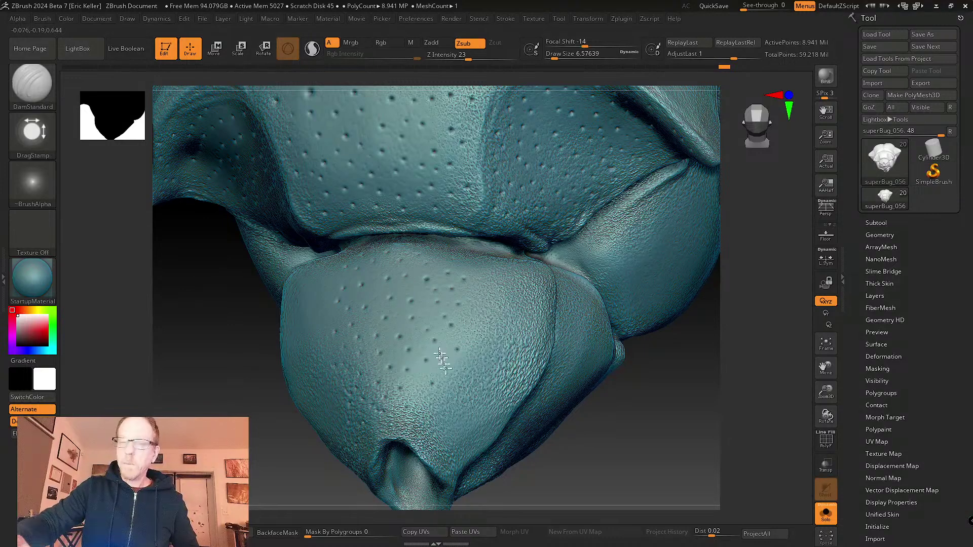
# - Stamp smaller pits over the tapered plate's lower right-hand part toward its notched tip
pyautogui.moveTo(473, 392); pyautogui.dragTo(465, 366, button='right')
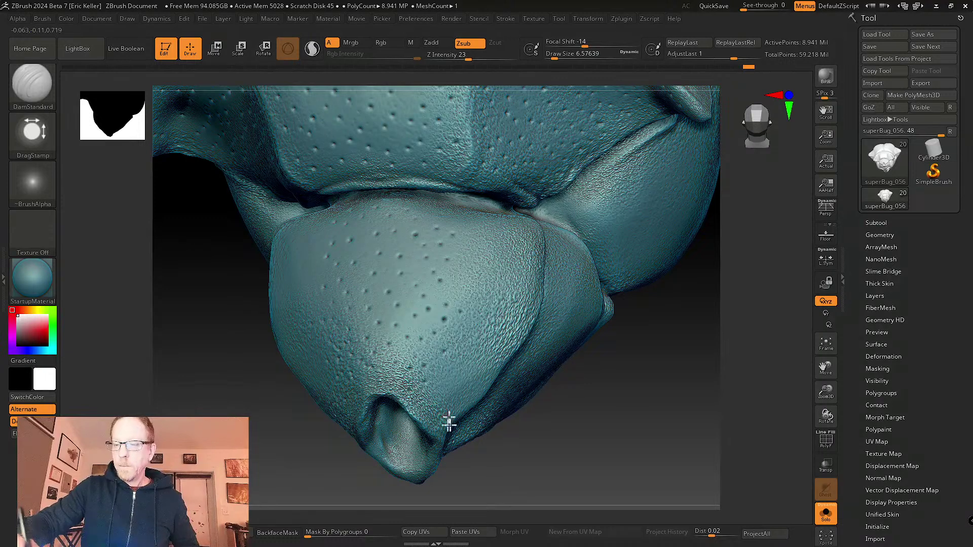
pyautogui.click(449, 372)
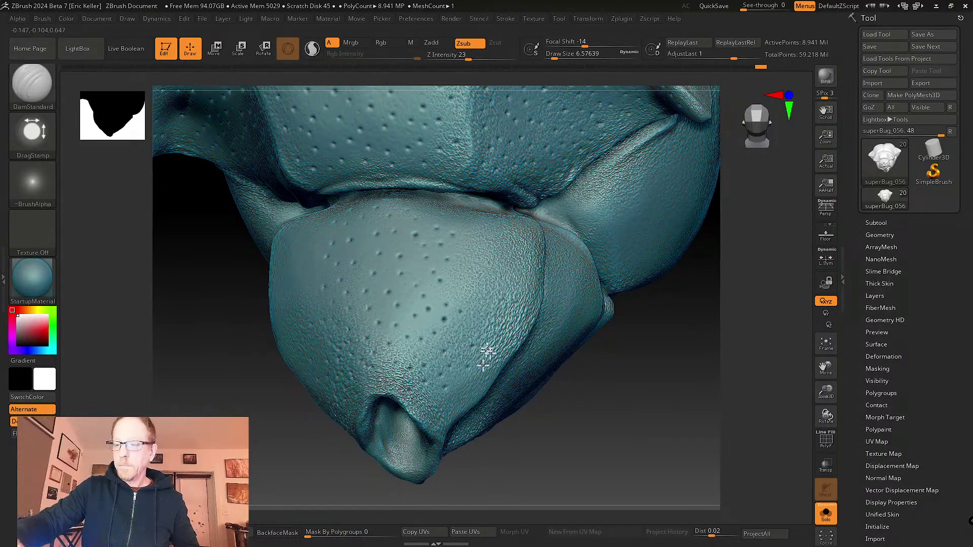
pyautogui.click(455, 411)
pyautogui.moveTo(486, 393)
pyautogui.mouseDown(button='right')
pyautogui.moveTo(455, 379)
pyautogui.moveTo(469, 400)
pyautogui.mouseUp(button='right')
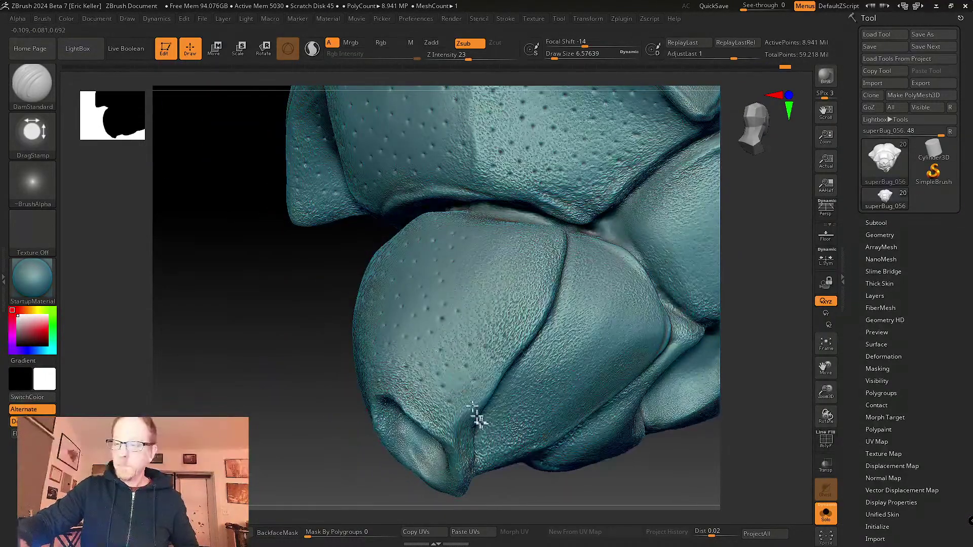
pyautogui.click(457, 436)
pyautogui.moveTo(502, 347); pyautogui.dragTo(478, 326, button='right')
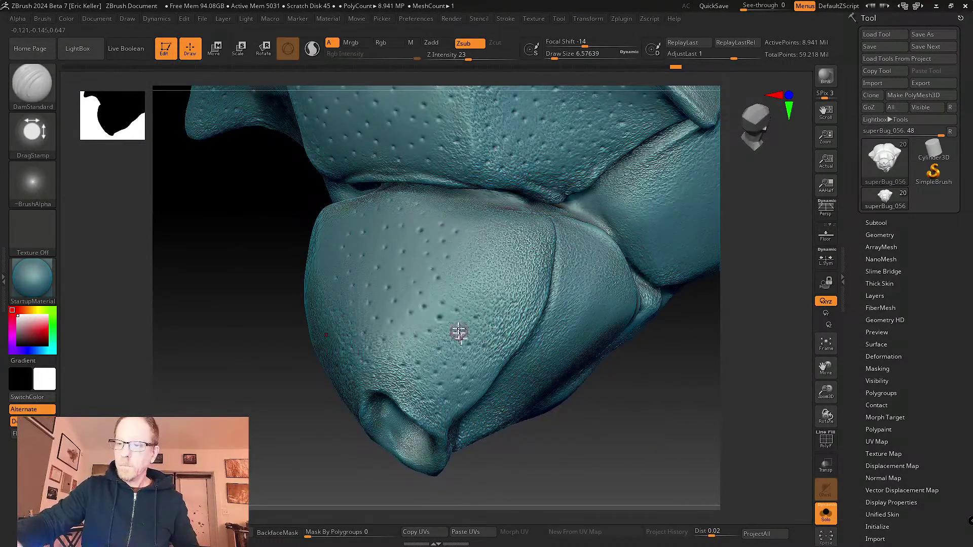
# - Fill the tapered plate's right-hand side and upper corner beside the seam with closely spaced pits
pyautogui.click(452, 287)
pyautogui.click(464, 270)
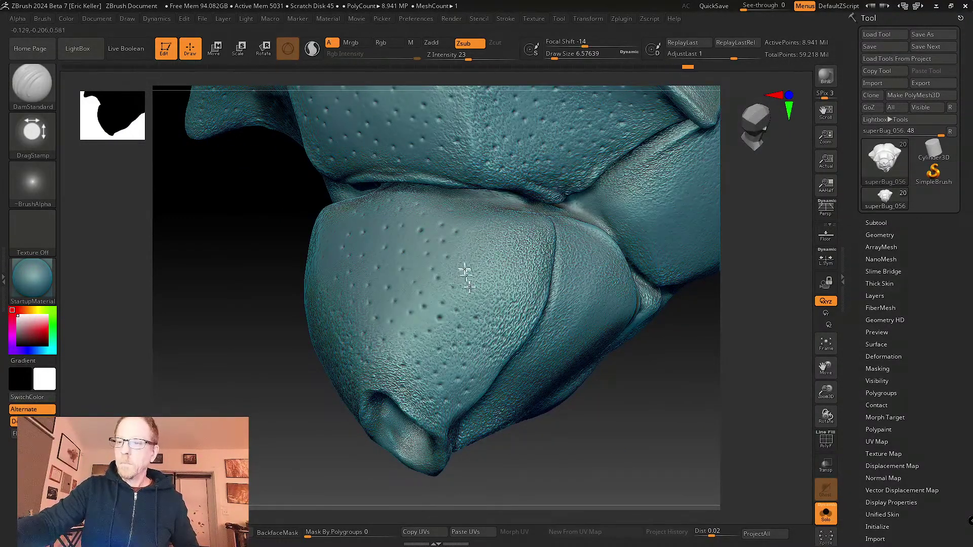
pyautogui.click(494, 295)
pyautogui.click(471, 246)
pyautogui.moveTo(476, 273)
pyautogui.mouseDown(button='right')
pyautogui.moveTo(464, 211)
pyautogui.moveTo(478, 250)
pyautogui.moveTo(450, 295)
pyautogui.moveTo(459, 299)
pyautogui.mouseUp(button='right')
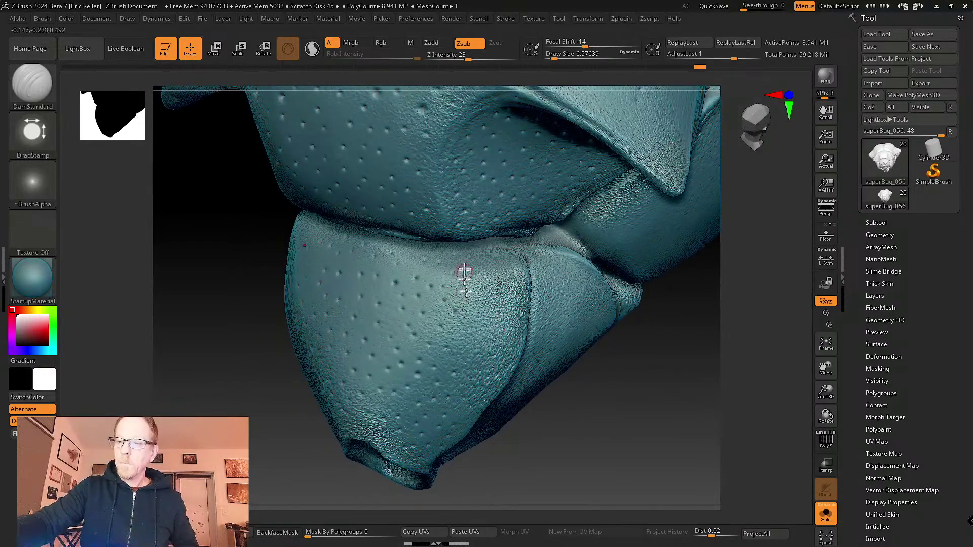
pyautogui.moveTo(523, 321); pyautogui.dragTo(495, 278, button='right')
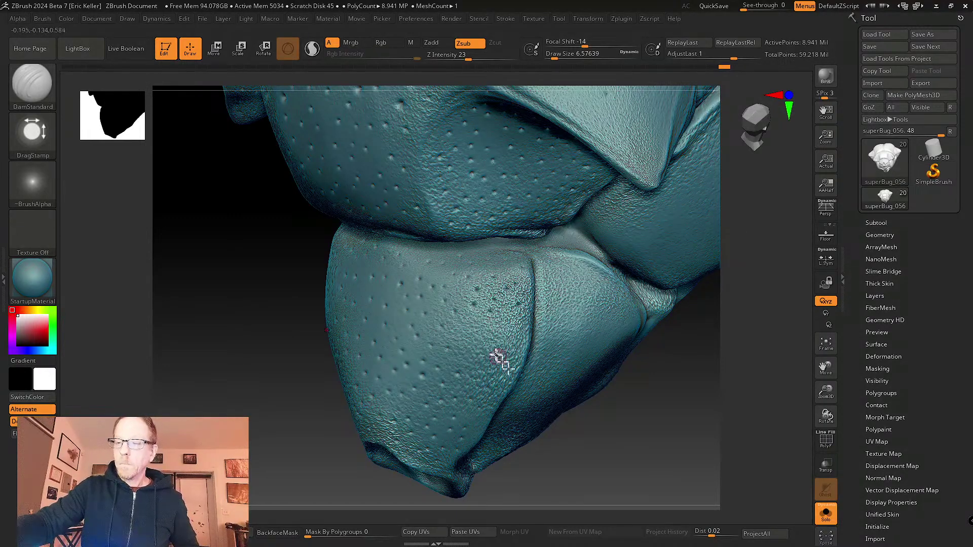
# - Continue the small pits down along the seam on the tapered plate's right-hand edge toward the tip
pyautogui.moveTo(499, 359); pyautogui.dragTo(470, 325, button='right')
pyautogui.moveTo(484, 329)
pyautogui.mouseDown()
pyautogui.moveTo(456, 350)
pyautogui.moveTo(488, 391)
pyautogui.mouseUp()
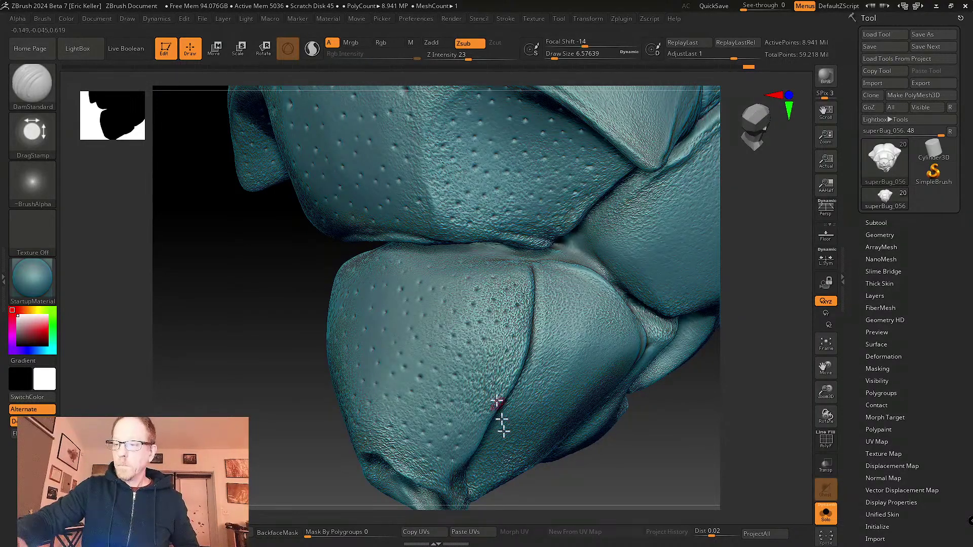
pyautogui.moveTo(508, 413); pyautogui.dragTo(467, 363, button='right')
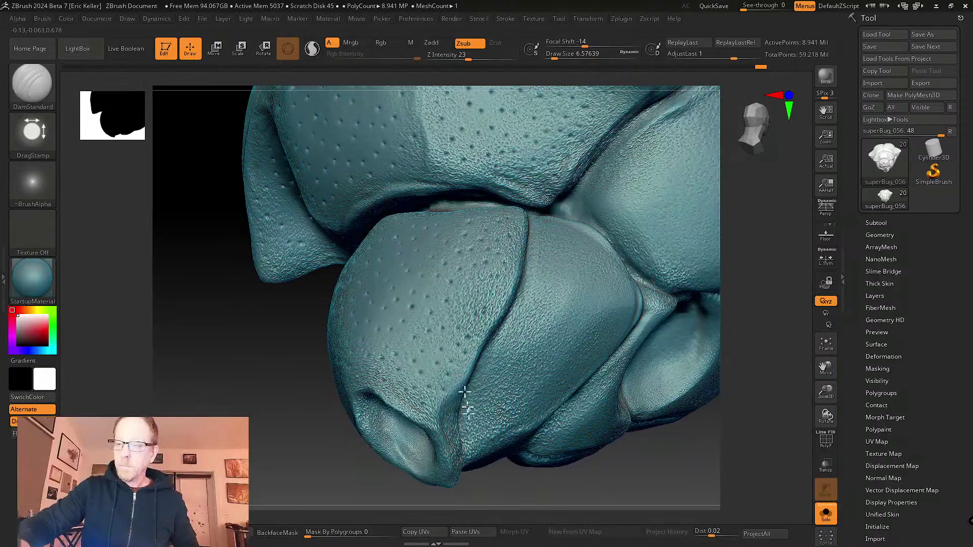
# - Stamp pits on the upper part of the adjoining side plate, raising the Z Intensity to 28
pyautogui.moveTo(452, 453)
pyautogui.mouseDown(button='right')
pyautogui.moveTo(448, 419)
pyautogui.moveTo(554, 384)
pyautogui.moveTo(524, 322)
pyautogui.moveTo(524, 281)
pyautogui.mouseUp(button='right')
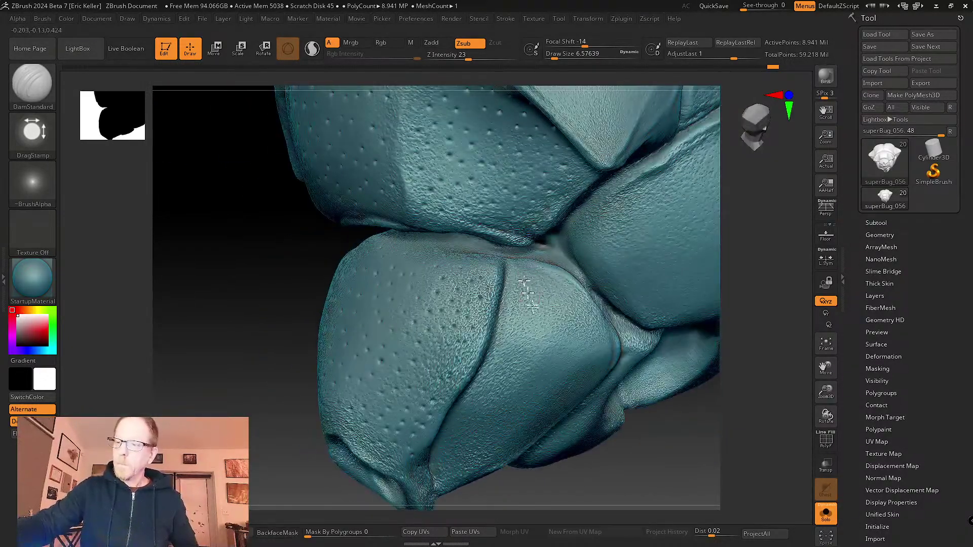
pyautogui.moveTo(552, 320); pyautogui.dragTo(547, 170, button='right')
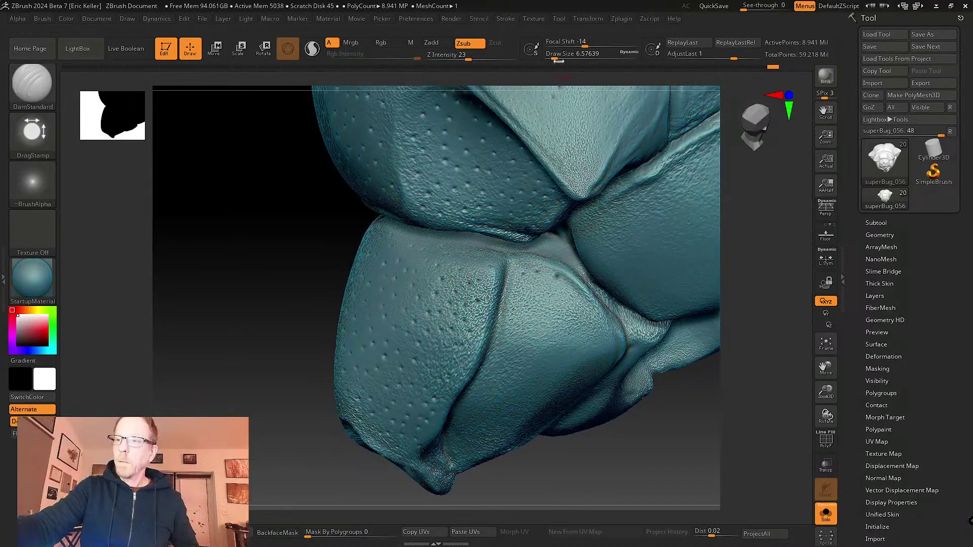
pyautogui.moveTo(468, 59); pyautogui.dragTo(473, 60)
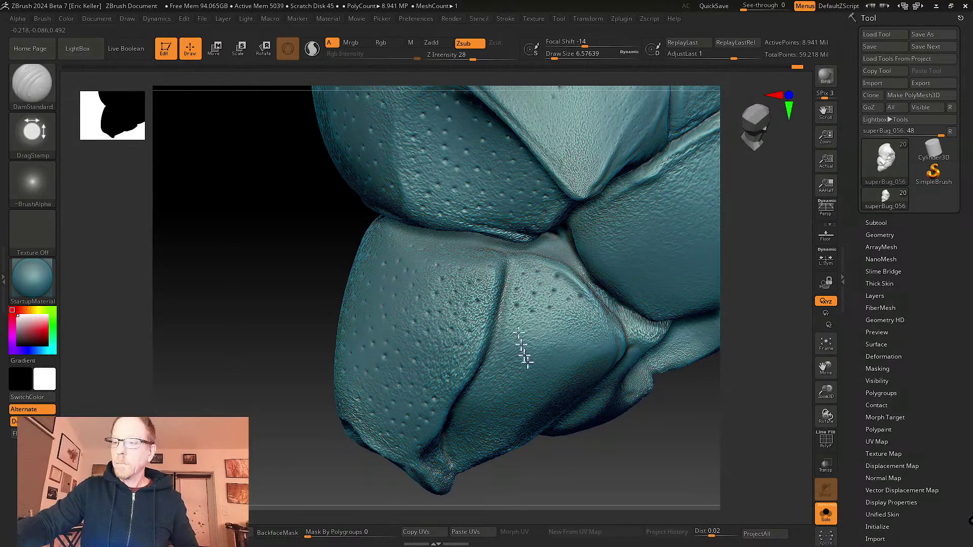
pyautogui.moveTo(588, 342); pyautogui.dragTo(541, 345, button='right')
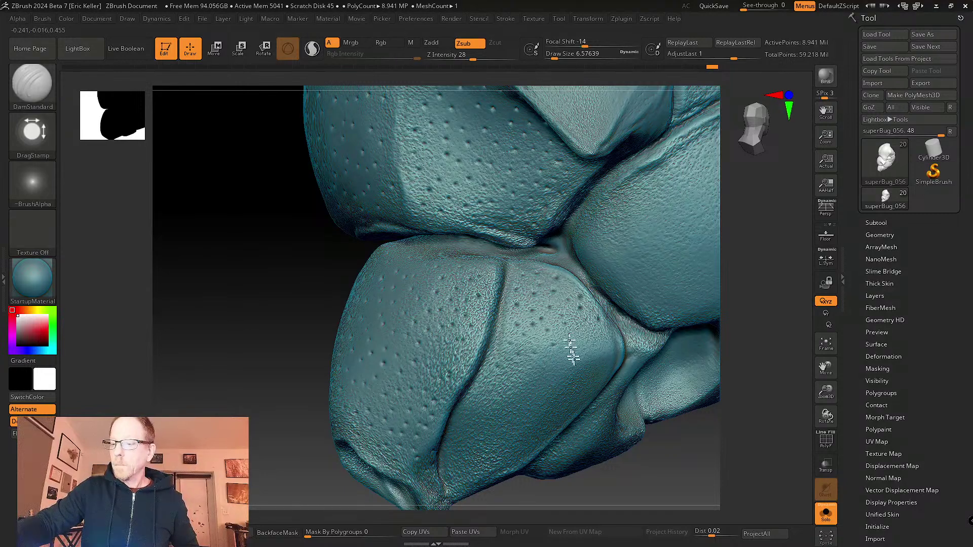
# - Raise the Z Intensity to 38 and stamp deeper pits across the middle and outer edge of the side plate
pyautogui.moveTo(472, 59); pyautogui.dragTo(480, 60)
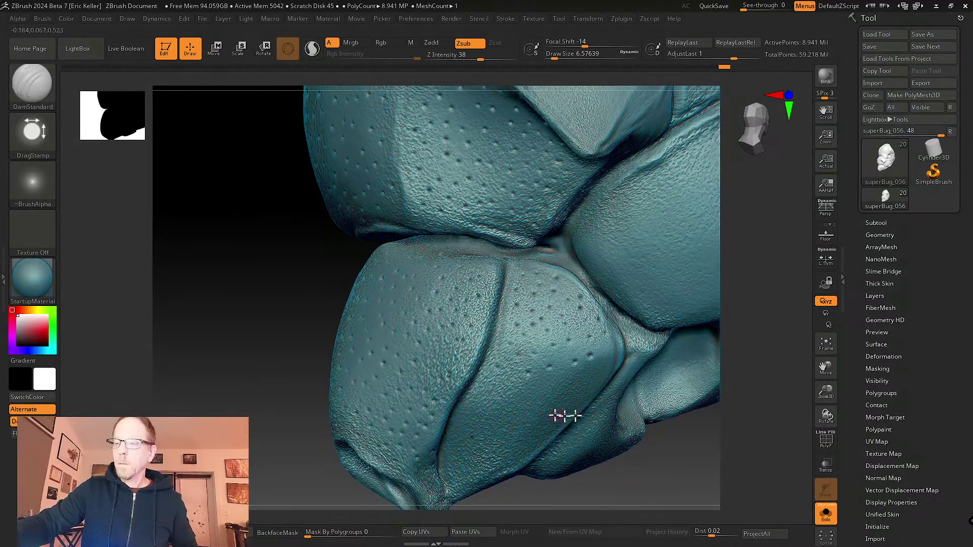
pyautogui.moveTo(160, 395); pyautogui.dragTo(147, 390)
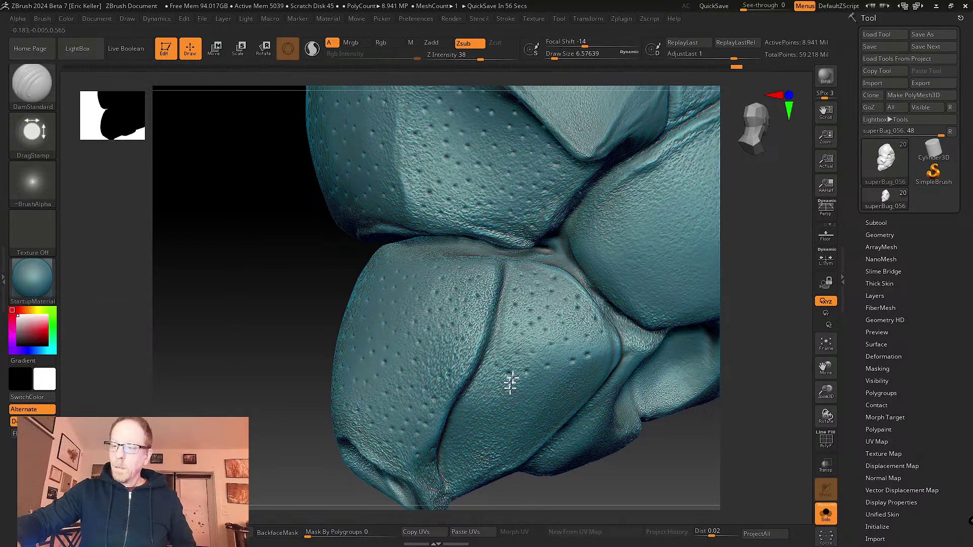
pyautogui.moveTo(508, 380); pyautogui.dragTo(487, 405, button='right')
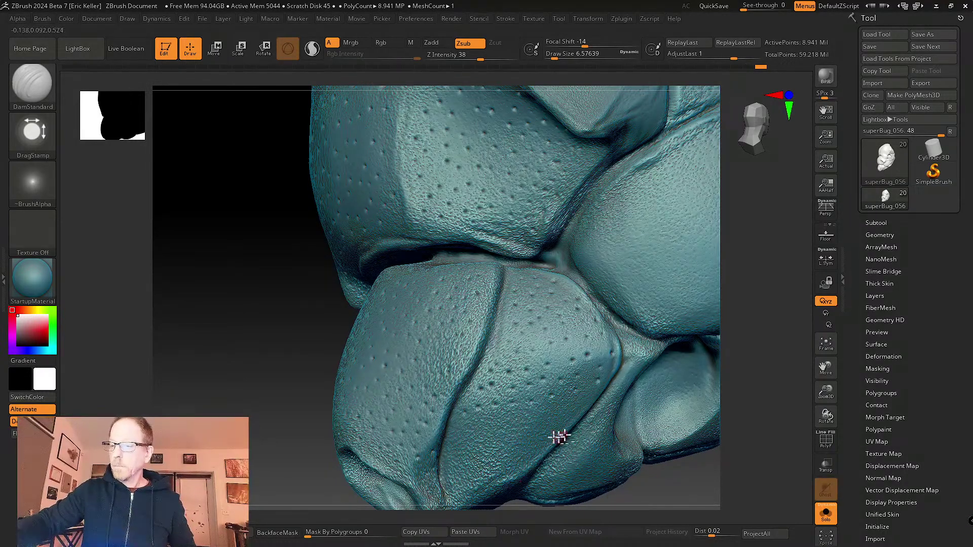
pyautogui.moveTo(560, 437); pyautogui.dragTo(479, 355, button='right')
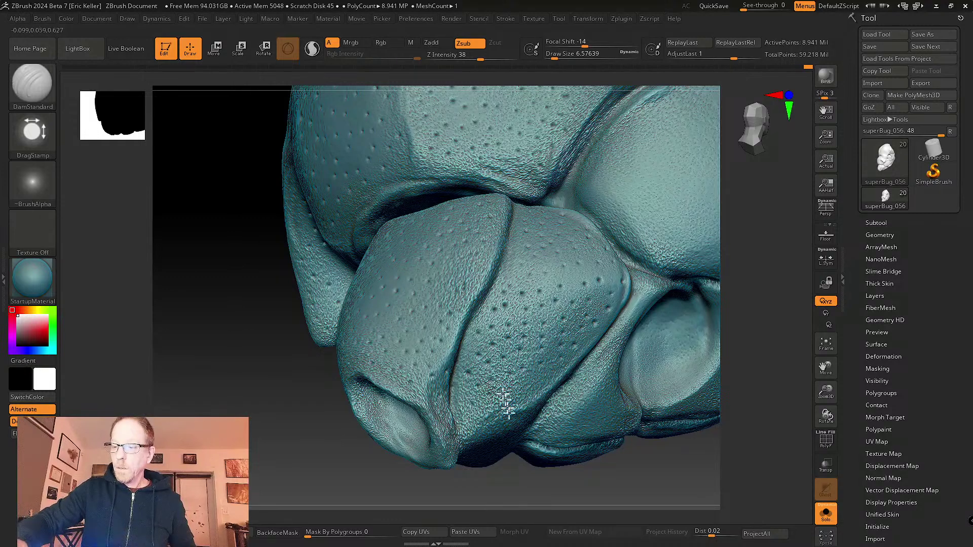
# - Stamp pits over the side plate's lower end and around onto its shadowed underside
pyautogui.moveTo(535, 390); pyautogui.dragTo(490, 443, button='right')
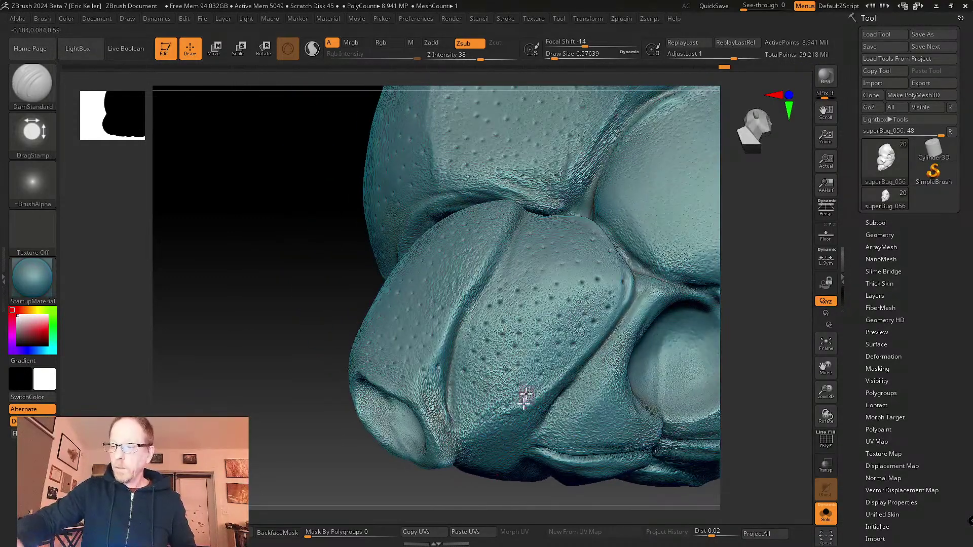
pyautogui.moveTo(552, 420)
pyautogui.mouseDown(button='right')
pyautogui.moveTo(495, 365)
pyautogui.moveTo(483, 401)
pyautogui.mouseUp(button='right')
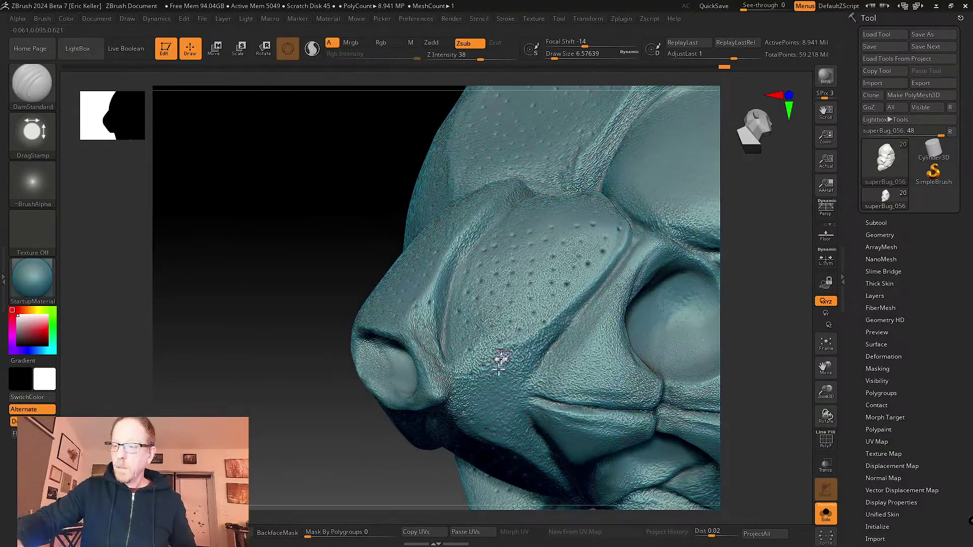
pyautogui.moveTo(518, 388); pyautogui.dragTo(486, 393)
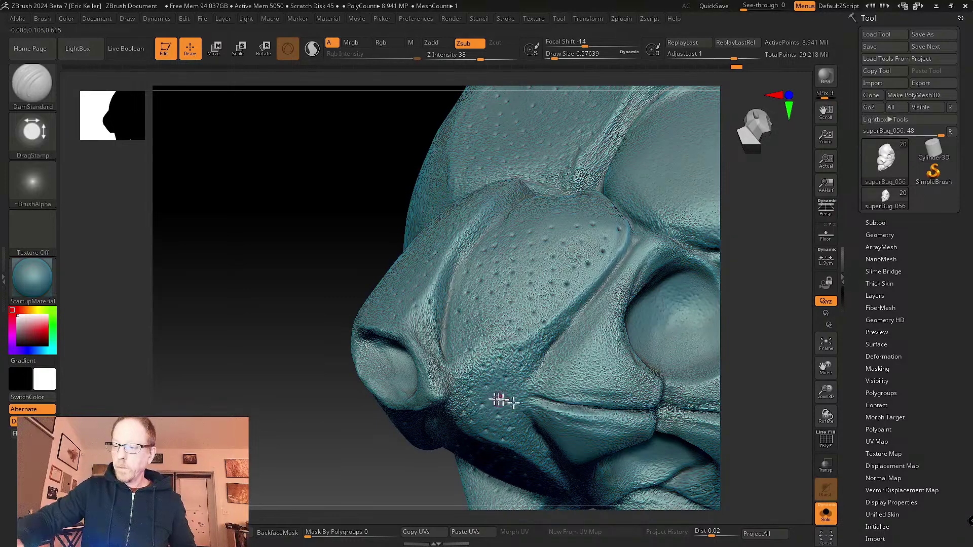
pyautogui.moveTo(499, 400)
pyautogui.mouseDown(button='right')
pyautogui.moveTo(537, 355)
pyautogui.moveTo(505, 415)
pyautogui.moveTo(513, 330)
pyautogui.moveTo(515, 424)
pyautogui.mouseUp(button='right')
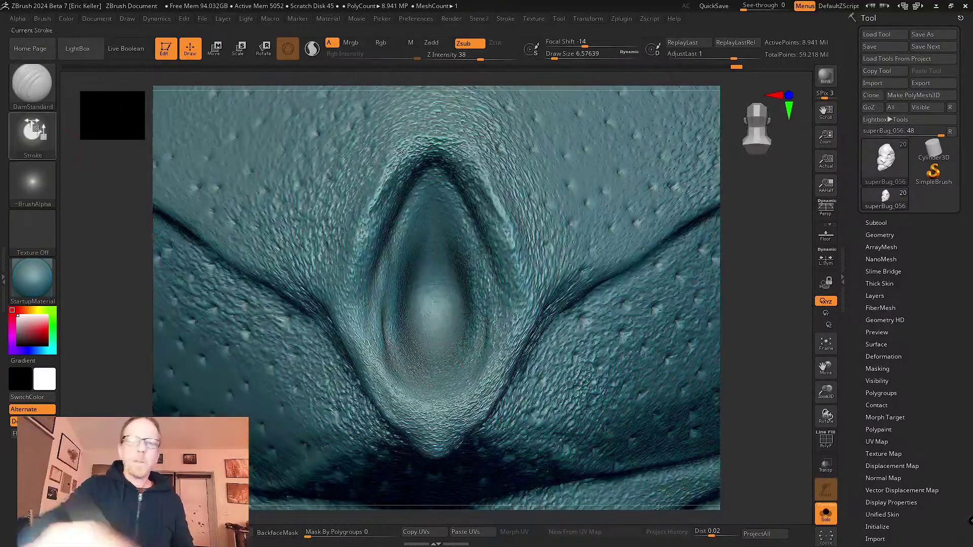
# - Load the insectNoise_01.zbp brush preset from the ZBrushLiveStream folder
pyautogui.press('b')
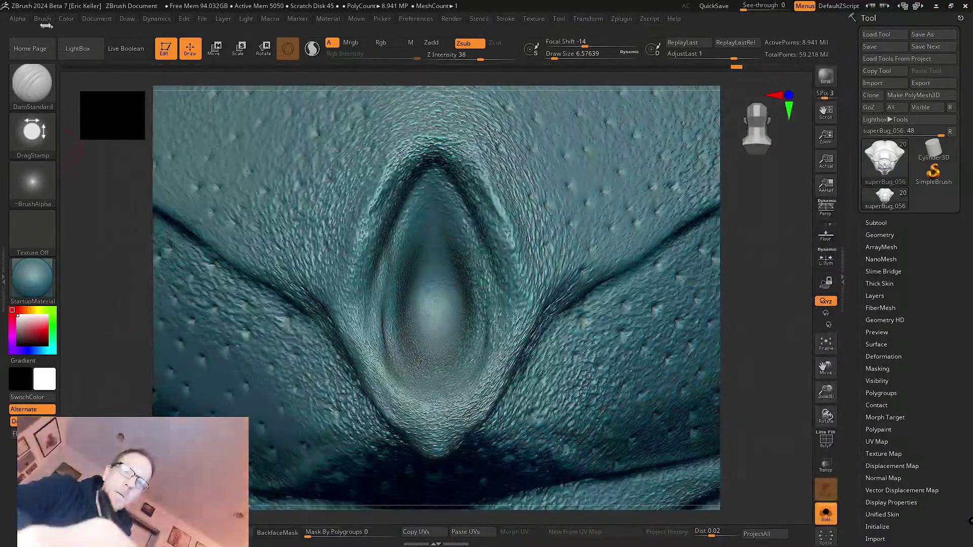
pyautogui.click(43, 20)
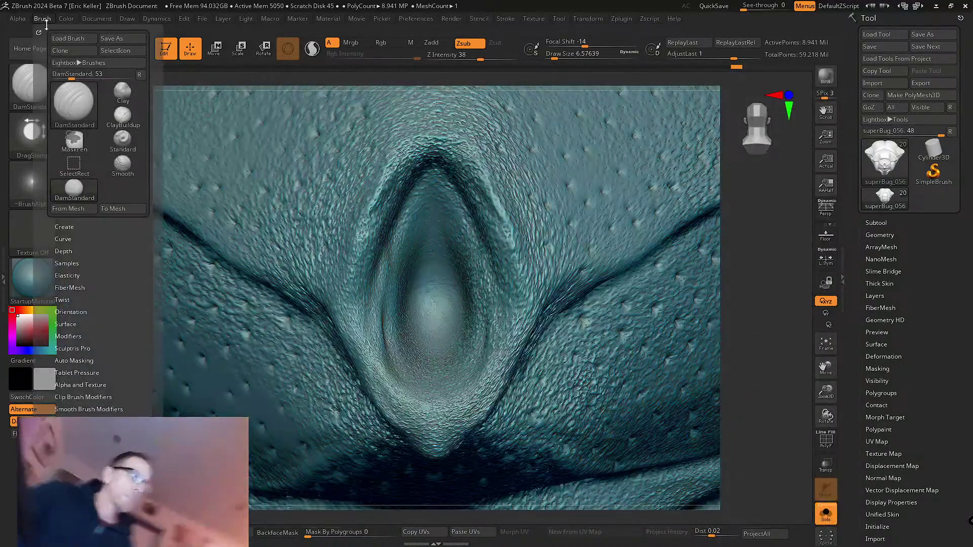
pyautogui.click(73, 40)
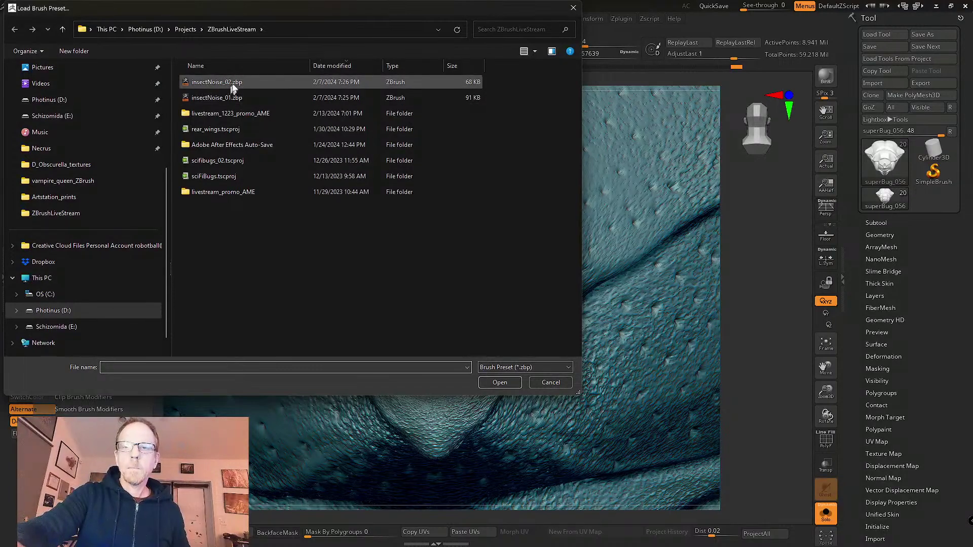
pyautogui.click(235, 99)
pyautogui.click(502, 383)
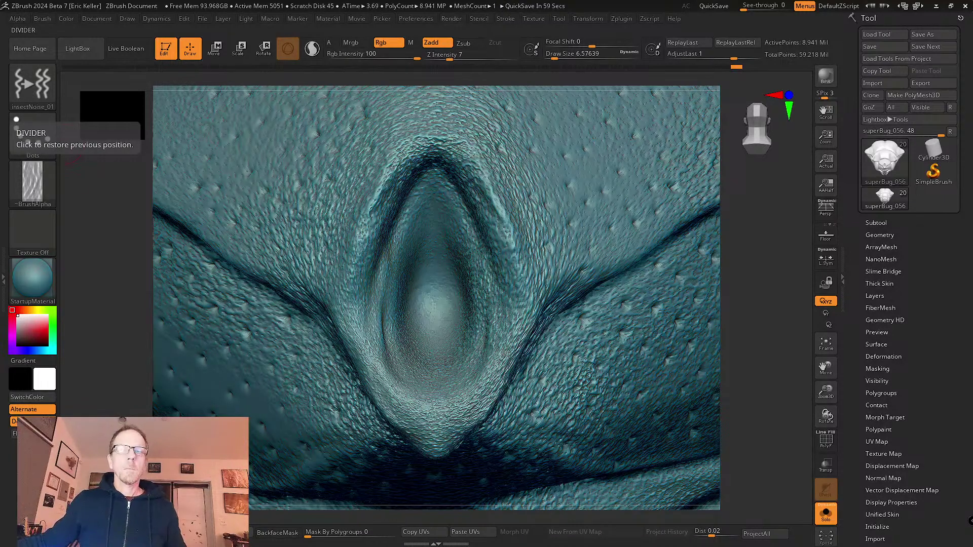
pyautogui.click(49, 32)
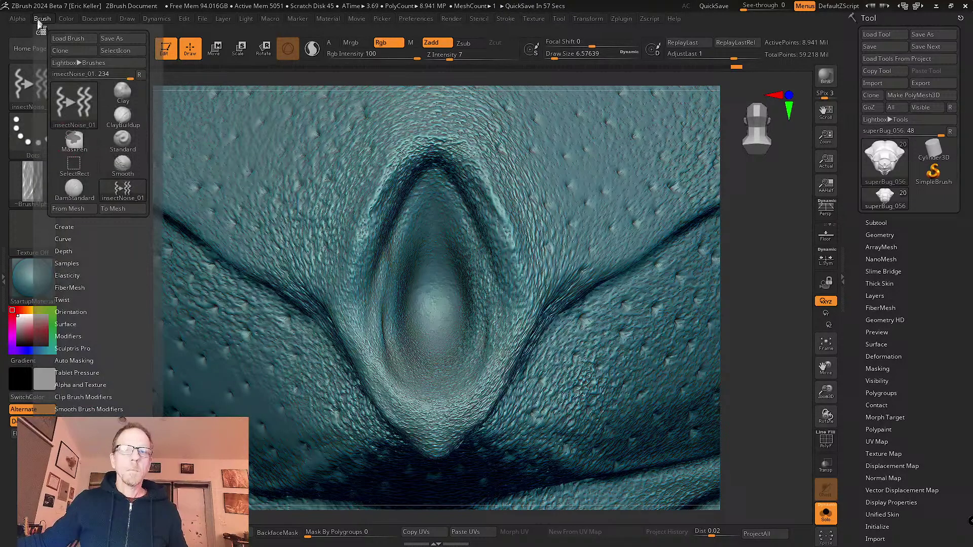
# - Load the insectNoise_02.zbp brush preset from the ZBrushLiveStream folder
pyautogui.click(68, 45)
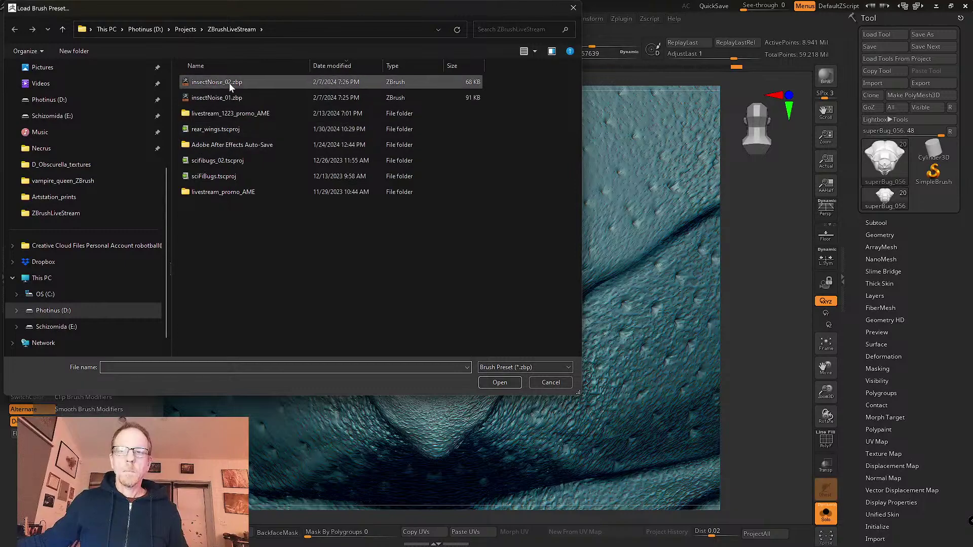
pyautogui.click(229, 83)
pyautogui.click(500, 383)
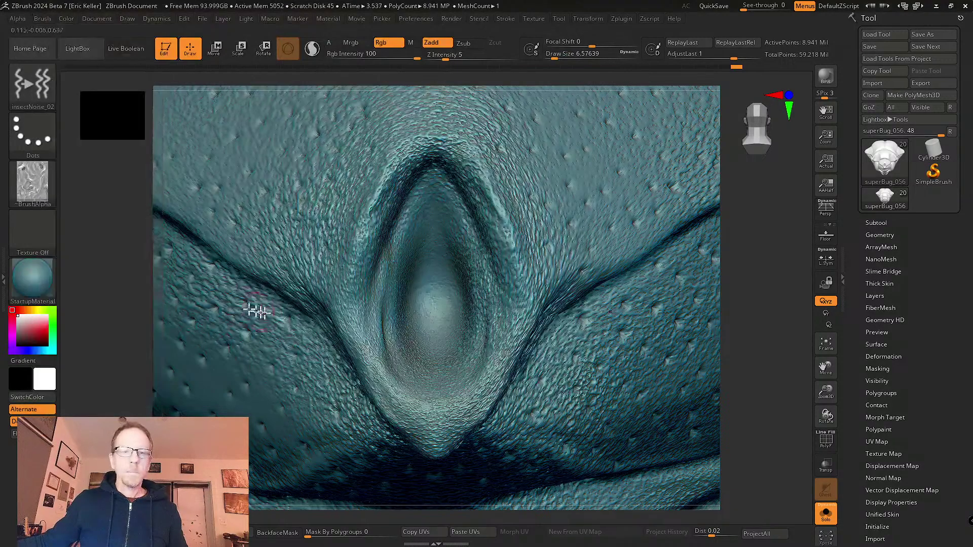
# - Set the draw size to about 12.9 and brush insectNoise_02 texture among the pits in the middle of the tapered lower plate
pyautogui.moveTo(582, 232)
pyautogui.keyDown('ctrl'); pyautogui.mouseDown(button='right')
pyautogui.moveTo(543, 162)
pyautogui.moveTo(522, 352)
pyautogui.moveTo(545, 322)
pyautogui.moveTo(534, 335)
pyautogui.mouseUp(button='right'); pyautogui.keyUp('ctrl')
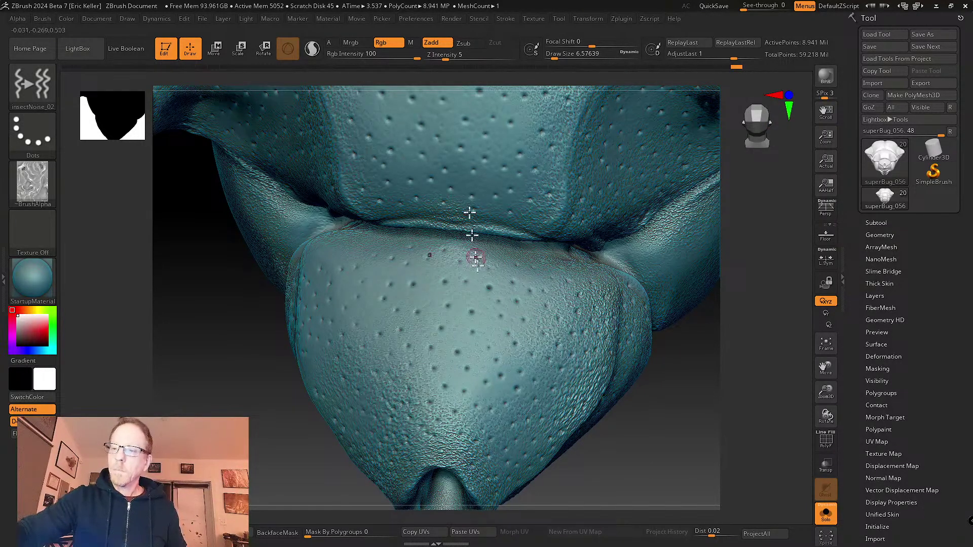
pyautogui.keyDown('ctrl'); pyautogui.moveTo(476, 254); pyautogui.dragTo(502, 332, button='right'); pyautogui.keyUp('ctrl')
pyautogui.press('s')
pyautogui.moveTo(499, 328); pyautogui.dragTo(500, 329)
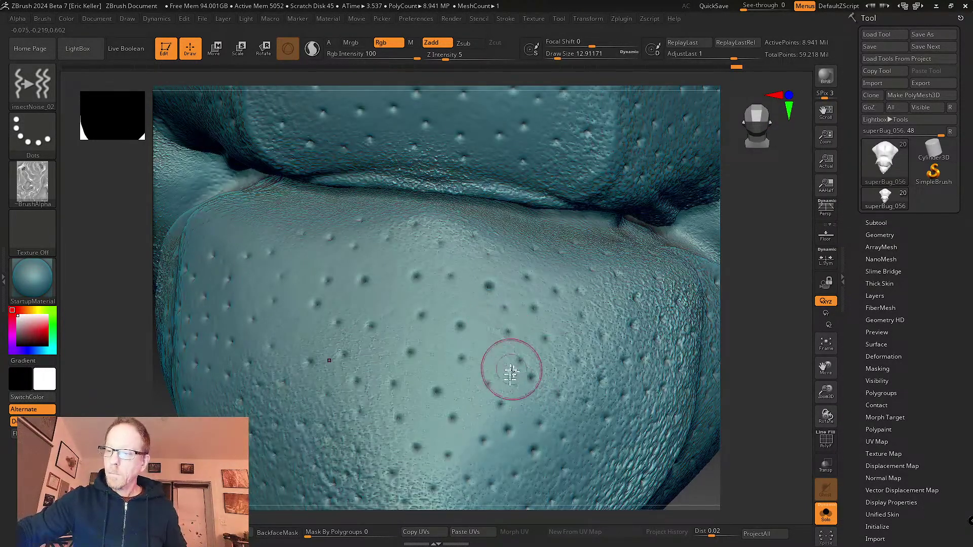
pyautogui.moveTo(506, 369); pyautogui.dragTo(510, 377, button='right')
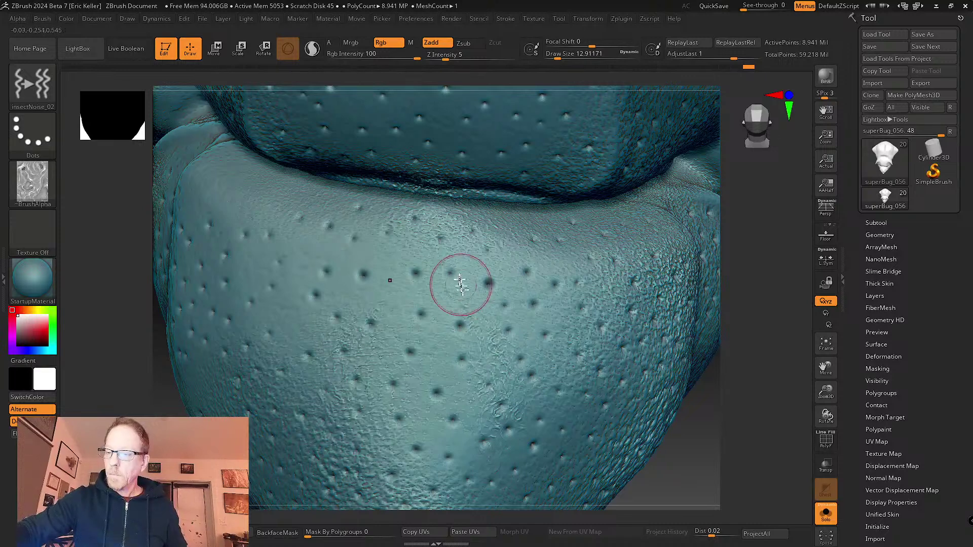
pyautogui.moveTo(521, 413); pyautogui.dragTo(503, 319, button='right')
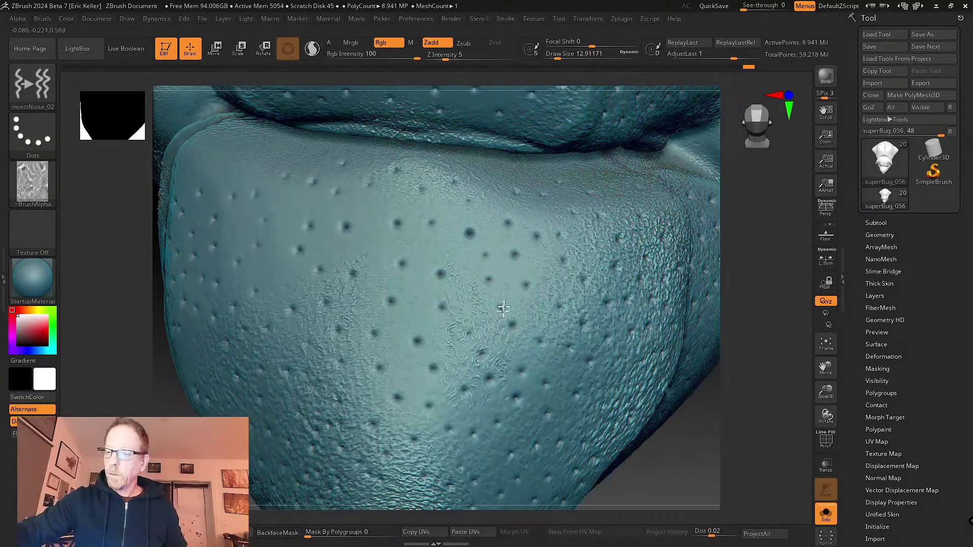
# - Switch to the insectNoise_01 brush and stroke fine wrinkles across the middle of the tapered lower plate
pyautogui.click(32, 83)
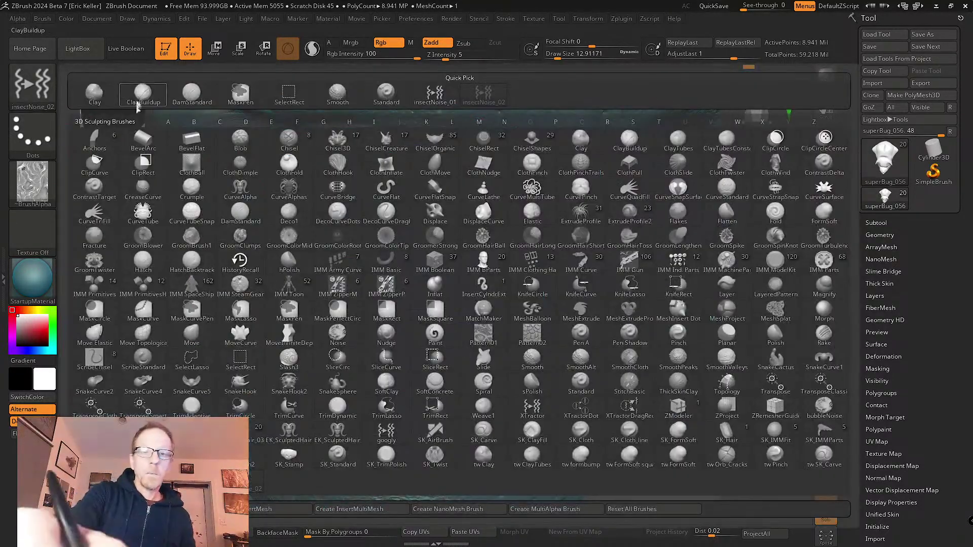
pyautogui.click(435, 94)
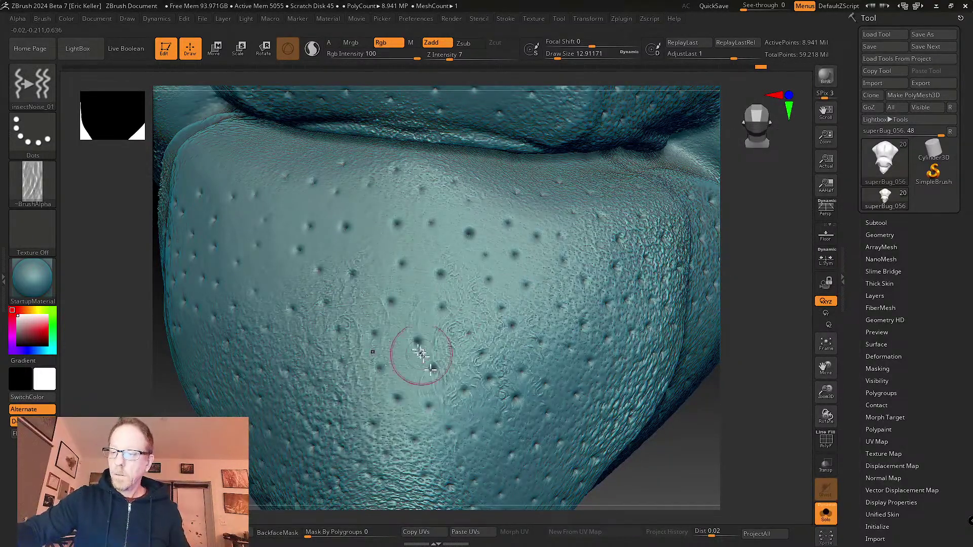
pyautogui.moveTo(419, 348); pyautogui.dragTo(499, 443, button='right')
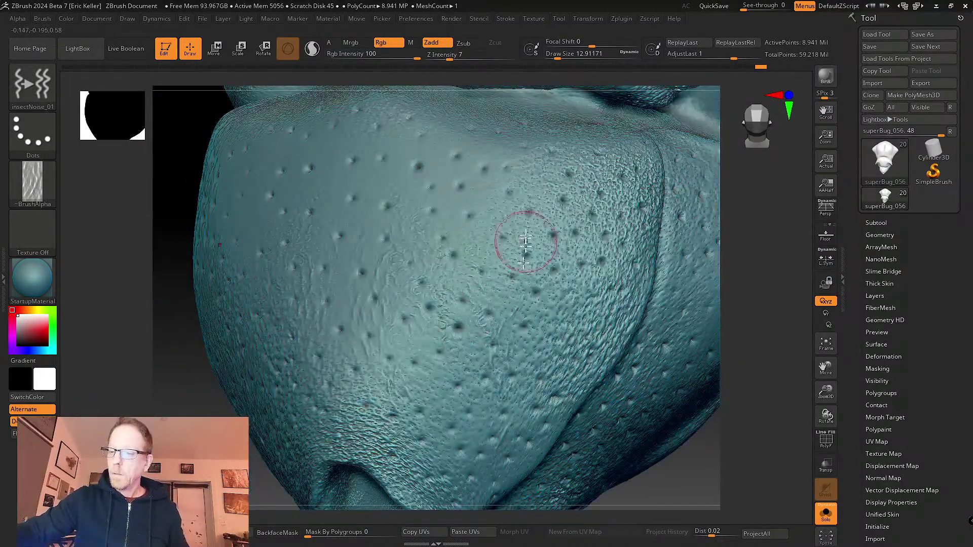
# - Brush insectNoise_01 wrinkles along both sides of the pitted plate between the two large hollows, above the tapered plate
pyautogui.moveTo(631, 250); pyautogui.dragTo(488, 254, button='right')
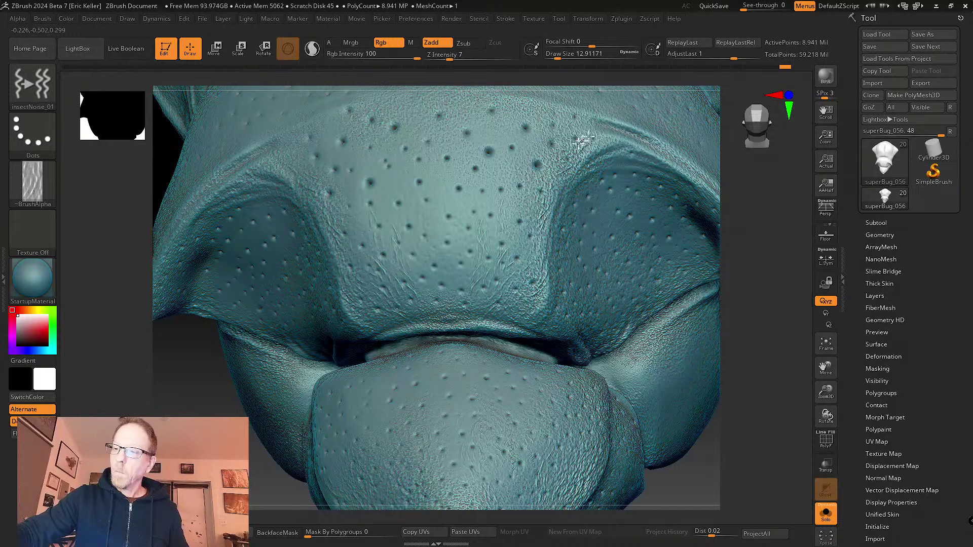
pyautogui.moveTo(514, 158)
pyautogui.mouseDown(button='right')
pyautogui.moveTo(496, 260)
pyautogui.moveTo(492, 197)
pyautogui.mouseUp(button='right')
pyautogui.moveTo(491, 198)
pyautogui.mouseDown()
pyautogui.moveTo(497, 222)
pyautogui.moveTo(472, 271)
pyautogui.mouseUp()
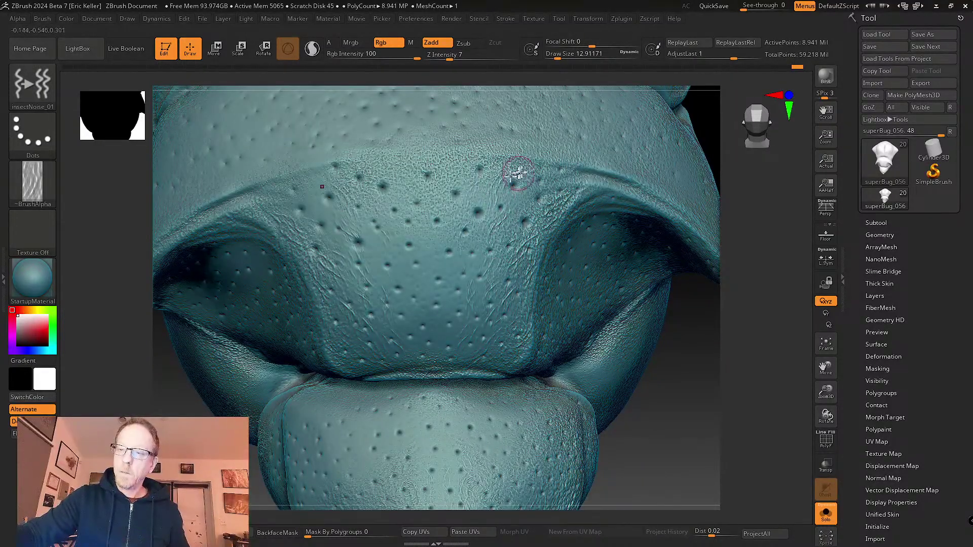
pyautogui.moveTo(517, 174); pyautogui.dragTo(508, 233)
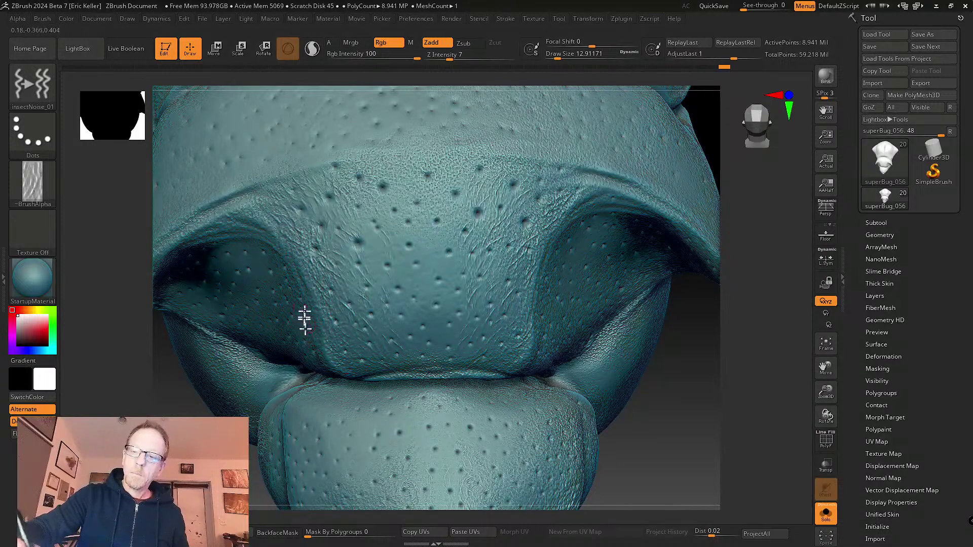
# - Brush noise texture through the pitted hollow beside the central plate, down to its lower edge and along its inner ridge
pyautogui.moveTo(304, 319)
pyautogui.mouseDown(button='right')
pyautogui.moveTo(265, 257)
pyautogui.moveTo(261, 223)
pyautogui.moveTo(255, 243)
pyautogui.mouseUp(button='right')
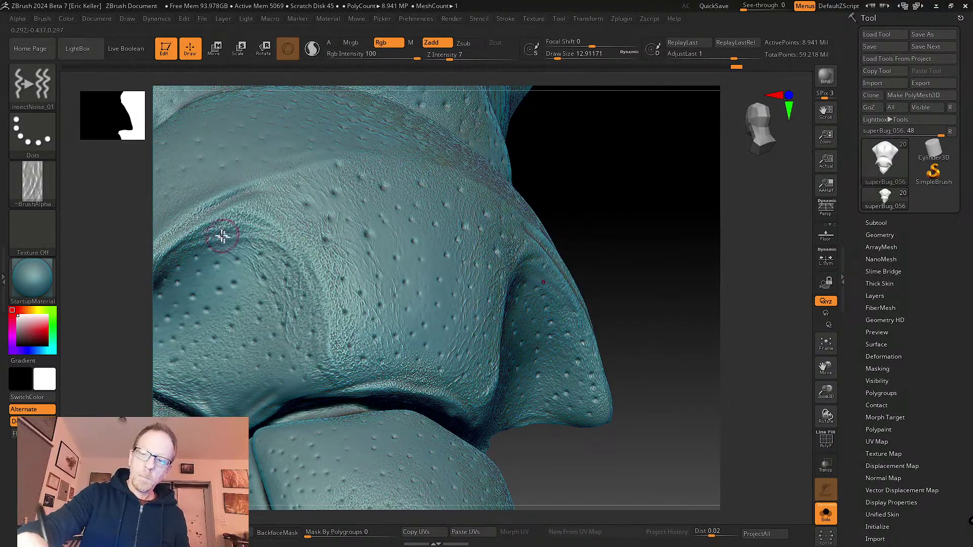
pyautogui.moveTo(199, 271); pyautogui.dragTo(286, 310)
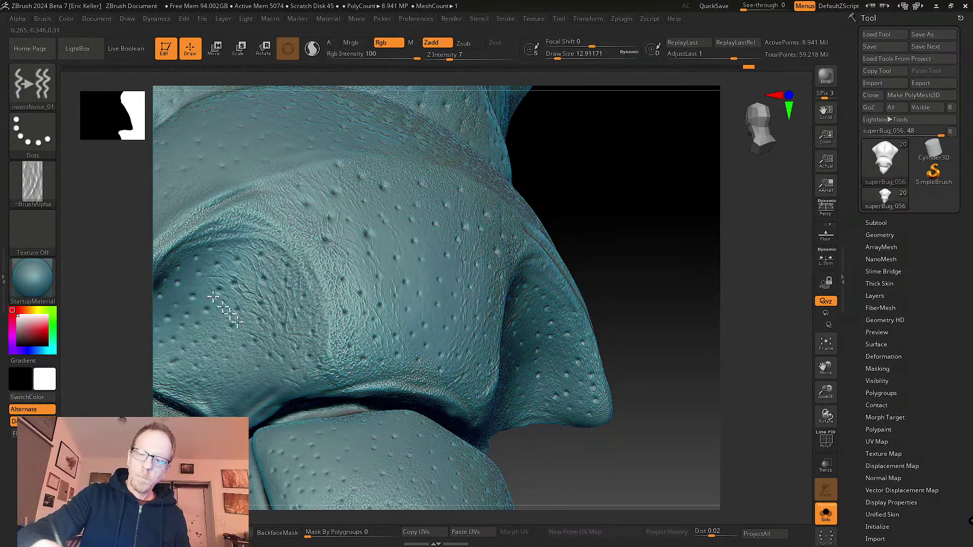
pyautogui.moveTo(218, 333); pyautogui.dragTo(234, 380)
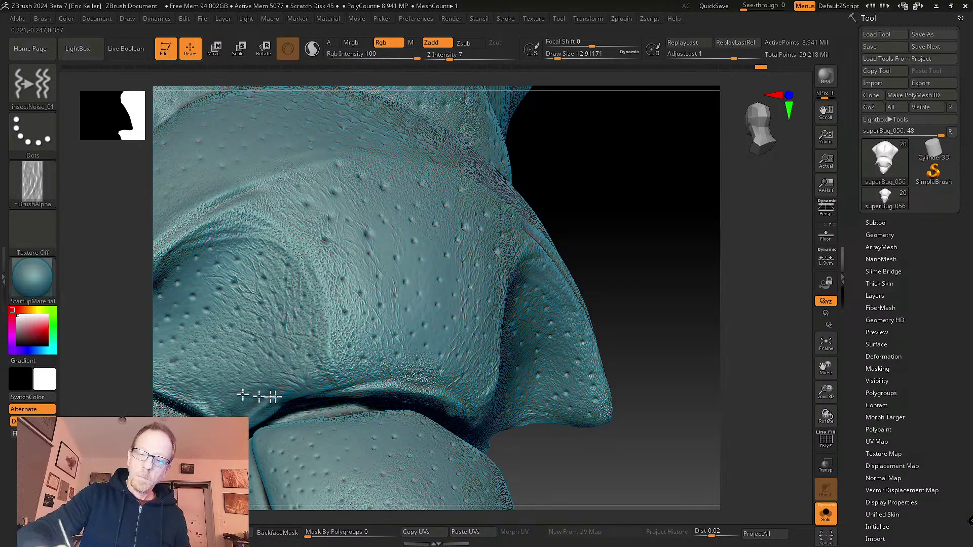
pyautogui.moveTo(351, 390); pyautogui.dragTo(329, 375)
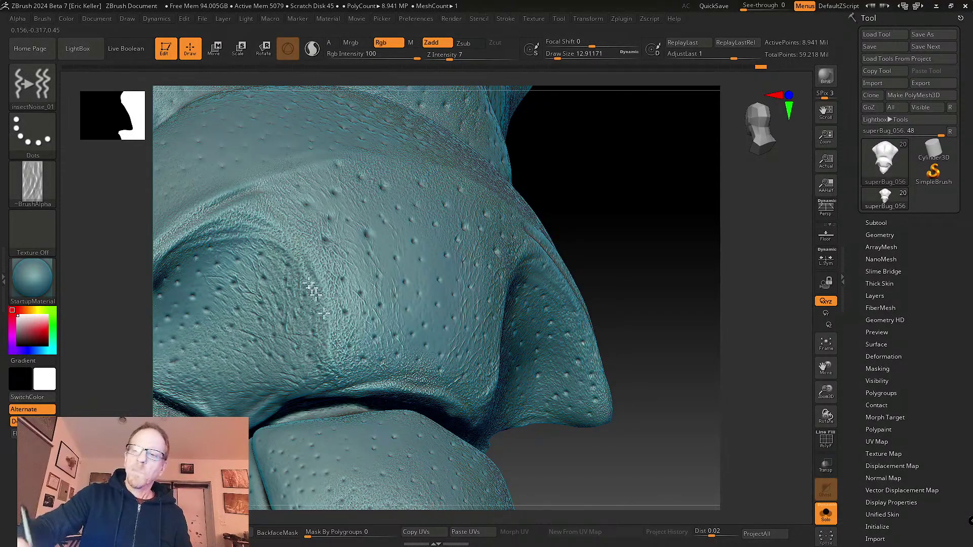
# - Stroke insectNoise_01 wrinkles along both sides of the diagonal groove dividing the lower lobe
pyautogui.moveTo(377, 364); pyautogui.dragTo(424, 280, button='right')
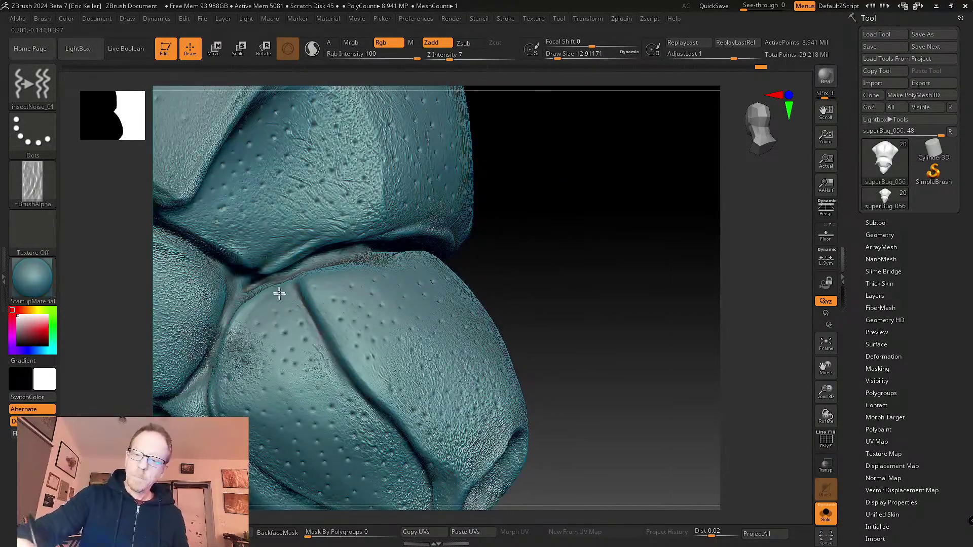
pyautogui.moveTo(365, 409)
pyautogui.mouseDown()
pyautogui.moveTo(348, 398)
pyautogui.moveTo(300, 276)
pyautogui.mouseUp()
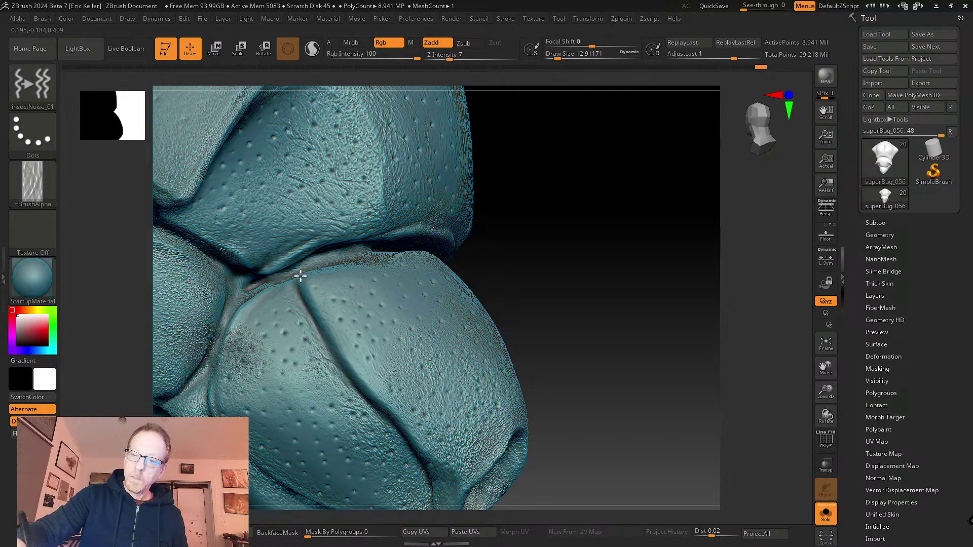
pyautogui.moveTo(401, 421); pyautogui.dragTo(300, 278)
pyautogui.moveTo(419, 441); pyautogui.dragTo(332, 303, button='right')
pyautogui.moveTo(343, 305); pyautogui.dragTo(321, 263)
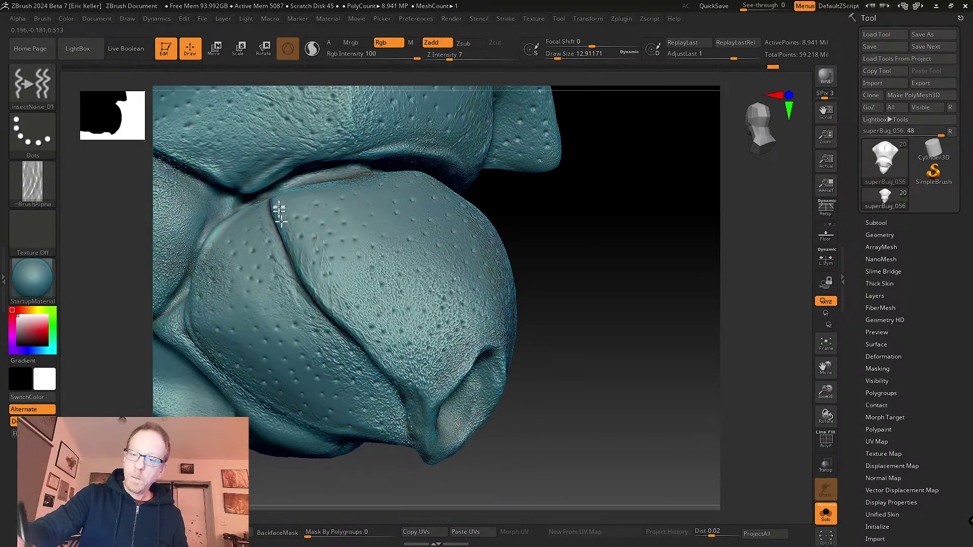
pyautogui.moveTo(280, 213); pyautogui.dragTo(355, 336)
pyautogui.moveTo(354, 337)
pyautogui.mouseDown(button='right')
pyautogui.moveTo(341, 320)
pyautogui.moveTo(374, 379)
pyautogui.moveTo(255, 224)
pyautogui.moveTo(239, 265)
pyautogui.moveTo(235, 198)
pyautogui.mouseUp(button='right')
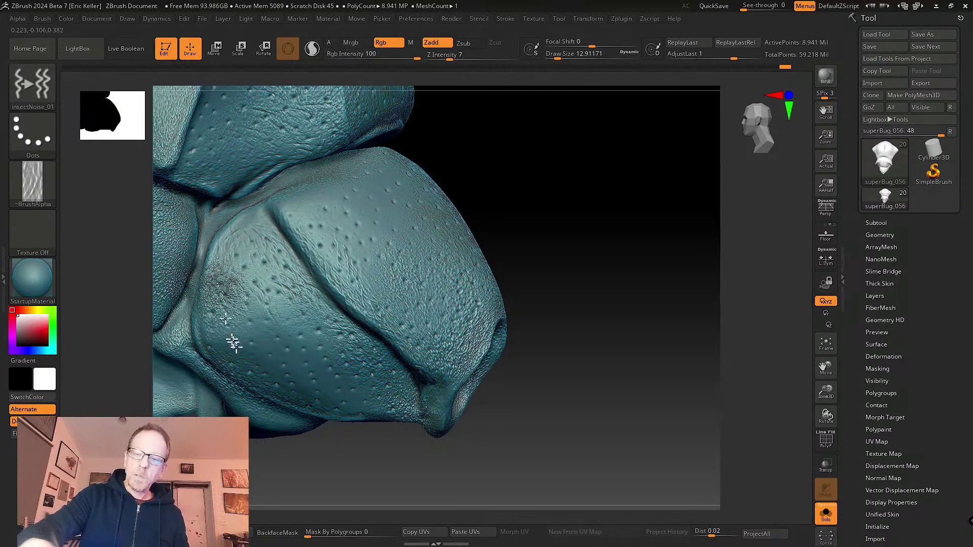
# - Cover the pitted side section of the lower lobe with noise strokes, from its inner edge down toward the socket
pyautogui.moveTo(234, 343); pyautogui.dragTo(226, 265, button='right')
pyautogui.press('shift')
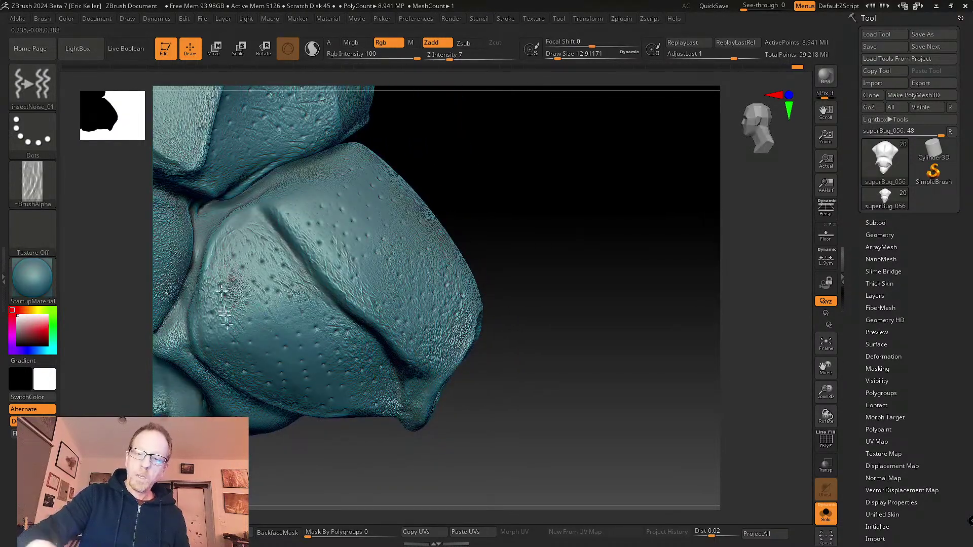
pyautogui.moveTo(226, 314); pyautogui.dragTo(245, 314, button='right')
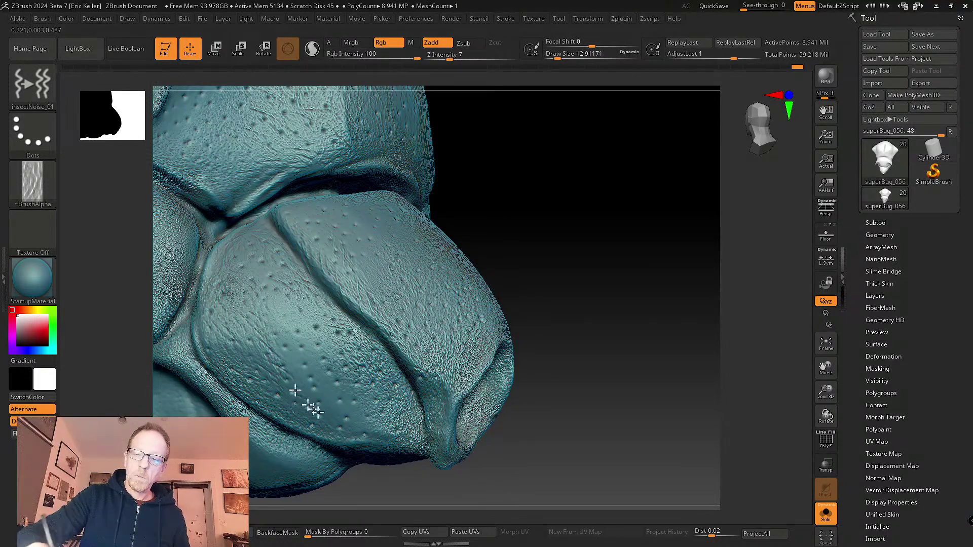
pyautogui.moveTo(304, 406)
pyautogui.mouseDown(button='right')
pyautogui.moveTo(321, 358)
pyautogui.moveTo(376, 445)
pyautogui.mouseUp(button='right')
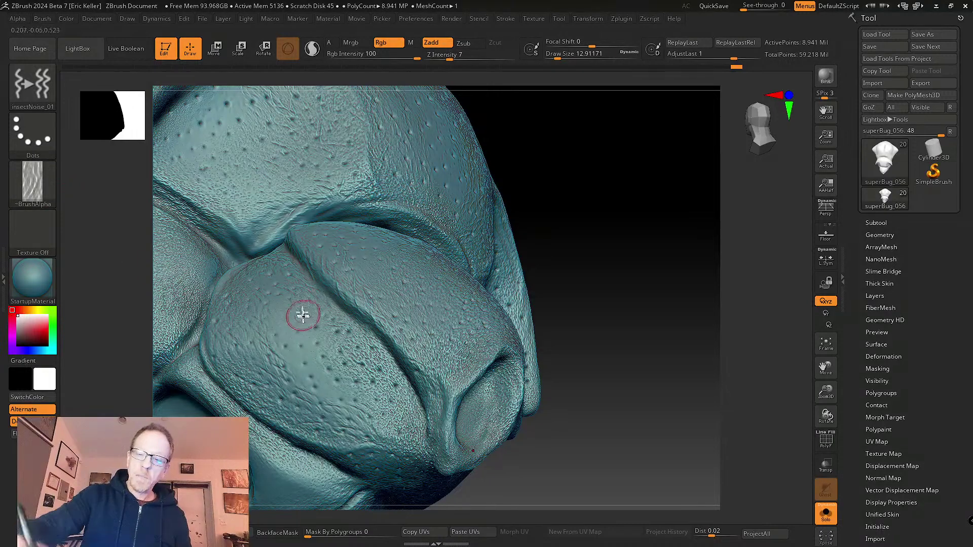
pyautogui.moveTo(302, 315); pyautogui.dragTo(297, 306, button='right')
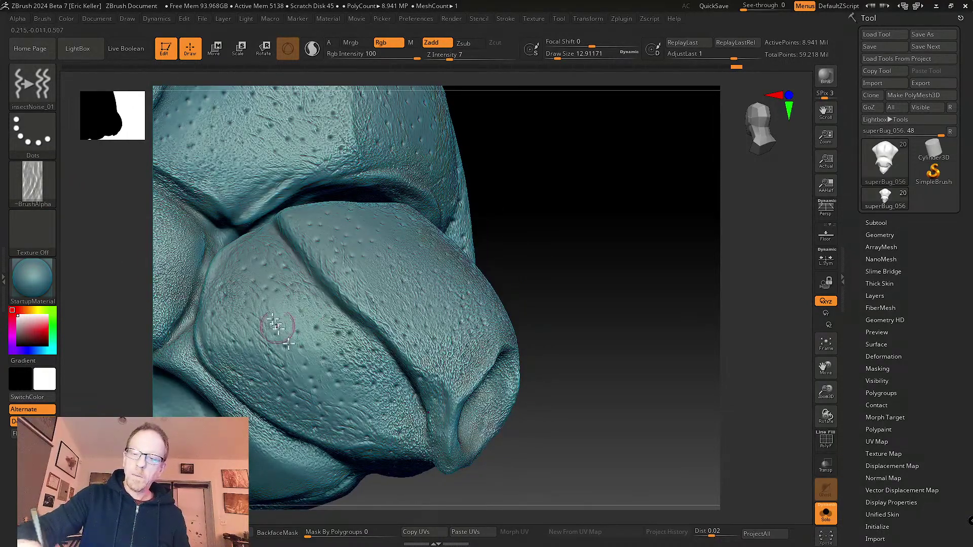
pyautogui.moveTo(316, 343)
pyautogui.mouseDown()
pyautogui.moveTo(337, 326)
pyautogui.moveTo(374, 396)
pyautogui.mouseUp()
pyautogui.moveTo(414, 454)
pyautogui.mouseDown(button='right')
pyautogui.moveTo(405, 353)
pyautogui.moveTo(446, 359)
pyautogui.mouseUp(button='right')
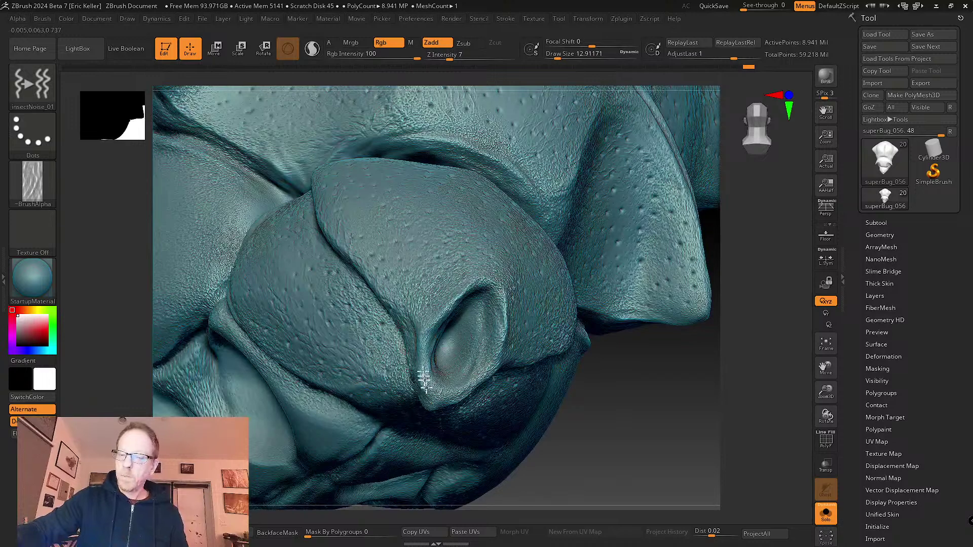
# - Set the draw size to about 26.9 and brush noise texture over the side flange, down to its pointed tip and back edge
pyautogui.moveTo(524, 254); pyautogui.dragTo(667, 367, button='right')
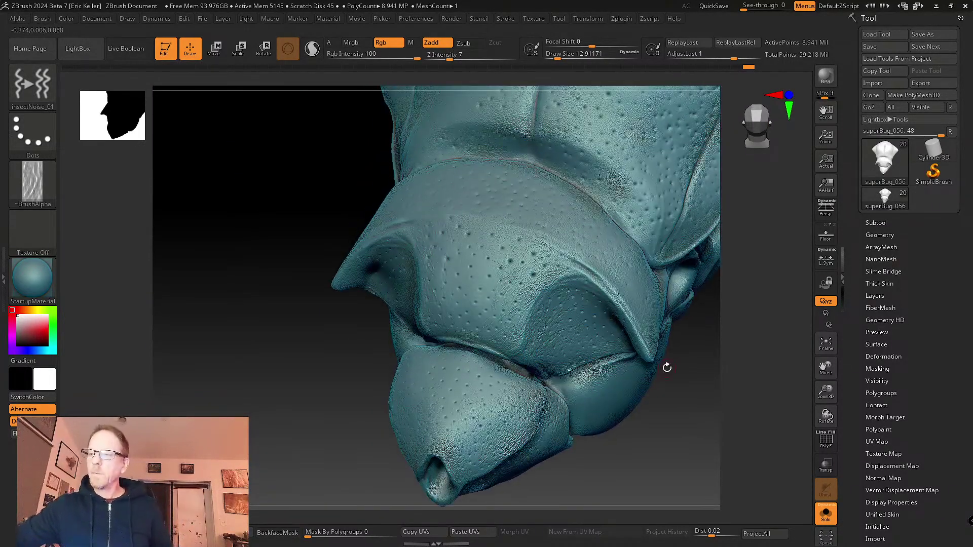
pyautogui.moveTo(577, 295); pyautogui.dragTo(552, 354, button='right')
pyautogui.press('s')
pyautogui.moveTo(530, 330); pyautogui.dragTo(562, 421)
pyautogui.moveTo(502, 320); pyautogui.dragTo(561, 435)
pyautogui.moveTo(525, 358); pyautogui.dragTo(568, 418)
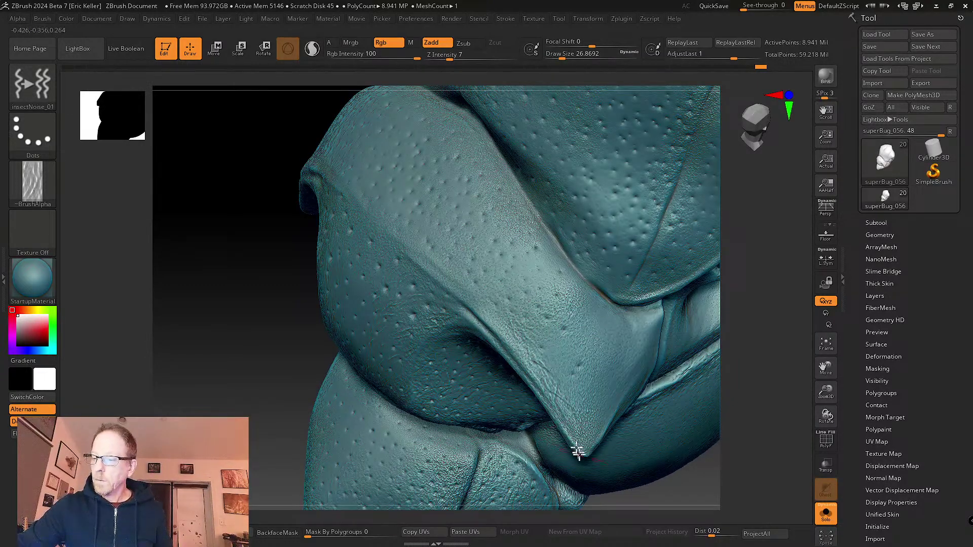
pyautogui.moveTo(636, 363); pyautogui.dragTo(652, 342, button='right')
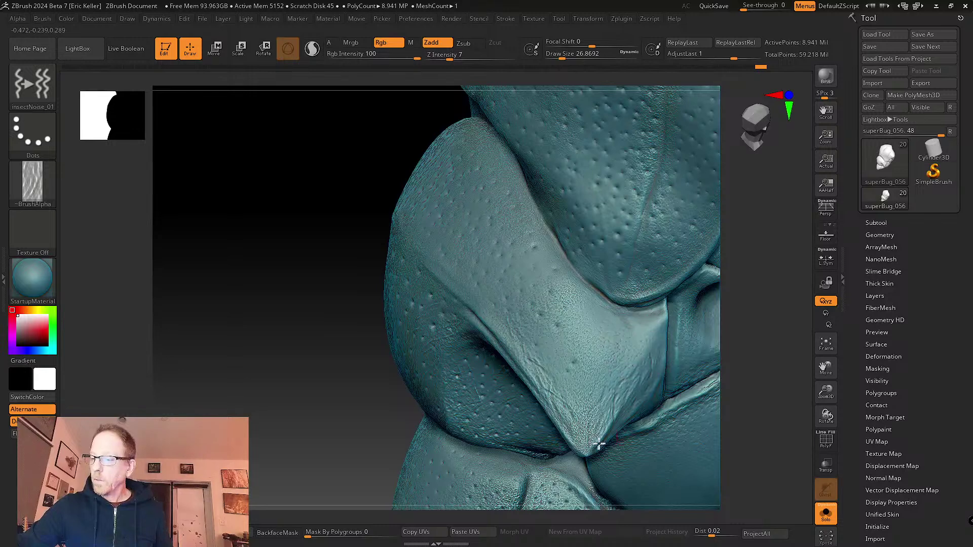
pyautogui.moveTo(654, 327); pyautogui.dragTo(643, 399)
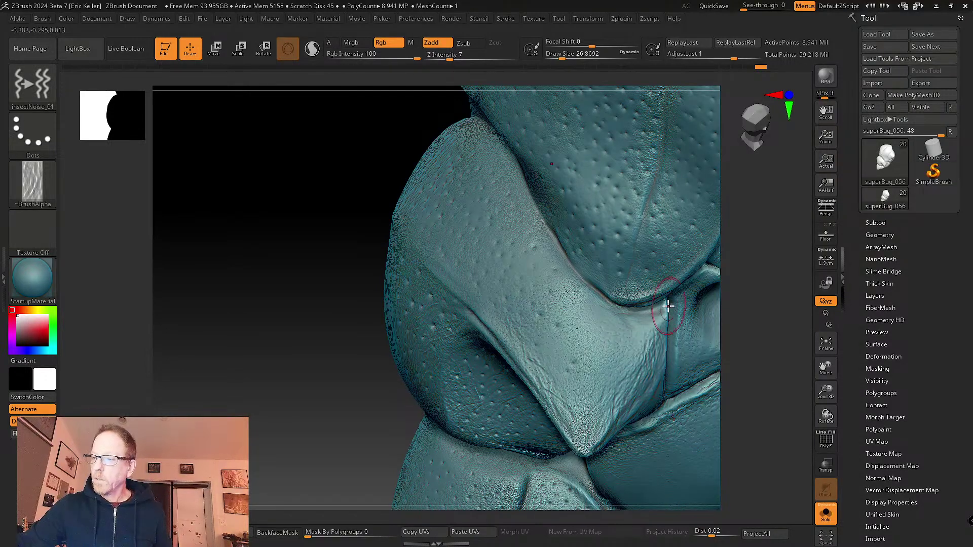
# - Reduce the draw size to about 17 and stroke wrinkles over the lower tip of the large grooved plate above the flange
pyautogui.moveTo(667, 307); pyautogui.dragTo(588, 333, button='right')
pyautogui.press('s')
pyautogui.moveTo(564, 326); pyautogui.dragTo(559, 324)
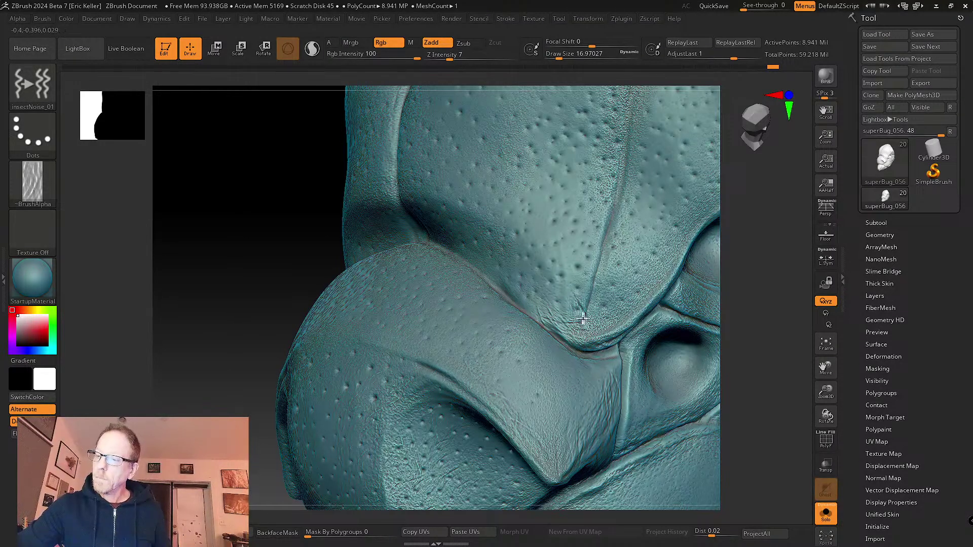
pyautogui.moveTo(616, 334)
pyautogui.mouseDown(button='right')
pyautogui.moveTo(568, 326)
pyautogui.moveTo(571, 315)
pyautogui.mouseUp(button='right')
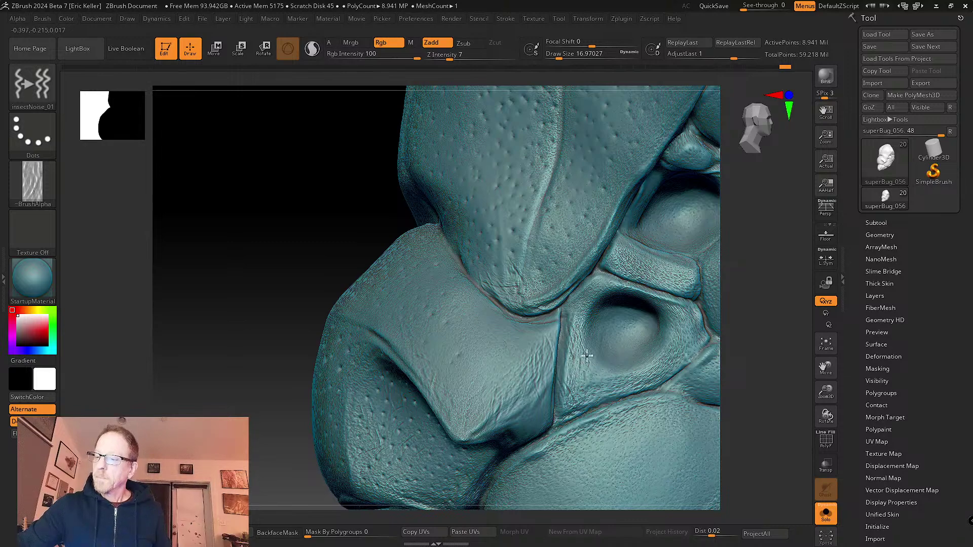
# - Texture the back edge of the pointed flange from the opposite side and the band's lower ridge above the hollow
pyautogui.moveTo(586, 428); pyautogui.dragTo(293, 368, button='right')
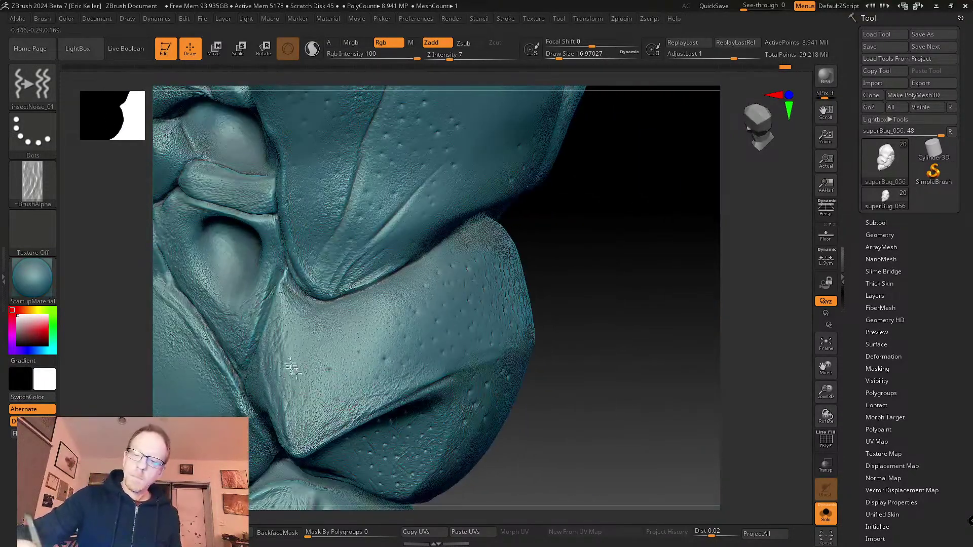
pyautogui.moveTo(360, 408); pyautogui.dragTo(431, 311, button='right')
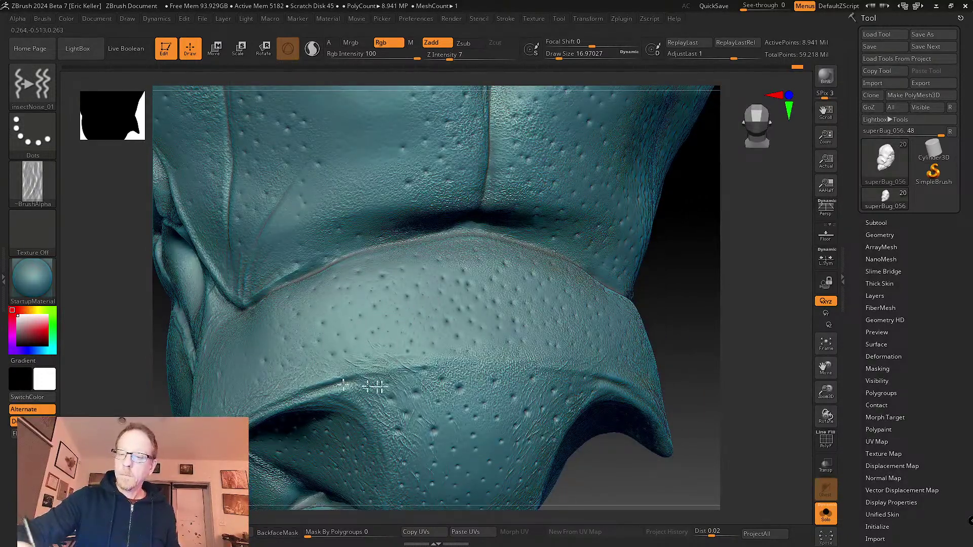
# - Stroke fine noise wrinkles along the inner edge of the large smooth side plate, reducing the draw size to about 18.5
pyautogui.press('f')
pyautogui.moveTo(459, 311); pyautogui.dragTo(551, 308, button='right')
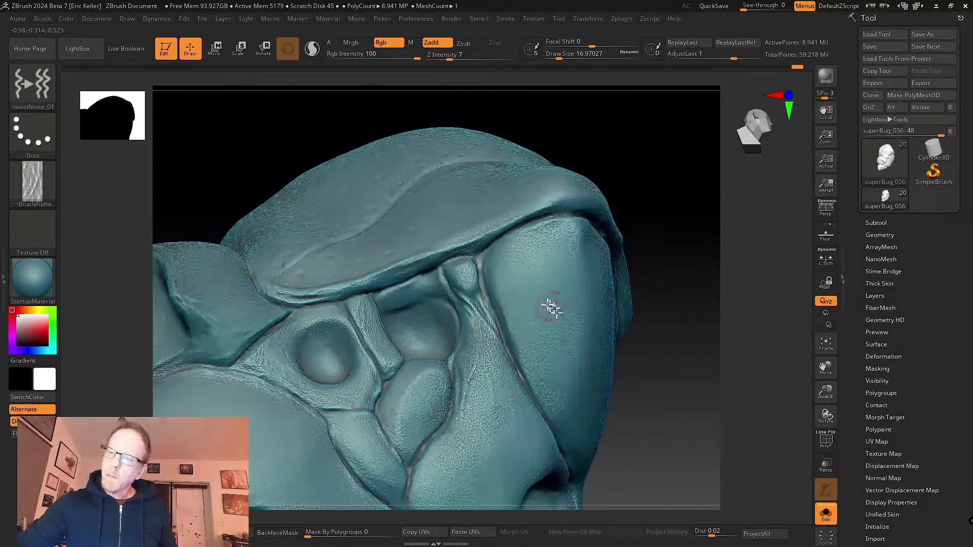
pyautogui.click(506, 262)
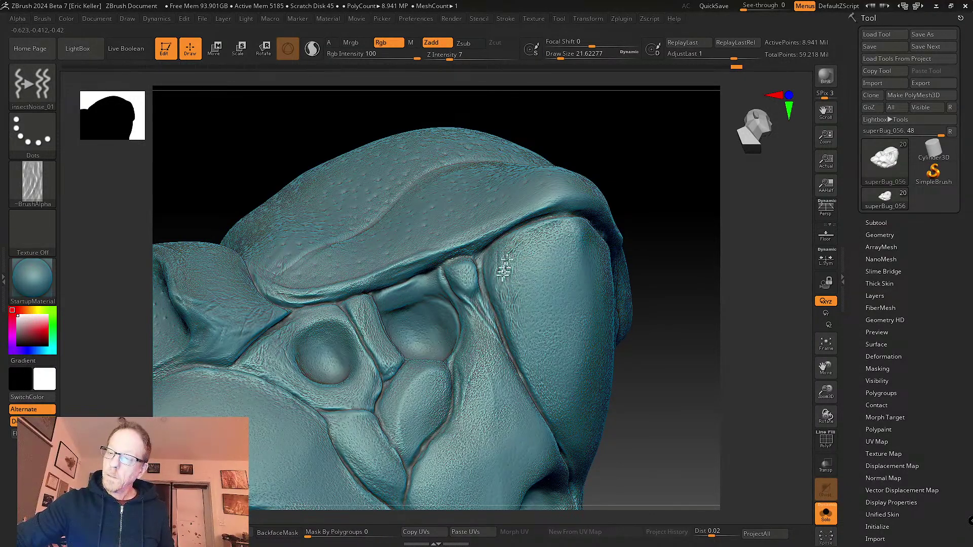
pyautogui.press('s')
pyautogui.click(502, 304)
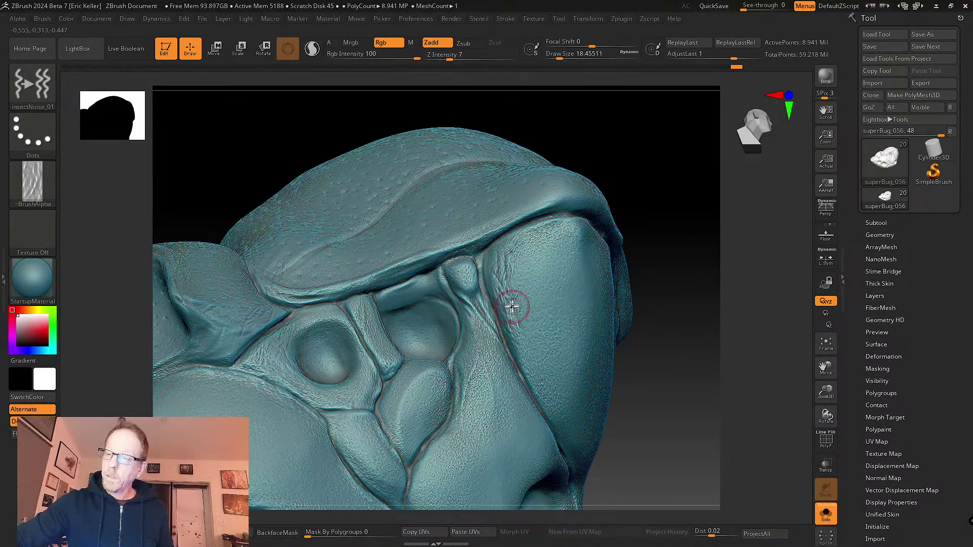
pyautogui.press('shift')
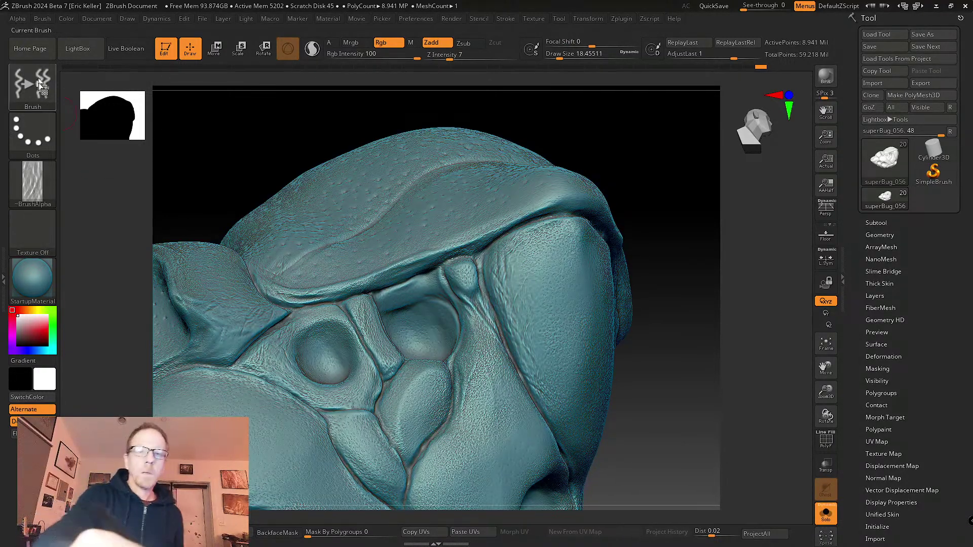
# - Switch to the insectNoise_02 brush at draw size 28.75 and brush coarser wrinkles along the upper inner edge of the large side plate
pyautogui.press('b')
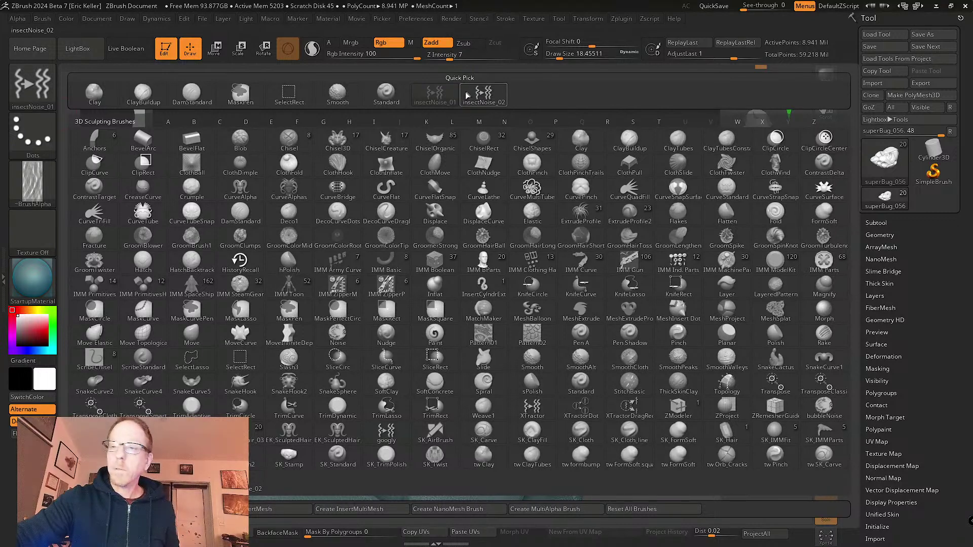
pyautogui.moveTo(468, 95)
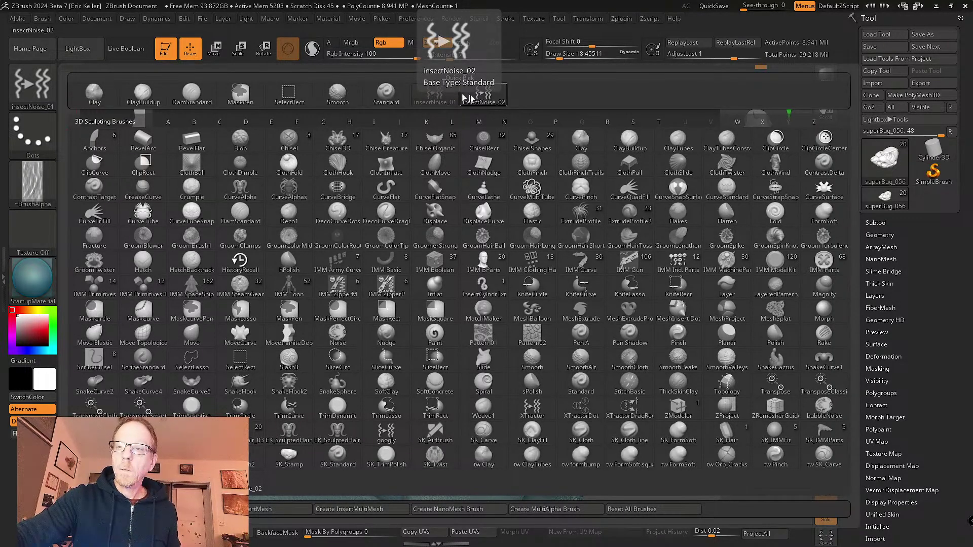
pyautogui.click(467, 96)
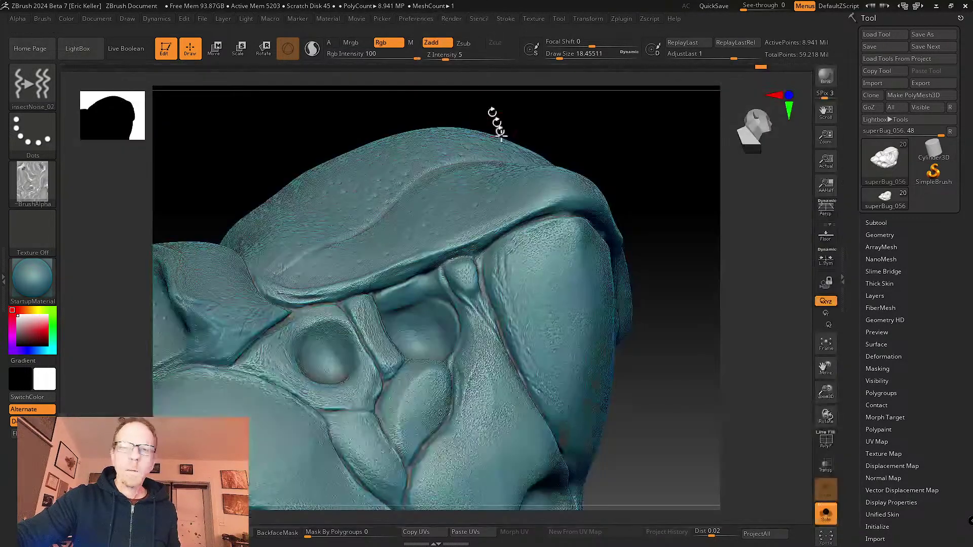
pyautogui.press('s')
pyautogui.click(523, 273)
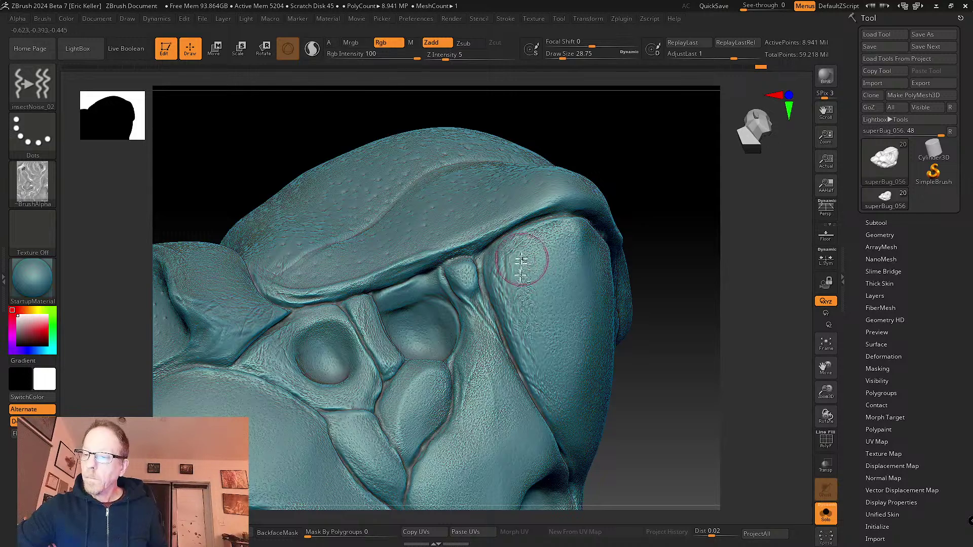
pyautogui.keyDown('ctrl'); pyautogui.moveTo(524, 318); pyautogui.dragTo(528, 341, button='right'); pyautogui.keyUp('ctrl')
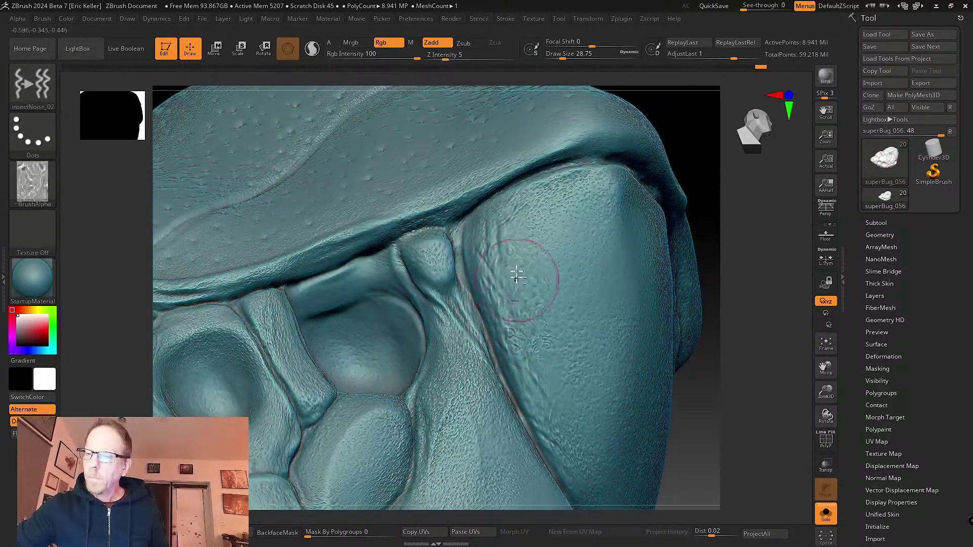
pyautogui.moveTo(543, 360)
pyautogui.mouseDown()
pyautogui.moveTo(529, 257)
pyautogui.moveTo(488, 256)
pyautogui.mouseUp()
# - Extend the insectNoise_02 wrinkles down the lower inner edge of the large side plate and blend them toward its middle
pyautogui.moveTo(554, 409); pyautogui.dragTo(514, 307, button='right')
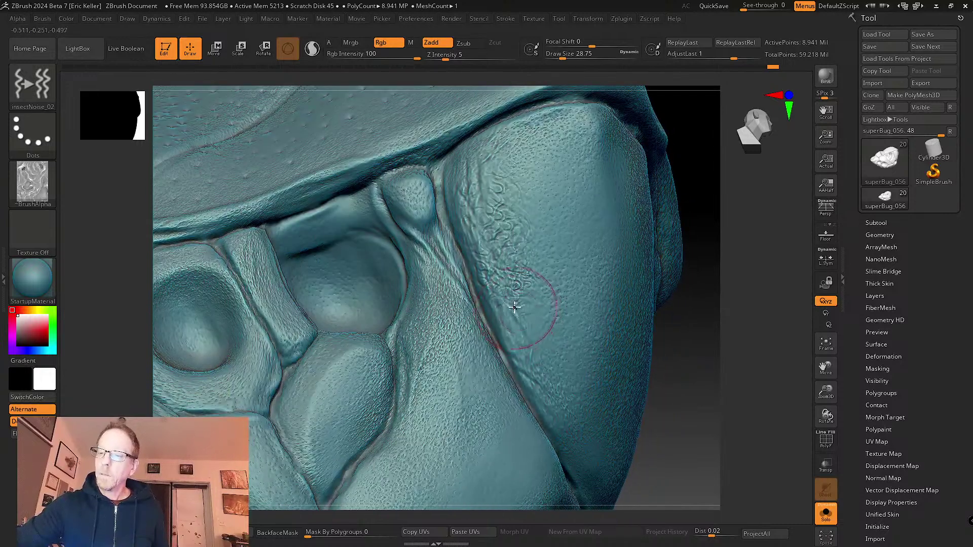
pyautogui.moveTo(571, 411); pyautogui.dragTo(541, 317, button='right')
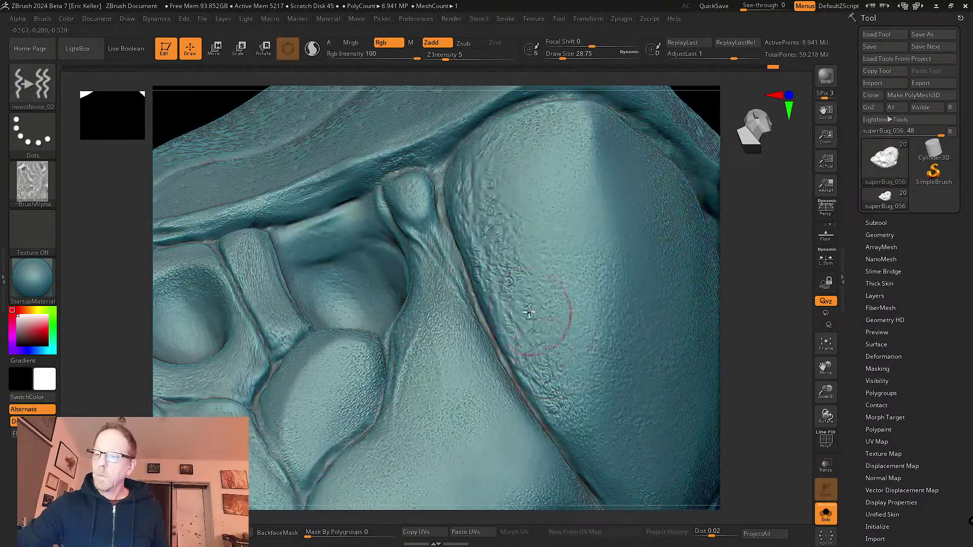
pyautogui.moveTo(545, 367)
pyautogui.keyDown('shift'); pyautogui.mouseDown()
pyautogui.moveTo(539, 287)
pyautogui.moveTo(546, 367)
pyautogui.mouseUp(); pyautogui.keyUp('shift')
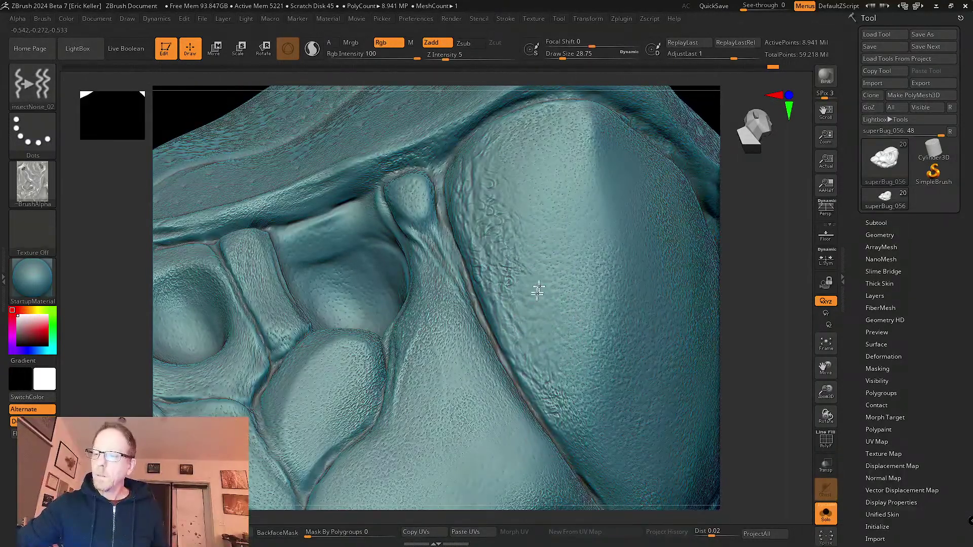
pyautogui.moveTo(527, 274); pyautogui.dragTo(526, 239)
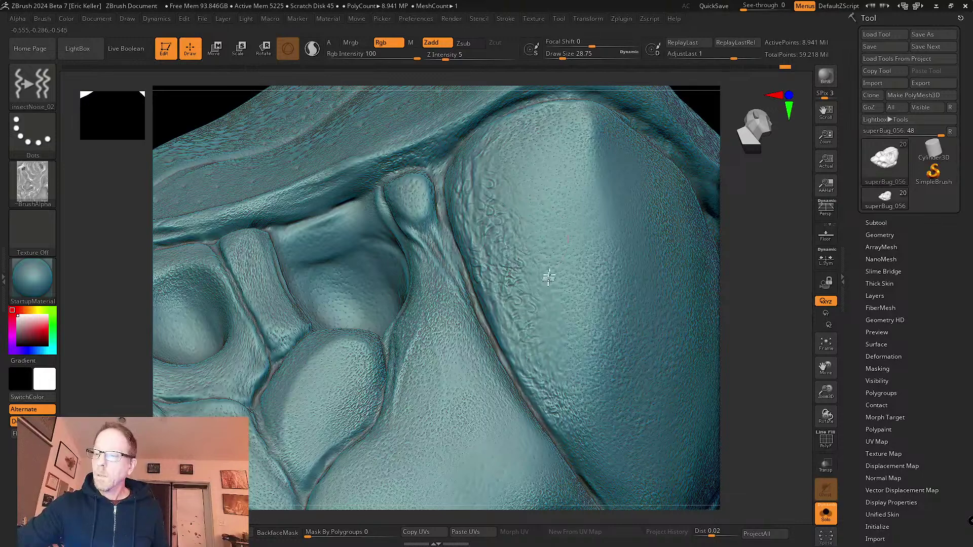
# - Brush insectNoise_02 texture onto the pear-shaped plate, along its edge beside the large side plate and the socket
pyautogui.moveTo(503, 250)
pyautogui.mouseDown(button='right')
pyautogui.moveTo(521, 278)
pyautogui.moveTo(469, 178)
pyautogui.moveTo(448, 213)
pyautogui.mouseUp(button='right')
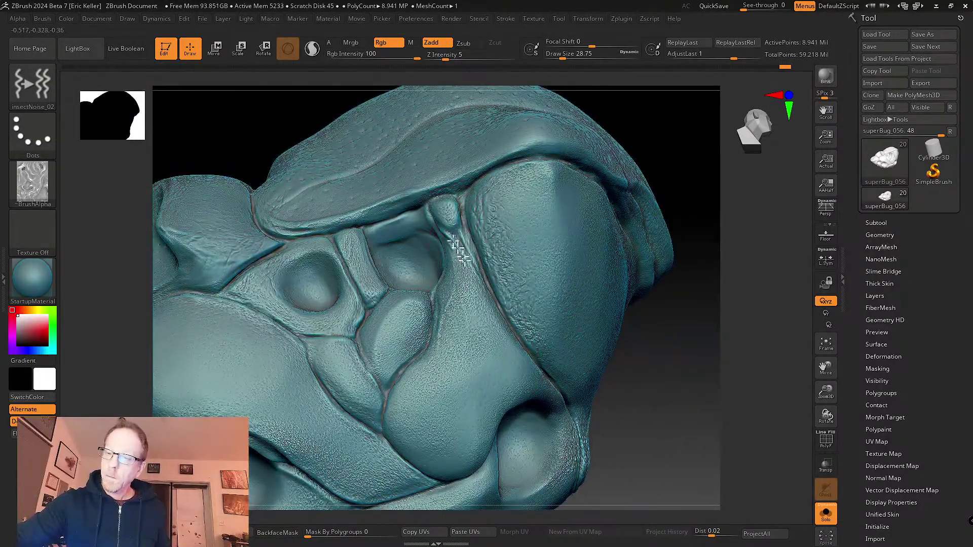
pyautogui.moveTo(533, 393); pyautogui.dragTo(500, 317, button='right')
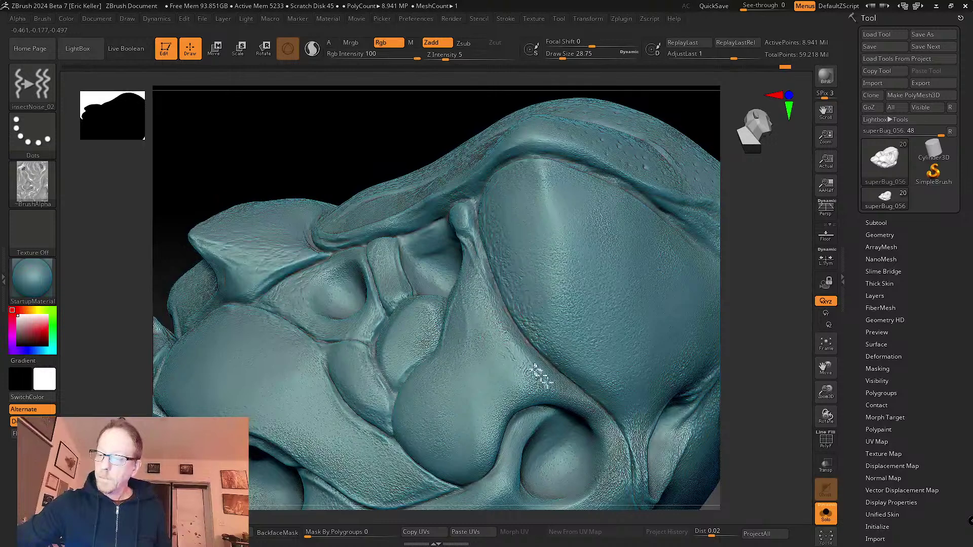
pyautogui.moveTo(538, 375); pyautogui.dragTo(510, 332)
pyautogui.moveTo(511, 414)
pyautogui.mouseDown()
pyautogui.moveTo(496, 318)
pyautogui.moveTo(506, 350)
pyautogui.moveTo(506, 440)
pyautogui.mouseUp()
# - Switch back to the insectNoise_01 brush and stroke wrinkles around the lower edges of the pear-shaped plate
pyautogui.click(31, 86)
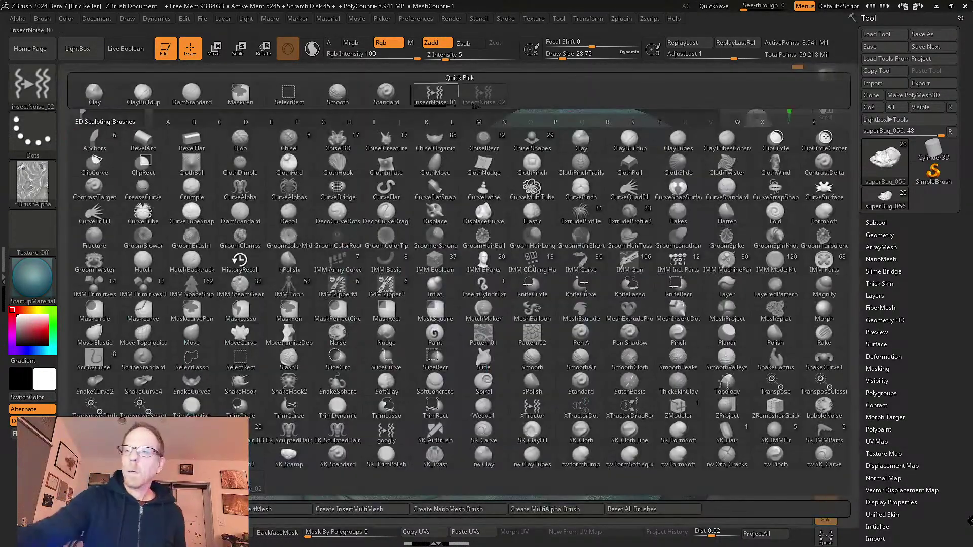
pyautogui.click(435, 90)
pyautogui.moveTo(495, 417)
pyautogui.mouseDown()
pyautogui.moveTo(510, 370)
pyautogui.moveTo(502, 408)
pyautogui.moveTo(515, 384)
pyautogui.mouseUp()
pyautogui.keyDown('alt'); pyautogui.moveTo(520, 413); pyautogui.dragTo(526, 350, button='right'); pyautogui.keyUp('alt')
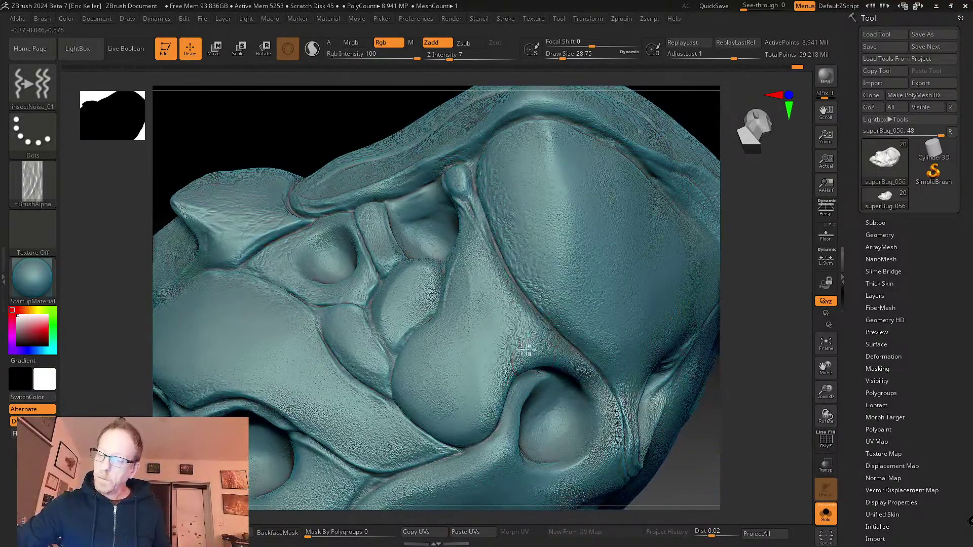
pyautogui.moveTo(505, 384)
pyautogui.mouseDown(button='right')
pyautogui.moveTo(511, 391)
pyautogui.moveTo(491, 375)
pyautogui.moveTo(397, 434)
pyautogui.mouseUp(button='right')
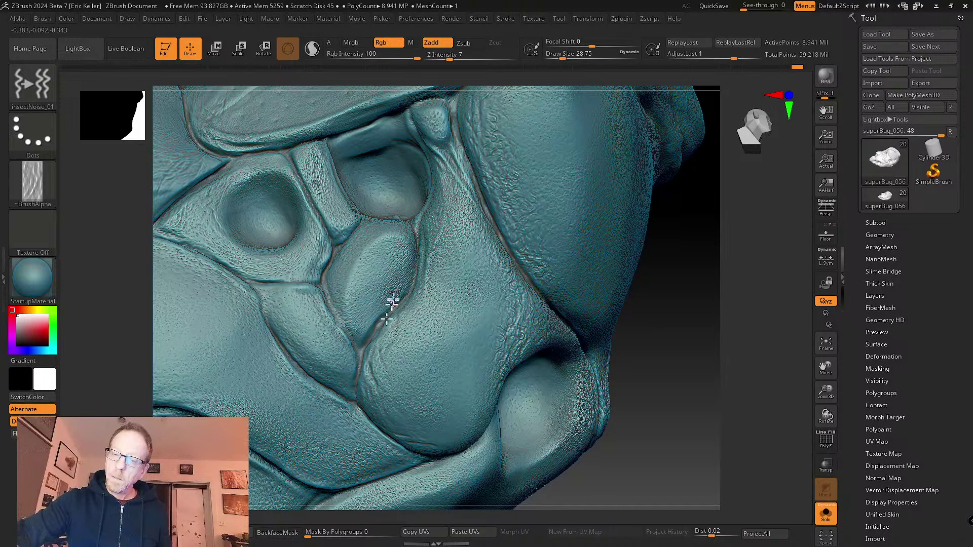
# - Texture the small oval plate beside the pear-shaped plate, from its rim below the upper socket to its pointed lower end
pyautogui.moveTo(393, 302); pyautogui.dragTo(359, 264, button='right')
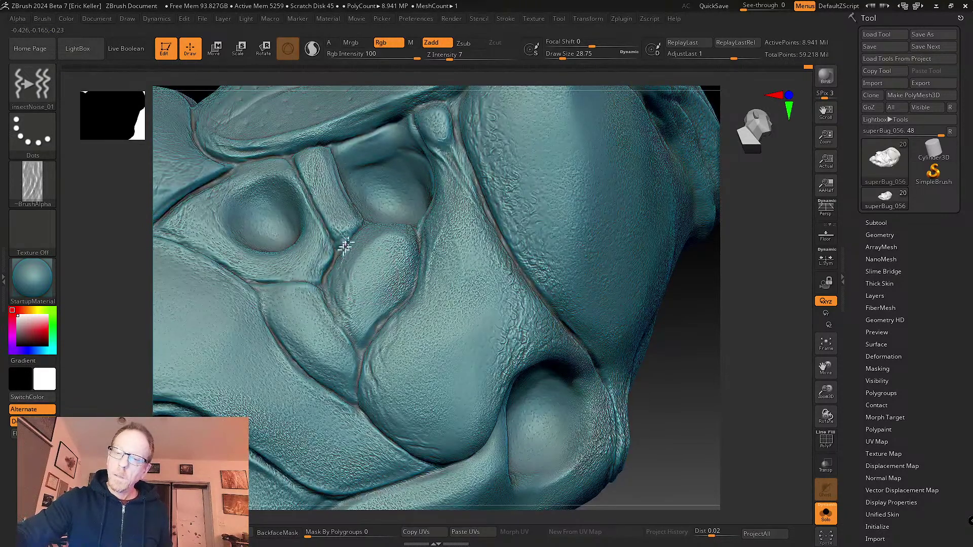
pyautogui.moveTo(397, 212); pyautogui.dragTo(398, 293, button='right')
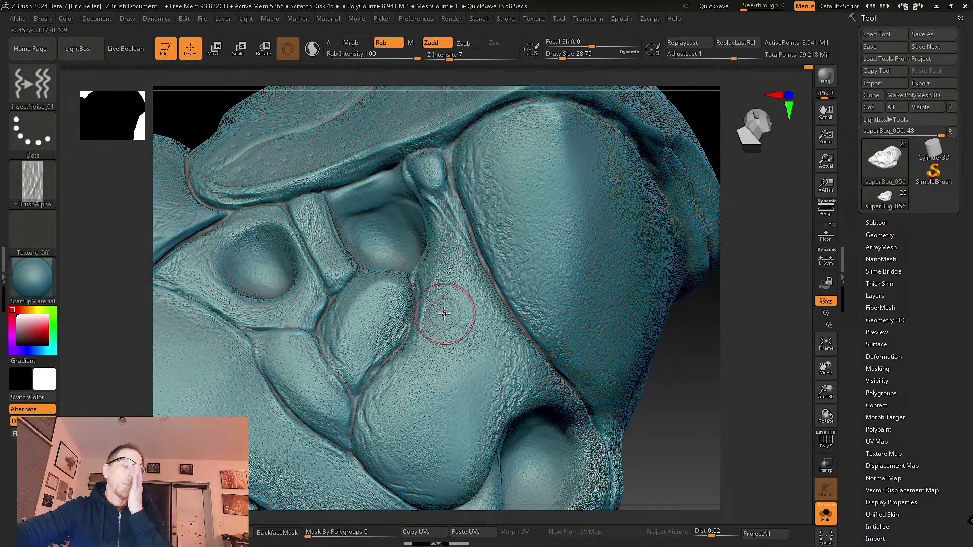
pyautogui.moveTo(363, 250); pyautogui.dragTo(357, 284, button='right')
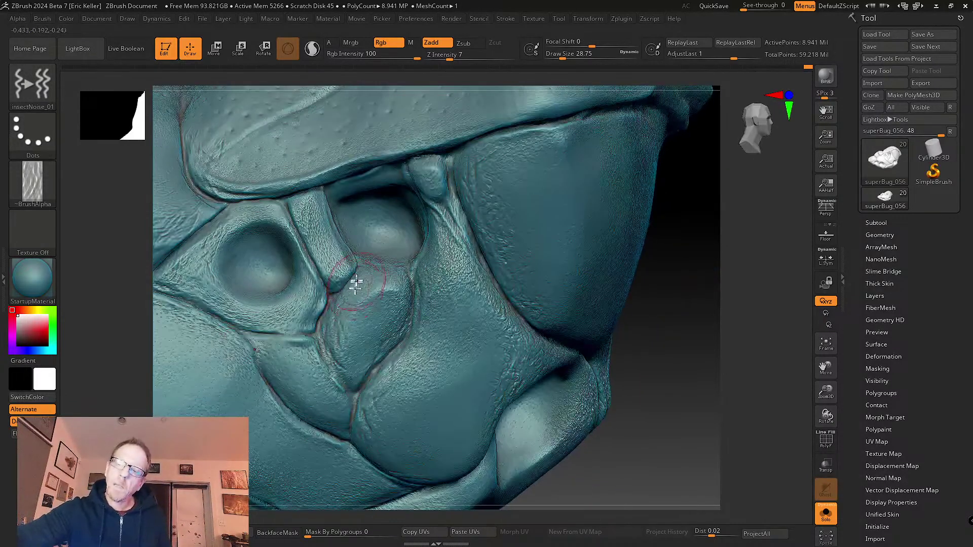
pyautogui.moveTo(356, 284); pyautogui.dragTo(389, 283)
pyautogui.moveTo(400, 290)
pyautogui.mouseDown(button='right')
pyautogui.moveTo(369, 257)
pyautogui.moveTo(392, 272)
pyautogui.moveTo(354, 289)
pyautogui.mouseUp(button='right')
pyautogui.moveTo(349, 381); pyautogui.dragTo(356, 391)
# - Add noise wrinkles to the edges of the small oval plate and the narrow plate below it, where they meet the pear-shaped plate
pyautogui.moveTo(482, 350)
pyautogui.keyDown('alt'); pyautogui.mouseDown(button='right')
pyautogui.moveTo(569, 329)
pyautogui.moveTo(604, 336)
pyautogui.mouseUp(button='right'); pyautogui.keyUp('alt')
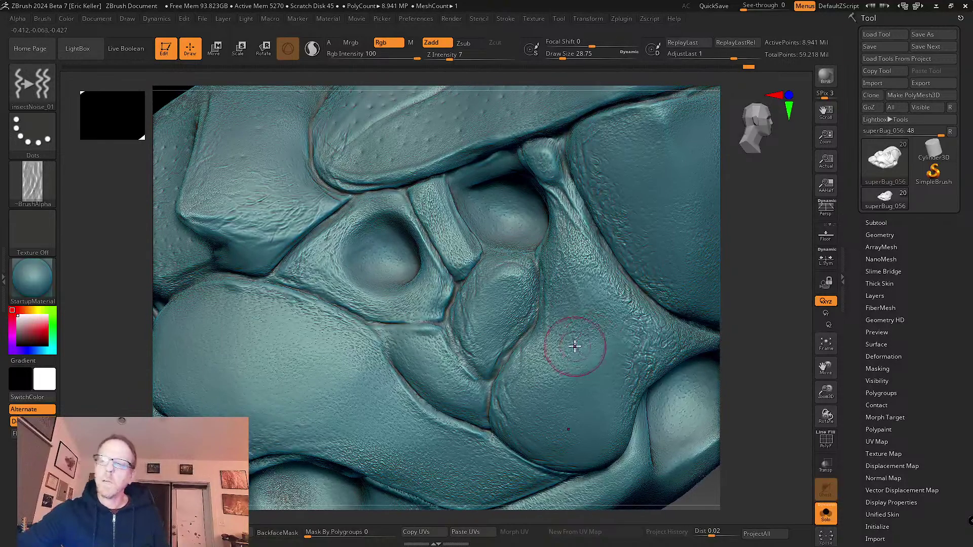
pyautogui.moveTo(546, 318); pyautogui.dragTo(543, 280, button='right')
pyautogui.moveTo(542, 310)
pyautogui.mouseDown()
pyautogui.moveTo(558, 325)
pyautogui.moveTo(554, 287)
pyautogui.moveTo(514, 351)
pyautogui.mouseUp()
pyautogui.moveTo(515, 351)
pyautogui.mouseDown(button='right')
pyautogui.moveTo(505, 283)
pyautogui.moveTo(497, 307)
pyautogui.moveTo(464, 279)
pyautogui.mouseUp(button='right')
pyautogui.moveTo(459, 297)
pyautogui.mouseDown()
pyautogui.moveTo(434, 321)
pyautogui.moveTo(473, 398)
pyautogui.moveTo(446, 374)
pyautogui.moveTo(451, 350)
pyautogui.moveTo(477, 345)
pyautogui.moveTo(487, 375)
pyautogui.mouseUp()
pyautogui.moveTo(487, 375); pyautogui.dragTo(470, 318, button='right')
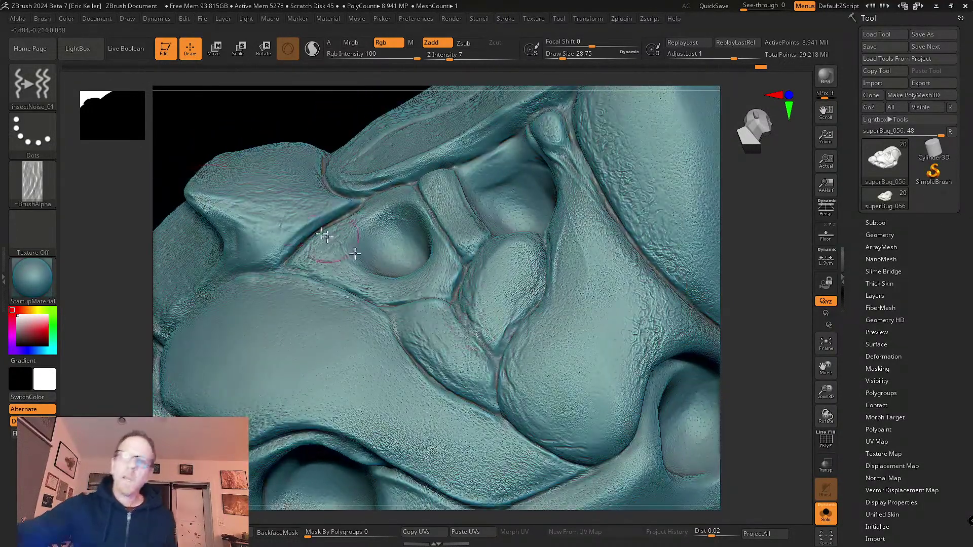
pyautogui.press('b')
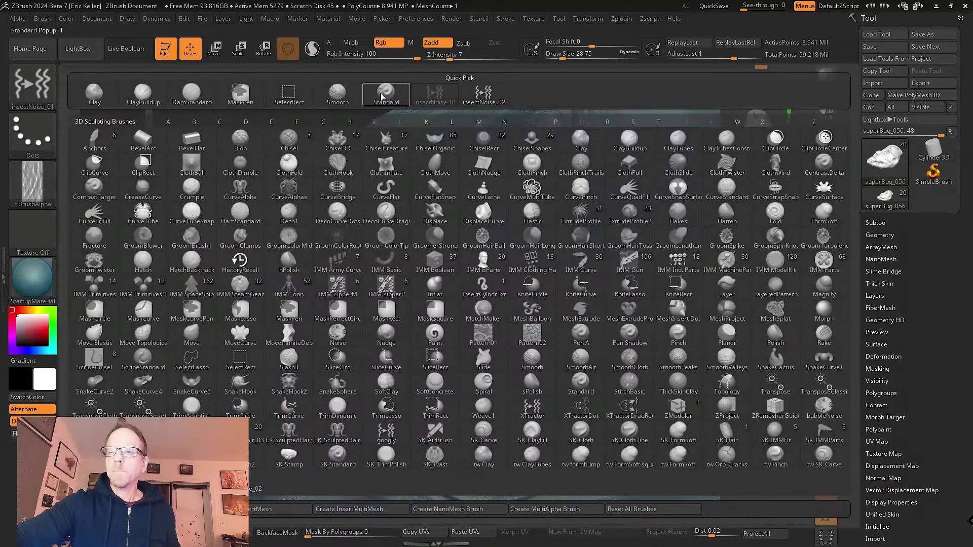
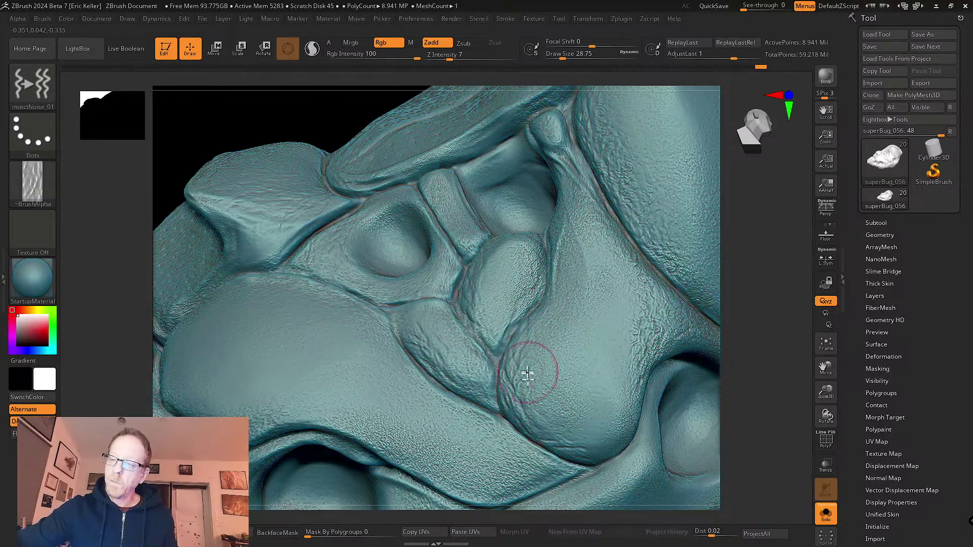
# - Set the draw size to about 20 and refine the wrinkles at the pointed junction of the small oval and pear-shaped plates
pyautogui.moveTo(532, 358); pyautogui.dragTo(489, 336, button='right')
pyautogui.press('s')
pyautogui.moveTo(490, 330)
pyautogui.mouseDown()
pyautogui.moveTo(491, 382)
pyautogui.moveTo(507, 378)
pyautogui.mouseUp()
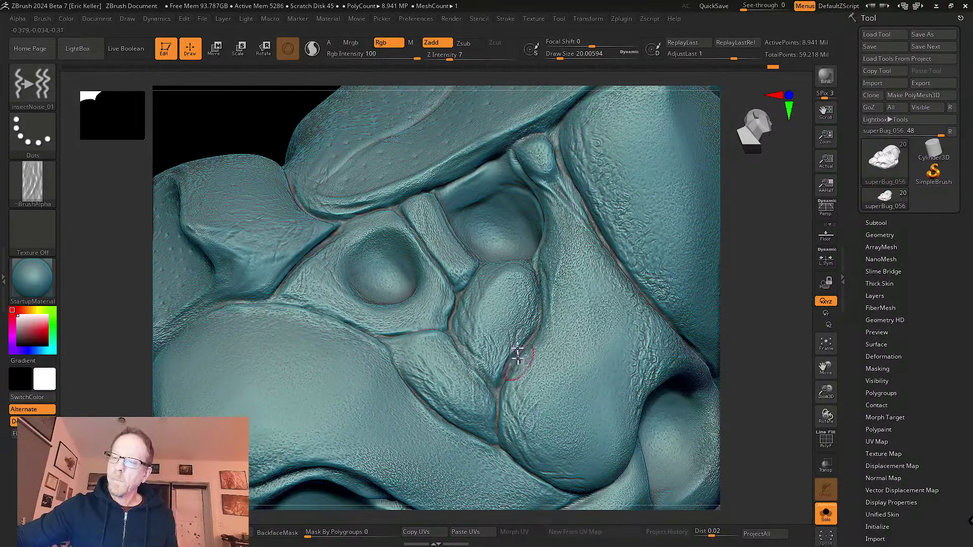
pyautogui.moveTo(518, 357)
pyautogui.mouseDown(button='right')
pyautogui.moveTo(515, 326)
pyautogui.moveTo(493, 322)
pyautogui.mouseUp(button='right')
pyautogui.hotkey('shift', 'd')
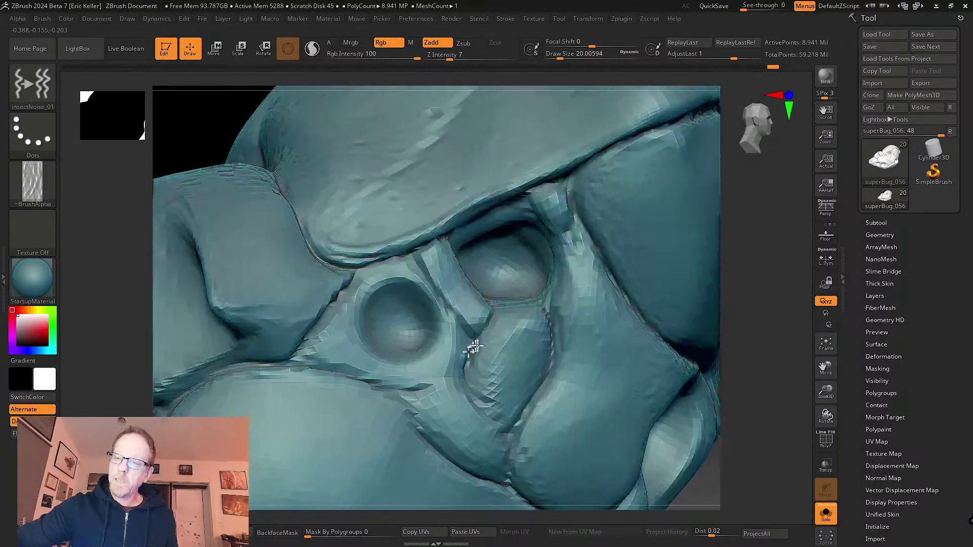
pyautogui.press('d')
# - Stroke wrinkles over the tapered tip of the large smooth lobe and along its lower edge above the sockets
pyautogui.moveTo(419, 366)
pyautogui.mouseDown(button='right')
pyautogui.moveTo(446, 358)
pyautogui.moveTo(412, 297)
pyautogui.moveTo(474, 434)
pyautogui.moveTo(424, 322)
pyautogui.moveTo(428, 336)
pyautogui.mouseUp(button='right')
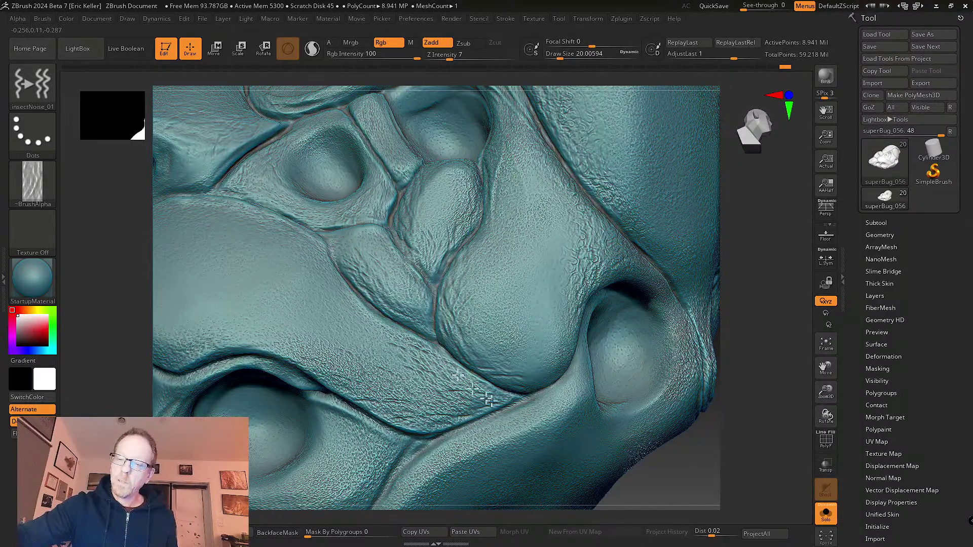
pyautogui.moveTo(472, 386)
pyautogui.mouseDown(button='right')
pyautogui.moveTo(438, 395)
pyautogui.moveTo(406, 348)
pyautogui.moveTo(370, 355)
pyautogui.moveTo(526, 390)
pyautogui.moveTo(373, 349)
pyautogui.mouseUp(button='right')
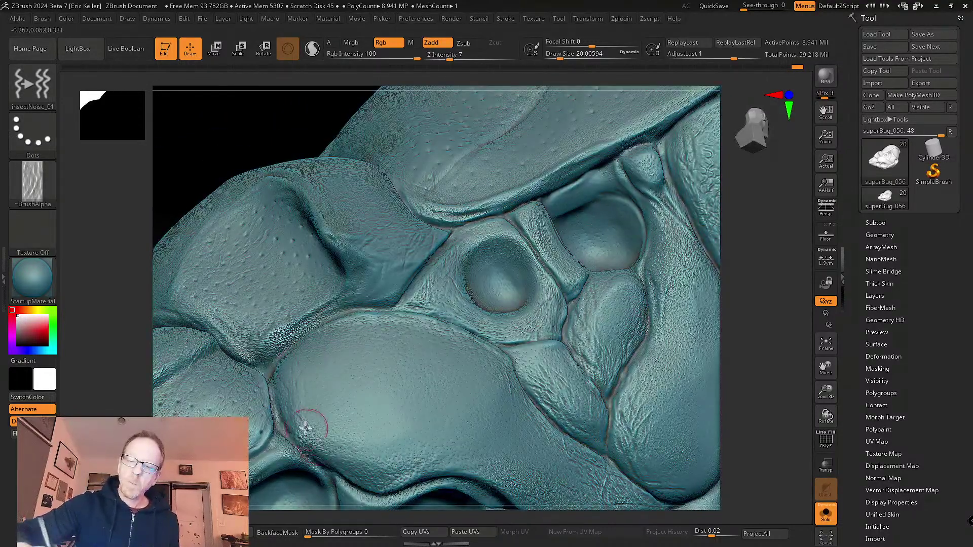
pyautogui.moveTo(306, 428)
pyautogui.mouseDown(button='right')
pyautogui.moveTo(257, 347)
pyautogui.moveTo(289, 334)
pyautogui.moveTo(305, 390)
pyautogui.mouseUp(button='right')
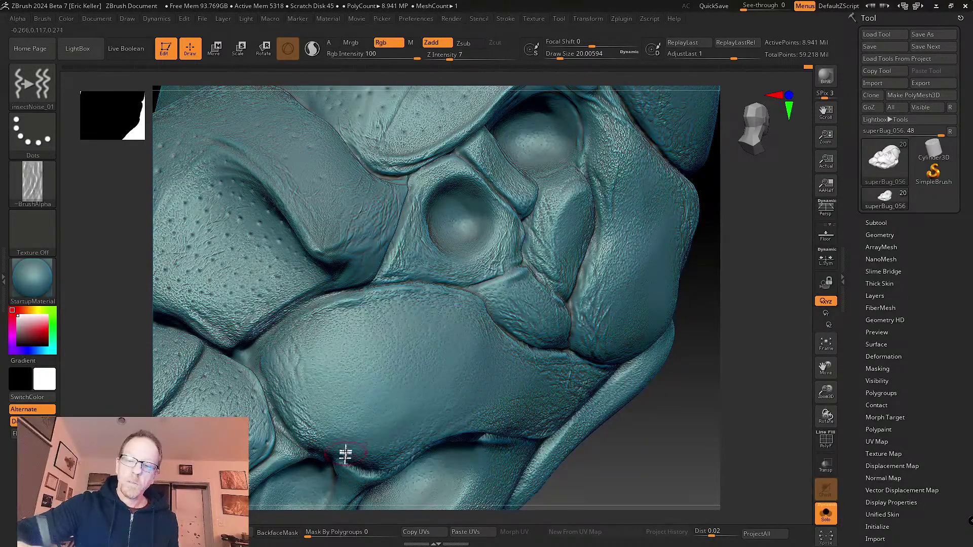
pyautogui.moveTo(346, 455)
pyautogui.mouseDown(button='right')
pyautogui.moveTo(289, 363)
pyautogui.moveTo(303, 398)
pyautogui.mouseUp(button='right')
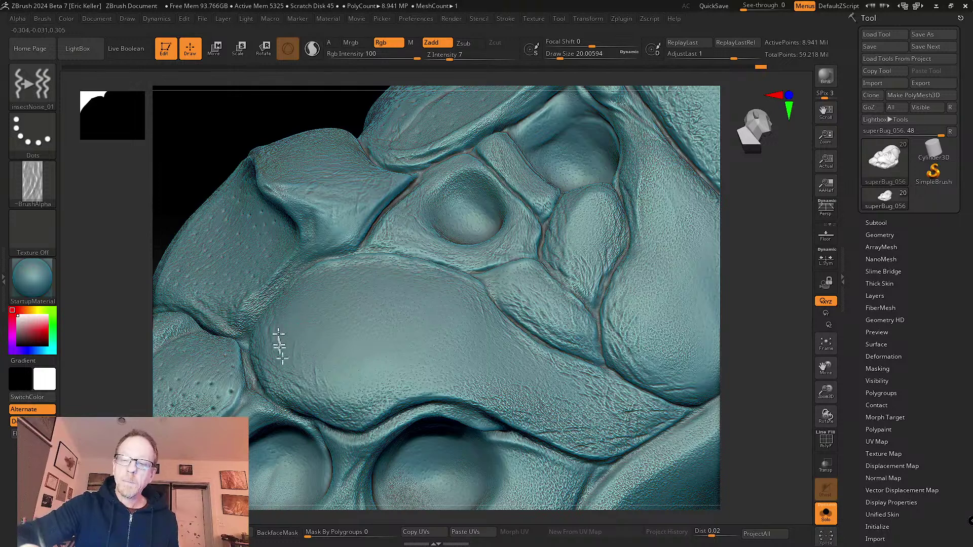
# - Texture the rounded end of the large smooth lobe and its upper edge beneath the pointed ridge
pyautogui.moveTo(279, 345); pyautogui.dragTo(304, 364, button='right')
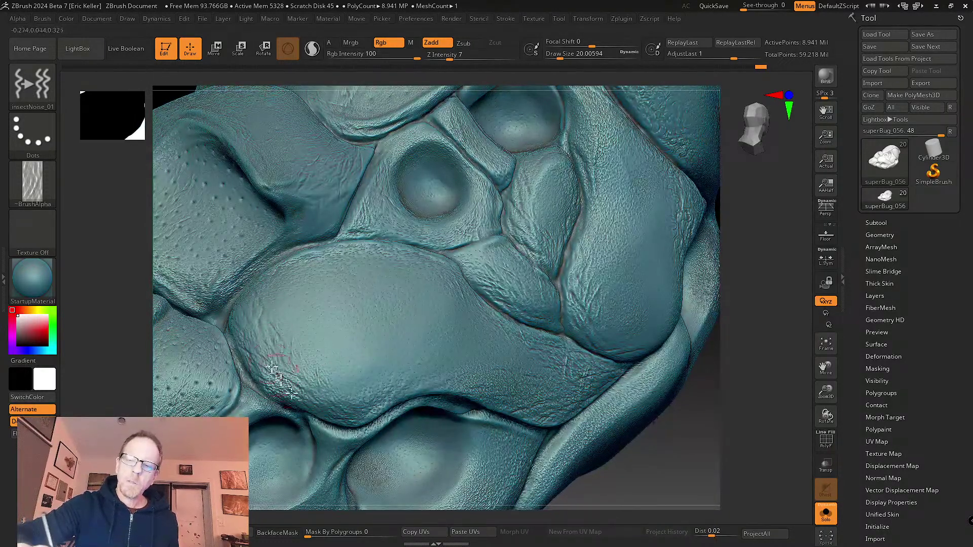
pyautogui.moveTo(294, 358); pyautogui.dragTo(321, 380, button='right')
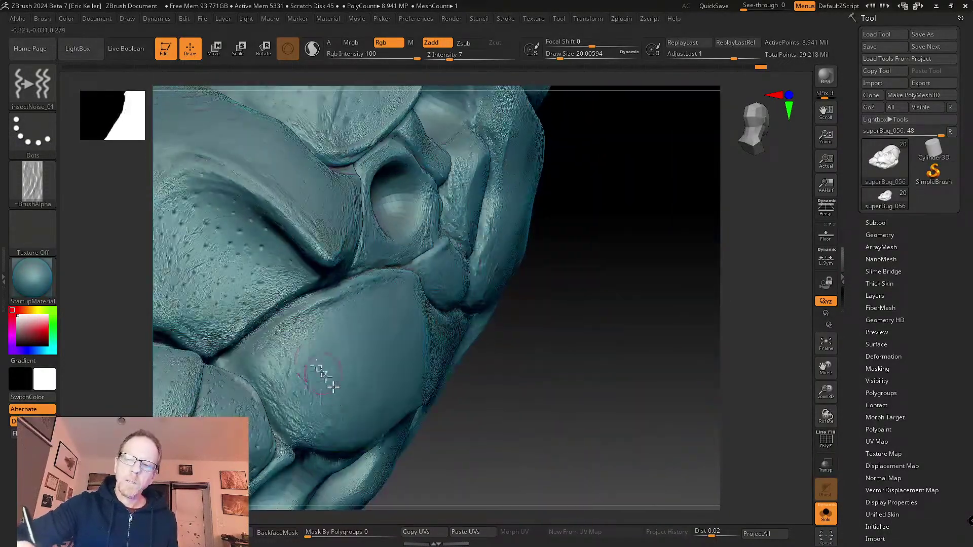
pyautogui.moveTo(257, 350)
pyautogui.mouseDown(button='right')
pyautogui.moveTo(340, 330)
pyautogui.moveTo(321, 348)
pyautogui.moveTo(297, 306)
pyautogui.mouseUp(button='right')
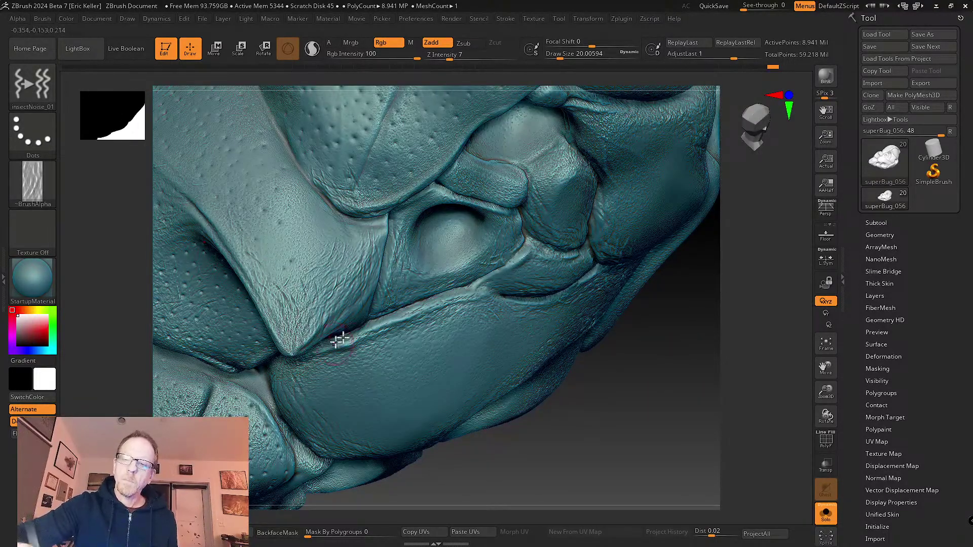
pyautogui.moveTo(338, 340)
pyautogui.mouseDown(button='right')
pyautogui.moveTo(528, 311)
pyautogui.moveTo(520, 298)
pyautogui.moveTo(520, 314)
pyautogui.mouseUp(button='right')
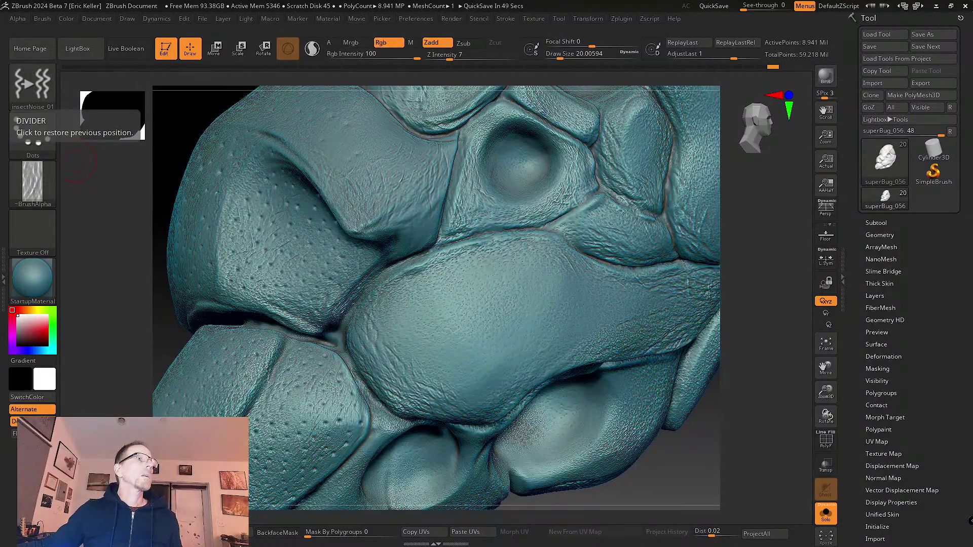
# - Switch to the browser, look through the videos on the VogMan YouTube channel's home page, and return to ZBrush
pyautogui.moveTo(0, 124); pyautogui.dragTo(444, 50)
pyautogui.scroll(-5, 485, 278)
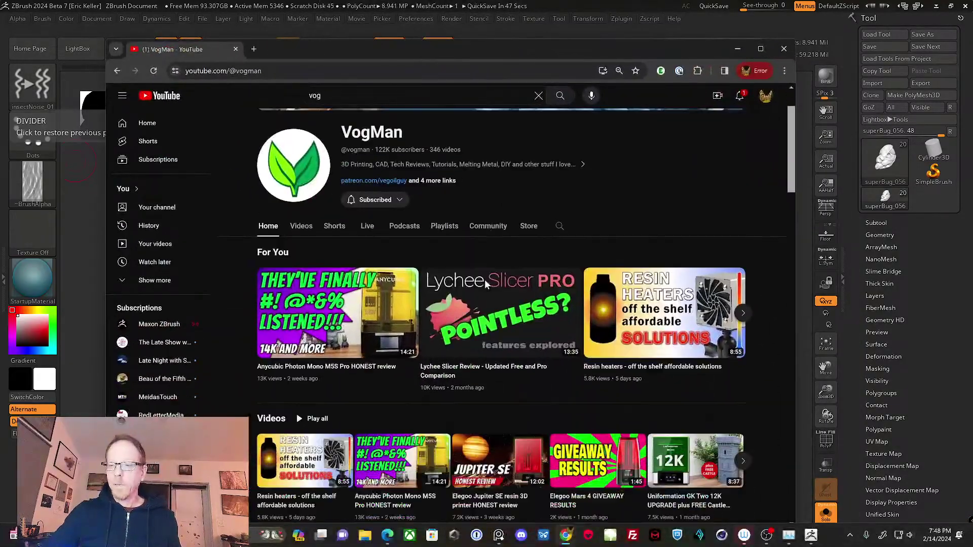
pyautogui.scroll(1, 485, 288)
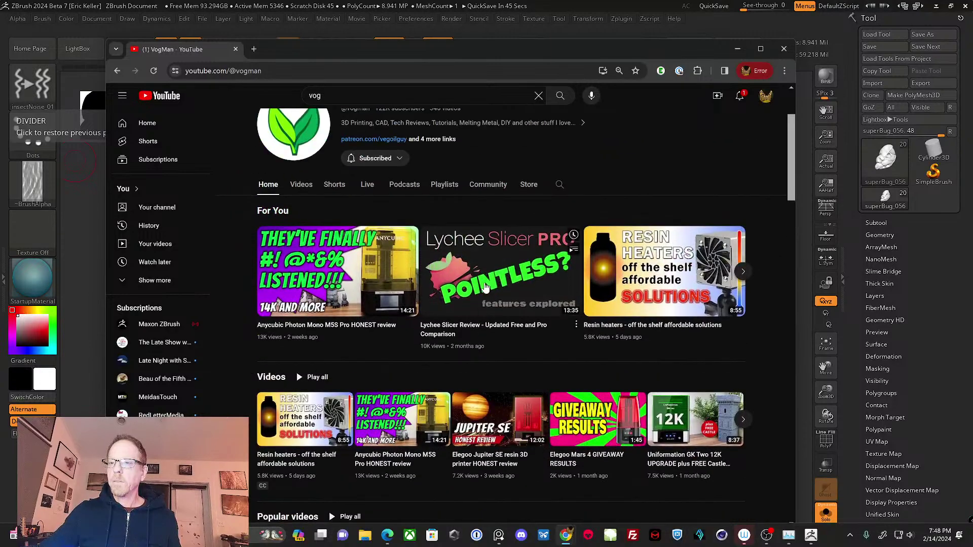
pyautogui.scroll(-2, 485, 282)
pyautogui.scroll(-1, 485, 287)
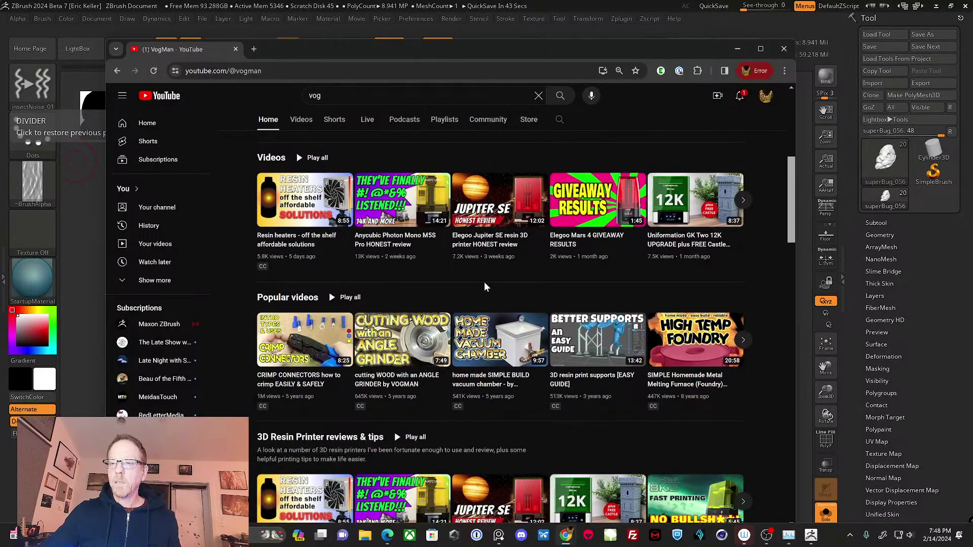
pyautogui.scroll(6, 485, 286)
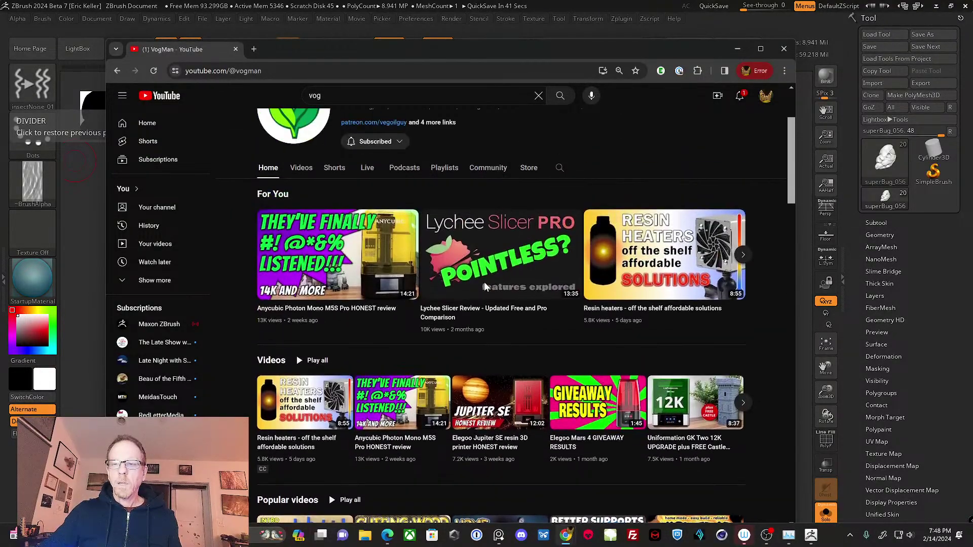
pyautogui.scroll(1, 484, 287)
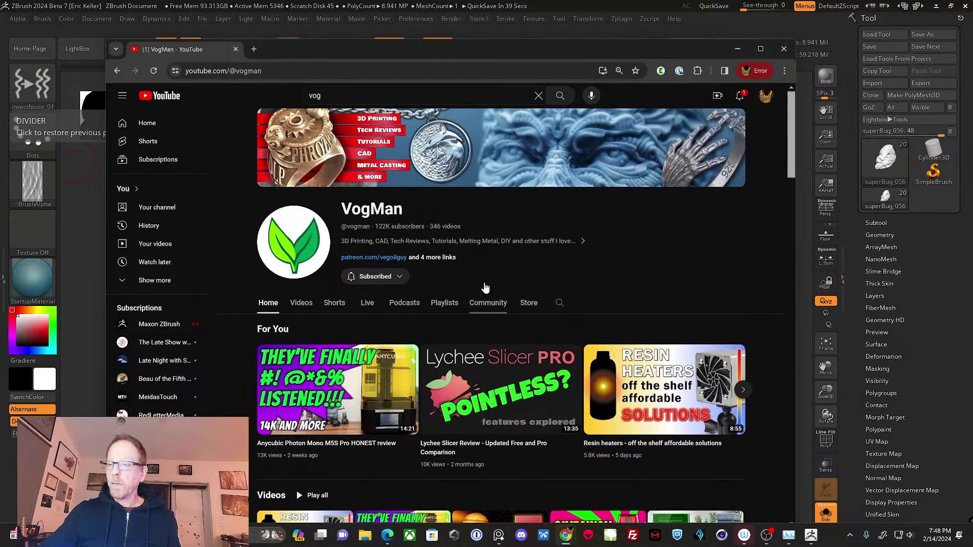
pyautogui.scroll(1, 485, 287)
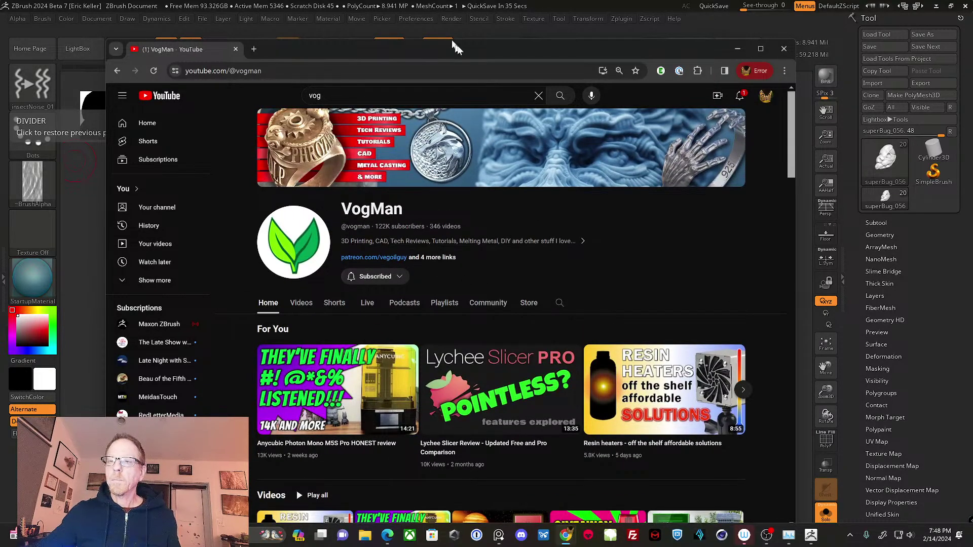
pyautogui.moveTo(488, 54)
pyautogui.mouseDown()
pyautogui.moveTo(407, 83)
pyautogui.moveTo(0, 167)
pyautogui.mouseUp()
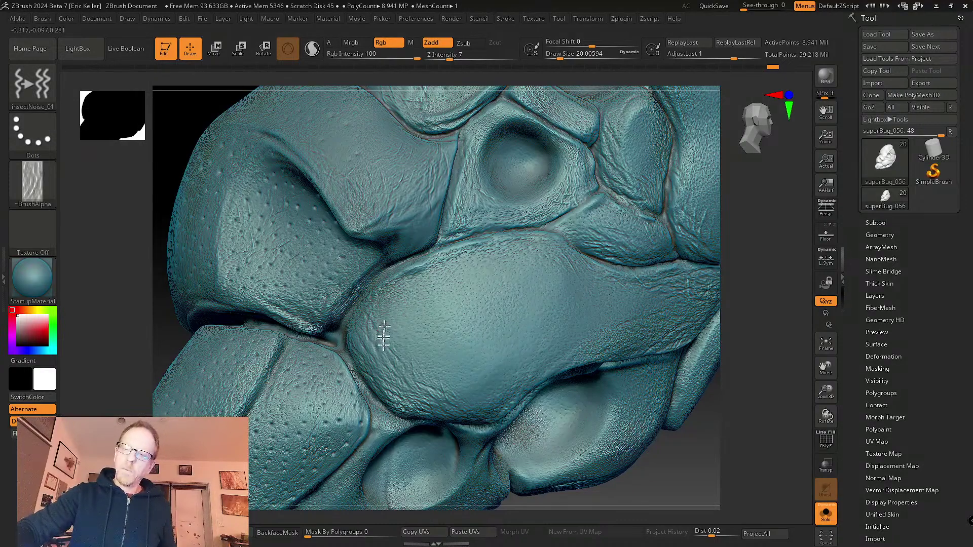
# - Stroke noise texture into the small round socket and over the surface between it and the pitted plate
pyautogui.moveTo(416, 399)
pyautogui.mouseDown(button='right')
pyautogui.moveTo(480, 320)
pyautogui.moveTo(470, 315)
pyautogui.moveTo(434, 369)
pyautogui.moveTo(452, 282)
pyautogui.mouseUp(button='right')
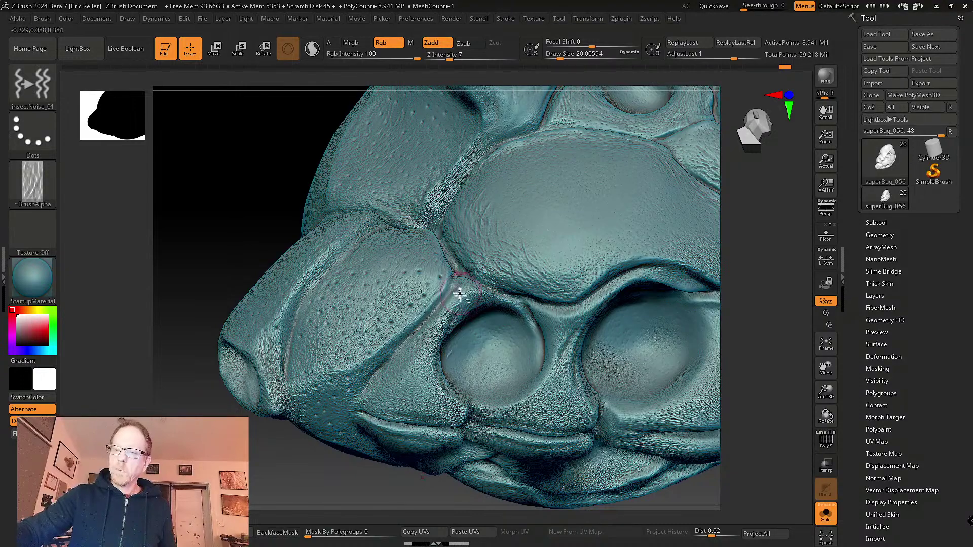
pyautogui.moveTo(421, 347); pyautogui.dragTo(401, 358, button='right')
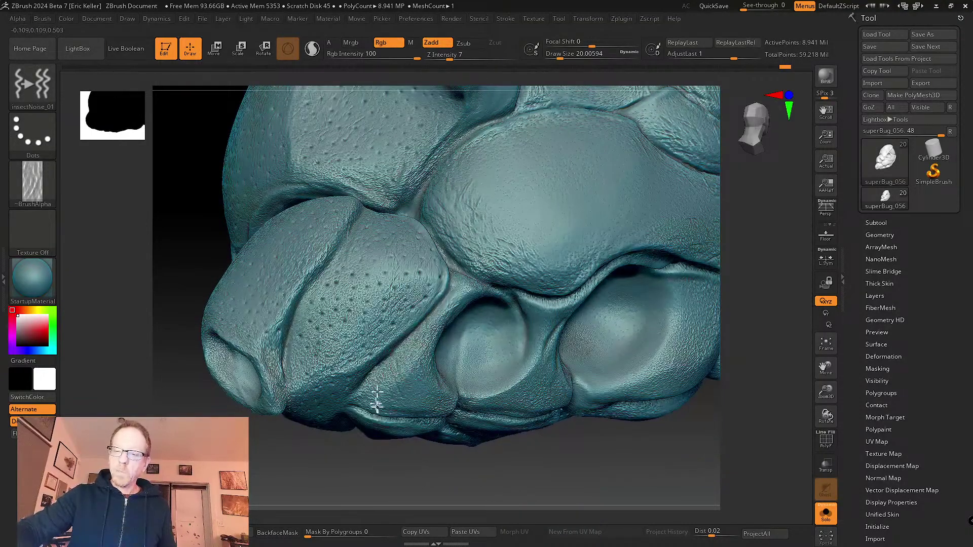
pyautogui.moveTo(376, 400)
pyautogui.mouseDown(button='right')
pyautogui.moveTo(398, 380)
pyautogui.moveTo(452, 386)
pyautogui.moveTo(449, 379)
pyautogui.mouseUp(button='right')
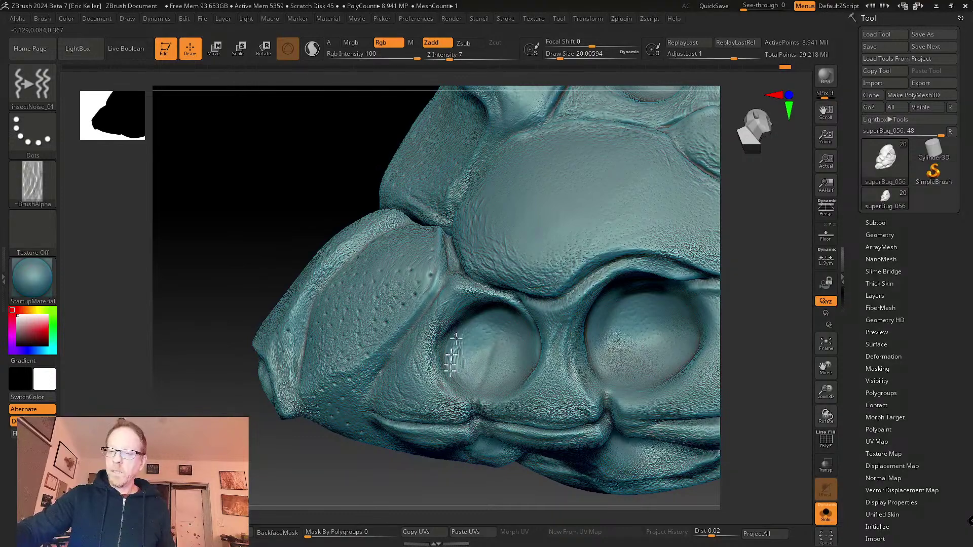
pyautogui.moveTo(456, 339)
pyautogui.mouseDown(button='right')
pyautogui.moveTo(443, 330)
pyautogui.moveTo(461, 373)
pyautogui.moveTo(437, 363)
pyautogui.moveTo(429, 321)
pyautogui.moveTo(446, 348)
pyautogui.moveTo(396, 321)
pyautogui.moveTo(449, 326)
pyautogui.moveTo(563, 274)
pyautogui.moveTo(506, 315)
pyautogui.moveTo(523, 317)
pyautogui.moveTo(467, 319)
pyautogui.moveTo(450, 263)
pyautogui.moveTo(551, 340)
pyautogui.moveTo(634, 311)
pyautogui.moveTo(601, 298)
pyautogui.moveTo(613, 272)
pyautogui.moveTo(545, 261)
pyautogui.moveTo(522, 198)
pyautogui.mouseUp(button='right')
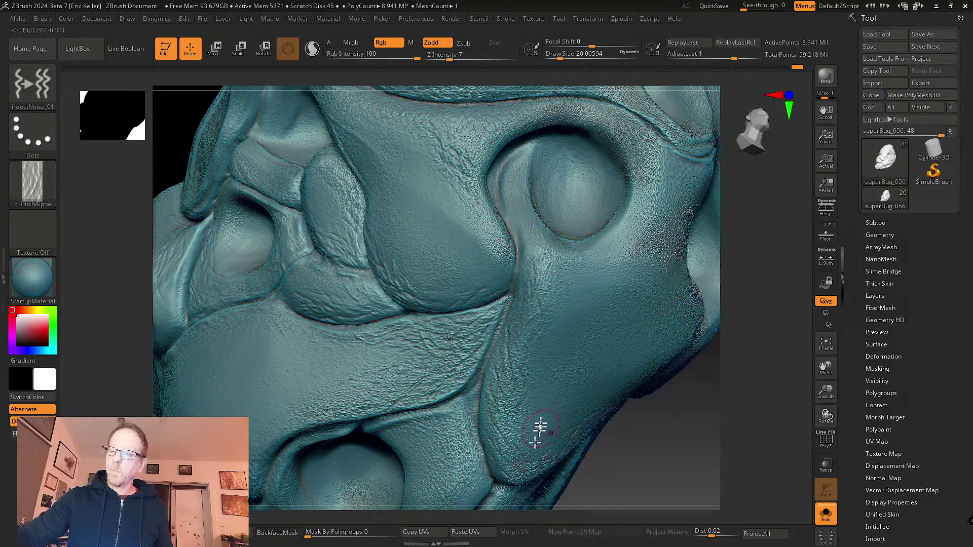
# - Add noise wrinkles along the inner edge and rounded lower end of the broad plate beside the large smooth lobe's tapered tip
pyautogui.moveTo(541, 427)
pyautogui.mouseDown(button='right')
pyautogui.moveTo(508, 330)
pyautogui.moveTo(501, 385)
pyautogui.mouseUp(button='right')
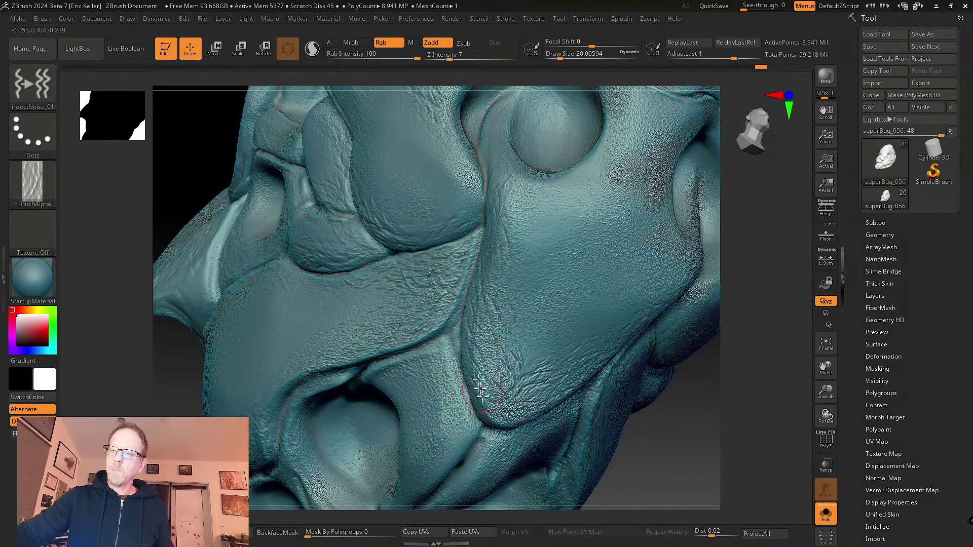
pyautogui.moveTo(530, 401)
pyautogui.mouseDown(button='right')
pyautogui.moveTo(532, 293)
pyautogui.moveTo(518, 213)
pyautogui.mouseUp(button='right')
pyautogui.moveTo(470, 319)
pyautogui.mouseDown(button='right')
pyautogui.moveTo(488, 276)
pyautogui.moveTo(464, 269)
pyautogui.mouseUp(button='right')
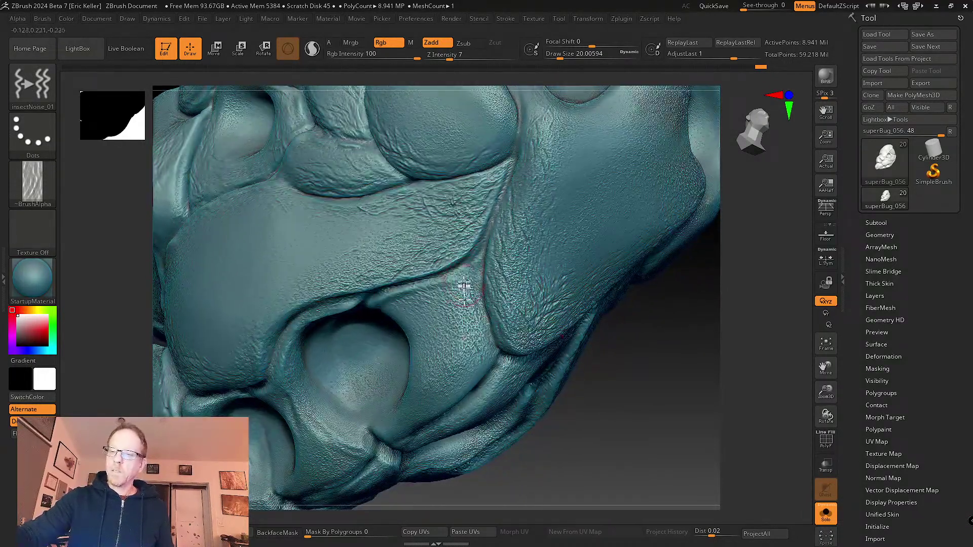
# - Texture the flat area between the large socket and the rounded end of the broad plate, down to the ridge below
pyautogui.moveTo(460, 378)
pyautogui.mouseDown(button='right')
pyautogui.moveTo(543, 304)
pyautogui.moveTo(474, 381)
pyautogui.moveTo(461, 347)
pyautogui.moveTo(482, 359)
pyautogui.moveTo(485, 280)
pyautogui.mouseUp(button='right')
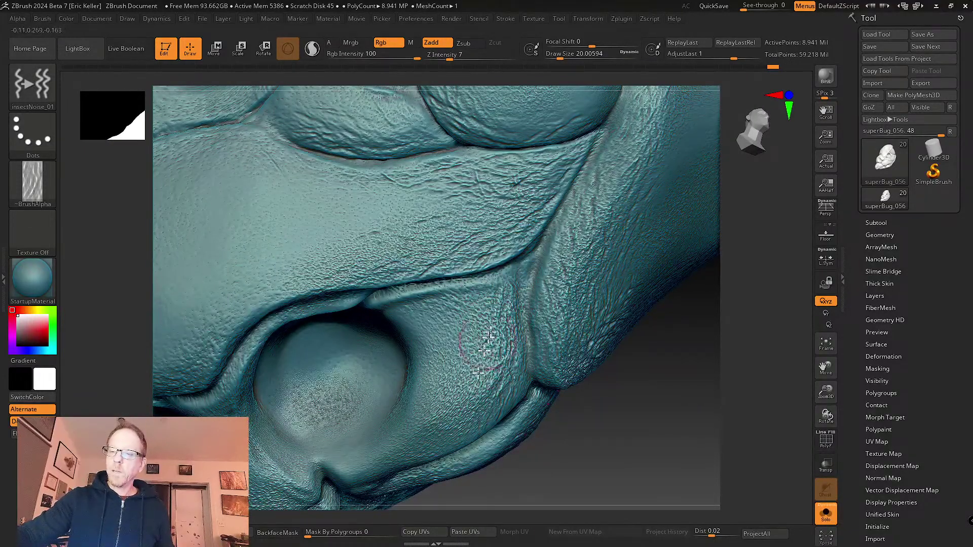
pyautogui.moveTo(517, 391)
pyautogui.mouseDown(button='right')
pyautogui.moveTo(575, 320)
pyautogui.moveTo(575, 335)
pyautogui.mouseUp(button='right')
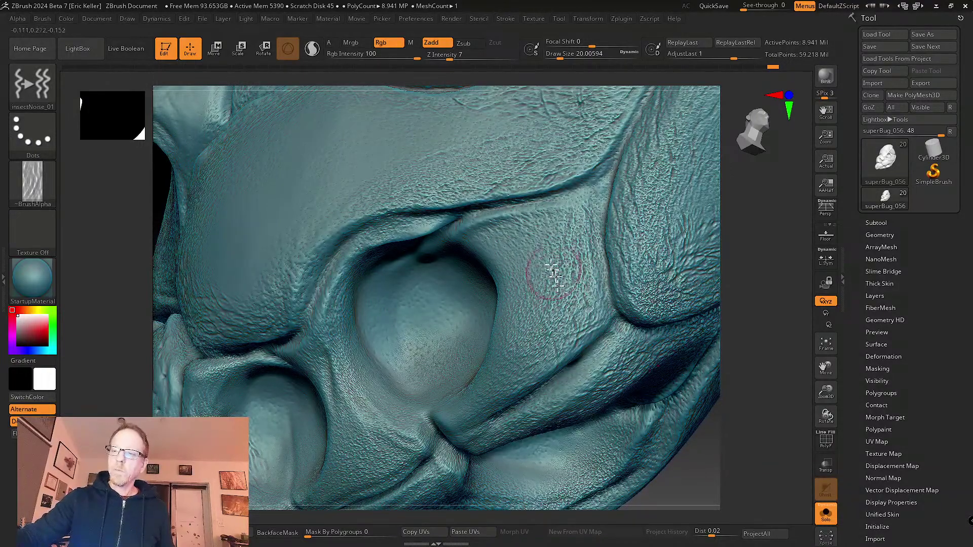
pyautogui.moveTo(527, 267)
pyautogui.mouseDown(button='right')
pyautogui.moveTo(521, 326)
pyautogui.moveTo(502, 302)
pyautogui.mouseUp(button='right')
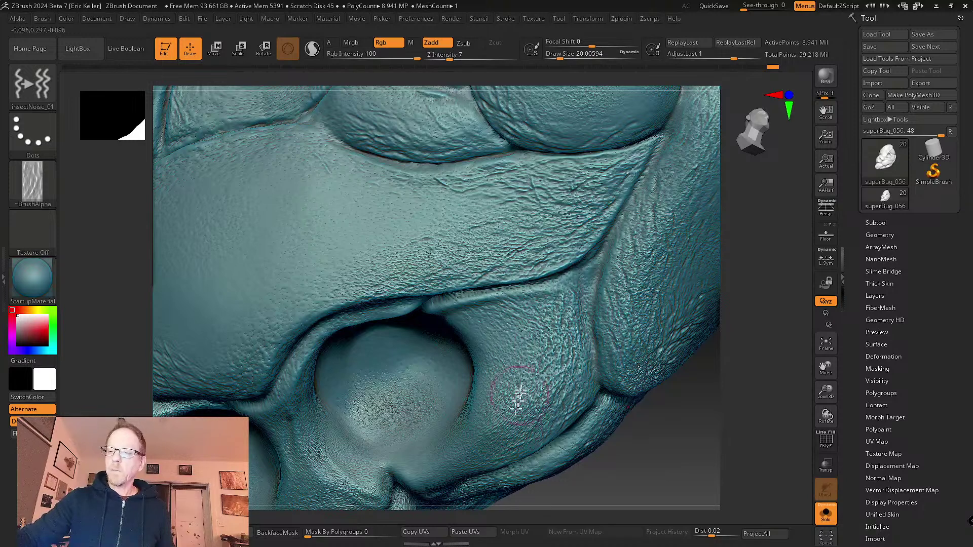
pyautogui.moveTo(520, 398)
pyautogui.mouseDown(button='right')
pyautogui.moveTo(537, 297)
pyautogui.moveTo(481, 345)
pyautogui.moveTo(477, 423)
pyautogui.mouseUp(button='right')
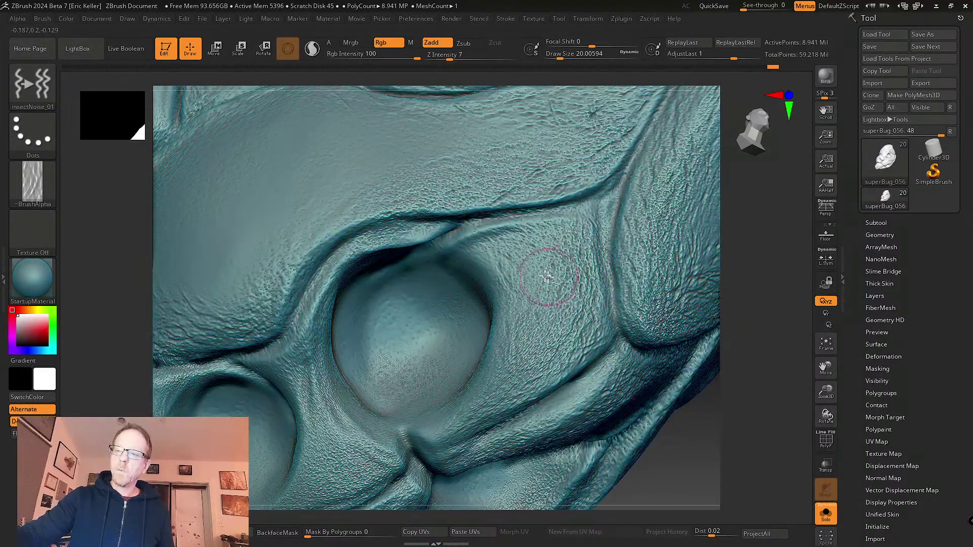
# - Stroke noise texture over the wedge between the large and small sockets and along the ridges beneath it
pyautogui.moveTo(558, 239); pyautogui.dragTo(436, 218, button='right')
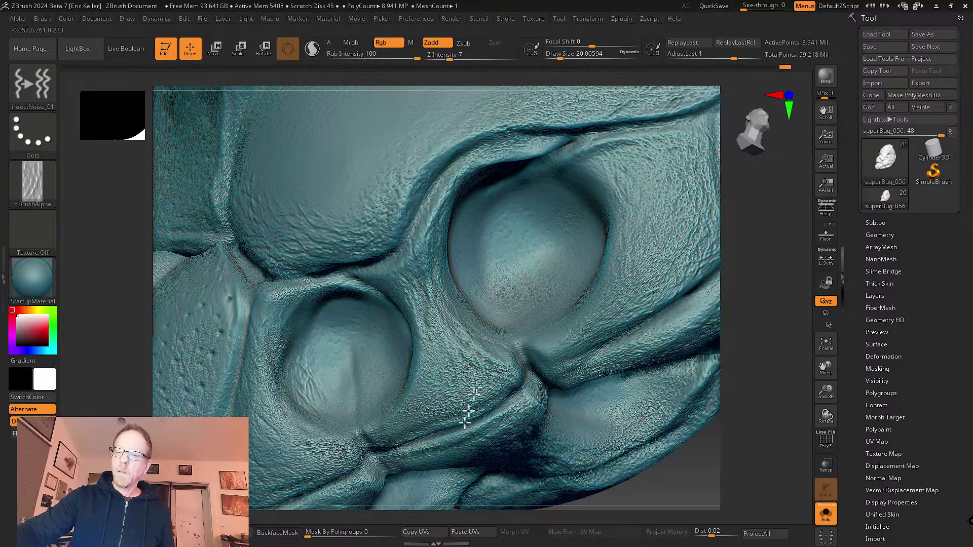
pyautogui.moveTo(465, 420)
pyautogui.mouseDown(button='right')
pyautogui.moveTo(463, 336)
pyautogui.moveTo(436, 345)
pyautogui.mouseUp(button='right')
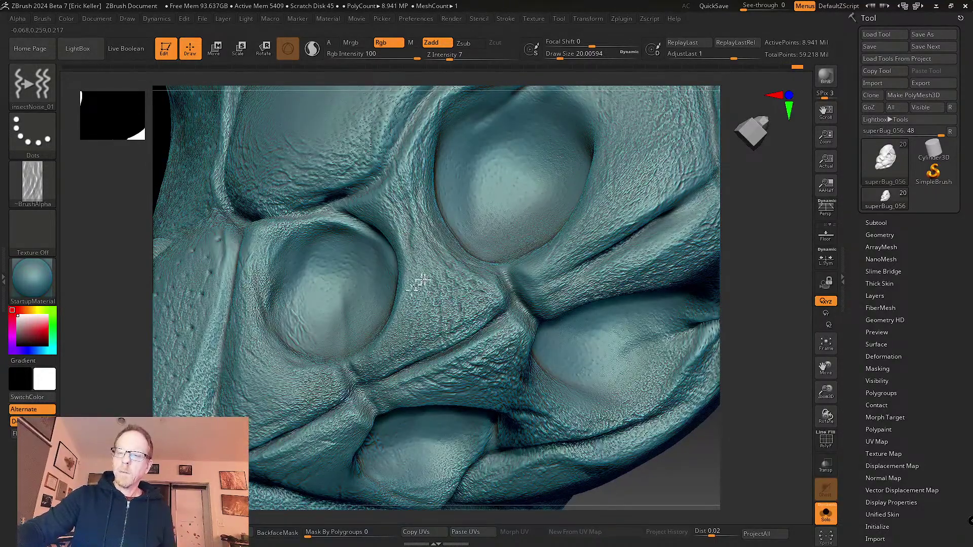
pyautogui.moveTo(419, 282)
pyautogui.mouseDown(button='right')
pyautogui.moveTo(434, 382)
pyautogui.moveTo(426, 326)
pyautogui.mouseUp(button='right')
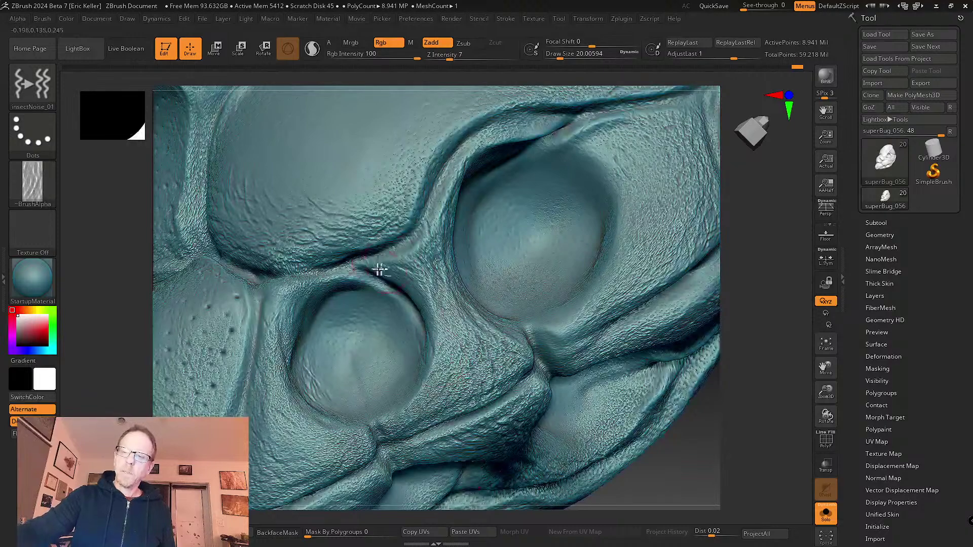
pyautogui.moveTo(409, 363); pyautogui.dragTo(435, 282, button='right')
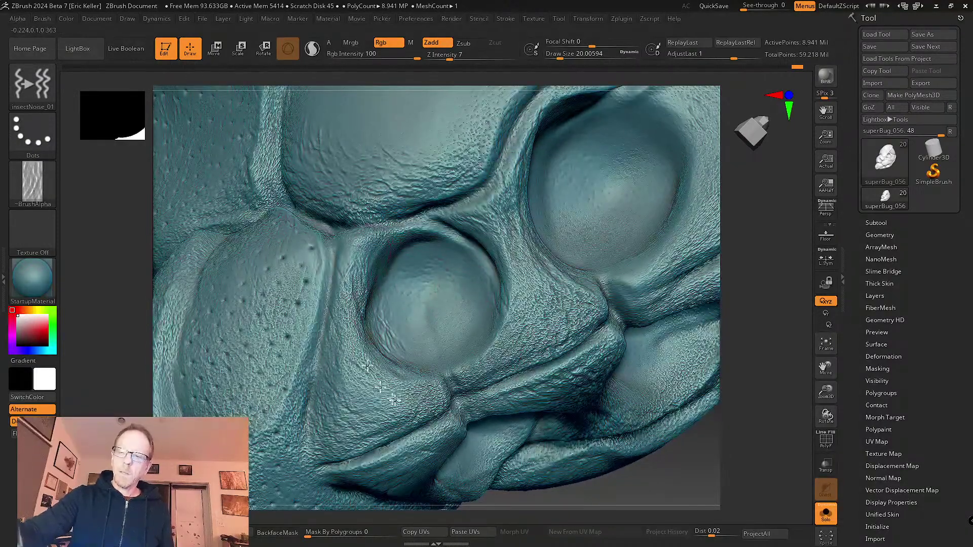
# - Texture the triangular area below the small socket, along the seam with the pitted plate
pyautogui.hotkey('shift', 'd')
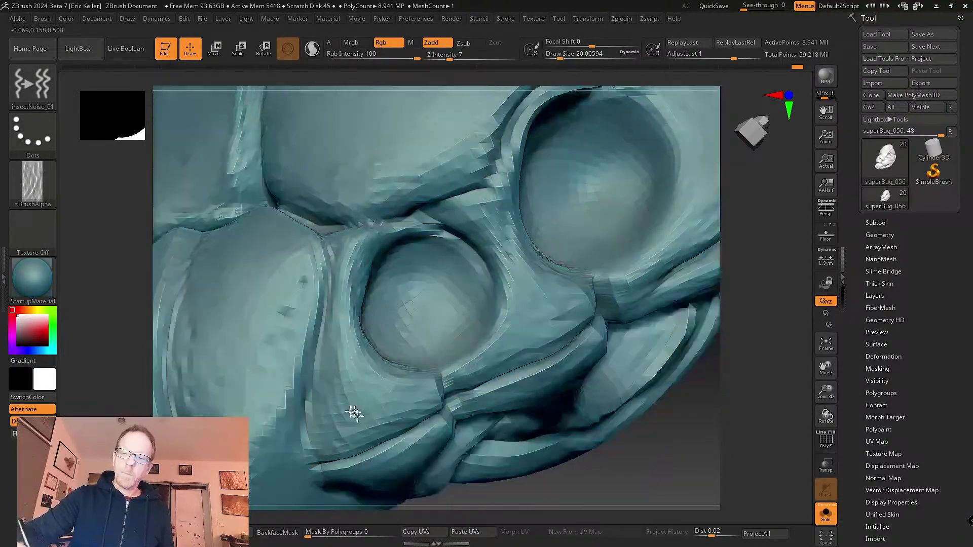
pyautogui.moveTo(354, 413)
pyautogui.mouseDown(button='right')
pyautogui.moveTo(330, 402)
pyautogui.moveTo(376, 341)
pyautogui.moveTo(391, 365)
pyautogui.mouseUp(button='right')
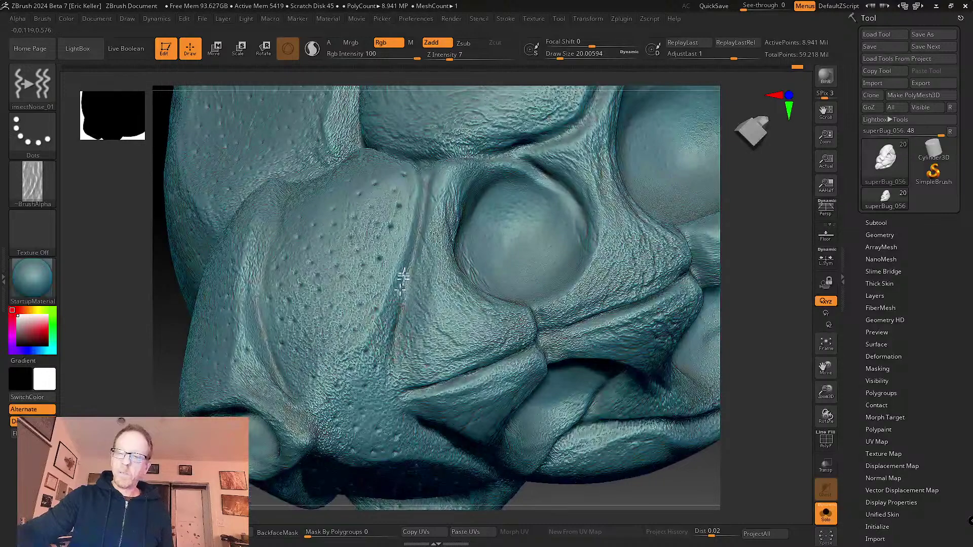
pyautogui.moveTo(424, 206)
pyautogui.mouseDown(button='right')
pyautogui.moveTo(402, 332)
pyautogui.moveTo(393, 327)
pyautogui.moveTo(404, 298)
pyautogui.moveTo(389, 318)
pyautogui.mouseUp(button='right')
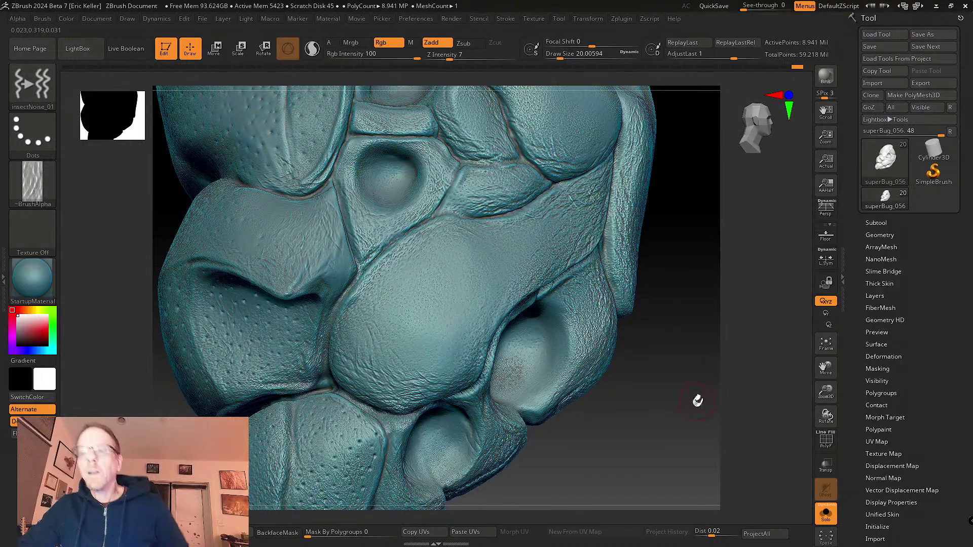
# - Switch to the DamStandard brush and set its draw size to about 12 for pitting the smooth upper plate
pyautogui.click(32, 84)
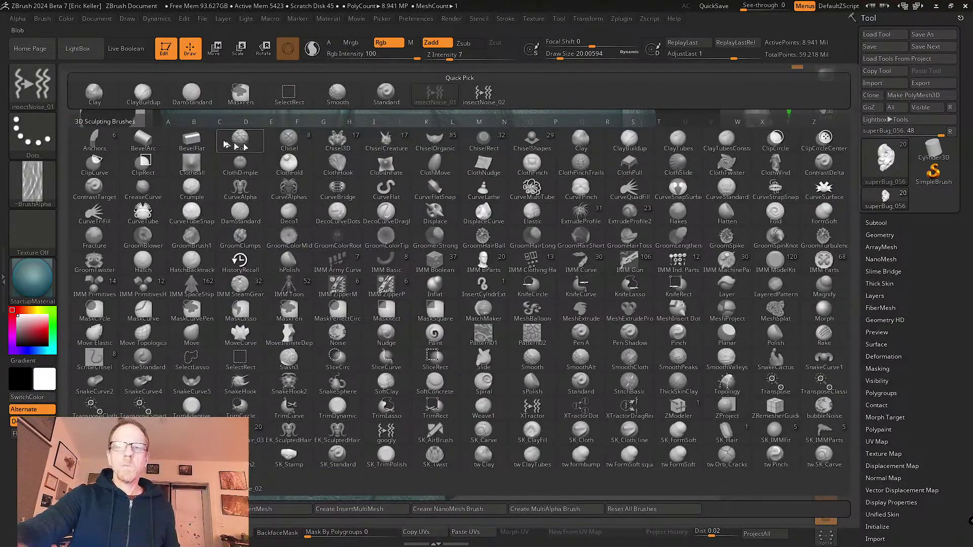
pyautogui.click(191, 92)
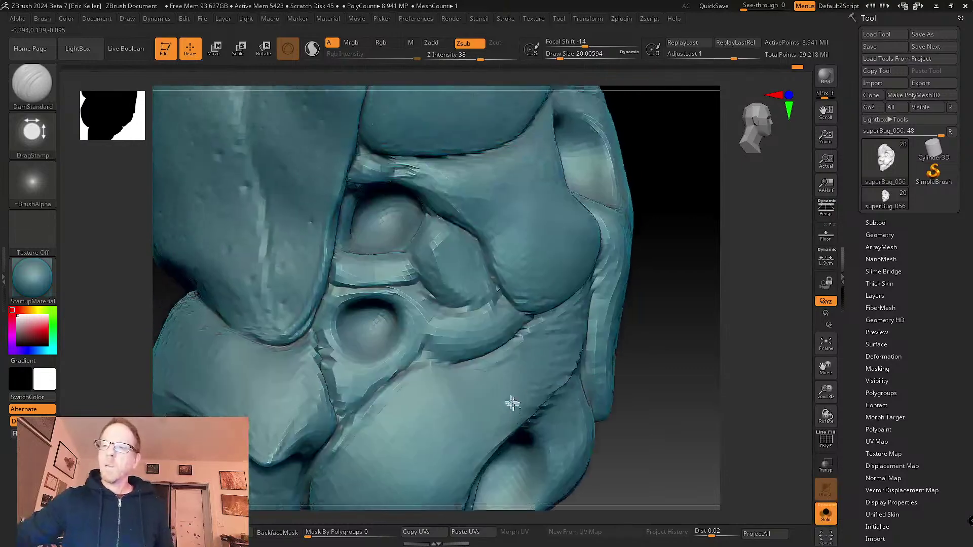
pyautogui.moveTo(512, 403)
pyautogui.mouseDown(button='right')
pyautogui.moveTo(491, 289)
pyautogui.moveTo(474, 339)
pyautogui.moveTo(378, 208)
pyautogui.mouseUp(button='right')
pyautogui.press('s')
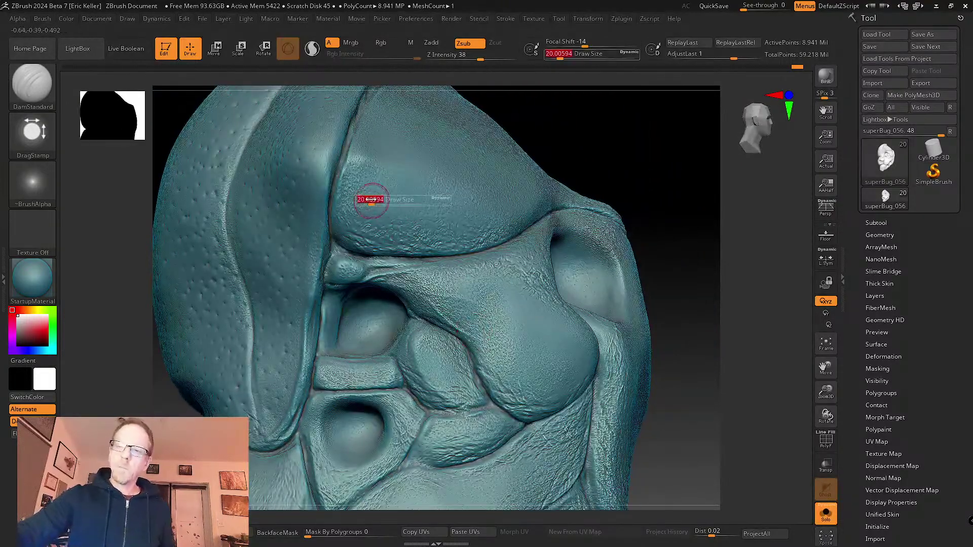
pyautogui.moveTo(372, 200); pyautogui.dragTo(369, 200)
pyautogui.moveTo(387, 215)
pyautogui.keyDown('alt'); pyautogui.mouseDown(button='right')
pyautogui.moveTo(408, 278)
pyautogui.moveTo(364, 286)
pyautogui.mouseUp(button='right'); pyautogui.keyUp('alt')
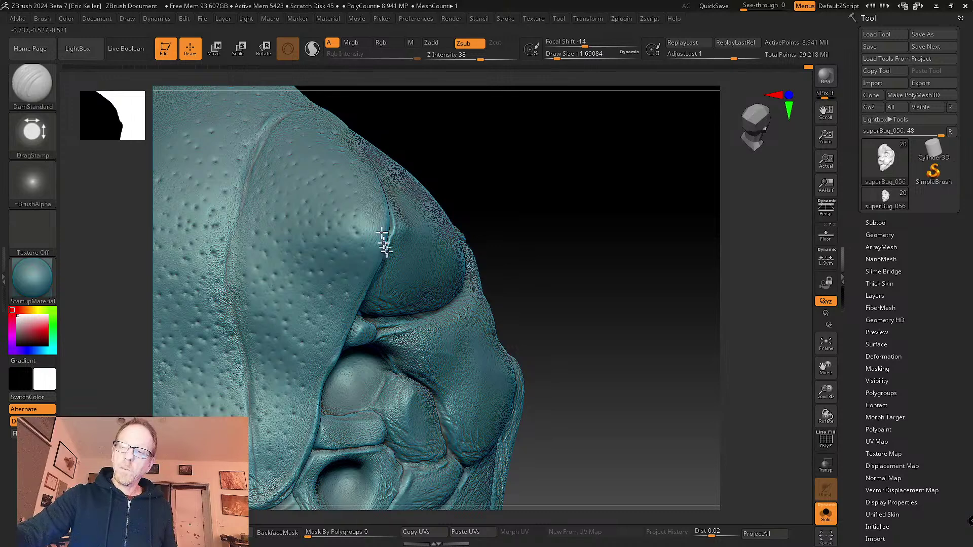
pyautogui.moveTo(384, 245)
pyautogui.mouseDown(button='right')
pyautogui.moveTo(385, 269)
pyautogui.moveTo(381, 246)
pyautogui.mouseUp(button='right')
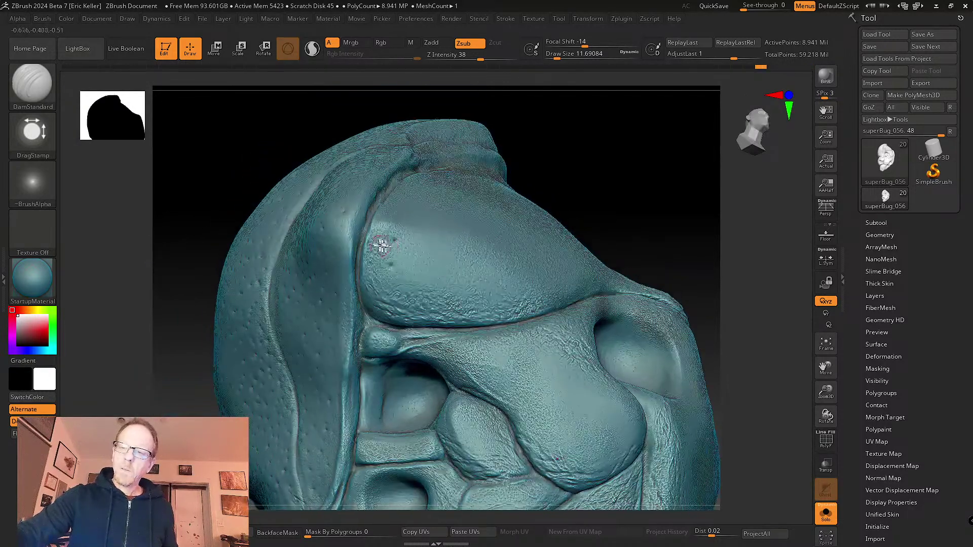
# - Stamp scattered DamStandard pits on the end of the smooth upper plate beside the long pitted plate
pyautogui.click(380, 244)
pyautogui.click(372, 265)
pyautogui.click(401, 253)
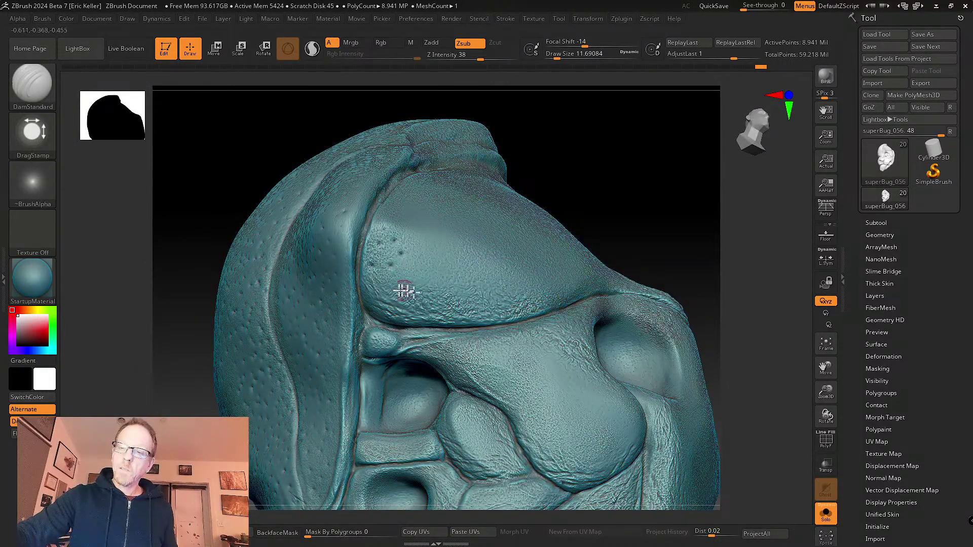
pyautogui.moveTo(405, 302); pyautogui.dragTo(409, 310, button='right')
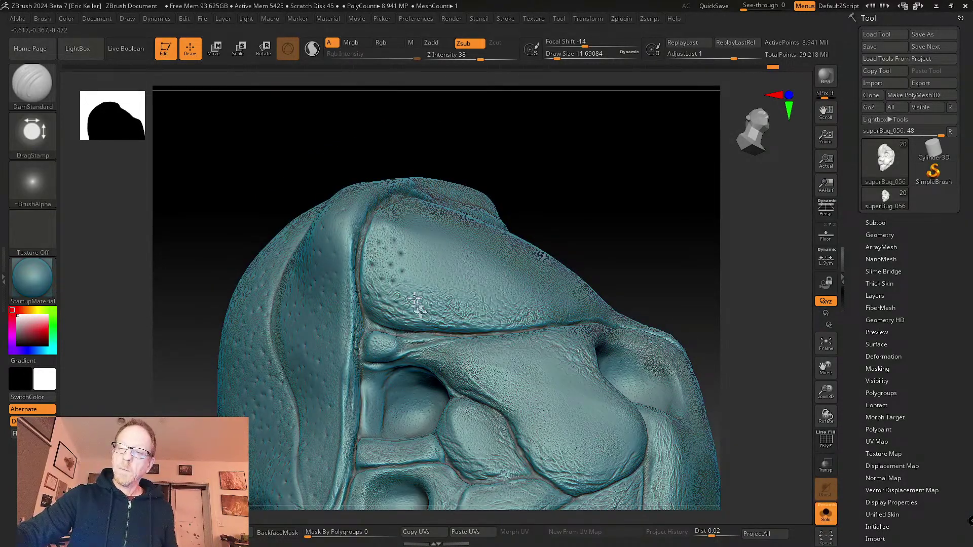
pyautogui.click(425, 242)
pyautogui.click(432, 249)
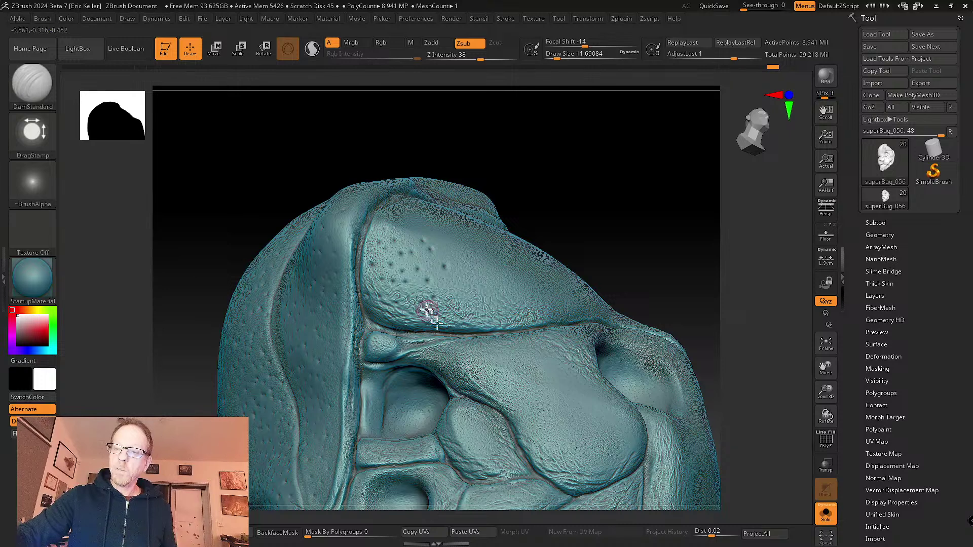
# - Extend the stamped pits across the middle of the upper plate toward its lower seam near the large socket
pyautogui.click(449, 284)
pyautogui.click(466, 257)
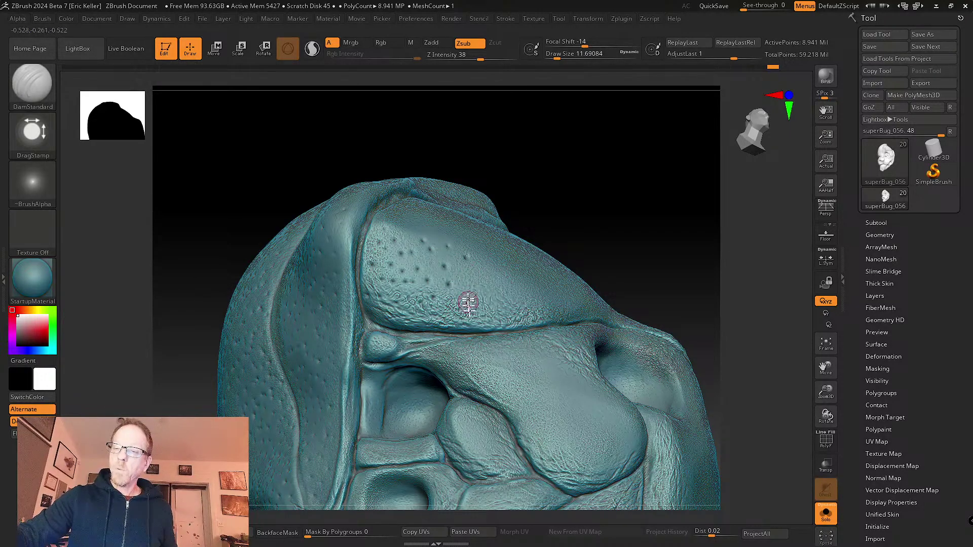
pyautogui.click(474, 286)
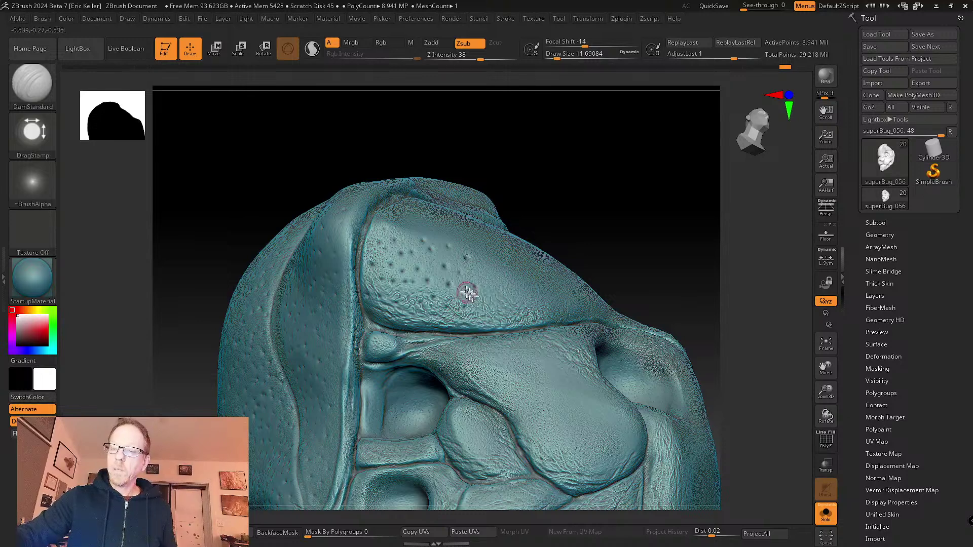
pyautogui.click(482, 272)
pyautogui.moveTo(501, 304); pyautogui.dragTo(496, 326, button='right')
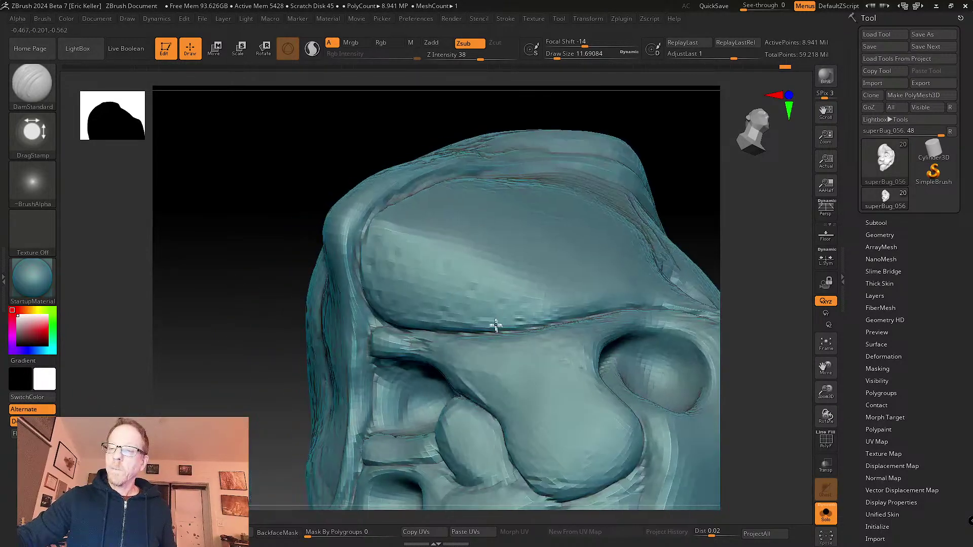
pyautogui.click(511, 293)
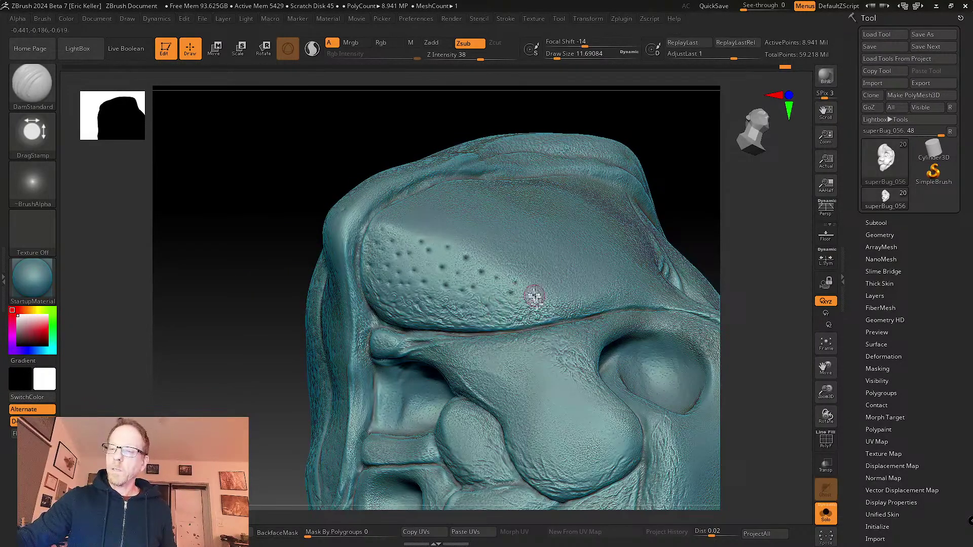
pyautogui.click(534, 289)
pyautogui.click(550, 299)
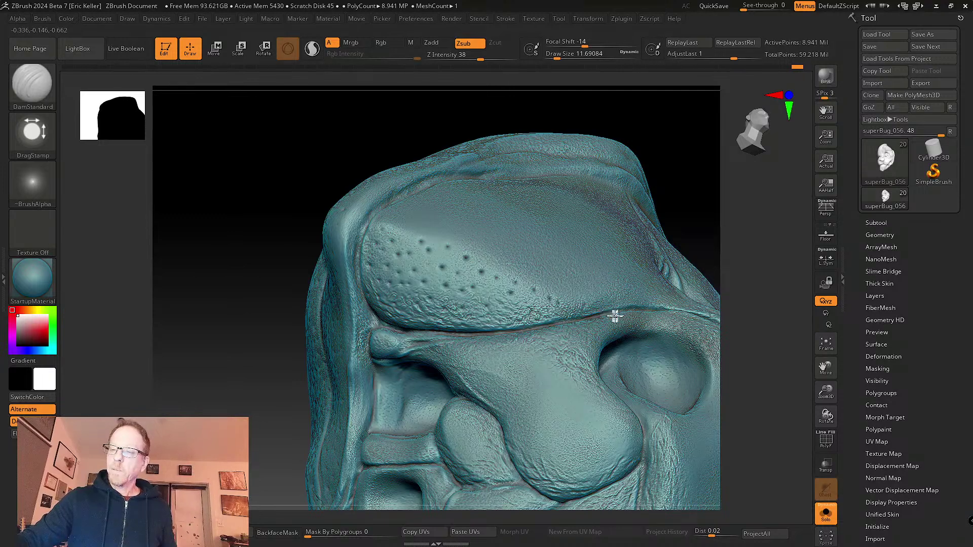
# - Stamp pits over the narrow part of the broad plate below the seam, continuing down along its edge beside the oval lobe
pyautogui.moveTo(502, 321)
pyautogui.mouseDown(button='right')
pyautogui.moveTo(515, 278)
pyautogui.moveTo(432, 304)
pyautogui.mouseUp(button='right')
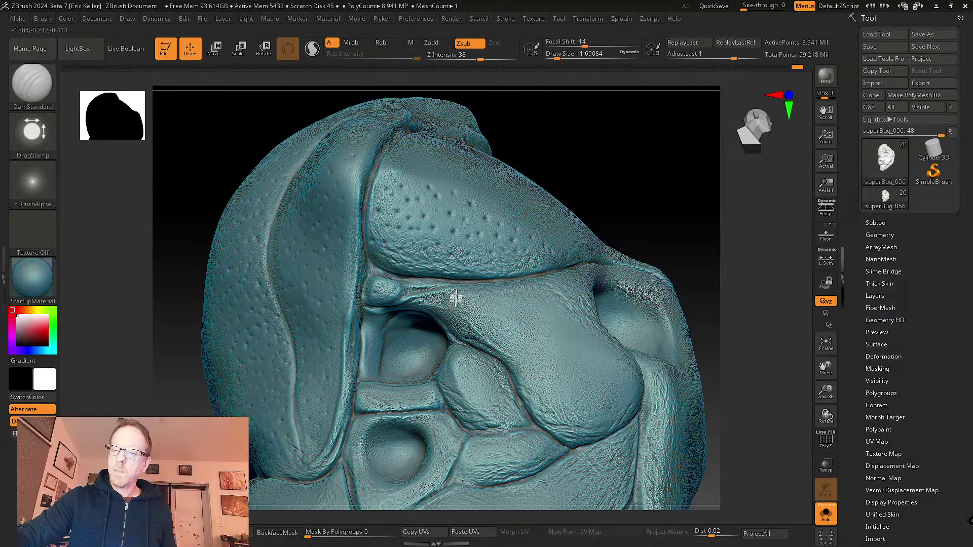
pyautogui.moveTo(478, 330)
pyautogui.mouseDown(button='right')
pyautogui.moveTo(489, 309)
pyautogui.moveTo(484, 329)
pyautogui.mouseUp(button='right')
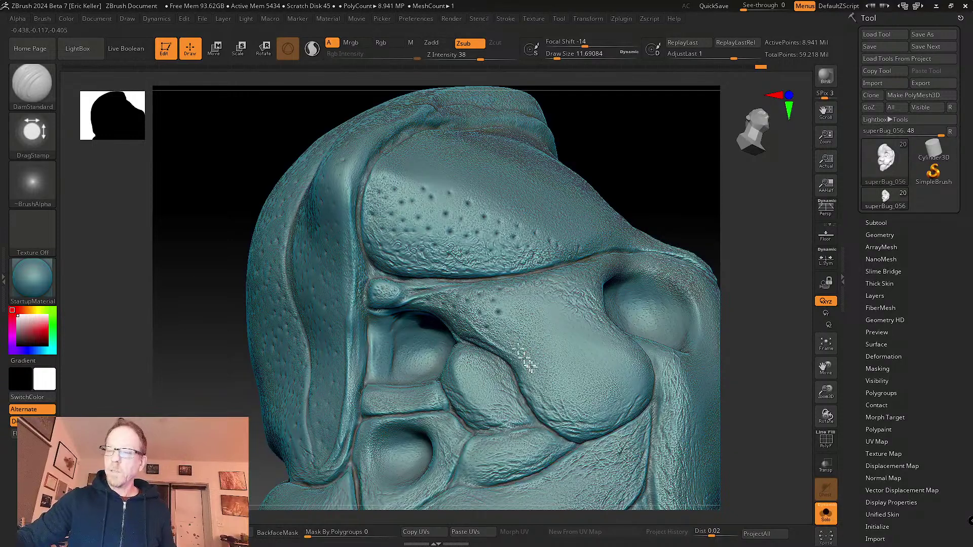
pyautogui.moveTo(527, 364); pyautogui.dragTo(531, 348, button='right')
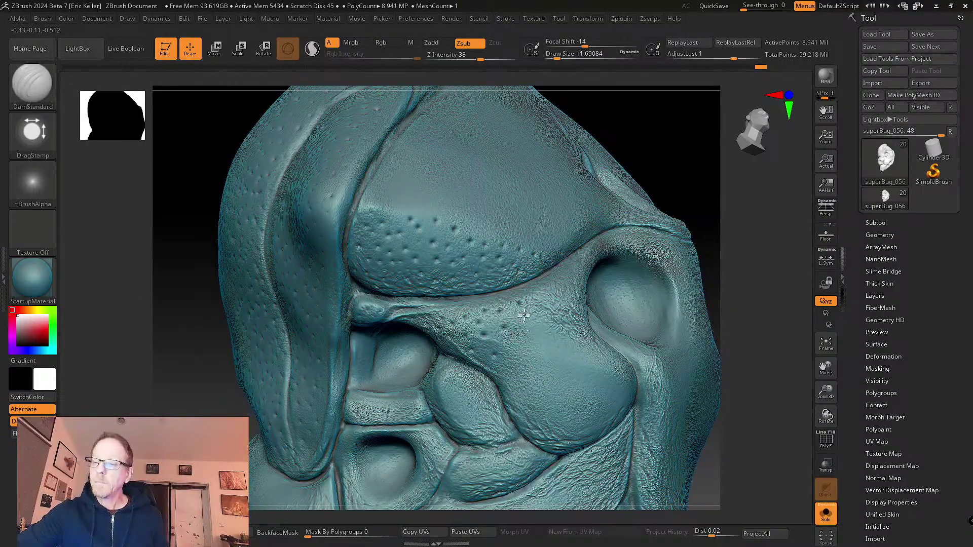
pyautogui.moveTo(576, 341)
pyautogui.mouseDown(button='right')
pyautogui.moveTo(548, 302)
pyautogui.moveTo(547, 315)
pyautogui.mouseUp(button='right')
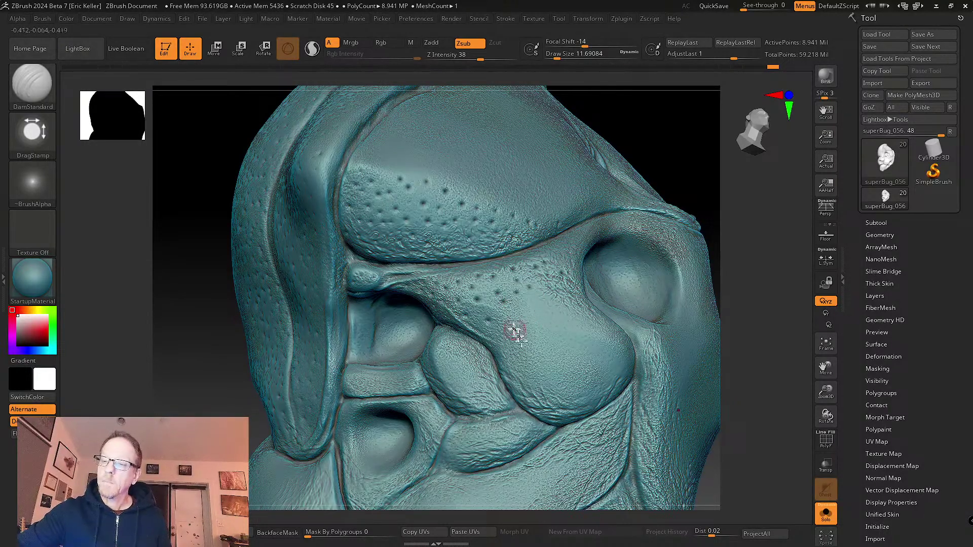
pyautogui.moveTo(493, 339); pyautogui.dragTo(499, 341, button='right')
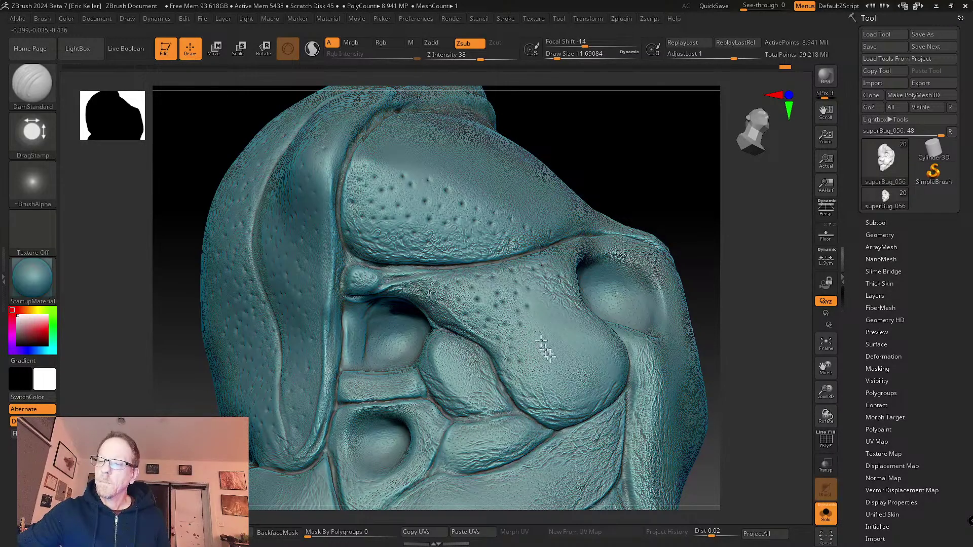
pyautogui.moveTo(539, 387); pyautogui.dragTo(521, 328, button='right')
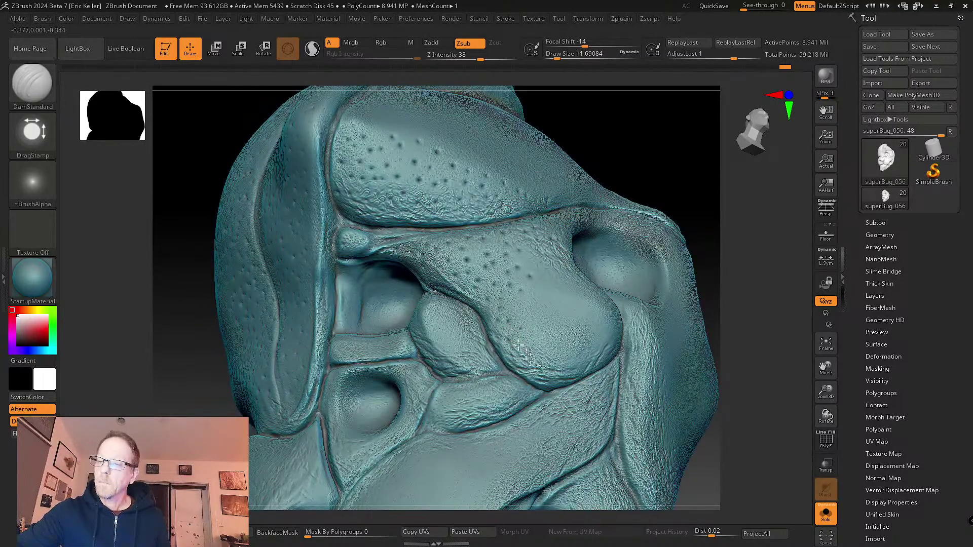
pyautogui.moveTo(551, 343); pyautogui.dragTo(527, 304, button='right')
# - Continue the pits on the broad plate up to the large socket's rim and across its rounded end
pyautogui.moveTo(560, 274)
pyautogui.mouseDown(button='right')
pyautogui.moveTo(564, 291)
pyautogui.moveTo(568, 276)
pyautogui.mouseUp(button='right')
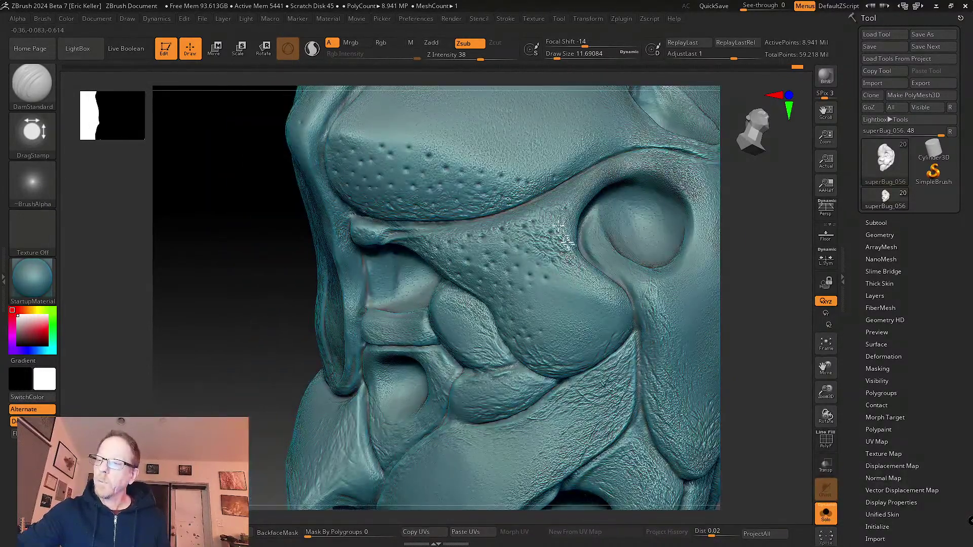
pyautogui.moveTo(565, 239); pyautogui.dragTo(582, 219, button='right')
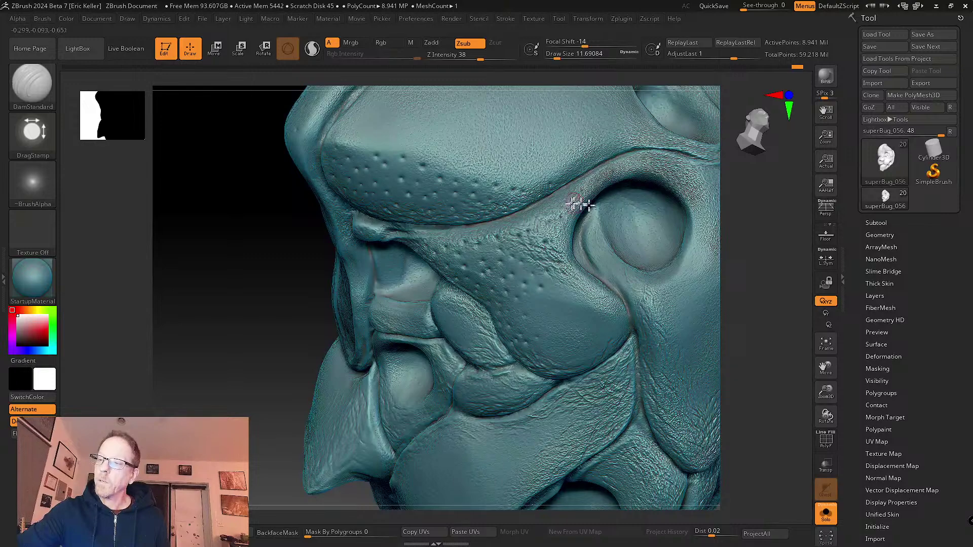
pyautogui.moveTo(548, 210); pyautogui.dragTo(567, 276, button='right')
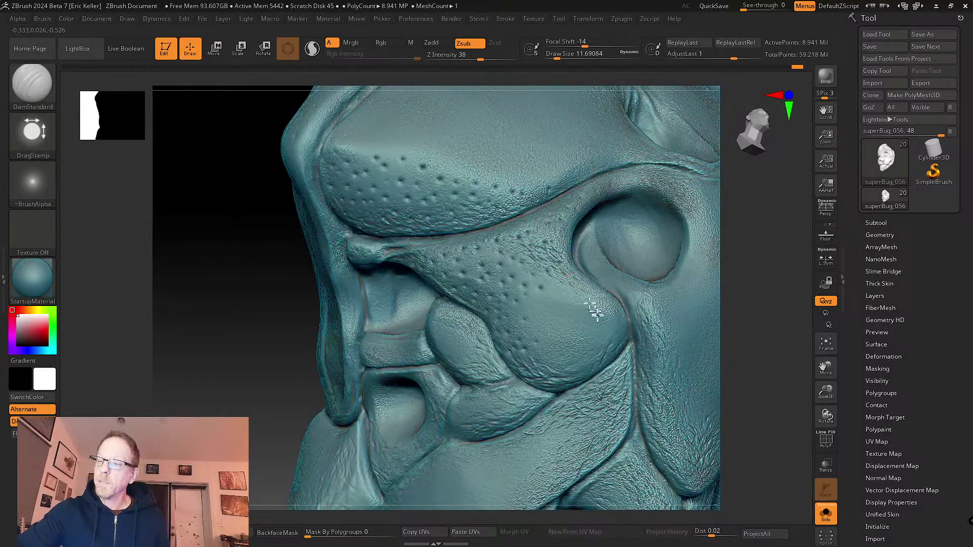
pyautogui.moveTo(571, 309)
pyautogui.mouseDown(button='right')
pyautogui.moveTo(556, 266)
pyautogui.moveTo(533, 275)
pyautogui.mouseUp(button='right')
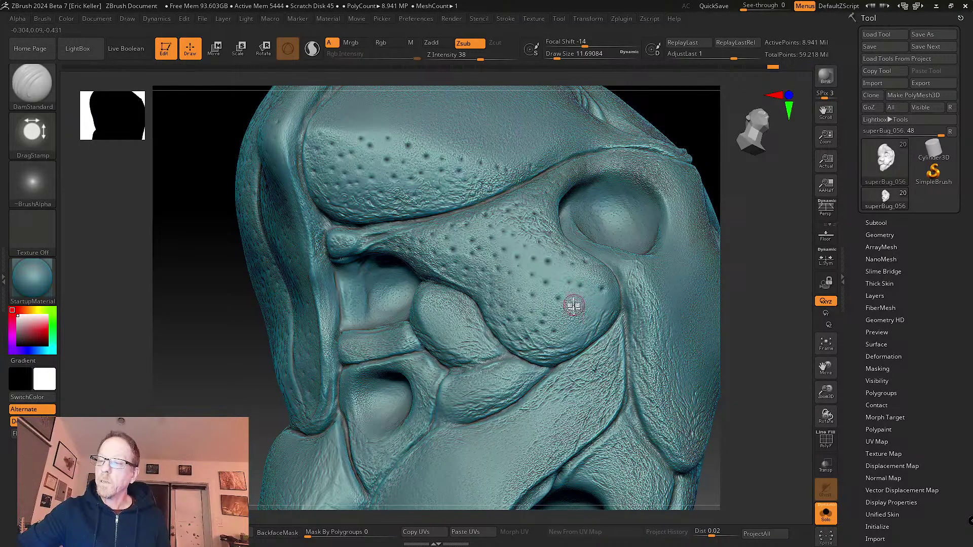
pyautogui.moveTo(573, 304); pyautogui.dragTo(579, 306, button='right')
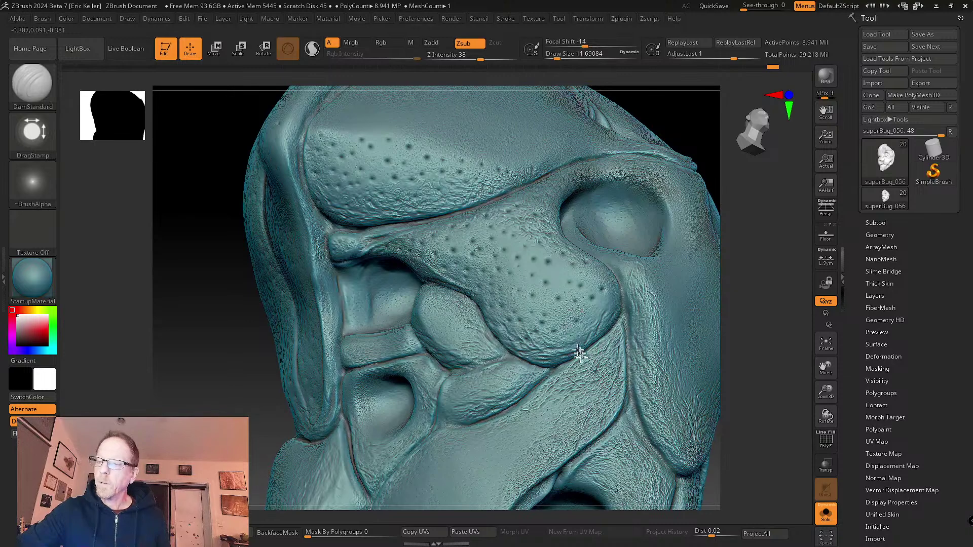
# - Stamp pits over the small oval lobe between the upper small socket and the broad plate
pyautogui.moveTo(605, 286)
pyautogui.mouseDown(button='right')
pyautogui.moveTo(583, 282)
pyautogui.moveTo(537, 341)
pyautogui.moveTo(555, 337)
pyautogui.moveTo(552, 317)
pyautogui.mouseUp(button='right')
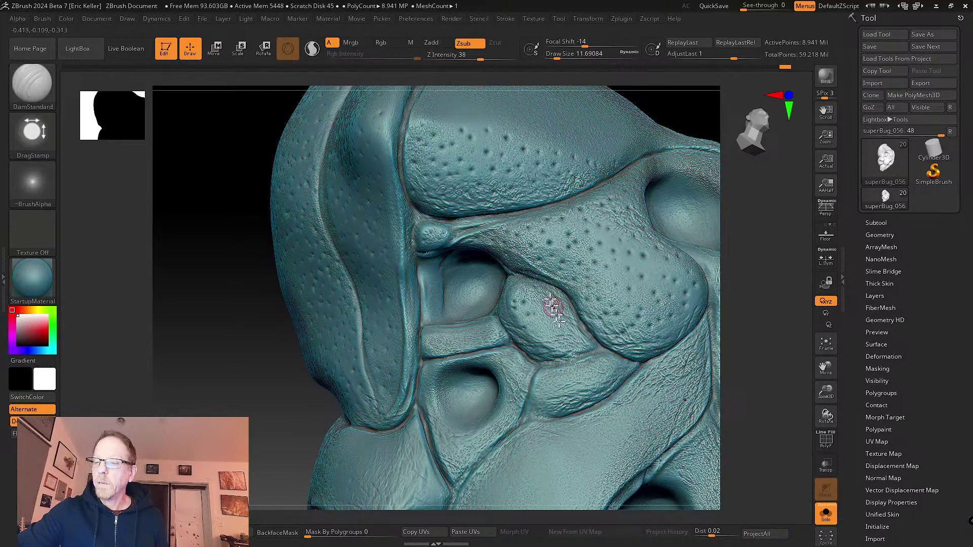
pyautogui.moveTo(556, 307); pyautogui.dragTo(550, 293, button='right')
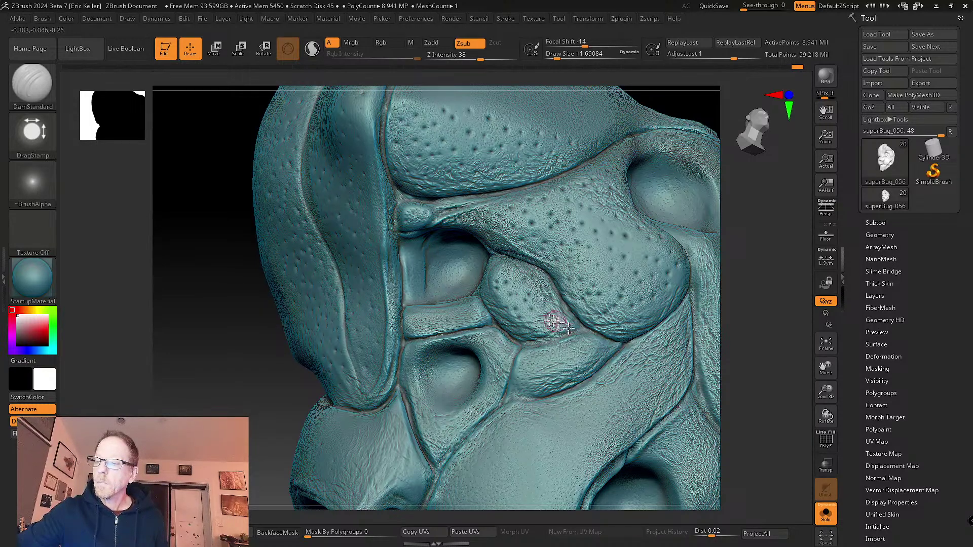
pyautogui.moveTo(528, 330); pyautogui.dragTo(491, 297, button='right')
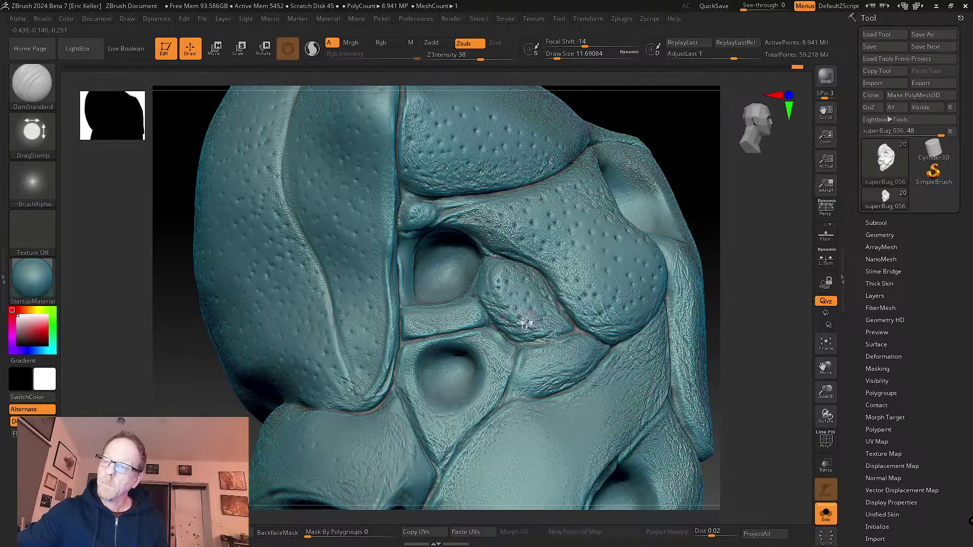
# - Stamp pits along the tapered lobe just below the oval lobe, out to its pointed end
pyautogui.moveTo(550, 317)
pyautogui.mouseDown(button='right')
pyautogui.moveTo(511, 293)
pyautogui.moveTo(525, 297)
pyautogui.moveTo(524, 333)
pyautogui.mouseUp(button='right')
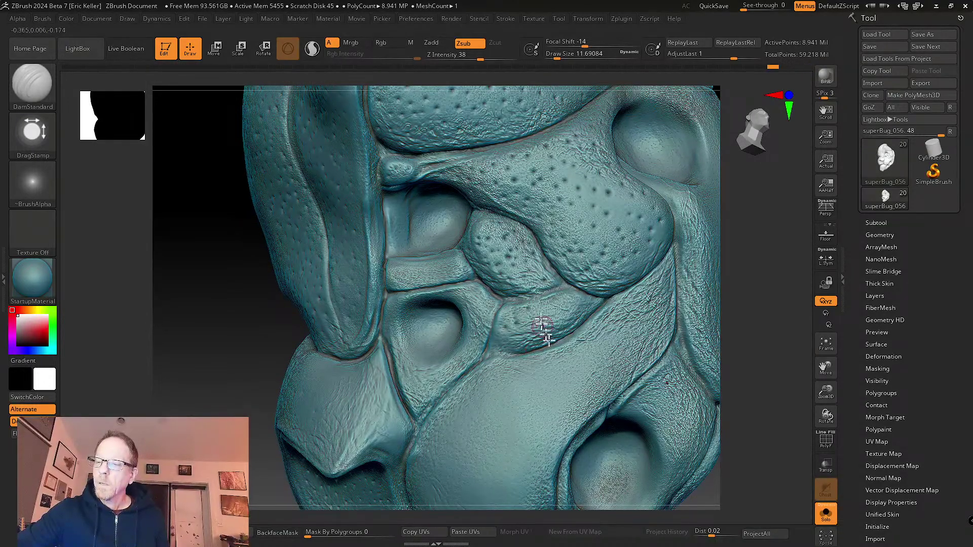
pyautogui.moveTo(556, 320); pyautogui.dragTo(525, 351, button='right')
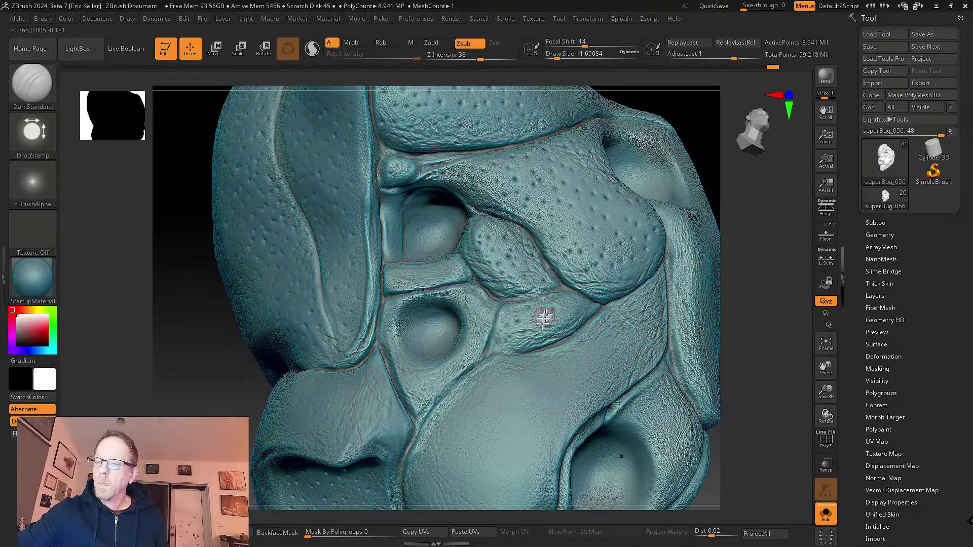
pyautogui.moveTo(543, 315); pyautogui.dragTo(560, 347, button='right')
pyautogui.moveTo(572, 305)
pyautogui.mouseDown(button='right')
pyautogui.moveTo(585, 326)
pyautogui.moveTo(582, 315)
pyautogui.moveTo(603, 309)
pyautogui.mouseUp(button='right')
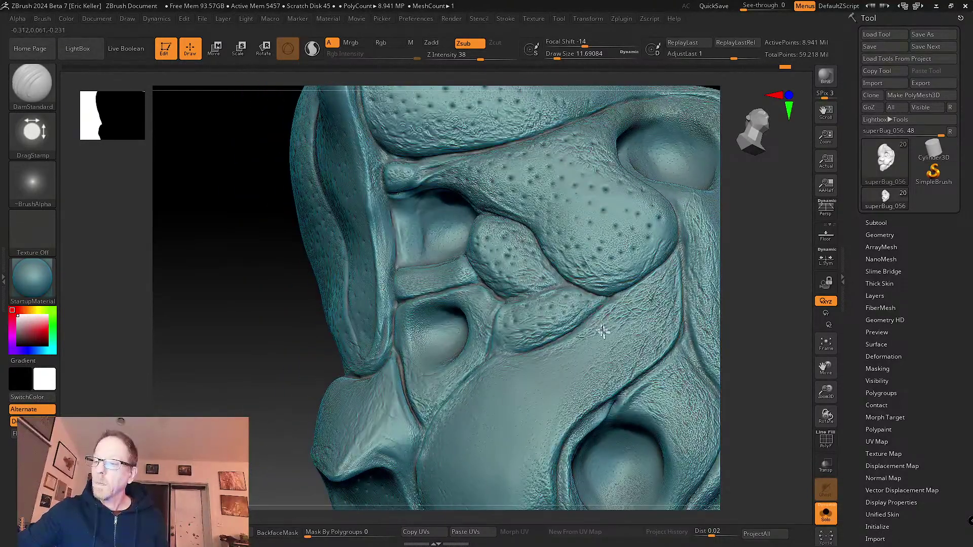
pyautogui.moveTo(548, 336)
pyautogui.mouseDown(button='right')
pyautogui.moveTo(558, 330)
pyautogui.moveTo(556, 312)
pyautogui.moveTo(544, 313)
pyautogui.moveTo(556, 321)
pyautogui.moveTo(563, 304)
pyautogui.moveTo(567, 310)
pyautogui.moveTo(543, 291)
pyautogui.moveTo(554, 333)
pyautogui.mouseUp(button='right')
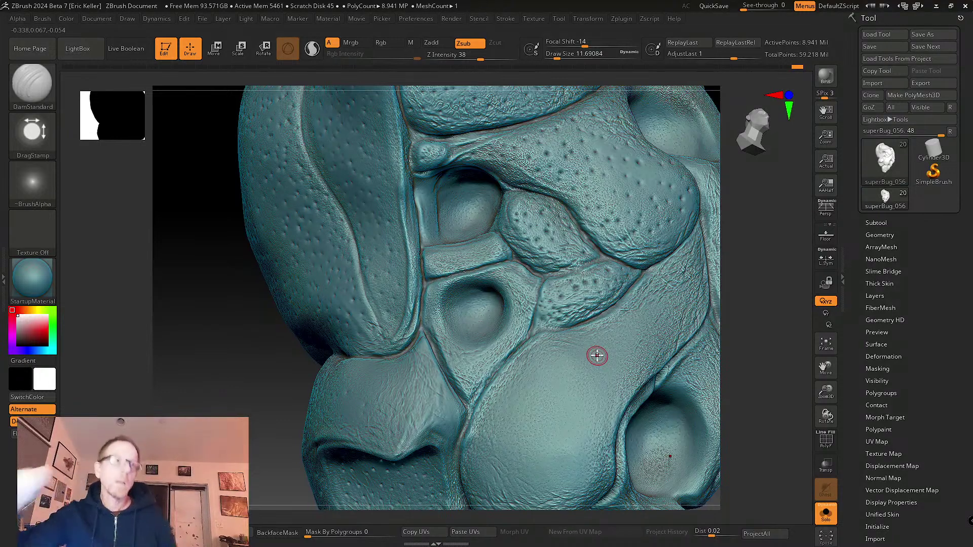
# - Stamp pits around the lower small socket's rim and down its triangular plate, undoing a misplaced stamp
pyautogui.moveTo(515, 284); pyautogui.dragTo(525, 324, button='right')
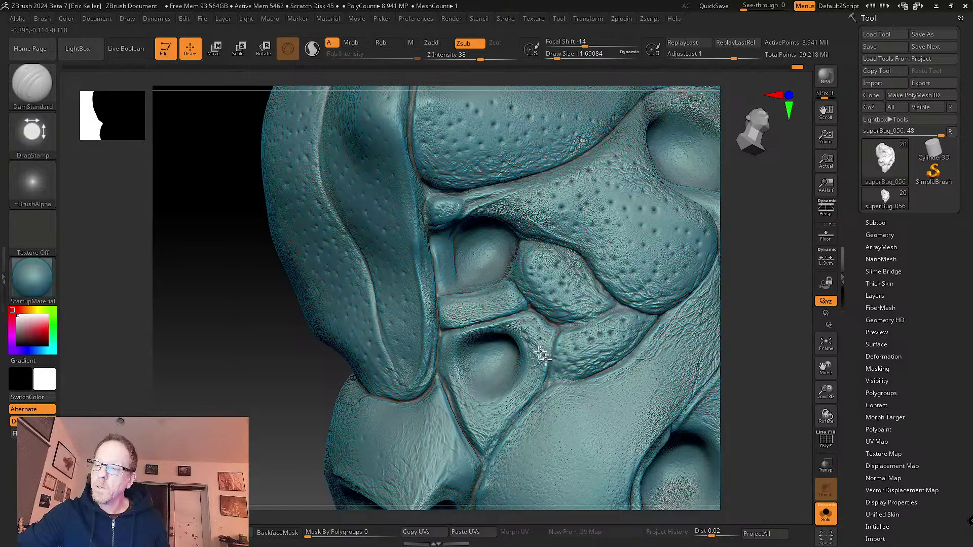
pyautogui.moveTo(543, 356)
pyautogui.keyDown('alt'); pyautogui.mouseDown(button='right')
pyautogui.moveTo(556, 349)
pyautogui.moveTo(560, 300)
pyautogui.mouseUp(button='right'); pyautogui.keyUp('alt')
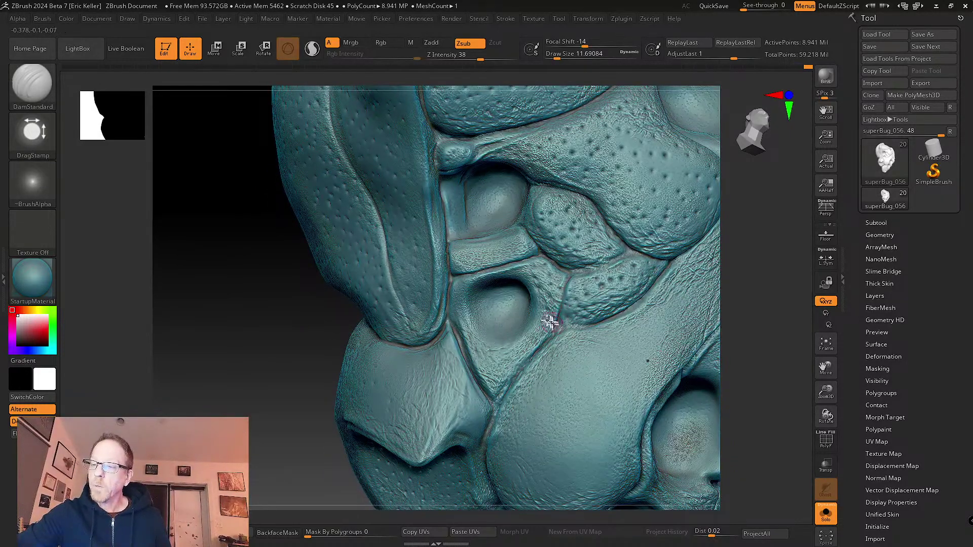
pyautogui.moveTo(552, 320); pyautogui.dragTo(542, 357, button='right')
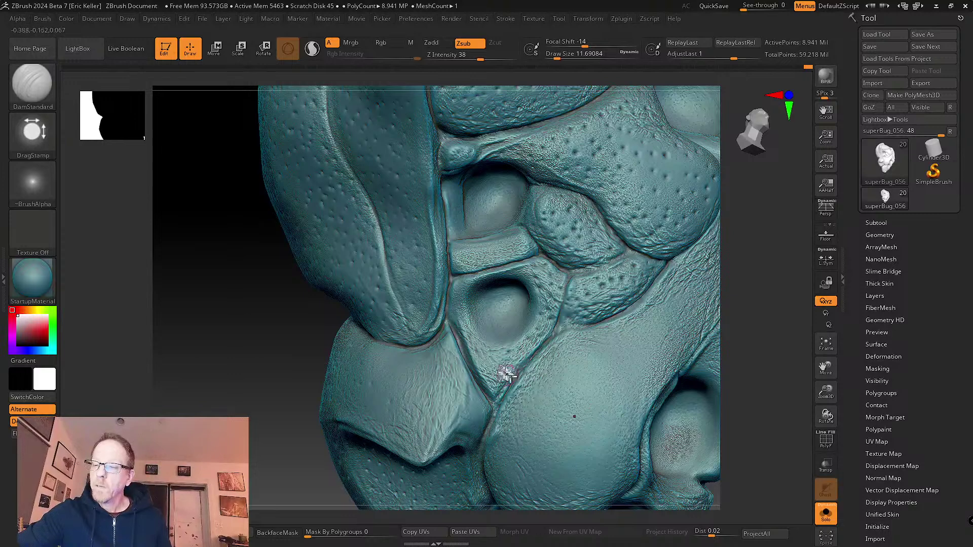
pyautogui.hotkey('ctrl', 'z')
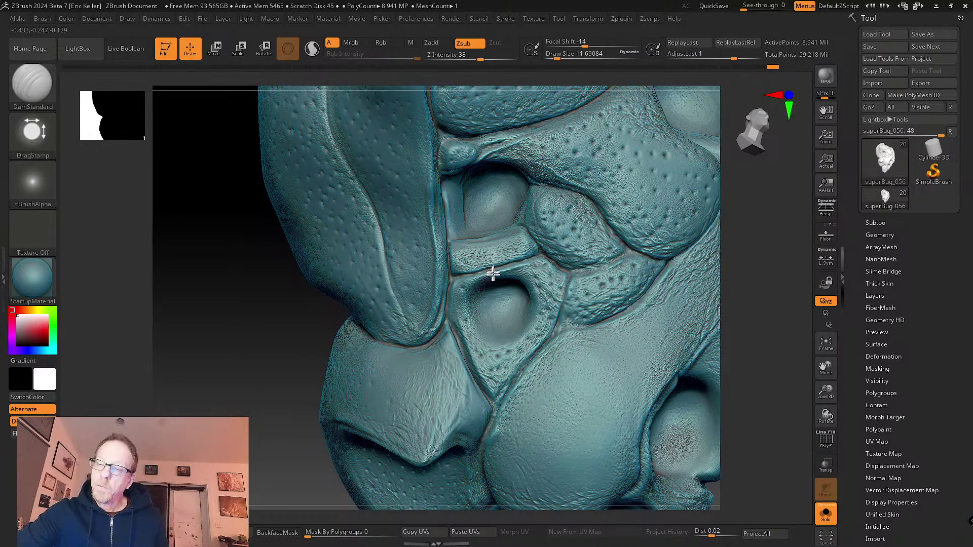
pyautogui.moveTo(492, 273)
pyautogui.mouseDown(button='right')
pyautogui.moveTo(504, 299)
pyautogui.moveTo(509, 278)
pyautogui.mouseUp(button='right')
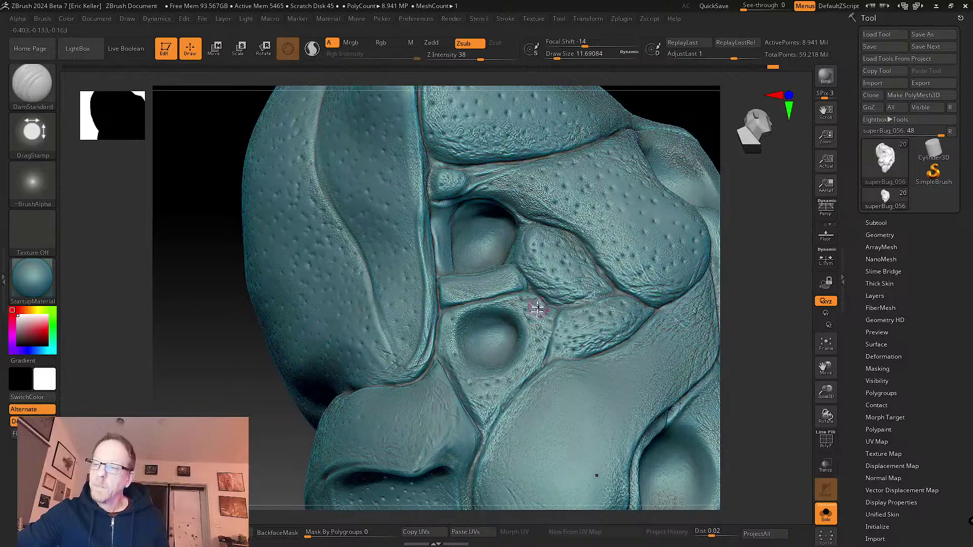
pyautogui.moveTo(449, 343); pyautogui.dragTo(466, 326)
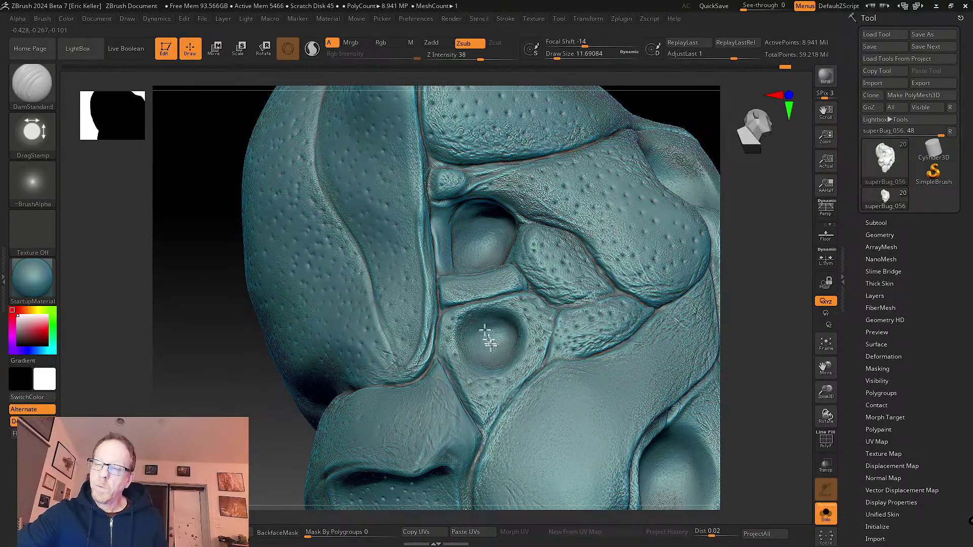
# - Stamp pits over the pointed plate beneath the triangular socket plate, covering its broad face and ridged tip
pyautogui.moveTo(463, 365)
pyautogui.mouseDown(button='right')
pyautogui.moveTo(473, 333)
pyautogui.moveTo(471, 375)
pyautogui.moveTo(506, 311)
pyautogui.moveTo(543, 370)
pyautogui.moveTo(524, 298)
pyautogui.moveTo(508, 304)
pyautogui.moveTo(552, 370)
pyautogui.moveTo(521, 326)
pyautogui.moveTo(500, 317)
pyautogui.moveTo(504, 265)
pyautogui.moveTo(535, 358)
pyautogui.moveTo(543, 282)
pyautogui.moveTo(491, 355)
pyautogui.moveTo(461, 341)
pyautogui.mouseUp(button='right')
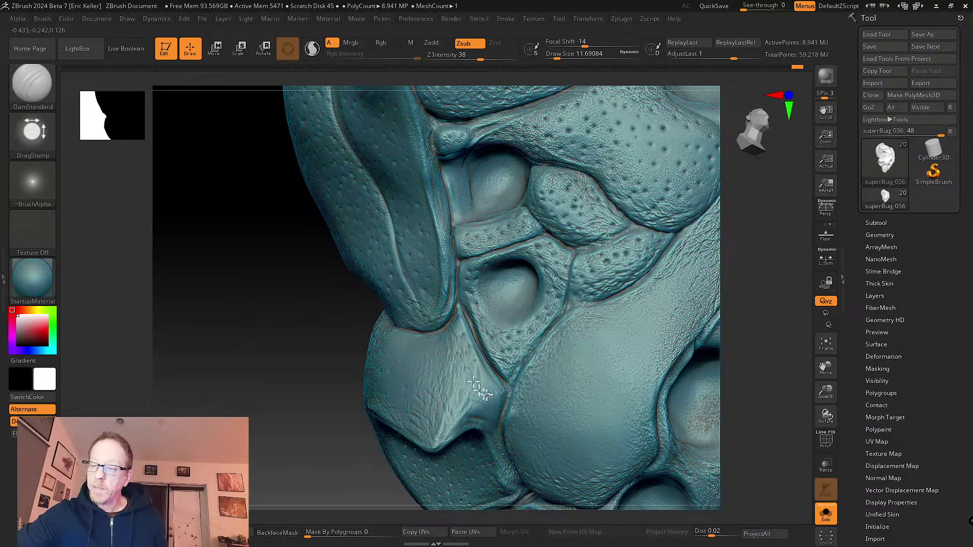
pyautogui.moveTo(504, 403)
pyautogui.mouseDown(button='right')
pyautogui.moveTo(470, 370)
pyautogui.moveTo(489, 391)
pyautogui.moveTo(479, 347)
pyautogui.mouseUp(button='right')
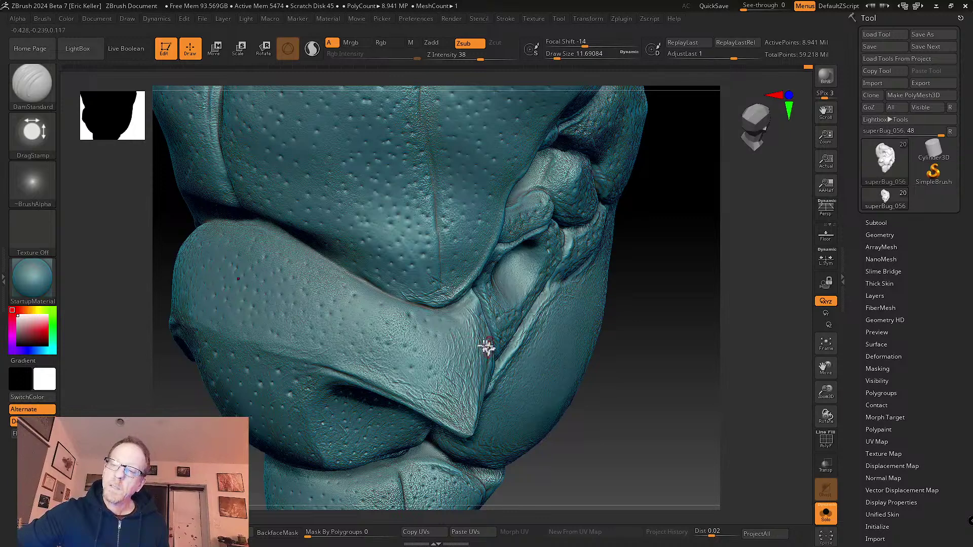
pyautogui.moveTo(487, 348); pyautogui.dragTo(478, 334, button='right')
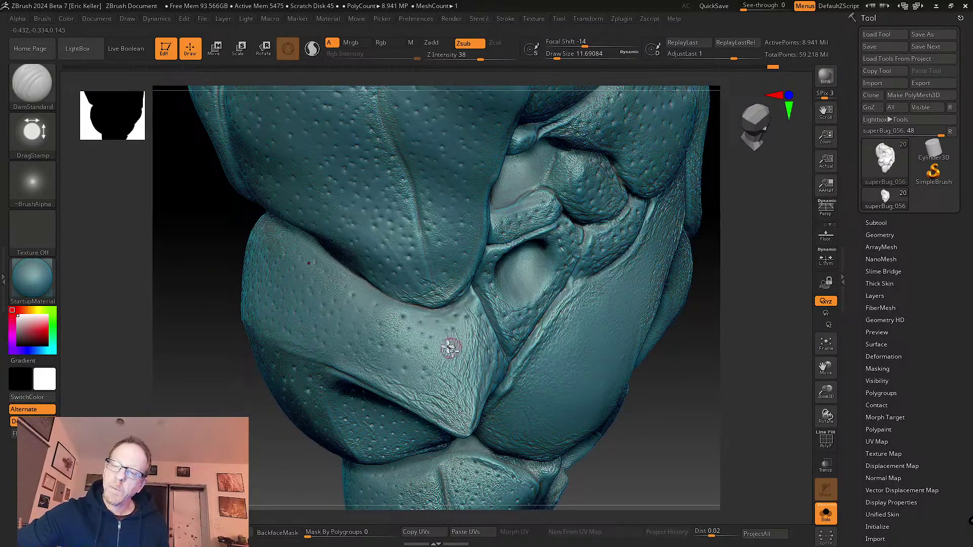
pyautogui.moveTo(501, 370); pyautogui.dragTo(470, 354, button='right')
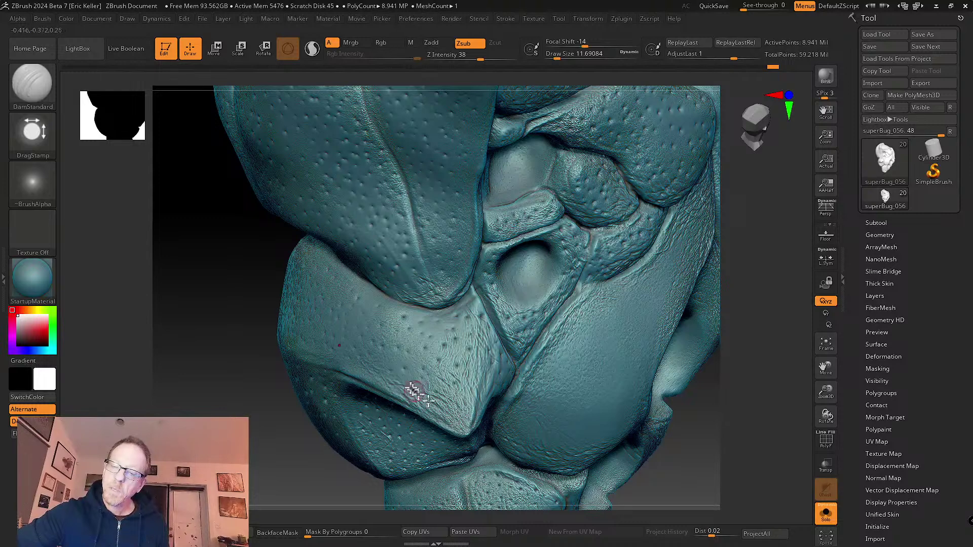
pyautogui.moveTo(482, 408)
pyautogui.mouseDown(button='right')
pyautogui.moveTo(487, 370)
pyautogui.moveTo(517, 397)
pyautogui.moveTo(478, 347)
pyautogui.moveTo(494, 369)
pyautogui.moveTo(494, 355)
pyautogui.mouseUp(button='right')
pyautogui.moveTo(512, 403); pyautogui.dragTo(506, 359, button='right')
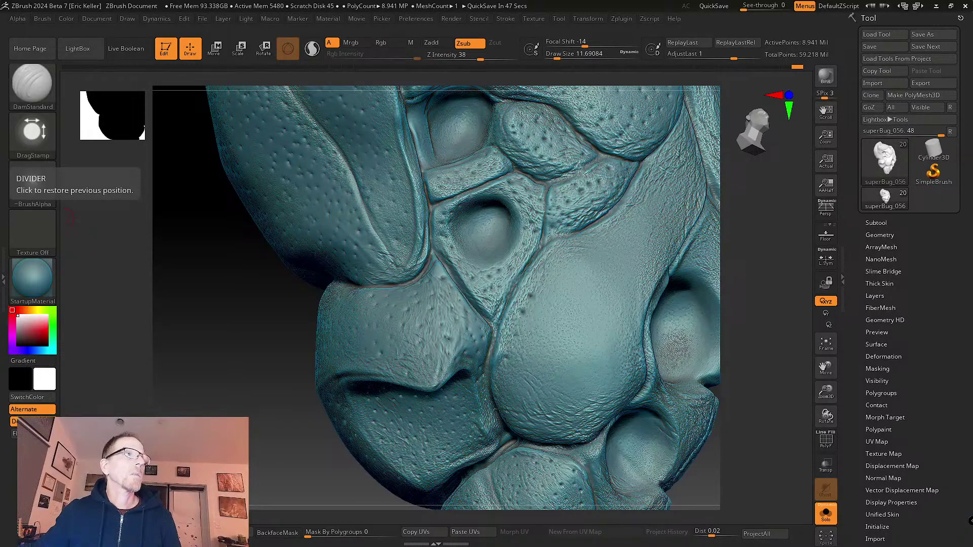
# - Switch to Chrome and browse the projects gallery on bloopatone.com down to the arthropod models
pyautogui.moveTo(1, 219); pyautogui.dragTo(357, 7)
pyautogui.scroll(-13, 344, 307)
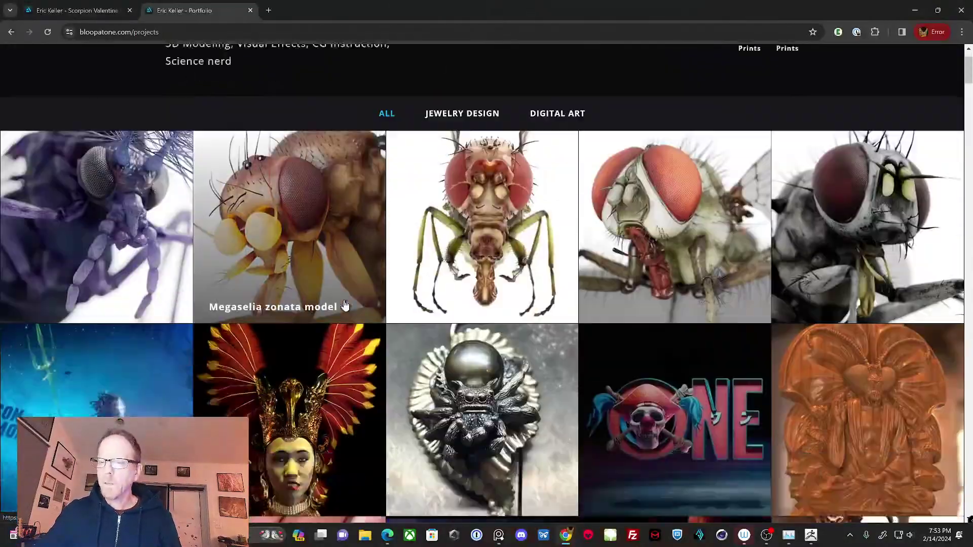
pyautogui.scroll(-20, 339, 329)
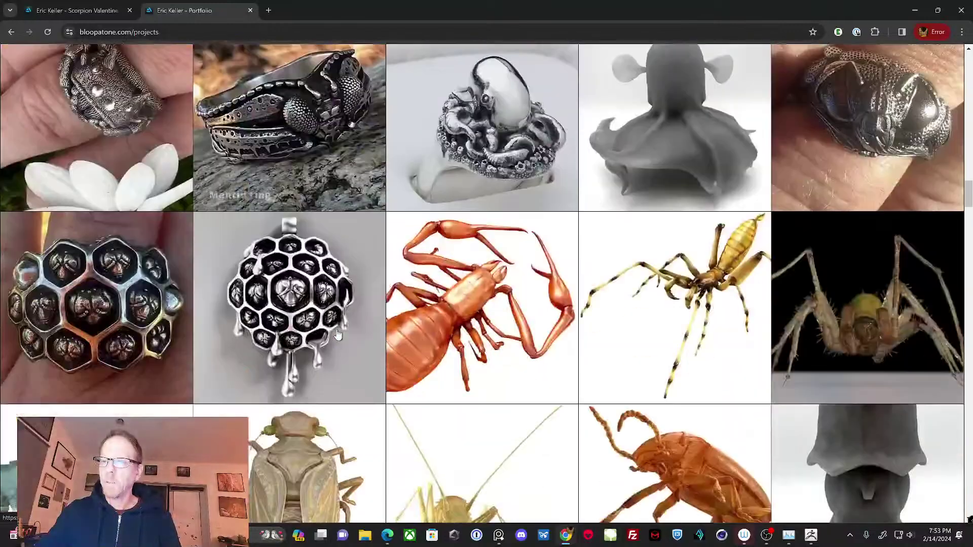
pyautogui.scroll(3, 338, 335)
pyautogui.scroll(-3, 365, 329)
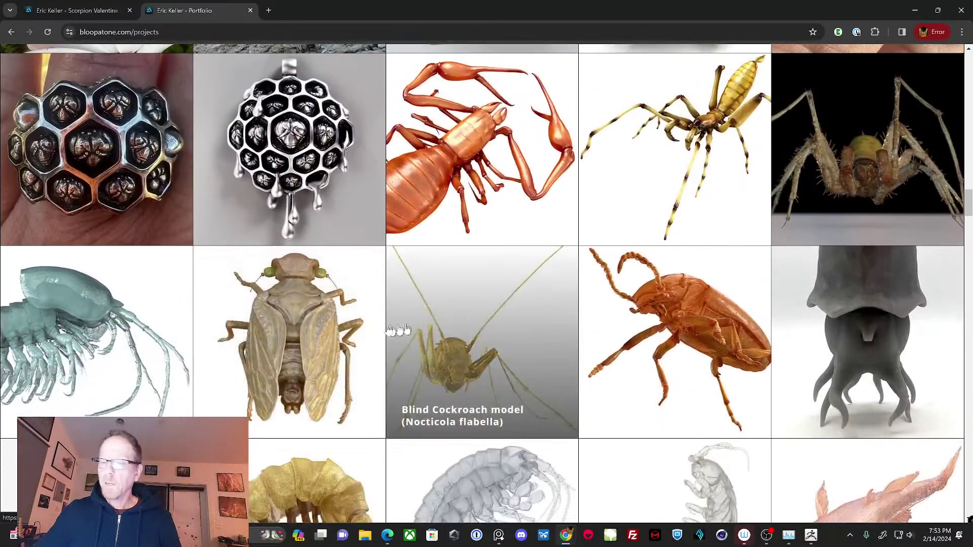
# - Open the "Schizomid for print" project and examine its Keyshot and ZBrush renders
pyautogui.click(617, 159)
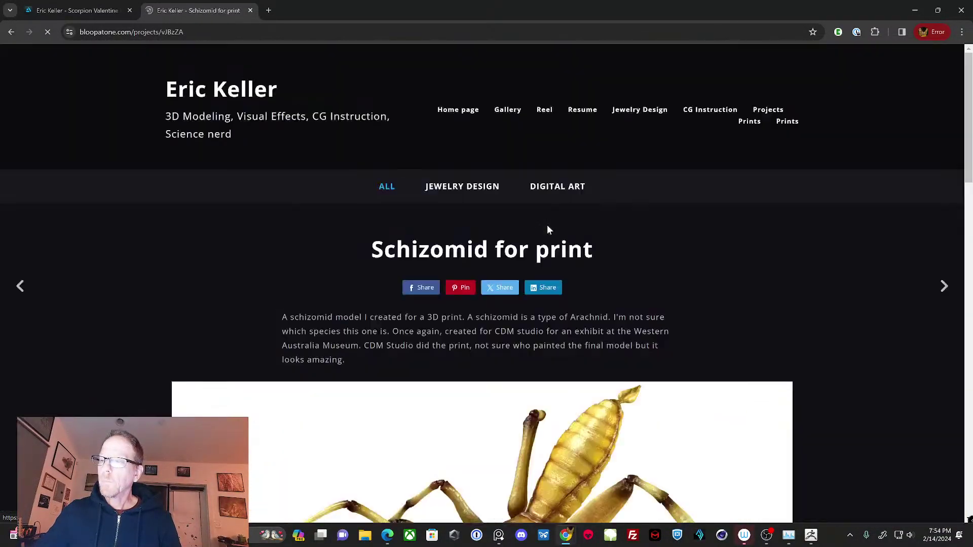
pyautogui.scroll(-5, 527, 248)
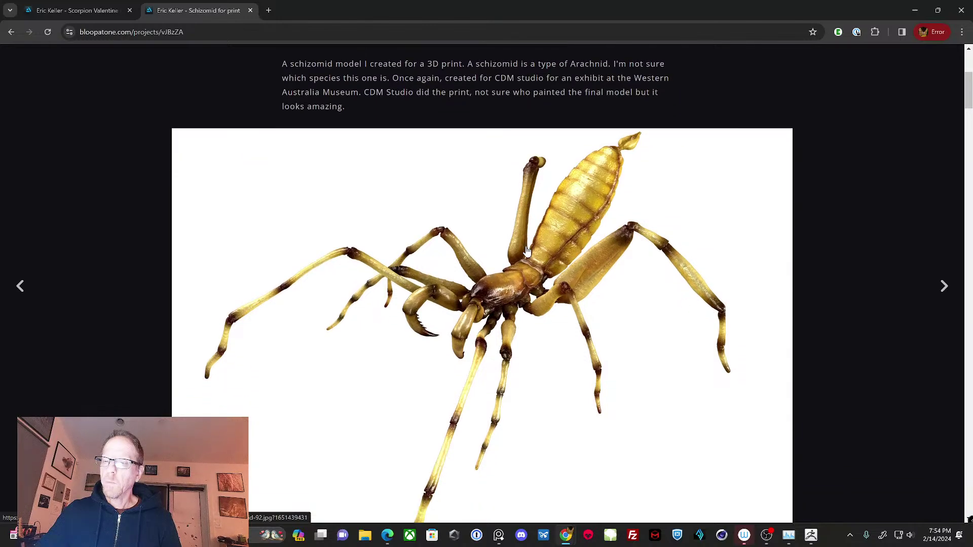
pyautogui.scroll(1, 528, 251)
pyautogui.scroll(2, 528, 251)
pyautogui.scroll(-20, 525, 253)
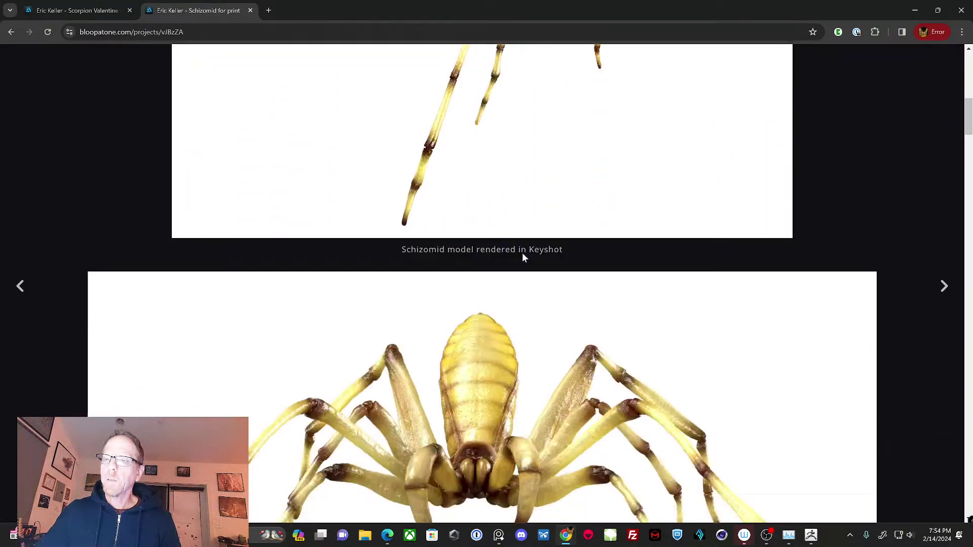
pyautogui.scroll(-15, 525, 259)
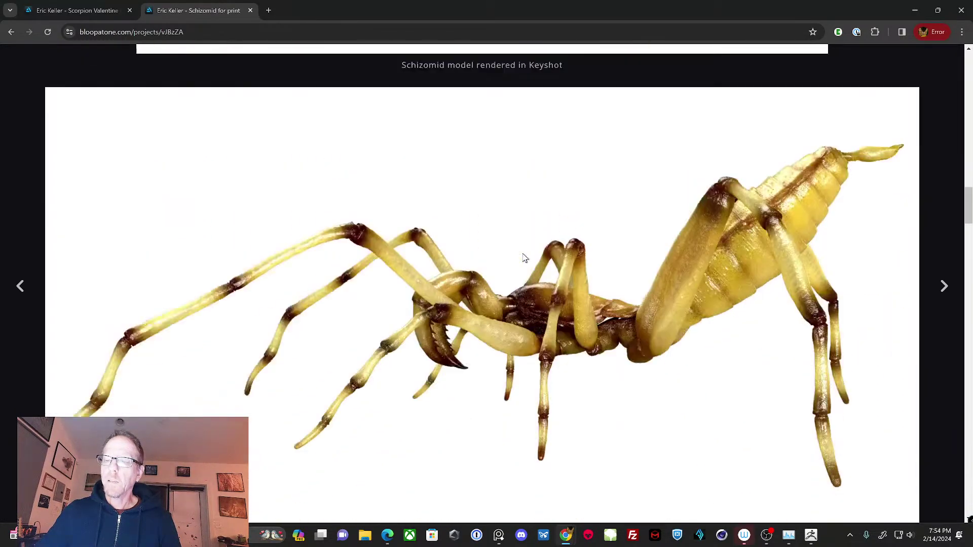
pyautogui.scroll(-6, 525, 259)
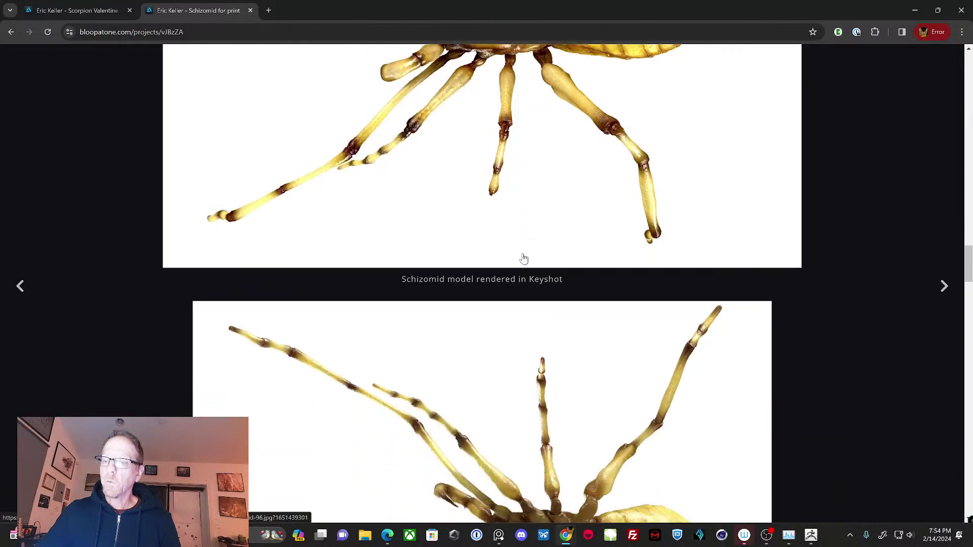
pyautogui.scroll(-9, 524, 259)
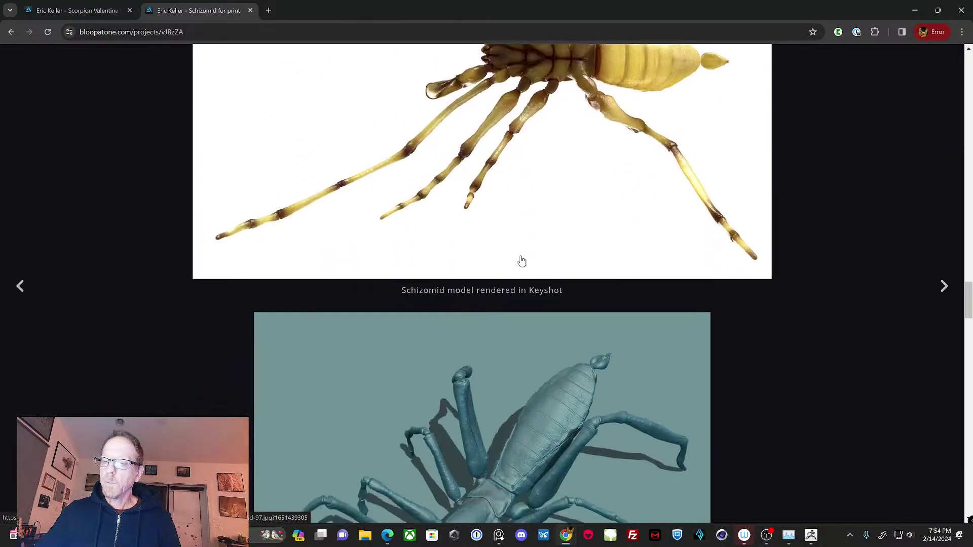
pyautogui.scroll(-10, 522, 261)
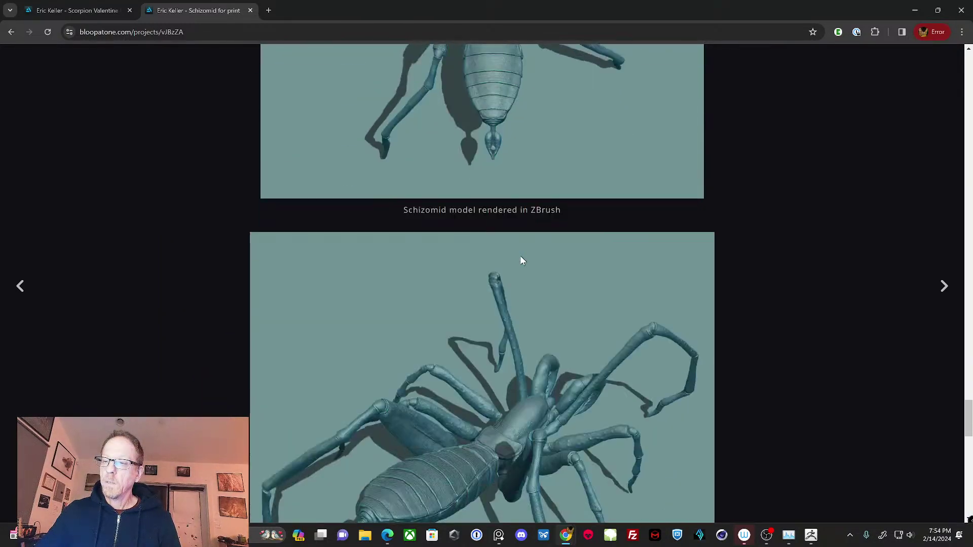
# - Examine the photos of CDM Studio's 3D print of the schizomid model
pyautogui.scroll(-9, 522, 261)
pyautogui.scroll(7, 522, 261)
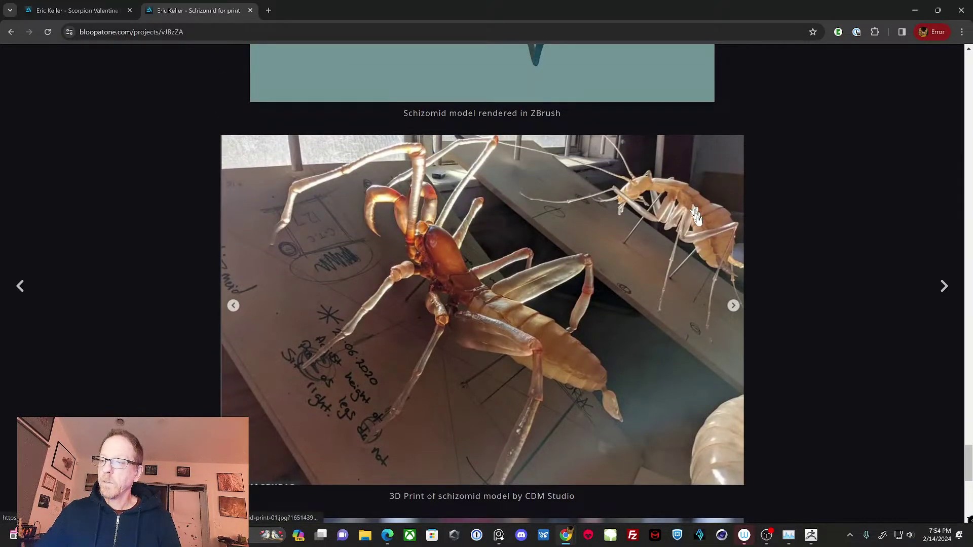
pyautogui.scroll(-7, 598, 223)
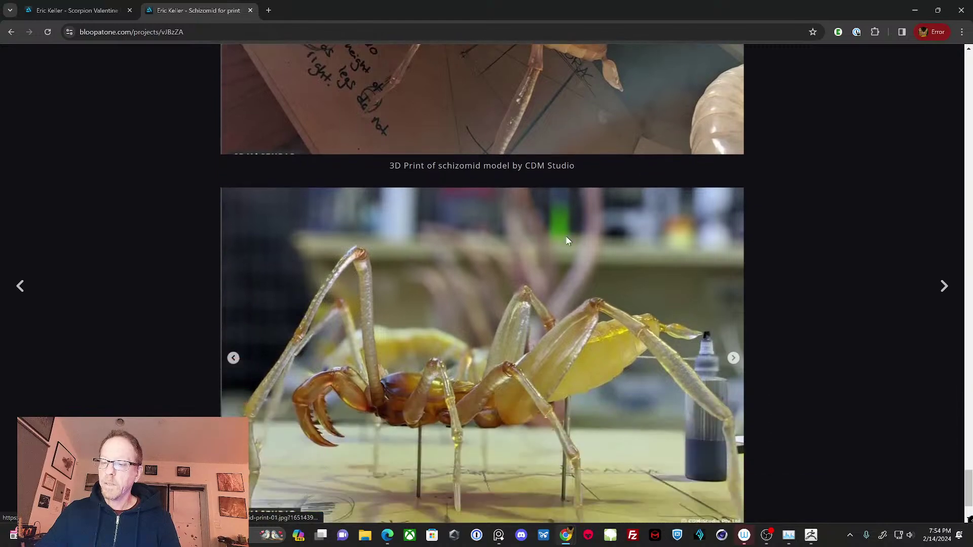
pyautogui.scroll(-2, 415, 334)
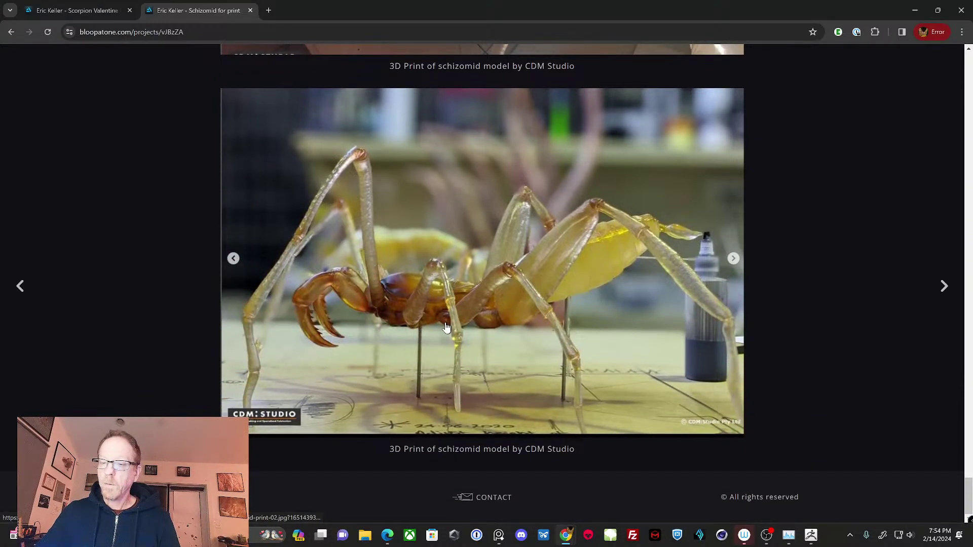
pyautogui.scroll(2, 446, 327)
# - Return to the projects gallery, open the Amphipod model project and examine its Keyshot render and print photo
pyautogui.click(12, 32)
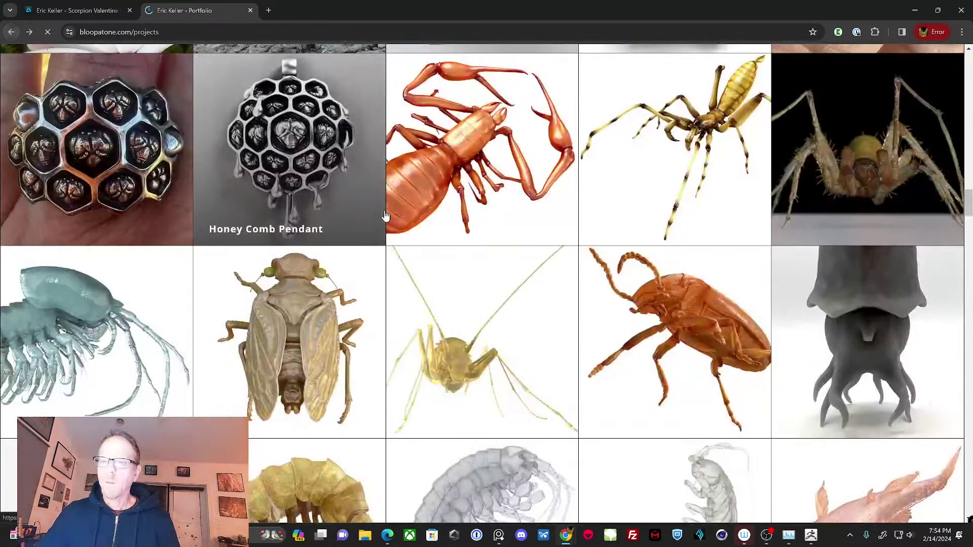
pyautogui.scroll(-1, 580, 279)
pyautogui.scroll(1, 578, 277)
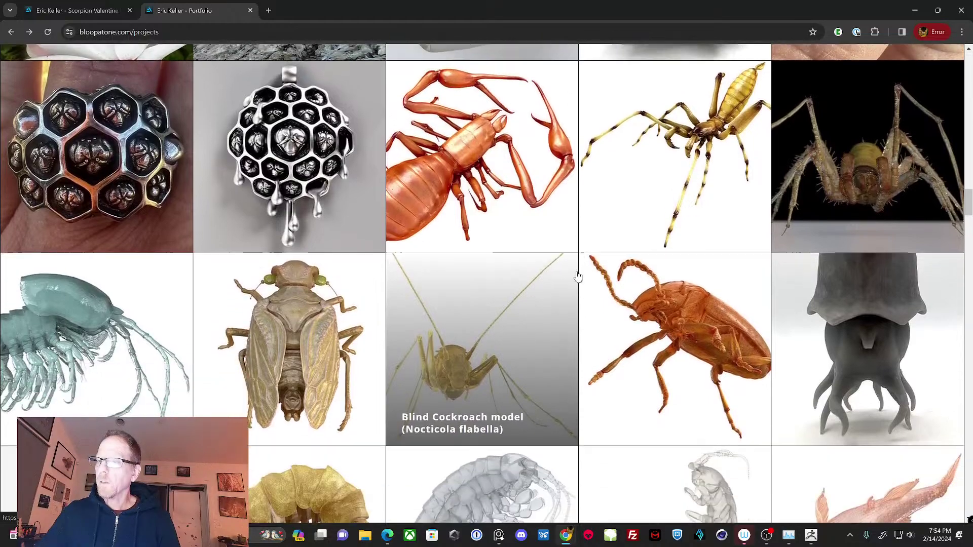
pyautogui.scroll(-3, 580, 278)
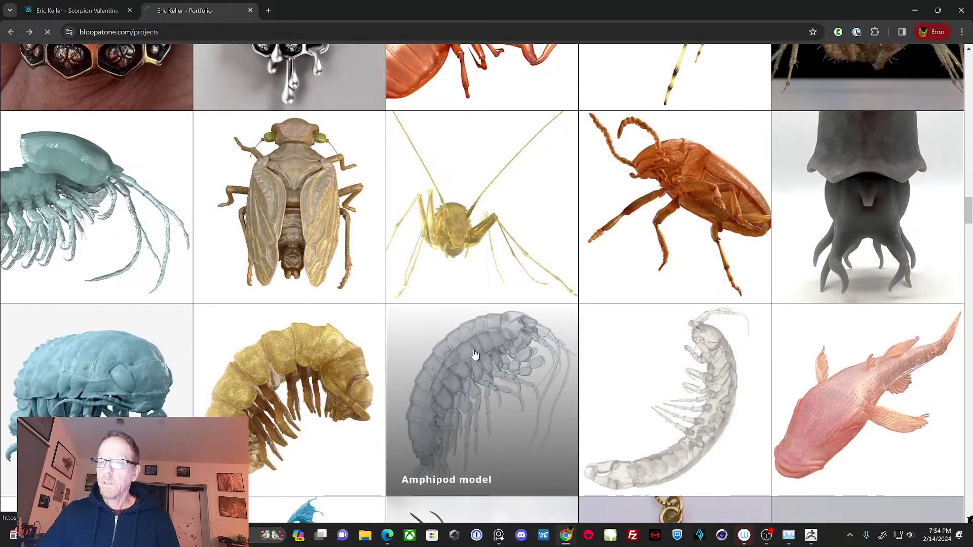
pyautogui.scroll(-15, 488, 342)
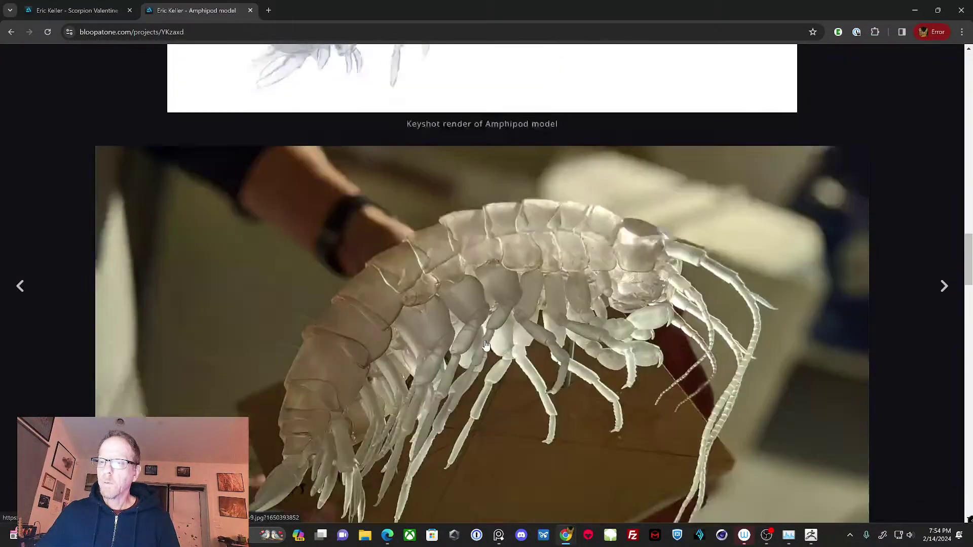
# - Look through the Amphipod model page, from the Keyshot render to the printed model photo and the render below it
pyautogui.scroll(-20, 486, 345)
pyautogui.scroll(20, 485, 345)
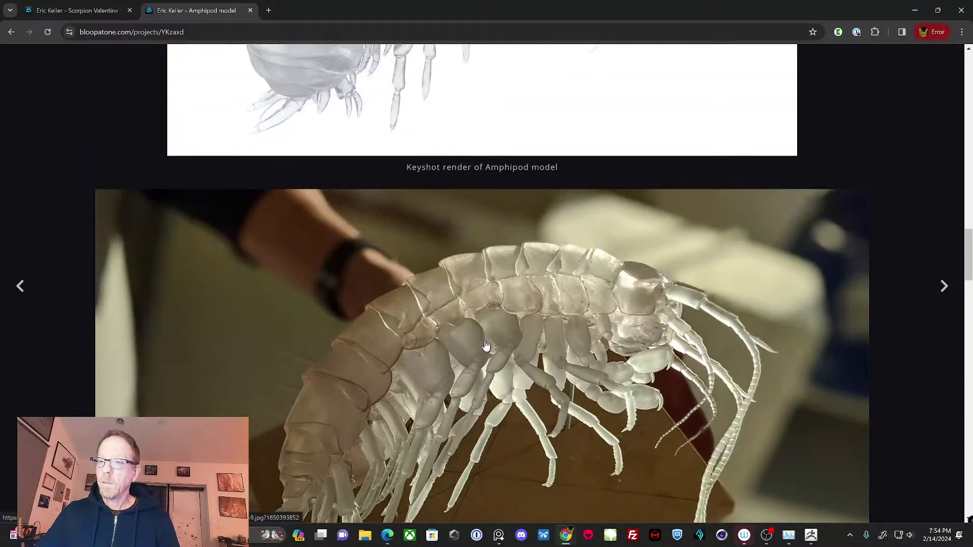
pyautogui.scroll(2, 486, 345)
pyautogui.scroll(-4, 485, 347)
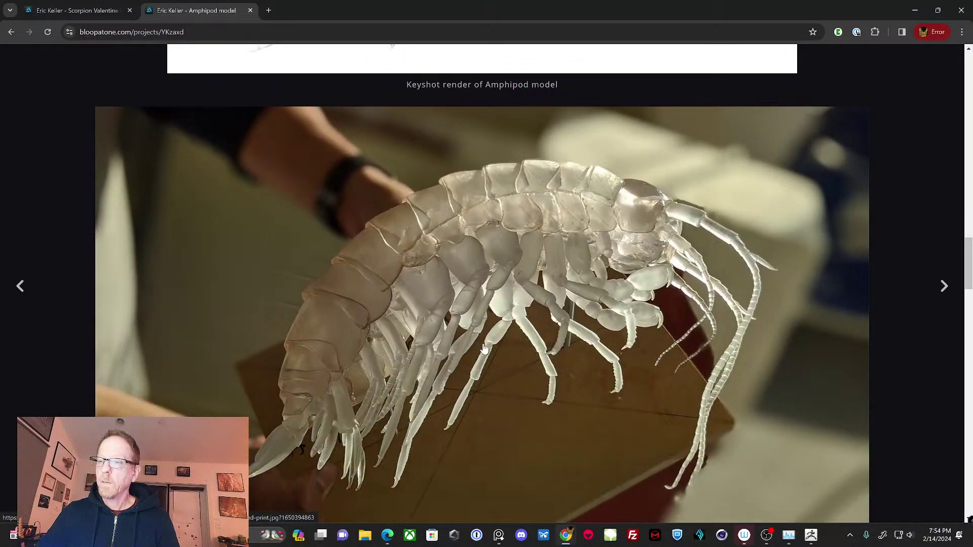
pyautogui.scroll(-2, 484, 349)
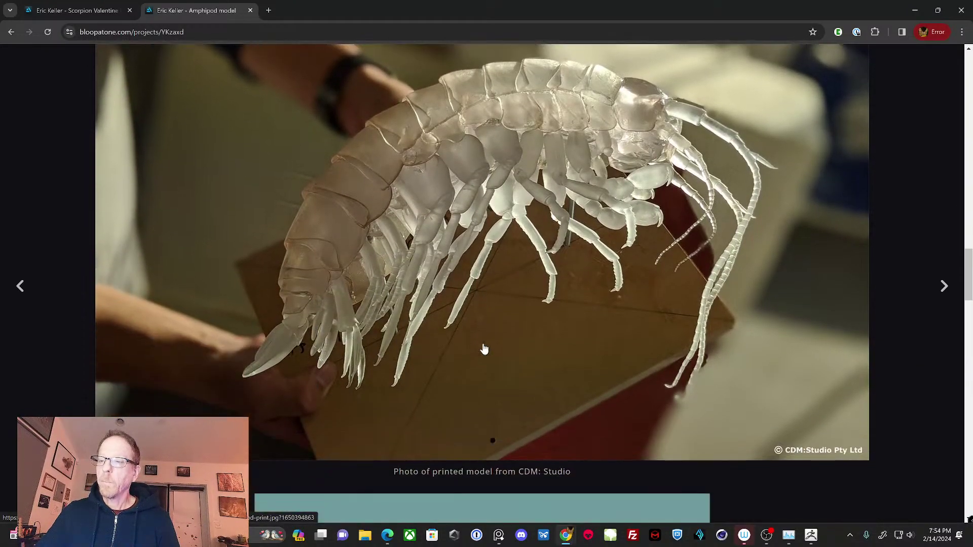
pyautogui.scroll(-6, 484, 348)
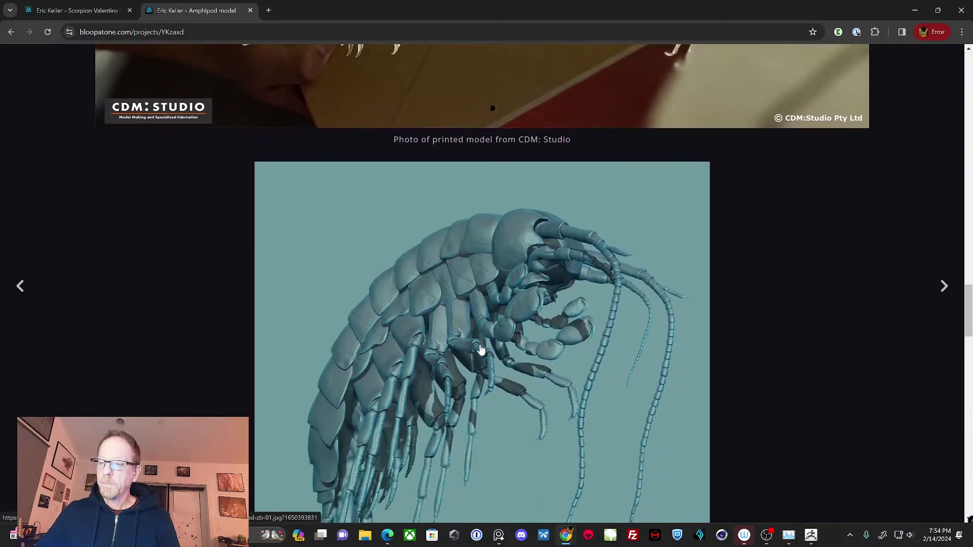
# - Return to the portfolio gallery and open the Trilobite Model for Print project
pyautogui.click(11, 32)
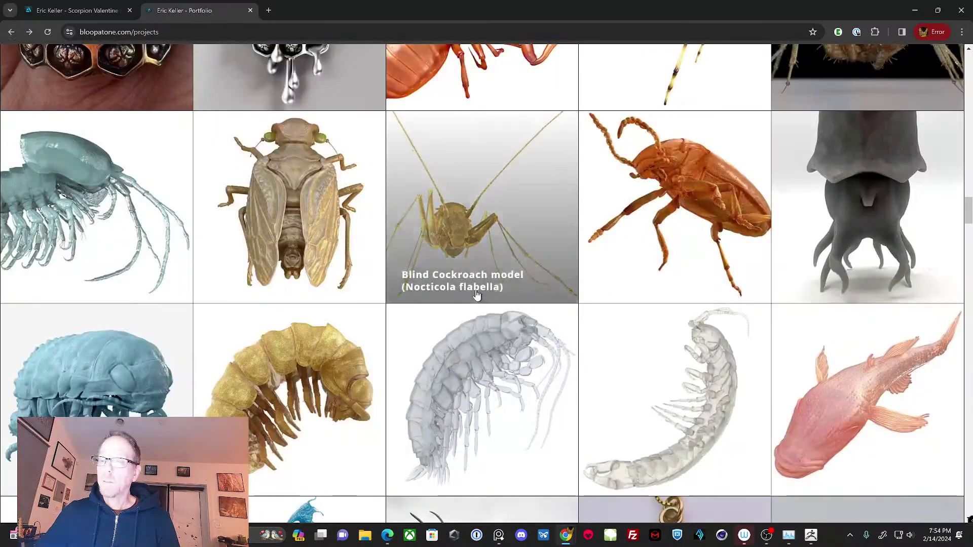
pyautogui.scroll(-5, 479, 299)
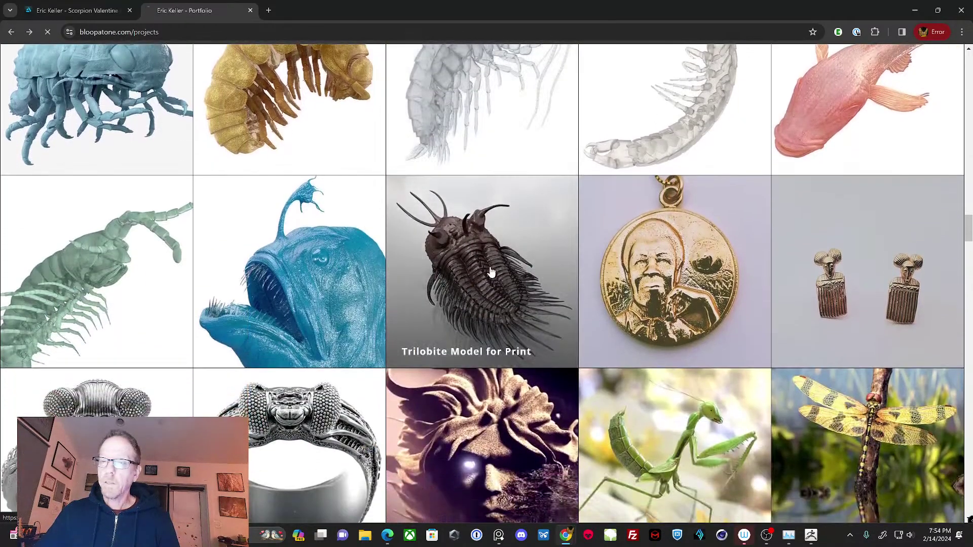
pyautogui.click(492, 269)
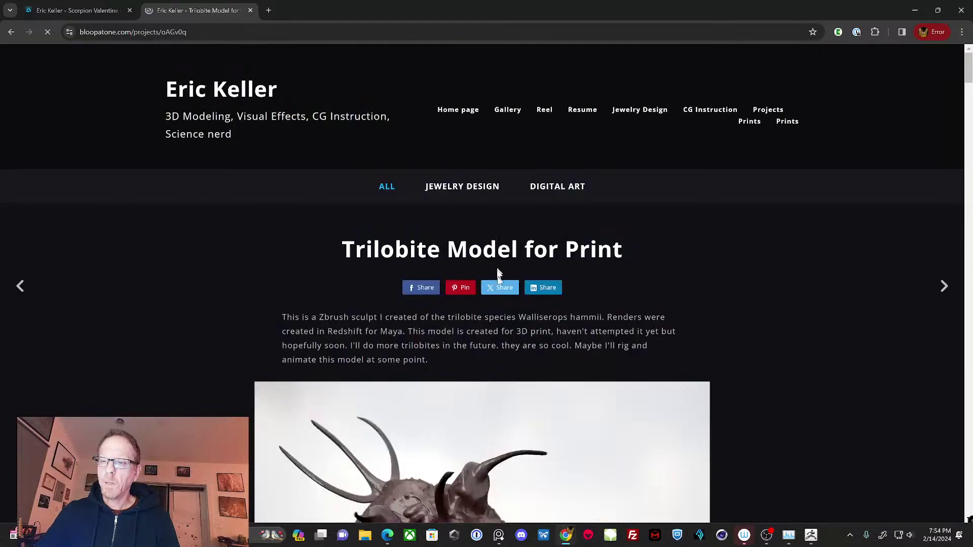
# - Examine the trilobite's Keyshot render, the large print photos and the small Form 3 print images
pyautogui.scroll(-2, 500, 288)
pyautogui.scroll(-5, 499, 288)
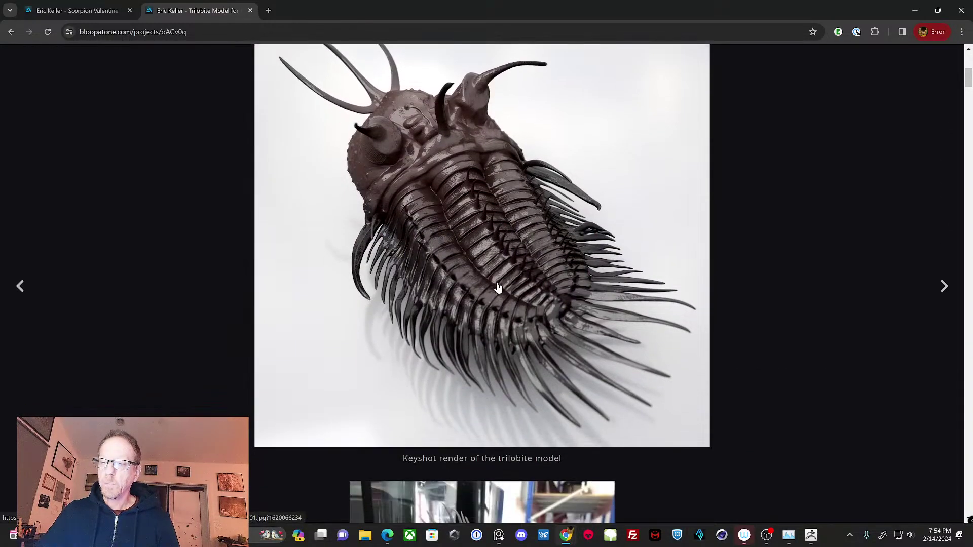
pyautogui.scroll(-4, 499, 287)
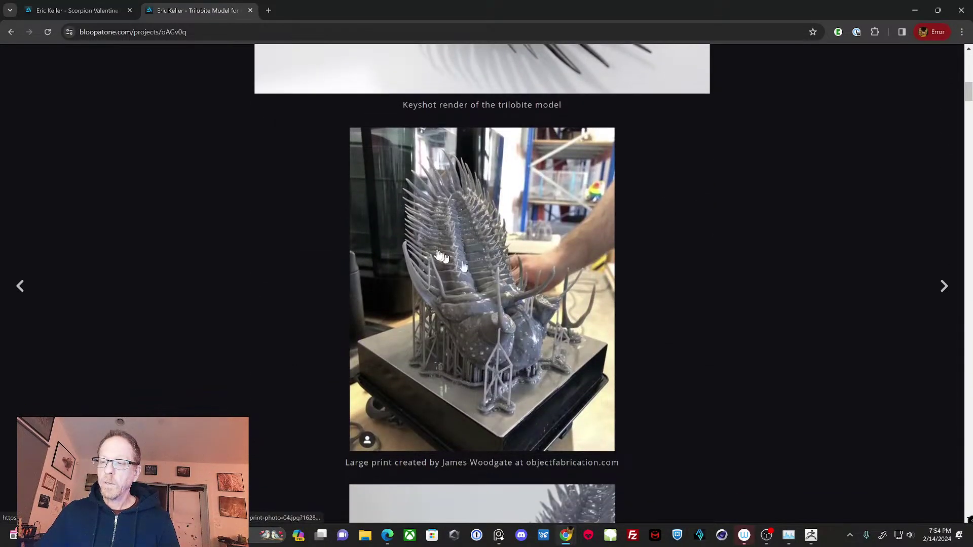
pyautogui.scroll(-6, 509, 336)
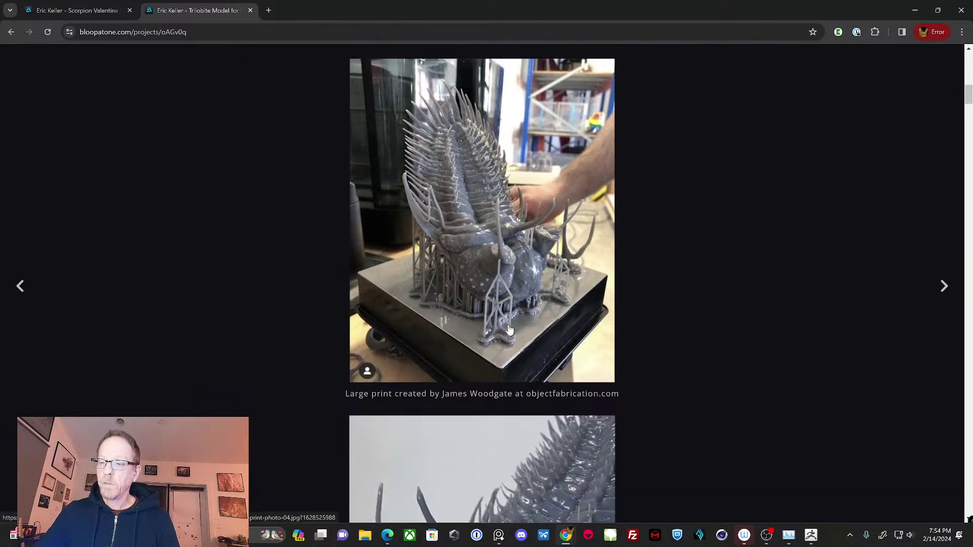
pyautogui.scroll(2, 510, 339)
pyautogui.scroll(-12, 510, 339)
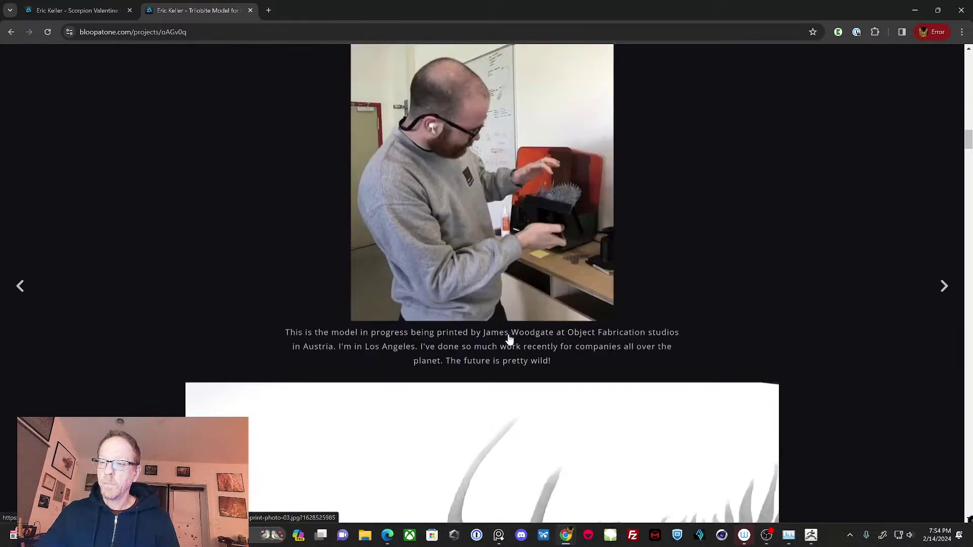
pyautogui.scroll(5, 510, 339)
pyautogui.scroll(4, 510, 340)
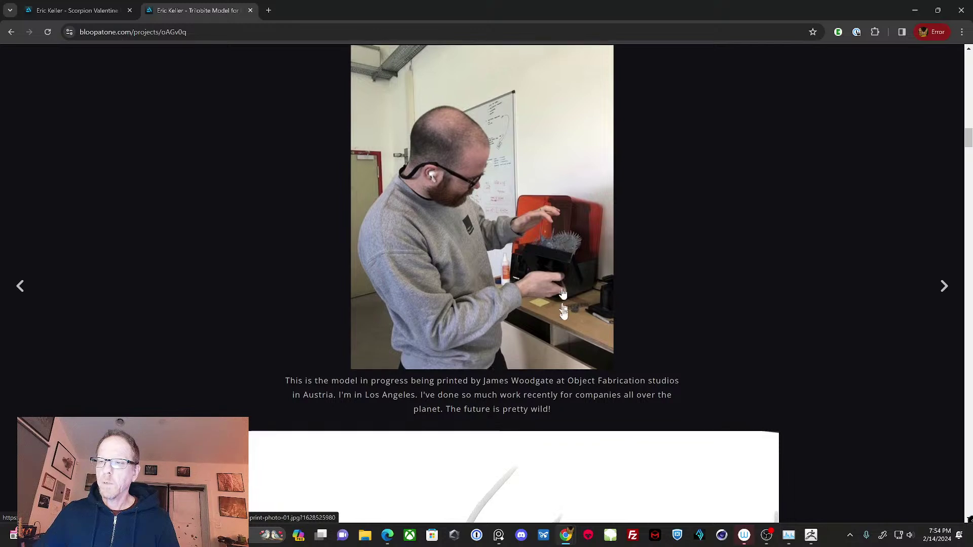
pyautogui.scroll(-9, 563, 332)
pyautogui.scroll(-6, 562, 338)
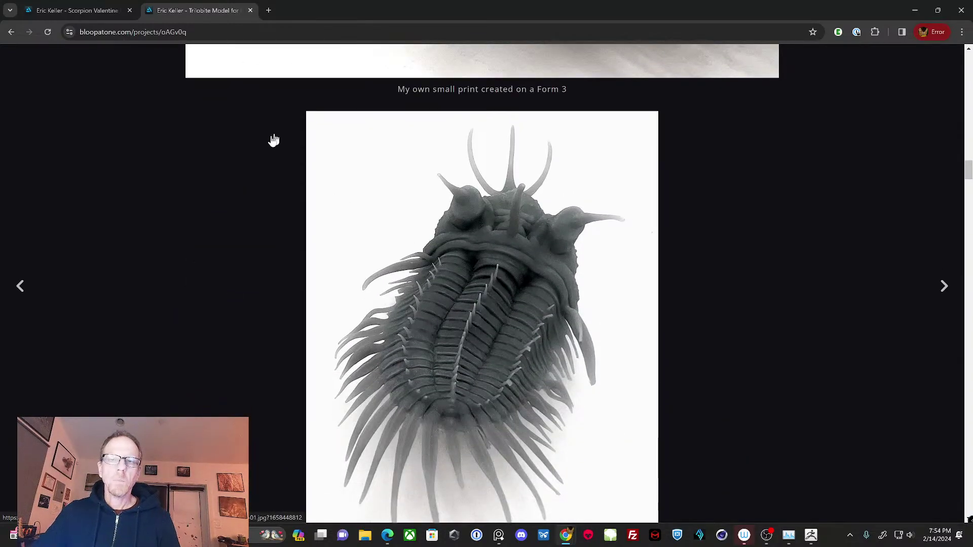
# - Go back to the portfolio gallery and open the Angler Fish (Diceratias bispinosus) project
pyautogui.click(11, 32)
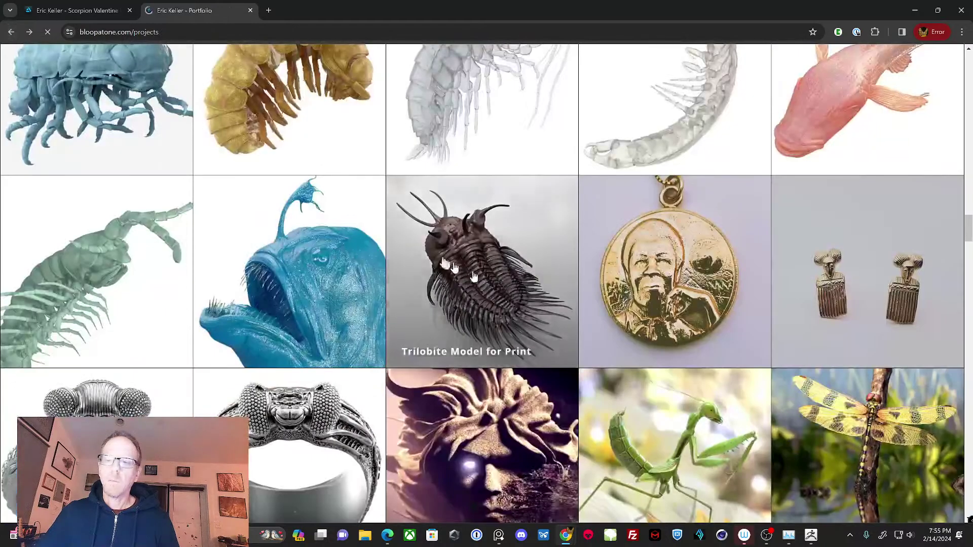
pyautogui.scroll(-2, 402, 252)
pyautogui.scroll(4, 402, 252)
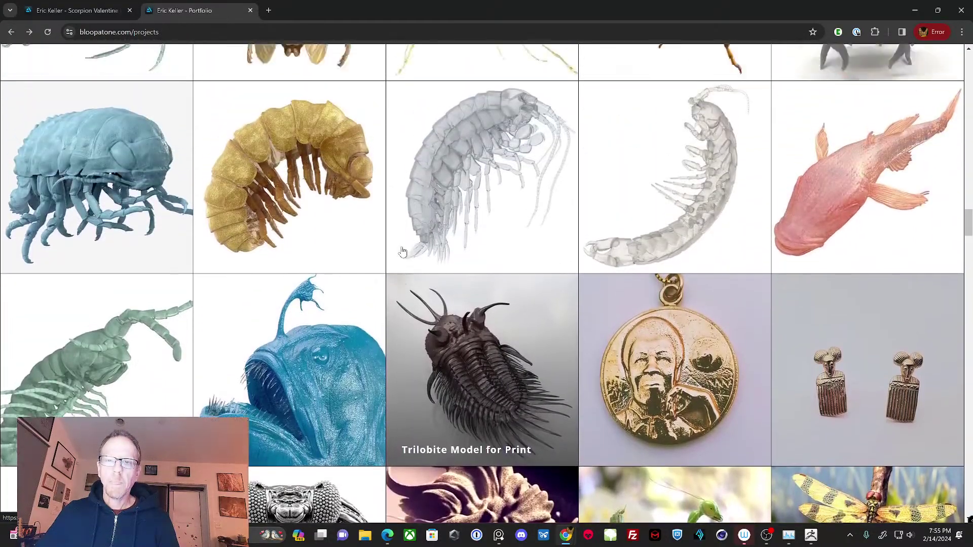
pyautogui.scroll(4, 402, 251)
pyautogui.scroll(-3, 402, 252)
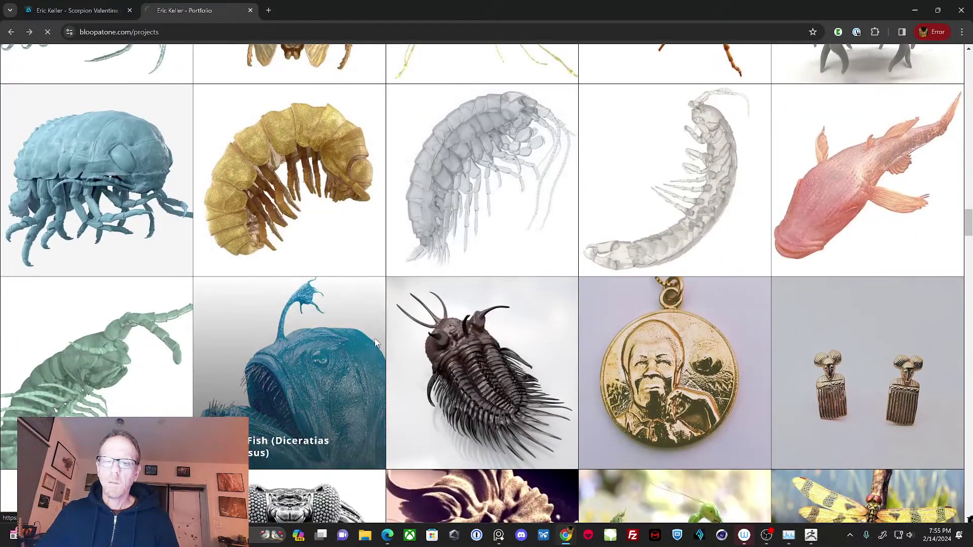
pyautogui.click(376, 343)
# - Examine the angler fish's Keyshot and ZBrush renders and the photo of its print
pyautogui.scroll(-6, 425, 334)
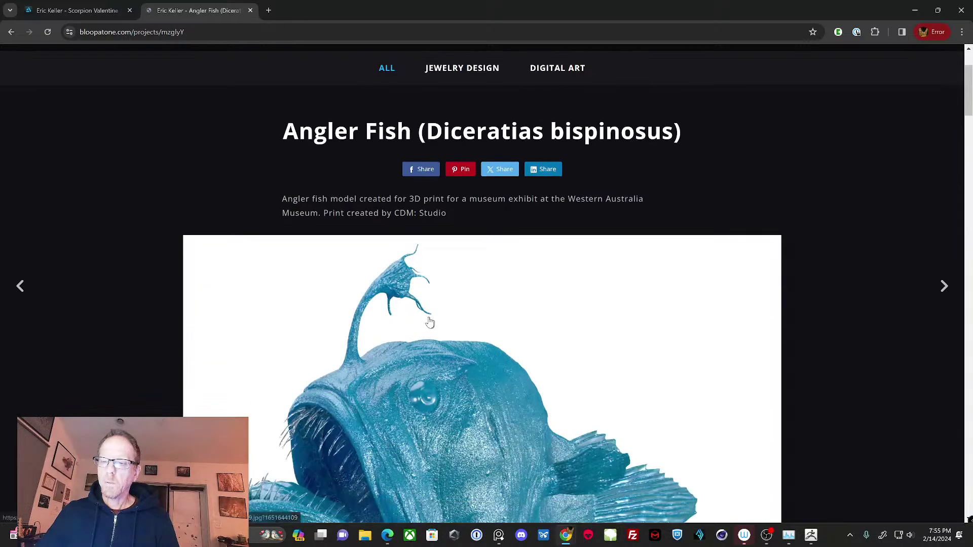
pyautogui.scroll(-15, 425, 333)
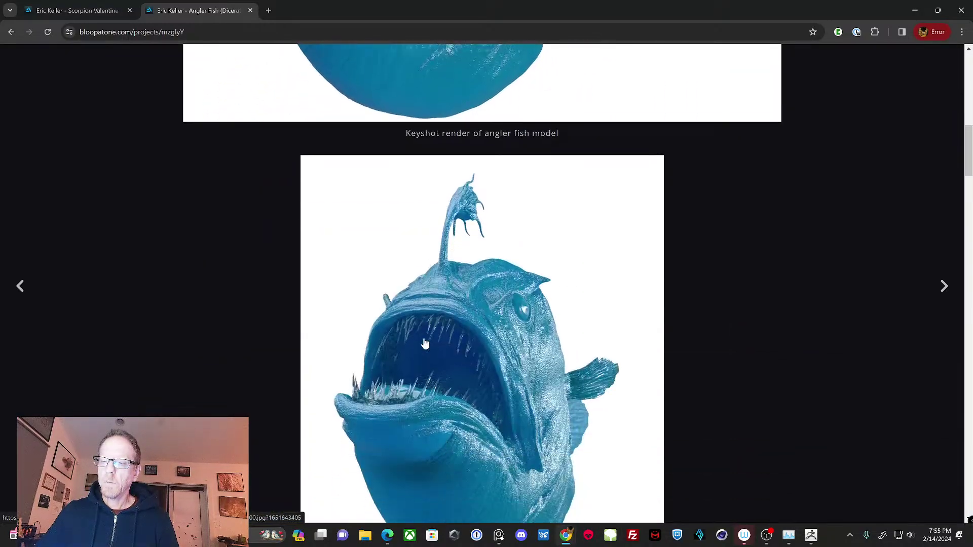
pyautogui.scroll(-15, 423, 347)
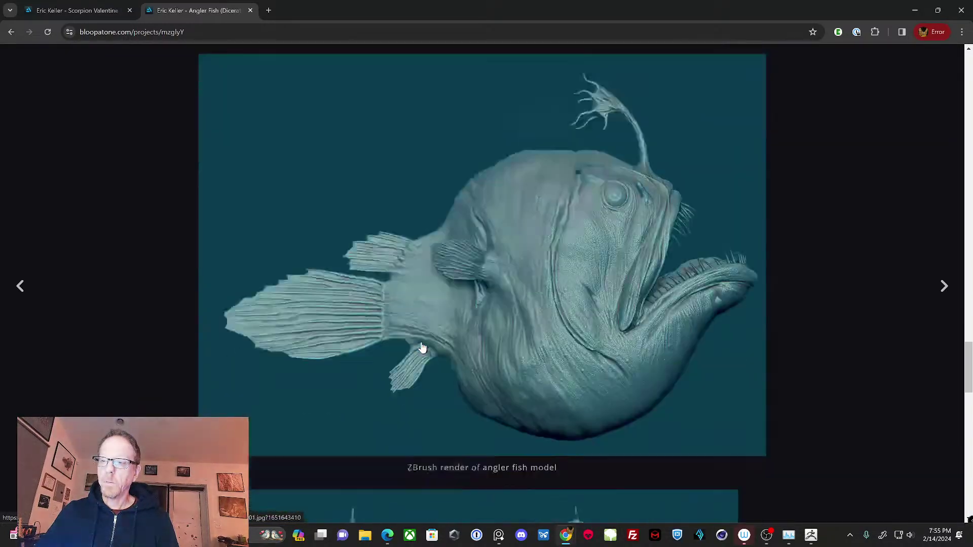
pyautogui.scroll(-2, 423, 348)
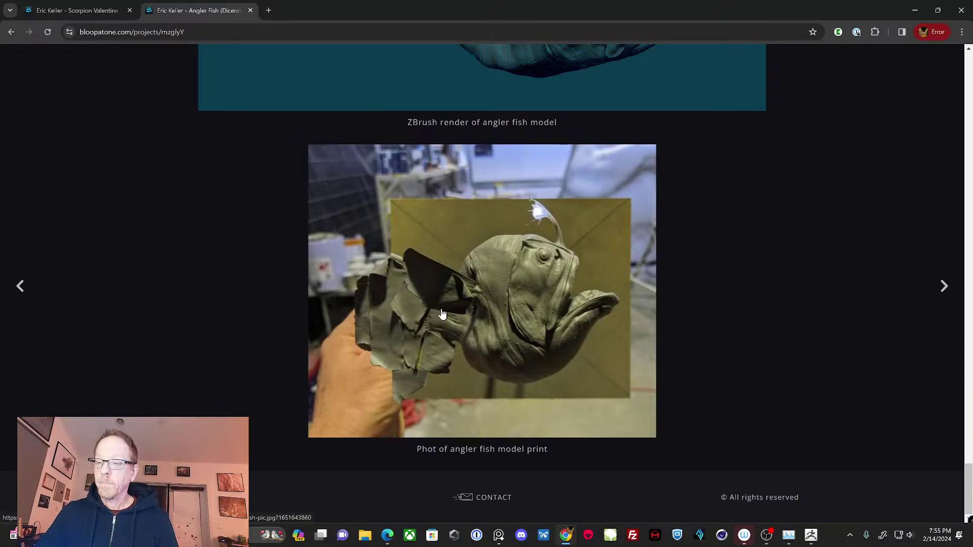
pyautogui.scroll(6, 392, 282)
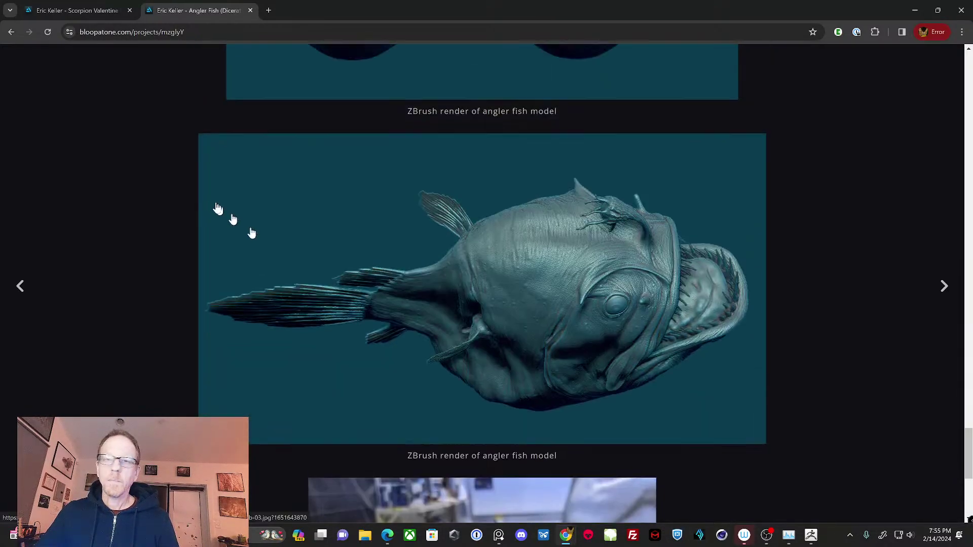
# - Return to the portfolio gallery and open the Draculoides bramstokeri project
pyautogui.click(11, 32)
pyautogui.scroll(4, 532, 196)
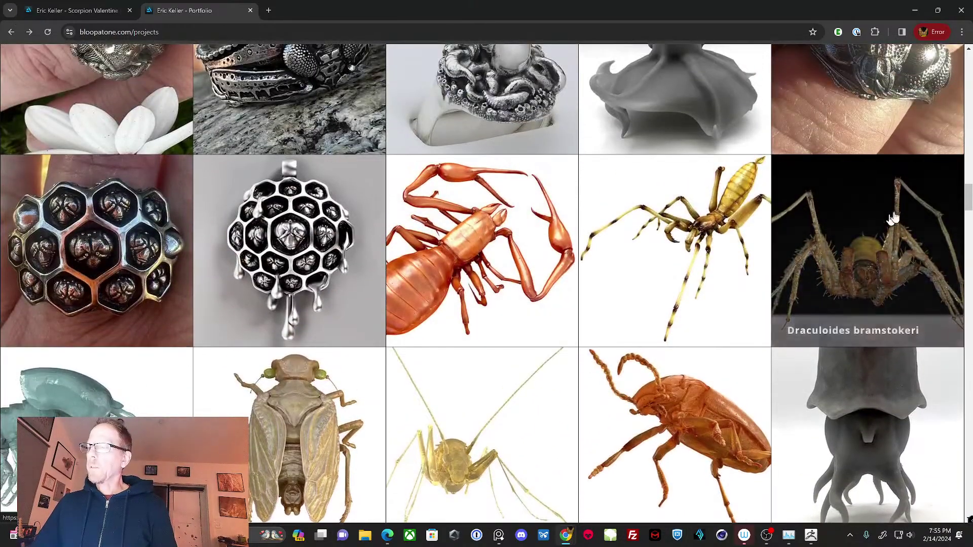
pyautogui.click(889, 218)
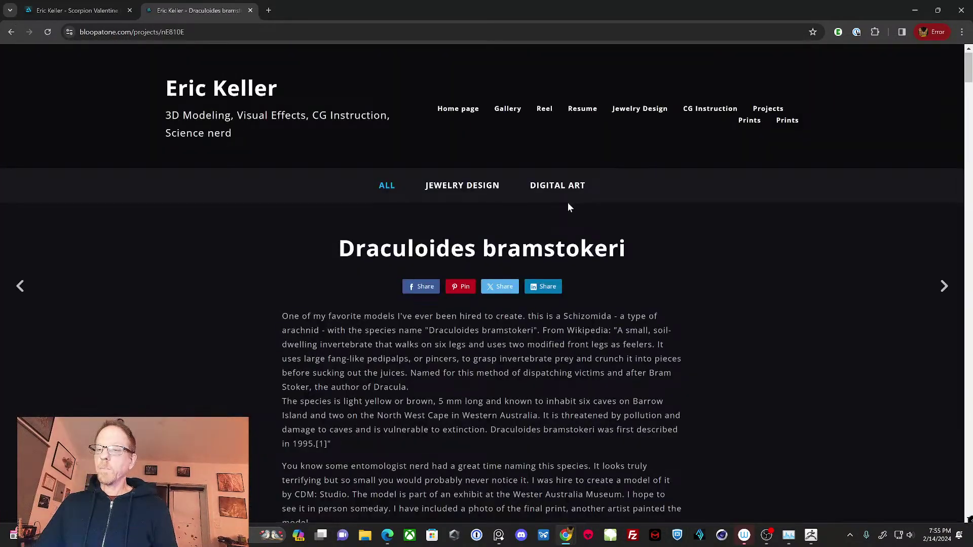
# - Examine the painted-looking Draculoides bramstokeri renders, including the Redshift ones made inside ZBrush, below the project description
pyautogui.scroll(-5, 568, 206)
pyautogui.scroll(-6, 568, 205)
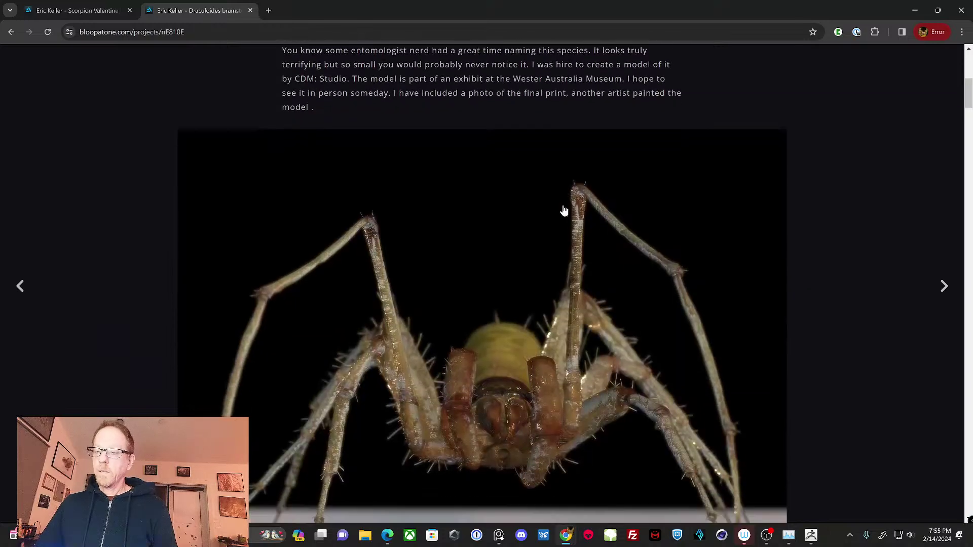
pyautogui.scroll(-7, 562, 211)
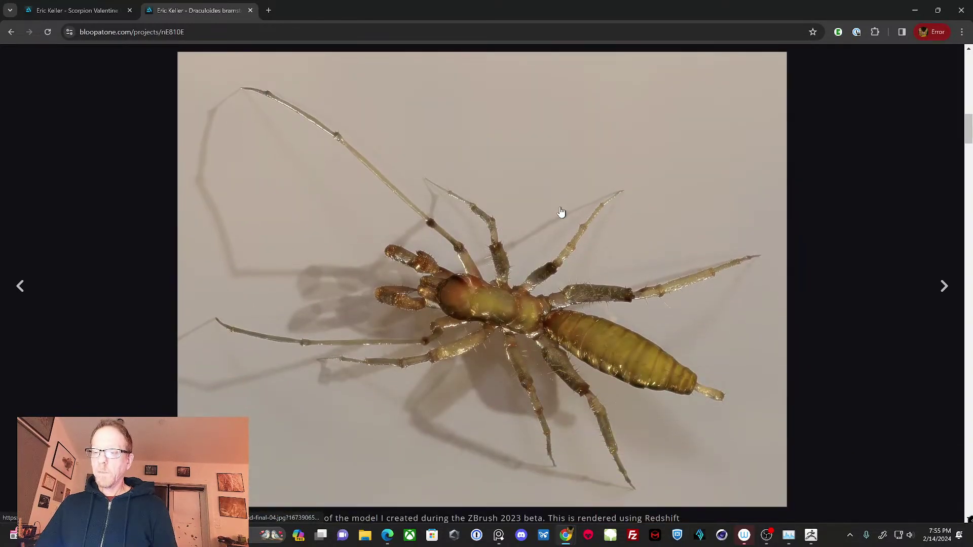
pyautogui.scroll(-7, 561, 212)
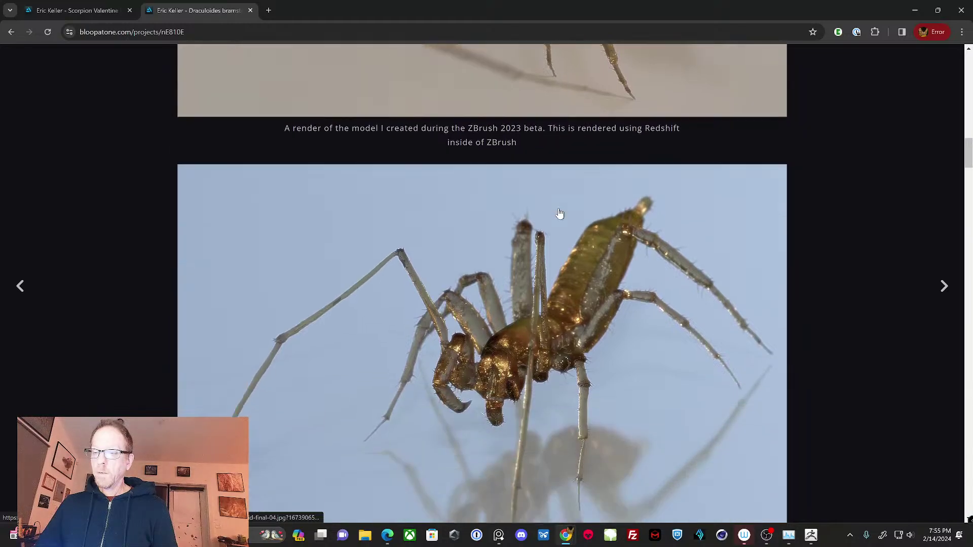
pyautogui.scroll(-1, 560, 213)
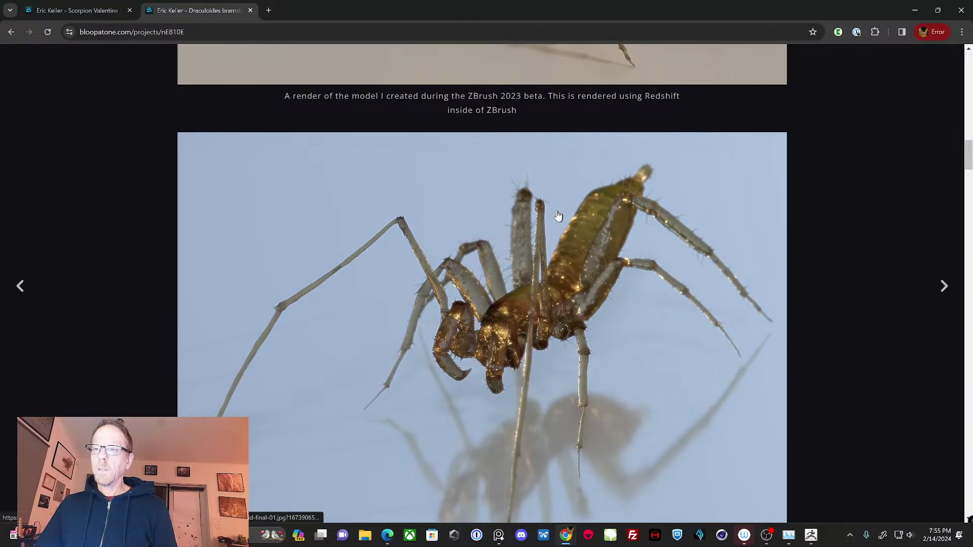
pyautogui.scroll(-1, 558, 216)
pyautogui.scroll(4, 558, 218)
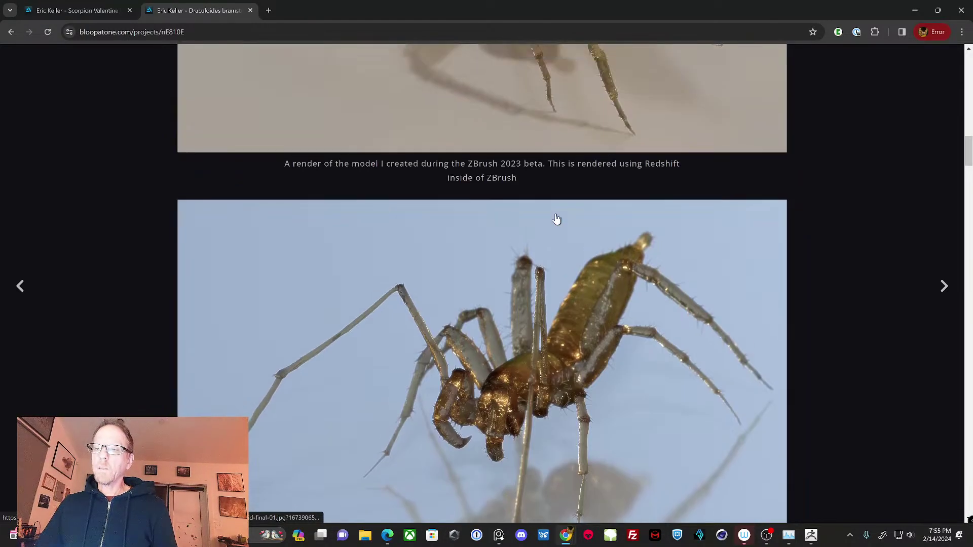
pyautogui.scroll(4, 556, 219)
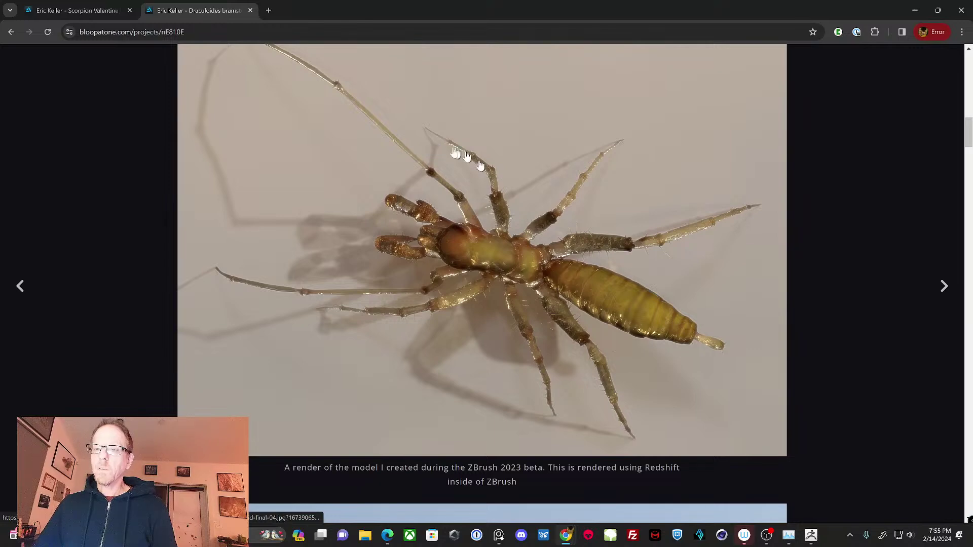
pyautogui.scroll(-8, 418, 212)
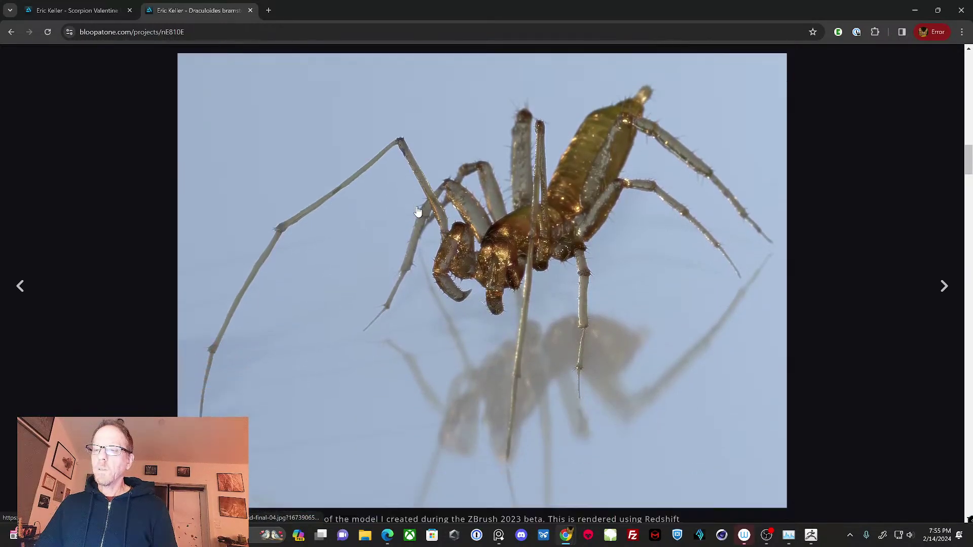
# - Review the remaining Keyshot and ZBrush renders and the exhibit print photo, and switch from the browser back to ZBrush
pyautogui.scroll(-18, 419, 212)
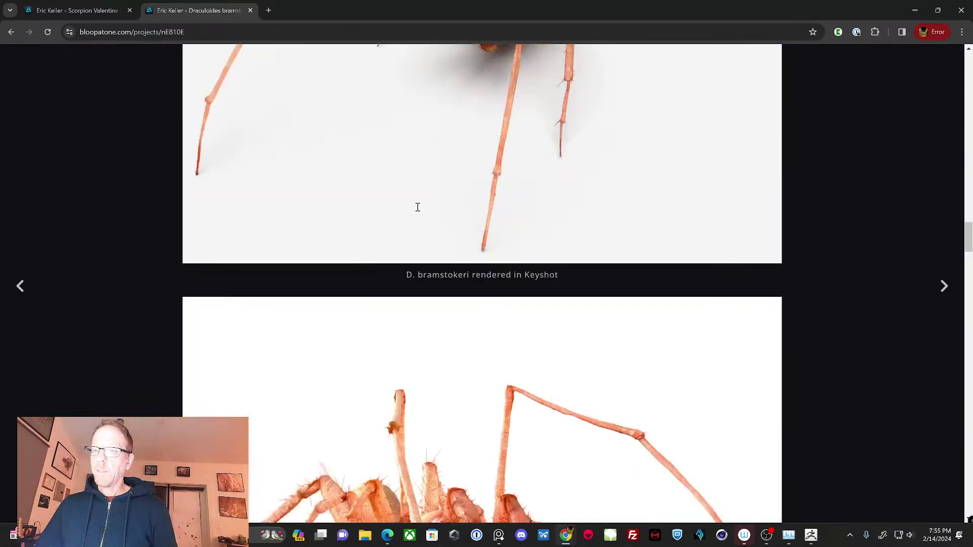
pyautogui.scroll(-20, 418, 208)
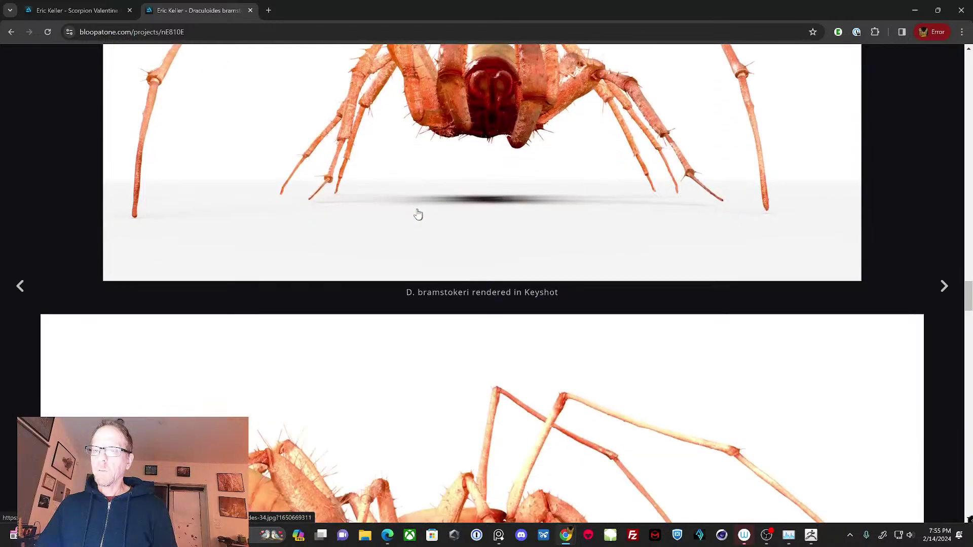
pyautogui.scroll(-20, 418, 214)
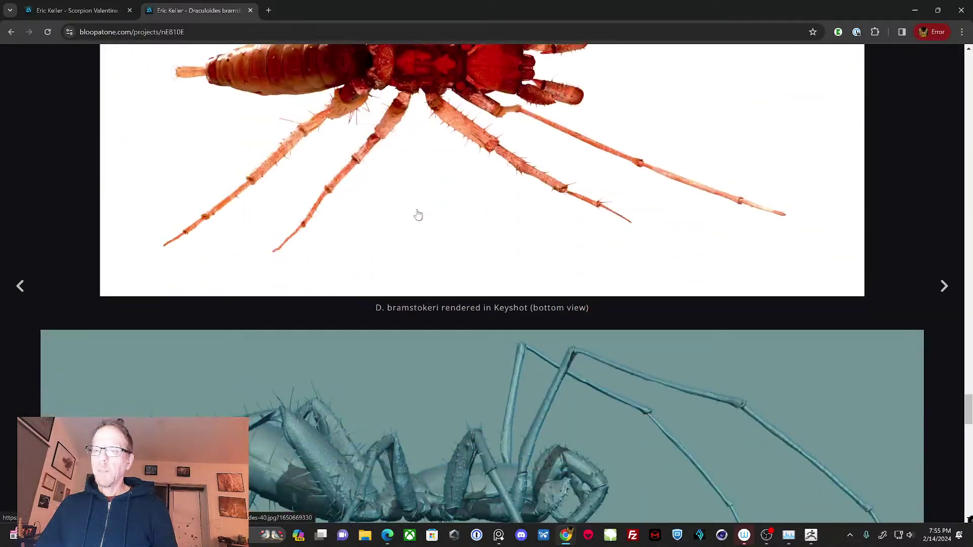
pyautogui.scroll(-18, 418, 215)
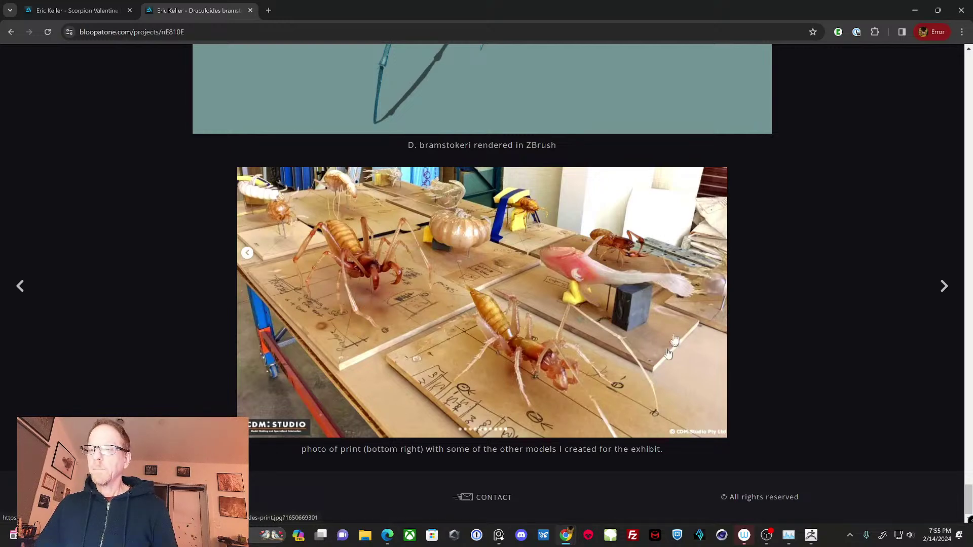
pyautogui.click(915, 10)
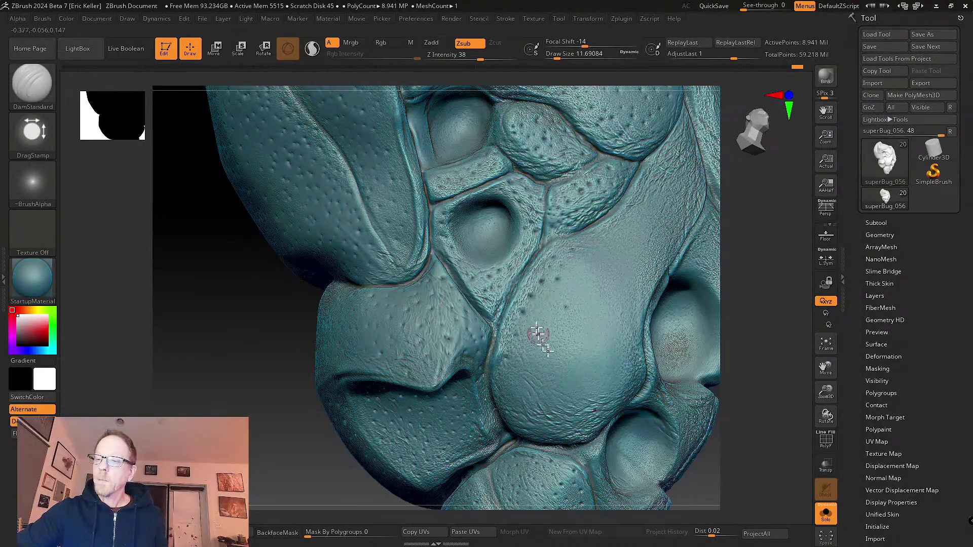
# - Stamp small pits along the inner side and rounded lower end of the large smooth plate using the DamStandard brush in Zsub mode
pyautogui.hotkey('shift', 'd')
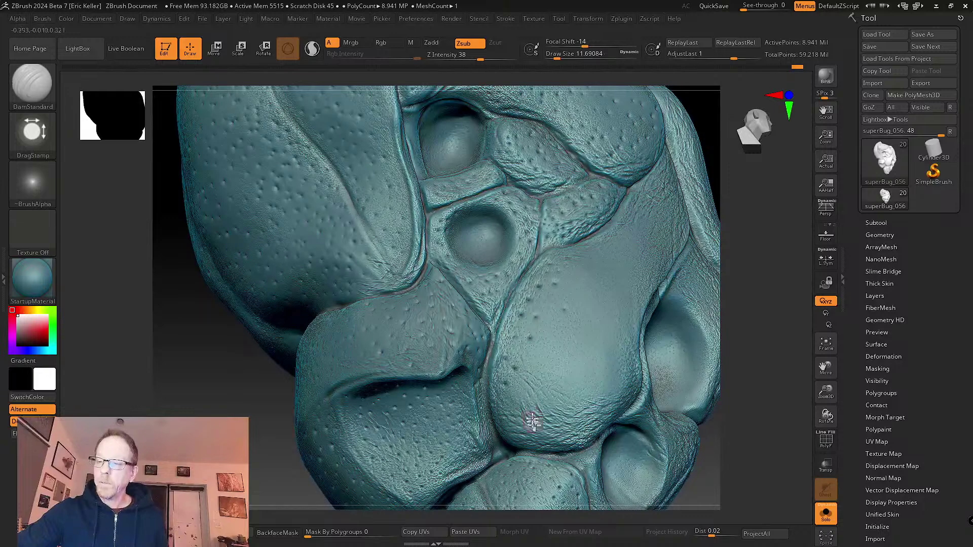
pyautogui.hotkey('shift', 'd')
pyautogui.press('d')
pyautogui.press('d')
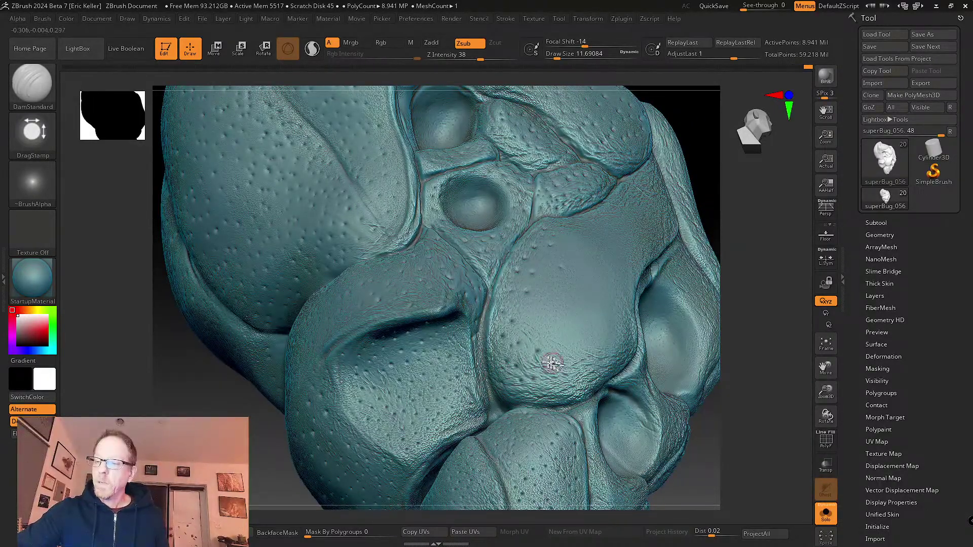
pyautogui.moveTo(581, 356); pyautogui.dragTo(561, 359, button='right')
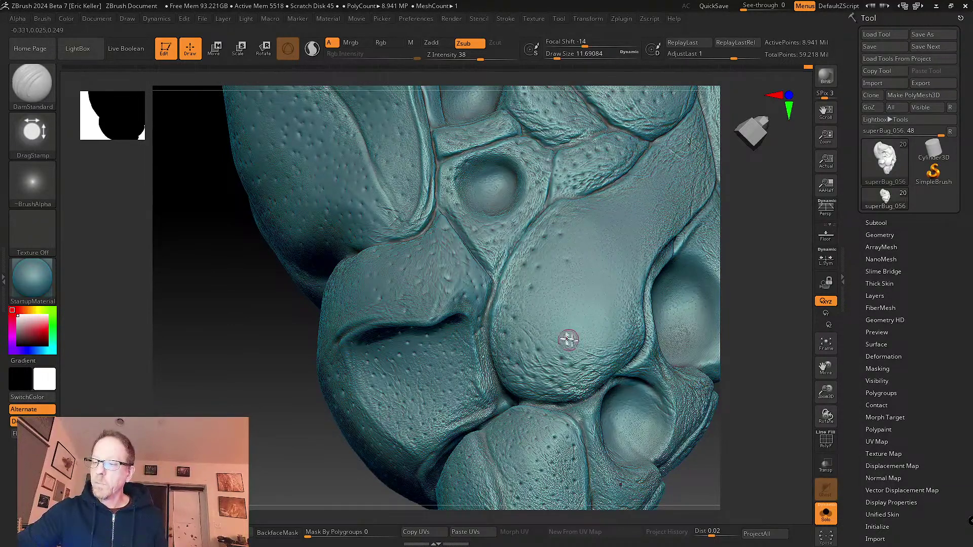
pyautogui.moveTo(569, 340); pyautogui.dragTo(545, 377, button='right')
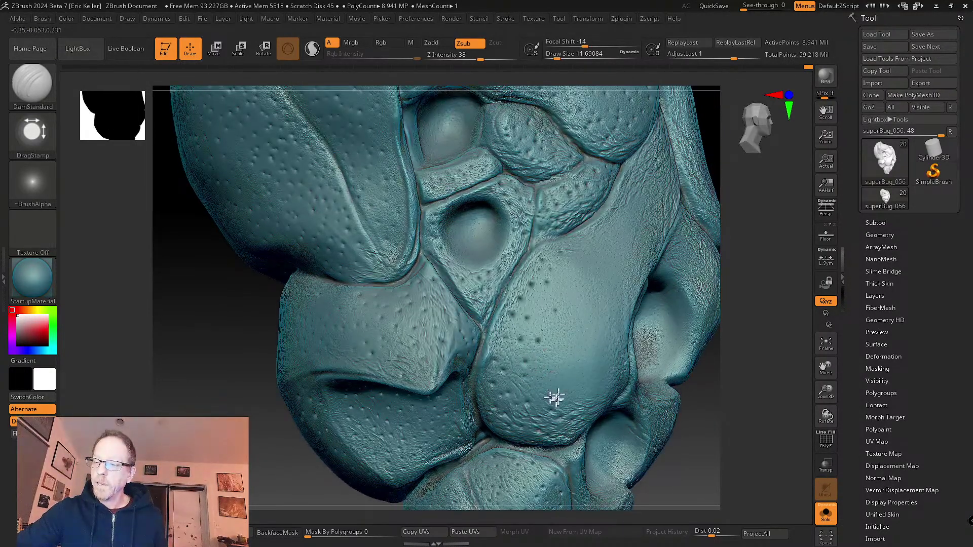
pyautogui.moveTo(578, 391)
pyautogui.mouseDown(button='right')
pyautogui.moveTo(560, 337)
pyautogui.moveTo(572, 313)
pyautogui.mouseUp(button='right')
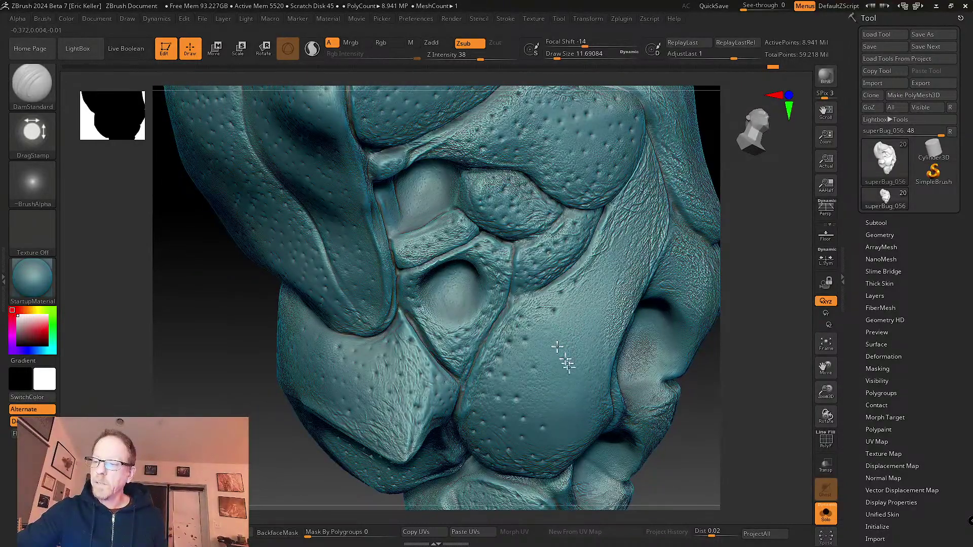
pyautogui.moveTo(536, 378)
pyautogui.mouseDown(button='right')
pyautogui.moveTo(541, 354)
pyautogui.moveTo(517, 356)
pyautogui.mouseUp(button='right')
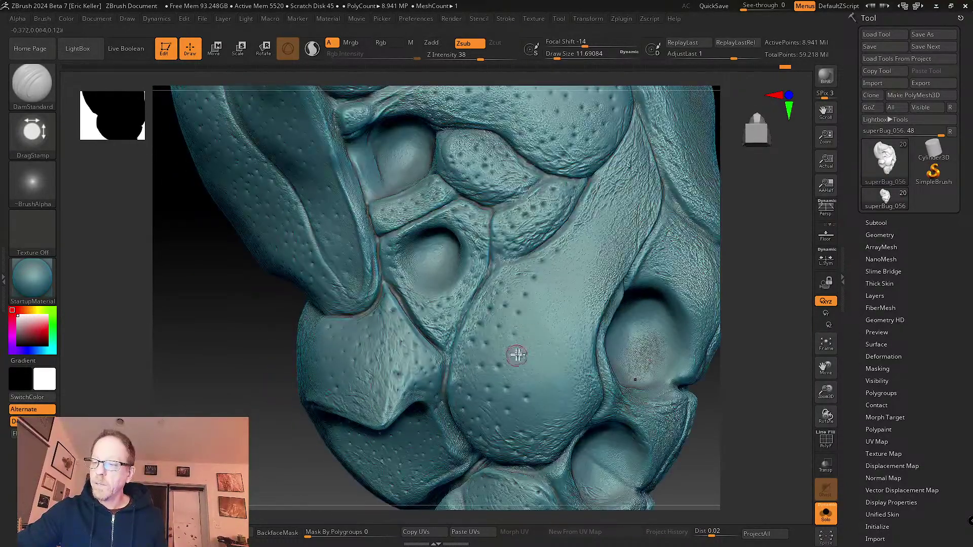
# - Extend the pits up the large plate's narrow neck and across its remaining smooth middle toward the round sockets
pyautogui.moveTo(561, 310)
pyautogui.mouseDown(button='right')
pyautogui.moveTo(547, 339)
pyautogui.moveTo(561, 325)
pyautogui.moveTo(553, 332)
pyautogui.mouseUp(button='right')
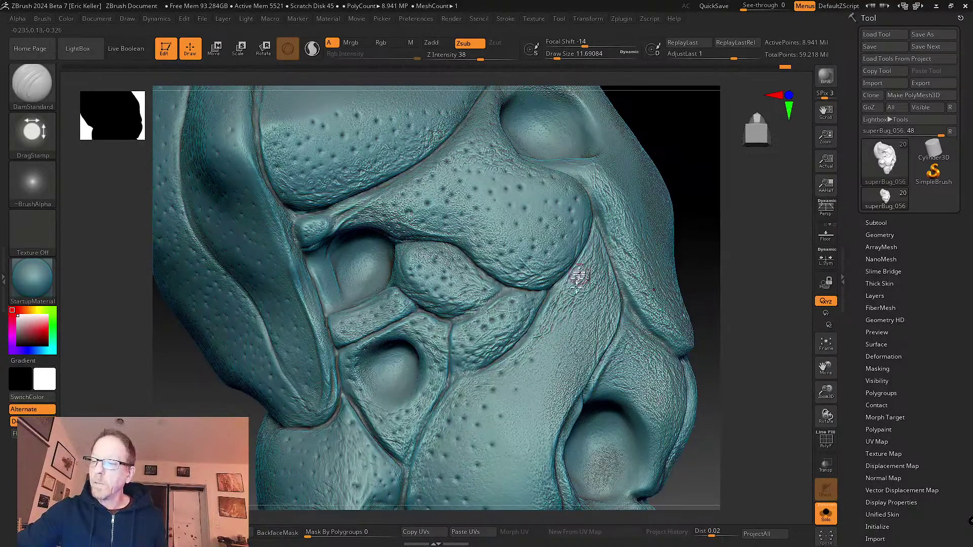
pyautogui.moveTo(593, 263); pyautogui.dragTo(599, 256, button='right')
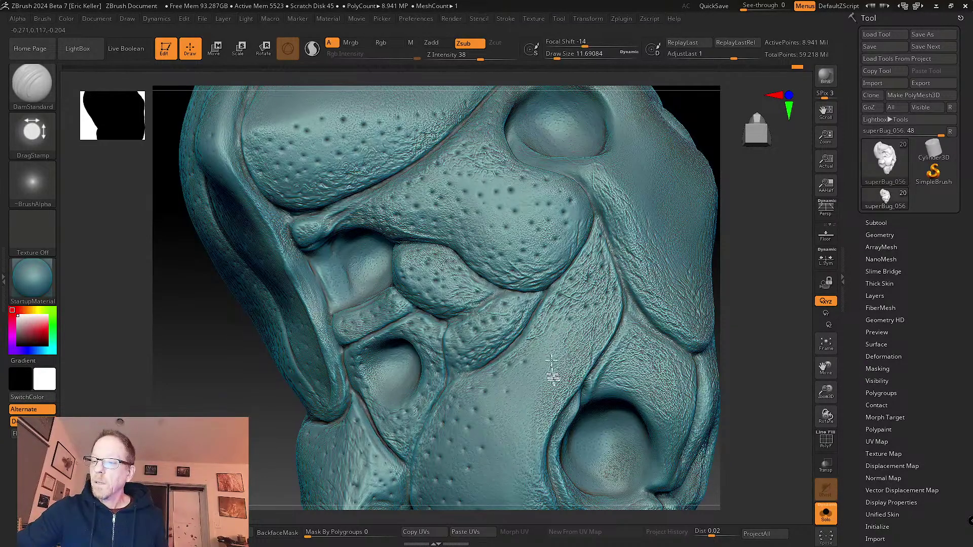
pyautogui.keyDown('alt'); pyautogui.moveTo(611, 347); pyautogui.dragTo(588, 300, button='right'); pyautogui.keyUp('alt')
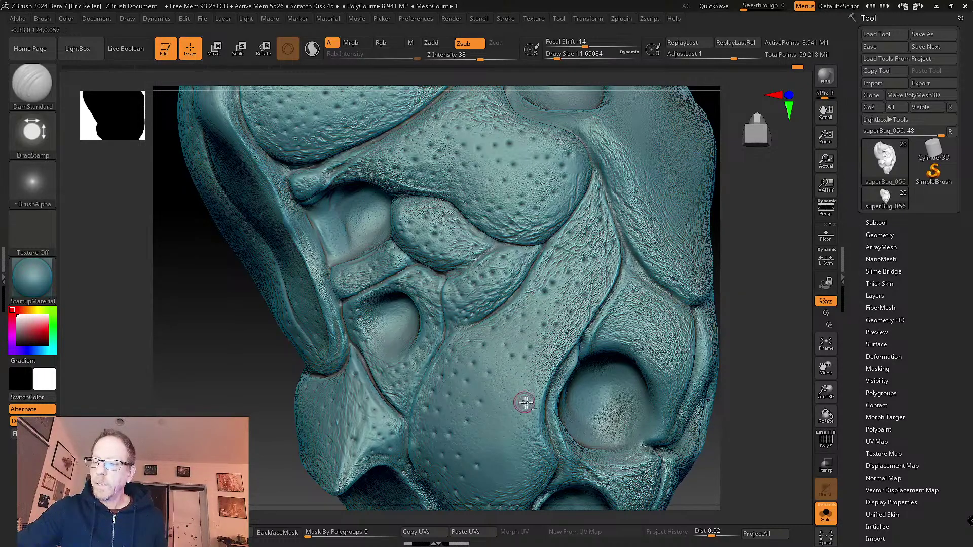
pyautogui.moveTo(523, 401)
pyautogui.keyDown('alt'); pyautogui.mouseDown(button='right')
pyautogui.moveTo(540, 346)
pyautogui.moveTo(525, 343)
pyautogui.mouseUp(button='right'); pyautogui.keyUp('alt')
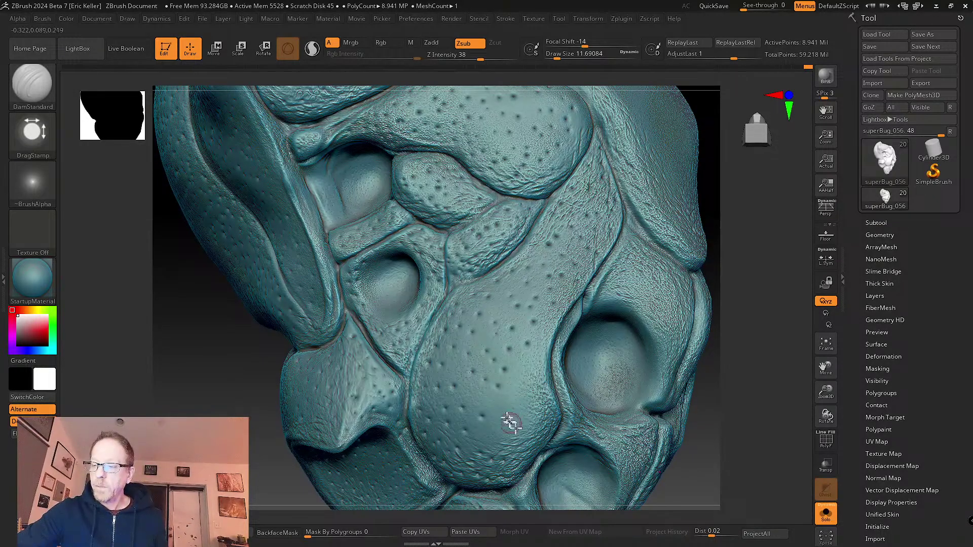
pyautogui.moveTo(525, 377); pyautogui.dragTo(543, 332, button='right')
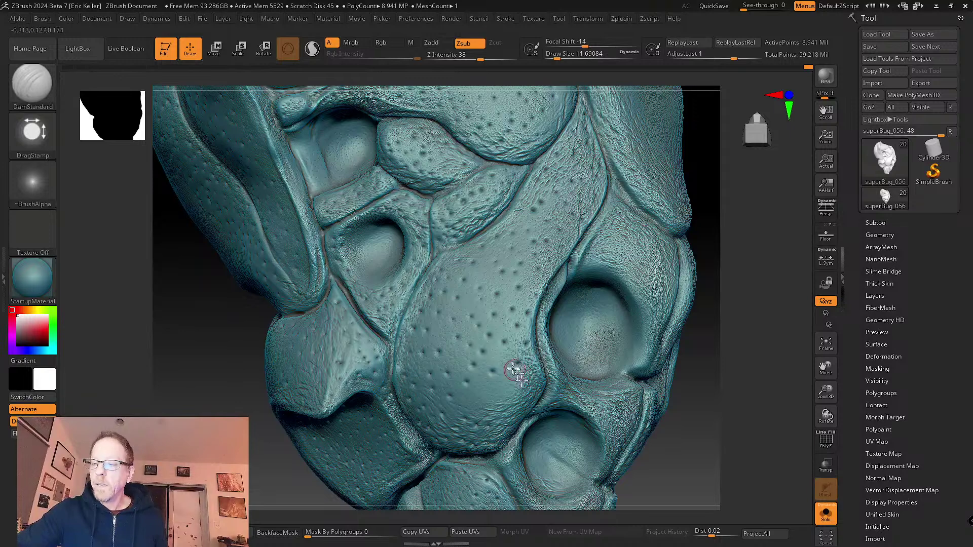
pyautogui.moveTo(526, 397); pyautogui.dragTo(527, 370, button='right')
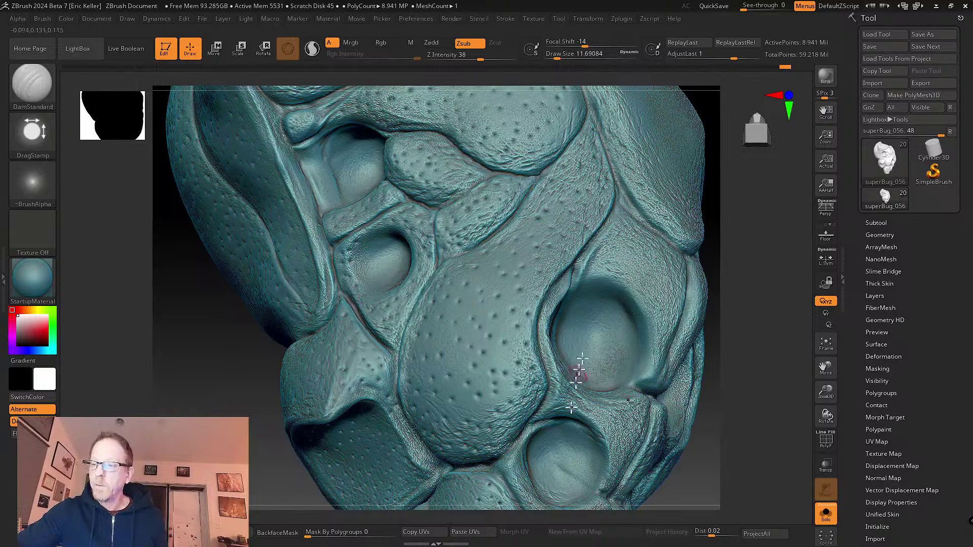
# - Stamp pits into the textured plate arching over and beside the larger round socket
pyautogui.moveTo(577, 374); pyautogui.dragTo(557, 332, button='right')
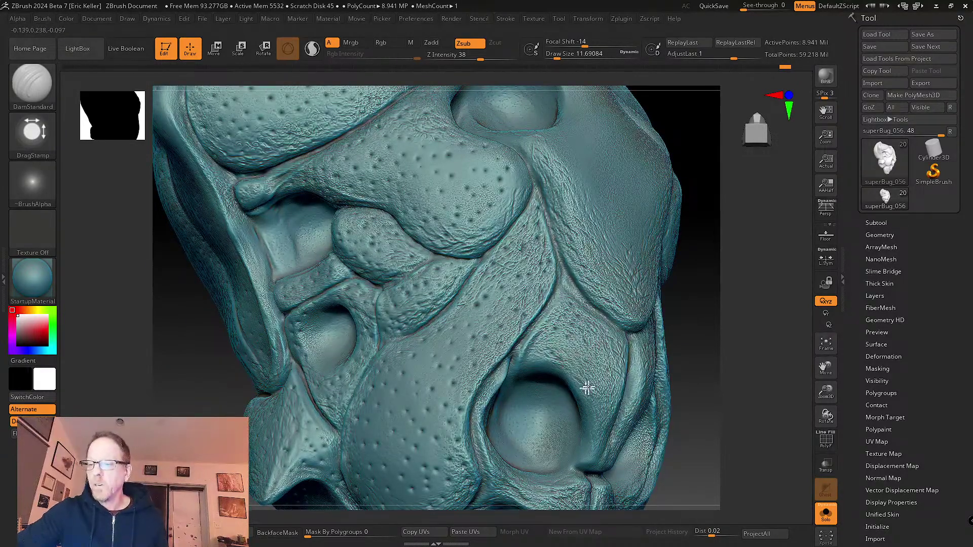
pyautogui.moveTo(581, 358); pyautogui.dragTo(583, 330)
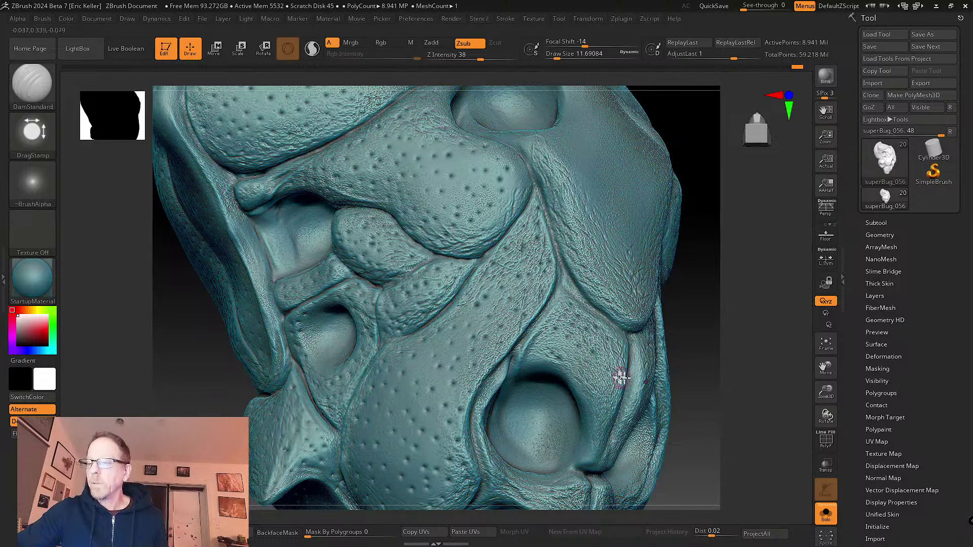
pyautogui.keyDown('alt'); pyautogui.moveTo(631, 396); pyautogui.dragTo(591, 321, button='right'); pyautogui.keyUp('alt')
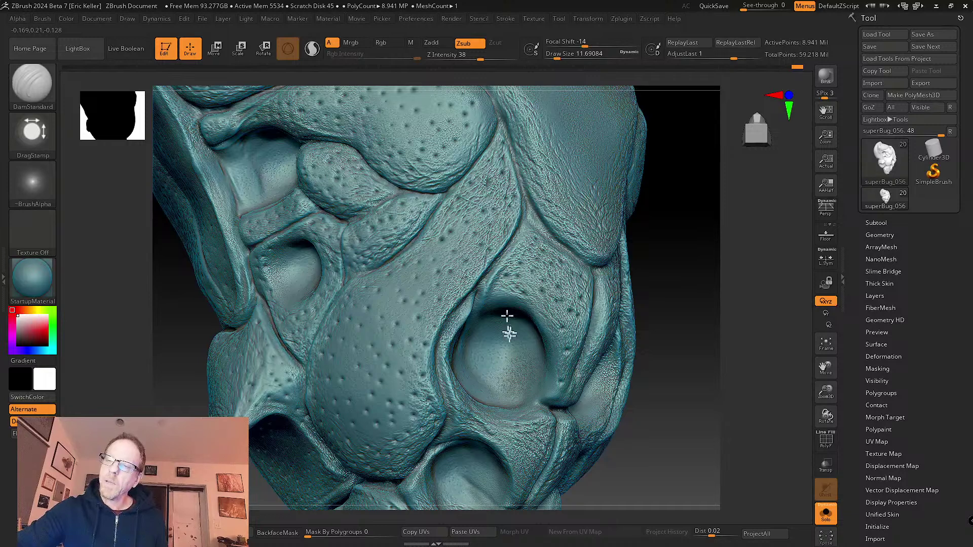
# - Add small pits to the ridged surfaces between the paired round sockets and along the midline plates below them
pyautogui.moveTo(496, 361); pyautogui.dragTo(523, 280, button='right')
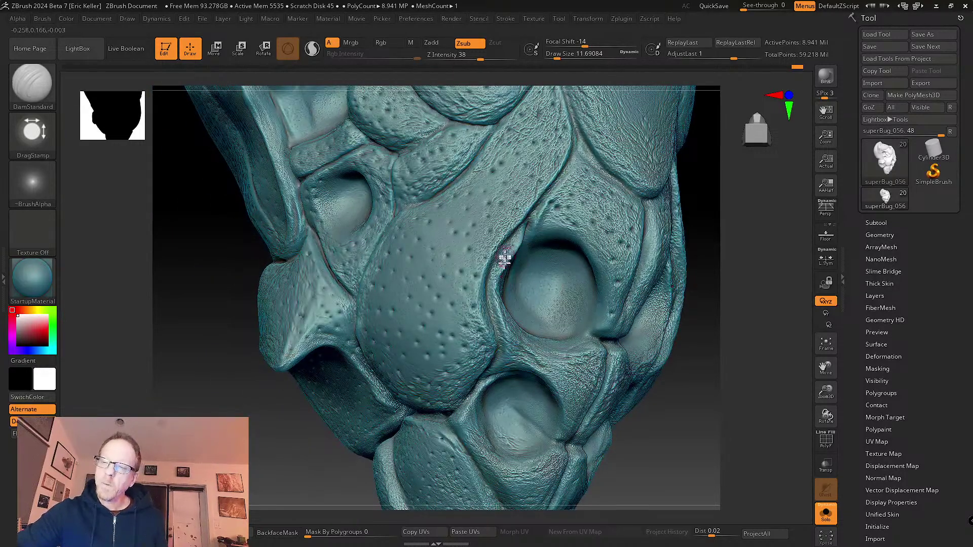
pyautogui.moveTo(530, 364); pyautogui.dragTo(536, 336, button='right')
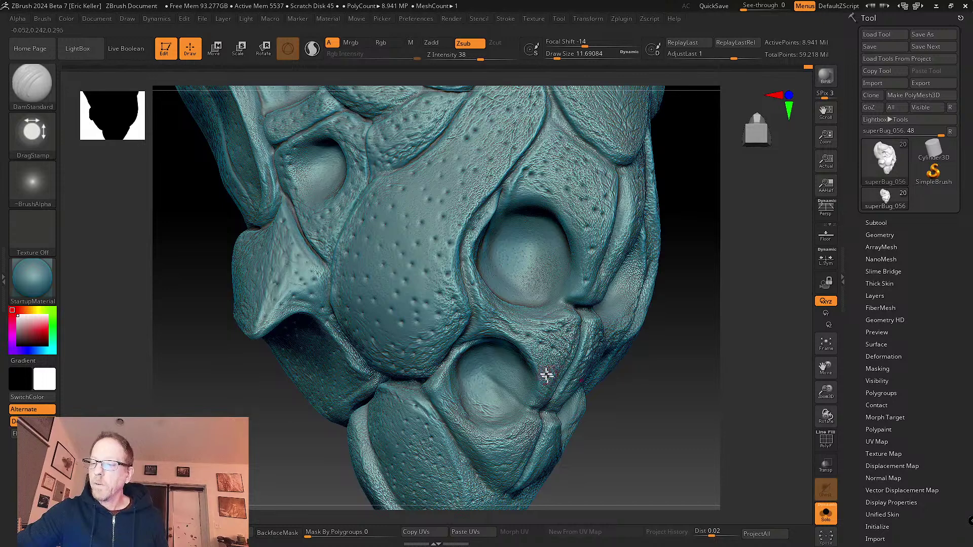
pyautogui.moveTo(568, 353); pyautogui.dragTo(556, 318, button='right')
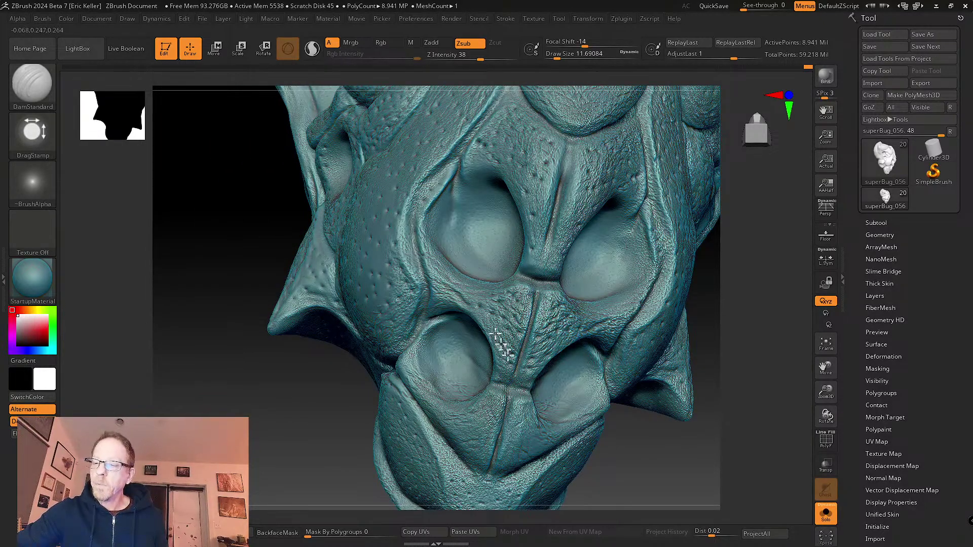
pyautogui.moveTo(530, 385); pyautogui.dragTo(528, 341, button='right')
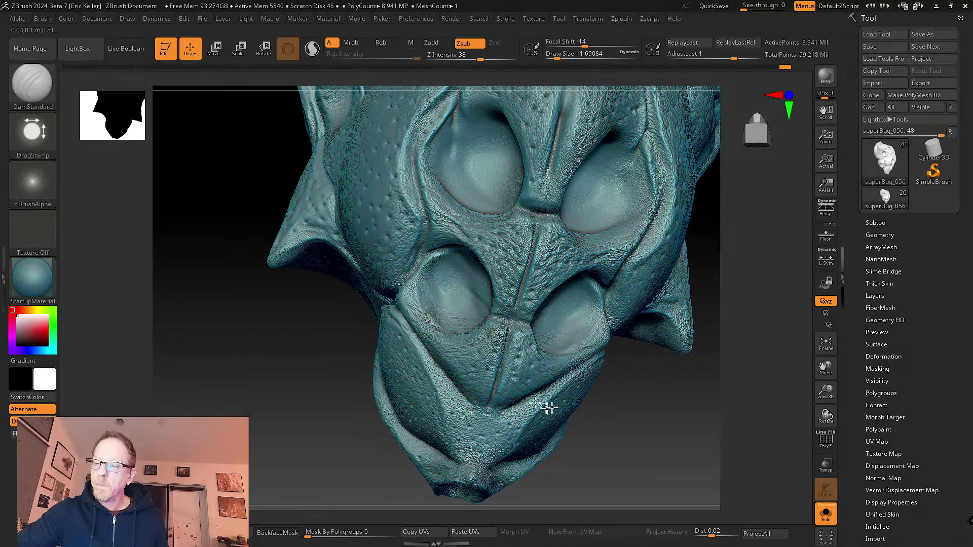
pyautogui.moveTo(558, 373)
pyautogui.mouseDown(button='right')
pyautogui.moveTo(541, 387)
pyautogui.moveTo(502, 382)
pyautogui.mouseUp(button='right')
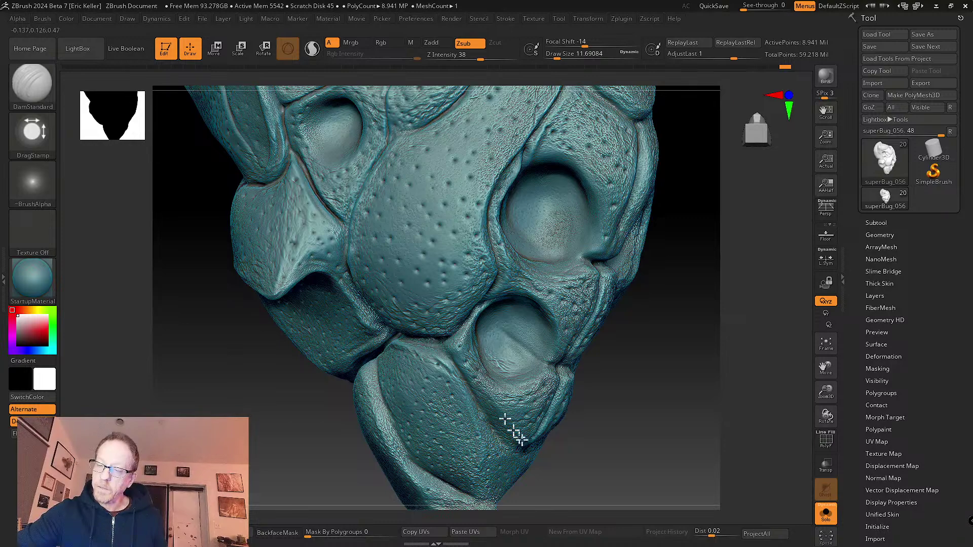
# - Stamp pits into the broad smooth plate under the head rim, along its edge beside the oval socket
pyautogui.moveTo(518, 436)
pyautogui.mouseDown(button='right')
pyautogui.moveTo(506, 403)
pyautogui.moveTo(527, 445)
pyautogui.moveTo(515, 385)
pyautogui.moveTo(515, 393)
pyautogui.moveTo(561, 341)
pyautogui.moveTo(576, 391)
pyautogui.moveTo(555, 328)
pyautogui.moveTo(522, 311)
pyautogui.moveTo(510, 321)
pyautogui.moveTo(528, 275)
pyautogui.moveTo(513, 259)
pyautogui.mouseUp(button='right')
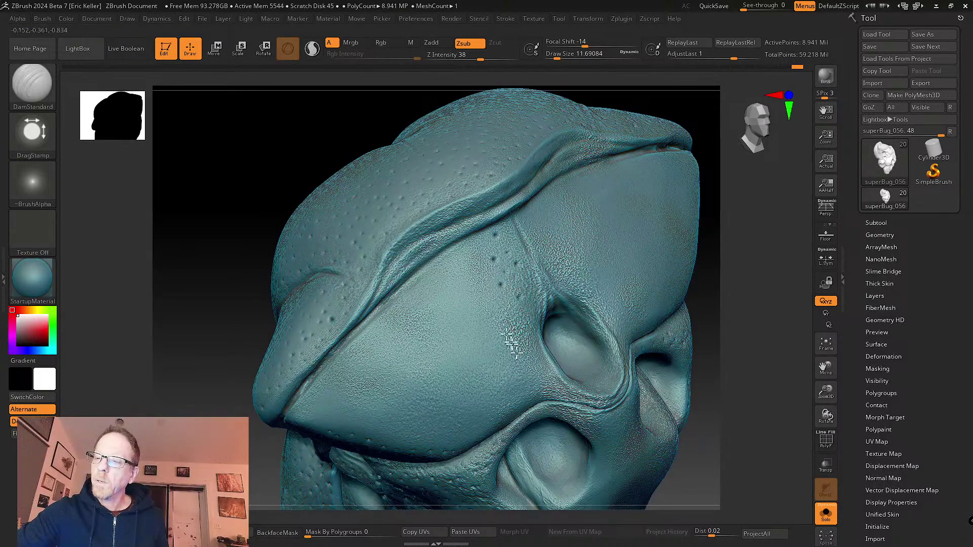
pyautogui.moveTo(467, 275); pyautogui.dragTo(475, 303, button='right')
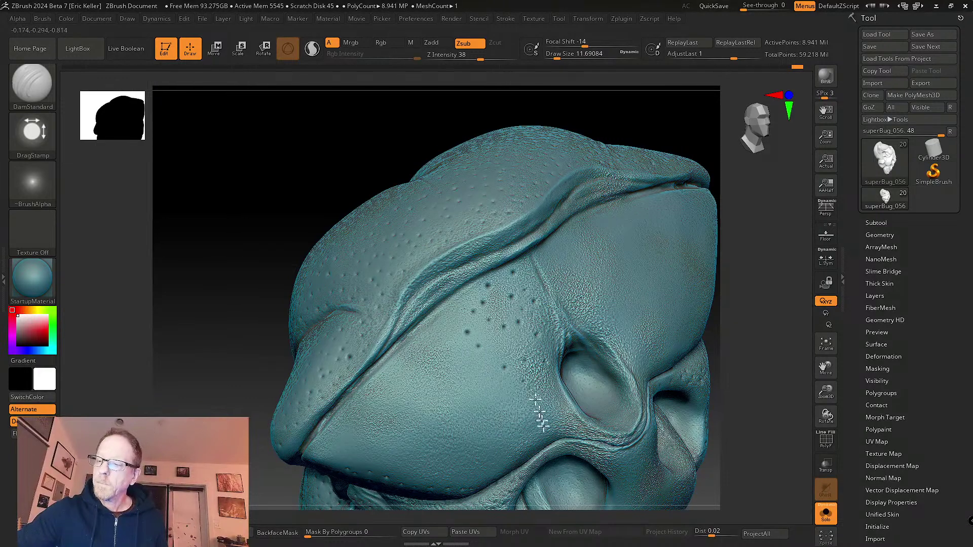
pyautogui.click(500, 394)
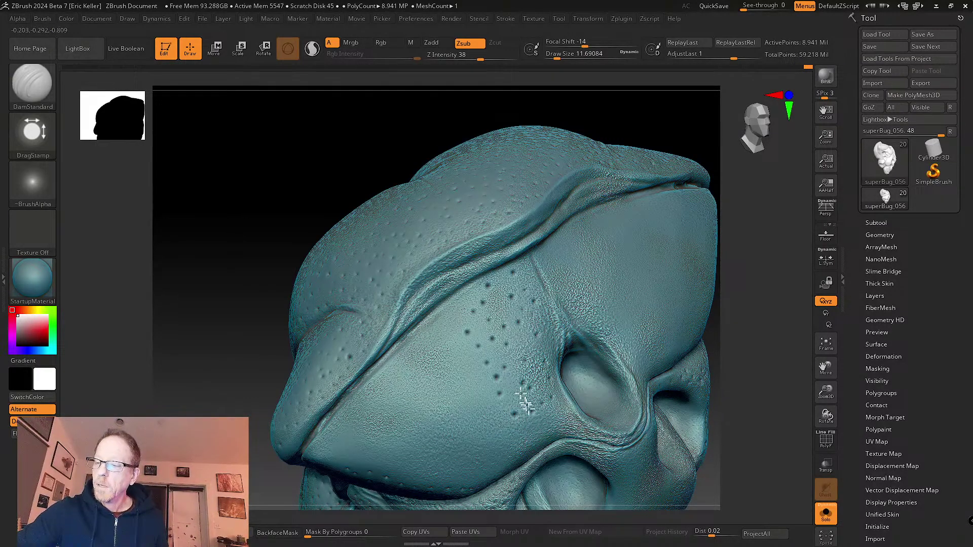
# - Scatter pits over the adjoining smooth plate across the seam, from the rim crease down past the oval socket
pyautogui.moveTo(575, 282)
pyautogui.mouseDown(button='right')
pyautogui.moveTo(517, 311)
pyautogui.moveTo(522, 323)
pyautogui.mouseUp(button='right')
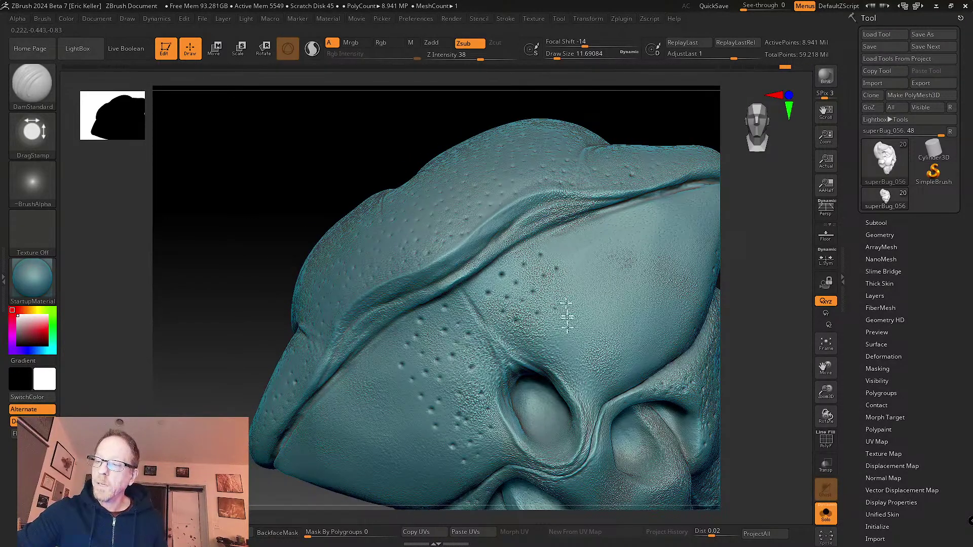
pyautogui.click(564, 292)
pyautogui.click(527, 333)
pyautogui.click(557, 323)
pyautogui.click(576, 310)
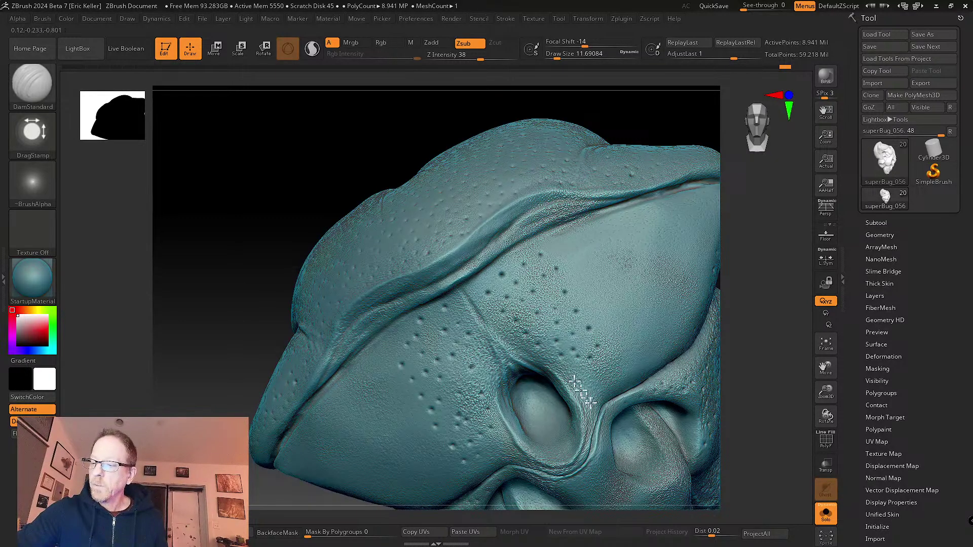
pyautogui.keyDown('alt'); pyautogui.moveTo(630, 370); pyautogui.dragTo(587, 347, button='right'); pyautogui.keyUp('alt')
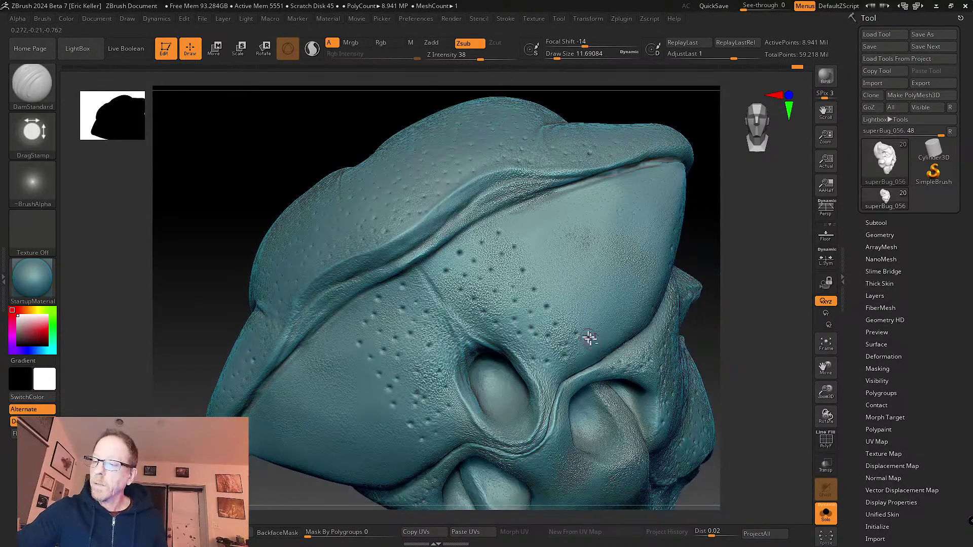
pyautogui.moveTo(555, 378); pyautogui.dragTo(527, 289, button='right')
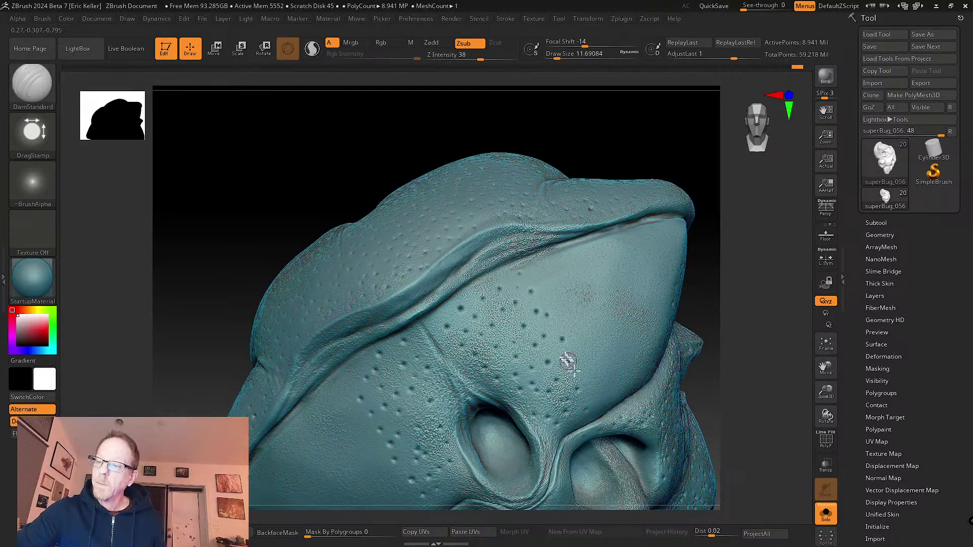
pyautogui.moveTo(578, 374)
pyautogui.keyDown('alt'); pyautogui.mouseDown(button='right')
pyautogui.moveTo(572, 343)
pyautogui.moveTo(589, 302)
pyautogui.mouseUp(button='right'); pyautogui.keyUp('alt')
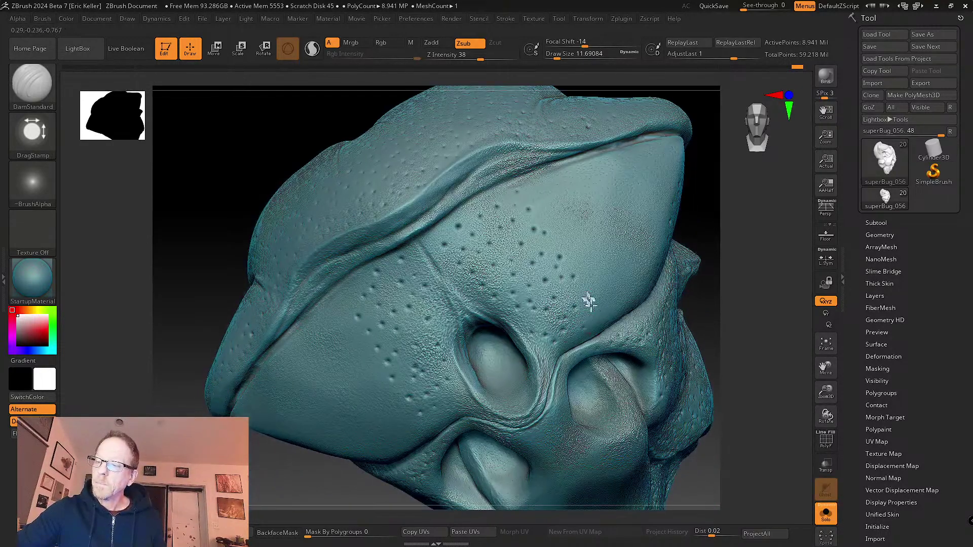
# - Spread more pits across the middle of the broad plate under the rim, filling the area away from the oval socket
pyautogui.moveTo(577, 343); pyautogui.dragTo(490, 332, button='right')
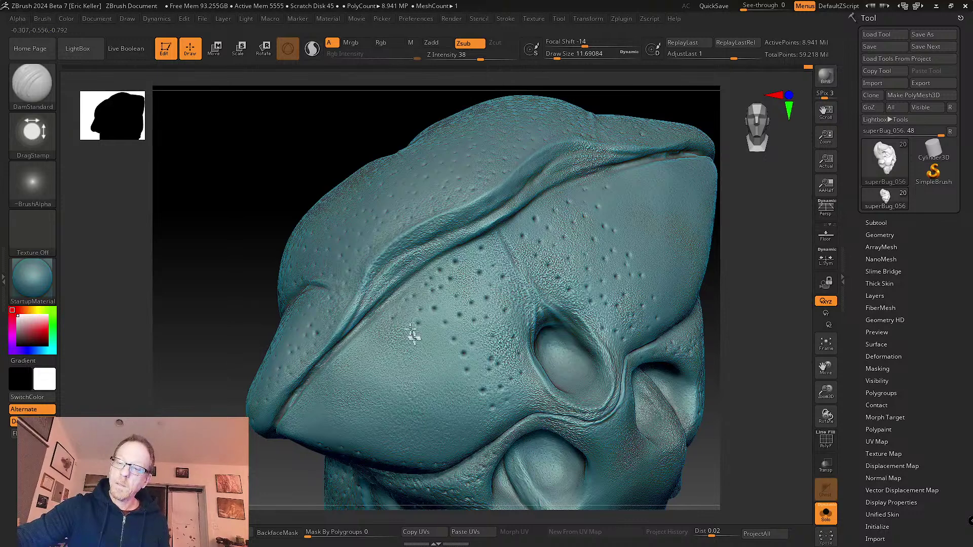
pyautogui.click(392, 328)
pyautogui.click(378, 328)
pyautogui.click(408, 322)
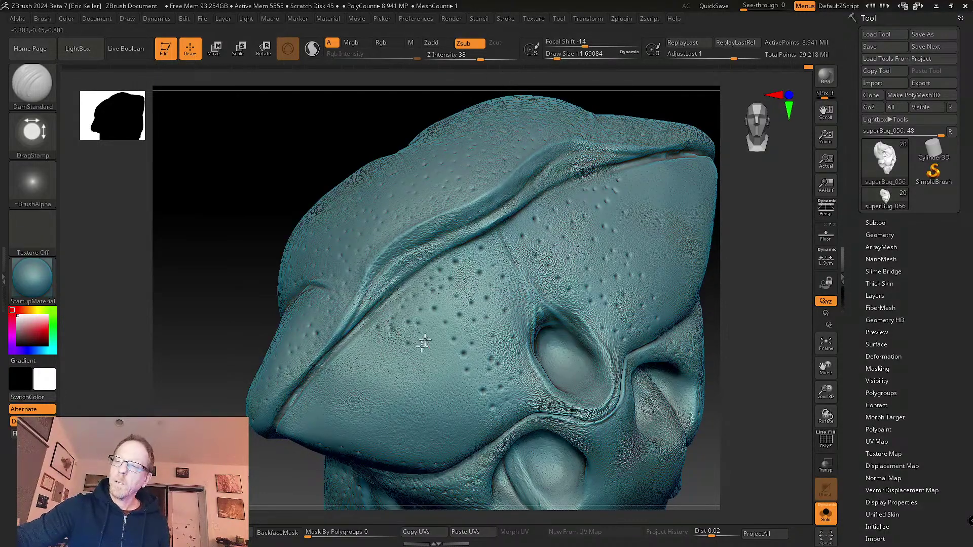
pyautogui.click(439, 353)
pyautogui.click(414, 358)
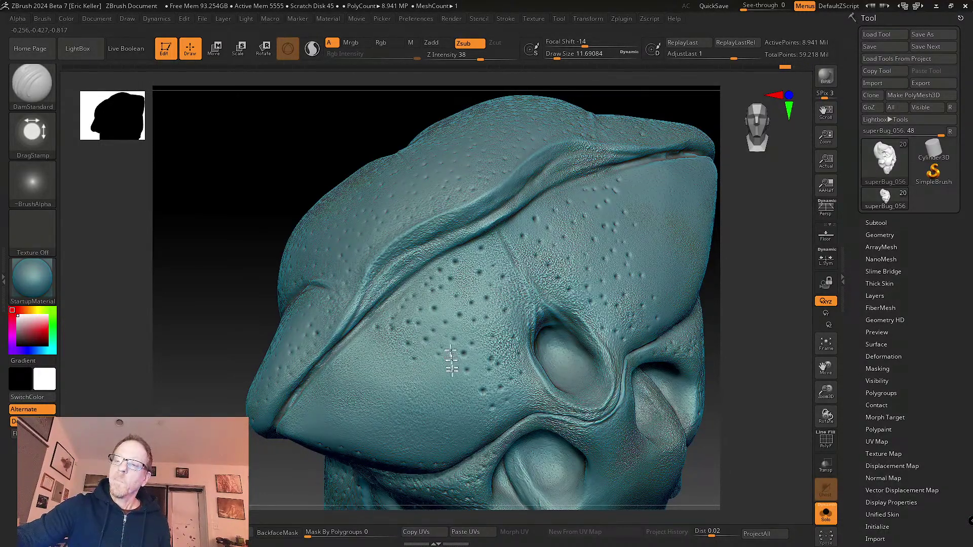
pyautogui.click(456, 364)
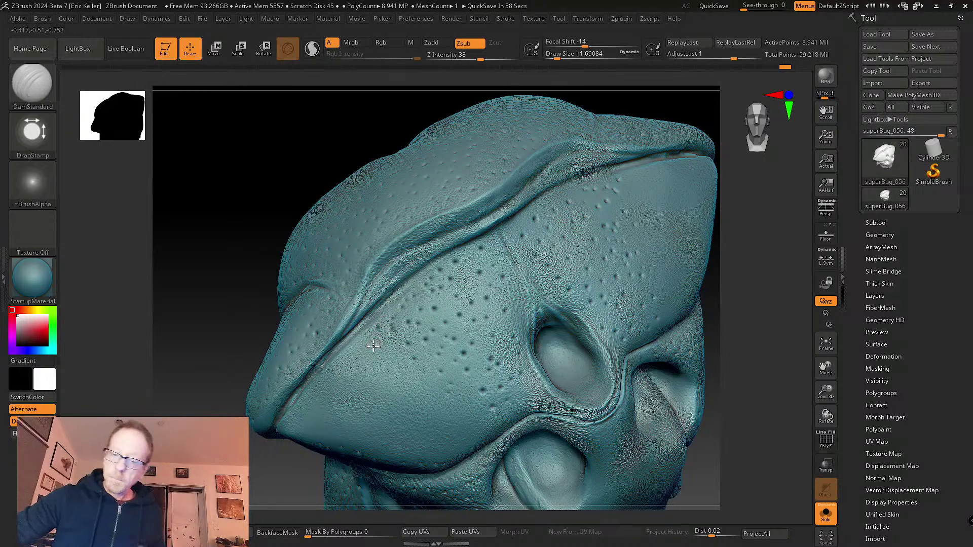
# - Stamp pits across the pointed end of the broad plate under the head rim, down to its lower edge
pyautogui.moveTo(356, 358)
pyautogui.mouseDown(button='right')
pyautogui.moveTo(393, 360)
pyautogui.moveTo(396, 337)
pyautogui.mouseUp(button='right')
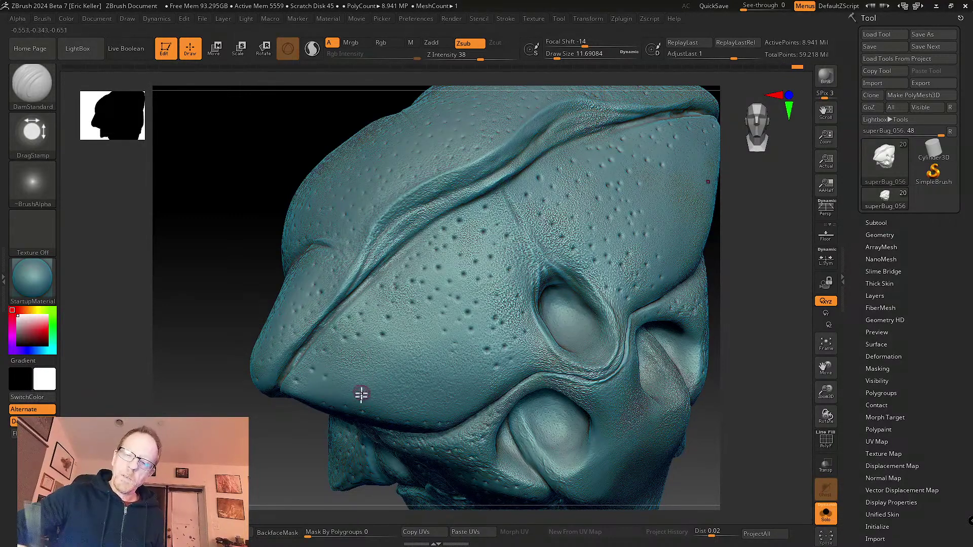
pyautogui.moveTo(363, 393); pyautogui.dragTo(319, 390, button='right')
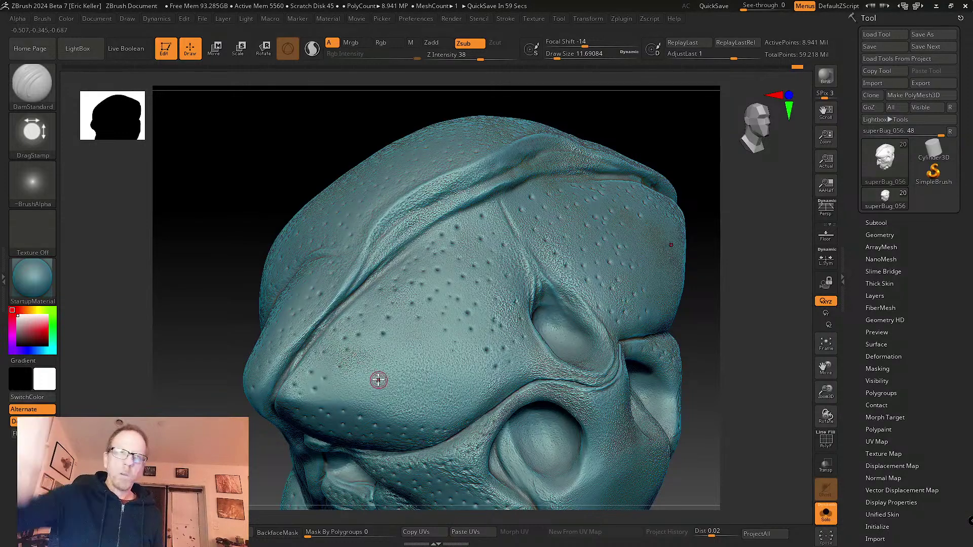
pyautogui.moveTo(337, 375)
pyautogui.mouseDown(button='right')
pyautogui.moveTo(344, 400)
pyautogui.moveTo(363, 347)
pyautogui.mouseUp(button='right')
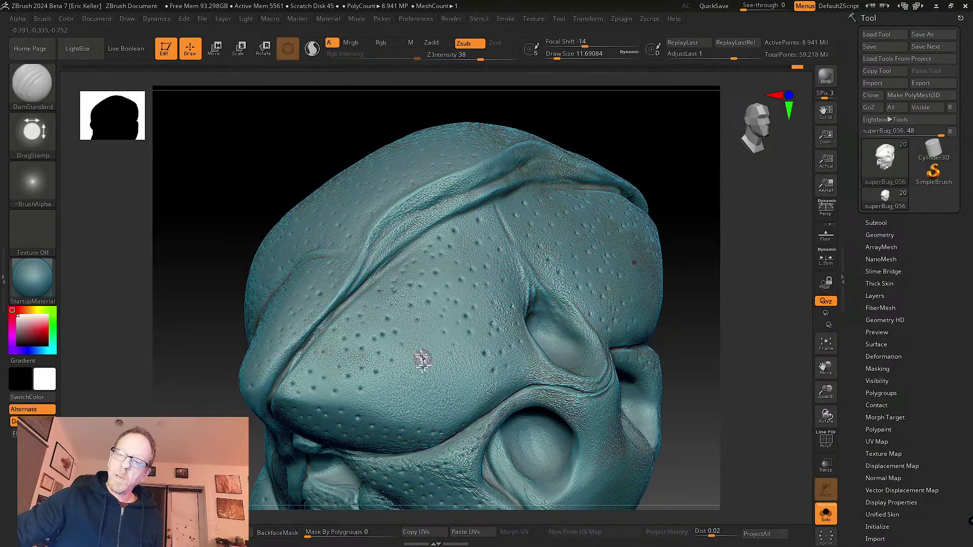
pyautogui.moveTo(445, 354); pyautogui.dragTo(432, 335, button='right')
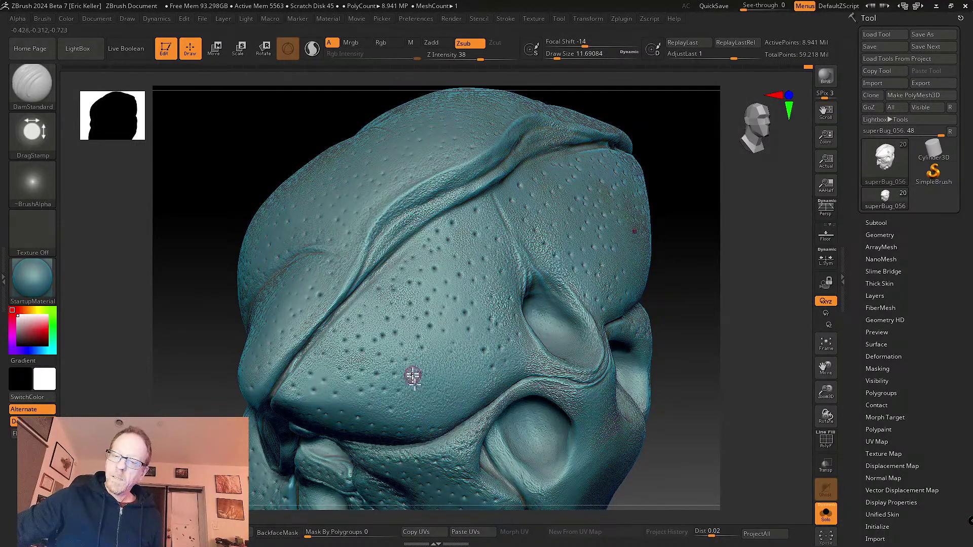
pyautogui.moveTo(462, 370); pyautogui.dragTo(454, 387, button='right')
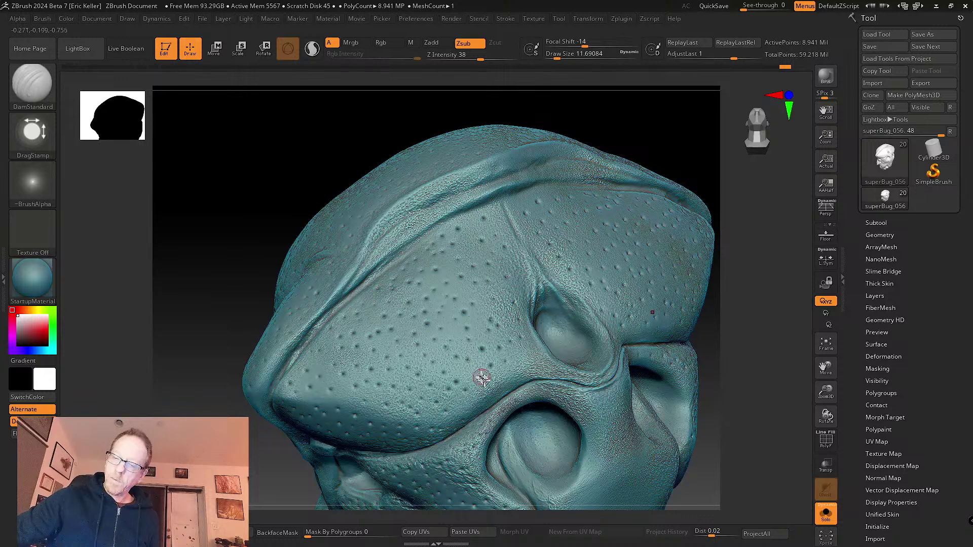
# - Add pits between the broad plate's lower edge and the oval socket, and along the rim crease above the plate
pyautogui.scroll(3, 537, 345)
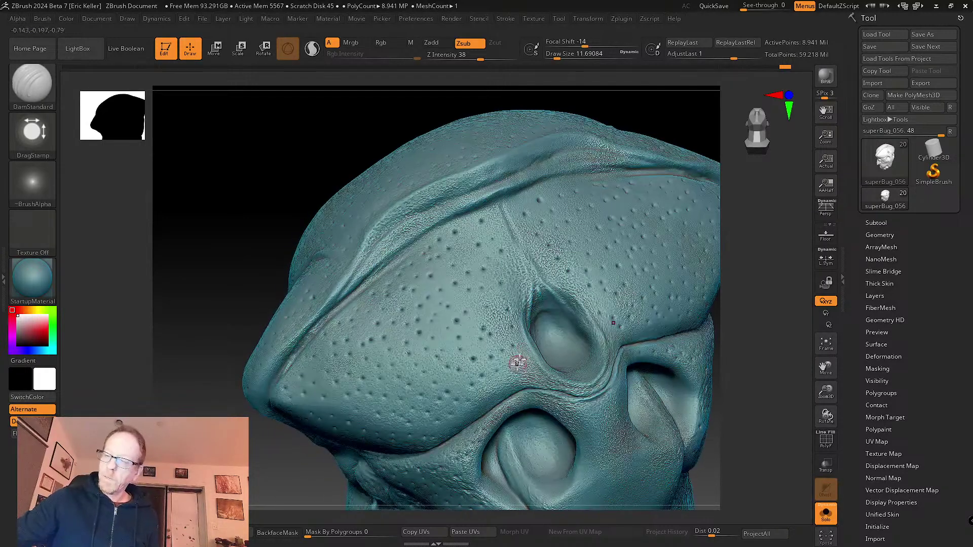
pyautogui.moveTo(530, 377); pyautogui.dragTo(482, 348, button='right')
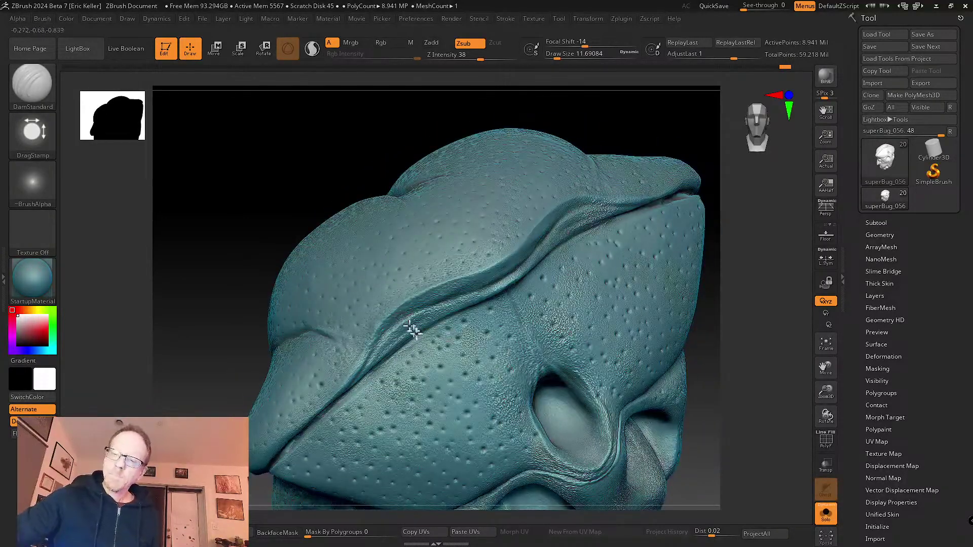
pyautogui.moveTo(444, 300); pyautogui.dragTo(497, 276)
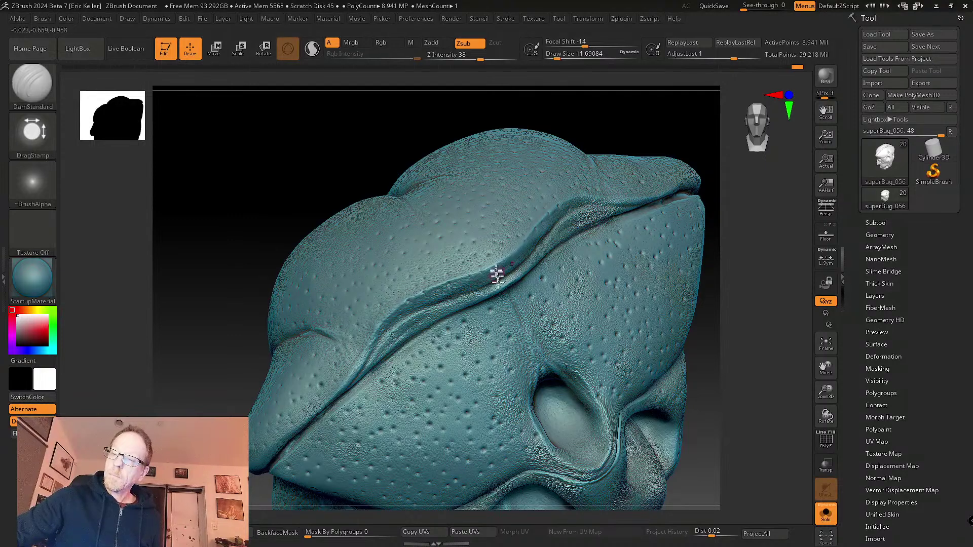
pyautogui.moveTo(441, 319)
pyautogui.mouseDown(button='right')
pyautogui.moveTo(498, 397)
pyautogui.moveTo(517, 382)
pyautogui.moveTo(478, 358)
pyautogui.moveTo(486, 366)
pyautogui.mouseUp(button='right')
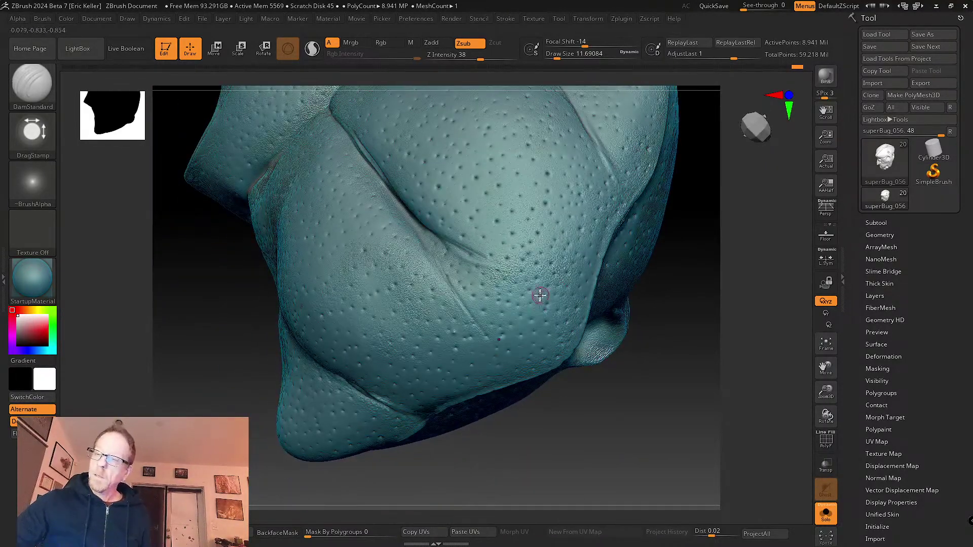
# - Add a few pits to the shell plate beside the deep diagonal seam on the back of the body
pyautogui.moveTo(539, 293)
pyautogui.mouseDown(button='right')
pyautogui.moveTo(530, 293)
pyautogui.moveTo(541, 284)
pyautogui.moveTo(499, 302)
pyautogui.moveTo(496, 289)
pyautogui.moveTo(522, 282)
pyautogui.moveTo(513, 249)
pyautogui.moveTo(501, 323)
pyautogui.moveTo(374, 336)
pyautogui.moveTo(341, 362)
pyautogui.moveTo(325, 332)
pyautogui.mouseUp(button='right')
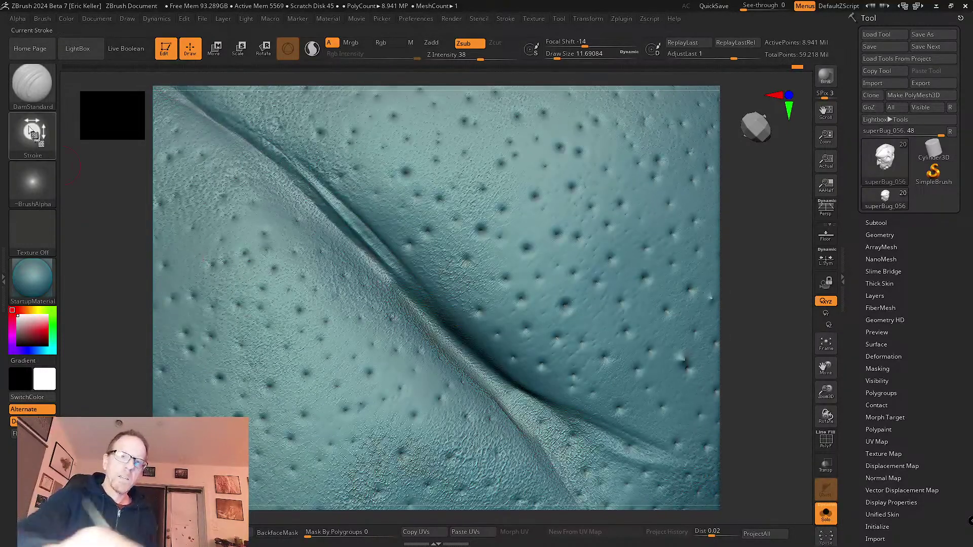
pyautogui.click(284, 331)
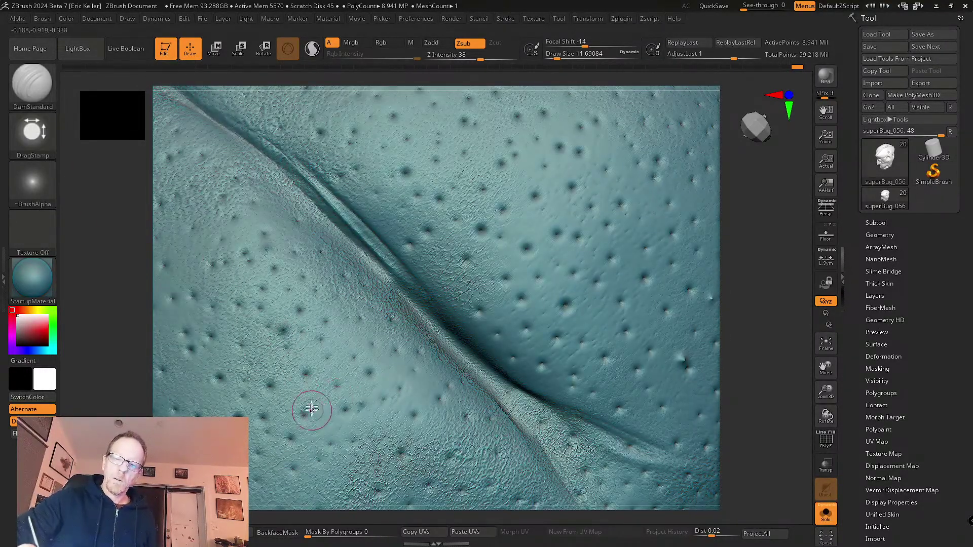
pyautogui.moveTo(391, 450)
pyautogui.mouseDown(button='right')
pyautogui.moveTo(419, 358)
pyautogui.moveTo(376, 362)
pyautogui.moveTo(428, 278)
pyautogui.mouseUp(button='right')
# - Stamp pits of mixed size into the bare smooth patch in the middle of the plate across the seam
pyautogui.moveTo(491, 299)
pyautogui.mouseDown(button='right')
pyautogui.moveTo(532, 339)
pyautogui.moveTo(461, 245)
pyautogui.moveTo(446, 289)
pyautogui.mouseUp(button='right')
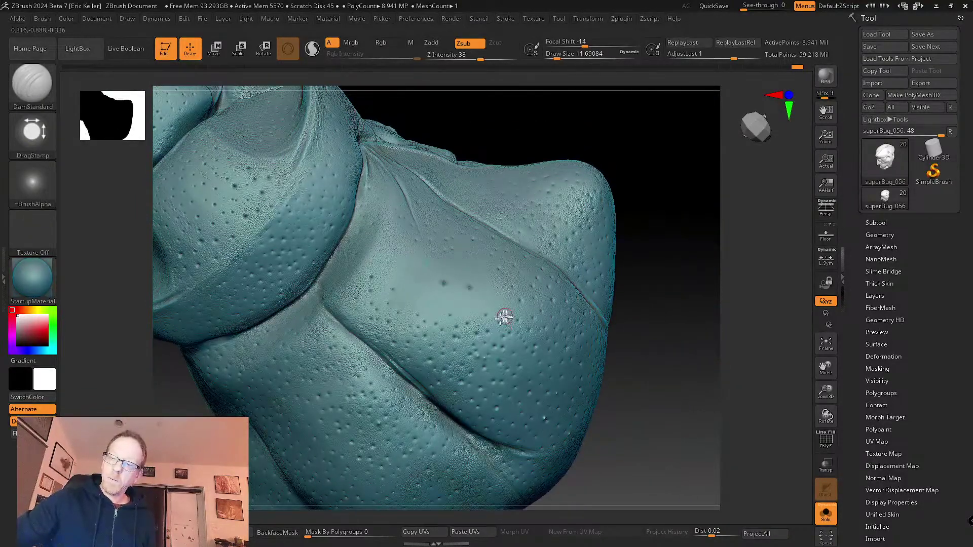
pyautogui.moveTo(505, 317)
pyautogui.mouseDown(button='right')
pyautogui.moveTo(538, 287)
pyautogui.moveTo(539, 300)
pyautogui.moveTo(527, 282)
pyautogui.mouseUp(button='right')
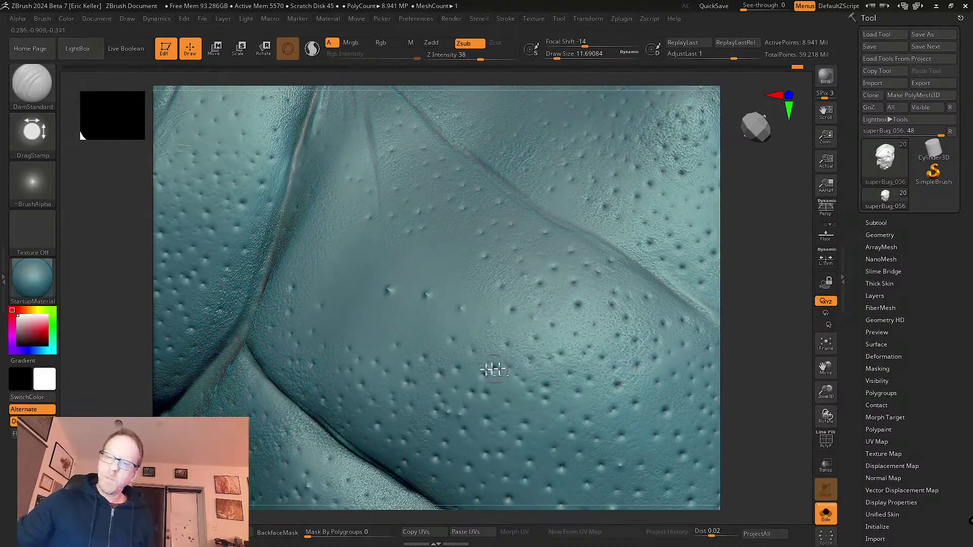
pyautogui.moveTo(494, 371)
pyautogui.mouseDown(button='right')
pyautogui.moveTo(515, 320)
pyautogui.moveTo(394, 336)
pyautogui.moveTo(369, 404)
pyautogui.mouseUp(button='right')
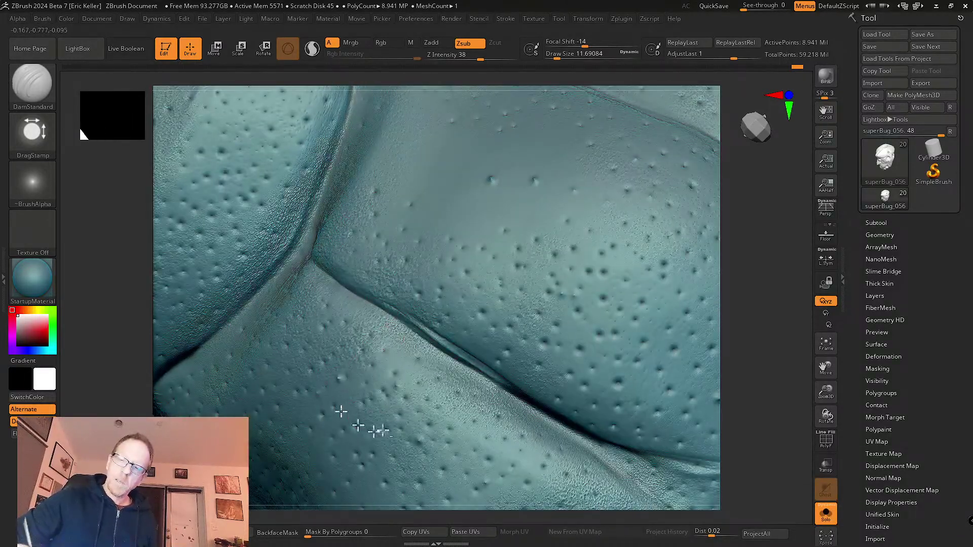
pyautogui.moveTo(450, 310); pyautogui.dragTo(469, 409, button='right')
pyautogui.moveTo(480, 341); pyautogui.dragTo(455, 323, button='right')
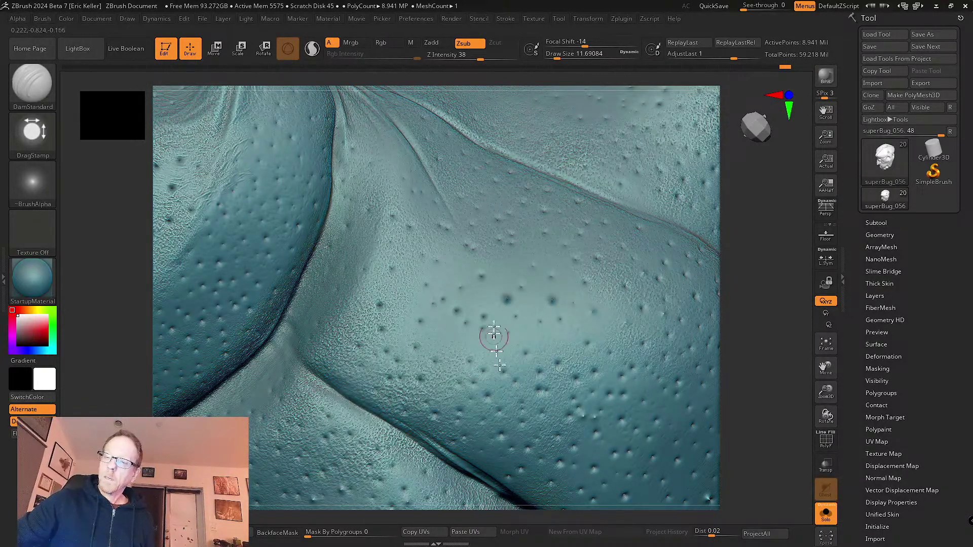
# - Save the tool as the next numbered version and turn off Solo to show the whole wasp
pyautogui.keyDown('ctrl'); pyautogui.moveTo(550, 358); pyautogui.dragTo(809, 453, button='right'); pyautogui.keyUp('ctrl')
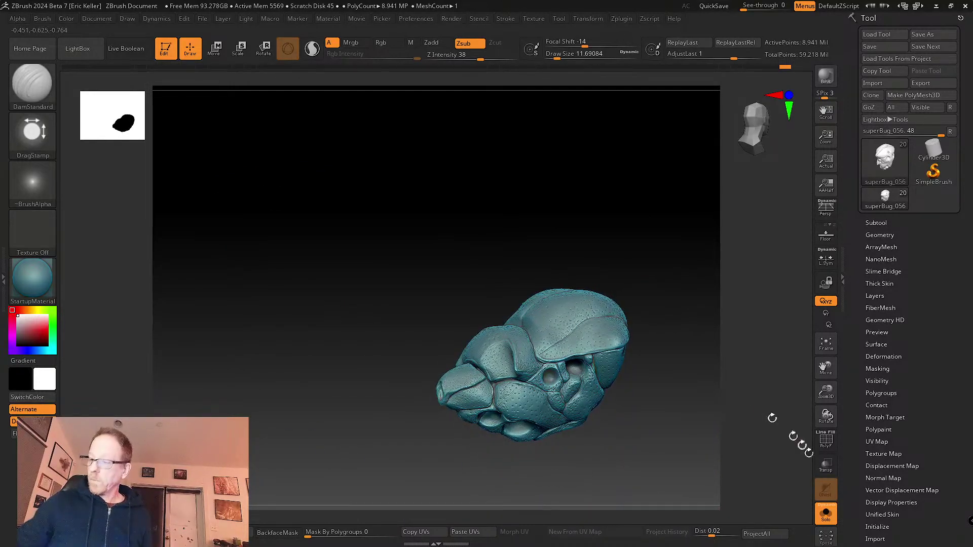
pyautogui.click(933, 49)
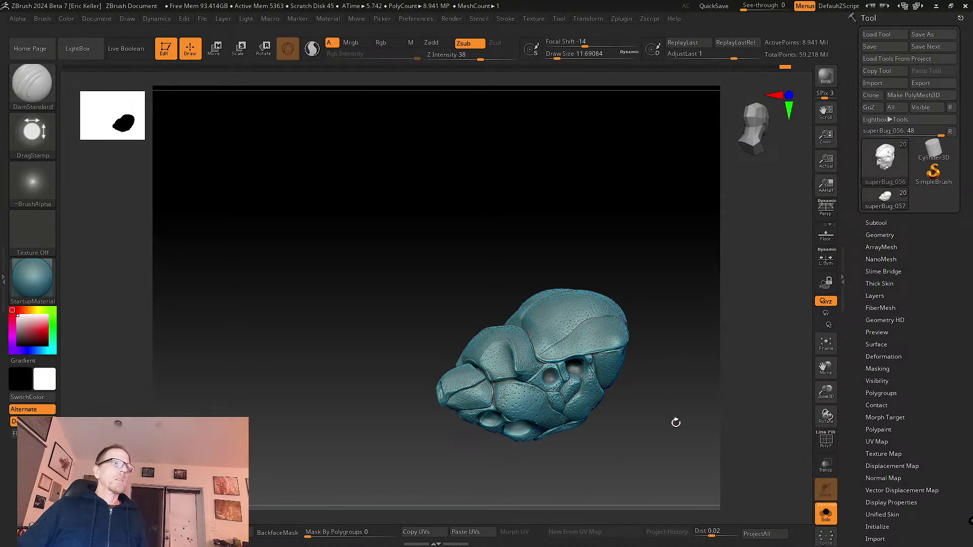
pyautogui.moveTo(676, 423); pyautogui.dragTo(683, 447)
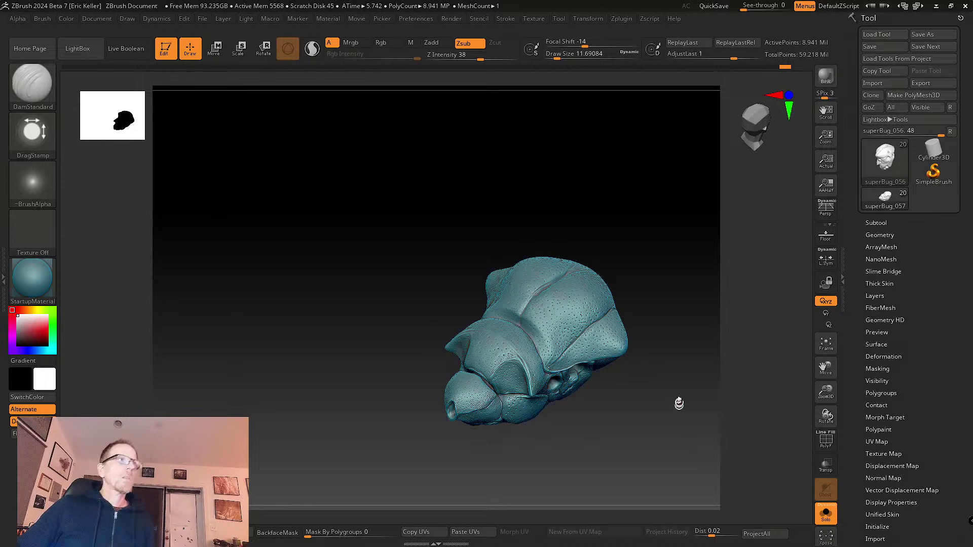
pyautogui.moveTo(680, 404); pyautogui.dragTo(654, 327)
pyautogui.click(826, 515)
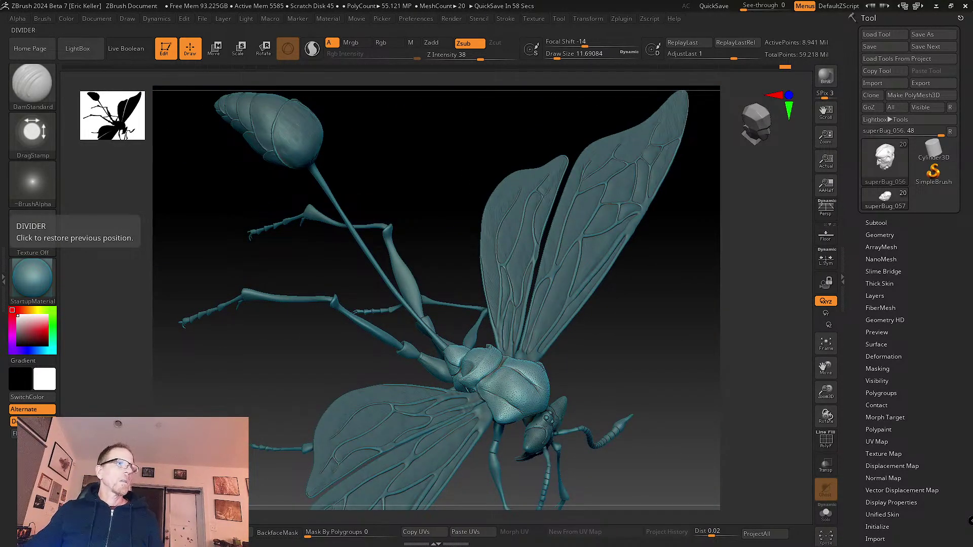
# - Bring up the insect reference board and examine the close-up photo of the red wasp's thorax, narrow waist and abdomen
pyautogui.moveTo(0, 223); pyautogui.dragTo(639, 237, button='right')
pyautogui.scroll(-10, 492, 261)
pyautogui.moveTo(510, 136); pyautogui.dragTo(396, 329, button='middle')
pyautogui.scroll(-3, 373, 266)
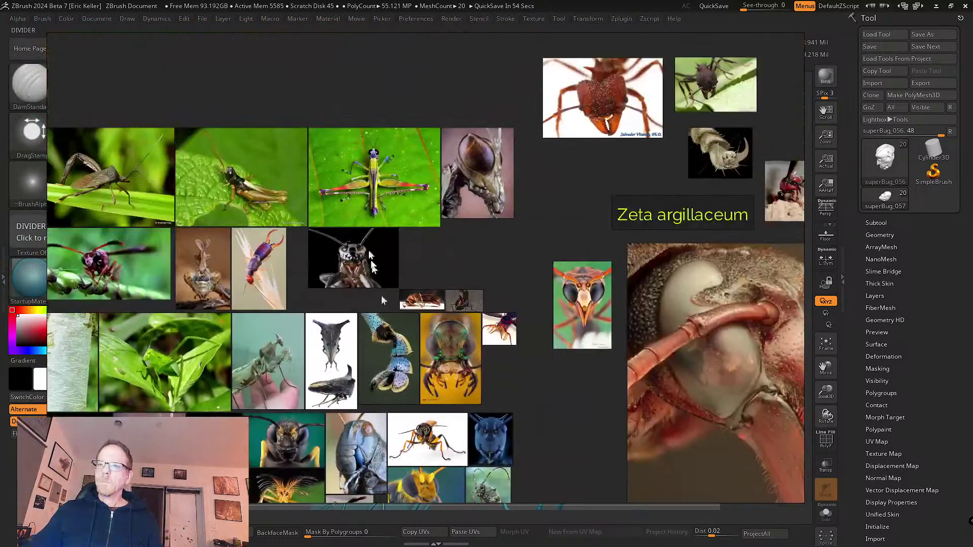
pyautogui.moveTo(443, 216); pyautogui.dragTo(315, 330, button='middle')
pyautogui.scroll(2, 332, 311)
pyautogui.scroll(1, 457, 317)
pyautogui.moveTo(429, 307); pyautogui.dragTo(197, 285, button='middle')
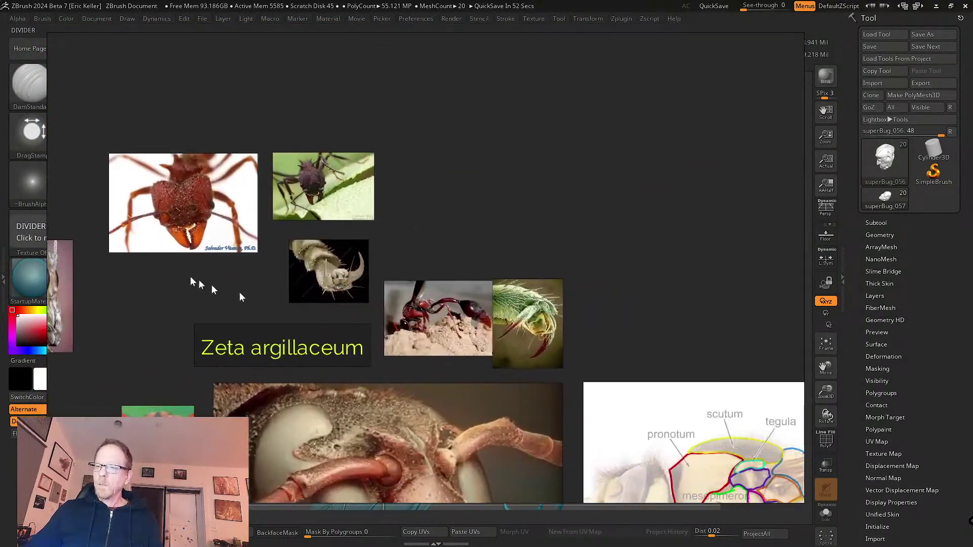
pyautogui.scroll(6, 392, 332)
pyautogui.moveTo(448, 297); pyautogui.dragTo(345, 350, button='middle')
pyautogui.scroll(1, 340, 341)
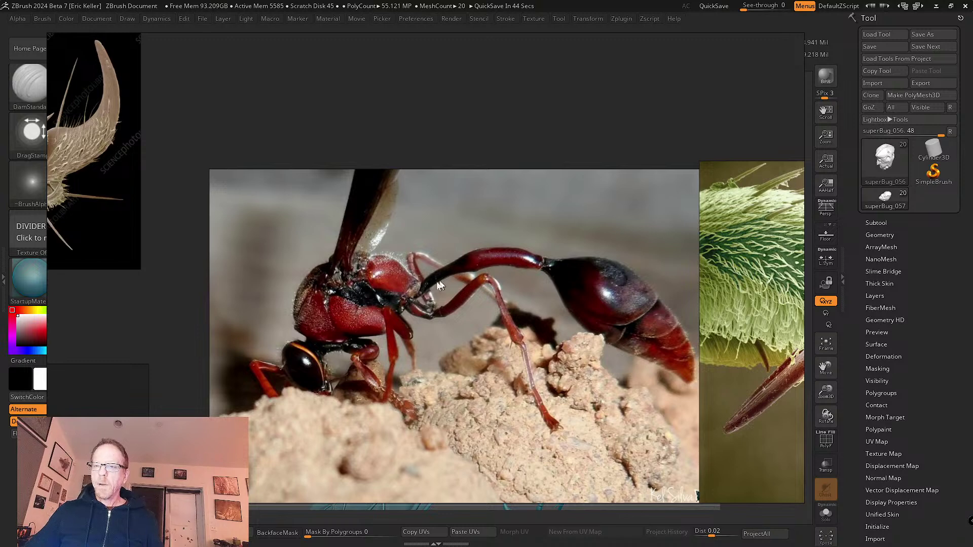
# - Find the other red wasp photo with raised wings, examine its waist and abdomen, and put the reference board away
pyautogui.scroll(-5, 439, 285)
pyautogui.scroll(2, 426, 299)
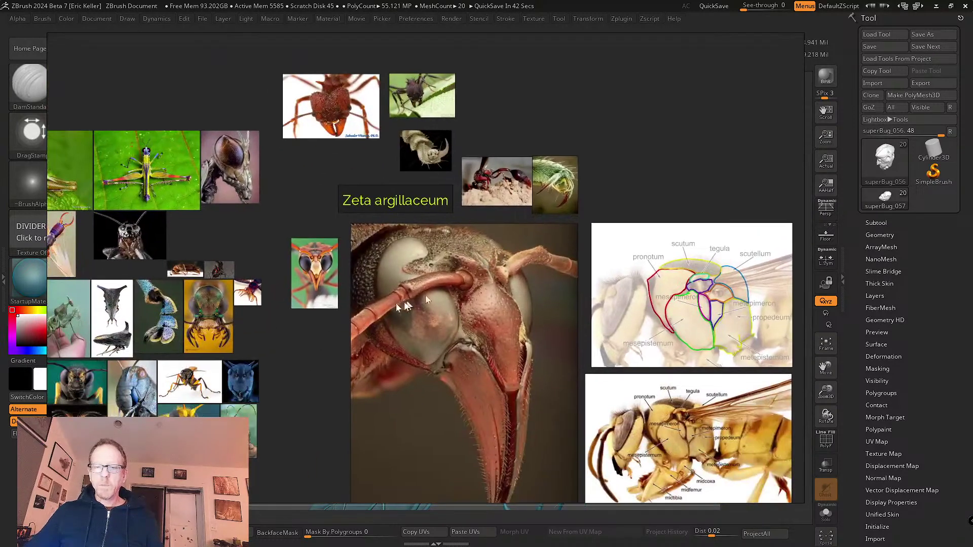
pyautogui.moveTo(424, 295); pyautogui.dragTo(533, 249, button='middle')
pyautogui.scroll(-1, 513, 262)
pyautogui.moveTo(440, 304); pyautogui.dragTo(457, 293, button='middle')
pyautogui.scroll(1, 454, 294)
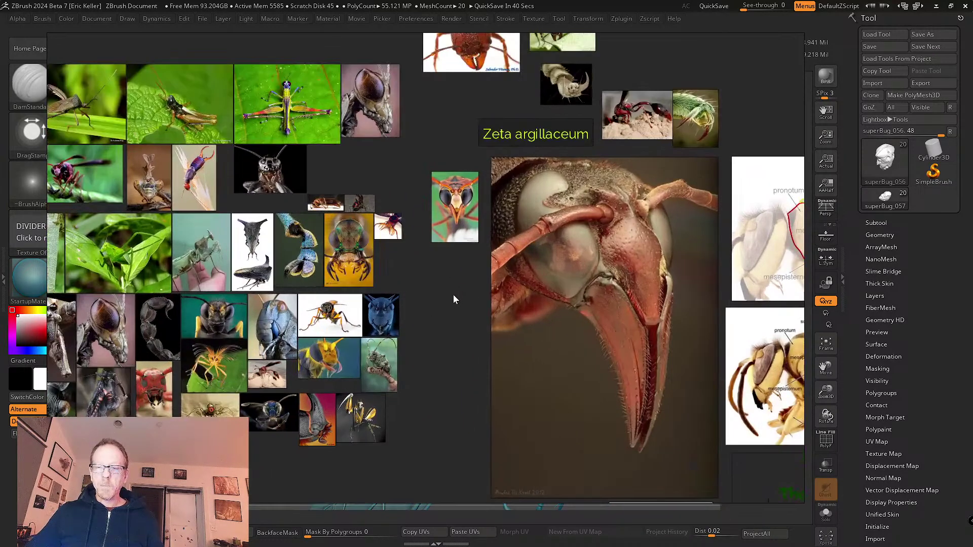
pyautogui.scroll(4, 241, 385)
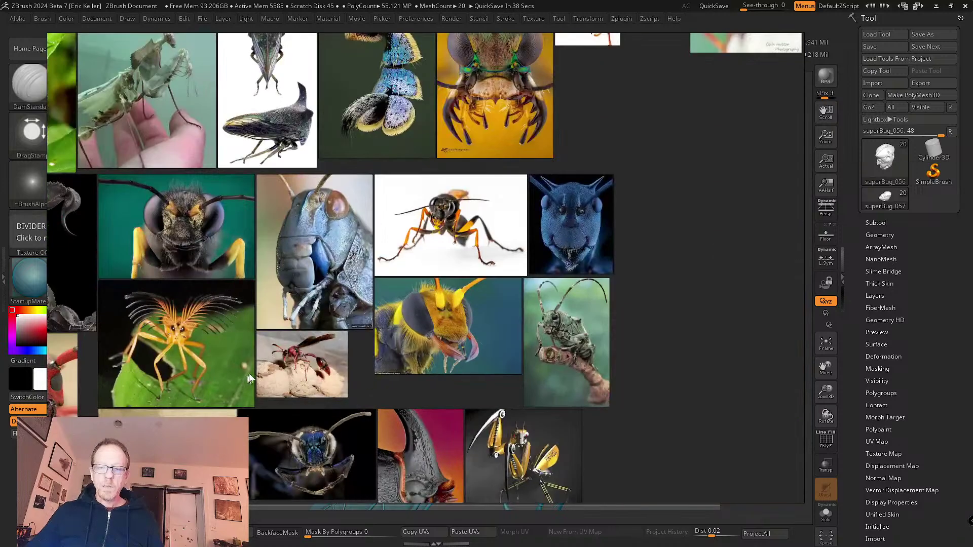
pyautogui.scroll(2, 255, 375)
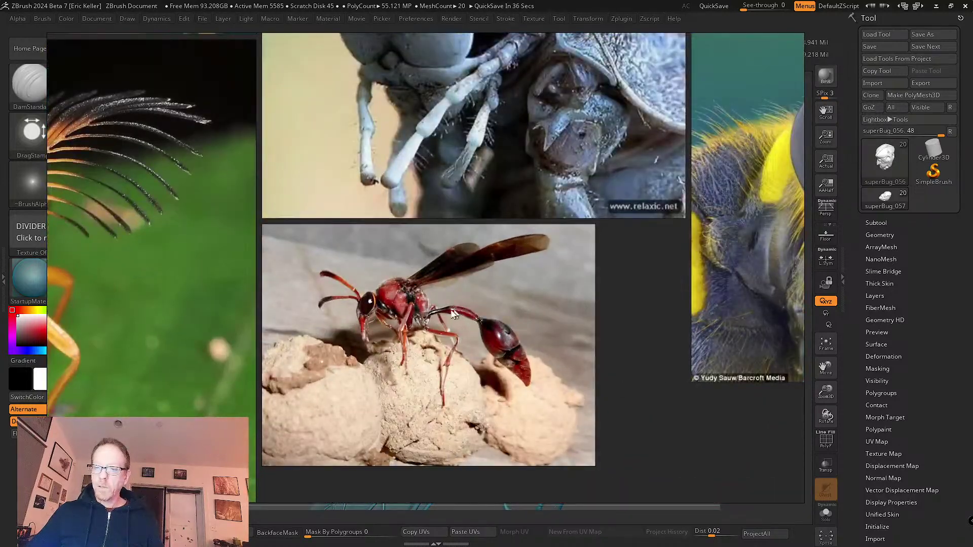
pyautogui.scroll(1, 432, 319)
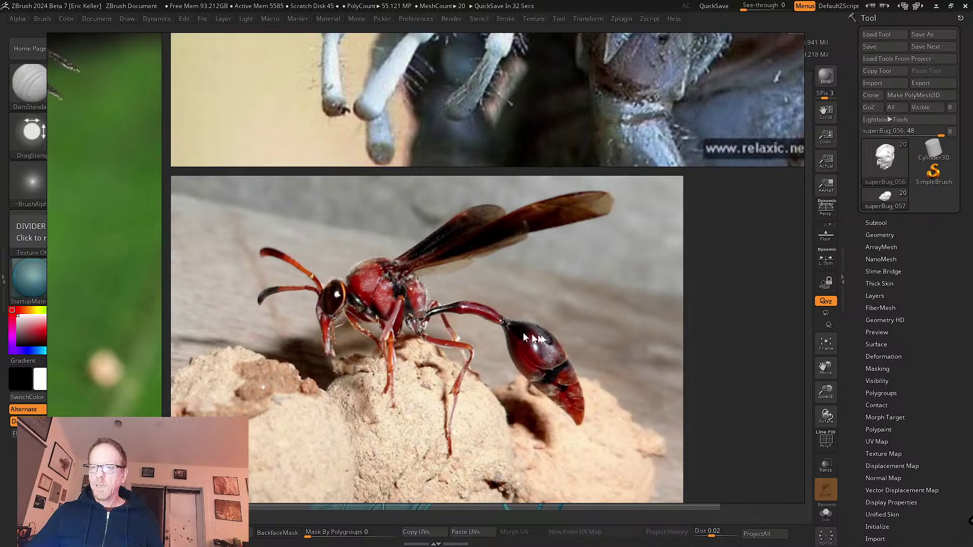
pyautogui.scroll(-2, 538, 340)
pyautogui.scroll(3, 558, 347)
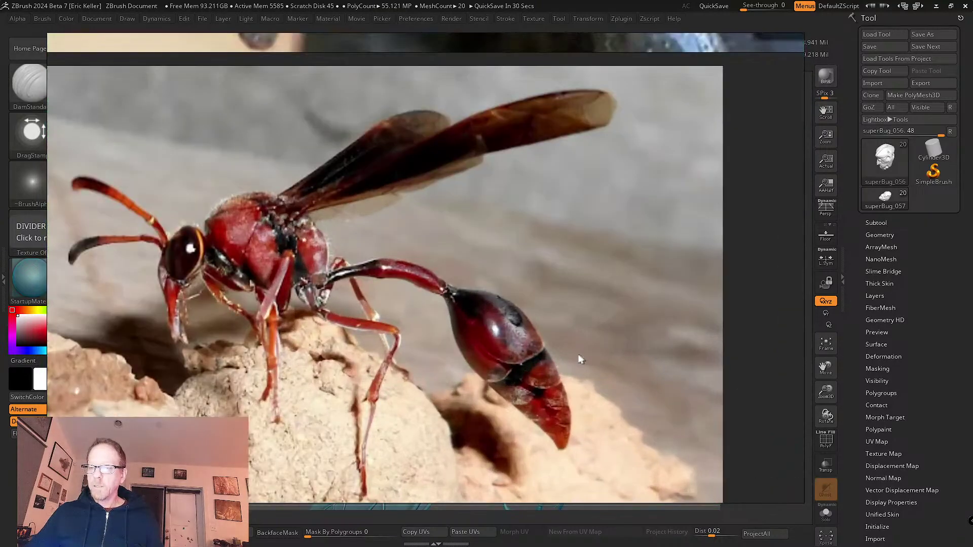
pyautogui.scroll(-4, 560, 321)
pyautogui.moveTo(603, 291); pyautogui.dragTo(0, 299, button='right')
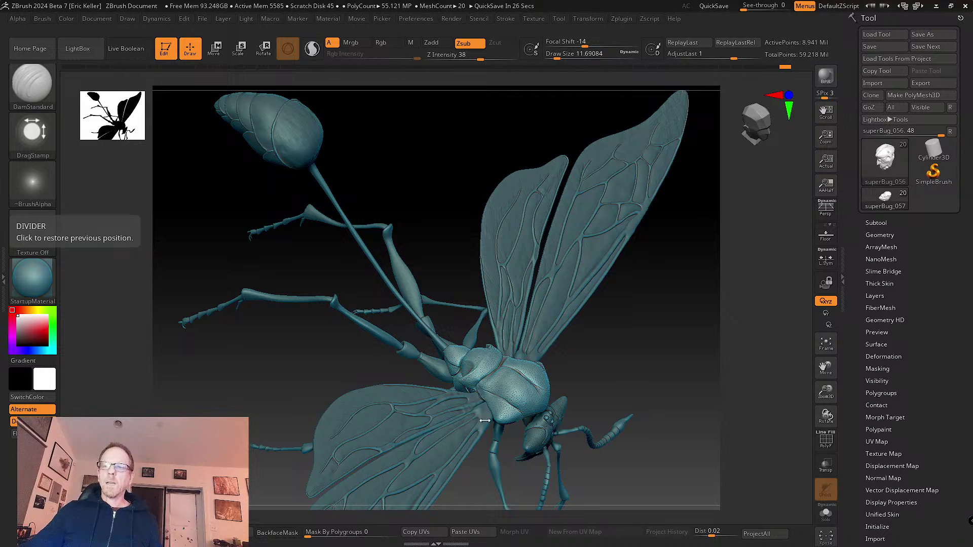
# - Select the thin waist stalk subtool and inspect its wireframe in isolation, returning to the shaded full wasp
pyautogui.keyDown('alt'); pyautogui.click(375, 267); pyautogui.keyUp('alt')
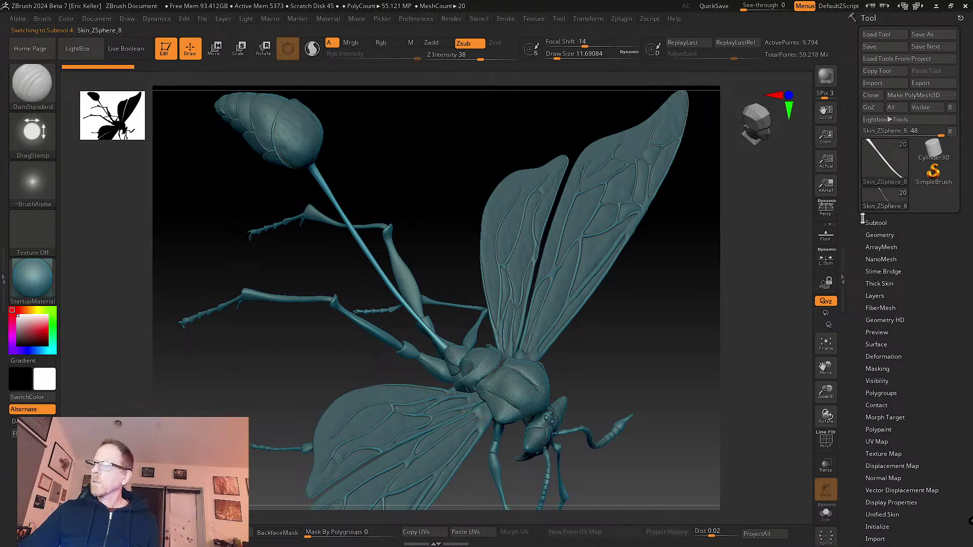
pyautogui.click(876, 222)
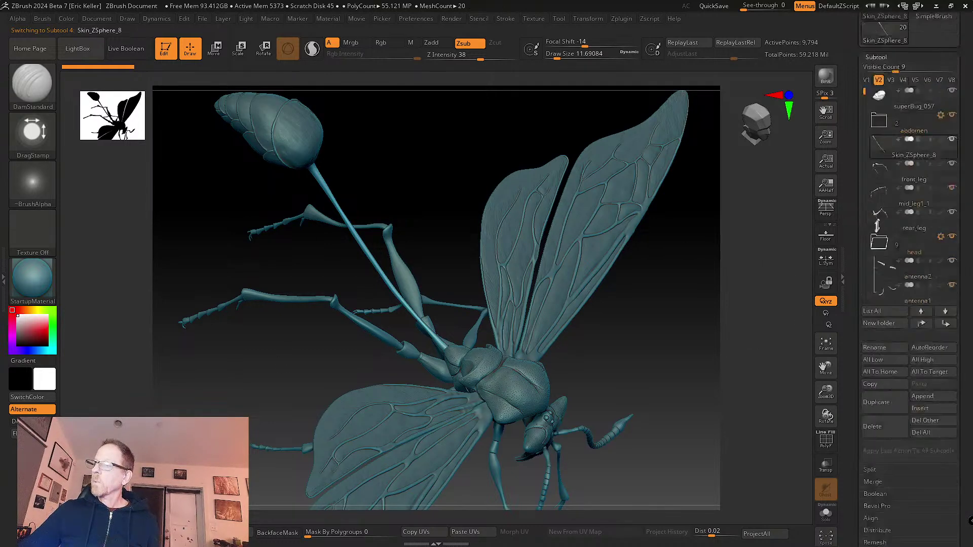
pyautogui.click(825, 441)
pyautogui.click(826, 513)
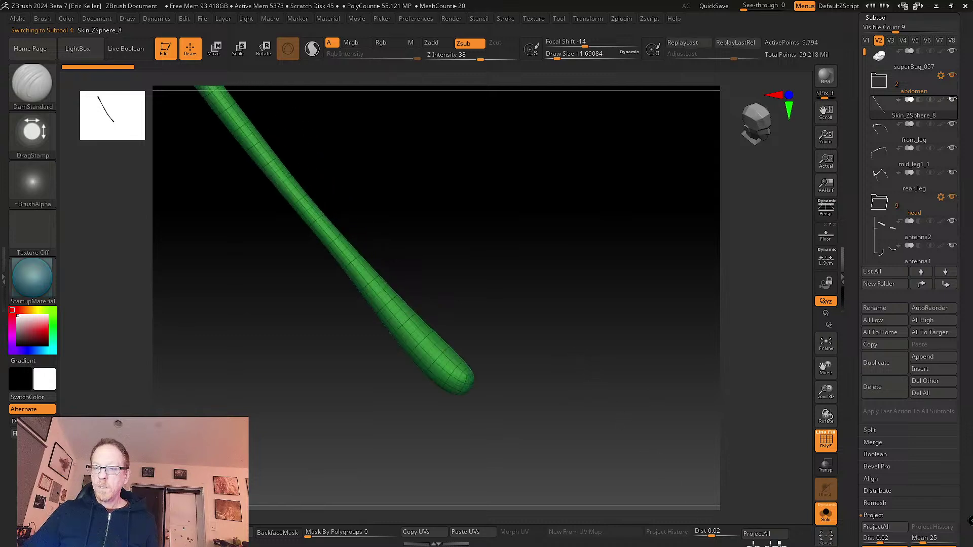
pyautogui.moveTo(608, 340); pyautogui.dragTo(699, 265)
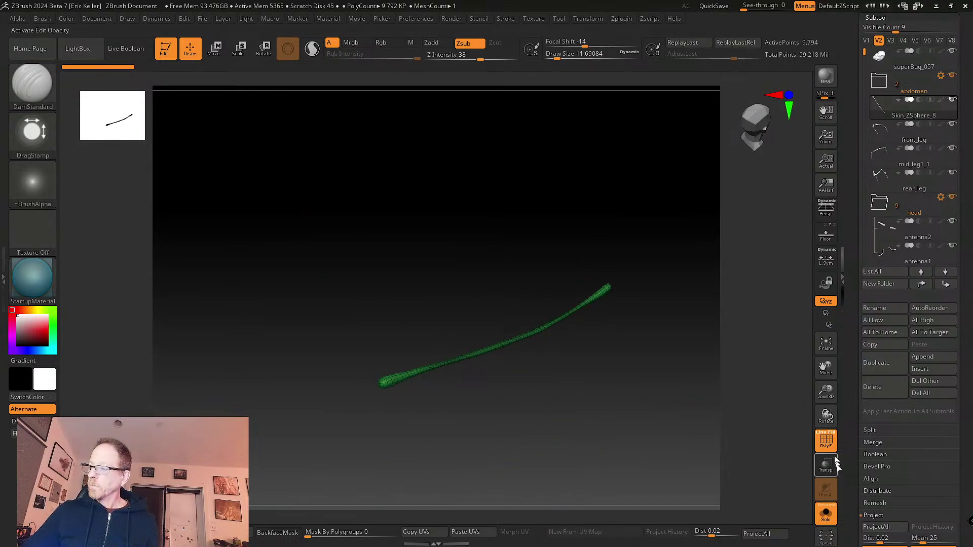
pyautogui.click(826, 441)
pyautogui.click(826, 513)
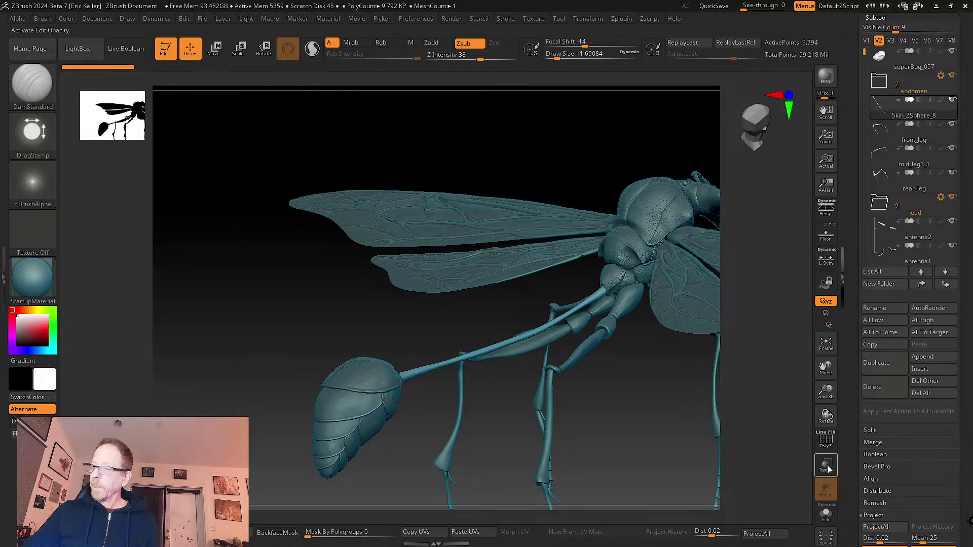
# - Ghost the surrounding parts and thicken the thorax half of the waist stalk with the Inflat brush at a draw size of about 90
pyautogui.click(827, 467)
pyautogui.press('b')
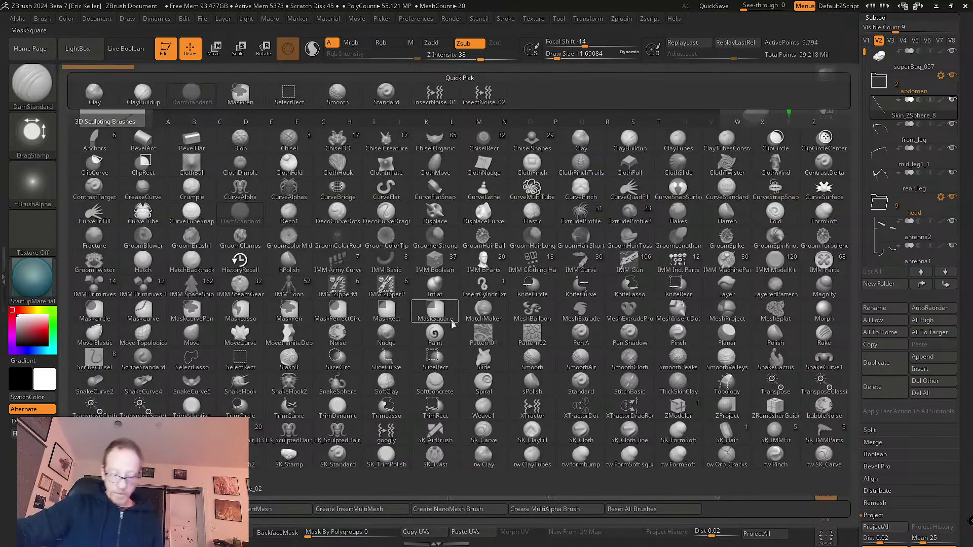
pyautogui.press('i')
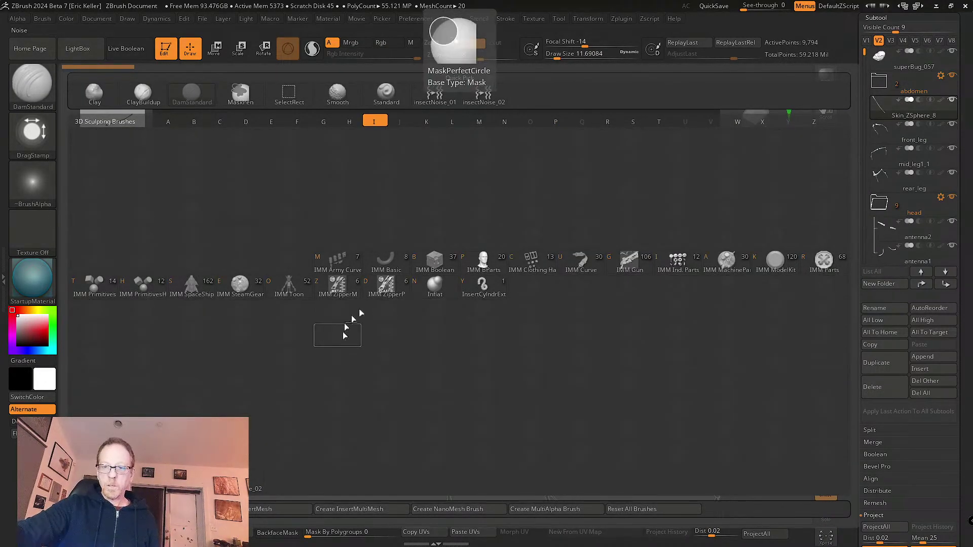
pyautogui.click(434, 282)
pyautogui.moveTo(553, 337); pyautogui.dragTo(577, 291, button='right')
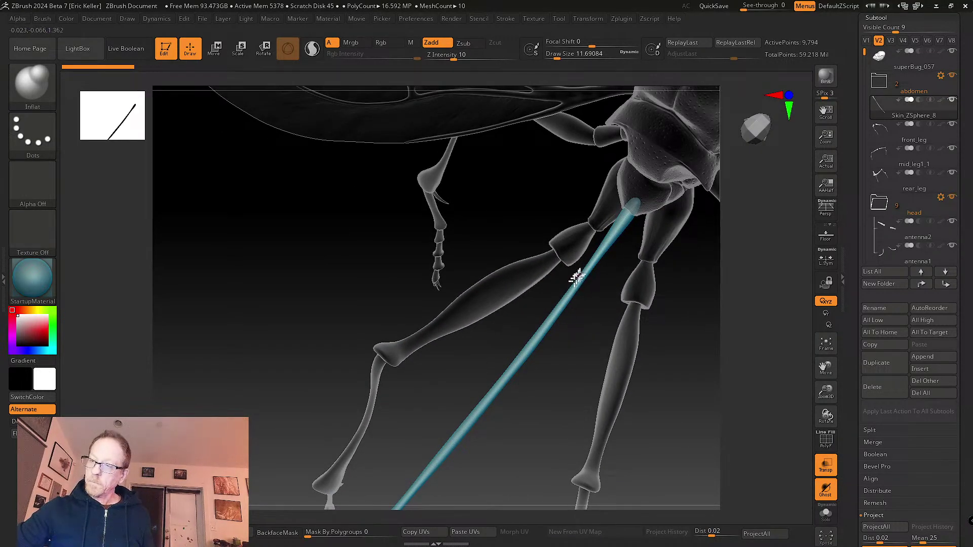
pyautogui.press('s')
pyautogui.moveTo(587, 272)
pyautogui.mouseDown()
pyautogui.moveTo(604, 272)
pyautogui.moveTo(612, 248)
pyautogui.moveTo(578, 279)
pyautogui.moveTo(628, 208)
pyautogui.moveTo(583, 268)
pyautogui.moveTo(576, 294)
pyautogui.moveTo(627, 210)
pyautogui.mouseUp()
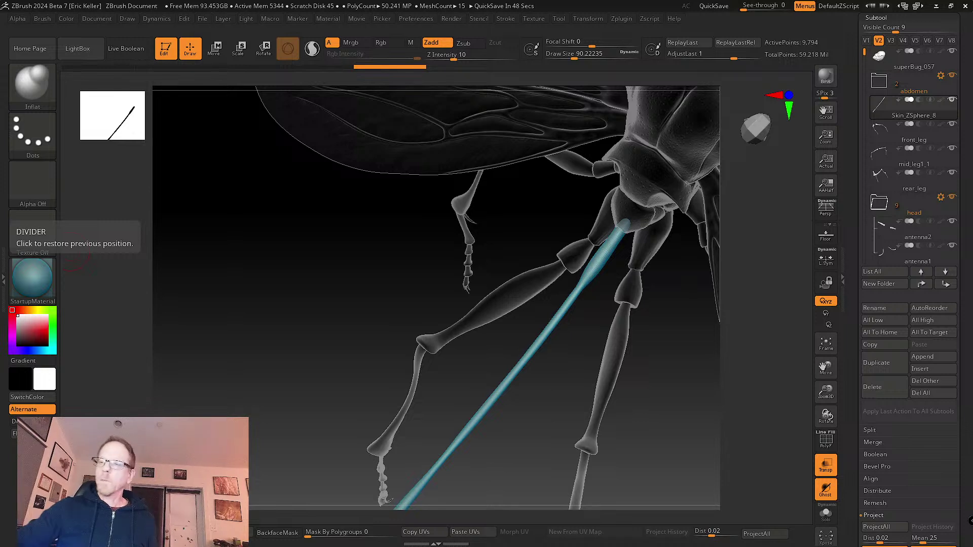
# - Inflate the stalk's upper half and its abdomen end at a draw size of about 158, and smooth the swelling near the thorax
pyautogui.press('s')
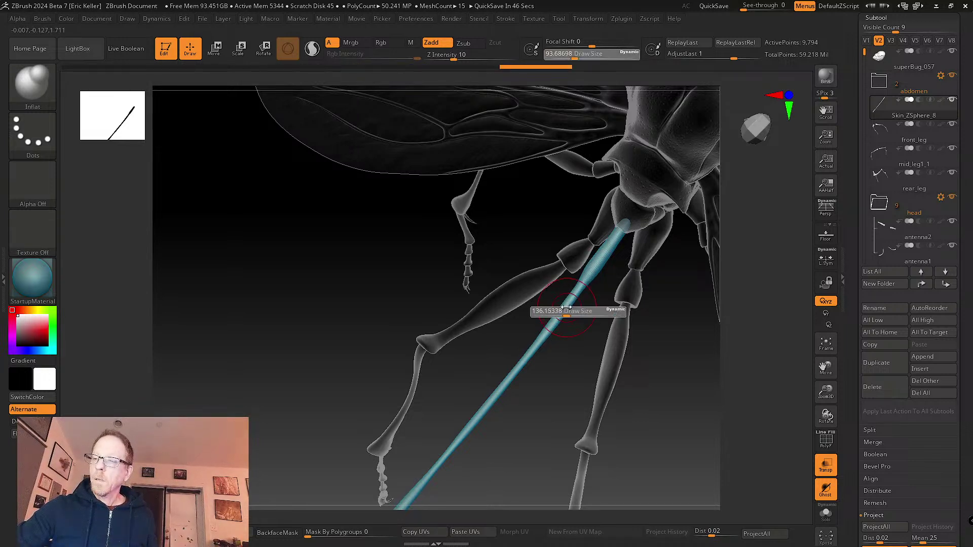
pyautogui.moveTo(606, 248)
pyautogui.mouseDown()
pyautogui.moveTo(536, 342)
pyautogui.moveTo(619, 224)
pyautogui.moveTo(617, 232)
pyautogui.mouseUp()
pyautogui.scroll(-6, 542, 348)
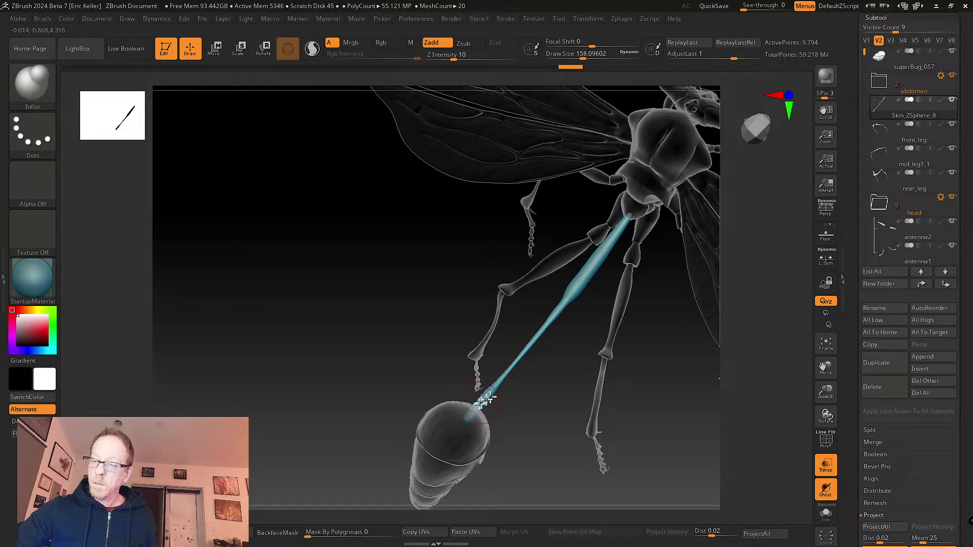
pyautogui.press('shift')
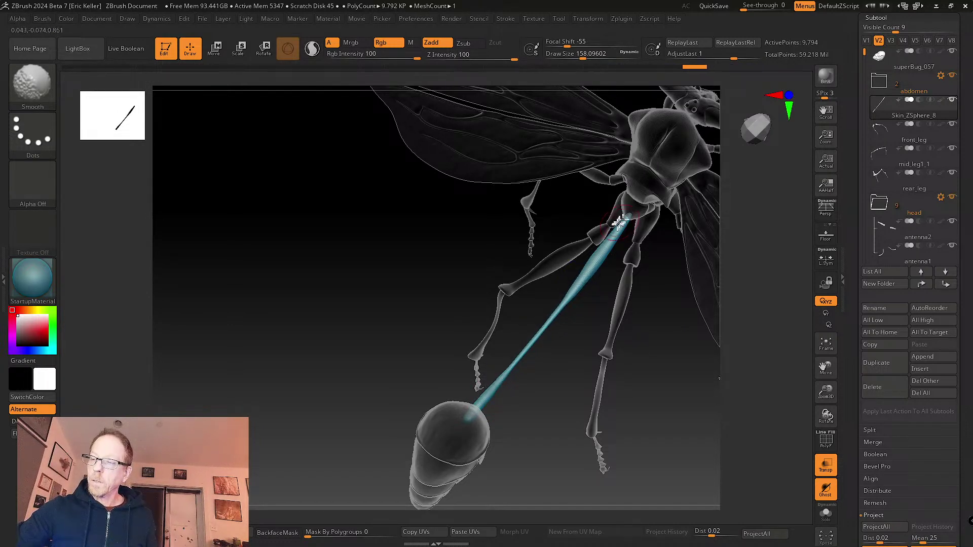
pyautogui.moveTo(582, 276); pyautogui.dragTo(648, 202)
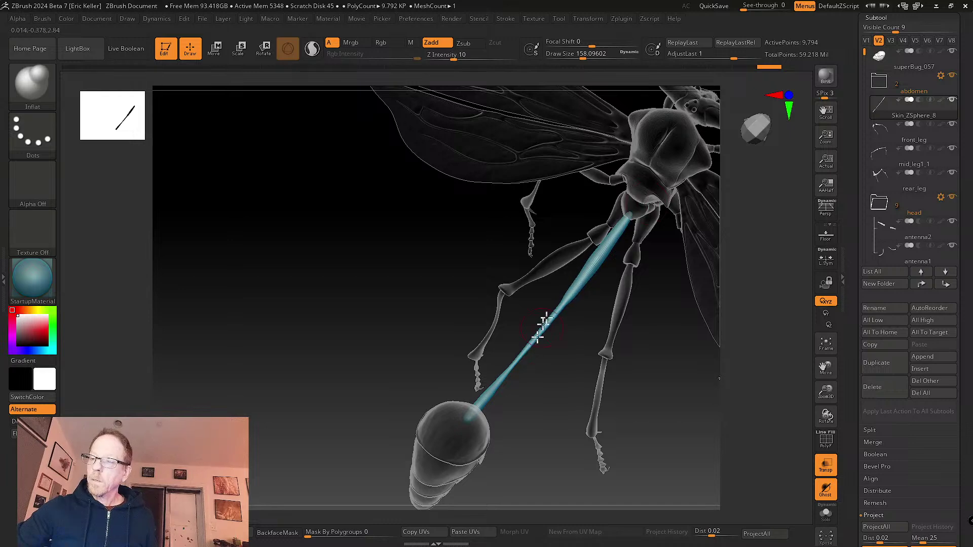
# - Refine the stalk's profile from several sides, thickening both ends and smoothing their tapers into the narrow middle
pyautogui.moveTo(543, 327); pyautogui.dragTo(537, 337)
pyautogui.moveTo(646, 298); pyautogui.dragTo(628, 242)
pyautogui.moveTo(581, 293); pyautogui.dragTo(589, 270)
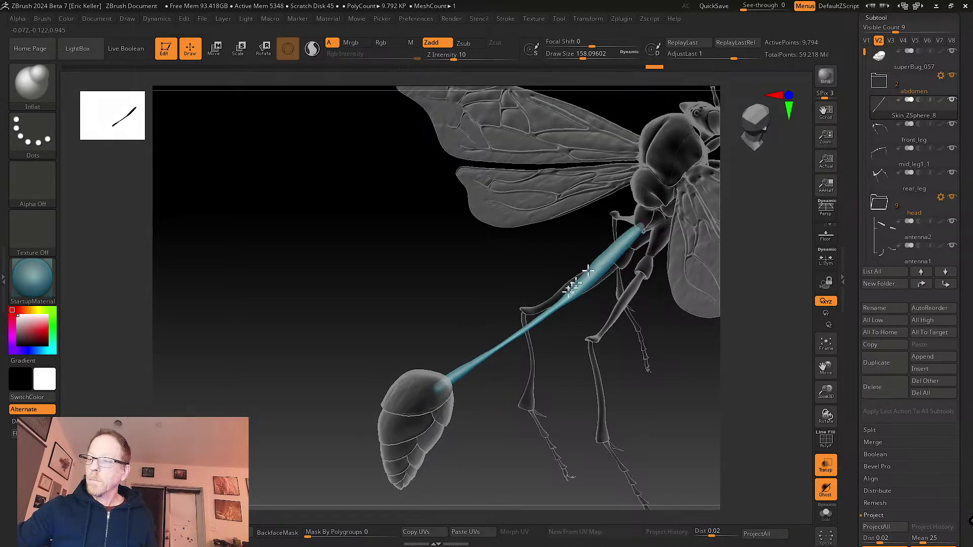
pyautogui.moveTo(649, 221)
pyautogui.keyDown('shift'); pyautogui.mouseDown()
pyautogui.moveTo(556, 309)
pyautogui.moveTo(577, 279)
pyautogui.mouseUp(); pyautogui.keyUp('shift')
pyautogui.moveTo(501, 356)
pyautogui.keyDown('alt'); pyautogui.mouseDown()
pyautogui.moveTo(561, 326)
pyautogui.moveTo(526, 335)
pyautogui.moveTo(556, 313)
pyautogui.mouseUp(); pyautogui.keyUp('alt')
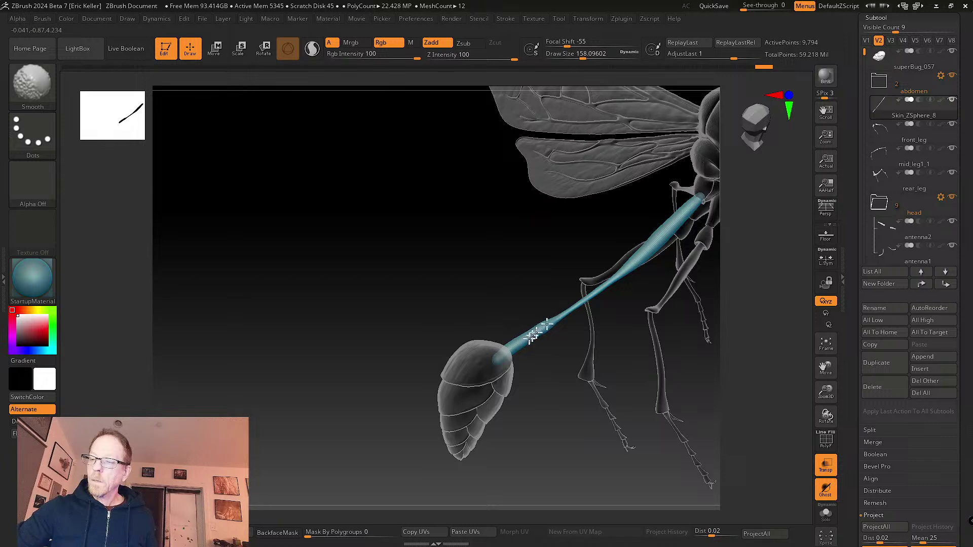
pyautogui.moveTo(530, 335)
pyautogui.mouseDown(button='right')
pyautogui.moveTo(526, 355)
pyautogui.moveTo(522, 339)
pyautogui.mouseUp(button='right')
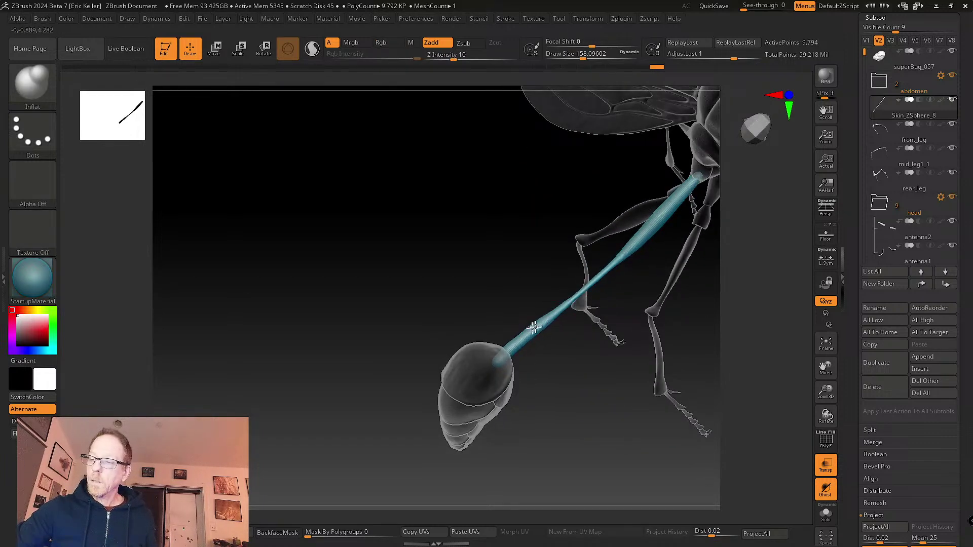
pyautogui.moveTo(641, 248)
pyautogui.mouseDown()
pyautogui.moveTo(614, 254)
pyautogui.moveTo(576, 289)
pyautogui.moveTo(687, 188)
pyautogui.mouseUp()
pyautogui.moveTo(687, 188); pyautogui.dragTo(691, 342, button='right')
# - Subdivide the waist stalk mesh several times, show all parts solid again, and smooth the stalk's upper section
pyautogui.press('ctrl')
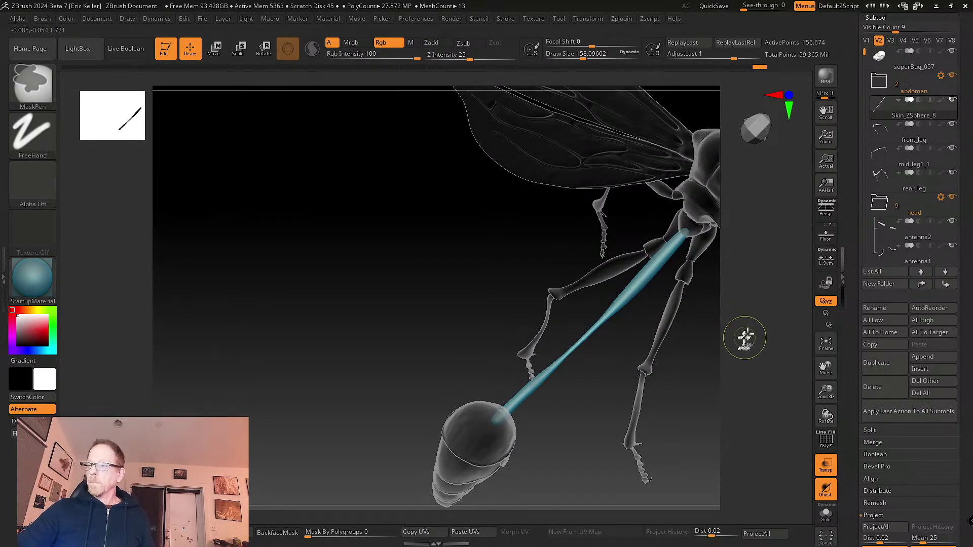
pyautogui.hotkey('ctrl', 'd')
pyautogui.click(830, 469)
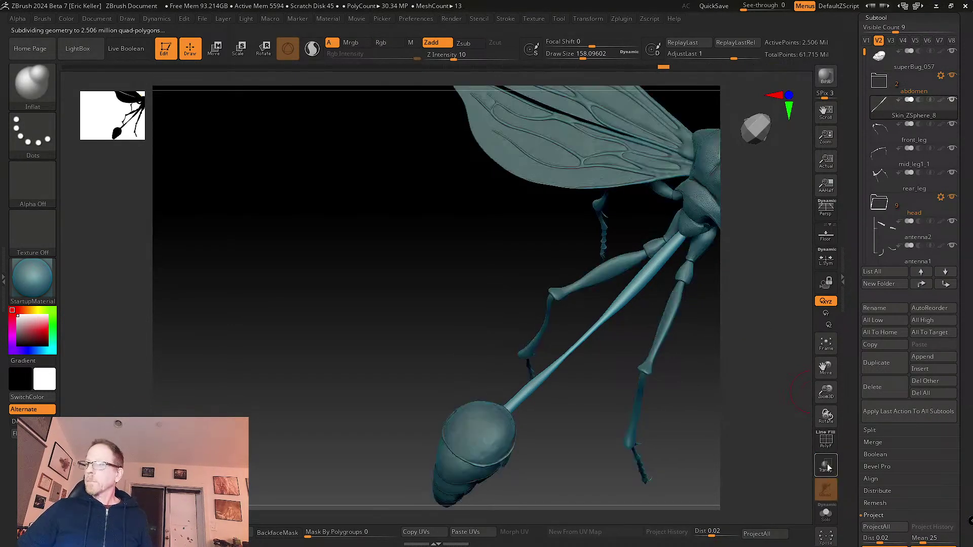
pyautogui.moveTo(757, 419)
pyautogui.mouseDown(button='right')
pyautogui.moveTo(719, 341)
pyautogui.moveTo(723, 391)
pyautogui.moveTo(734, 348)
pyautogui.moveTo(686, 400)
pyautogui.moveTo(676, 398)
pyautogui.moveTo(692, 464)
pyautogui.mouseUp(button='right')
pyautogui.press('shift')
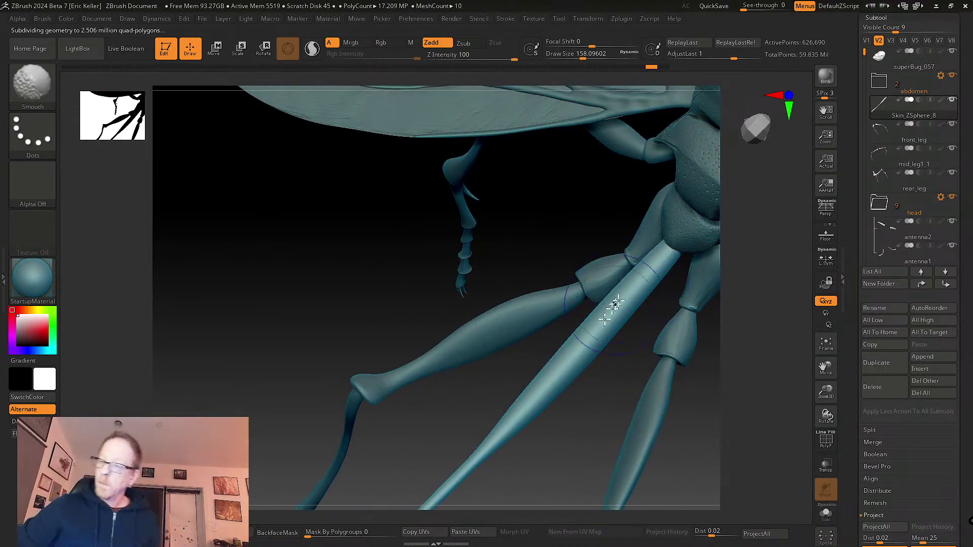
# - Sculpt a raised rim around the stalk's thorax end with the SK_Cloth brush at a draw size of about 33, undoing the last stroke
pyautogui.press('b')
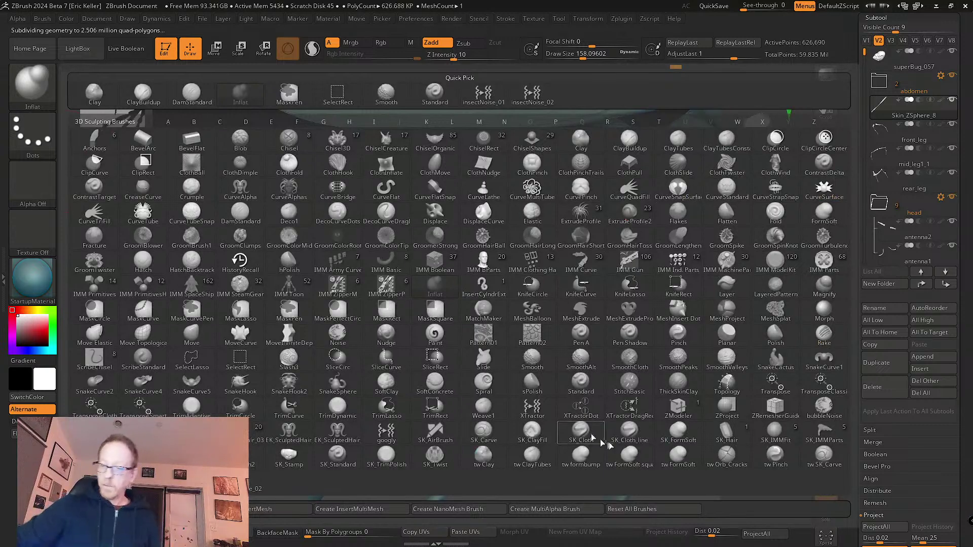
pyautogui.click(581, 433)
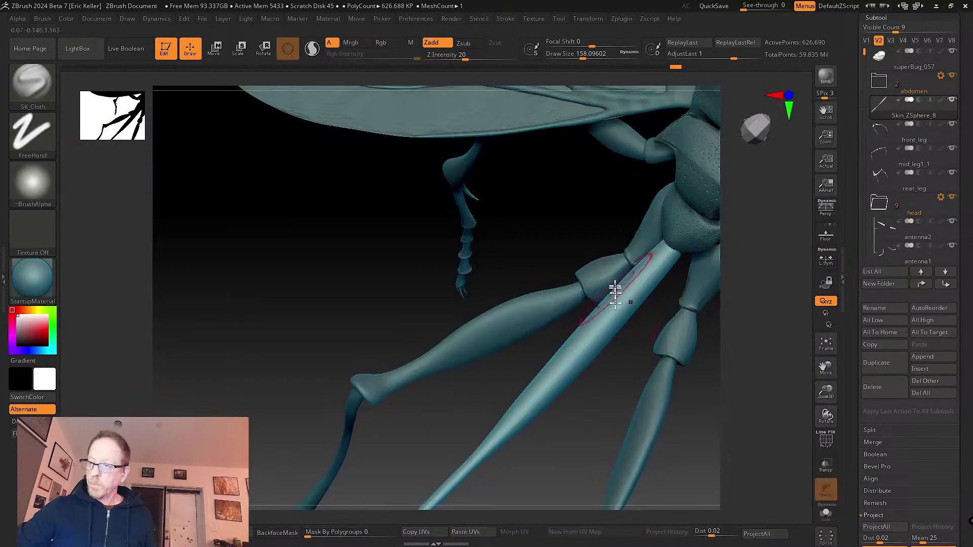
pyautogui.press('s')
pyautogui.moveTo(619, 310); pyautogui.dragTo(613, 309)
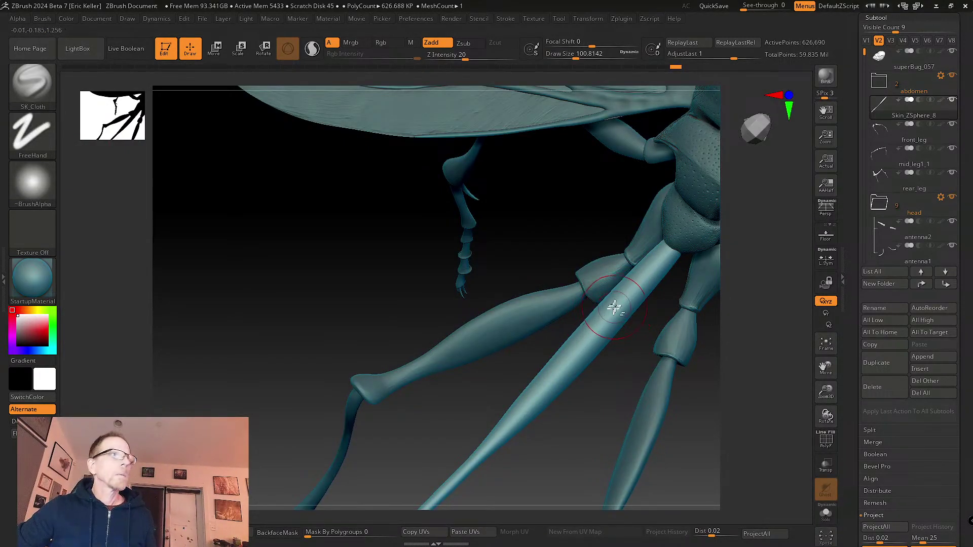
pyautogui.moveTo(617, 304)
pyautogui.keyDown('alt'); pyautogui.mouseDown(button='right')
pyautogui.moveTo(585, 326)
pyautogui.moveTo(609, 317)
pyautogui.moveTo(617, 294)
pyautogui.moveTo(625, 304)
pyautogui.mouseUp(button='right'); pyautogui.keyUp('alt')
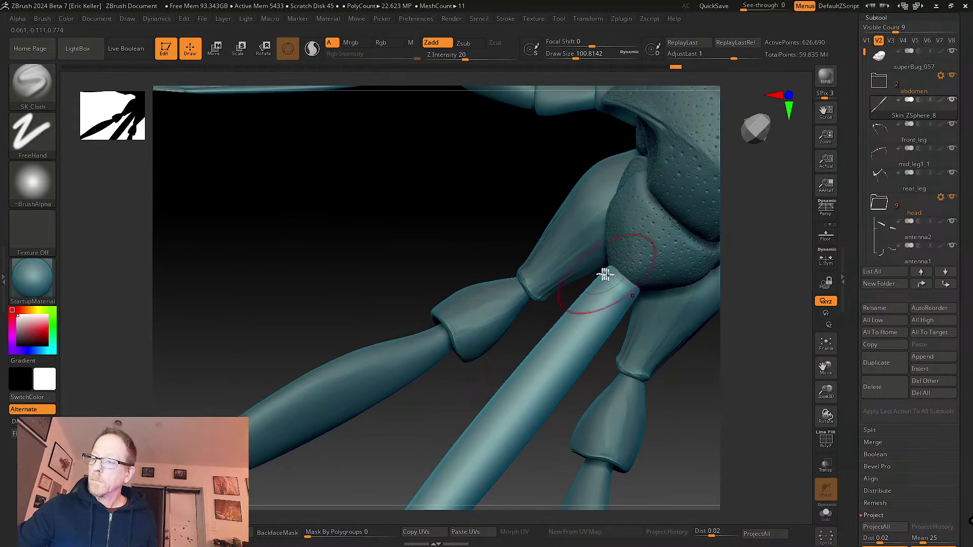
pyautogui.press('s')
pyautogui.moveTo(606, 274); pyautogui.dragTo(609, 271)
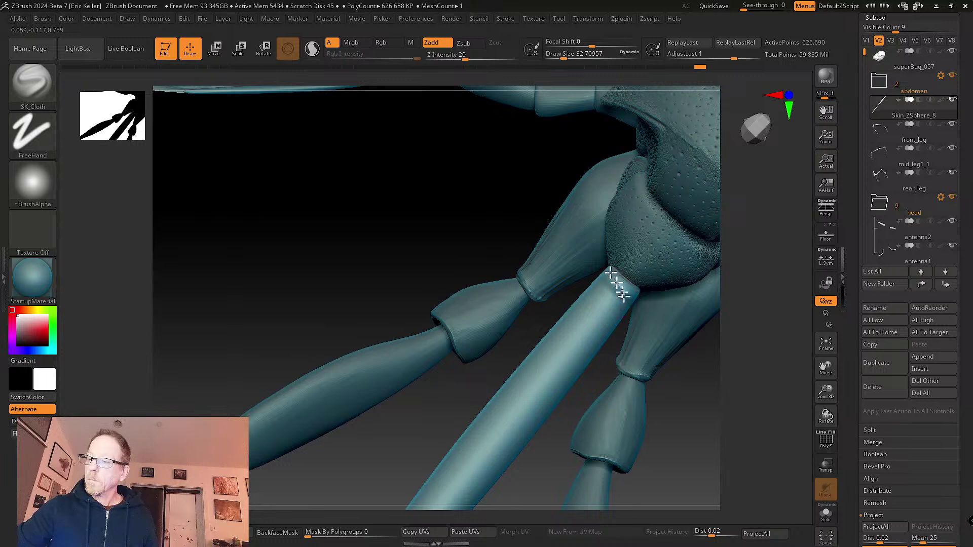
pyautogui.moveTo(611, 276)
pyautogui.mouseDown(button='right')
pyautogui.moveTo(591, 310)
pyautogui.moveTo(624, 269)
pyautogui.moveTo(603, 272)
pyautogui.mouseUp(button='right')
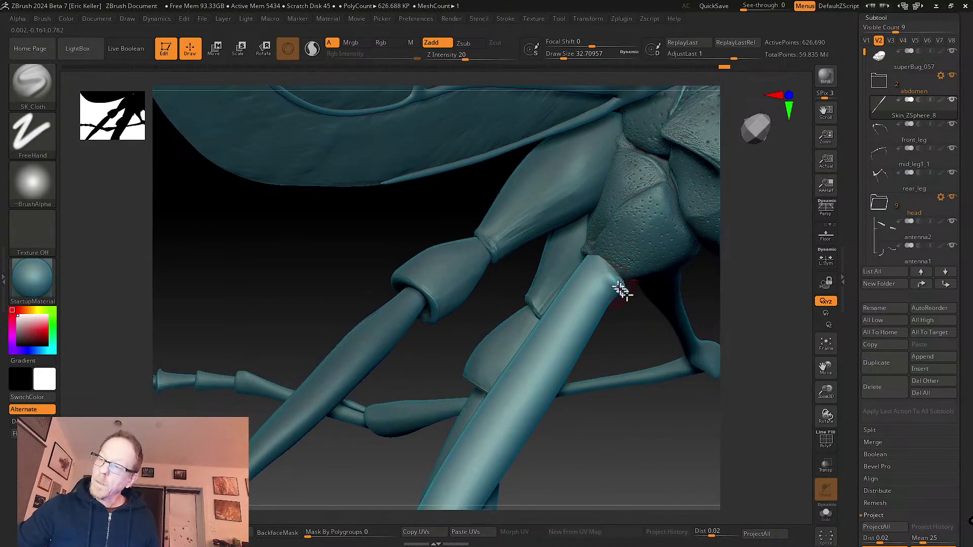
pyautogui.moveTo(623, 290)
pyautogui.mouseDown()
pyautogui.moveTo(629, 302)
pyautogui.moveTo(592, 261)
pyautogui.mouseUp()
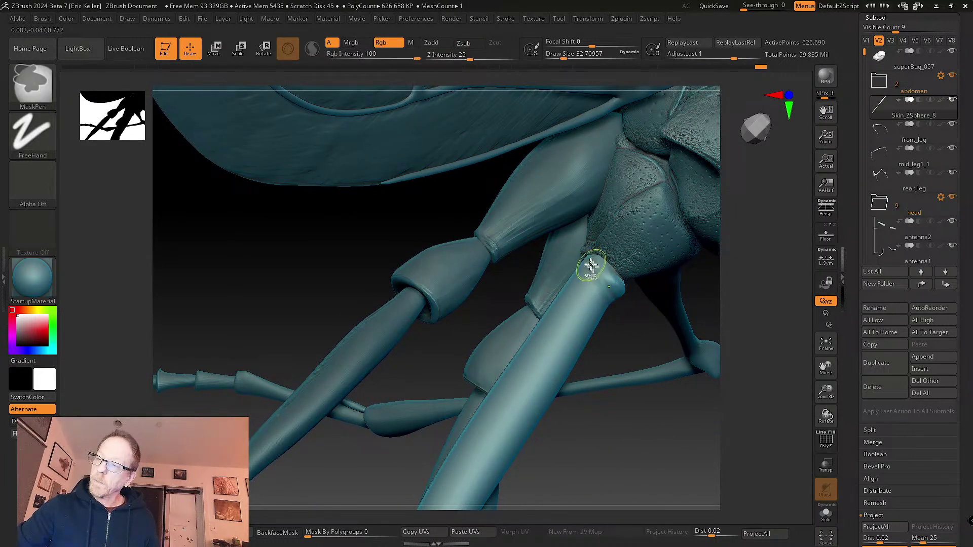
pyautogui.hotkey('ctrl', 'z')
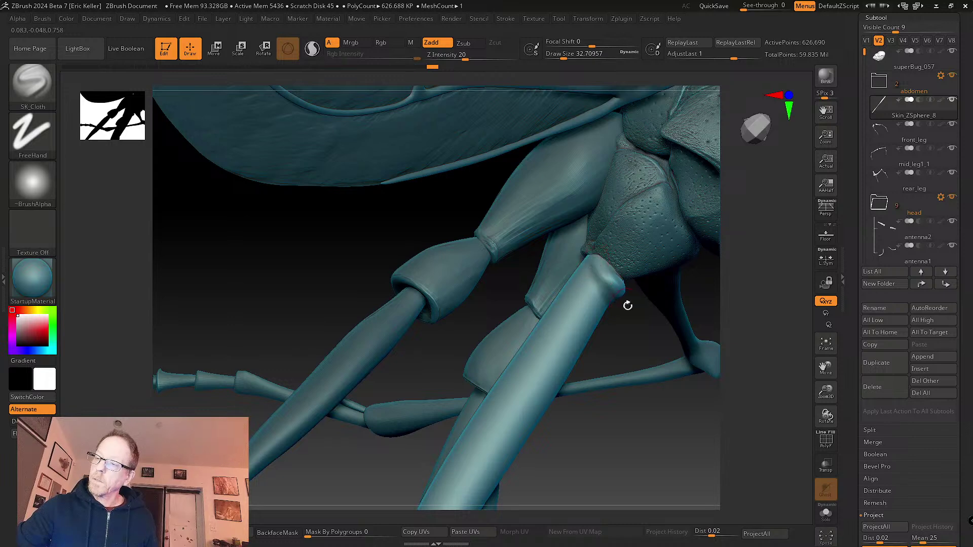
# - Soften and shape the rim at the stalk's thorax end from several angles, smoothing the groove below it
pyautogui.moveTo(608, 295); pyautogui.dragTo(610, 289, button='right')
pyautogui.keyDown('shift'); pyautogui.moveTo(610, 289); pyautogui.dragTo(620, 276); pyautogui.keyUp('shift')
pyautogui.moveTo(621, 276); pyautogui.dragTo(594, 269, button='right')
pyautogui.moveTo(603, 268)
pyautogui.keyDown('shift'); pyautogui.mouseDown()
pyautogui.moveTo(652, 315)
pyautogui.moveTo(632, 293)
pyautogui.mouseUp(); pyautogui.keyUp('shift')
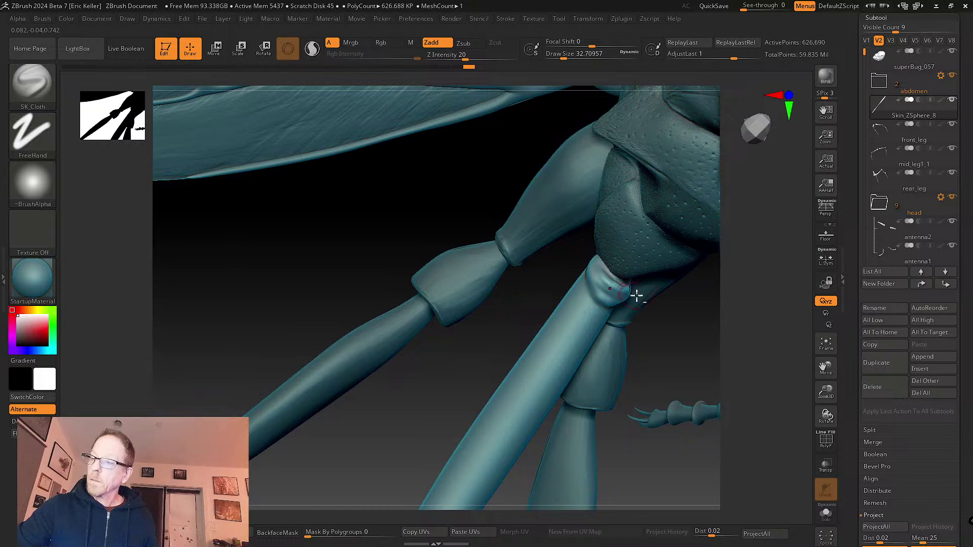
pyautogui.moveTo(637, 295); pyautogui.dragTo(593, 286, button='right')
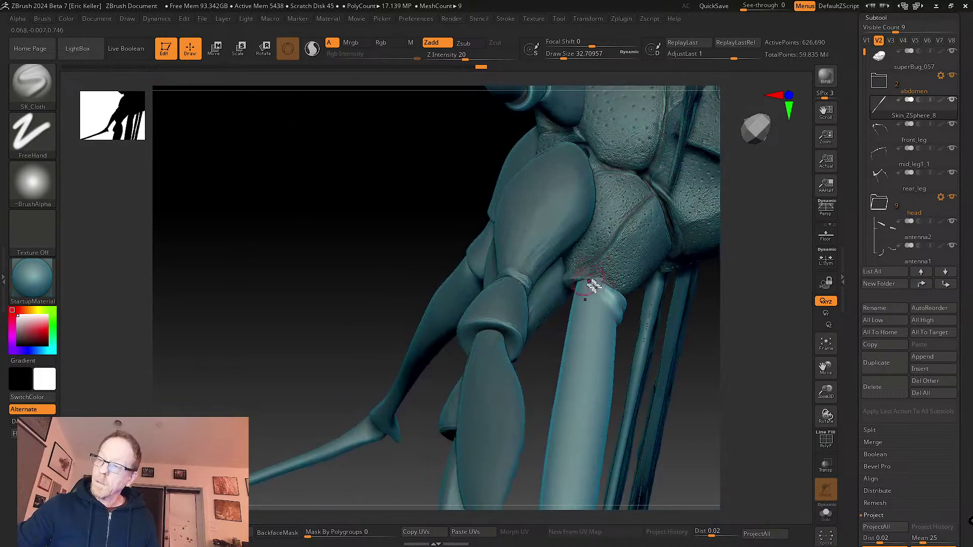
# - Ghost the surrounding parts again and clean up the underside of the stalk's rim where it meets the thorax
pyautogui.moveTo(626, 330); pyautogui.dragTo(617, 282, button='right')
pyautogui.click(825, 478)
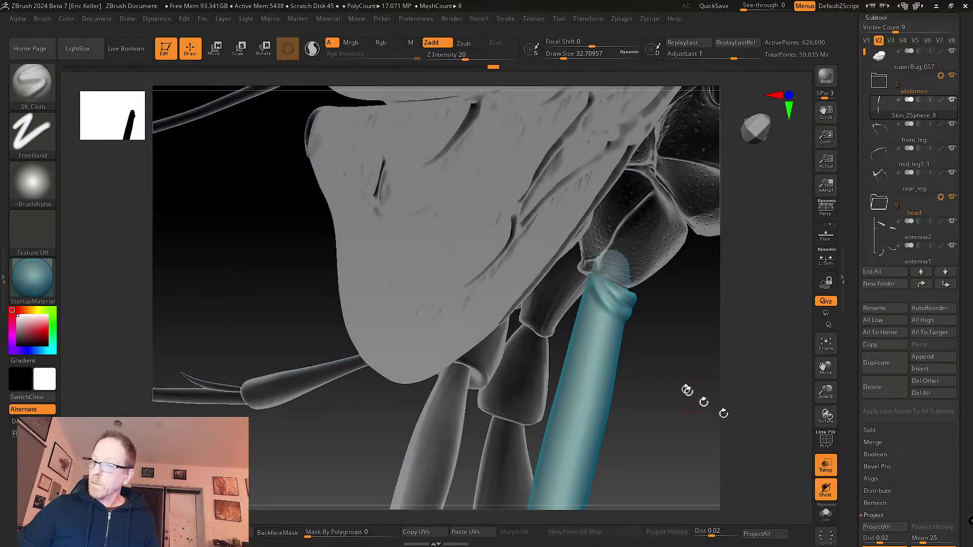
pyautogui.moveTo(600, 272); pyautogui.dragTo(586, 288, button='right')
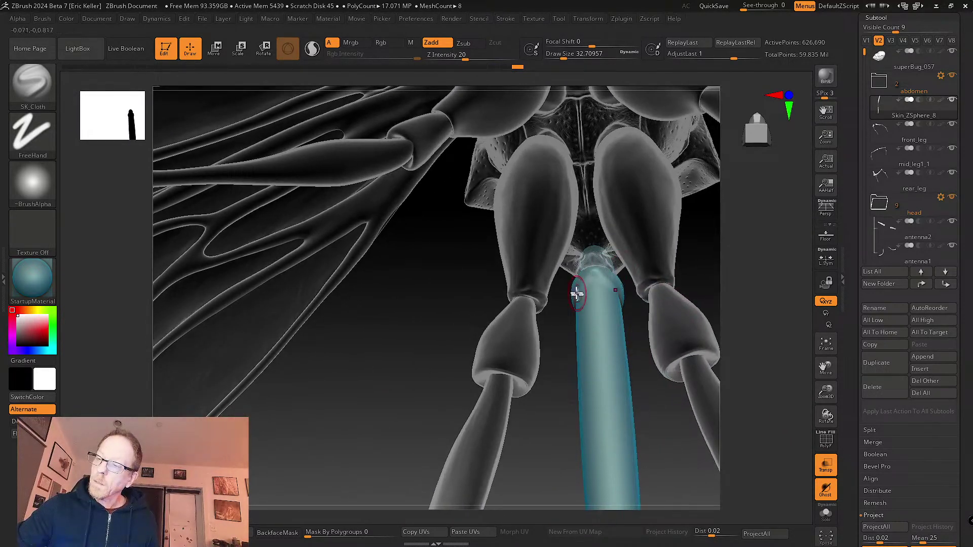
pyautogui.press('shift')
pyautogui.moveTo(581, 292)
pyautogui.mouseDown(button='right')
pyautogui.moveTo(583, 272)
pyautogui.moveTo(603, 341)
pyautogui.moveTo(574, 386)
pyautogui.moveTo(563, 374)
pyautogui.moveTo(578, 365)
pyautogui.mouseUp(button='right')
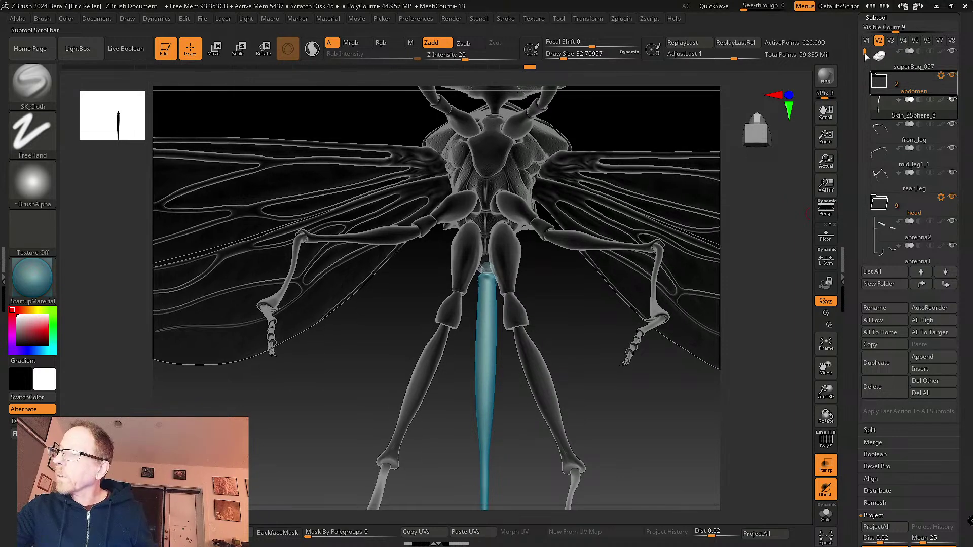
# - Collapse the head folder and hide the four wing subtools PolyMesh3D1, Extract3, PolyMesh3D2 and Extract2
pyautogui.moveTo(865, 54); pyautogui.dragTo(865, 116)
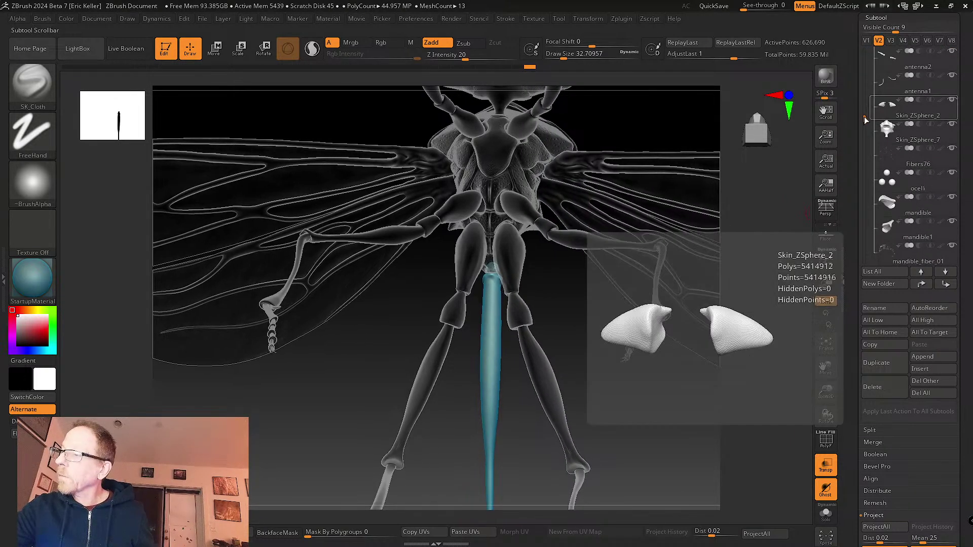
pyautogui.scroll(2, 918, 116)
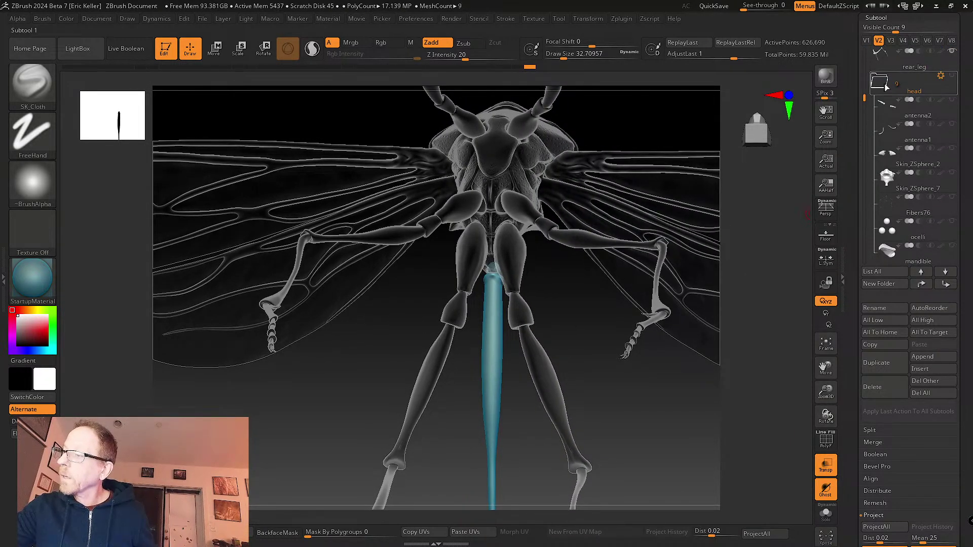
pyautogui.click(884, 87)
pyautogui.click(955, 112)
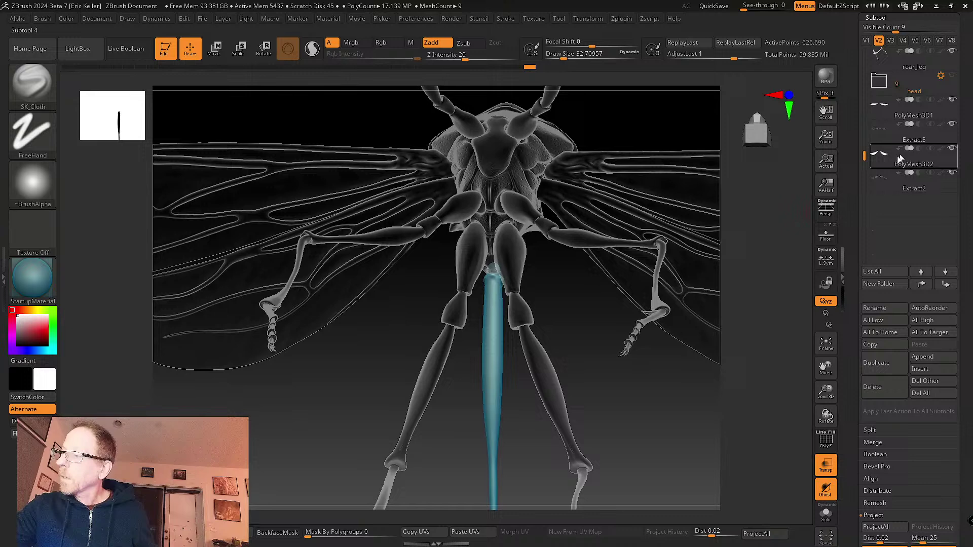
pyautogui.click(954, 101)
pyautogui.click(954, 127)
pyautogui.click(954, 150)
pyautogui.click(954, 173)
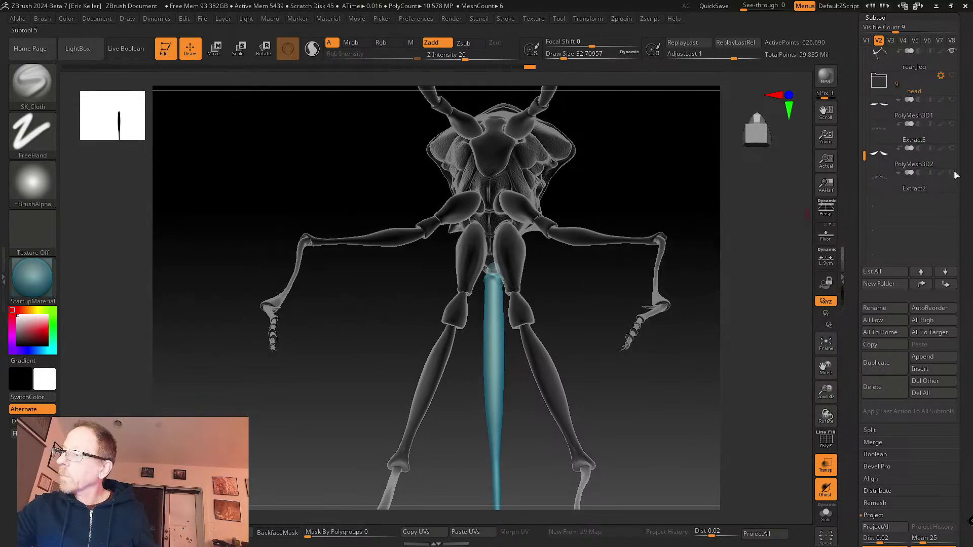
# - Sculpt lengthwise ridges along the underside of the waist stalk with SK_Cloth, smooth them, and turn to the stalk's upper side
pyautogui.moveTo(515, 282); pyautogui.dragTo(505, 228, button='right')
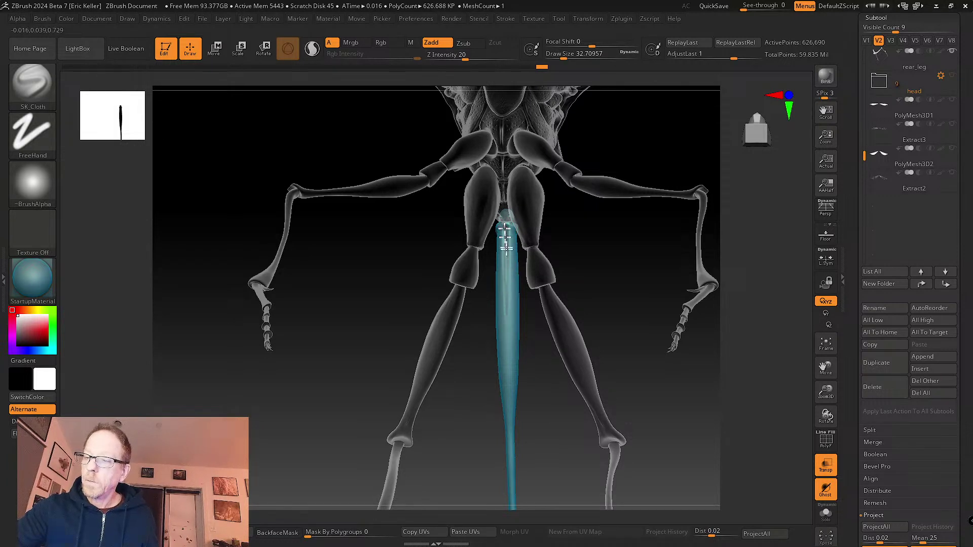
pyautogui.press('shift')
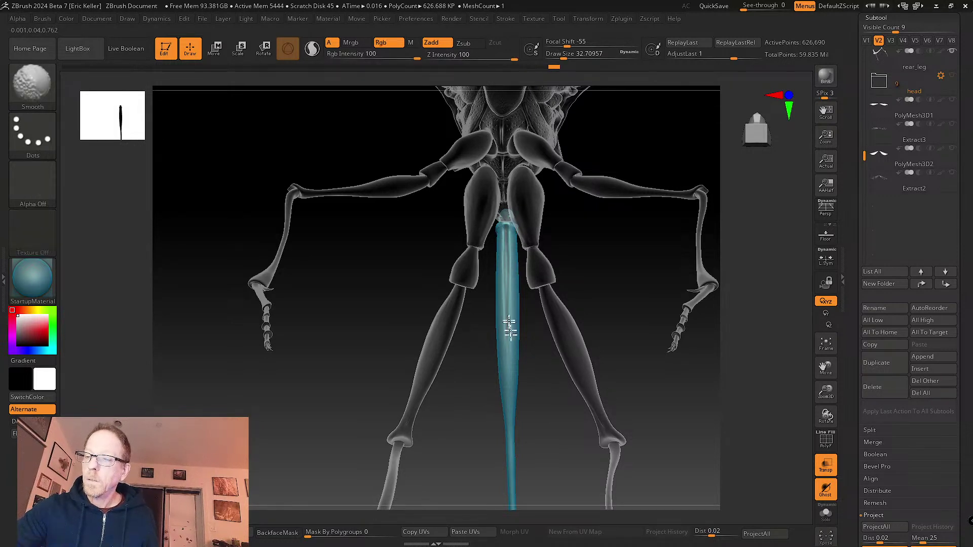
pyautogui.press('shift')
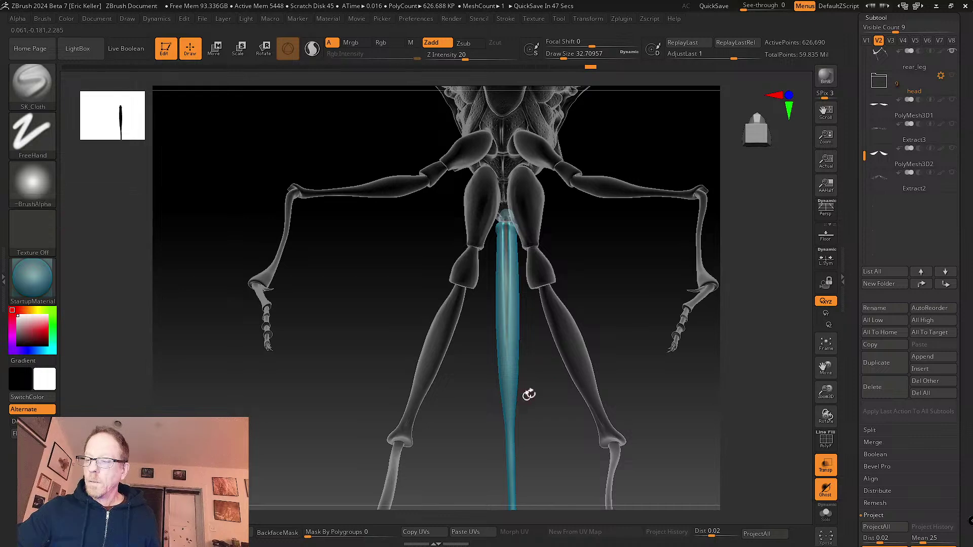
pyautogui.moveTo(528, 393); pyautogui.dragTo(456, 289)
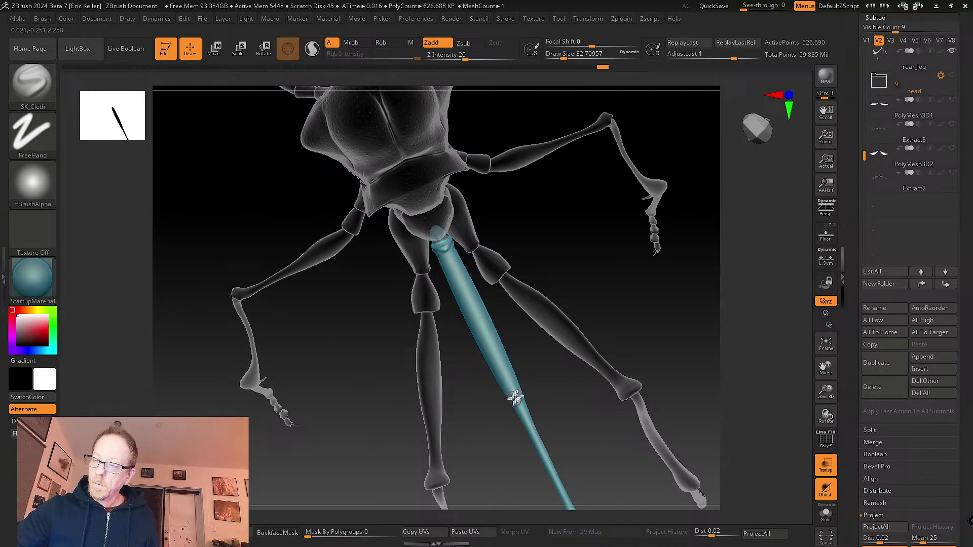
# - Sculpt the rim of the joint midway along the waist stalk with SK_Cloth, working around to its side
pyautogui.moveTo(534, 381); pyautogui.dragTo(521, 399)
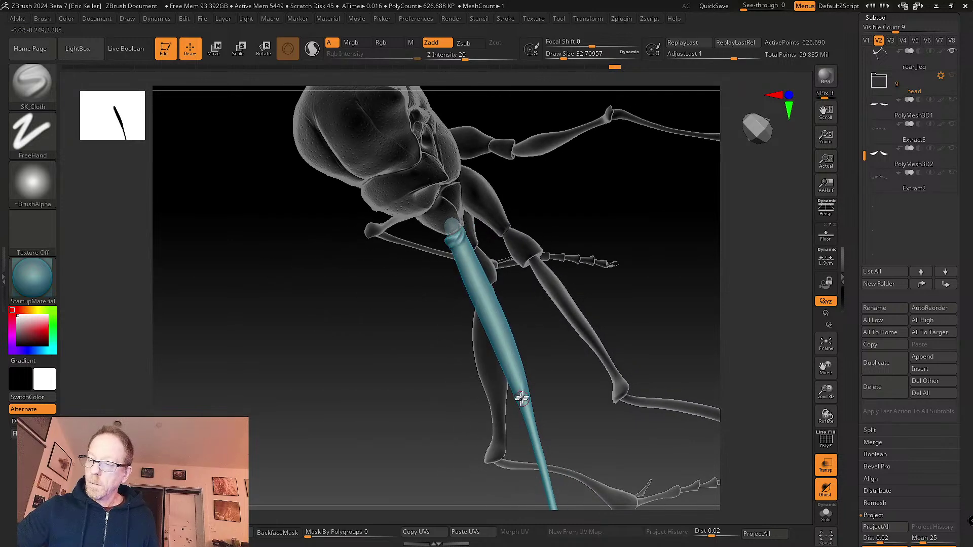
pyautogui.moveTo(535, 341); pyautogui.dragTo(524, 377)
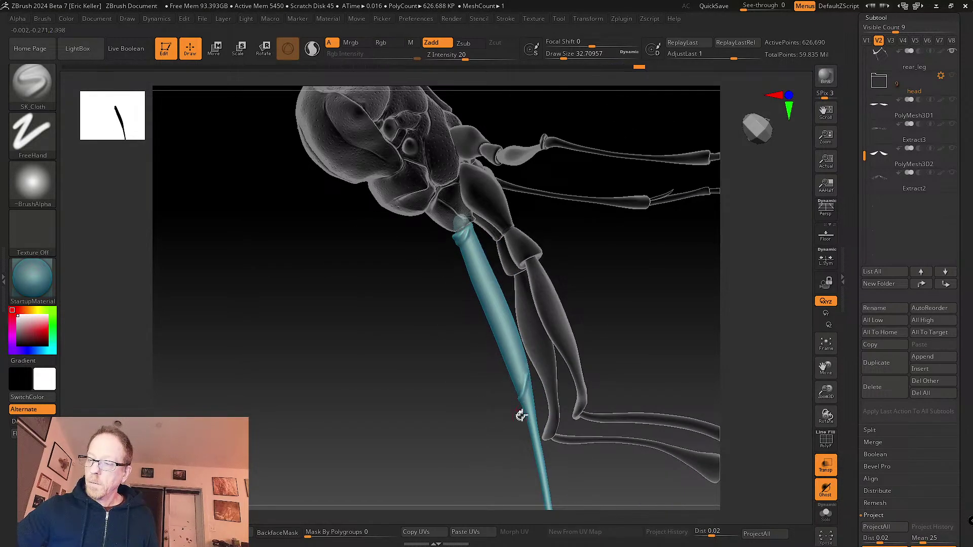
pyautogui.moveTo(522, 413); pyautogui.dragTo(521, 406)
# - Sculpt lengthwise folds and a rim with SK_Cloth at the stalk's abdomen end, working around its underside and side
pyautogui.moveTo(538, 353)
pyautogui.mouseDown()
pyautogui.moveTo(521, 424)
pyautogui.moveTo(528, 400)
pyautogui.moveTo(511, 380)
pyautogui.moveTo(532, 393)
pyautogui.moveTo(527, 380)
pyautogui.moveTo(460, 430)
pyautogui.mouseUp()
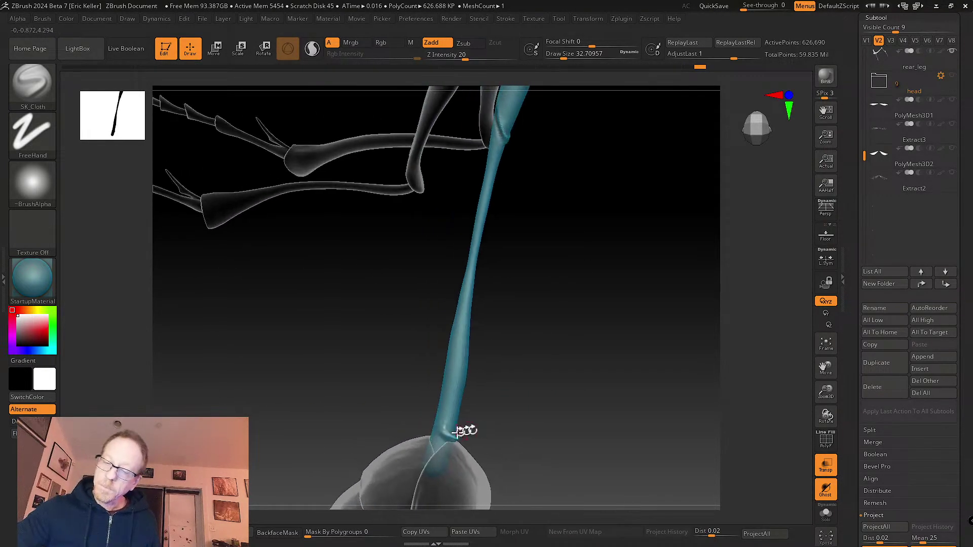
pyautogui.moveTo(436, 394)
pyautogui.mouseDown()
pyautogui.moveTo(456, 430)
pyautogui.moveTo(435, 404)
pyautogui.moveTo(475, 426)
pyautogui.moveTo(424, 421)
pyautogui.moveTo(458, 349)
pyautogui.mouseUp()
pyautogui.press('ctrl')
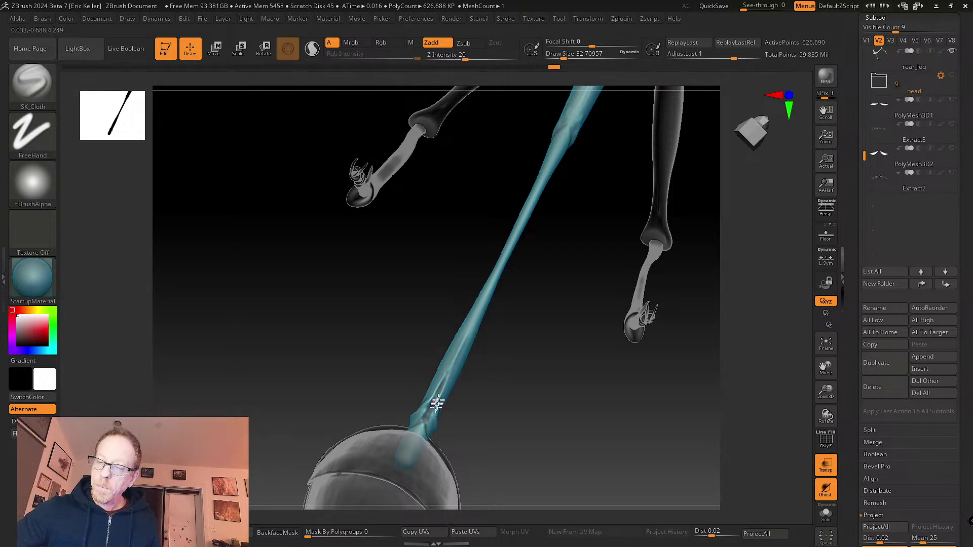
pyautogui.hotkey('ctrl', 'z')
pyautogui.hotkey('ctrl', 'shift', 'z')
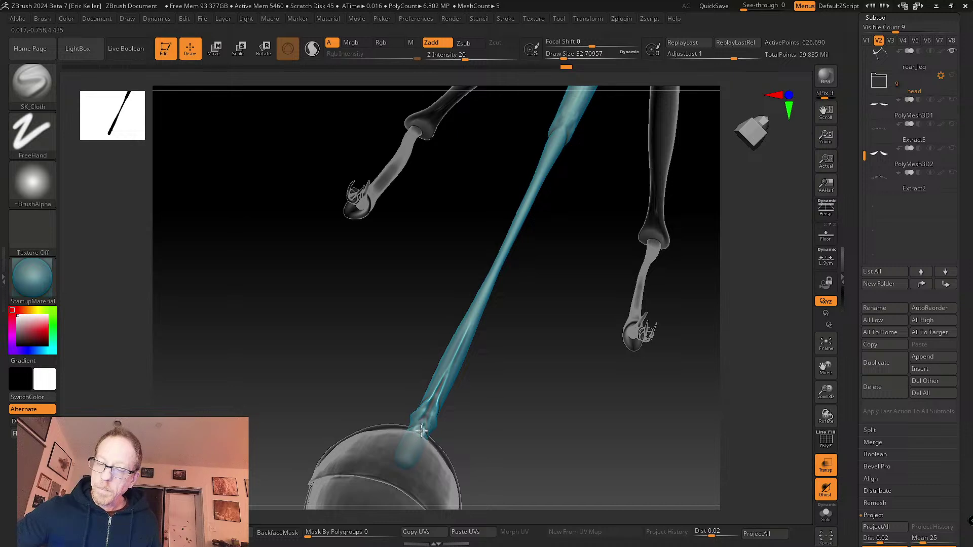
pyautogui.hotkey('ctrl', 'shift', 'z')
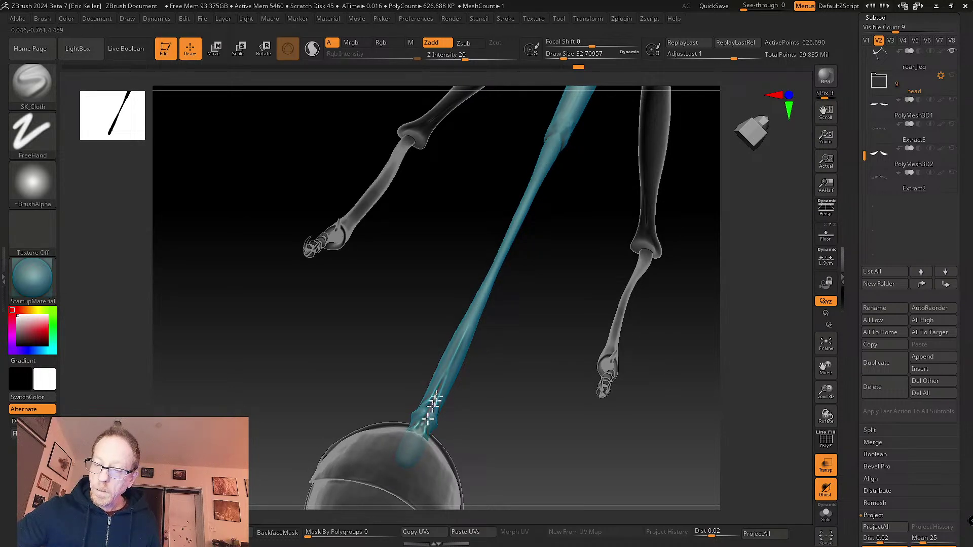
pyautogui.hotkey('ctrl', 'shift', 'z')
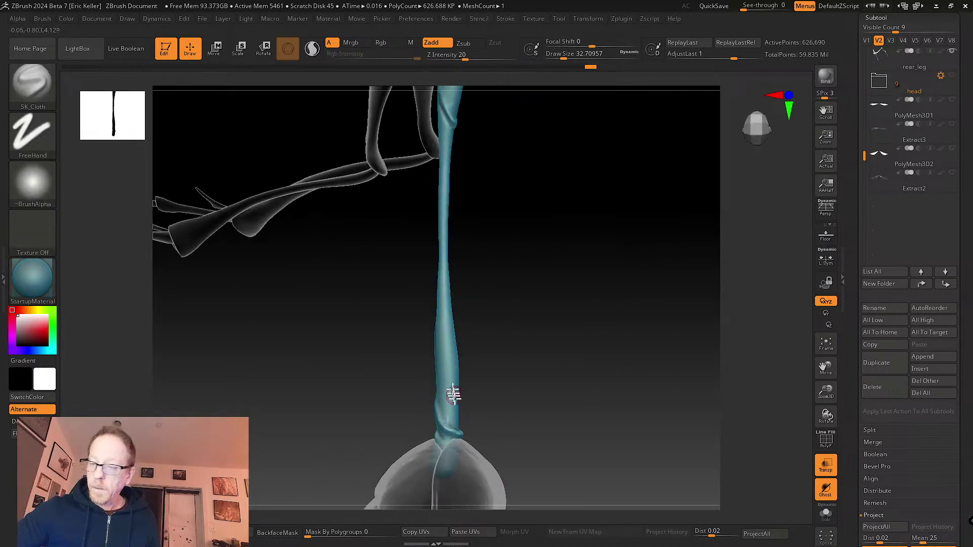
pyautogui.hotkey('ctrl', 'shift', 'z')
pyautogui.hotkey('ctrl', 'shift', 'z')
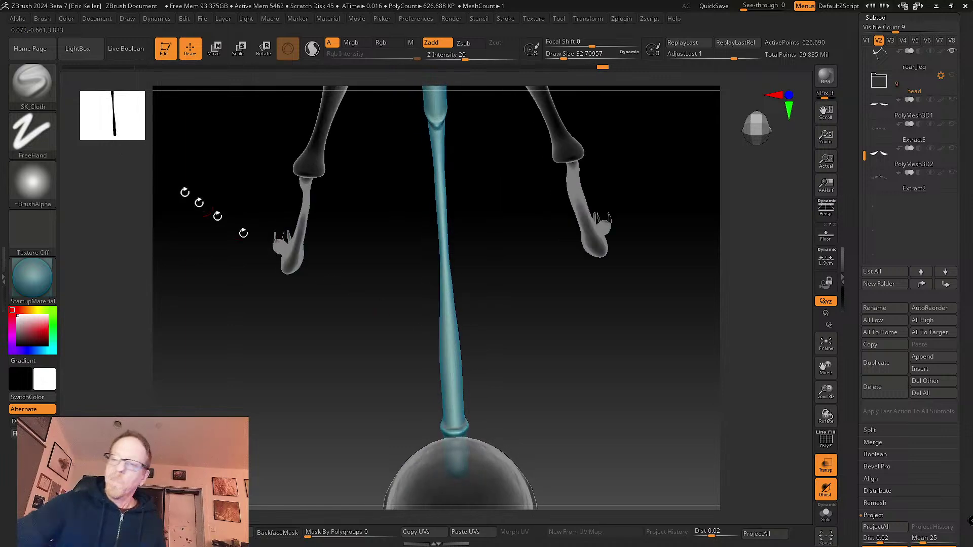
# - With tw ClayTubes at draw size about 46 and Z Intensity 4, build up and smooth the stalk's abdomen end
pyautogui.press('b')
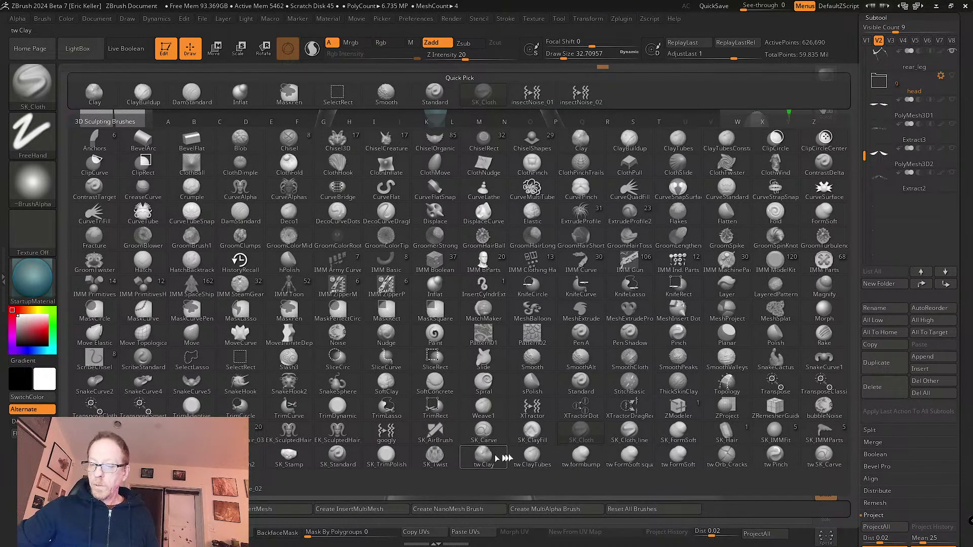
pyautogui.click(530, 456)
pyautogui.press('s')
pyautogui.click(507, 413)
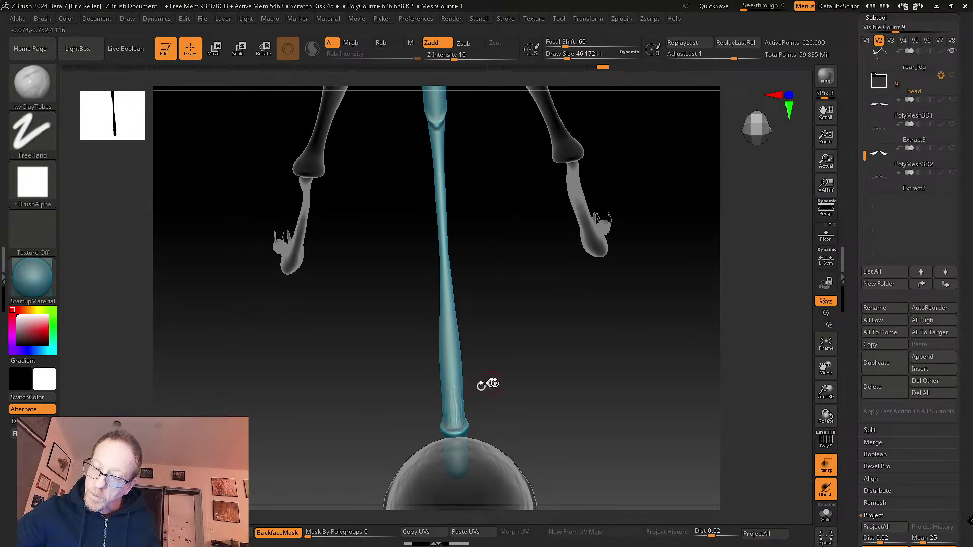
pyautogui.moveTo(487, 384); pyautogui.dragTo(467, 399, button='right')
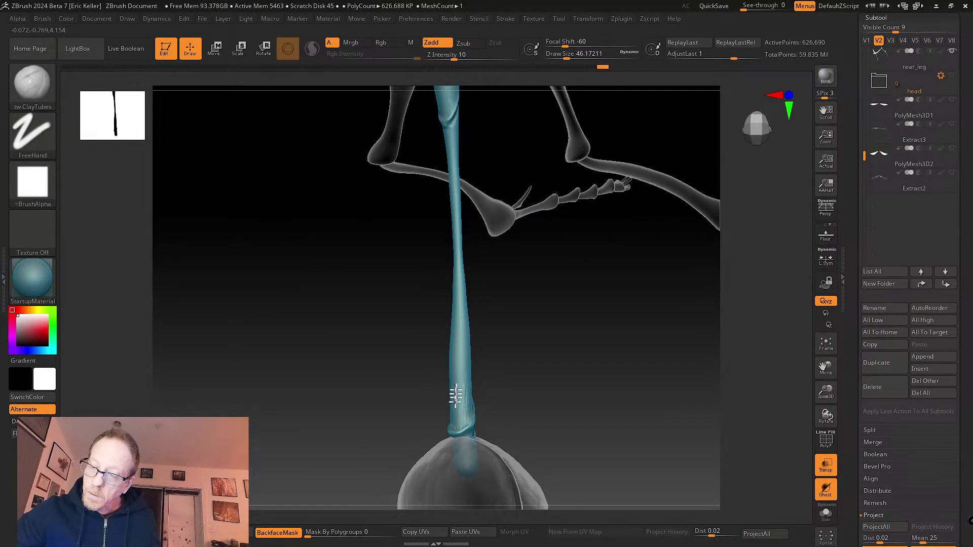
pyautogui.write('u4')
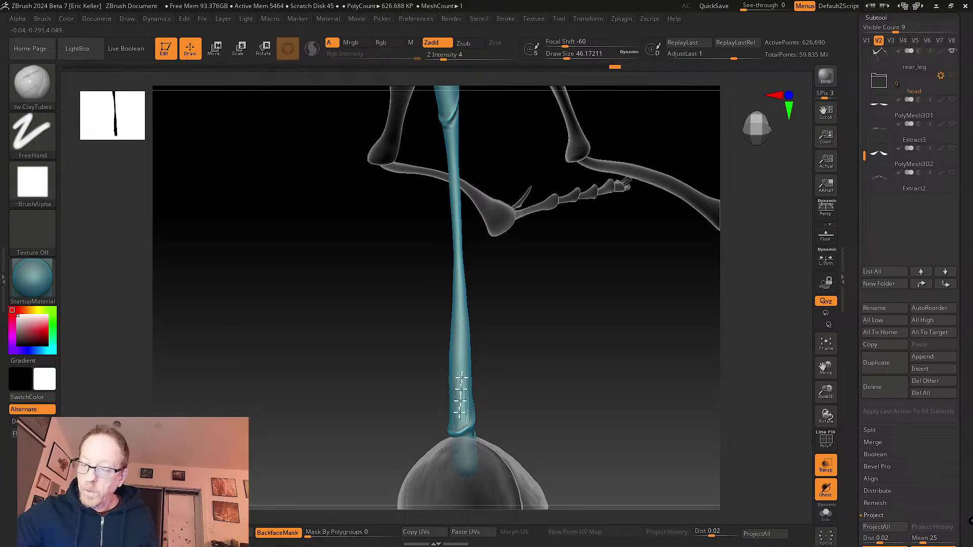
pyautogui.moveTo(457, 385)
pyautogui.mouseDown(button='right')
pyautogui.moveTo(482, 370)
pyautogui.moveTo(470, 348)
pyautogui.mouseUp(button='right')
pyautogui.press('shift')
pyautogui.press('shift')
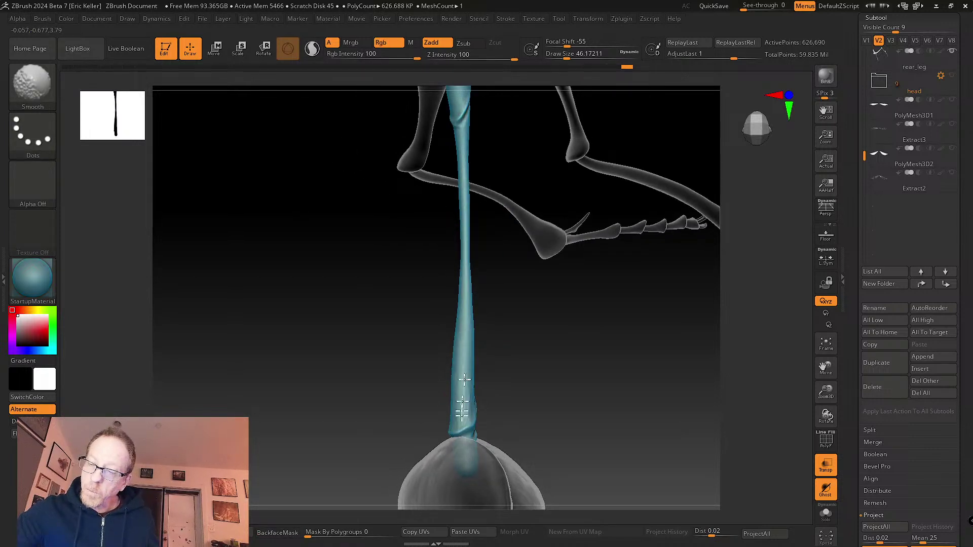
# - Add light clay strokes along the side of the stalk's abdomen-end swelling and smooth them toward its upper side
pyautogui.moveTo(472, 391); pyautogui.dragTo(478, 353, button='right')
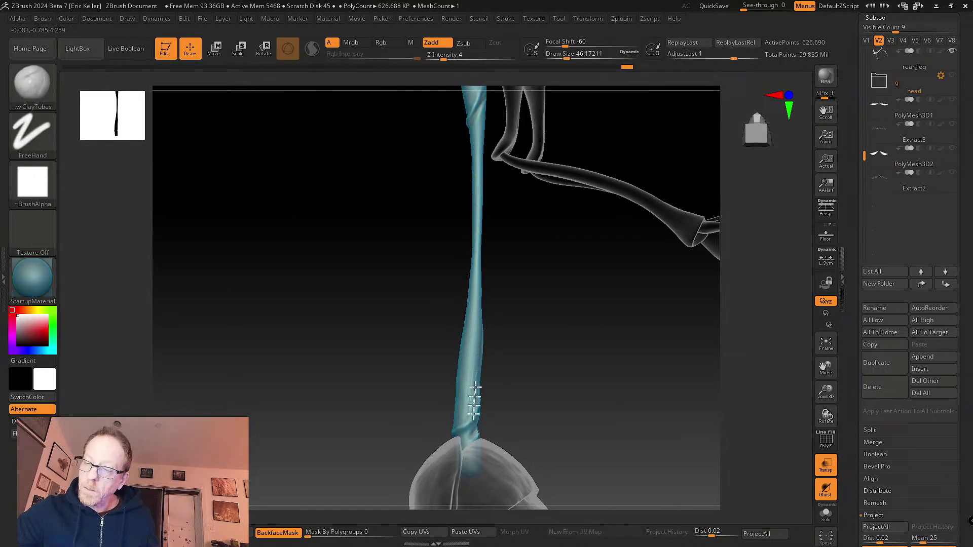
pyautogui.press('shift')
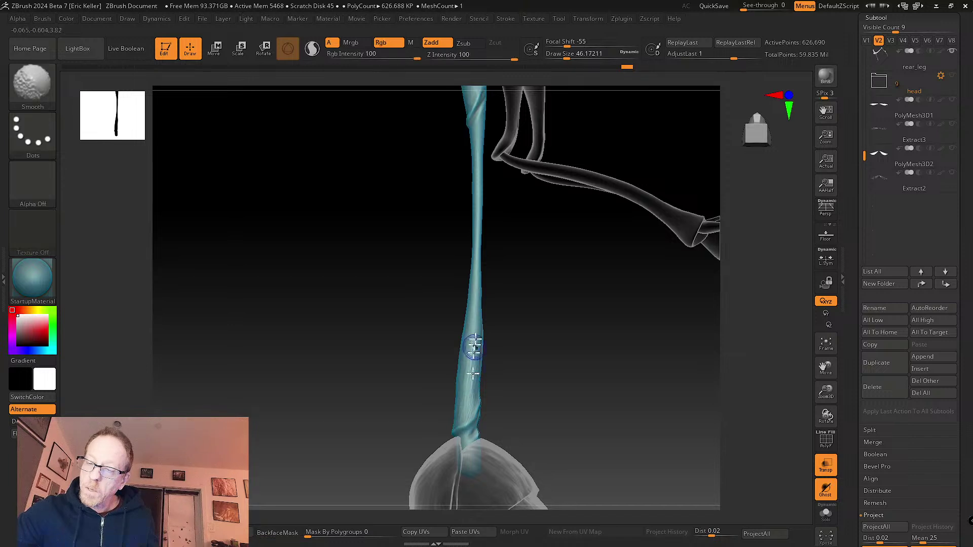
pyautogui.moveTo(476, 409); pyautogui.dragTo(527, 374, button='right')
pyautogui.press('shift')
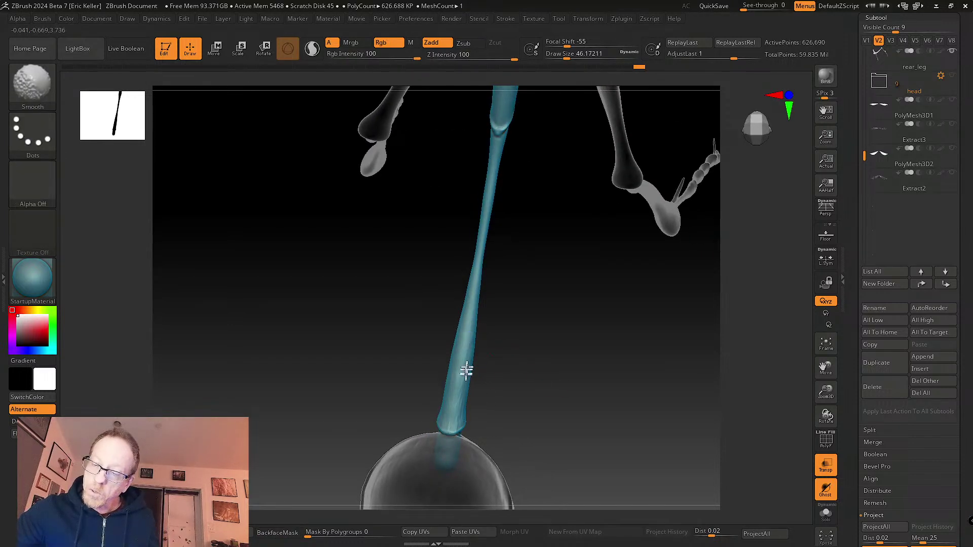
pyautogui.moveTo(446, 427)
pyautogui.mouseDown(button='right')
pyautogui.moveTo(480, 397)
pyautogui.moveTo(495, 430)
pyautogui.mouseUp(button='right')
# - Lay lengthwise tw ClayTubes strokes along the top and side of the stalk's thorax-side segment, smoothing over them
pyautogui.moveTo(500, 370); pyautogui.dragTo(488, 189, button='right')
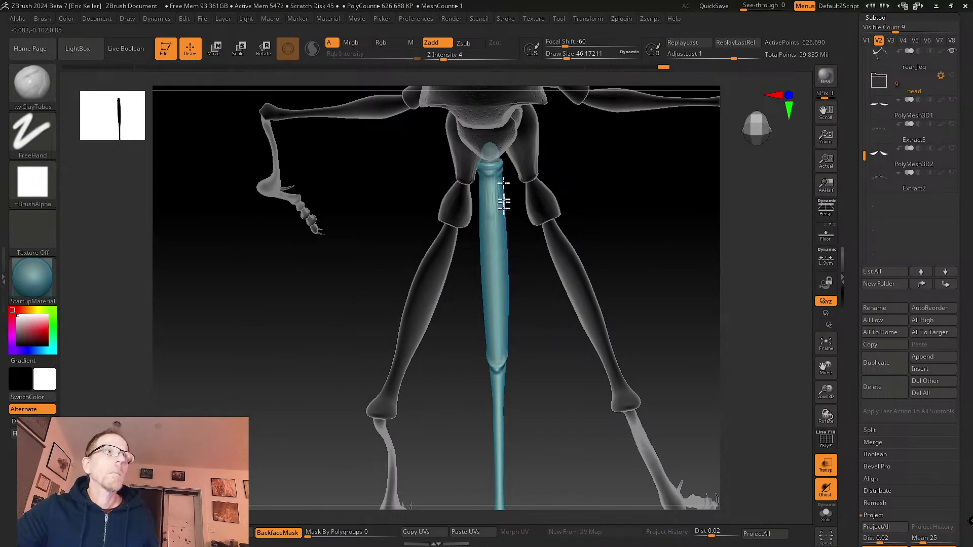
pyautogui.moveTo(506, 218); pyautogui.dragTo(501, 180, button='right')
pyautogui.moveTo(502, 254); pyautogui.dragTo(506, 170, button='right')
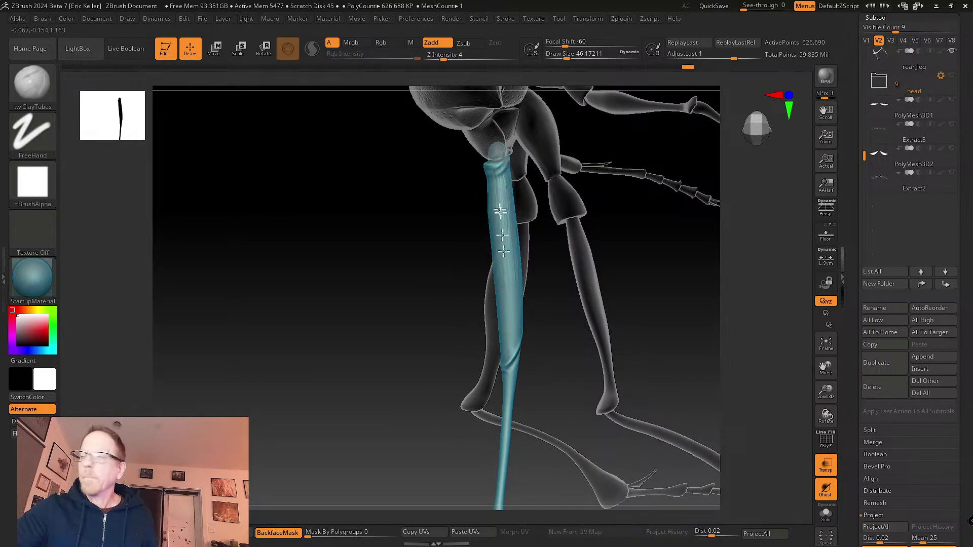
pyautogui.moveTo(500, 272)
pyautogui.mouseDown(button='right')
pyautogui.moveTo(521, 322)
pyautogui.moveTo(495, 289)
pyautogui.mouseUp(button='right')
pyautogui.moveTo(503, 350); pyautogui.dragTo(495, 228, button='right')
pyautogui.press('shift')
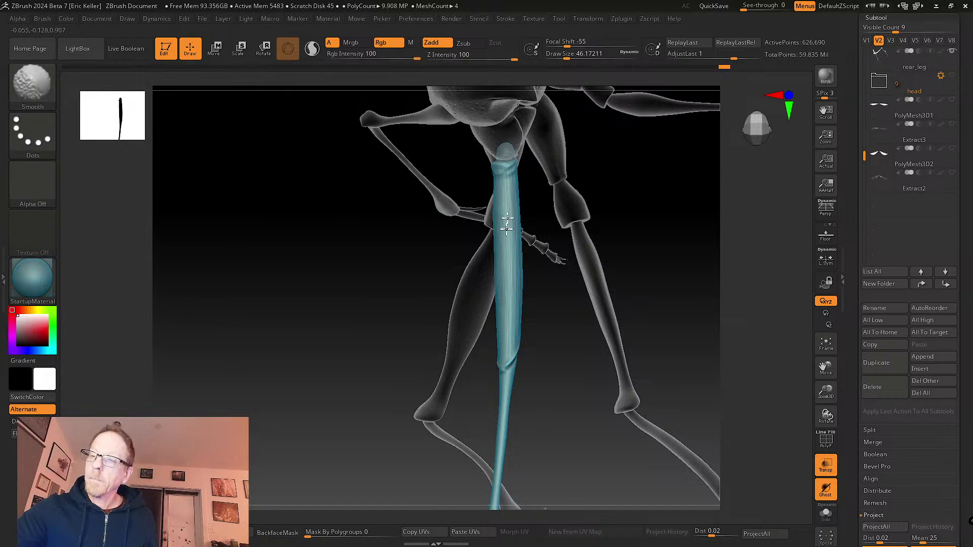
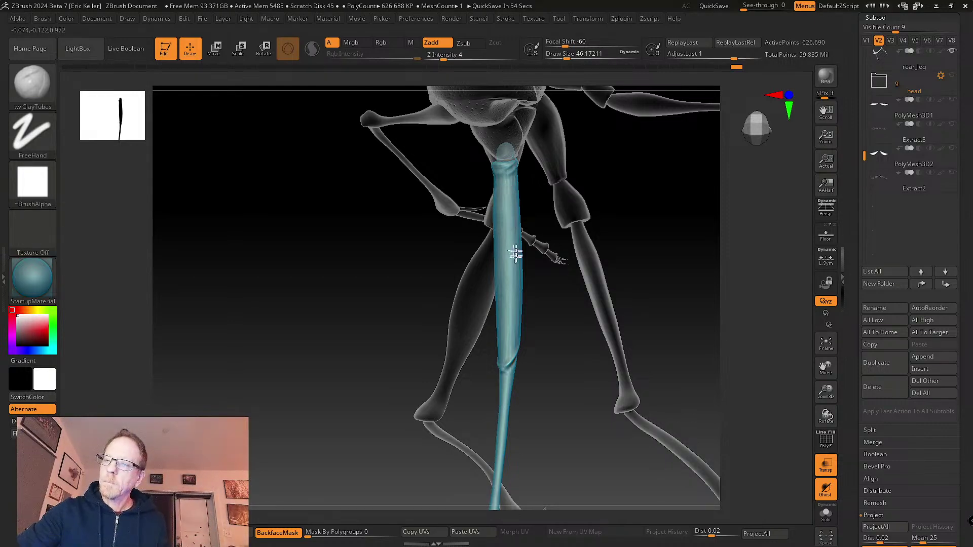
# - Refine the thorax-side segment with further lengthwise clay strokes down to the mid-stalk joint, blending them smooth
pyautogui.moveTo(524, 275); pyautogui.dragTo(517, 193, button='right')
pyautogui.keyDown('shift'); pyautogui.moveTo(517, 192); pyautogui.dragTo(520, 276); pyautogui.keyUp('shift')
pyautogui.moveTo(519, 276); pyautogui.dragTo(529, 199, button='right')
pyautogui.keyDown('shift'); pyautogui.moveTo(528, 198); pyautogui.dragTo(517, 334); pyautogui.keyUp('shift')
pyautogui.moveTo(516, 333); pyautogui.dragTo(533, 365, button='right')
pyautogui.moveTo(532, 245)
pyautogui.mouseDown()
pyautogui.moveTo(528, 278)
pyautogui.moveTo(517, 278)
pyautogui.moveTo(528, 256)
pyautogui.moveTo(518, 369)
pyautogui.moveTo(513, 353)
pyautogui.mouseUp()
# - Work tw ClayTubes strokes down the narrow section below the mid-stalk joint to the abdomen end and smooth them
pyautogui.moveTo(513, 353); pyautogui.dragTo(497, 294, button='right')
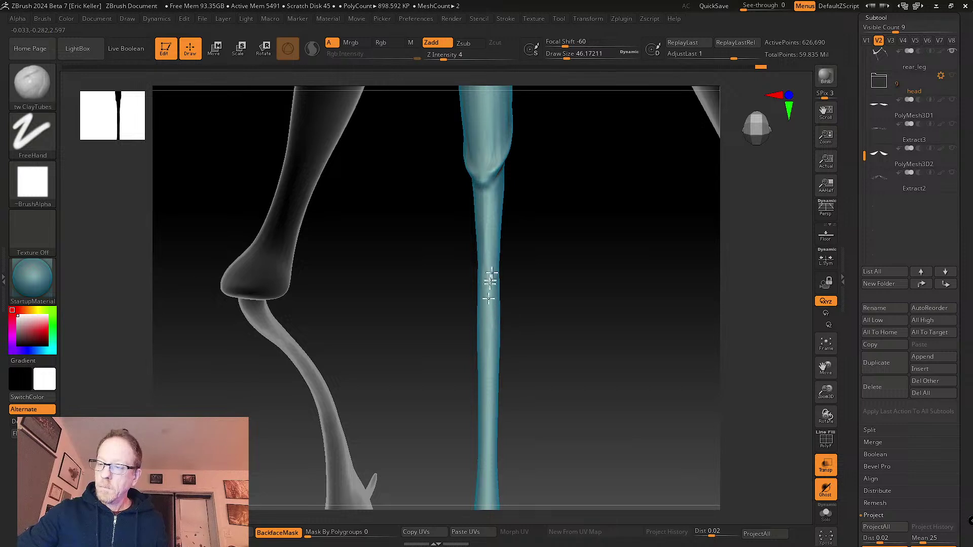
pyautogui.moveTo(506, 336); pyautogui.dragTo(501, 195, button='right')
pyautogui.press('shift')
pyautogui.moveTo(488, 412); pyautogui.dragTo(446, 401, button='right')
pyautogui.moveTo(449, 388)
pyautogui.keyDown('shift'); pyautogui.mouseDown()
pyautogui.moveTo(461, 326)
pyautogui.moveTo(467, 350)
pyautogui.mouseUp(); pyautogui.keyUp('shift')
pyautogui.keyDown('alt'); pyautogui.moveTo(457, 393); pyautogui.dragTo(460, 272, button='right'); pyautogui.keyUp('alt')
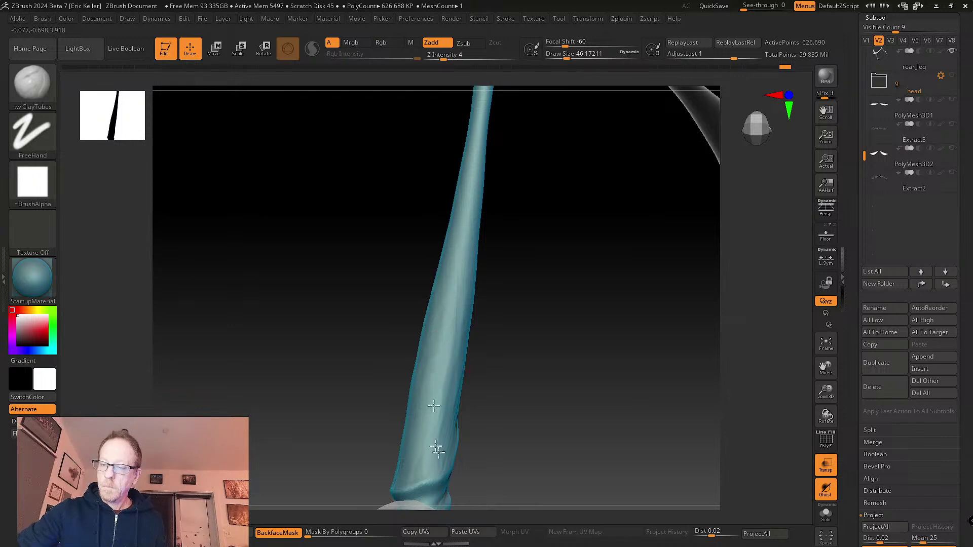
pyautogui.moveTo(491, 421); pyautogui.dragTo(406, 341, button='right')
# - Return to SK_Cloth, reduce the draw size to about 18, and sculpt the creased rim at the stalk's abdomen end
pyautogui.press('b')
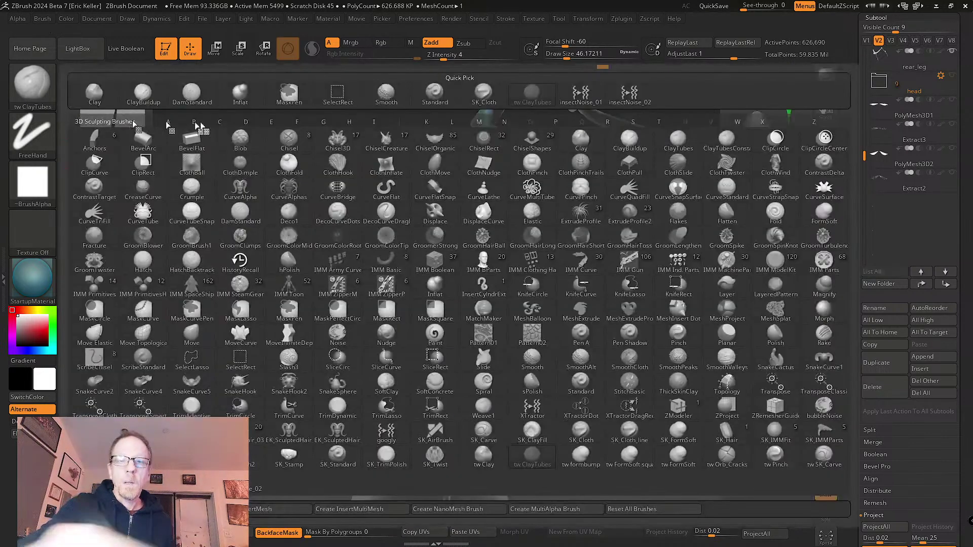
pyautogui.click(491, 104)
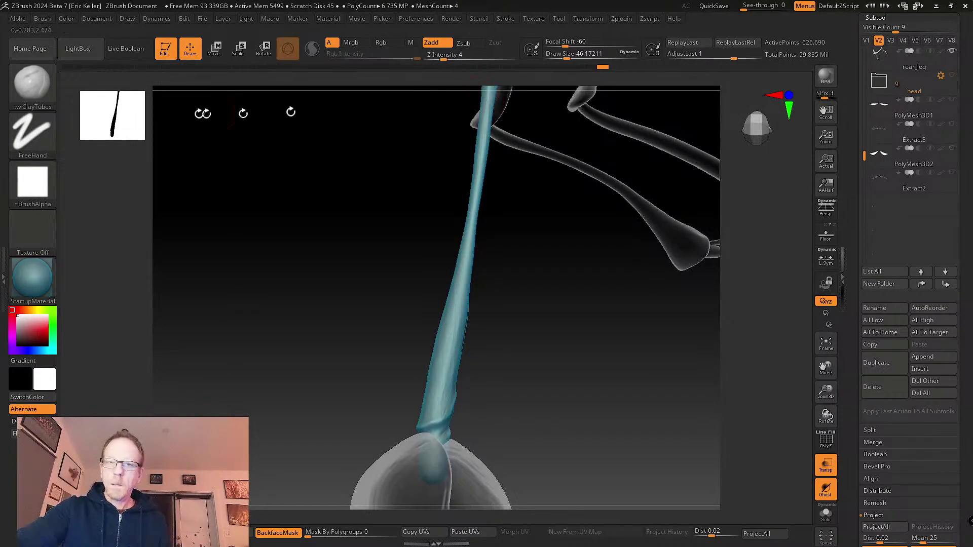
pyautogui.press('b')
pyautogui.click(498, 349)
pyautogui.press('s')
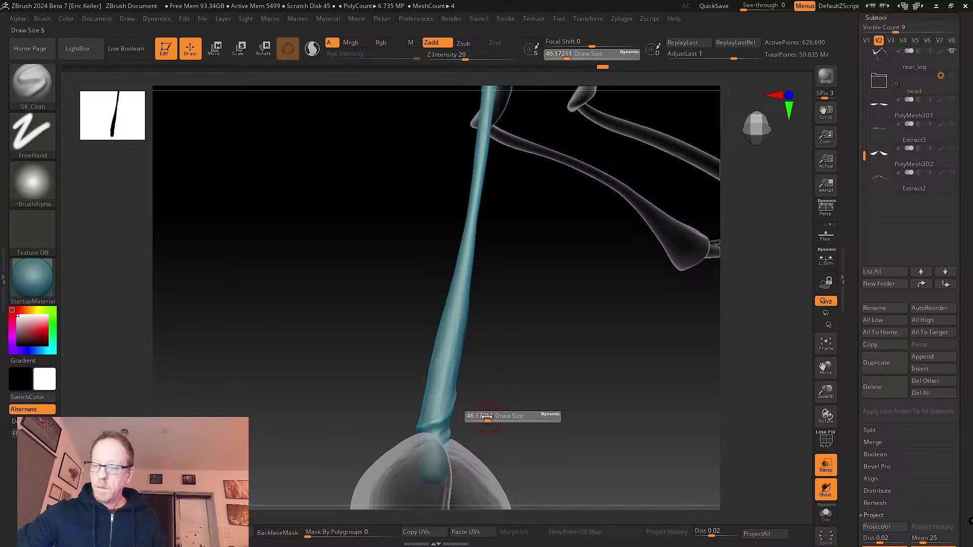
pyautogui.moveTo(499, 413)
pyautogui.mouseDown()
pyautogui.moveTo(515, 419)
pyautogui.moveTo(482, 282)
pyautogui.mouseUp()
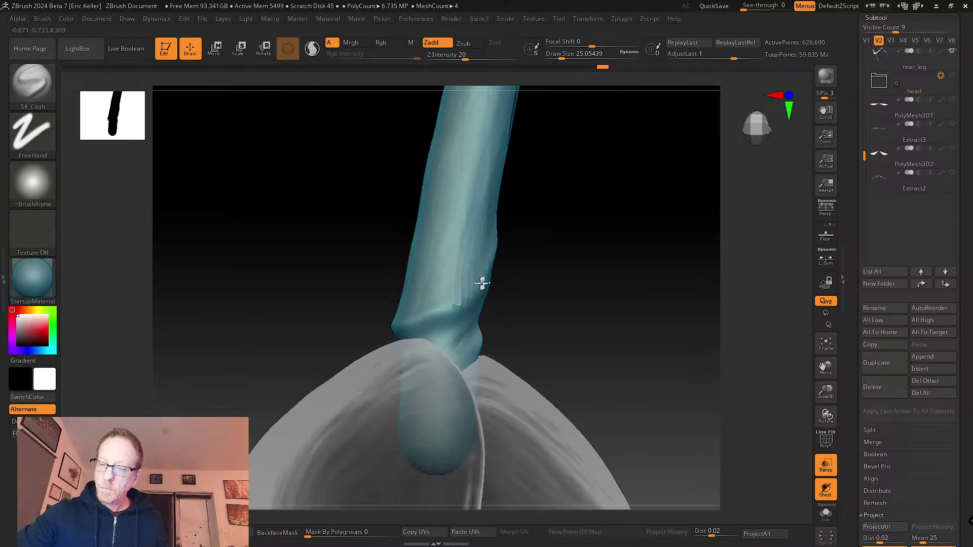
pyautogui.press('s')
pyautogui.moveTo(453, 313); pyautogui.dragTo(481, 305)
pyautogui.moveTo(417, 332); pyautogui.dragTo(485, 298)
pyautogui.moveTo(536, 280); pyautogui.dragTo(516, 282)
pyautogui.moveTo(446, 319); pyautogui.dragTo(489, 270)
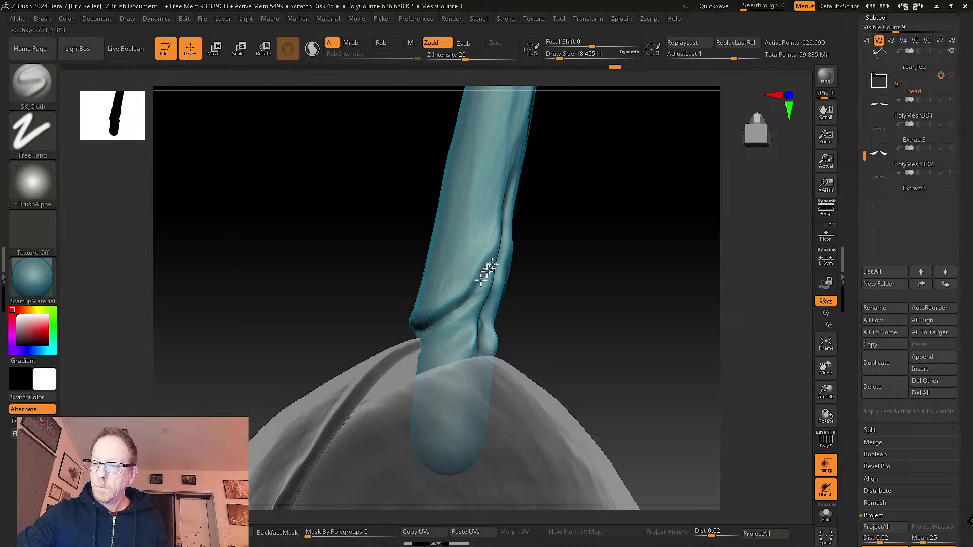
# - Sculpt and smooth a diagonal fold below the abdomen-end rim, extending it toward the stalk's base
pyautogui.moveTo(466, 303); pyautogui.dragTo(495, 258)
pyautogui.moveTo(467, 293)
pyautogui.mouseDown()
pyautogui.moveTo(489, 265)
pyautogui.moveTo(501, 213)
pyautogui.moveTo(497, 251)
pyautogui.moveTo(461, 324)
pyautogui.mouseUp()
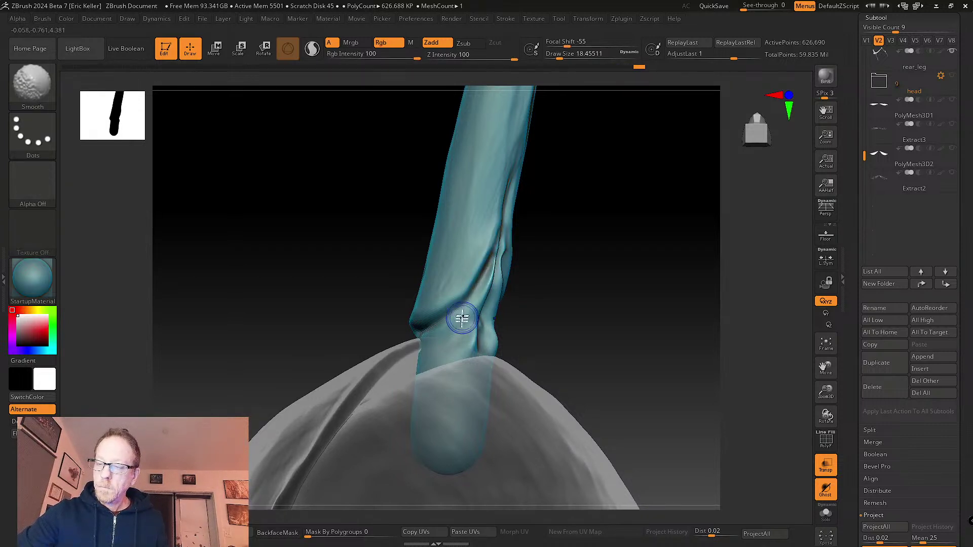
pyautogui.moveTo(378, 320); pyautogui.dragTo(486, 291)
pyautogui.moveTo(441, 330); pyautogui.dragTo(494, 277)
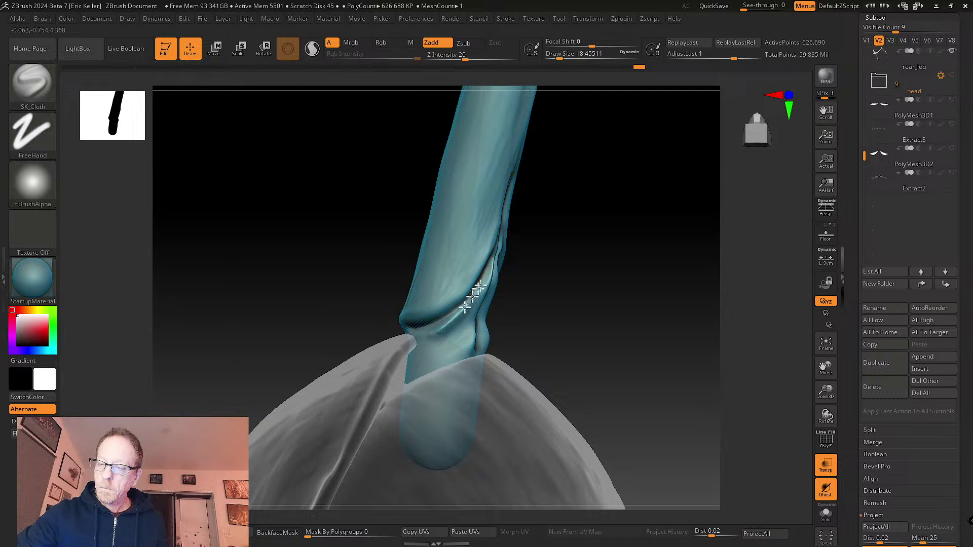
pyautogui.moveTo(419, 332); pyautogui.dragTo(443, 363, button='right')
pyautogui.moveTo(443, 363); pyautogui.dragTo(425, 370)
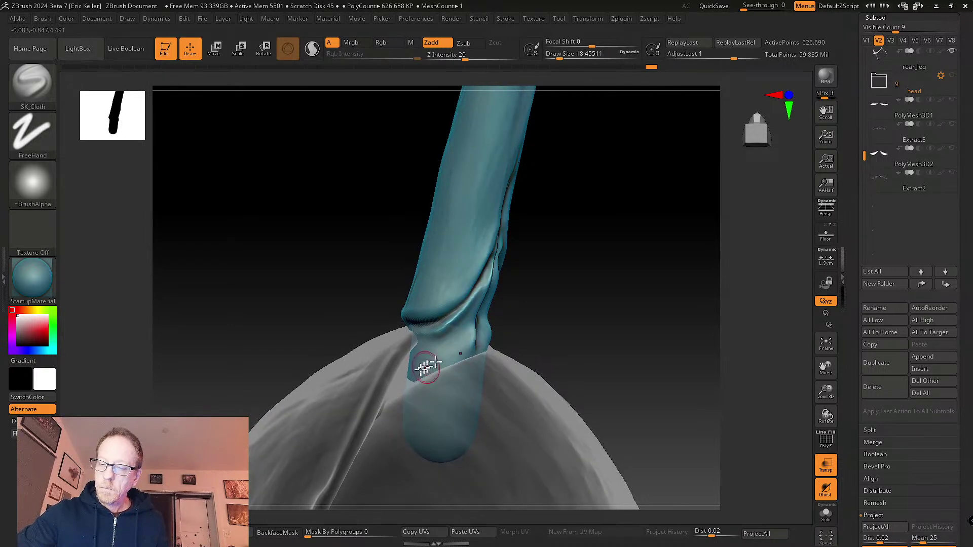
# - Carve lengthwise grooves and ridges along the centre of the stalk's underside at its abdomen end
pyautogui.moveTo(490, 290); pyautogui.dragTo(459, 299, button='right')
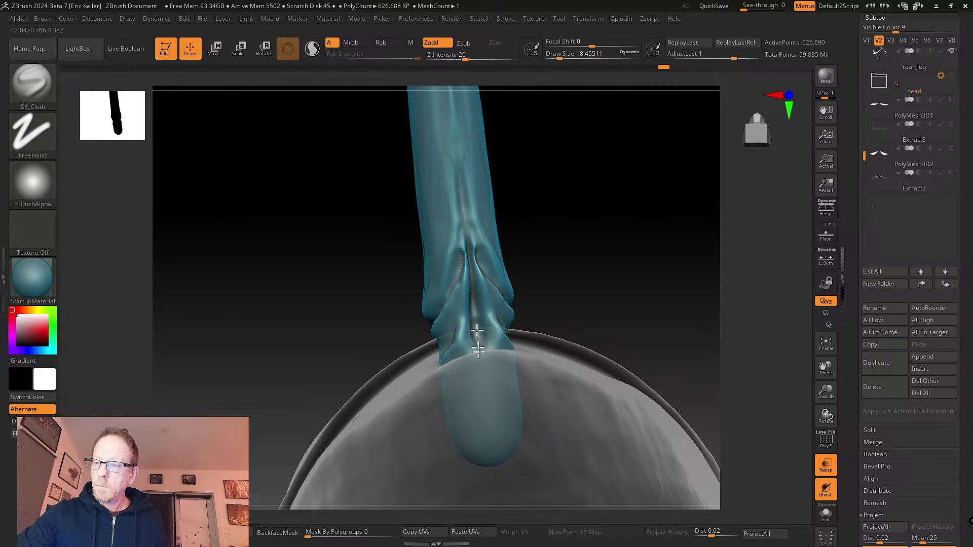
pyautogui.moveTo(485, 321); pyautogui.dragTo(490, 345)
pyautogui.moveTo(478, 277); pyautogui.dragTo(494, 357)
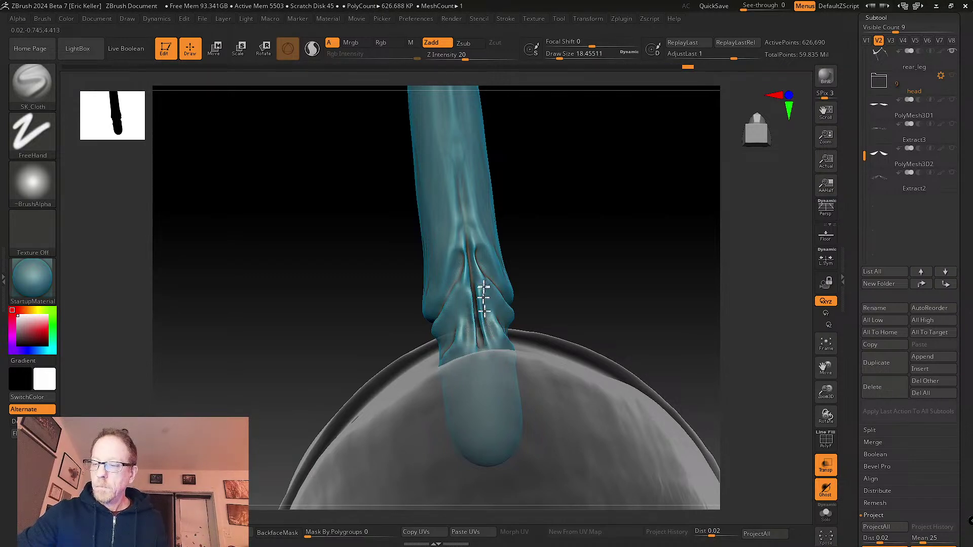
pyautogui.moveTo(485, 297); pyautogui.dragTo(480, 267, button='right')
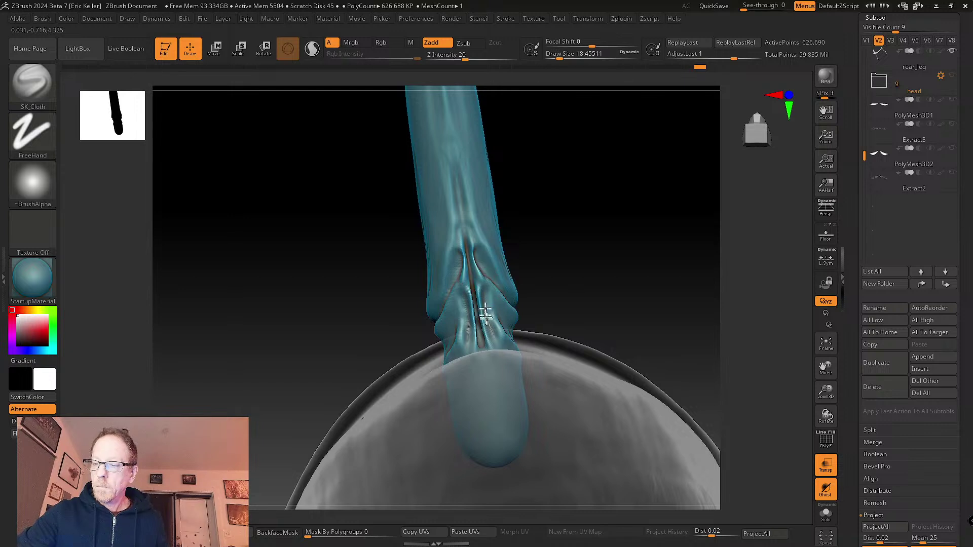
# - Deepen the diagonal crease around the stalk's side at its abdomen end, subdivide the stalk once more, and reduce the draw size to about 12
pyautogui.moveTo(490, 299); pyautogui.dragTo(483, 262, button='right')
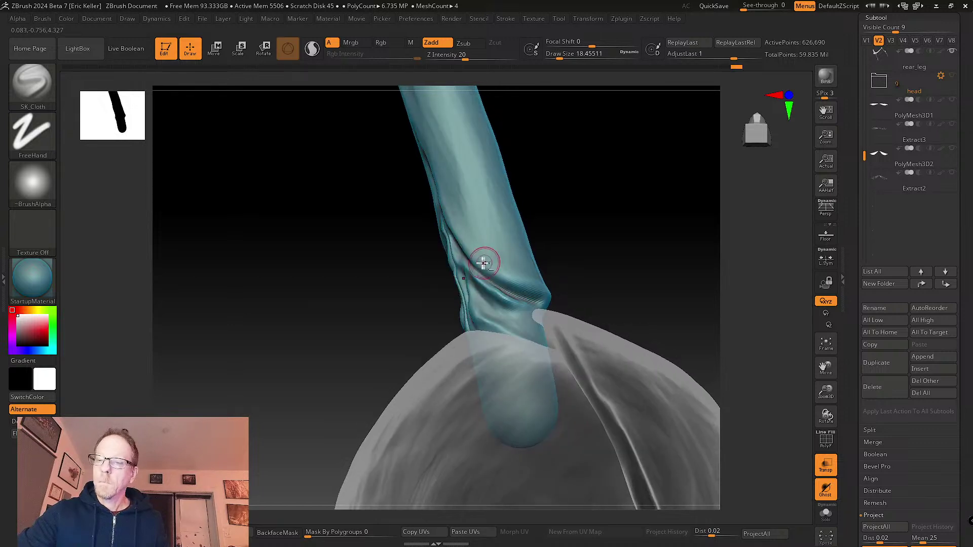
pyautogui.moveTo(482, 268); pyautogui.dragTo(527, 297)
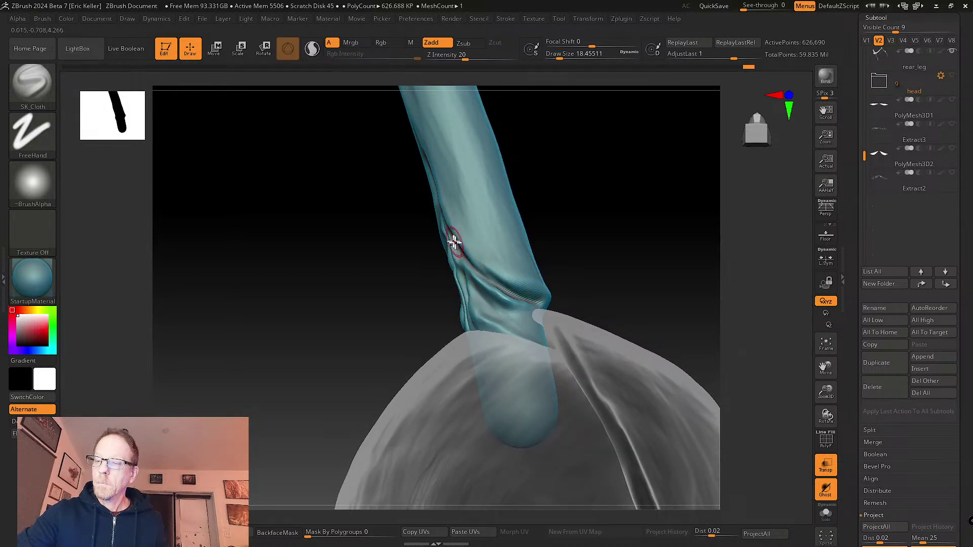
pyautogui.moveTo(453, 244); pyautogui.dragTo(545, 302)
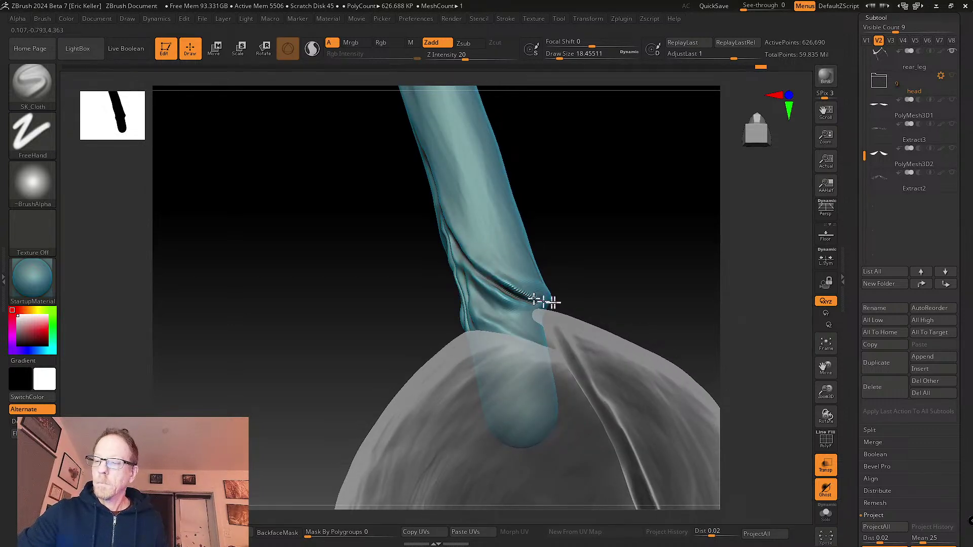
pyautogui.hotkey('ctrl', 'd')
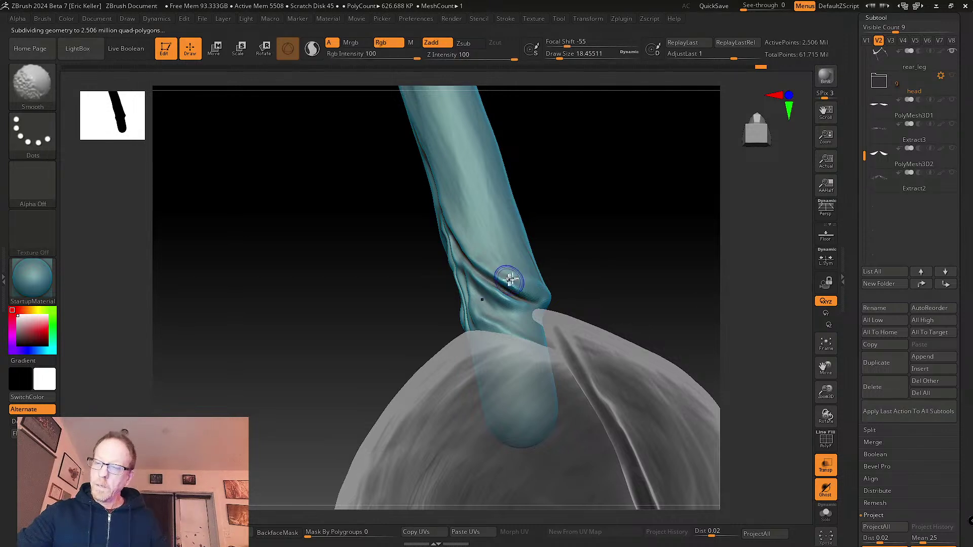
pyautogui.press('s')
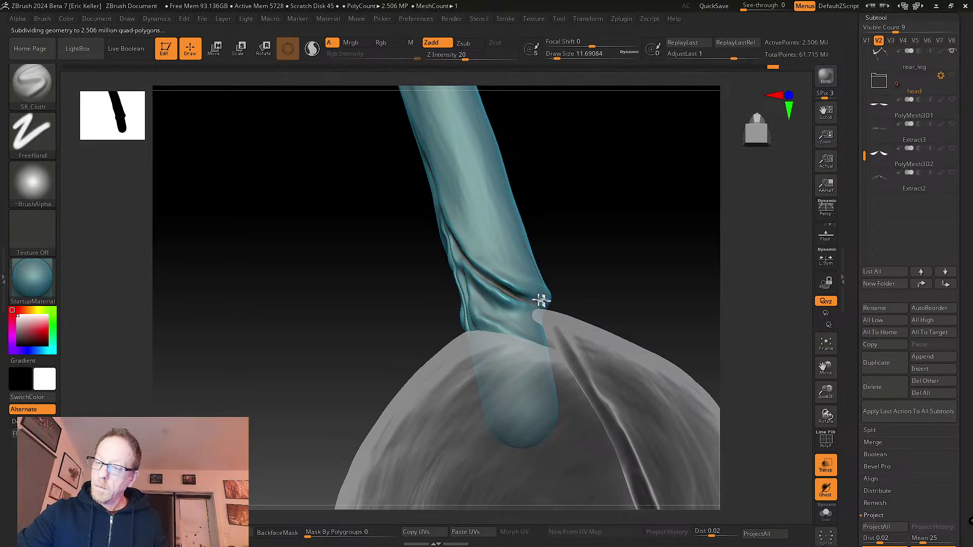
# - Texture the stalk's lower section around its sides with the insectNoise_01 brush at a draw size of about 41, softening the grain with Smooth
pyautogui.moveTo(469, 238)
pyautogui.mouseDown(button='right')
pyautogui.moveTo(452, 183)
pyautogui.moveTo(526, 324)
pyautogui.moveTo(385, 241)
pyautogui.mouseUp(button='right')
pyautogui.press('b')
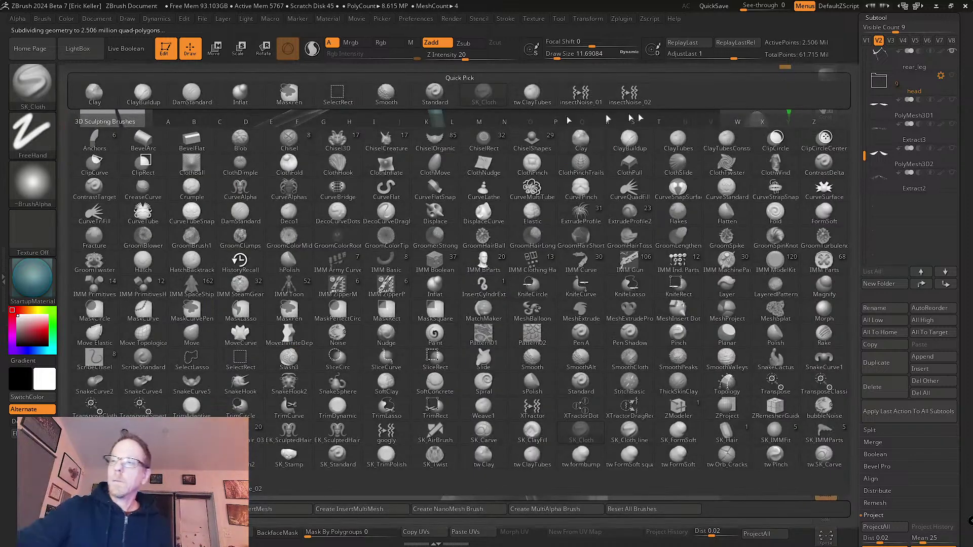
pyautogui.click(581, 94)
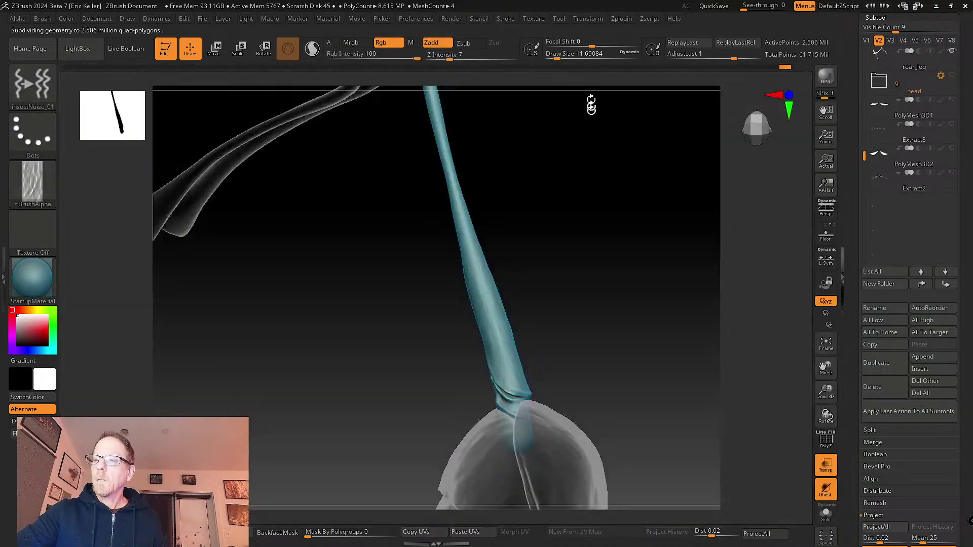
pyautogui.press('s')
pyautogui.moveTo(545, 263); pyautogui.dragTo(557, 259)
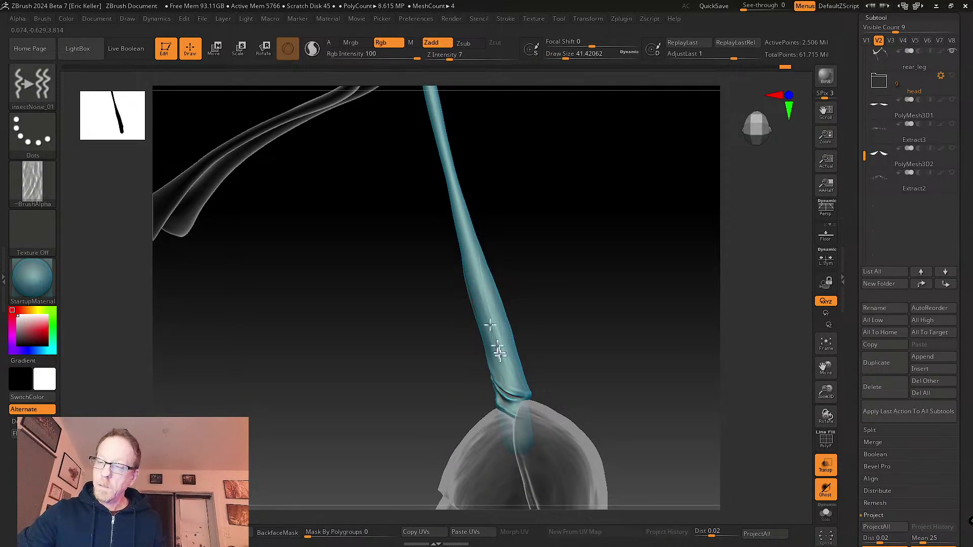
pyautogui.press('shift')
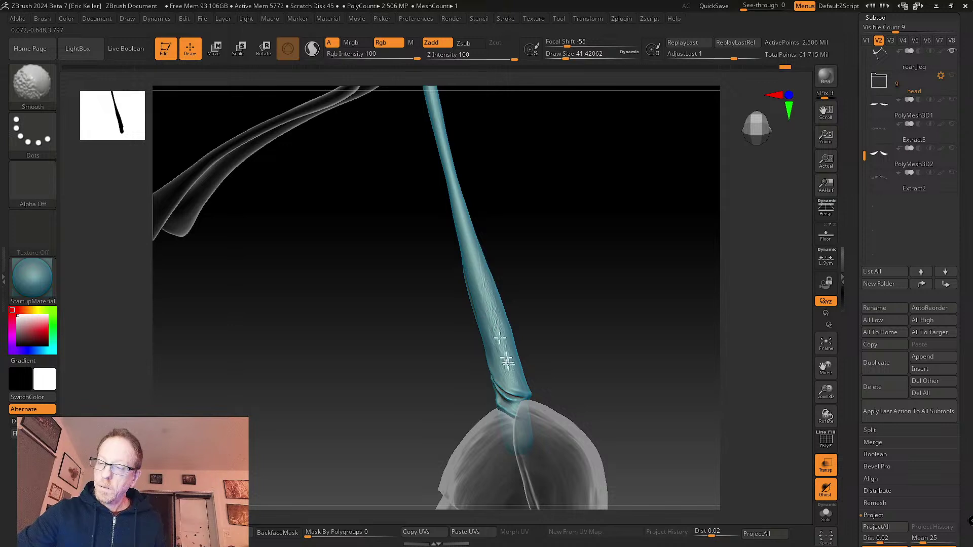
pyautogui.moveTo(491, 341); pyautogui.dragTo(502, 326, button='right')
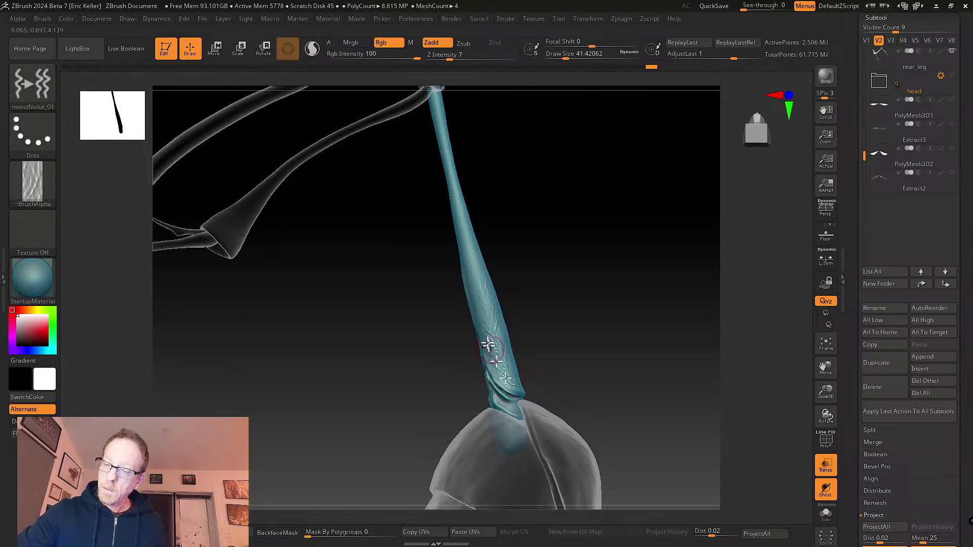
pyautogui.press('shift')
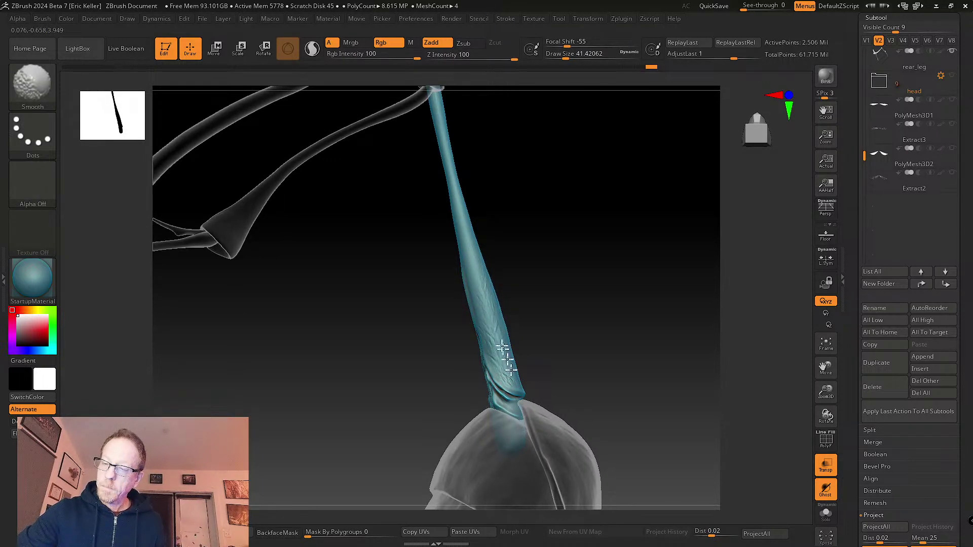
pyautogui.moveTo(502, 348)
pyautogui.mouseDown(button='right')
pyautogui.moveTo(547, 337)
pyautogui.moveTo(496, 288)
pyautogui.mouseUp(button='right')
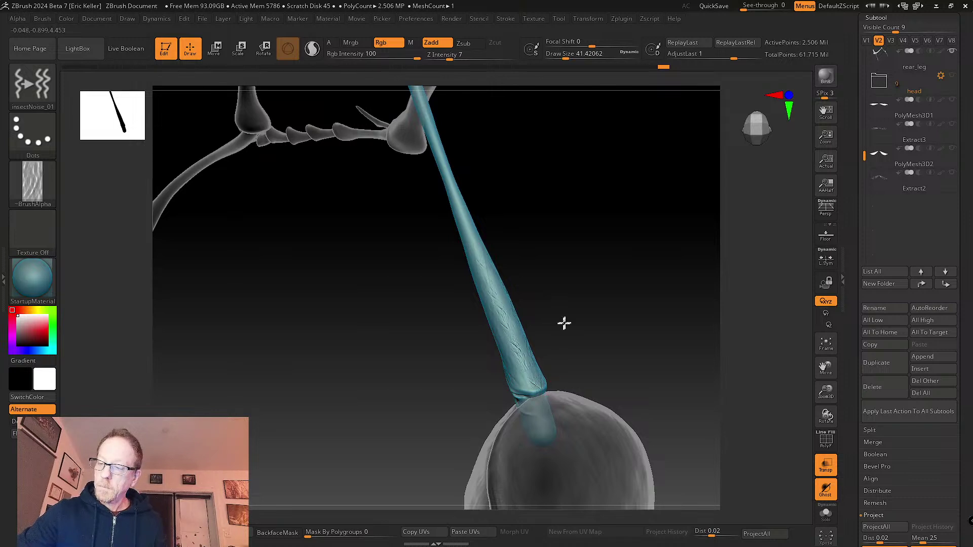
pyautogui.moveTo(564, 324); pyautogui.dragTo(500, 284, button='right')
pyautogui.press('shift')
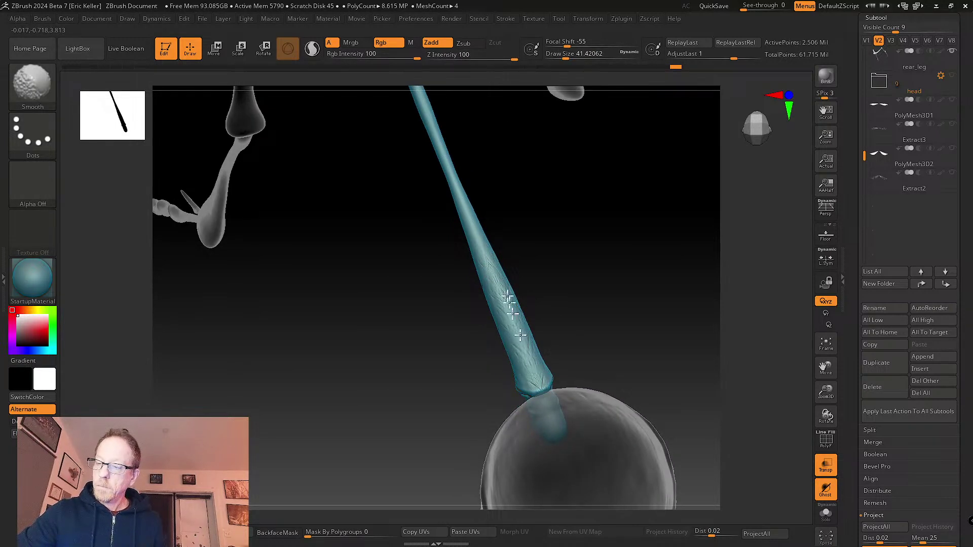
# - Extend the insectNoise_01 grain over the stalk's thicker upper section, from the thorax end to the mid-stalk joint, and lightly smooth it
pyautogui.moveTo(476, 226)
pyautogui.mouseDown(button='right')
pyautogui.moveTo(558, 466)
pyautogui.moveTo(434, 200)
pyautogui.moveTo(452, 260)
pyautogui.moveTo(428, 218)
pyautogui.mouseUp(button='right')
pyautogui.moveTo(428, 218); pyautogui.dragTo(453, 310)
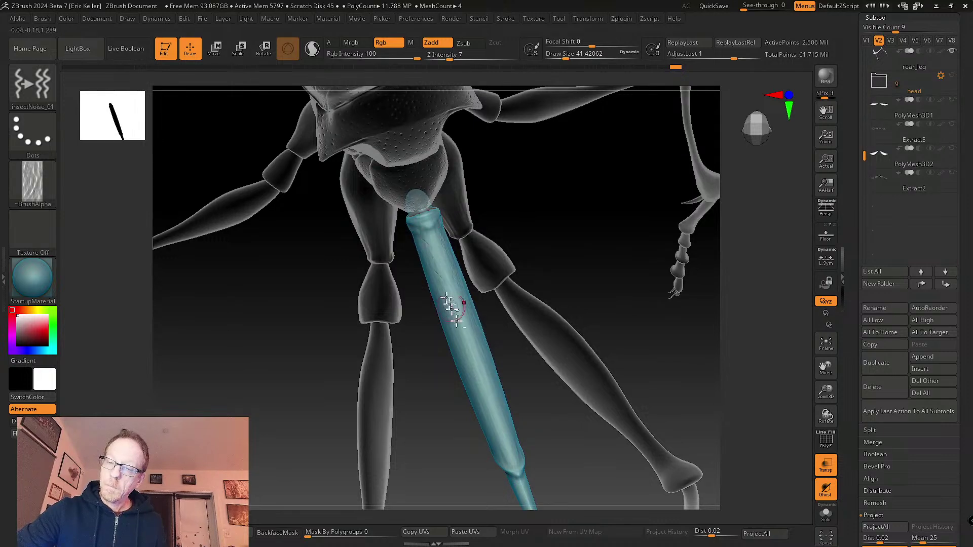
pyautogui.moveTo(432, 241); pyautogui.dragTo(404, 261, button='right')
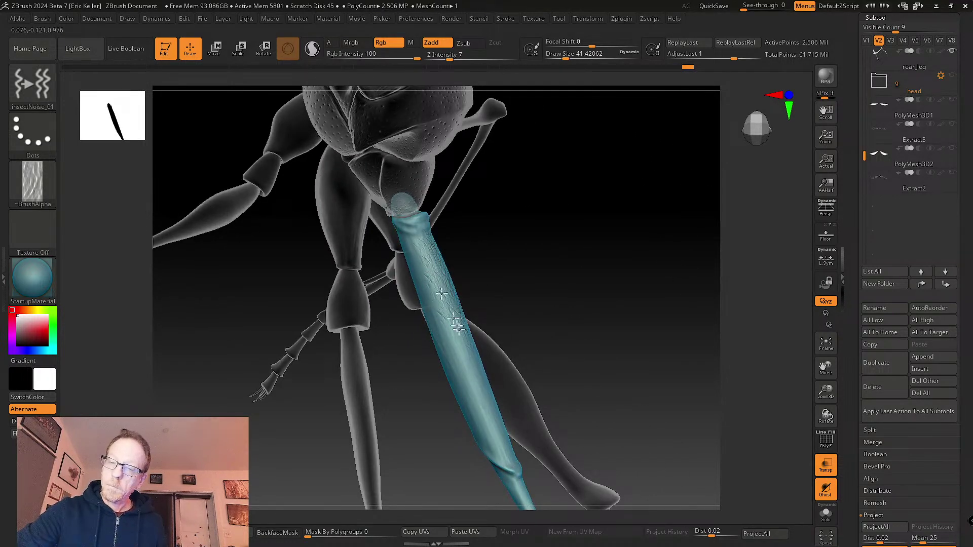
pyautogui.moveTo(439, 289); pyautogui.dragTo(444, 269, button='right')
pyautogui.press('shift')
pyautogui.moveTo(430, 303)
pyautogui.mouseDown(button='right')
pyautogui.moveTo(457, 278)
pyautogui.moveTo(445, 278)
pyautogui.moveTo(474, 297)
pyautogui.mouseUp(button='right')
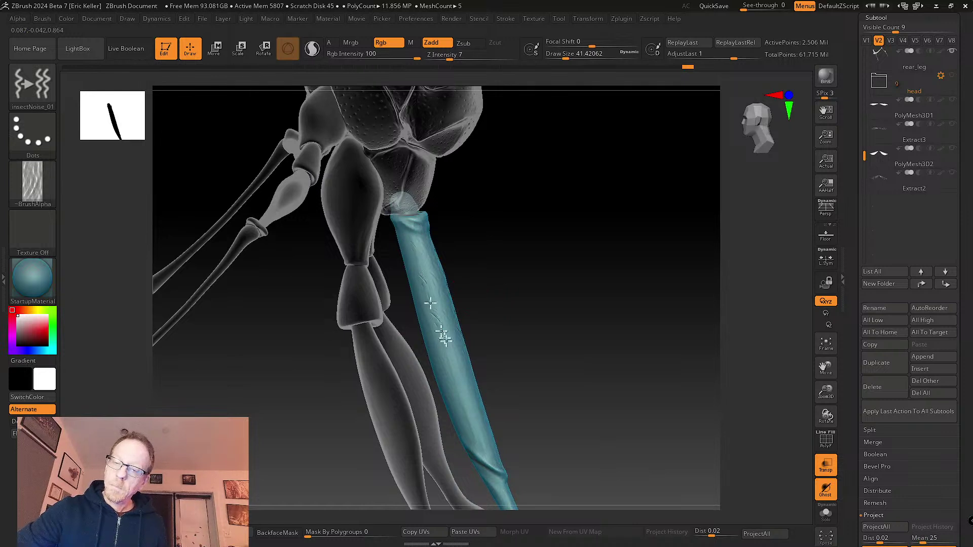
pyautogui.press('shift')
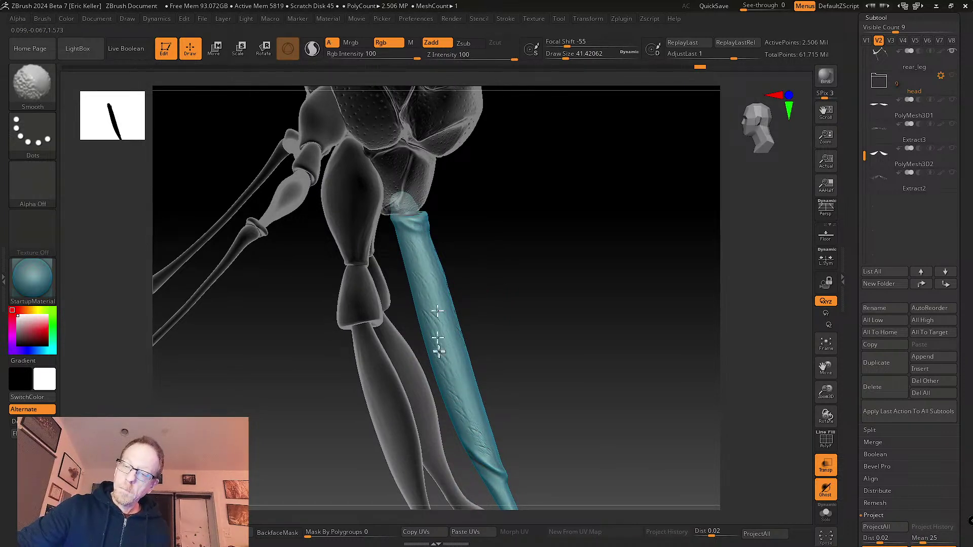
pyautogui.moveTo(450, 350); pyautogui.dragTo(479, 431)
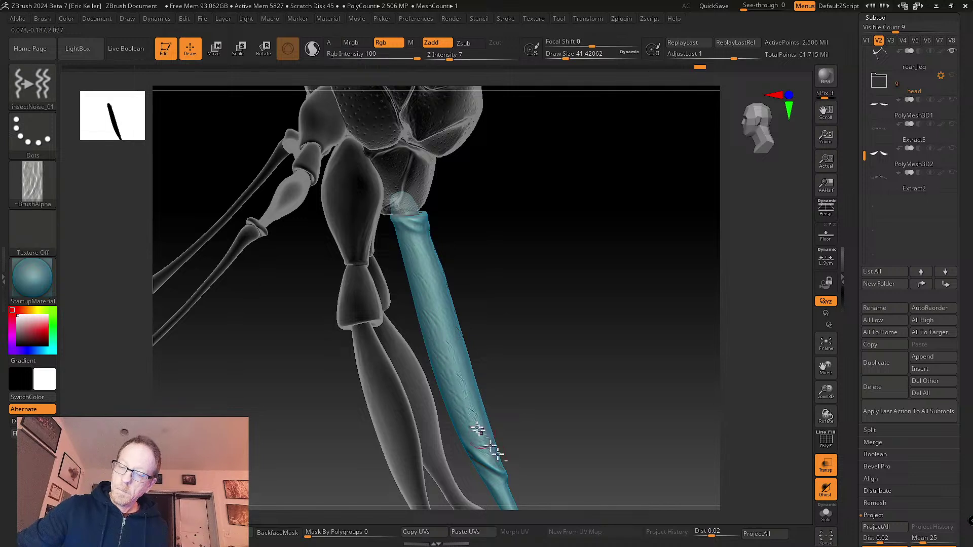
pyautogui.keyDown('shift'); pyautogui.moveTo(447, 349); pyautogui.dragTo(459, 386); pyautogui.keyUp('shift')
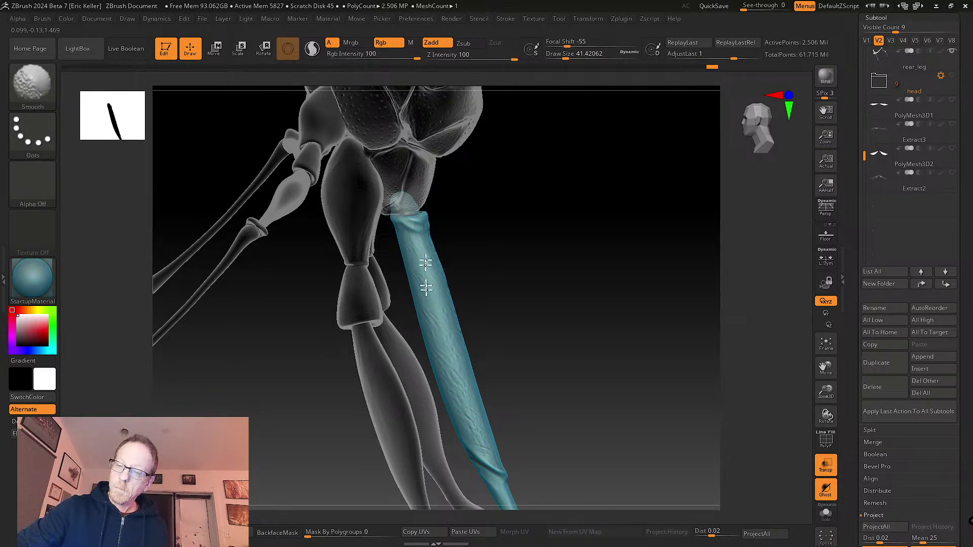
pyautogui.moveTo(565, 348); pyautogui.dragTo(413, 282)
# - Stamp small pits below the stalk's thorax-end rim with the DamStandard brush in DragStamp mode at a draw size of about 25
pyautogui.click(33, 96)
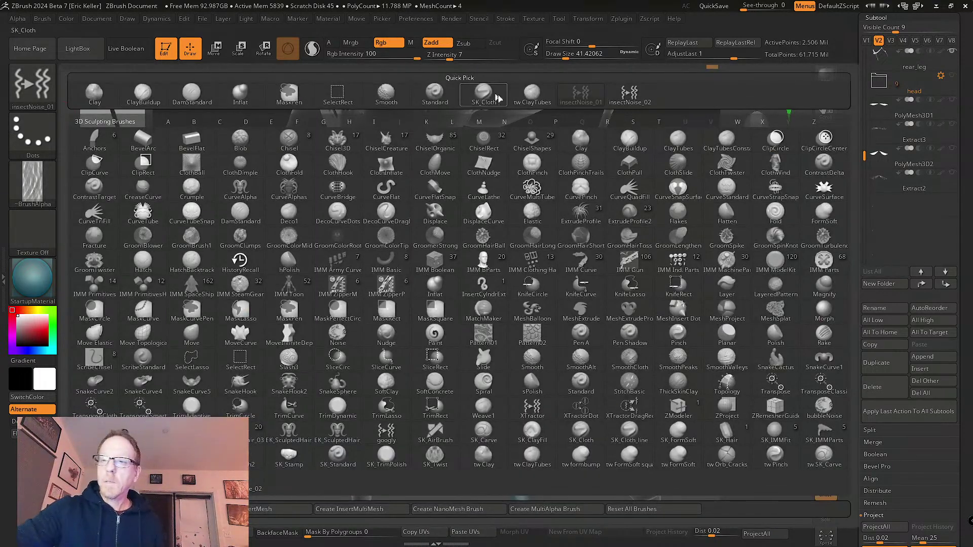
pyautogui.click(192, 93)
pyautogui.press('s')
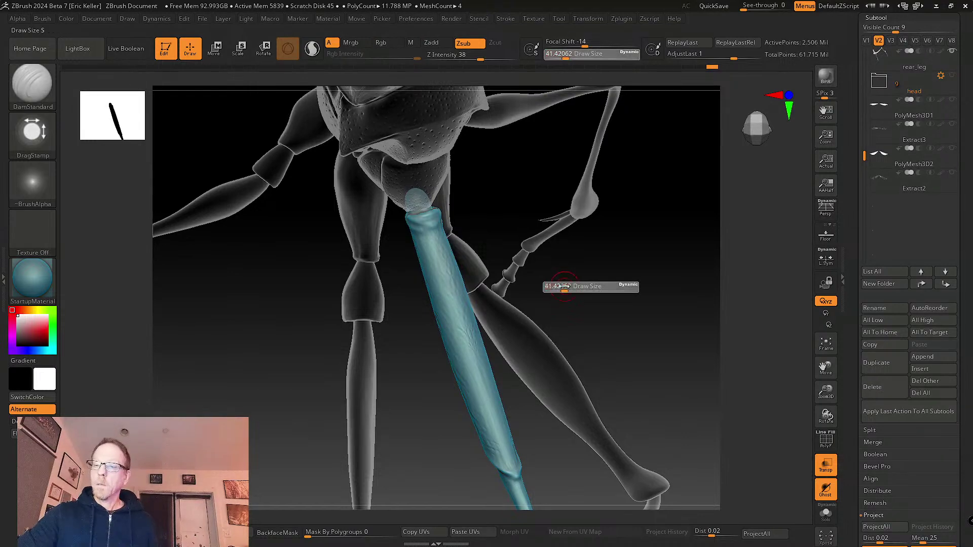
pyautogui.click(550, 287)
pyautogui.moveTo(558, 283)
pyautogui.mouseDown()
pyautogui.moveTo(440, 269)
pyautogui.moveTo(428, 245)
pyautogui.moveTo(440, 270)
pyautogui.moveTo(438, 249)
pyautogui.mouseUp()
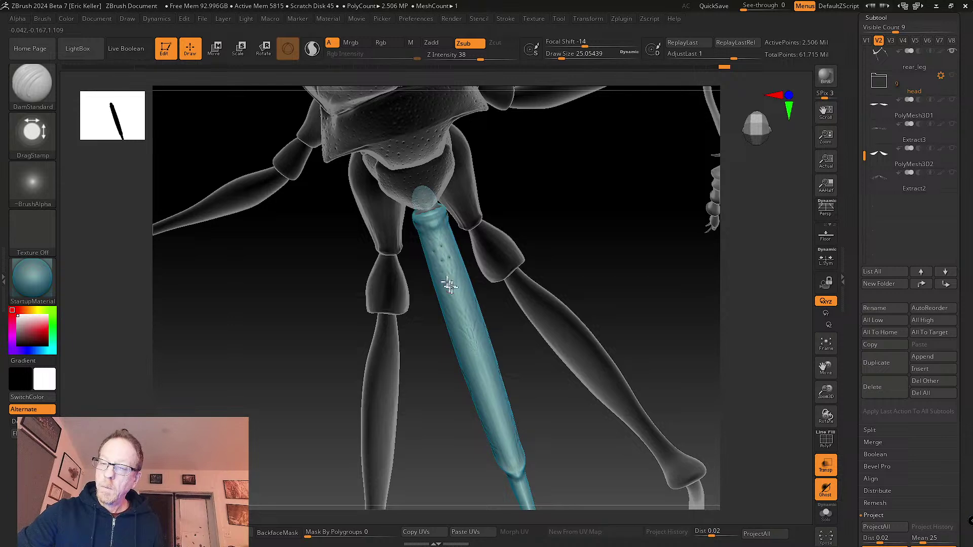
# - Continue the scattered pits down one side of the stalk's upper section, varying their spacing
pyautogui.moveTo(459, 305); pyautogui.dragTo(421, 251)
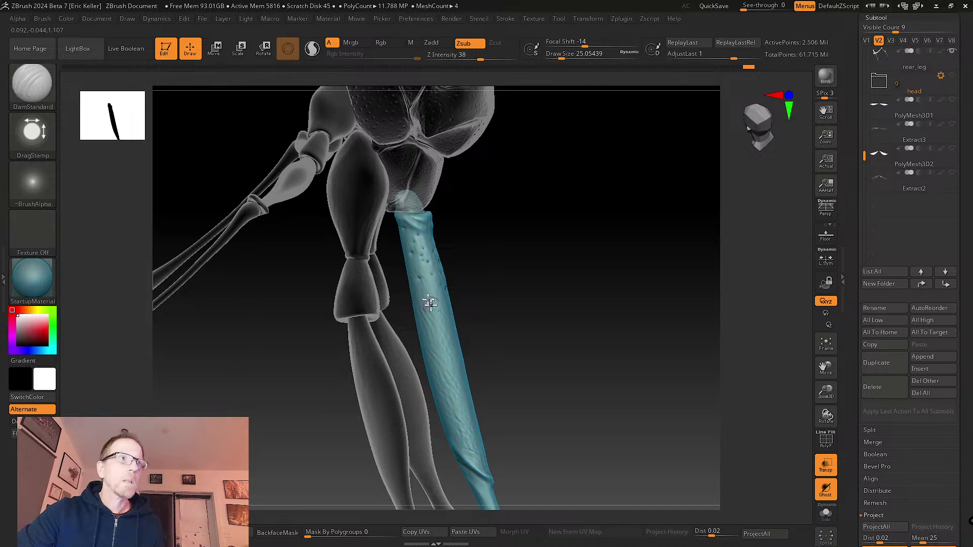
pyautogui.moveTo(446, 314); pyautogui.dragTo(439, 307)
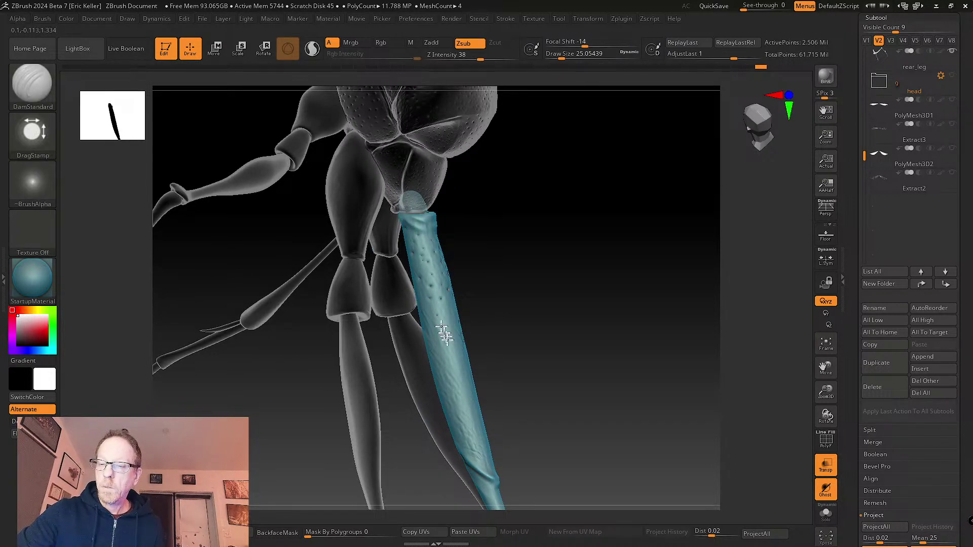
pyautogui.moveTo(452, 354); pyautogui.dragTo(449, 352, button='right')
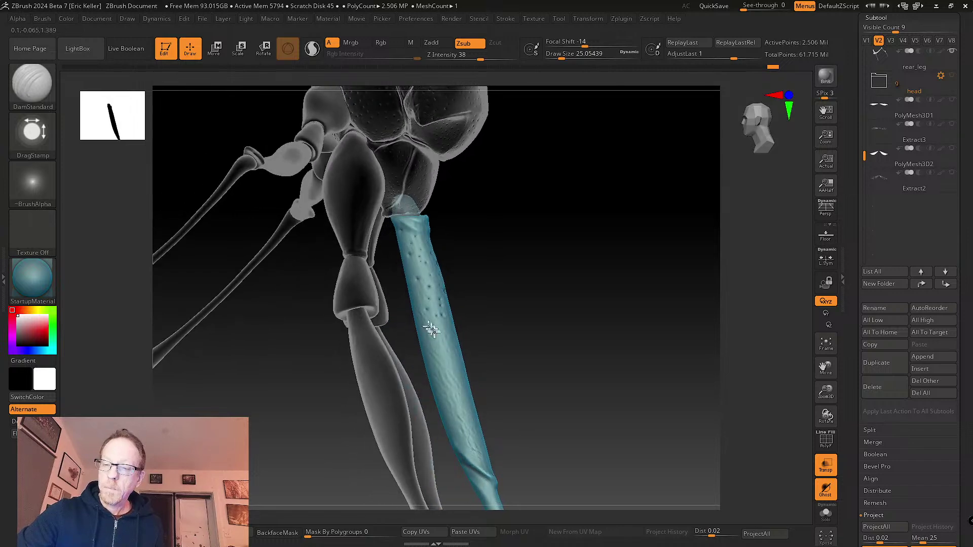
pyautogui.moveTo(434, 320); pyautogui.dragTo(410, 270, button='right')
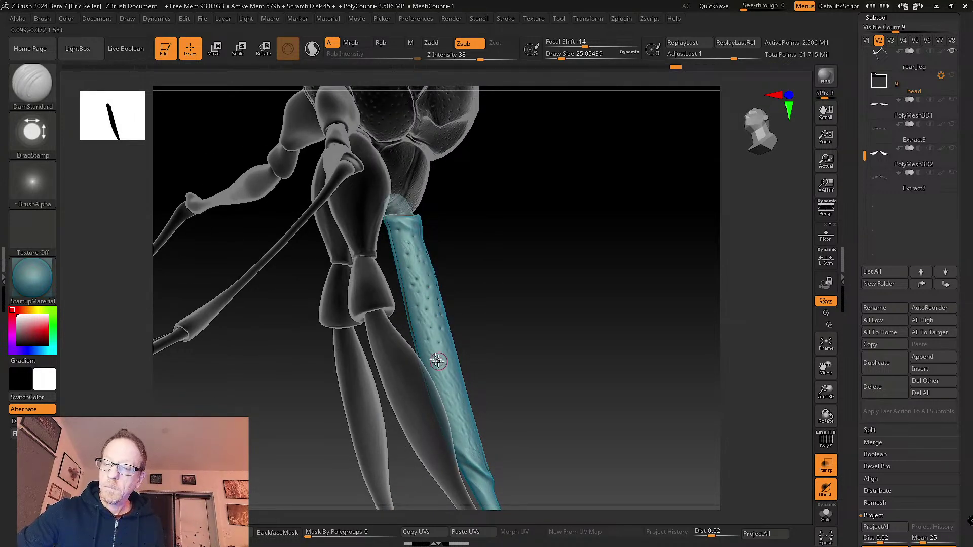
pyautogui.moveTo(437, 361)
pyautogui.mouseDown(button='right')
pyautogui.moveTo(432, 344)
pyautogui.moveTo(446, 348)
pyautogui.mouseUp(button='right')
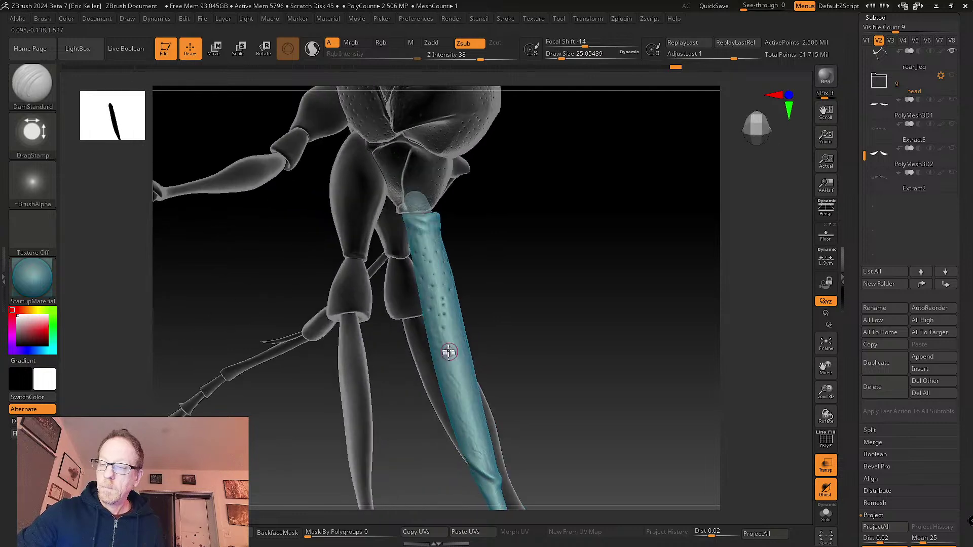
# - Stamp matching scattered pits on the opposite side of the stalk's upper section, working down from the thorax-end rim
pyautogui.moveTo(448, 315); pyautogui.dragTo(467, 226, button='right')
pyautogui.moveTo(483, 266); pyautogui.dragTo(487, 237, button='right')
pyautogui.moveTo(484, 258); pyautogui.dragTo(478, 246)
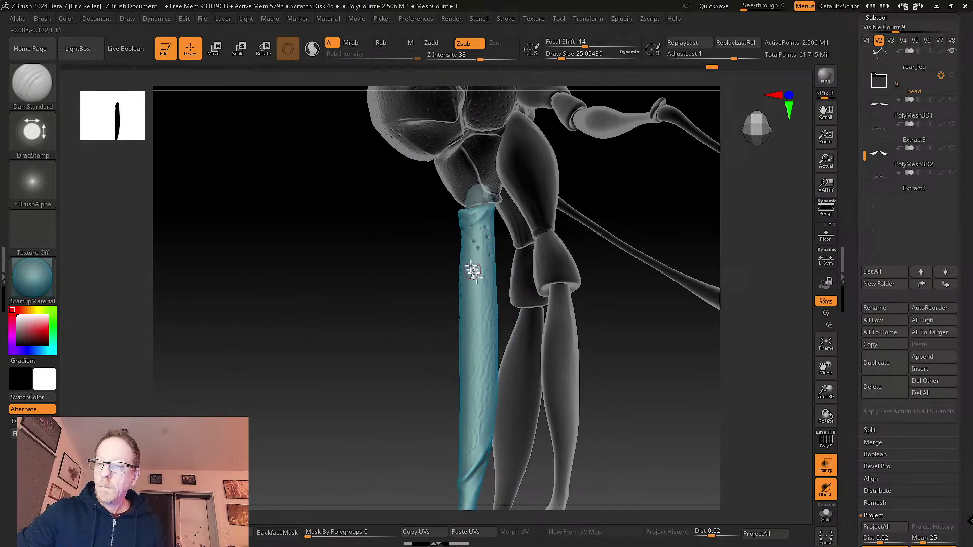
pyautogui.moveTo(477, 291); pyautogui.dragTo(480, 272, button='right')
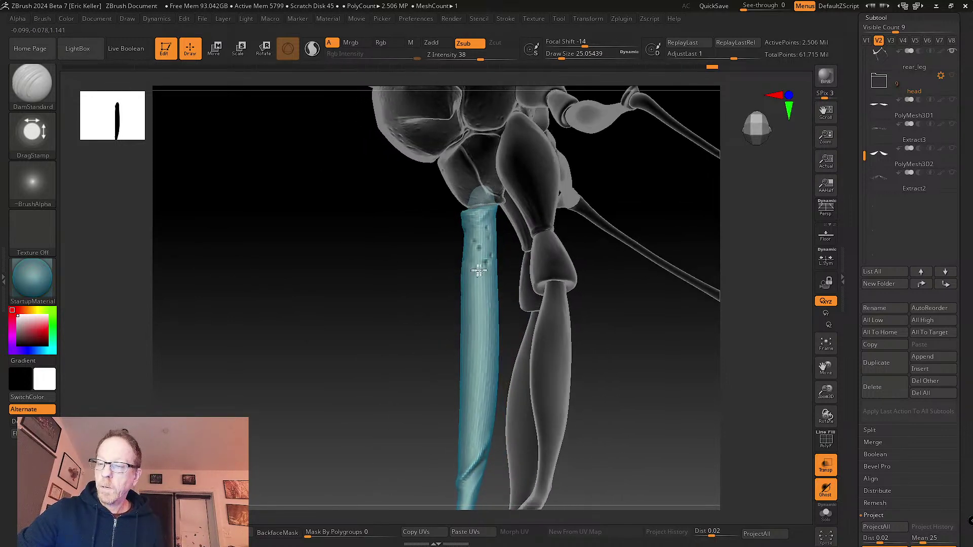
pyautogui.moveTo(484, 264); pyautogui.dragTo(493, 284)
pyautogui.moveTo(479, 310); pyautogui.dragTo(480, 289, button='right')
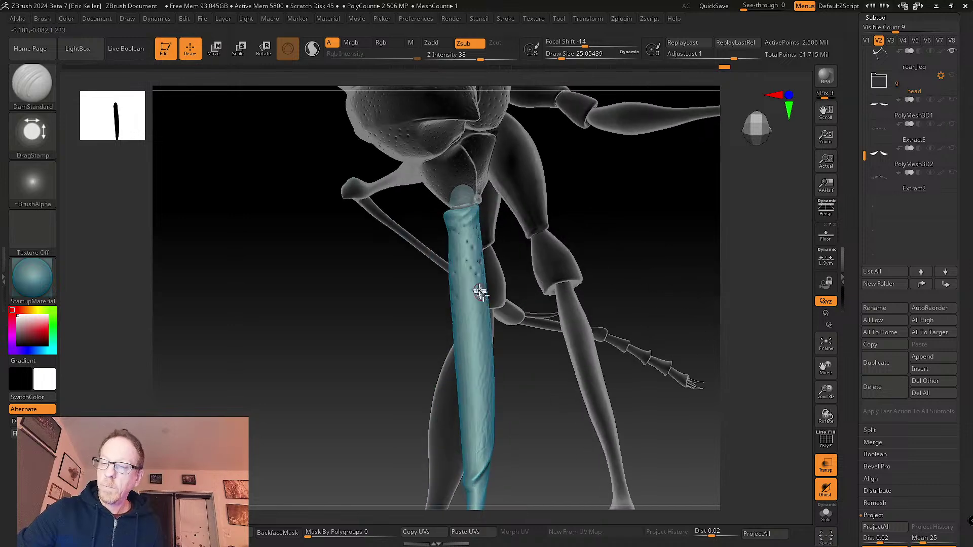
pyautogui.moveTo(465, 278); pyautogui.dragTo(471, 314)
pyautogui.moveTo(472, 314)
pyautogui.mouseDown(button='right')
pyautogui.moveTo(463, 310)
pyautogui.moveTo(488, 331)
pyautogui.moveTo(491, 310)
pyautogui.moveTo(555, 352)
pyautogui.mouseUp(button='right')
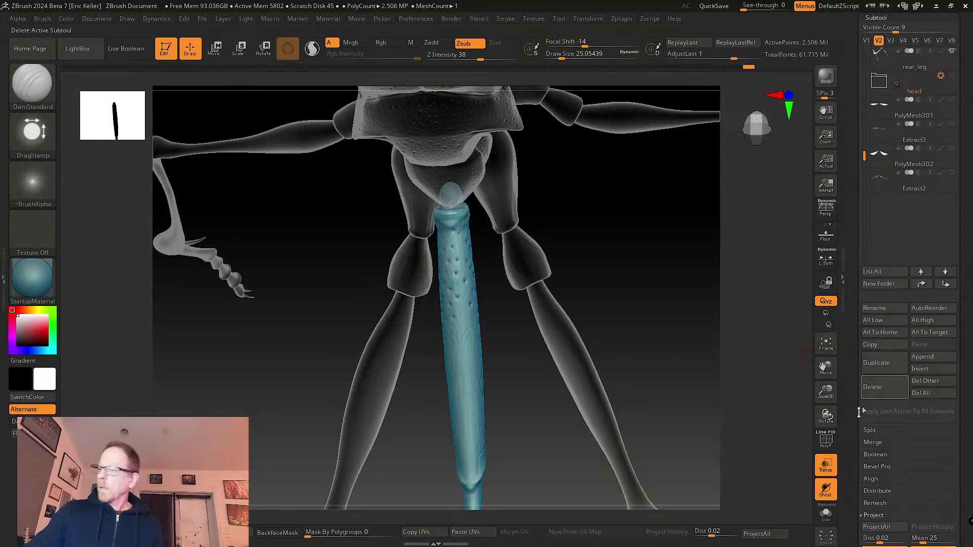
# - Apply ClayPolish to the pitted stalk with a Max of 25
pyautogui.scroll(-5, 882, 408)
pyautogui.click(882, 416)
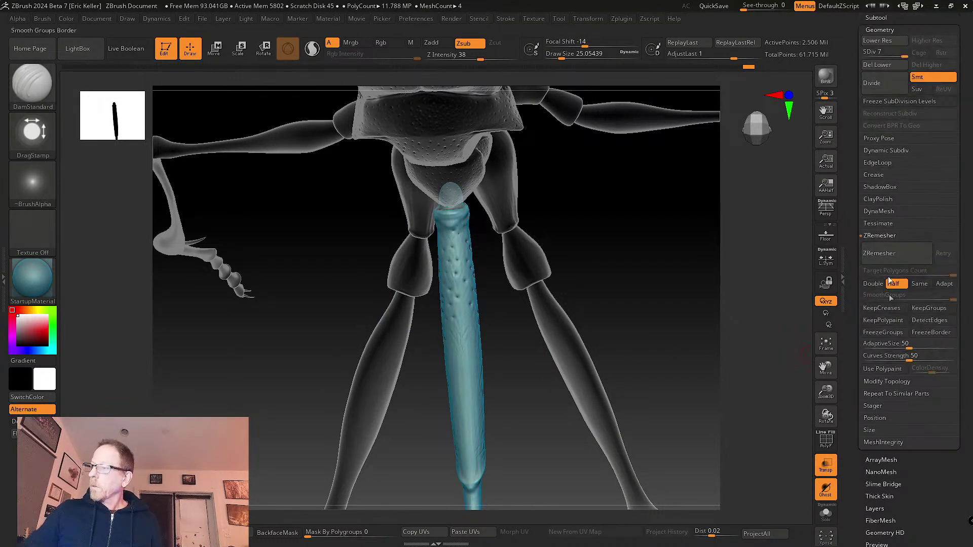
pyautogui.click(878, 200)
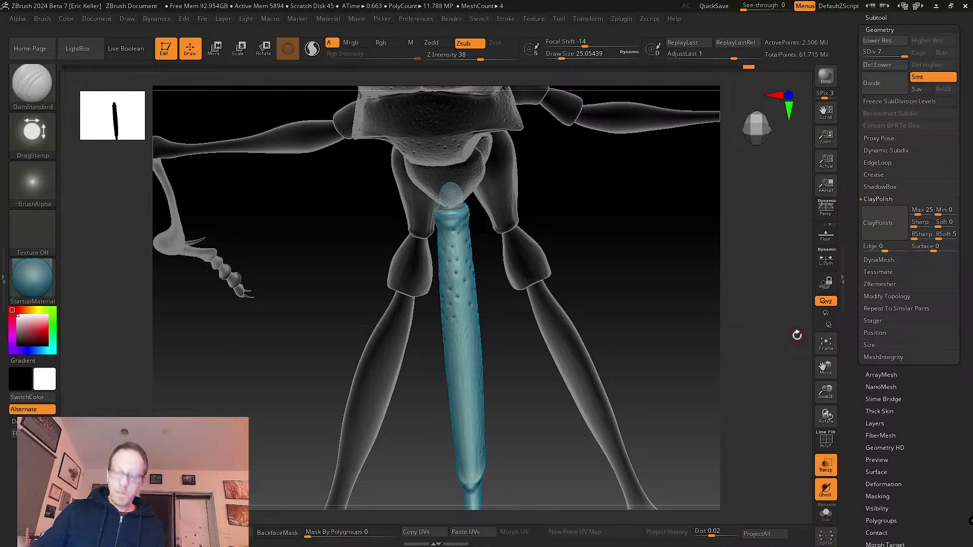
pyautogui.keyDown('ctrl'); pyautogui.click(797, 335); pyautogui.keyUp('ctrl')
pyautogui.keyDown('ctrl'); pyautogui.click(797, 335); pyautogui.keyUp('ctrl')
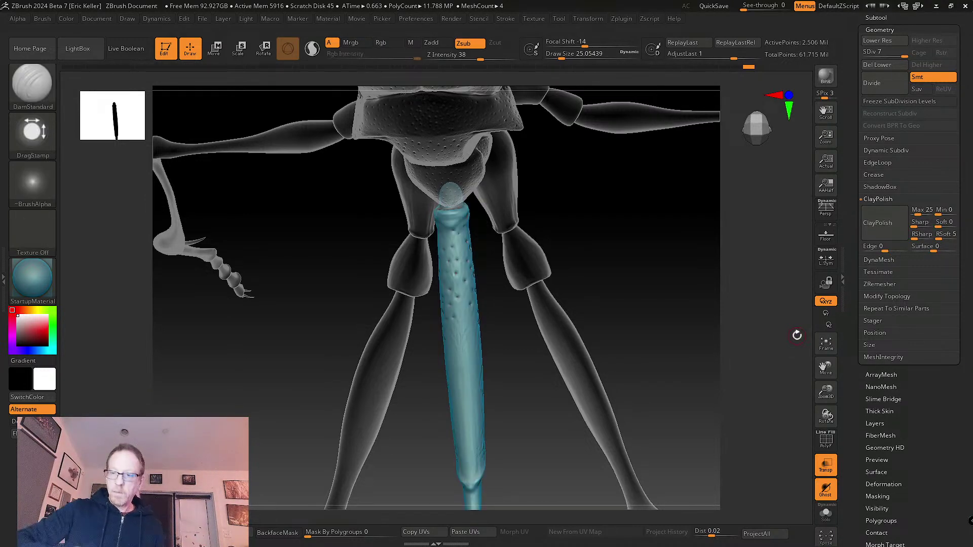
# - Switch to the Inflat brush, set the draw size to about 44 and swell the pitted upper section of the stalk
pyautogui.click(34, 89)
pyautogui.click(240, 95)
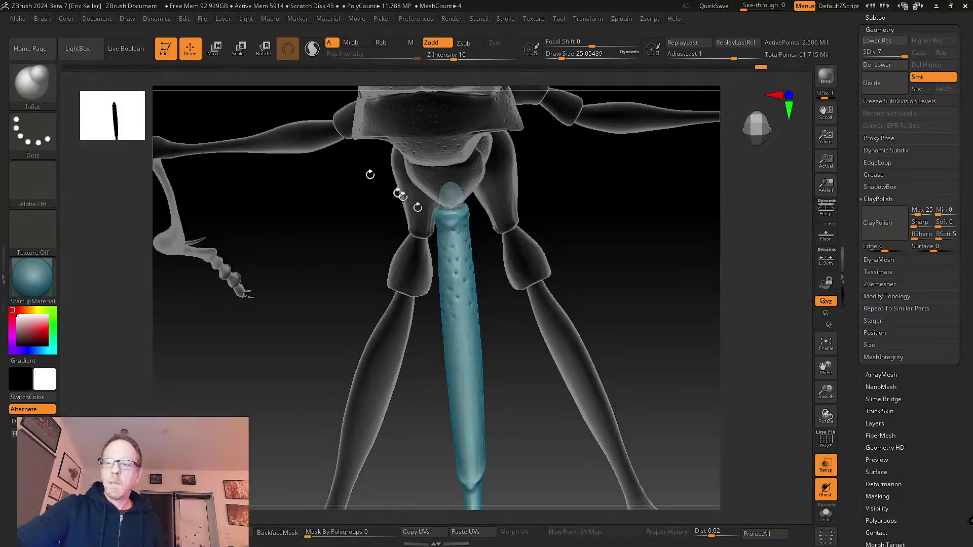
pyautogui.keyDown('ctrl'); pyautogui.moveTo(474, 270); pyautogui.dragTo(494, 302, button='right'); pyautogui.keyUp('ctrl')
pyautogui.press('s')
pyautogui.moveTo(457, 260); pyautogui.dragTo(461, 260)
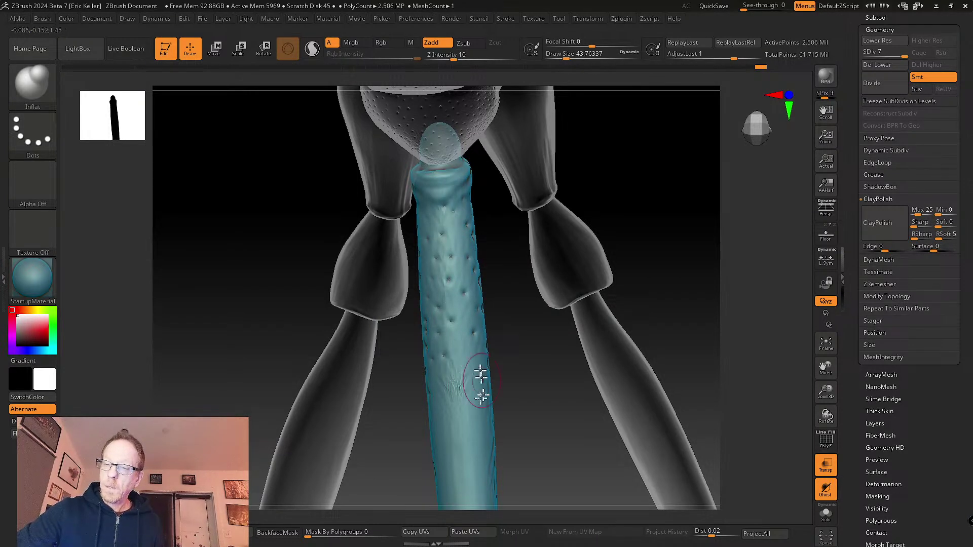
# - Alternate inflating and smoothing strokes around the pits down one side of the stalk's upper section
pyautogui.moveTo(473, 387); pyautogui.dragTo(463, 226, button='right')
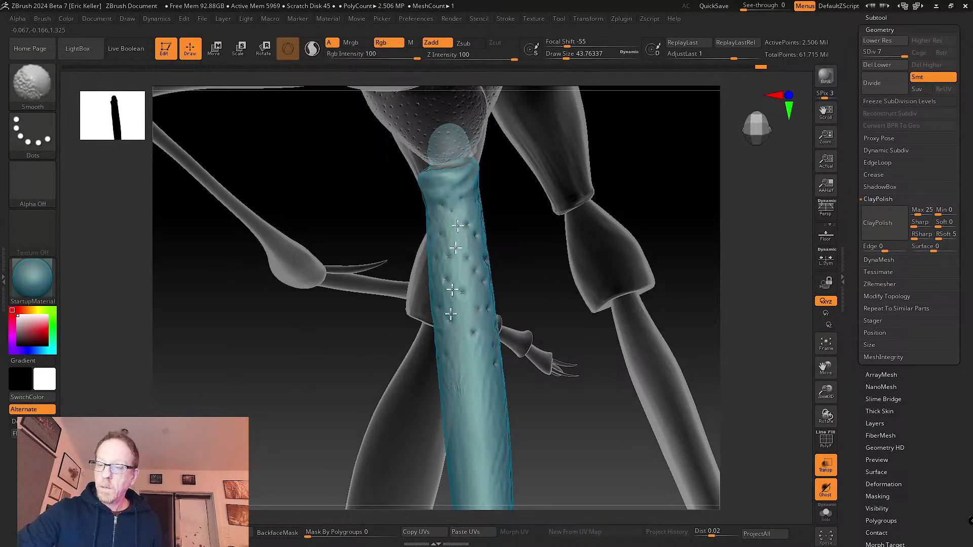
pyautogui.moveTo(484, 355); pyautogui.dragTo(477, 390, button='right')
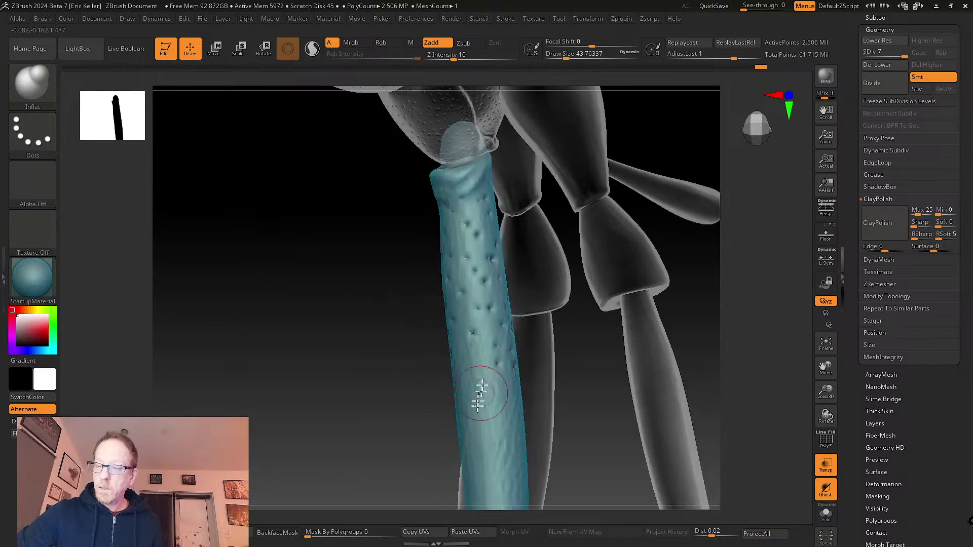
pyautogui.press('shift')
pyautogui.moveTo(474, 329); pyautogui.dragTo(473, 282, button='right')
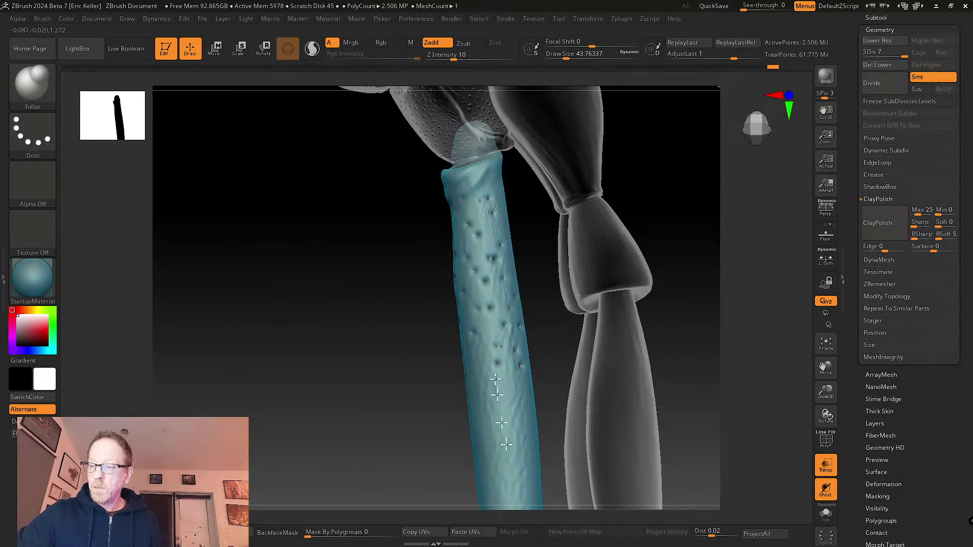
pyautogui.press('shift')
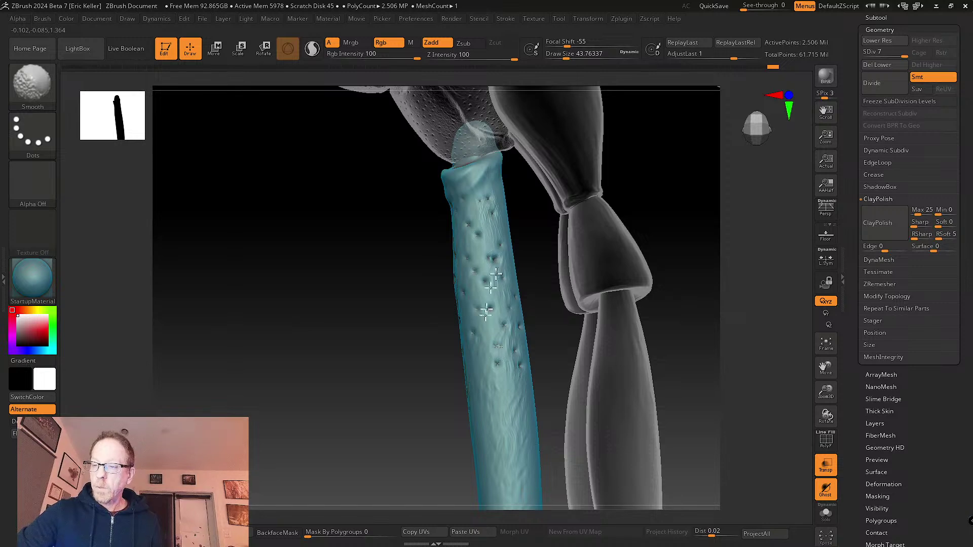
pyautogui.moveTo(515, 348)
pyautogui.mouseDown(button='right')
pyautogui.moveTo(523, 319)
pyautogui.moveTo(487, 278)
pyautogui.moveTo(516, 286)
pyautogui.moveTo(497, 276)
pyautogui.moveTo(515, 298)
pyautogui.mouseUp(button='right')
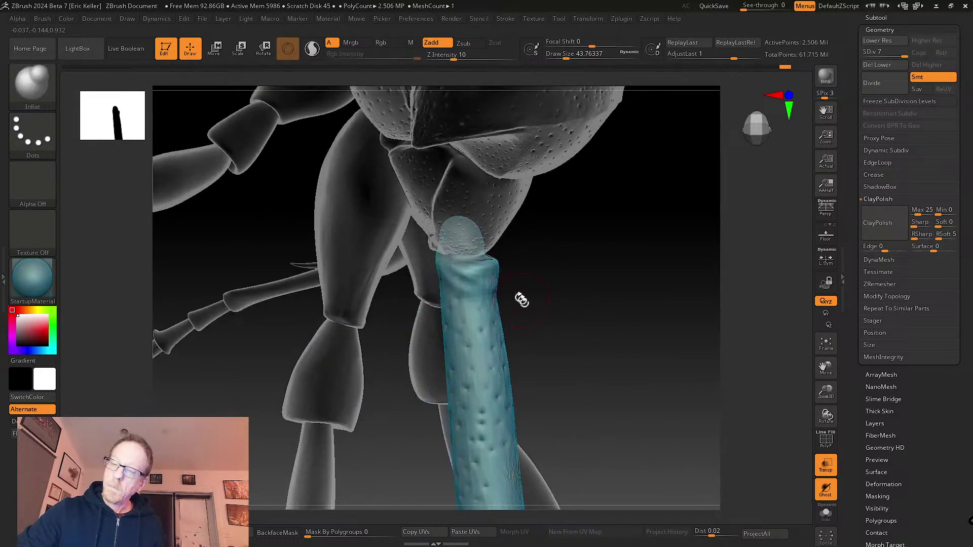
# - Inflate and smooth the pitted surface on the opposite side of the stalk, working down from the thorax-end rim
pyautogui.moveTo(500, 343); pyautogui.dragTo(466, 294, button='right')
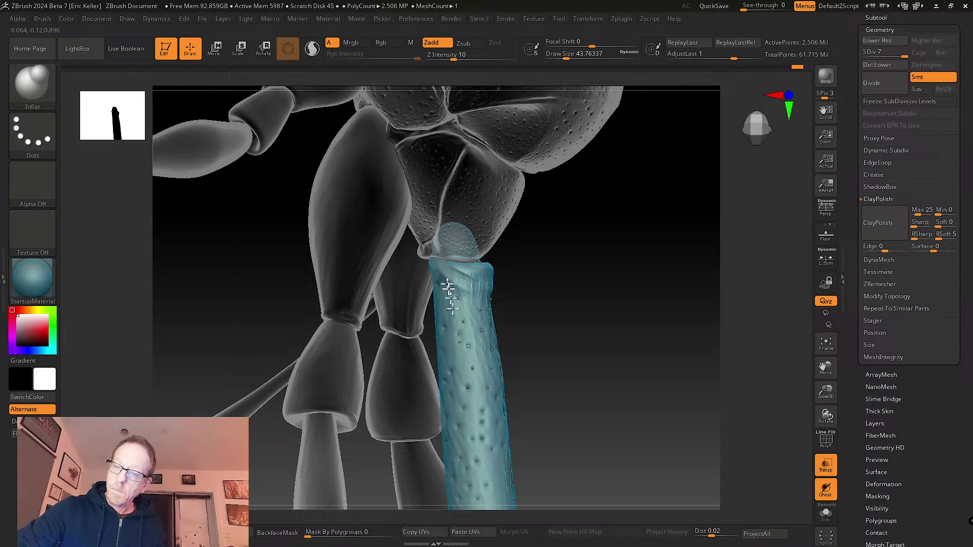
pyautogui.press('shift')
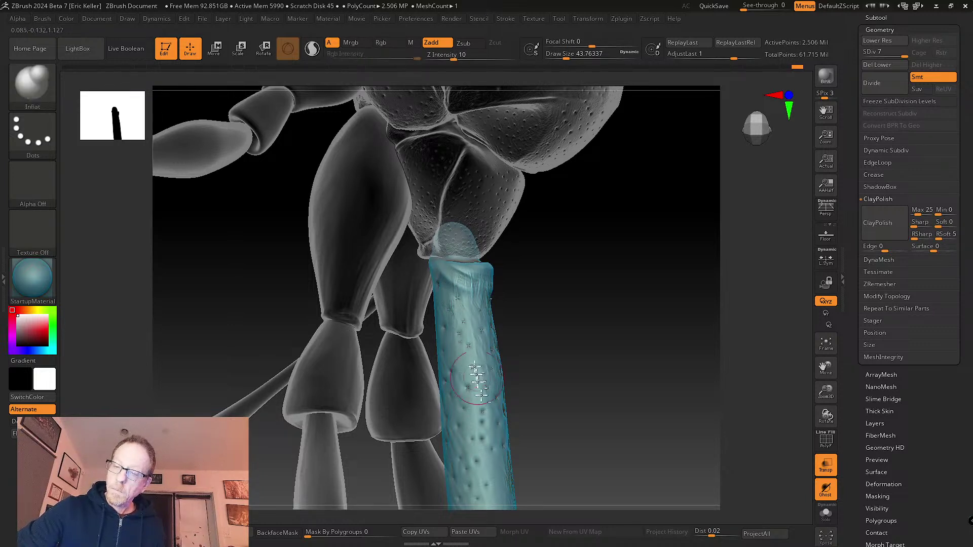
pyautogui.moveTo(477, 373); pyautogui.dragTo(451, 251, button='right')
pyautogui.press('shift')
pyautogui.keyDown('shift'); pyautogui.moveTo(469, 266); pyautogui.dragTo(466, 282); pyautogui.keyUp('shift')
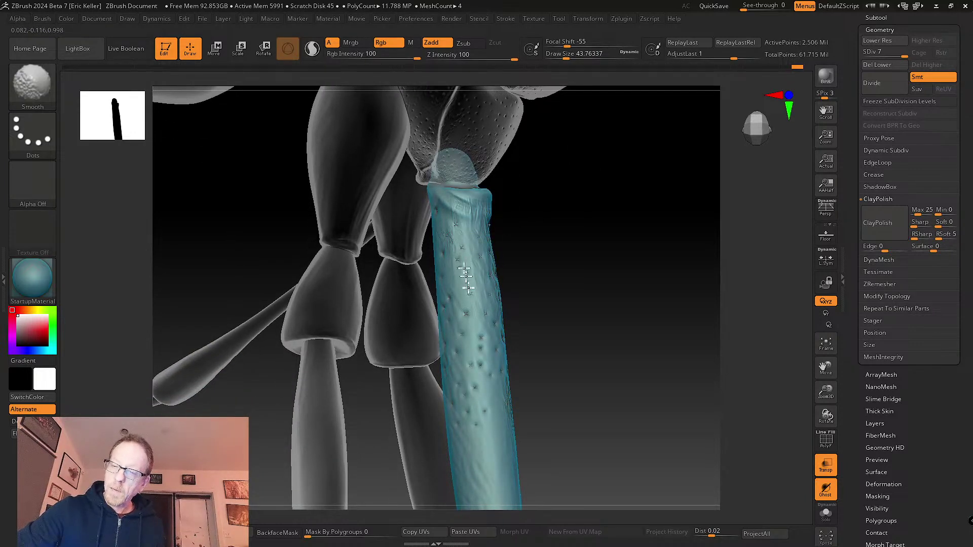
pyautogui.keyDown('shift'); pyautogui.moveTo(455, 213); pyautogui.dragTo(476, 318); pyautogui.keyUp('shift')
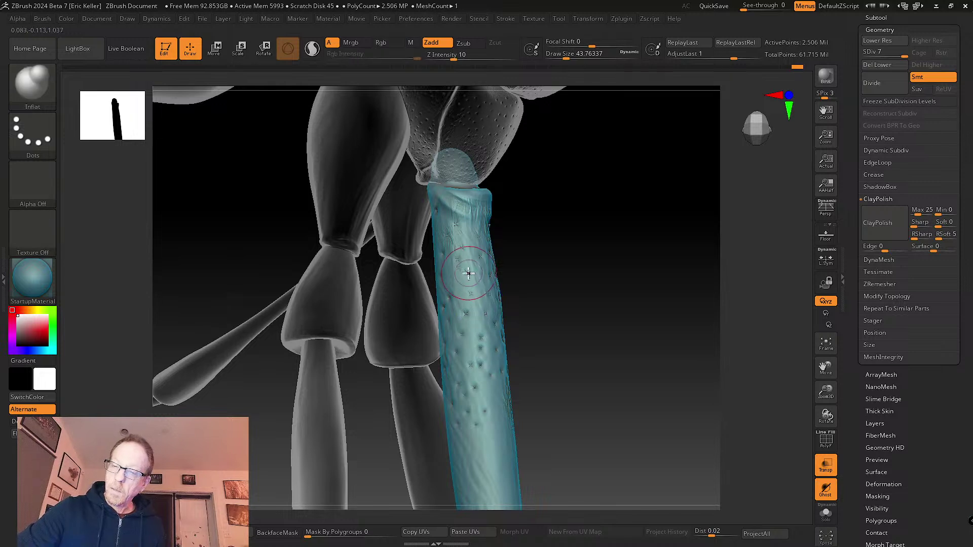
# - Continue inflating and smoothing along the lower part of the stalk's thick section, down to the ridge where it narrows
pyautogui.keyDown('alt'); pyautogui.moveTo(468, 371); pyautogui.dragTo(452, 308, button='right'); pyautogui.keyUp('alt')
pyautogui.moveTo(458, 366); pyautogui.dragTo(460, 431)
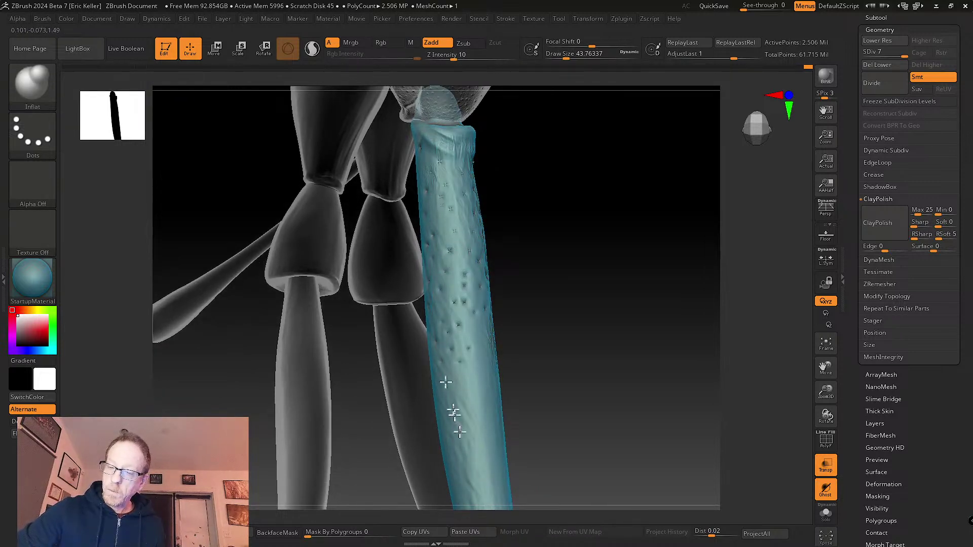
pyautogui.keyDown('alt'); pyautogui.moveTo(469, 457); pyautogui.dragTo(478, 276, button='right'); pyautogui.keyUp('alt')
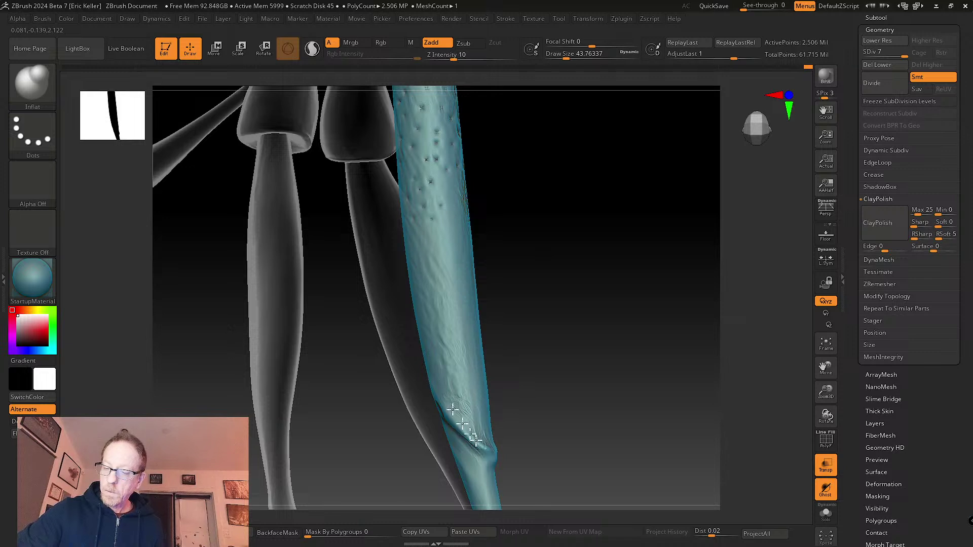
pyautogui.moveTo(533, 435); pyautogui.dragTo(510, 408, button='right')
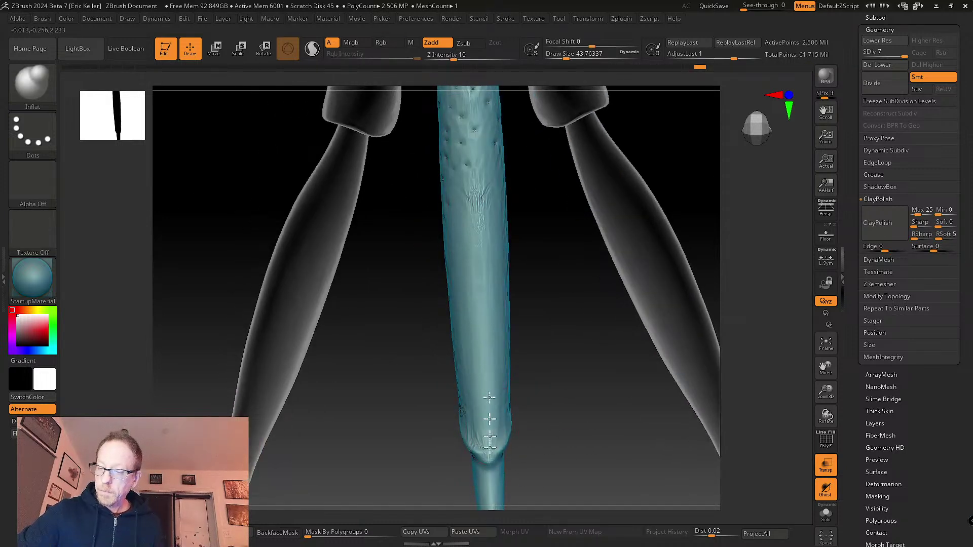
pyautogui.moveTo(486, 329); pyautogui.dragTo(507, 278, button='right')
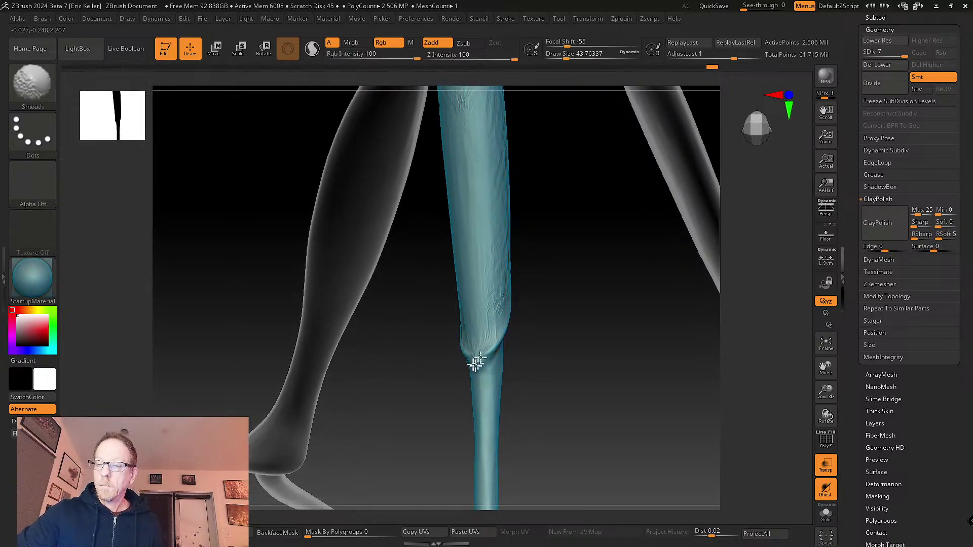
# - Inflate and lightly smooth the widened abdomen end of the stalk on both sides, down to its joint rim
pyautogui.moveTo(504, 393); pyautogui.dragTo(484, 198, button='right')
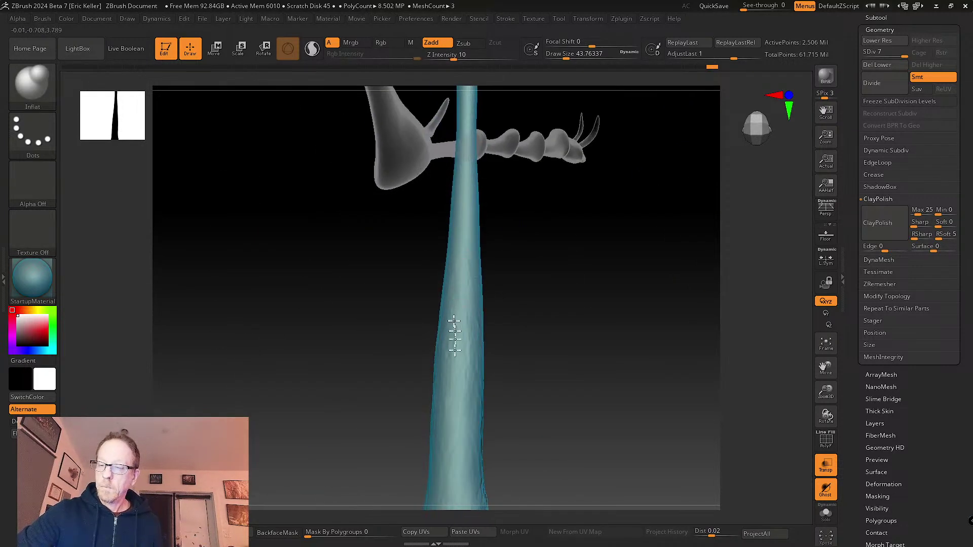
pyautogui.keyDown('ctrl'); pyautogui.moveTo(460, 369); pyautogui.dragTo(486, 329, button='right'); pyautogui.keyUp('ctrl')
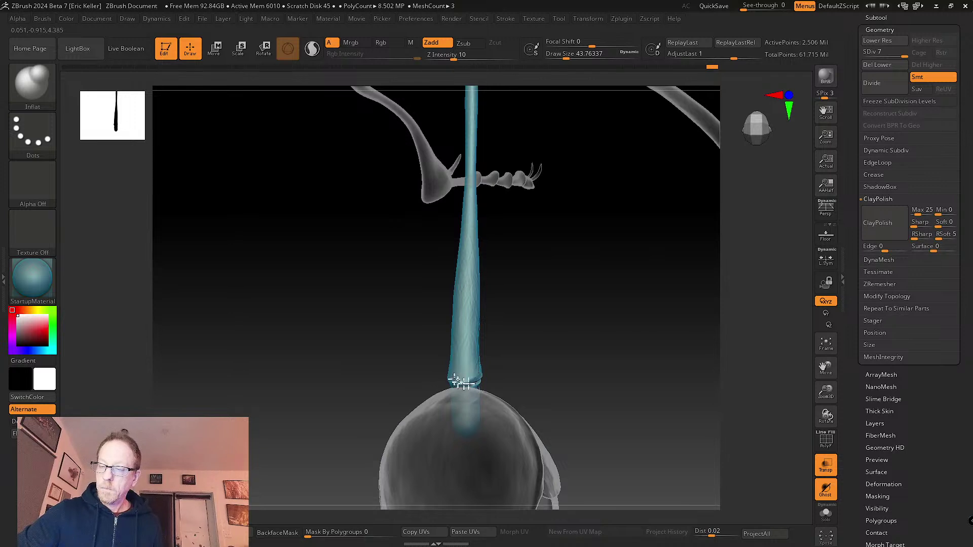
pyautogui.moveTo(528, 354); pyautogui.dragTo(468, 380, button='right')
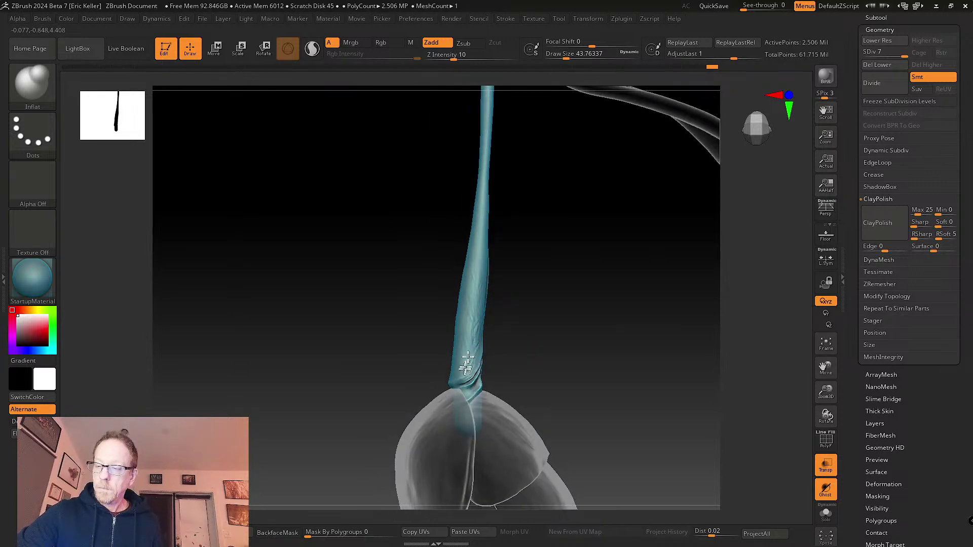
pyautogui.keyDown('shift'); pyautogui.moveTo(477, 274); pyautogui.dragTo(479, 303); pyautogui.keyUp('shift')
pyautogui.keyDown('shift'); pyautogui.moveTo(472, 380); pyautogui.dragTo(467, 376); pyautogui.keyUp('shift')
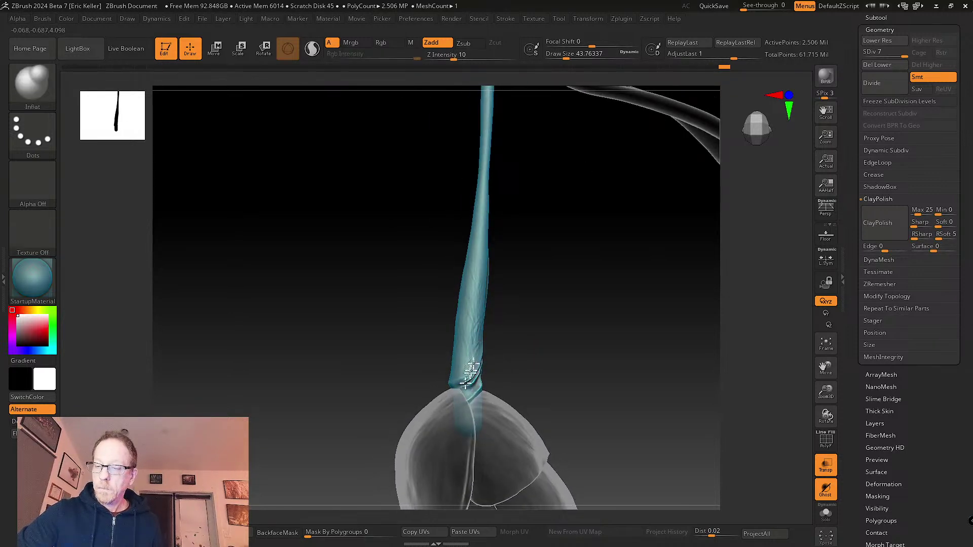
pyautogui.moveTo(480, 324); pyautogui.dragTo(504, 384, button='right')
pyautogui.moveTo(494, 375); pyautogui.dragTo(467, 273)
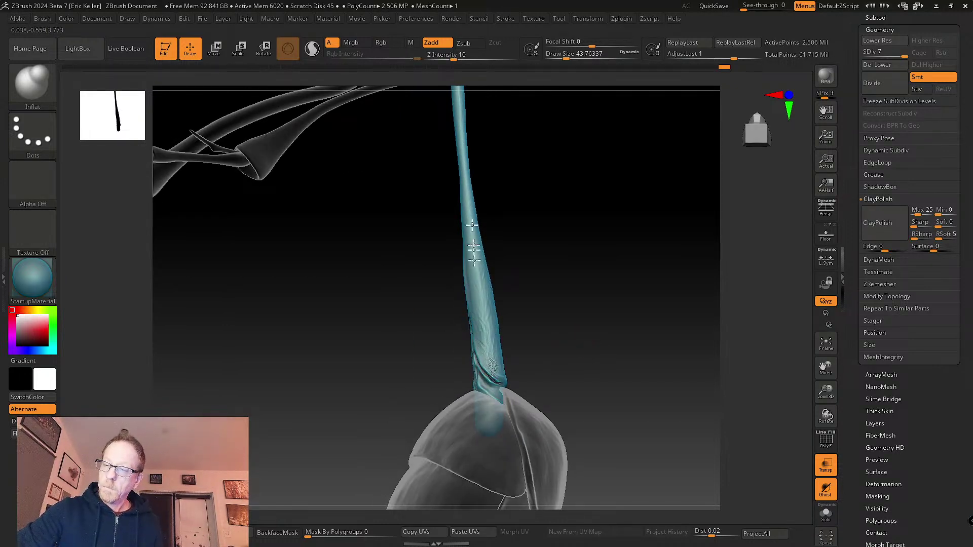
# - Make the abdomen the active subtool and save the tool to disk
pyautogui.moveTo(496, 441); pyautogui.dragTo(467, 317, button='right')
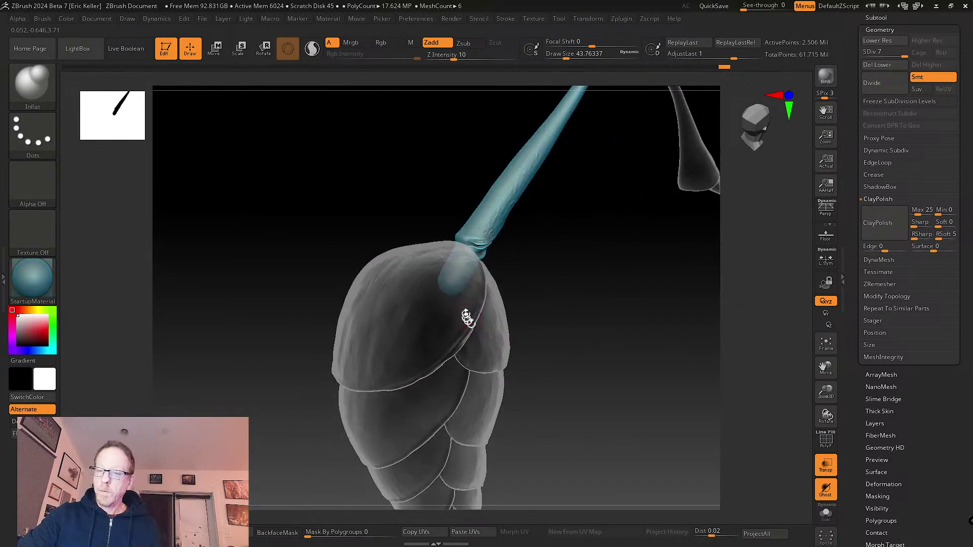
pyautogui.keyDown('alt'); pyautogui.click(466, 317); pyautogui.keyUp('alt')
pyautogui.moveTo(863, 141); pyautogui.dragTo(852, 287)
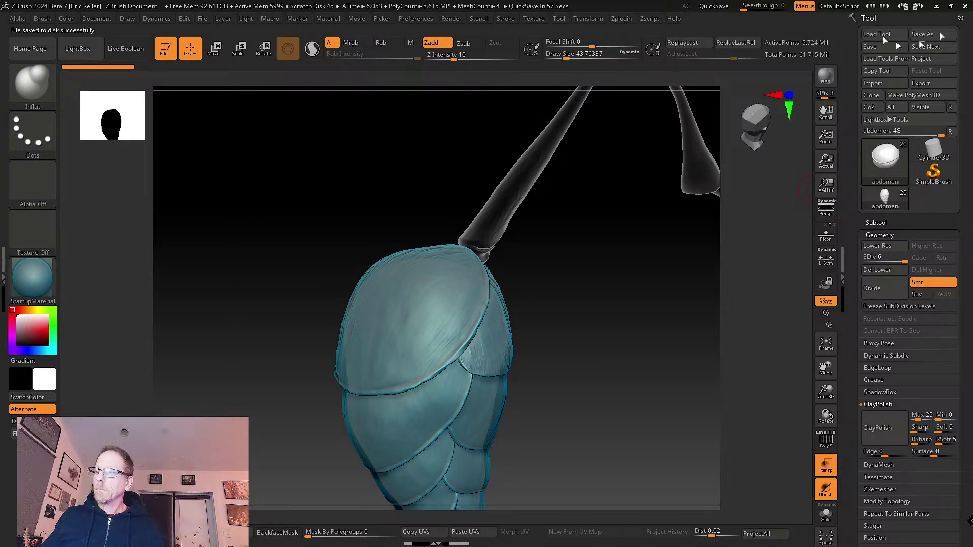
# - Isolate the abdomen with Solo, check its polygroups in PolyFrame display and set Mask By Polygroups to 100
pyautogui.click(826, 440)
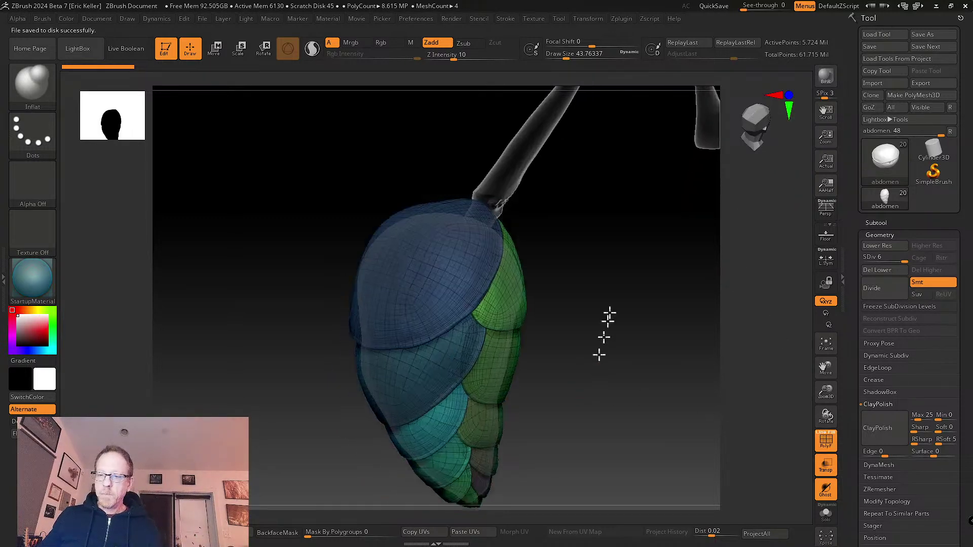
pyautogui.moveTo(605, 325); pyautogui.dragTo(741, 458)
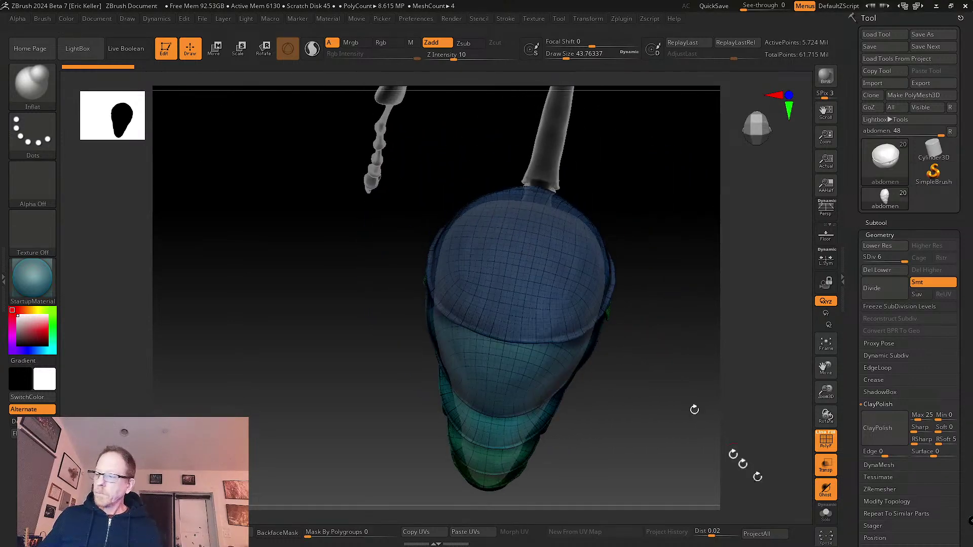
pyautogui.click(826, 513)
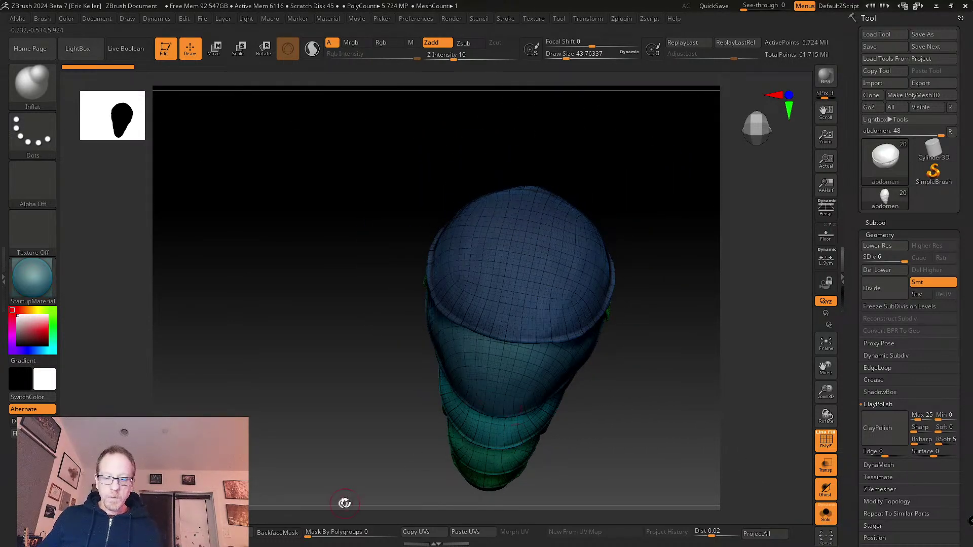
pyautogui.moveTo(308, 537); pyautogui.dragTo(408, 541)
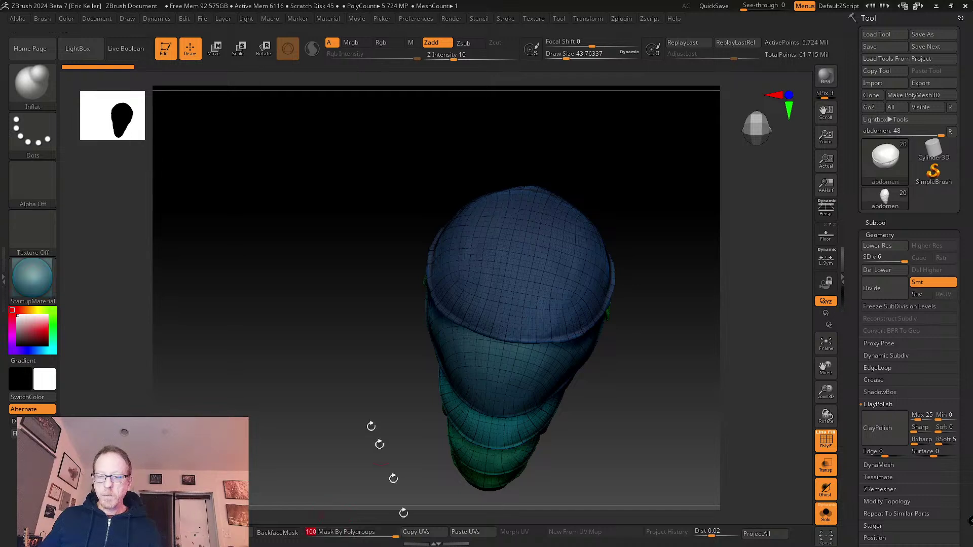
pyautogui.click(45, 21)
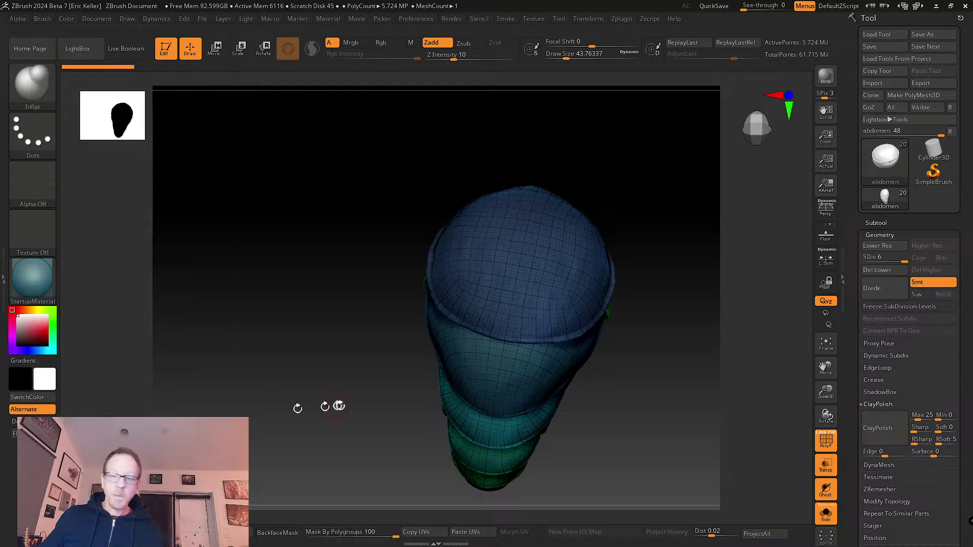
pyautogui.moveTo(330, 405); pyautogui.dragTo(335, 370)
pyautogui.click(826, 440)
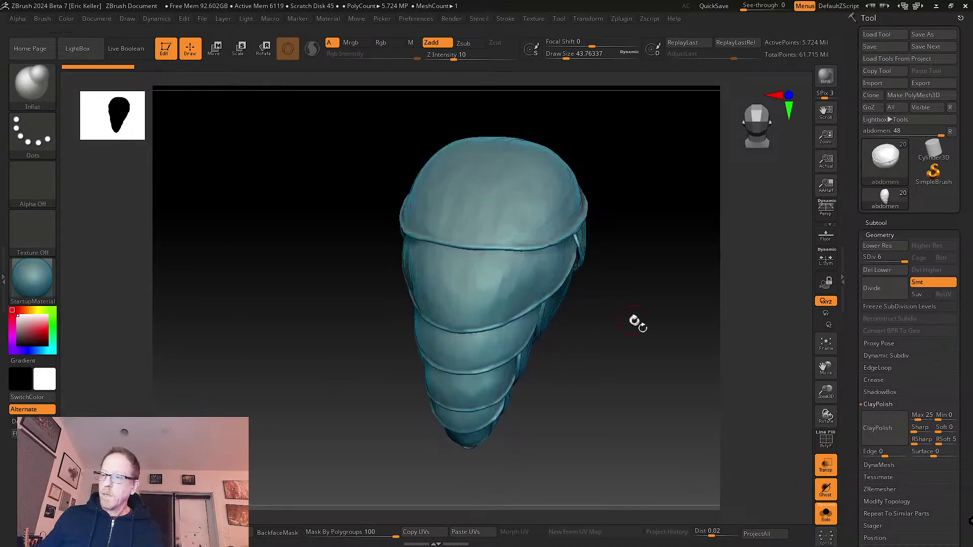
# - Sculpt a lengthwise fold down the first abdominal plate with the SK_Cloth brush at a Z Intensity of 20
pyautogui.keyDown('alt'); pyautogui.moveTo(636, 321); pyautogui.dragTo(633, 421); pyautogui.keyUp('alt')
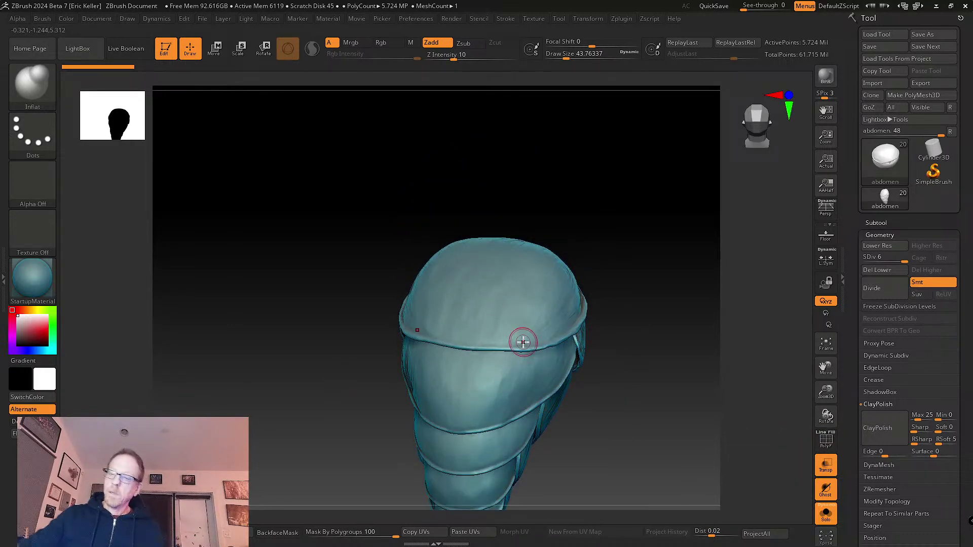
pyautogui.press('b')
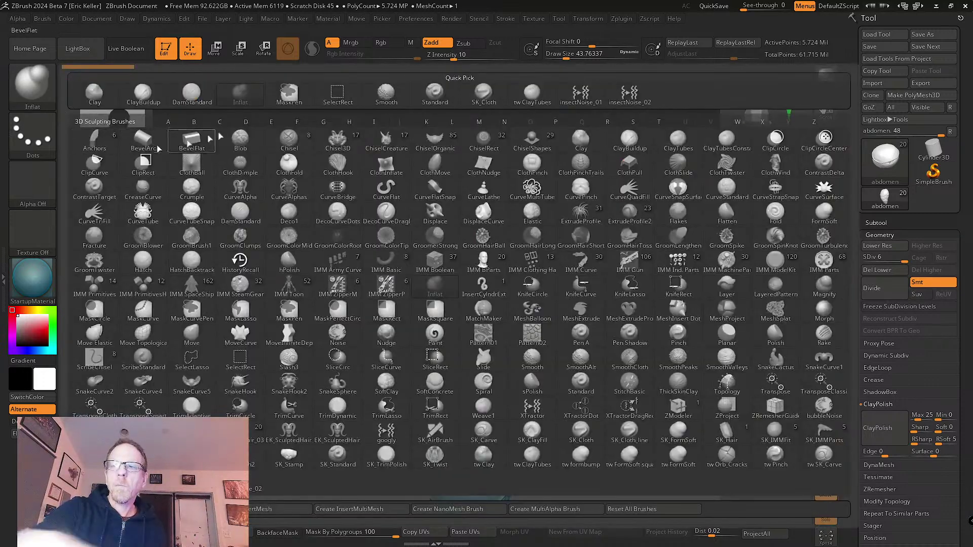
pyautogui.click(485, 94)
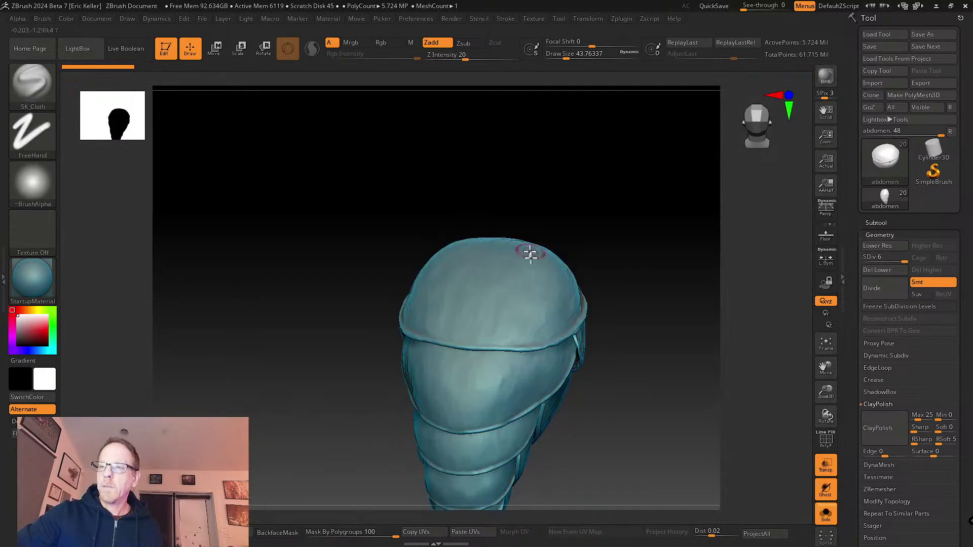
pyautogui.moveTo(530, 252); pyautogui.dragTo(522, 309, button='right')
pyautogui.moveTo(528, 276); pyautogui.dragTo(503, 358)
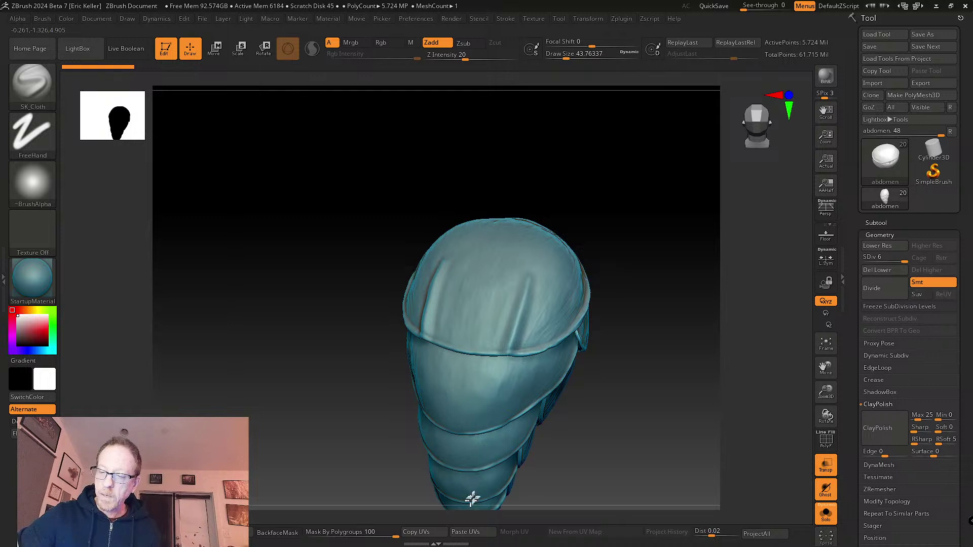
# - Add a matching fold to the second abdominal plate and try extending it over the lower plates, undoing that extension
pyautogui.moveTo(472, 499); pyautogui.dragTo(539, 319, button='right')
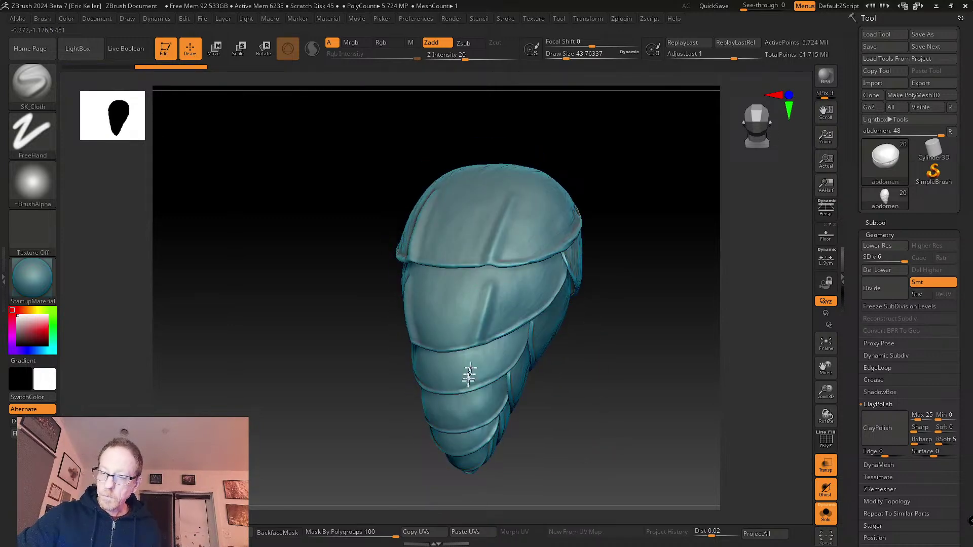
pyautogui.moveTo(470, 375); pyautogui.dragTo(457, 487)
pyautogui.moveTo(491, 349); pyautogui.dragTo(476, 451)
pyautogui.moveTo(531, 454); pyautogui.dragTo(546, 410)
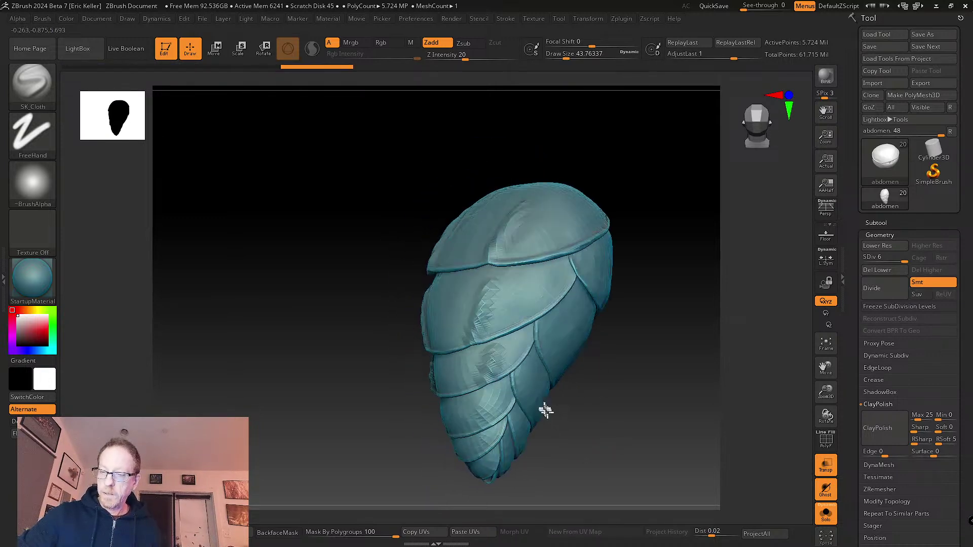
pyautogui.moveTo(546, 410); pyautogui.dragTo(538, 386, button='right')
pyautogui.press('ctrl')
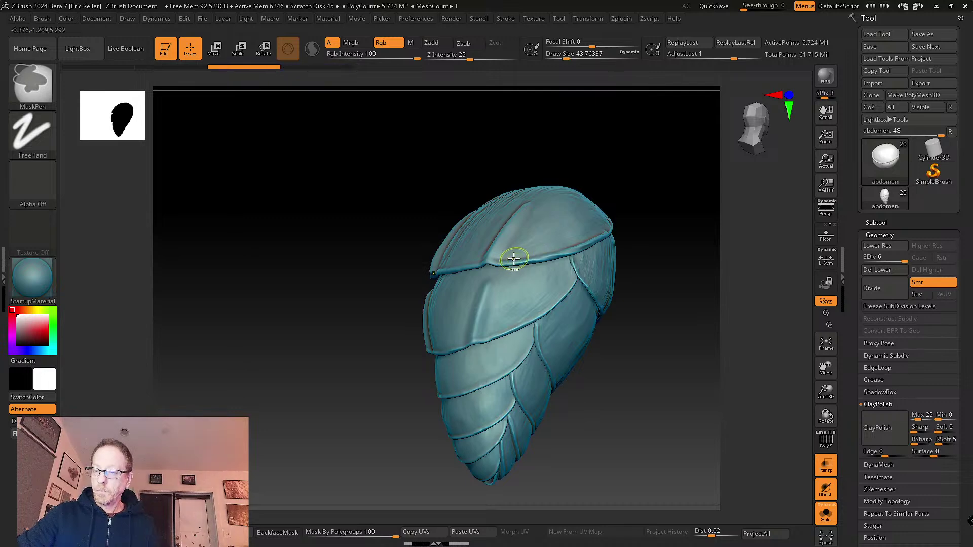
pyautogui.moveTo(521, 252)
pyautogui.mouseDown(button='right')
pyautogui.moveTo(550, 271)
pyautogui.moveTo(529, 303)
pyautogui.mouseUp(button='right')
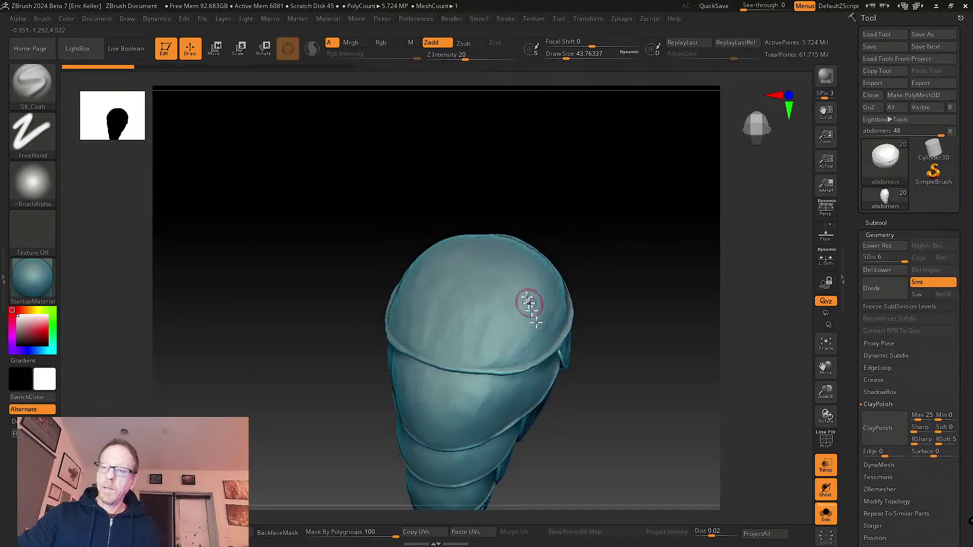
pyautogui.click(32, 82)
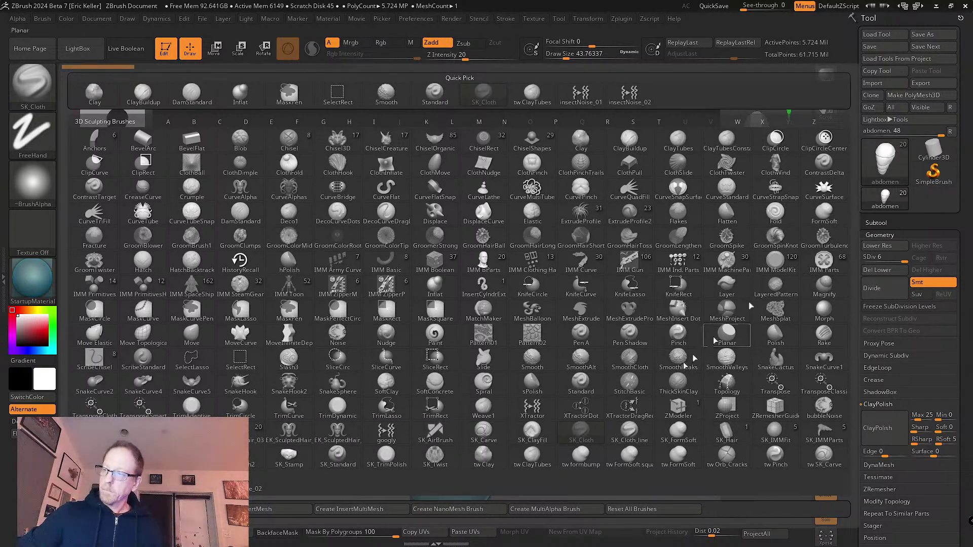
pyautogui.click(727, 335)
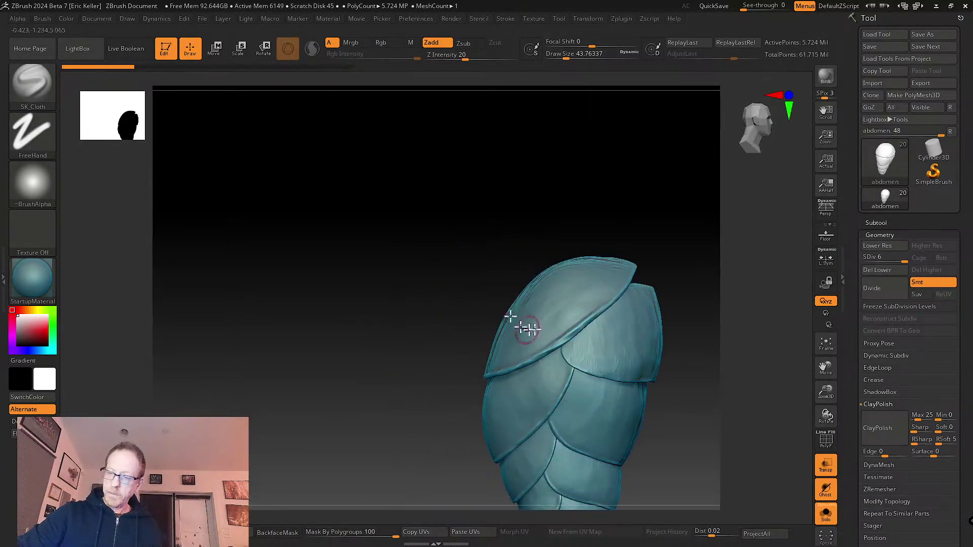
pyautogui.moveTo(511, 316)
pyautogui.mouseDown()
pyautogui.moveTo(625, 326)
pyautogui.moveTo(414, 234)
pyautogui.mouseUp()
# - Switch to the DamStandard brush and set its Z Intensity to 49
pyautogui.press('b')
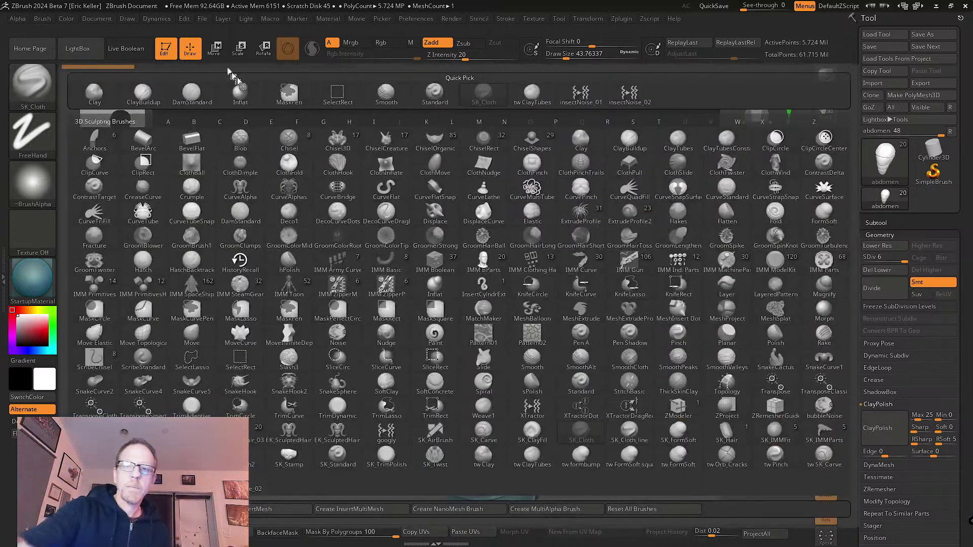
pyautogui.click(192, 92)
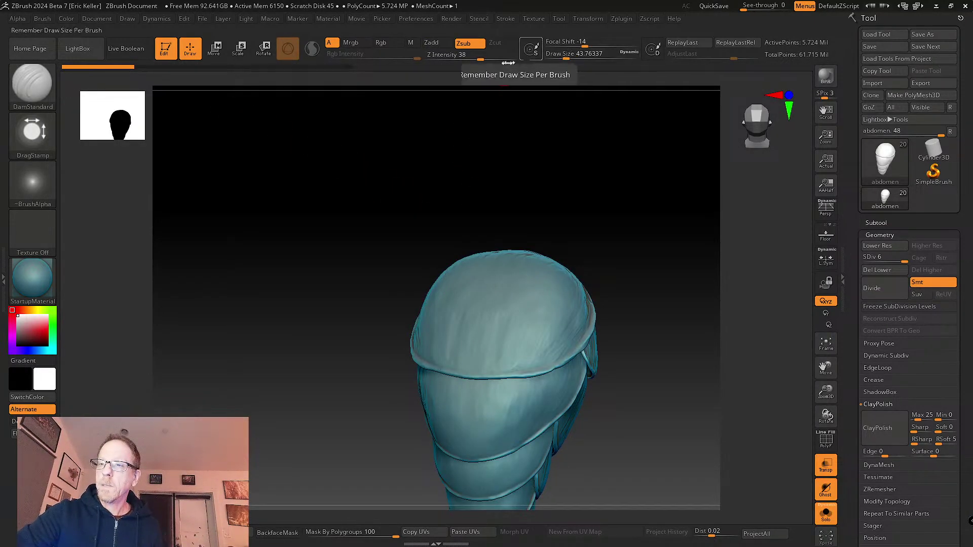
pyautogui.click(488, 57)
pyautogui.press('s')
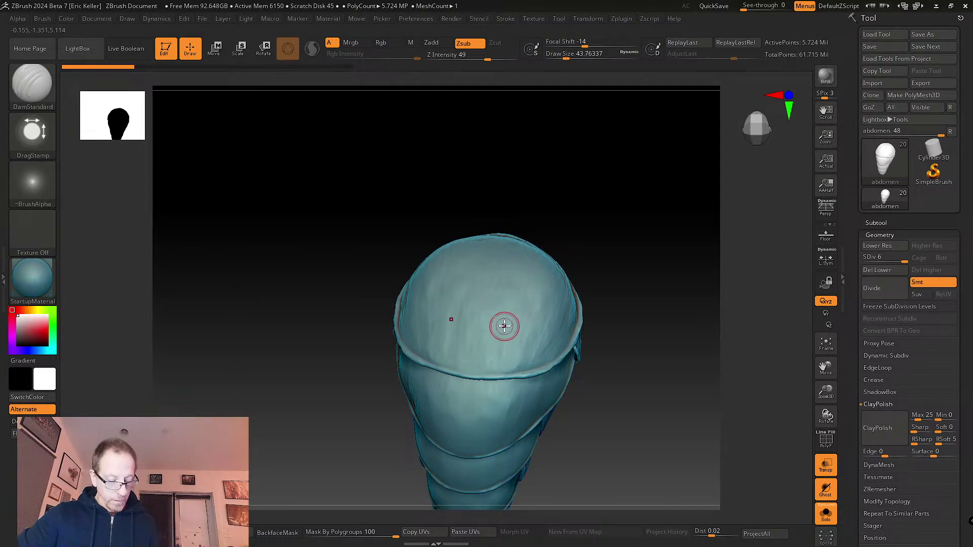
# - Stamp a first loose cluster of small pits in the middle of the first abdominal plate
pyautogui.keyDown('ctrl'); pyautogui.moveTo(504, 326); pyautogui.dragTo(482, 287, button='right'); pyautogui.keyUp('ctrl')
pyautogui.click(503, 264)
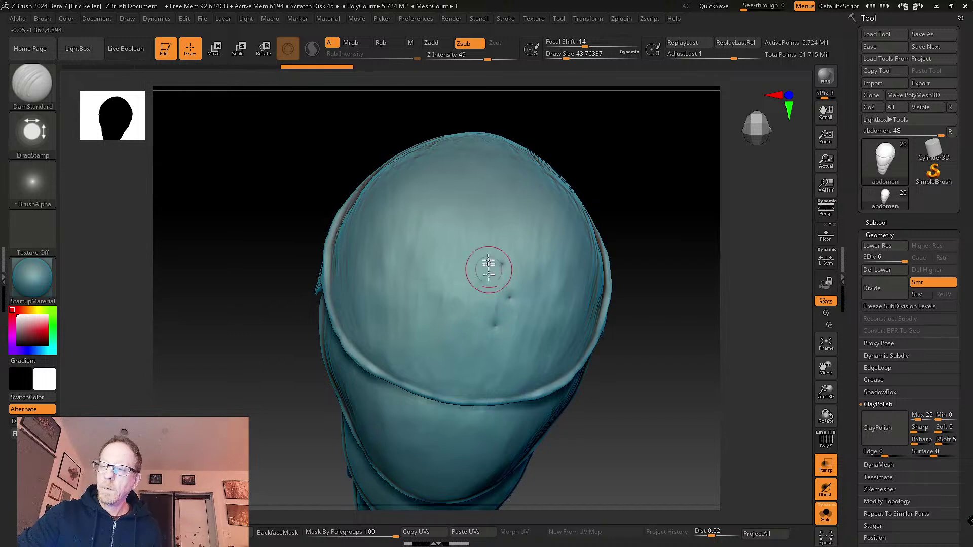
pyautogui.click(479, 278)
pyautogui.click(476, 265)
pyautogui.click(502, 264)
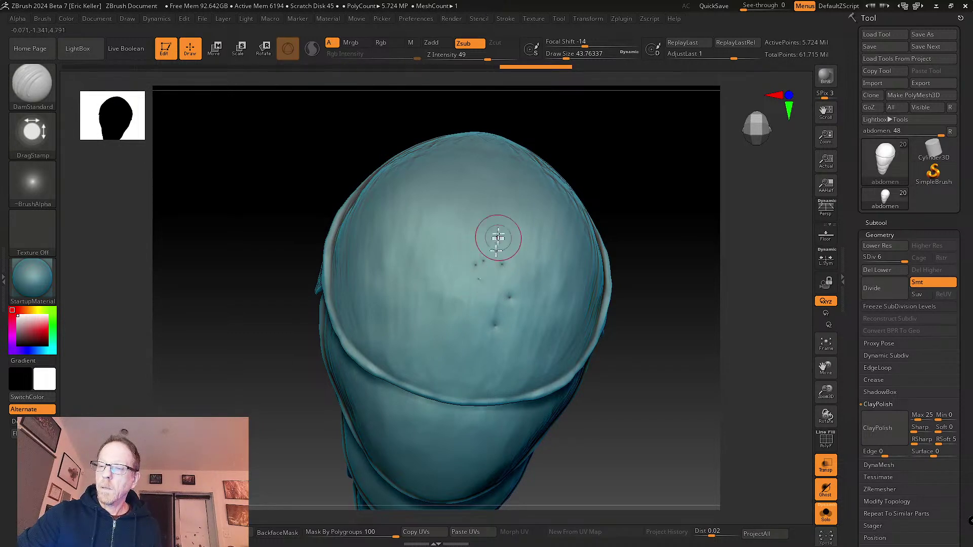
pyautogui.keyDown('alt'); pyautogui.moveTo(499, 237); pyautogui.dragTo(489, 275, button='right'); pyautogui.keyUp('alt')
pyautogui.keyDown('shift'); pyautogui.click(487, 284); pyautogui.keyUp('shift')
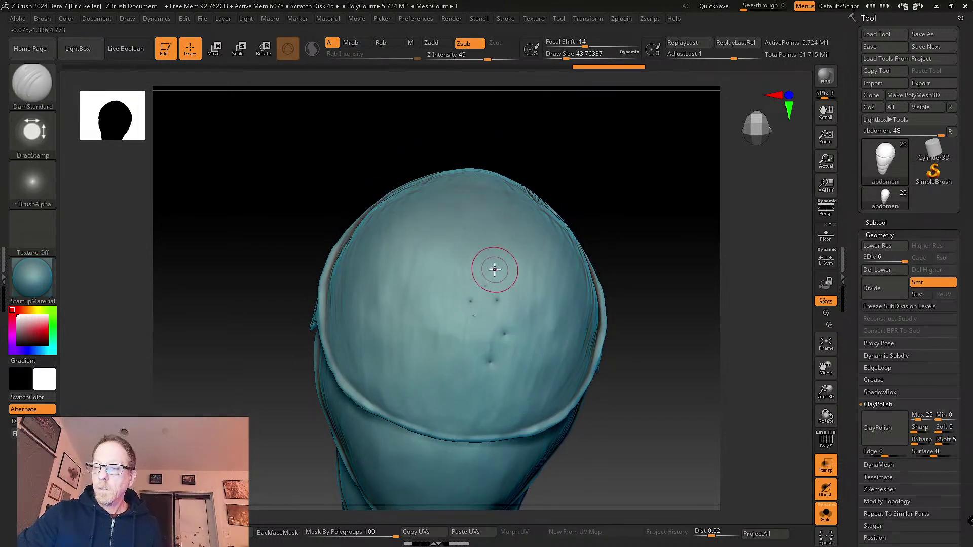
pyautogui.keyDown('shift'); pyautogui.click(496, 302); pyautogui.keyUp('shift')
# - Extend the pits in a curve around one side of the first cluster, keeping them irregularly spaced
pyautogui.moveTo(497, 300); pyautogui.dragTo(510, 285, button='right')
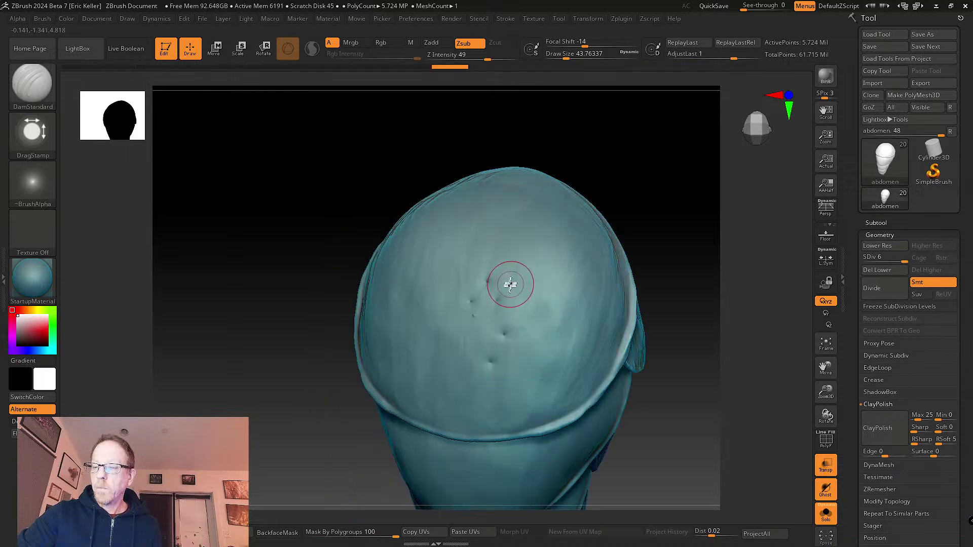
pyautogui.click(514, 283)
pyautogui.click(522, 300)
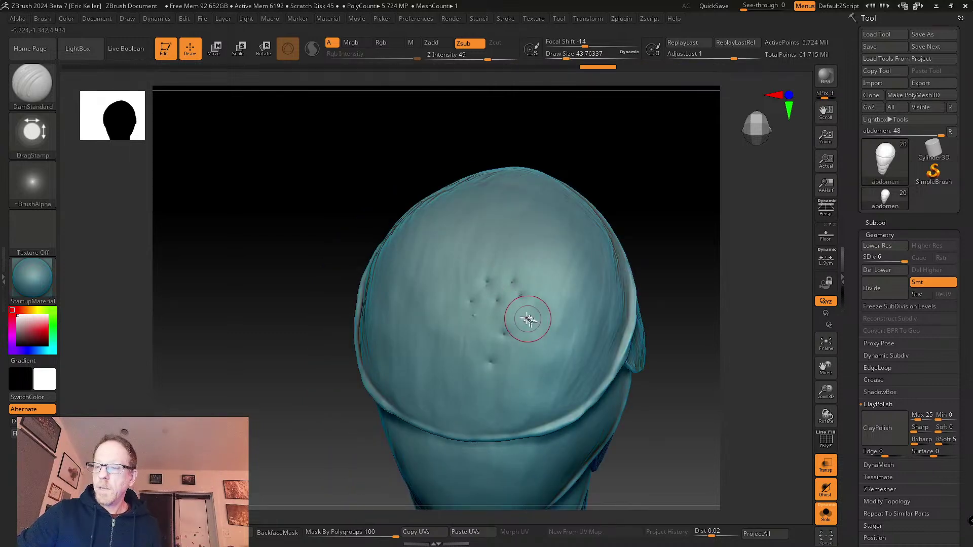
pyautogui.click(531, 339)
pyautogui.moveTo(537, 344); pyautogui.dragTo(521, 302, button='right')
pyautogui.click(528, 343)
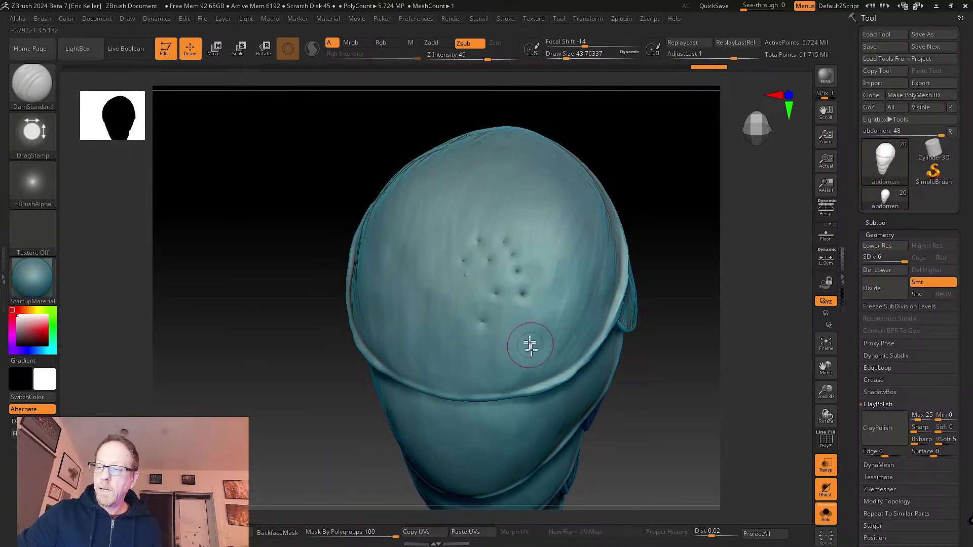
pyautogui.moveTo(528, 343); pyautogui.dragTo(502, 310, button='right')
# - Add irregular rows of pits below the cluster, working toward the first plate's rear rim
pyautogui.click(461, 320)
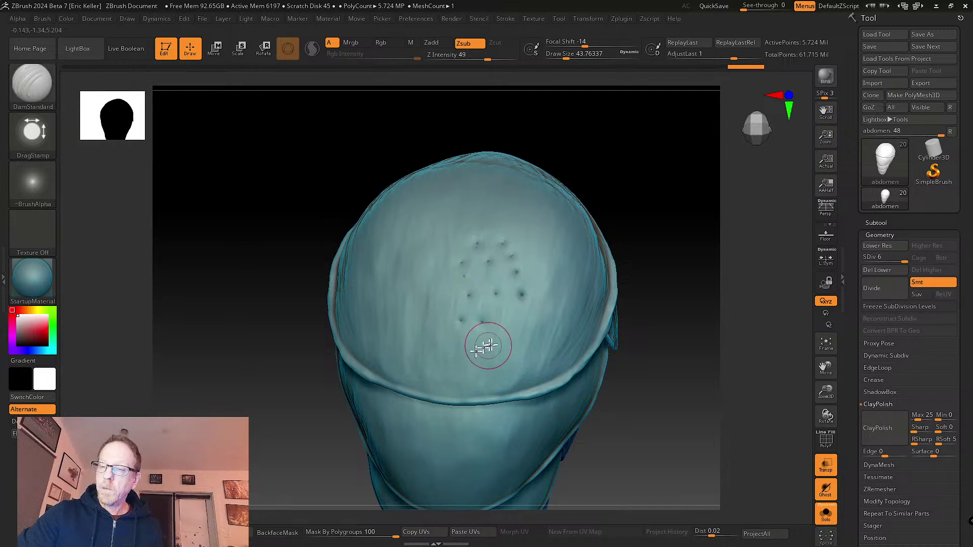
pyautogui.click(501, 317)
pyautogui.click(522, 312)
pyautogui.click(485, 337)
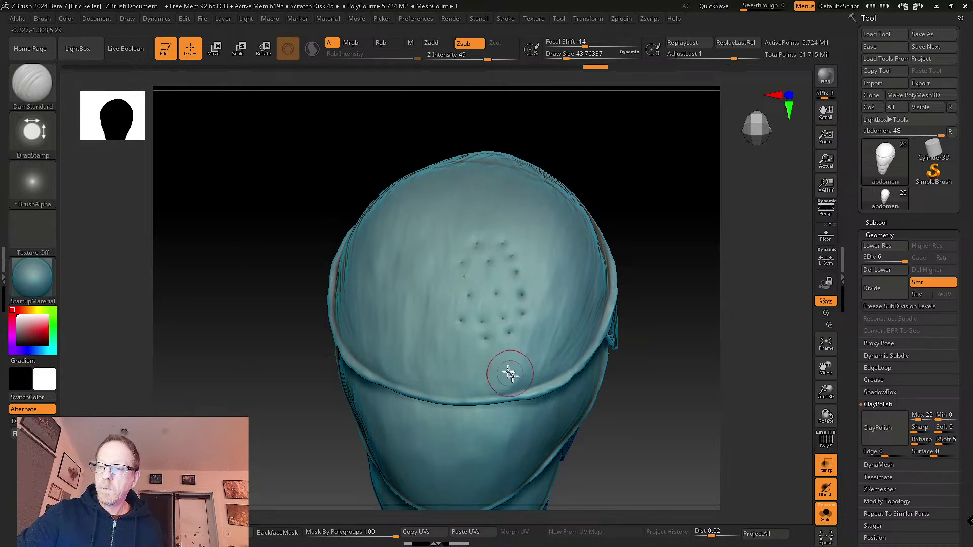
pyautogui.click(463, 373)
pyautogui.click(494, 385)
pyautogui.click(516, 381)
pyautogui.click(519, 384)
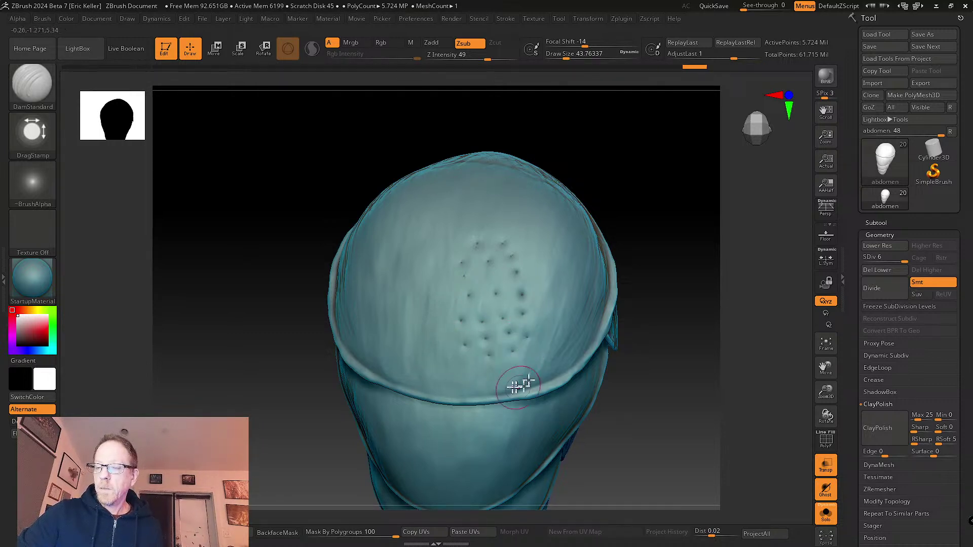
# - Fill the strip just above the first plate's rear rim with more scattered pits
pyautogui.click(469, 389)
pyautogui.click(481, 391)
pyautogui.click(491, 398)
pyautogui.click(504, 388)
pyautogui.click(527, 380)
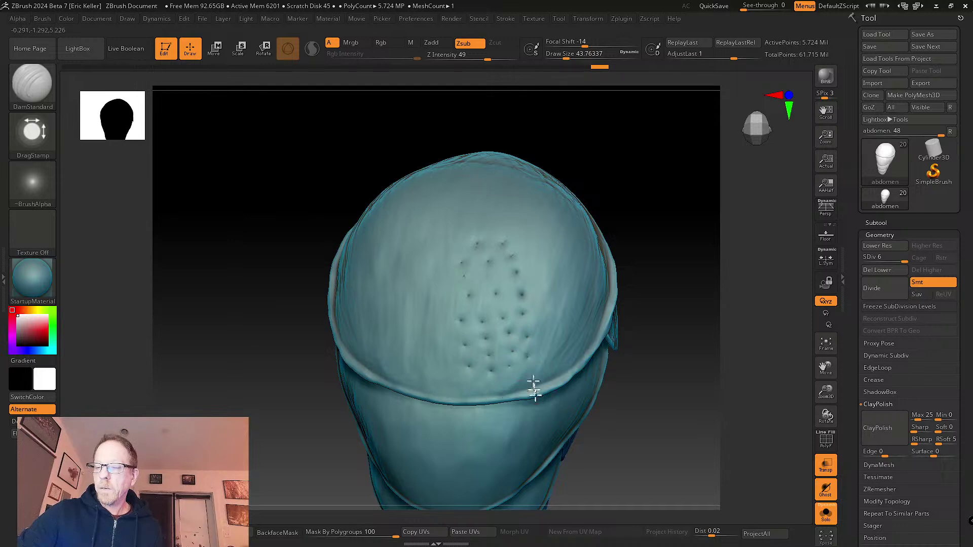
# - Carry the pits over the first plate's rounded front end up to the notch opening
pyautogui.moveTo(535, 389)
pyautogui.mouseDown(button='right')
pyautogui.moveTo(500, 363)
pyautogui.moveTo(528, 254)
pyautogui.moveTo(489, 293)
pyautogui.moveTo(496, 274)
pyautogui.moveTo(482, 276)
pyautogui.moveTo(478, 304)
pyautogui.mouseUp(button='right')
pyautogui.click(473, 294)
pyautogui.click(485, 262)
pyautogui.click(501, 262)
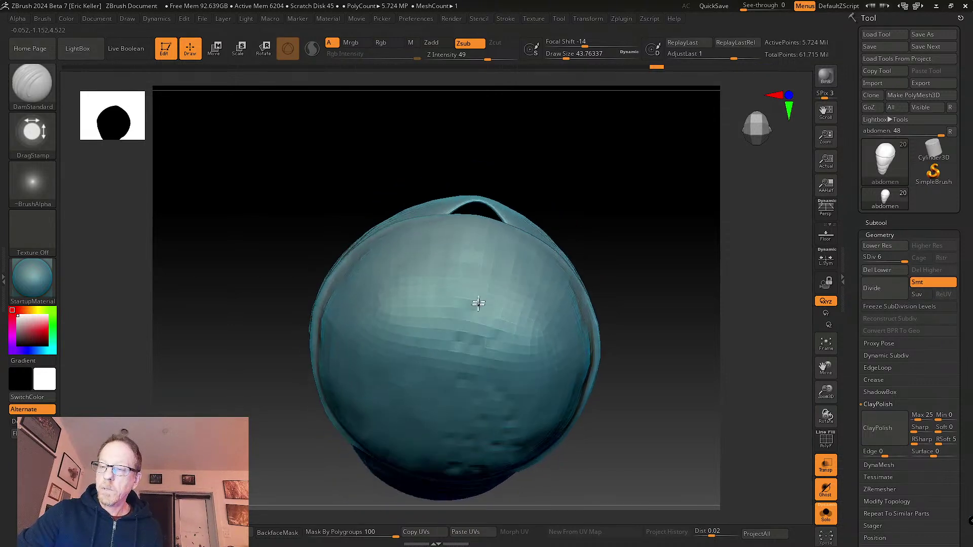
pyautogui.click(479, 259)
pyautogui.moveTo(475, 225); pyautogui.dragTo(503, 256, button='right')
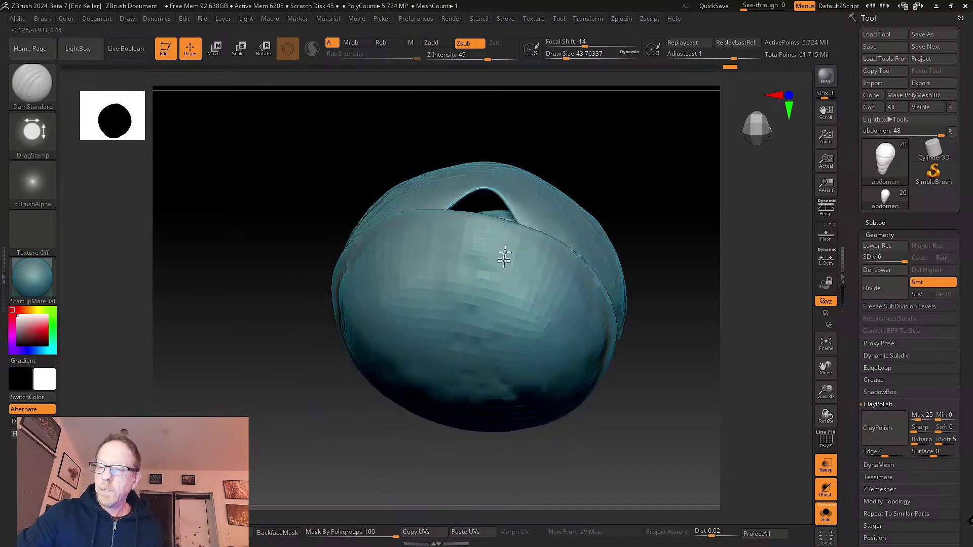
pyautogui.click(481, 263)
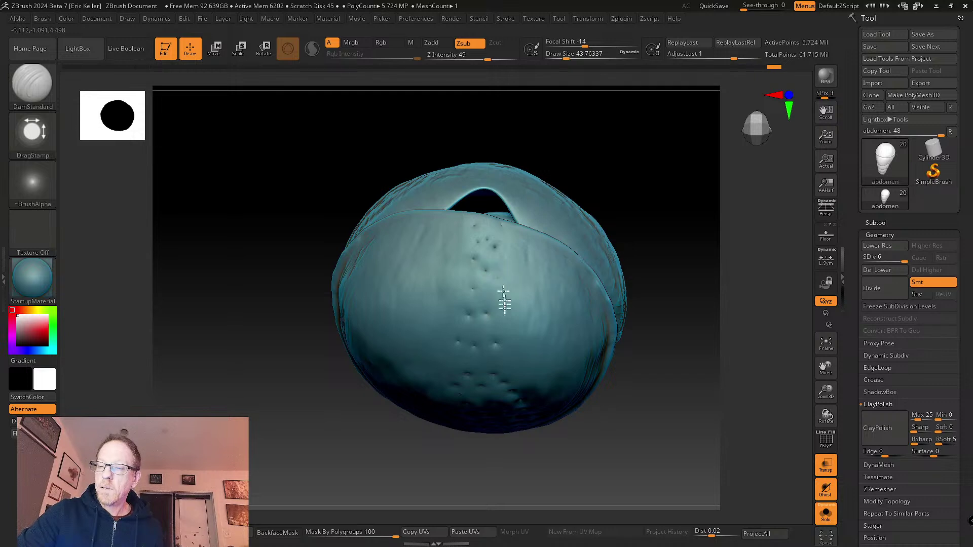
# - Scatter pits beside the strip near the notch opening, undoing a misplaced stamp along the way
pyautogui.moveTo(496, 326)
pyautogui.mouseDown(button='right')
pyautogui.moveTo(528, 291)
pyautogui.moveTo(494, 227)
pyautogui.mouseUp(button='right')
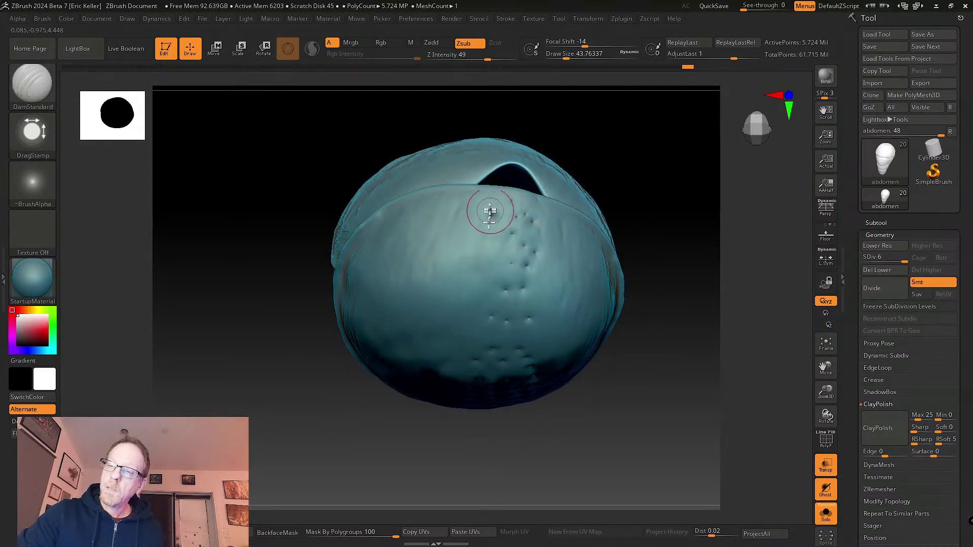
pyautogui.moveTo(467, 257); pyautogui.dragTo(483, 221, button='right')
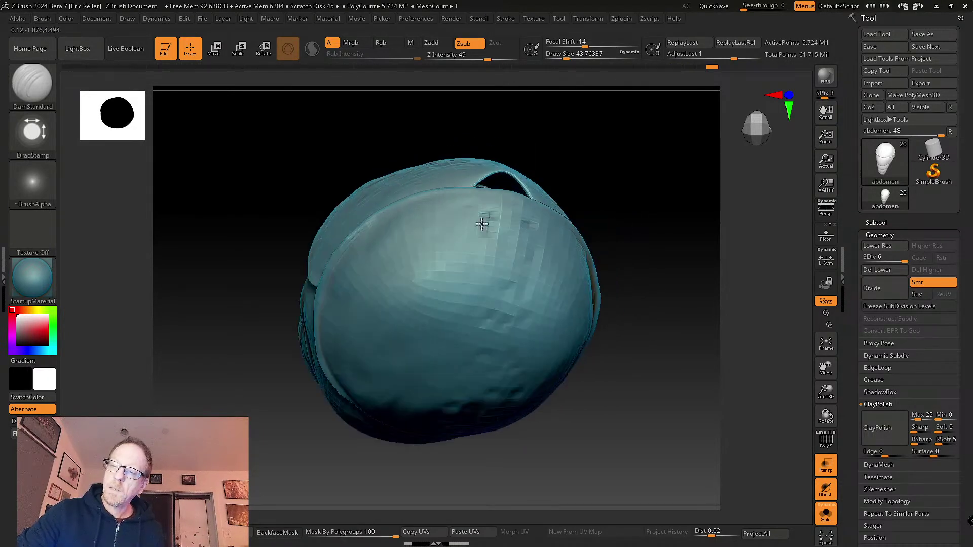
pyautogui.press('ctrl')
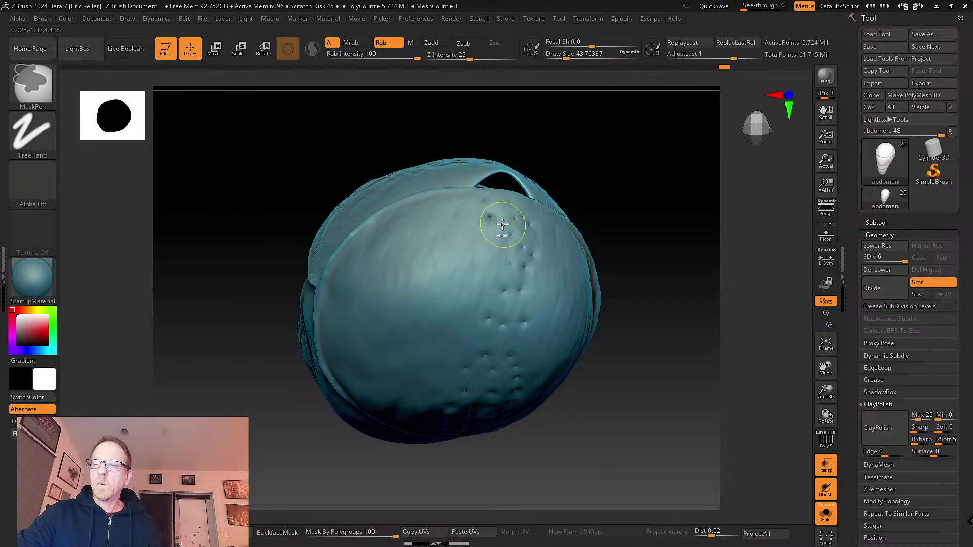
pyautogui.hotkey('ctrl', 'z')
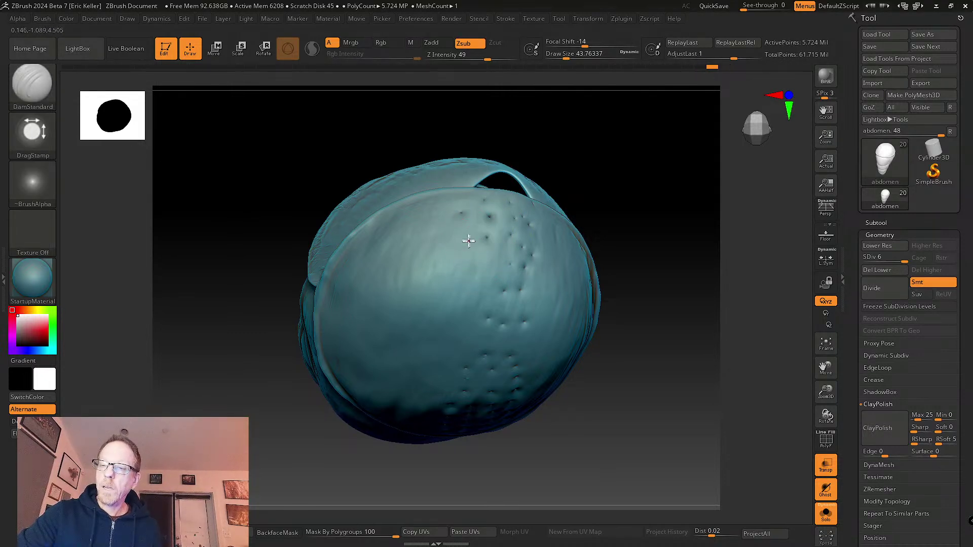
pyautogui.moveTo(469, 241)
pyautogui.mouseDown(button='right')
pyautogui.moveTo(488, 276)
pyautogui.moveTo(525, 223)
pyautogui.moveTo(518, 278)
pyautogui.mouseUp(button='right')
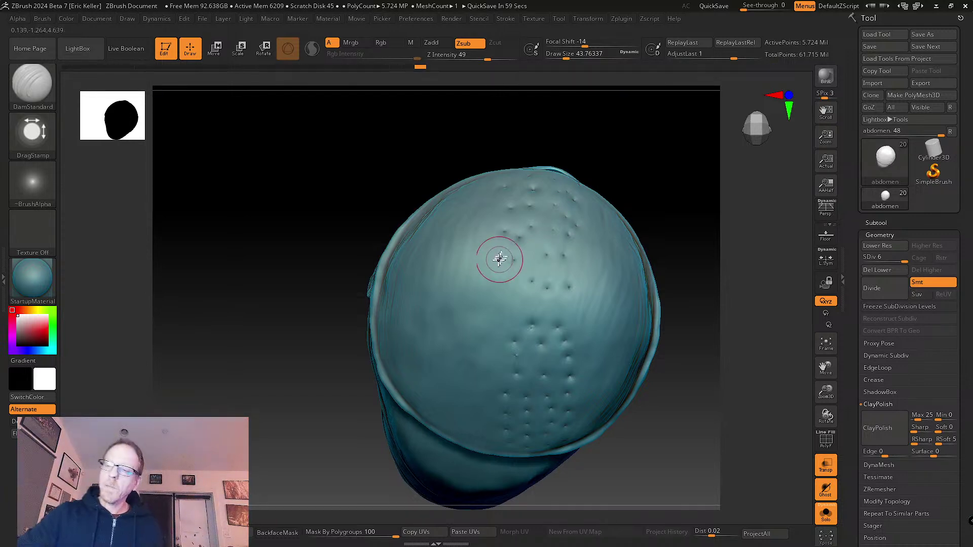
# - Stamp pits into the gap between the front and rear pit groups on the first plate
pyautogui.click(501, 279)
pyautogui.moveTo(503, 318); pyautogui.dragTo(507, 279, button='right')
pyautogui.click(498, 304)
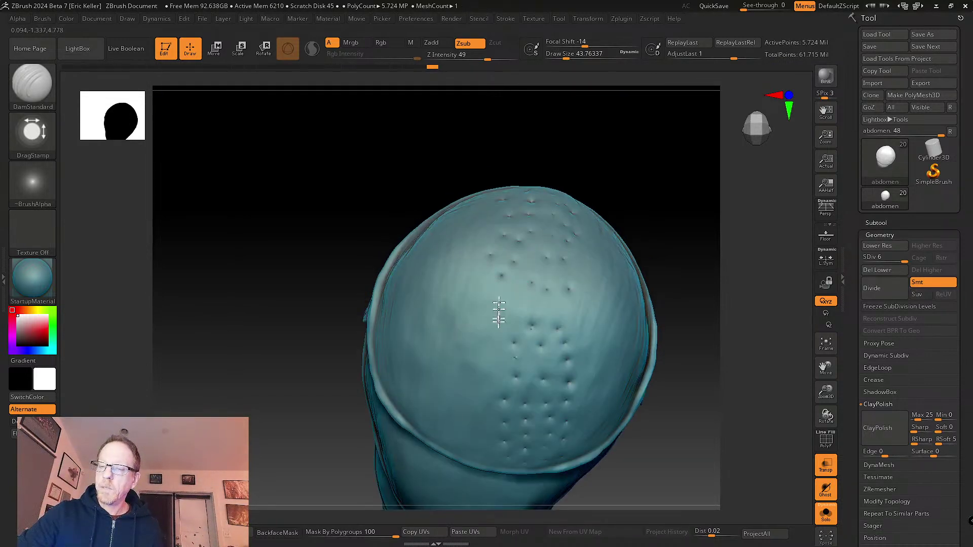
pyautogui.click(522, 279)
pyautogui.click(533, 257)
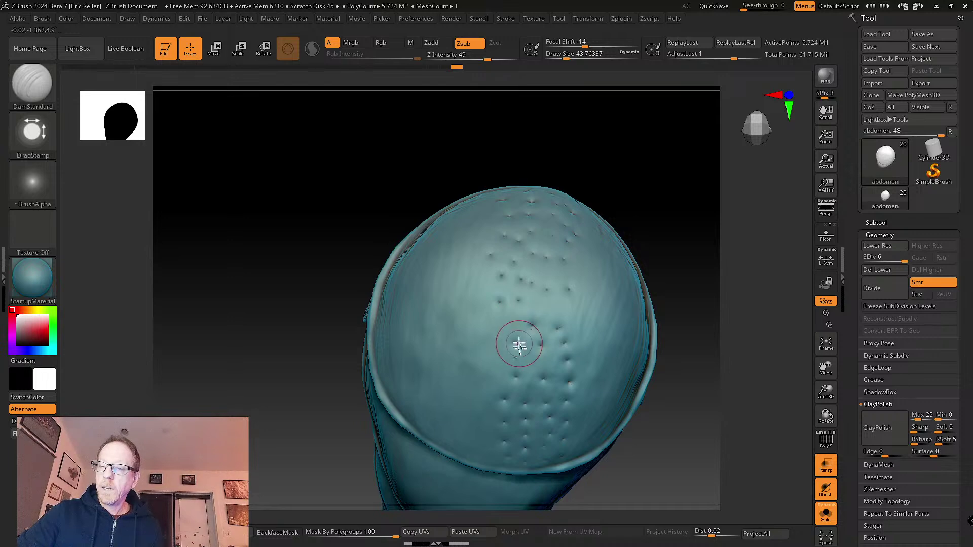
pyautogui.moveTo(519, 344)
pyautogui.mouseDown(button='right')
pyautogui.moveTo(530, 298)
pyautogui.moveTo(509, 260)
pyautogui.mouseUp(button='right')
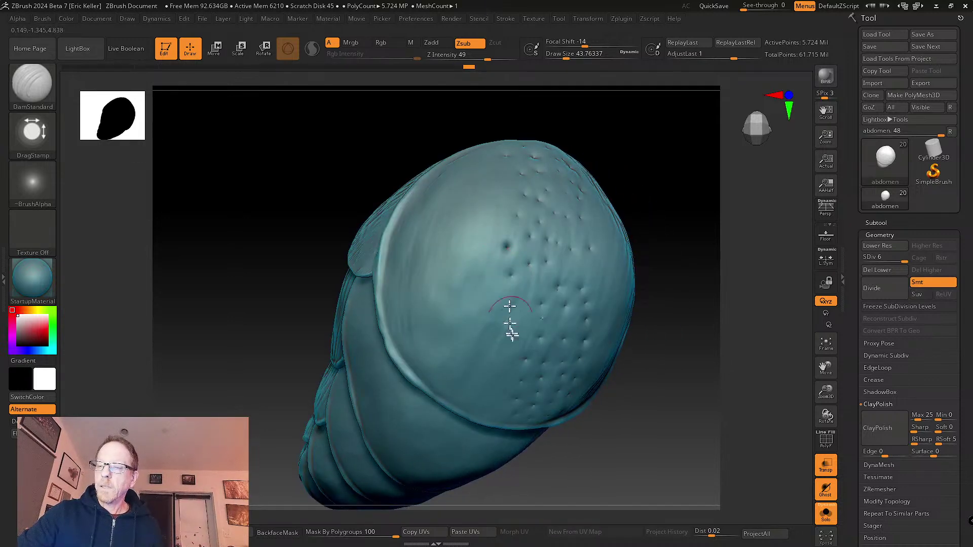
# - Widen the pitted area onto the first plate's bare flank, continuing the pits down to the rear rim
pyautogui.moveTo(511, 330)
pyautogui.mouseDown(button='right')
pyautogui.moveTo(521, 300)
pyautogui.moveTo(524, 345)
pyautogui.moveTo(538, 315)
pyautogui.mouseUp(button='right')
pyautogui.click(534, 304)
pyautogui.click(499, 353)
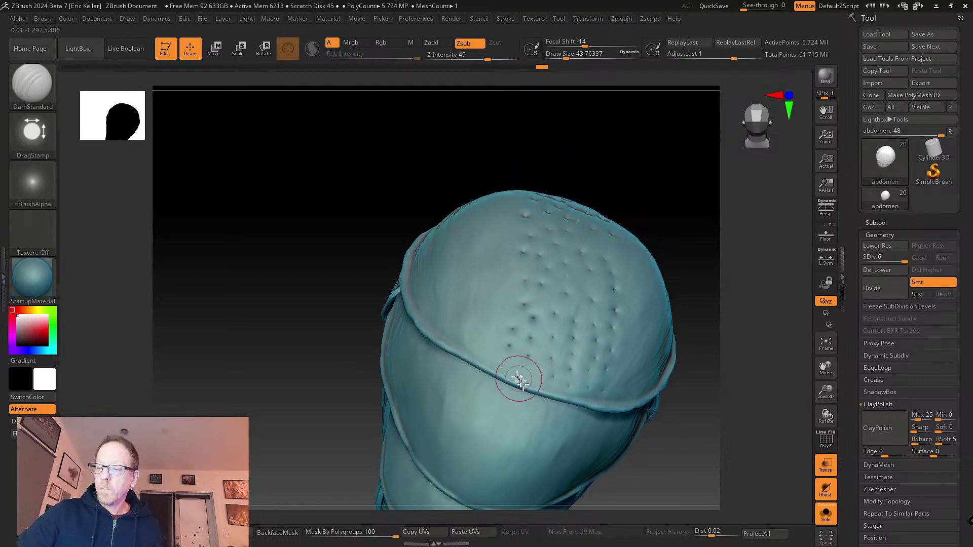
pyautogui.click(502, 353)
pyautogui.moveTo(502, 353)
pyautogui.mouseDown(button='right')
pyautogui.moveTo(485, 347)
pyautogui.moveTo(497, 348)
pyautogui.mouseUp(button='right')
pyautogui.click(491, 329)
pyautogui.click(495, 384)
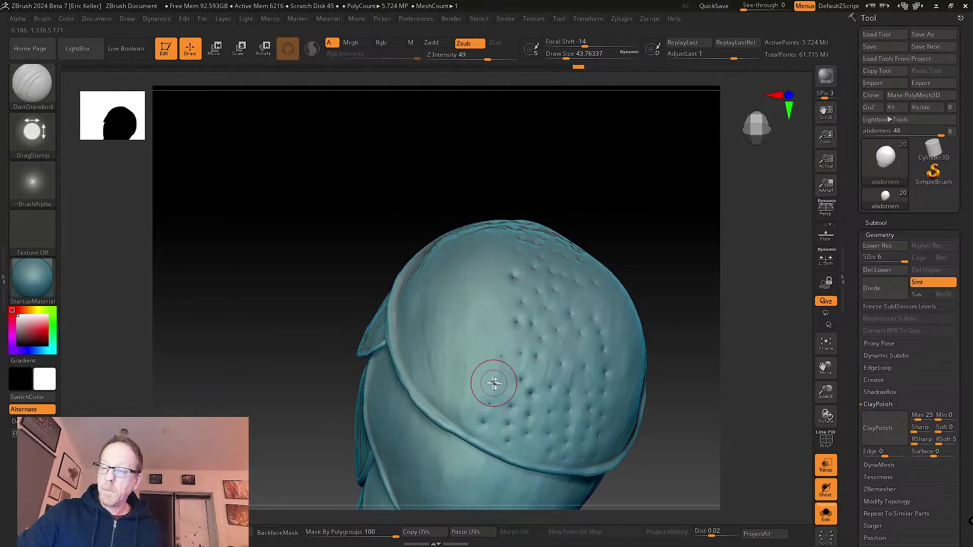
# - Add pits across the flank's upper part and along the first plate's edge beside the notch opening
pyautogui.moveTo(495, 384)
pyautogui.mouseDown(button='right')
pyautogui.moveTo(499, 330)
pyautogui.moveTo(494, 352)
pyautogui.mouseUp(button='right')
pyautogui.click(497, 315)
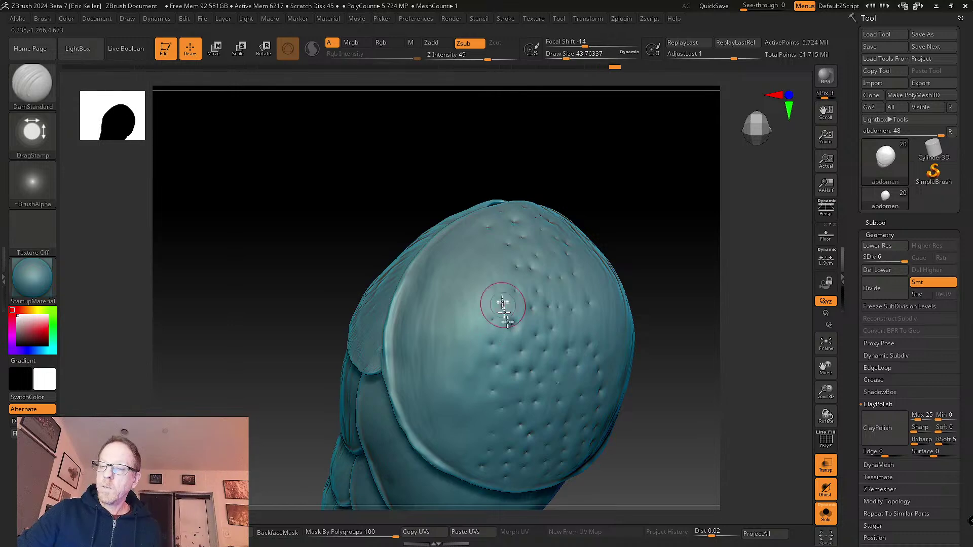
pyautogui.moveTo(502, 304)
pyautogui.mouseDown(button='right')
pyautogui.moveTo(496, 278)
pyautogui.moveTo(498, 312)
pyautogui.mouseUp(button='right')
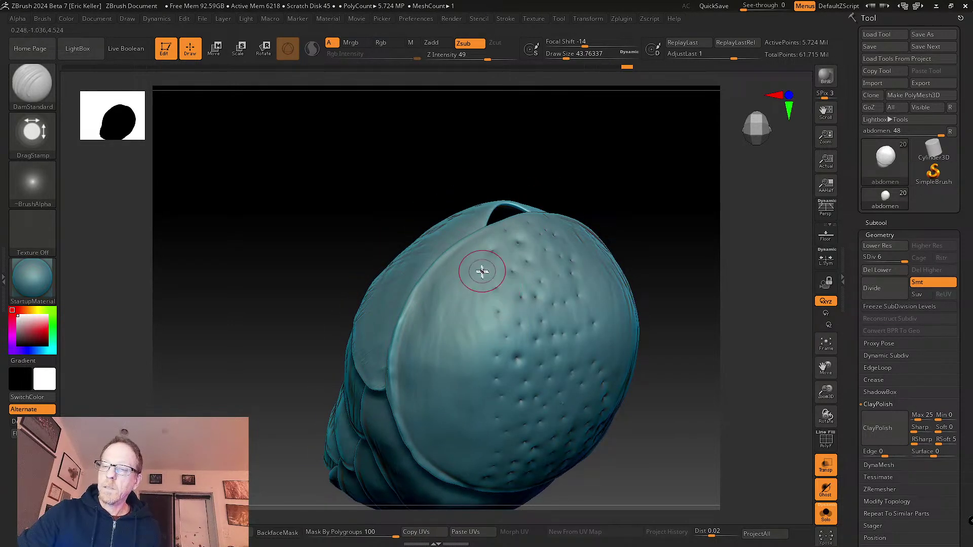
pyautogui.click(476, 256)
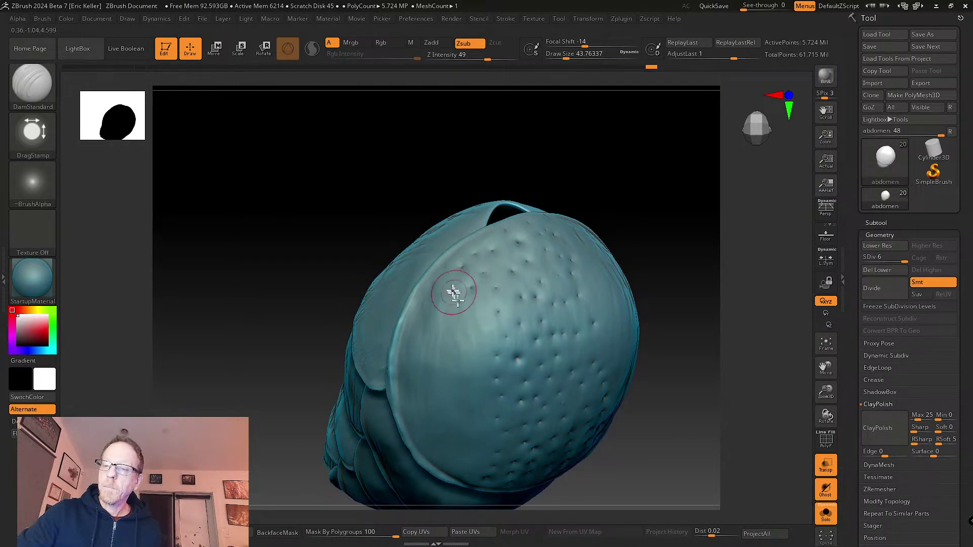
pyautogui.click(441, 305)
# - Continue stamping pits over the first plate's bare flank toward its raised side rim
pyautogui.moveTo(457, 315)
pyautogui.mouseDown(button='right')
pyautogui.moveTo(466, 341)
pyautogui.moveTo(500, 281)
pyautogui.mouseUp(button='right')
pyautogui.click(472, 350)
pyautogui.click(483, 319)
pyautogui.moveTo(482, 322); pyautogui.dragTo(480, 283, button='right')
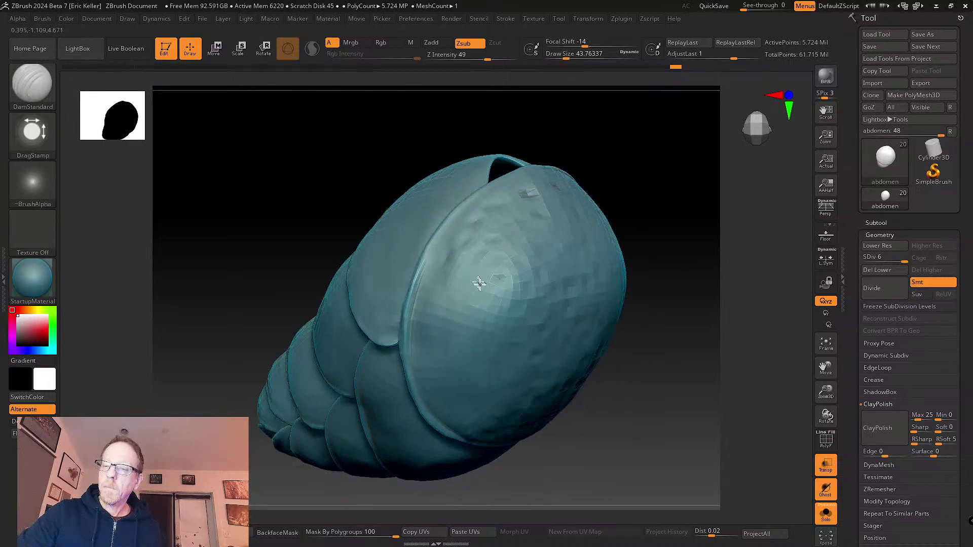
pyautogui.click(453, 285)
pyautogui.click(436, 270)
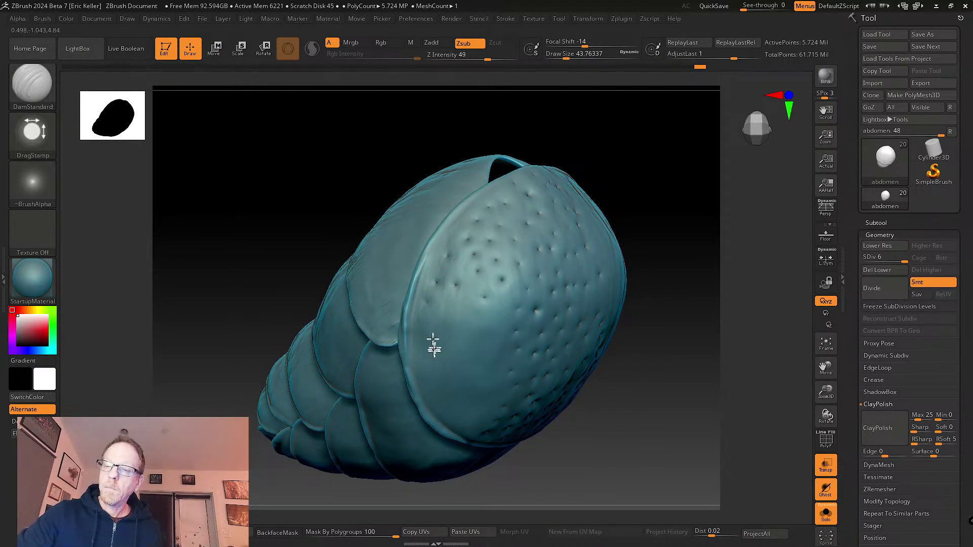
pyautogui.moveTo(433, 355)
pyautogui.mouseDown(button='right')
pyautogui.moveTo(433, 324)
pyautogui.moveTo(475, 297)
pyautogui.mouseUp(button='right')
pyautogui.click(452, 312)
pyautogui.click(471, 344)
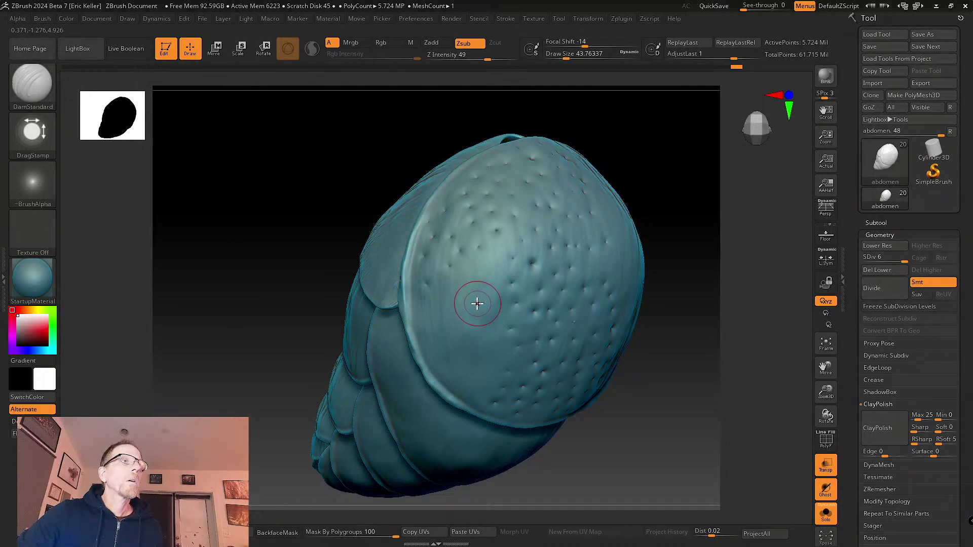
# - Stamp pits into the bare middle of the first plate's flank, beside its raised side rim
pyautogui.moveTo(478, 304)
pyautogui.mouseDown(button='right')
pyautogui.moveTo(486, 298)
pyautogui.moveTo(472, 270)
pyautogui.mouseUp(button='right')
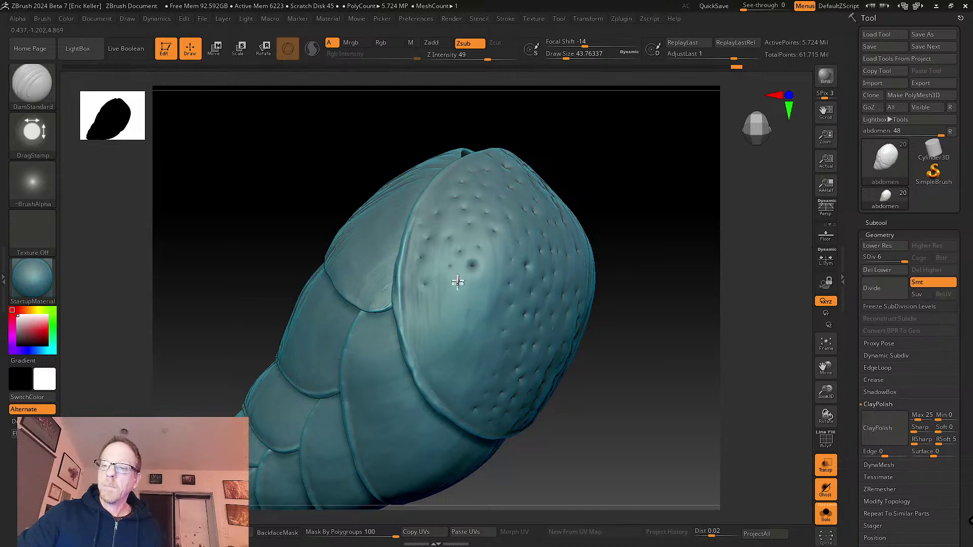
pyautogui.keyDown('shift'); pyautogui.moveTo(467, 315); pyautogui.dragTo(480, 285); pyautogui.keyUp('shift')
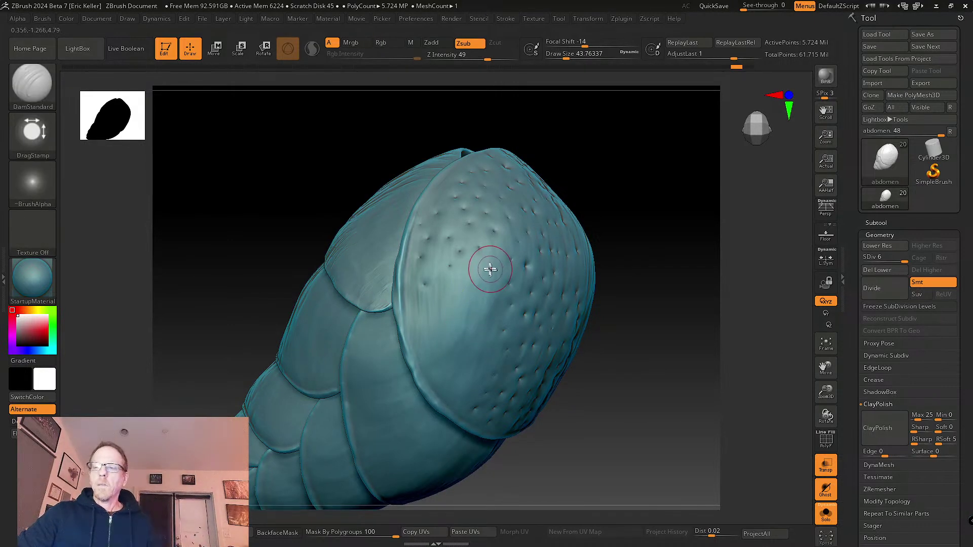
pyautogui.moveTo(490, 269); pyautogui.dragTo(491, 265, button='right')
pyautogui.moveTo(492, 264); pyautogui.dragTo(478, 317)
pyautogui.moveTo(458, 310); pyautogui.dragTo(461, 296, button='right')
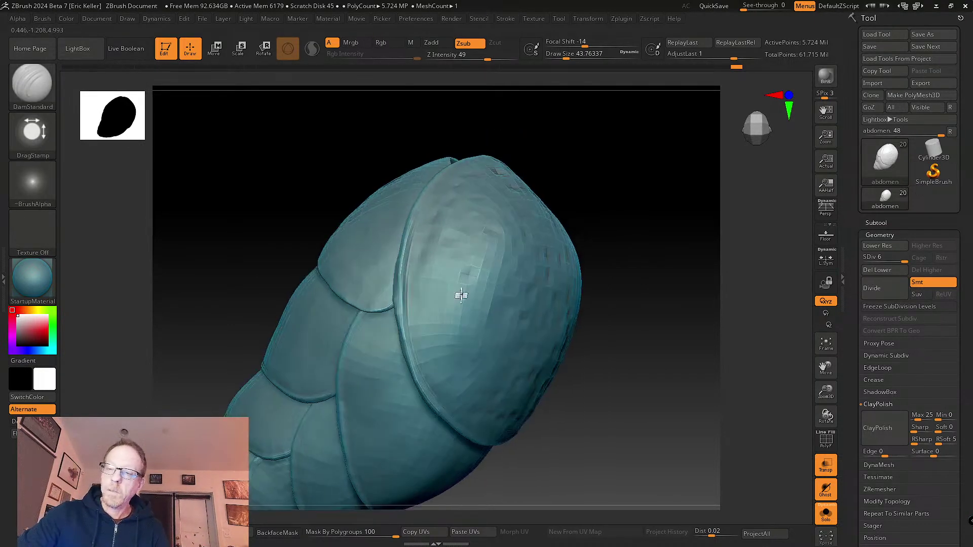
# - Extend the pits down along the first plate's side rim to its rear edge and fill the remaining gap toward the centre
pyautogui.moveTo(434, 272)
pyautogui.mouseDown()
pyautogui.moveTo(439, 280)
pyautogui.moveTo(414, 295)
pyautogui.mouseUp()
pyautogui.moveTo(407, 329); pyautogui.dragTo(420, 357)
pyautogui.moveTo(439, 300); pyautogui.dragTo(451, 329)
pyautogui.moveTo(458, 293)
pyautogui.mouseDown(button='right')
pyautogui.moveTo(443, 353)
pyautogui.moveTo(426, 343)
pyautogui.mouseUp(button='right')
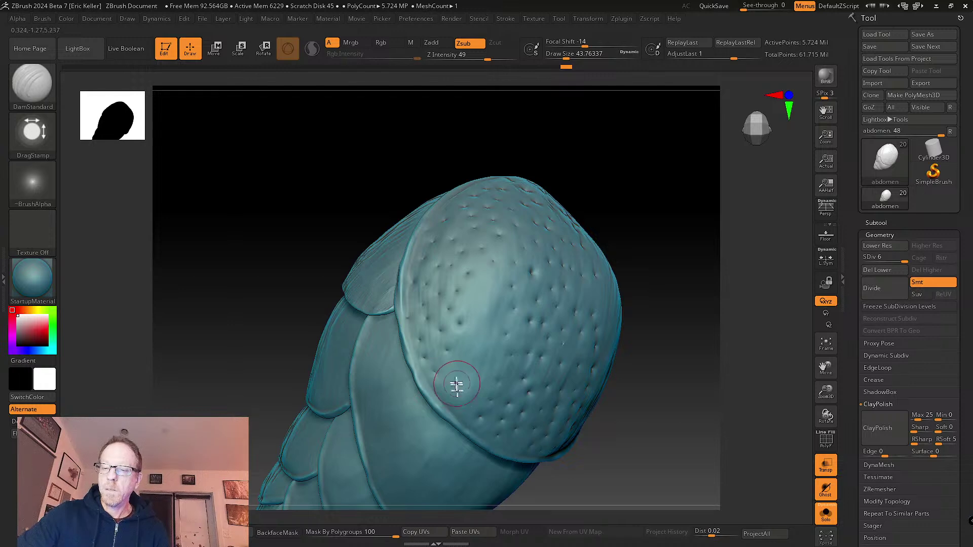
pyautogui.moveTo(471, 413)
pyautogui.mouseDown(button='right')
pyautogui.moveTo(463, 394)
pyautogui.moveTo(482, 406)
pyautogui.mouseUp(button='right')
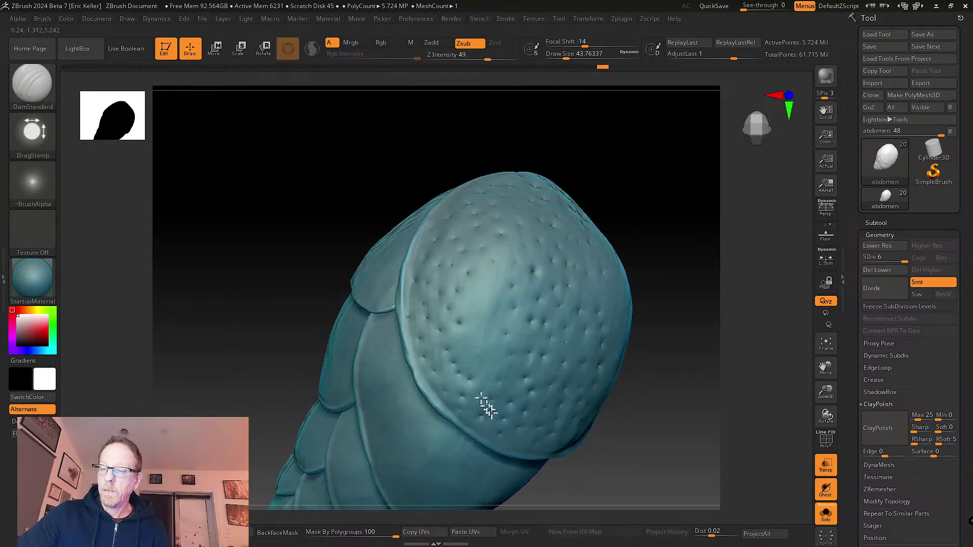
pyautogui.moveTo(479, 350); pyautogui.dragTo(460, 336, button='right')
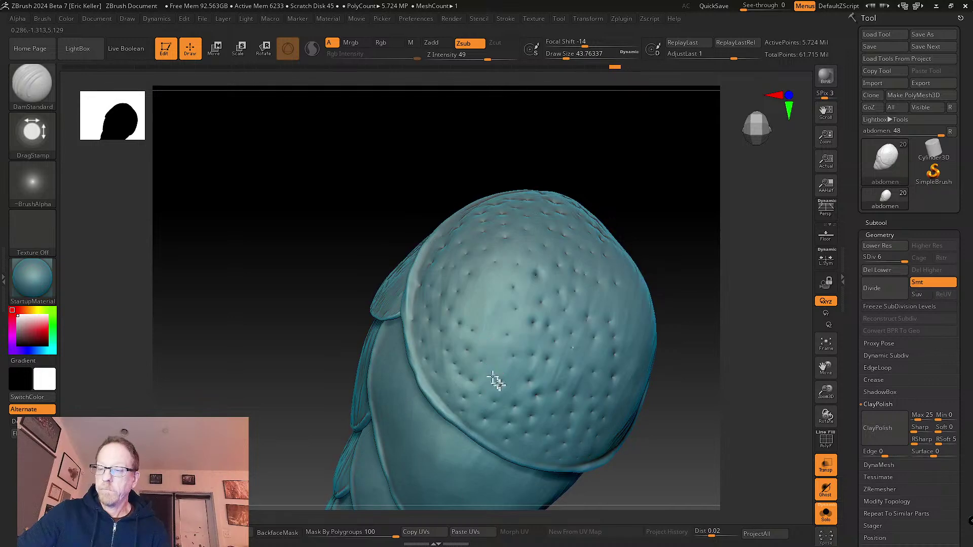
# - Stamp pits on the first plate's opposite flank, along the edge beside the notch opening
pyautogui.moveTo(497, 368)
pyautogui.mouseDown(button='right')
pyautogui.moveTo(482, 308)
pyautogui.moveTo(509, 261)
pyautogui.moveTo(499, 330)
pyautogui.moveTo(582, 336)
pyautogui.moveTo(635, 326)
pyautogui.mouseUp(button='right')
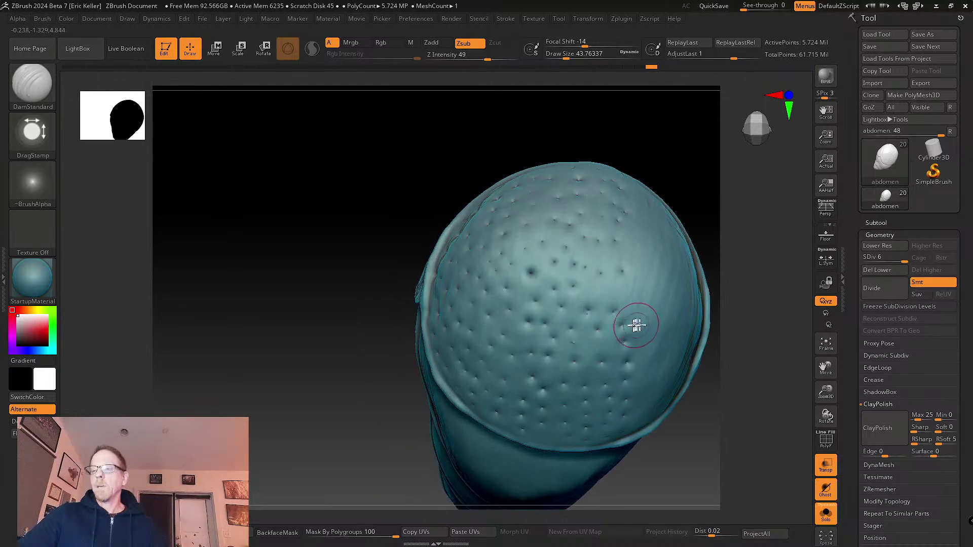
pyautogui.moveTo(649, 254)
pyautogui.mouseDown(button='right')
pyautogui.moveTo(561, 300)
pyautogui.moveTo(569, 235)
pyautogui.mouseUp(button='right')
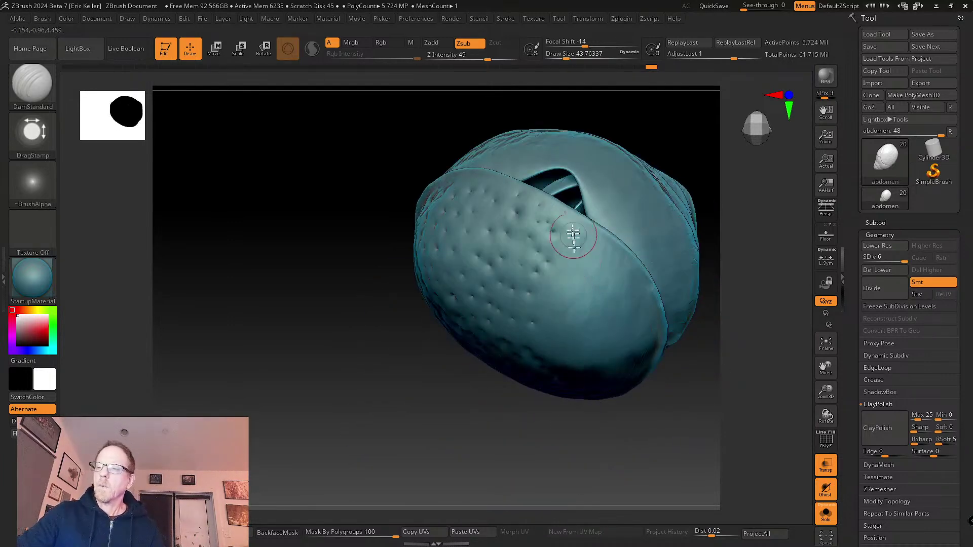
pyautogui.moveTo(582, 282); pyautogui.dragTo(570, 249, button='right')
pyautogui.moveTo(569, 284)
pyautogui.mouseDown(button='right')
pyautogui.moveTo(565, 265)
pyautogui.moveTo(566, 324)
pyautogui.moveTo(543, 305)
pyautogui.moveTo(558, 322)
pyautogui.moveTo(528, 310)
pyautogui.moveTo(550, 363)
pyautogui.moveTo(537, 353)
pyautogui.moveTo(559, 308)
pyautogui.moveTo(571, 299)
pyautogui.moveTo(584, 314)
pyautogui.mouseUp(button='right')
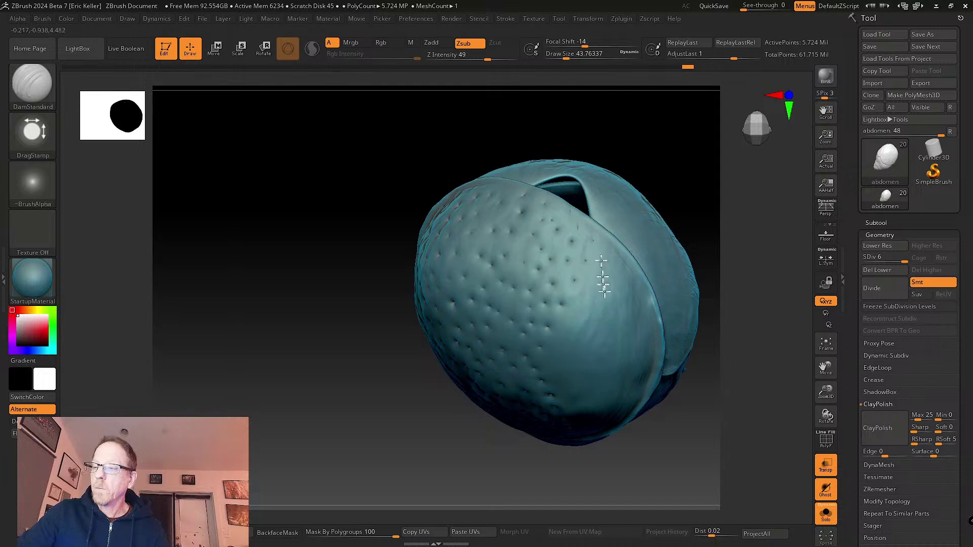
pyautogui.moveTo(595, 246); pyautogui.dragTo(605, 260, button='right')
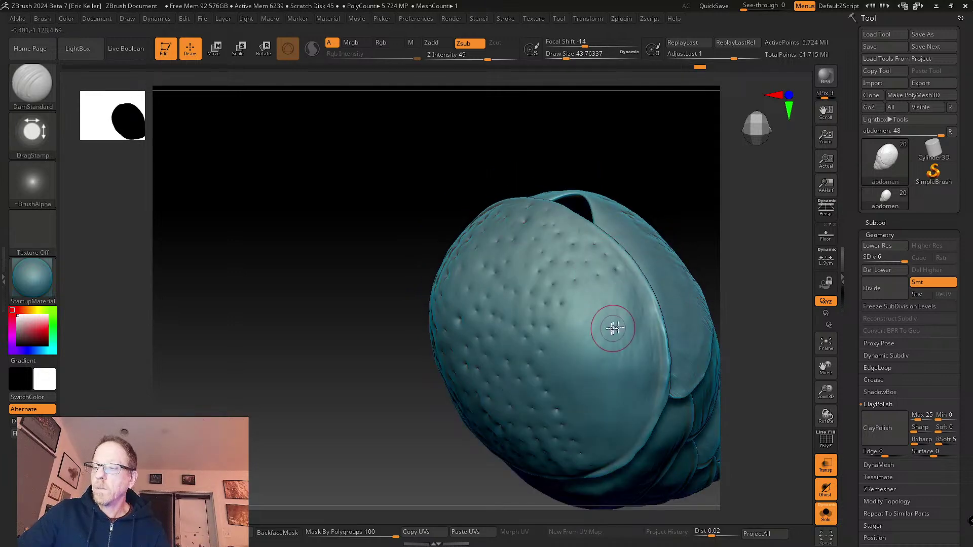
# - Carry the pits from the notch side down along the border of the opposite flank's bare area
pyautogui.moveTo(613, 328)
pyautogui.mouseDown(button='right')
pyautogui.moveTo(586, 287)
pyautogui.moveTo(586, 337)
pyautogui.moveTo(583, 326)
pyautogui.mouseUp(button='right')
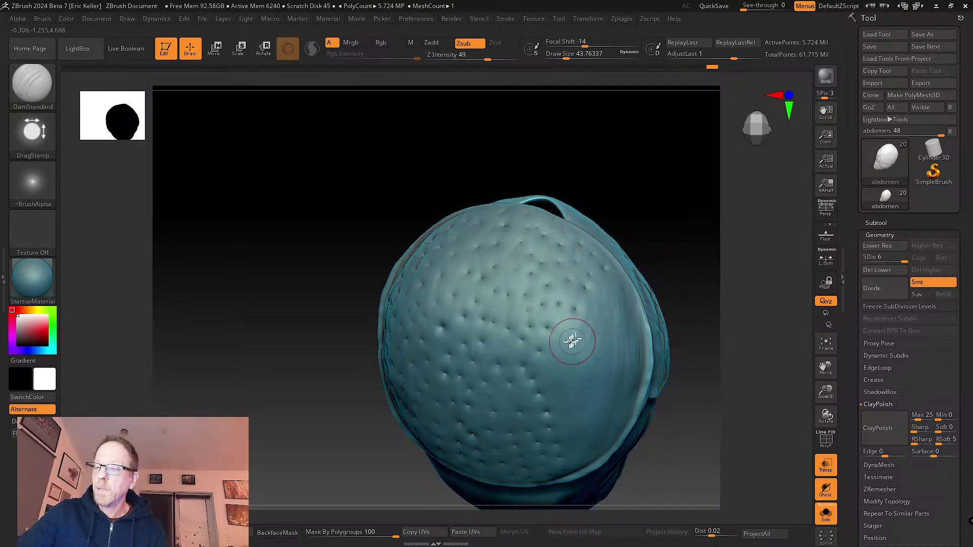
pyautogui.moveTo(584, 396); pyautogui.dragTo(571, 359, button='right')
pyautogui.moveTo(572, 413); pyautogui.dragTo(547, 368, button='right')
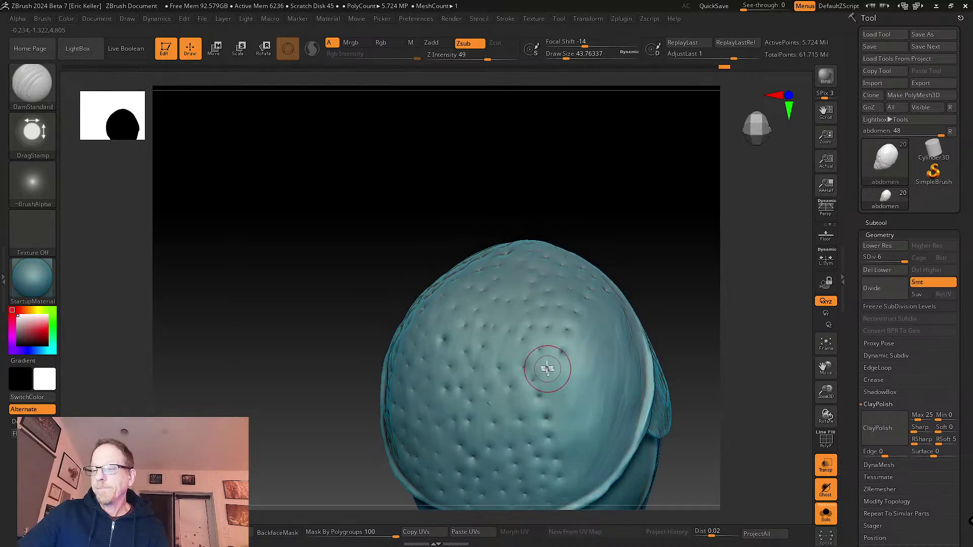
pyautogui.moveTo(584, 424)
pyautogui.mouseDown(button='right')
pyautogui.moveTo(592, 417)
pyautogui.moveTo(569, 395)
pyautogui.moveTo(546, 332)
pyautogui.mouseUp(button='right')
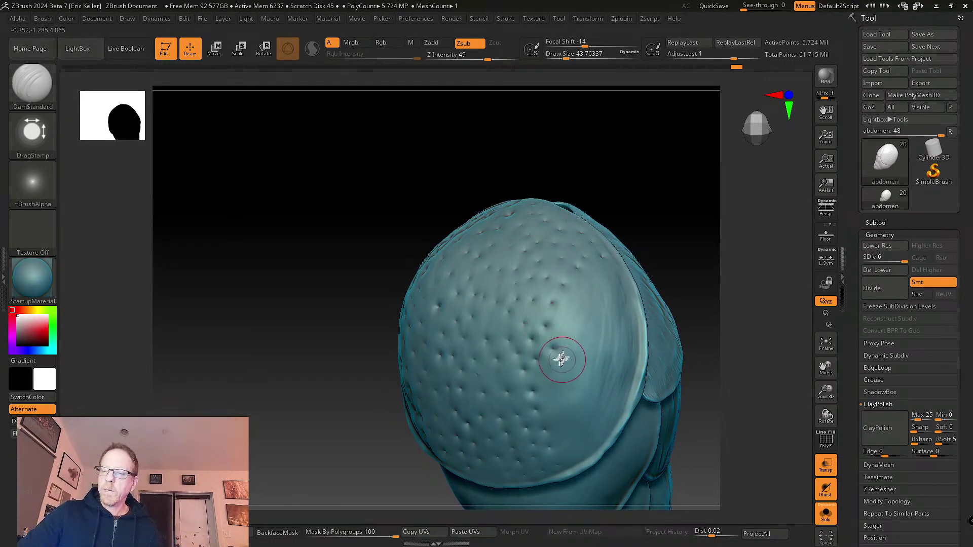
pyautogui.moveTo(567, 368); pyautogui.dragTo(526, 269, button='right')
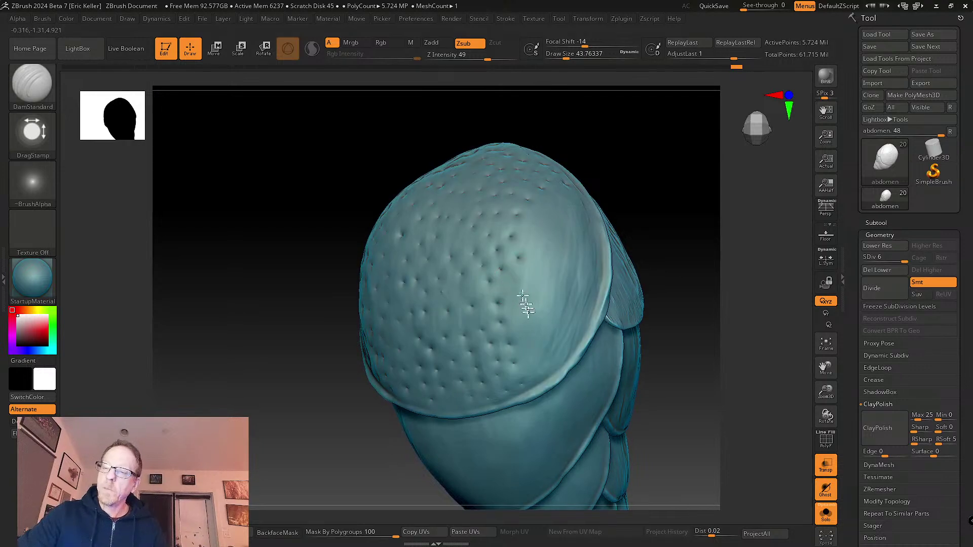
# - Stamp pits over the lower part of the first plate's opposite flank, down to the rear rim
pyautogui.moveTo(533, 278); pyautogui.dragTo(537, 304)
pyautogui.moveTo(508, 287)
pyautogui.mouseDown()
pyautogui.moveTo(522, 332)
pyautogui.moveTo(572, 345)
pyautogui.mouseUp()
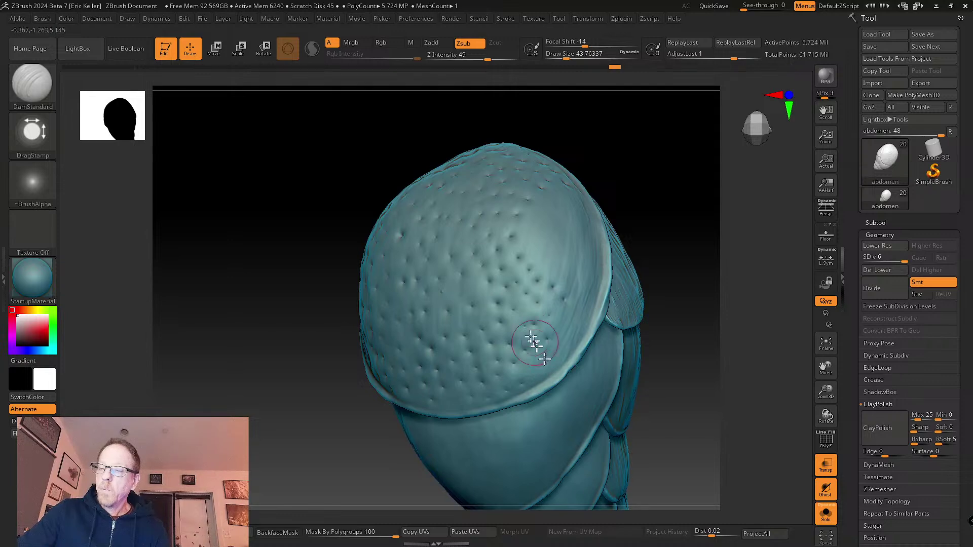
pyautogui.moveTo(523, 312); pyautogui.dragTo(544, 367)
pyautogui.moveTo(544, 367); pyautogui.dragTo(552, 360, button='right')
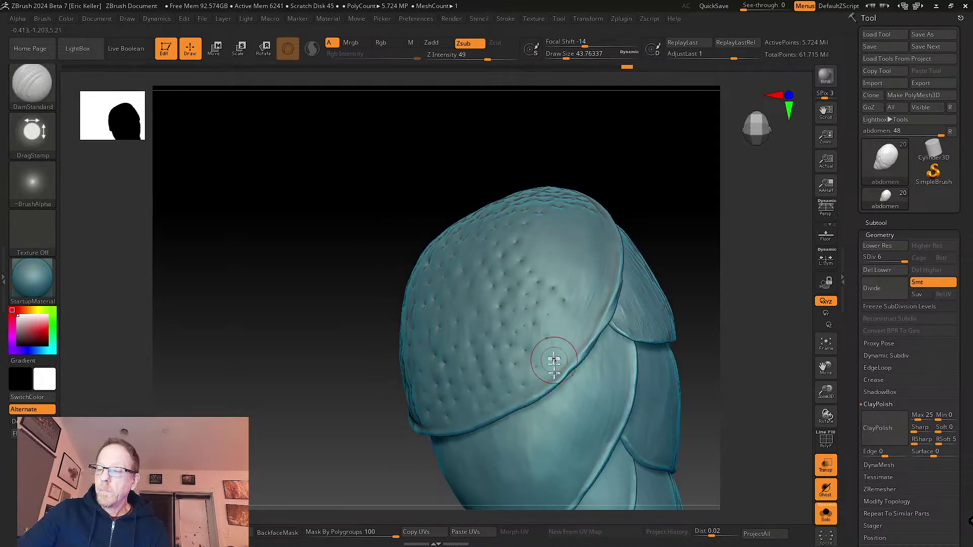
# - Fill the opposite flank's remaining bare area with pits up to the first plate's raised side rim
pyautogui.moveTo(559, 326)
pyautogui.mouseDown(button='right')
pyautogui.moveTo(583, 326)
pyautogui.moveTo(587, 337)
pyautogui.mouseUp(button='right')
pyautogui.moveTo(538, 238); pyautogui.dragTo(530, 252, button='right')
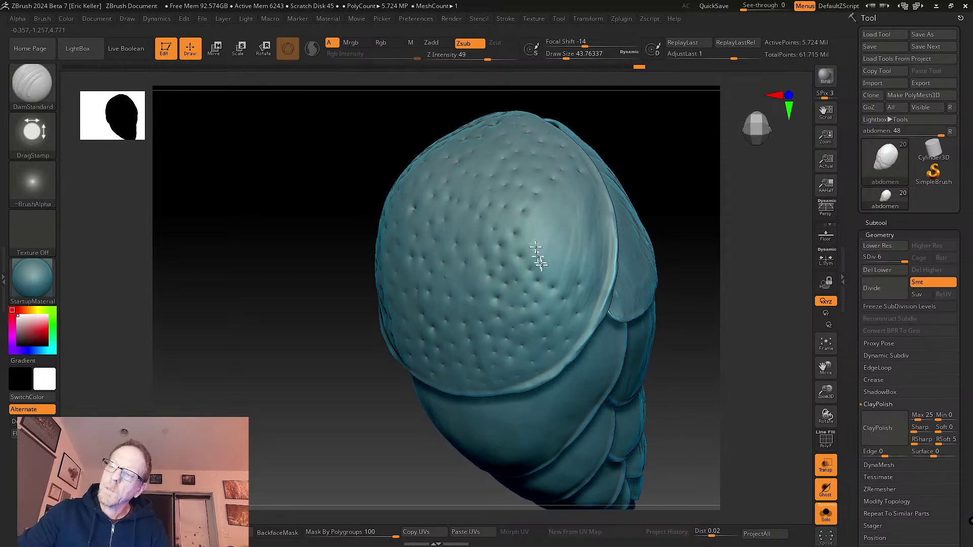
pyautogui.moveTo(550, 200)
pyautogui.mouseDown(button='right')
pyautogui.moveTo(559, 227)
pyautogui.moveTo(591, 192)
pyautogui.moveTo(560, 233)
pyautogui.moveTo(575, 260)
pyautogui.mouseUp(button='right')
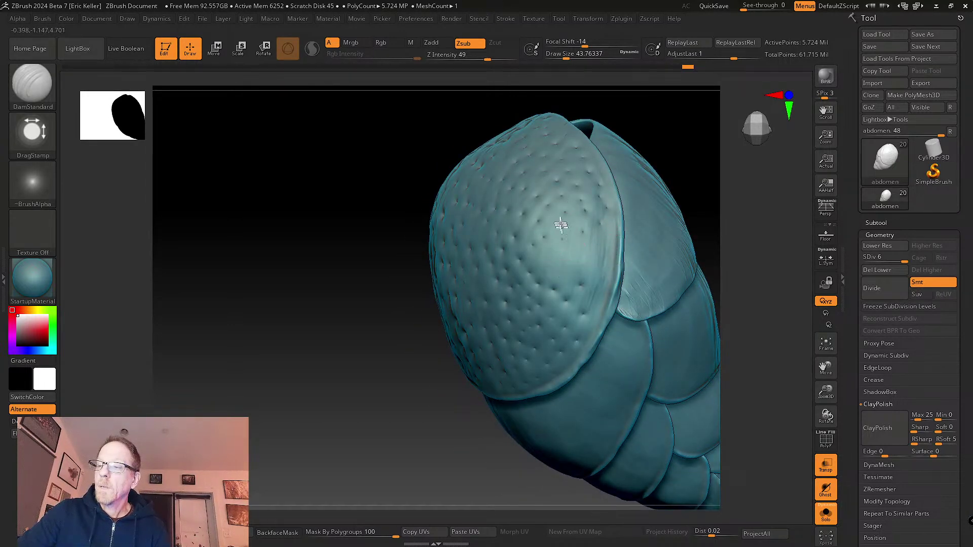
pyautogui.moveTo(548, 283)
pyautogui.mouseDown(button='right')
pyautogui.moveTo(538, 267)
pyautogui.moveTo(586, 265)
pyautogui.mouseUp(button='right')
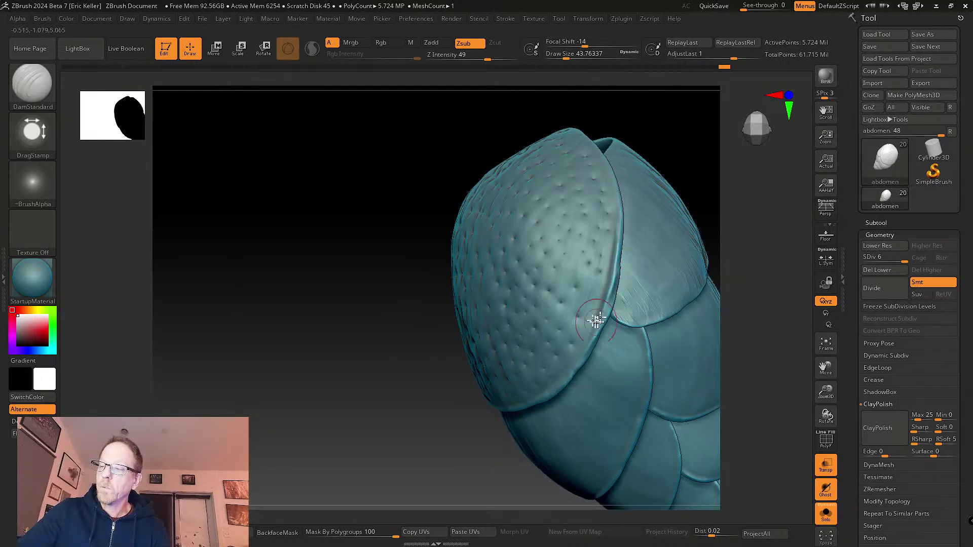
# - Start a group of pits on the second plate, just behind the first plate's rear rim
pyautogui.moveTo(573, 271)
pyautogui.mouseDown(button='right')
pyautogui.moveTo(593, 303)
pyautogui.moveTo(583, 337)
pyautogui.moveTo(580, 265)
pyautogui.moveTo(593, 265)
pyautogui.moveTo(528, 326)
pyautogui.mouseUp(button='right')
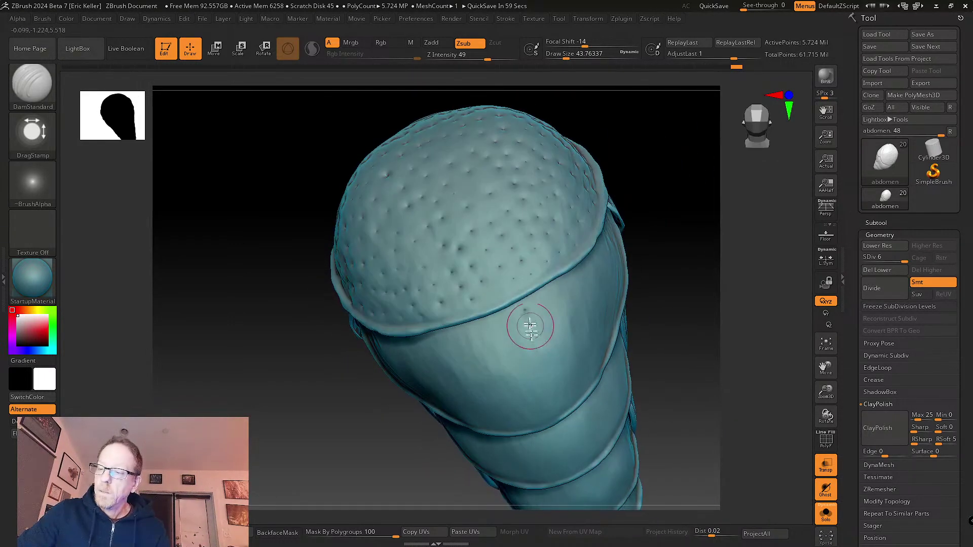
pyautogui.moveTo(541, 328)
pyautogui.mouseDown()
pyautogui.moveTo(532, 347)
pyautogui.moveTo(539, 330)
pyautogui.mouseUp()
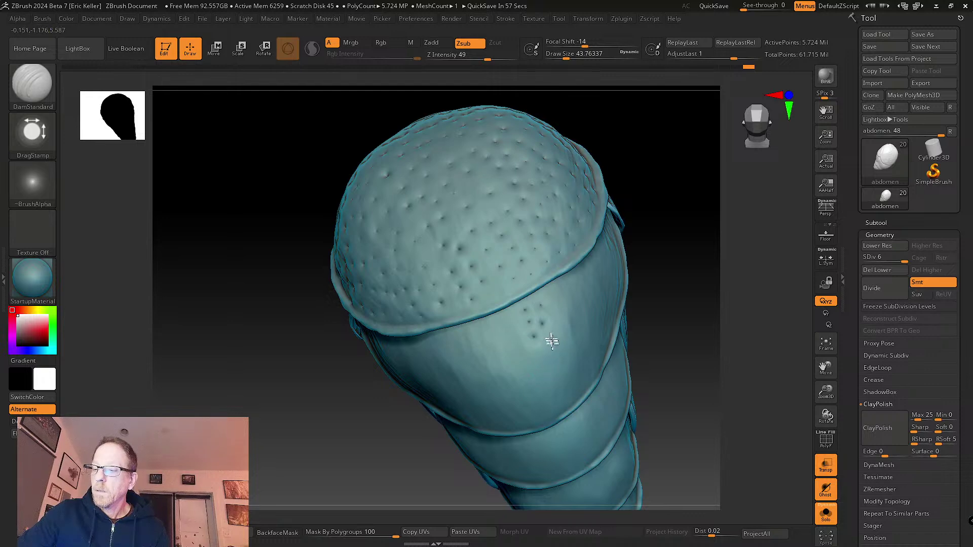
pyautogui.moveTo(539, 329); pyautogui.dragTo(518, 328, button='right')
pyautogui.moveTo(519, 327)
pyautogui.mouseDown()
pyautogui.moveTo(507, 331)
pyautogui.moveTo(523, 344)
pyautogui.mouseUp()
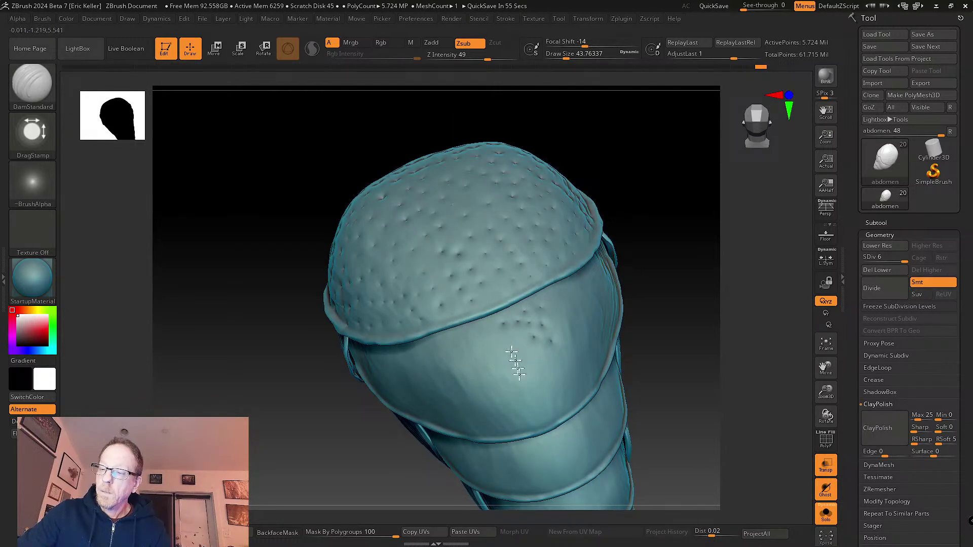
pyautogui.moveTo(522, 345); pyautogui.dragTo(517, 354, button='right')
pyautogui.click(527, 361)
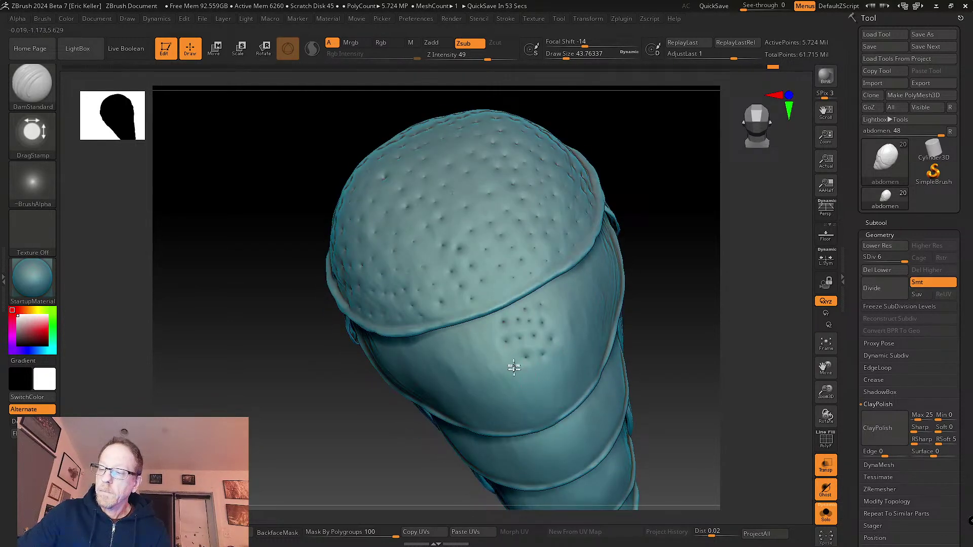
# - Extend the second plate's pit group in staggered rows down to its rear edge
pyautogui.moveTo(565, 395); pyautogui.dragTo(543, 386, button='right')
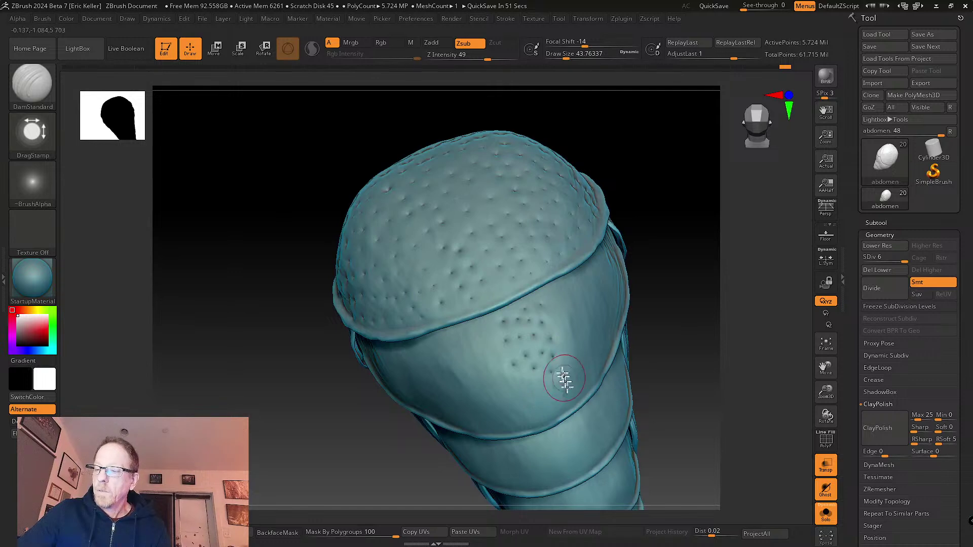
pyautogui.click(563, 367)
pyautogui.click(526, 380)
pyautogui.click(542, 387)
pyautogui.click(558, 384)
pyautogui.click(567, 382)
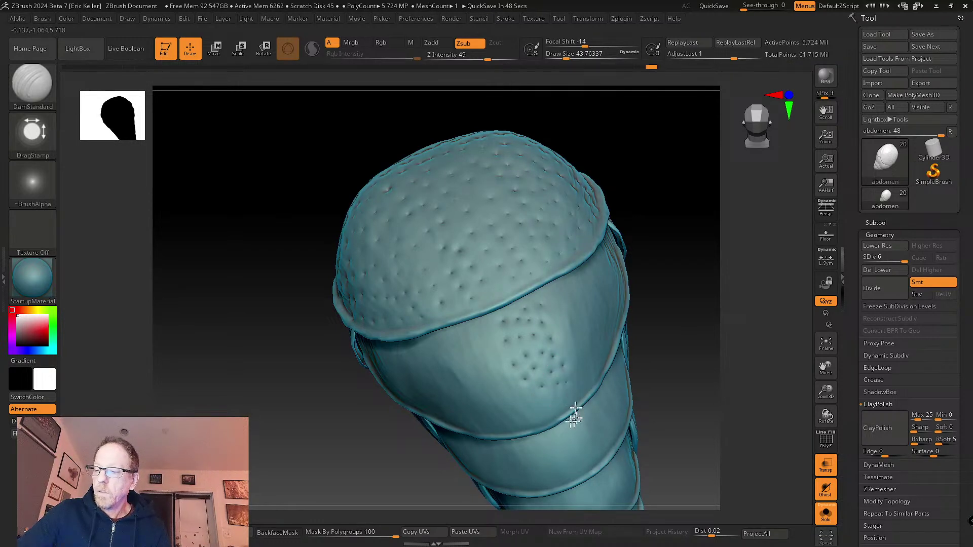
pyautogui.click(528, 398)
pyautogui.click(547, 398)
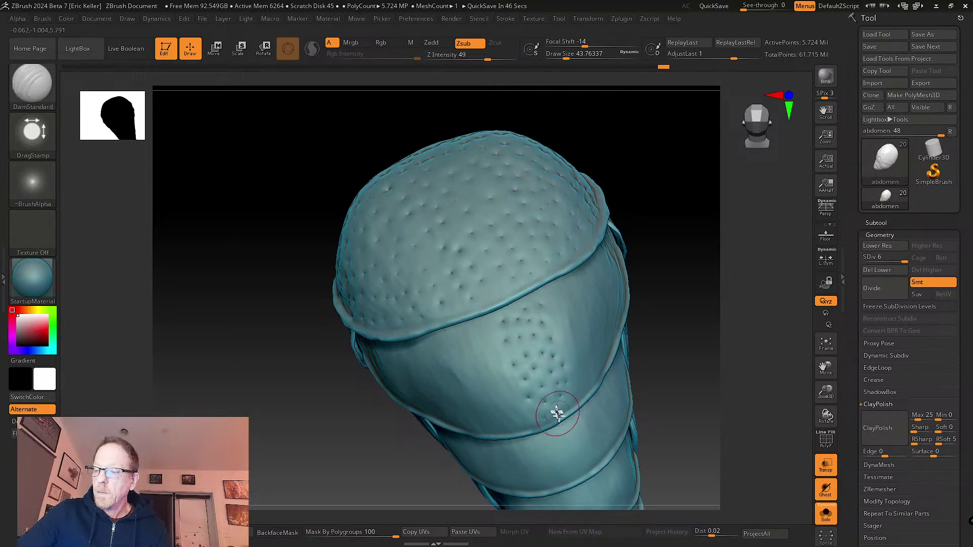
# - Widen the second plate's pitted area toward its flank, working from the first plate's rim to the rear edge
pyautogui.moveTo(558, 406)
pyautogui.mouseDown(button='right')
pyautogui.moveTo(569, 391)
pyautogui.moveTo(579, 406)
pyautogui.moveTo(560, 319)
pyautogui.mouseUp(button='right')
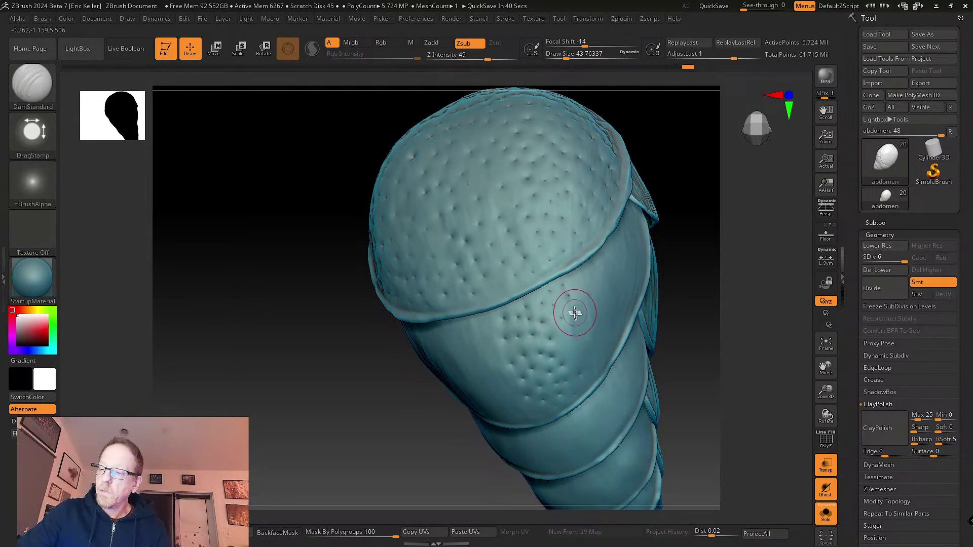
pyautogui.moveTo(585, 344)
pyautogui.mouseDown(button='right')
pyautogui.moveTo(561, 337)
pyautogui.moveTo(569, 342)
pyautogui.mouseUp(button='right')
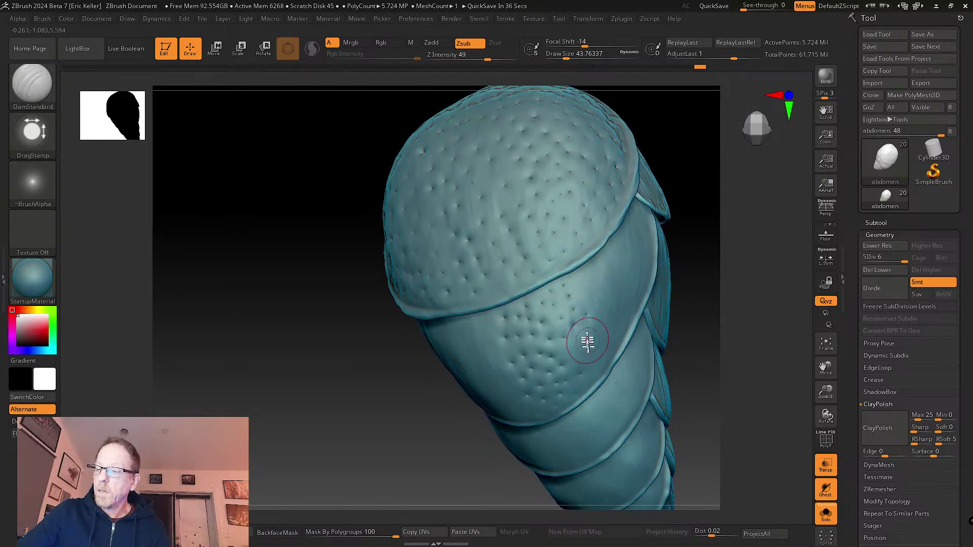
pyautogui.moveTo(598, 349); pyautogui.dragTo(572, 351, button='right')
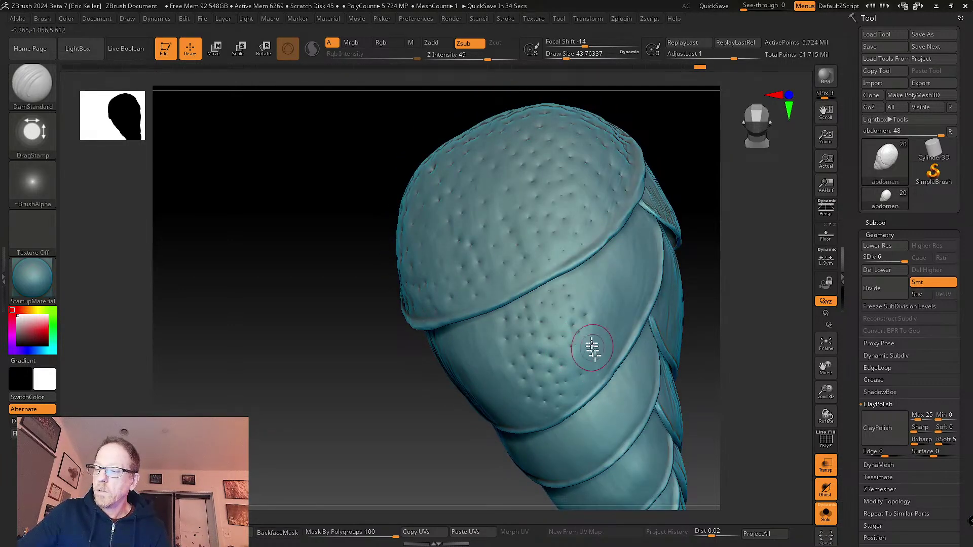
pyautogui.moveTo(592, 351); pyautogui.dragTo(594, 340, button='right')
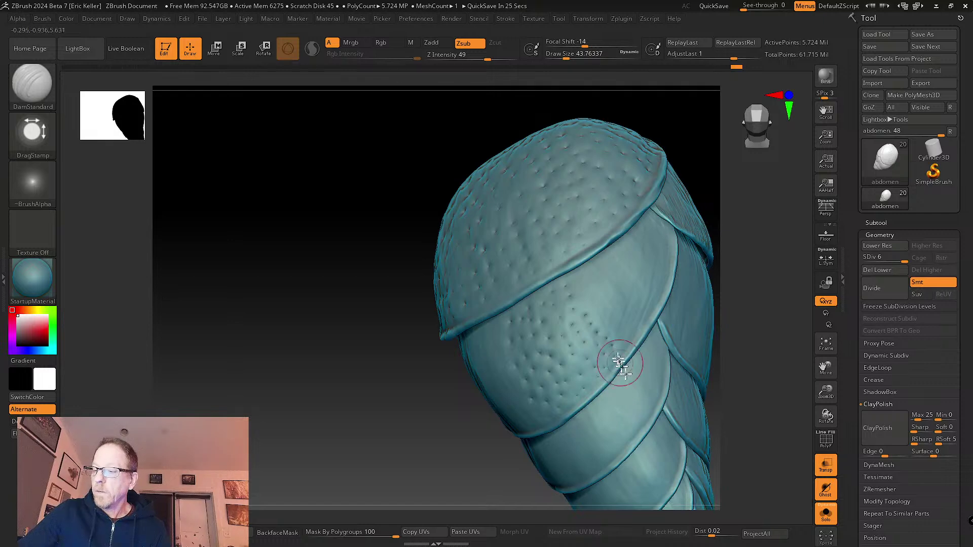
# - Cover the rest of the second plate's flank with pits, up to the narrow corner where the side plates meet
pyautogui.moveTo(619, 363)
pyautogui.mouseDown(button='right')
pyautogui.moveTo(586, 288)
pyautogui.moveTo(604, 321)
pyautogui.moveTo(615, 322)
pyautogui.mouseUp(button='right')
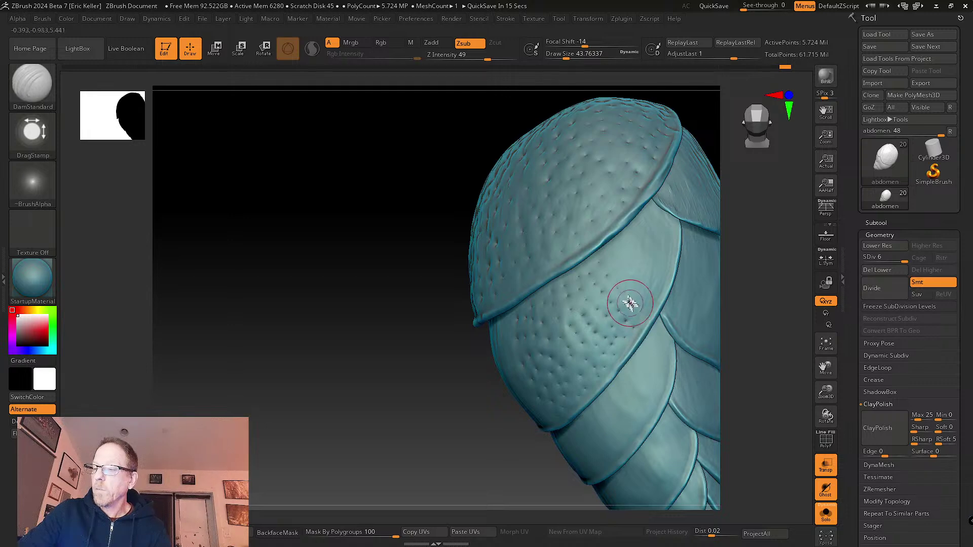
pyautogui.moveTo(646, 320); pyautogui.dragTo(623, 277, button='right')
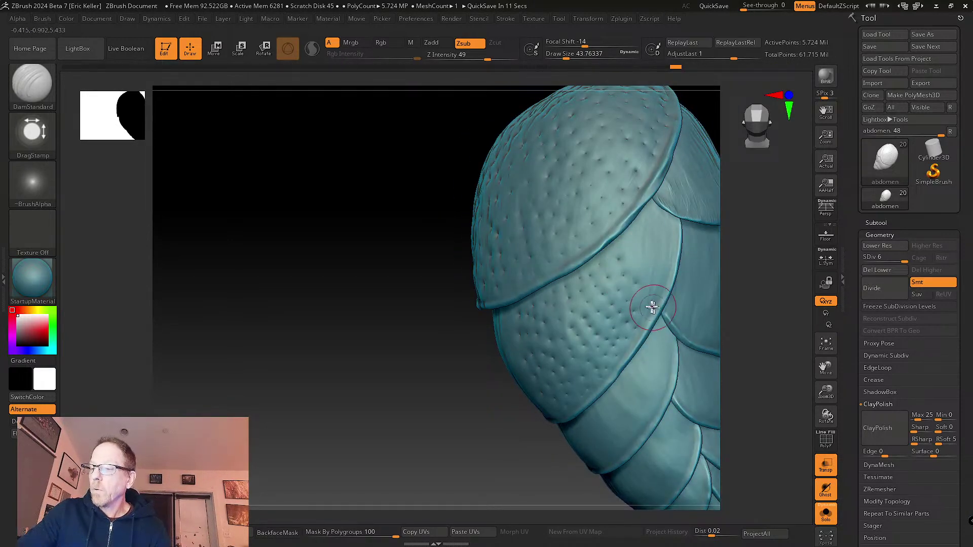
pyautogui.moveTo(643, 261); pyautogui.dragTo(633, 245, button='right')
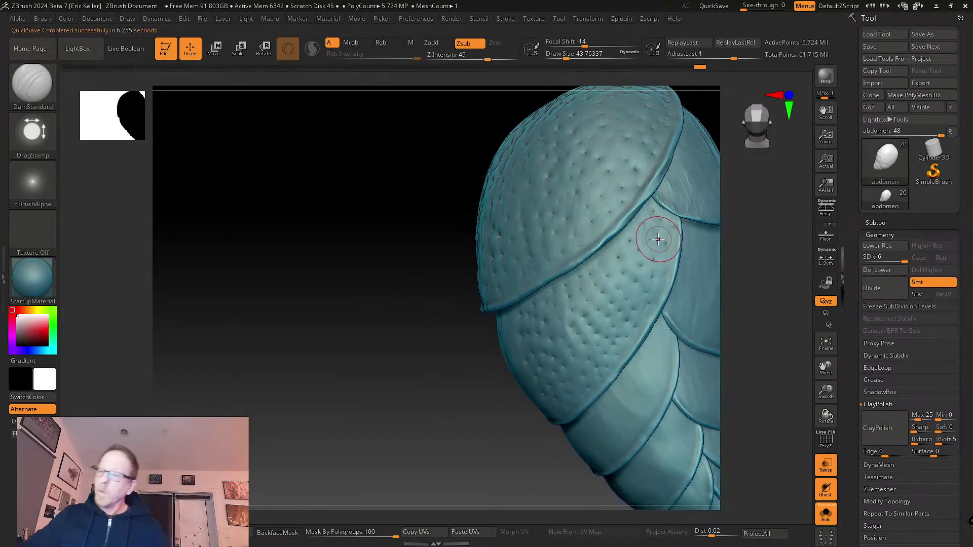
# - Extend the second plate's pits across its middle into the smooth half, from the first plate's rim to the rear edge
pyautogui.moveTo(575, 304)
pyautogui.mouseDown(button='right')
pyautogui.moveTo(647, 261)
pyautogui.moveTo(637, 228)
pyautogui.moveTo(544, 319)
pyautogui.moveTo(530, 298)
pyautogui.moveTo(602, 273)
pyautogui.moveTo(582, 276)
pyautogui.moveTo(591, 330)
pyautogui.moveTo(581, 329)
pyautogui.mouseUp(button='right')
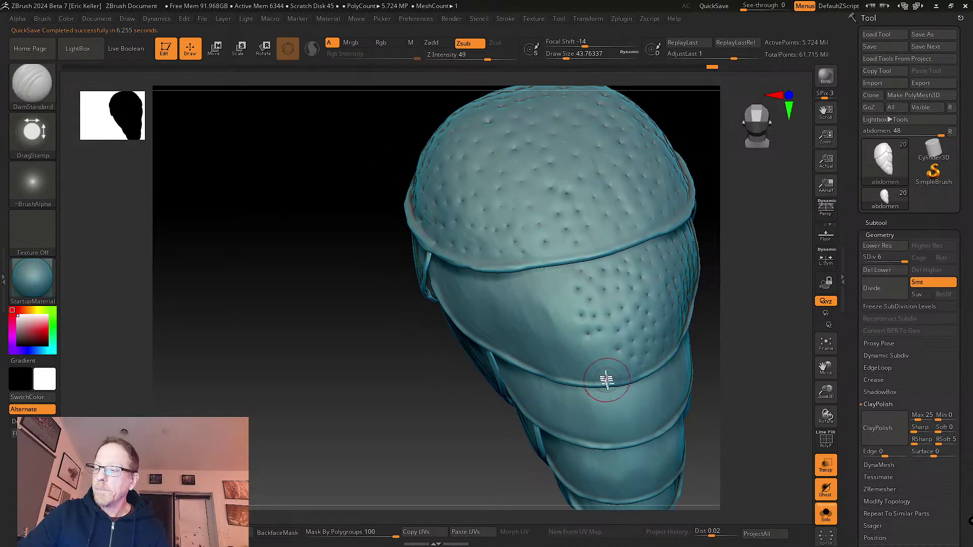
pyautogui.moveTo(606, 380); pyautogui.dragTo(587, 347, button='right')
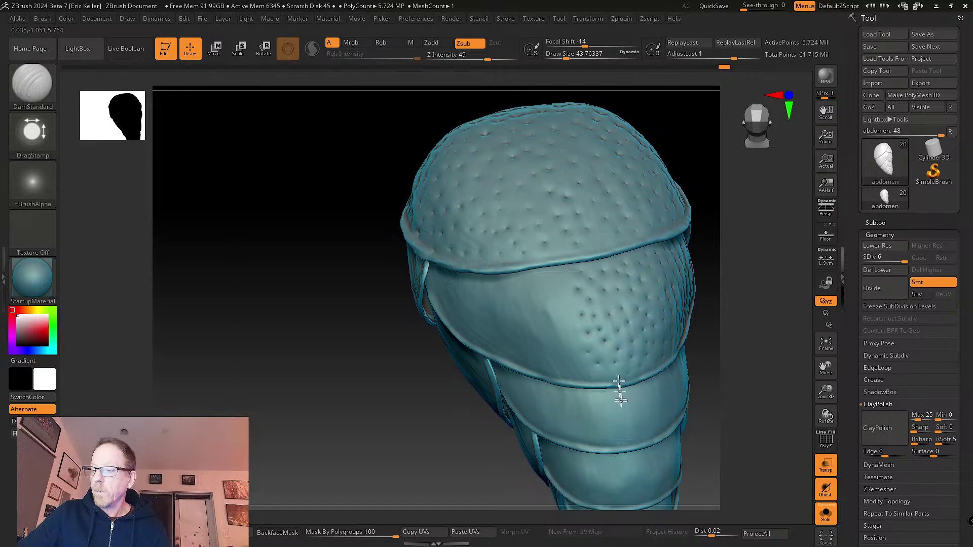
pyautogui.moveTo(619, 391); pyautogui.dragTo(615, 369, button='right')
pyautogui.moveTo(561, 285)
pyautogui.mouseDown(button='right')
pyautogui.moveTo(591, 360)
pyautogui.moveTo(570, 338)
pyautogui.mouseUp(button='right')
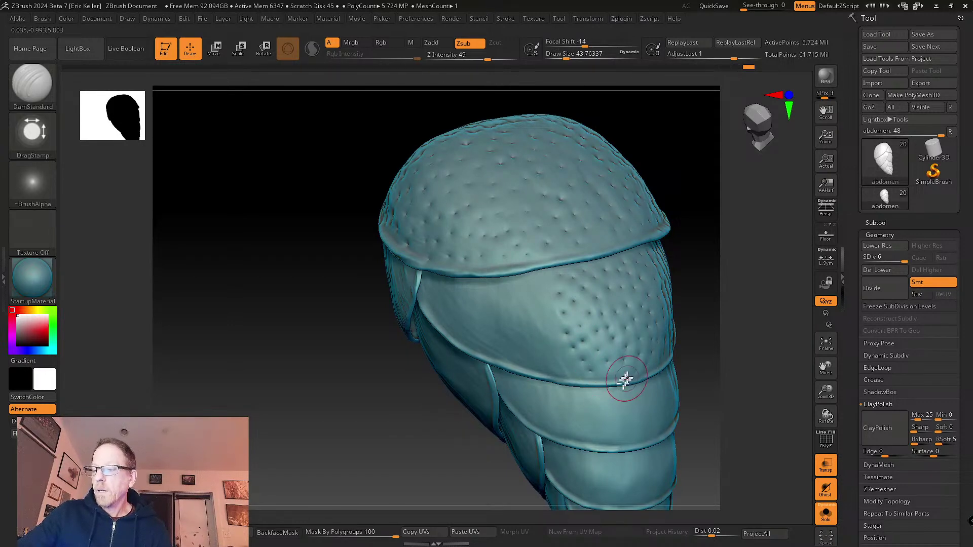
pyautogui.moveTo(549, 319); pyautogui.dragTo(531, 286, button='right')
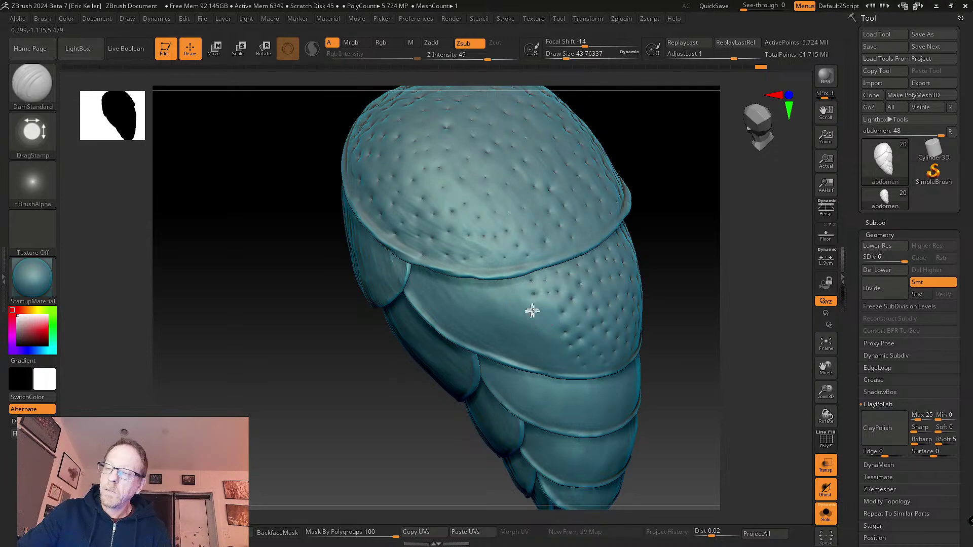
pyautogui.moveTo(546, 309); pyautogui.dragTo(553, 350, button='right')
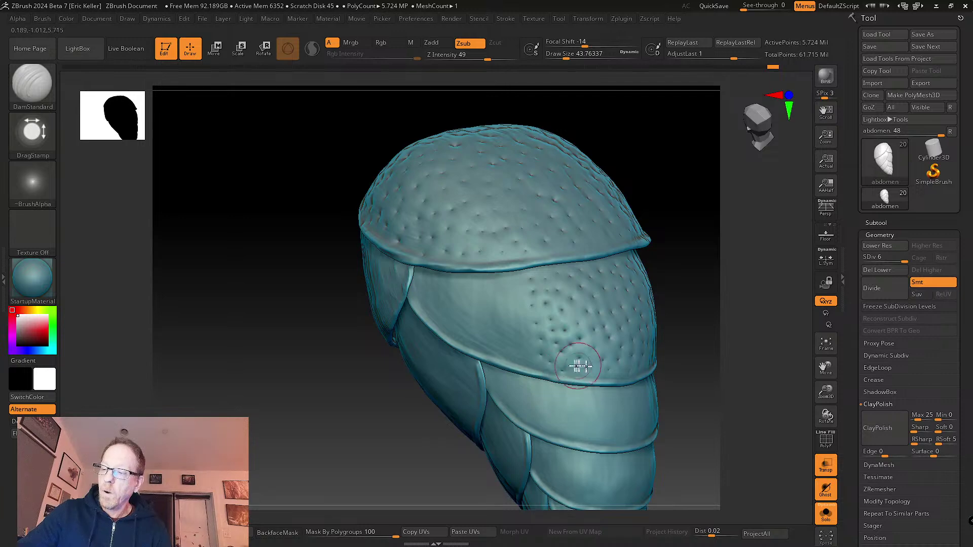
# - Cover the second plate's remaining smooth flank with staggered pits up to the narrow corner beside the side plates
pyautogui.moveTo(569, 352); pyautogui.dragTo(518, 289, button='right')
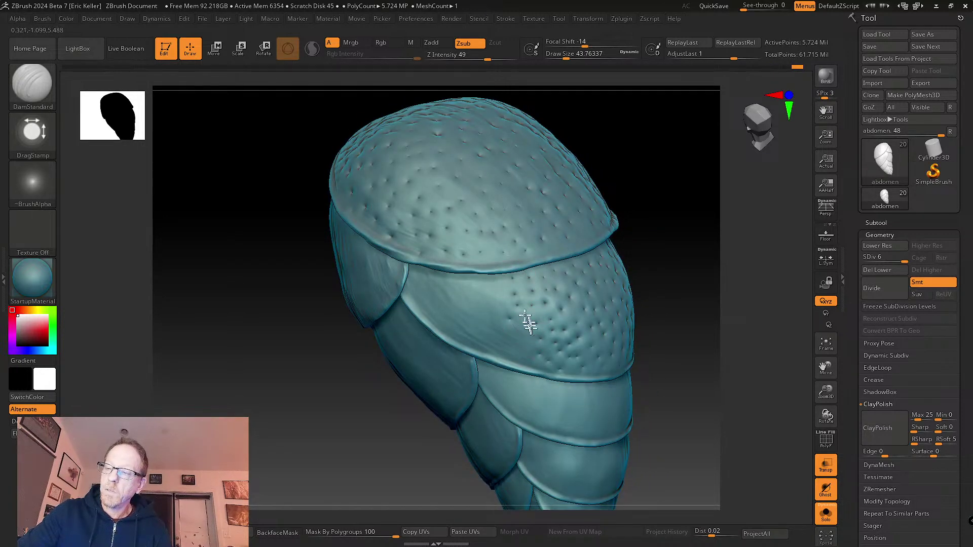
pyautogui.moveTo(528, 322); pyautogui.dragTo(496, 287, button='right')
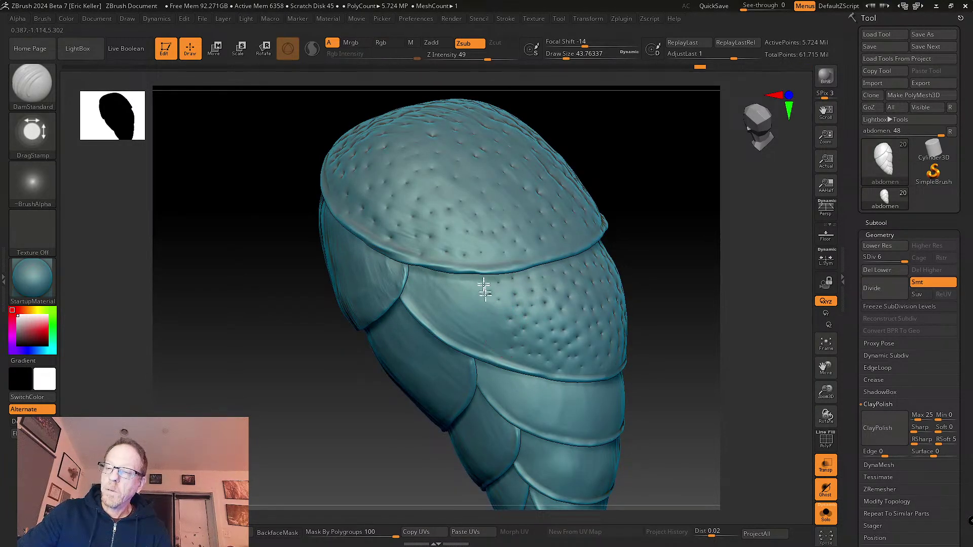
pyautogui.moveTo(494, 310)
pyautogui.mouseDown(button='right')
pyautogui.moveTo(508, 339)
pyautogui.moveTo(492, 326)
pyautogui.mouseUp(button='right')
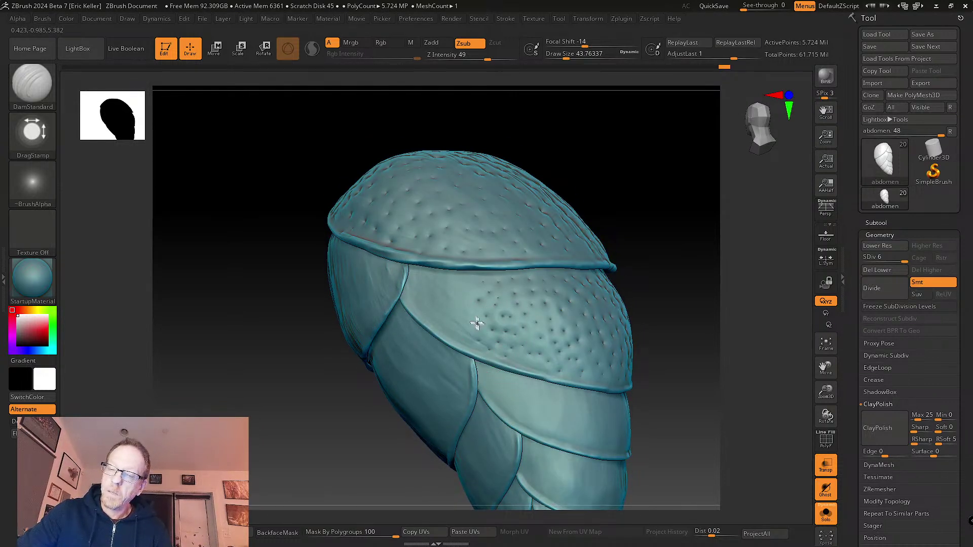
pyautogui.moveTo(463, 304)
pyautogui.mouseDown(button='right')
pyautogui.moveTo(463, 284)
pyautogui.moveTo(469, 297)
pyautogui.mouseUp(button='right')
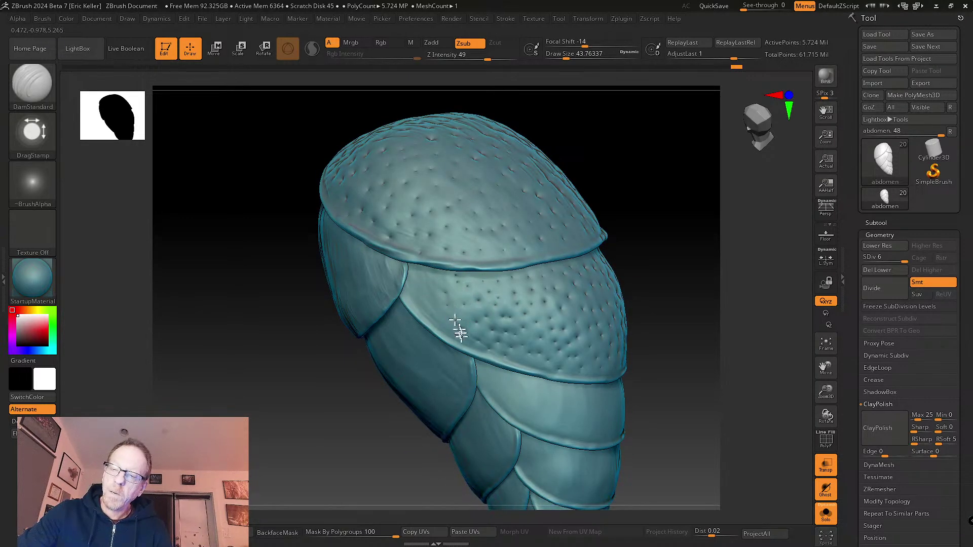
pyautogui.moveTo(454, 343); pyautogui.dragTo(441, 296, button='right')
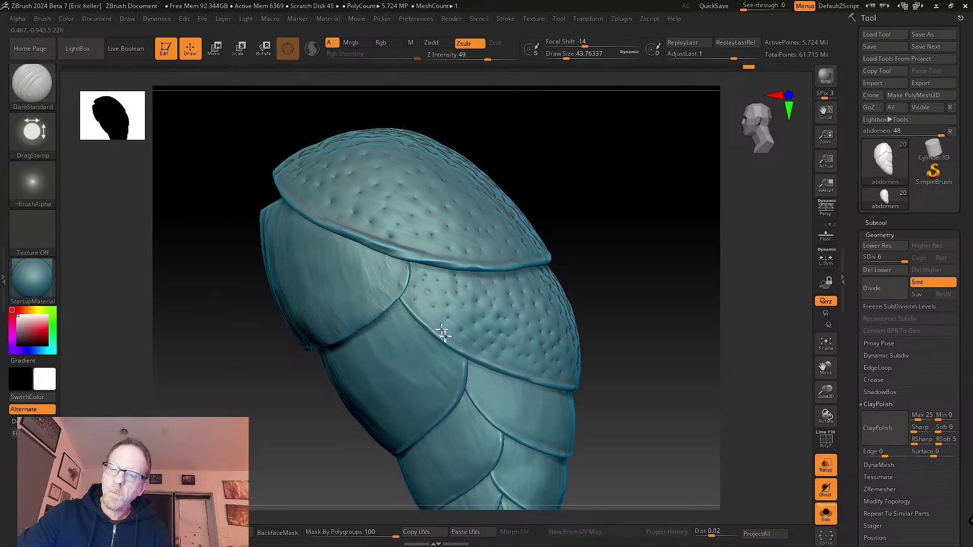
# - Start pits at the middle of the third plate and spread them over one flank to the side plates' corner
pyautogui.moveTo(521, 337)
pyautogui.mouseDown(button='right')
pyautogui.moveTo(608, 393)
pyautogui.moveTo(569, 293)
pyautogui.moveTo(582, 315)
pyautogui.moveTo(561, 314)
pyautogui.moveTo(575, 350)
pyautogui.mouseUp(button='right')
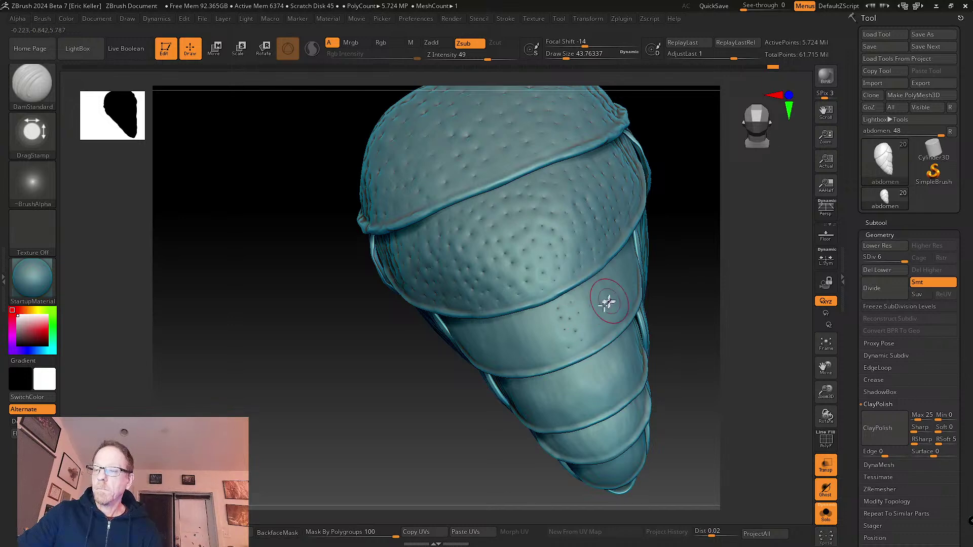
pyautogui.moveTo(611, 296); pyautogui.dragTo(584, 302, button='right')
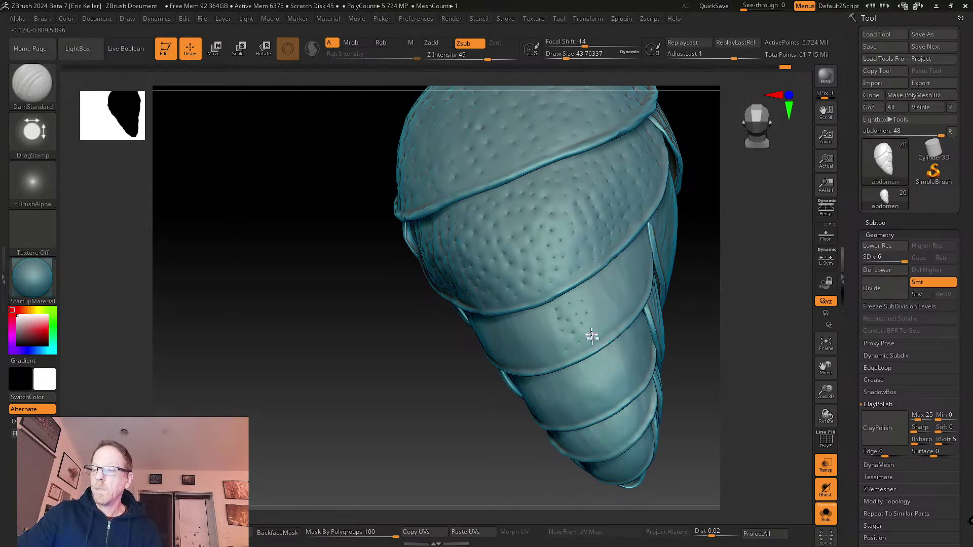
pyautogui.moveTo(602, 338)
pyautogui.mouseDown(button='right')
pyautogui.moveTo(582, 311)
pyautogui.moveTo(645, 305)
pyautogui.moveTo(619, 301)
pyautogui.moveTo(630, 310)
pyautogui.mouseUp(button='right')
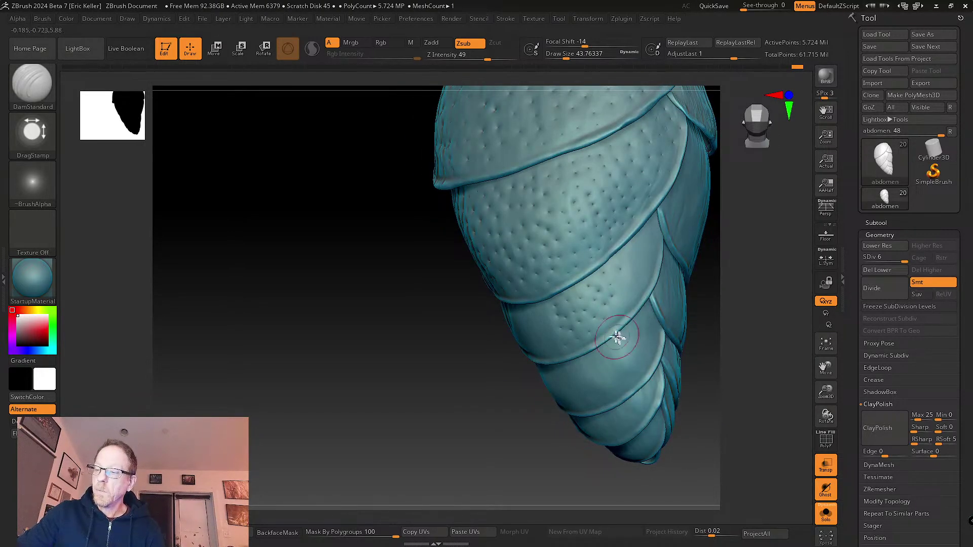
pyautogui.moveTo(618, 321)
pyautogui.mouseDown()
pyautogui.moveTo(634, 273)
pyautogui.moveTo(628, 257)
pyautogui.mouseUp()
pyautogui.moveTo(628, 262); pyautogui.dragTo(632, 257, button='right')
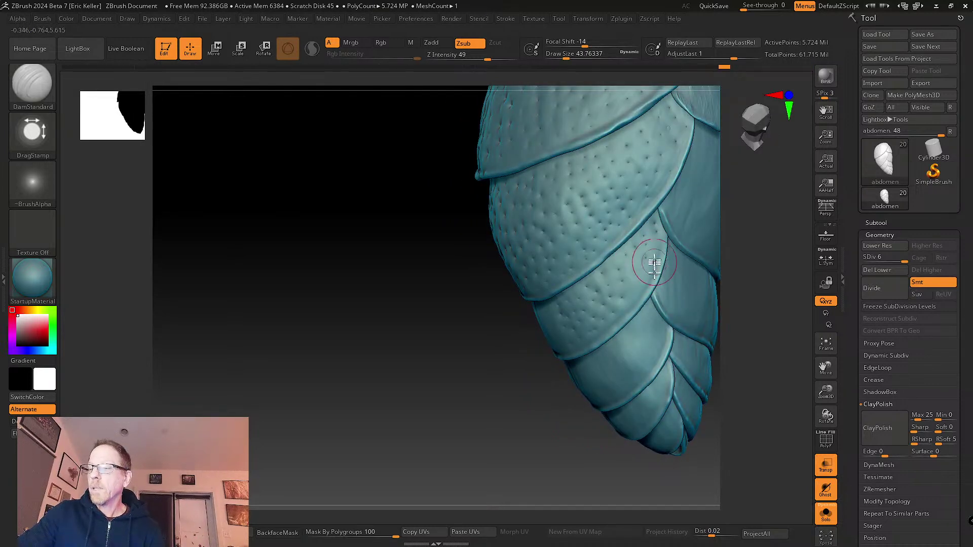
pyautogui.moveTo(635, 263)
pyautogui.mouseDown()
pyautogui.moveTo(658, 278)
pyautogui.moveTo(647, 310)
pyautogui.mouseUp()
# - Extend the third plate's pits across its middle toward the opposite flank, between the second plate's rim and the rear edge
pyautogui.moveTo(647, 311); pyautogui.dragTo(550, 320, button='right')
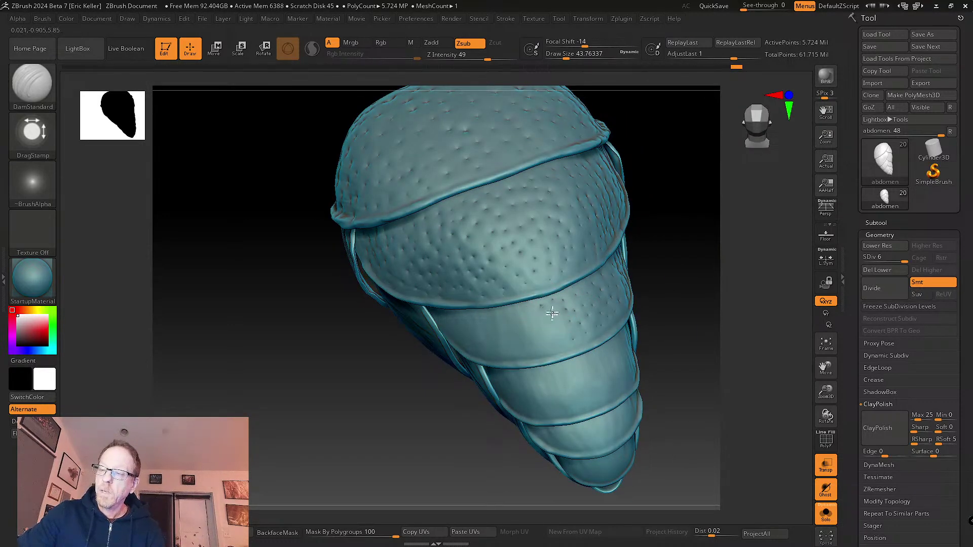
pyautogui.click(540, 325)
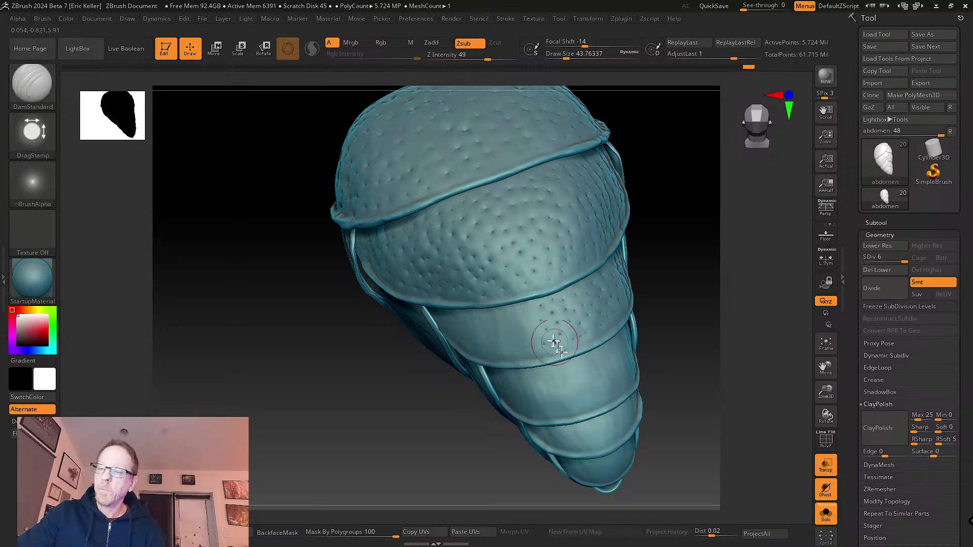
pyautogui.moveTo(560, 337); pyautogui.dragTo(532, 318, button='right')
pyautogui.click(538, 344)
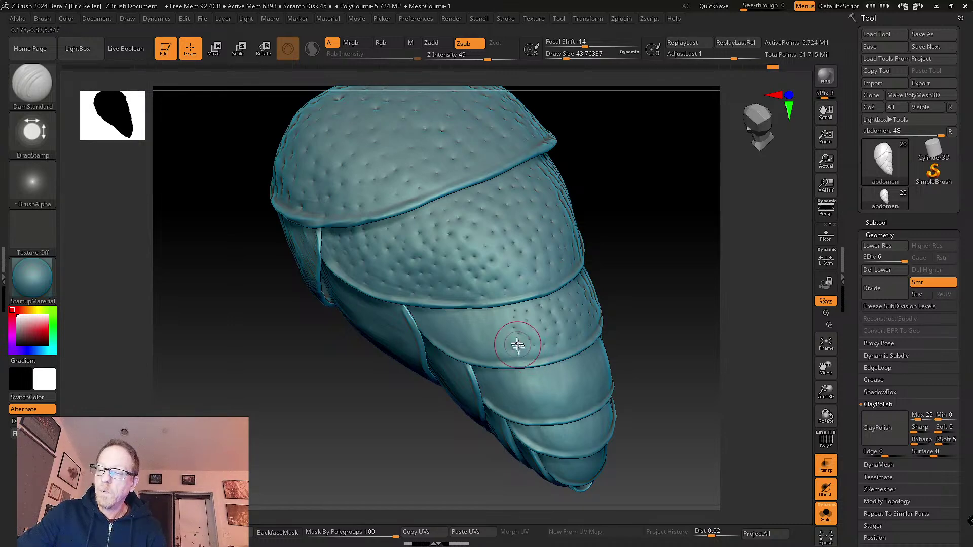
pyautogui.moveTo(527, 358)
pyautogui.mouseDown(button='right')
pyautogui.moveTo(528, 340)
pyautogui.moveTo(504, 320)
pyautogui.mouseUp(button='right')
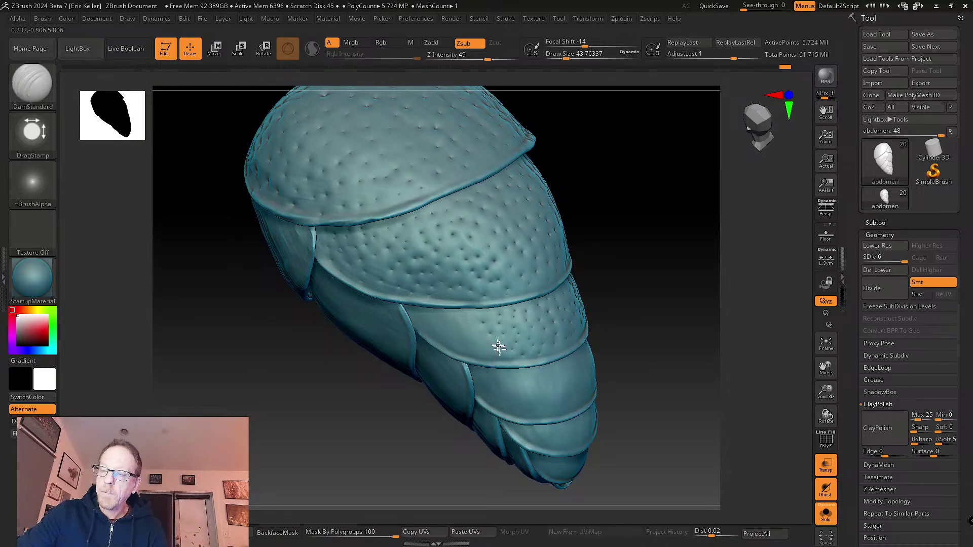
pyautogui.moveTo(514, 339)
pyautogui.mouseDown(button='right')
pyautogui.moveTo(507, 317)
pyautogui.moveTo(480, 314)
pyautogui.mouseUp(button='right')
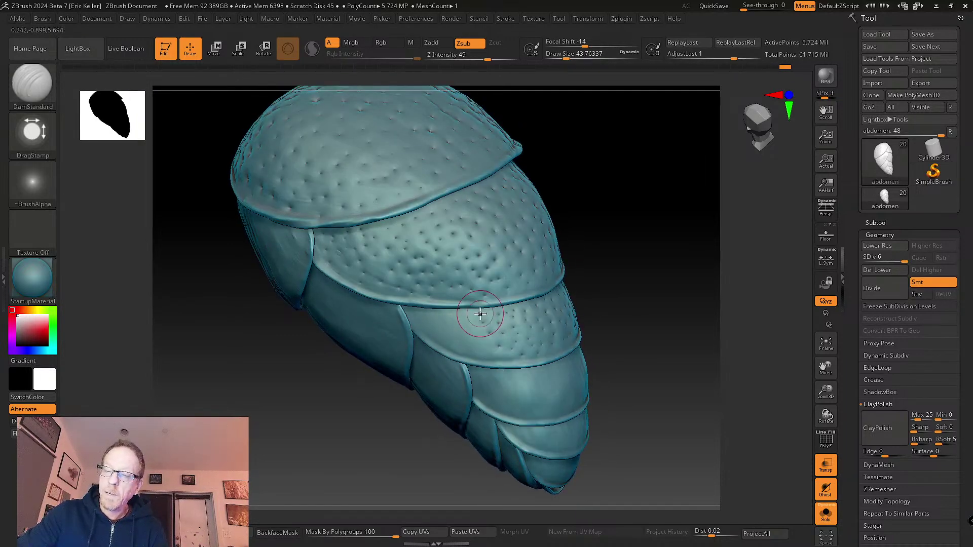
pyautogui.moveTo(487, 354); pyautogui.dragTo(476, 343, button='right')
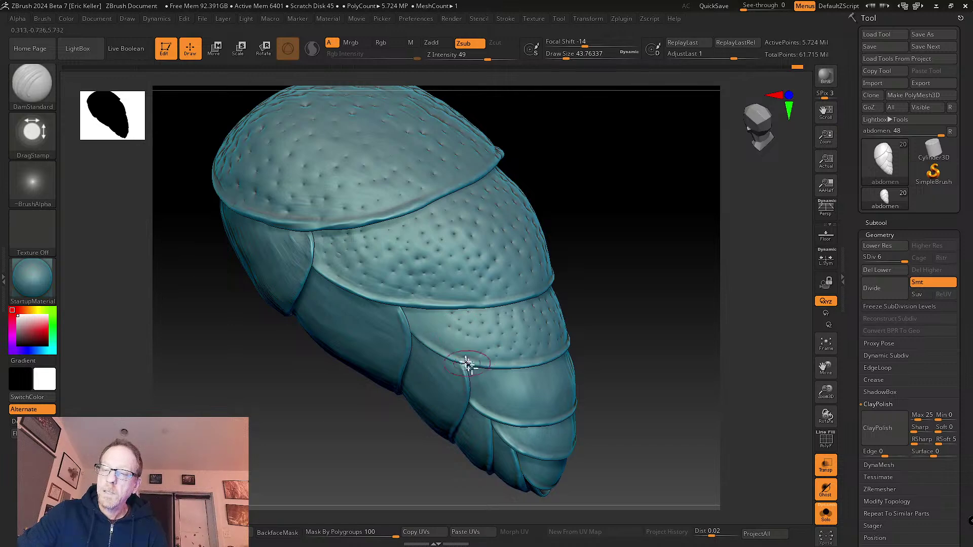
# - Stamp small pits along the side edge of the abdomen's third dorsal plate and over the near side of the fourth plate
pyautogui.moveTo(488, 363); pyautogui.dragTo(440, 324, button='right')
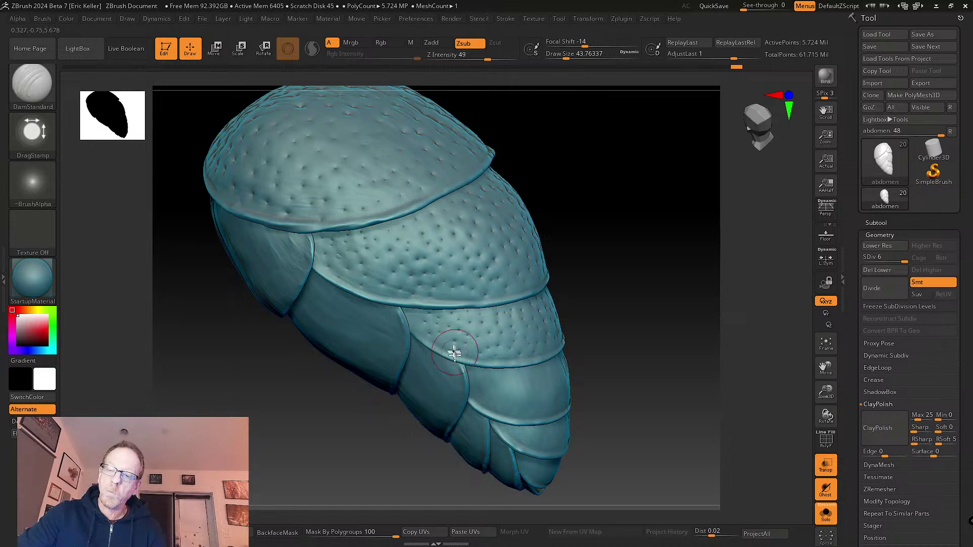
pyautogui.moveTo(431, 336); pyautogui.dragTo(418, 316, button='right')
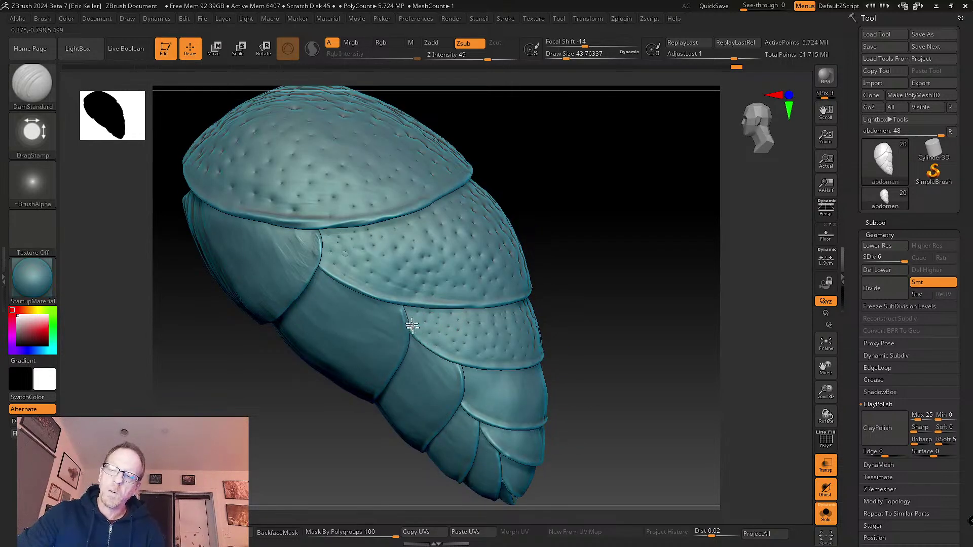
pyautogui.moveTo(488, 332); pyautogui.dragTo(480, 382, button='right')
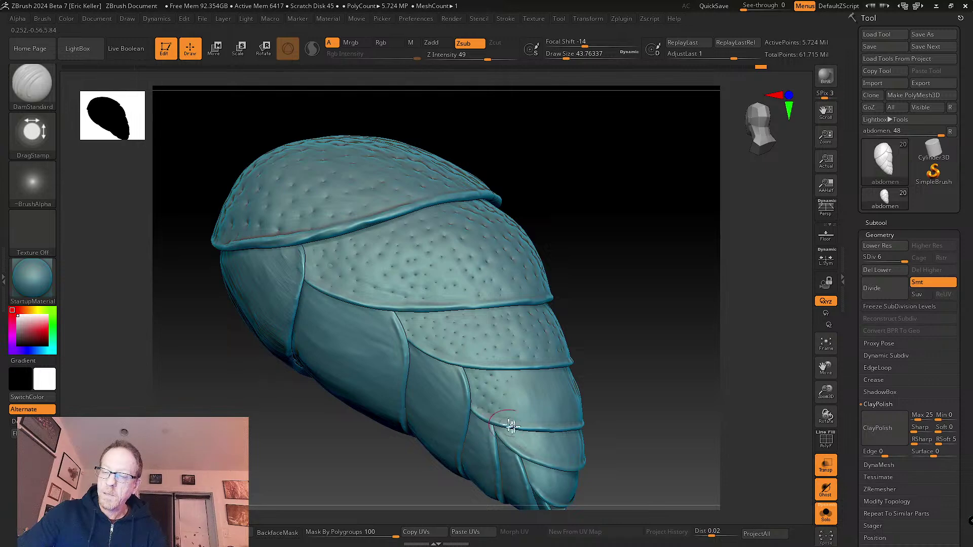
pyautogui.moveTo(530, 411); pyautogui.dragTo(527, 391, button='right')
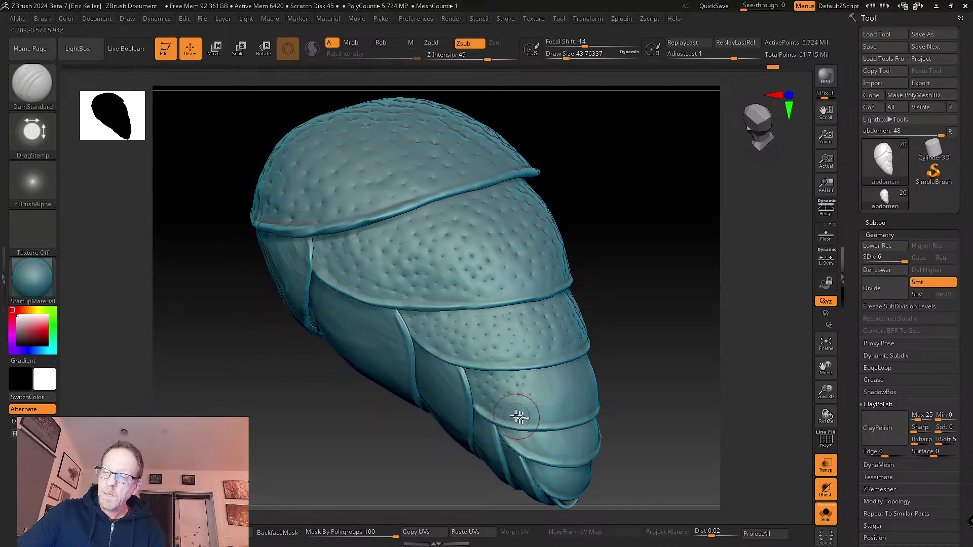
pyautogui.moveTo(520, 422); pyautogui.dragTo(565, 413, button='right')
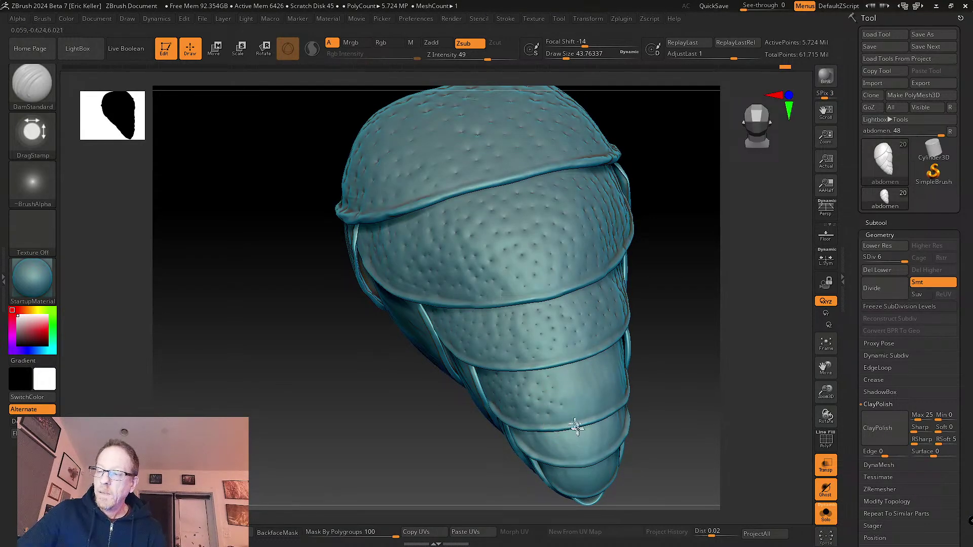
# - Extend the stamped pits across the middle of the fourth dorsal plate to its opposite side edge
pyautogui.moveTo(546, 420); pyautogui.dragTo(566, 402, button='right')
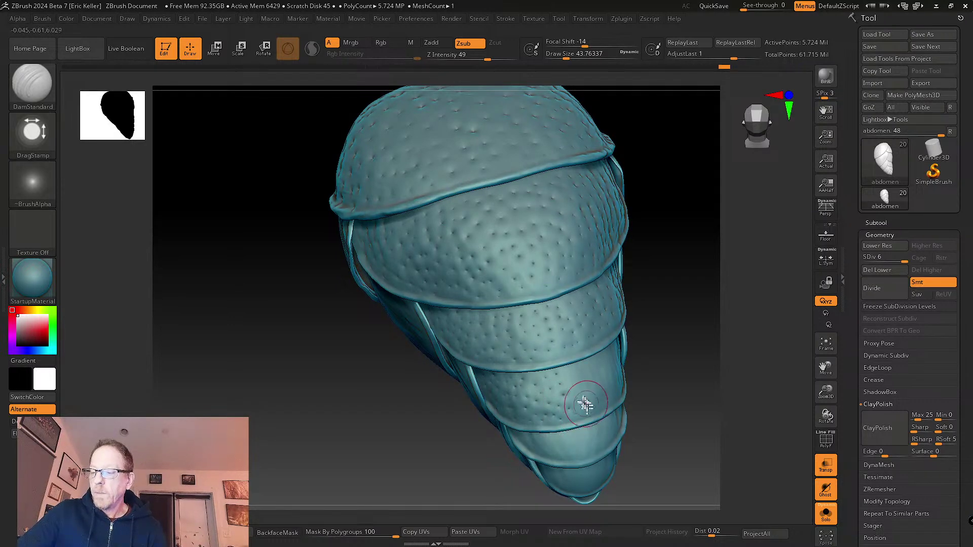
pyautogui.moveTo(585, 404); pyautogui.dragTo(572, 383, button='right')
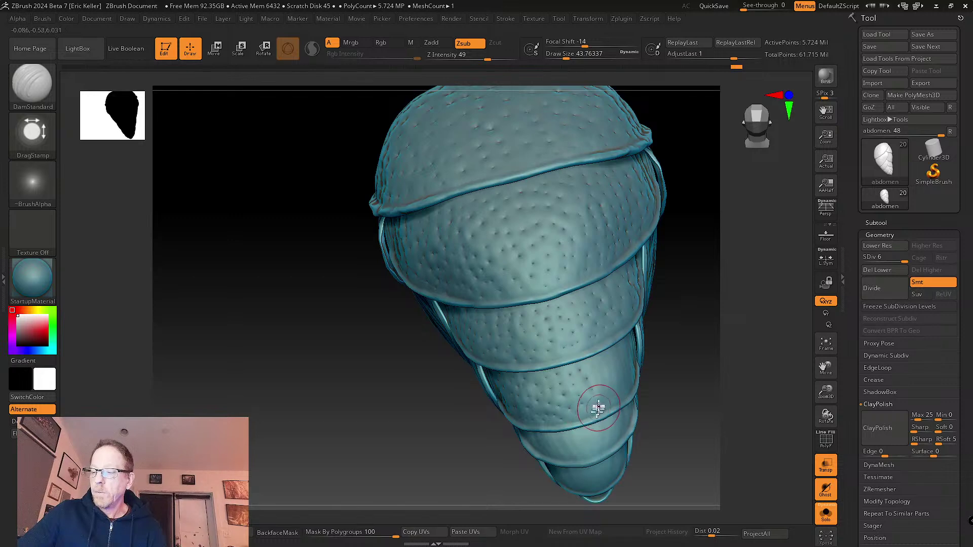
pyautogui.moveTo(606, 423); pyautogui.dragTo(602, 406, button='right')
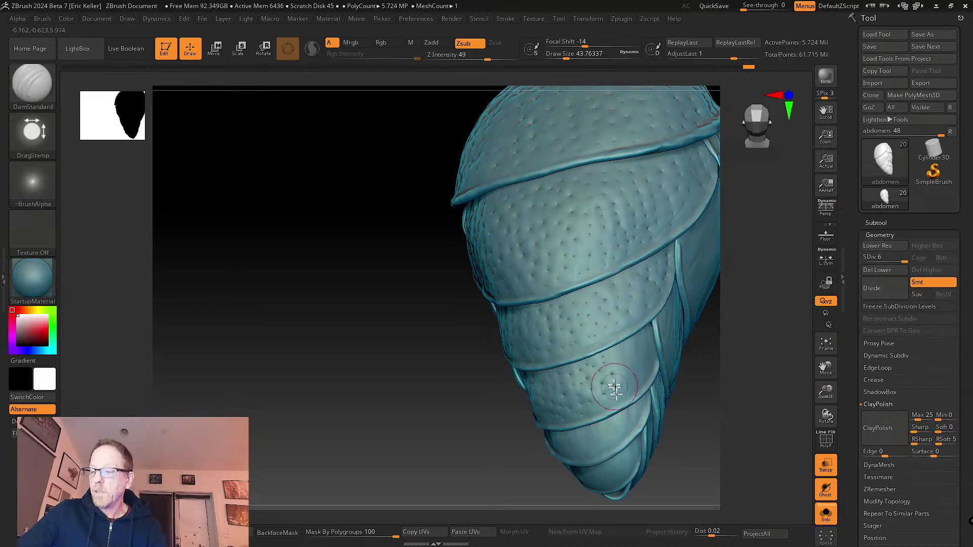
pyautogui.moveTo(600, 409)
pyautogui.mouseDown(button='right')
pyautogui.moveTo(619, 395)
pyautogui.moveTo(629, 406)
pyautogui.mouseUp(button='right')
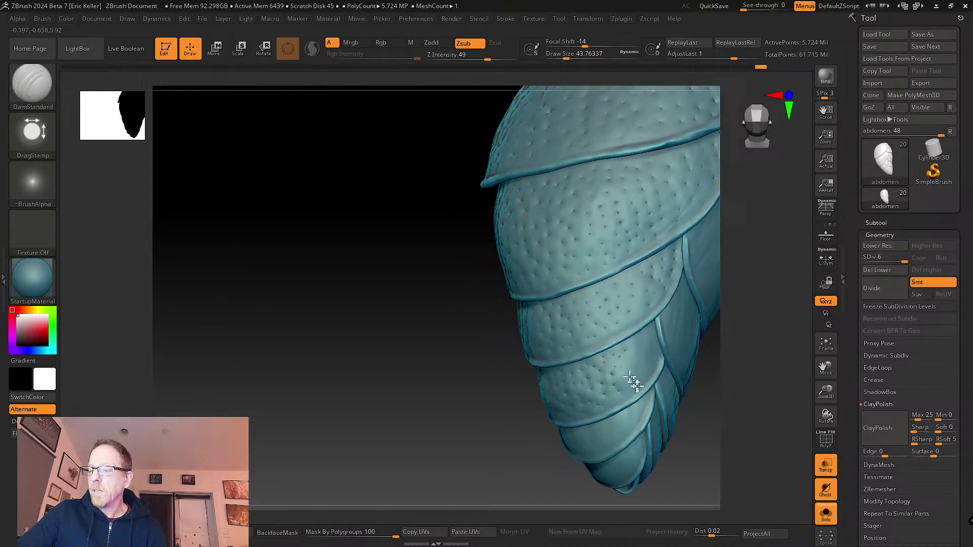
pyautogui.moveTo(642, 363)
pyautogui.mouseDown(button='right')
pyautogui.moveTo(634, 343)
pyautogui.moveTo(651, 356)
pyautogui.mouseUp(button='right')
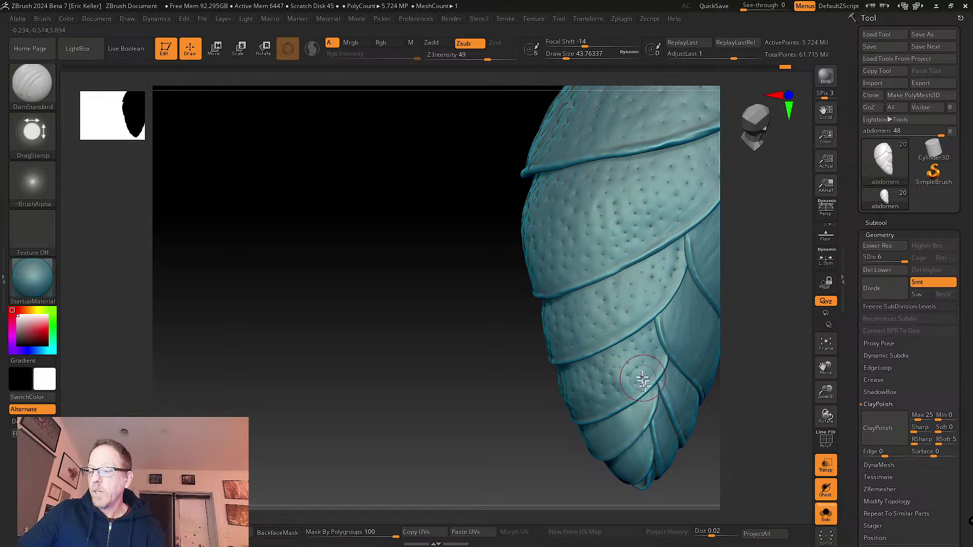
# - Stamp small pits across the whole fifth dorsal plate of the abdomen, from one side edge to the other
pyautogui.moveTo(657, 364)
pyautogui.mouseDown(button='right')
pyautogui.moveTo(632, 387)
pyautogui.moveTo(633, 415)
pyautogui.moveTo(600, 341)
pyautogui.moveTo(596, 306)
pyautogui.mouseUp(button='right')
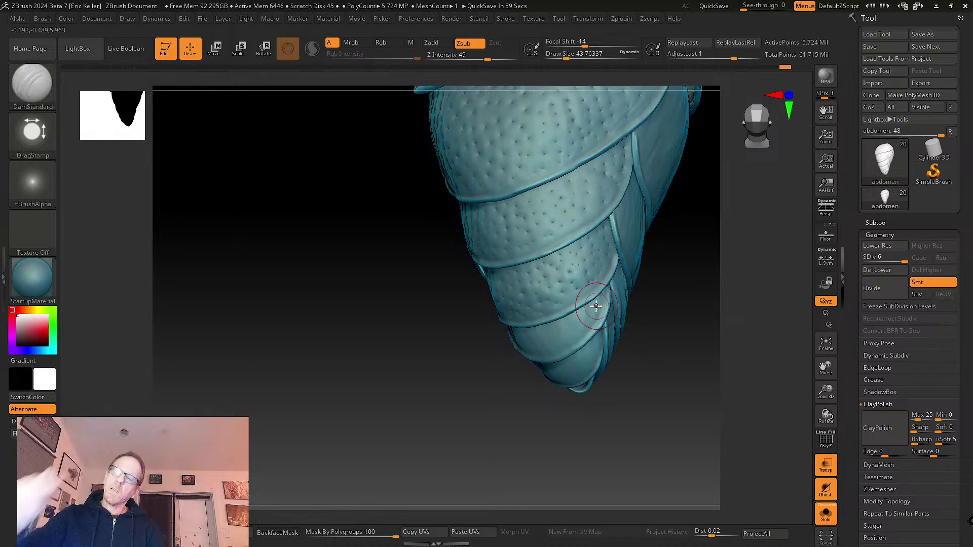
pyautogui.moveTo(580, 348); pyautogui.dragTo(509, 329, button='right')
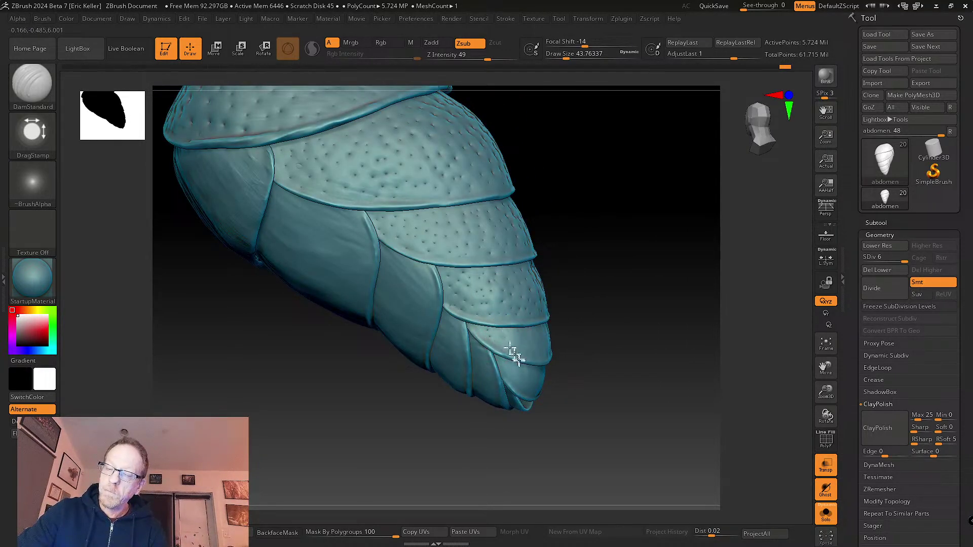
pyautogui.moveTo(507, 354)
pyautogui.mouseDown(button='right')
pyautogui.moveTo(525, 358)
pyautogui.moveTo(515, 337)
pyautogui.moveTo(505, 338)
pyautogui.moveTo(524, 353)
pyautogui.mouseUp(button='right')
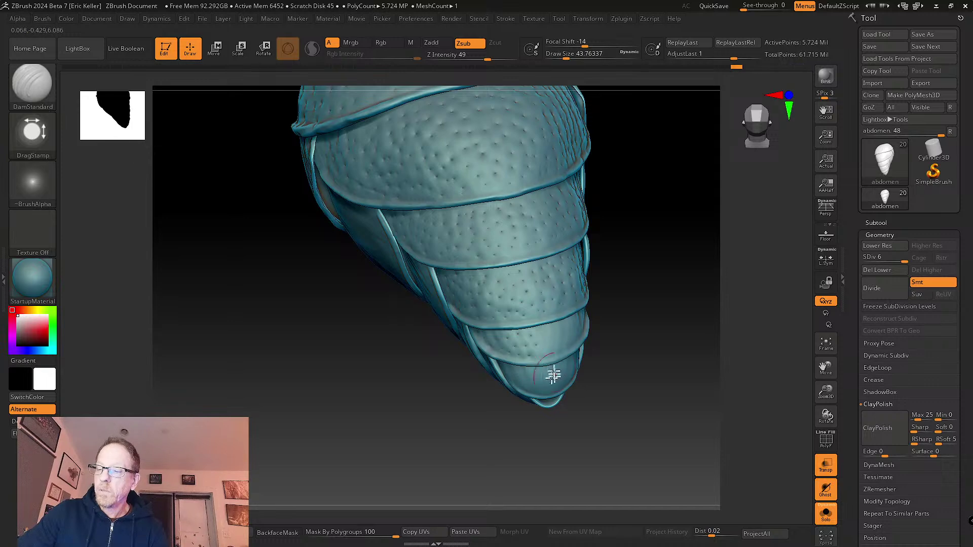
pyautogui.moveTo(554, 375); pyautogui.dragTo(546, 351, button='right')
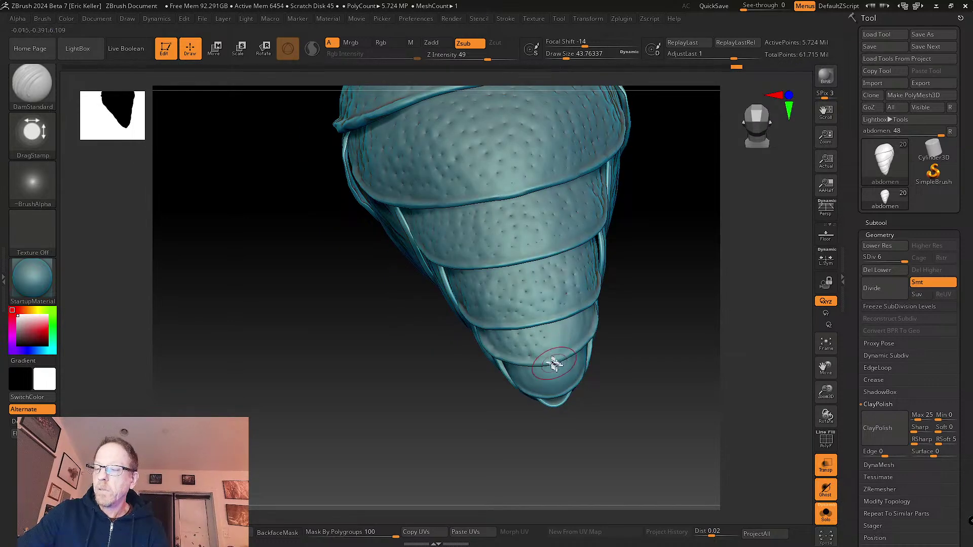
pyautogui.moveTo(563, 373); pyautogui.dragTo(570, 328, button='right')
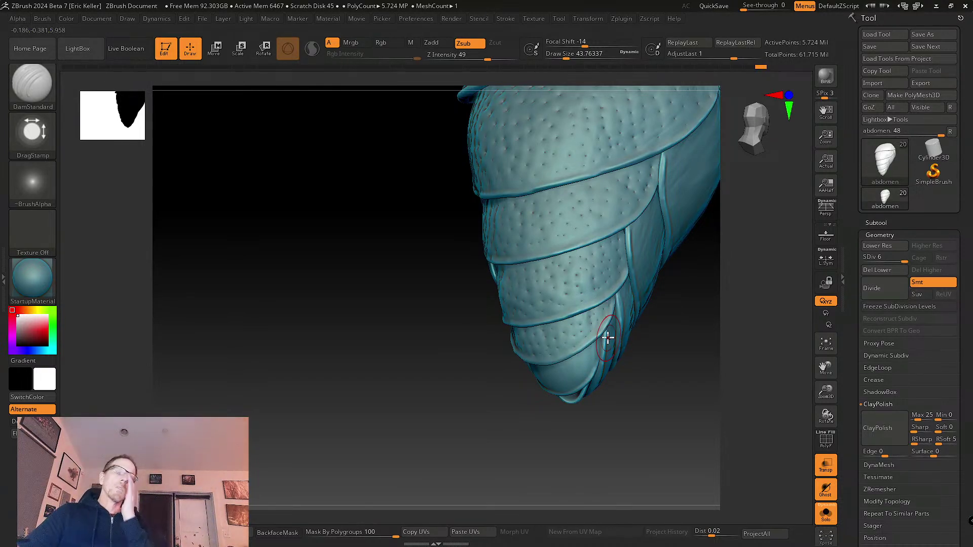
# - Stamp small pits over the sixth dorsal plate near the abdomen's tip
pyautogui.moveTo(570, 370)
pyautogui.mouseDown(button='right')
pyautogui.moveTo(567, 355)
pyautogui.moveTo(560, 360)
pyautogui.mouseUp(button='right')
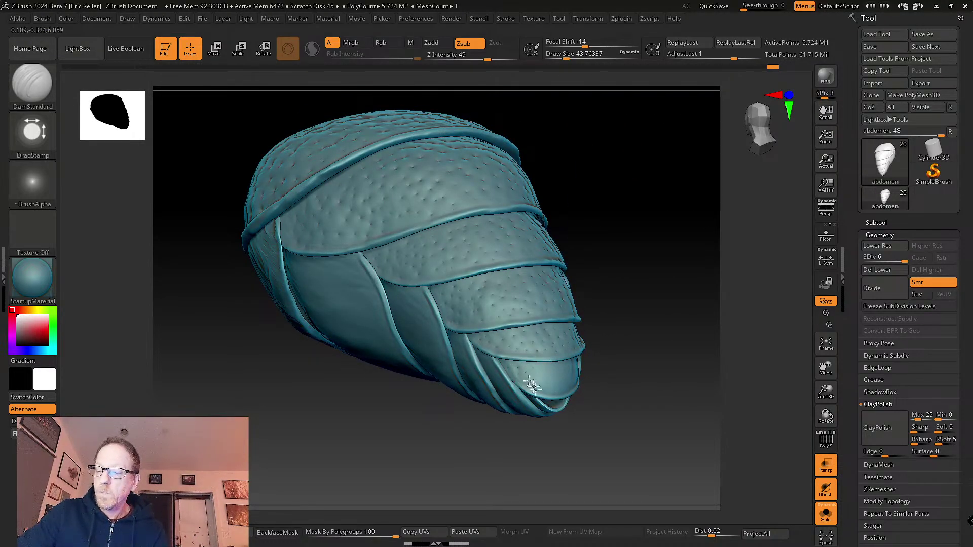
pyautogui.moveTo(560, 401); pyautogui.dragTo(546, 382, button='right')
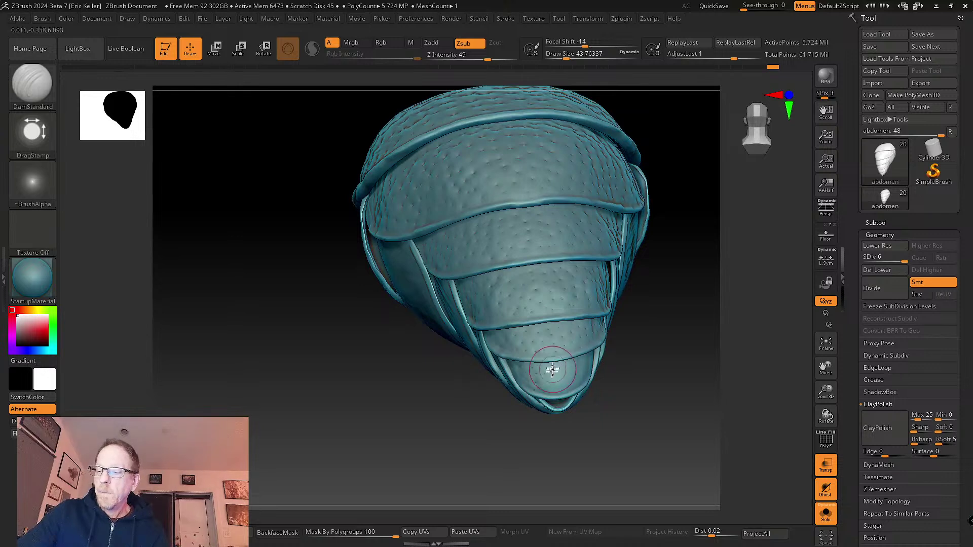
pyautogui.click(548, 393)
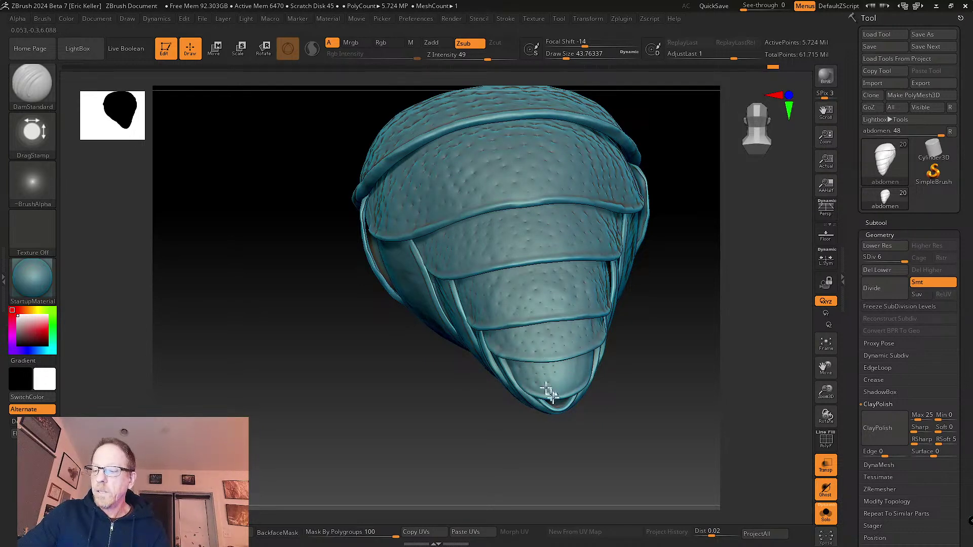
pyautogui.moveTo(558, 403); pyautogui.dragTo(584, 390, button='right')
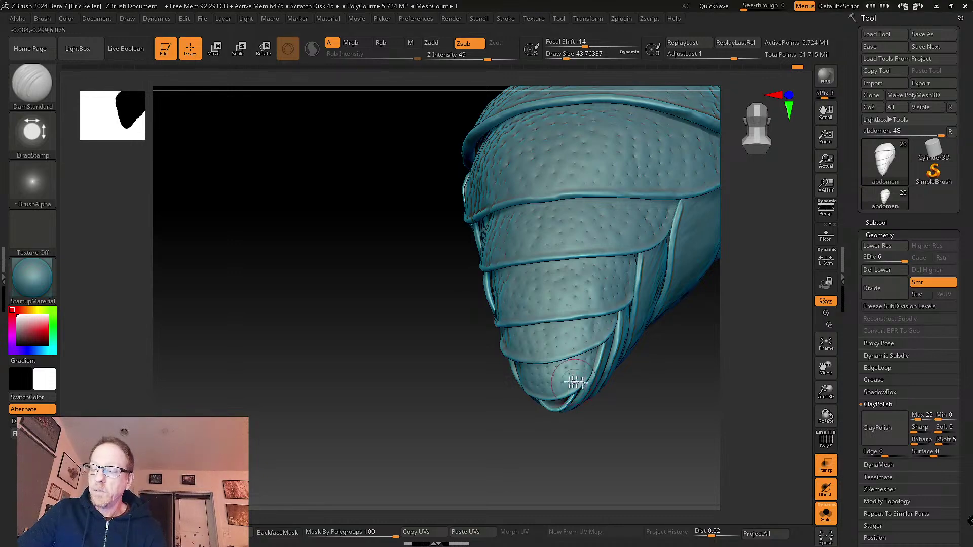
# - Stamp a narrow band of pits down the centre of the first underside plate of the abdomen
pyautogui.moveTo(576, 383); pyautogui.dragTo(585, 324, button='right')
pyautogui.moveTo(511, 238); pyautogui.dragTo(508, 311, button='right')
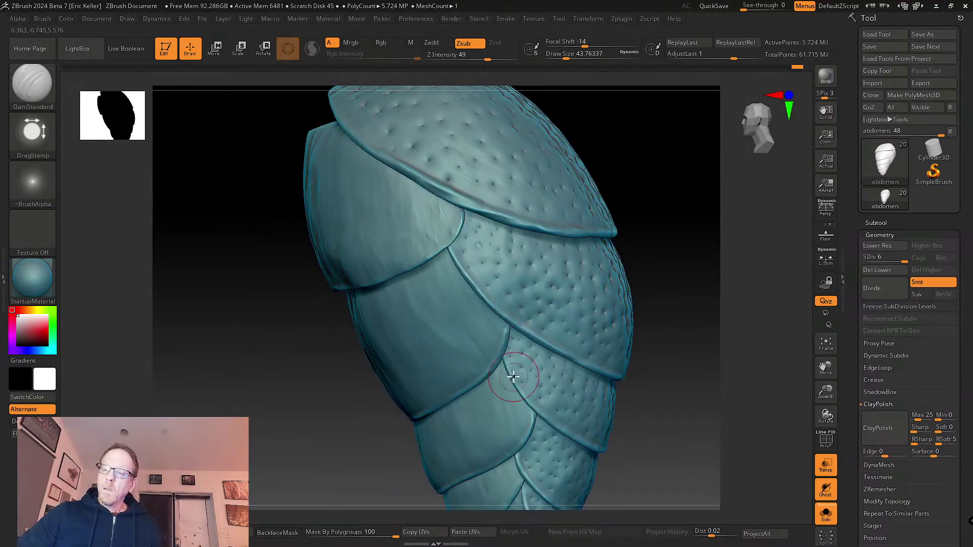
pyautogui.moveTo(508, 382); pyautogui.dragTo(529, 288, button='right')
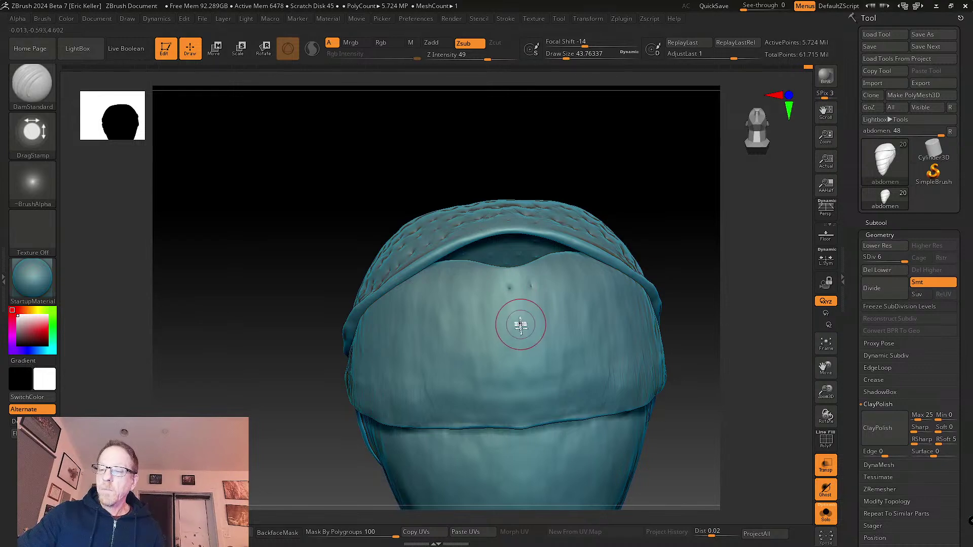
pyautogui.click(528, 309)
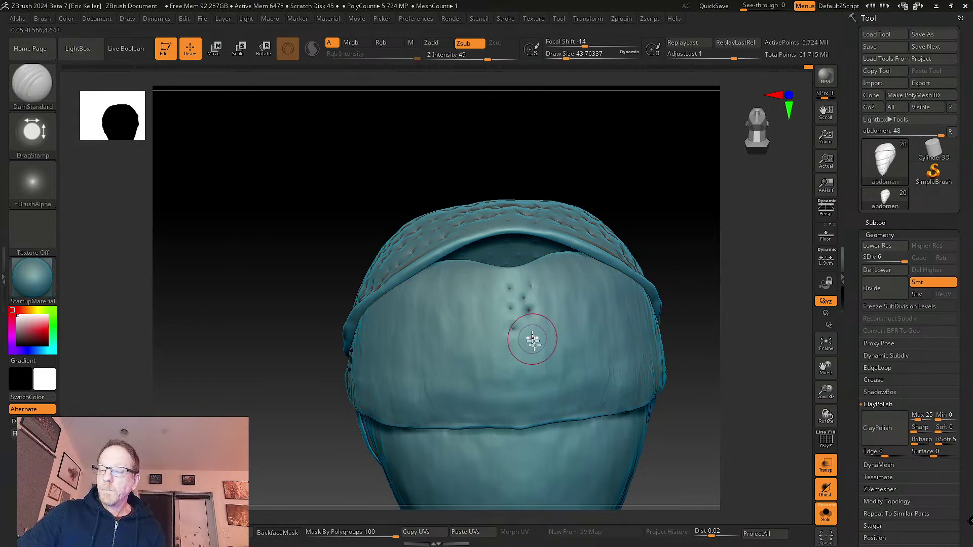
pyautogui.click(517, 359)
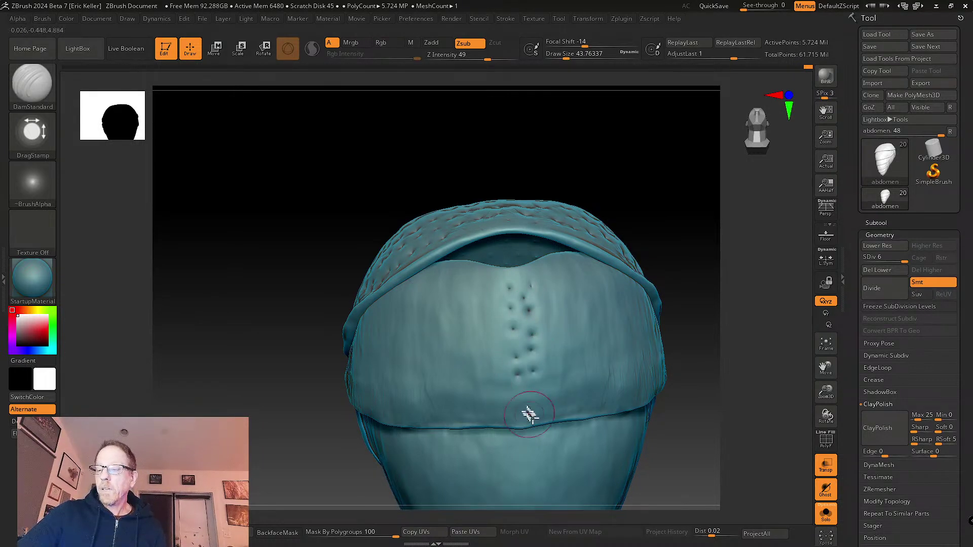
# - Add more columns of pits beside the central band on the first underside plate
pyautogui.moveTo(525, 417)
pyautogui.mouseDown(button='right')
pyautogui.moveTo(545, 351)
pyautogui.moveTo(540, 269)
pyautogui.moveTo(541, 306)
pyautogui.moveTo(554, 267)
pyautogui.mouseUp(button='right')
pyautogui.click(554, 269)
pyautogui.click(564, 280)
pyautogui.click(552, 306)
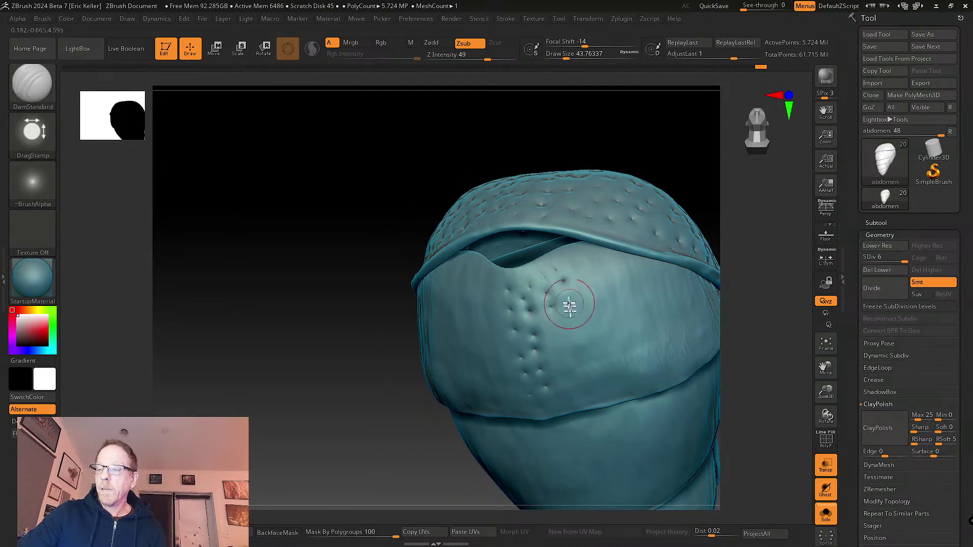
pyautogui.click(571, 298)
pyautogui.click(553, 321)
pyautogui.click(572, 317)
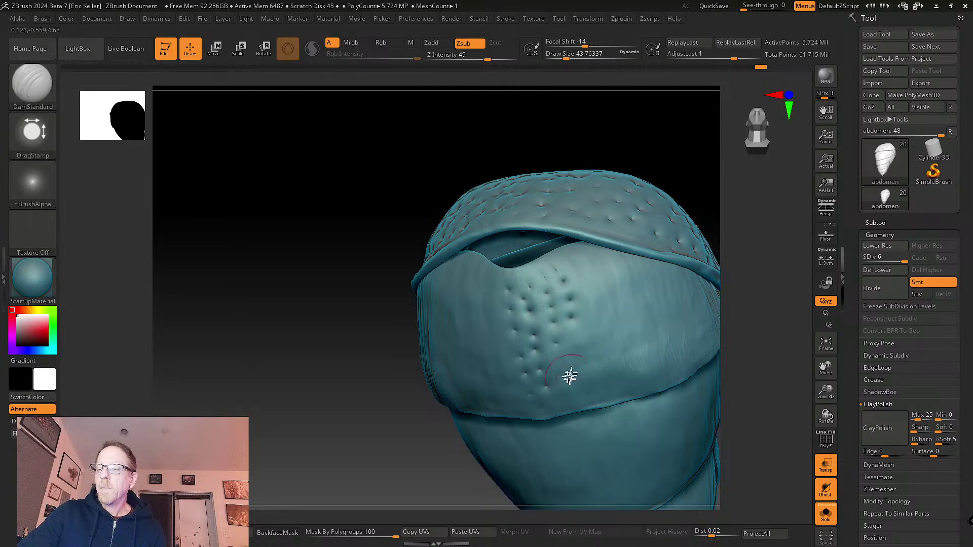
# - Spread the pits outward over the middle of one half of the first underside plate, down to its lower rim
pyautogui.moveTo(596, 355)
pyautogui.mouseDown(button='right')
pyautogui.moveTo(580, 304)
pyautogui.moveTo(591, 270)
pyautogui.mouseUp(button='right')
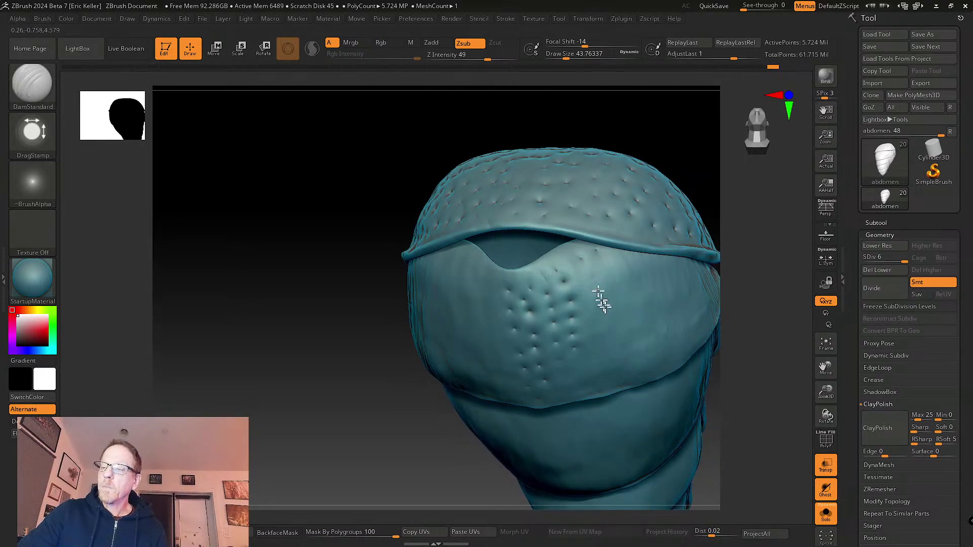
pyautogui.moveTo(619, 315); pyautogui.dragTo(602, 311, button='right')
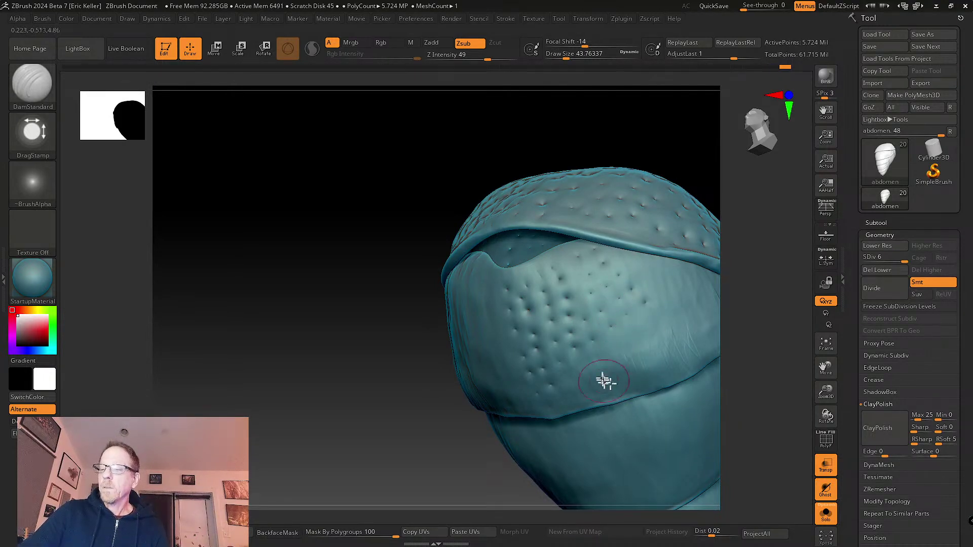
pyautogui.moveTo(603, 380); pyautogui.dragTo(582, 370, button='right')
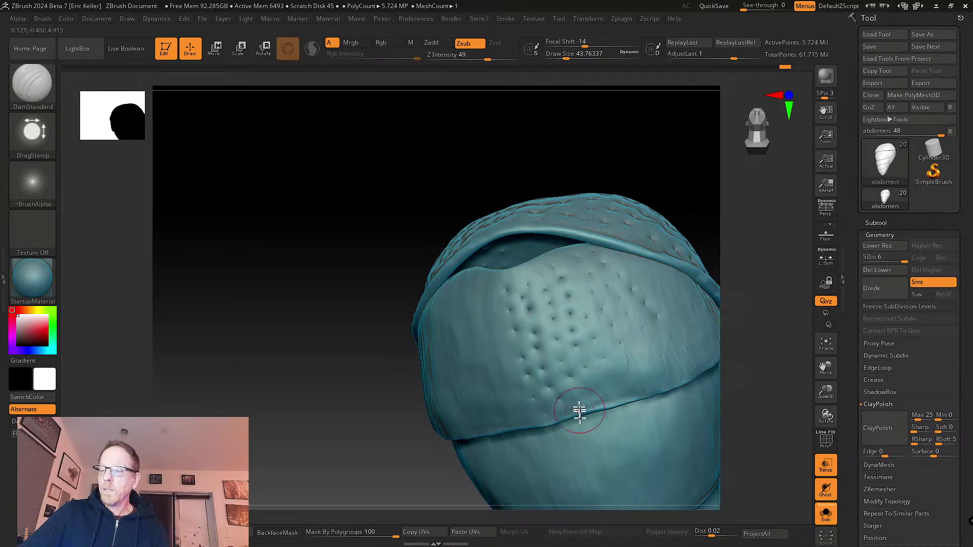
pyautogui.moveTo(643, 369)
pyautogui.mouseDown(button='right')
pyautogui.moveTo(619, 370)
pyautogui.moveTo(595, 339)
pyautogui.moveTo(580, 341)
pyautogui.moveTo(557, 380)
pyautogui.mouseUp(button='right')
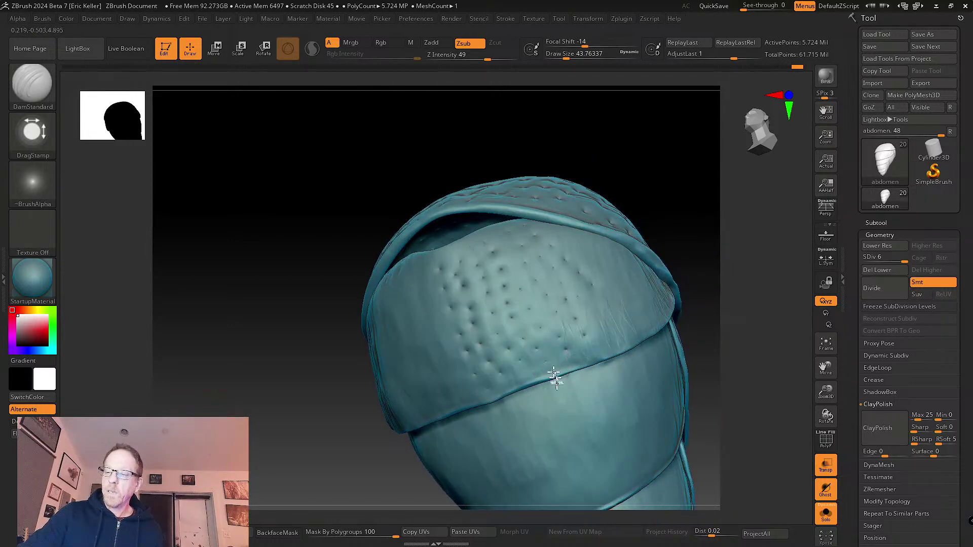
# - Continue the pits toward the outer side edge of the same half of the first underside plate
pyautogui.moveTo(545, 337)
pyautogui.mouseDown(button='right')
pyautogui.moveTo(554, 352)
pyautogui.moveTo(529, 312)
pyautogui.mouseUp(button='right')
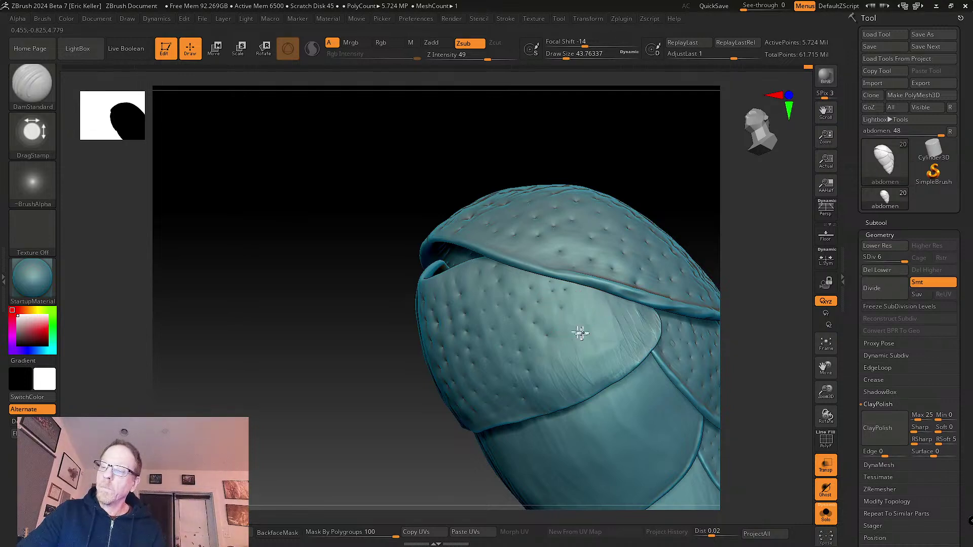
pyautogui.moveTo(597, 301); pyautogui.dragTo(552, 375, button='right')
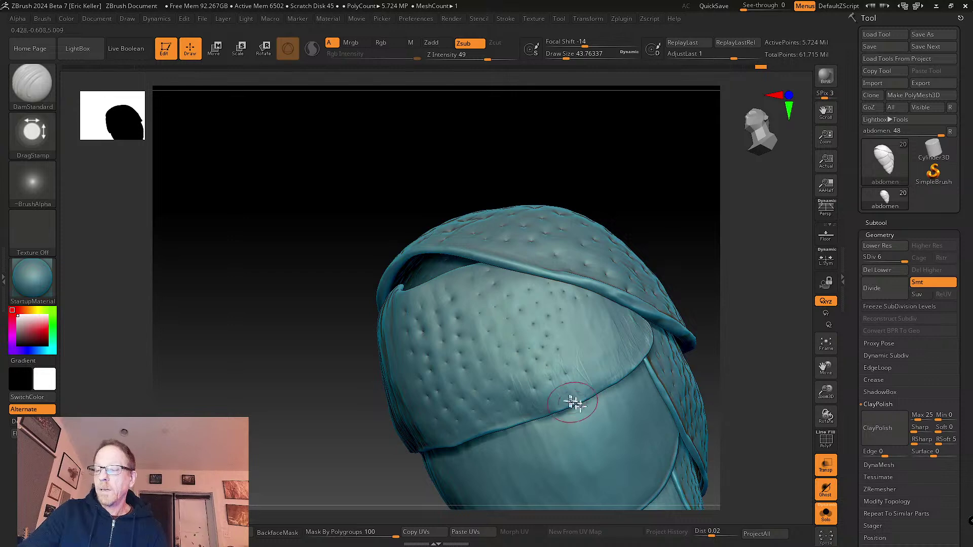
pyautogui.moveTo(593, 365); pyautogui.dragTo(578, 352, button='right')
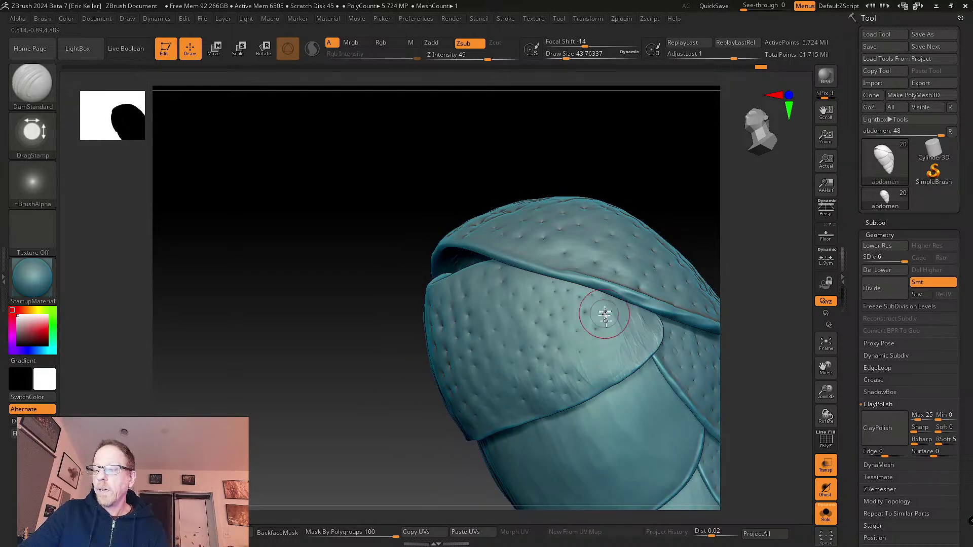
pyautogui.moveTo(618, 312); pyautogui.dragTo(610, 344, button='right')
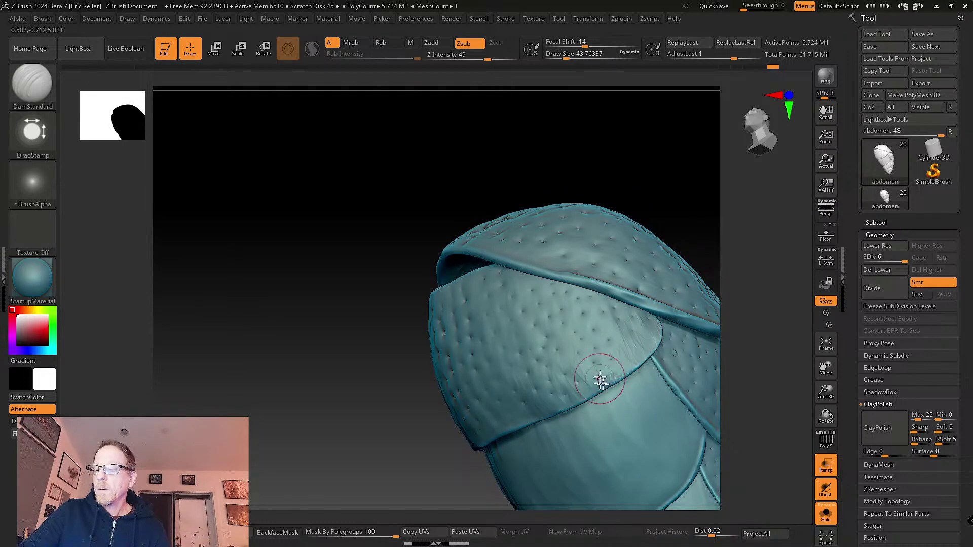
# - Stamp pits beside the central band on the bare half of the first underside plate, from its upper rim toward its lower rim
pyautogui.moveTo(651, 357); pyautogui.dragTo(569, 265, button='right')
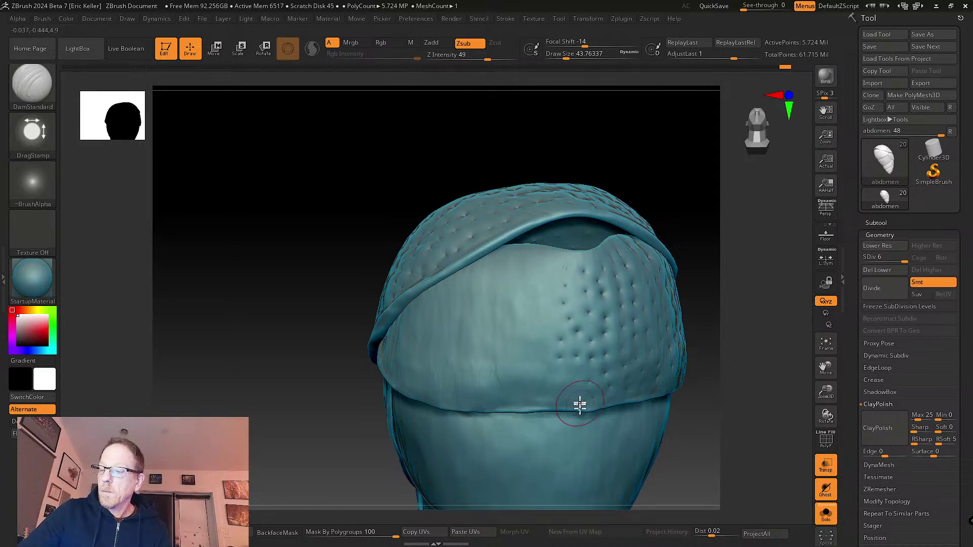
pyautogui.moveTo(579, 409); pyautogui.dragTo(558, 358, button='right')
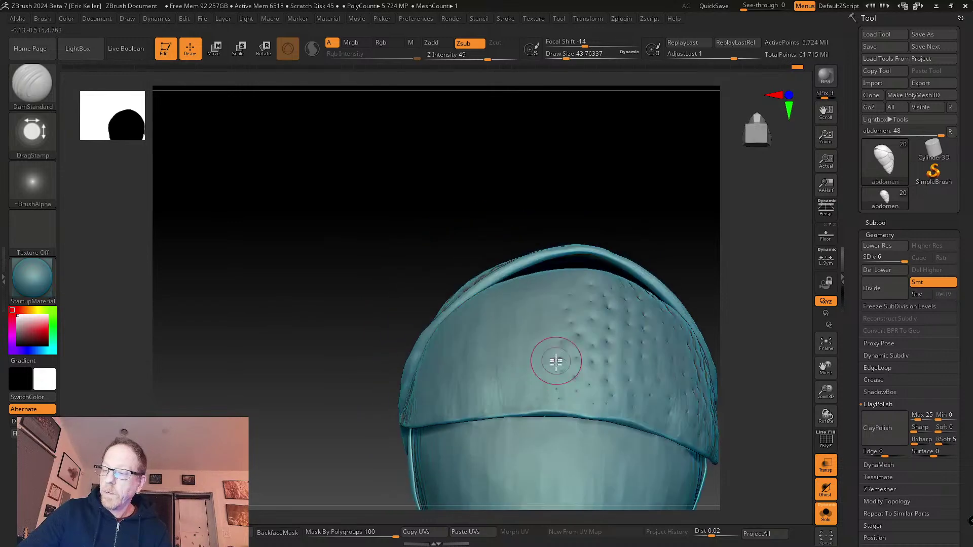
pyautogui.moveTo(554, 406); pyautogui.dragTo(546, 385, button='right')
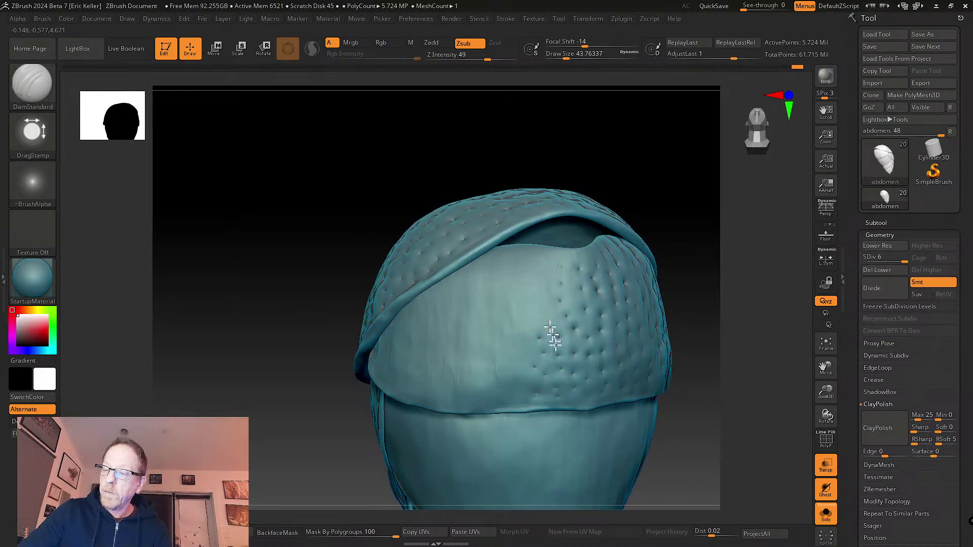
pyautogui.moveTo(552, 309); pyautogui.dragTo(524, 259, button='right')
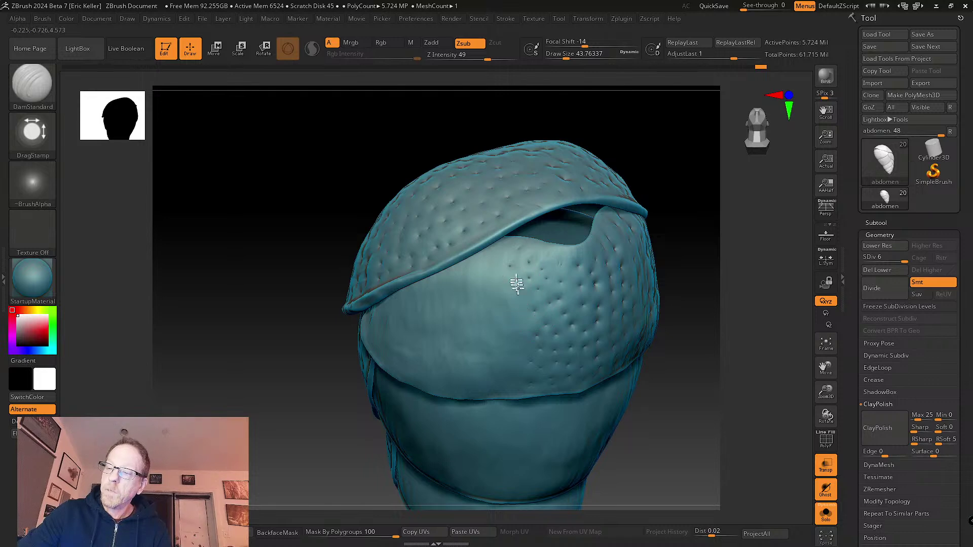
pyautogui.moveTo(522, 304); pyautogui.dragTo(530, 295, button='right')
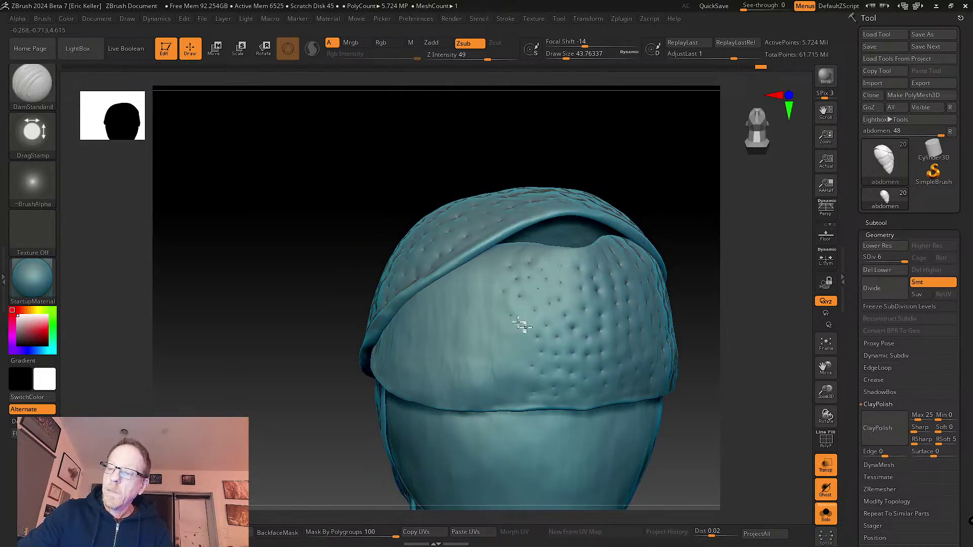
pyautogui.moveTo(526, 382); pyautogui.dragTo(511, 343, button='right')
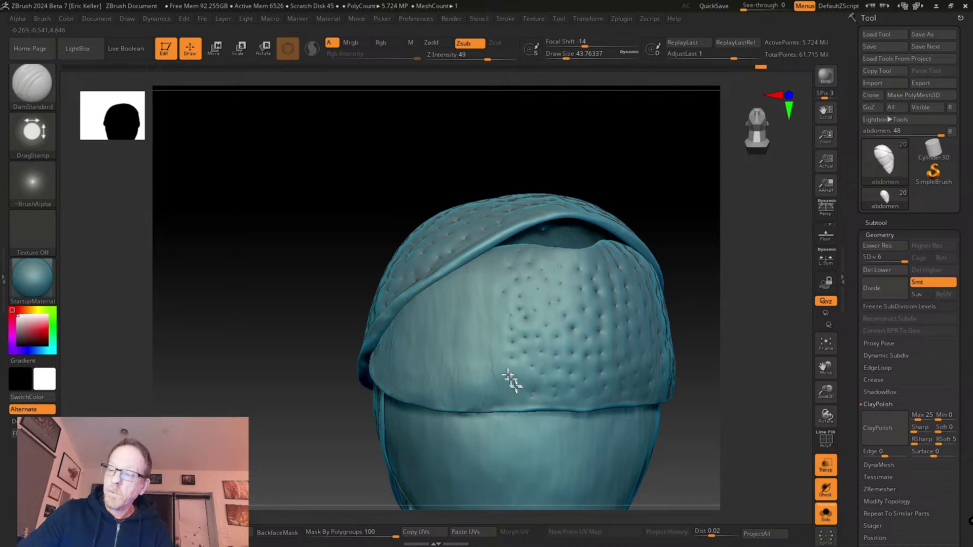
# - Spread the pits outward over the middle of the second half of the first underside plate
pyautogui.moveTo(534, 419)
pyautogui.mouseDown(button='right')
pyautogui.moveTo(519, 379)
pyautogui.moveTo(502, 395)
pyautogui.mouseUp(button='right')
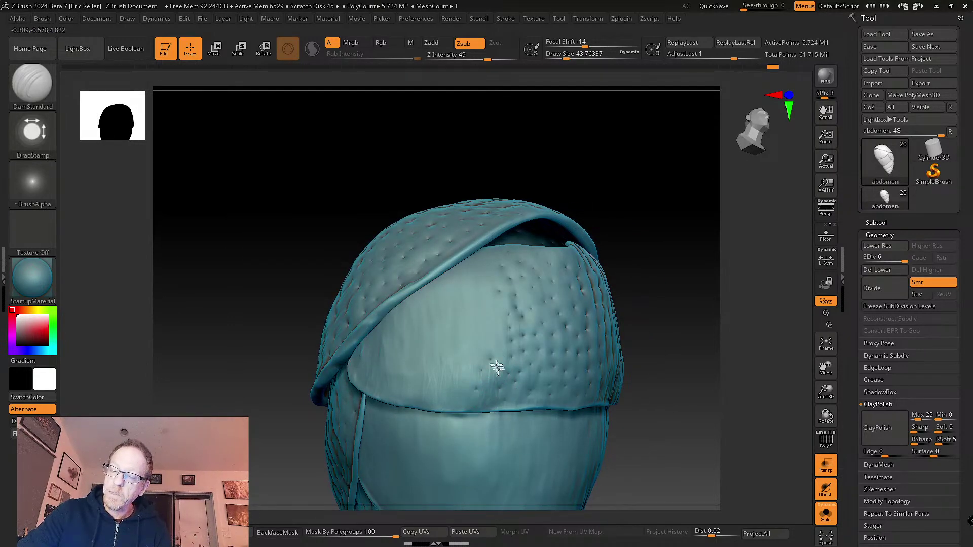
pyautogui.moveTo(506, 345); pyautogui.dragTo(482, 319, button='right')
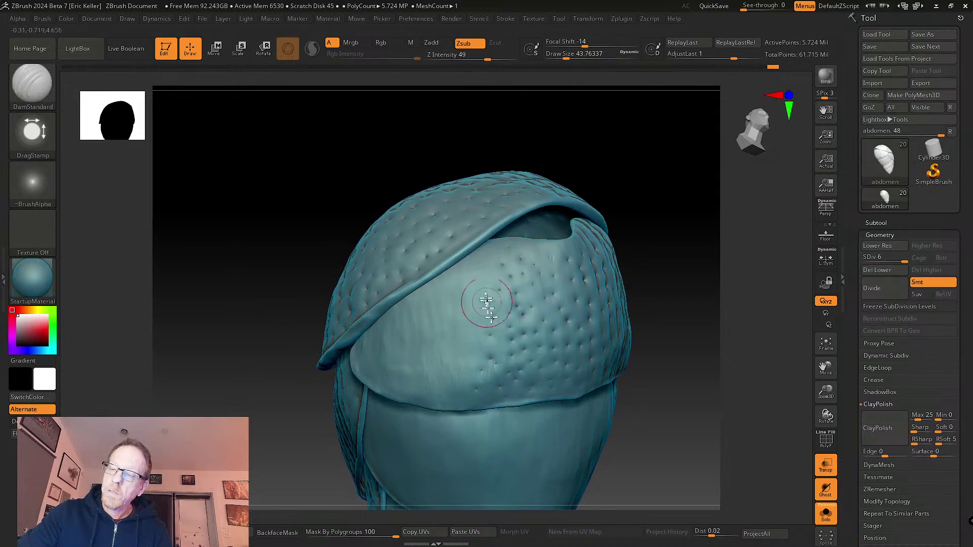
pyautogui.moveTo(488, 245); pyautogui.dragTo(467, 275, button='right')
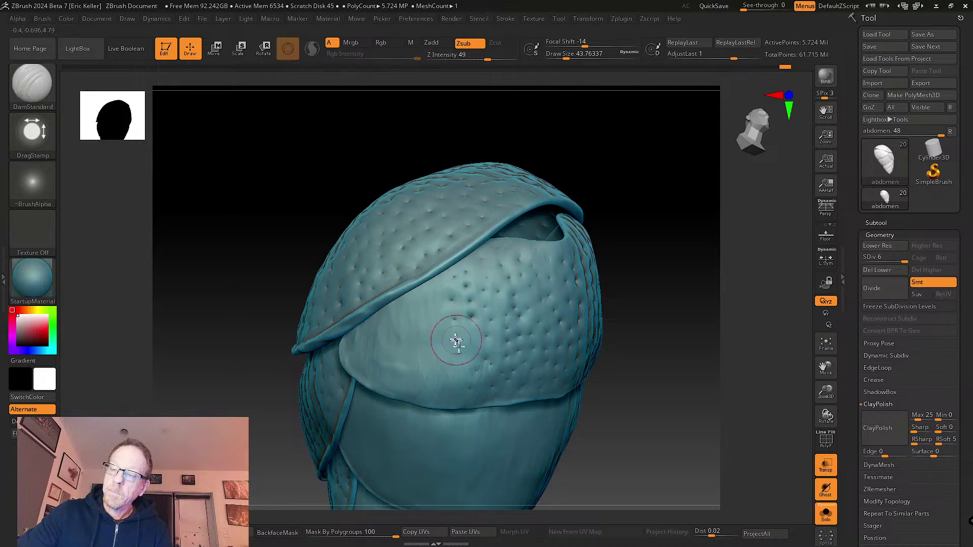
pyautogui.moveTo(459, 341); pyautogui.dragTo(443, 354, button='right')
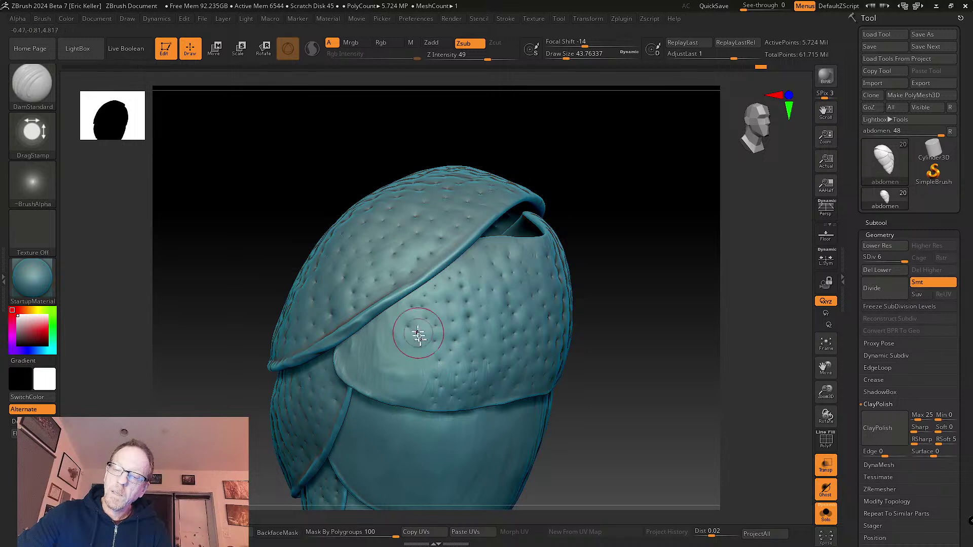
# - Extend the pits down to the lower rim on the outer part of the first underside plate's second half
pyautogui.moveTo(418, 348); pyautogui.dragTo(422, 340, button='right')
pyautogui.moveTo(426, 346); pyautogui.dragTo(436, 378)
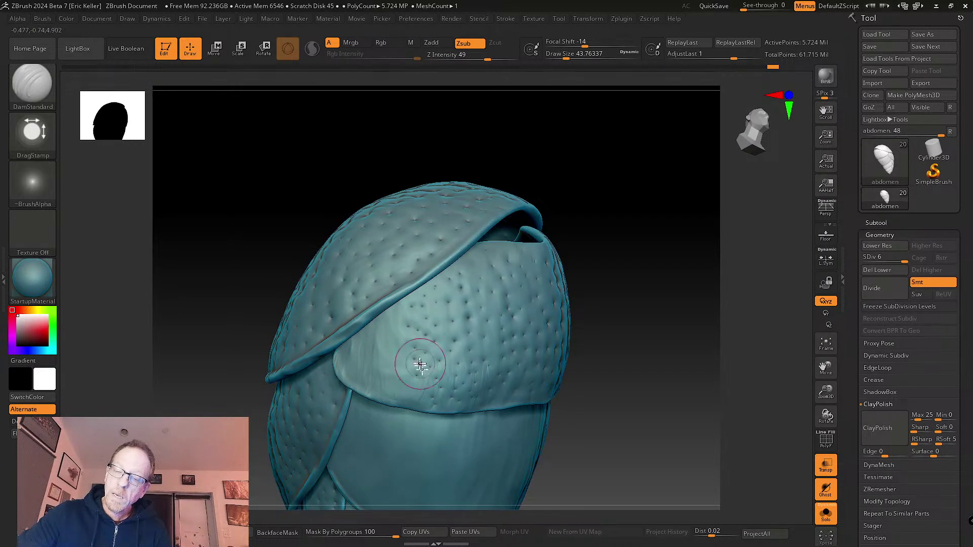
pyautogui.moveTo(420, 372); pyautogui.dragTo(421, 389, button='right')
pyautogui.moveTo(419, 388); pyautogui.dragTo(440, 399)
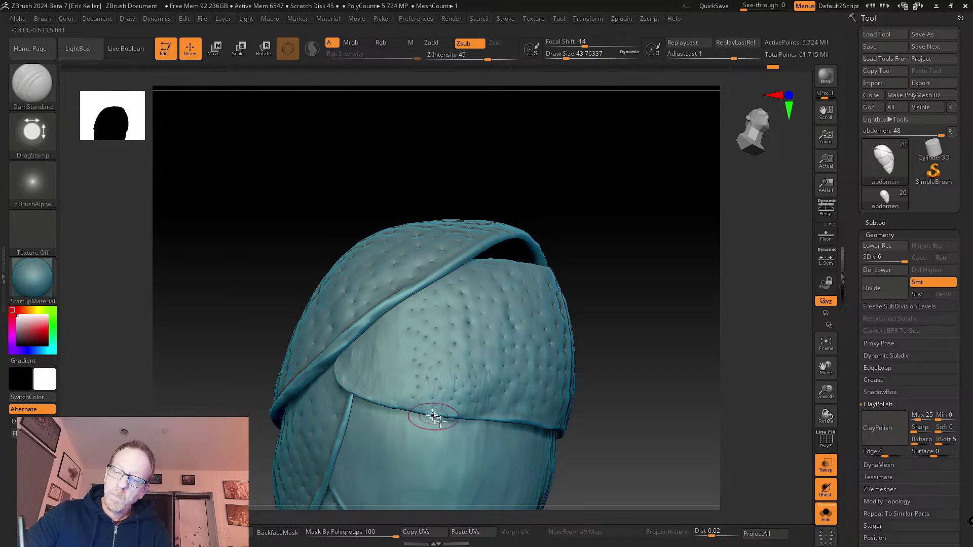
pyautogui.moveTo(428, 415); pyautogui.dragTo(408, 407, button='right')
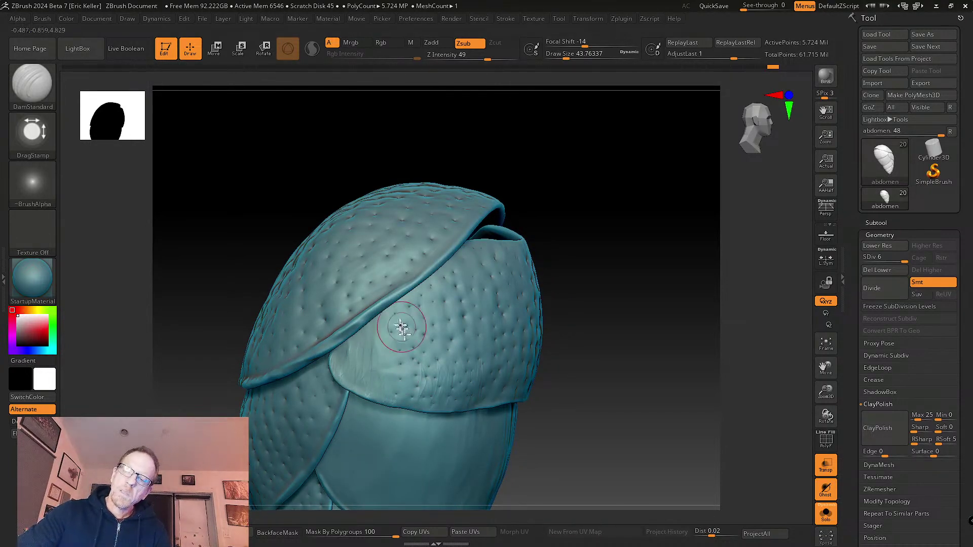
# - Fill the remaining bare outer corner of the first underside plate with pits, up to its side edge beneath the dorsal plate
pyautogui.click(384, 323)
pyautogui.click(375, 331)
pyautogui.click(367, 337)
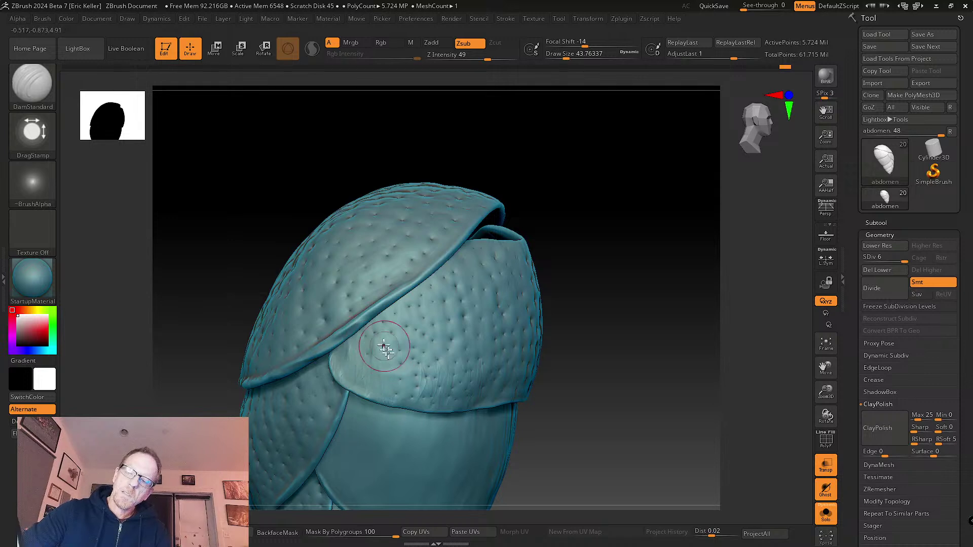
pyautogui.click(374, 350)
pyautogui.click(380, 369)
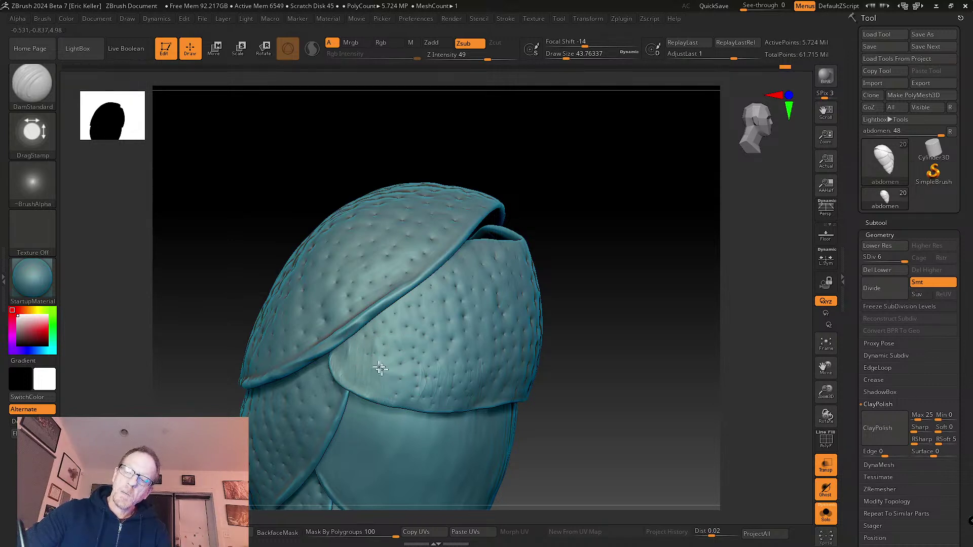
pyautogui.click(398, 415)
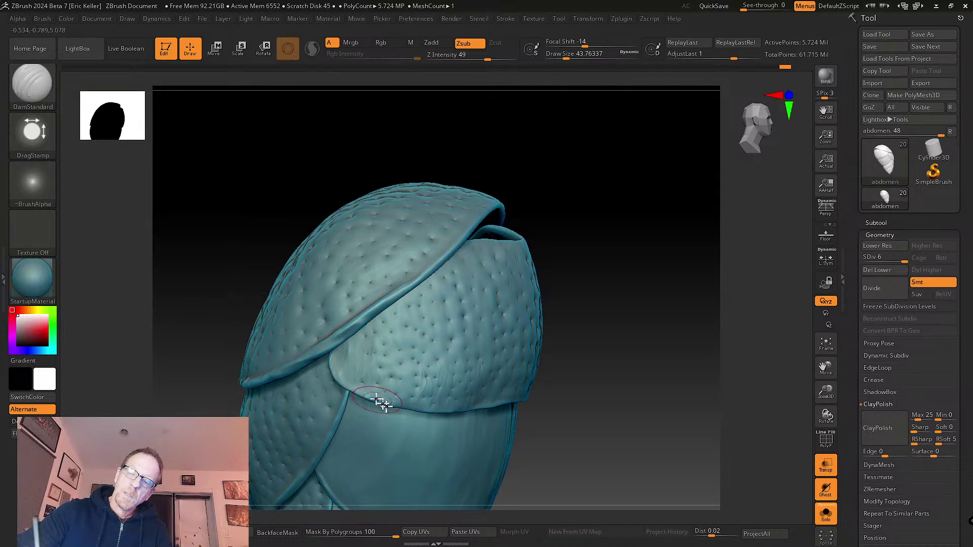
pyautogui.click(339, 355)
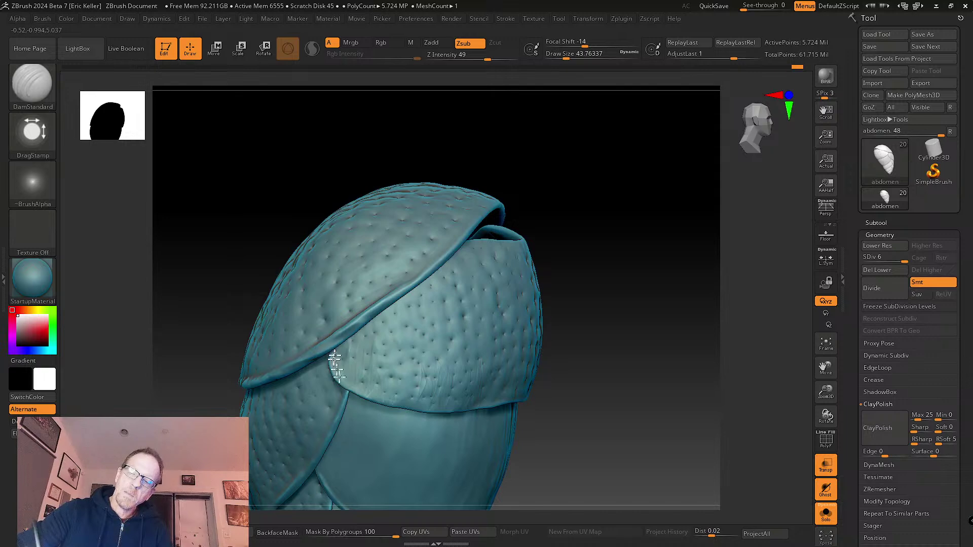
pyautogui.click(364, 388)
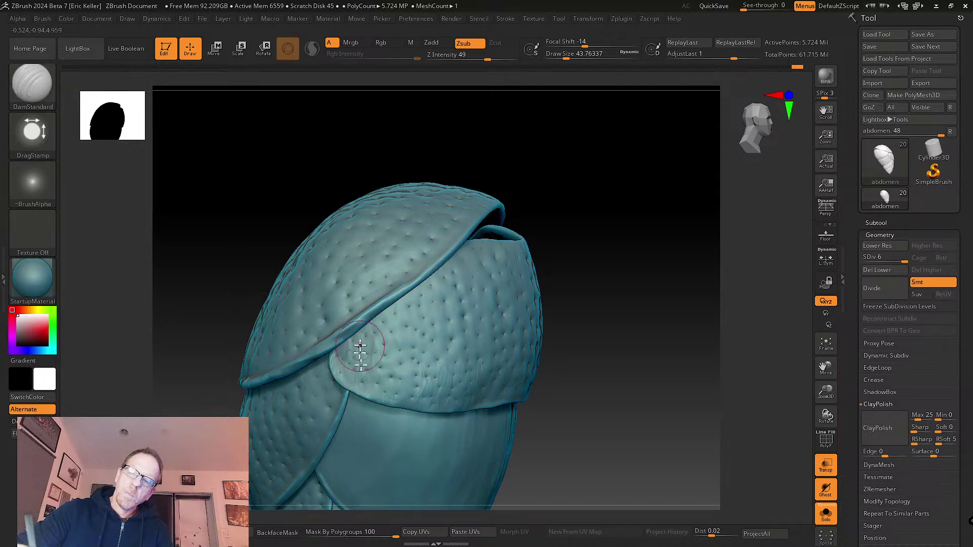
# - Stamp a narrow band of pits down the centre of the second underside plate, from its upper to its lower rim
pyautogui.moveTo(595, 412); pyautogui.dragTo(624, 433)
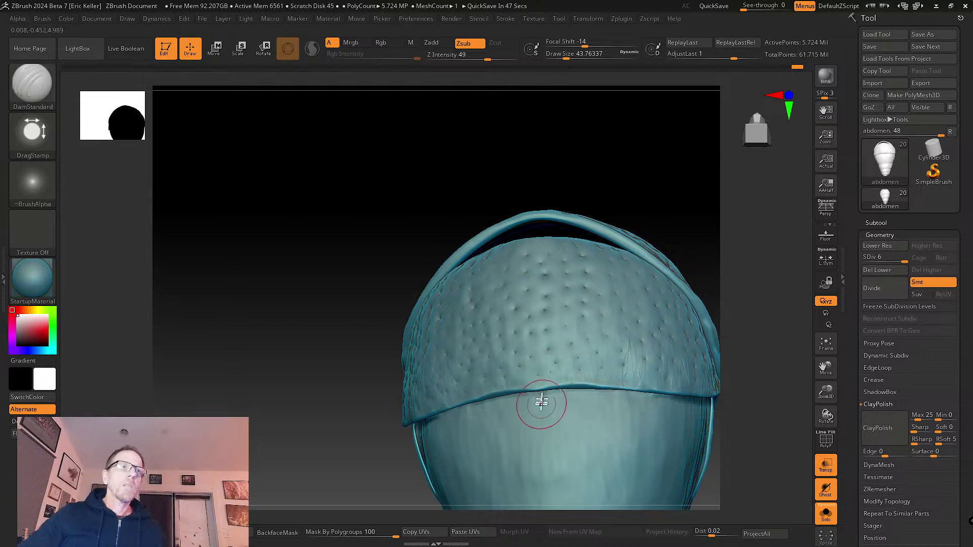
pyautogui.moveTo(558, 413)
pyautogui.keyDown('alt'); pyautogui.mouseDown(button='right')
pyautogui.moveTo(537, 330)
pyautogui.moveTo(548, 347)
pyautogui.mouseUp(button='right'); pyautogui.keyUp('alt')
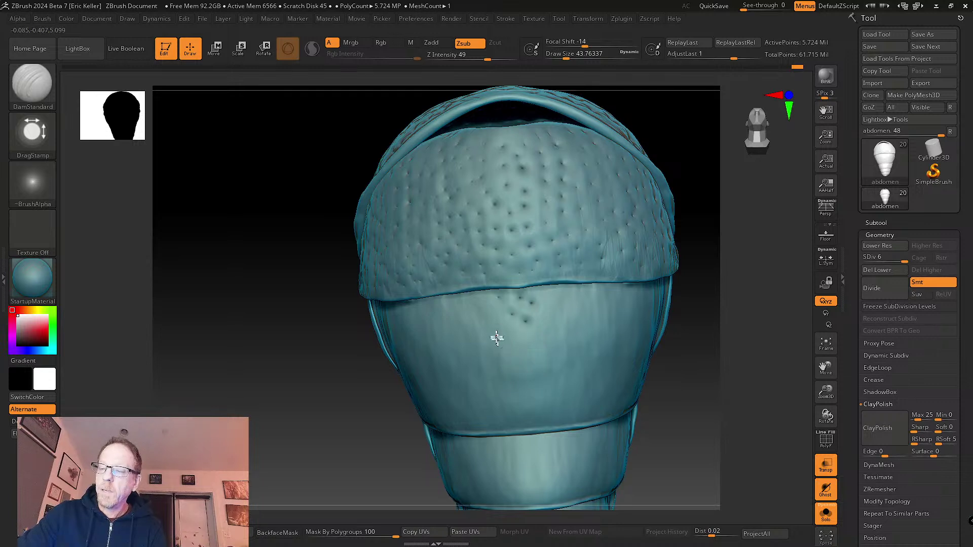
pyautogui.moveTo(520, 304); pyautogui.dragTo(519, 345)
pyautogui.moveTo(525, 400); pyautogui.dragTo(529, 376, button='right')
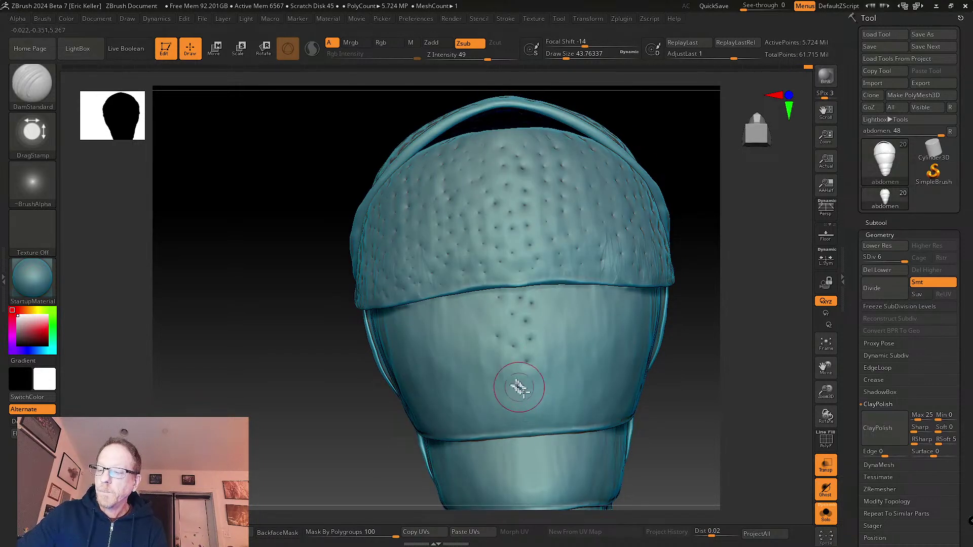
pyautogui.moveTo(526, 351)
pyautogui.mouseDown()
pyautogui.moveTo(519, 397)
pyautogui.moveTo(538, 429)
pyautogui.mouseUp()
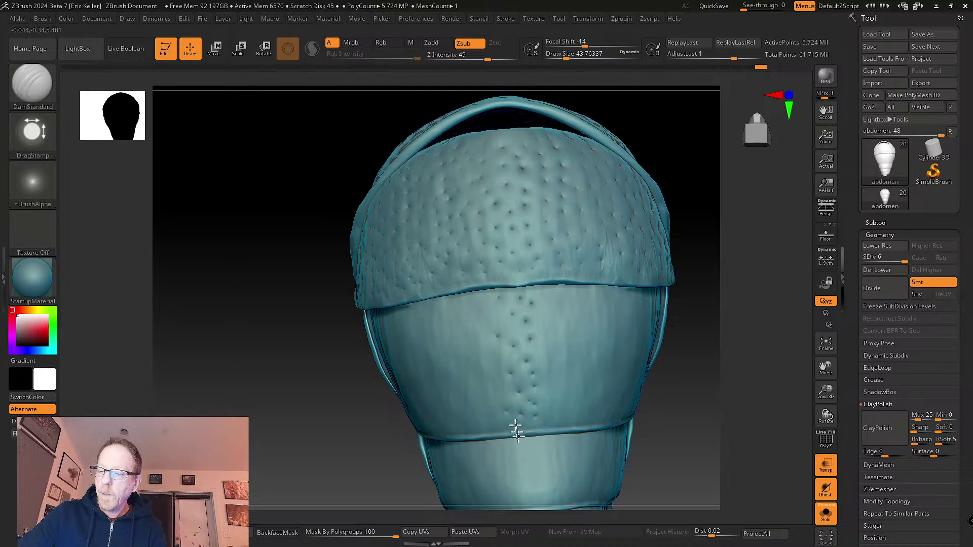
pyautogui.moveTo(512, 424)
pyautogui.mouseDown(button='right')
pyautogui.moveTo(543, 387)
pyautogui.moveTo(554, 413)
pyautogui.mouseUp(button='right')
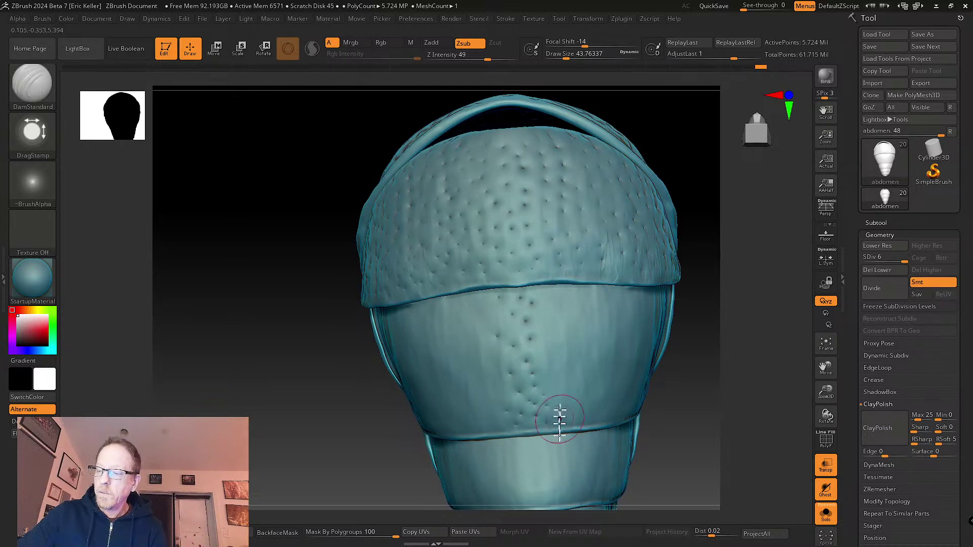
# - Add more columns of pits along one side of the central band on the second underside plate
pyautogui.moveTo(550, 364); pyautogui.dragTo(537, 332, button='right')
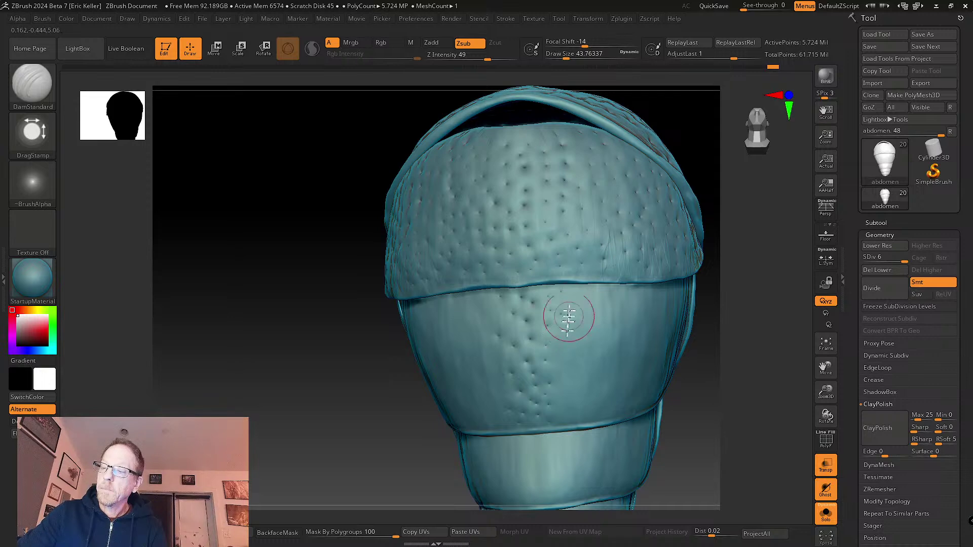
pyautogui.moveTo(576, 319); pyautogui.dragTo(578, 374, button='right')
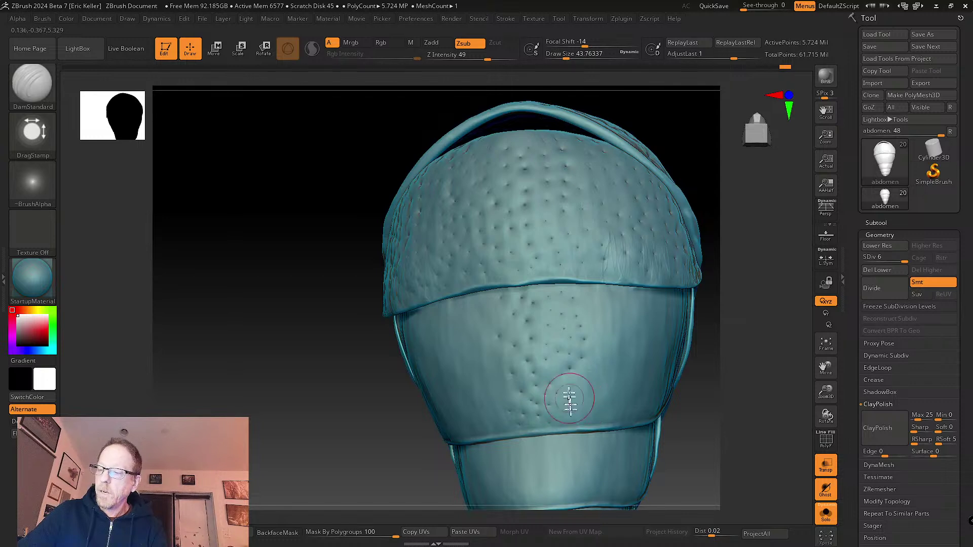
pyautogui.moveTo(582, 375); pyautogui.dragTo(598, 373)
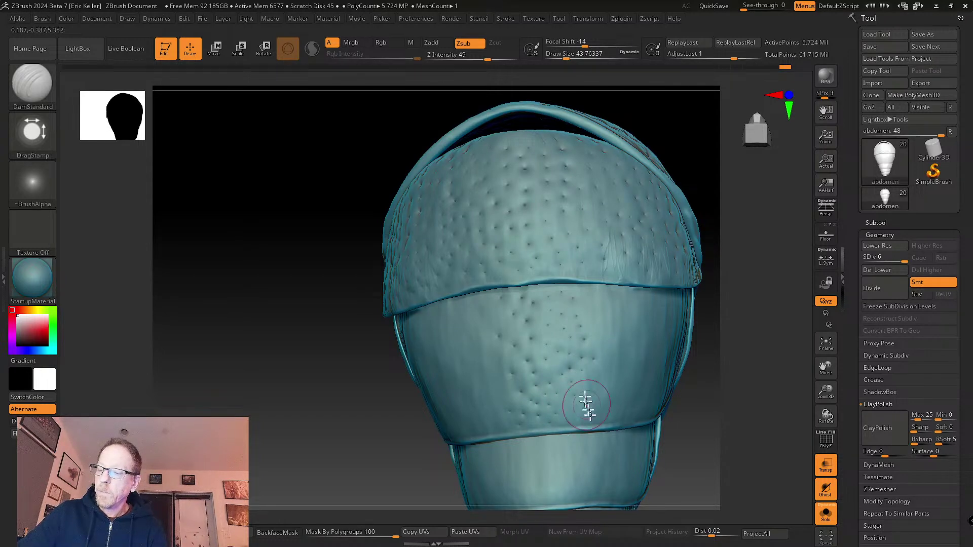
pyautogui.click(599, 371)
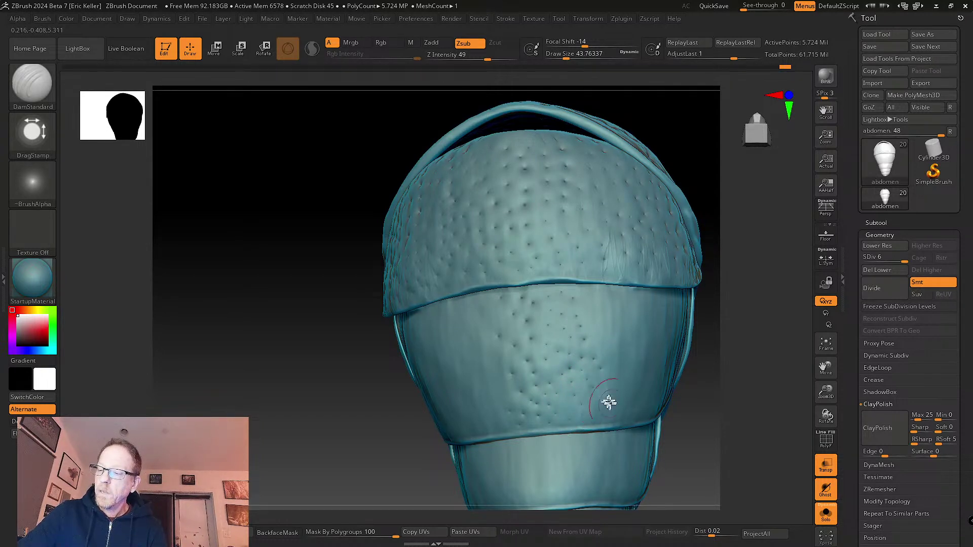
pyautogui.moveTo(608, 400); pyautogui.dragTo(593, 382, button='right')
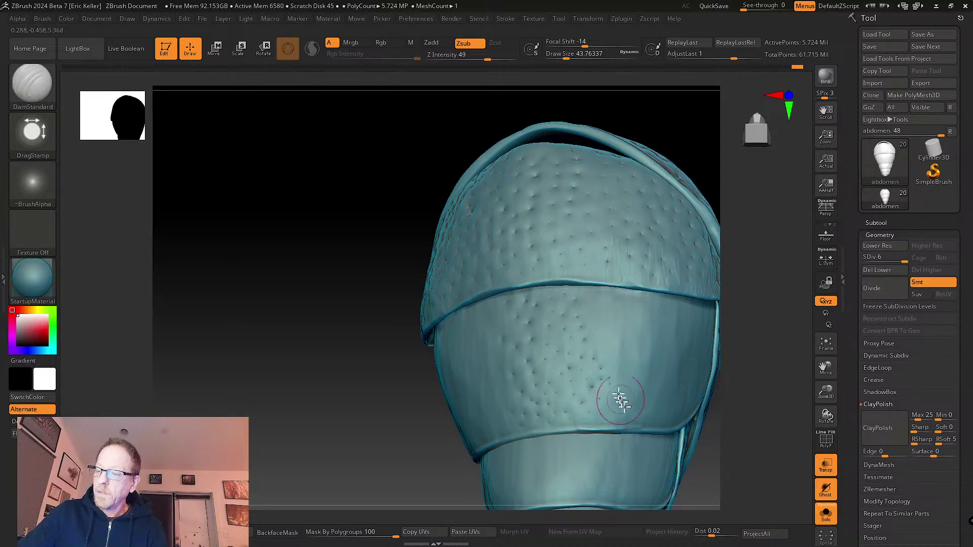
# - Spread the pits outward over the middle of the same half of the second underside plate
pyautogui.moveTo(621, 400); pyautogui.dragTo(603, 355, button='right')
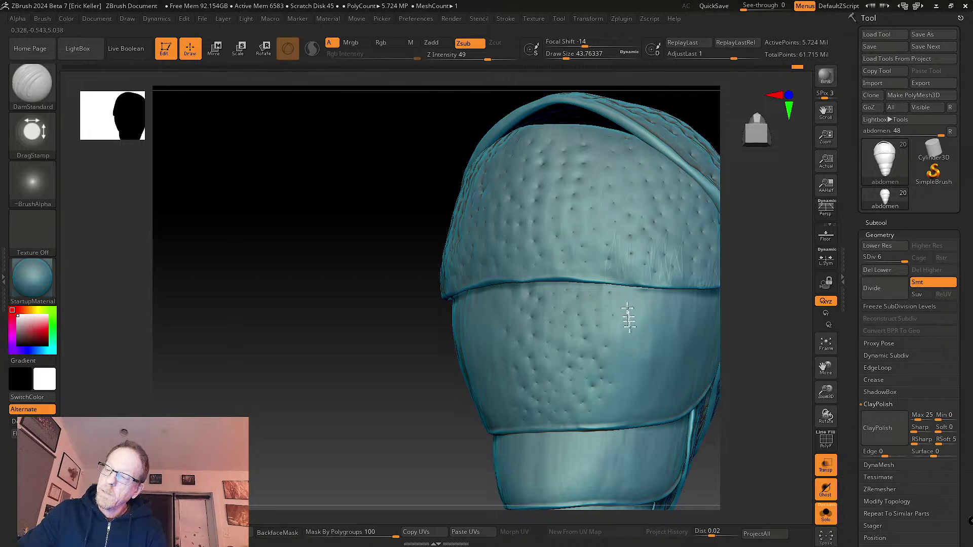
pyautogui.moveTo(628, 319); pyautogui.dragTo(647, 337, button='right')
pyautogui.moveTo(613, 308); pyautogui.dragTo(628, 348, button='right')
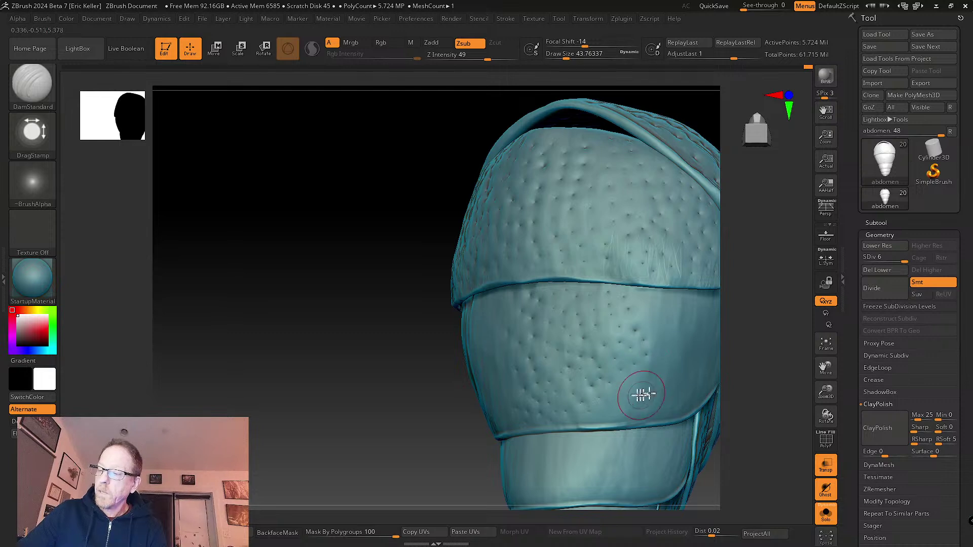
pyautogui.moveTo(642, 395); pyautogui.dragTo(627, 381, button='right')
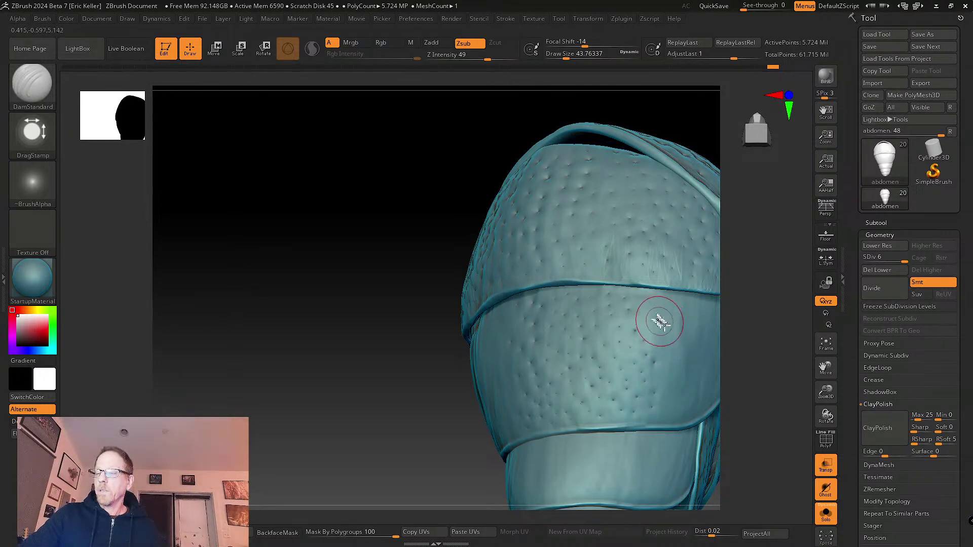
pyautogui.moveTo(654, 322); pyautogui.dragTo(542, 343, button='right')
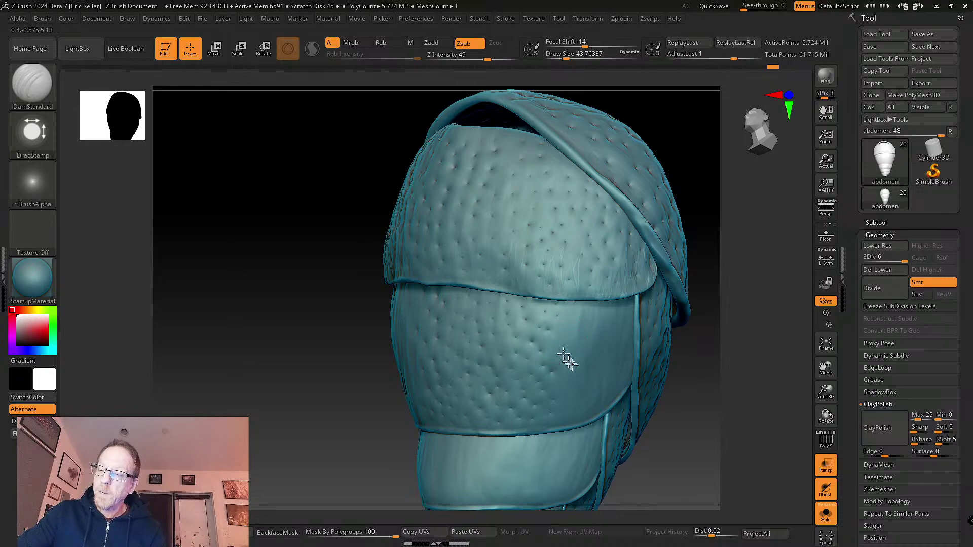
# - Continue the pits across the outer part of the second underside plate to its side edge
pyautogui.moveTo(569, 354)
pyautogui.mouseDown(button='right')
pyautogui.moveTo(561, 341)
pyautogui.moveTo(577, 366)
pyautogui.moveTo(565, 372)
pyautogui.mouseUp(button='right')
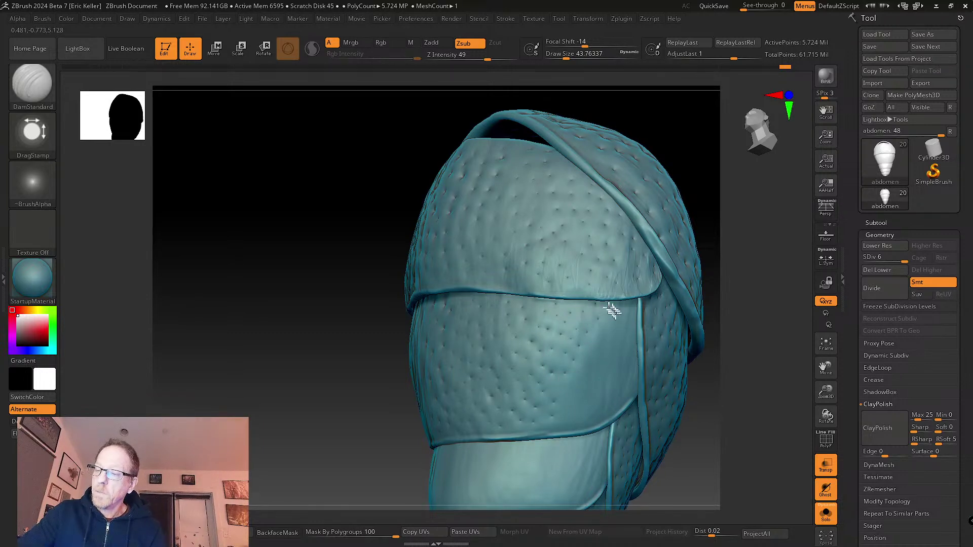
pyautogui.moveTo(563, 397); pyautogui.dragTo(569, 393, button='right')
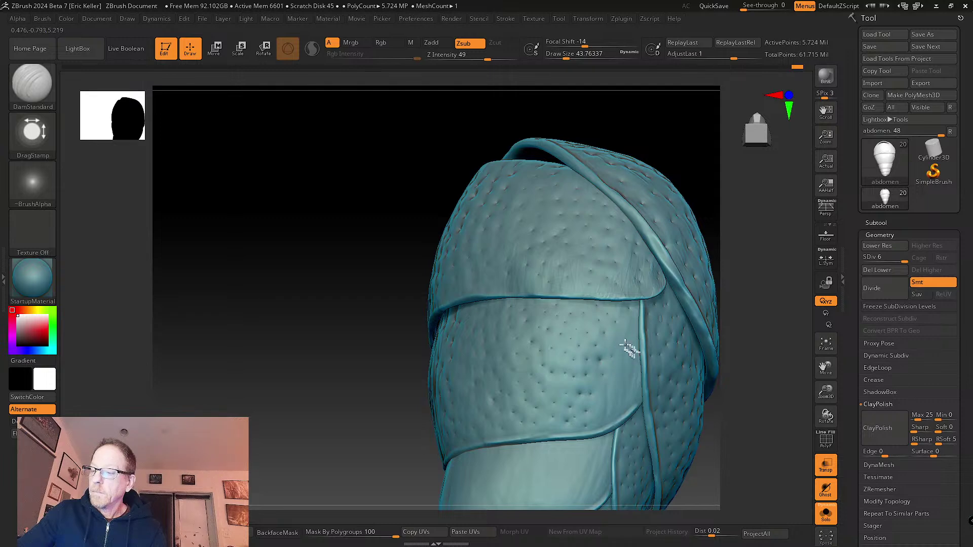
pyautogui.moveTo(641, 357); pyautogui.dragTo(615, 381, button='right')
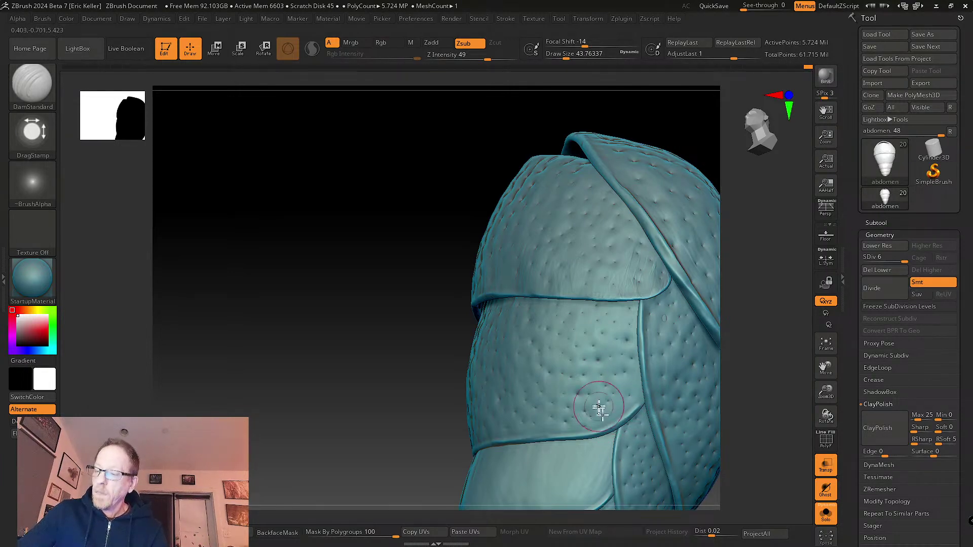
# - Stamp pits over the bare half of the second underside plate, starting beside the central band and running down to the lower rim
pyautogui.moveTo(539, 380); pyautogui.dragTo(578, 337, button='right')
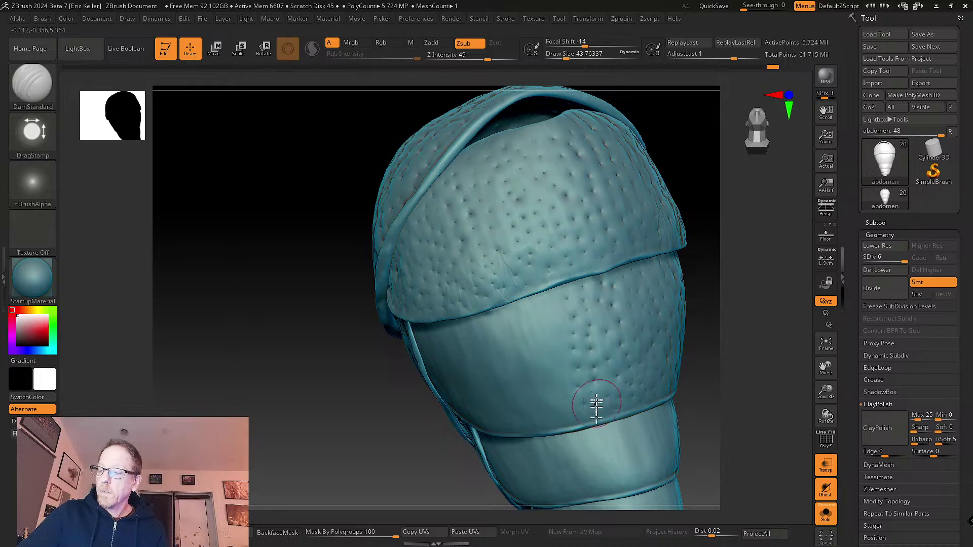
pyautogui.moveTo(597, 405); pyautogui.dragTo(554, 317, button='right')
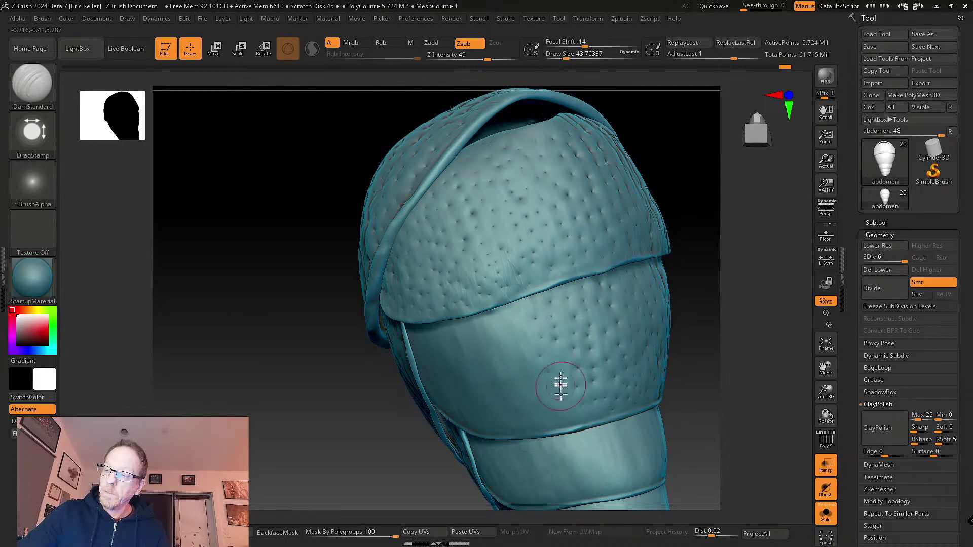
pyautogui.moveTo(561, 393); pyautogui.dragTo(553, 401, button='right')
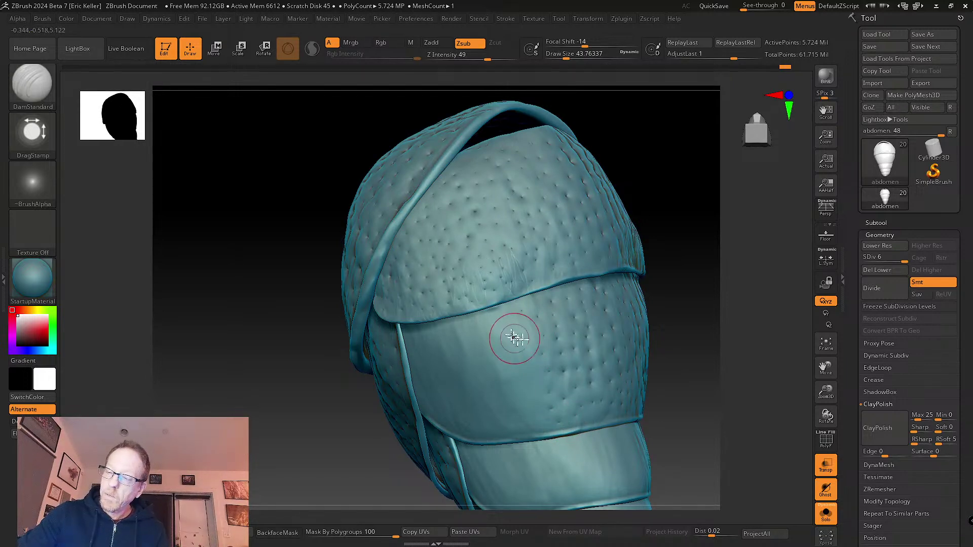
pyautogui.moveTo(515, 341)
pyautogui.mouseDown()
pyautogui.moveTo(506, 315)
pyautogui.moveTo(524, 331)
pyautogui.mouseUp()
pyautogui.moveTo(528, 332)
pyautogui.mouseDown()
pyautogui.moveTo(512, 341)
pyautogui.moveTo(535, 388)
pyautogui.moveTo(529, 397)
pyautogui.mouseUp()
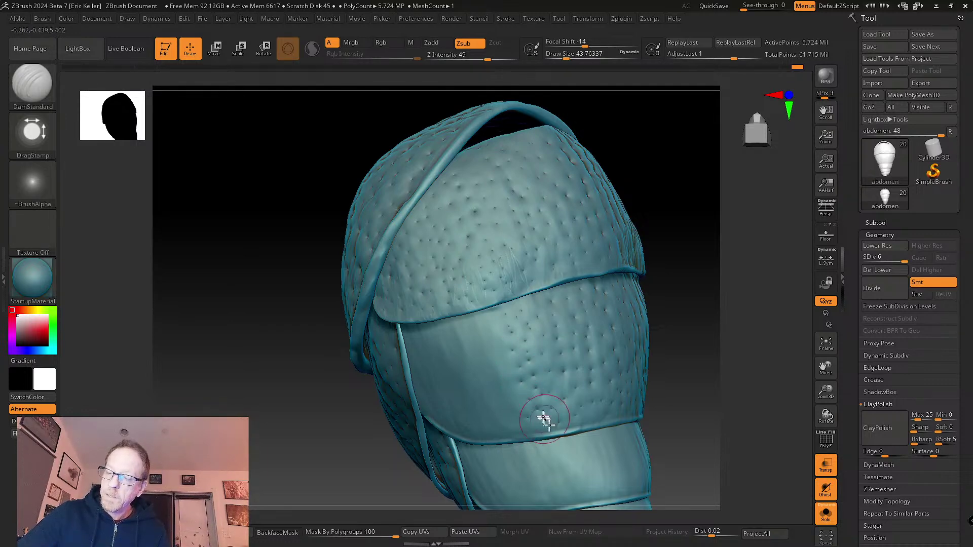
# - Spread the pits outward across this half of the second underside plate towards its raised side edge
pyautogui.moveTo(543, 413); pyautogui.dragTo(507, 347, button='right')
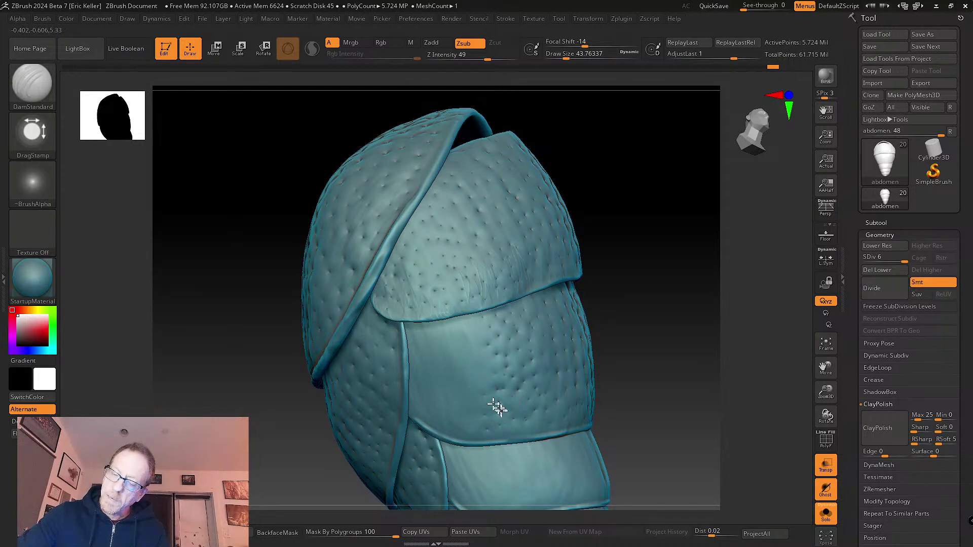
pyautogui.moveTo(489, 362); pyautogui.dragTo(461, 343, button='right')
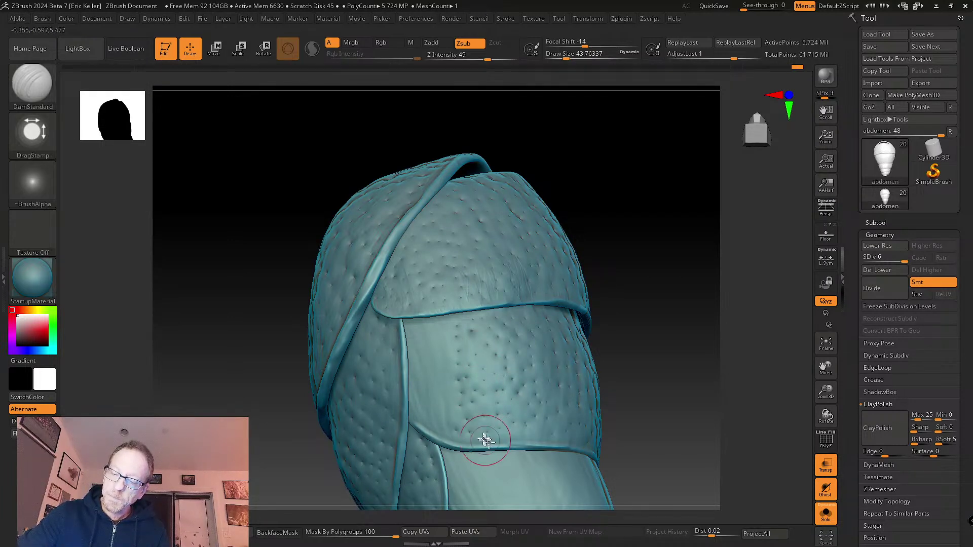
pyautogui.moveTo(459, 425); pyautogui.dragTo(441, 428, button='right')
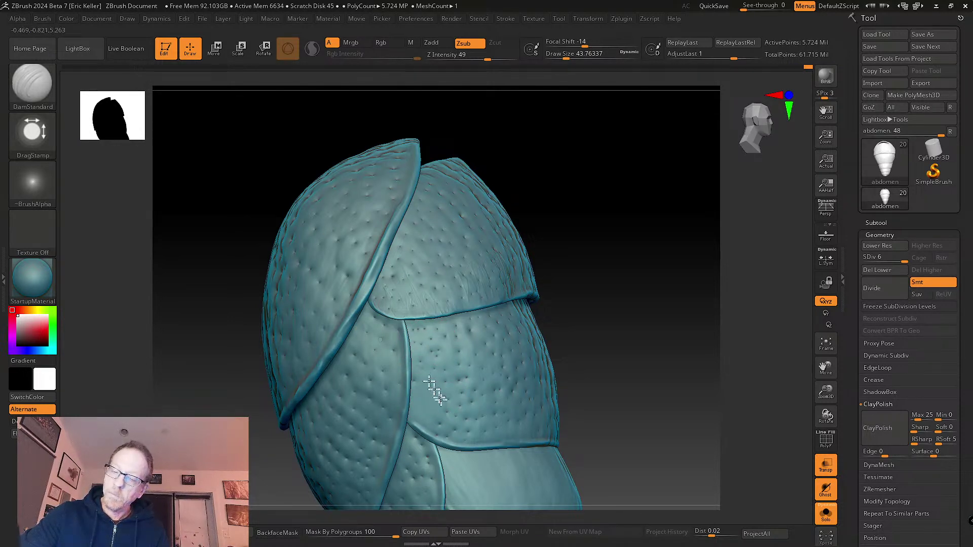
pyautogui.moveTo(428, 391); pyautogui.dragTo(435, 378, button='right')
pyautogui.keyDown('shift'); pyautogui.moveTo(444, 391); pyautogui.dragTo(449, 424); pyautogui.keyUp('shift')
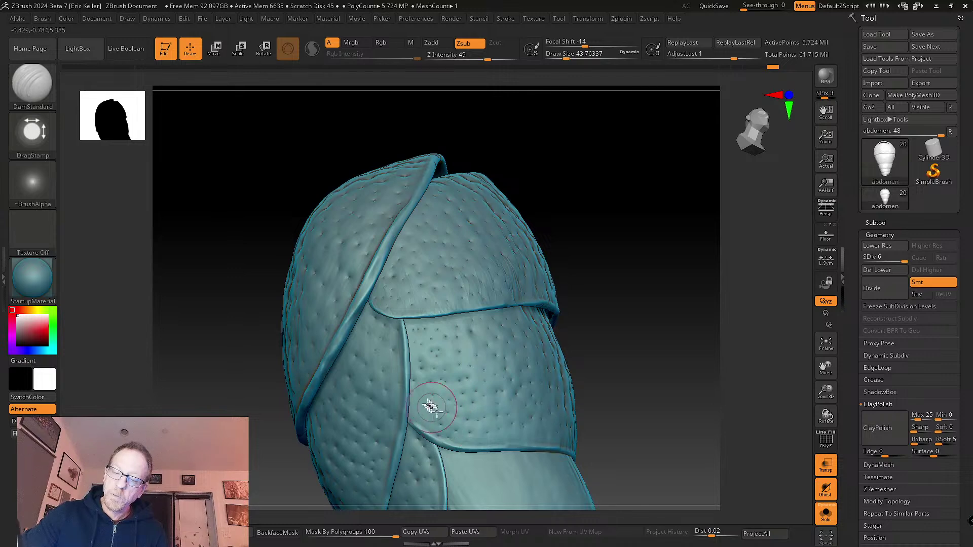
# - Fill the lower outer corner of the second underside plate with pits, close to the side edge and lower rim
pyautogui.click(432, 407)
pyautogui.click(425, 409)
pyautogui.click(424, 413)
pyautogui.click(448, 419)
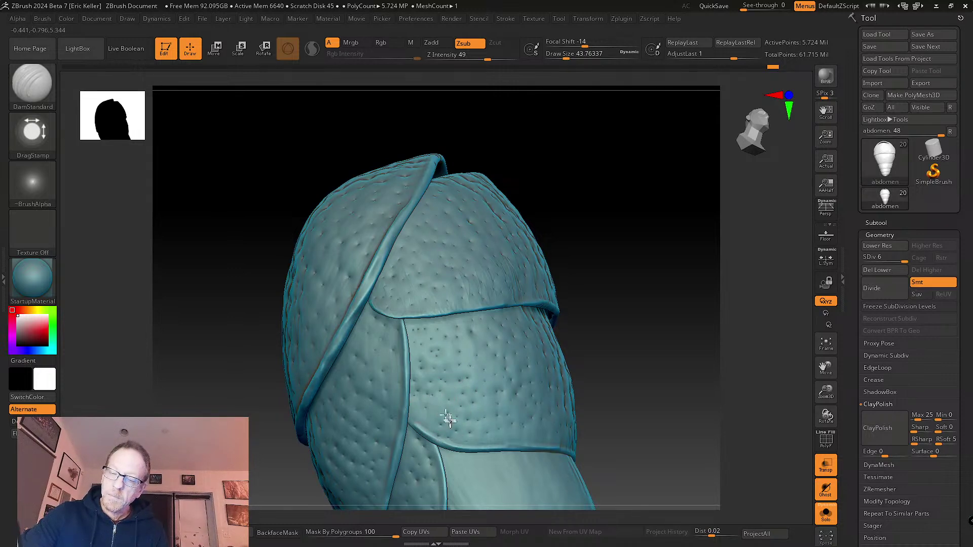
pyautogui.click(435, 413)
pyautogui.click(426, 409)
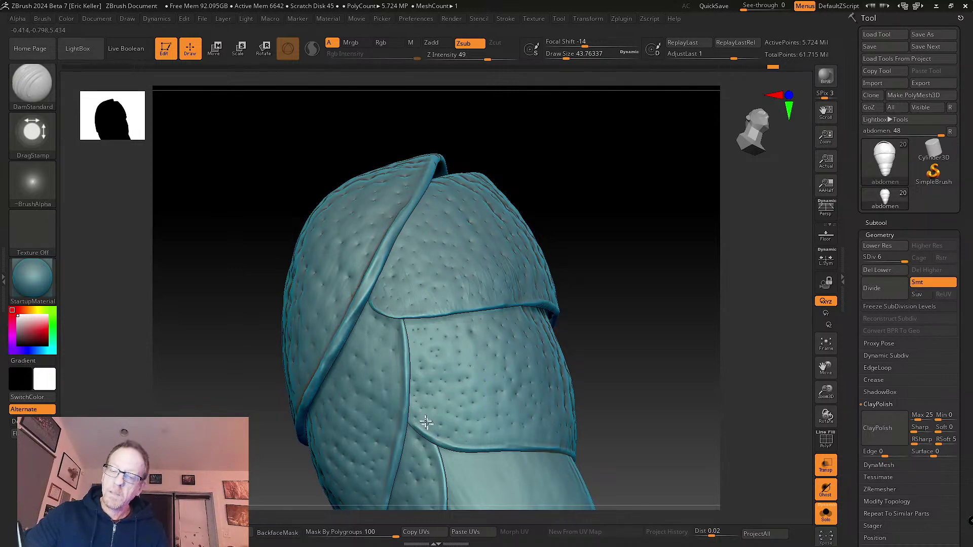
# - Stamp a narrow band of pits down the centre of the third underside plate, from its upper to its lower rim
pyautogui.moveTo(578, 412); pyautogui.dragTo(500, 372)
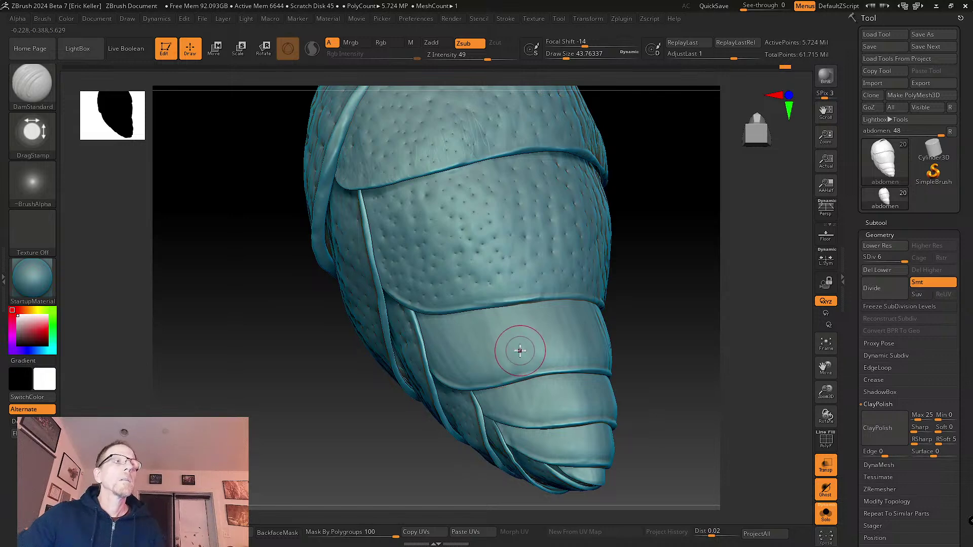
pyautogui.moveTo(540, 347); pyautogui.dragTo(519, 352, button='right')
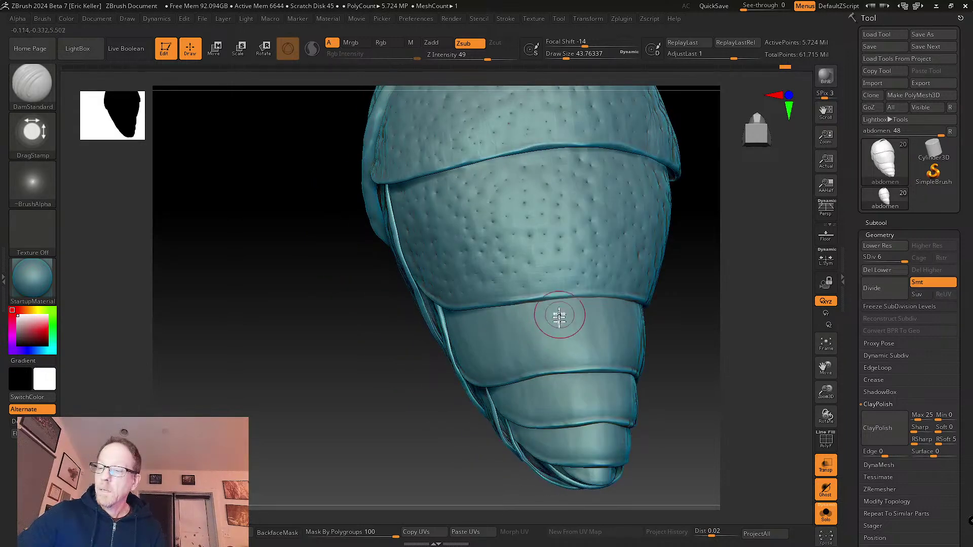
pyautogui.moveTo(561, 320); pyautogui.dragTo(569, 311, button='right')
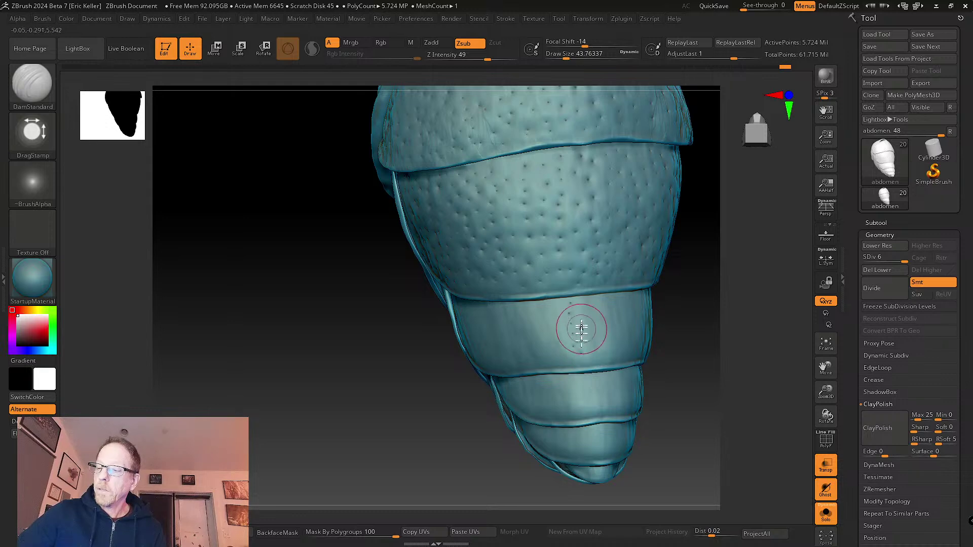
pyautogui.moveTo(578, 299); pyautogui.dragTo(585, 337, button='right')
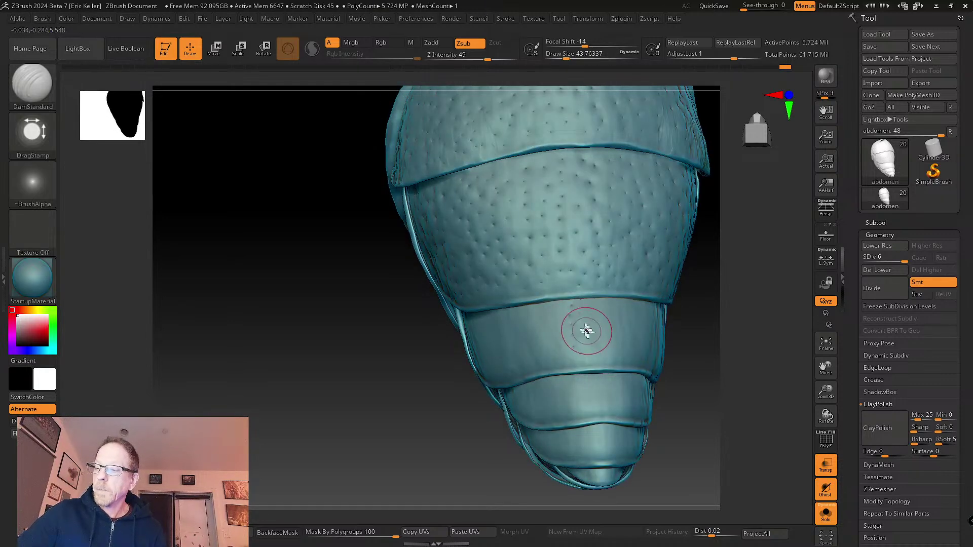
pyautogui.moveTo(589, 340); pyautogui.dragTo(583, 341, button='right')
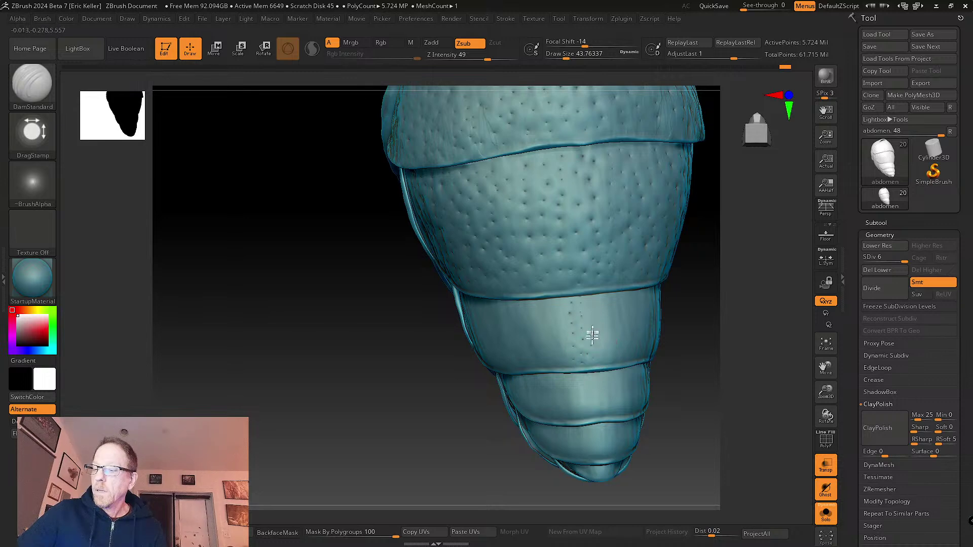
# - Add further columns of pits along one side of the central band on the third underside plate
pyautogui.moveTo(608, 329); pyautogui.dragTo(600, 303, button='right')
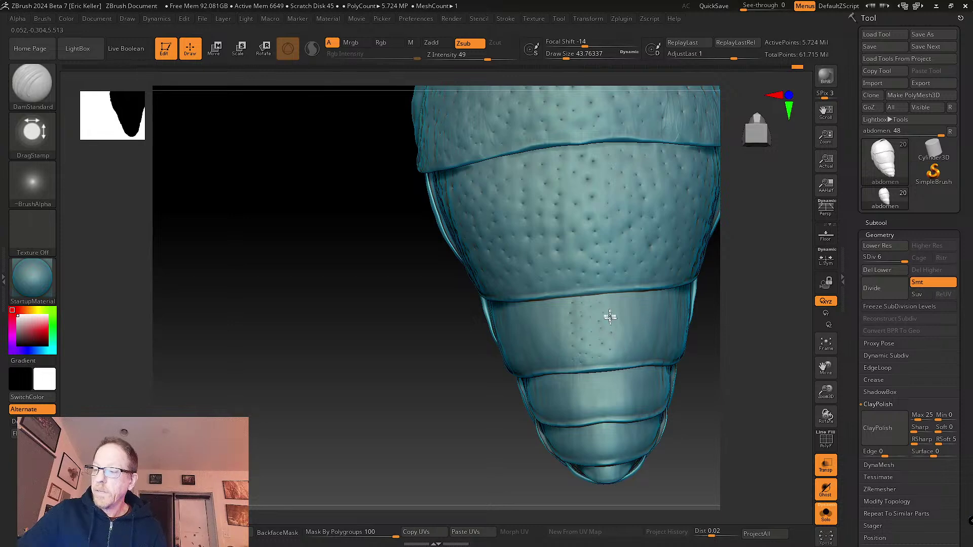
pyautogui.moveTo(608, 311); pyautogui.dragTo(630, 333, button='right')
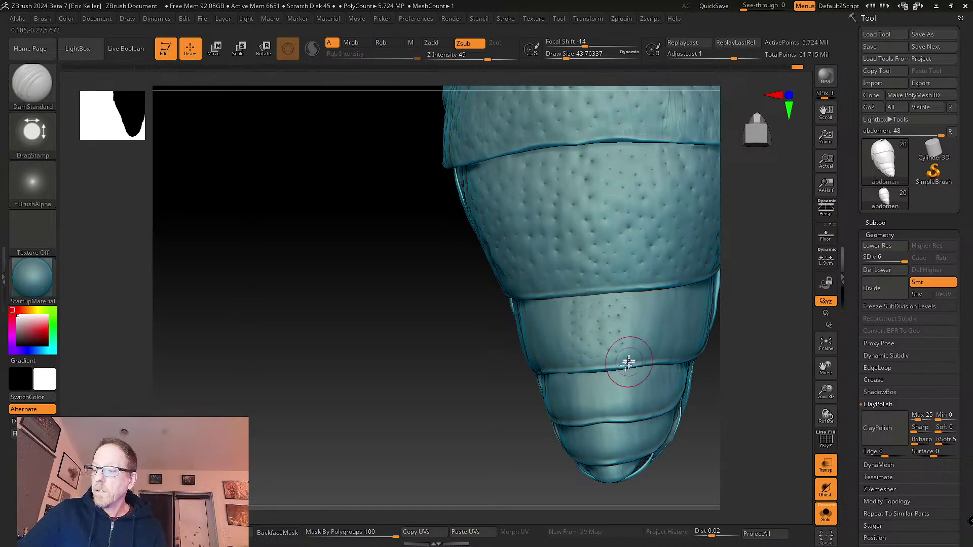
pyautogui.moveTo(613, 363); pyautogui.dragTo(634, 353, button='right')
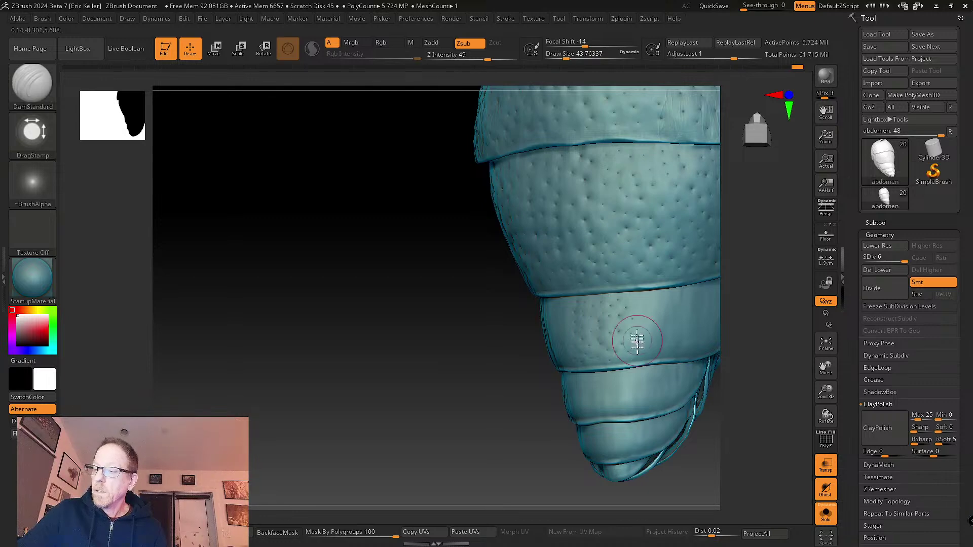
pyautogui.moveTo(634, 298)
pyautogui.mouseDown(button='right')
pyautogui.moveTo(663, 317)
pyautogui.moveTo(635, 304)
pyautogui.mouseUp(button='right')
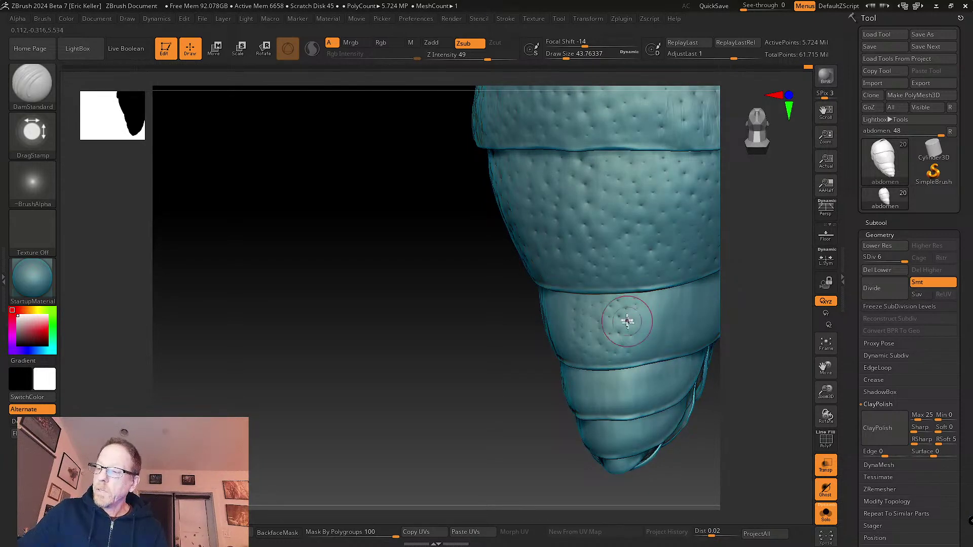
# - Spread the pits outward over the middle of the same half of the third underside plate
pyautogui.moveTo(684, 348); pyautogui.dragTo(550, 310, button='right')
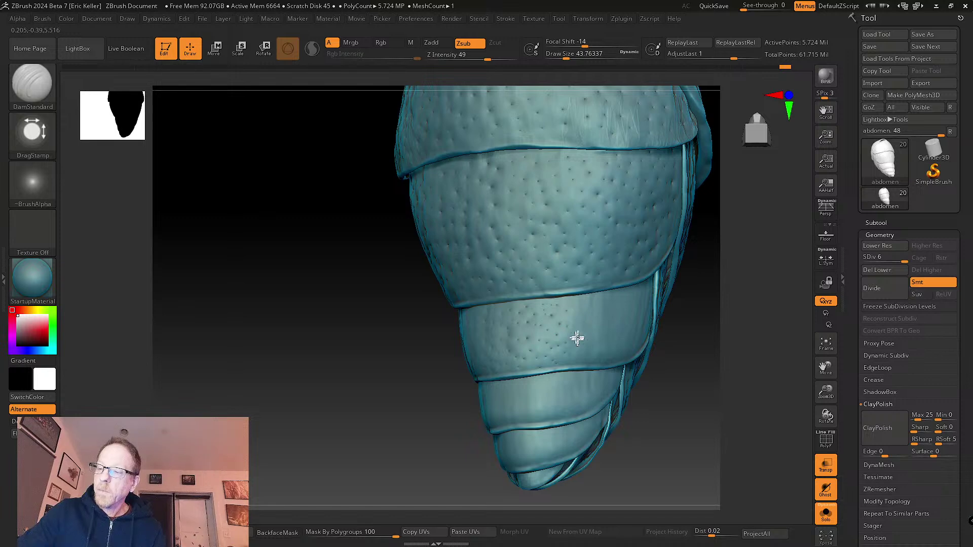
pyautogui.moveTo(583, 326); pyautogui.dragTo(584, 311, button='right')
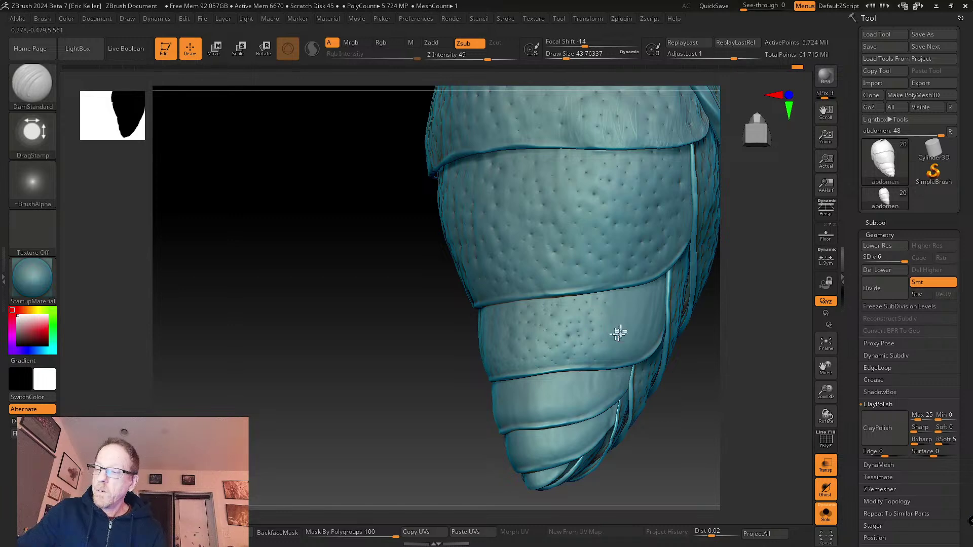
pyautogui.moveTo(621, 321); pyautogui.dragTo(617, 322, button='right')
pyautogui.moveTo(619, 314); pyautogui.dragTo(631, 348)
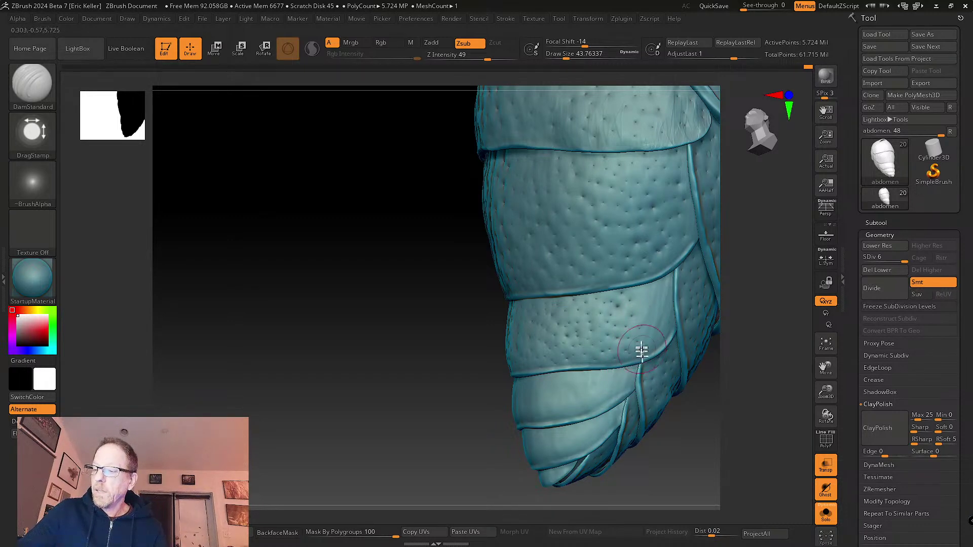
# - Fill the outer part of this half of the third underside plate with pits, up to its side edge and lower corner
pyautogui.moveTo(641, 348); pyautogui.dragTo(641, 310, button='right')
pyautogui.moveTo(661, 317); pyautogui.dragTo(662, 320)
pyautogui.moveTo(655, 302); pyautogui.dragTo(664, 332)
pyautogui.click(662, 292)
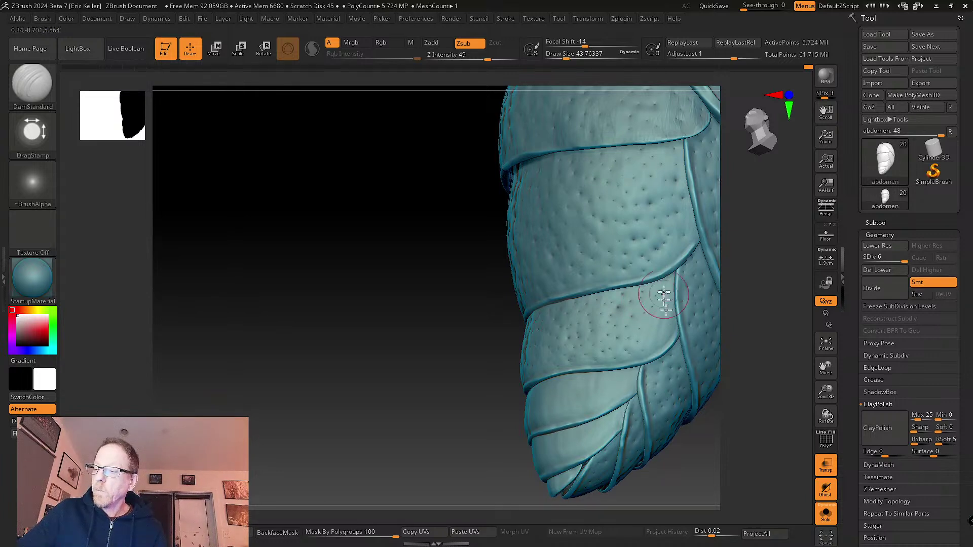
pyautogui.click(669, 309)
pyautogui.click(664, 330)
pyautogui.click(663, 323)
pyautogui.click(663, 322)
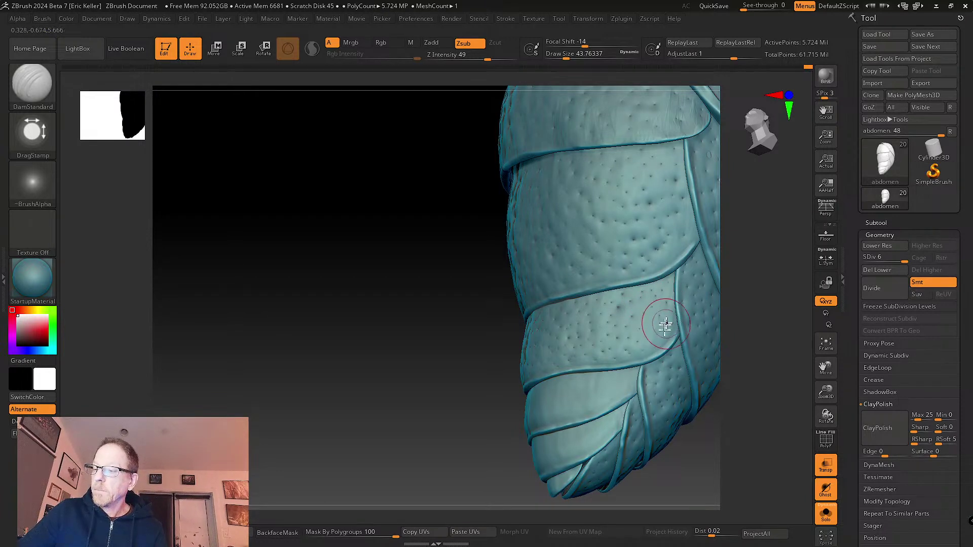
pyautogui.click(658, 348)
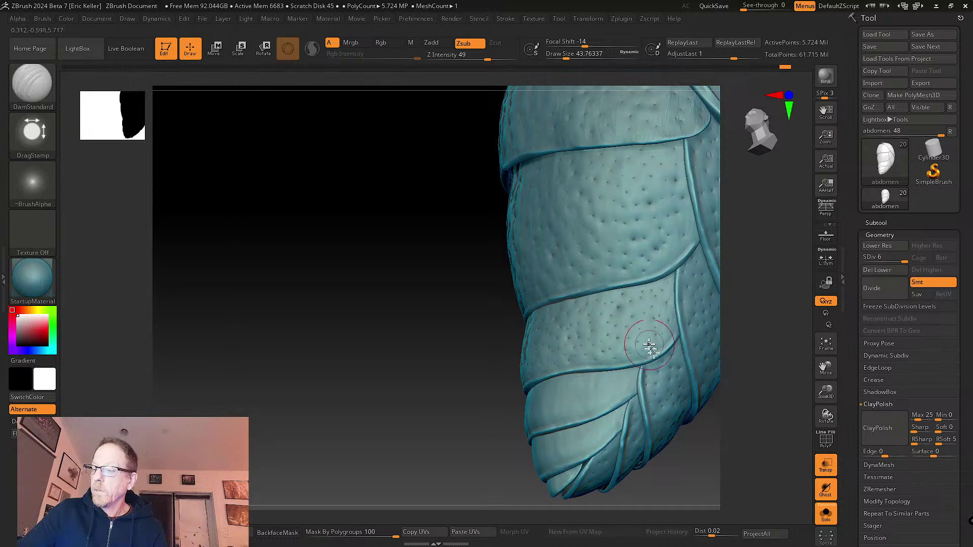
# - Stamp columns of pits on the other half of the third underside plate, working outward from the central band
pyautogui.moveTo(645, 330)
pyautogui.mouseDown(button='right')
pyautogui.moveTo(667, 362)
pyautogui.moveTo(510, 326)
pyautogui.moveTo(500, 348)
pyautogui.mouseUp(button='right')
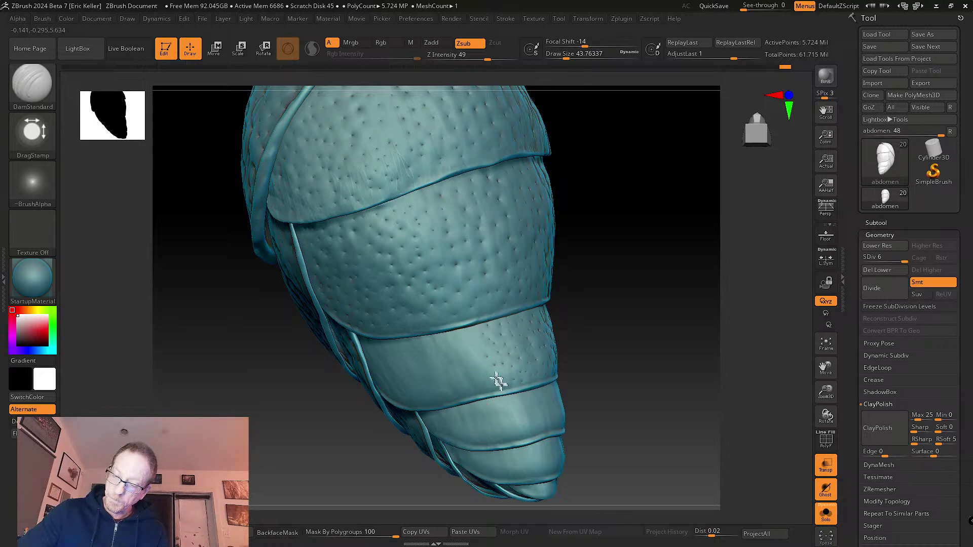
pyautogui.moveTo(489, 386); pyautogui.dragTo(476, 338, button='right')
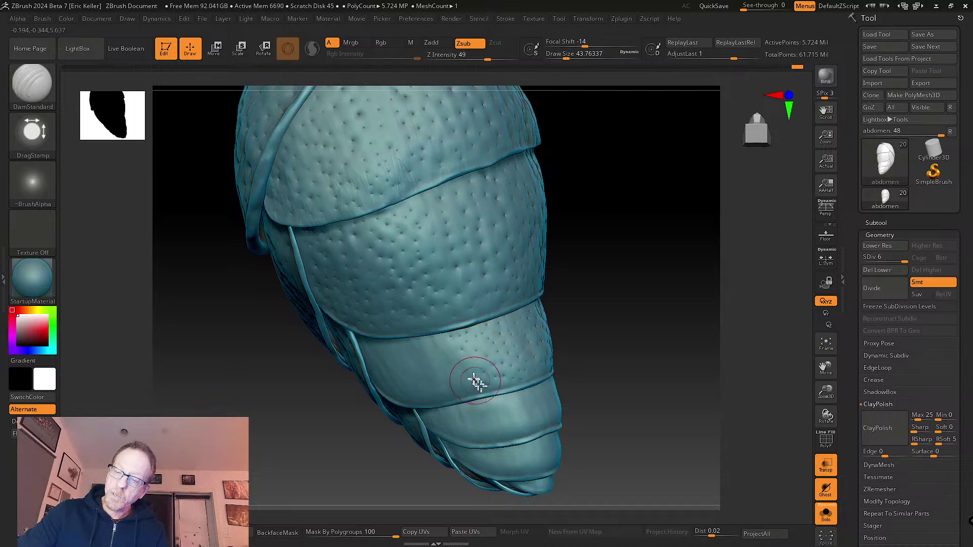
pyautogui.moveTo(476, 382)
pyautogui.mouseDown(button='right')
pyautogui.moveTo(469, 359)
pyautogui.moveTo(470, 375)
pyautogui.mouseUp(button='right')
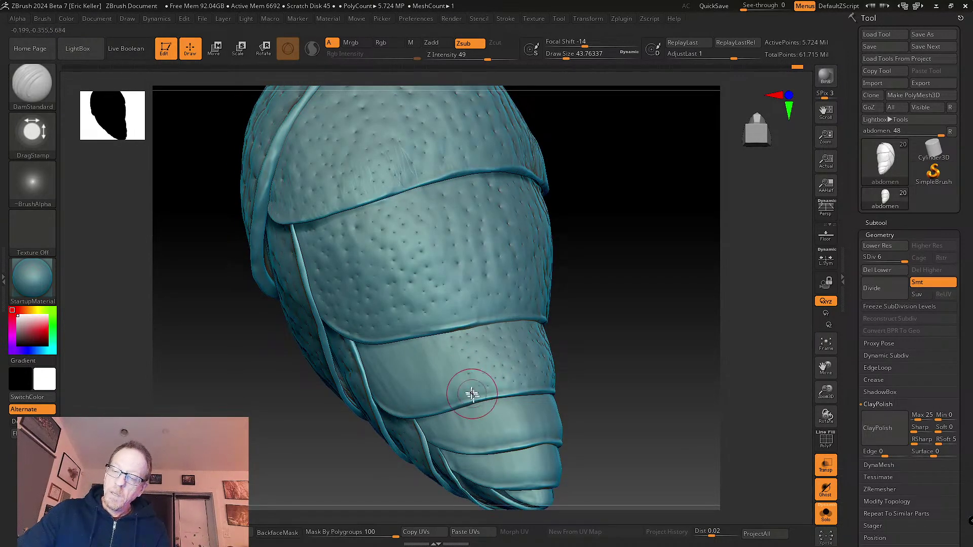
pyautogui.moveTo(457, 378); pyautogui.dragTo(451, 381, button='right')
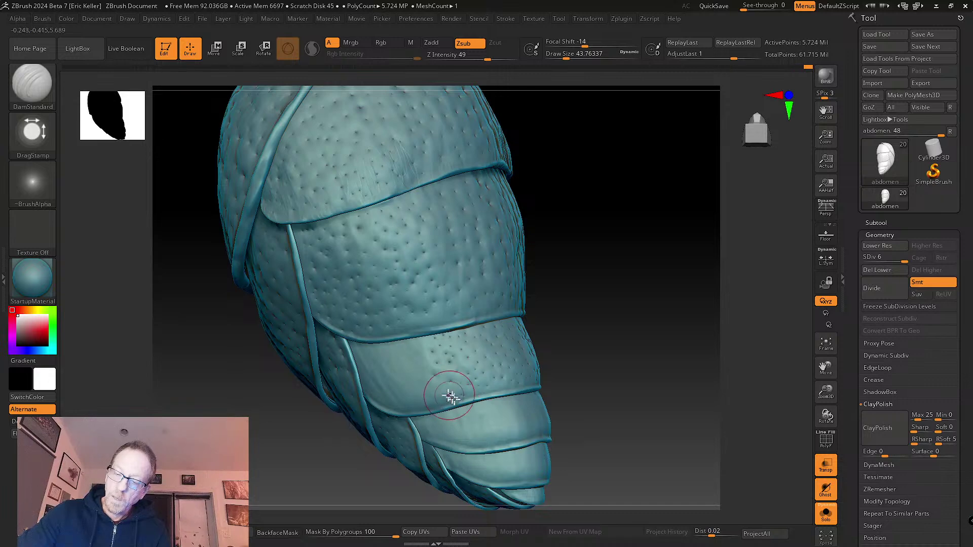
pyautogui.moveTo(448, 390); pyautogui.dragTo(435, 397, button='right')
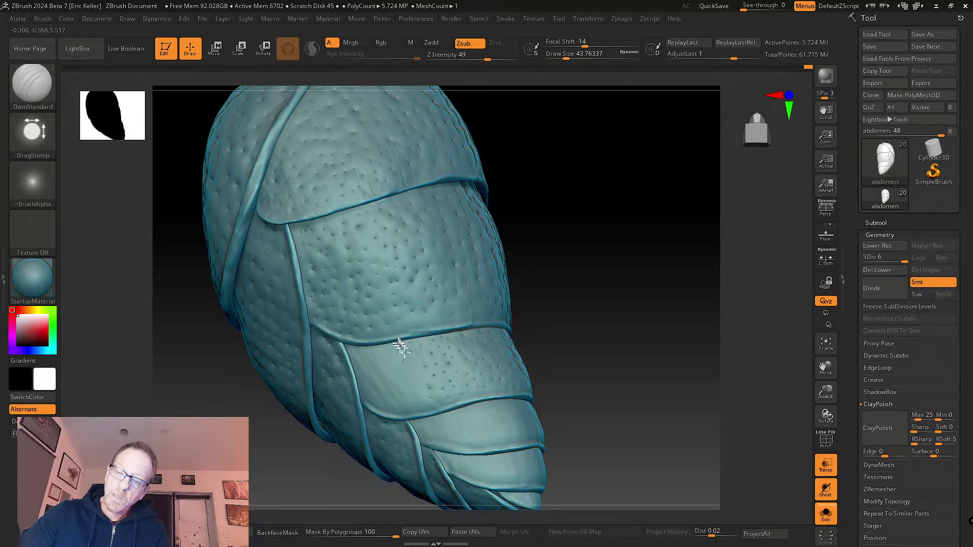
# - Continue the pits across the remaining smooth area of the third underside plate to its outer side edge
pyautogui.moveTo(413, 369); pyautogui.dragTo(437, 403, button='right')
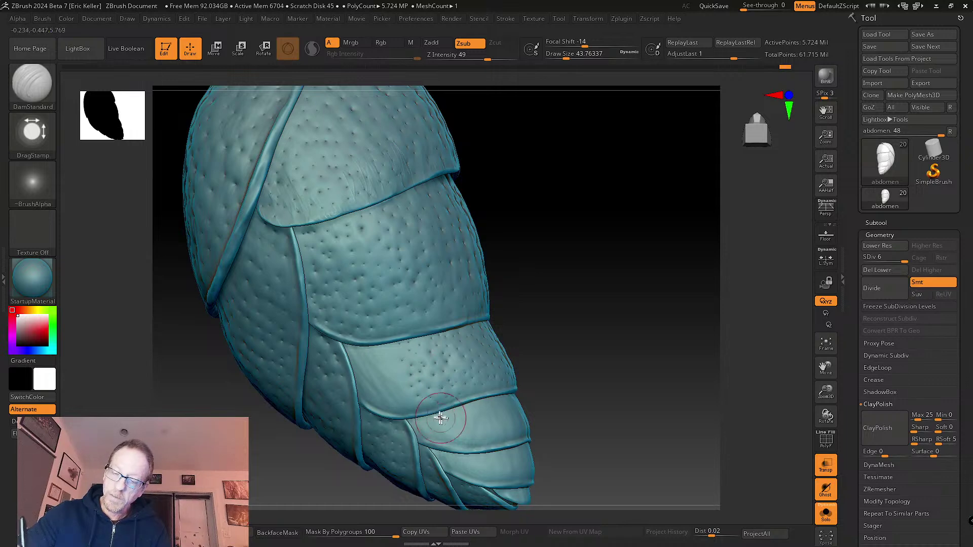
pyautogui.moveTo(428, 417); pyautogui.dragTo(407, 380, button='right')
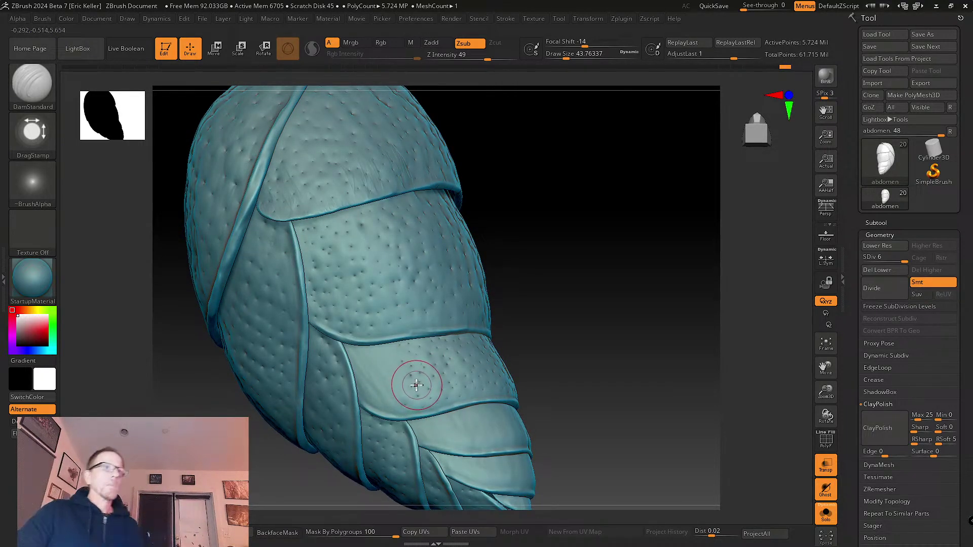
pyautogui.moveTo(412, 378); pyautogui.dragTo(415, 364, button='right')
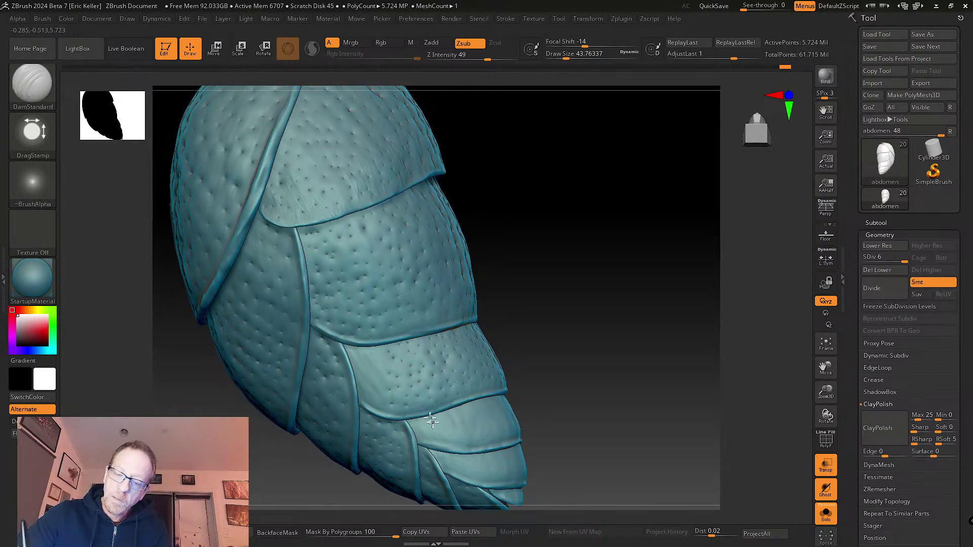
pyautogui.moveTo(431, 420); pyautogui.dragTo(402, 374, button='right')
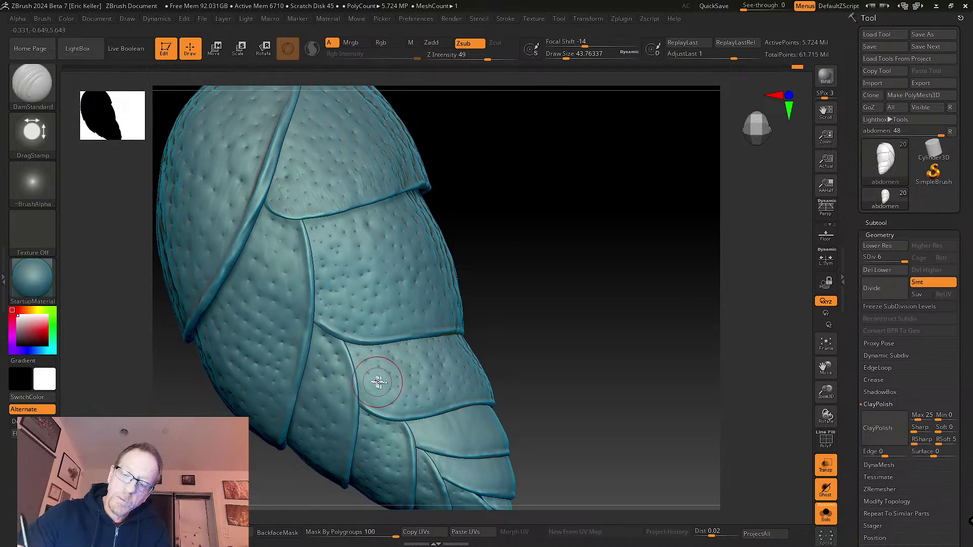
pyautogui.moveTo(379, 399); pyautogui.dragTo(381, 403)
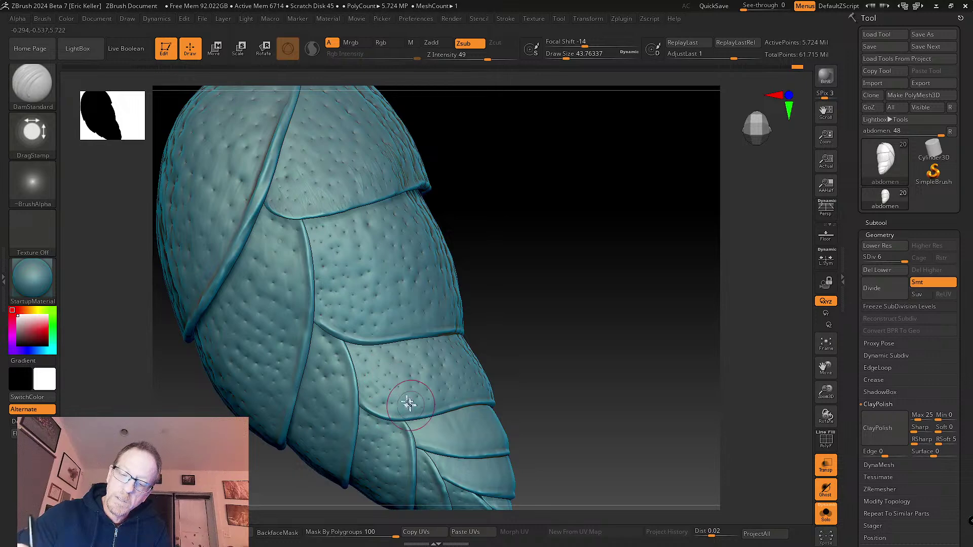
# - Start pitting the fourth underside plate, stamping small pits from its side edge inward across the outer part of this half
pyautogui.moveTo(424, 413); pyautogui.dragTo(409, 397, button='right')
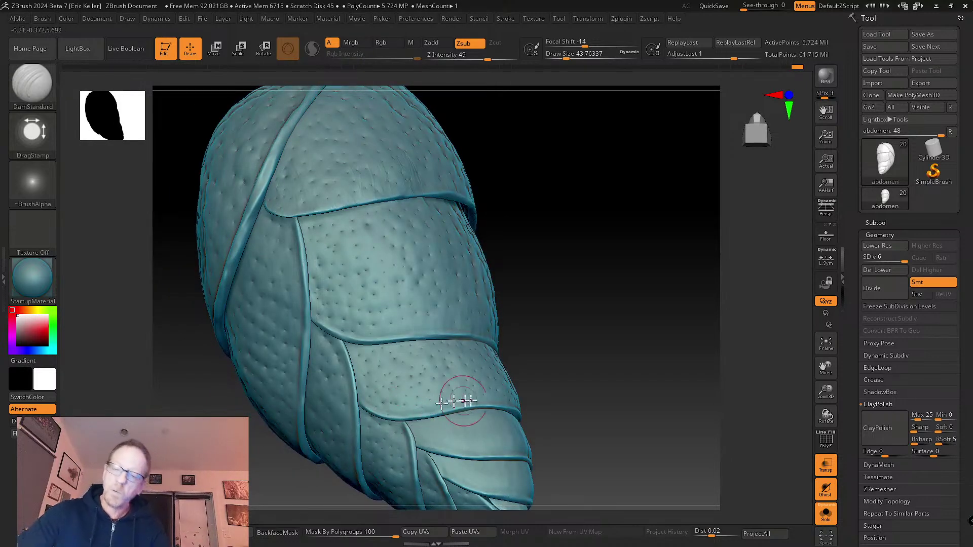
pyautogui.moveTo(534, 397)
pyautogui.keyDown('alt'); pyautogui.mouseDown(button='right')
pyautogui.moveTo(528, 326)
pyautogui.moveTo(518, 344)
pyautogui.mouseUp(button='right'); pyautogui.keyUp('alt')
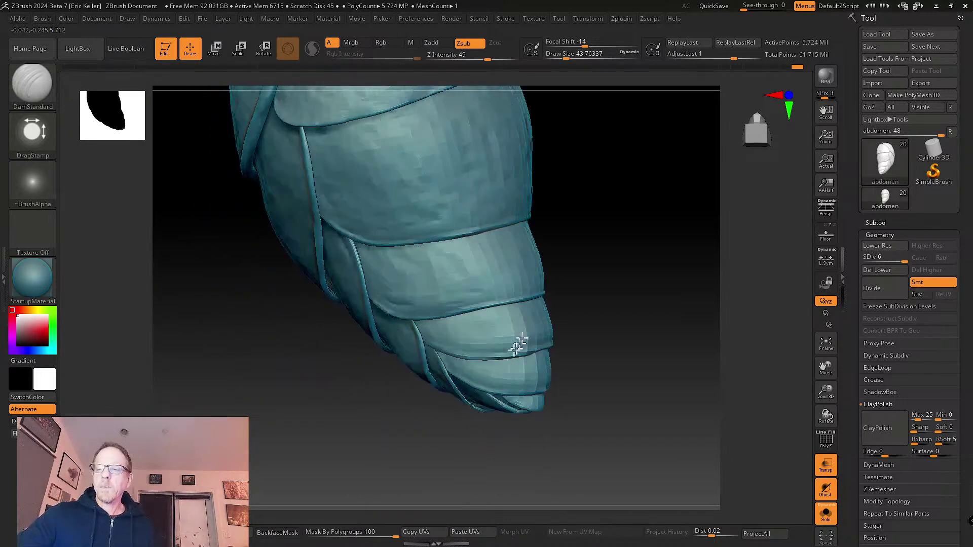
pyautogui.moveTo(443, 343); pyautogui.dragTo(446, 330, button='right')
pyautogui.click(439, 339)
pyautogui.click(434, 342)
pyautogui.click(444, 330)
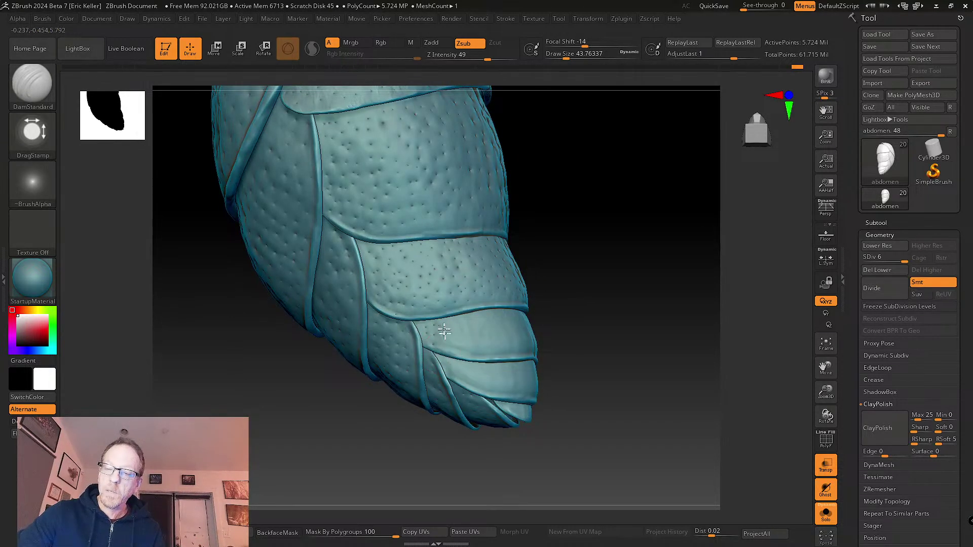
pyautogui.moveTo(456, 347)
pyautogui.mouseDown(button='right')
pyautogui.moveTo(473, 355)
pyautogui.moveTo(463, 360)
pyautogui.mouseUp(button='right')
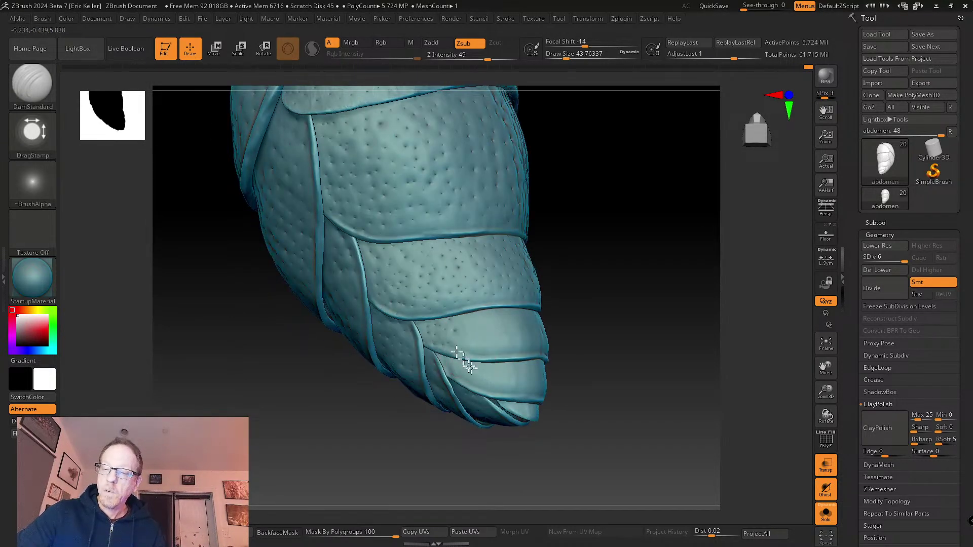
pyautogui.click(465, 351)
pyautogui.click(463, 344)
pyautogui.click(480, 343)
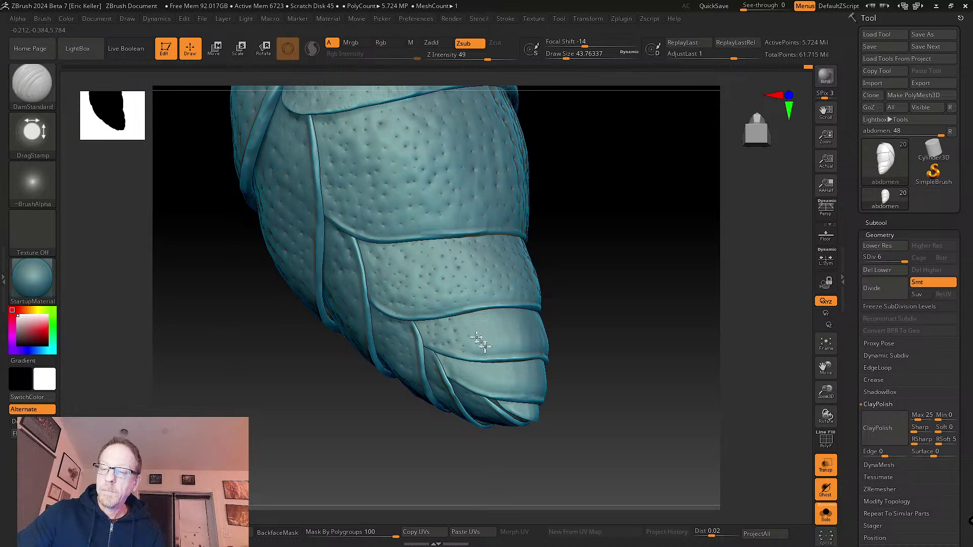
# - Continue the pits over the middle of the fourth underside plate, up to its central band
pyautogui.moveTo(486, 337)
pyautogui.mouseDown(button='right')
pyautogui.moveTo(476, 321)
pyautogui.moveTo(500, 365)
pyautogui.moveTo(506, 342)
pyautogui.moveTo(527, 343)
pyautogui.mouseUp(button='right')
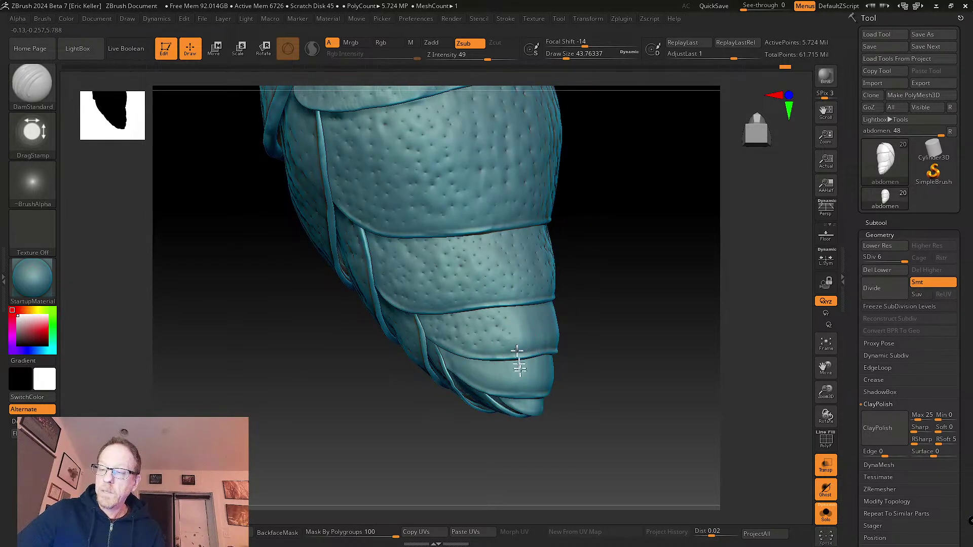
pyautogui.moveTo(511, 363); pyautogui.dragTo(531, 339, button='right')
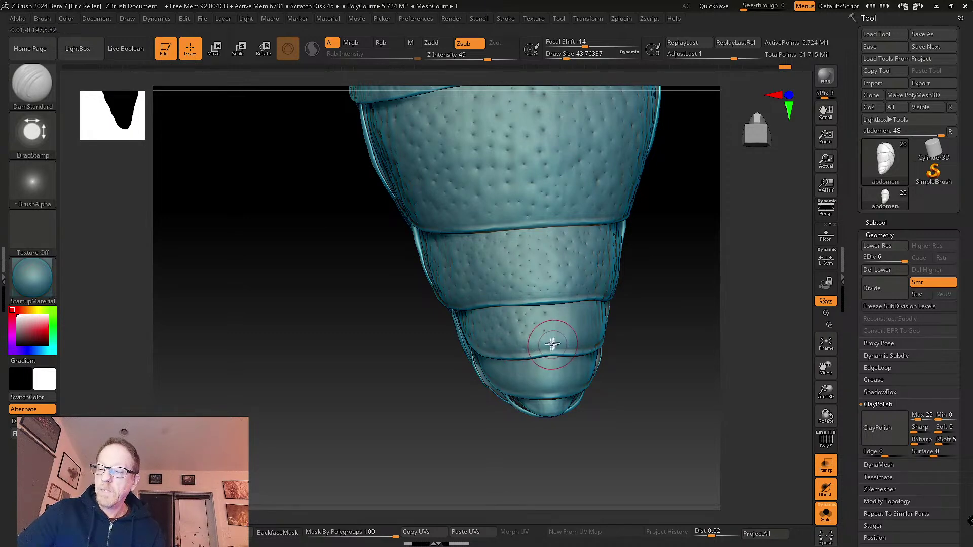
pyautogui.moveTo(553, 345); pyautogui.dragTo(540, 348)
pyautogui.moveTo(553, 350); pyautogui.dragTo(556, 327, button='right')
pyautogui.moveTo(556, 328)
pyautogui.mouseDown()
pyautogui.moveTo(568, 324)
pyautogui.moveTo(563, 354)
pyautogui.mouseUp()
pyautogui.moveTo(575, 315)
pyautogui.mouseDown()
pyautogui.moveTo(570, 362)
pyautogui.moveTo(593, 347)
pyautogui.mouseUp()
# - Cover the other half of the fourth underside plate with pits, out to its opposite side edge
pyautogui.moveTo(593, 348); pyautogui.dragTo(587, 354, button='right')
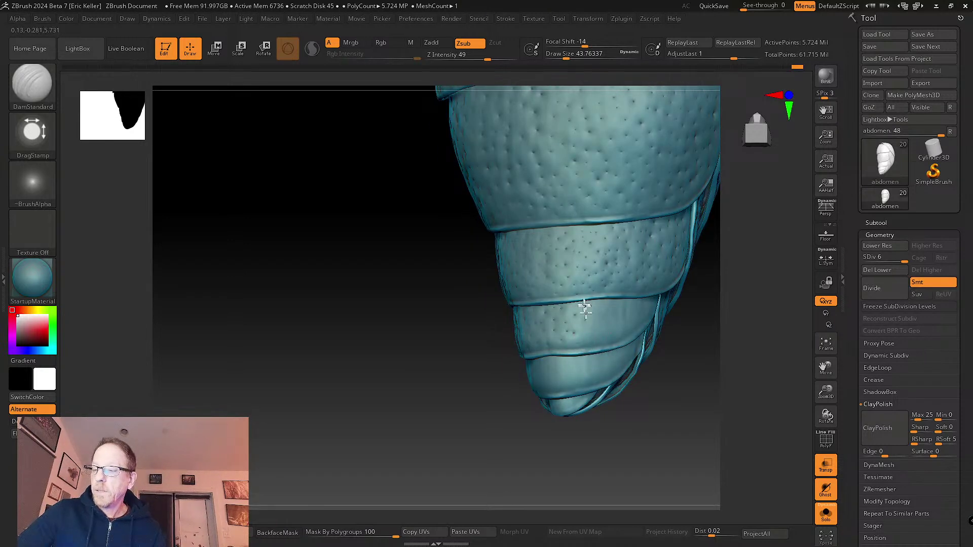
pyautogui.moveTo(585, 308); pyautogui.dragTo(591, 330)
pyautogui.moveTo(615, 341)
pyautogui.mouseDown(button='right')
pyautogui.moveTo(625, 348)
pyautogui.moveTo(615, 344)
pyautogui.moveTo(615, 320)
pyautogui.mouseUp(button='right')
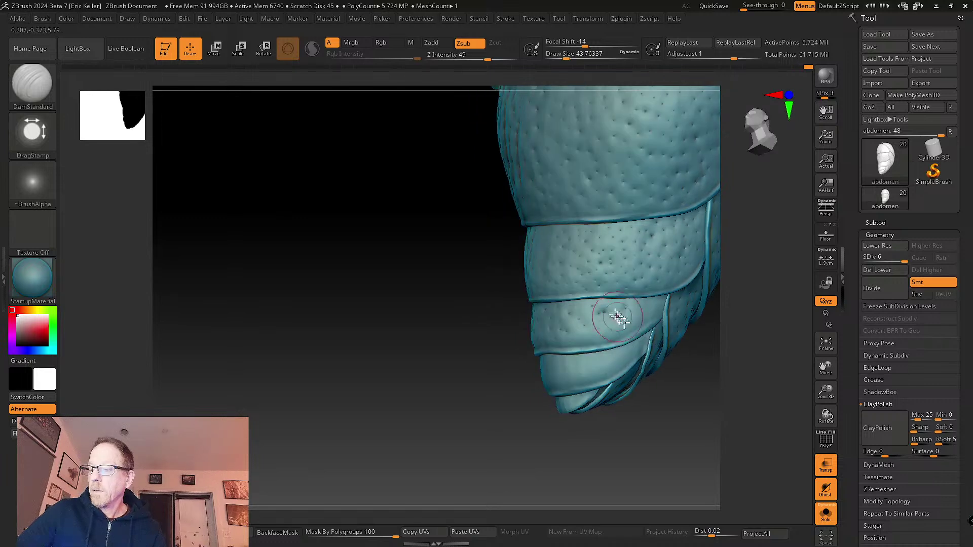
pyautogui.moveTo(599, 339)
pyautogui.mouseDown()
pyautogui.moveTo(605, 349)
pyautogui.moveTo(584, 341)
pyautogui.mouseUp()
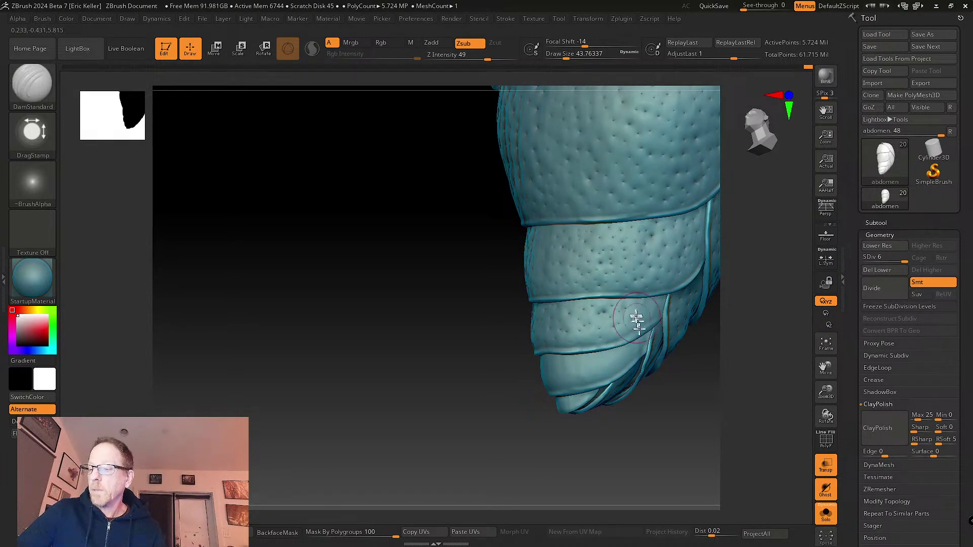
pyautogui.moveTo(662, 306); pyautogui.dragTo(650, 305, button='right')
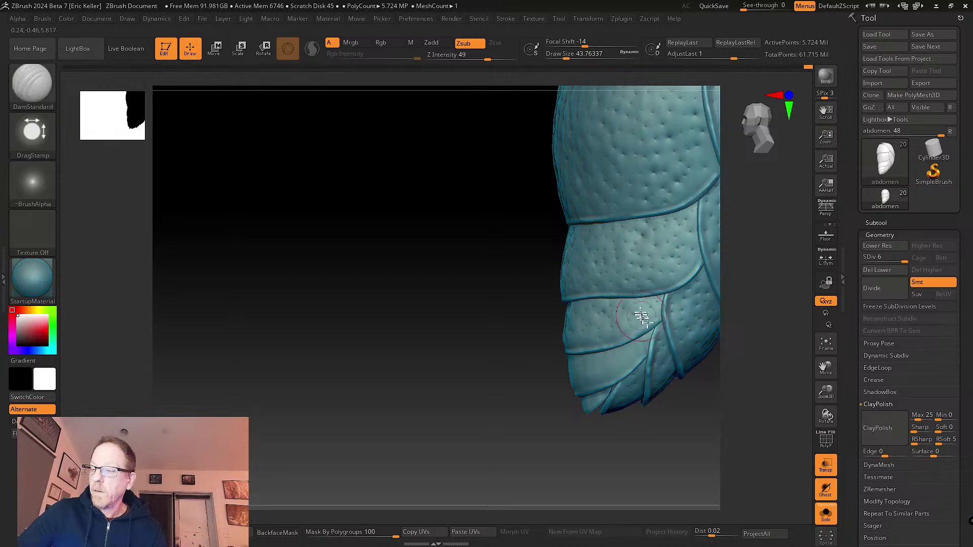
# - Stamp pits across the fifth underside plate near the abdomen's tip, covering both halves from side edge to side edge
pyautogui.moveTo(640, 343)
pyautogui.mouseDown(button='right')
pyautogui.moveTo(530, 358)
pyautogui.moveTo(563, 384)
pyautogui.moveTo(578, 379)
pyautogui.mouseUp(button='right')
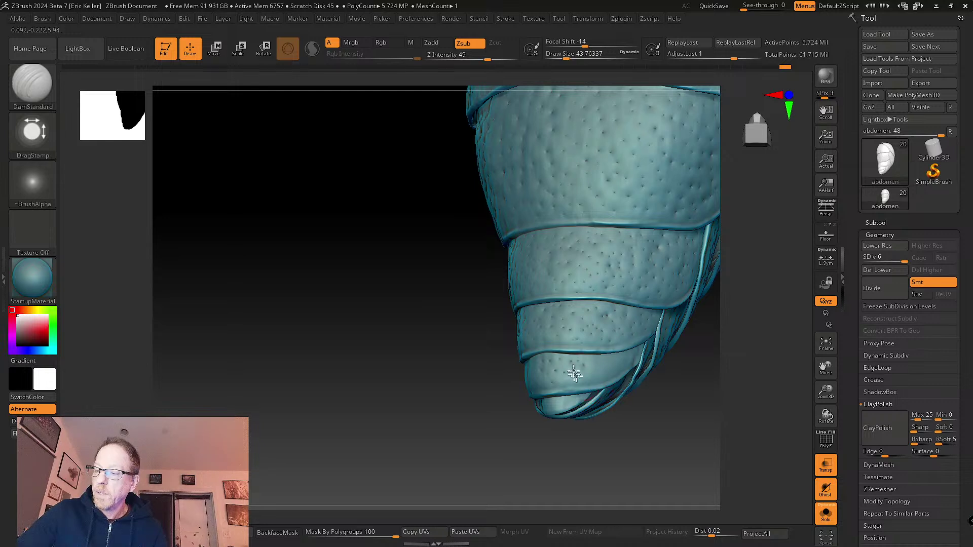
pyautogui.moveTo(587, 391)
pyautogui.mouseDown(button='right')
pyautogui.moveTo(599, 395)
pyautogui.moveTo(627, 361)
pyautogui.mouseUp(button='right')
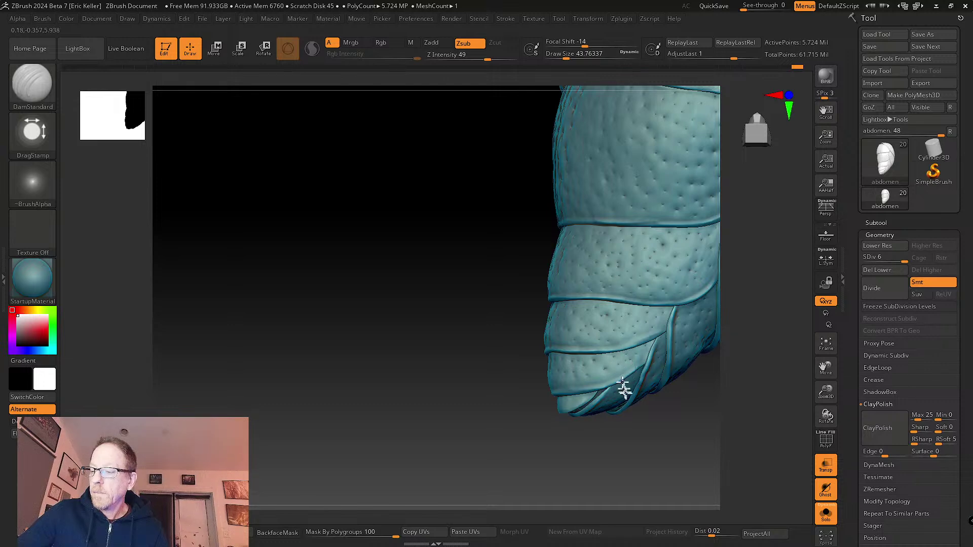
pyautogui.moveTo(613, 390); pyautogui.dragTo(550, 369, button='right')
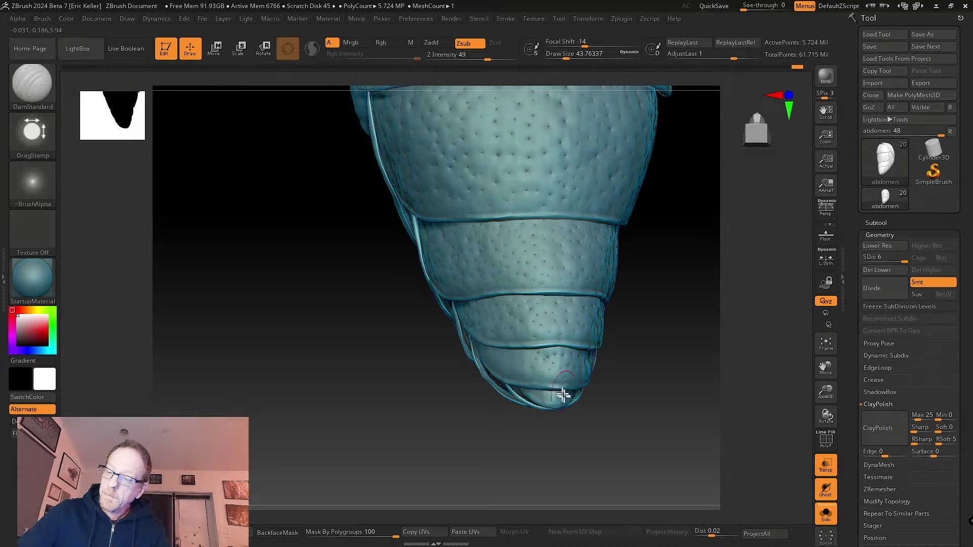
pyautogui.moveTo(543, 397); pyautogui.dragTo(554, 365, button='right')
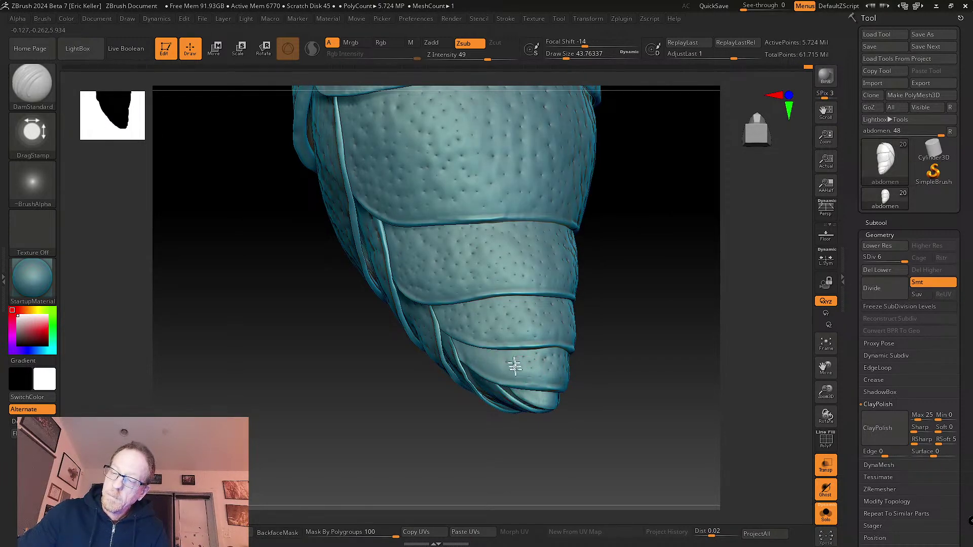
pyautogui.moveTo(515, 367); pyautogui.dragTo(520, 386, button='right')
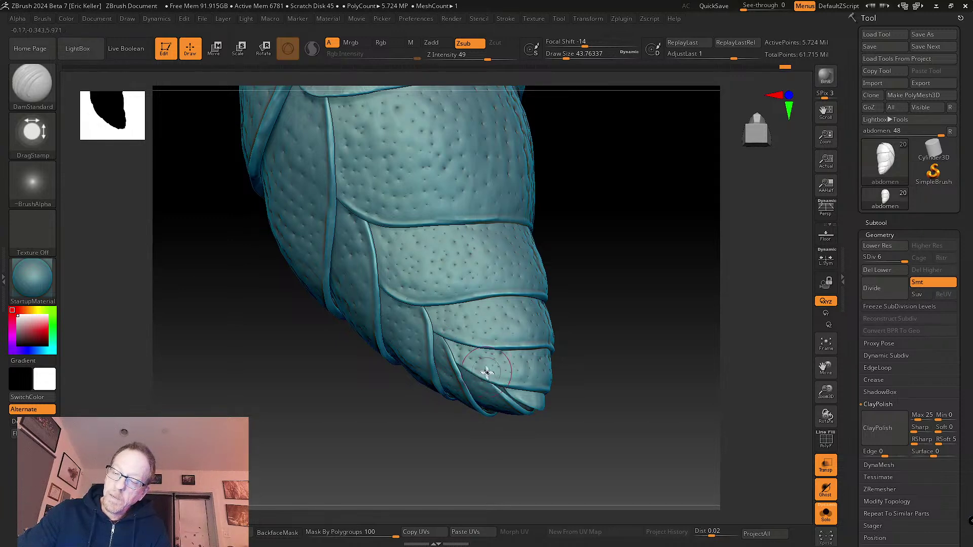
# - Save the tool as the next incremental version
pyautogui.moveTo(629, 413); pyautogui.dragTo(661, 477)
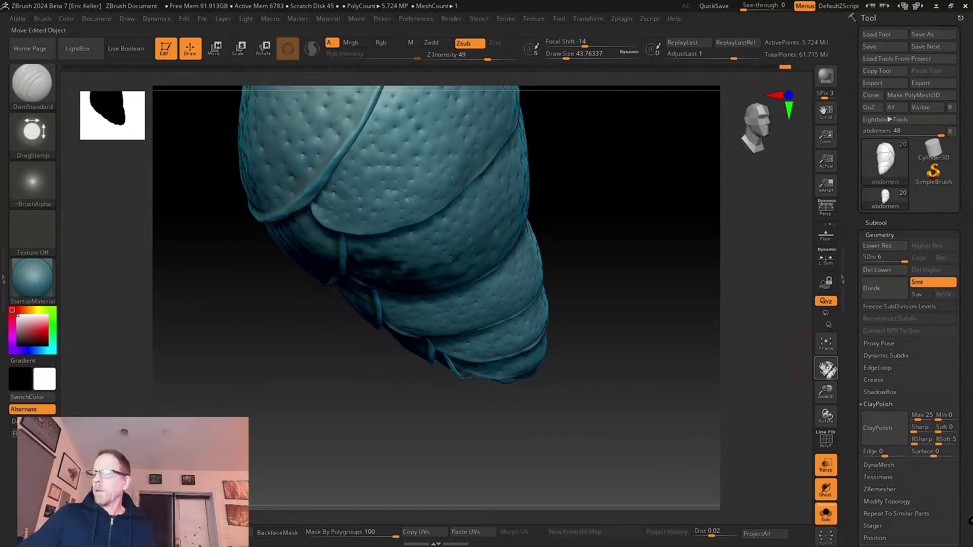
pyautogui.moveTo(828, 354); pyautogui.dragTo(678, 430)
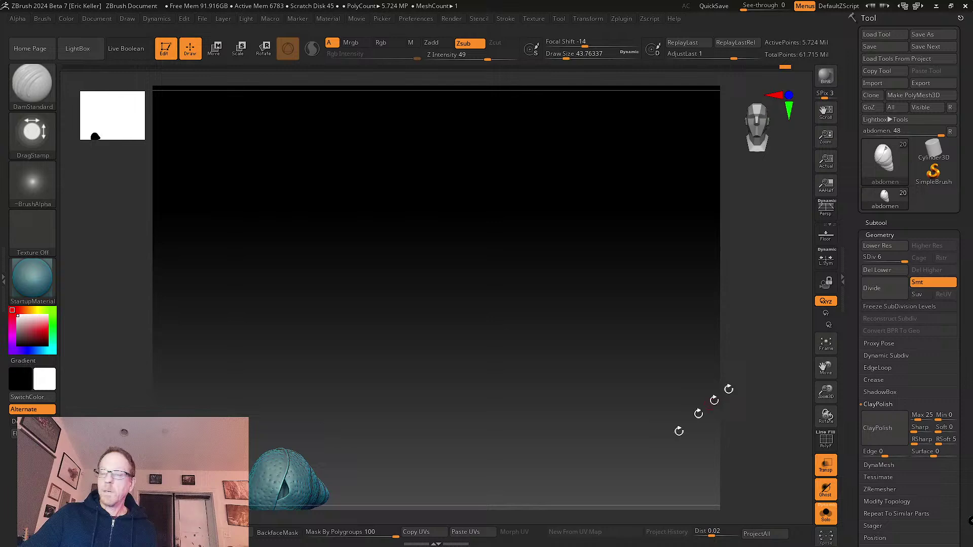
pyautogui.click(826, 344)
pyautogui.moveTo(697, 395); pyautogui.dragTo(654, 400)
pyautogui.click(931, 47)
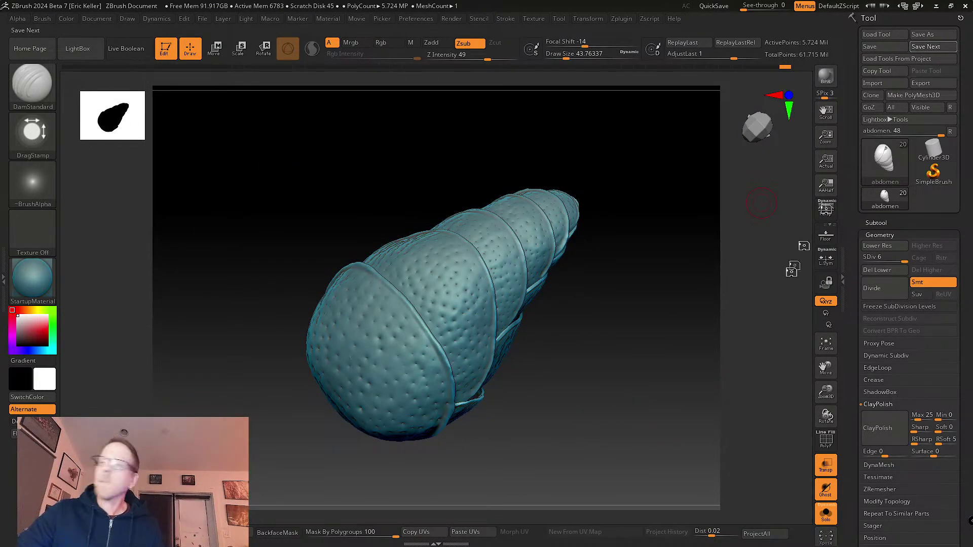
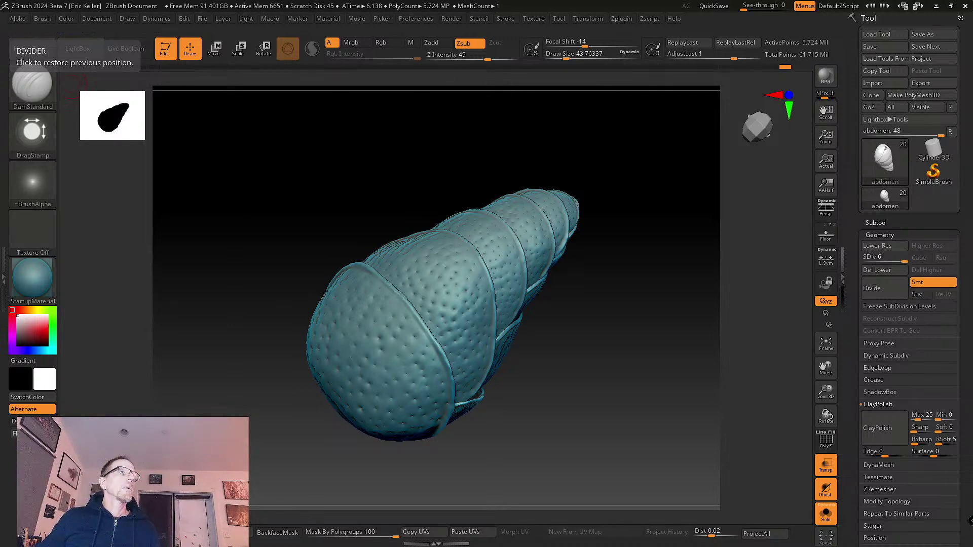
# - Switch to the web browser and look through the orchid bee image results for reference photos
pyautogui.hotkey('alt', 'Tab')
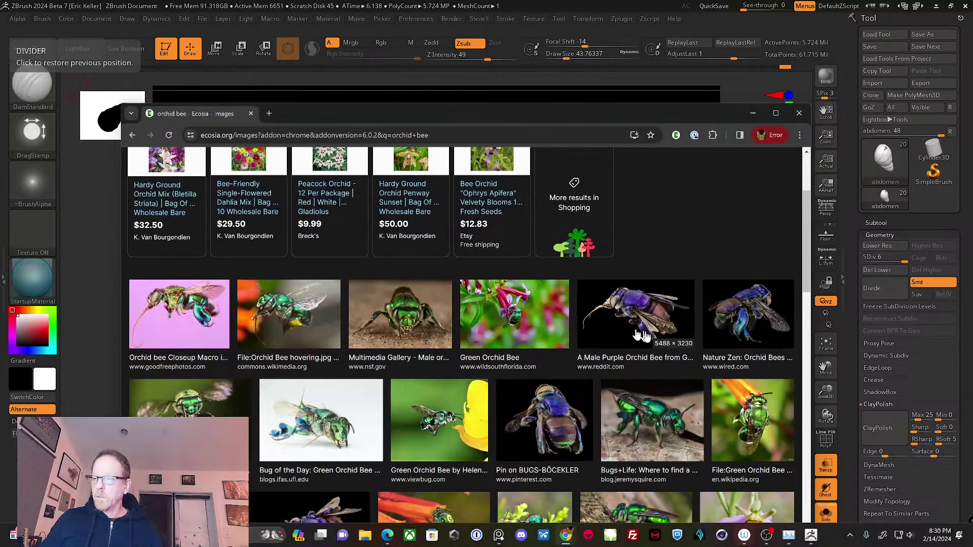
pyautogui.scroll(-2, 639, 336)
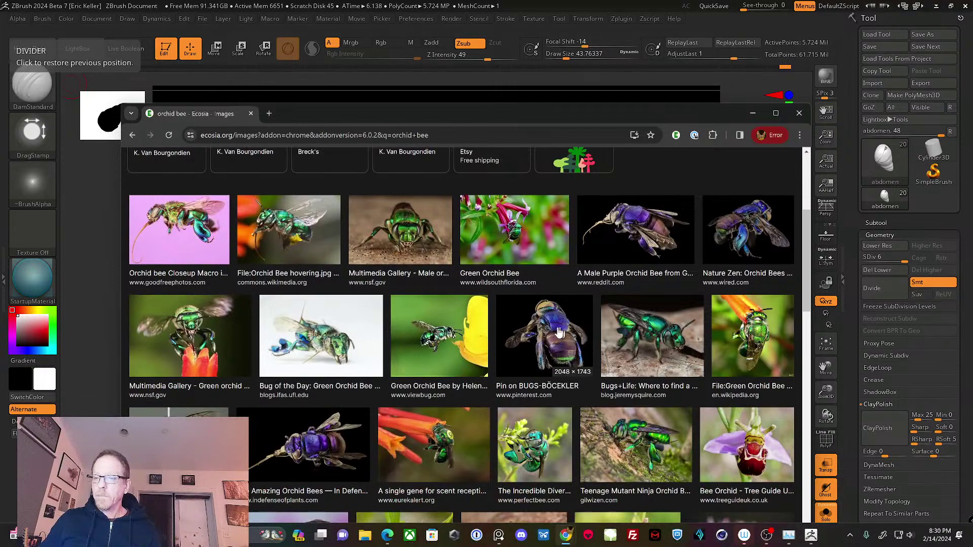
pyautogui.scroll(-1, 315, 343)
pyautogui.scroll(-6, 315, 343)
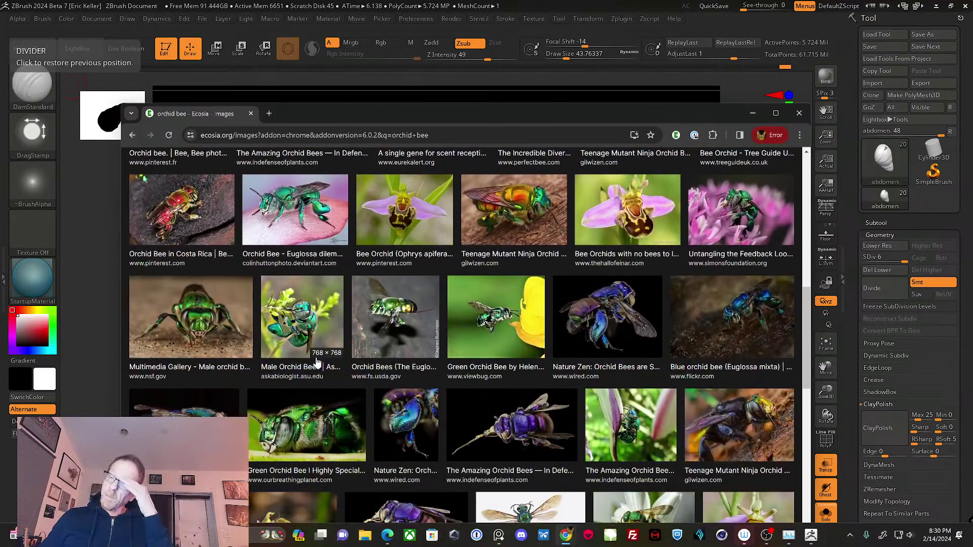
pyautogui.scroll(-1, 318, 363)
pyautogui.scroll(-1, 332, 354)
pyautogui.scroll(-3, 334, 352)
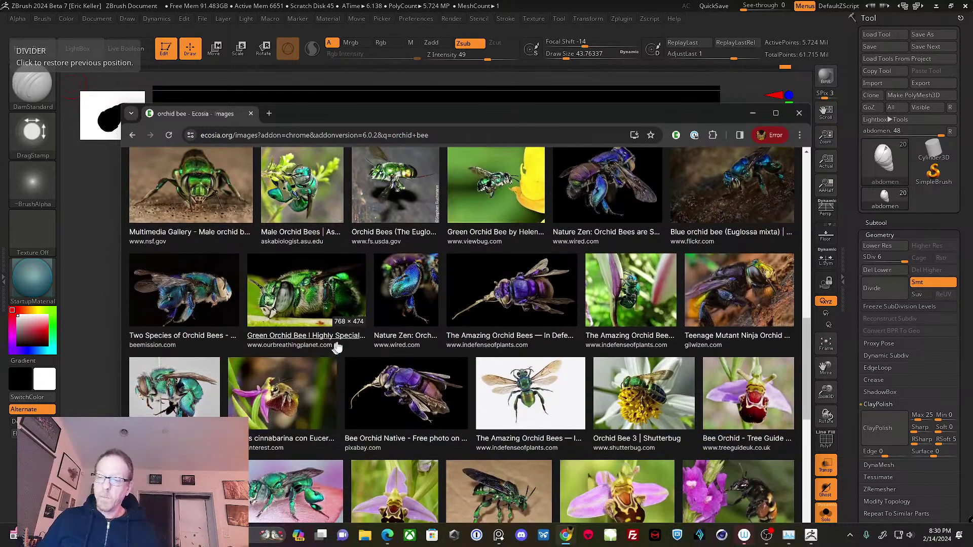
pyautogui.scroll(6, 337, 343)
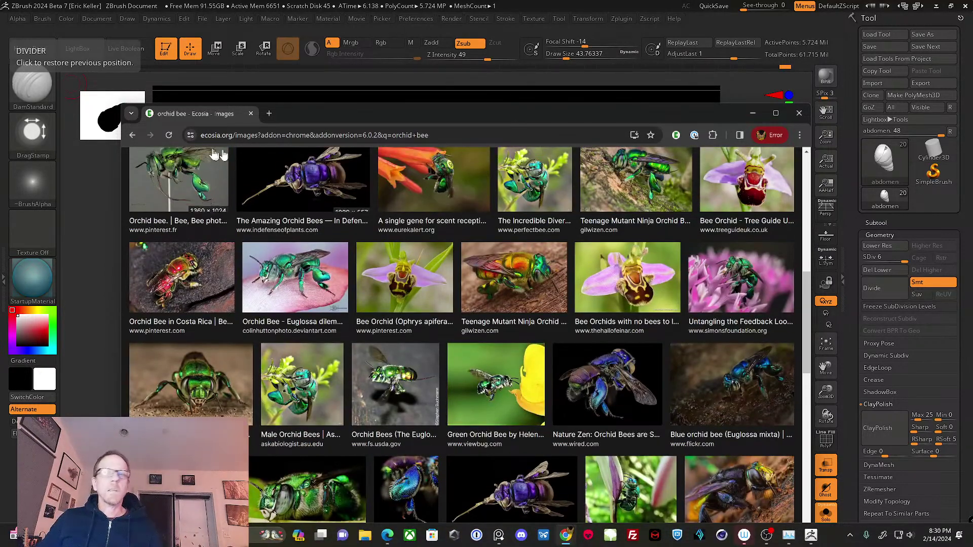
# - Open bloopatone.com in a new browser tab and move the browser window off the sculpting screen
pyautogui.click(270, 114)
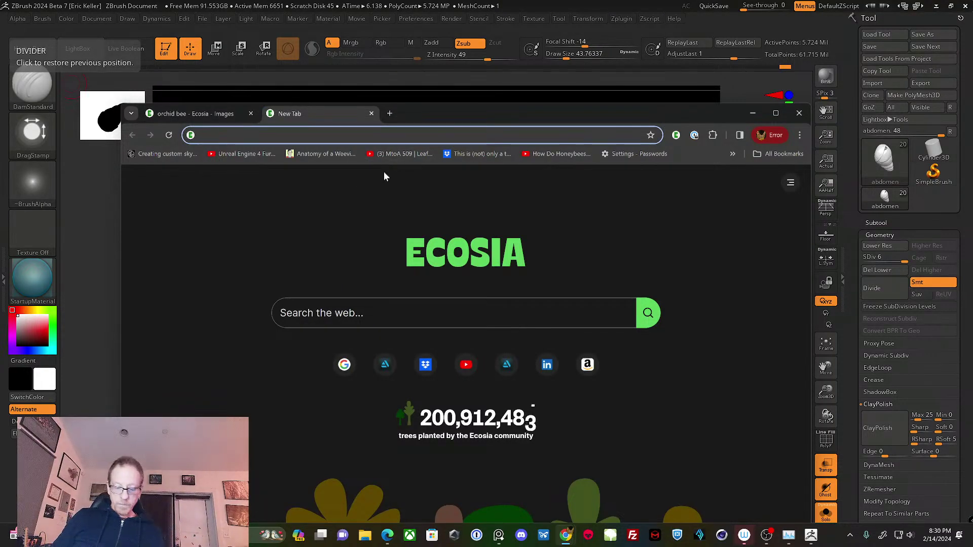
pyautogui.write('bloopatone.com')
pyautogui.press('Return')
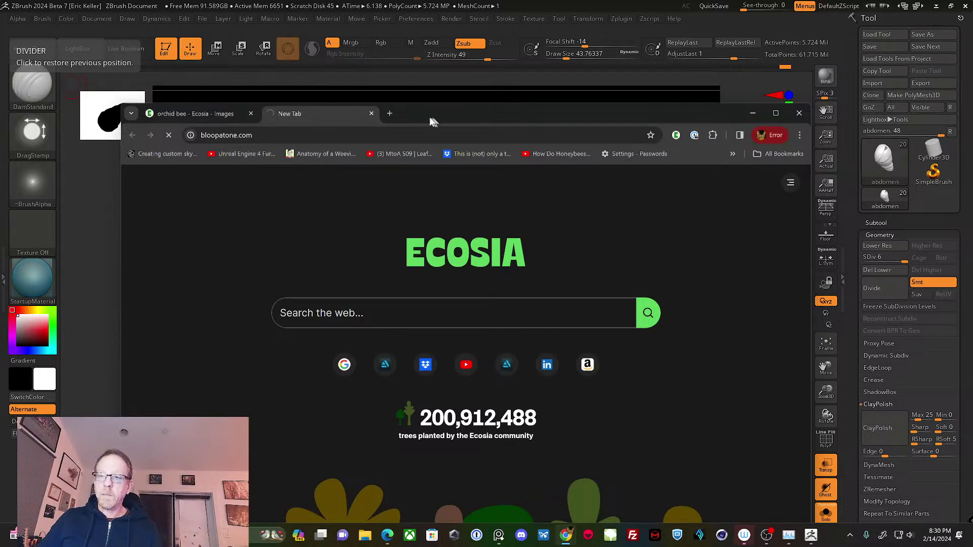
pyautogui.moveTo(429, 116); pyautogui.dragTo(3, 161)
pyautogui.click(333, 97)
pyautogui.moveTo(127, 150); pyautogui.dragTo(0, 159)
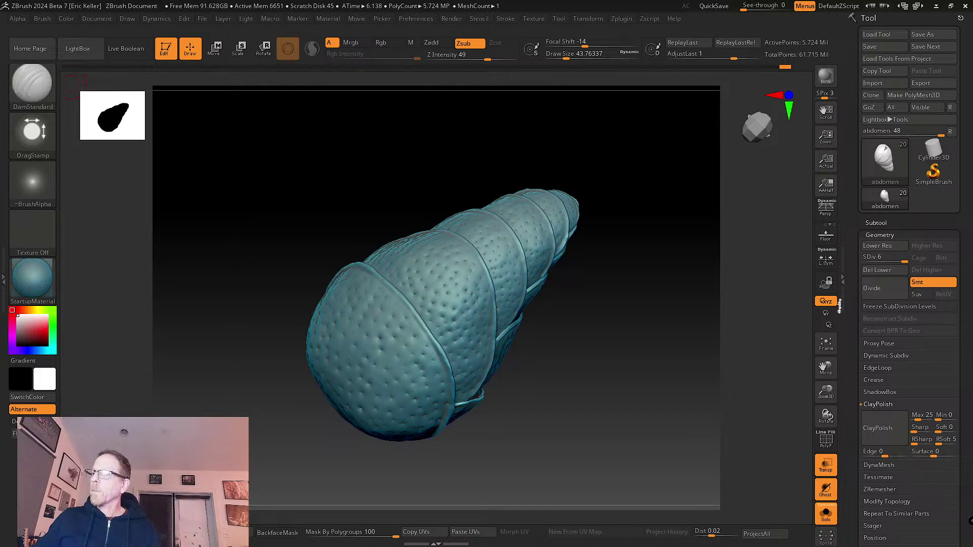
# - Start loading a tool and browse drive D: to Projects/EntomologyAnimated/taxonomy/Arthropoda/hexapoda/insecta/orders
pyautogui.click(883, 37)
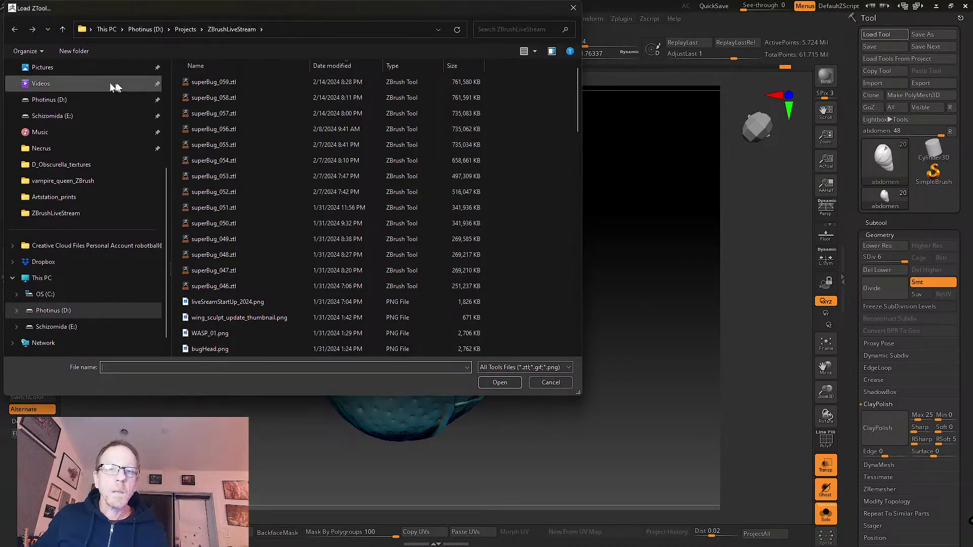
pyautogui.click(93, 116)
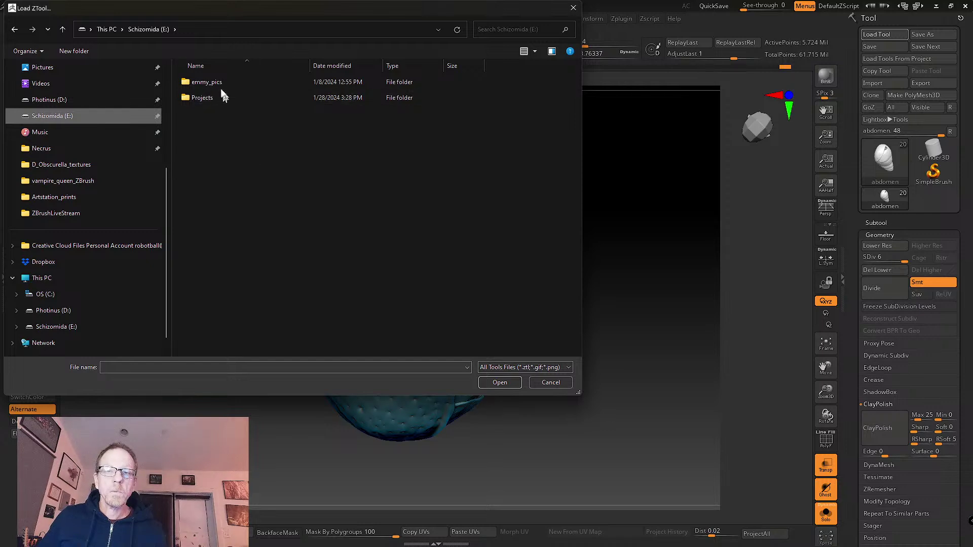
pyautogui.click(100, 101)
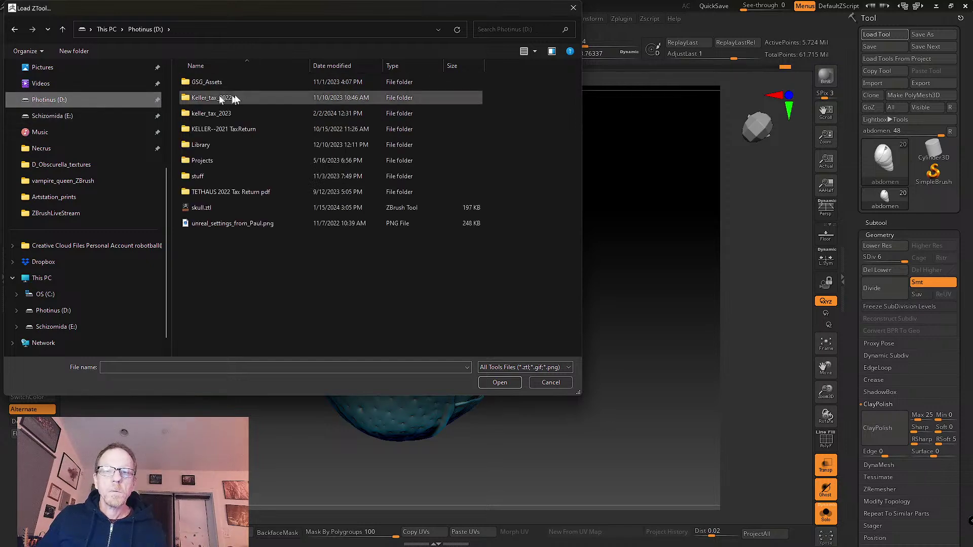
pyautogui.doubleClick(217, 161)
pyautogui.doubleClick(227, 99)
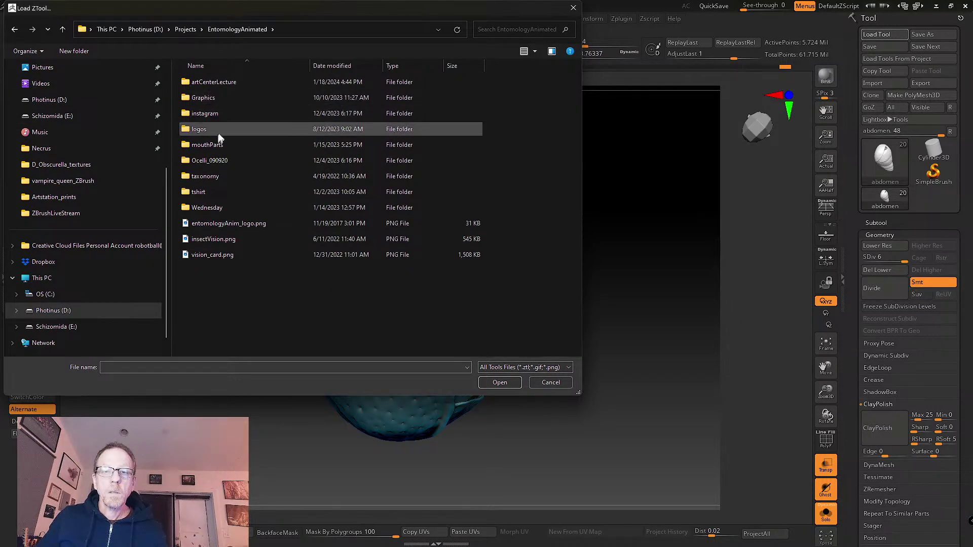
pyautogui.doubleClick(217, 178)
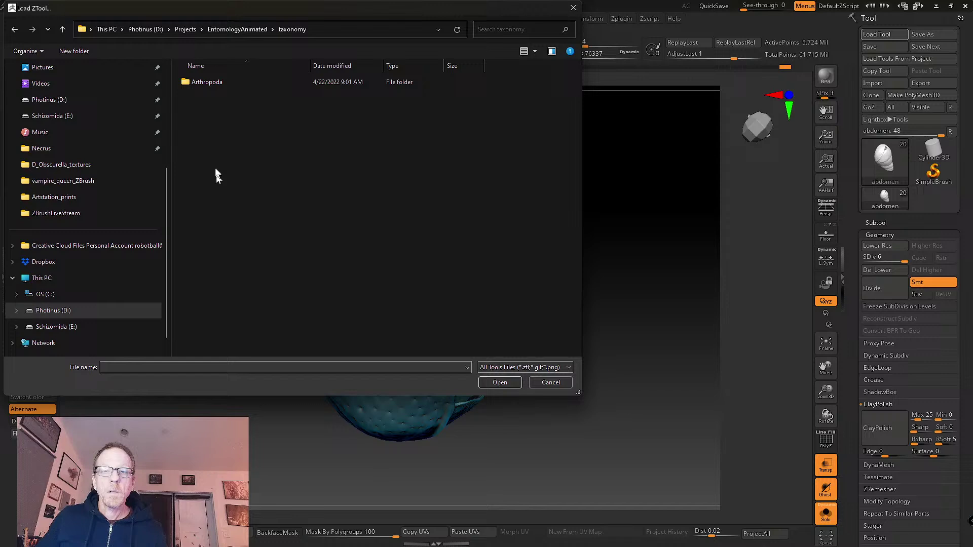
pyautogui.doubleClick(215, 84)
pyautogui.doubleClick(213, 114)
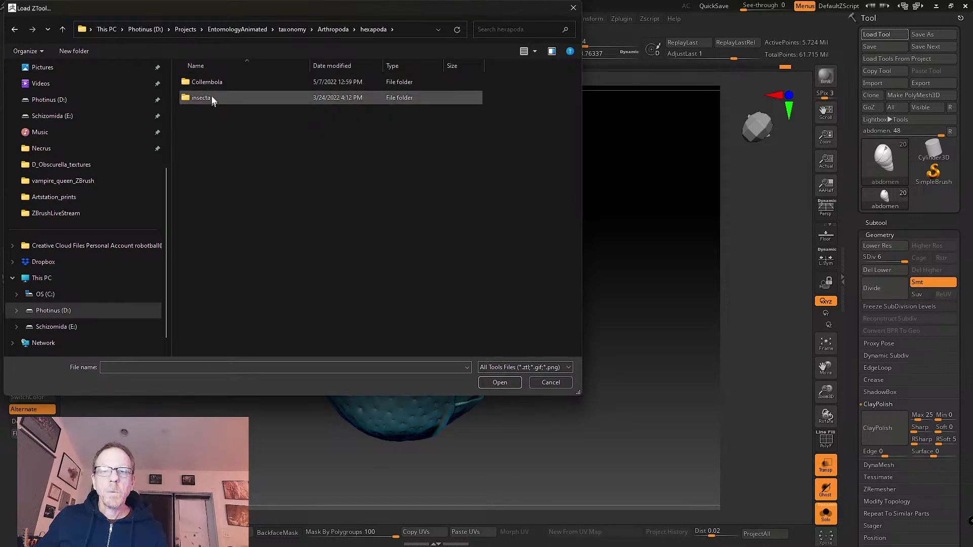
pyautogui.doubleClick(211, 97)
pyautogui.doubleClick(211, 83)
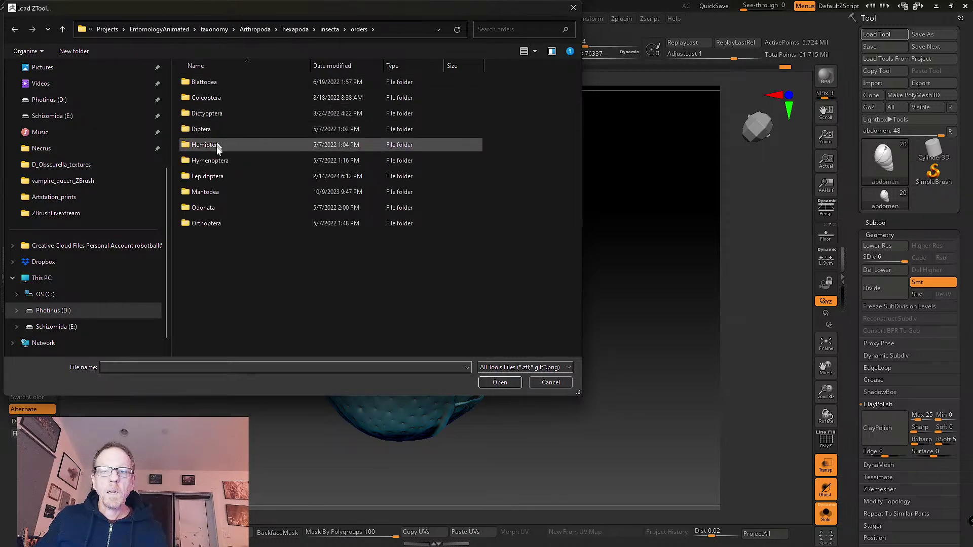
# - Browse from the orders folder through Hymenoptera, Apidae, Euglossa and Euglossa_dilemma to the Euglossa-dilemma_ZBrush folder
pyautogui.doubleClick(215, 162)
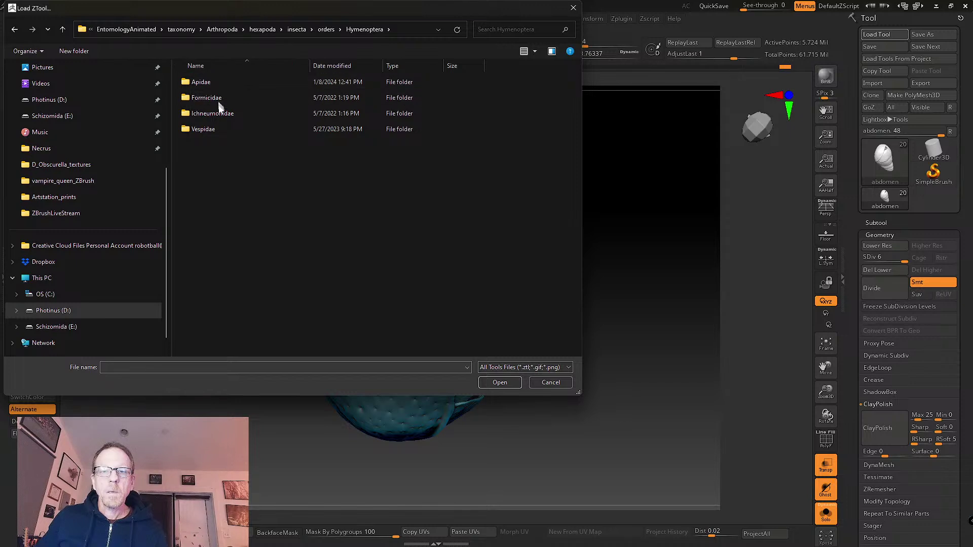
pyautogui.doubleClick(213, 82)
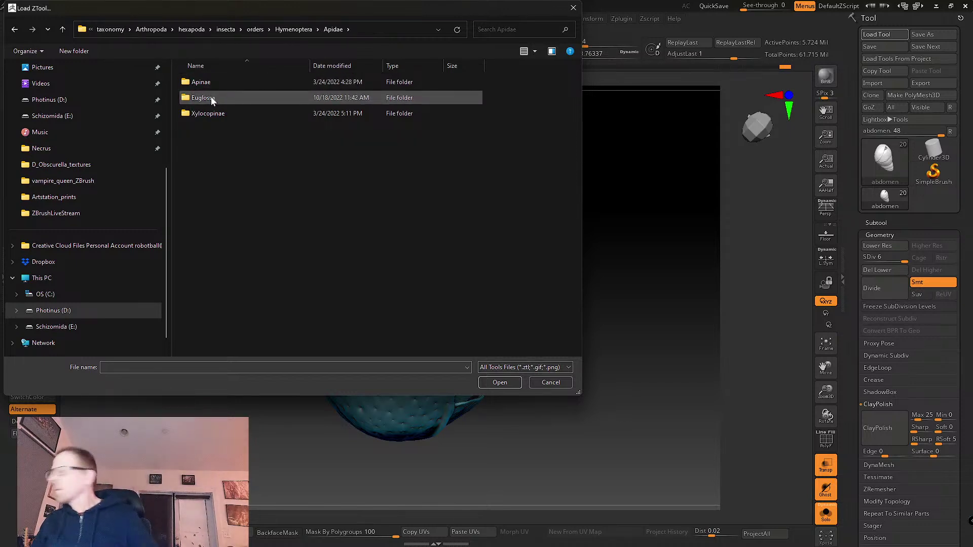
pyautogui.doubleClick(217, 98)
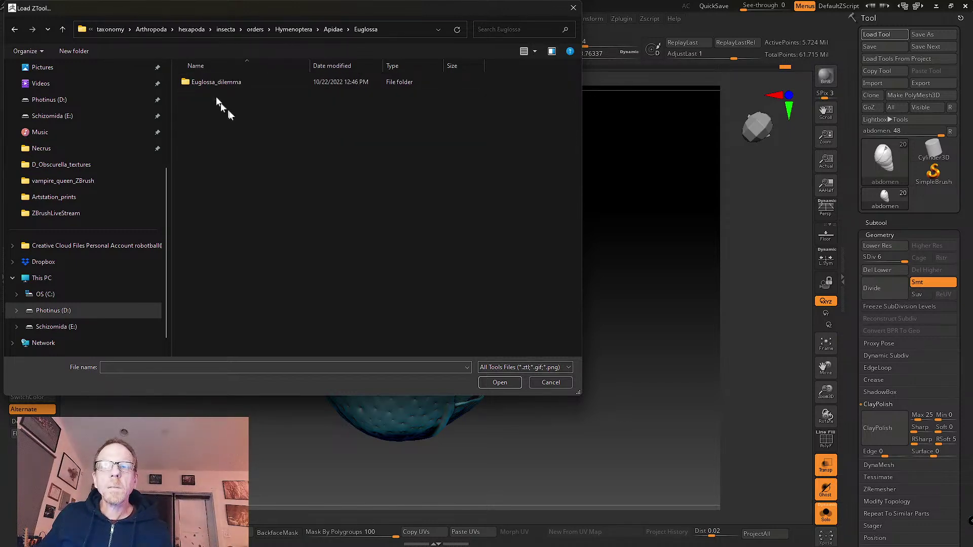
pyautogui.doubleClick(229, 81)
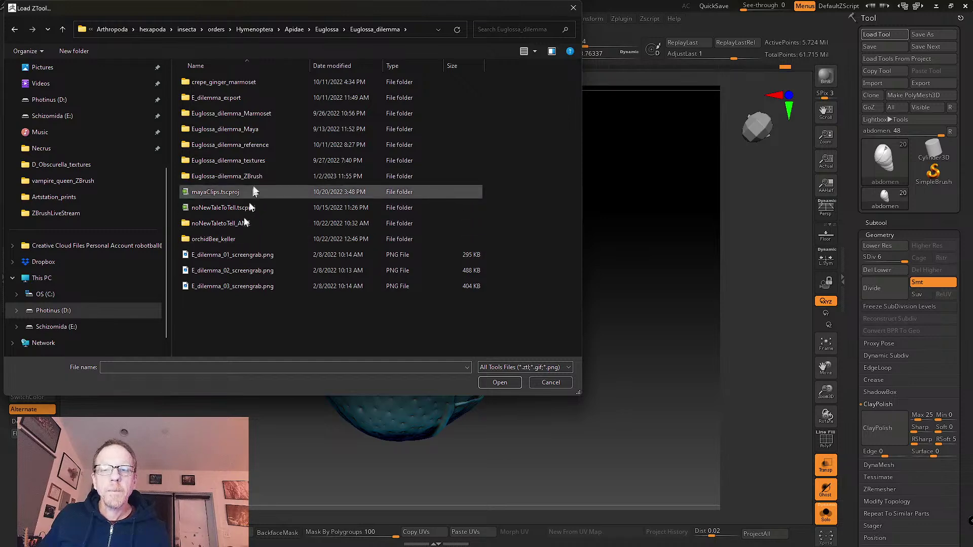
pyautogui.doubleClick(239, 176)
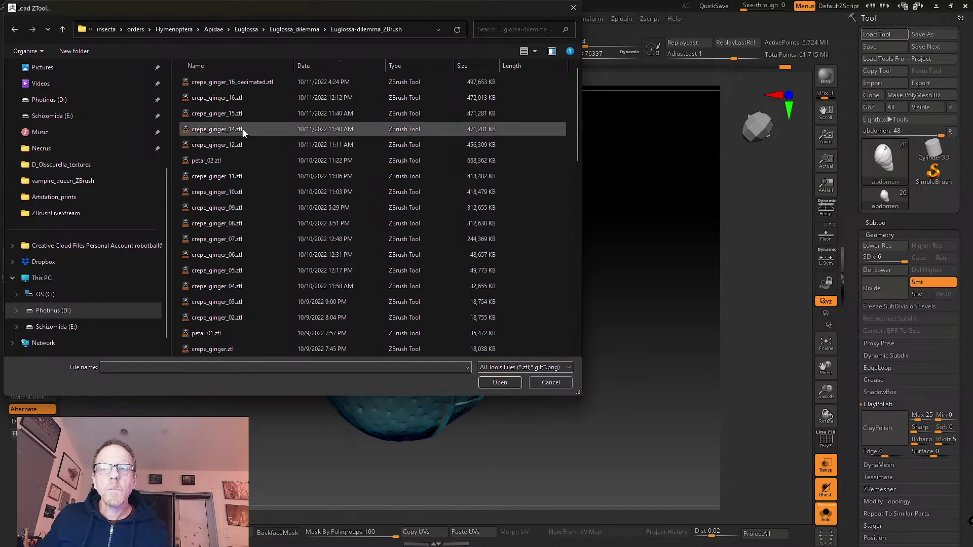
# - Find the tool file E_dilemma_male_29.ztl in the folder's file list and load it
pyautogui.scroll(-3, 270, 195)
pyautogui.scroll(-8, 270, 195)
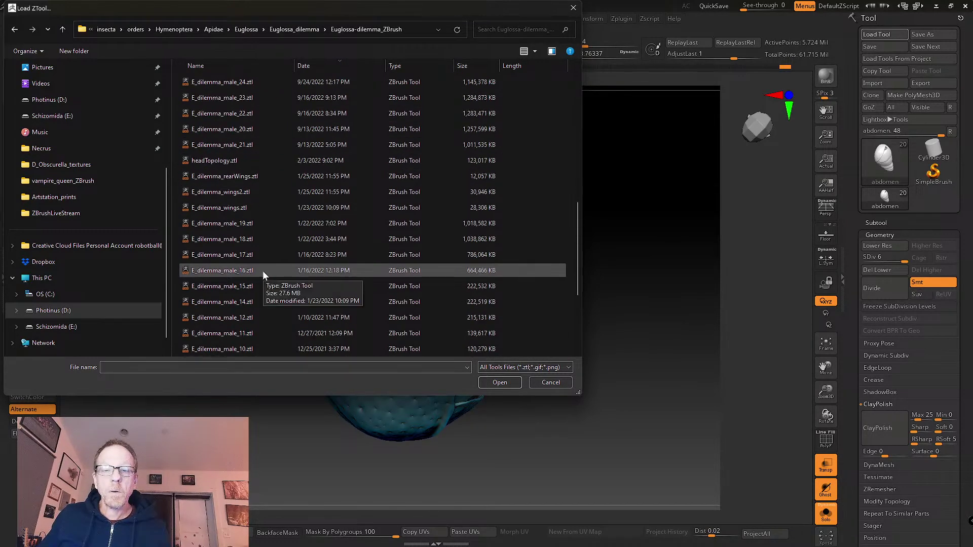
pyautogui.scroll(6, 243, 277)
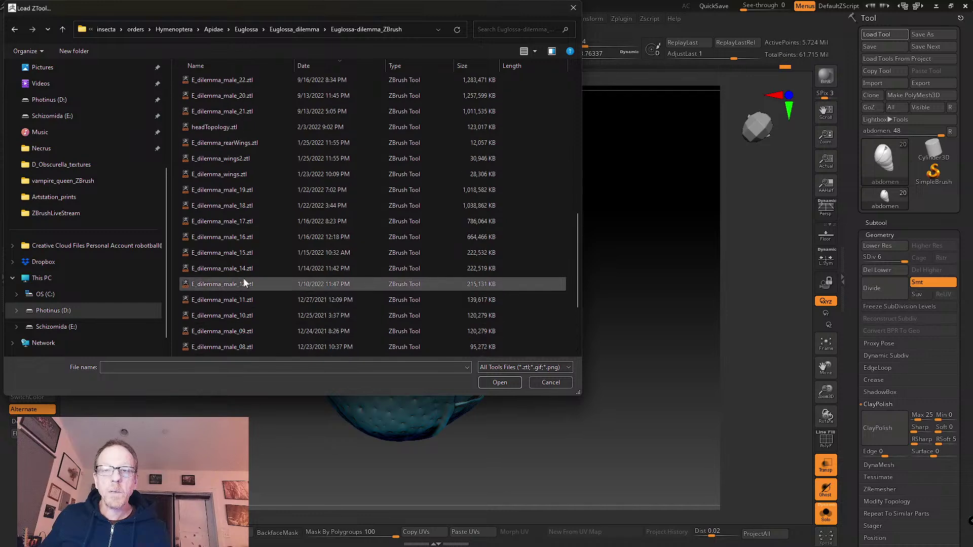
pyautogui.scroll(1, 243, 278)
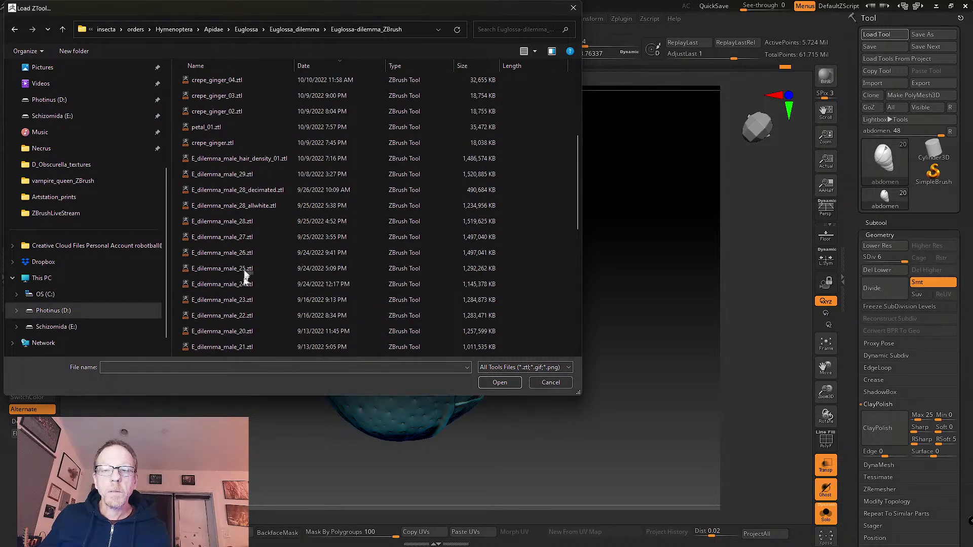
pyautogui.click(252, 174)
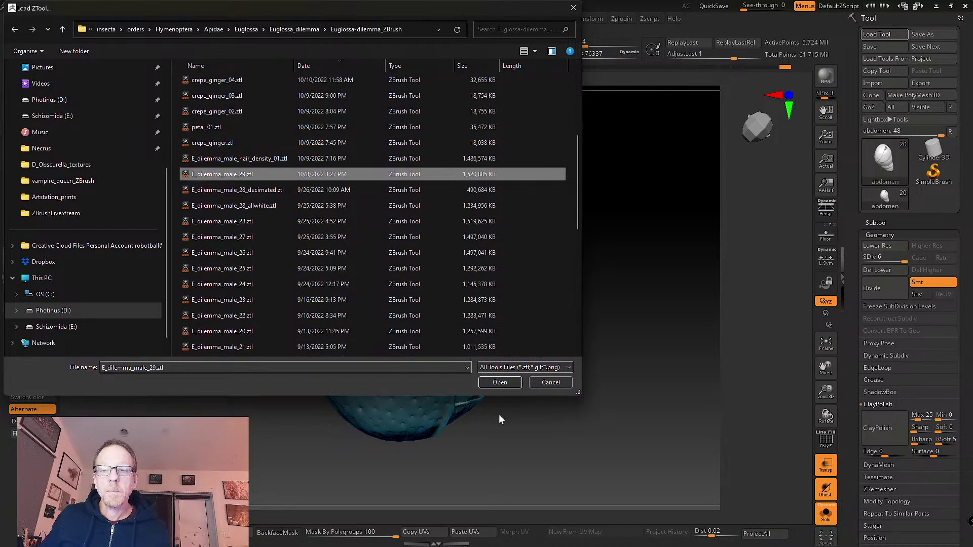
pyautogui.click(504, 387)
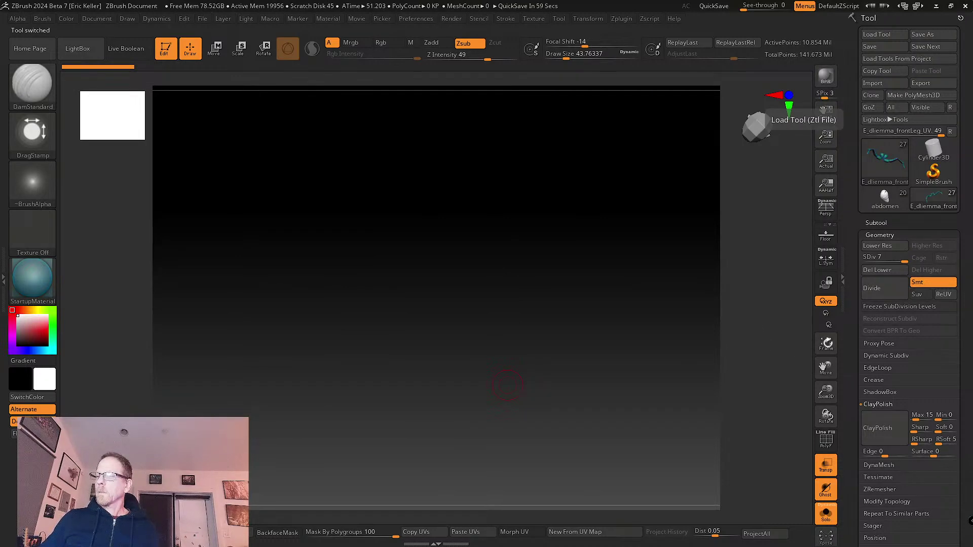
# - Show the complete orchid bee with all its subtools by turning off Solo and Transparency, and view it from the side
pyautogui.click(827, 344)
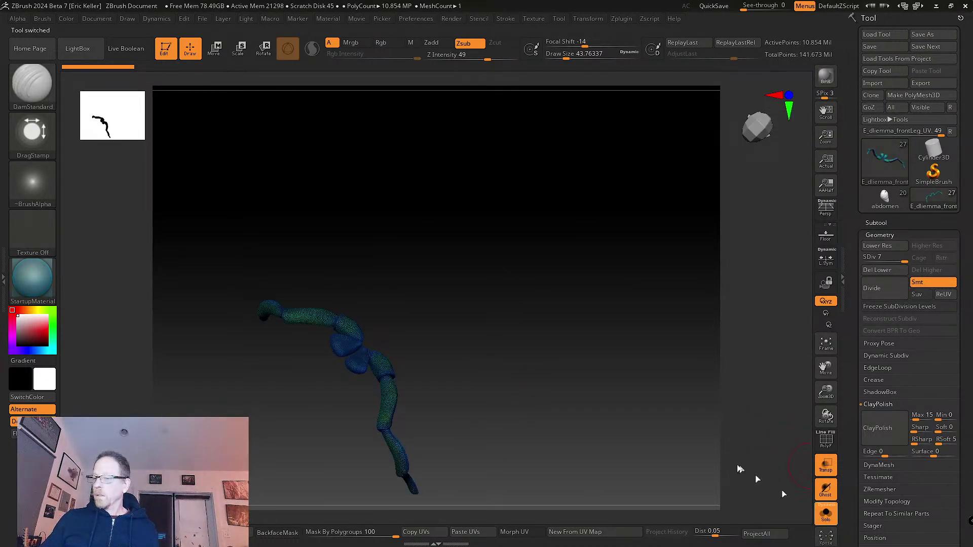
pyautogui.click(826, 513)
pyautogui.moveTo(673, 408); pyautogui.dragTo(699, 385)
pyautogui.click(827, 465)
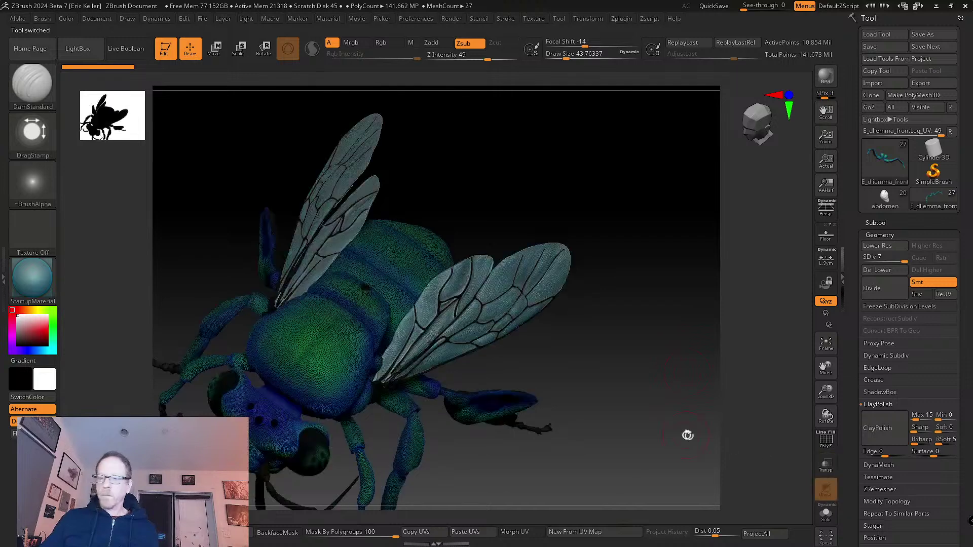
pyautogui.moveTo(687, 435); pyautogui.dragTo(607, 341)
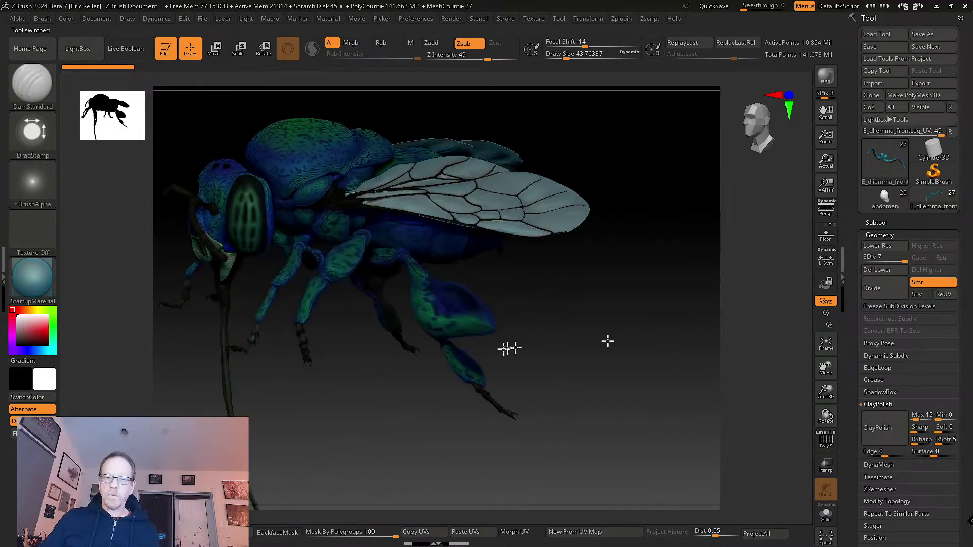
# - Apply the SkinShade4 material to the displayed bee and fit its whole body and long tongue in view
pyautogui.click(32, 278)
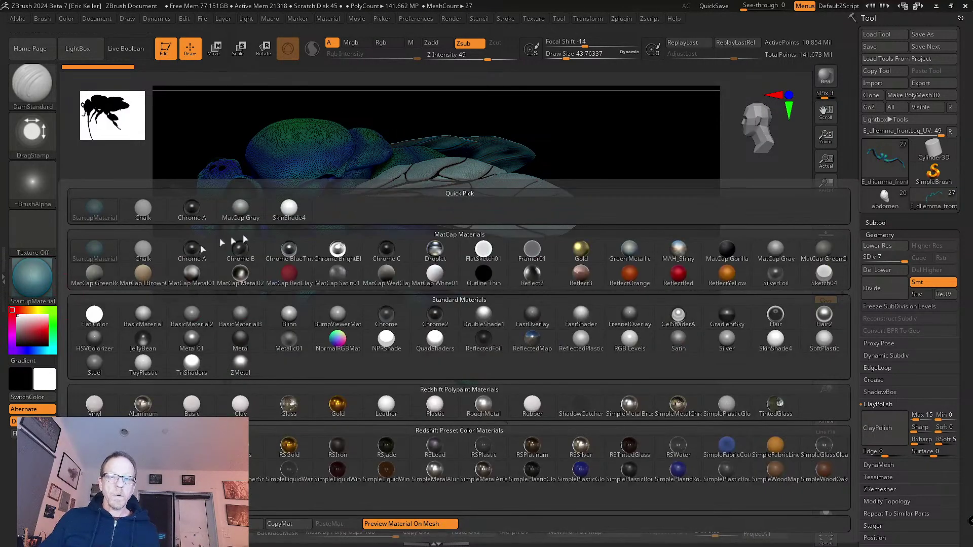
pyautogui.click(289, 207)
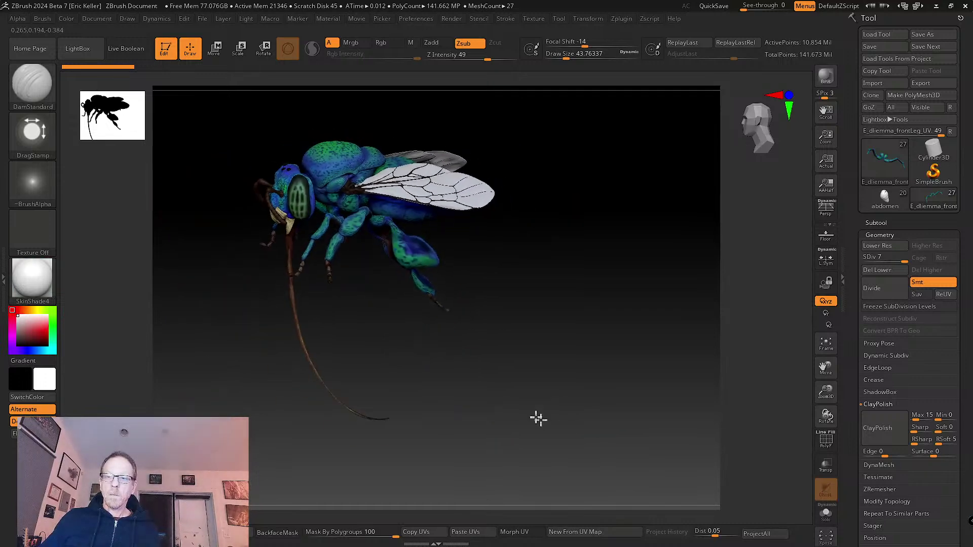
pyautogui.moveTo(539, 418); pyautogui.dragTo(590, 435)
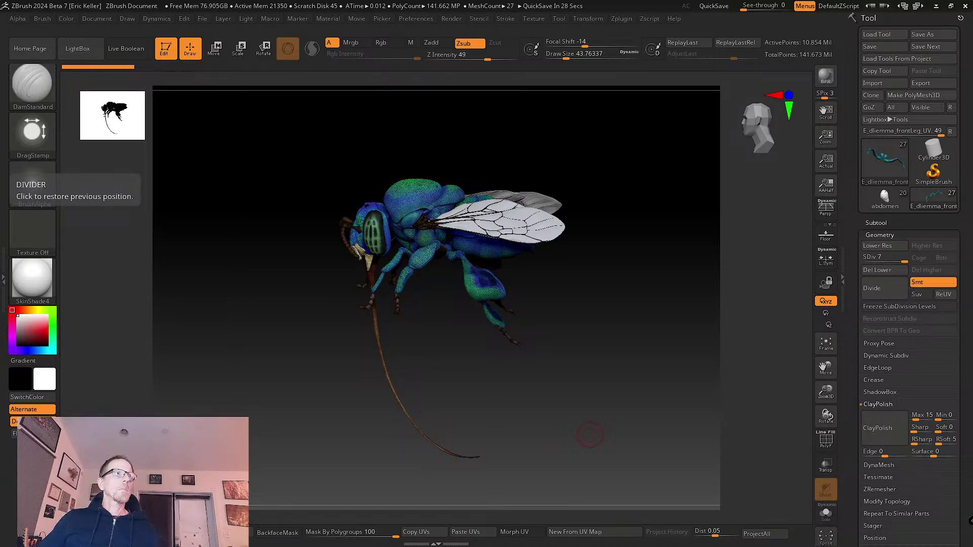
# - Switch to the web browser and look through the orchid bee project's rendered images on bloopatone.com
pyautogui.hotkey('alt', 'Tab')
pyautogui.scroll(-5, 454, 370)
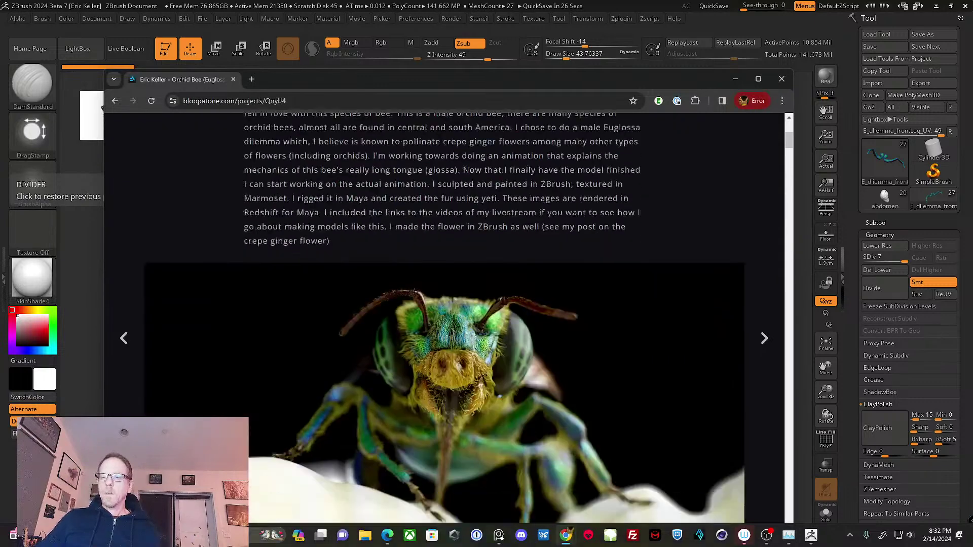
pyautogui.scroll(-8, 436, 416)
pyautogui.scroll(7, 436, 415)
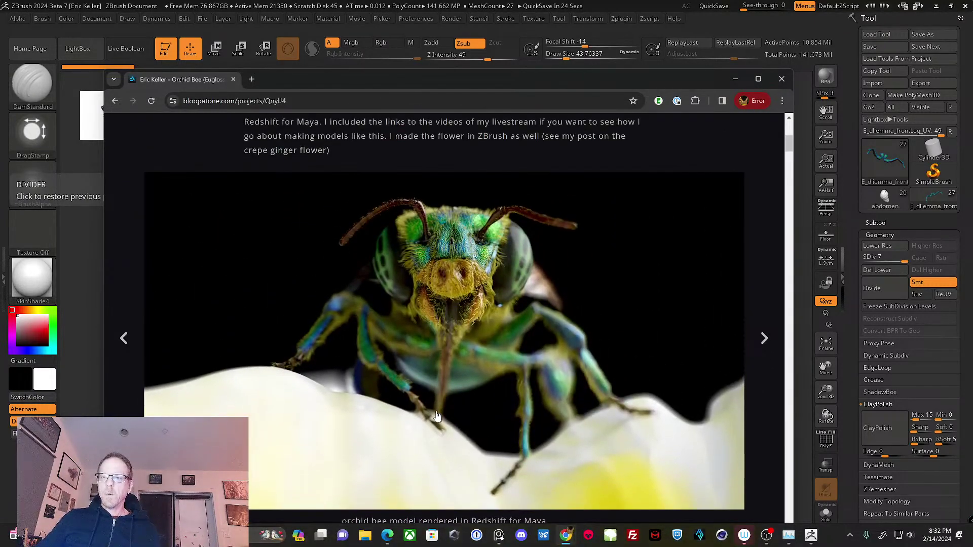
pyautogui.scroll(-6, 437, 416)
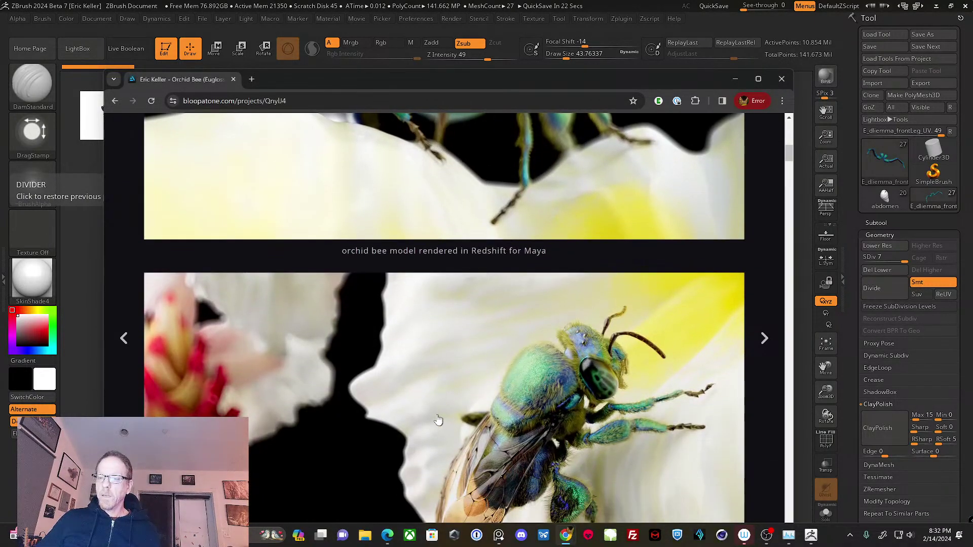
pyautogui.scroll(-3, 438, 419)
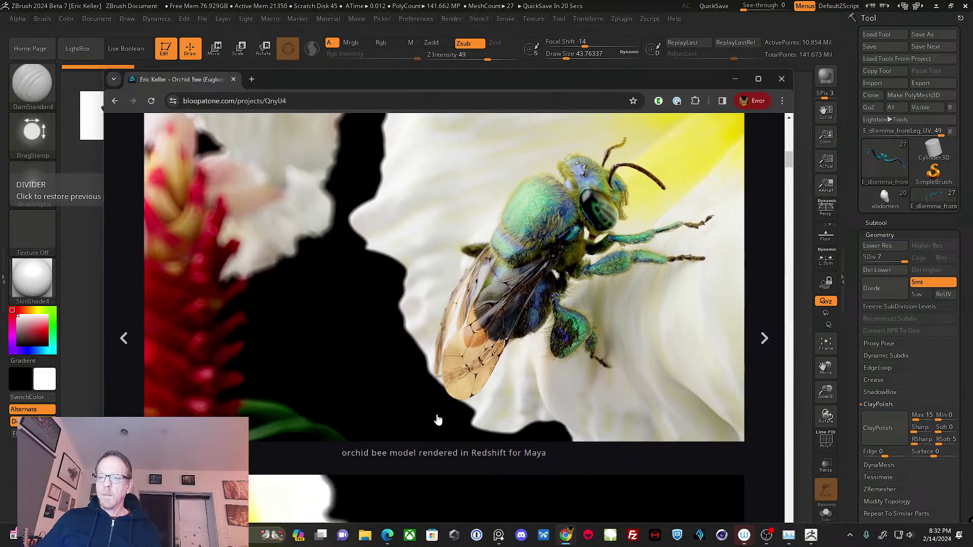
pyautogui.scroll(-8, 439, 420)
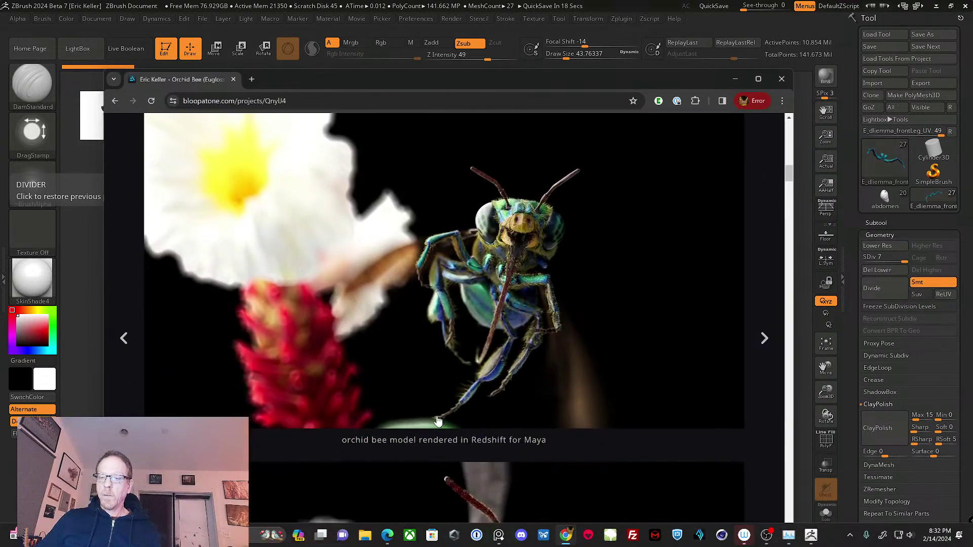
pyautogui.scroll(-4, 438, 418)
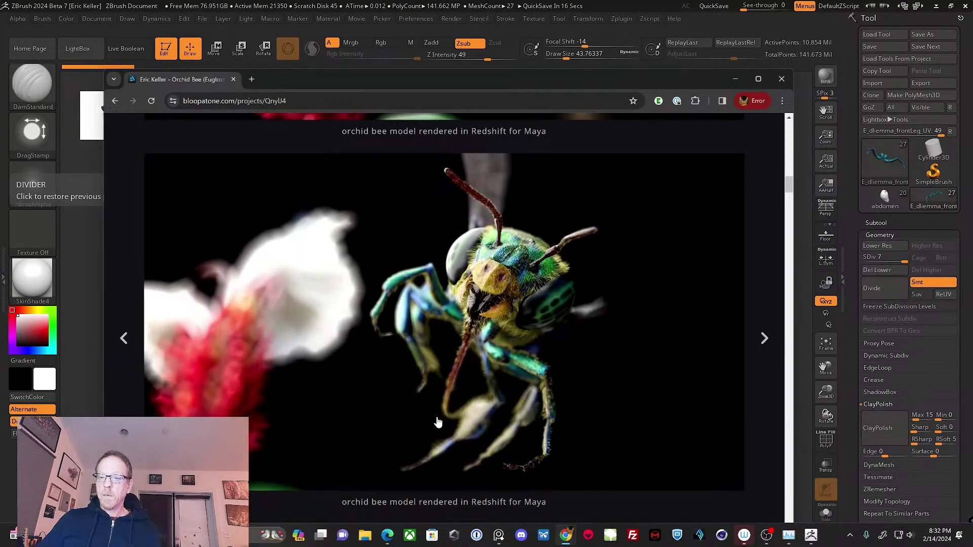
pyautogui.scroll(-1, 438, 418)
pyautogui.scroll(-5, 439, 422)
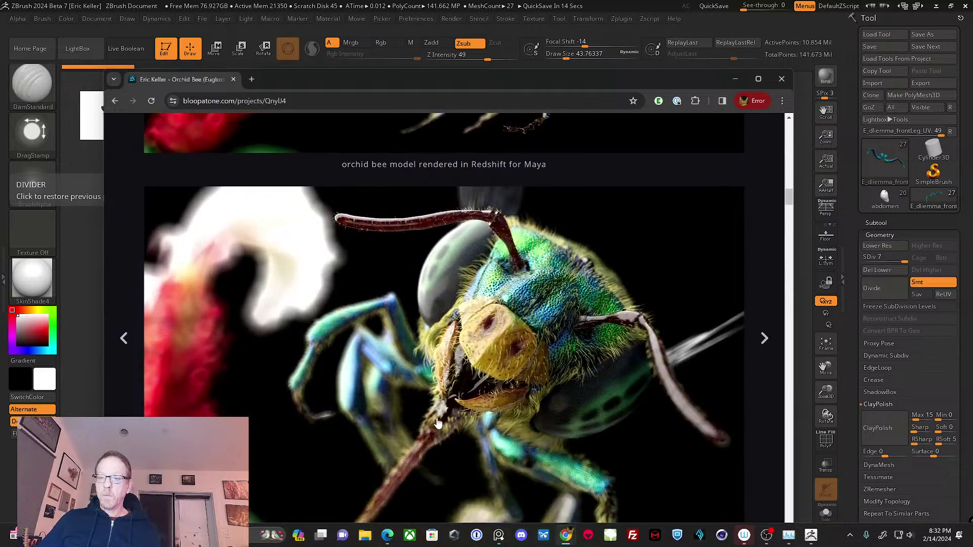
pyautogui.scroll(-6, 438, 423)
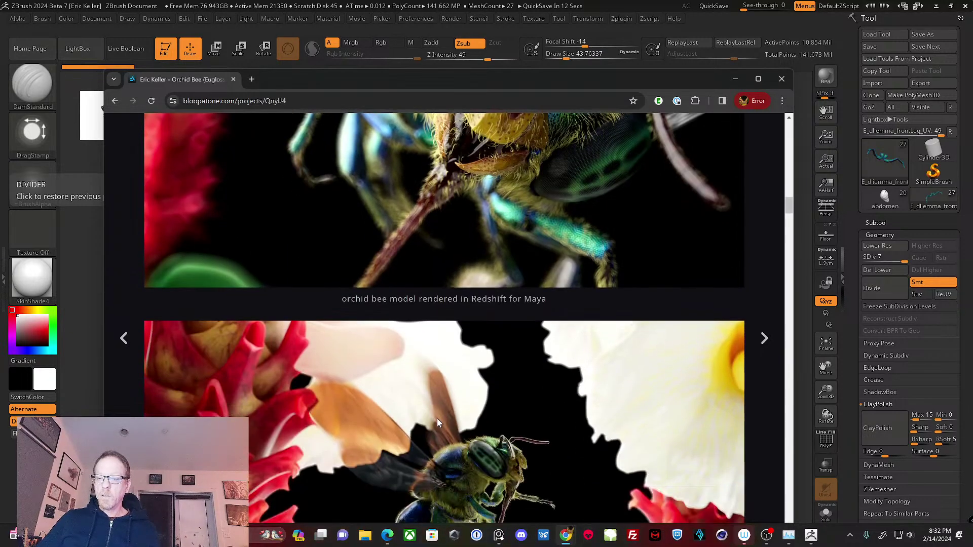
pyautogui.scroll(-2, 437, 422)
pyautogui.scroll(-4, 439, 423)
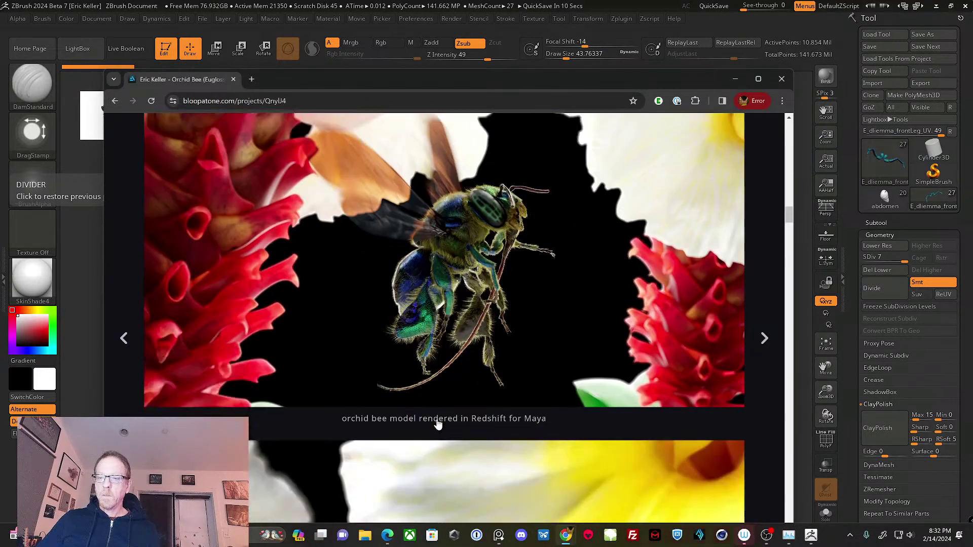
pyautogui.scroll(-3, 439, 424)
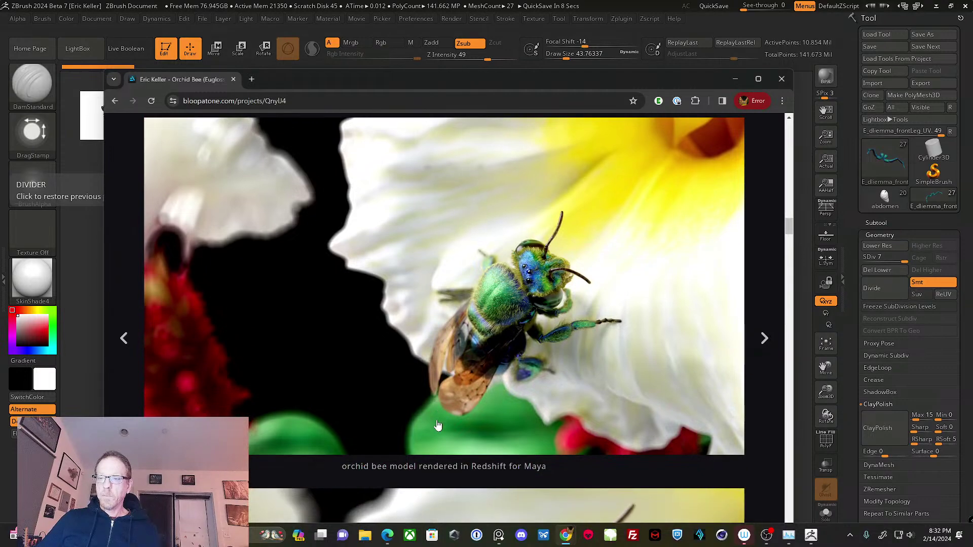
pyautogui.scroll(-7, 439, 425)
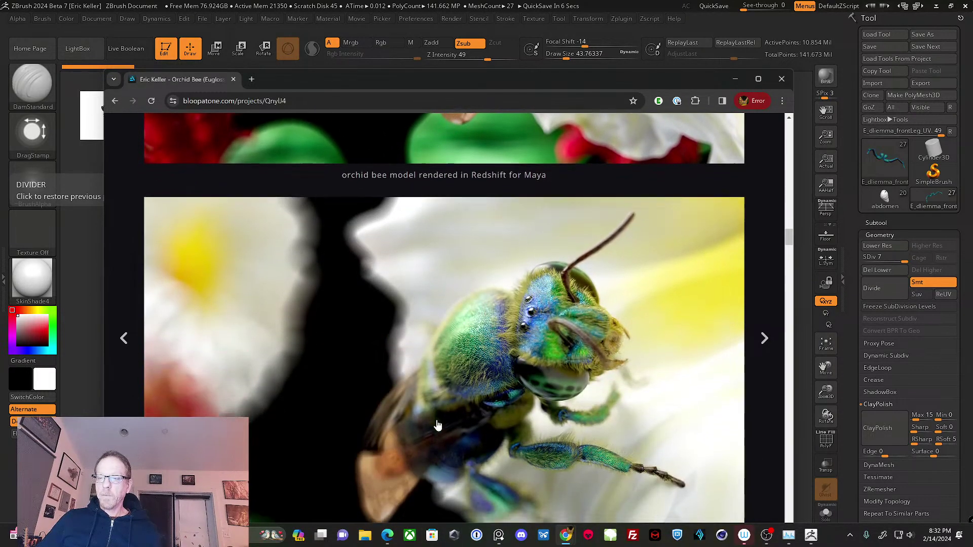
pyautogui.scroll(-7, 439, 425)
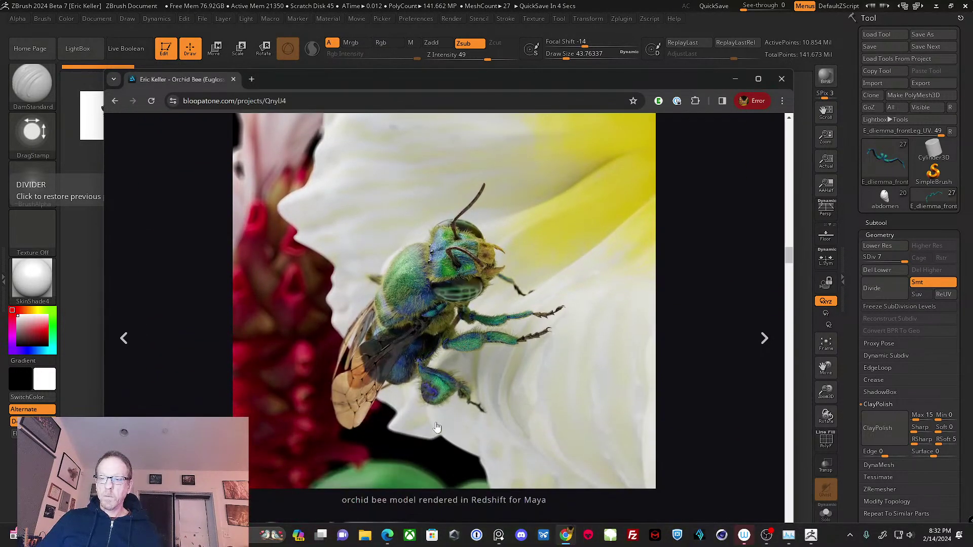
# - Look through the orchid bee's Redshift and ZBrush renders, from the flower close-ups to the blue-grey top and underside views
pyautogui.scroll(-6, 437, 427)
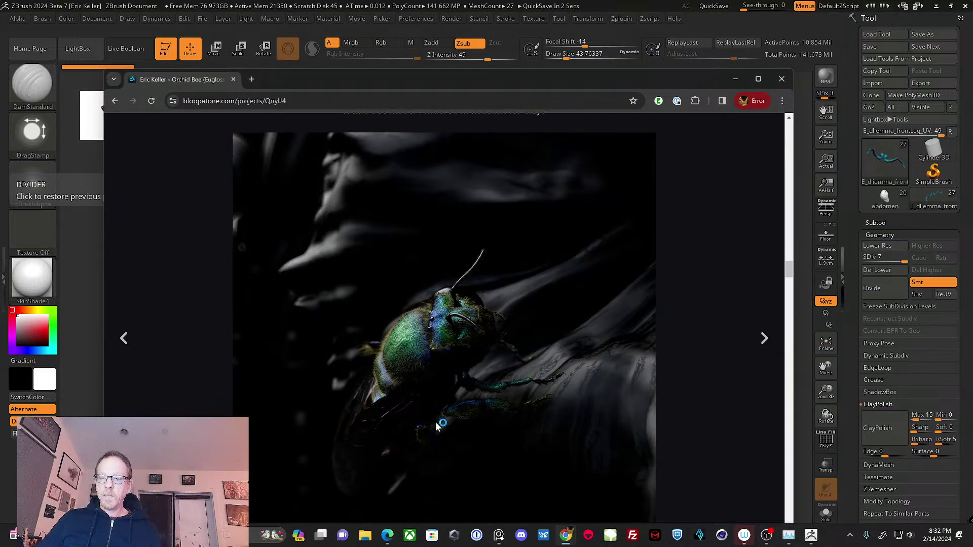
pyautogui.scroll(-7, 437, 425)
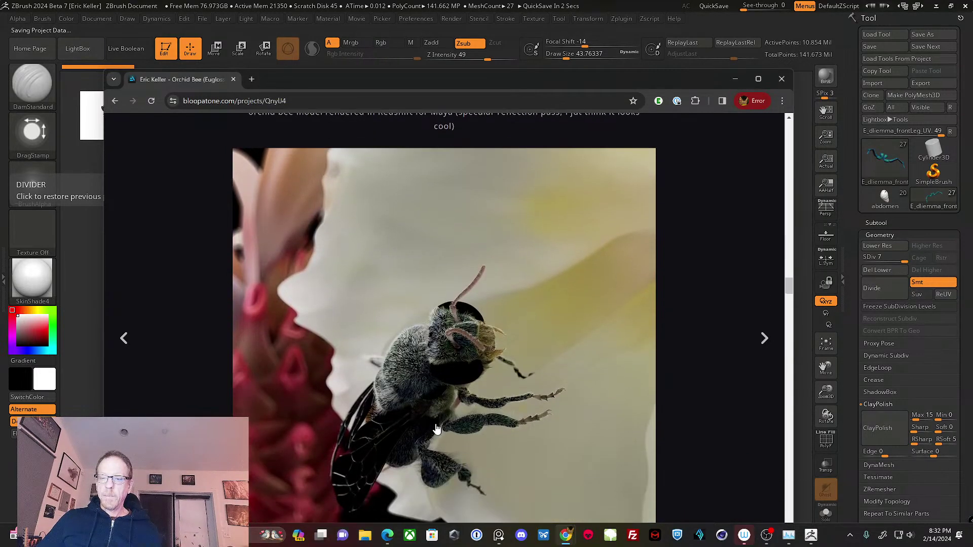
pyautogui.scroll(-10, 436, 430)
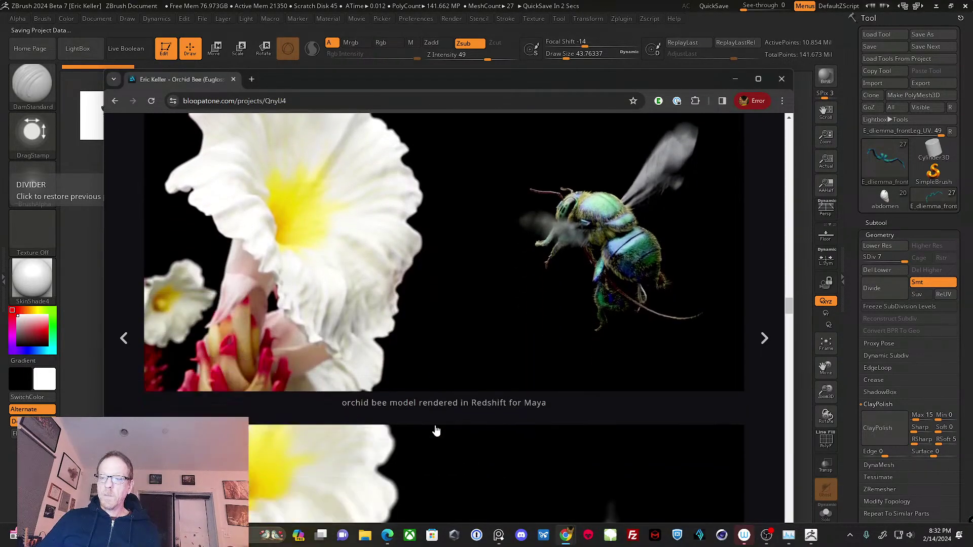
pyautogui.scroll(-10, 436, 431)
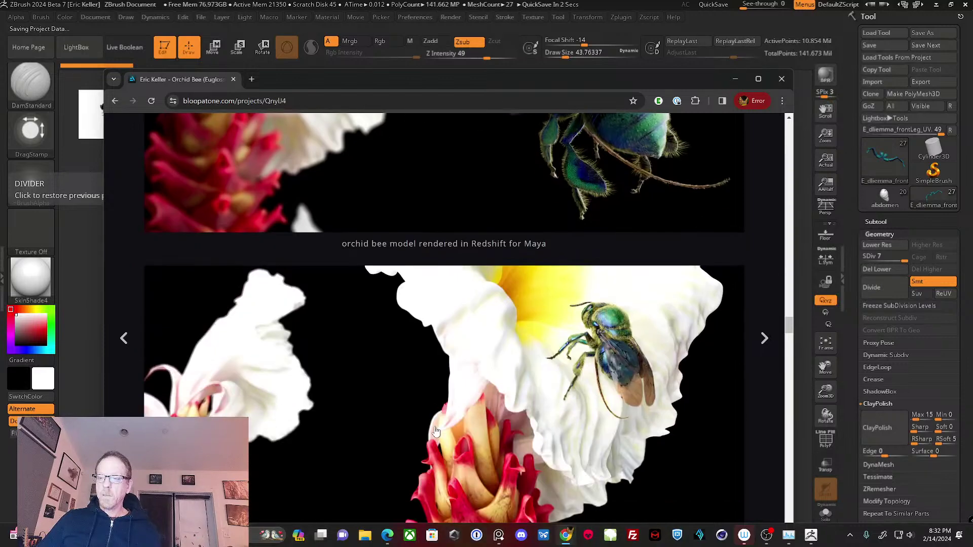
pyautogui.scroll(-4, 436, 432)
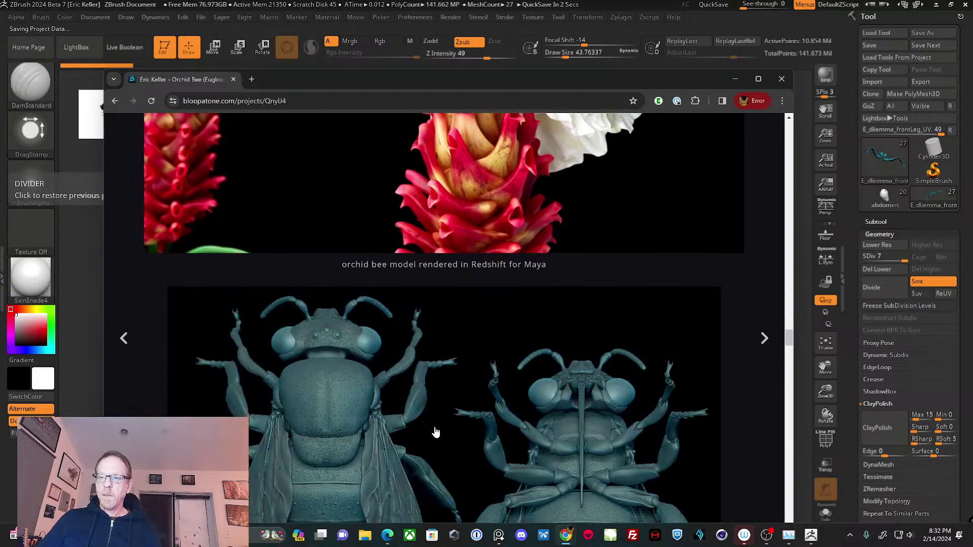
pyautogui.scroll(5, 435, 432)
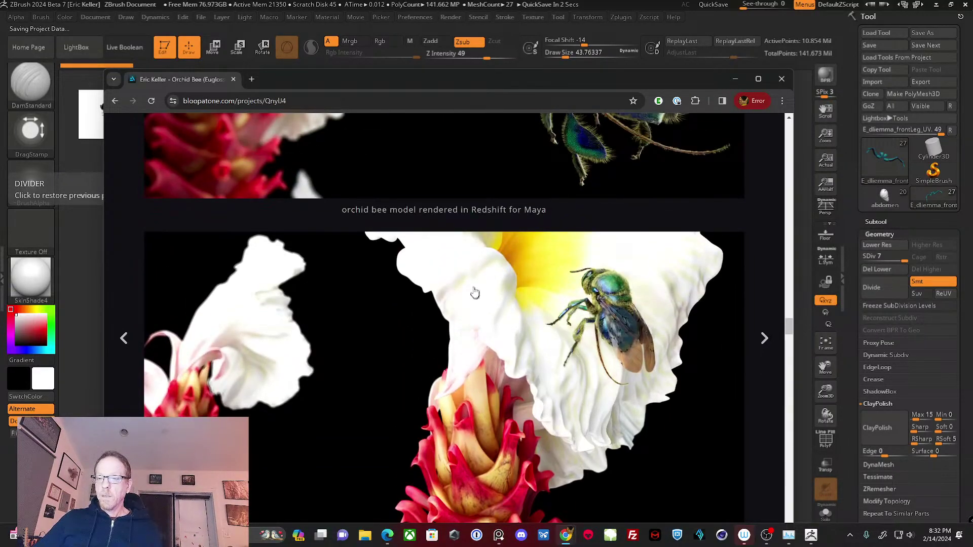
pyautogui.scroll(-10, 475, 293)
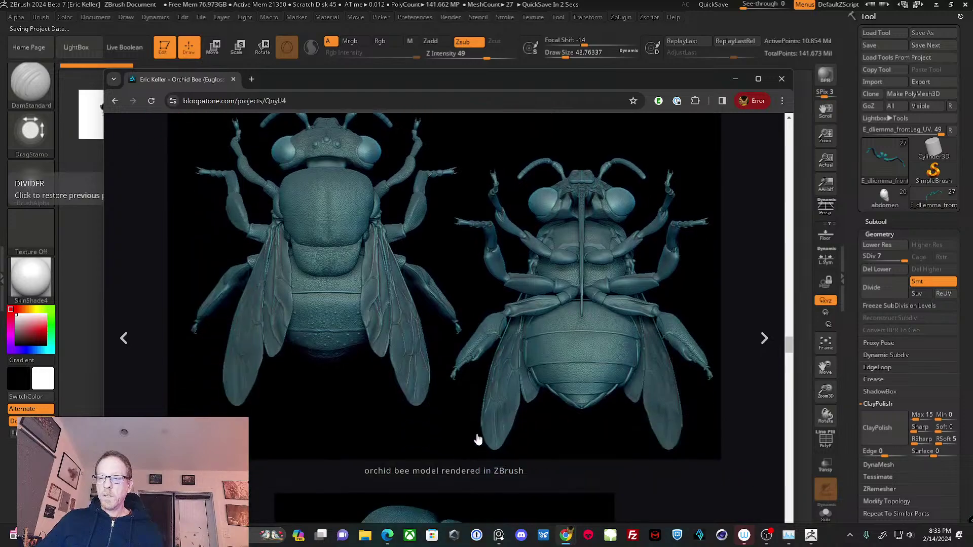
# - Examine the project page's Maya images, including the orchid bee rig, the Yeti fur setup and the model screen grabs
pyautogui.scroll(-20, 478, 439)
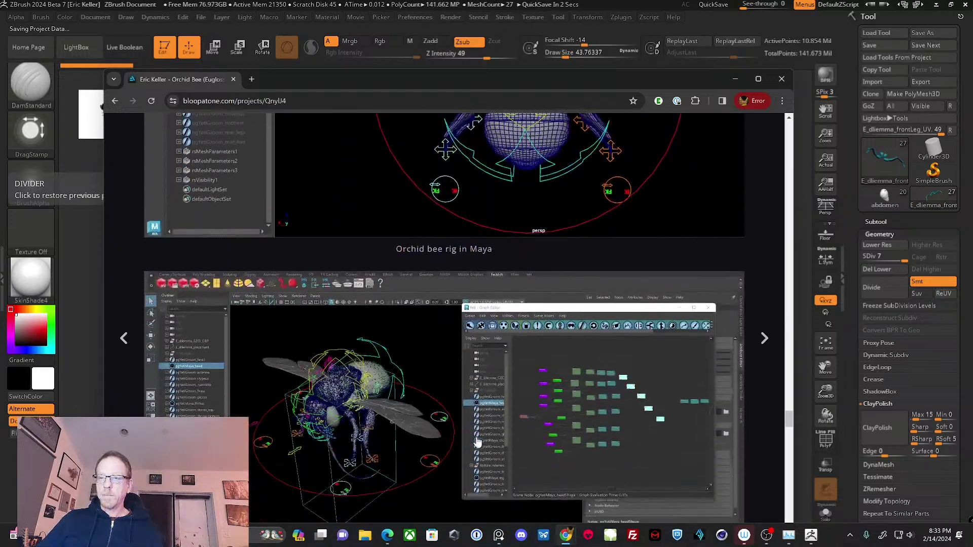
pyautogui.scroll(-3, 477, 443)
pyautogui.scroll(7, 478, 442)
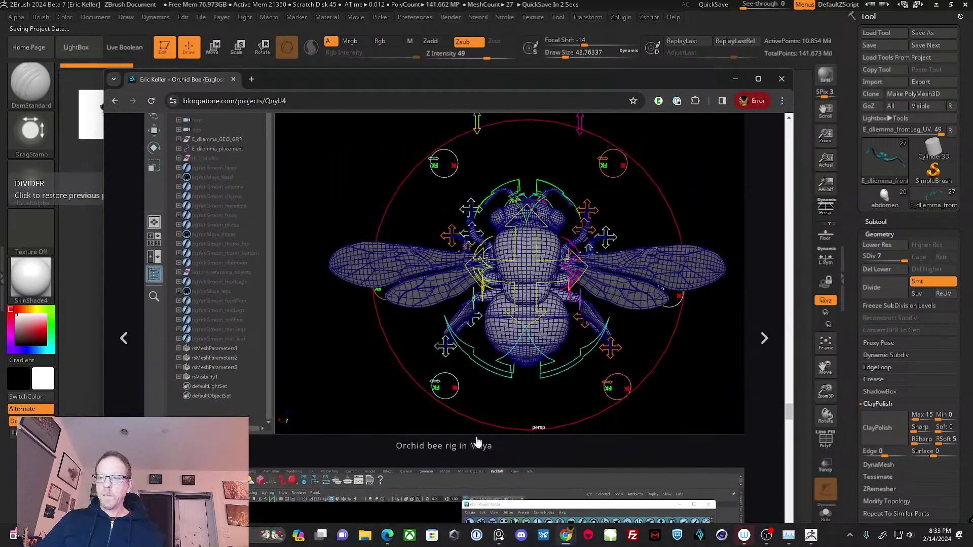
pyautogui.scroll(-5, 476, 443)
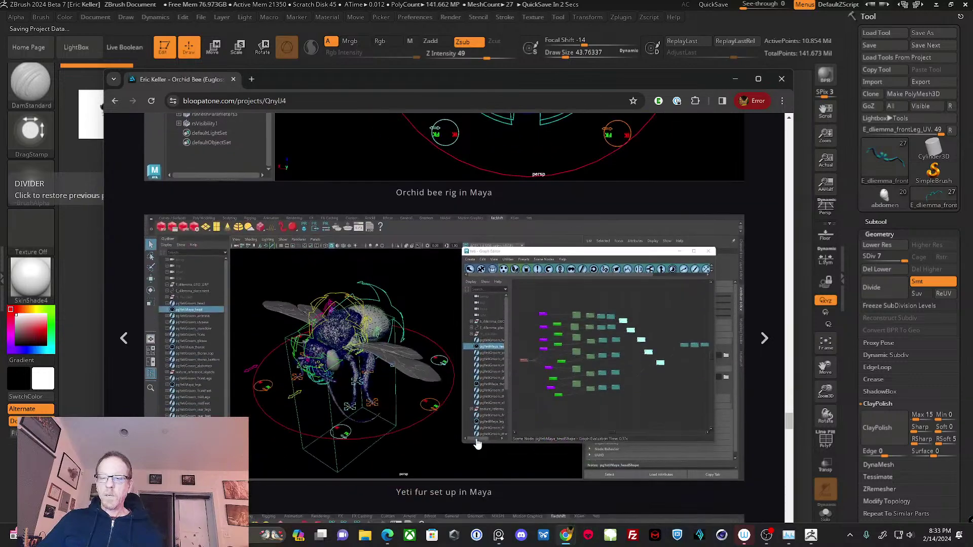
pyautogui.scroll(-8, 477, 444)
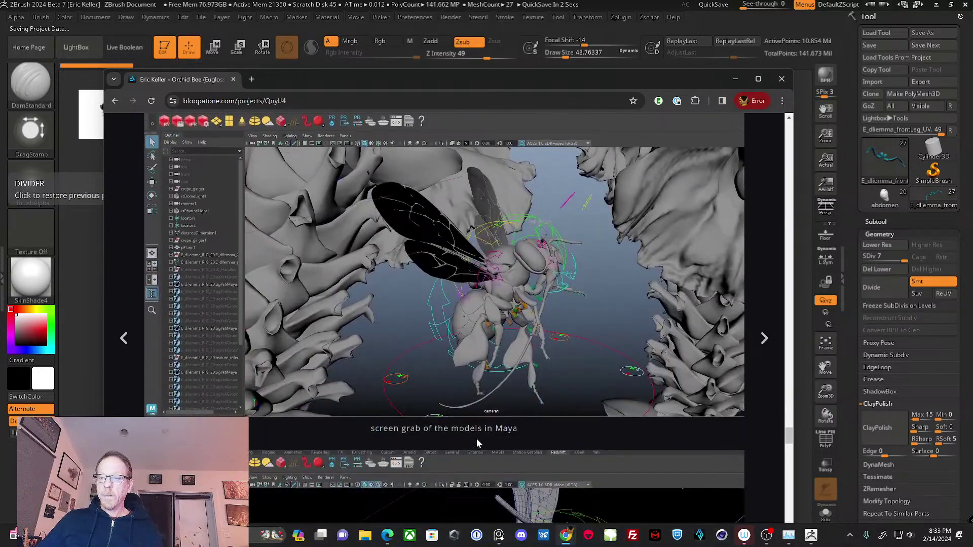
pyautogui.scroll(-9, 417, 330)
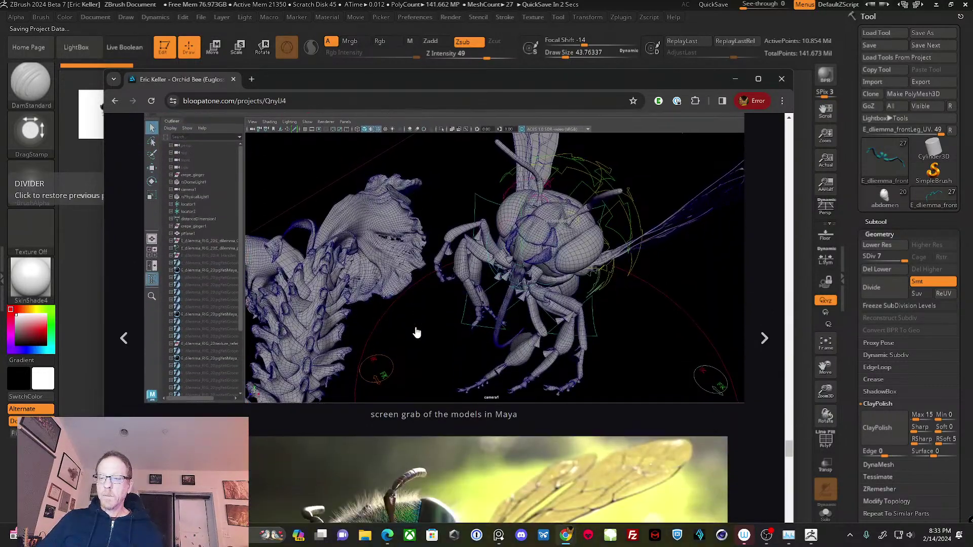
# - Look over the ZBrush 2023 beta renders and the embedded sculpting live streams, and close the project page
pyautogui.scroll(-8, 417, 332)
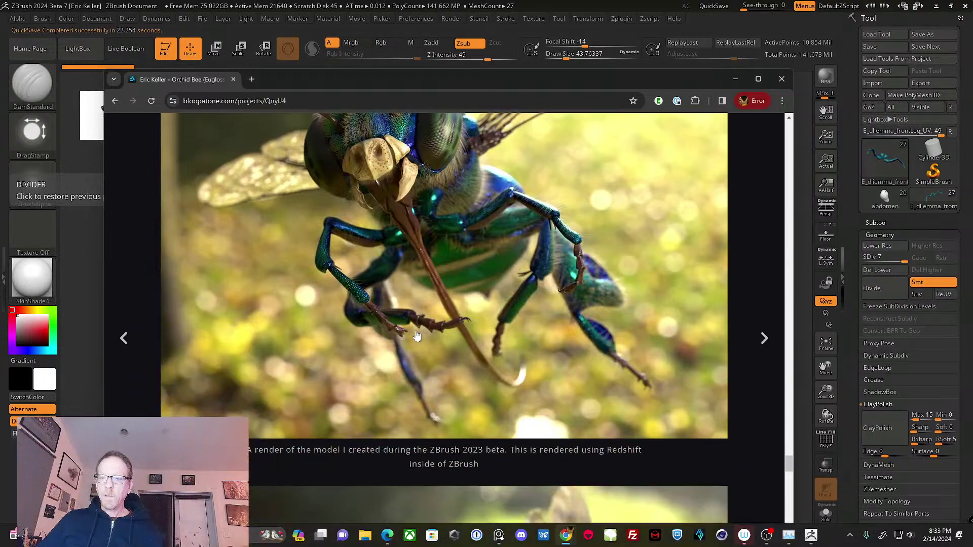
pyautogui.scroll(-5, 384, 371)
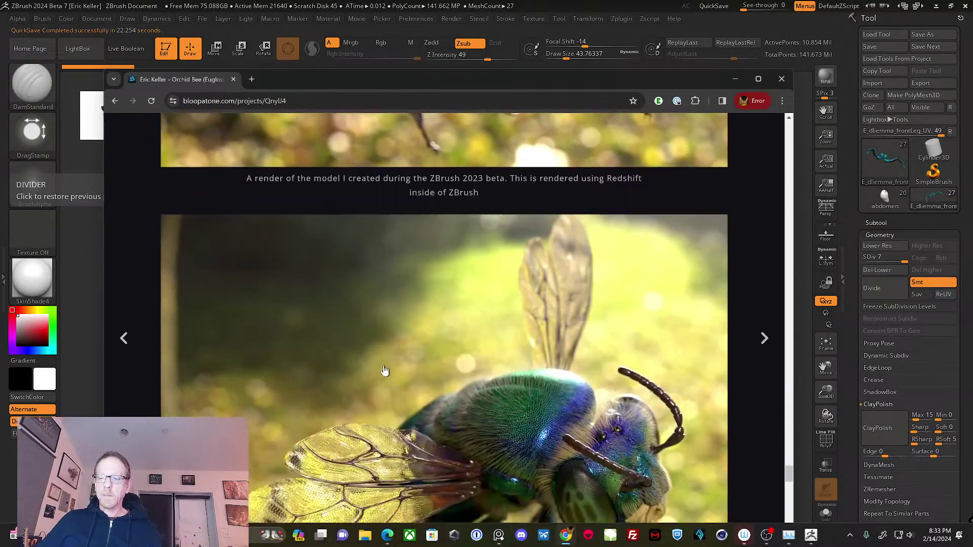
pyautogui.scroll(-15, 384, 371)
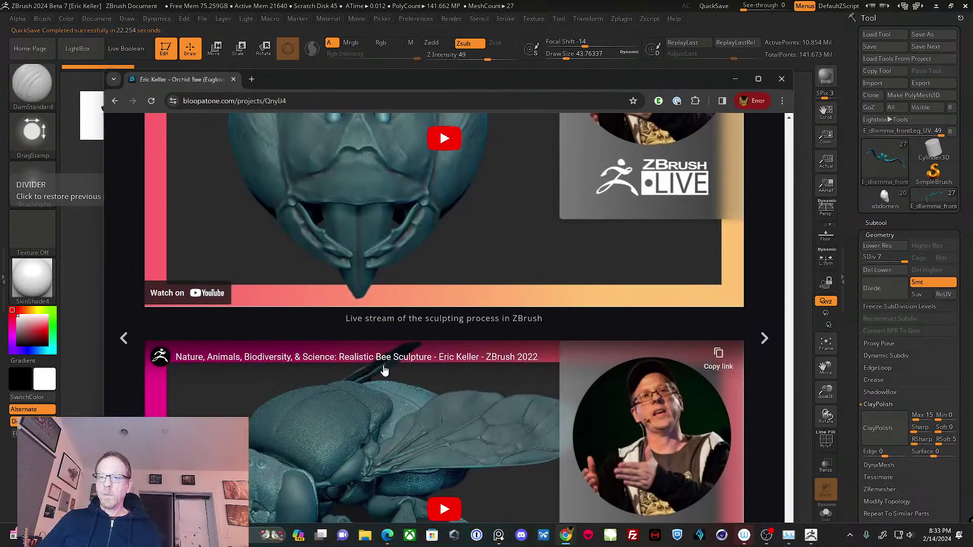
pyautogui.scroll(4, 384, 371)
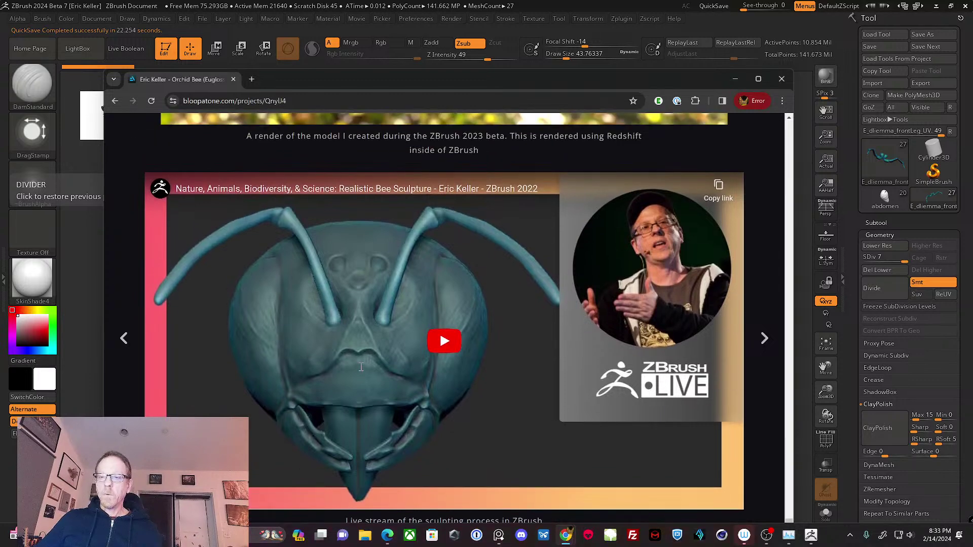
pyautogui.scroll(-6, 361, 367)
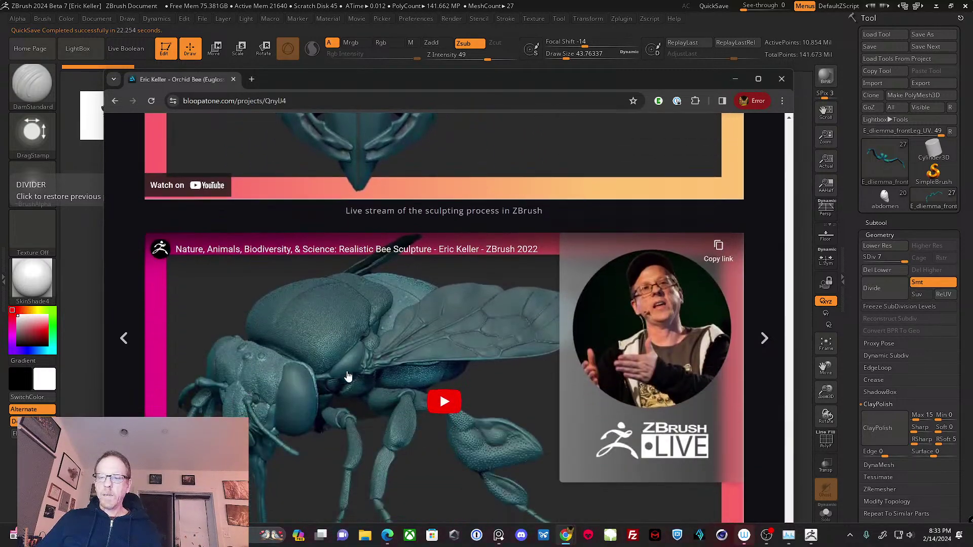
pyautogui.scroll(-1, 348, 376)
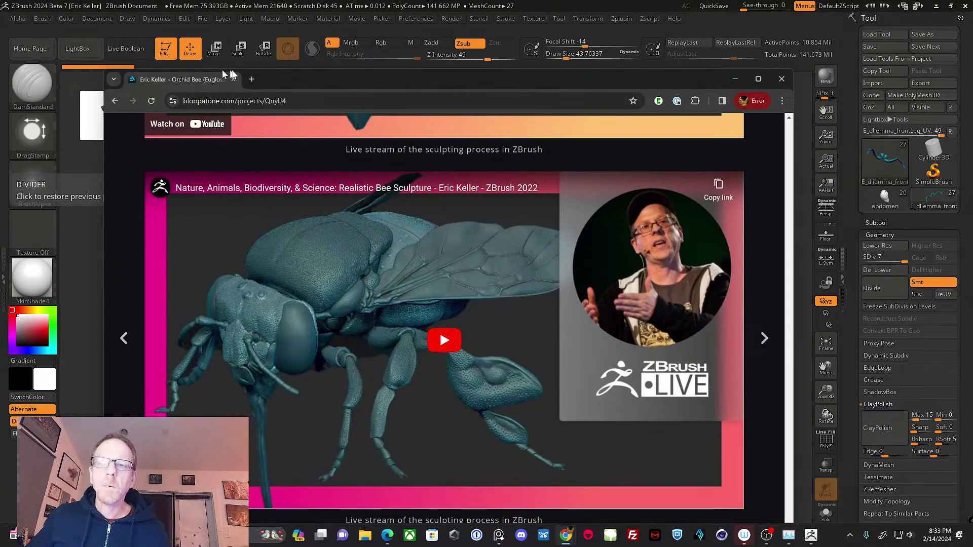
pyautogui.click(234, 79)
# - View the orchid bee from the front, switch back to the abdomen tool and apply the StartupMaterial
pyautogui.moveTo(512, 417); pyautogui.dragTo(692, 420)
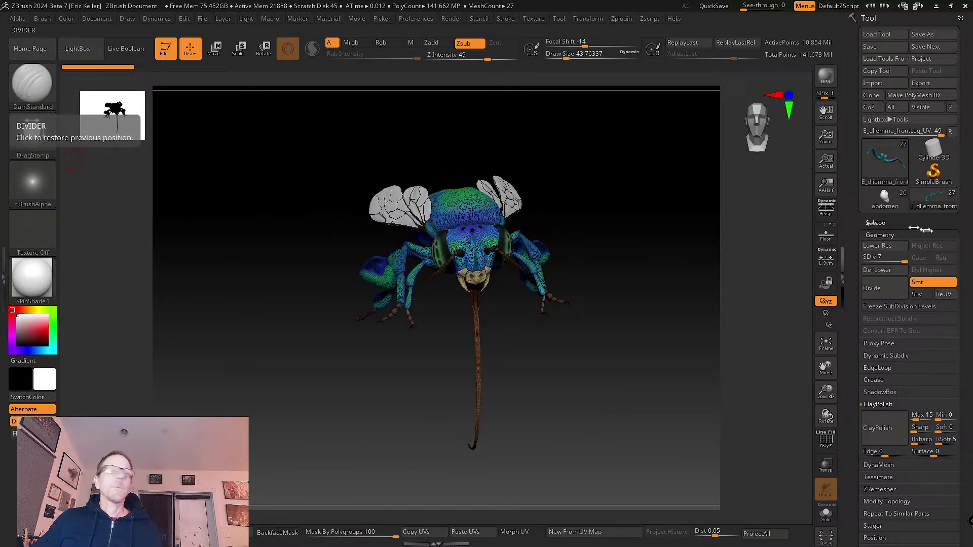
pyautogui.click(873, 222)
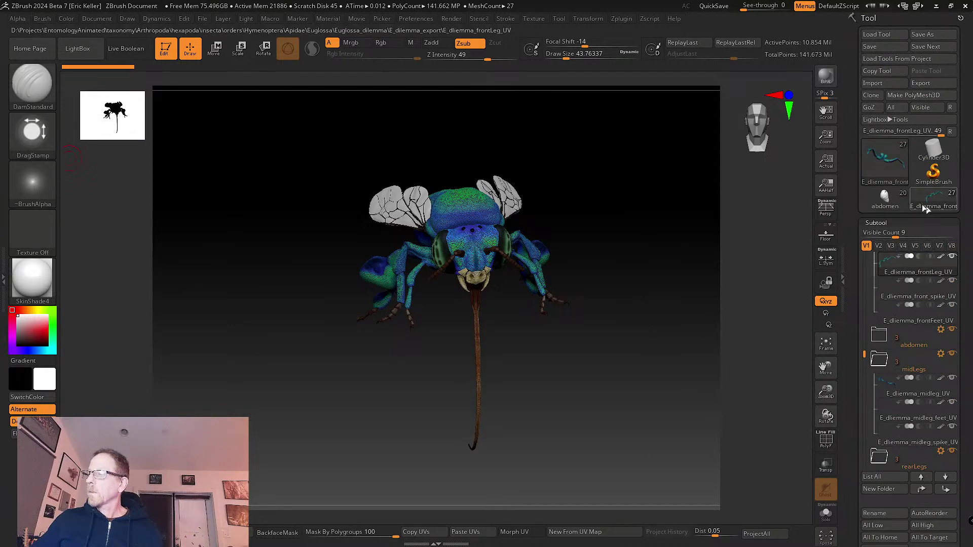
pyautogui.click(885, 198)
pyautogui.click(826, 345)
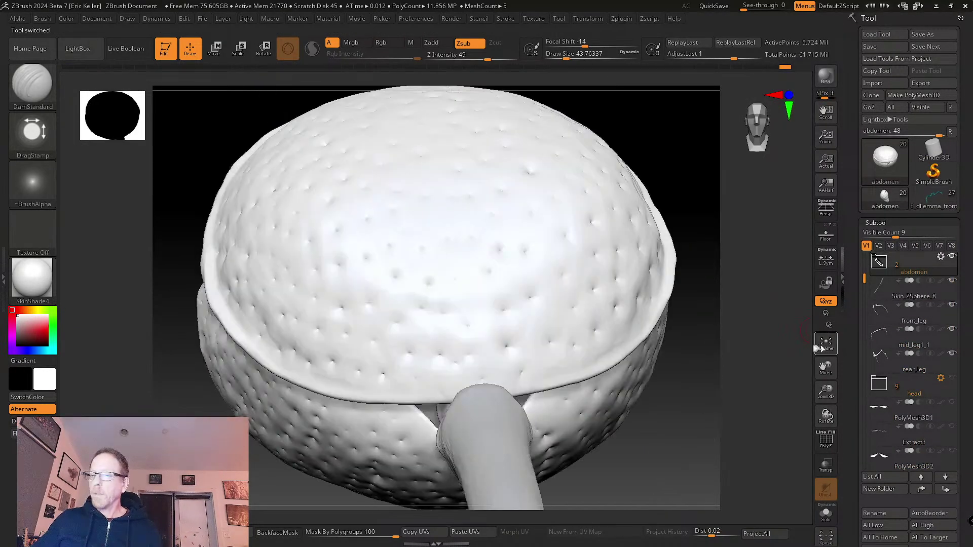
pyautogui.click(42, 274)
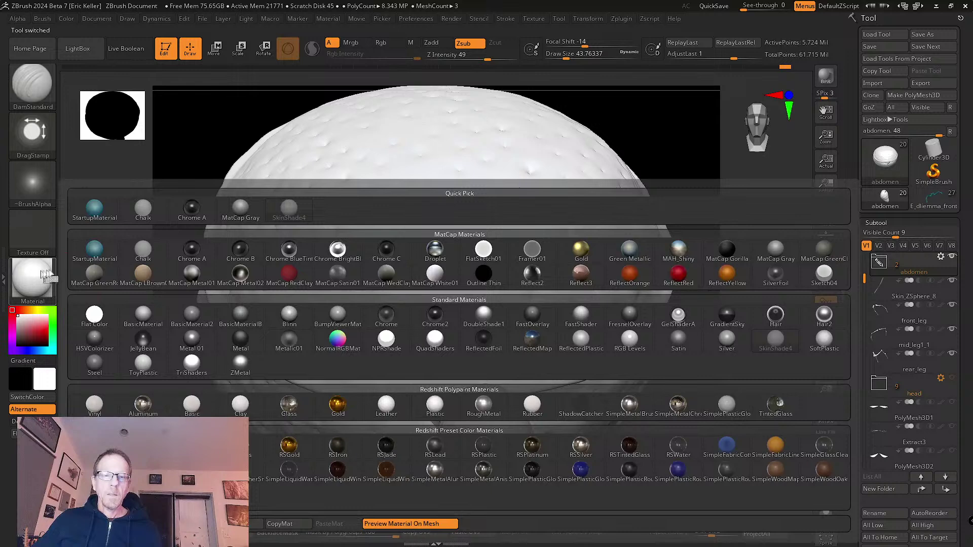
pyautogui.click(94, 209)
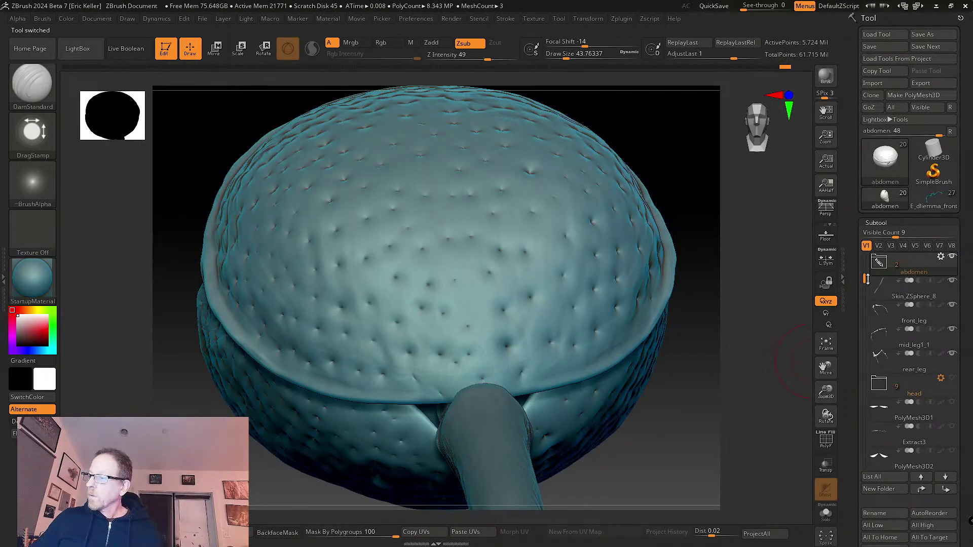
# - Expand the head folder in the subtool list and make the head subtool Skin_ZSphere_7 active with the body in view
pyautogui.scroll(-1, 871, 309)
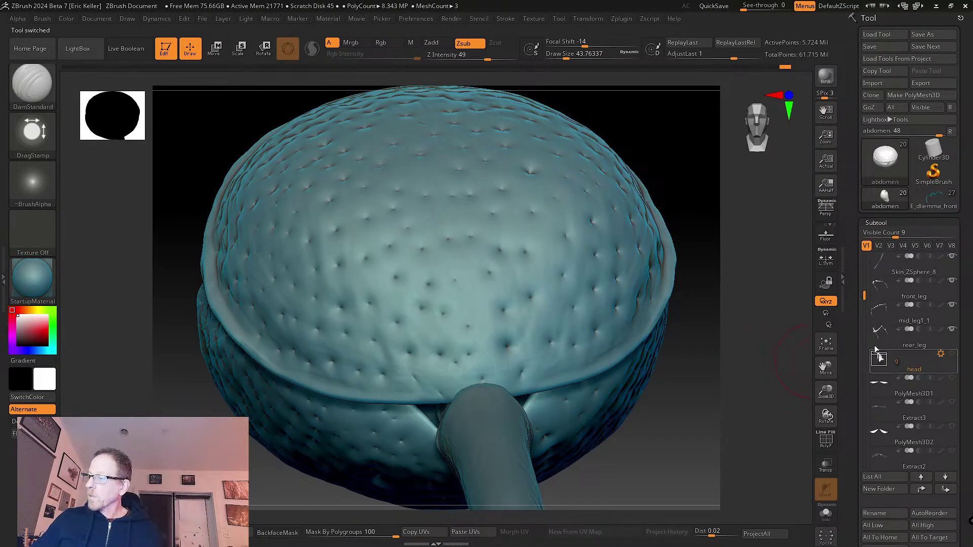
pyautogui.click(881, 360)
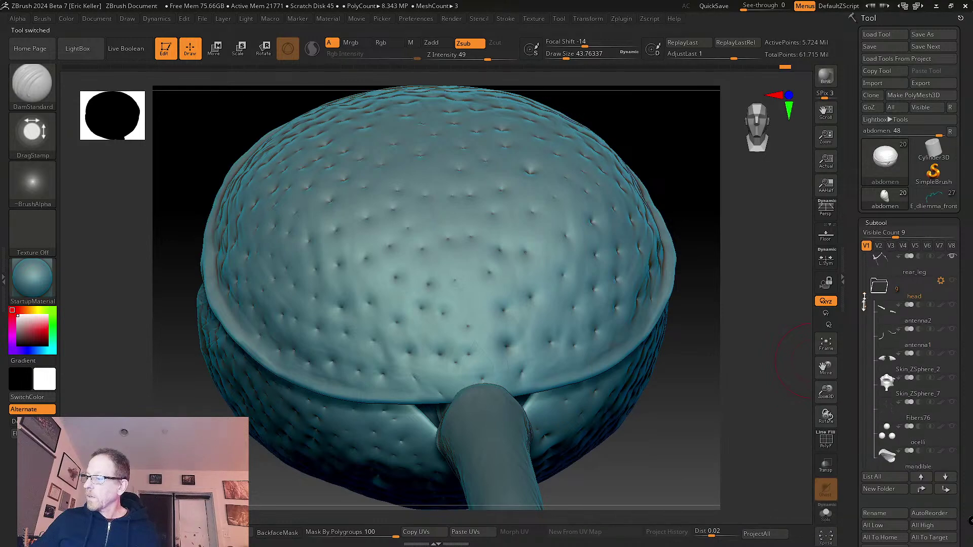
pyautogui.click(822, 344)
pyautogui.moveTo(701, 352)
pyautogui.mouseDown()
pyautogui.moveTo(706, 378)
pyautogui.moveTo(686, 363)
pyautogui.moveTo(715, 339)
pyautogui.moveTo(487, 112)
pyautogui.mouseUp()
pyautogui.keyDown('alt'); pyautogui.moveTo(693, 319); pyautogui.dragTo(633, 200); pyautogui.keyUp('alt')
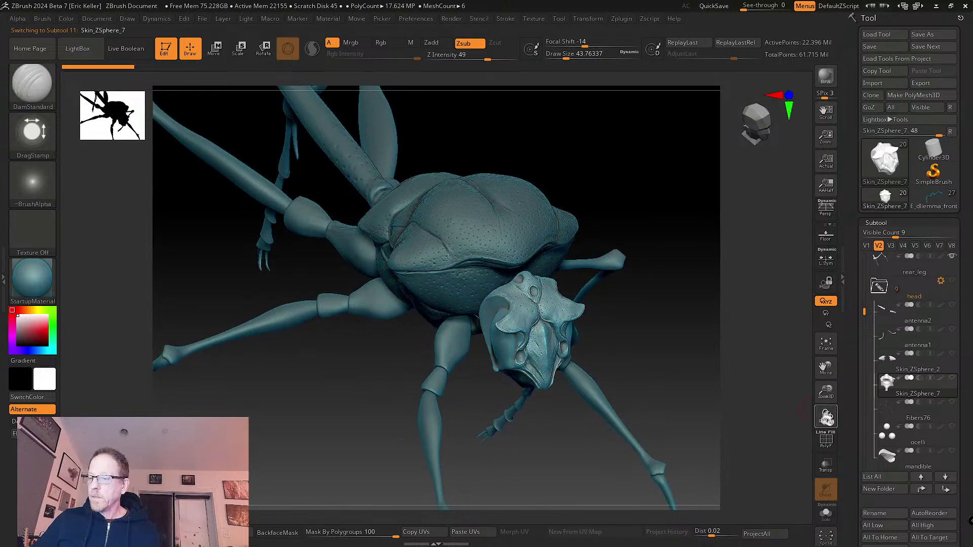
# - Copy the head's surface noise settings from its NoiseMaker editor and leave the editor without applying changes
pyautogui.scroll(-10, 852, 453)
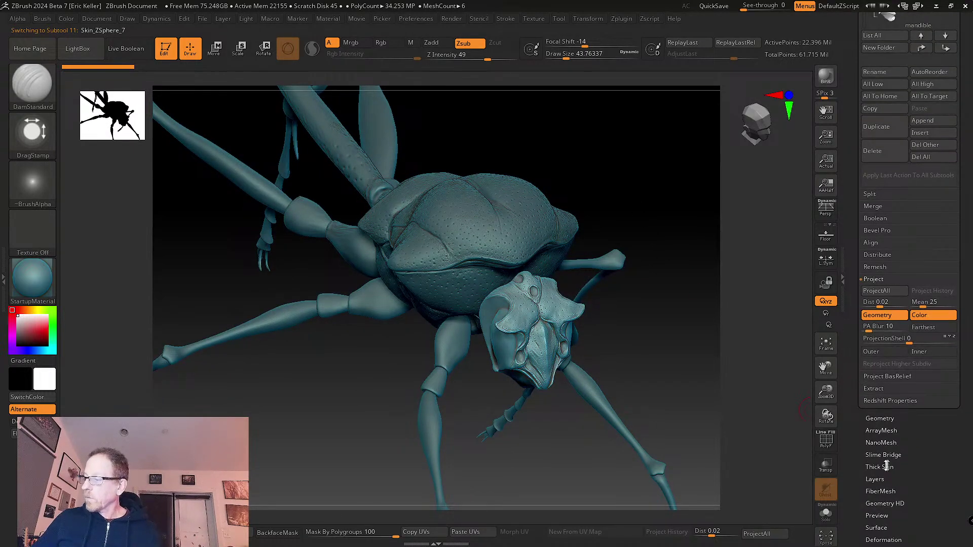
pyautogui.scroll(-4, 886, 467)
pyautogui.click(884, 437)
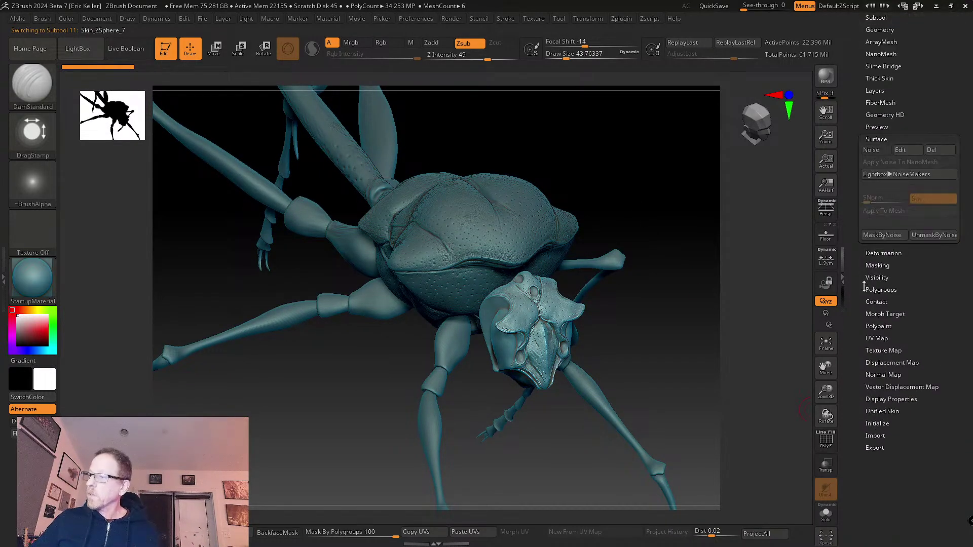
pyautogui.click(901, 150)
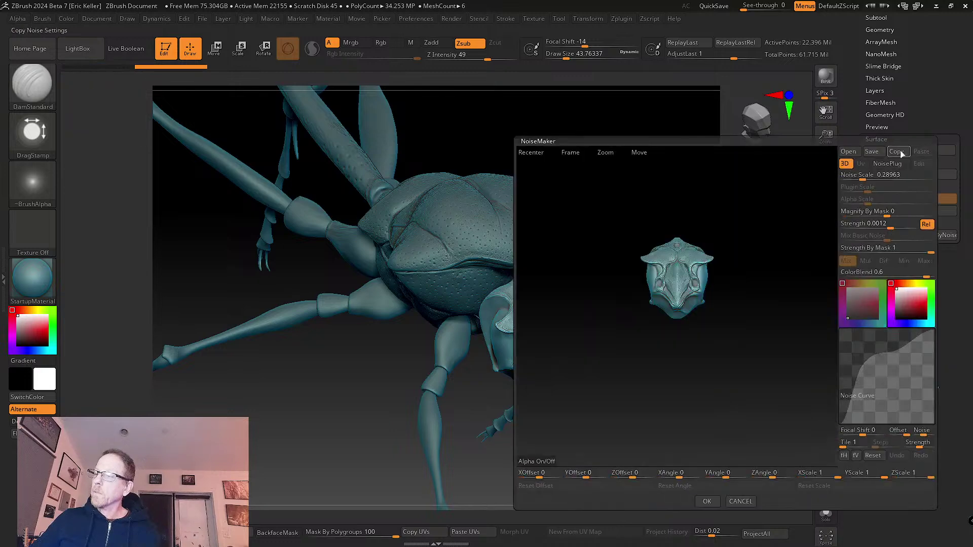
pyautogui.moveTo(723, 304); pyautogui.dragTo(811, 410)
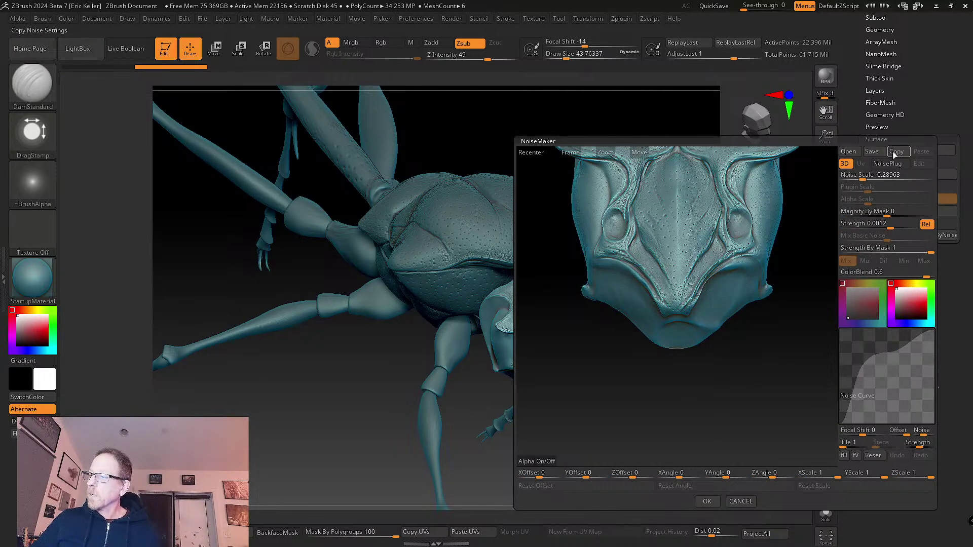
pyautogui.click(741, 502)
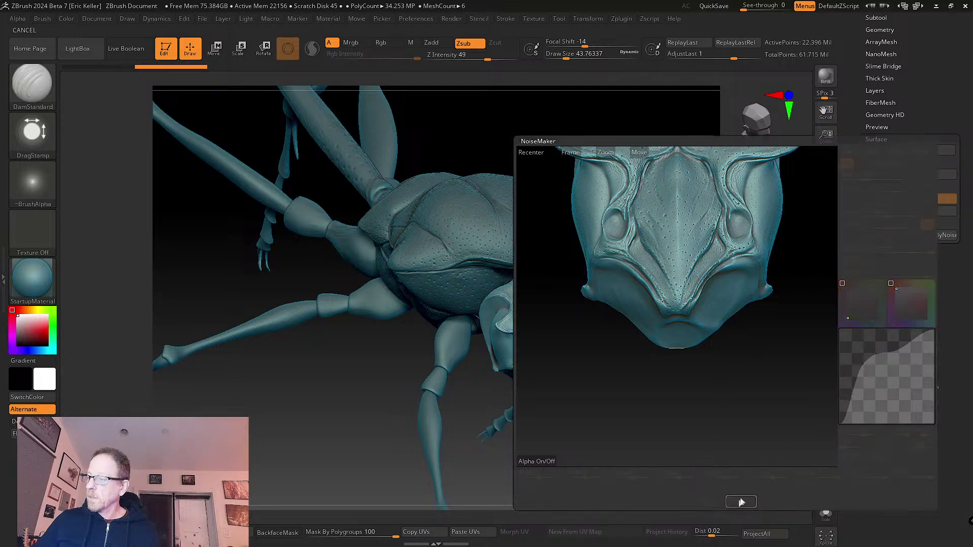
# - Select the abdomen subtool, open NoiseMaker for its surface and paste in the copied head noise settings
pyautogui.moveTo(773, 180); pyautogui.dragTo(672, 394)
pyautogui.keyDown('alt'); pyautogui.click(509, 364); pyautogui.keyUp('alt')
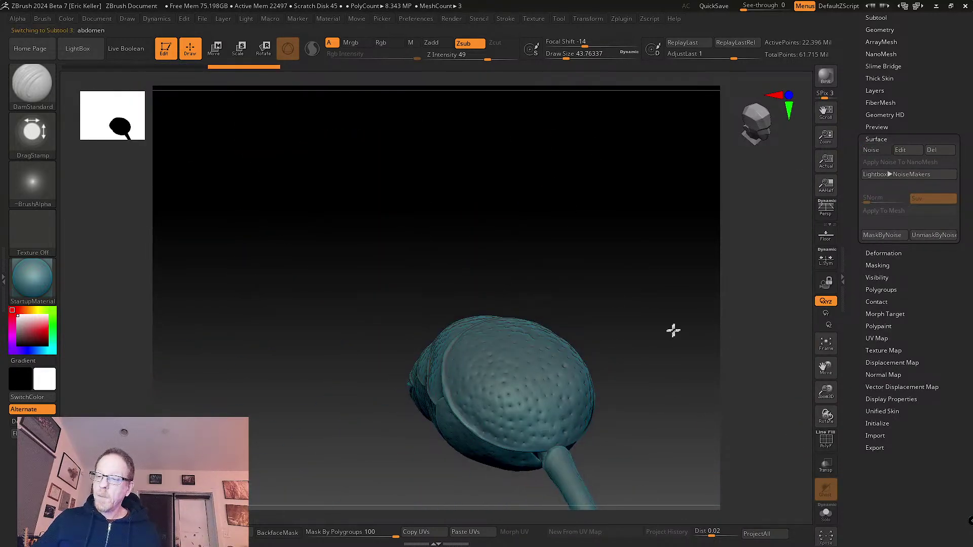
pyautogui.moveTo(674, 330); pyautogui.dragTo(745, 388)
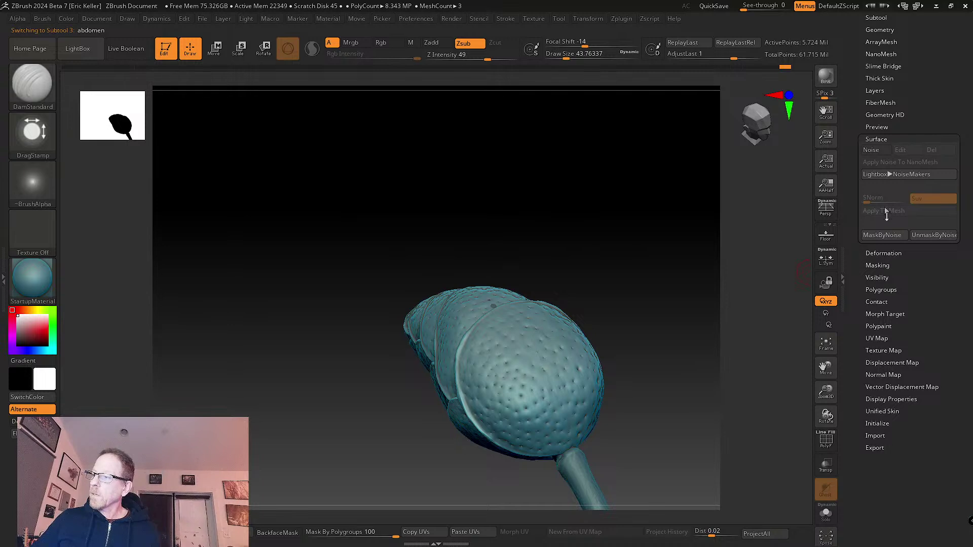
pyautogui.click(871, 149)
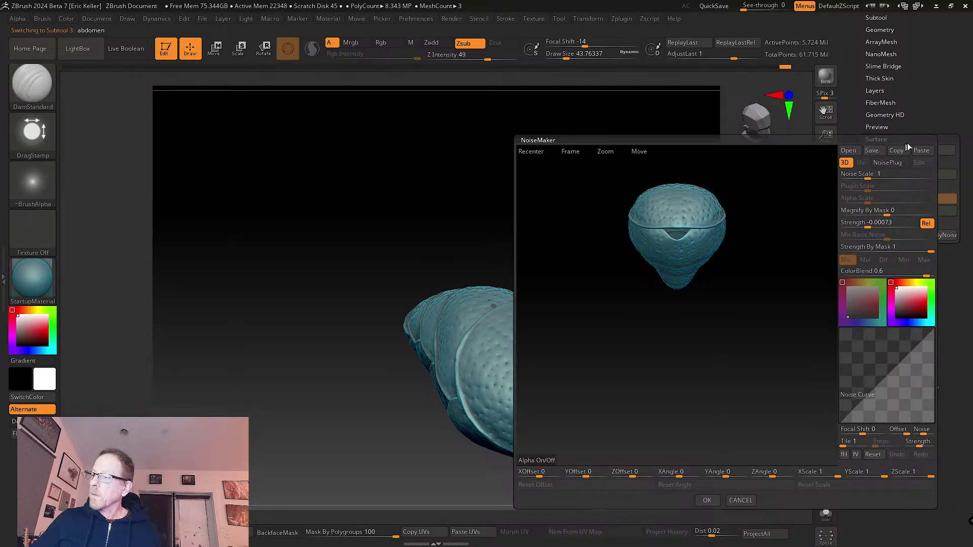
pyautogui.click(921, 151)
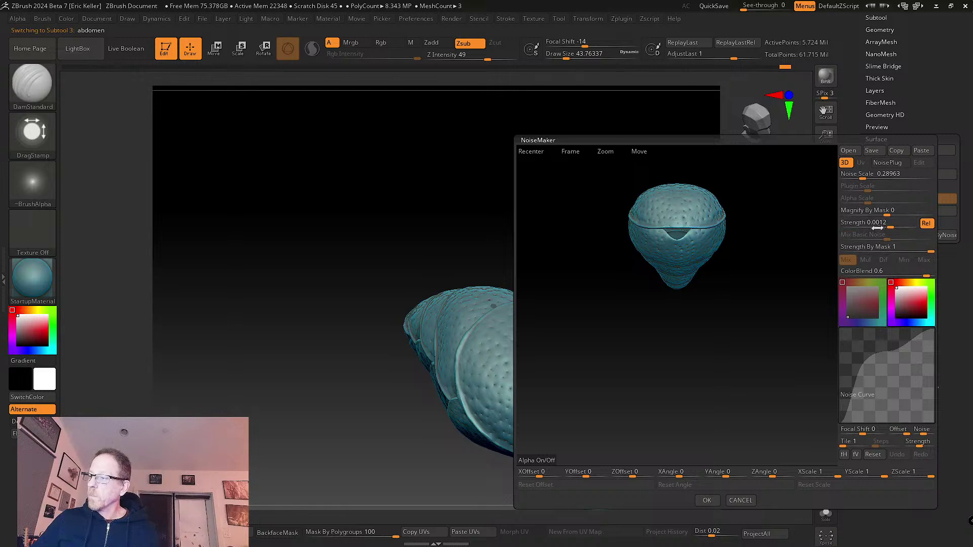
# - Set the pasted surface noise's strength to 0.00623 and accept the NoiseMaker settings for the abdomen
pyautogui.moveTo(886, 225); pyautogui.dragTo(888, 225)
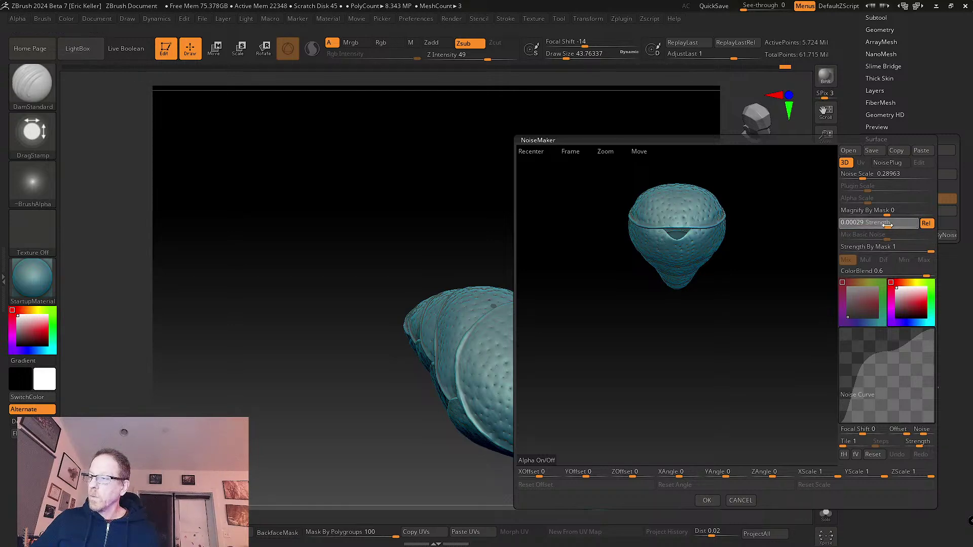
pyautogui.moveTo(656, 217); pyautogui.dragTo(712, 343)
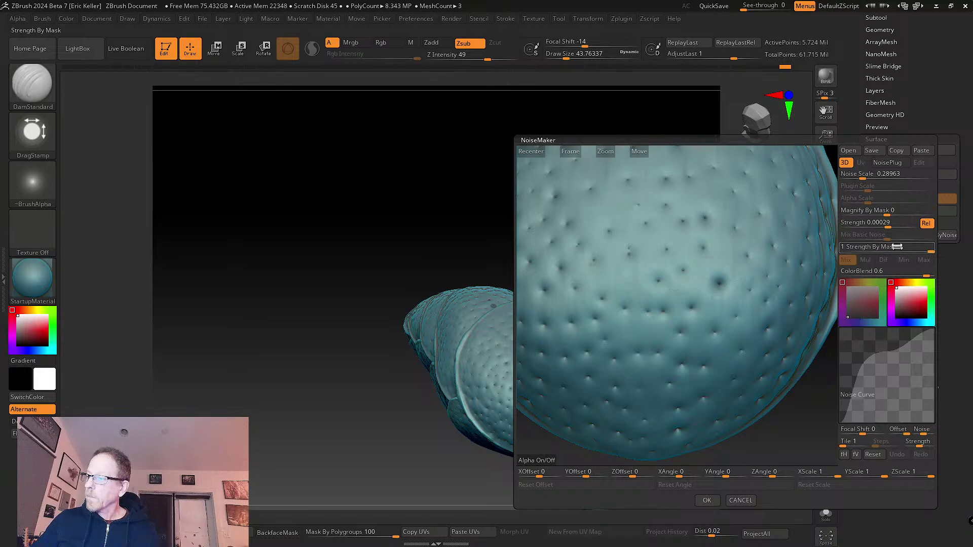
pyautogui.moveTo(894, 224); pyautogui.dragTo(894, 224)
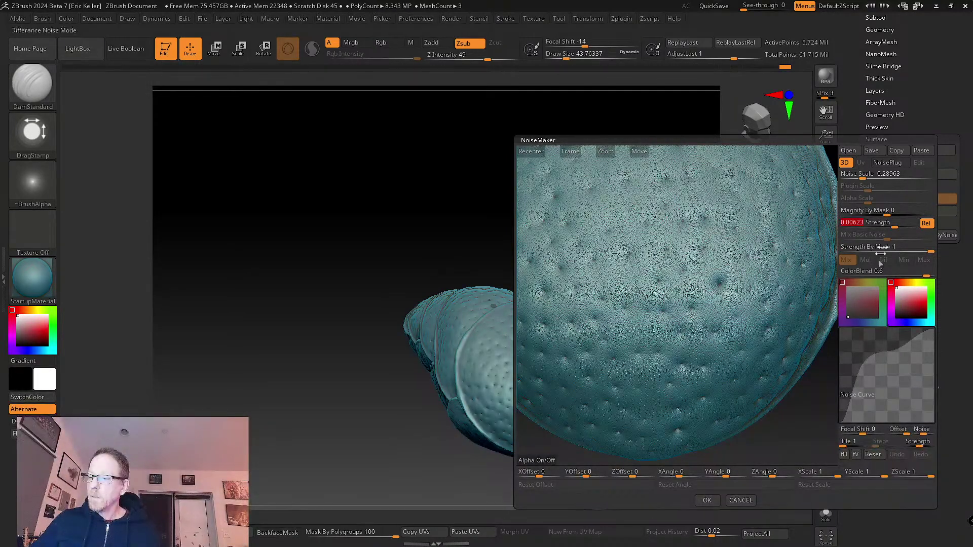
pyautogui.click(707, 500)
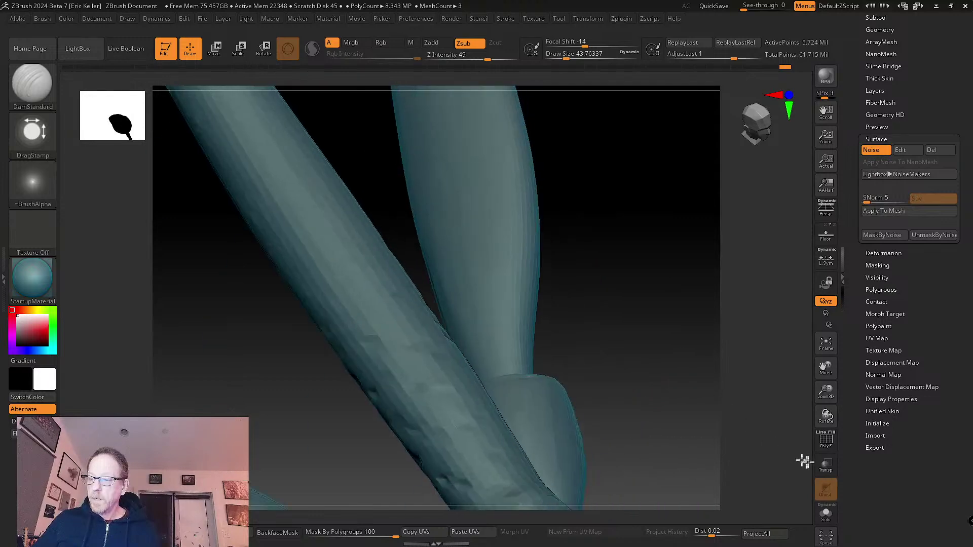
# - Inspect the noise on the abdomen's front plate and apply it permanently to the mesh
pyautogui.moveTo(804, 461); pyautogui.dragTo(628, 212)
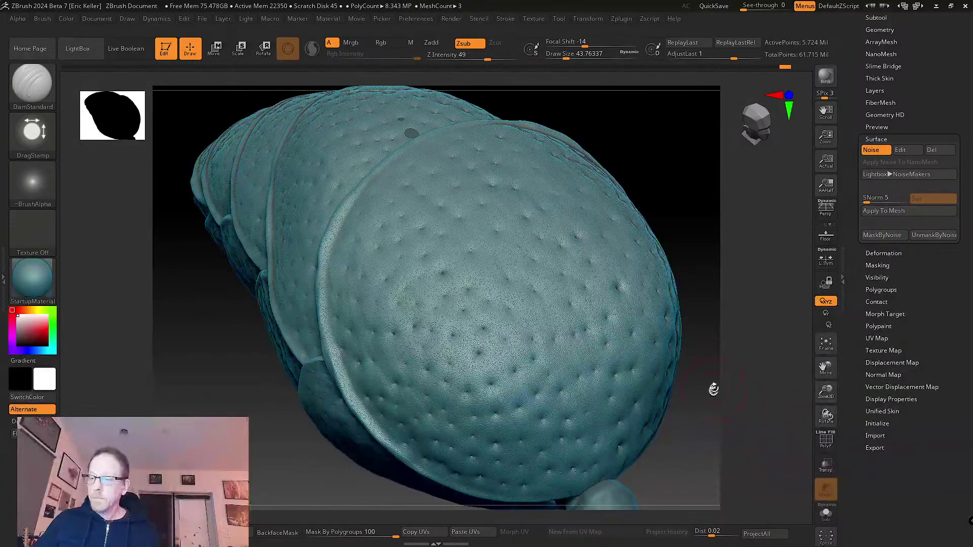
pyautogui.moveTo(710, 388); pyautogui.dragTo(744, 344)
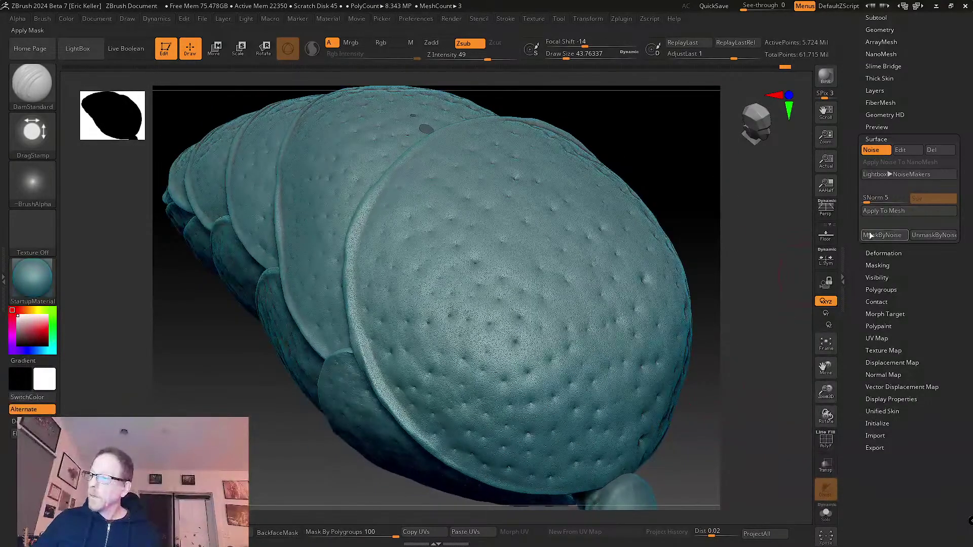
pyautogui.click(885, 212)
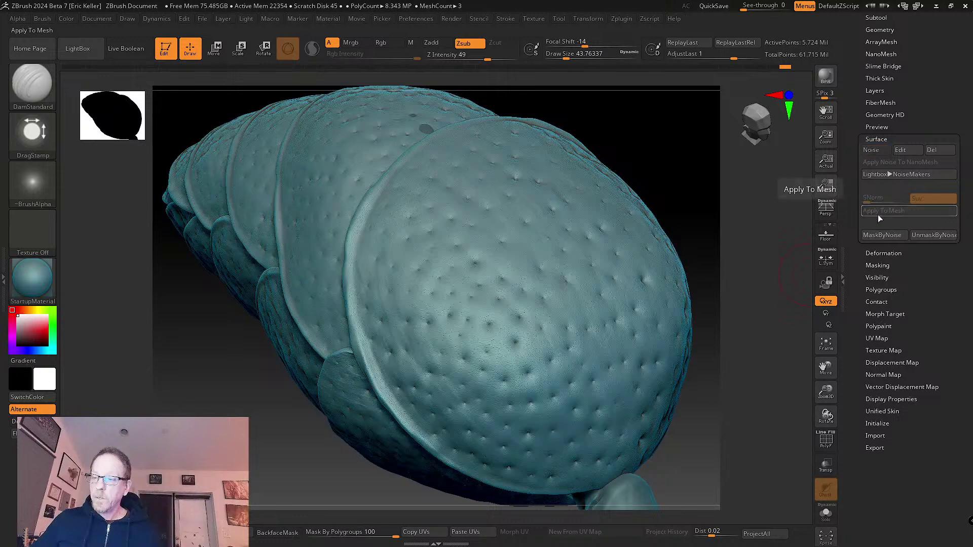
# - Choose the insectNoise_01 brush, reduce its draw size to about 35 and try wrinkle strokes near the first abdominal plate's rear rim
pyautogui.moveTo(785, 268)
pyautogui.keyDown('alt'); pyautogui.mouseDown()
pyautogui.moveTo(784, 287)
pyautogui.moveTo(765, 278)
pyautogui.moveTo(821, 331)
pyautogui.moveTo(682, 295)
pyautogui.moveTo(726, 294)
pyautogui.moveTo(706, 276)
pyautogui.moveTo(732, 252)
pyautogui.moveTo(750, 317)
pyautogui.moveTo(720, 320)
pyautogui.mouseUp(); pyautogui.keyUp('alt')
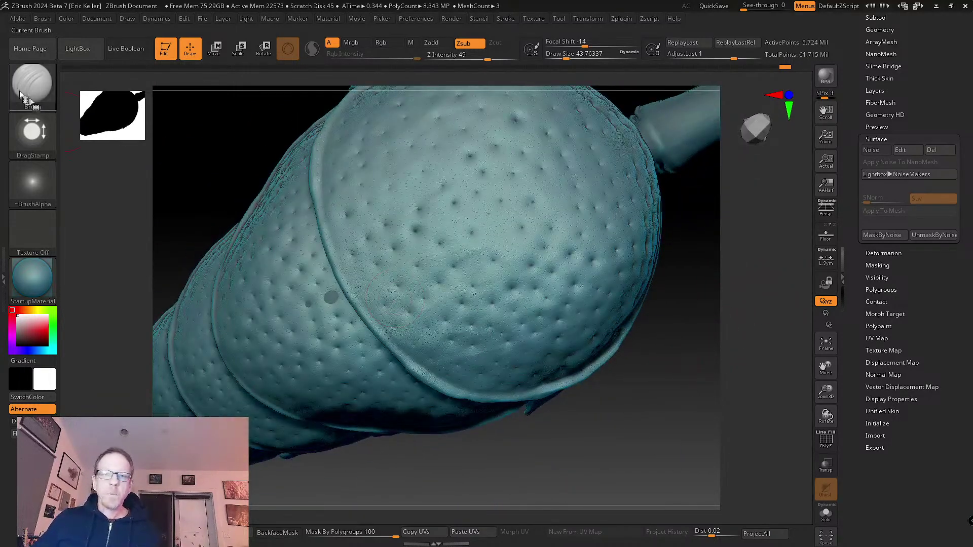
pyautogui.press('b')
pyautogui.click(581, 92)
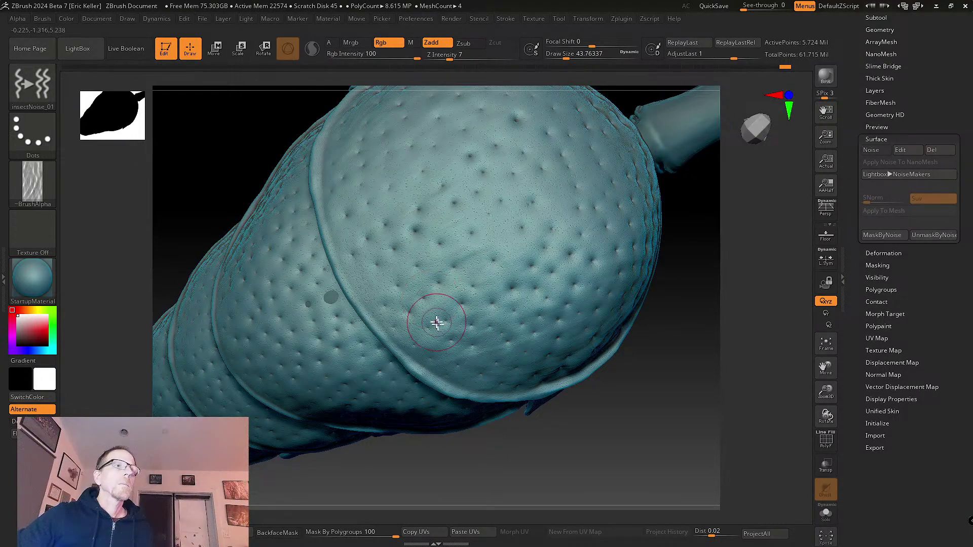
pyautogui.moveTo(437, 322)
pyautogui.mouseDown(button='right')
pyautogui.moveTo(431, 297)
pyautogui.moveTo(441, 344)
pyautogui.mouseUp(button='right')
pyautogui.press('s')
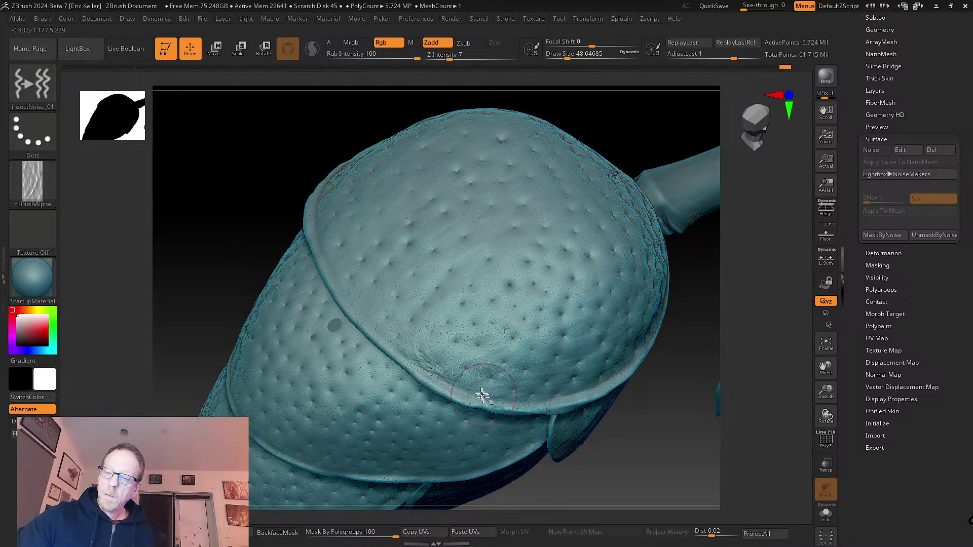
pyautogui.moveTo(483, 395); pyautogui.dragTo(415, 359)
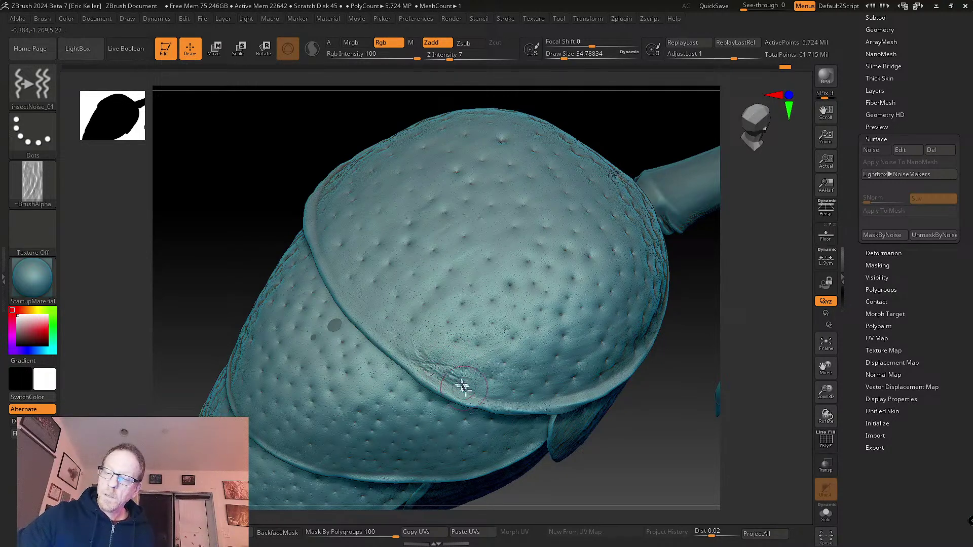
pyautogui.press('ctrl')
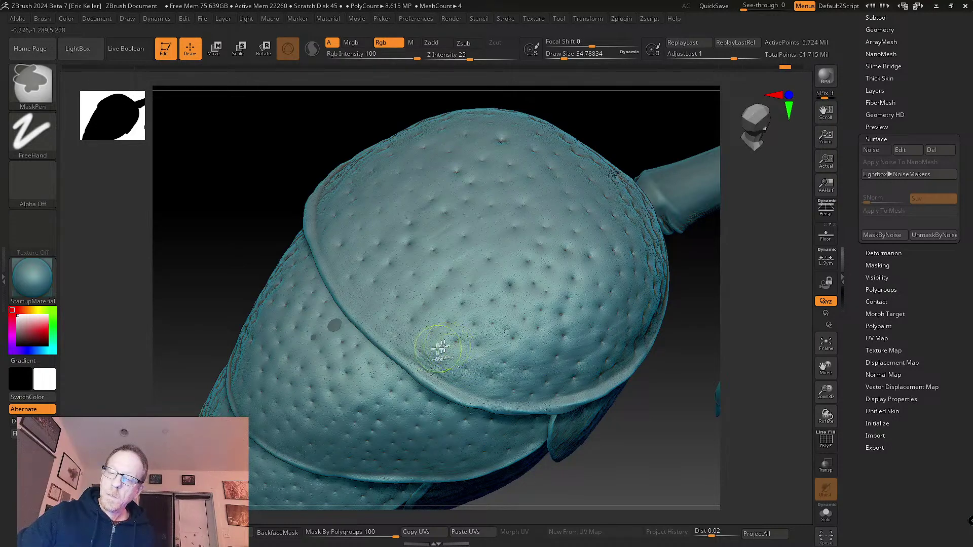
# - Brush fine insectNoise_01 wrinkles along the first abdominal plate's rear rim, from the middle out to one side
pyautogui.moveTo(446, 327); pyautogui.dragTo(424, 359)
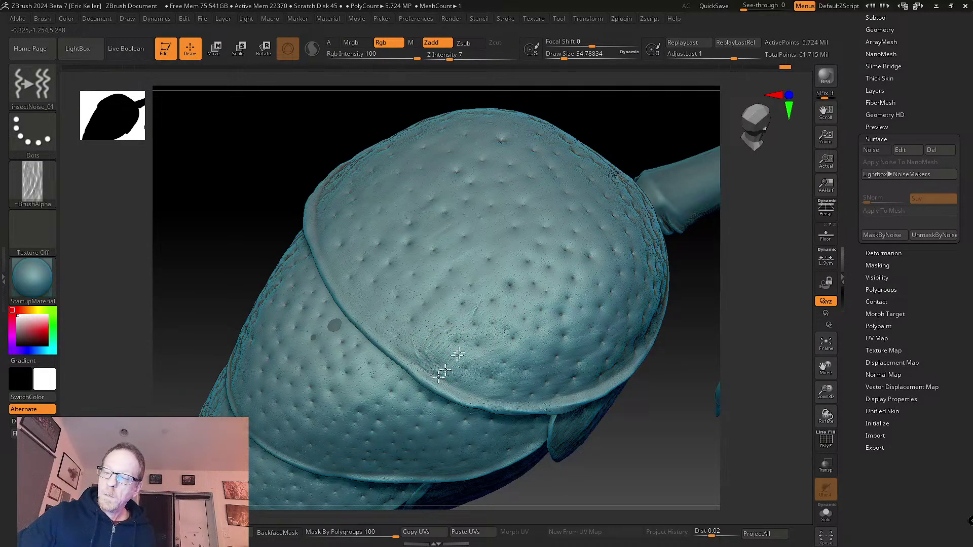
pyautogui.moveTo(458, 355)
pyautogui.mouseDown(button='right')
pyautogui.moveTo(480, 339)
pyautogui.moveTo(456, 341)
pyautogui.mouseUp(button='right')
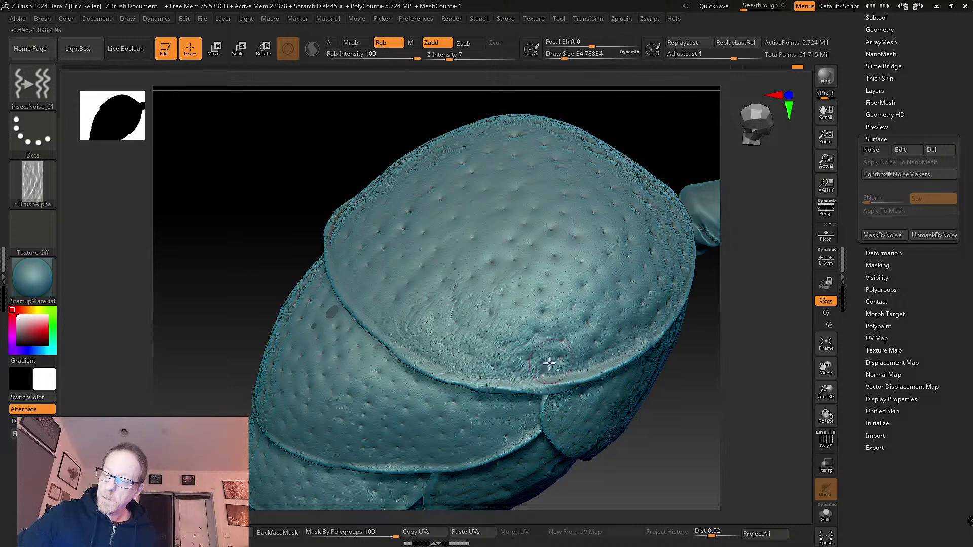
pyautogui.moveTo(568, 368); pyautogui.dragTo(595, 343, button='right')
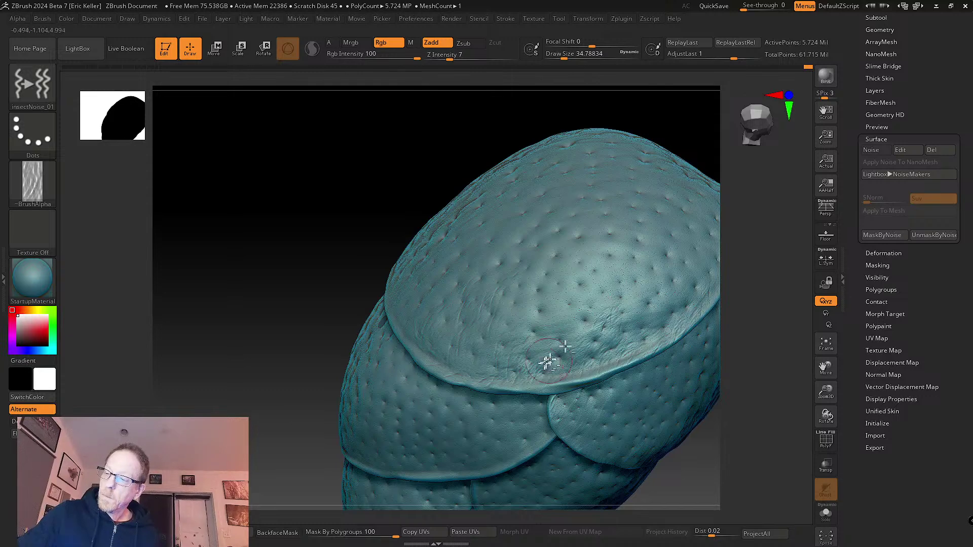
pyautogui.moveTo(517, 341); pyautogui.dragTo(520, 394, button='right')
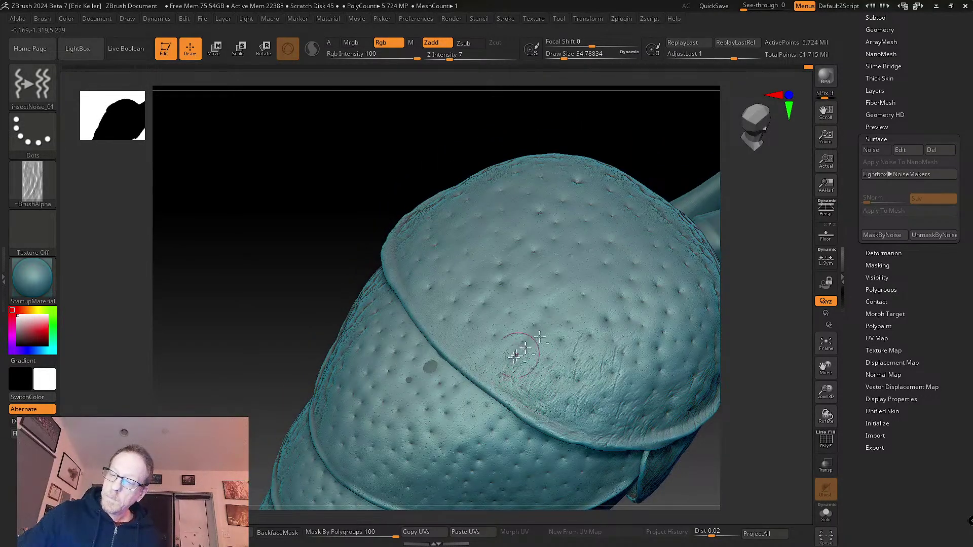
pyautogui.moveTo(506, 346); pyautogui.dragTo(545, 337, button='right')
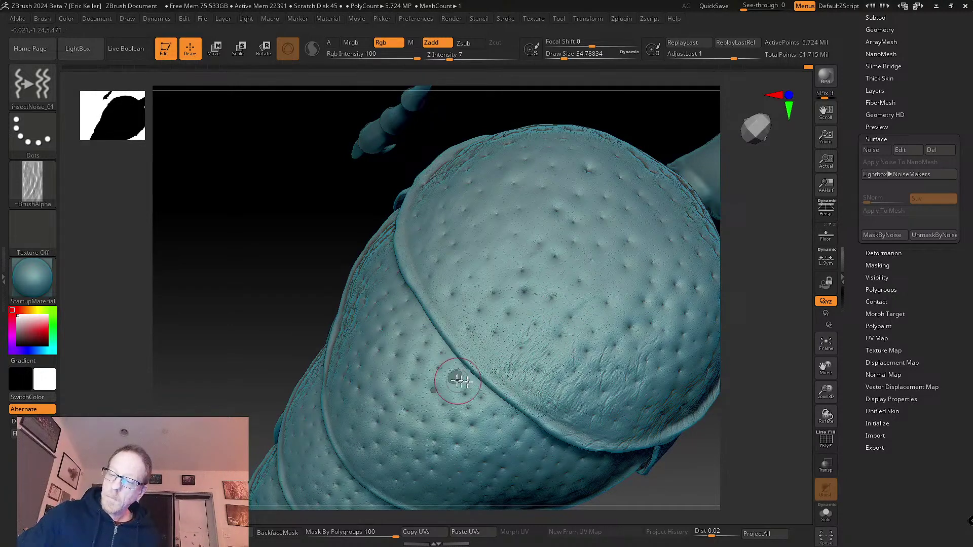
# - Continue the fine wrinkles along the first plate's rear rim, across the middle and up the opposite flank toward the waist
pyautogui.moveTo(456, 380)
pyautogui.keyDown('alt'); pyautogui.mouseDown(button='right')
pyautogui.moveTo(515, 337)
pyautogui.moveTo(544, 364)
pyautogui.moveTo(522, 373)
pyautogui.moveTo(511, 362)
pyautogui.mouseUp(button='right'); pyautogui.keyUp('alt')
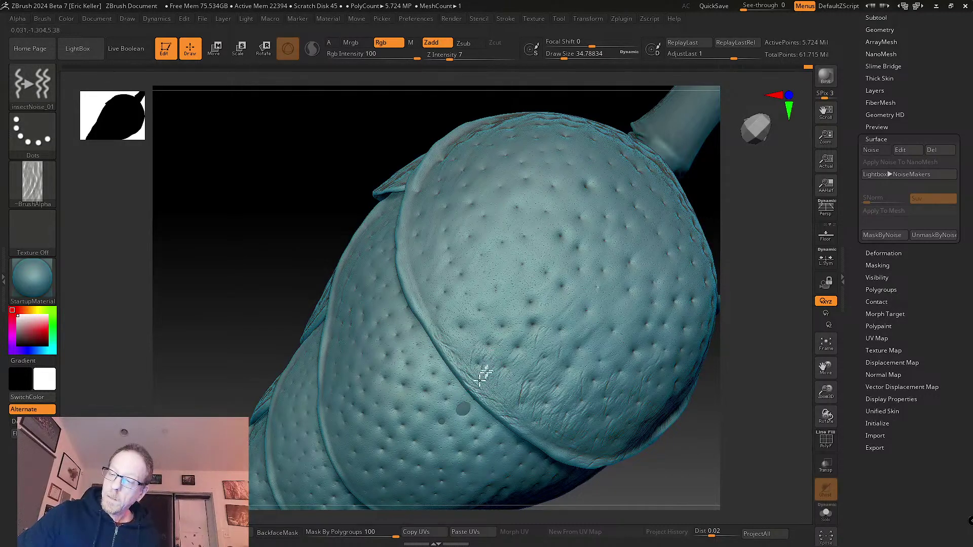
pyautogui.moveTo(484, 375)
pyautogui.mouseDown(button='right')
pyautogui.moveTo(495, 374)
pyautogui.moveTo(478, 403)
pyautogui.mouseUp(button='right')
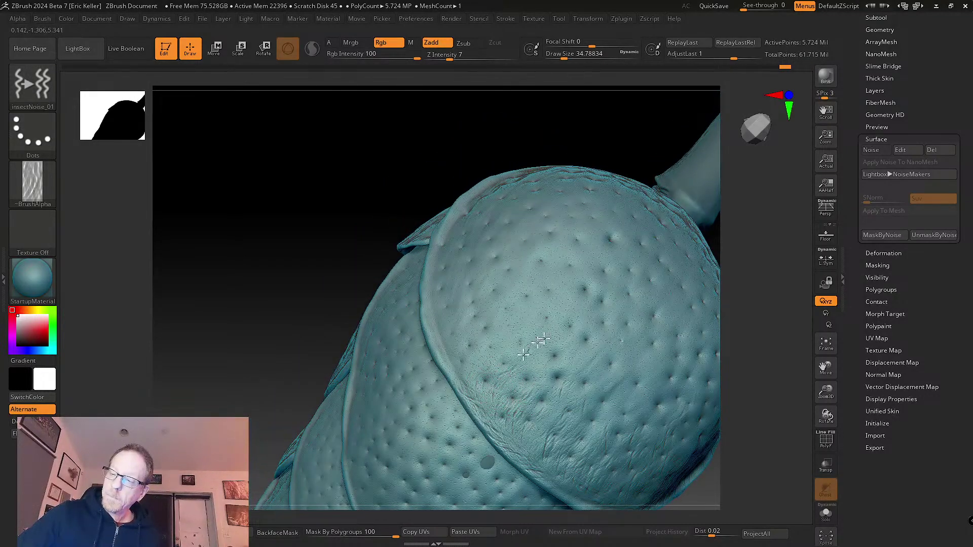
pyautogui.moveTo(541, 339)
pyautogui.mouseDown(button='right')
pyautogui.moveTo(499, 405)
pyautogui.moveTo(476, 400)
pyautogui.mouseUp(button='right')
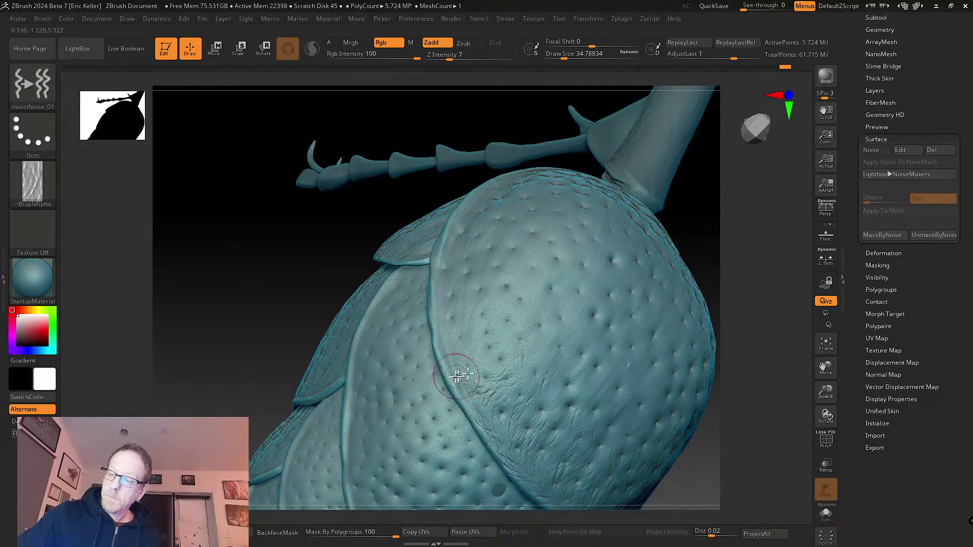
pyautogui.moveTo(490, 354); pyautogui.dragTo(464, 386, button='right')
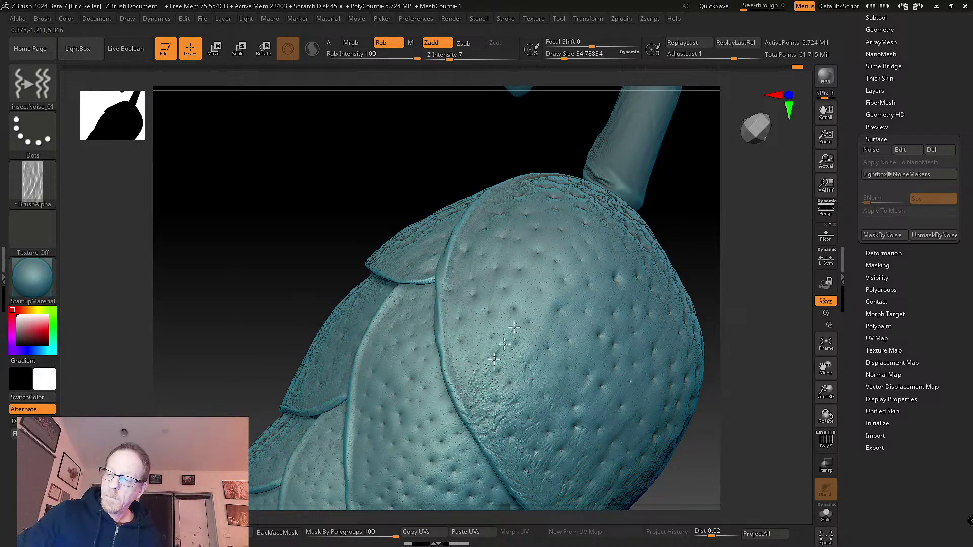
pyautogui.moveTo(546, 313)
pyautogui.mouseDown(button='right')
pyautogui.moveTo(526, 380)
pyautogui.moveTo(457, 412)
pyautogui.mouseUp(button='right')
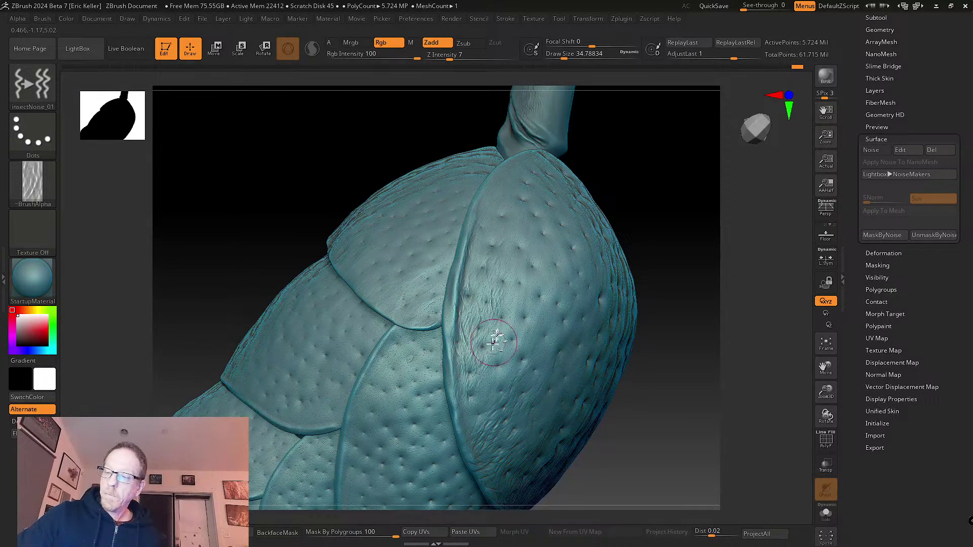
pyautogui.moveTo(499, 366); pyautogui.dragTo(467, 429, button='right')
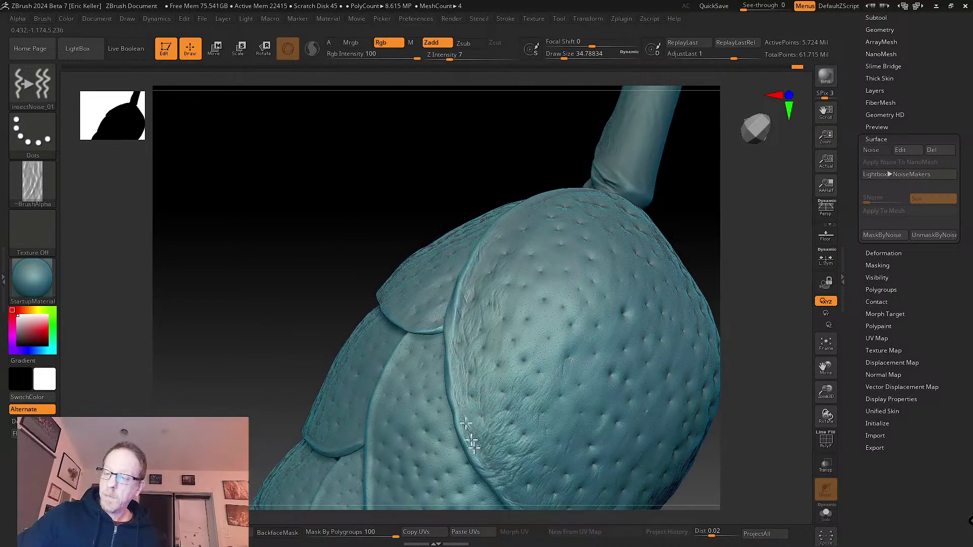
pyautogui.moveTo(465, 378)
pyautogui.mouseDown(button='right')
pyautogui.moveTo(487, 374)
pyautogui.moveTo(482, 304)
pyautogui.moveTo(466, 343)
pyautogui.mouseUp(button='right')
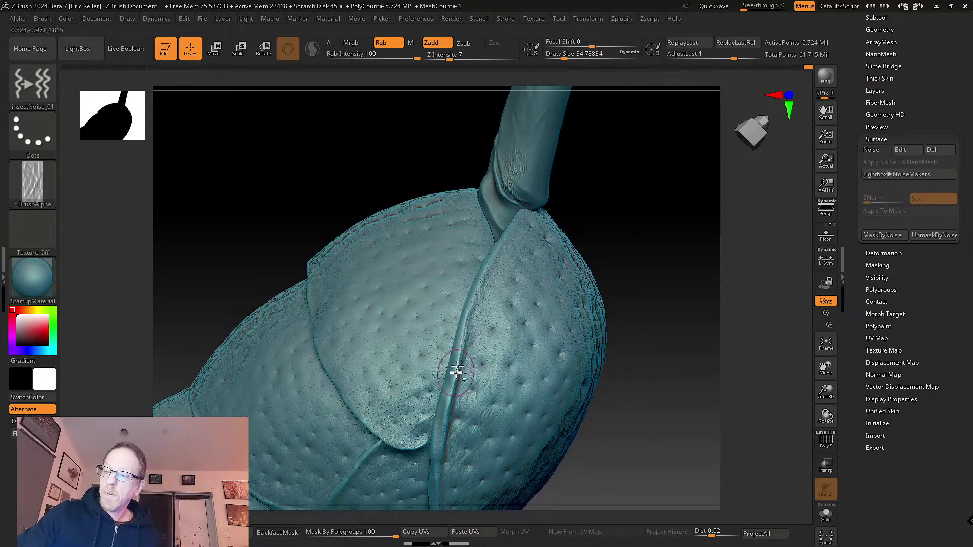
pyautogui.moveTo(486, 401); pyautogui.dragTo(494, 343, button='right')
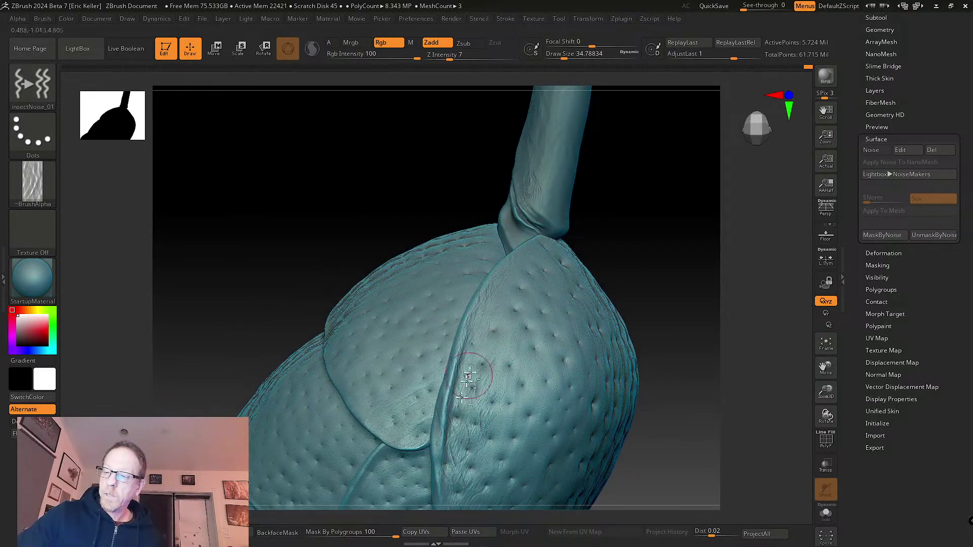
pyautogui.moveTo(490, 404)
pyautogui.mouseDown(button='right')
pyautogui.moveTo(482, 310)
pyautogui.moveTo(474, 335)
pyautogui.mouseUp(button='right')
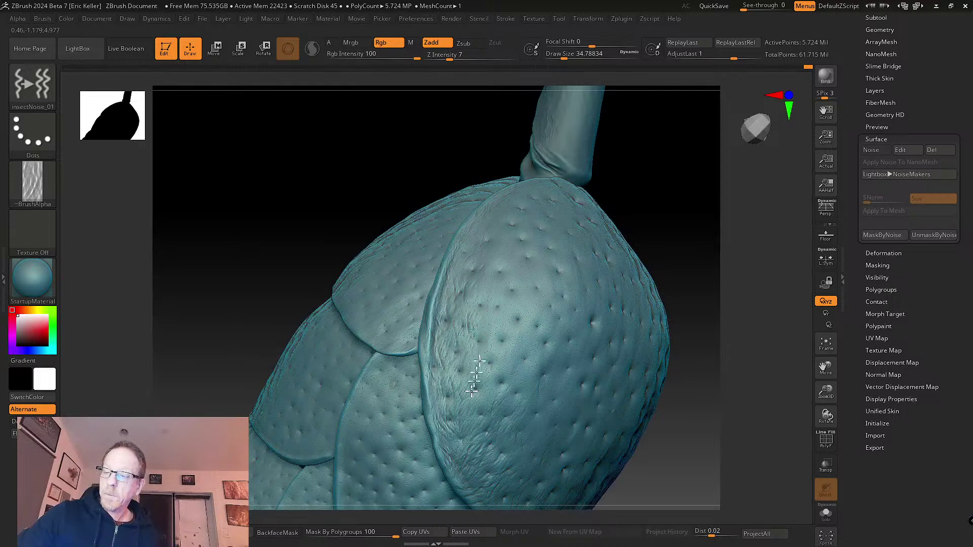
# - Brush matching wrinkles along the first plate's edge on the remaining flank, up to where the waist joins the abdomen
pyautogui.moveTo(474, 375); pyautogui.dragTo(621, 274, button='right')
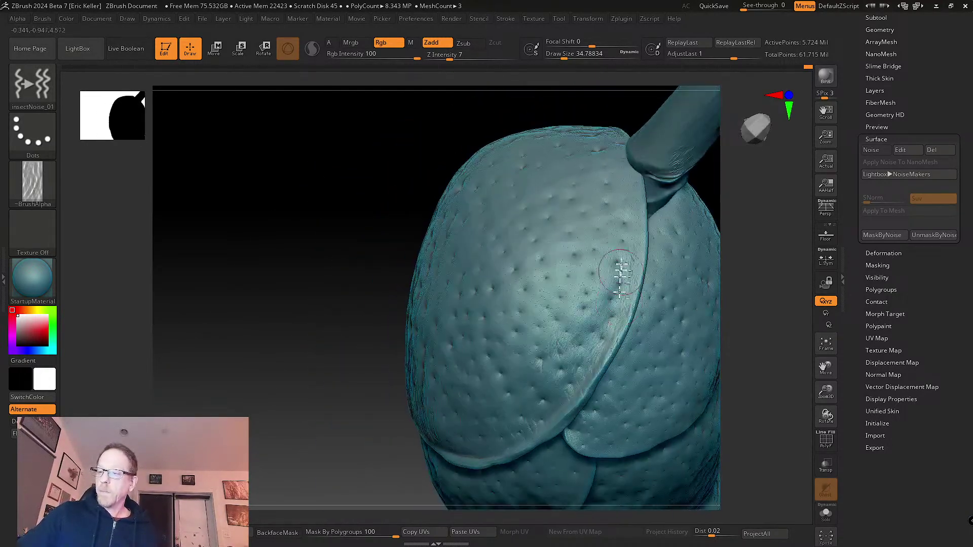
pyautogui.moveTo(632, 199); pyautogui.dragTo(599, 219, button='right')
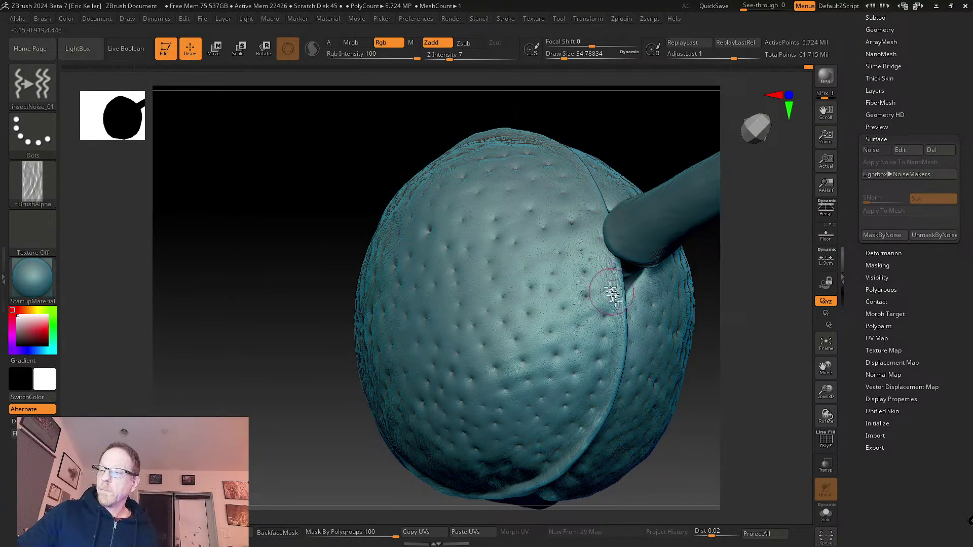
pyautogui.moveTo(604, 369); pyautogui.dragTo(593, 282, button='right')
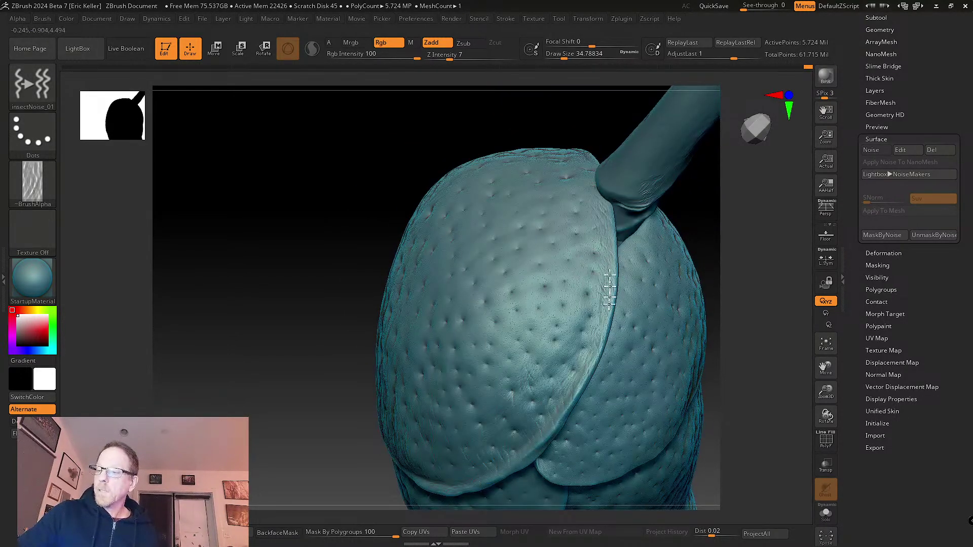
# - Brush fine insectNoise_01 wrinkles along the second dorsal plate's rear rim, from the middle out to one flank
pyautogui.moveTo(604, 216); pyautogui.dragTo(529, 320, button='right')
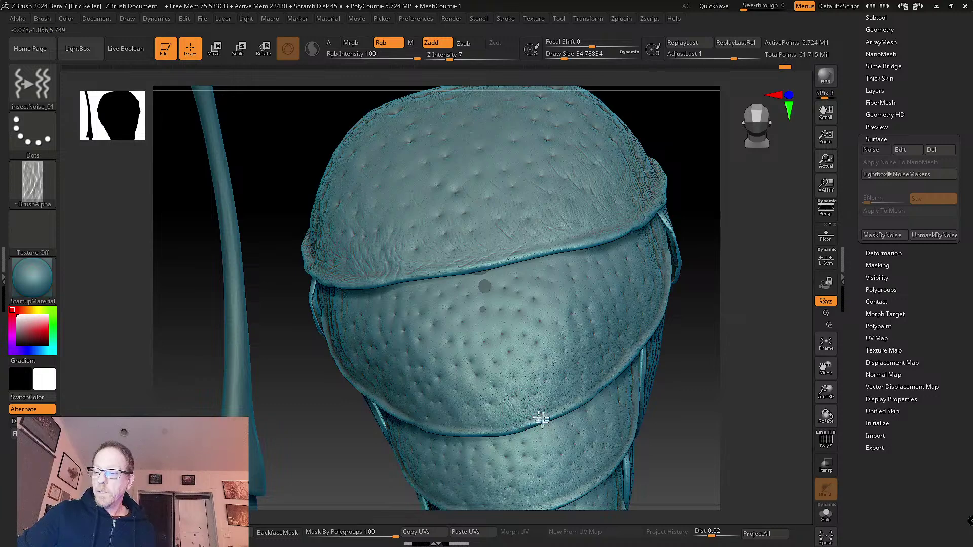
pyautogui.moveTo(537, 392)
pyautogui.mouseDown(button='right')
pyautogui.moveTo(537, 376)
pyautogui.moveTo(529, 387)
pyautogui.mouseUp(button='right')
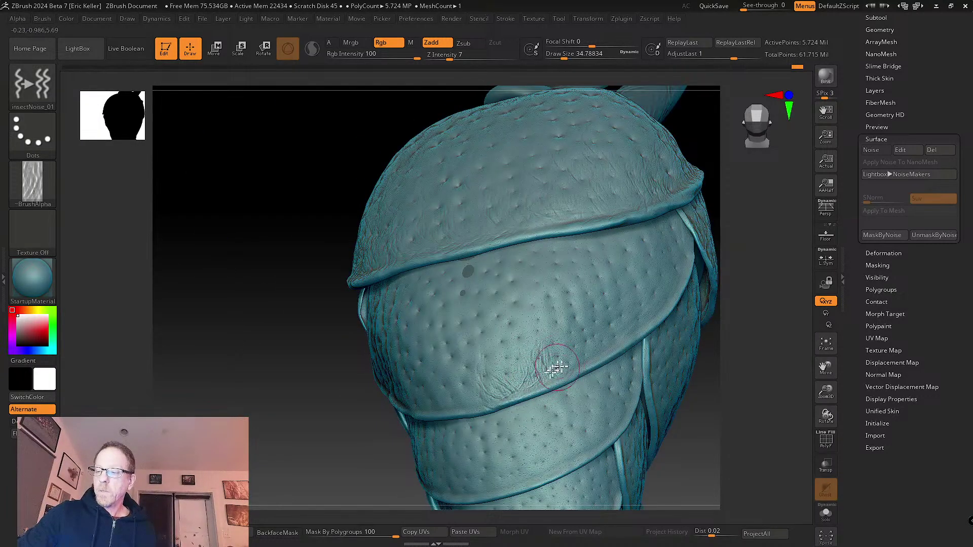
pyautogui.moveTo(556, 368); pyautogui.dragTo(517, 395, button='right')
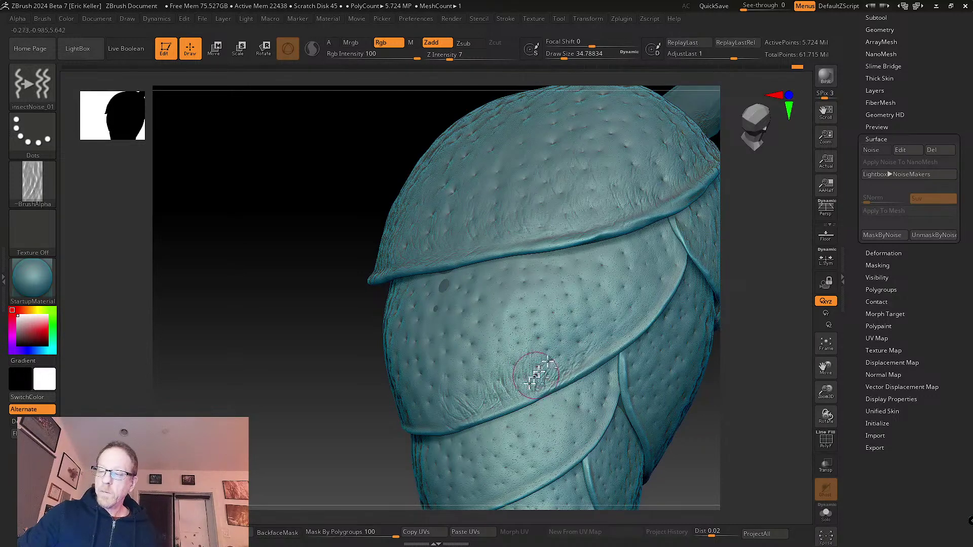
pyautogui.moveTo(589, 347); pyautogui.dragTo(558, 370, button='right')
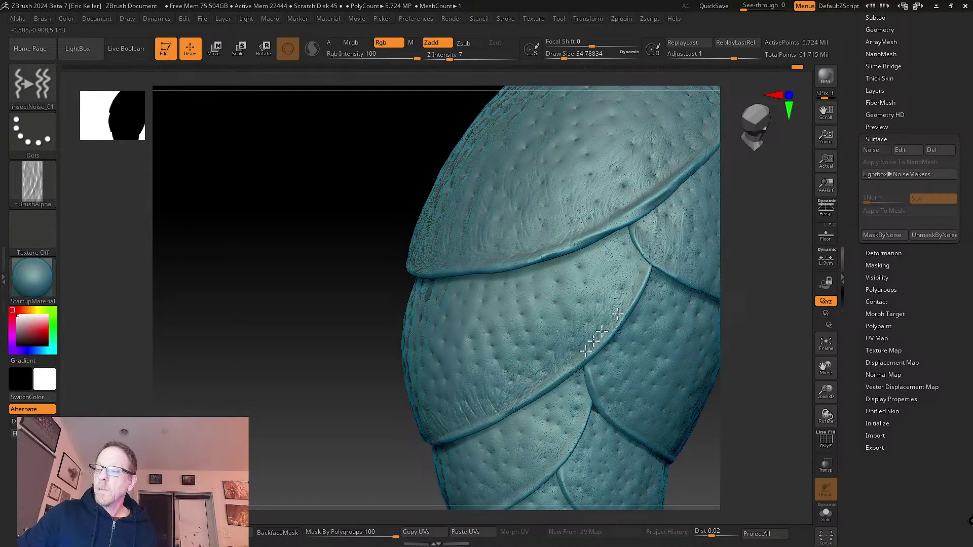
# - Continue the wrinkles along the second dorsal plate's rear rim, across the middle and up the opposite flank
pyautogui.moveTo(589, 359); pyautogui.dragTo(555, 353, button='right')
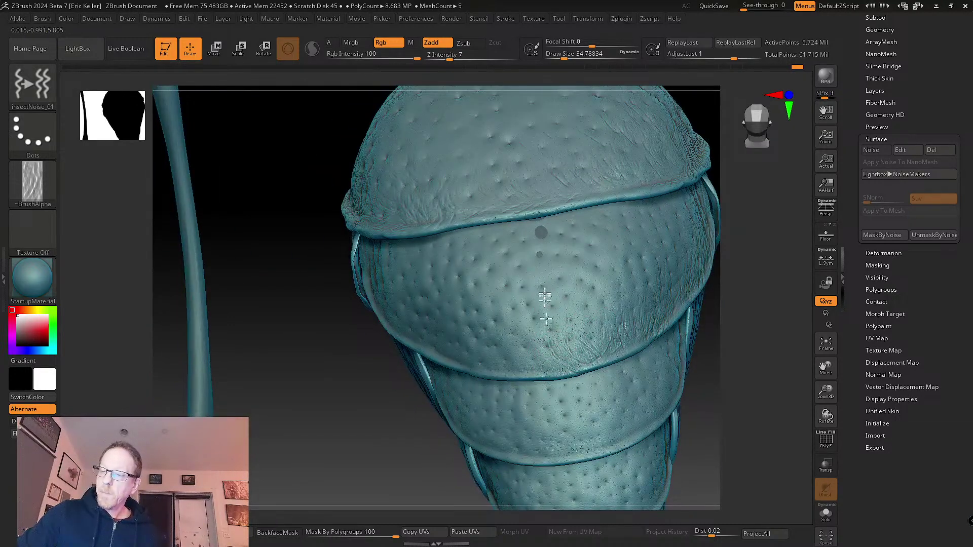
pyautogui.moveTo(535, 303); pyautogui.dragTo(537, 370, button='right')
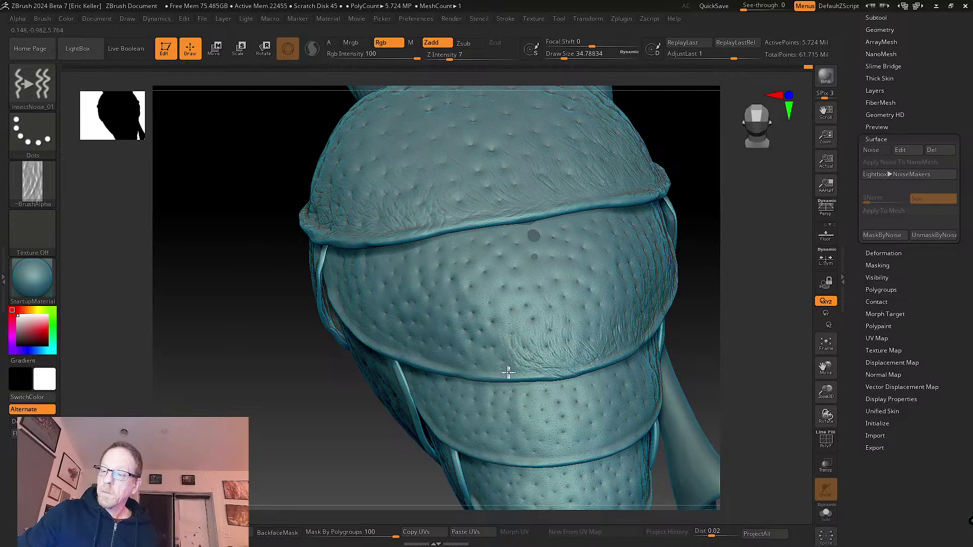
pyautogui.moveTo(504, 337); pyautogui.dragTo(375, 315, button='right')
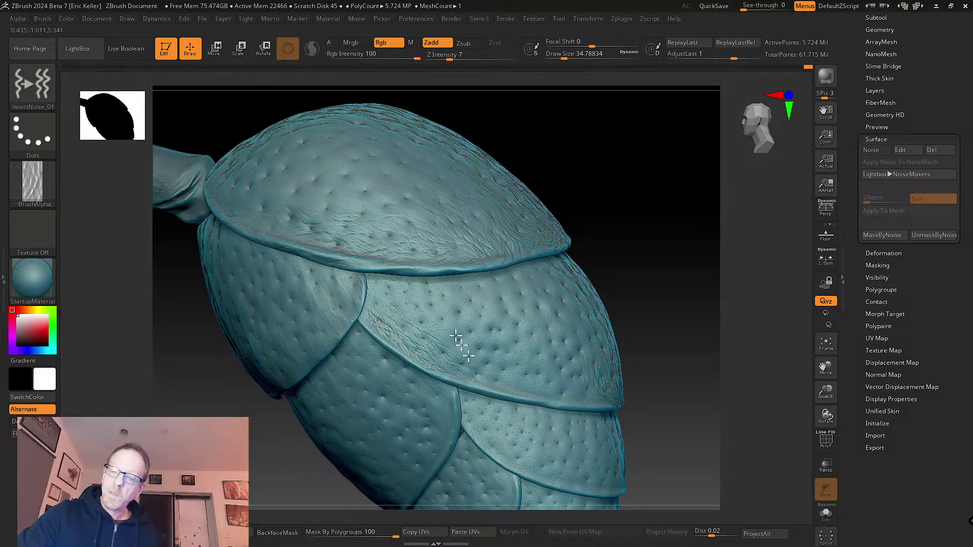
pyautogui.moveTo(459, 345); pyautogui.dragTo(514, 380, button='right')
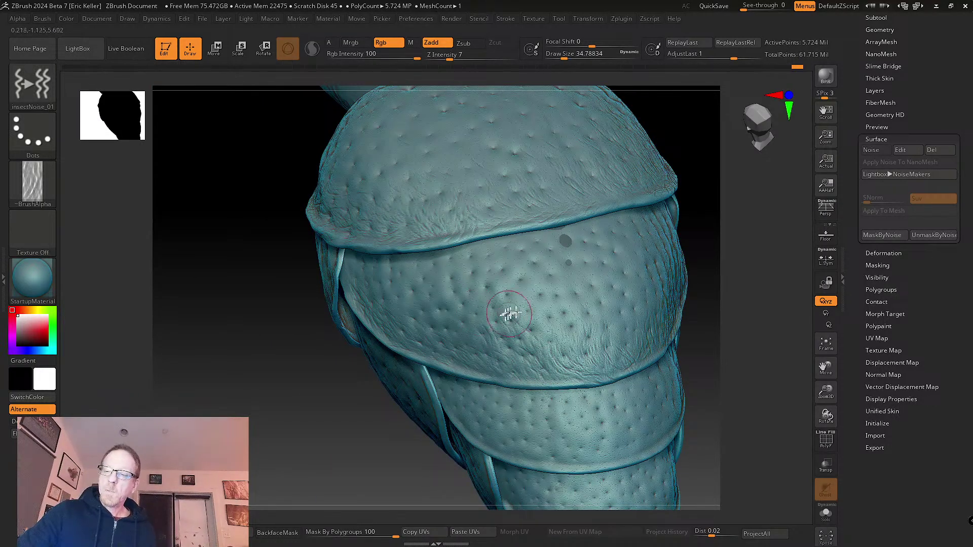
pyautogui.moveTo(478, 333); pyautogui.dragTo(488, 374, button='right')
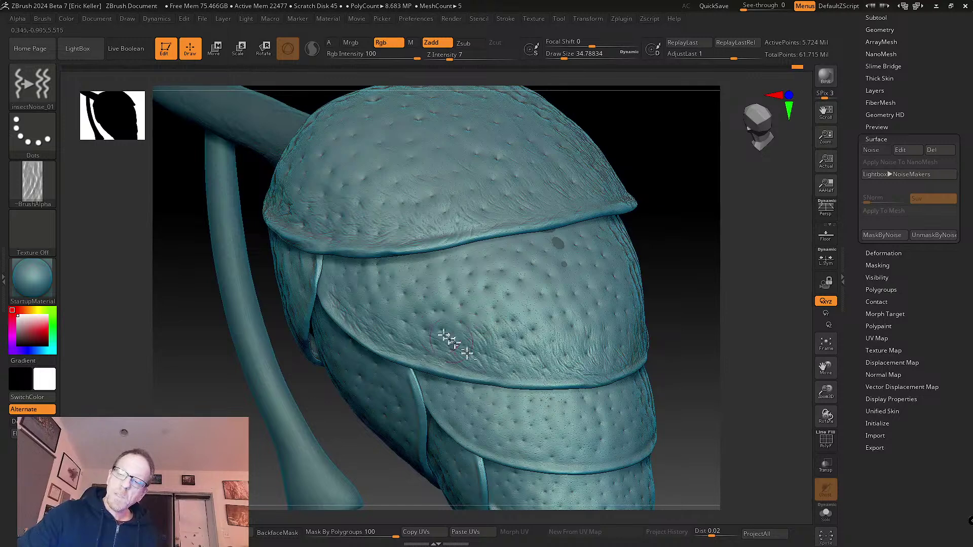
# - Brush matching fine wrinkles along the third dorsal plate's rear rim, from one flank across the middle to the other
pyautogui.moveTo(446, 339); pyautogui.dragTo(398, 318, button='right')
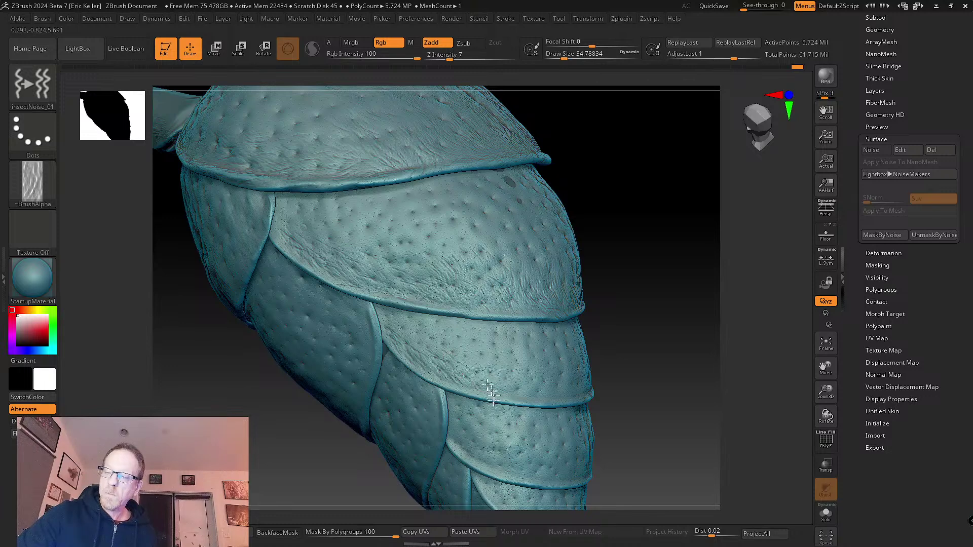
pyautogui.moveTo(508, 376); pyautogui.dragTo(482, 371, button='right')
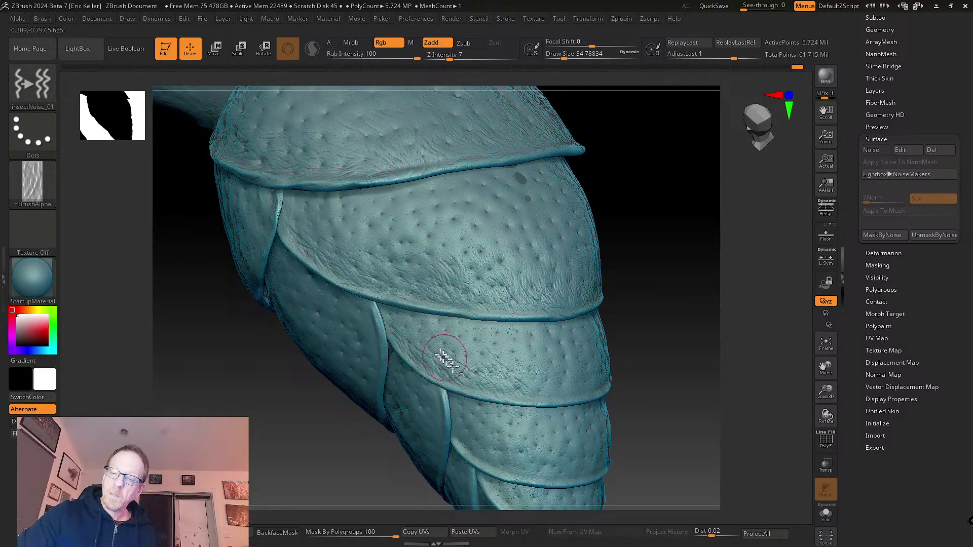
pyautogui.moveTo(445, 358); pyautogui.dragTo(479, 352, button='right')
pyautogui.moveTo(538, 382)
pyautogui.mouseDown(button='right')
pyautogui.moveTo(514, 341)
pyautogui.moveTo(532, 347)
pyautogui.moveTo(518, 378)
pyautogui.moveTo(542, 355)
pyautogui.moveTo(527, 375)
pyautogui.mouseUp(button='right')
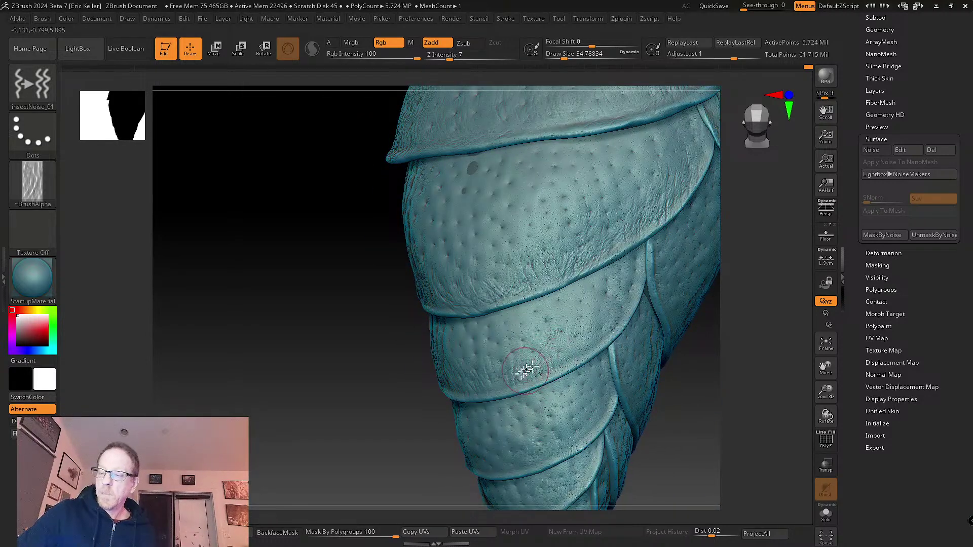
pyautogui.moveTo(598, 327); pyautogui.dragTo(569, 359, button='right')
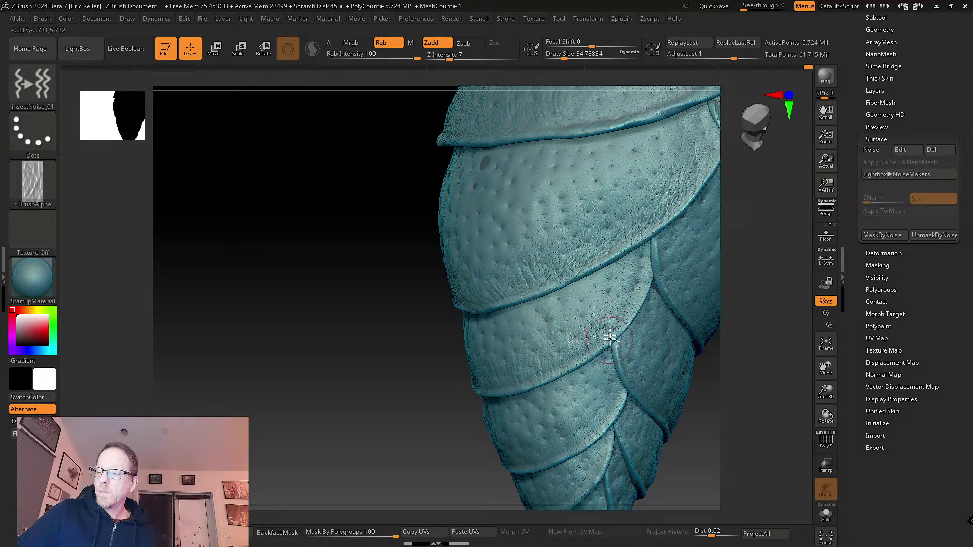
pyautogui.moveTo(604, 337); pyautogui.dragTo(558, 325, button='right')
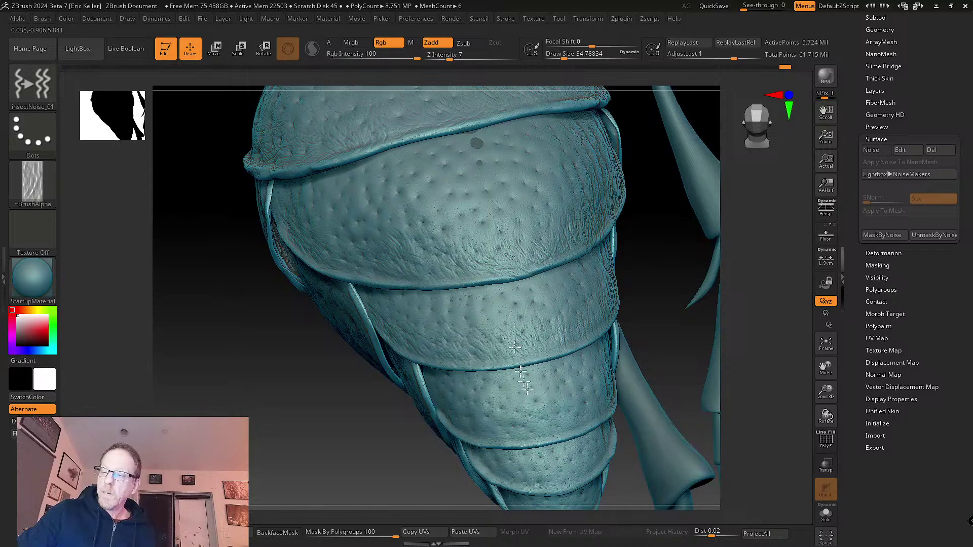
# - Brush fine wrinkles along the rear rims of the remaining dorsal plates, from the fourth down to the abdomen's tip
pyautogui.moveTo(520, 372); pyautogui.dragTo(445, 358, button='right')
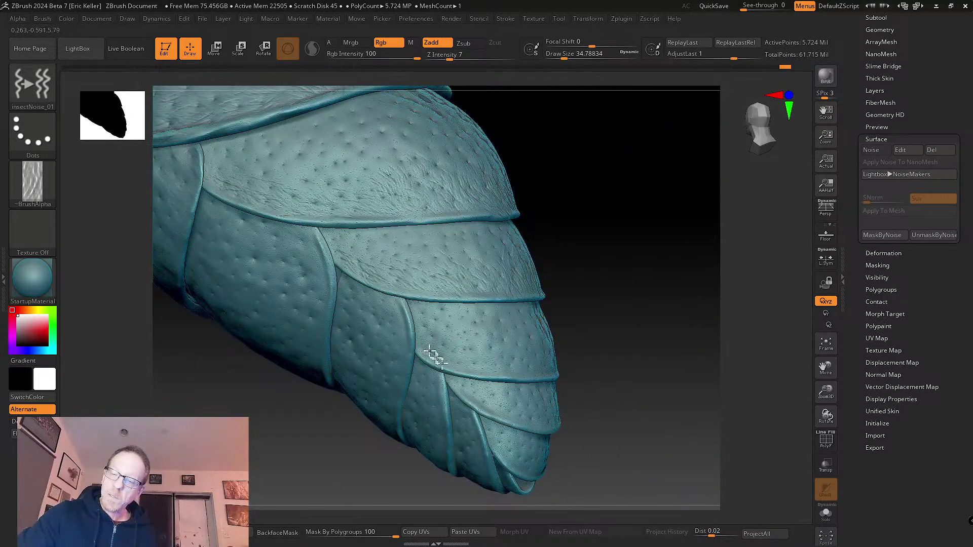
pyautogui.moveTo(473, 359)
pyautogui.mouseDown(button='right')
pyautogui.moveTo(474, 342)
pyautogui.moveTo(458, 341)
pyautogui.moveTo(528, 354)
pyautogui.moveTo(504, 363)
pyautogui.moveTo(527, 363)
pyautogui.moveTo(532, 352)
pyautogui.moveTo(514, 337)
pyautogui.moveTo(550, 325)
pyautogui.mouseUp(button='right')
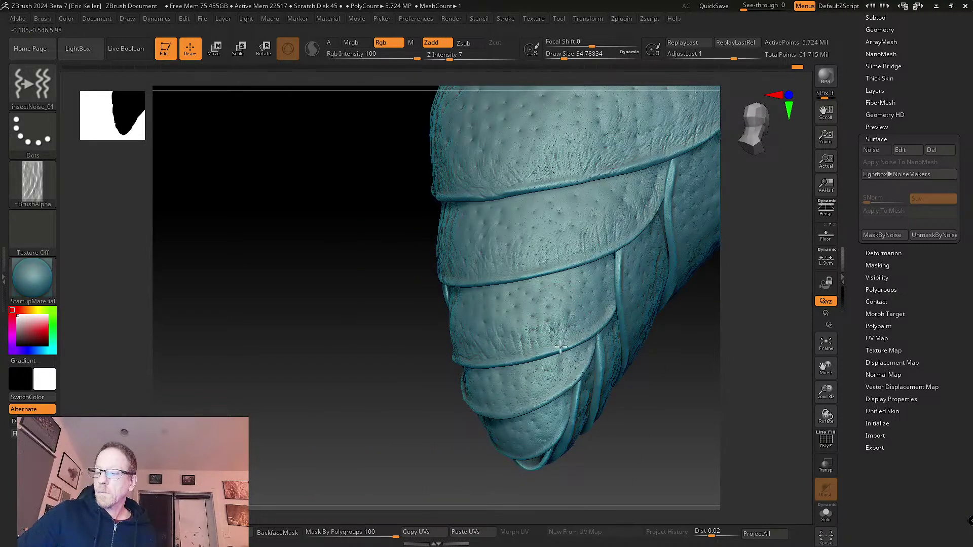
pyautogui.moveTo(614, 296)
pyautogui.mouseDown(button='right')
pyautogui.moveTo(591, 318)
pyautogui.moveTo(569, 302)
pyautogui.moveTo(474, 334)
pyautogui.moveTo(494, 322)
pyautogui.moveTo(462, 344)
pyautogui.mouseUp(button='right')
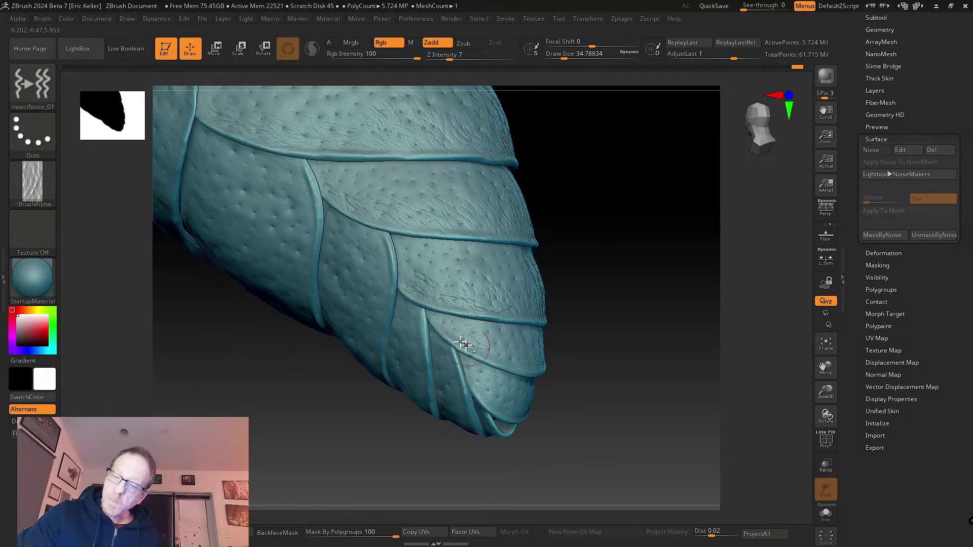
pyautogui.moveTo(535, 364); pyautogui.dragTo(502, 351, button='right')
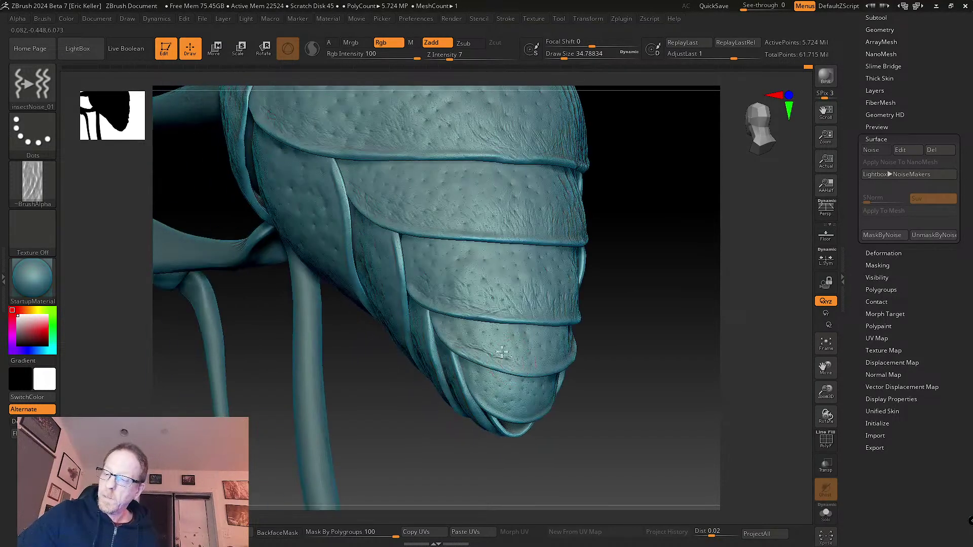
pyautogui.moveTo(533, 371); pyautogui.dragTo(552, 371)
pyautogui.moveTo(552, 371)
pyautogui.mouseDown(button='right')
pyautogui.moveTo(533, 369)
pyautogui.moveTo(566, 351)
pyautogui.moveTo(582, 321)
pyautogui.moveTo(550, 339)
pyautogui.moveTo(521, 330)
pyautogui.moveTo(541, 320)
pyautogui.moveTo(520, 285)
pyautogui.moveTo(508, 375)
pyautogui.mouseUp(button='right')
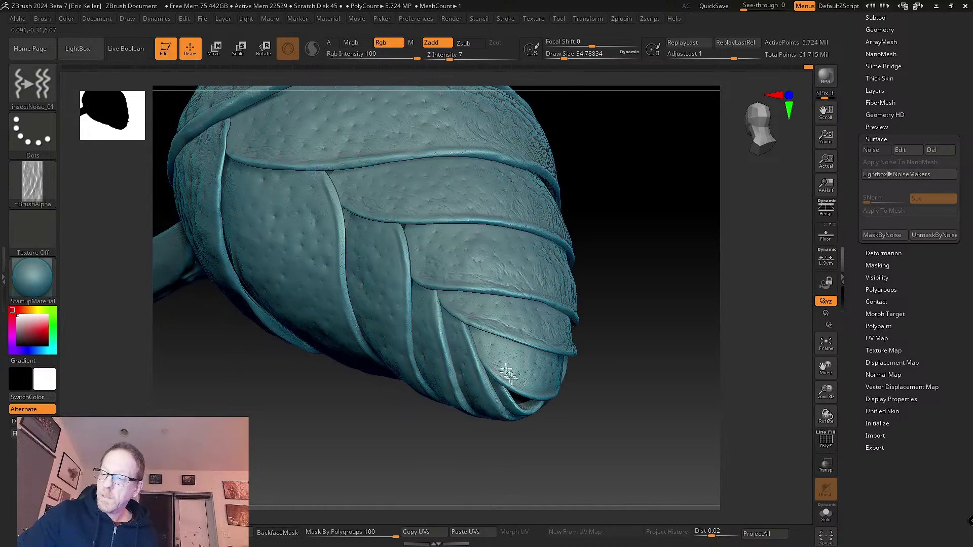
pyautogui.moveTo(566, 387); pyautogui.dragTo(535, 398, button='right')
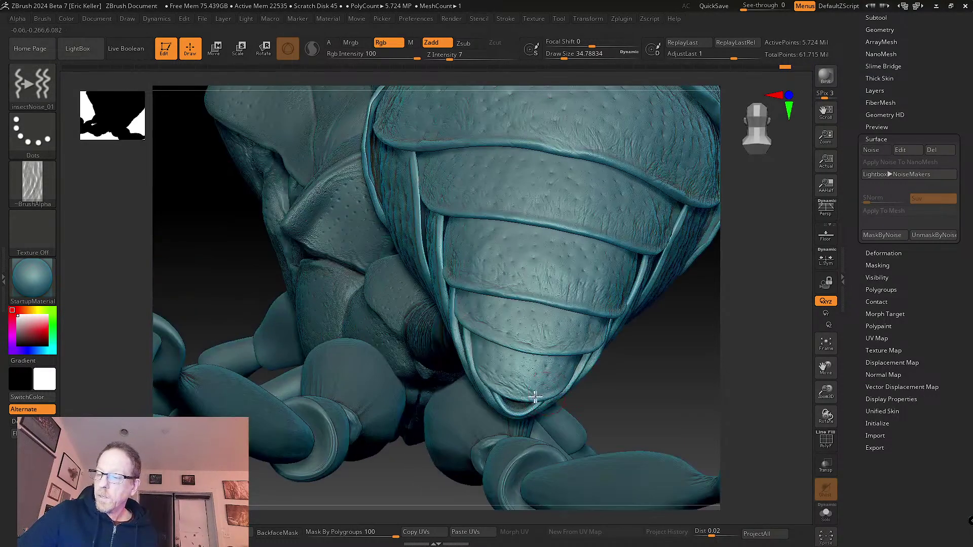
# - Brush fine wrinkles on the first underside plate below the waist, from the middle of its rear rim out to one flank
pyautogui.keyDown('alt'); pyautogui.moveTo(591, 332); pyautogui.dragTo(553, 375, button='right'); pyautogui.keyUp('alt')
pyautogui.keyDown('alt'); pyautogui.moveTo(556, 302); pyautogui.dragTo(507, 303, button='right'); pyautogui.keyUp('alt')
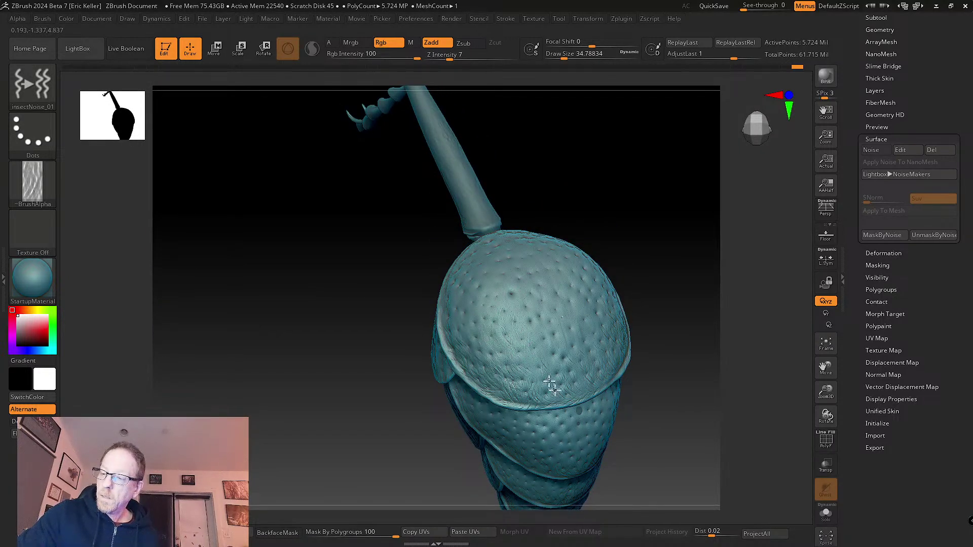
pyautogui.moveTo(578, 333); pyautogui.dragTo(547, 310, button='right')
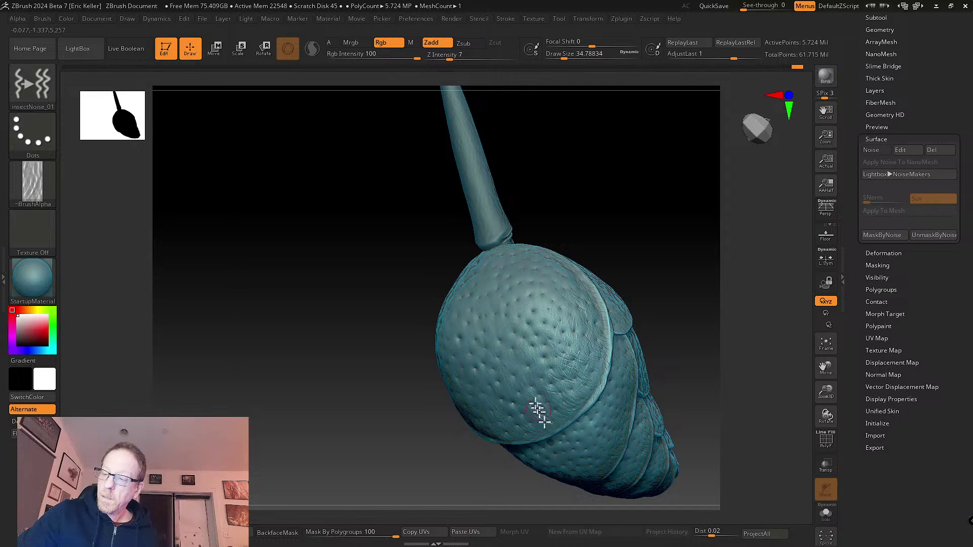
pyautogui.keyDown('alt'); pyautogui.moveTo(528, 402); pyautogui.dragTo(527, 306, button='right'); pyautogui.keyUp('alt')
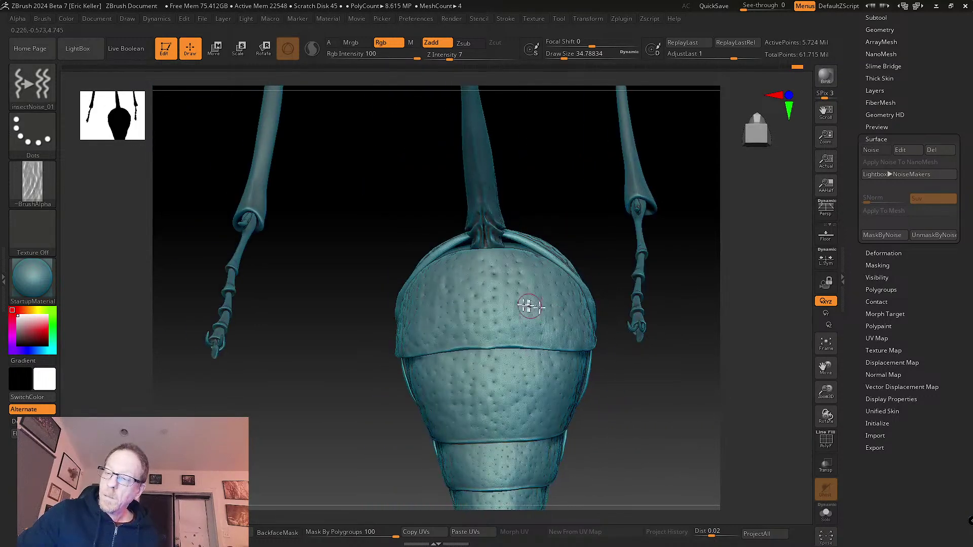
pyautogui.moveTo(516, 311); pyautogui.dragTo(531, 332)
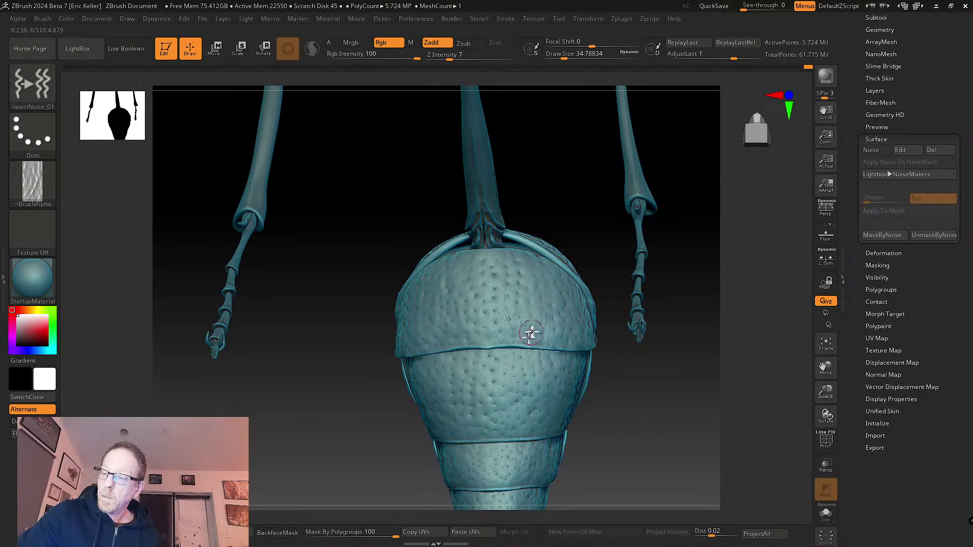
pyautogui.moveTo(531, 333); pyautogui.dragTo(527, 347, button='right')
pyautogui.moveTo(536, 303); pyautogui.dragTo(542, 347)
pyautogui.moveTo(550, 309); pyautogui.dragTo(575, 296, button='right')
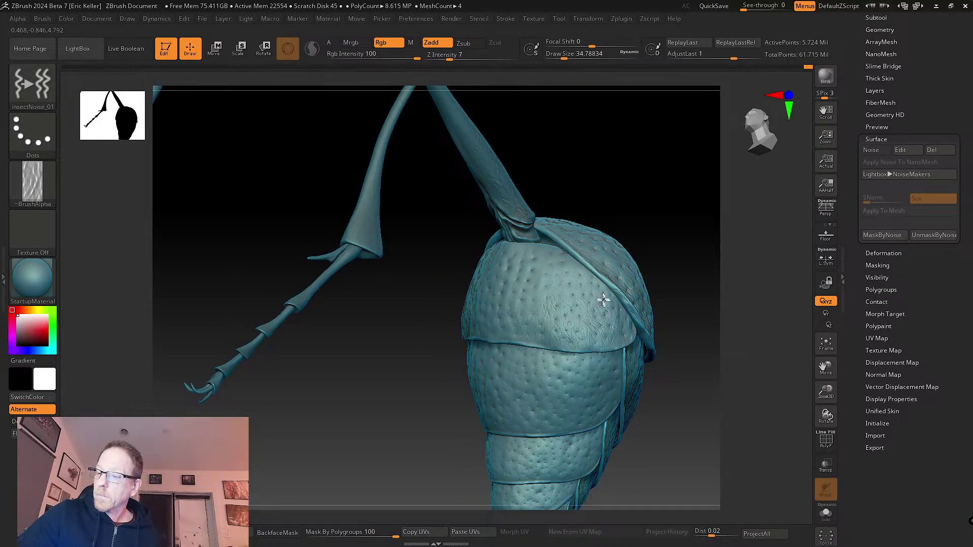
# - Extend the wrinkles along the first underside plate's rear rim, through the middle and over the opposite flank
pyautogui.moveTo(582, 317); pyautogui.dragTo(544, 355, button='right')
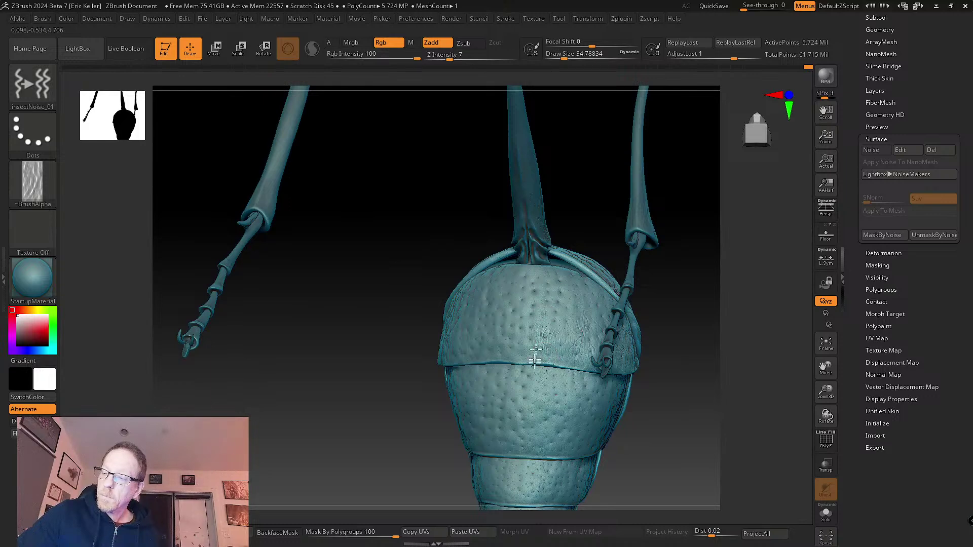
pyautogui.moveTo(521, 324); pyautogui.dragTo(480, 364, button='right')
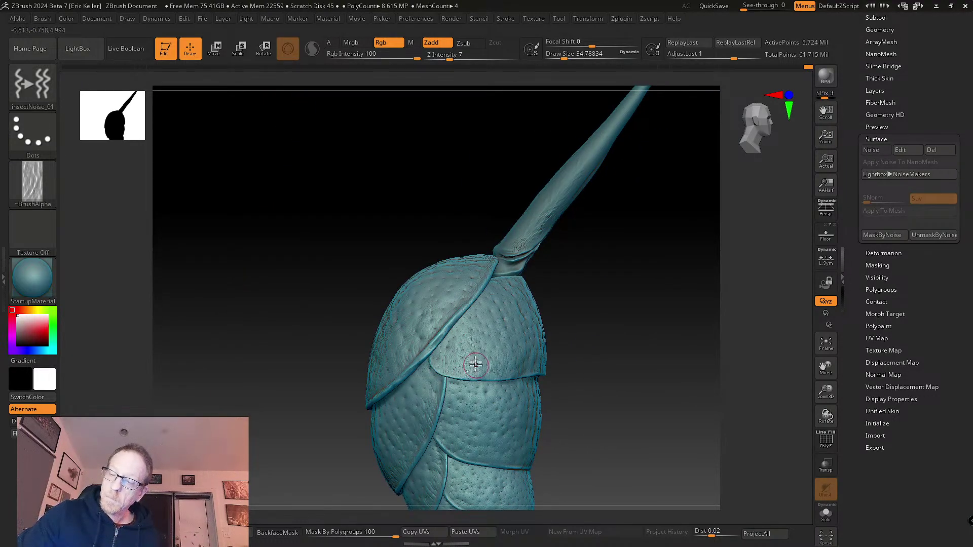
pyautogui.moveTo(482, 319); pyautogui.dragTo(486, 343, button='right')
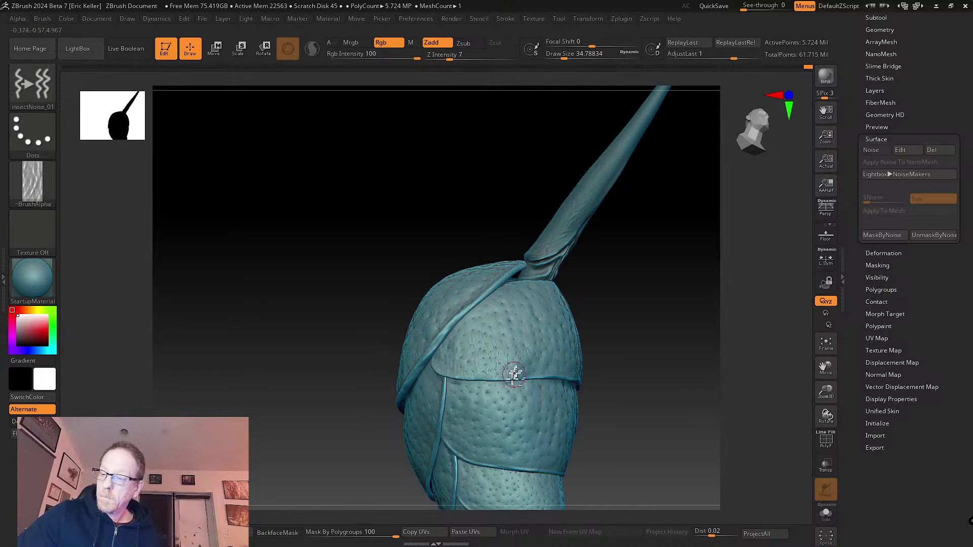
pyautogui.moveTo(515, 374); pyautogui.dragTo(569, 324, button='right')
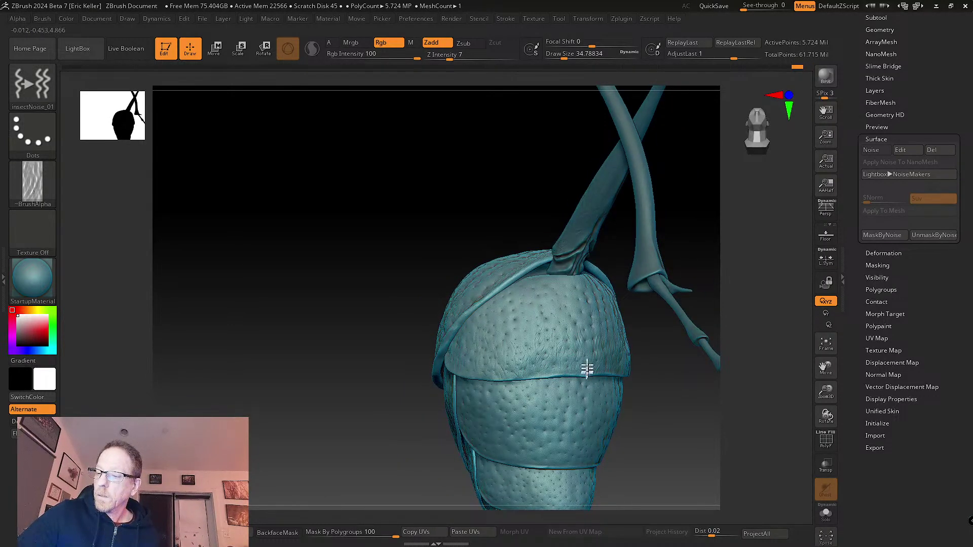
# - Brush matching wrinkles along the second underside plate's rear rim, from one flank across to the other
pyautogui.keyDown('alt'); pyautogui.moveTo(587, 369); pyautogui.dragTo(515, 319, button='right'); pyautogui.keyUp('alt')
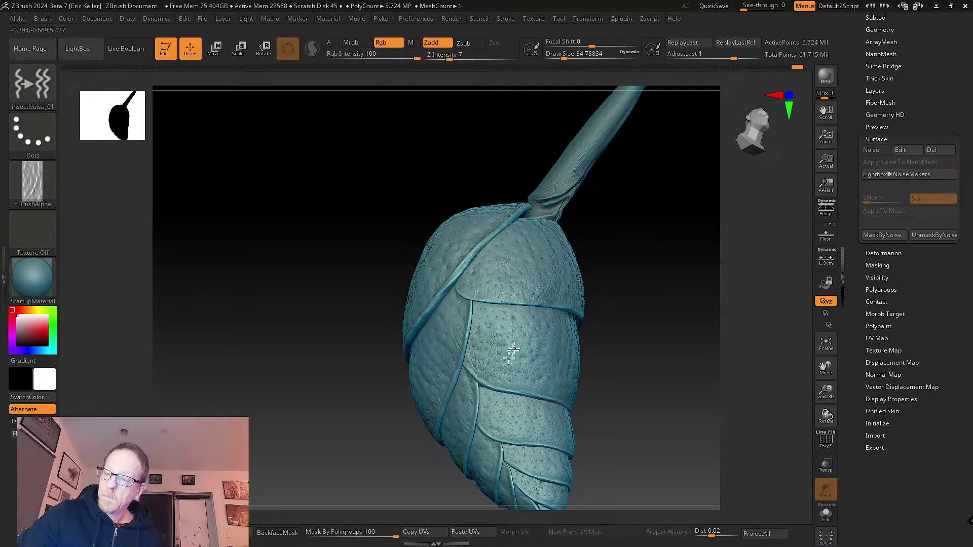
pyautogui.moveTo(517, 375); pyautogui.dragTo(561, 377, button='right')
pyautogui.moveTo(577, 342)
pyautogui.mouseDown(button='right')
pyautogui.moveTo(558, 350)
pyautogui.moveTo(589, 334)
pyautogui.mouseUp(button='right')
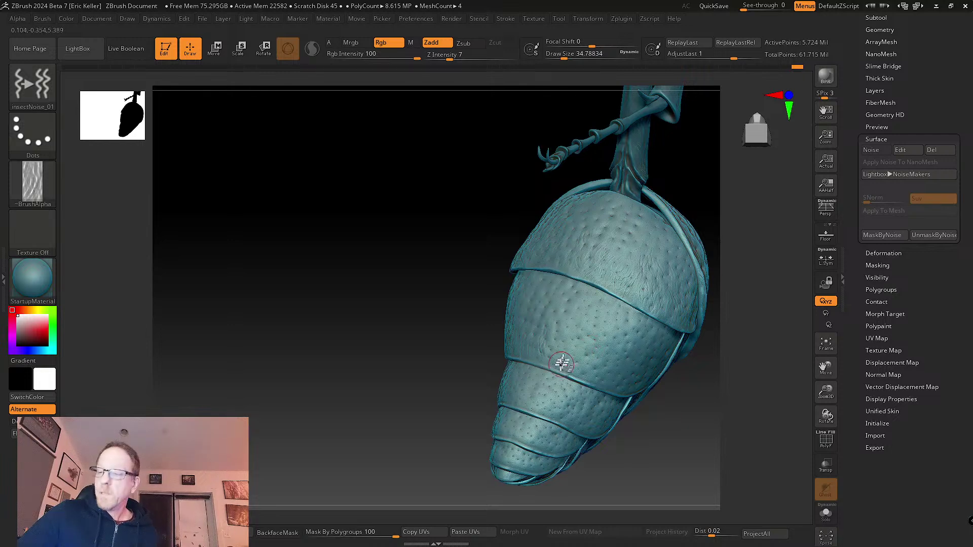
pyautogui.moveTo(555, 365); pyautogui.dragTo(583, 385, button='right')
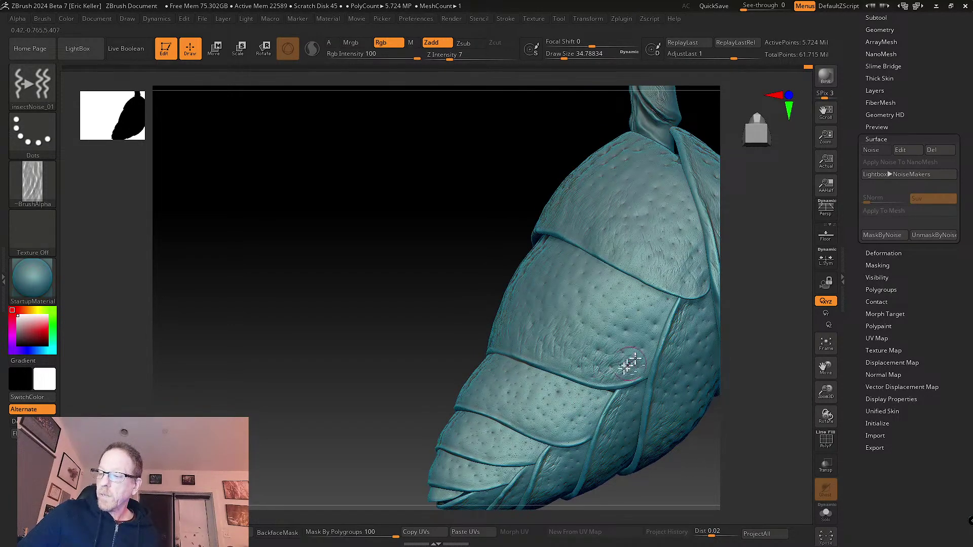
# - Brush fine wrinkles along the rear rims of the remaining underside plates, from the third down to the abdomen's tip
pyautogui.moveTo(641, 365); pyautogui.dragTo(603, 363, button='right')
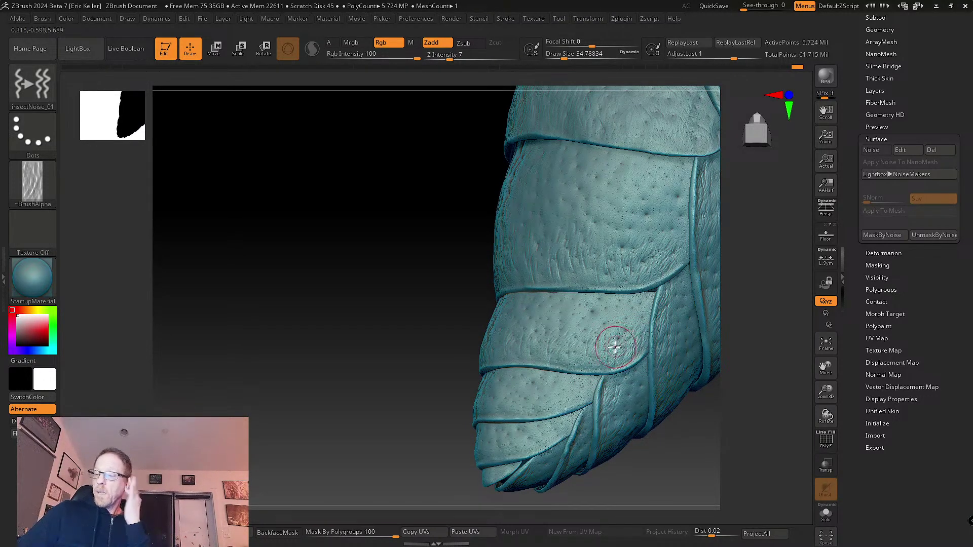
pyautogui.moveTo(525, 375); pyautogui.dragTo(561, 370, button='right')
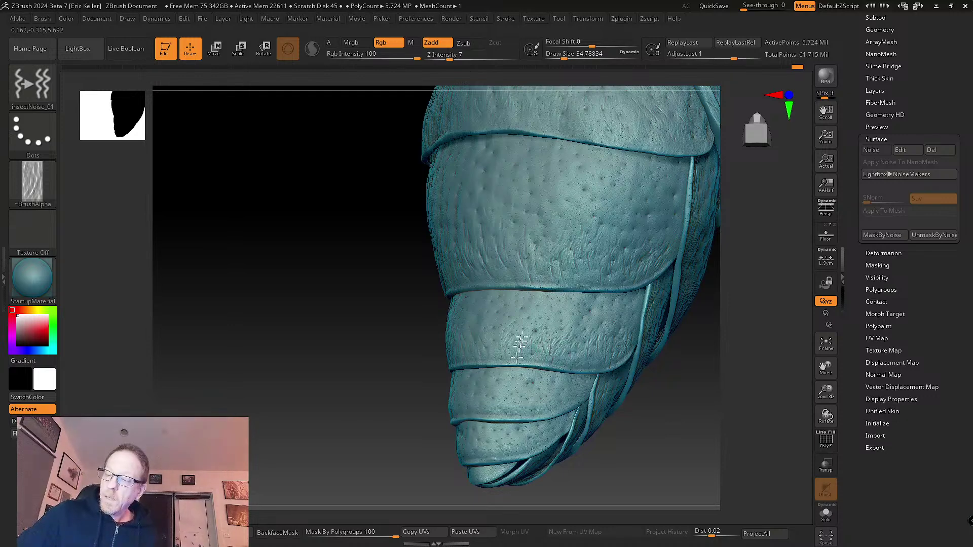
pyautogui.moveTo(497, 350); pyautogui.dragTo(520, 347, button='right')
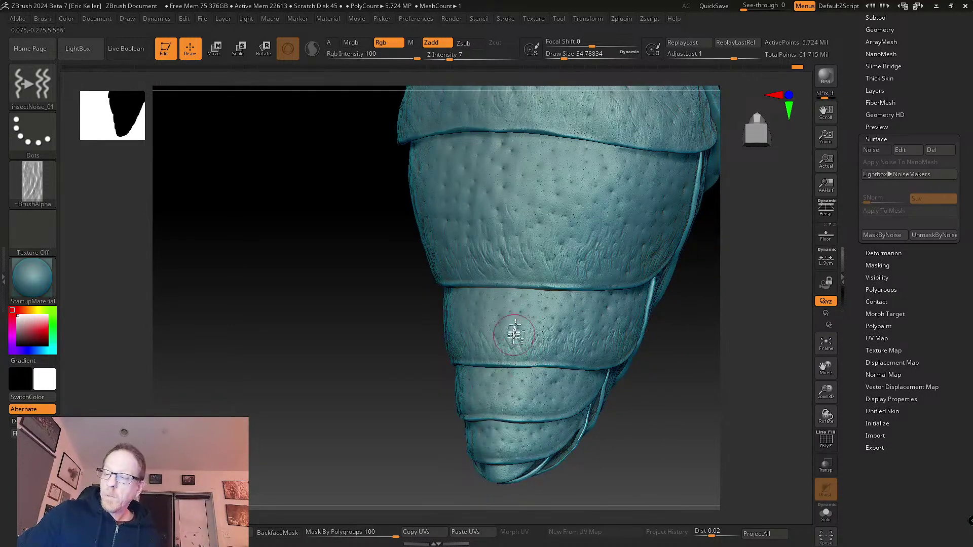
pyautogui.moveTo(502, 390); pyautogui.dragTo(427, 375, button='right')
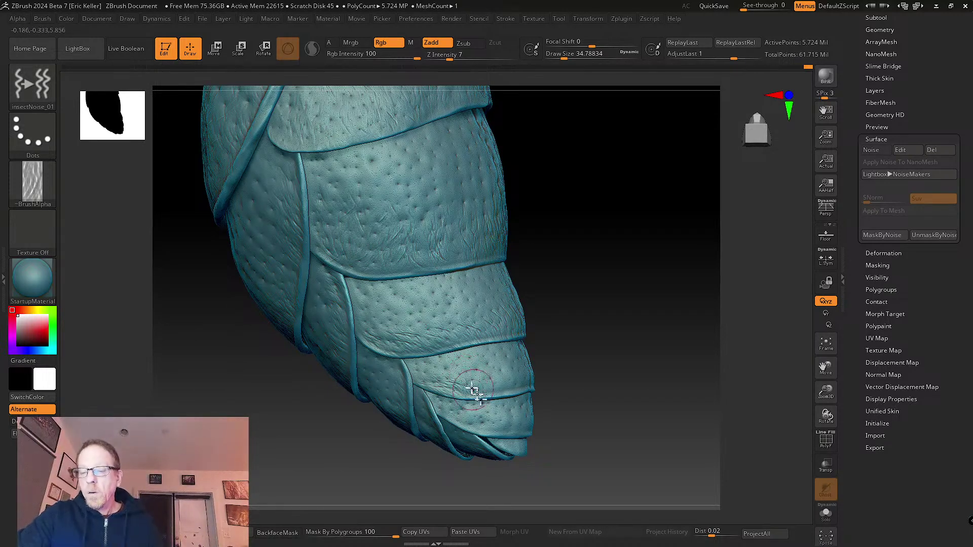
pyautogui.moveTo(474, 390)
pyautogui.mouseDown(button='right')
pyautogui.moveTo(475, 377)
pyautogui.moveTo(513, 378)
pyautogui.moveTo(496, 370)
pyautogui.moveTo(506, 365)
pyautogui.moveTo(539, 387)
pyautogui.moveTo(543, 376)
pyautogui.moveTo(526, 374)
pyautogui.moveTo(541, 361)
pyautogui.mouseUp(button='right')
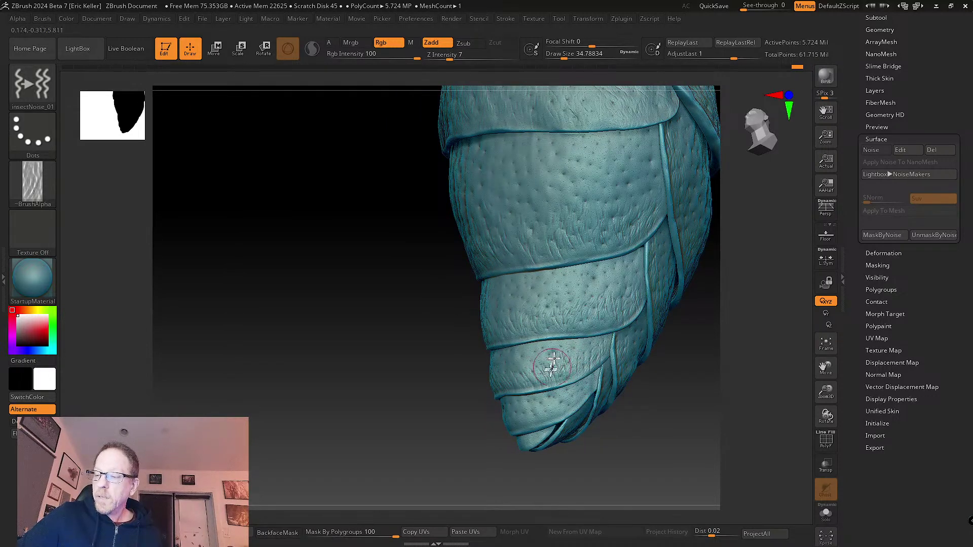
pyautogui.moveTo(553, 365); pyautogui.dragTo(506, 388, button='right')
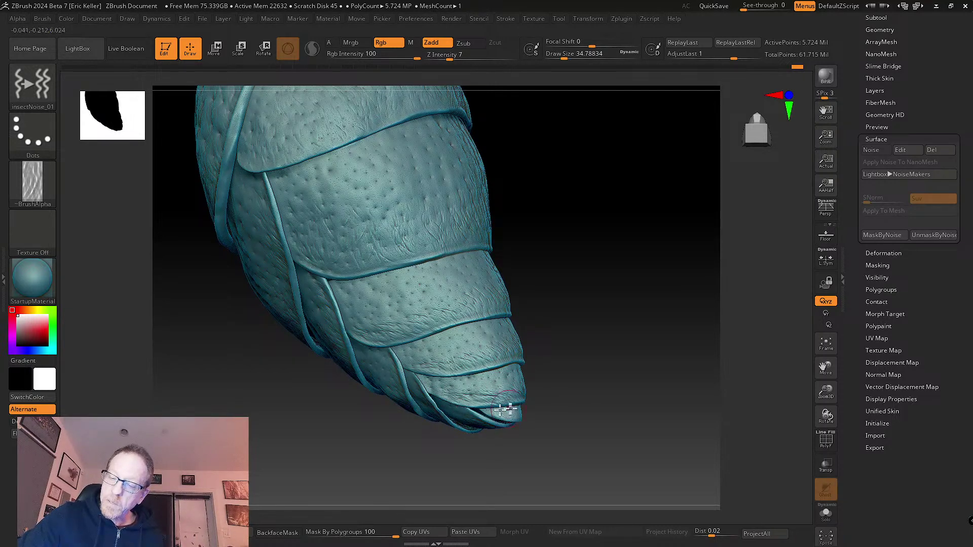
# - Show the abdomen's geometry settings and examine its subdivision level and the wrinkled dorsal plates up close
pyautogui.moveTo(505, 409); pyautogui.dragTo(707, 333, button='right')
pyautogui.scroll(4, 855, 103)
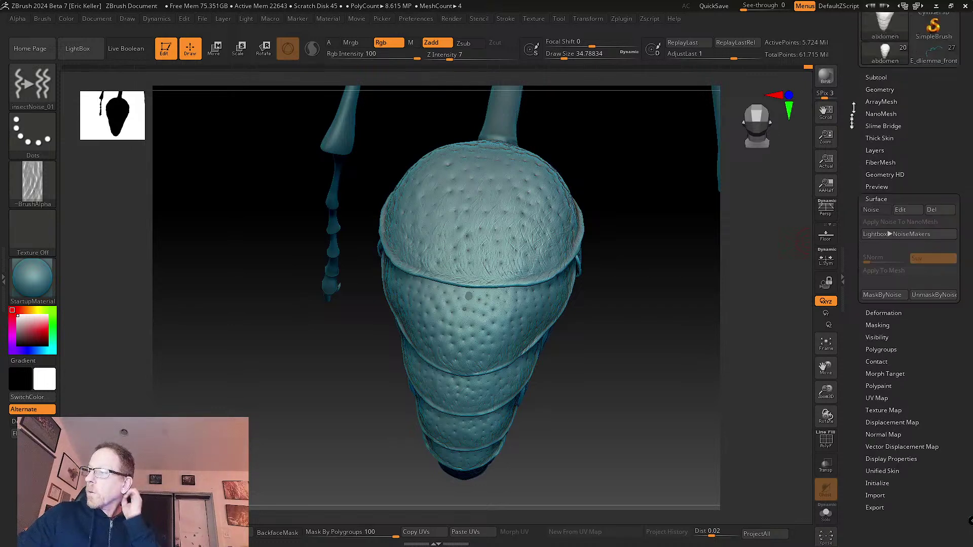
pyautogui.click(888, 110)
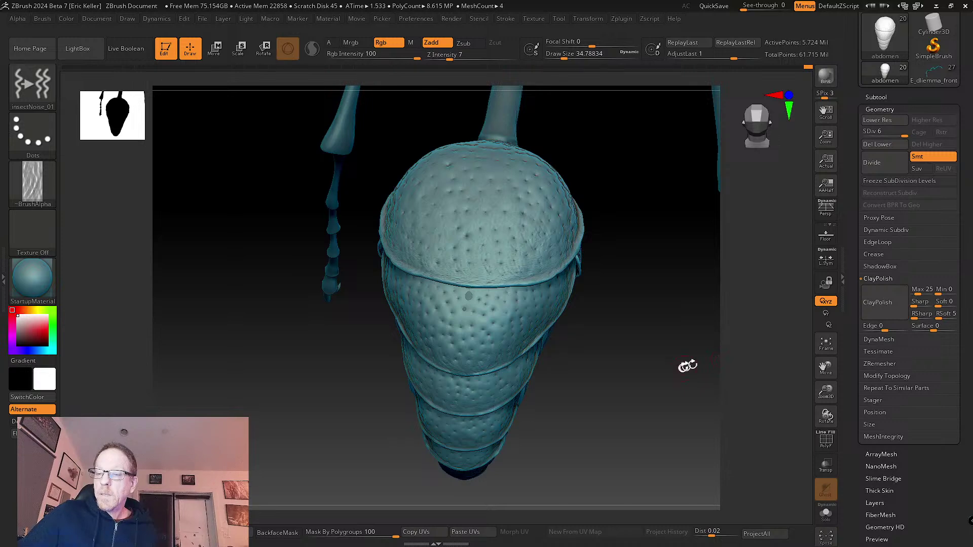
pyautogui.moveTo(688, 366); pyautogui.dragTo(664, 334)
pyautogui.moveTo(633, 364); pyautogui.dragTo(627, 424)
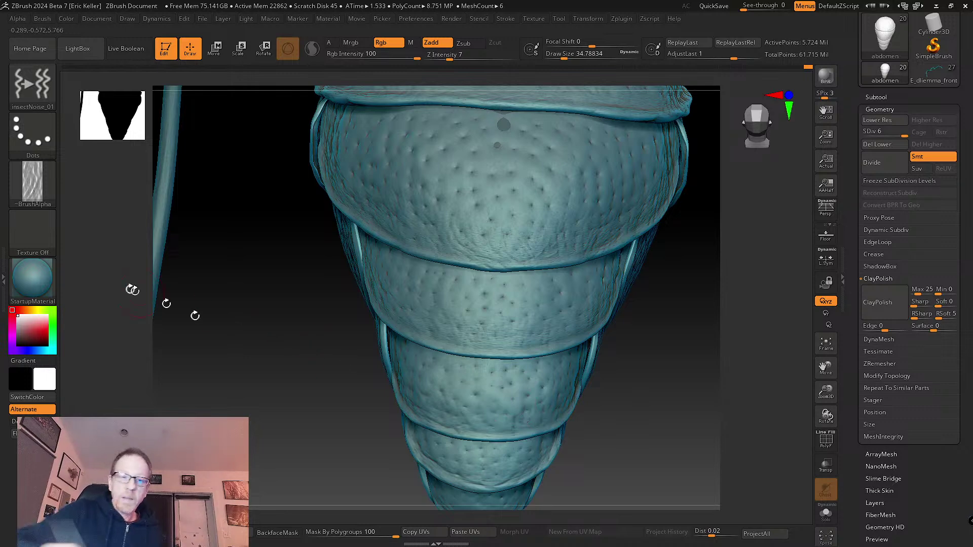
# - Inspect the abdomen from several angles in the Flat Color material, and return to StartupMaterial
pyautogui.click(32, 279)
pyautogui.click(94, 316)
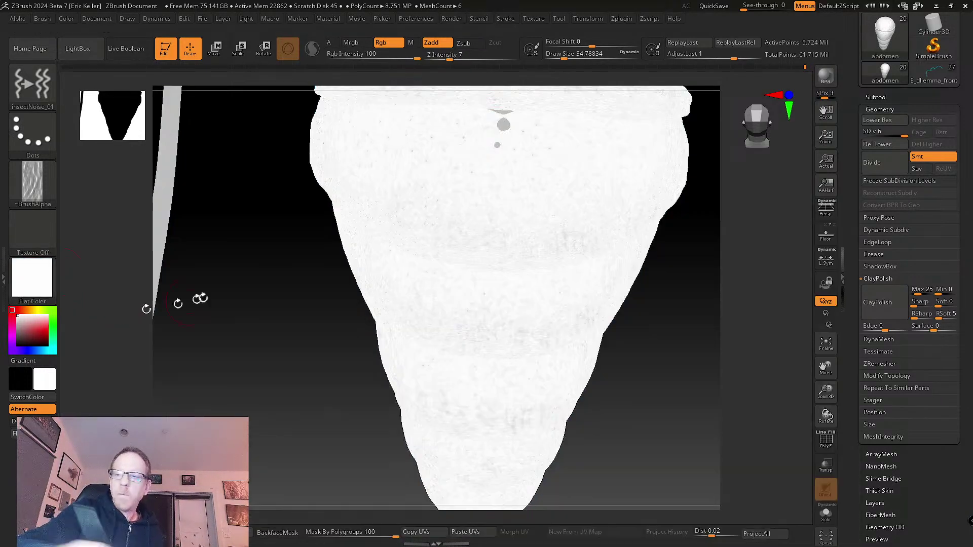
pyautogui.moveTo(600, 299); pyautogui.dragTo(569, 312)
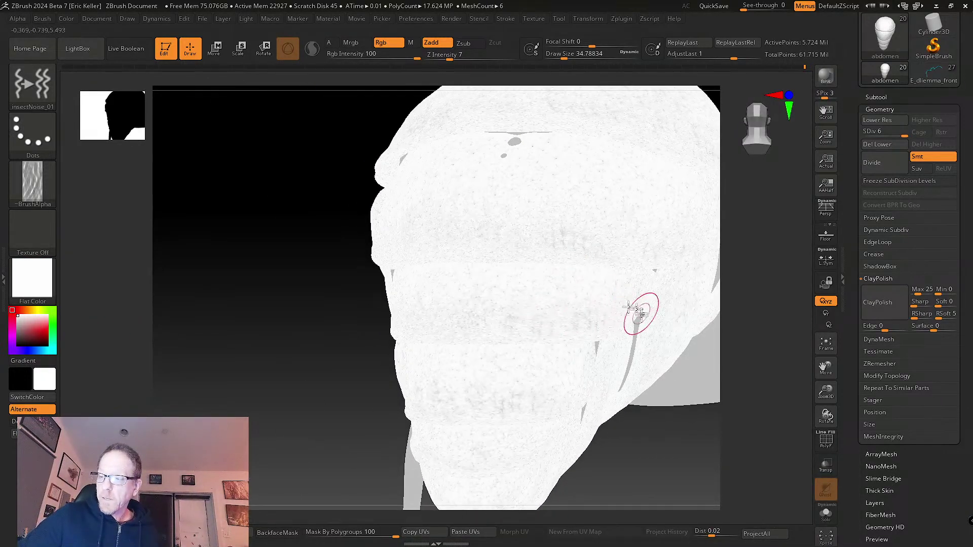
pyautogui.moveTo(637, 314); pyautogui.dragTo(569, 341)
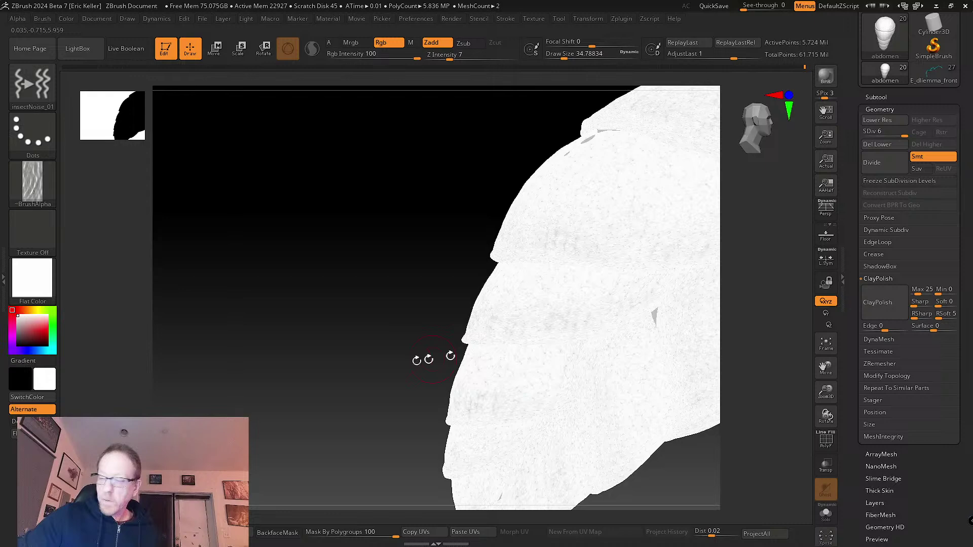
pyautogui.click(33, 280)
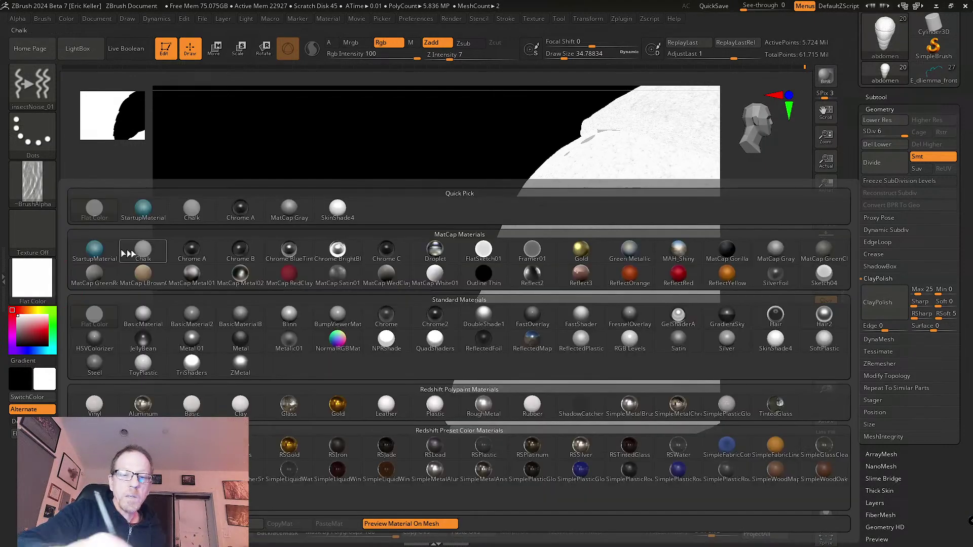
pyautogui.click(145, 214)
pyautogui.moveTo(581, 300); pyautogui.dragTo(623, 371, button='right')
pyautogui.press('shift')
pyautogui.press('shift')
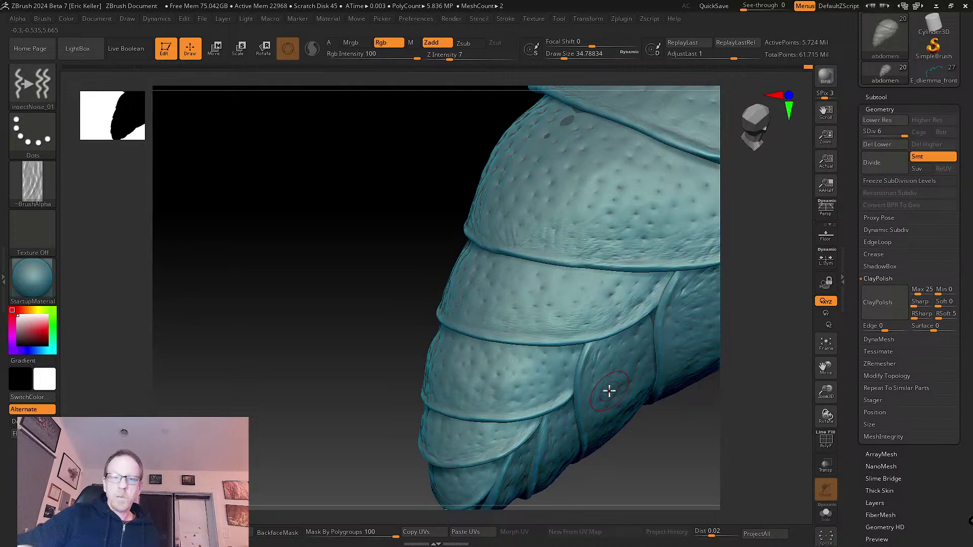
# - Switch to the Inflat brush and set its draw size to about 62
pyautogui.click(39, 99)
pyautogui.click(334, 89)
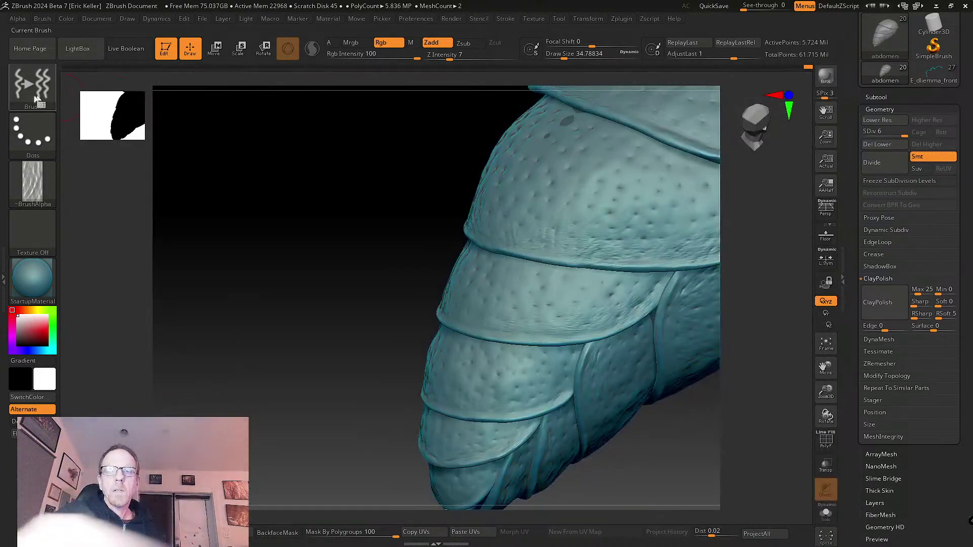
pyautogui.press('b')
pyautogui.click(322, 152)
pyautogui.press('s')
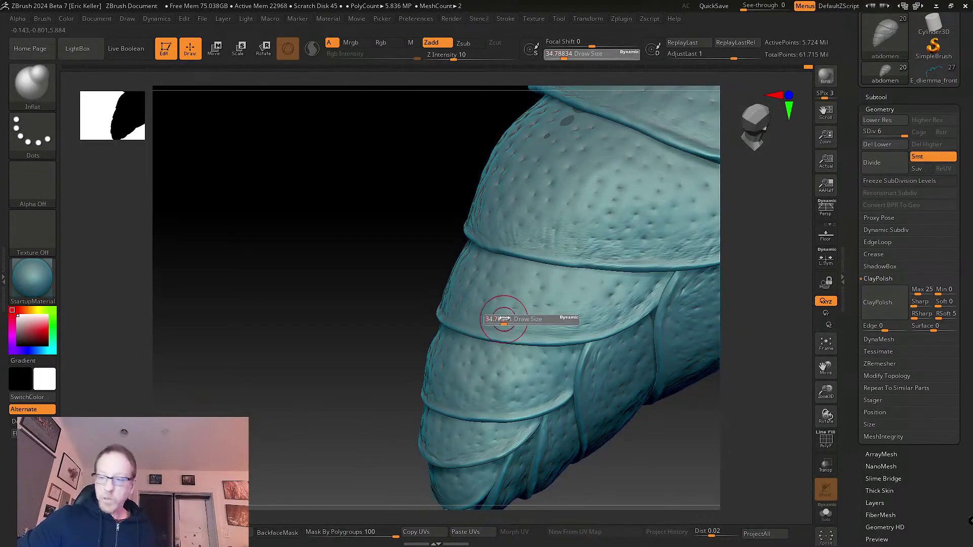
pyautogui.moveTo(502, 319); pyautogui.dragTo(508, 318)
# - Inflate the wrinkles along the third dorsal plate's rear rim, from the middle toward one flank, and smooth them lightly
pyautogui.moveTo(506, 318)
pyautogui.mouseDown(button='right')
pyautogui.moveTo(520, 325)
pyautogui.moveTo(502, 342)
pyautogui.mouseUp(button='right')
pyautogui.moveTo(501, 342)
pyautogui.keyDown('shift'); pyautogui.mouseDown()
pyautogui.moveTo(455, 310)
pyautogui.moveTo(438, 253)
pyautogui.moveTo(526, 328)
pyautogui.mouseUp(); pyautogui.keyUp('shift')
pyautogui.moveTo(486, 264); pyautogui.dragTo(581, 345)
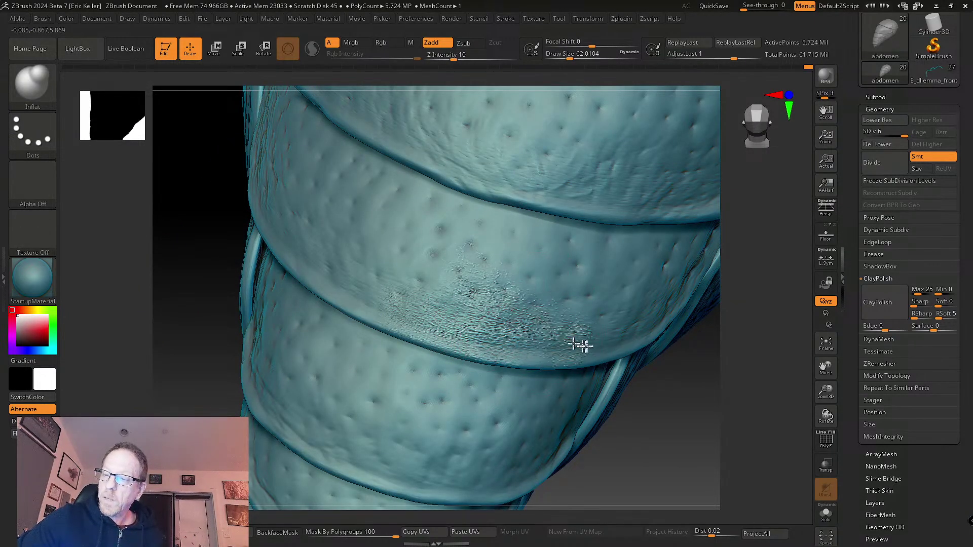
pyautogui.moveTo(503, 286)
pyautogui.keyDown('shift'); pyautogui.mouseDown()
pyautogui.moveTo(551, 341)
pyautogui.moveTo(583, 347)
pyautogui.mouseUp(); pyautogui.keyUp('shift')
pyautogui.moveTo(552, 325)
pyautogui.mouseDown(button='right')
pyautogui.moveTo(506, 319)
pyautogui.moveTo(478, 330)
pyautogui.mouseUp(button='right')
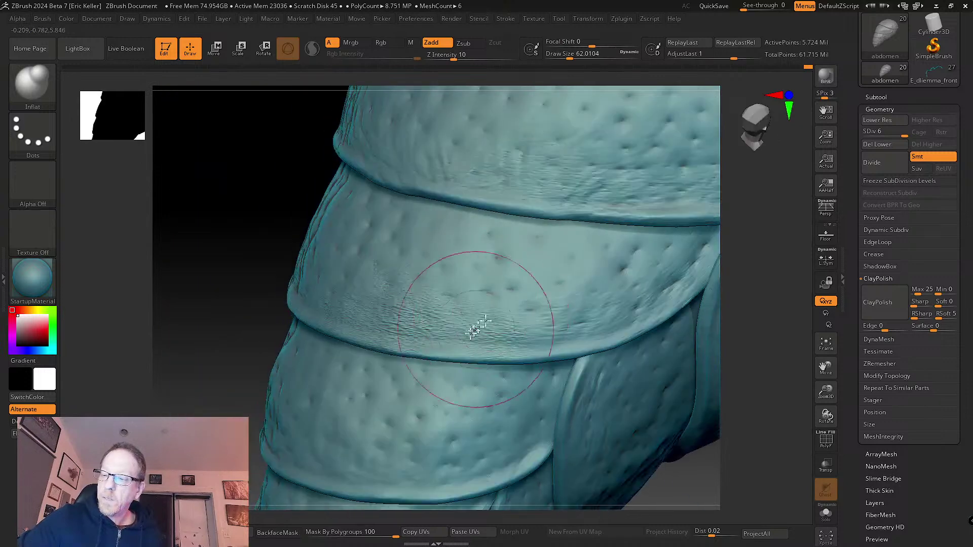
pyautogui.keyDown('shift'); pyautogui.moveTo(627, 299); pyautogui.dragTo(603, 318); pyautogui.keyUp('shift')
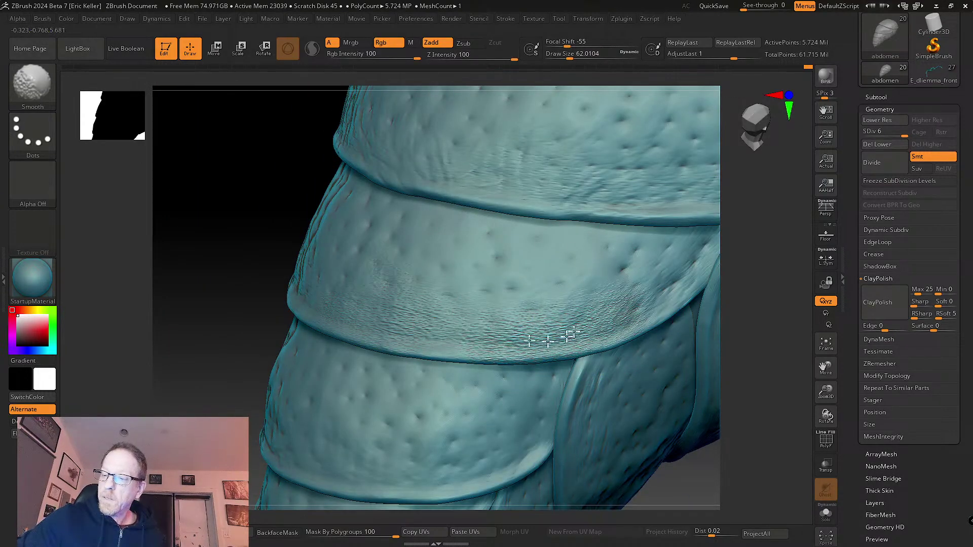
pyautogui.moveTo(473, 265); pyautogui.dragTo(507, 277)
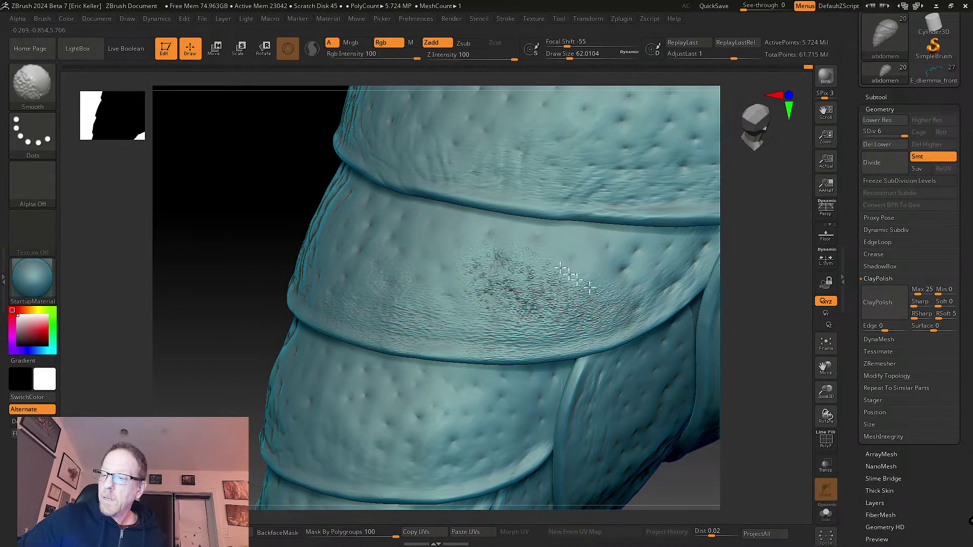
pyautogui.moveTo(589, 287)
pyautogui.keyDown('shift'); pyautogui.mouseDown()
pyautogui.moveTo(502, 261)
pyautogui.moveTo(505, 299)
pyautogui.moveTo(612, 306)
pyautogui.mouseUp(); pyautogui.keyUp('shift')
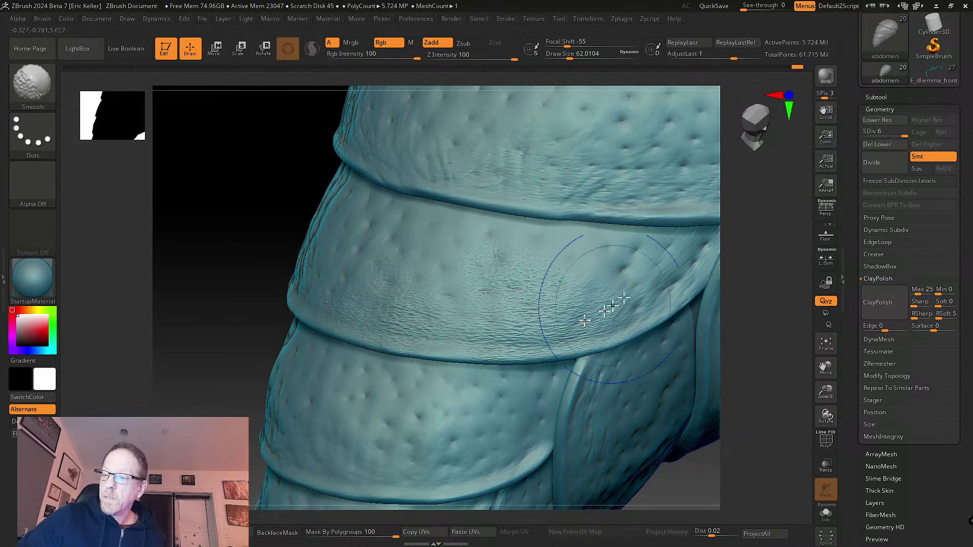
# - Inflate and soften the third dorsal plate's rim texture over the opposite flank, reducing the draw size to about 44
pyautogui.moveTo(612, 307); pyautogui.dragTo(554, 298, button='right')
pyautogui.moveTo(554, 298)
pyautogui.mouseDown()
pyautogui.moveTo(619, 261)
pyautogui.moveTo(548, 296)
pyautogui.moveTo(532, 329)
pyautogui.mouseUp()
pyautogui.moveTo(446, 326); pyautogui.dragTo(489, 339, button='right')
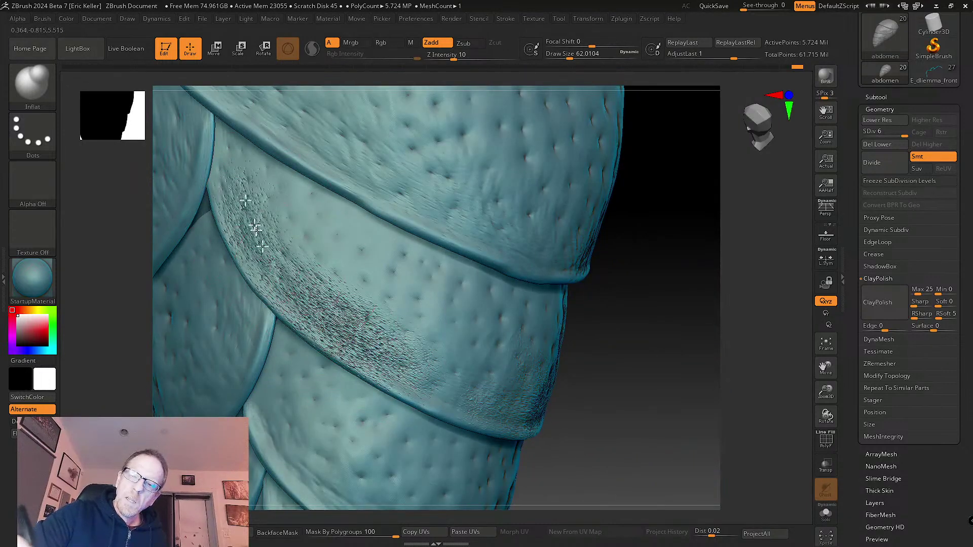
pyautogui.moveTo(238, 193)
pyautogui.mouseDown()
pyautogui.moveTo(359, 326)
pyautogui.moveTo(278, 218)
pyautogui.moveTo(348, 326)
pyautogui.moveTo(394, 341)
pyautogui.moveTo(399, 330)
pyautogui.moveTo(395, 340)
pyautogui.moveTo(416, 355)
pyautogui.moveTo(471, 378)
pyautogui.mouseUp()
pyautogui.press('s')
pyautogui.press('shift')
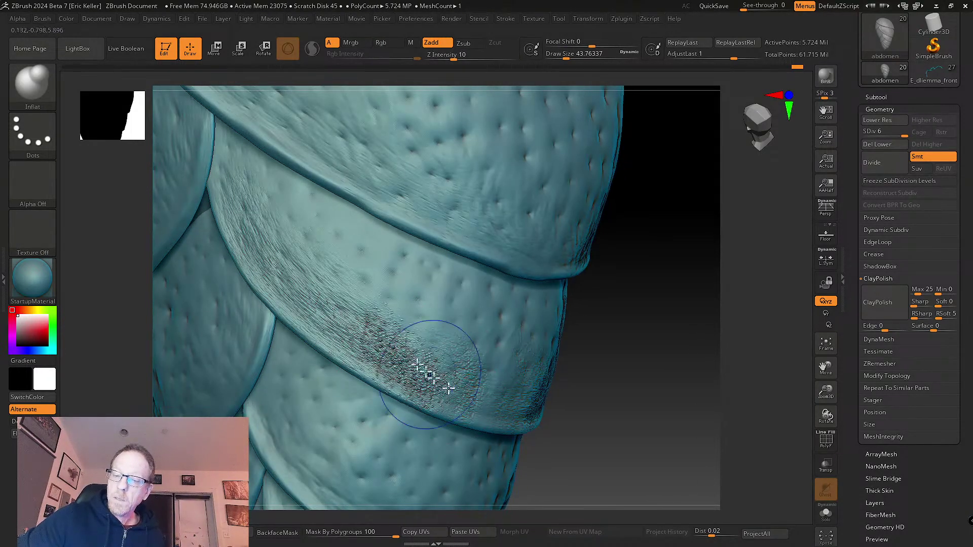
pyautogui.press('shift')
# - With a draw size of about 49, inflate the wrinkles on one flank of the second dorsal plate's rim and soften them
pyautogui.keyDown('alt'); pyautogui.moveTo(335, 284); pyautogui.dragTo(325, 267, button='right'); pyautogui.keyUp('alt')
pyautogui.moveTo(389, 284)
pyautogui.keyDown('ctrl'); pyautogui.mouseDown(button='right')
pyautogui.moveTo(365, 250)
pyautogui.moveTo(407, 329)
pyautogui.moveTo(402, 297)
pyautogui.moveTo(424, 341)
pyautogui.moveTo(395, 315)
pyautogui.mouseUp(button='right'); pyautogui.keyUp('ctrl')
pyautogui.press('s')
pyautogui.moveTo(264, 221); pyautogui.dragTo(270, 219)
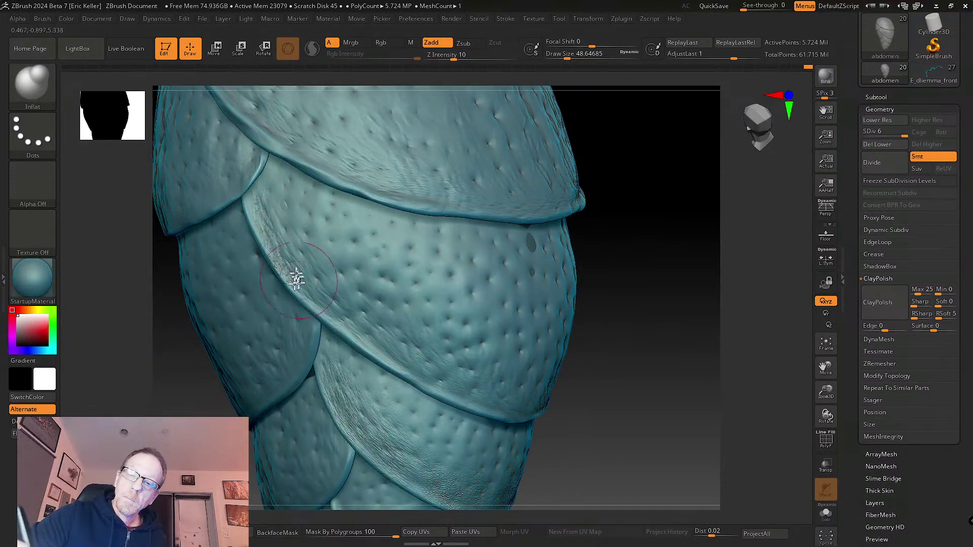
pyautogui.moveTo(298, 279)
pyautogui.mouseDown()
pyautogui.moveTo(277, 192)
pyautogui.moveTo(304, 284)
pyautogui.moveTo(328, 274)
pyautogui.mouseUp()
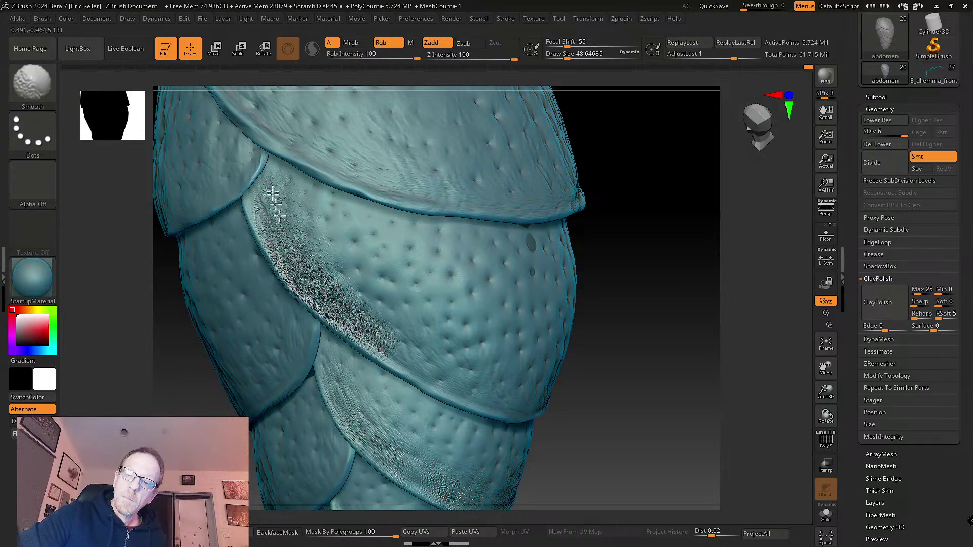
pyautogui.keyDown('shift'); pyautogui.moveTo(272, 207); pyautogui.dragTo(272, 226); pyautogui.keyUp('shift')
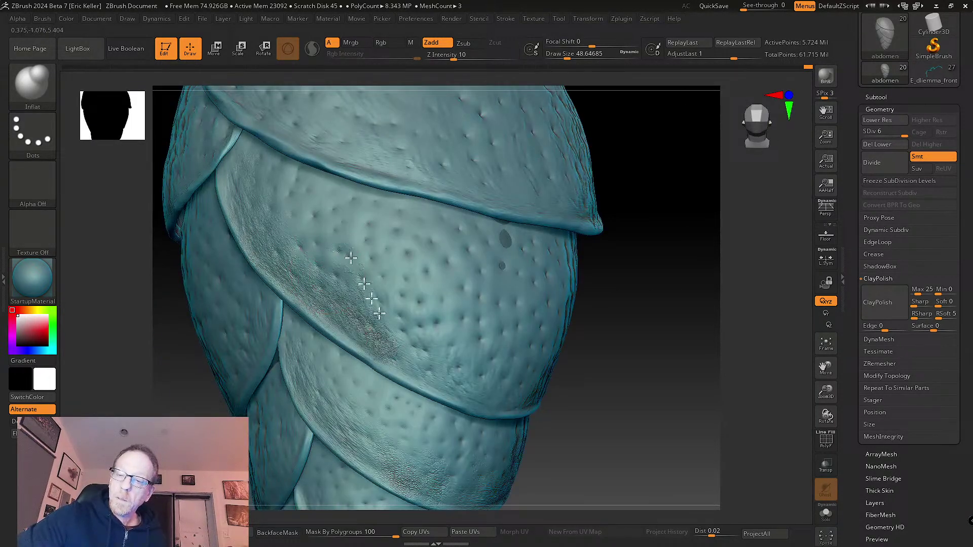
# - Extend the inflated texture along the second dorsal plate's rear rim from the flank toward the middle, smoothing between strokes
pyautogui.keyDown('shift'); pyautogui.moveTo(386, 314); pyautogui.dragTo(445, 374); pyautogui.keyUp('shift')
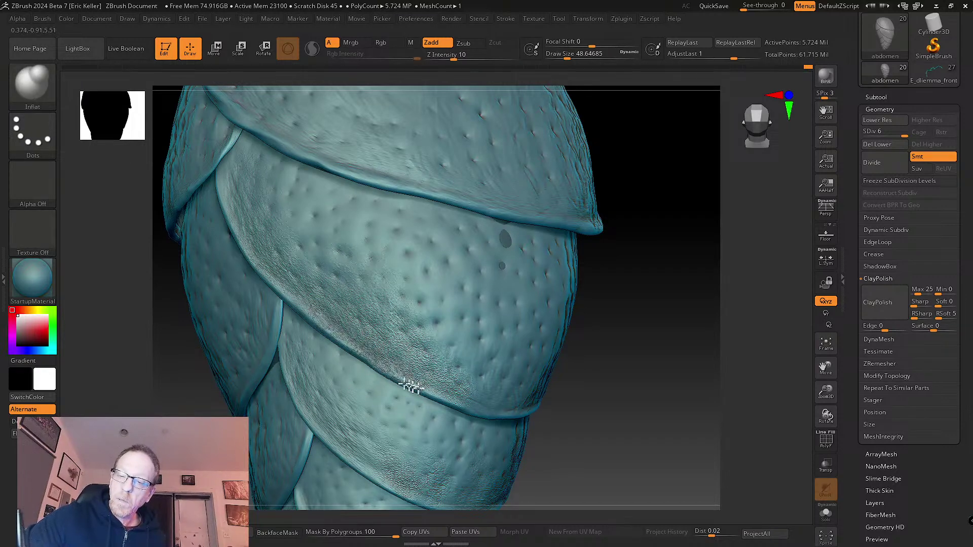
pyautogui.moveTo(412, 386)
pyautogui.mouseDown()
pyautogui.moveTo(308, 300)
pyautogui.moveTo(436, 397)
pyautogui.moveTo(363, 357)
pyautogui.mouseUp()
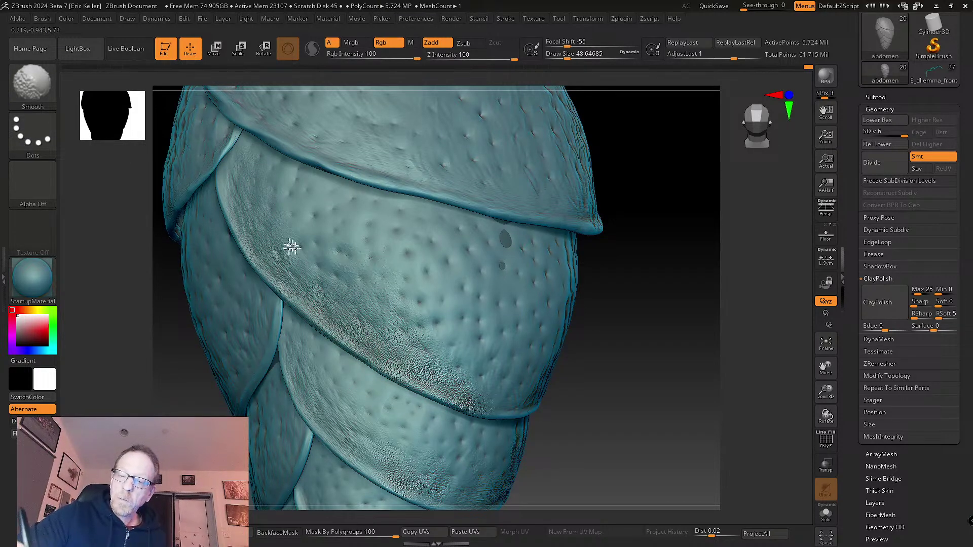
pyautogui.moveTo(426, 321)
pyautogui.mouseDown()
pyautogui.moveTo(446, 370)
pyautogui.moveTo(483, 408)
pyautogui.mouseUp()
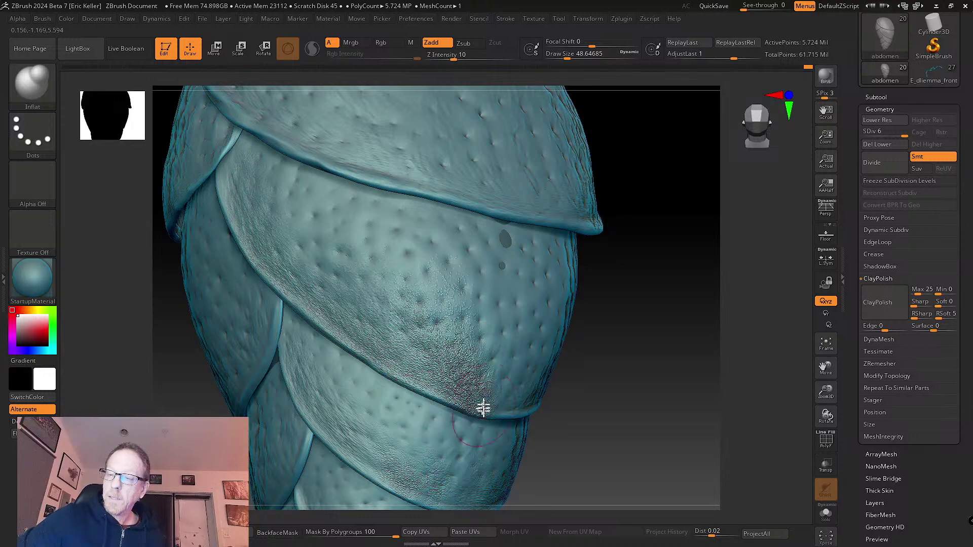
# - Inflate and lightly smooth the wrinkles across the middle of the second dorsal plate and on toward its opposite flank
pyautogui.moveTo(483, 408); pyautogui.dragTo(467, 293, button='right')
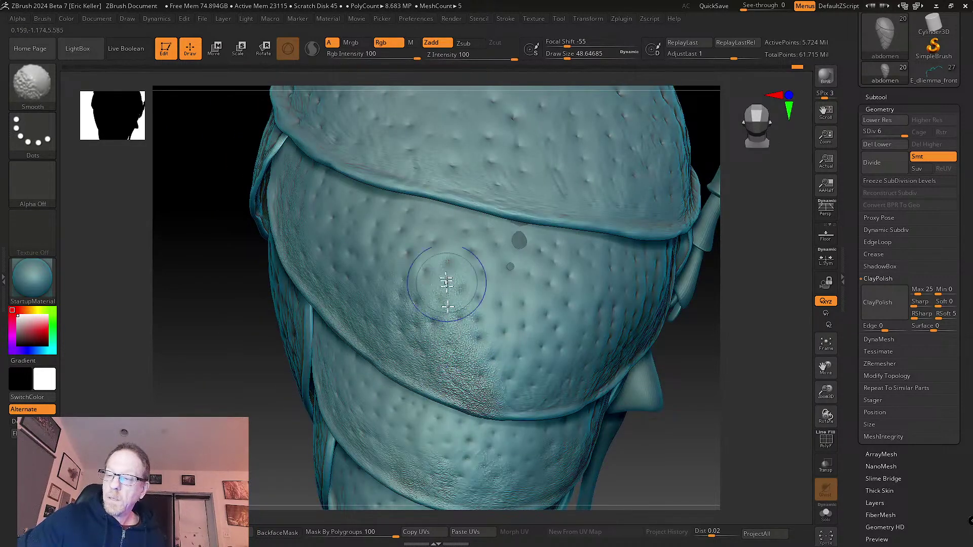
pyautogui.moveTo(522, 347)
pyautogui.keyDown('alt'); pyautogui.mouseDown(button='right')
pyautogui.moveTo(482, 318)
pyautogui.moveTo(489, 332)
pyautogui.moveTo(397, 355)
pyautogui.moveTo(428, 343)
pyautogui.mouseUp(button='right'); pyautogui.keyUp('alt')
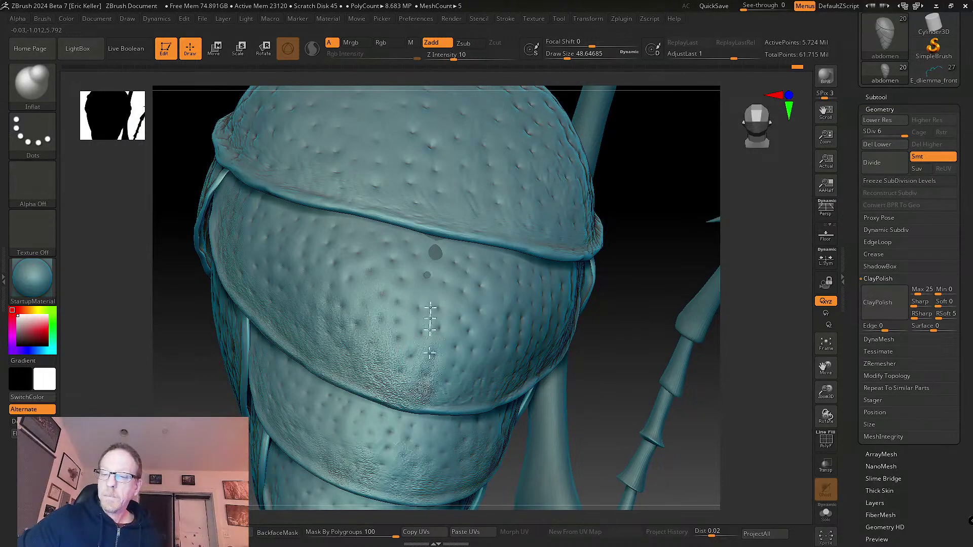
pyautogui.moveTo(430, 330)
pyautogui.mouseDown()
pyautogui.moveTo(404, 374)
pyautogui.moveTo(398, 359)
pyautogui.moveTo(455, 332)
pyautogui.mouseUp()
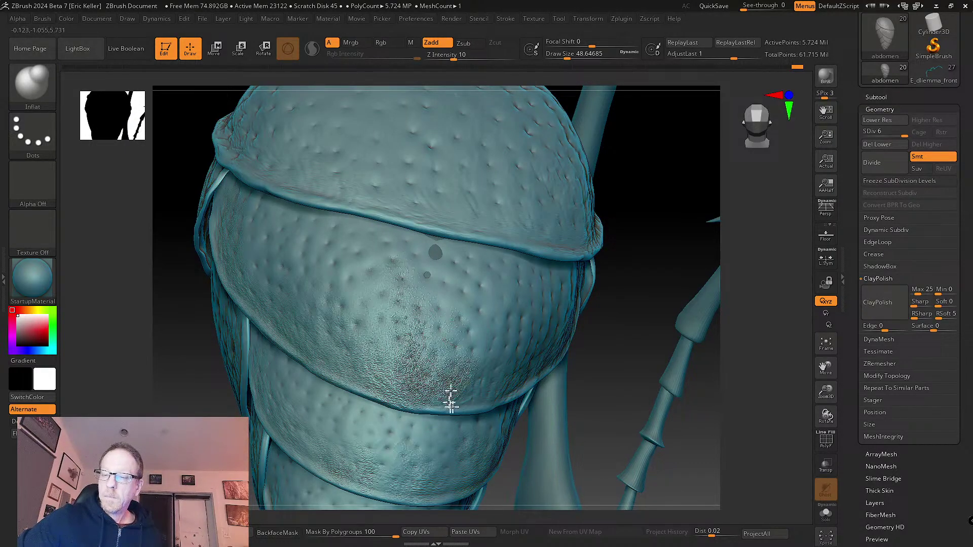
pyautogui.press('shift')
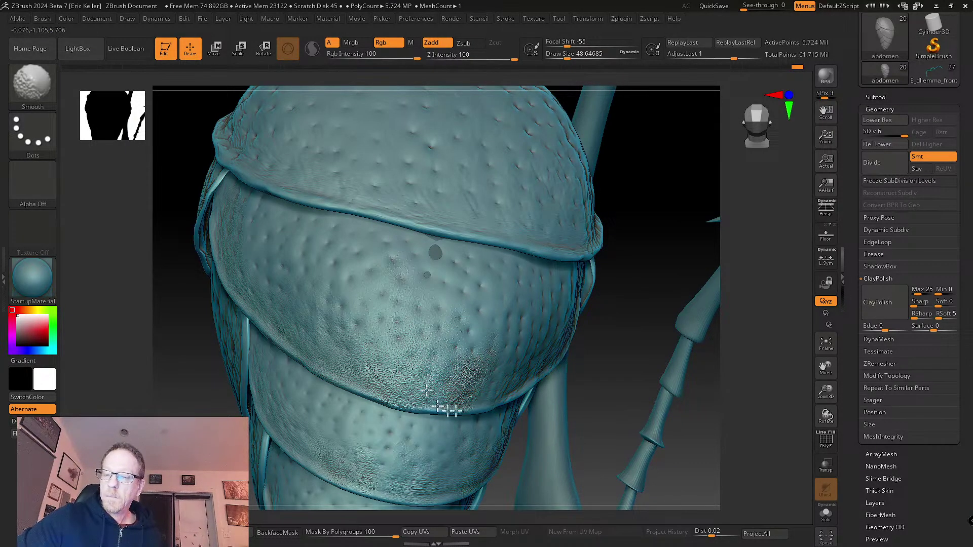
pyautogui.moveTo(446, 408); pyautogui.dragTo(459, 370, button='right')
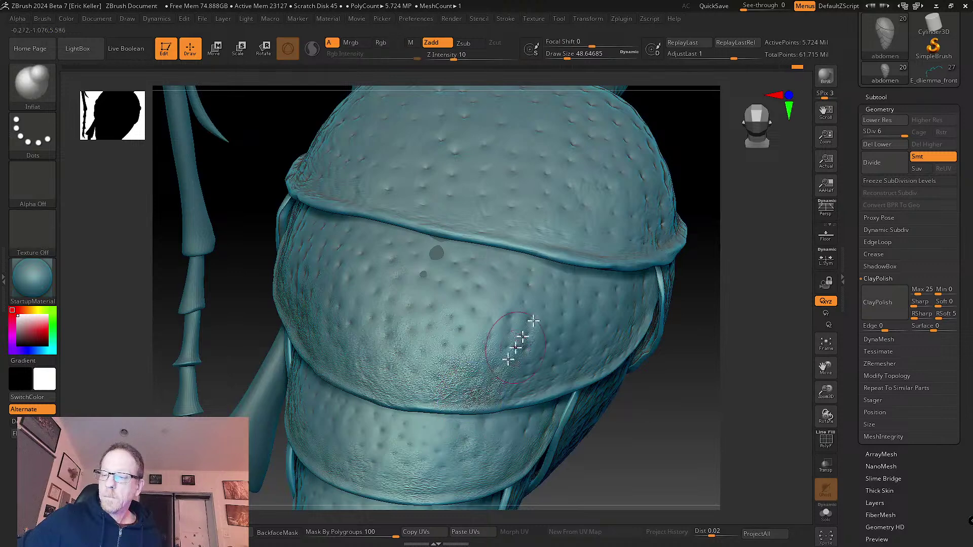
pyautogui.moveTo(550, 348); pyautogui.dragTo(482, 397, button='right')
pyautogui.press('shift')
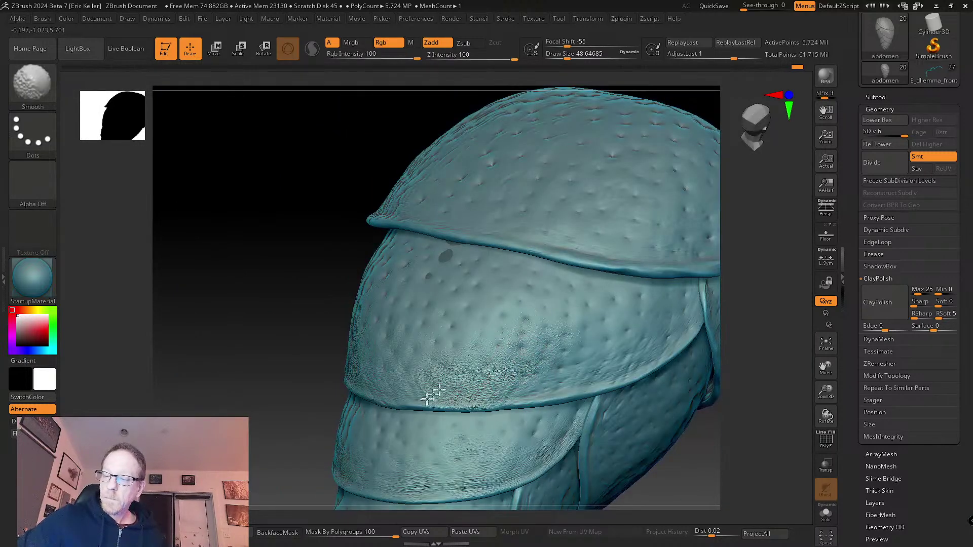
# - Inflate and smooth the wrinkles along the second dorsal plate's rear rim out to the end of its opposite flank
pyautogui.moveTo(432, 395)
pyautogui.keyDown('shift'); pyautogui.mouseDown()
pyautogui.moveTo(543, 369)
pyautogui.moveTo(530, 392)
pyautogui.moveTo(562, 390)
pyautogui.moveTo(640, 340)
pyautogui.mouseUp(); pyautogui.keyUp('shift')
pyautogui.moveTo(541, 391)
pyautogui.keyDown('shift'); pyautogui.mouseDown()
pyautogui.moveTo(534, 359)
pyautogui.moveTo(568, 345)
pyautogui.mouseUp(); pyautogui.keyUp('shift')
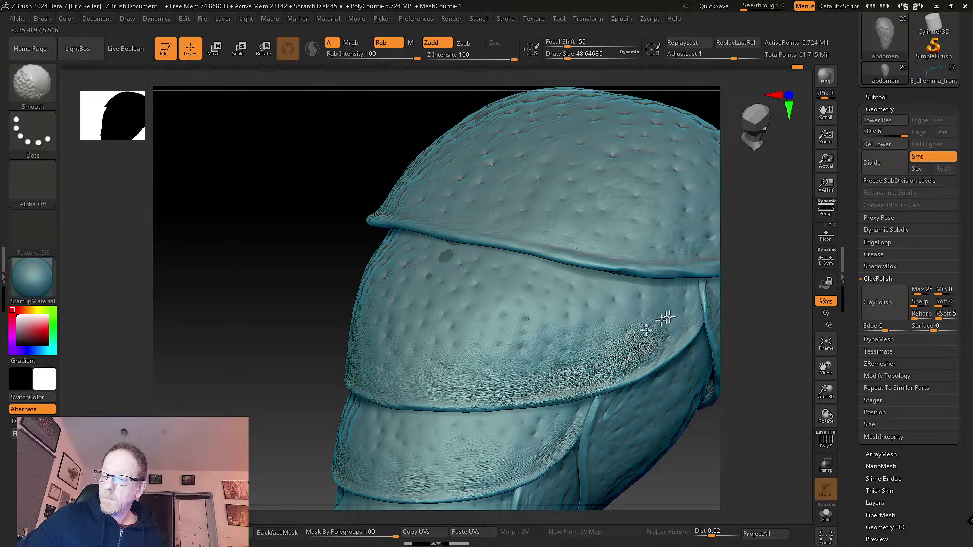
pyautogui.moveTo(666, 318)
pyautogui.mouseDown(button='right')
pyautogui.moveTo(573, 354)
pyautogui.moveTo(539, 387)
pyautogui.mouseUp(button='right')
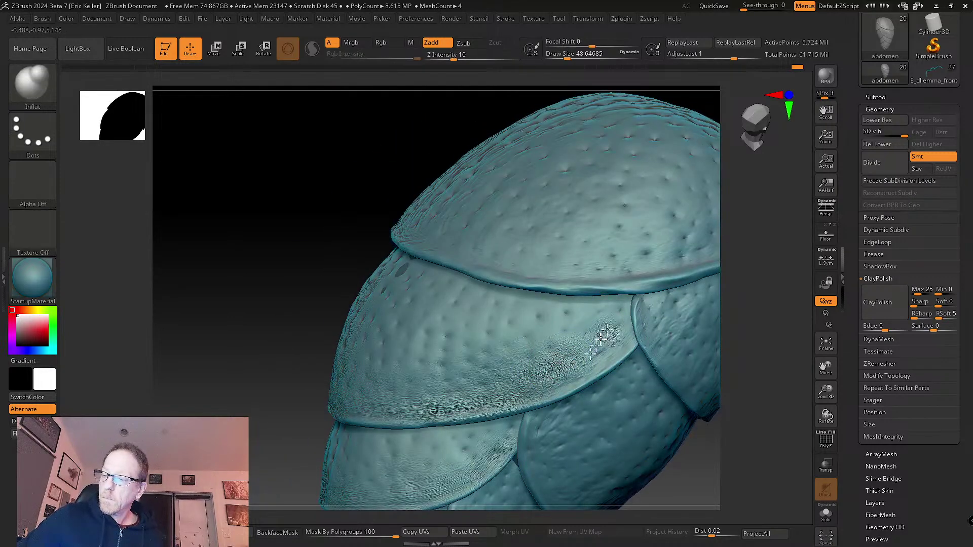
pyautogui.moveTo(603, 334)
pyautogui.mouseDown()
pyautogui.moveTo(598, 320)
pyautogui.moveTo(550, 357)
pyautogui.moveTo(562, 372)
pyautogui.moveTo(568, 342)
pyautogui.mouseUp()
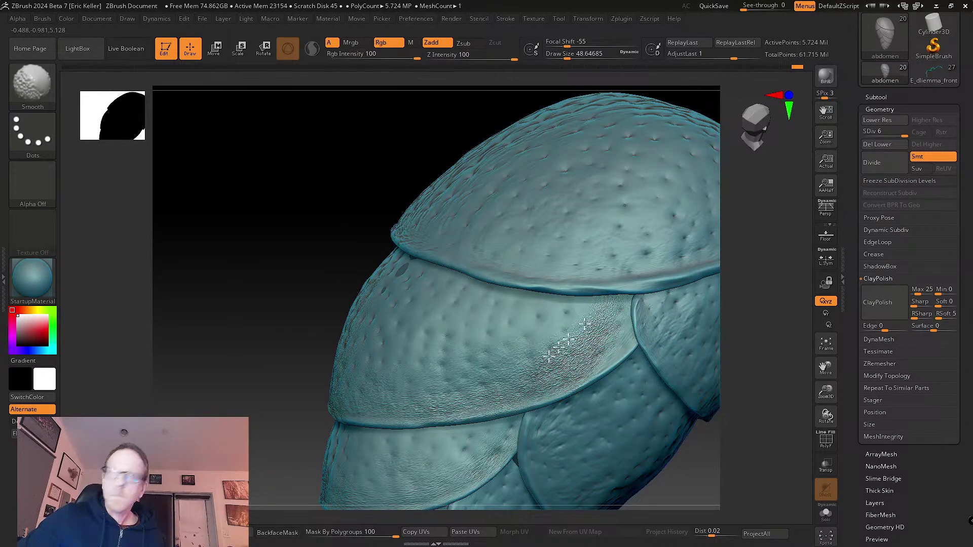
pyautogui.moveTo(499, 391); pyautogui.dragTo(499, 360, button='right')
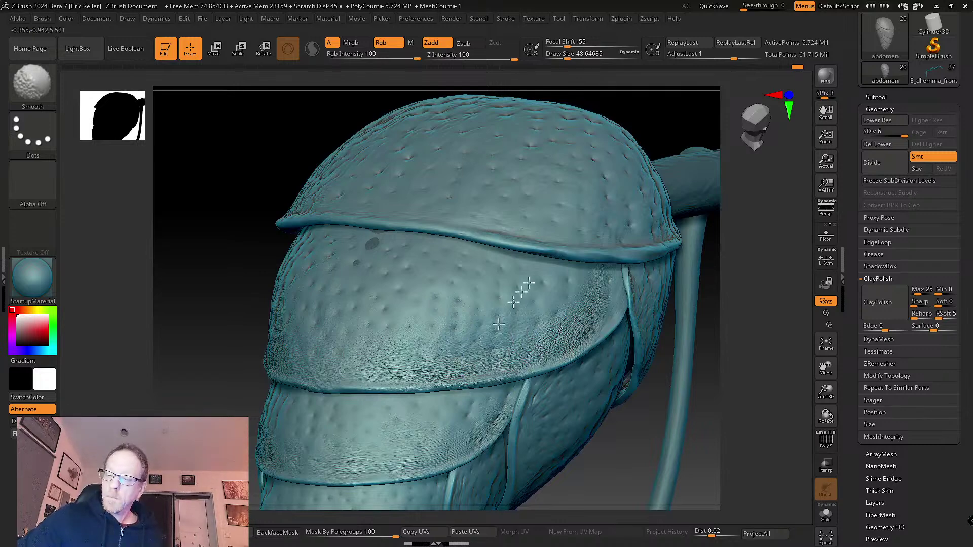
# - Inflate the wrinkles on the first dorsal plate's rear rim, from one flank toward the middle, and soften them
pyautogui.moveTo(498, 324)
pyautogui.mouseDown(button='right')
pyautogui.moveTo(527, 304)
pyautogui.moveTo(565, 341)
pyautogui.moveTo(567, 360)
pyautogui.moveTo(568, 338)
pyautogui.mouseUp(button='right')
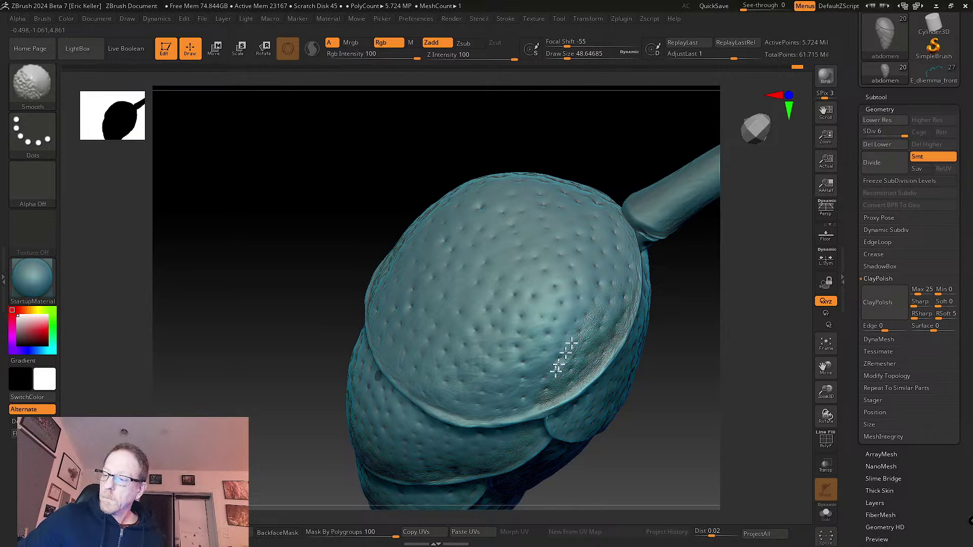
pyautogui.press('shift')
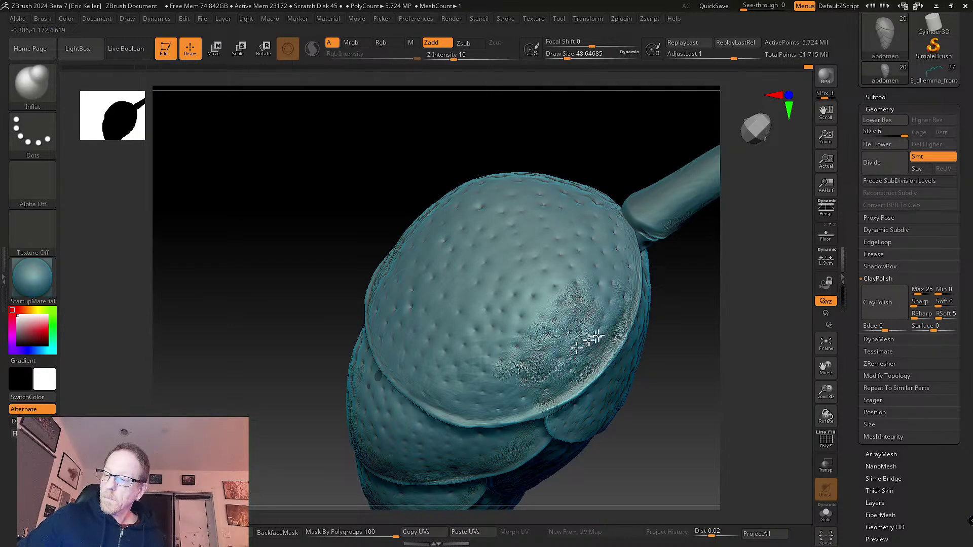
pyautogui.press('shift')
pyautogui.moveTo(572, 360)
pyautogui.mouseDown(button='right')
pyautogui.moveTo(586, 328)
pyautogui.moveTo(426, 404)
pyautogui.mouseUp(button='right')
pyautogui.moveTo(517, 384)
pyautogui.mouseDown()
pyautogui.moveTo(471, 390)
pyautogui.moveTo(446, 375)
pyautogui.moveTo(476, 350)
pyautogui.moveTo(469, 385)
pyautogui.mouseUp()
pyautogui.press('shift')
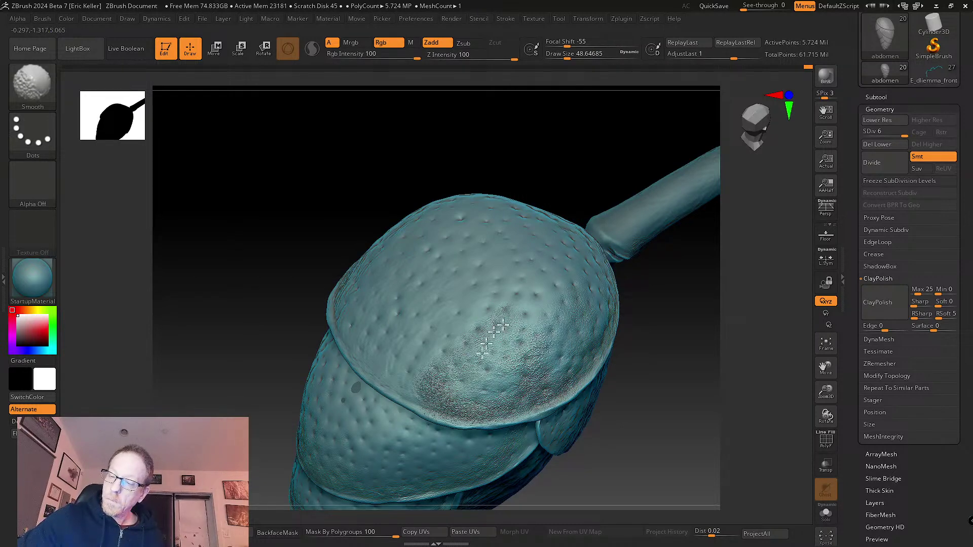
pyautogui.keyDown('shift'); pyautogui.moveTo(469, 324); pyautogui.dragTo(440, 362); pyautogui.keyUp('shift')
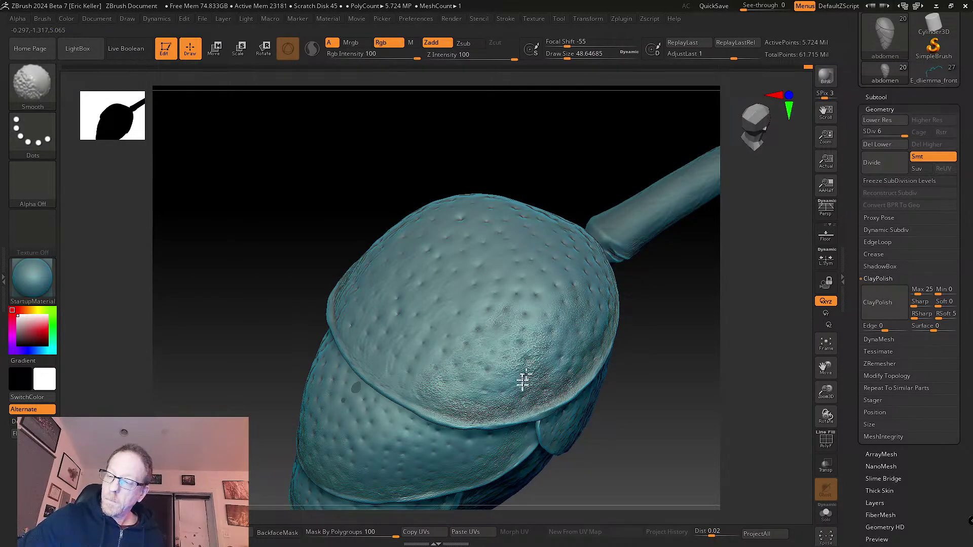
# - Extend the inflated texture up the first dorsal plate's side rim to the waist joint and smooth it
pyautogui.moveTo(528, 310)
pyautogui.mouseDown(button='right')
pyautogui.moveTo(569, 413)
pyautogui.moveTo(552, 374)
pyautogui.moveTo(484, 332)
pyautogui.moveTo(527, 285)
pyautogui.moveTo(573, 262)
pyautogui.mouseUp(button='right')
pyautogui.moveTo(611, 325); pyautogui.dragTo(646, 211, button='right')
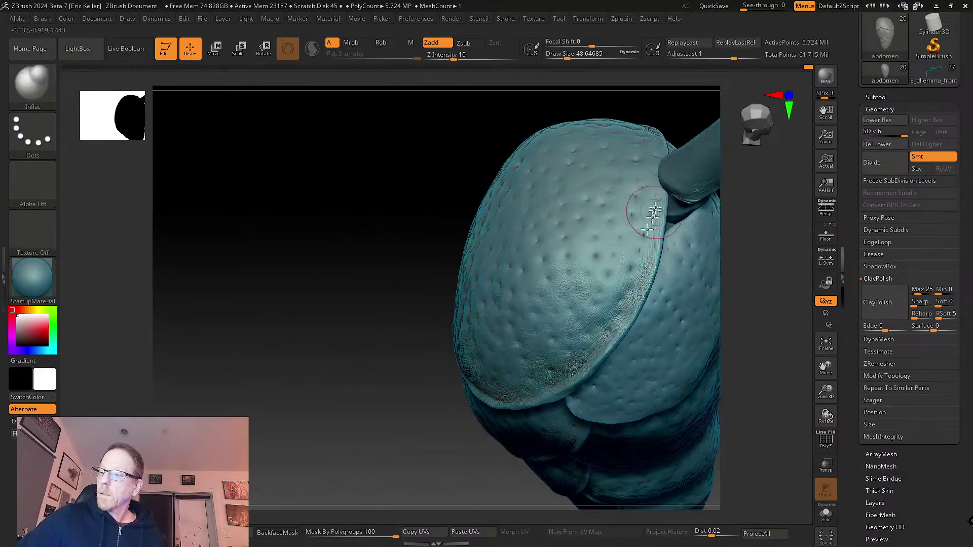
pyautogui.moveTo(646, 211)
pyautogui.mouseDown()
pyautogui.moveTo(630, 282)
pyautogui.moveTo(594, 293)
pyautogui.moveTo(573, 274)
pyautogui.moveTo(635, 211)
pyautogui.moveTo(641, 220)
pyautogui.mouseUp()
pyautogui.keyDown('shift'); pyautogui.moveTo(640, 180); pyautogui.dragTo(646, 262); pyautogui.keyUp('shift')
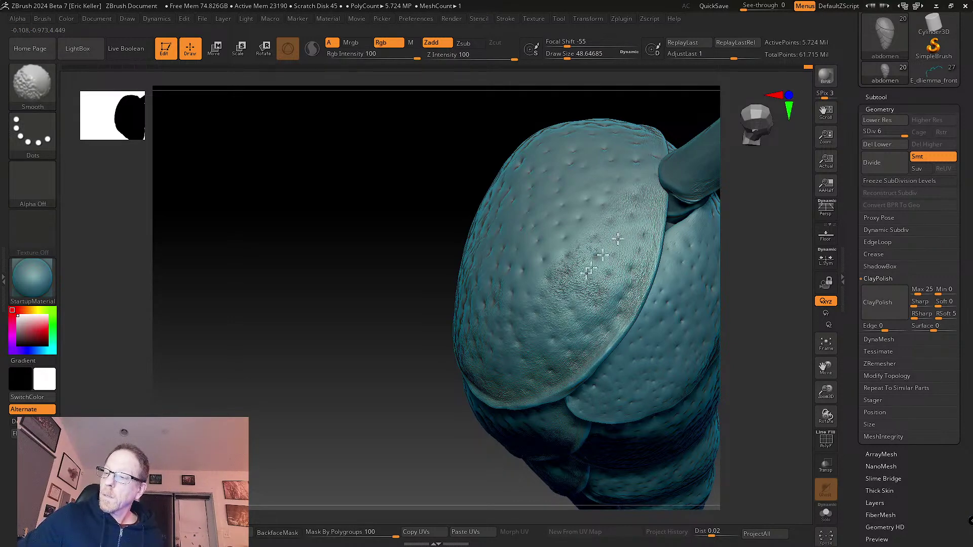
pyautogui.moveTo(592, 301)
pyautogui.mouseDown(button='right')
pyautogui.moveTo(565, 311)
pyautogui.moveTo(523, 299)
pyautogui.mouseUp(button='right')
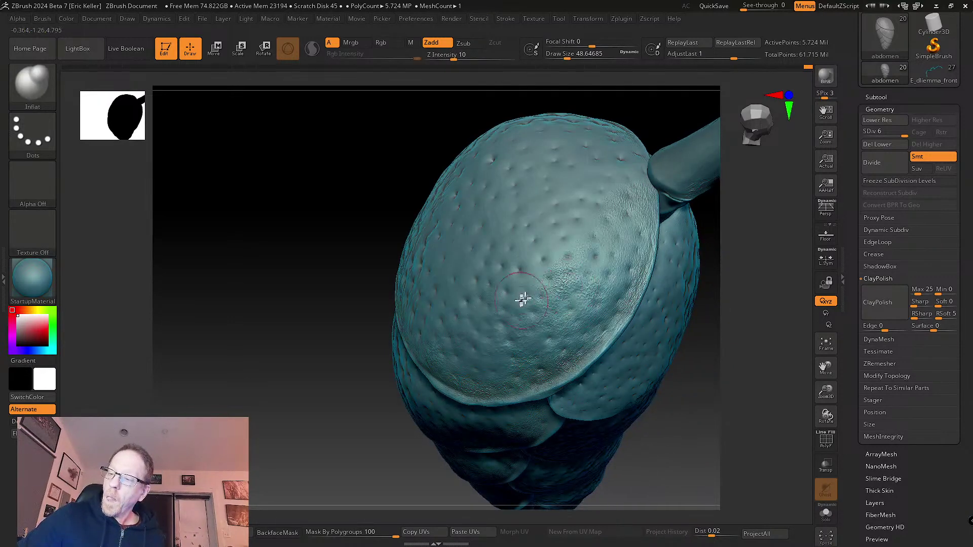
# - Inflate and lightly smooth the surface texture between the pits across the middle of the first dorsal plate
pyautogui.moveTo(513, 253); pyautogui.dragTo(574, 216, button='right')
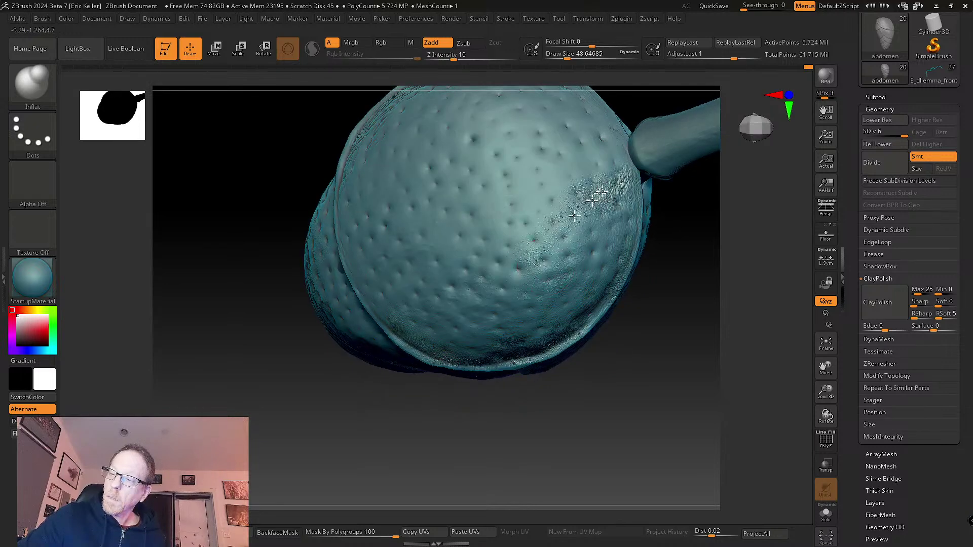
pyautogui.press('shift')
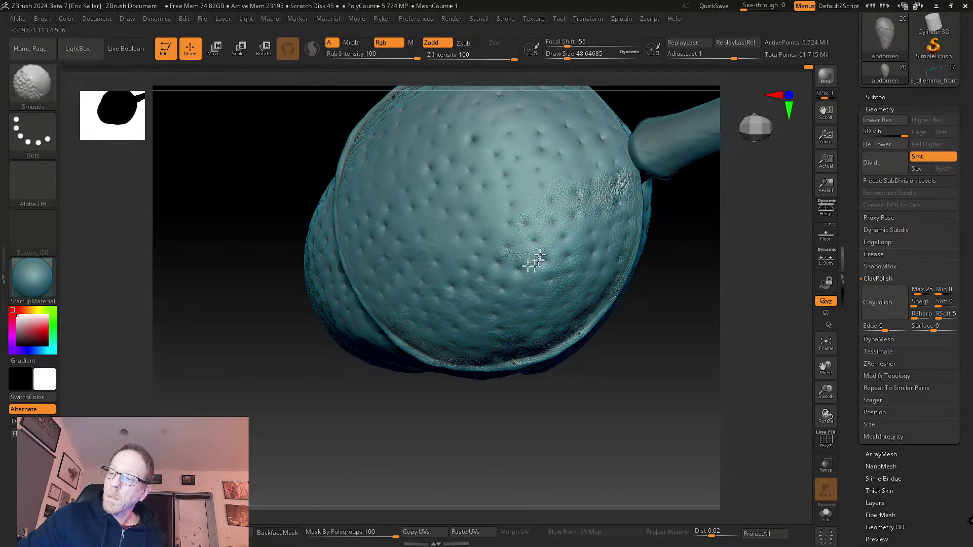
pyautogui.moveTo(582, 235)
pyautogui.keyDown('ctrl'); pyautogui.mouseDown(button='right')
pyautogui.moveTo(588, 325)
pyautogui.moveTo(554, 279)
pyautogui.mouseUp(button='right'); pyautogui.keyUp('ctrl')
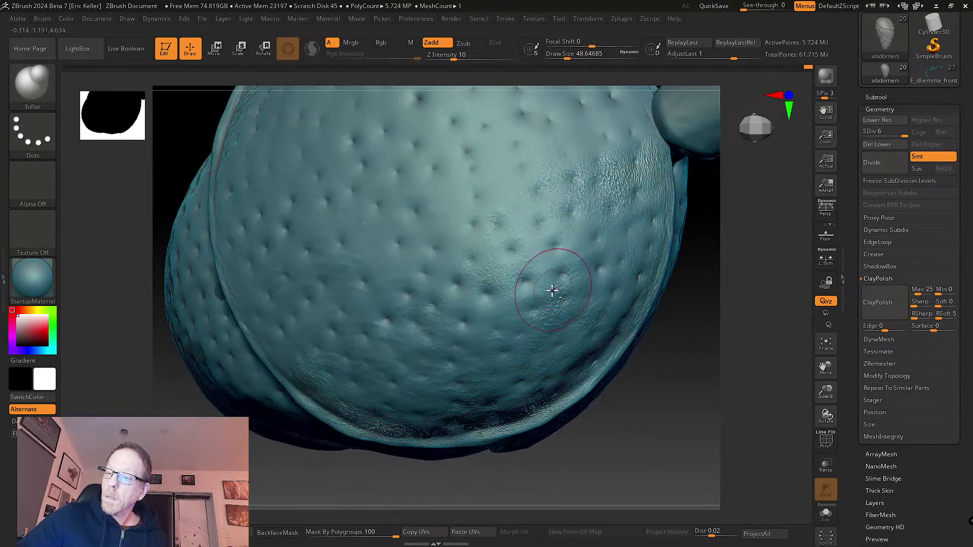
pyautogui.press('shift')
pyautogui.moveTo(566, 165)
pyautogui.mouseDown(button='right')
pyautogui.moveTo(543, 278)
pyautogui.moveTo(547, 250)
pyautogui.mouseUp(button='right')
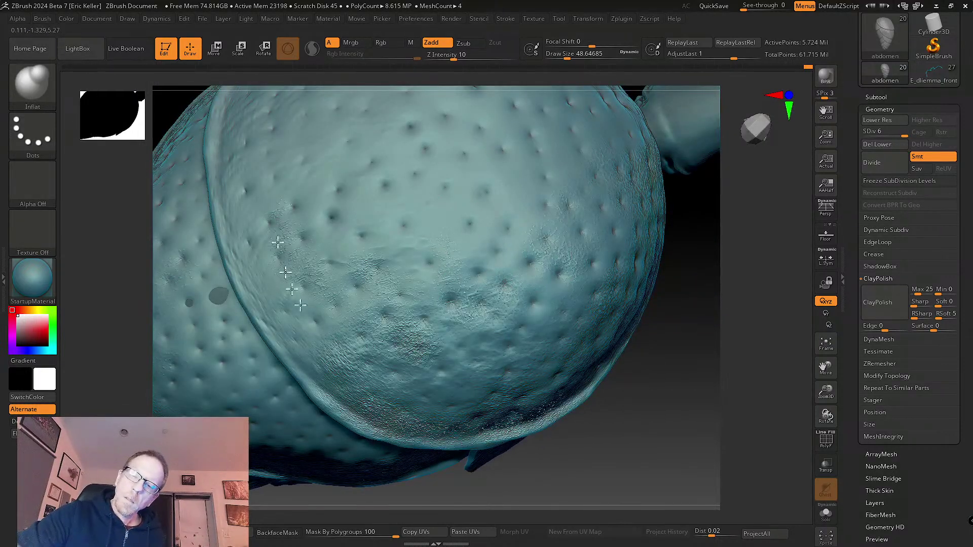
pyautogui.press('shift')
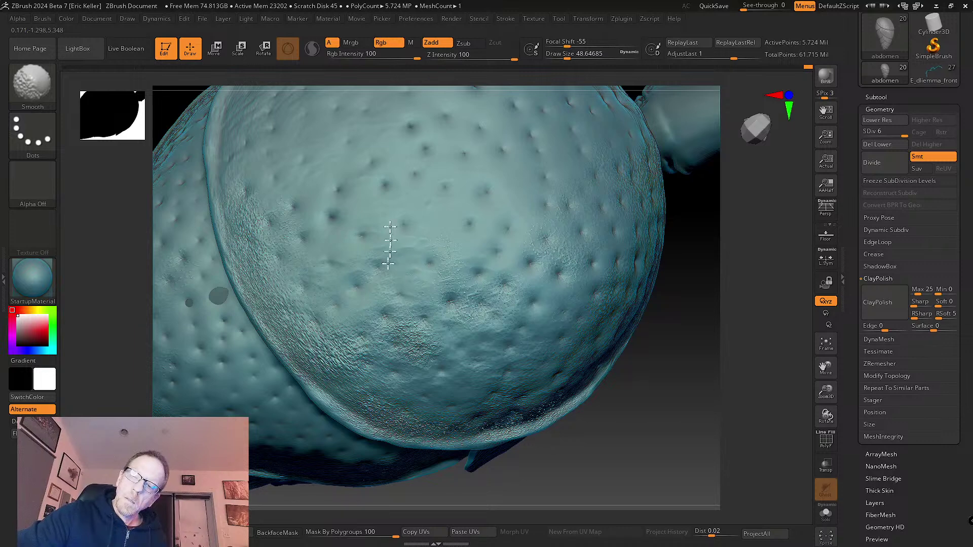
pyautogui.moveTo(388, 244)
pyautogui.keyDown('shift'); pyautogui.mouseDown()
pyautogui.moveTo(350, 274)
pyautogui.moveTo(385, 284)
pyautogui.moveTo(421, 233)
pyautogui.moveTo(384, 272)
pyautogui.mouseUp(); pyautogui.keyUp('shift')
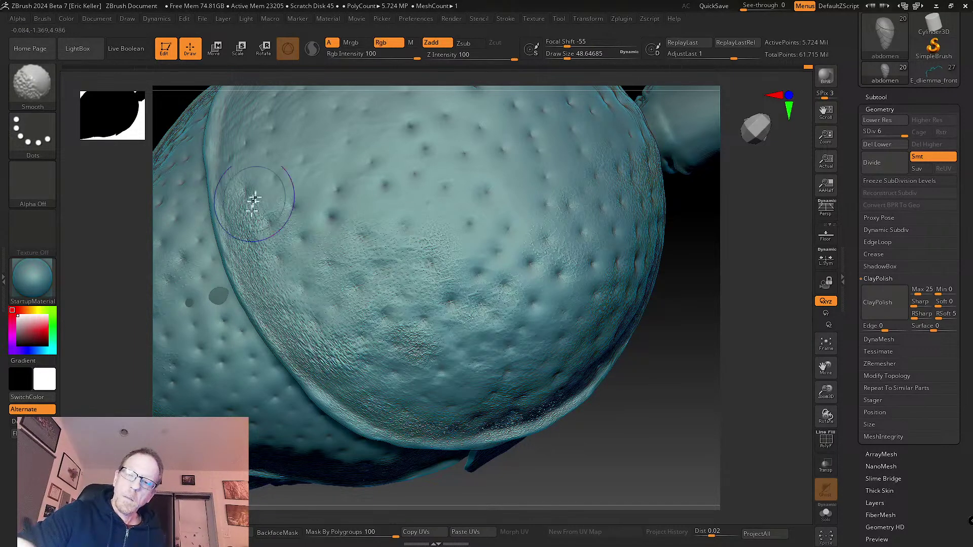
# - Continue inflating and smoothing the wrinkles along the first dorsal plate's rim onto its opposite flank
pyautogui.moveTo(250, 196)
pyautogui.mouseDown(button='right')
pyautogui.moveTo(434, 369)
pyautogui.moveTo(444, 363)
pyautogui.moveTo(363, 363)
pyautogui.mouseUp(button='right')
pyautogui.moveTo(363, 362)
pyautogui.mouseDown()
pyautogui.moveTo(329, 284)
pyautogui.moveTo(363, 152)
pyautogui.moveTo(428, 152)
pyautogui.moveTo(365, 245)
pyautogui.moveTo(330, 172)
pyautogui.mouseUp()
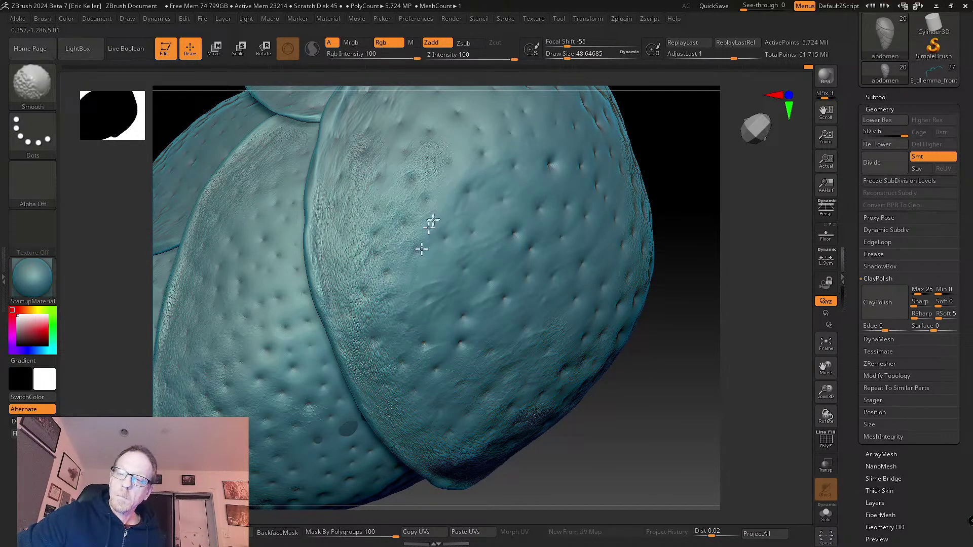
pyautogui.moveTo(430, 225); pyautogui.dragTo(435, 250, button='right')
pyautogui.moveTo(434, 250)
pyautogui.mouseDown()
pyautogui.moveTo(445, 224)
pyautogui.moveTo(482, 256)
pyautogui.moveTo(446, 261)
pyautogui.moveTo(405, 290)
pyautogui.mouseUp()
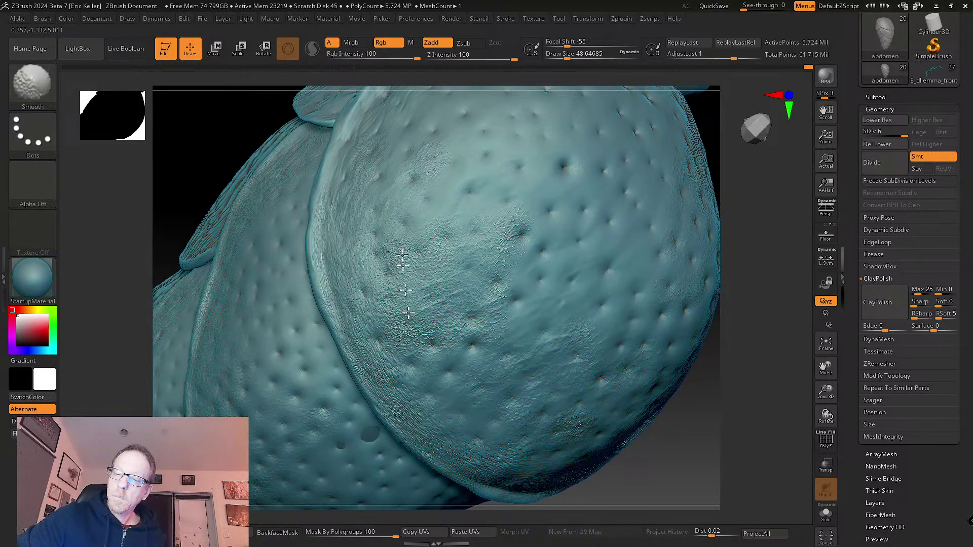
pyautogui.moveTo(457, 361)
pyautogui.mouseDown()
pyautogui.moveTo(441, 289)
pyautogui.moveTo(413, 309)
pyautogui.moveTo(406, 330)
pyautogui.moveTo(478, 345)
pyautogui.moveTo(469, 385)
pyautogui.moveTo(460, 368)
pyautogui.mouseUp()
pyautogui.moveTo(410, 334)
pyautogui.mouseDown(button='right')
pyautogui.moveTo(441, 341)
pyautogui.moveTo(435, 348)
pyautogui.moveTo(406, 315)
pyautogui.moveTo(415, 319)
pyautogui.moveTo(413, 273)
pyautogui.mouseUp(button='right')
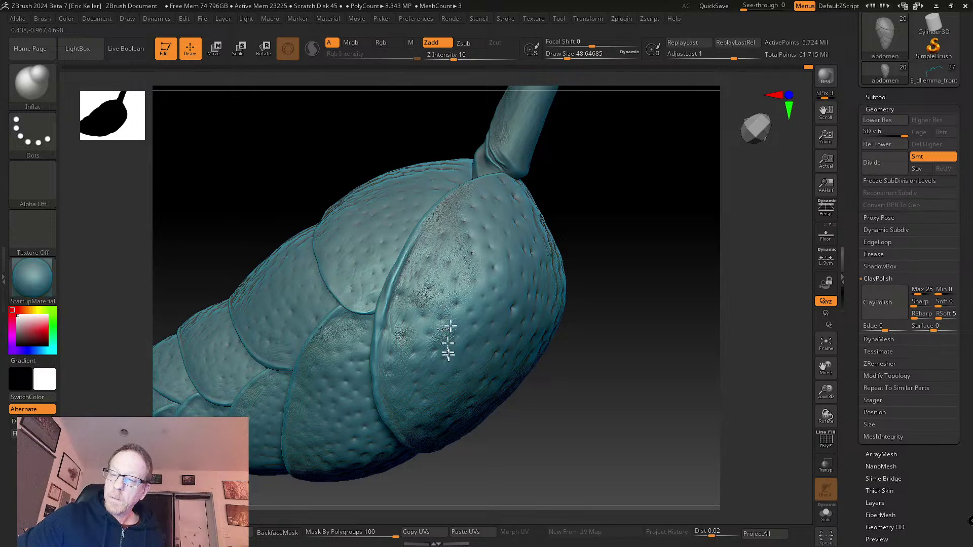
# - Inflate and soften the texture along the first dorsal plate's opposite side rim up to the waist, smoothing strokes along the raised edge
pyautogui.moveTo(448, 354); pyautogui.dragTo(458, 266, button='right')
pyautogui.press('shift')
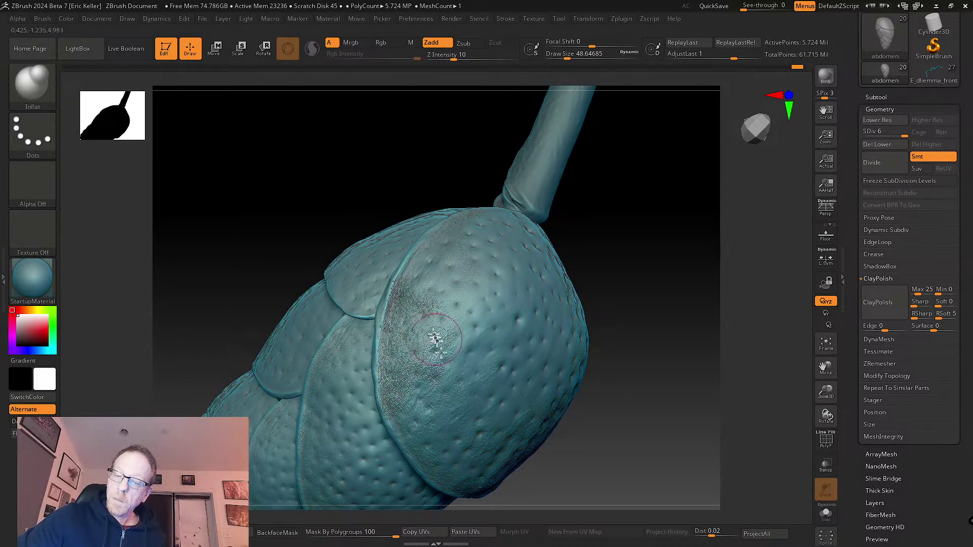
pyautogui.press('shift')
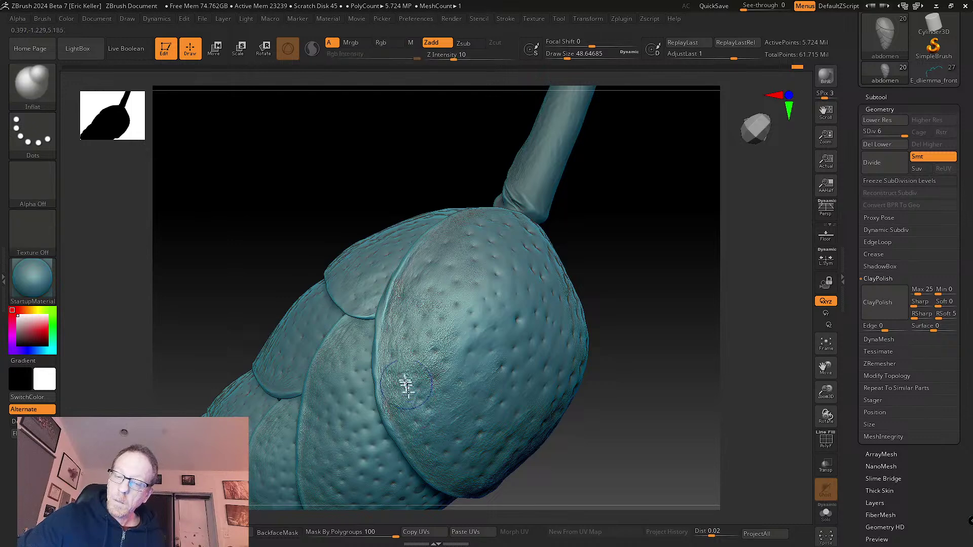
pyautogui.press('shift')
pyautogui.moveTo(397, 330)
pyautogui.mouseDown(button='right')
pyautogui.moveTo(421, 389)
pyautogui.moveTo(409, 369)
pyautogui.mouseUp(button='right')
pyautogui.press('shift')
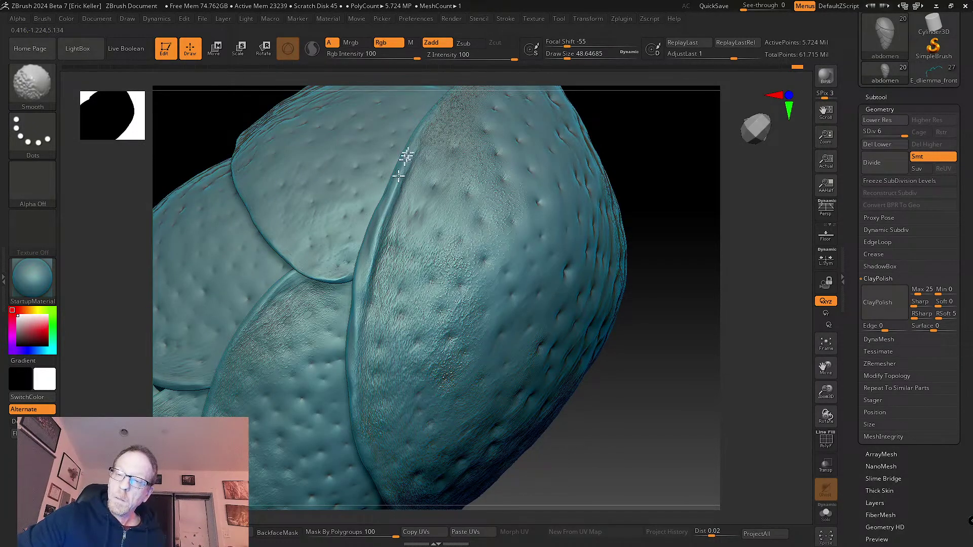
pyautogui.moveTo(405, 157)
pyautogui.keyDown('shift'); pyautogui.mouseDown()
pyautogui.moveTo(365, 278)
pyautogui.moveTo(413, 135)
pyautogui.moveTo(365, 292)
pyautogui.mouseUp(); pyautogui.keyUp('shift')
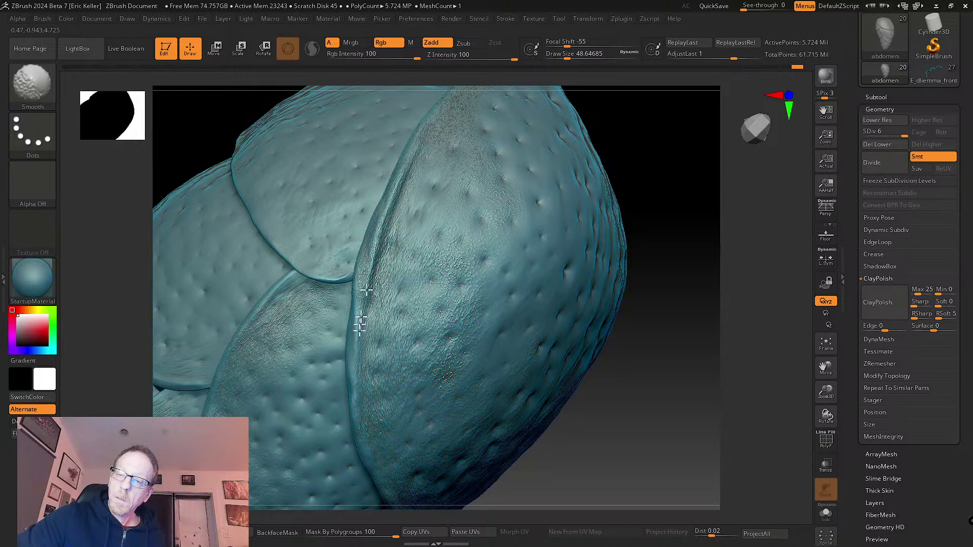
pyautogui.moveTo(358, 368)
pyautogui.keyDown('shift'); pyautogui.mouseDown()
pyautogui.moveTo(360, 409)
pyautogui.moveTo(380, 224)
pyautogui.moveTo(364, 273)
pyautogui.mouseUp(); pyautogui.keyUp('shift')
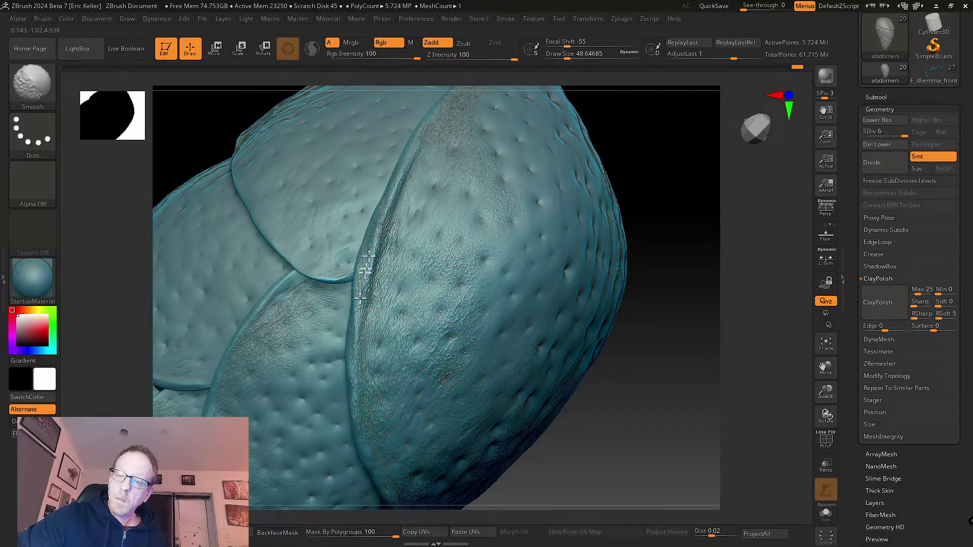
# - Isolate the abdomen with Solo and inflate the wrinkles along the first ventral plate's rear rim
pyautogui.moveTo(416, 184)
pyautogui.mouseDown(button='right')
pyautogui.moveTo(478, 314)
pyautogui.moveTo(532, 283)
pyautogui.moveTo(522, 267)
pyautogui.moveTo(543, 355)
pyautogui.moveTo(532, 342)
pyautogui.moveTo(563, 400)
pyautogui.moveTo(538, 325)
pyautogui.moveTo(515, 341)
pyautogui.moveTo(491, 306)
pyautogui.mouseUp(button='right')
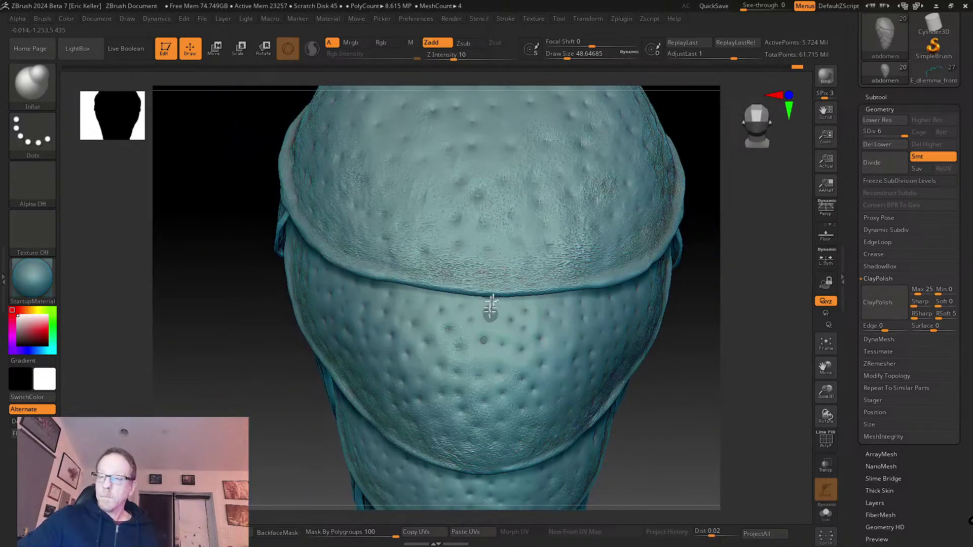
pyautogui.press('shift')
pyautogui.moveTo(485, 410)
pyautogui.mouseDown(button='right')
pyautogui.moveTo(482, 311)
pyautogui.moveTo(497, 347)
pyautogui.moveTo(408, 320)
pyautogui.moveTo(413, 343)
pyautogui.mouseUp(button='right')
pyautogui.moveTo(330, 286); pyautogui.dragTo(265, 287, button='right')
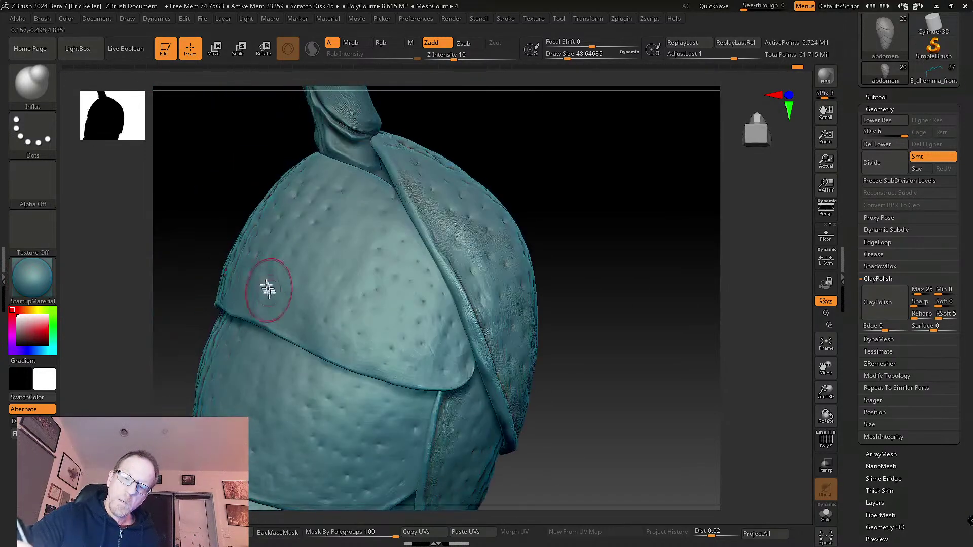
pyautogui.click(826, 514)
pyautogui.moveTo(436, 344); pyautogui.dragTo(214, 282, button='right')
pyautogui.moveTo(215, 281)
pyautogui.mouseDown()
pyautogui.moveTo(327, 328)
pyautogui.moveTo(377, 369)
pyautogui.mouseUp()
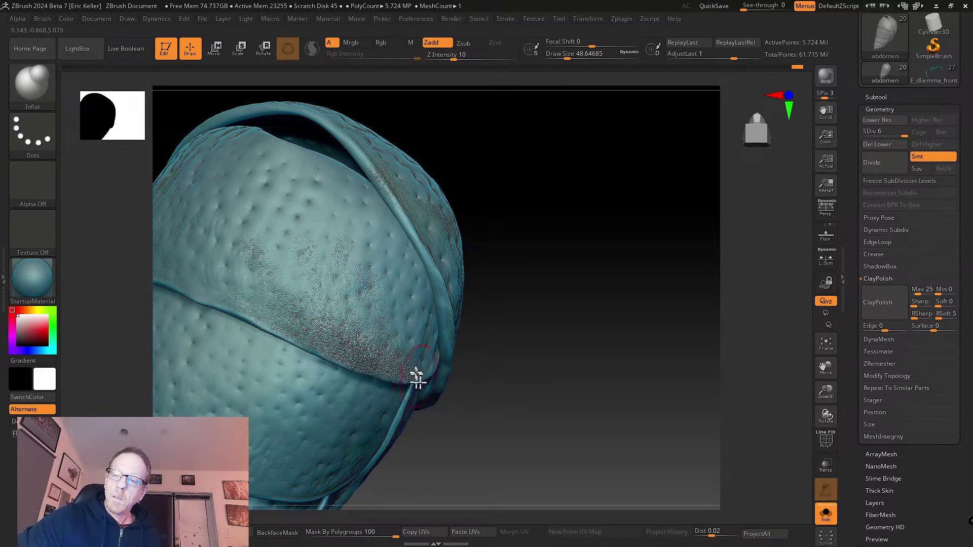
# - Build up the inflated wrinkles toward the first ventral plate's outer corner and soften them between strokes
pyautogui.moveTo(417, 377); pyautogui.dragTo(347, 198, button='right')
pyautogui.moveTo(375, 276)
pyautogui.mouseDown()
pyautogui.moveTo(450, 330)
pyautogui.moveTo(454, 373)
pyautogui.mouseUp()
pyautogui.moveTo(448, 344)
pyautogui.keyDown('shift'); pyautogui.mouseDown()
pyautogui.moveTo(449, 383)
pyautogui.moveTo(314, 346)
pyautogui.mouseUp(); pyautogui.keyUp('shift')
pyautogui.moveTo(360, 278)
pyautogui.mouseDown(button='right')
pyautogui.moveTo(406, 282)
pyautogui.moveTo(320, 254)
pyautogui.mouseUp(button='right')
pyautogui.keyDown('shift'); pyautogui.moveTo(404, 296); pyautogui.dragTo(411, 282); pyautogui.keyUp('shift')
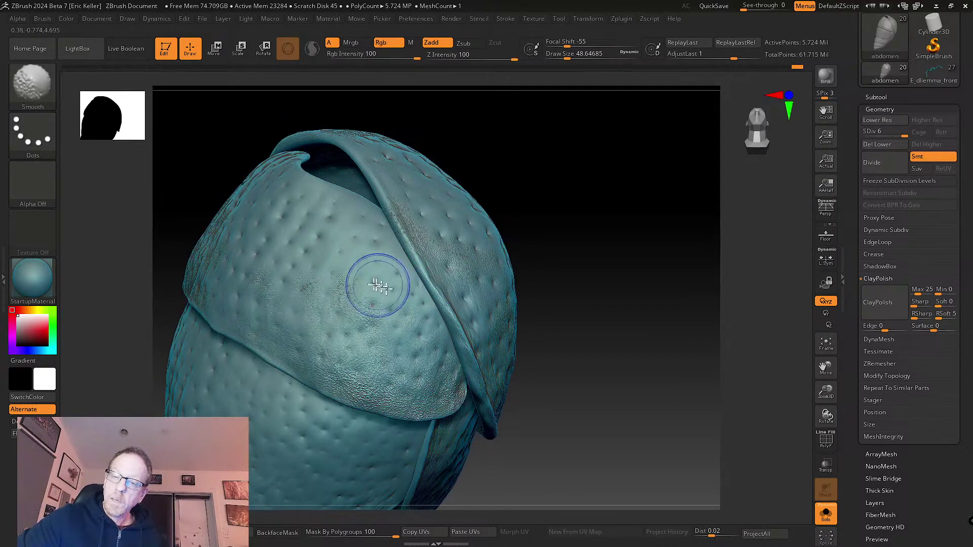
pyautogui.moveTo(325, 339)
pyautogui.mouseDown()
pyautogui.moveTo(360, 386)
pyautogui.moveTo(422, 399)
pyautogui.mouseUp()
pyautogui.moveTo(400, 350)
pyautogui.keyDown('shift'); pyautogui.mouseDown()
pyautogui.moveTo(396, 394)
pyautogui.moveTo(364, 398)
pyautogui.mouseUp(); pyautogui.keyUp('shift')
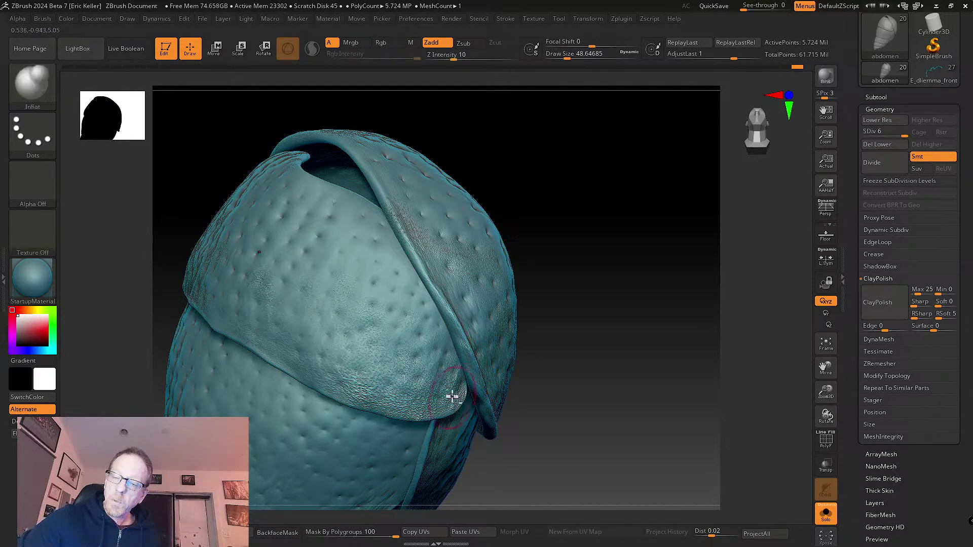
# - Texture the lower part of the abdomen's large first and second plates with the Inflat brush at Z Intensity 10, softening it with Smooth
pyautogui.moveTo(450, 395); pyautogui.dragTo(447, 341, button='right')
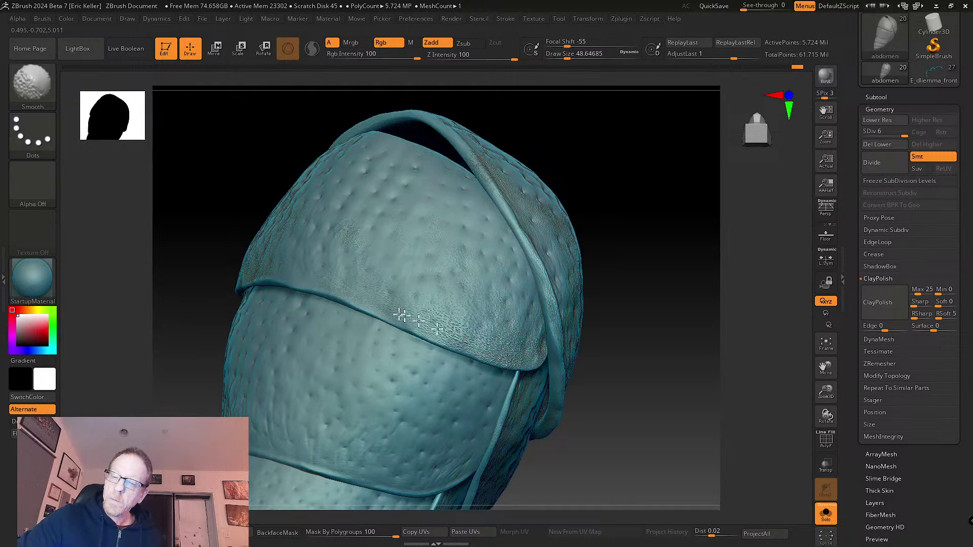
pyautogui.moveTo(424, 283); pyautogui.dragTo(428, 311, button='right')
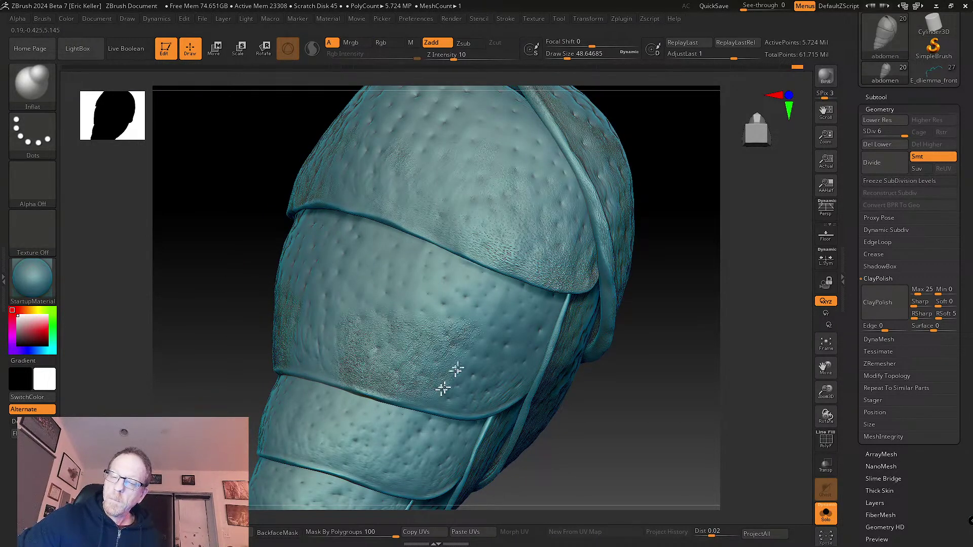
pyautogui.moveTo(512, 374)
pyautogui.mouseDown(button='right')
pyautogui.moveTo(522, 370)
pyautogui.moveTo(517, 382)
pyautogui.mouseUp(button='right')
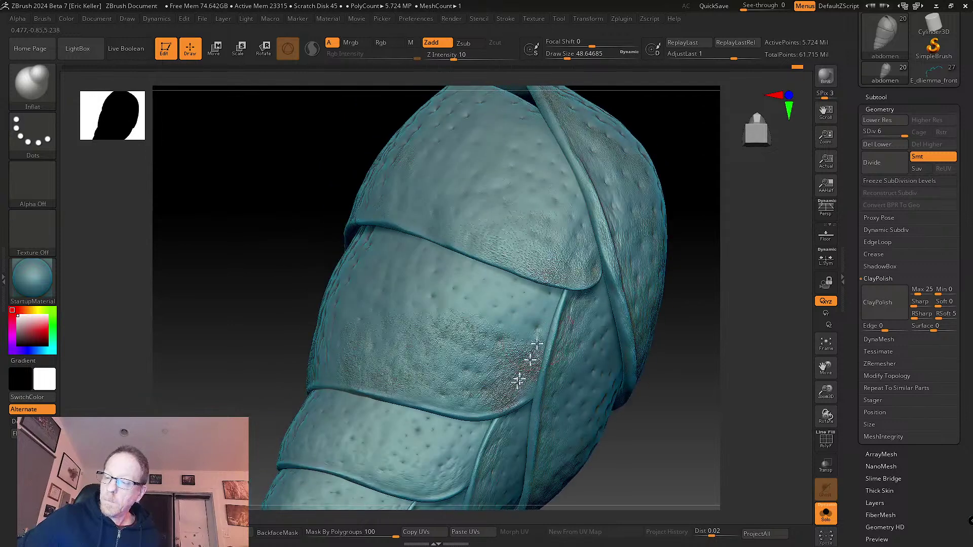
pyautogui.press('shift')
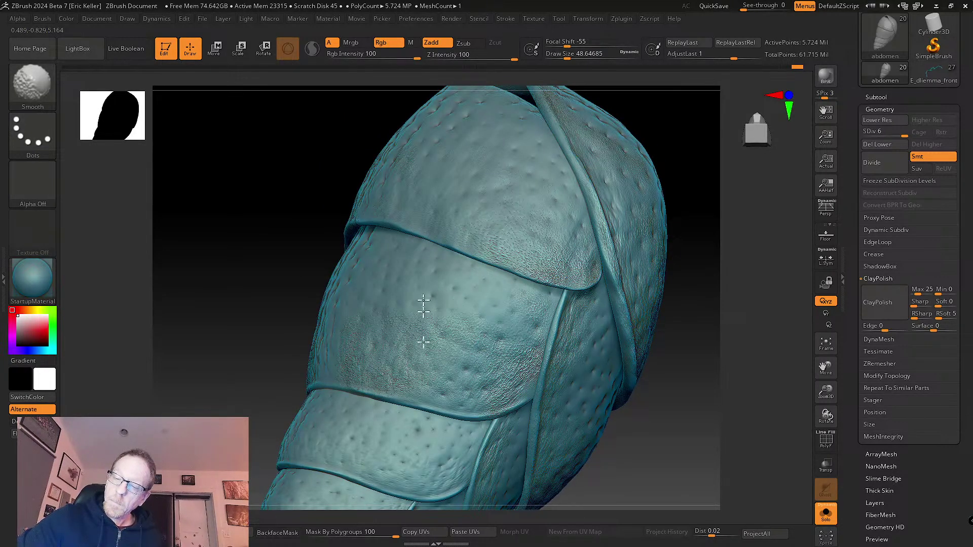
# - Extend the fine Inflat skin texture across the middle of the second abdomen plate and smooth its upper area
pyautogui.moveTo(365, 374)
pyautogui.mouseDown(button='right')
pyautogui.moveTo(445, 380)
pyautogui.moveTo(420, 394)
pyautogui.mouseUp(button='right')
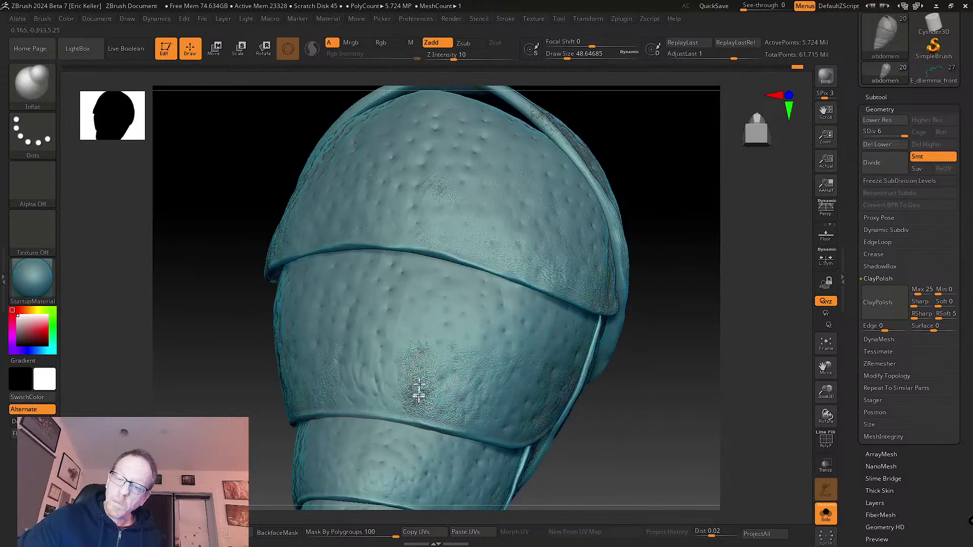
pyautogui.moveTo(419, 393)
pyautogui.mouseDown()
pyautogui.moveTo(366, 388)
pyautogui.moveTo(434, 401)
pyautogui.moveTo(393, 397)
pyautogui.moveTo(472, 428)
pyautogui.moveTo(375, 408)
pyautogui.moveTo(466, 425)
pyautogui.mouseUp()
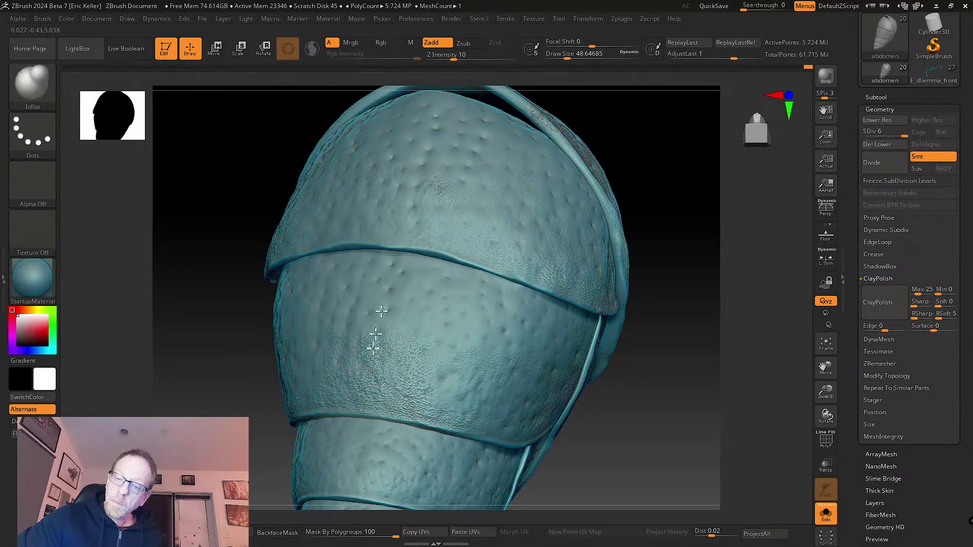
pyautogui.moveTo(449, 281)
pyautogui.keyDown('shift'); pyautogui.mouseDown()
pyautogui.moveTo(381, 332)
pyautogui.moveTo(426, 276)
pyautogui.mouseUp(); pyautogui.keyUp('shift')
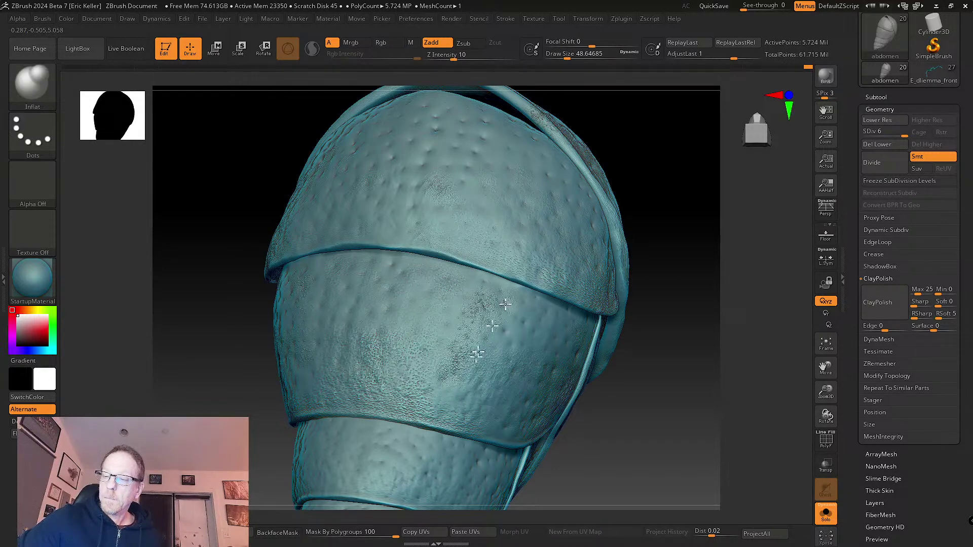
pyautogui.moveTo(423, 421); pyautogui.dragTo(504, 291, button='right')
pyautogui.keyDown('shift'); pyautogui.moveTo(426, 265); pyautogui.dragTo(436, 196); pyautogui.keyUp('shift')
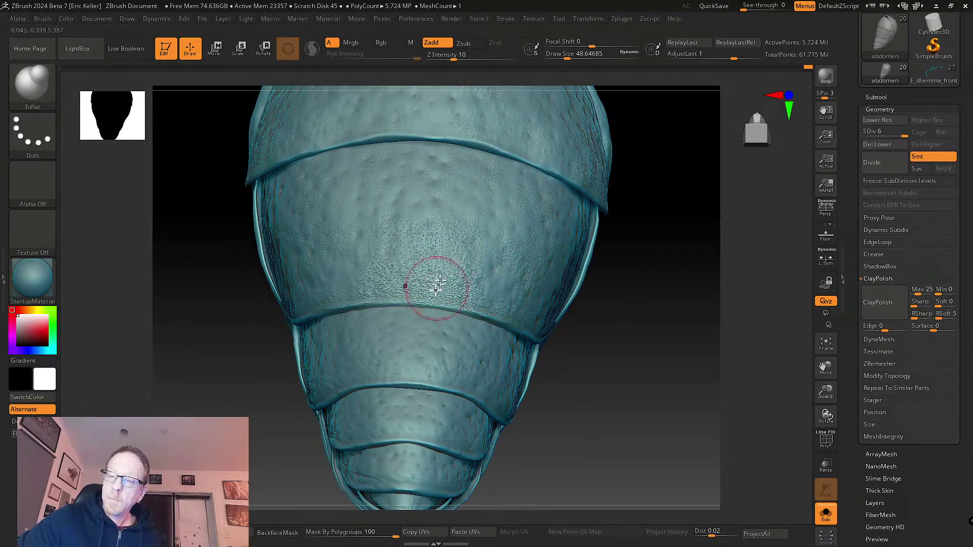
# - Brush fine Inflat texture along the third abdomen plate's lower edge and side, blending it upward with Smooth
pyautogui.moveTo(401, 355)
pyautogui.mouseDown()
pyautogui.moveTo(424, 341)
pyautogui.moveTo(498, 376)
pyautogui.moveTo(437, 352)
pyautogui.moveTo(423, 321)
pyautogui.mouseUp()
pyautogui.moveTo(499, 355); pyautogui.dragTo(473, 348, button='right')
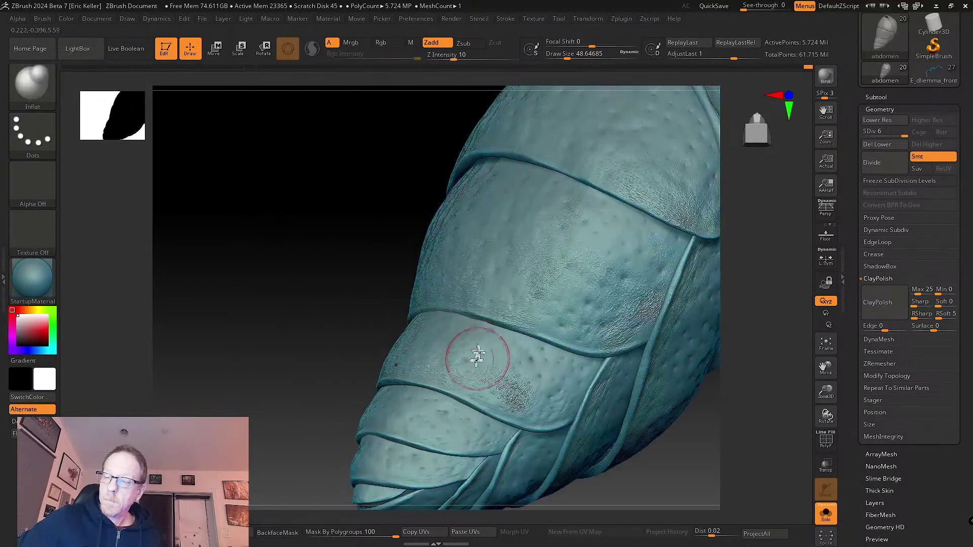
pyautogui.moveTo(473, 348)
pyautogui.mouseDown()
pyautogui.moveTo(522, 406)
pyautogui.moveTo(510, 402)
pyautogui.moveTo(550, 420)
pyautogui.moveTo(561, 402)
pyautogui.moveTo(451, 398)
pyautogui.mouseUp()
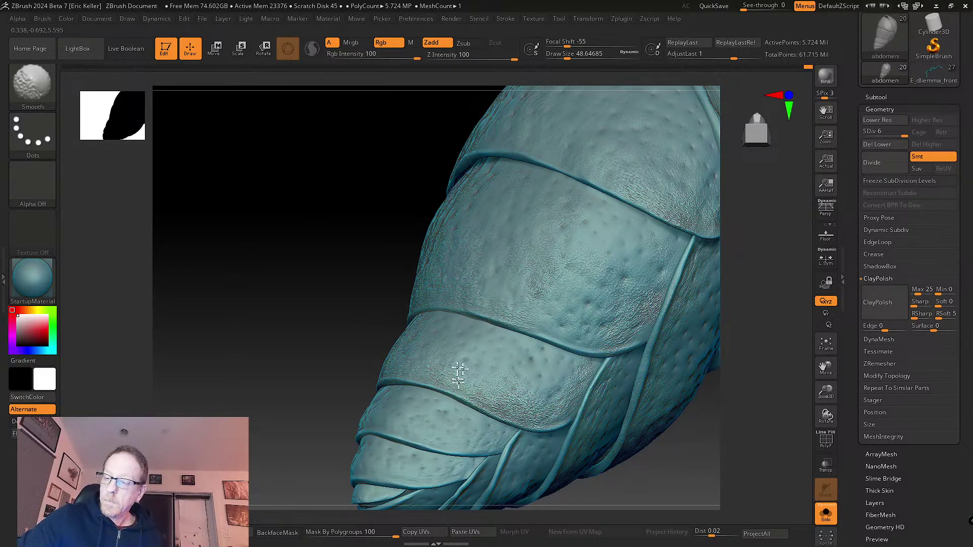
pyautogui.moveTo(550, 378)
pyautogui.mouseDown()
pyautogui.moveTo(556, 408)
pyautogui.moveTo(577, 372)
pyautogui.moveTo(566, 358)
pyautogui.mouseUp()
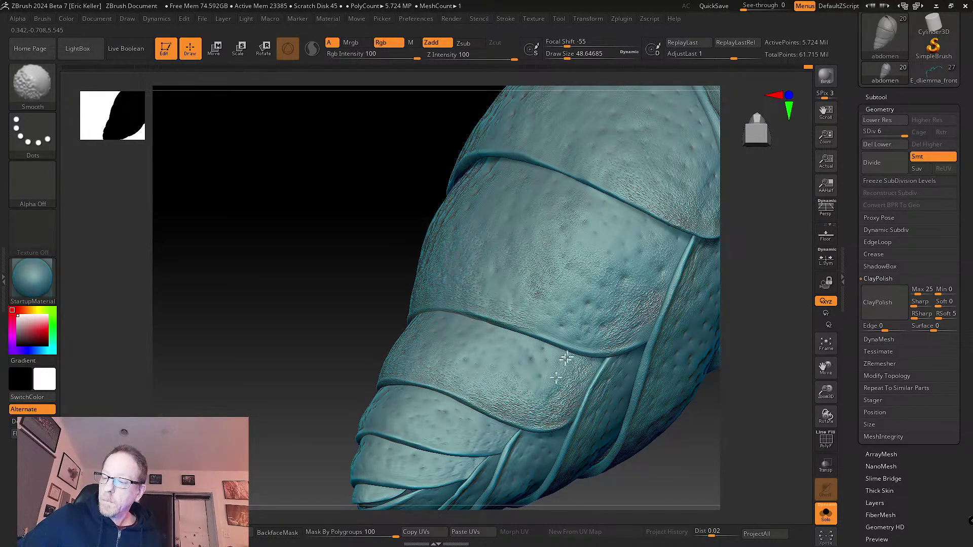
pyautogui.moveTo(527, 392)
pyautogui.mouseDown()
pyautogui.moveTo(532, 370)
pyautogui.moveTo(545, 395)
pyautogui.mouseUp()
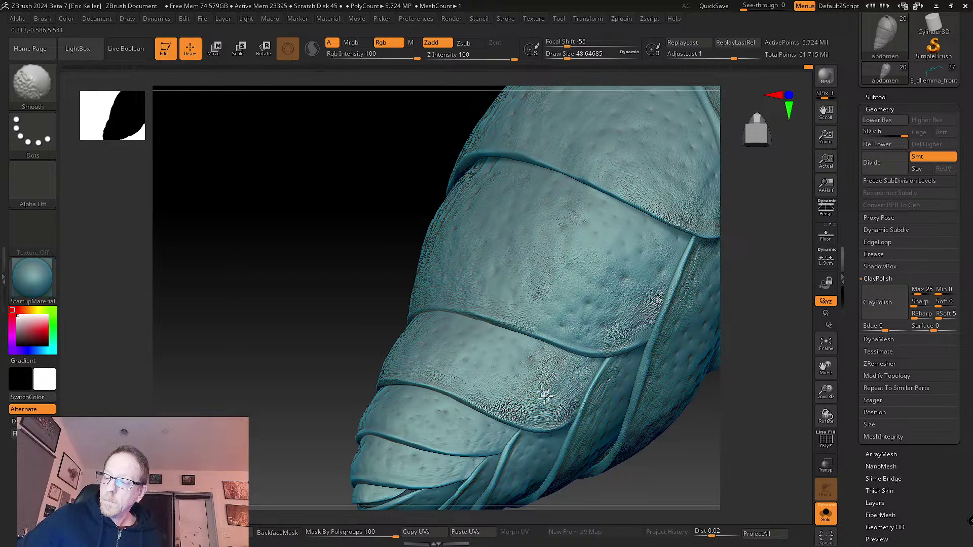
pyautogui.moveTo(506, 350)
pyautogui.mouseDown()
pyautogui.moveTo(488, 336)
pyautogui.moveTo(515, 380)
pyautogui.moveTo(476, 361)
pyautogui.mouseUp()
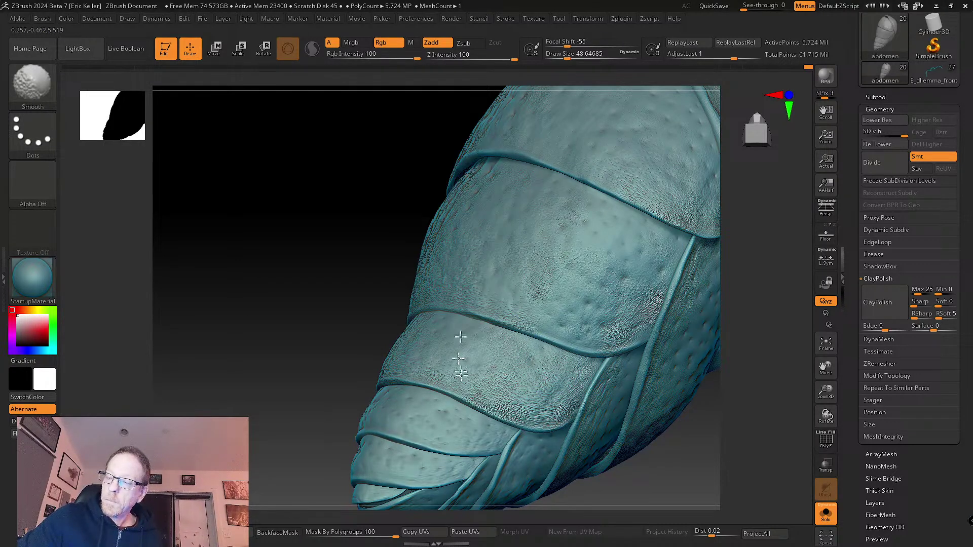
# - Inflate a rough band along the fourth abdomen plate's lower edge and smooth it into fine wrinkles
pyautogui.moveTo(516, 355)
pyautogui.mouseDown(button='right')
pyautogui.moveTo(521, 322)
pyautogui.moveTo(446, 364)
pyautogui.mouseUp(button='right')
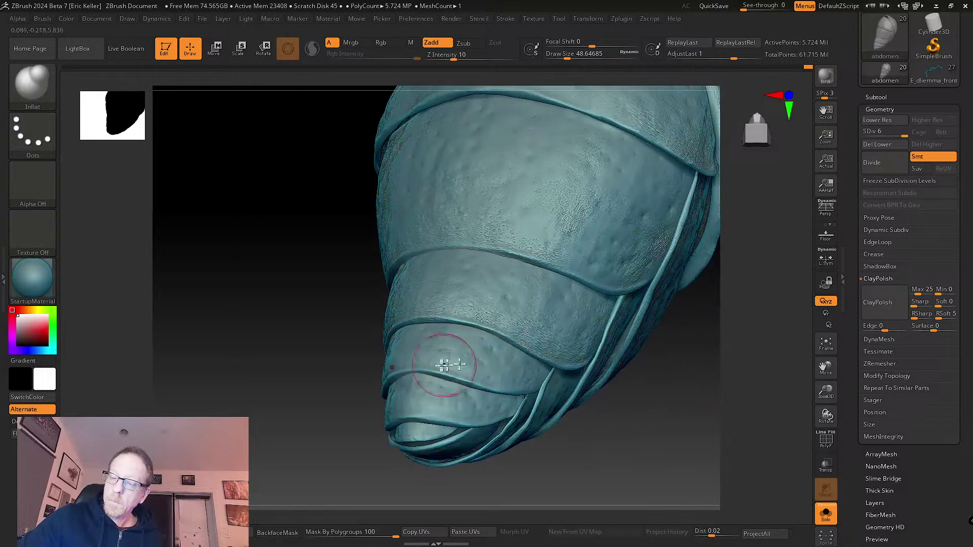
pyautogui.moveTo(421, 366); pyautogui.dragTo(408, 366)
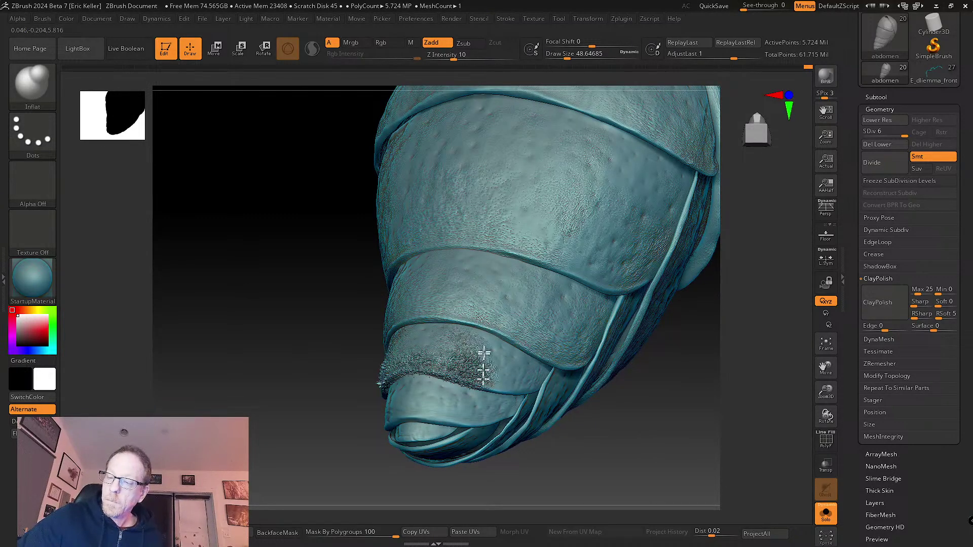
pyautogui.press('shift')
pyautogui.keyDown('shift'); pyautogui.moveTo(466, 351); pyautogui.dragTo(432, 347); pyautogui.keyUp('shift')
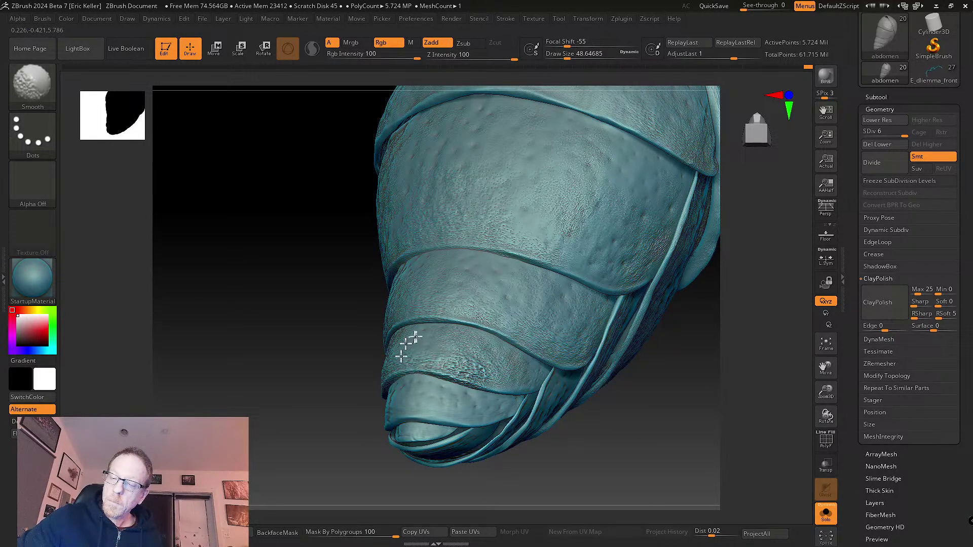
pyautogui.moveTo(507, 363); pyautogui.dragTo(522, 380, button='right')
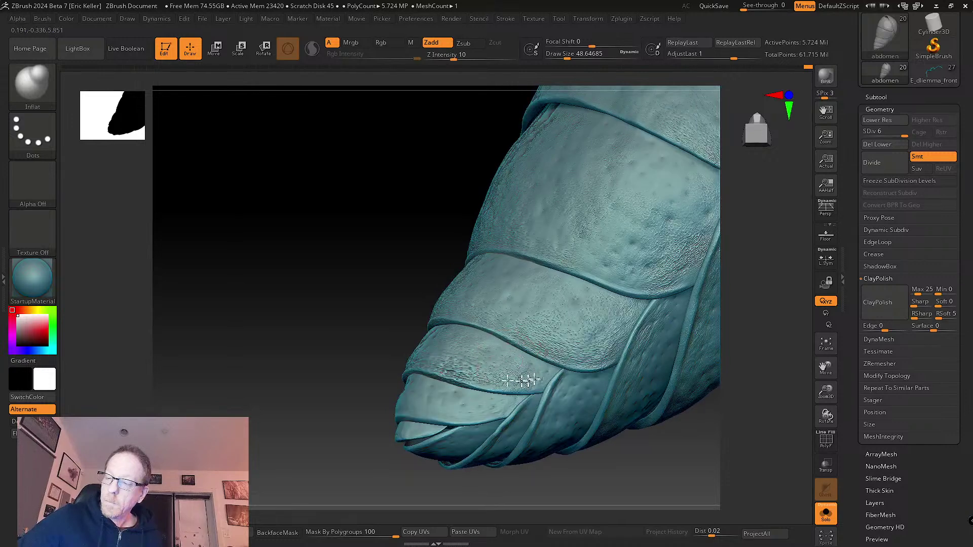
pyautogui.press('shift')
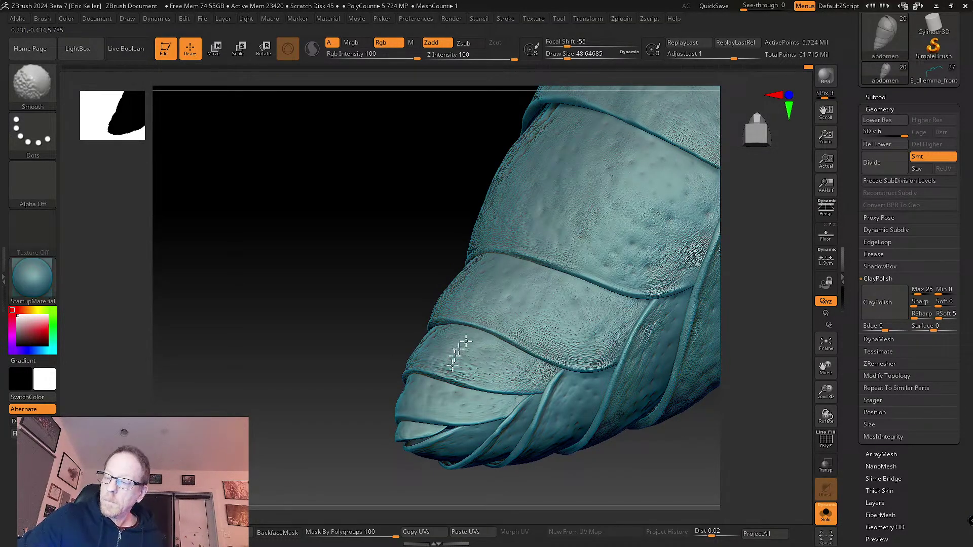
# - Add Inflat texture to the fifth abdomen plate and the small tip plate, softening it with Smooth
pyautogui.moveTo(459, 355)
pyautogui.mouseDown(button='right')
pyautogui.moveTo(513, 322)
pyautogui.moveTo(479, 359)
pyautogui.mouseUp(button='right')
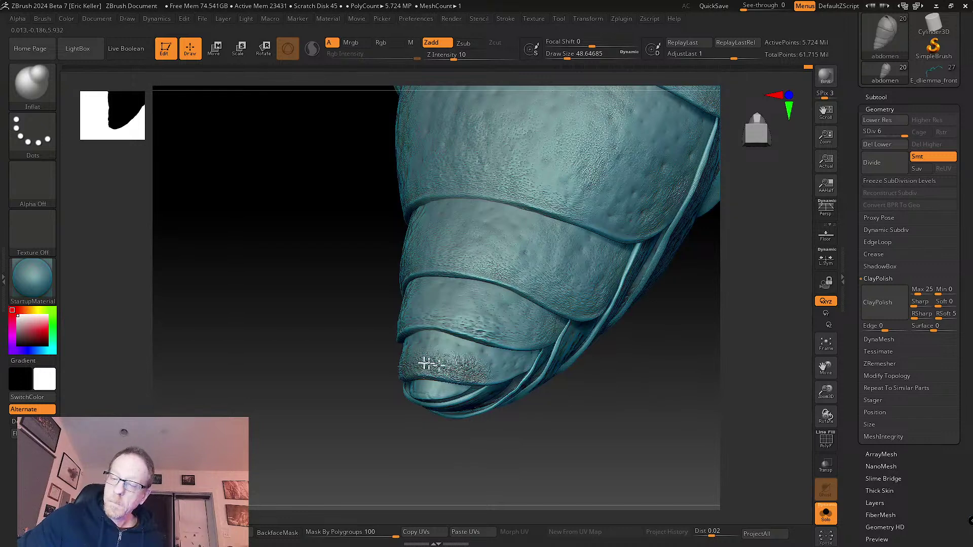
pyautogui.press('shift')
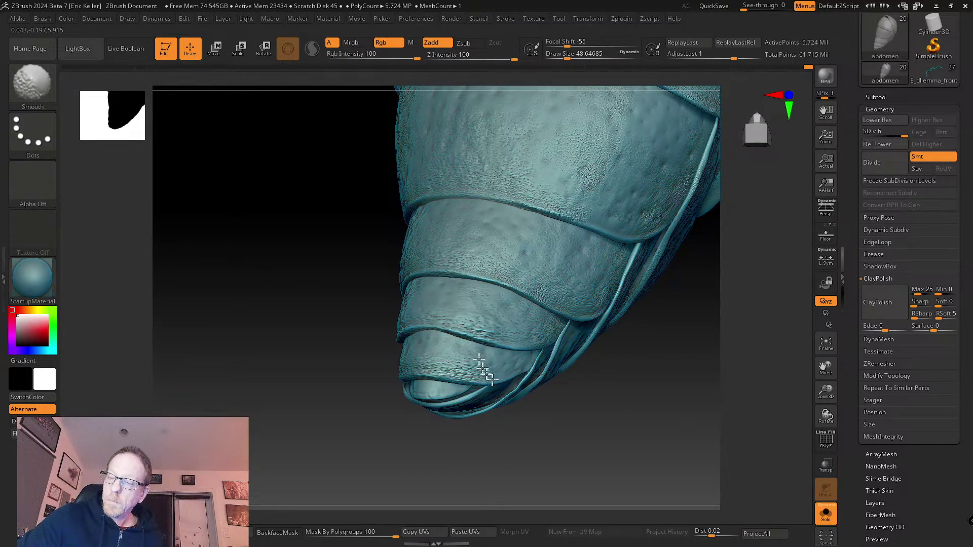
pyautogui.moveTo(480, 361); pyautogui.dragTo(489, 341, button='right')
pyautogui.press('shift')
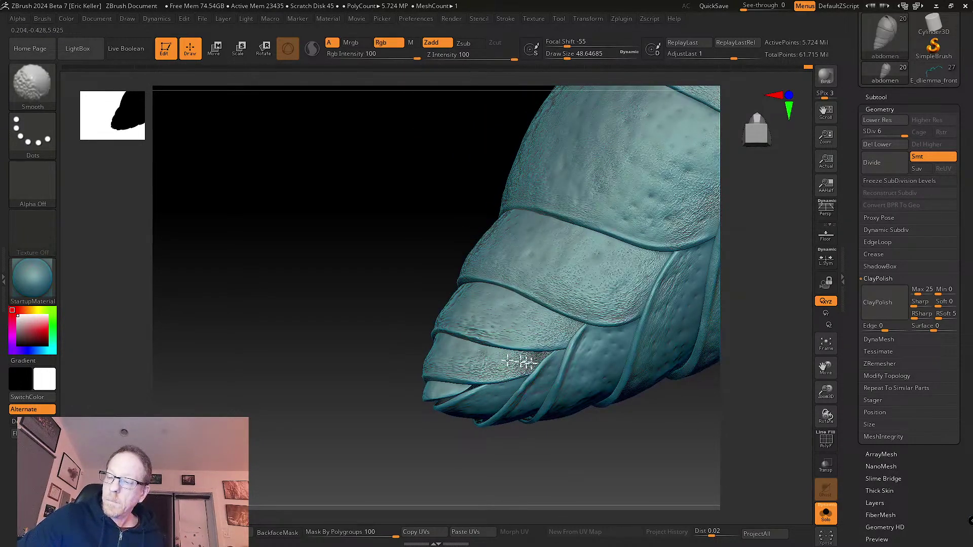
pyautogui.press('shift')
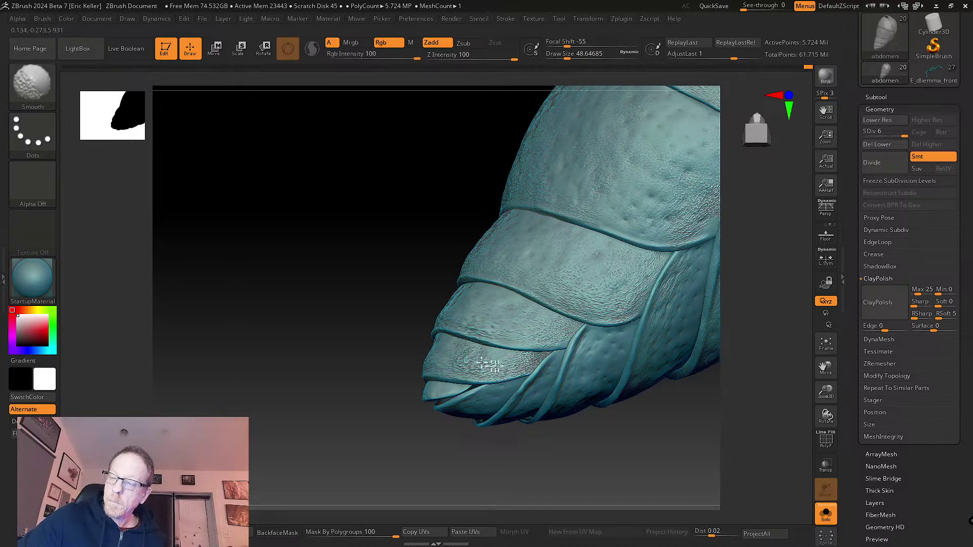
pyautogui.moveTo(462, 408); pyautogui.dragTo(418, 398, button='right')
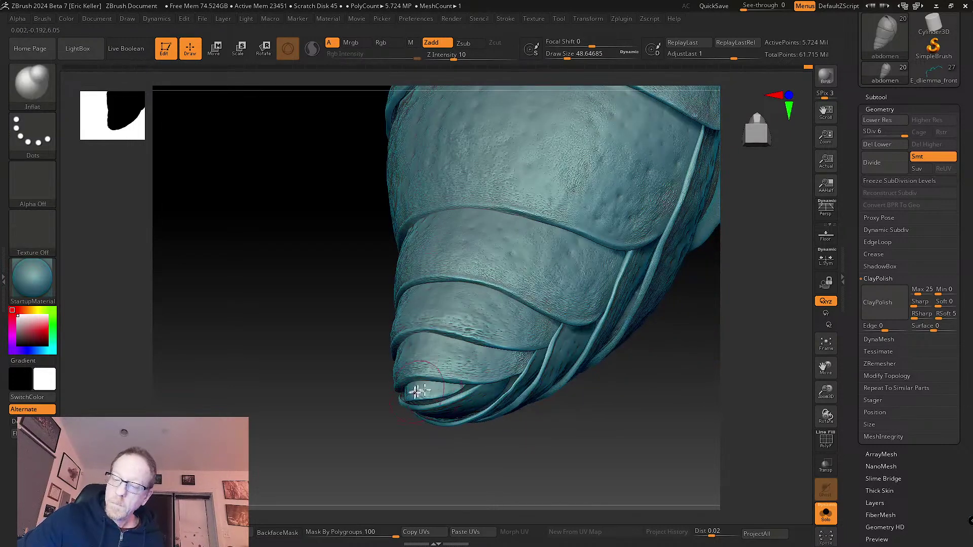
pyautogui.moveTo(418, 389)
pyautogui.mouseDown()
pyautogui.moveTo(441, 389)
pyautogui.moveTo(425, 391)
pyautogui.mouseUp()
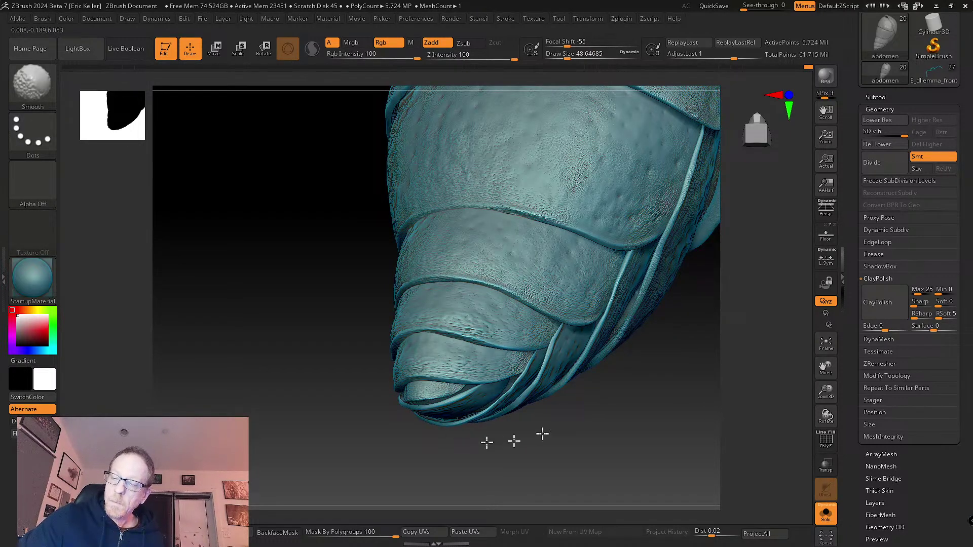
# - Texture the lower half of the broad plate below the largest one on the abdomen's opposite side, smoothing the Inflat strokes
pyautogui.moveTo(514, 441)
pyautogui.mouseDown(button='right')
pyautogui.moveTo(591, 370)
pyautogui.moveTo(572, 281)
pyautogui.moveTo(588, 278)
pyautogui.moveTo(543, 279)
pyautogui.mouseUp(button='right')
pyautogui.moveTo(543, 278)
pyautogui.mouseDown()
pyautogui.moveTo(530, 291)
pyautogui.moveTo(559, 274)
pyautogui.moveTo(530, 249)
pyautogui.mouseUp()
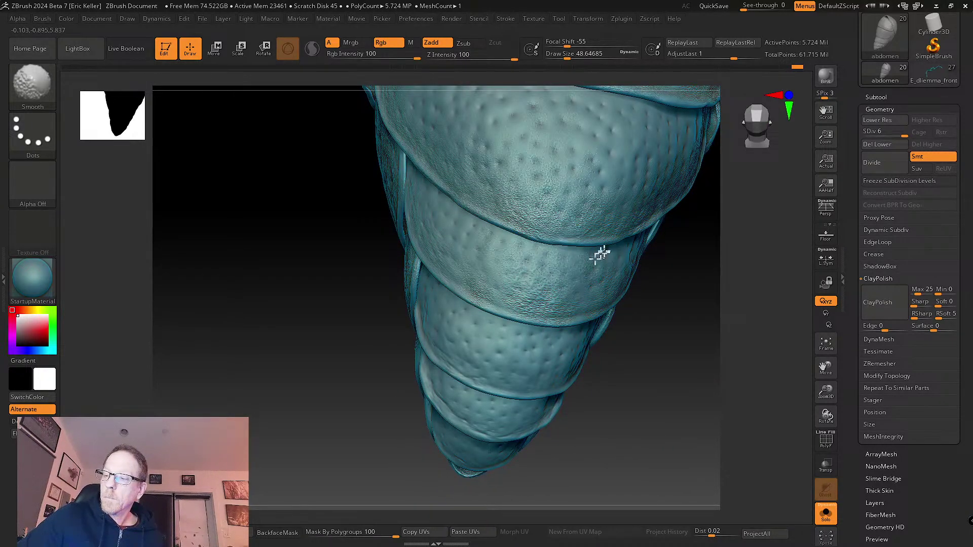
pyautogui.moveTo(601, 255)
pyautogui.mouseDown(button='right')
pyautogui.moveTo(586, 302)
pyautogui.moveTo(550, 265)
pyautogui.mouseUp(button='right')
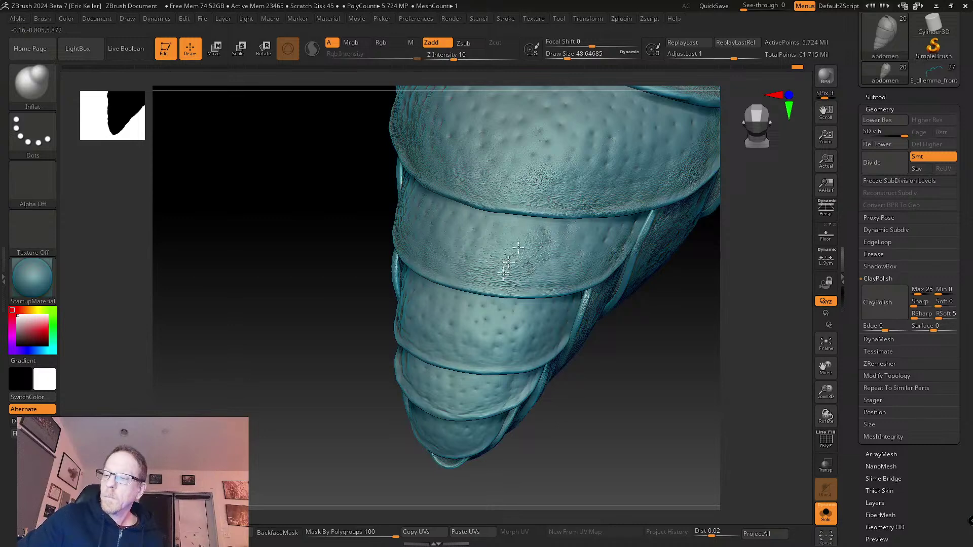
pyautogui.keyDown('shift'); pyautogui.moveTo(553, 286); pyautogui.dragTo(515, 266); pyautogui.keyUp('shift')
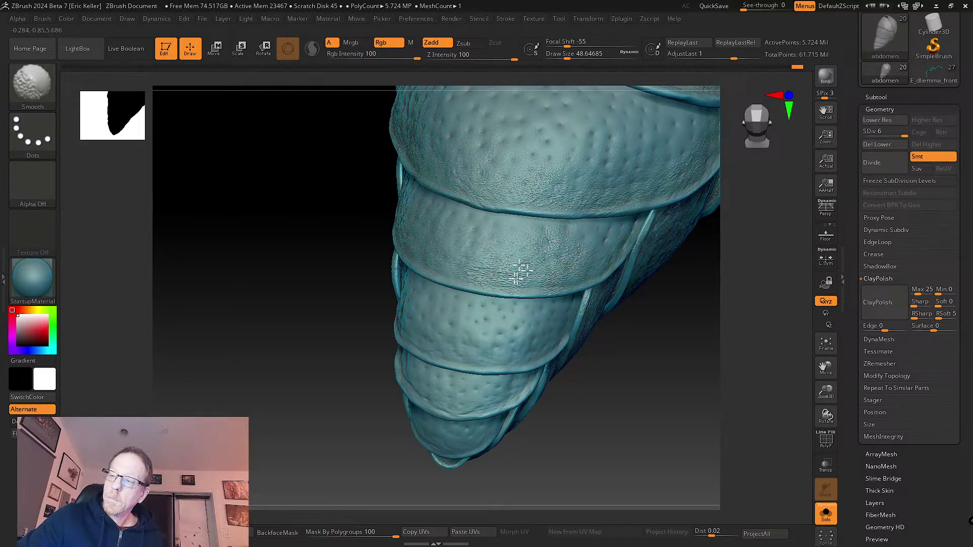
# - Inflate fine texture along the lower edge of the next narrower plate toward the tip and smooth it around to the side
pyautogui.moveTo(541, 314)
pyautogui.mouseDown(button='right')
pyautogui.moveTo(508, 278)
pyautogui.moveTo(495, 282)
pyautogui.mouseUp(button='right')
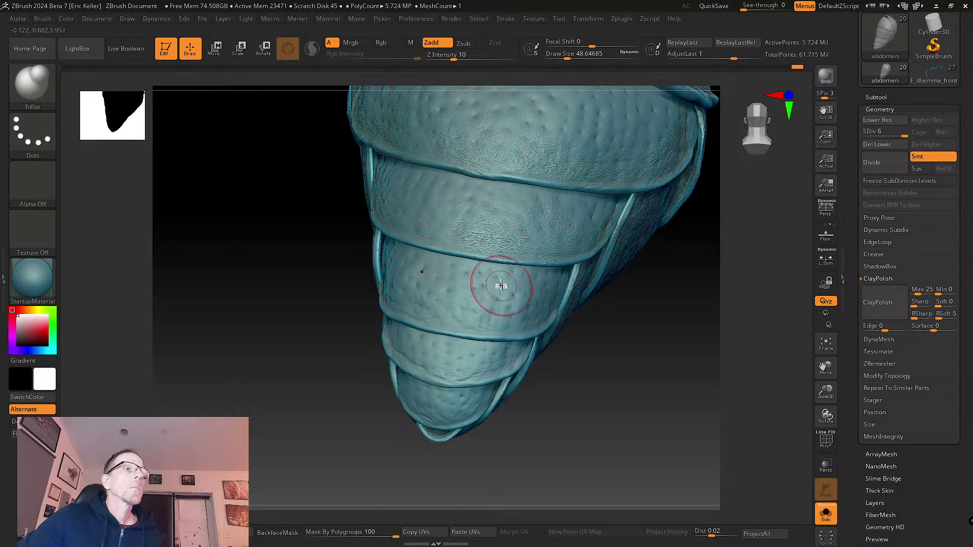
pyautogui.moveTo(478, 246); pyautogui.dragTo(445, 310, button='right')
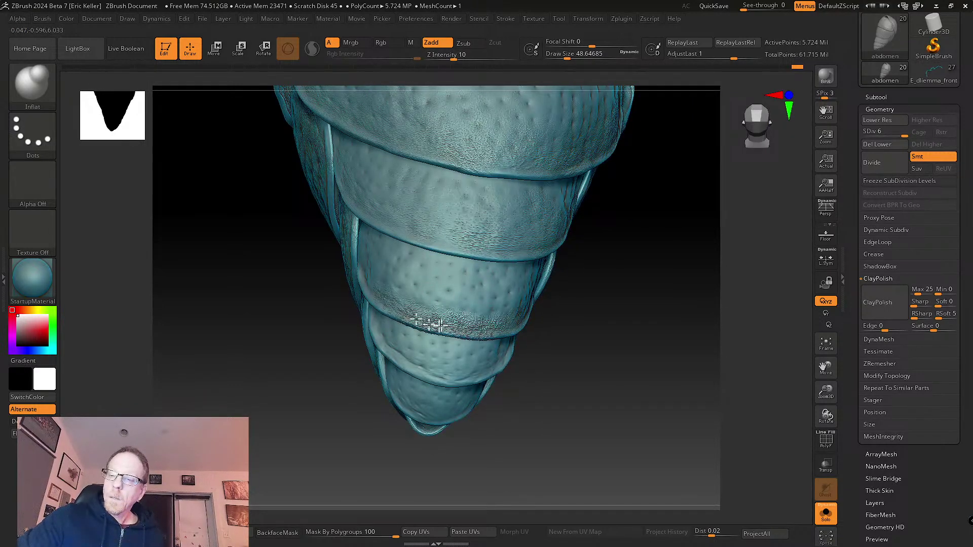
pyautogui.moveTo(493, 294)
pyautogui.keyDown('shift'); pyautogui.mouseDown()
pyautogui.moveTo(478, 317)
pyautogui.moveTo(398, 306)
pyautogui.mouseUp(); pyautogui.keyUp('shift')
pyautogui.moveTo(398, 307)
pyautogui.mouseDown(button='right')
pyautogui.moveTo(413, 283)
pyautogui.moveTo(374, 282)
pyautogui.moveTo(371, 251)
pyautogui.moveTo(360, 298)
pyautogui.mouseUp(button='right')
pyautogui.press('shift')
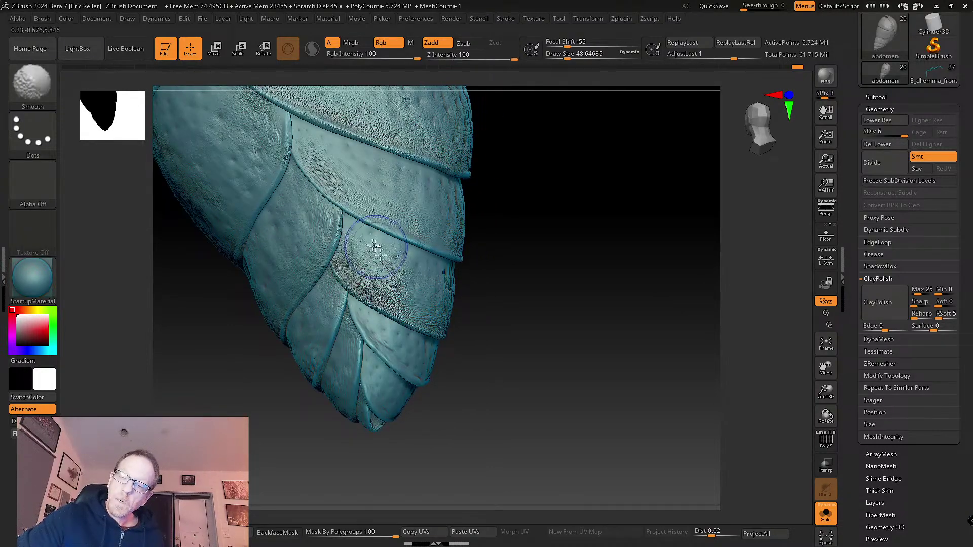
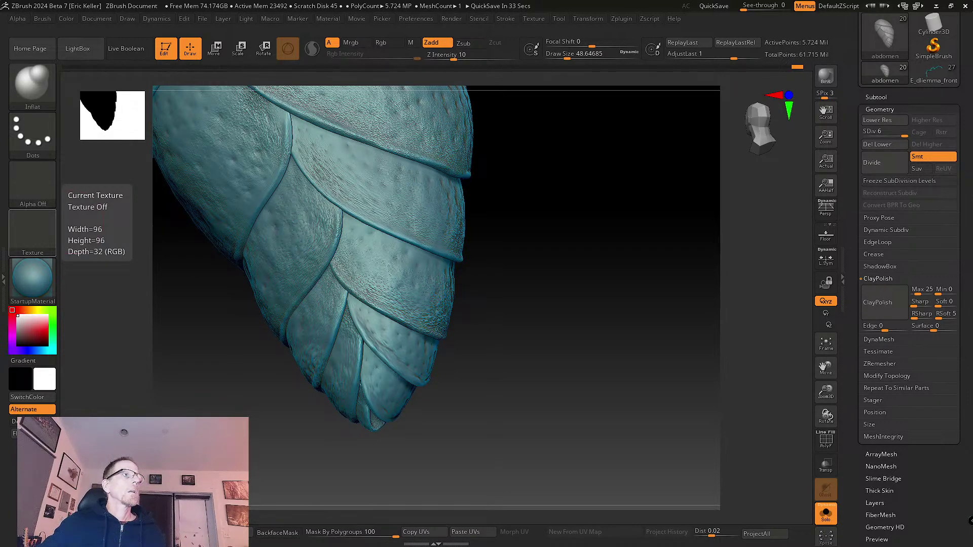
# - Switch to Chrome, open the Sculpting the Femme Fatale tutorial from the Gnomon Workshop instructor page, and view its sculpture images
pyautogui.hotkey('alt', 'Tab')
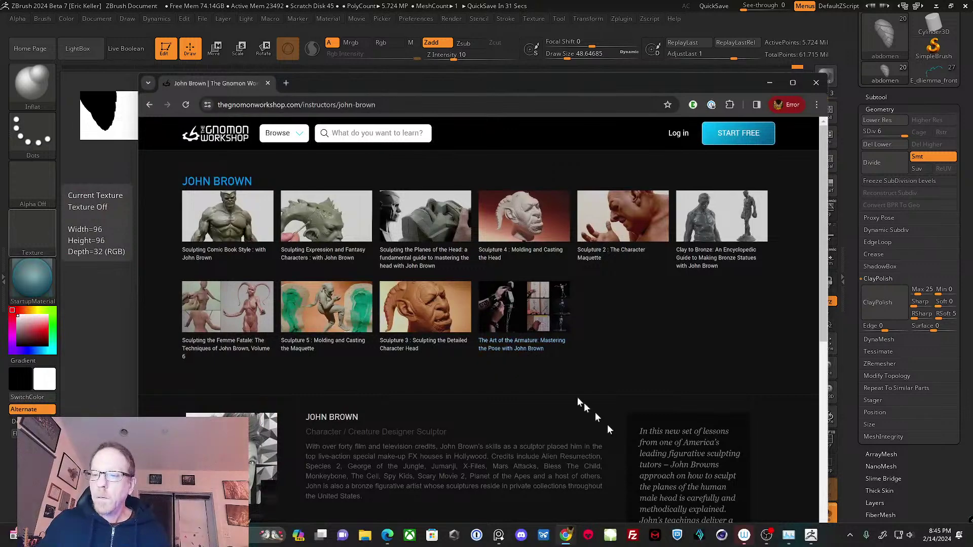
pyautogui.scroll(-1, 521, 375)
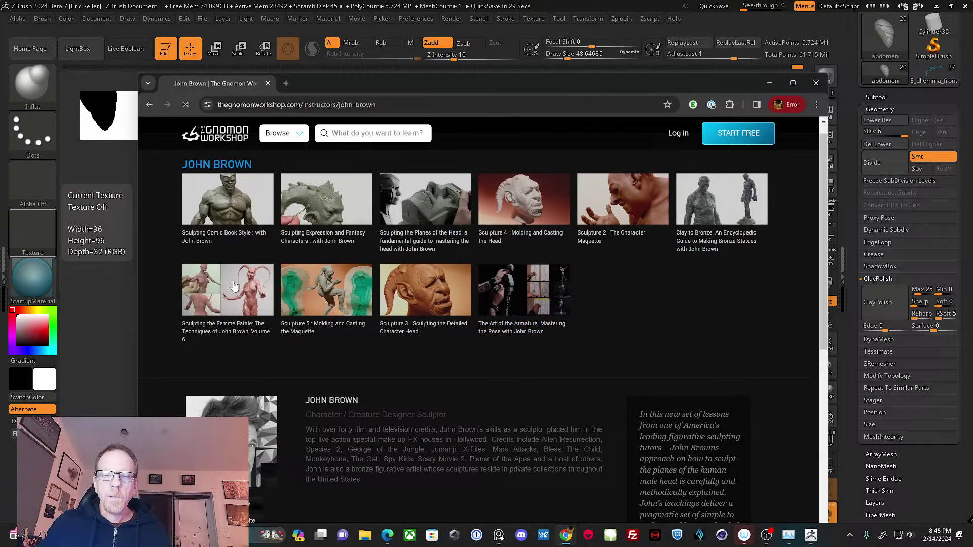
pyautogui.click(234, 287)
pyautogui.scroll(-2, 321, 314)
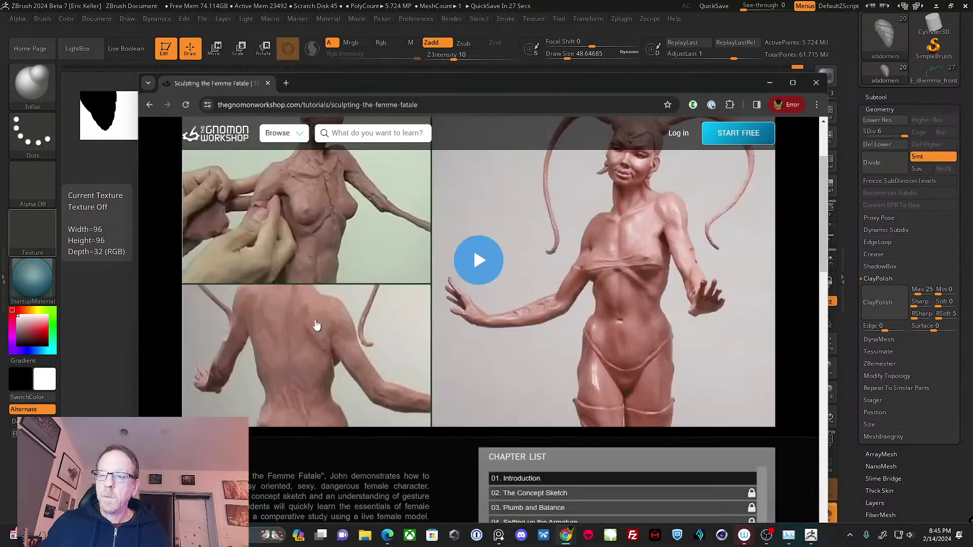
pyautogui.scroll(1, 316, 325)
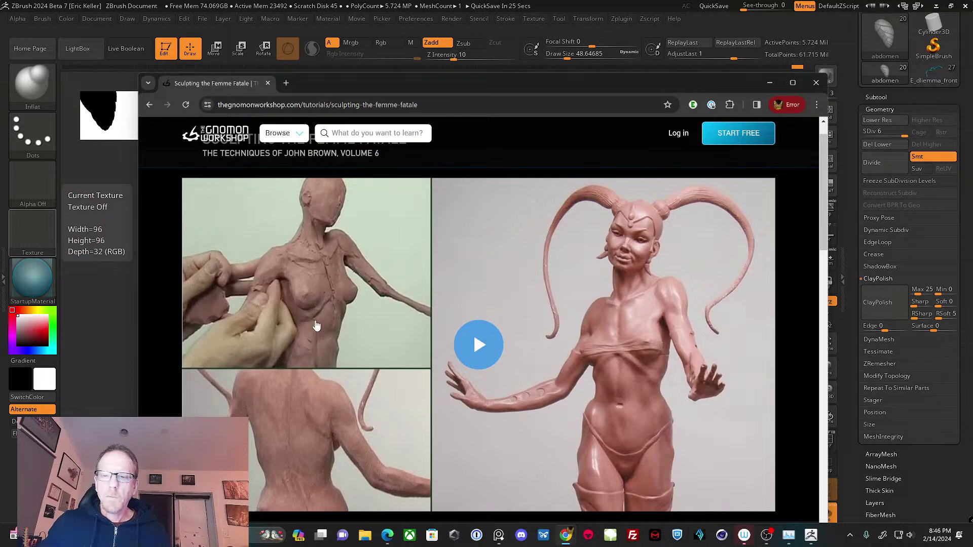
# - Review the Sculpting the Femme Fatale tutorial's description, chapter list, image gallery and instructor biography
pyautogui.scroll(1, 316, 325)
pyautogui.scroll(-1, 316, 325)
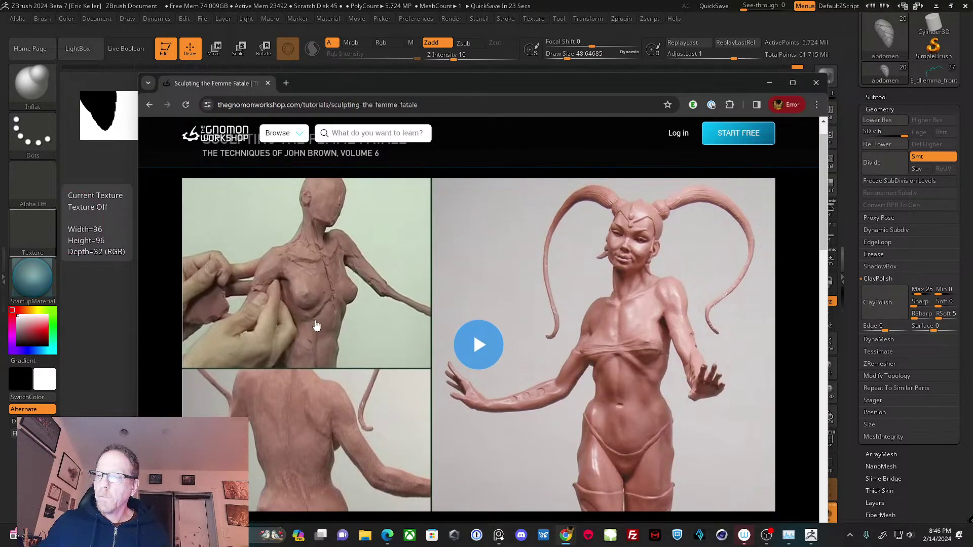
pyautogui.scroll(-7, 315, 324)
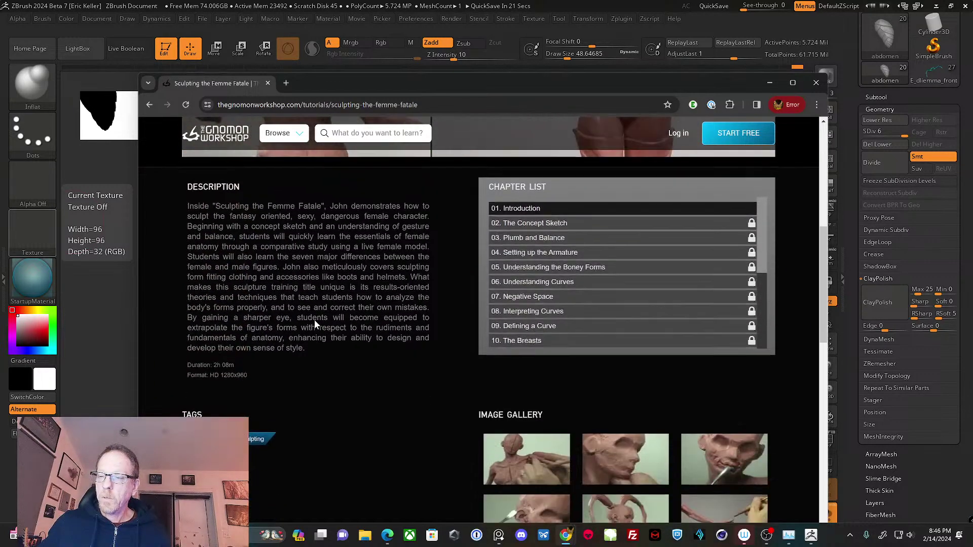
pyautogui.scroll(-7, 314, 320)
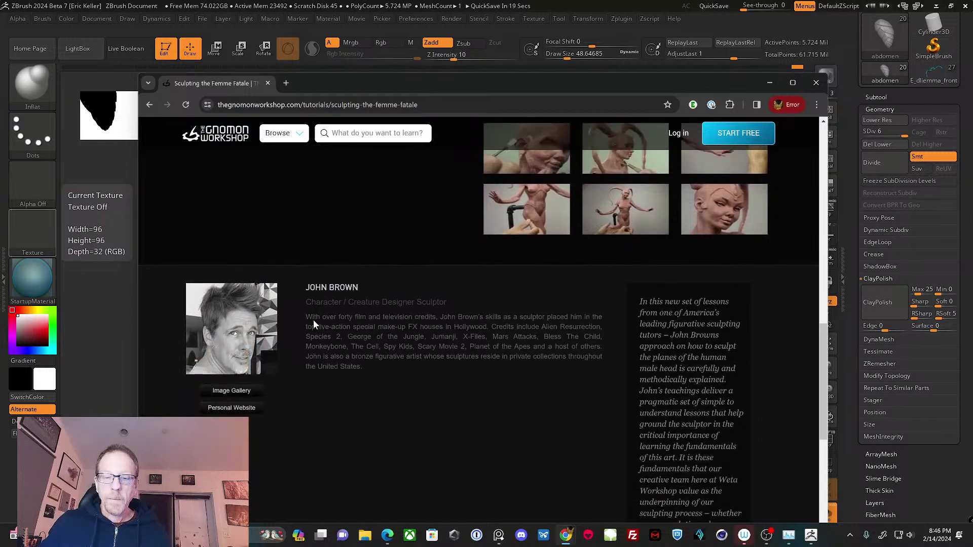
pyautogui.scroll(15, 314, 322)
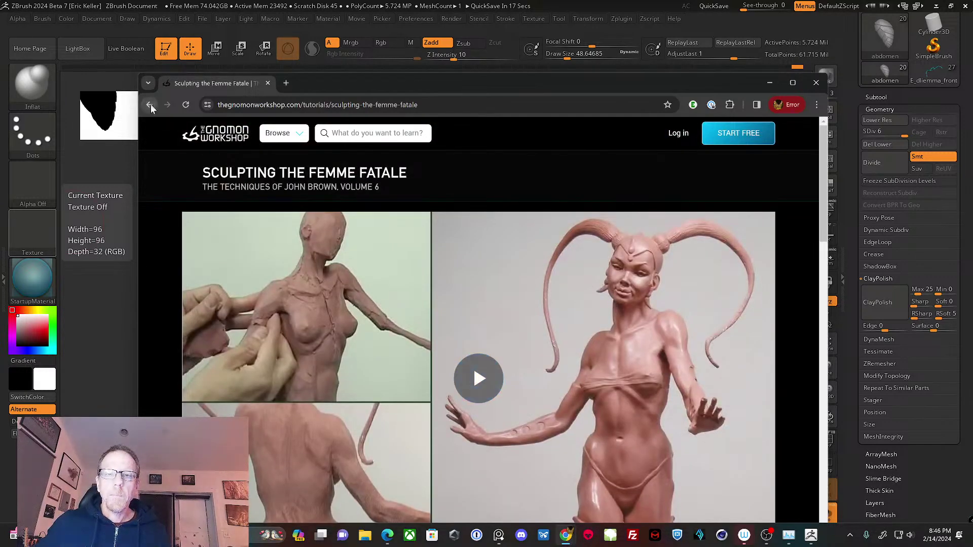
# - Go back to the instructor's tutorial list, look at the Browse categories, and move the browser window off the ZBrush workspace
pyautogui.click(149, 105)
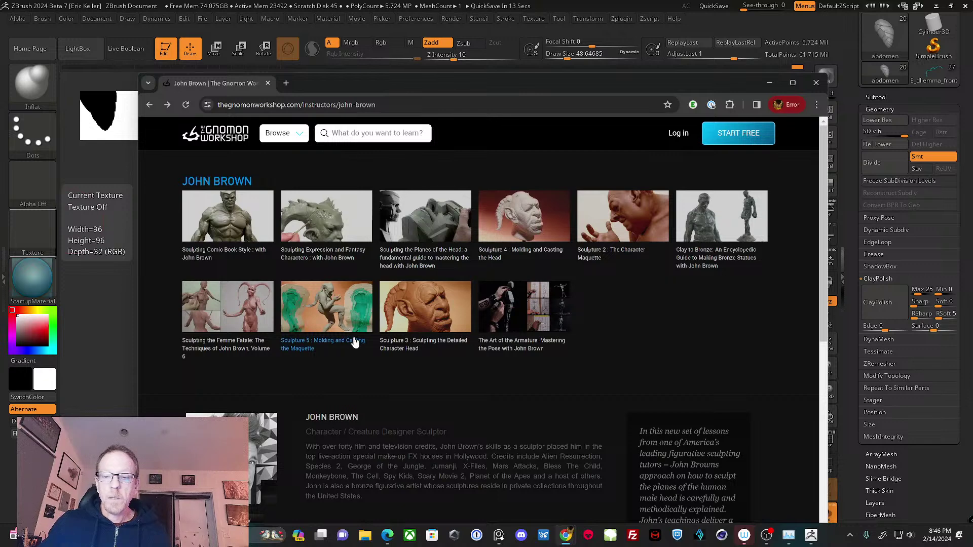
pyautogui.scroll(-4, 501, 381)
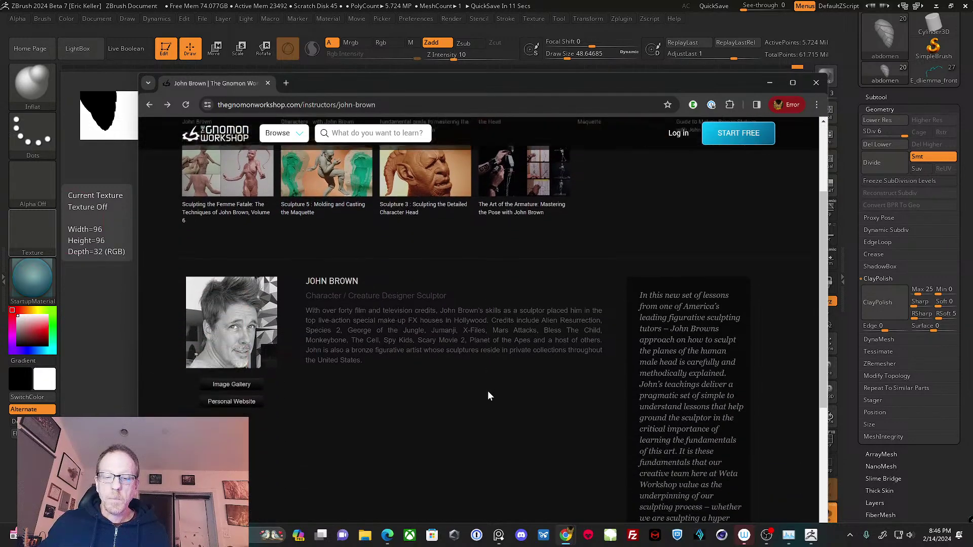
pyautogui.scroll(4, 485, 393)
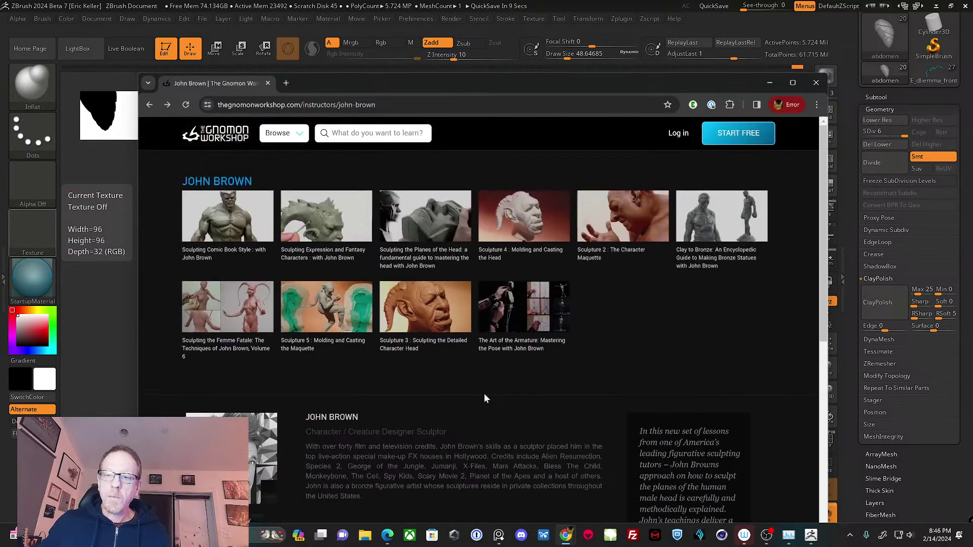
pyautogui.click(283, 133)
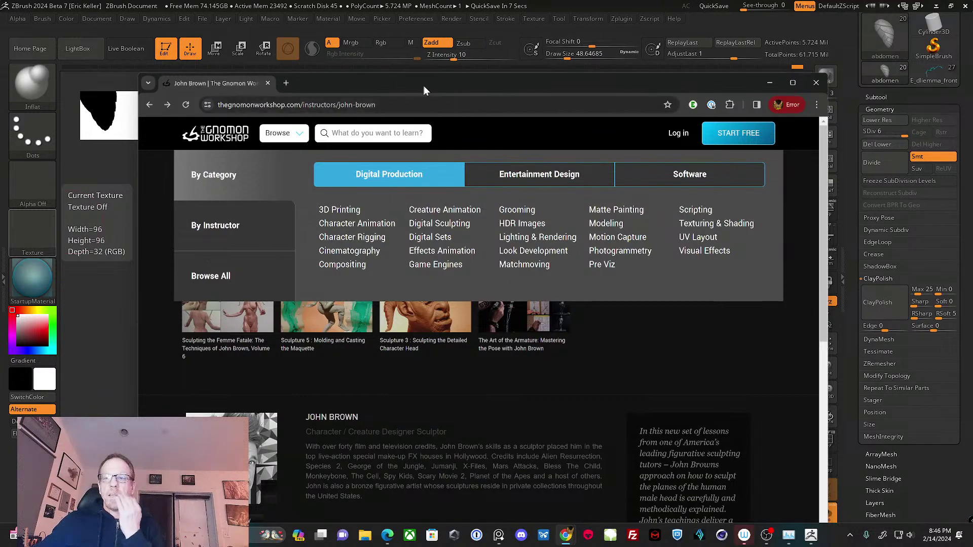
pyautogui.moveTo(424, 85)
pyautogui.mouseDown()
pyautogui.moveTo(214, 128)
pyautogui.moveTo(0, 116)
pyautogui.mouseUp()
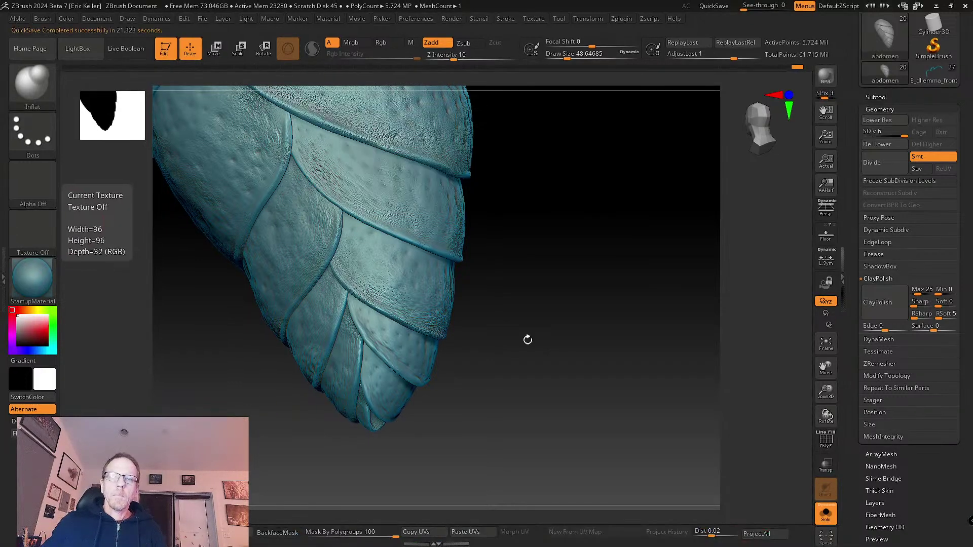
# - Add fine Inflat texture to the two smallest plates at the abdomen's tip and soften it and the adjacent plate with Smooth
pyautogui.moveTo(556, 348); pyautogui.dragTo(504, 335)
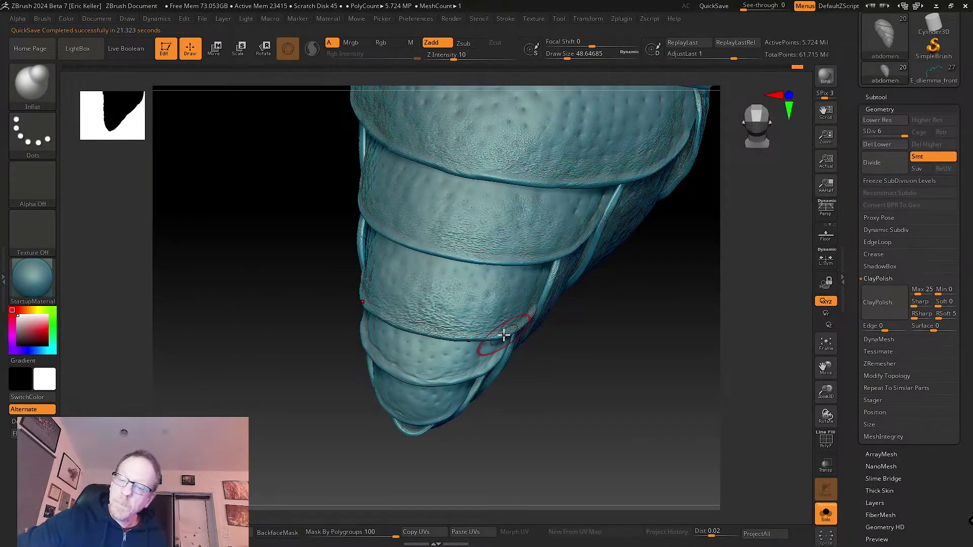
pyautogui.moveTo(388, 353)
pyautogui.mouseDown()
pyautogui.moveTo(371, 341)
pyautogui.moveTo(402, 373)
pyautogui.moveTo(463, 354)
pyautogui.moveTo(457, 366)
pyautogui.moveTo(365, 342)
pyautogui.moveTo(506, 348)
pyautogui.moveTo(463, 348)
pyautogui.moveTo(456, 370)
pyautogui.moveTo(502, 363)
pyautogui.moveTo(517, 387)
pyautogui.moveTo(496, 392)
pyautogui.moveTo(515, 393)
pyautogui.moveTo(505, 357)
pyautogui.mouseUp()
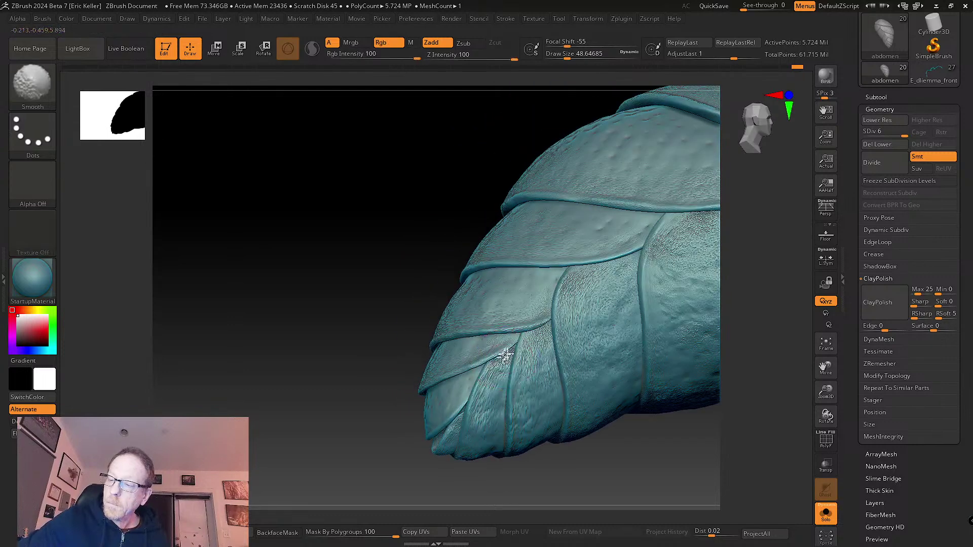
pyautogui.moveTo(486, 436)
pyautogui.keyDown('shift'); pyautogui.mouseDown()
pyautogui.moveTo(495, 405)
pyautogui.moveTo(446, 433)
pyautogui.moveTo(463, 397)
pyautogui.moveTo(419, 410)
pyautogui.moveTo(469, 408)
pyautogui.moveTo(441, 441)
pyautogui.mouseUp(); pyautogui.keyUp('shift')
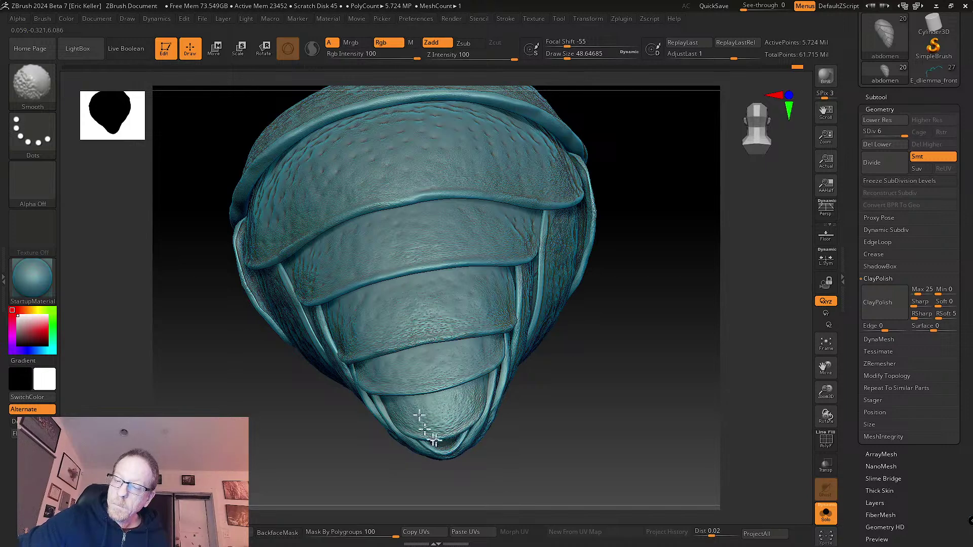
pyautogui.moveTo(441, 441); pyautogui.dragTo(437, 400, button='right')
pyautogui.moveTo(434, 384)
pyautogui.mouseDown()
pyautogui.moveTo(398, 359)
pyautogui.moveTo(451, 362)
pyautogui.mouseUp()
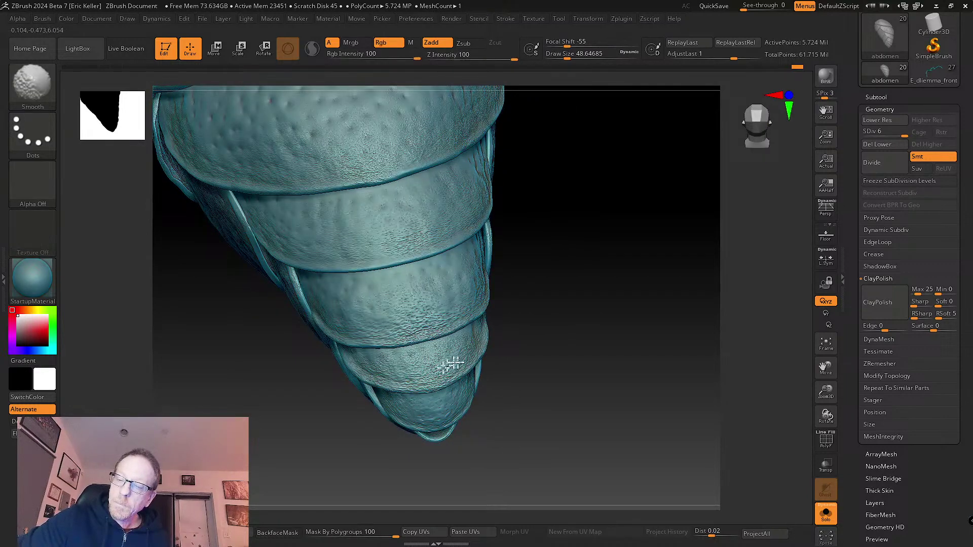
pyautogui.keyDown('shift'); pyautogui.moveTo(410, 312); pyautogui.dragTo(399, 282); pyautogui.keyUp('shift')
# - Turn off Solo to bring back the rest of the insect and make the head folder's subtools visible
pyautogui.moveTo(510, 387)
pyautogui.keyDown('alt'); pyautogui.mouseDown()
pyautogui.moveTo(526, 354)
pyautogui.moveTo(570, 389)
pyautogui.moveTo(575, 360)
pyautogui.moveTo(548, 380)
pyautogui.moveTo(543, 359)
pyautogui.moveTo(574, 384)
pyautogui.moveTo(552, 365)
pyautogui.mouseUp(); pyautogui.keyUp('alt')
pyautogui.moveTo(609, 388); pyautogui.dragTo(591, 399)
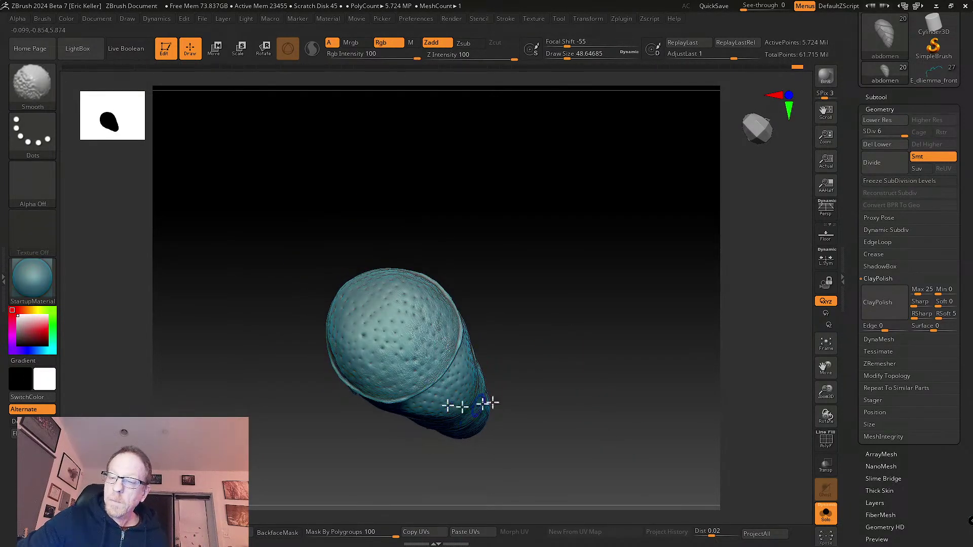
pyautogui.click(826, 513)
pyautogui.moveTo(780, 509); pyautogui.dragTo(633, 324)
pyautogui.click(874, 96)
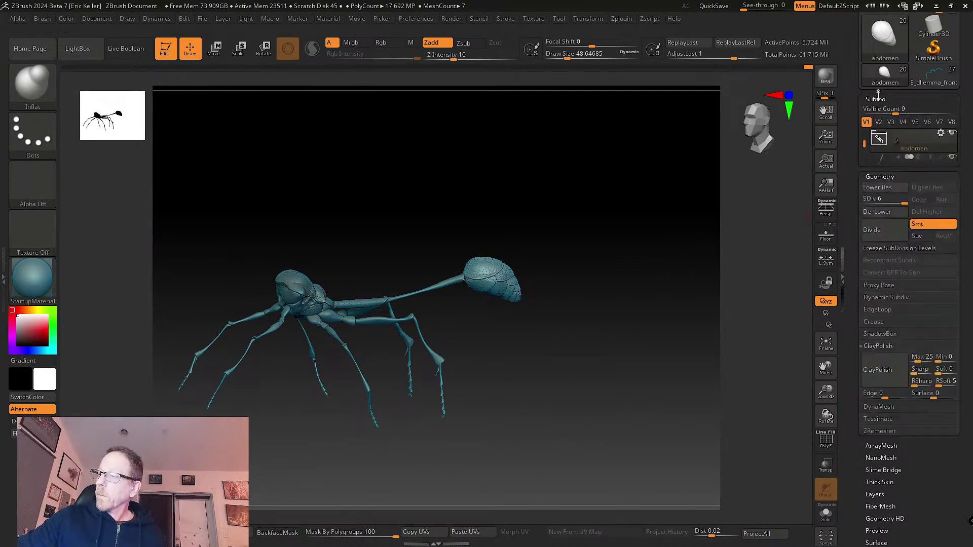
pyautogui.press('shift')
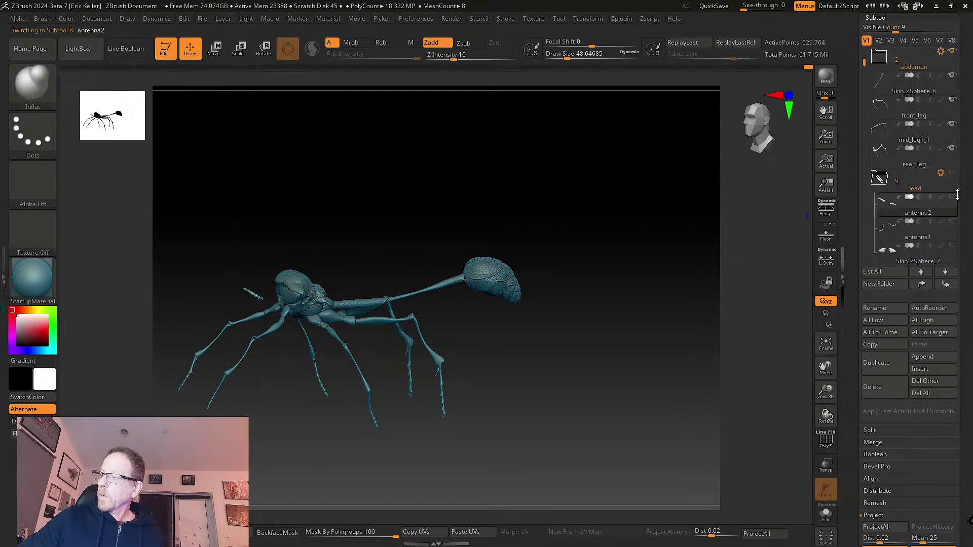
pyautogui.click(953, 175)
pyautogui.moveTo(608, 352); pyautogui.dragTo(659, 324)
# - Show the wing subtools PolyMesh3D1, Extract3, PolyMesh3D2 and Extract2, and view the whole winged insect from above
pyautogui.moveTo(862, 73); pyautogui.dragTo(865, 305)
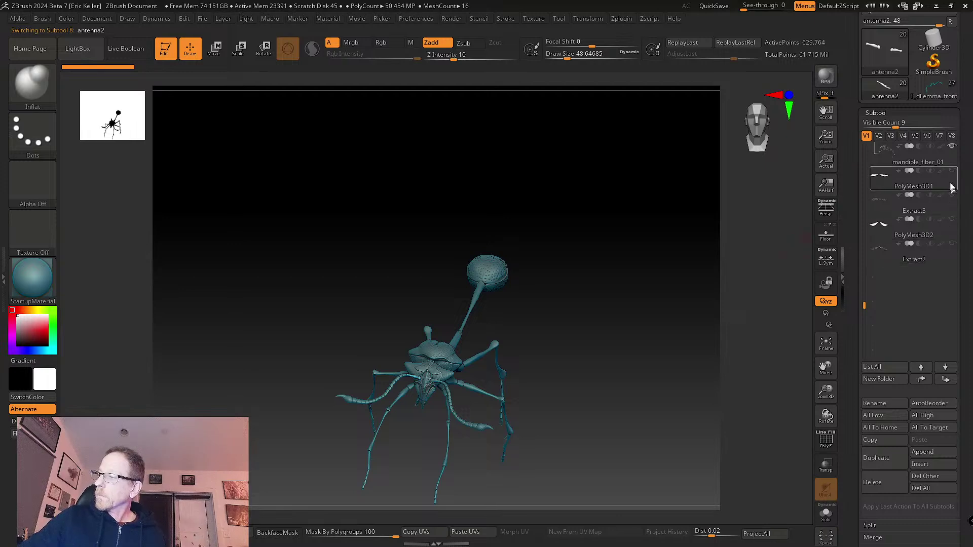
pyautogui.click(953, 196)
pyautogui.click(953, 219)
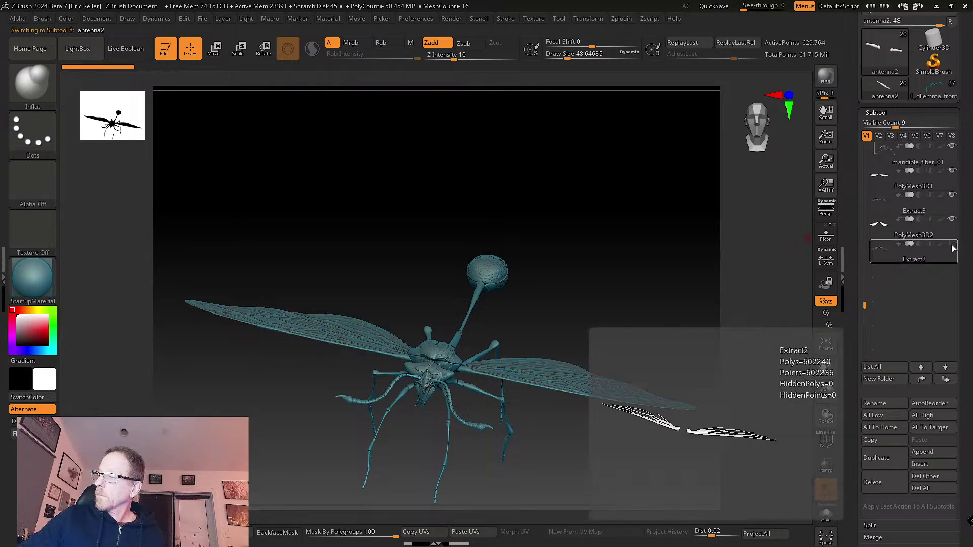
pyautogui.click(953, 244)
pyautogui.moveTo(687, 300); pyautogui.dragTo(710, 256)
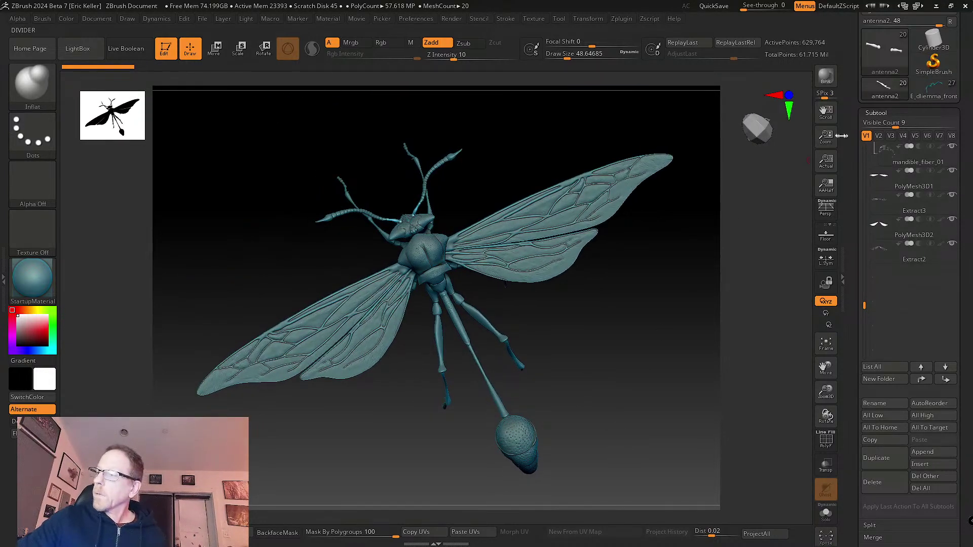
pyautogui.moveTo(848, 123); pyautogui.dragTo(848, 233)
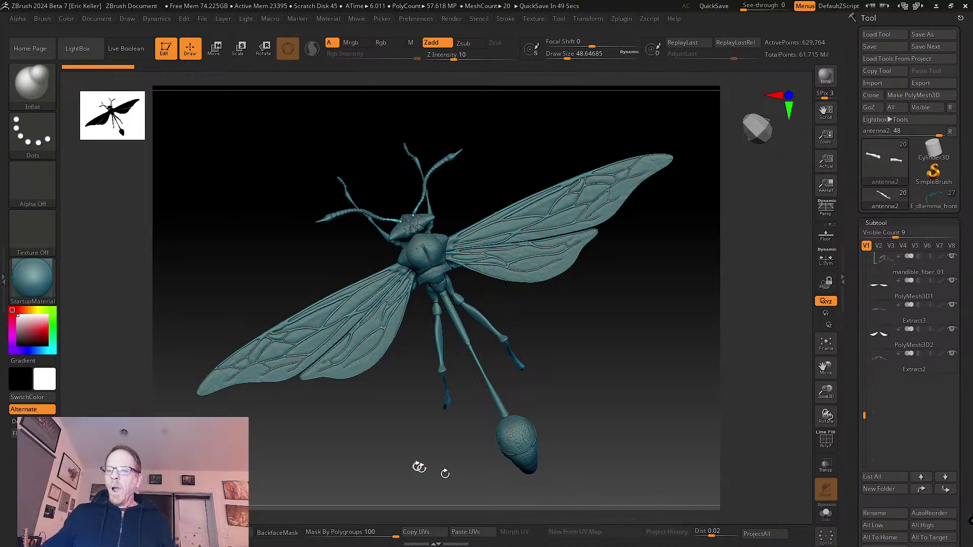
# - Set the model's display material to SkinShade4 and inspect the whole insect from the front
pyautogui.moveTo(583, 425); pyautogui.dragTo(127, 348)
pyautogui.click(57, 279)
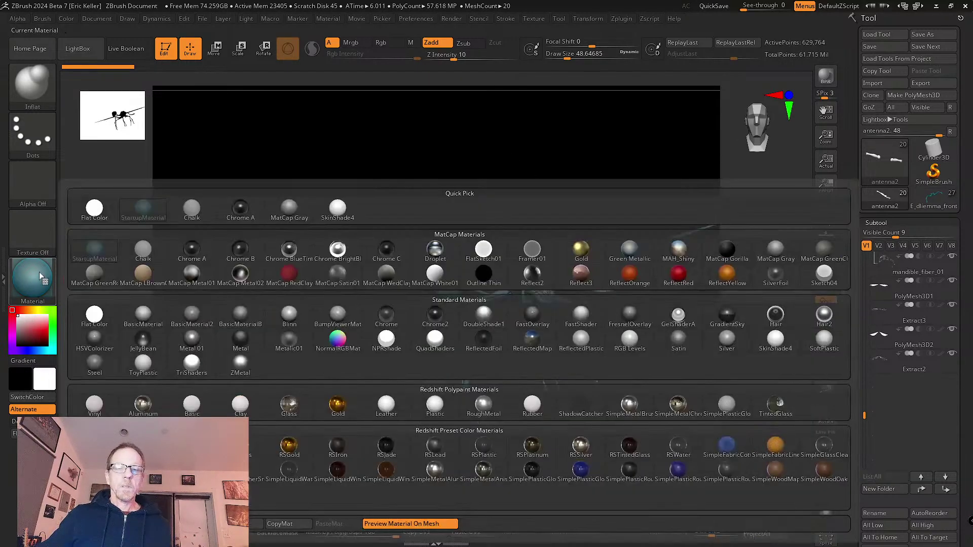
pyautogui.click(337, 208)
pyautogui.moveTo(513, 177); pyautogui.dragTo(464, 424)
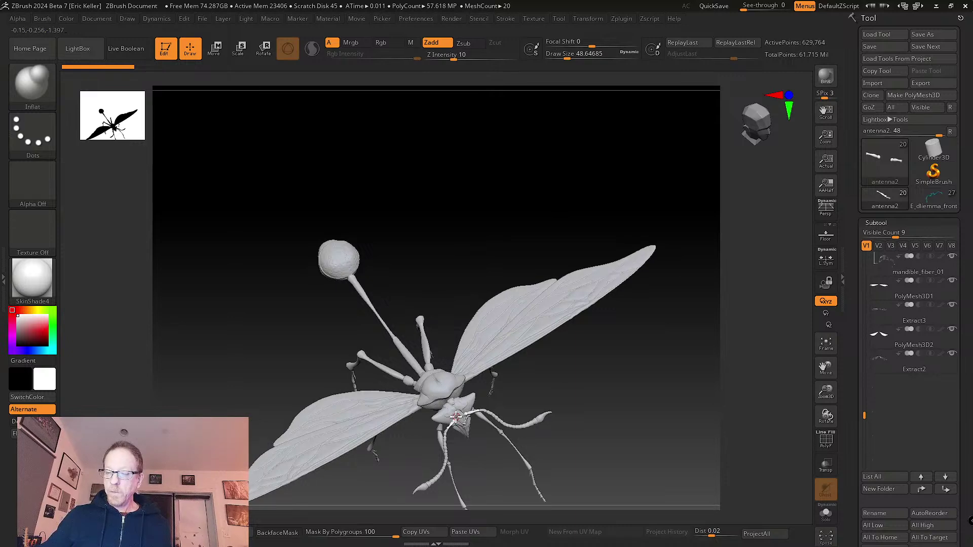
# - Select the Skin_ZSphere_7 head subtool on the model and frame it in the view
pyautogui.keyDown('alt'); pyautogui.click(456, 416); pyautogui.keyUp('alt')
pyautogui.moveTo(573, 341); pyautogui.dragTo(578, 393)
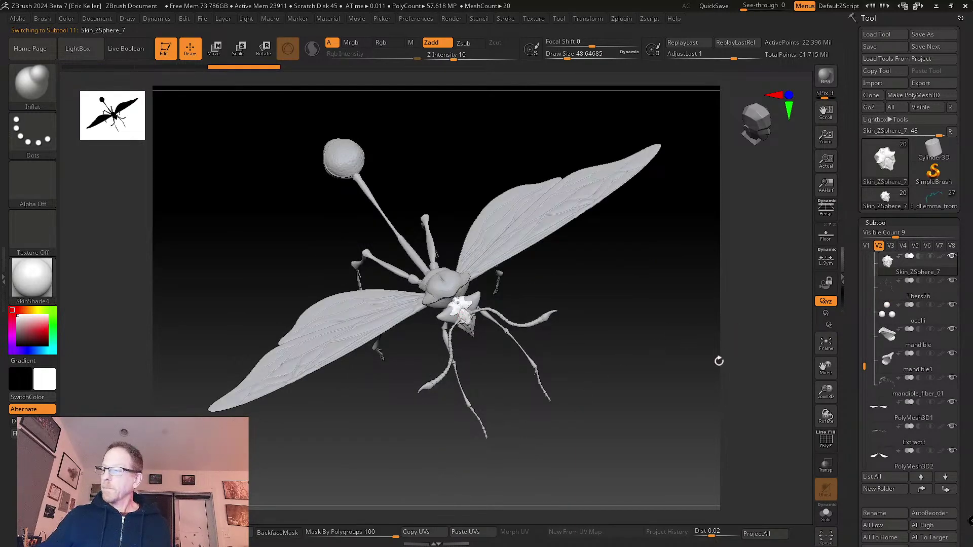
pyautogui.click(822, 349)
pyautogui.click(823, 349)
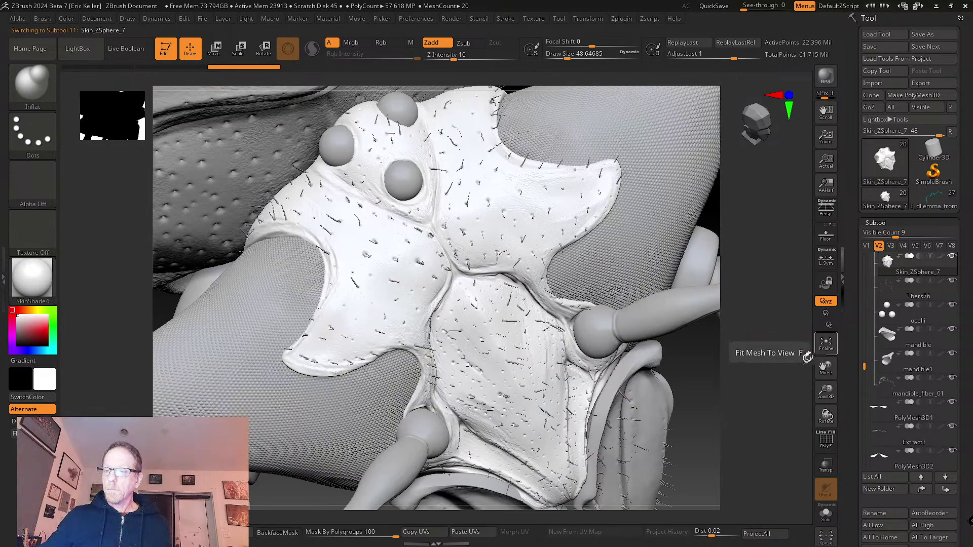
# - Hide the Fibers76 and mandible_fiber_01 hair subtools and inspect the bare head and mandibles from the front
pyautogui.moveTo(808, 356); pyautogui.dragTo(754, 369)
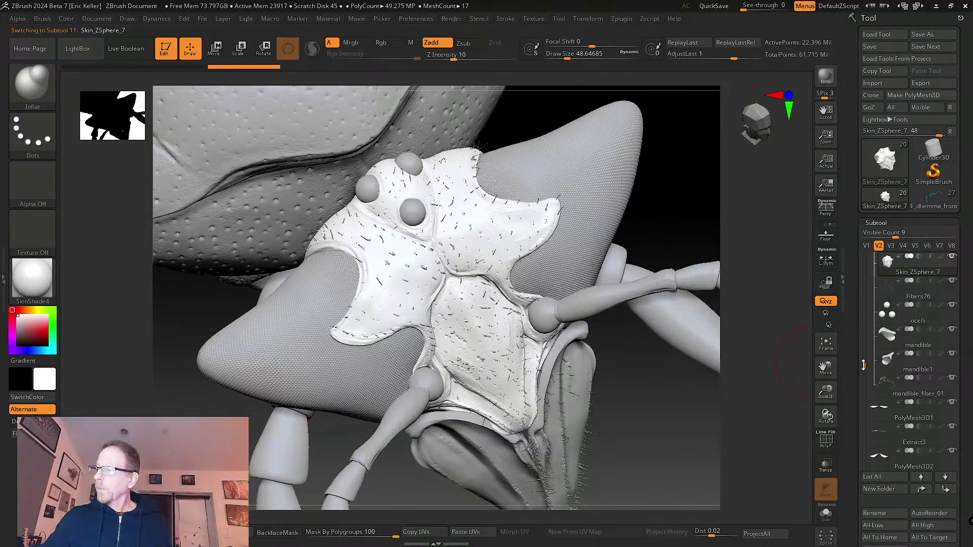
pyautogui.moveTo(864, 365); pyautogui.dragTo(864, 307)
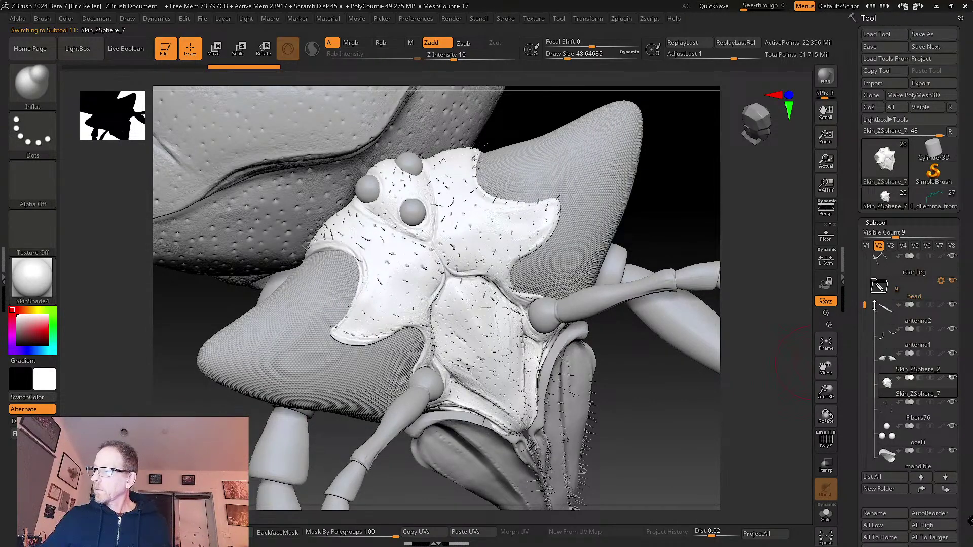
pyautogui.click(952, 403)
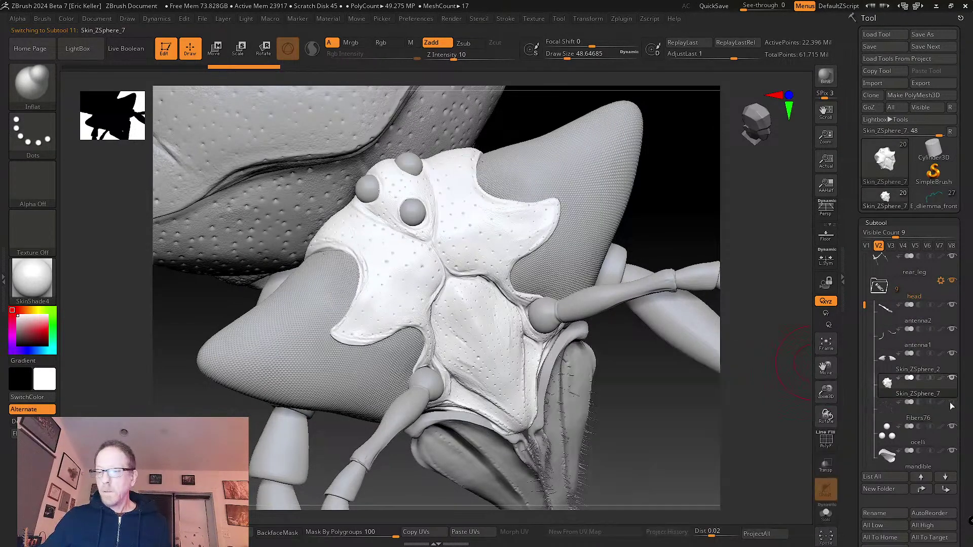
pyautogui.moveTo(658, 435); pyautogui.dragTo(645, 365)
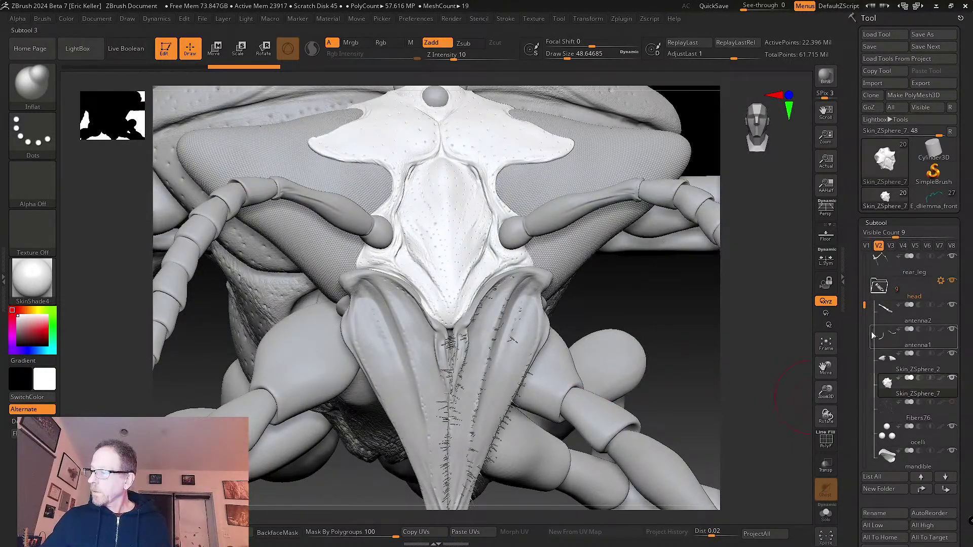
pyautogui.moveTo(864, 304); pyautogui.dragTo(863, 345)
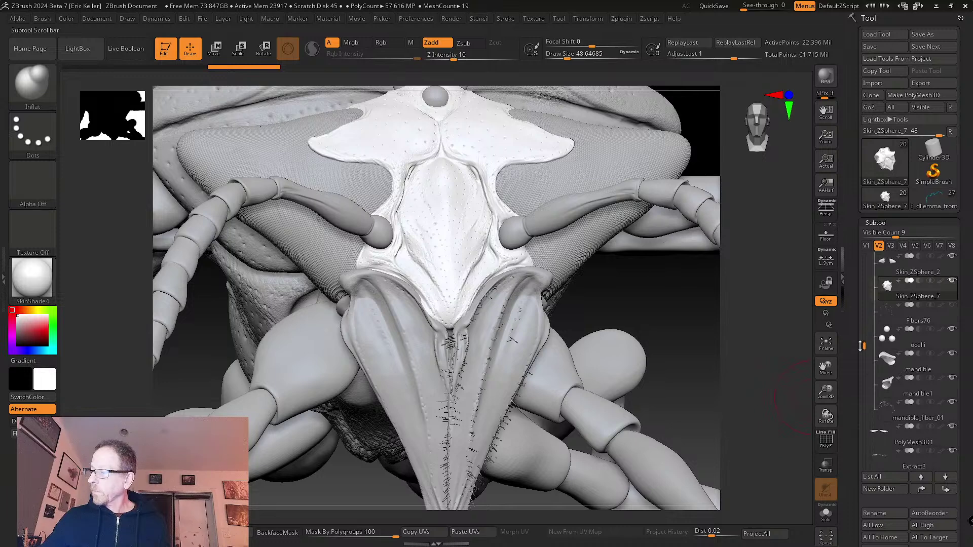
pyautogui.moveTo(809, 396); pyautogui.dragTo(705, 357)
pyautogui.keyDown('alt'); pyautogui.moveTo(584, 420); pyautogui.dragTo(537, 487); pyautogui.keyUp('alt')
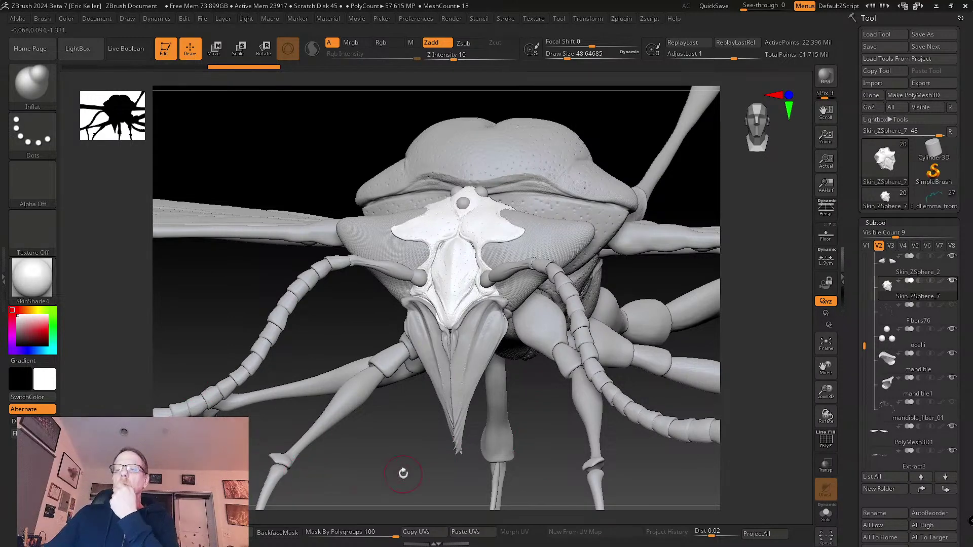
pyautogui.moveTo(403, 473); pyautogui.dragTo(436, 471)
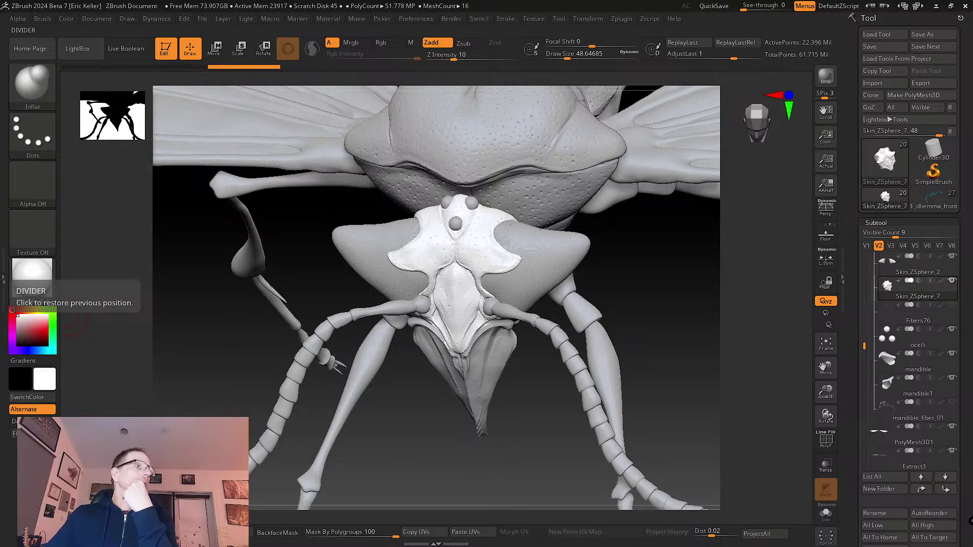
# - Bring up the reference board and examine the Zeta argillaceum head close-up and the frontal wasp face photo beside it
pyautogui.moveTo(0, 253); pyautogui.dragTo(528, 172, button='right')
pyautogui.scroll(-10, 398, 243)
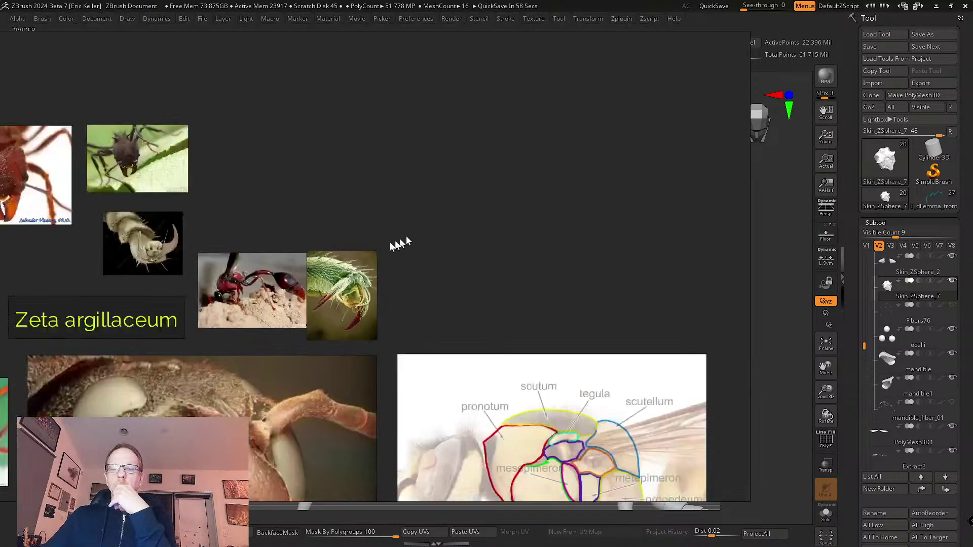
pyautogui.moveTo(319, 264); pyautogui.dragTo(345, 202, button='middle')
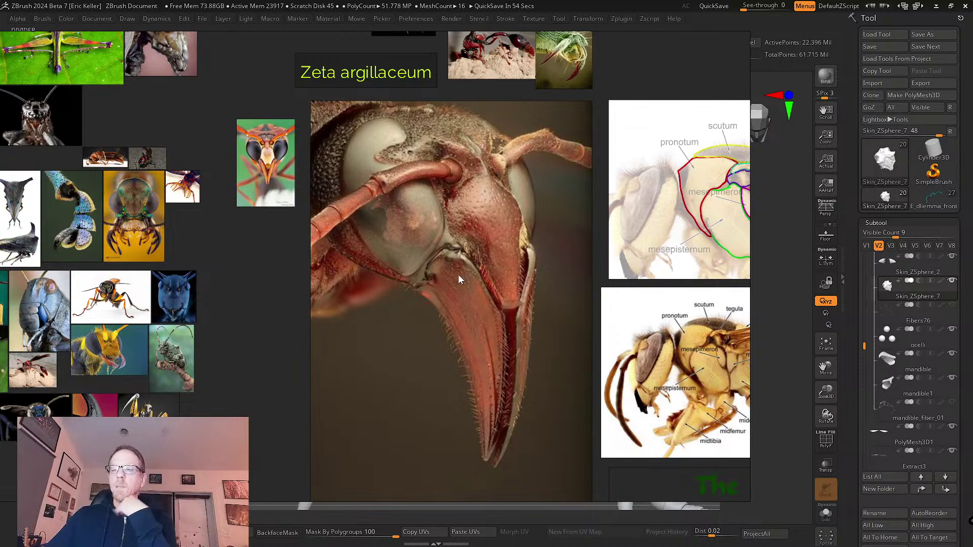
pyautogui.scroll(-2, 409, 259)
pyautogui.scroll(2, 409, 259)
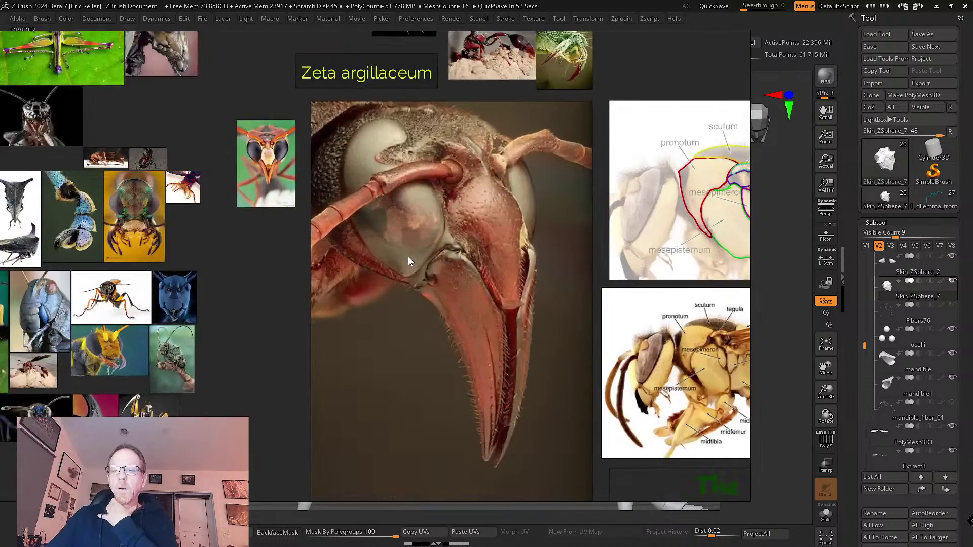
pyautogui.moveTo(252, 191); pyautogui.dragTo(330, 298, button='middle')
pyautogui.scroll(4, 448, 333)
pyautogui.moveTo(448, 333); pyautogui.dragTo(288, 189, button='middle')
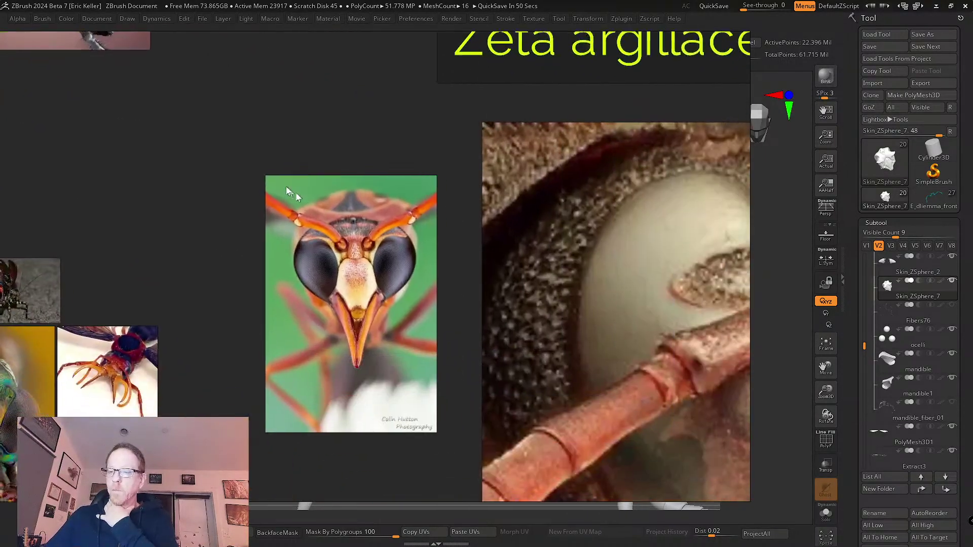
# - Examine the frontal orange wasp face photo and the red-bodied wasp on sandy ground on the reference board
pyautogui.scroll(2, 345, 240)
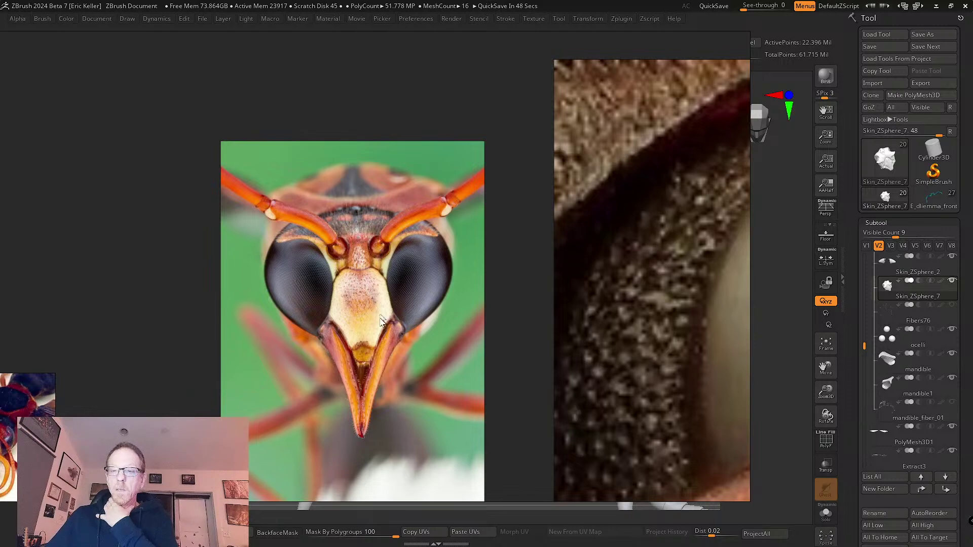
pyautogui.scroll(-8, 381, 320)
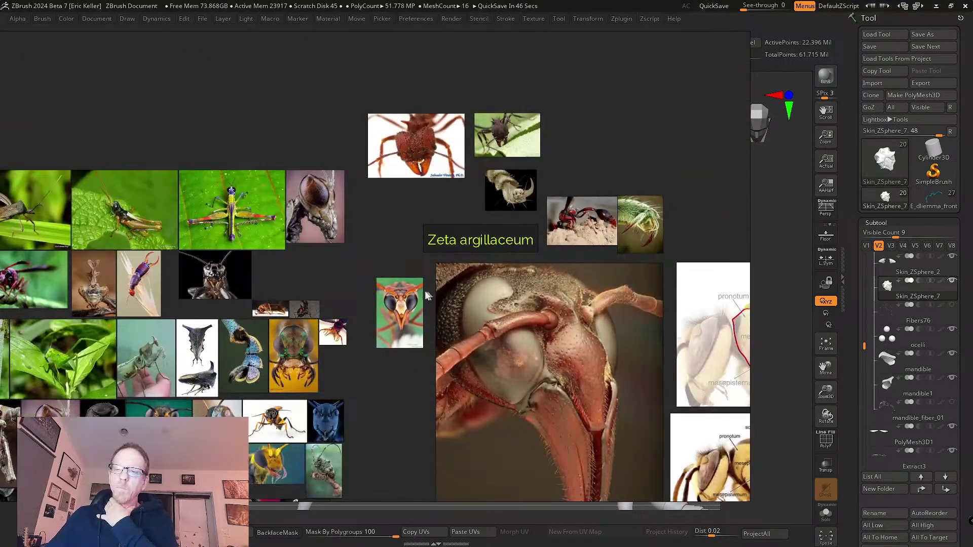
pyautogui.moveTo(378, 261); pyautogui.dragTo(255, 269, button='middle')
pyautogui.scroll(3, 428, 250)
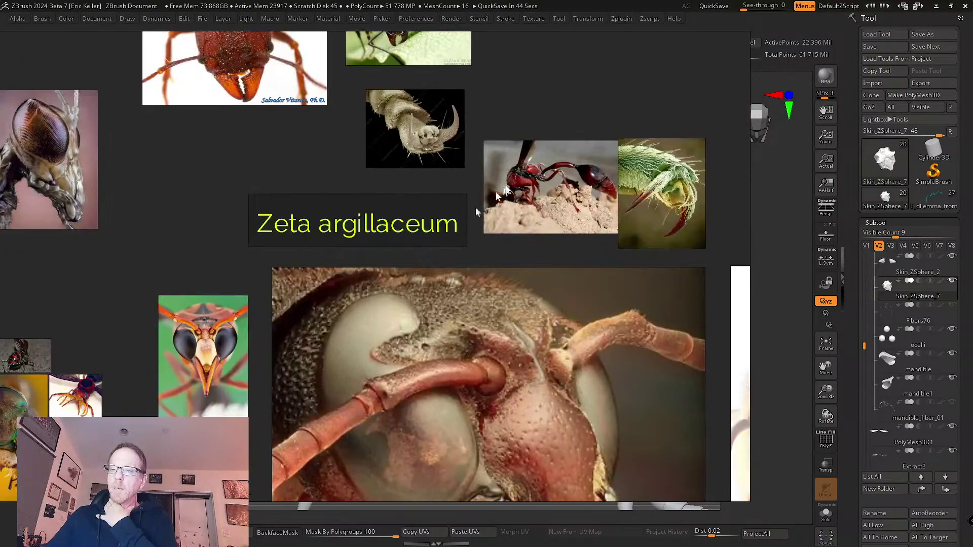
pyautogui.moveTo(476, 212); pyautogui.dragTo(408, 256, button='middle')
pyautogui.scroll(5, 407, 257)
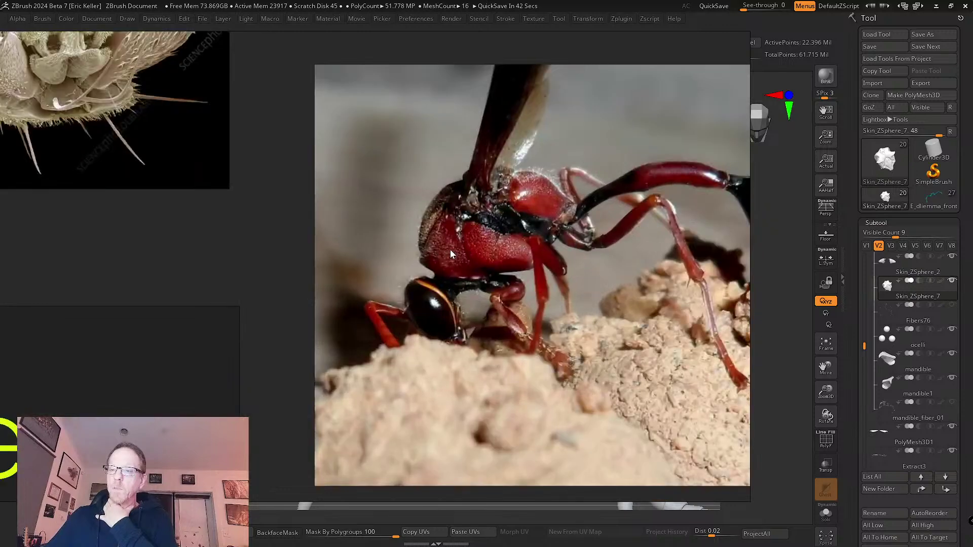
pyautogui.scroll(2, 450, 249)
pyautogui.scroll(-4, 458, 260)
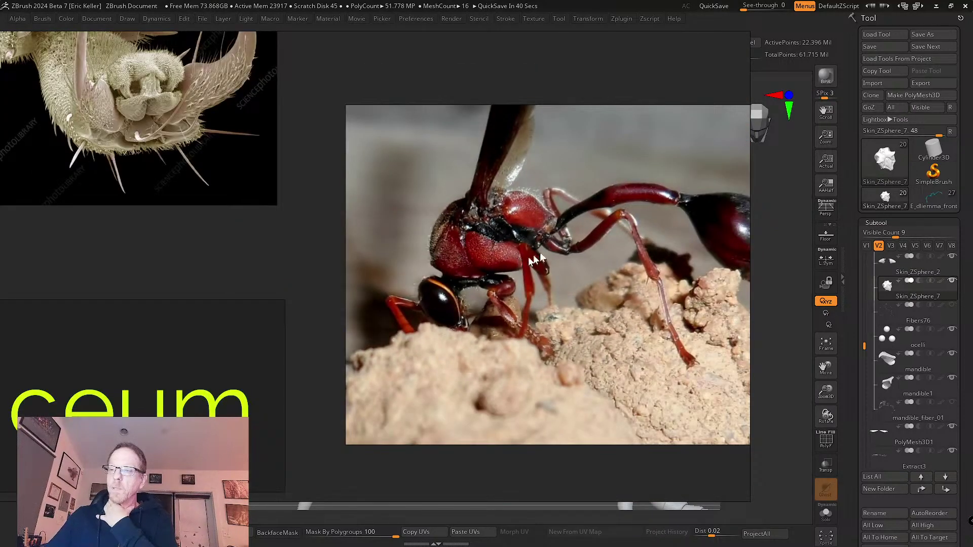
pyautogui.scroll(-2, 550, 254)
pyautogui.moveTo(549, 254); pyautogui.dragTo(497, 284, button='middle')
pyautogui.scroll(-4, 487, 275)
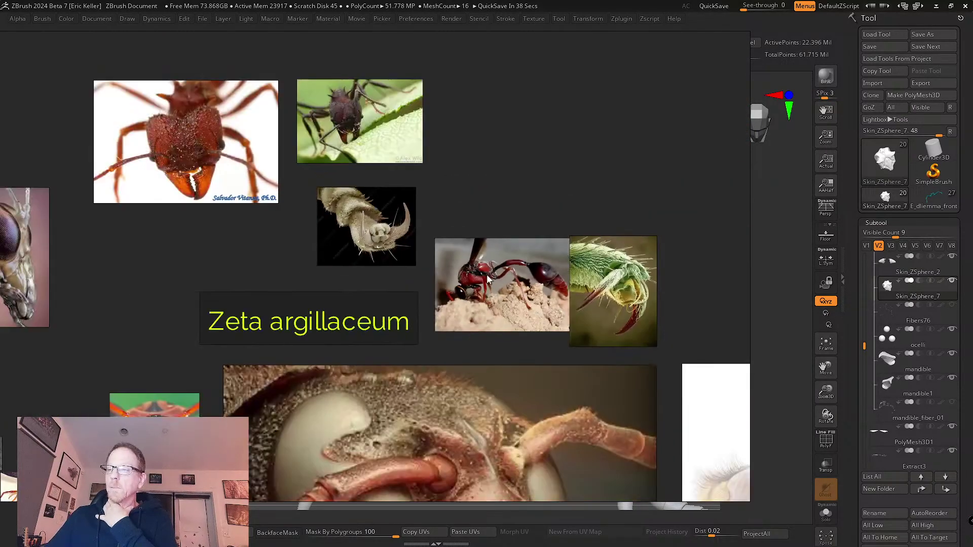
pyautogui.scroll(-3, 486, 275)
# - Examine the reference photo of the black wasp with orange legs on a white background
pyautogui.moveTo(451, 312); pyautogui.dragTo(580, 268, button='middle')
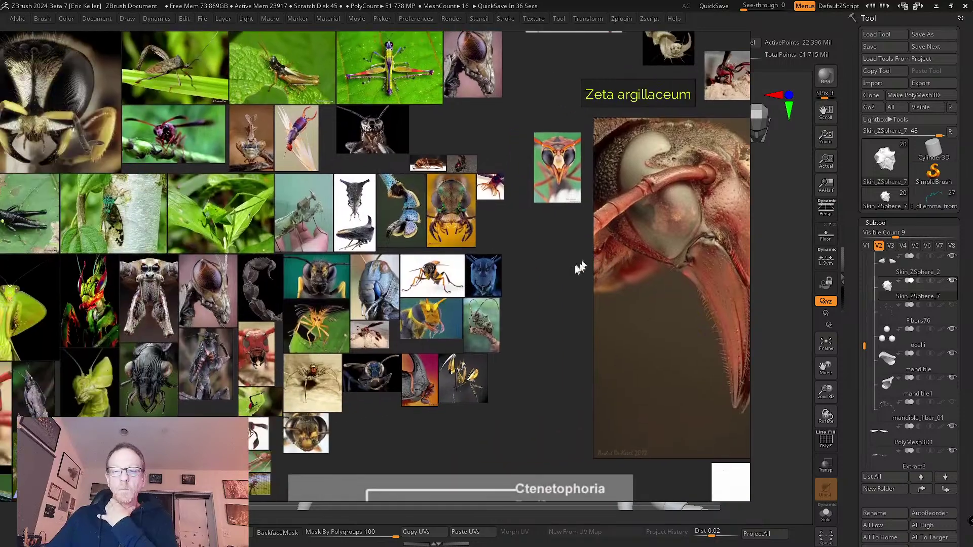
pyautogui.scroll(5, 407, 267)
pyautogui.scroll(3, 520, 284)
pyautogui.scroll(2, 562, 303)
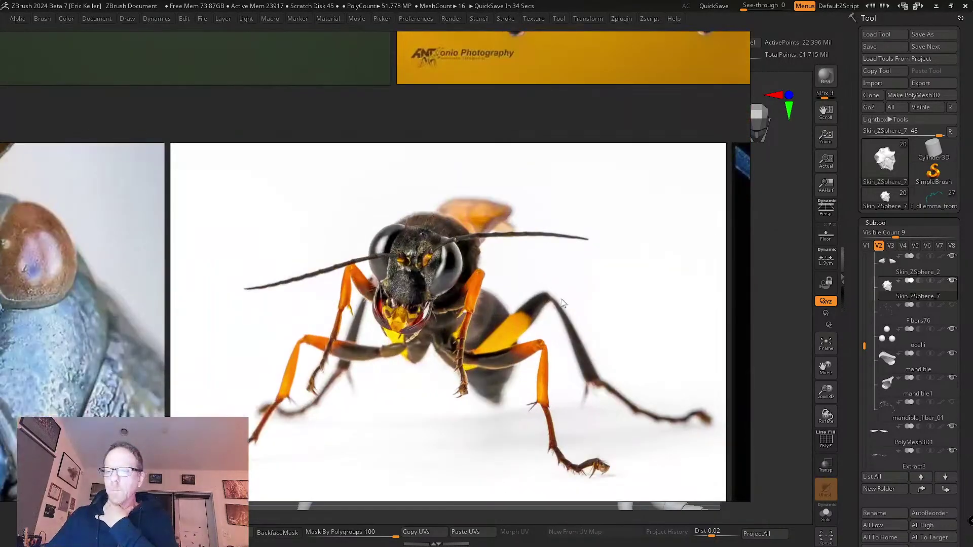
pyautogui.scroll(-6, 556, 305)
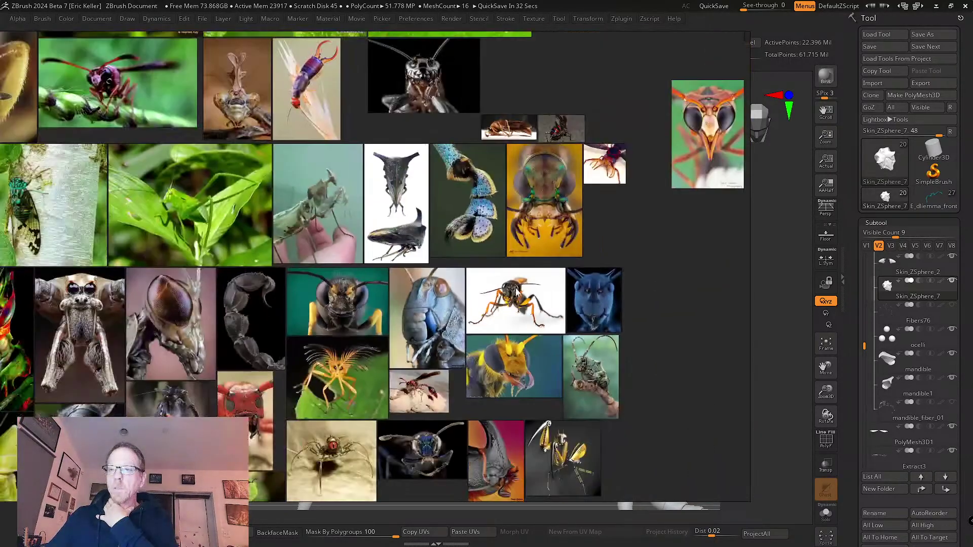
# - Examine the photo of the red-and-black wasp with red antennae perched on a green stem
pyautogui.moveTo(105, 146); pyautogui.dragTo(393, 264, button='middle')
pyautogui.scroll(5, 394, 259)
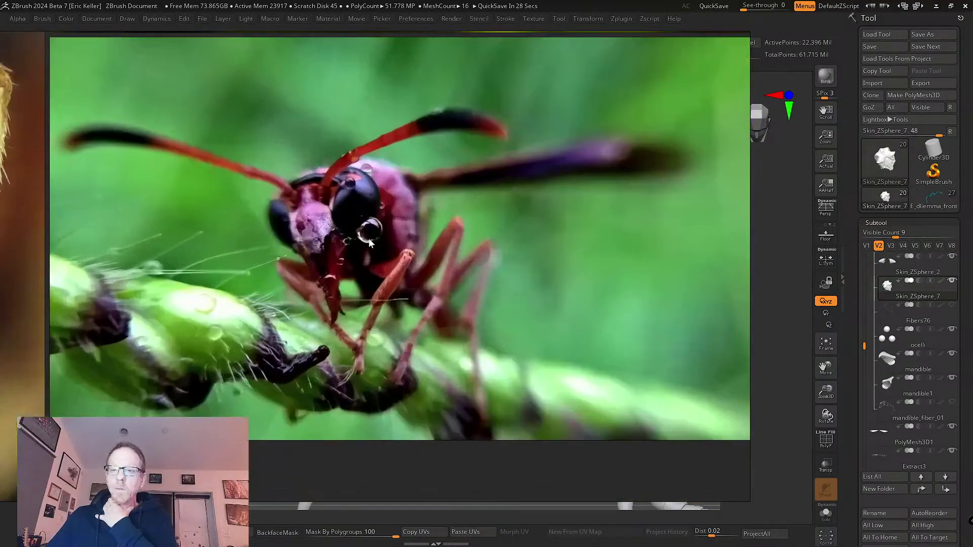
pyautogui.scroll(2, 306, 224)
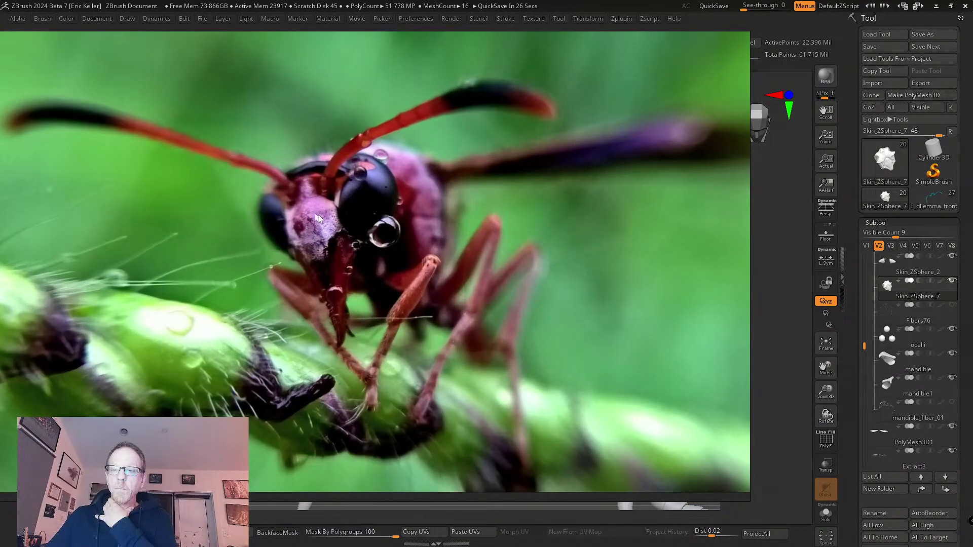
pyautogui.scroll(-6, 396, 269)
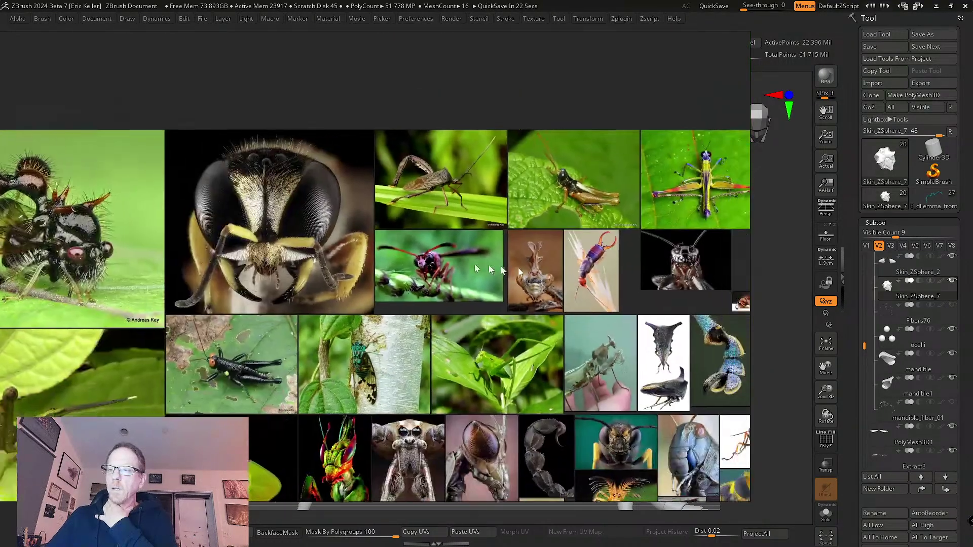
# - Examine the blue-and-red earwig photo and the turquoise cicada on the pale tree trunk
pyautogui.scroll(5, 381, 251)
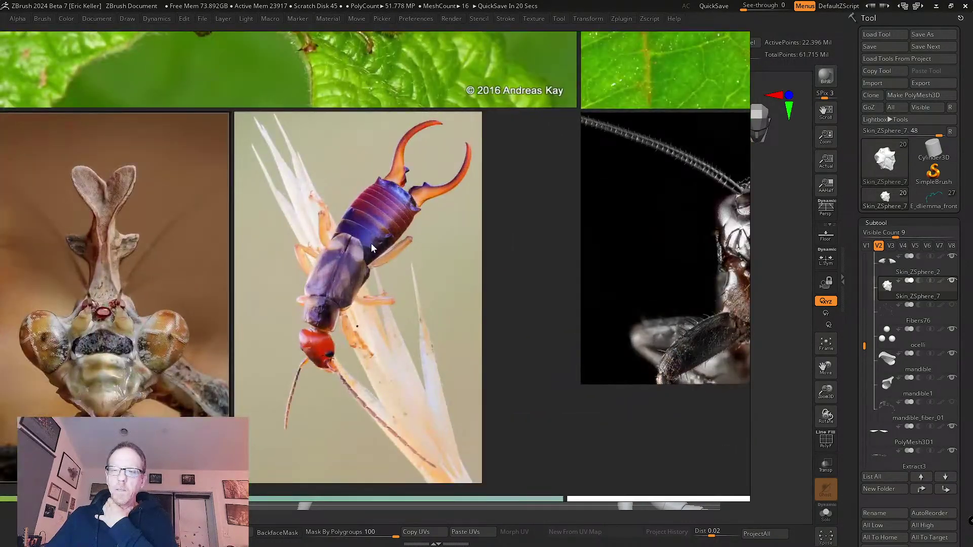
pyautogui.scroll(-6, 371, 243)
pyautogui.scroll(1, 306, 246)
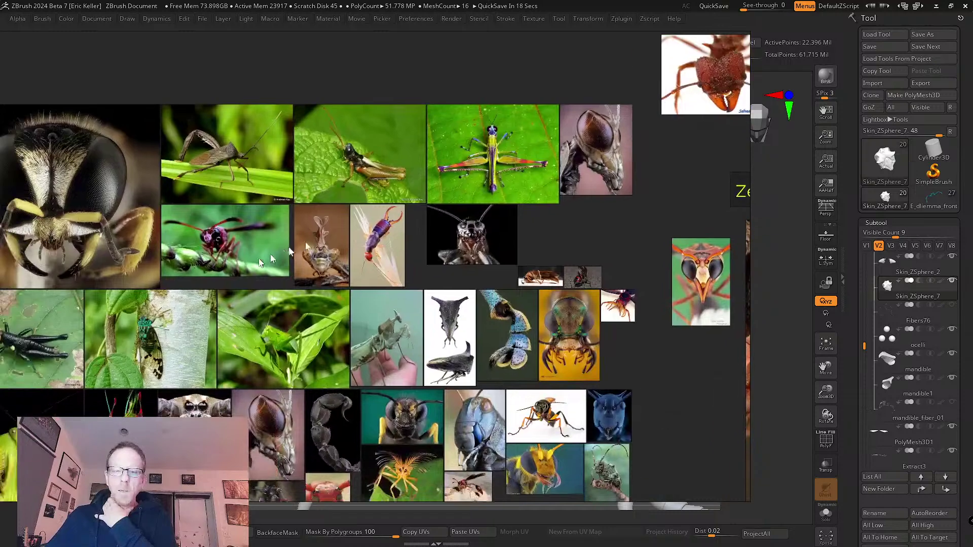
pyautogui.scroll(6, 433, 250)
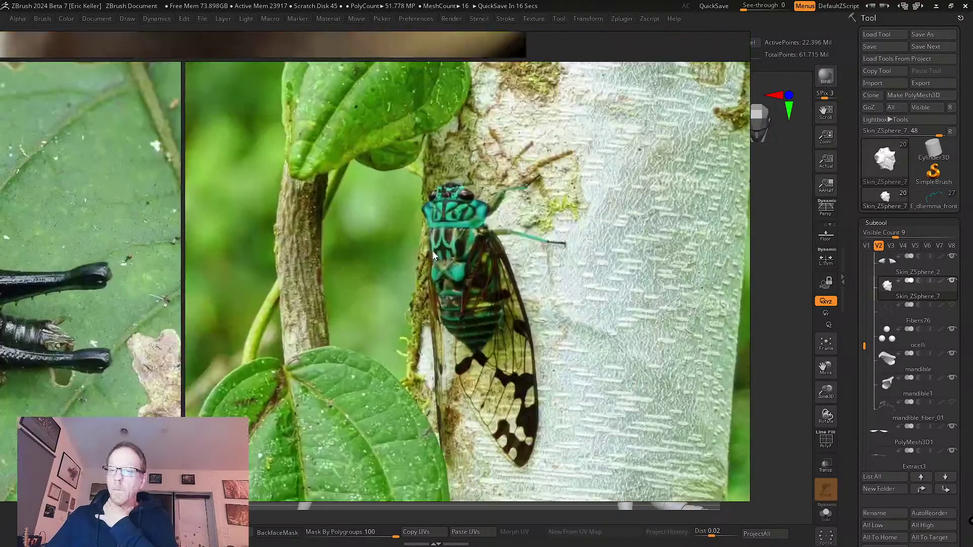
pyautogui.scroll(2, 433, 252)
pyautogui.scroll(-3, 402, 257)
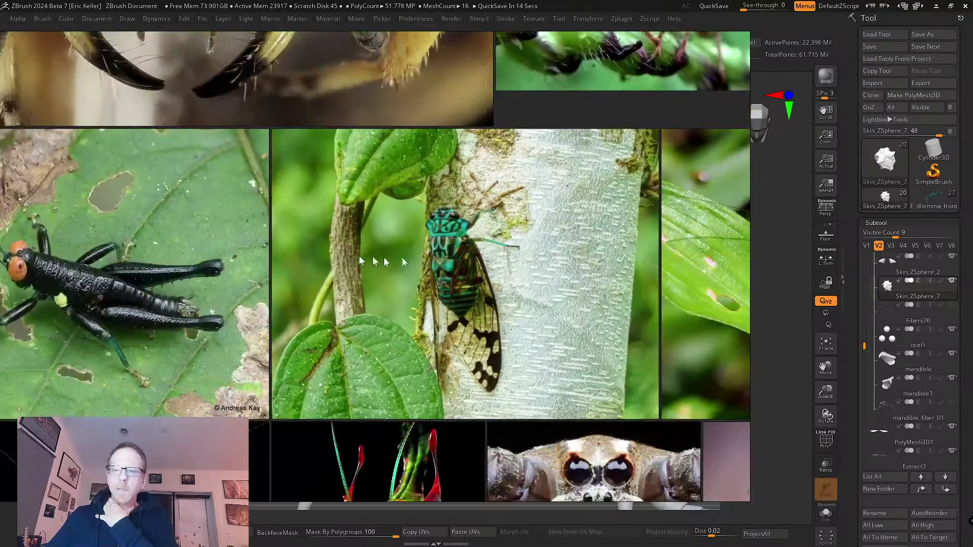
# - Survey the treehopper, mantis, beetle and other insect photos across the reference board
pyautogui.scroll(-4, 359, 259)
pyautogui.scroll(3, 361, 247)
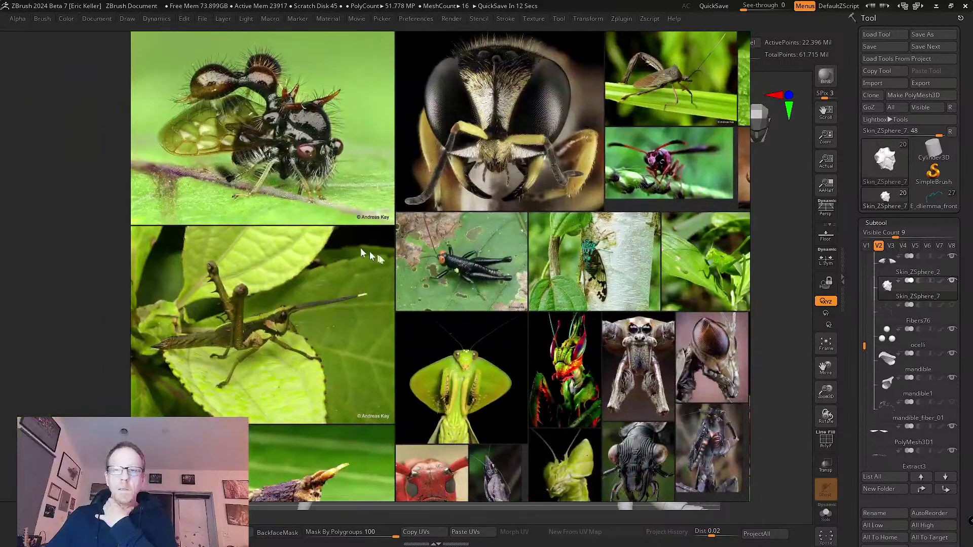
pyautogui.scroll(-4, 381, 253)
pyautogui.scroll(3, 405, 308)
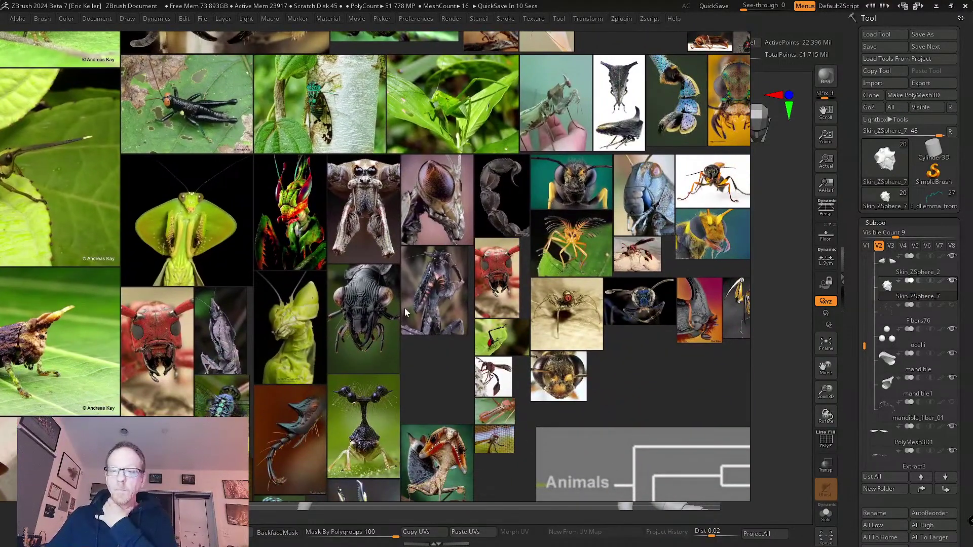
pyautogui.scroll(-3, 404, 308)
pyautogui.scroll(-3, 393, 287)
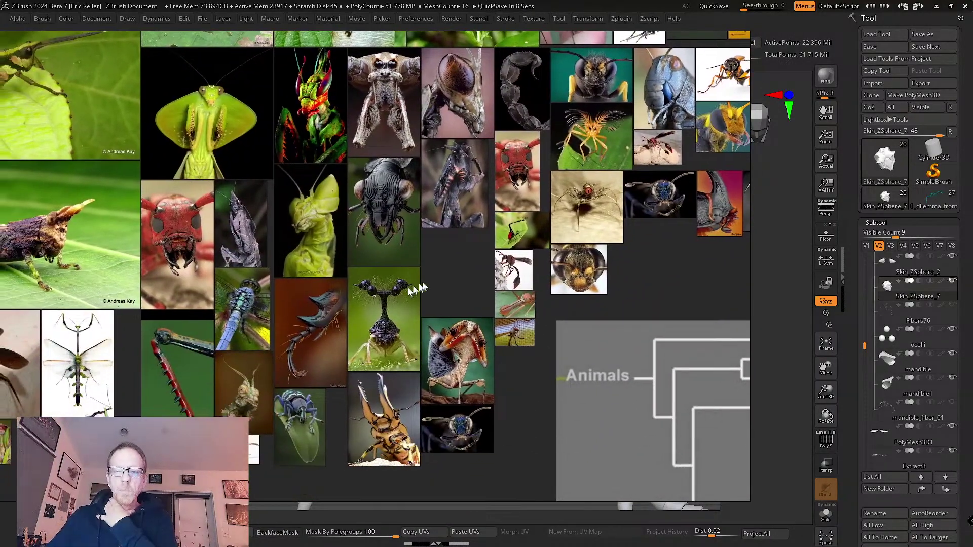
pyautogui.scroll(4, 407, 287)
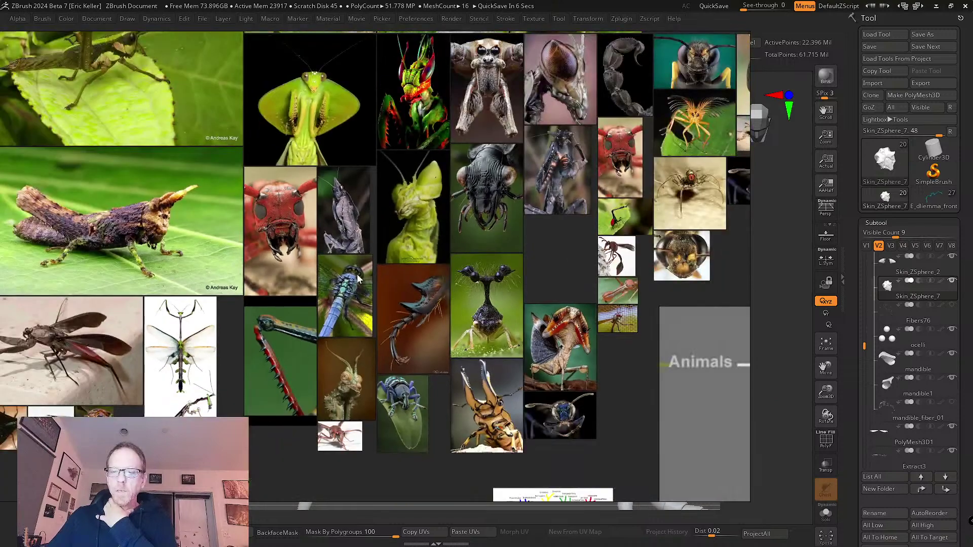
pyautogui.moveTo(357, 274); pyautogui.dragTo(332, 284, button='middle')
pyautogui.scroll(-2, 330, 289)
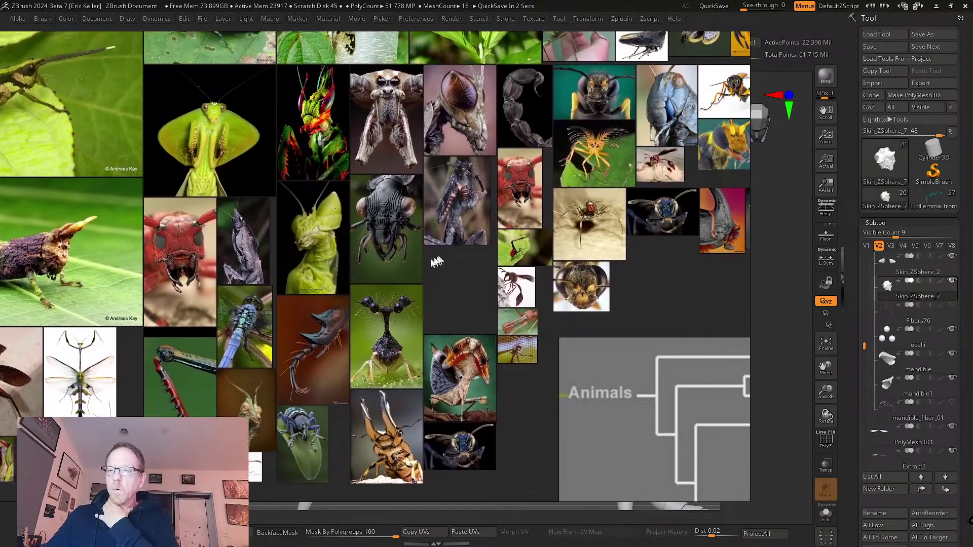
# - Examine the side-view photo of the reddish-brown wasp with a narrow waist clinging to a rough white surface
pyautogui.scroll(5, 362, 286)
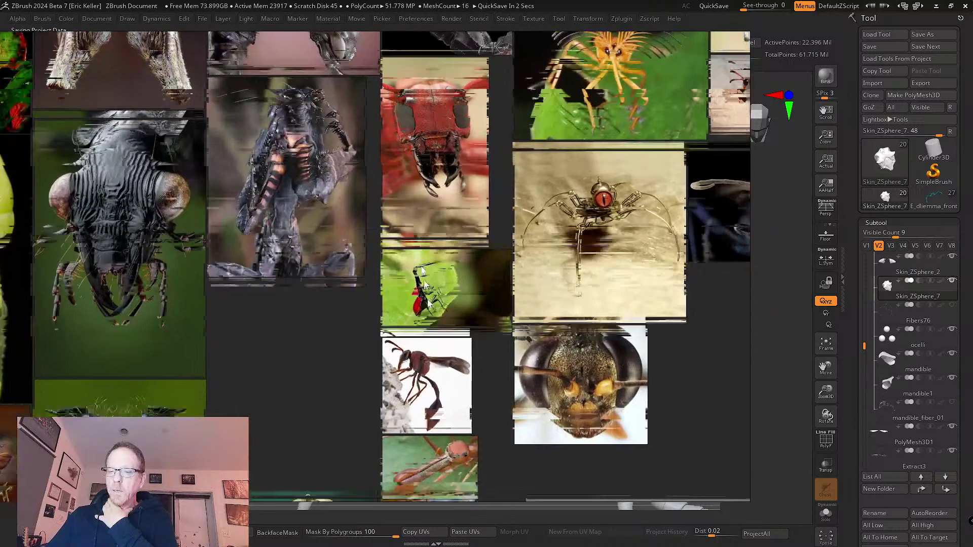
pyautogui.scroll(6, 384, 209)
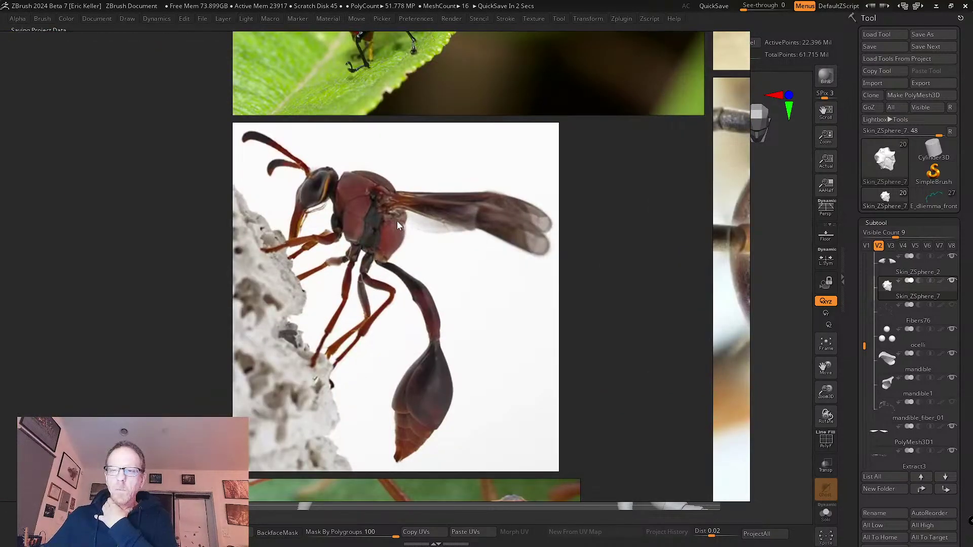
pyautogui.scroll(-4, 396, 221)
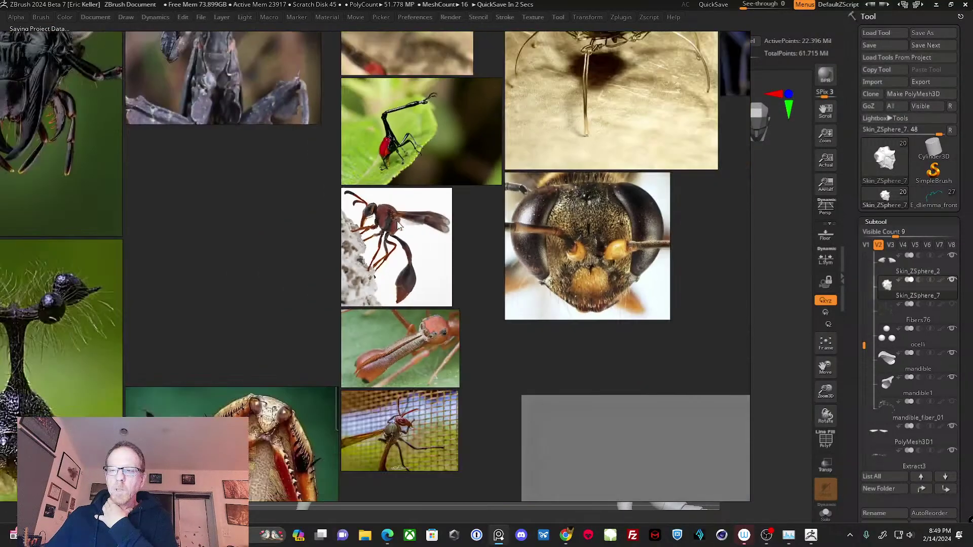
pyautogui.scroll(-2, 397, 221)
# - Examine the photo of the red-headed wasp with an olive thorax resting on woven mesh
pyautogui.moveTo(412, 355); pyautogui.dragTo(412, 258, button='middle')
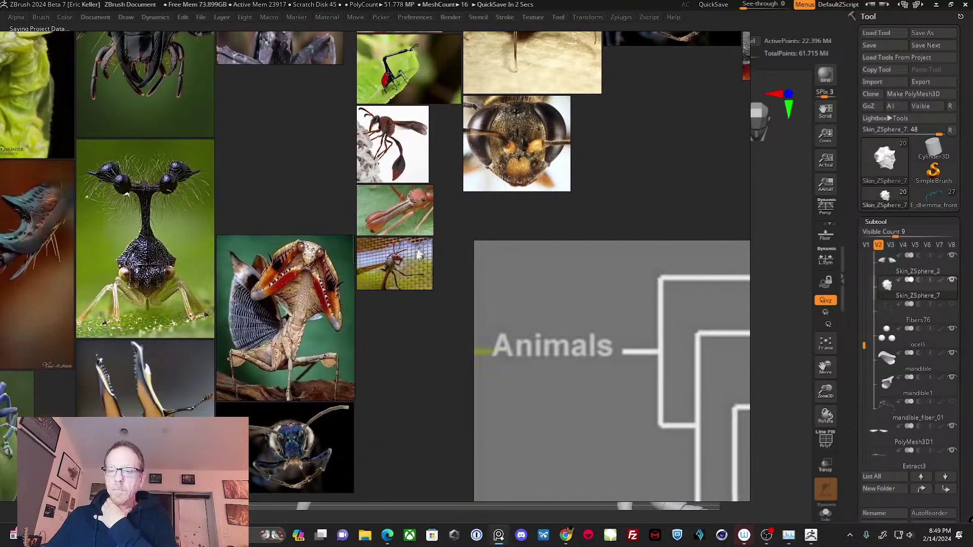
pyautogui.scroll(5, 413, 268)
pyautogui.scroll(3, 414, 269)
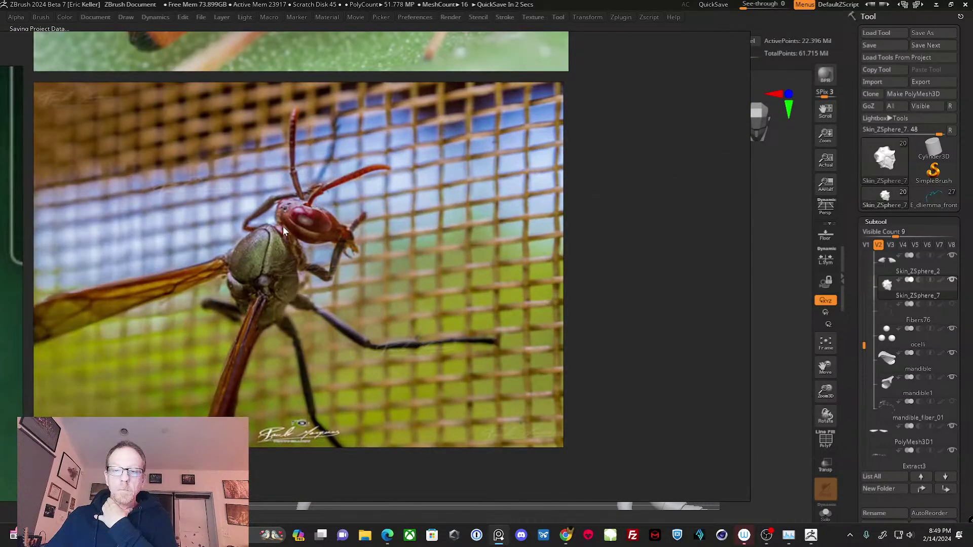
pyautogui.scroll(-8, 284, 227)
# - Look back over the insect head and wasp photos in the upper rows of the reference board and return to the model
pyautogui.moveTo(291, 187); pyautogui.dragTo(397, 388, button='middle')
pyautogui.moveTo(442, 152); pyautogui.dragTo(401, 362, button='middle')
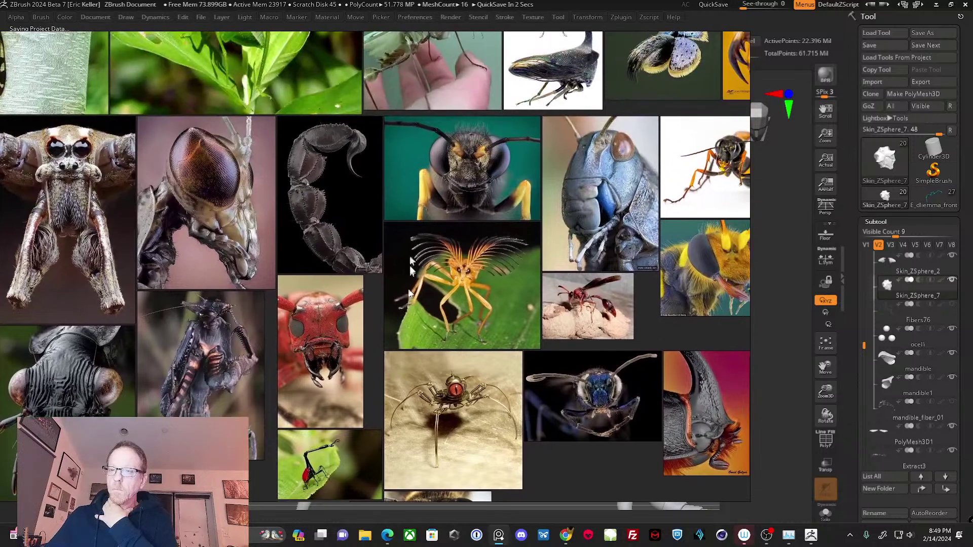
pyautogui.moveTo(409, 240)
pyautogui.mouseDown(button='middle')
pyautogui.moveTo(399, 363)
pyautogui.moveTo(400, 323)
pyautogui.moveTo(384, 367)
pyautogui.mouseUp(button='middle')
pyautogui.scroll(-1, 417, 290)
pyautogui.scroll(1, 418, 290)
pyautogui.moveTo(418, 289); pyautogui.dragTo(370, 390, button='middle')
pyautogui.scroll(-3, 404, 294)
pyautogui.scroll(1, 315, 281)
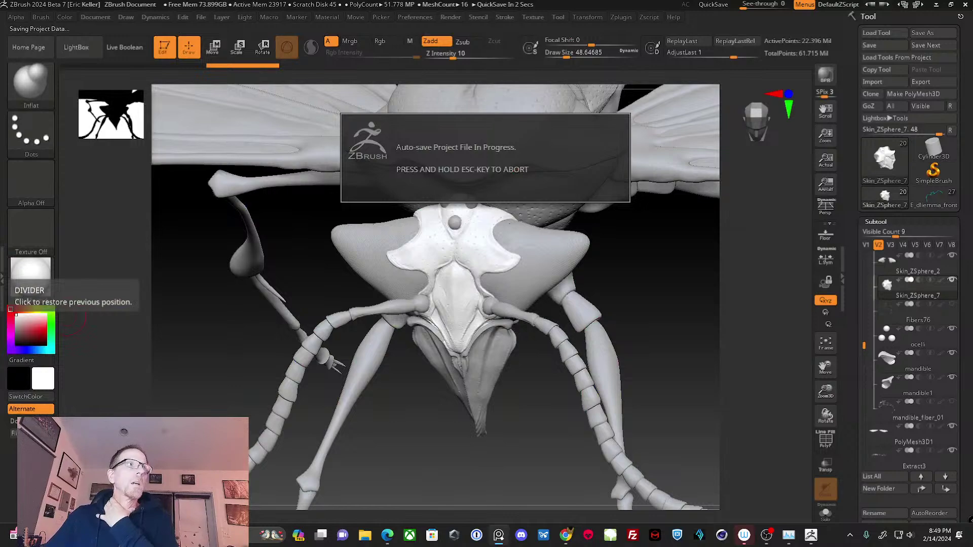
# - Switch to the browser window with the YouTube live stream and move it off the main screen
pyautogui.hotkey('alt', 'Tab')
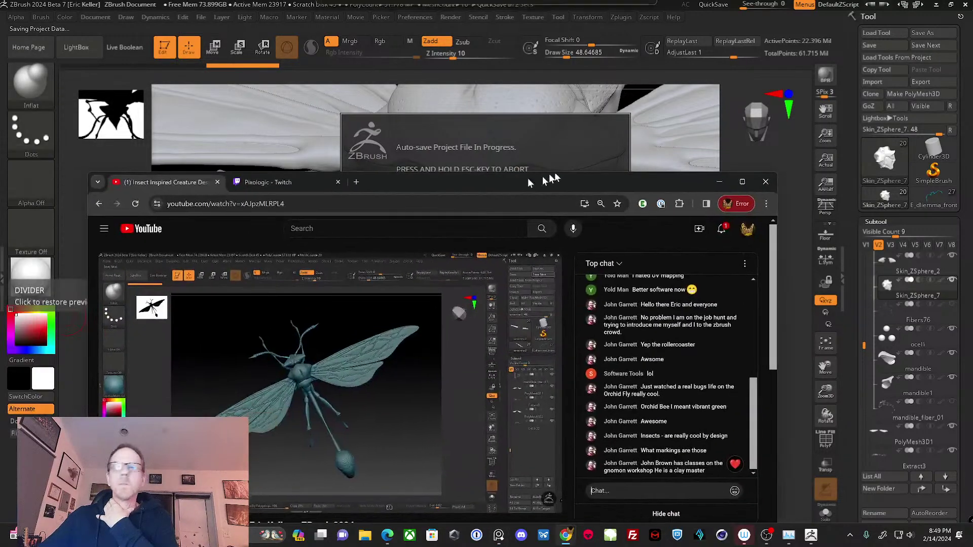
pyautogui.moveTo(528, 177); pyautogui.dragTo(460, 128)
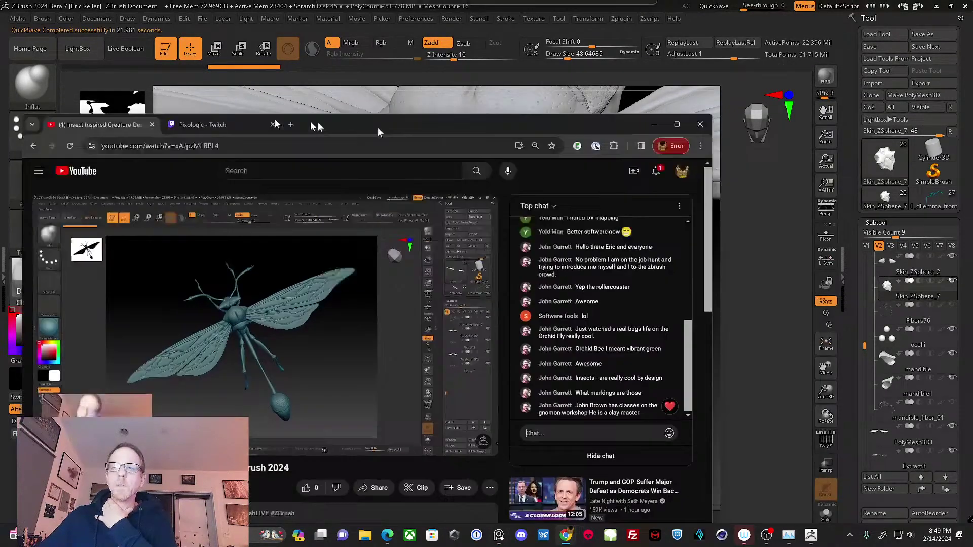
pyautogui.moveTo(379, 126); pyautogui.dragTo(0, 56)
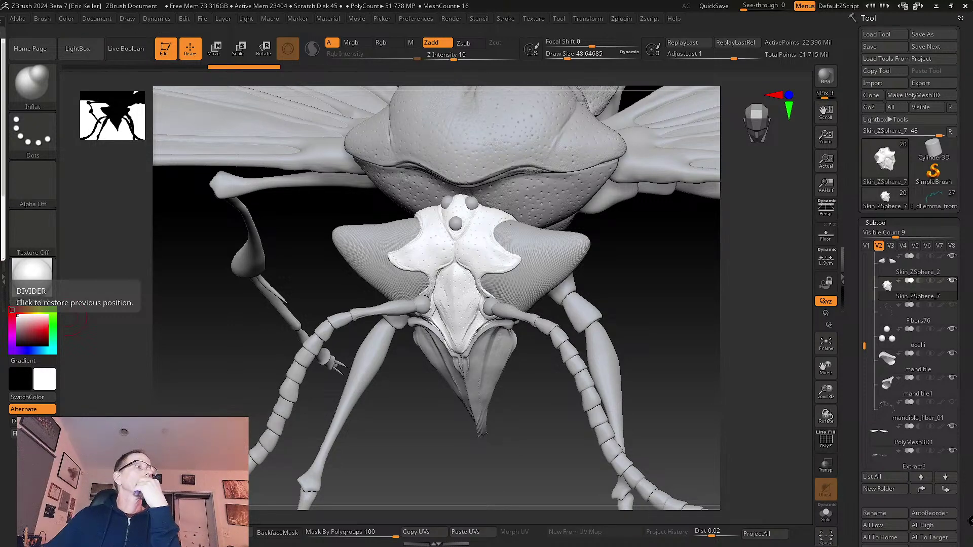
# - Switch to the browser window with the Ecosia "green wasp" image search and look through the metallic wasp photos
pyautogui.hotkey('alt', 'Tab')
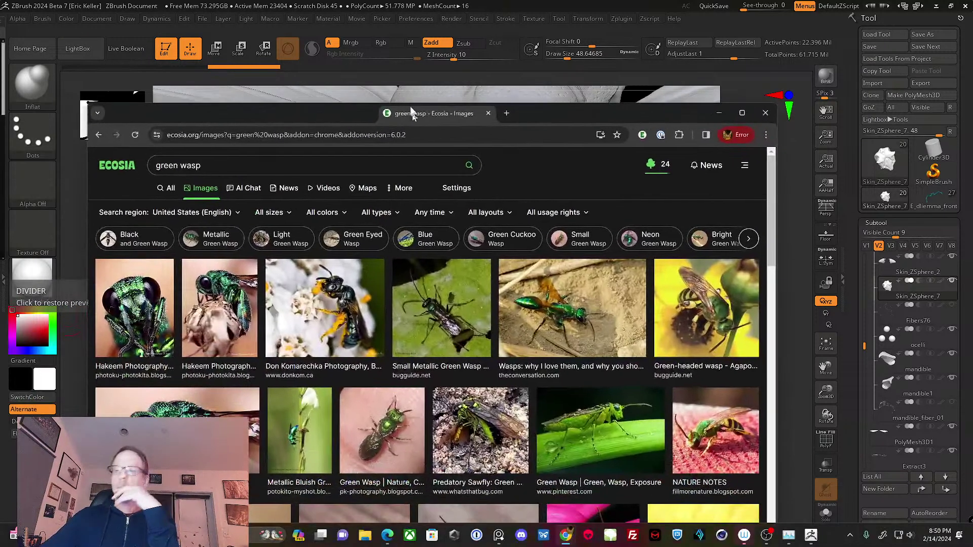
pyautogui.scroll(-5, 282, 379)
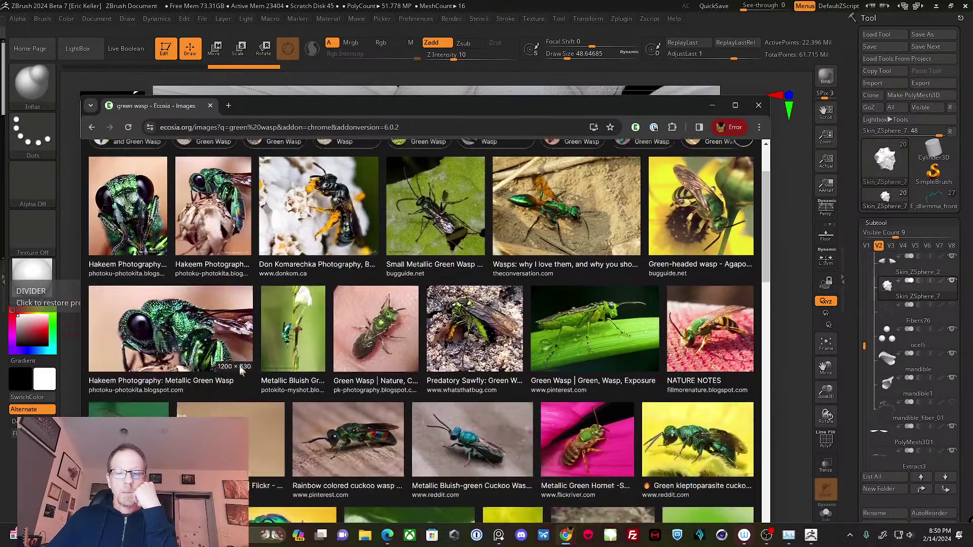
pyautogui.scroll(-1, 243, 361)
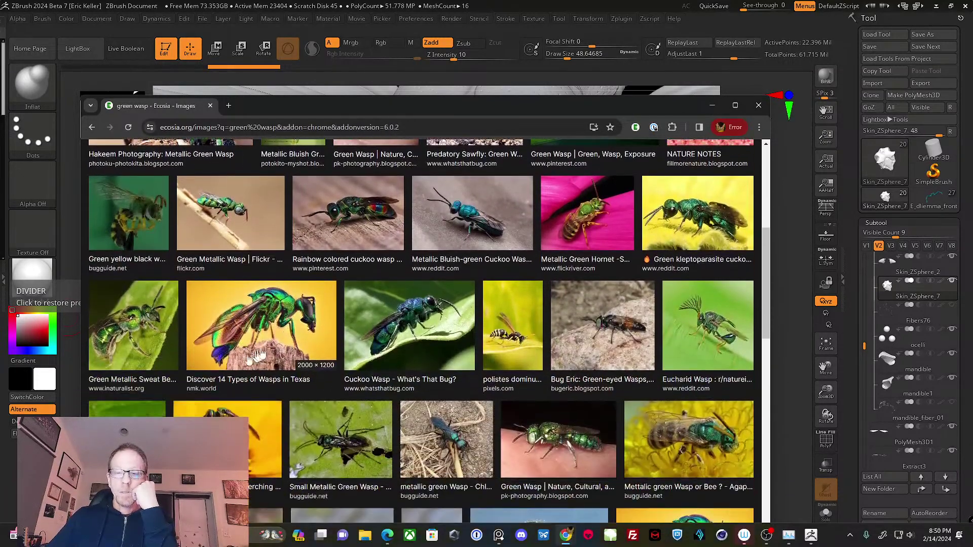
pyautogui.scroll(1, 223, 353)
pyautogui.scroll(-1, 249, 347)
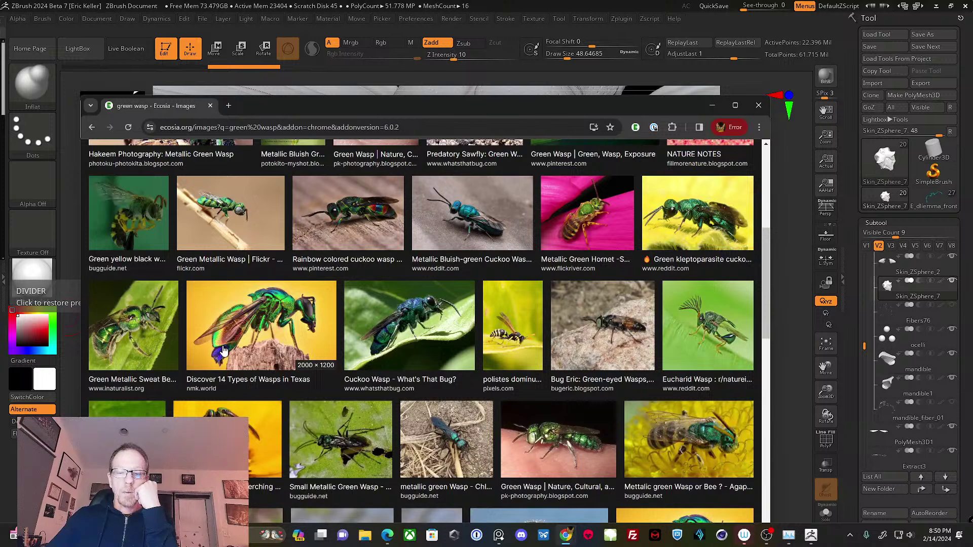
# - Collect the "Discover 14 Types of Wasps in Texas", "Cuckoo Wasp - What's That Bug?" and "Eucharid Wasp" photos from the search results for the reference board
pyautogui.scroll(-1, 223, 347)
pyautogui.click(243, 315)
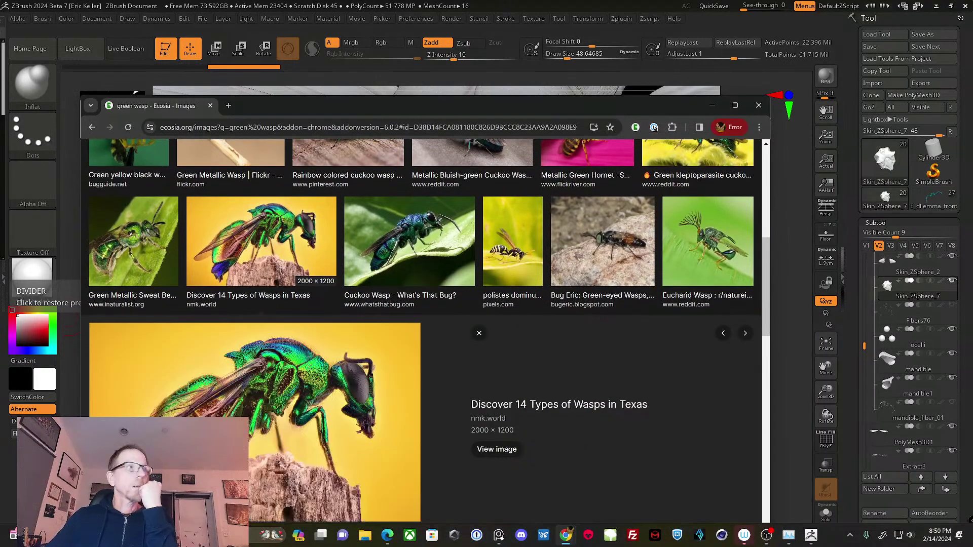
pyautogui.hotkey('alt', 'Tab')
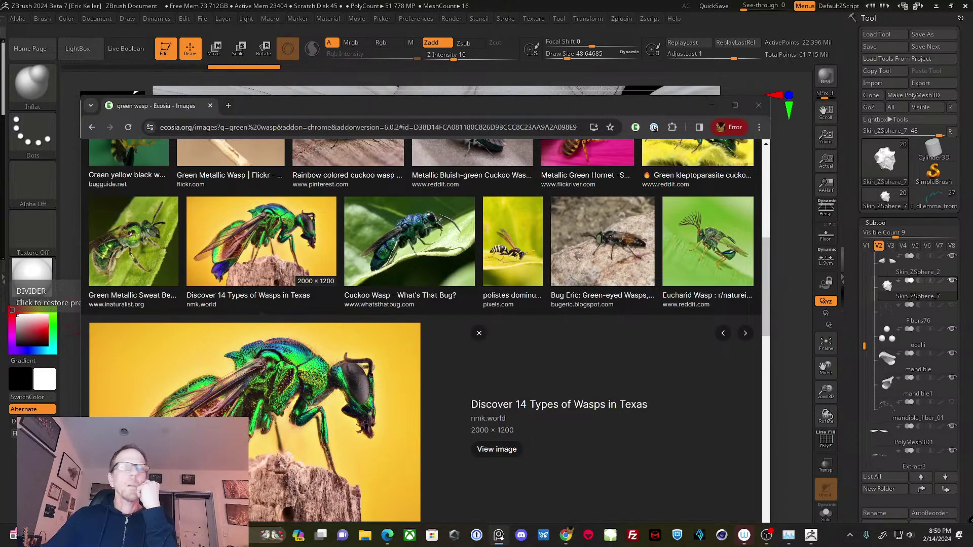
pyautogui.hotkey('alt', 'Tab')
pyautogui.press('Right')
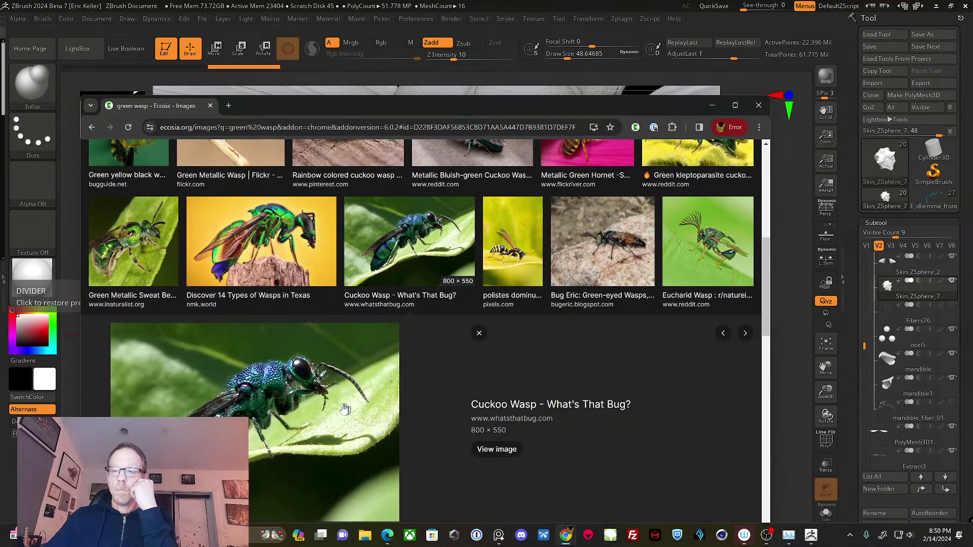
pyautogui.hotkey('alt', 'Tab')
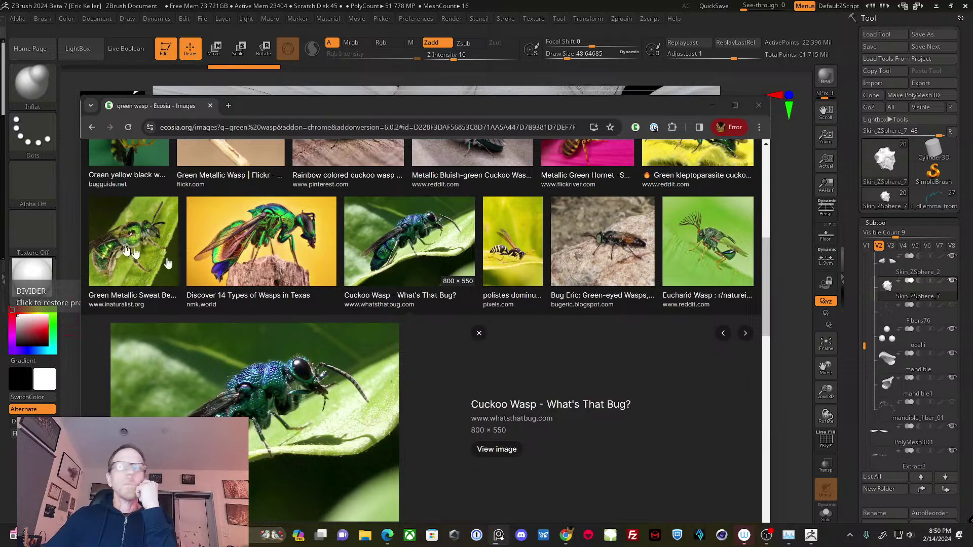
pyautogui.scroll(2, 544, 344)
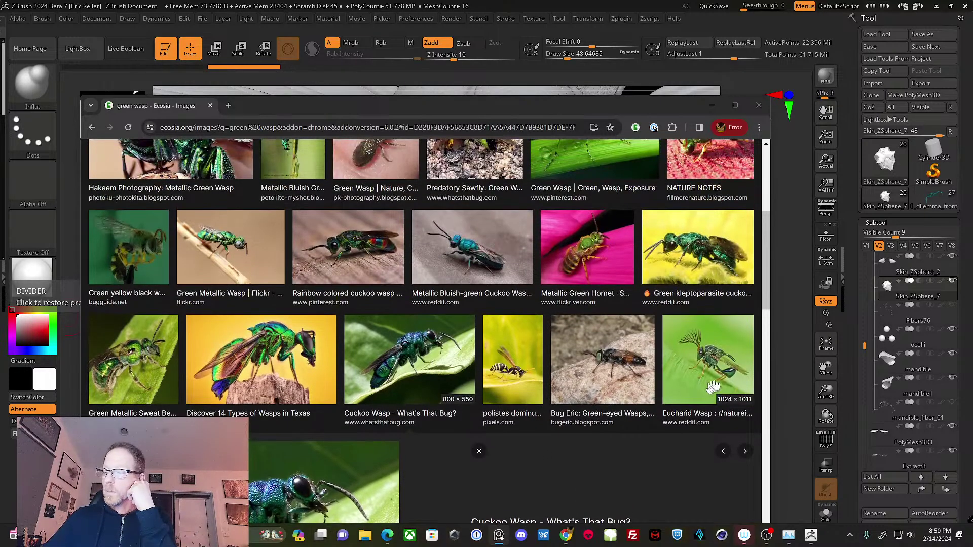
pyautogui.click(713, 386)
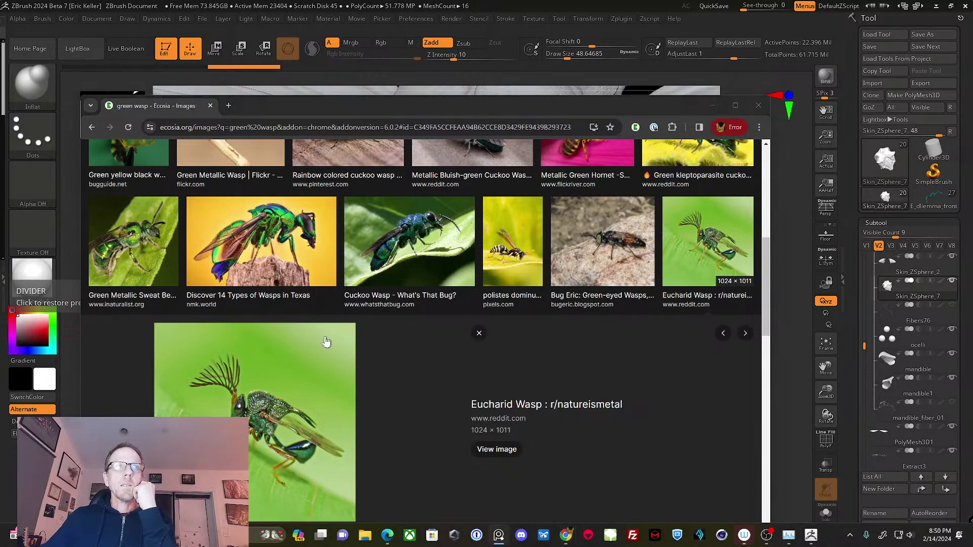
# - Go back to the first search results and add the "Metallic Green Wasp" face close-up to the reference board
pyautogui.scroll(5, 506, 395)
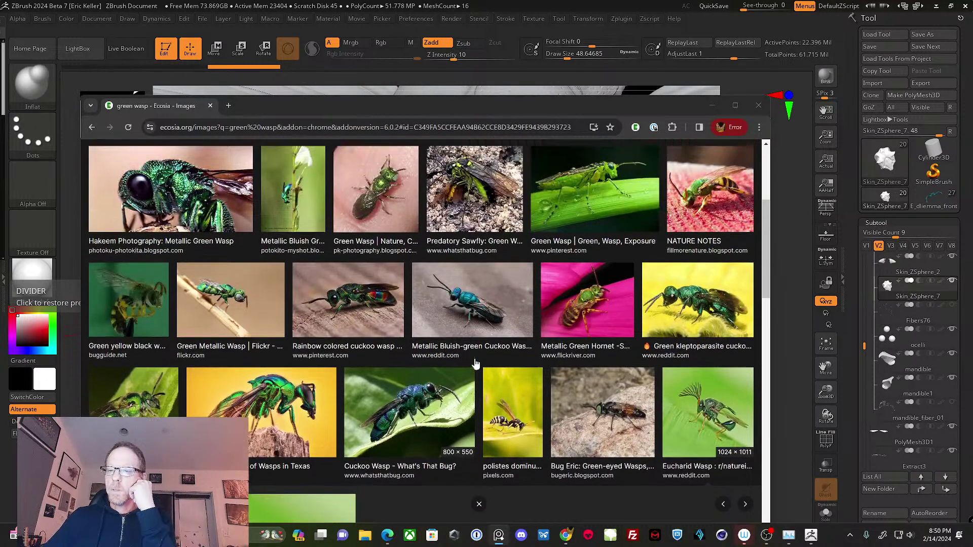
pyautogui.scroll(4, 558, 374)
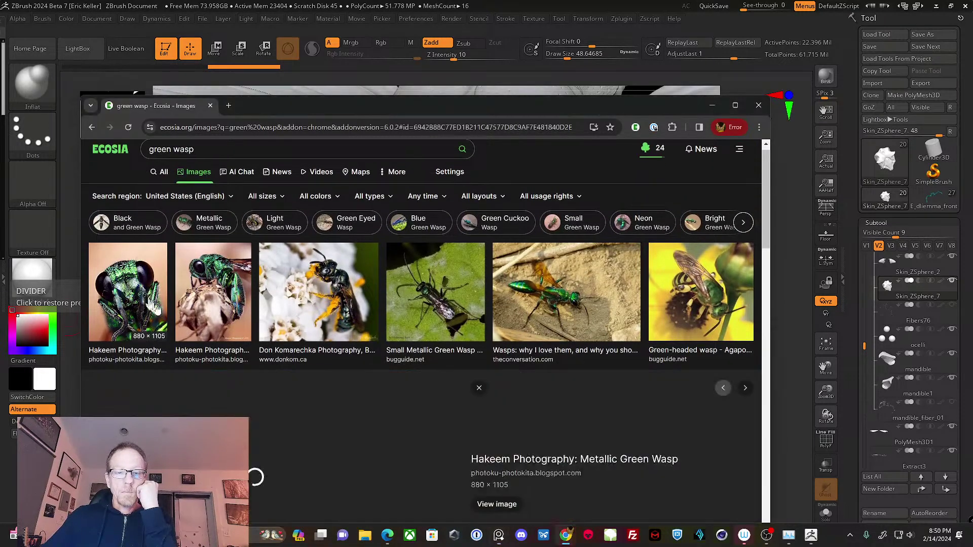
pyautogui.click(149, 304)
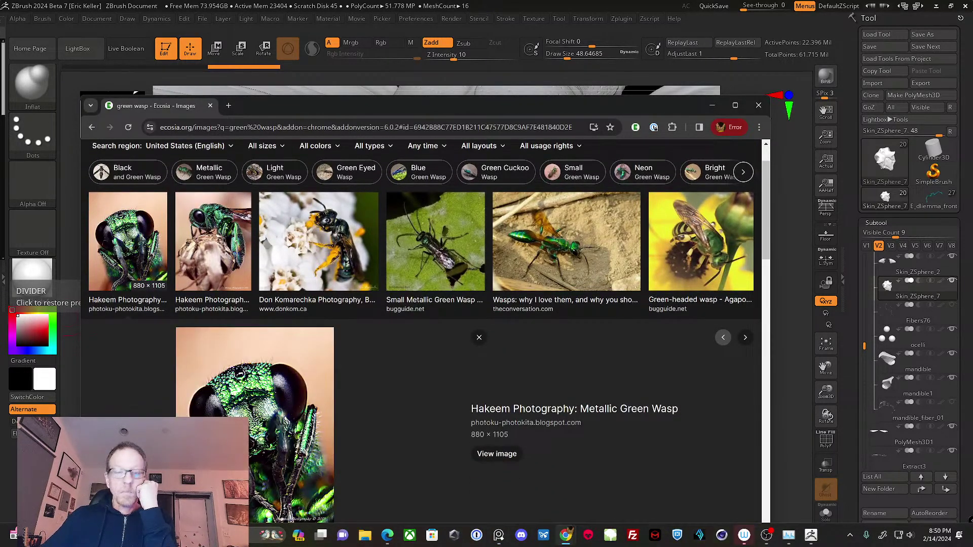
pyautogui.scroll(-1, 472, 401)
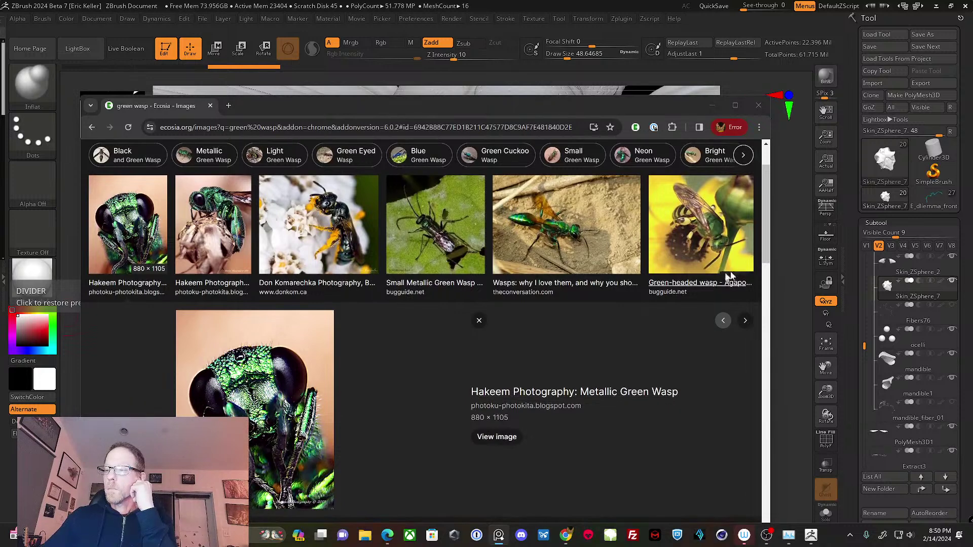
# - Add the "Green-headed wasp - Agapostemon splendens" and "Wasps: why I love them, and why you should too" photos to the reference board
pyautogui.click(710, 222)
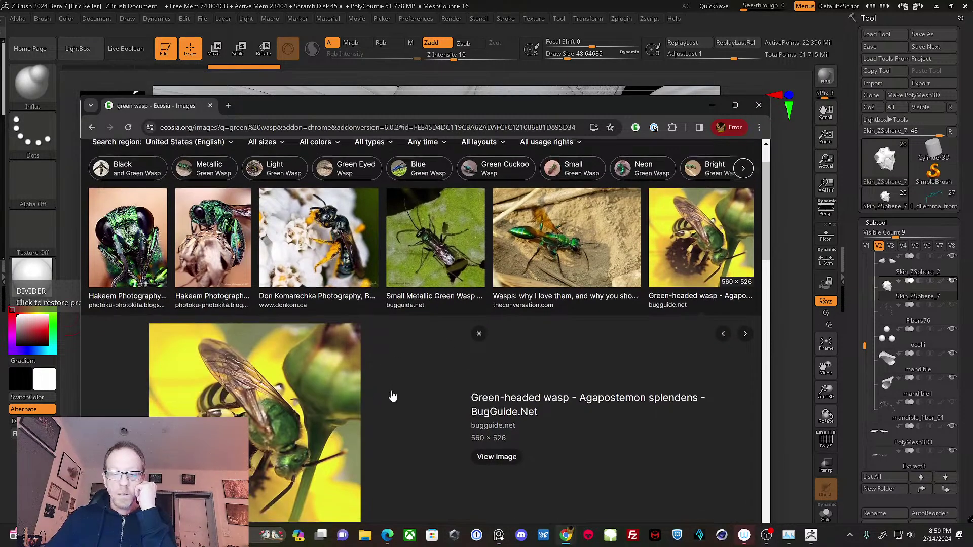
pyautogui.scroll(-1, 365, 383)
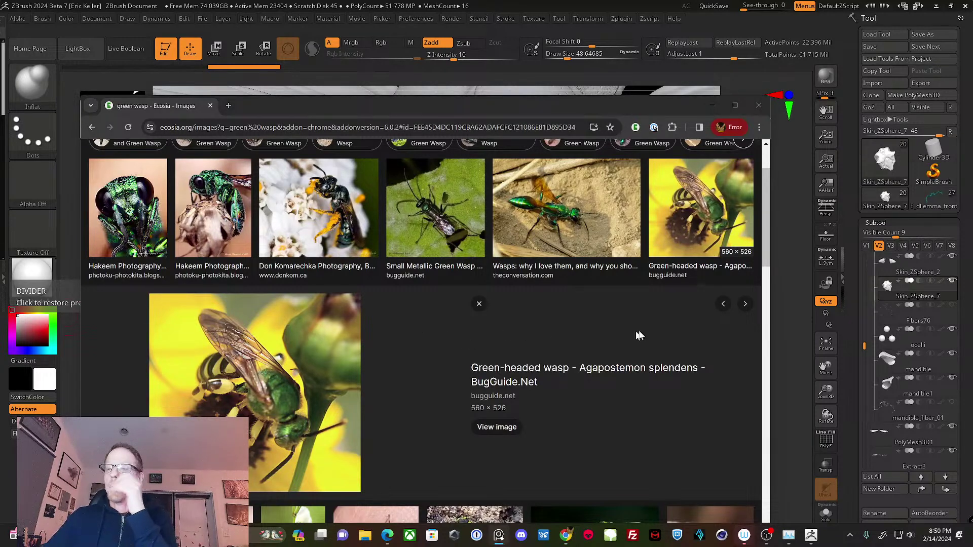
pyautogui.click(568, 223)
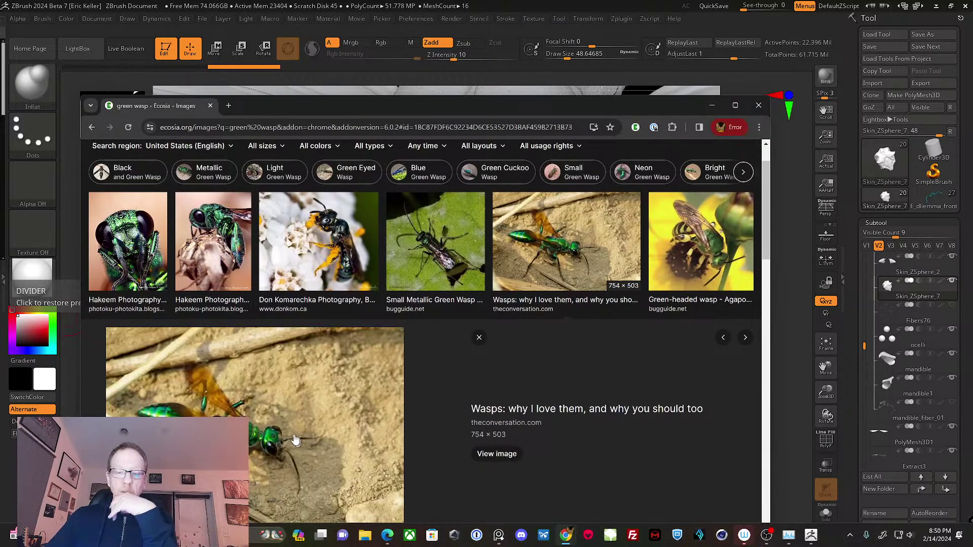
pyautogui.moveTo(291, 434); pyautogui.dragTo(0, 299)
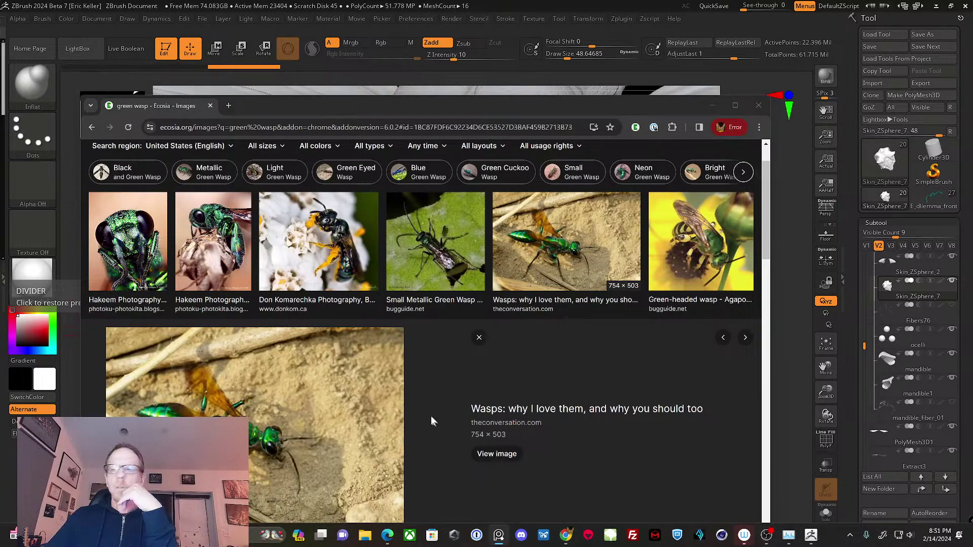
# - Find the multicoloured "the green cuckoo wasp what a beauty" photo further down the results and add it to the reference board
pyautogui.scroll(-10, 431, 415)
pyautogui.scroll(-10, 431, 425)
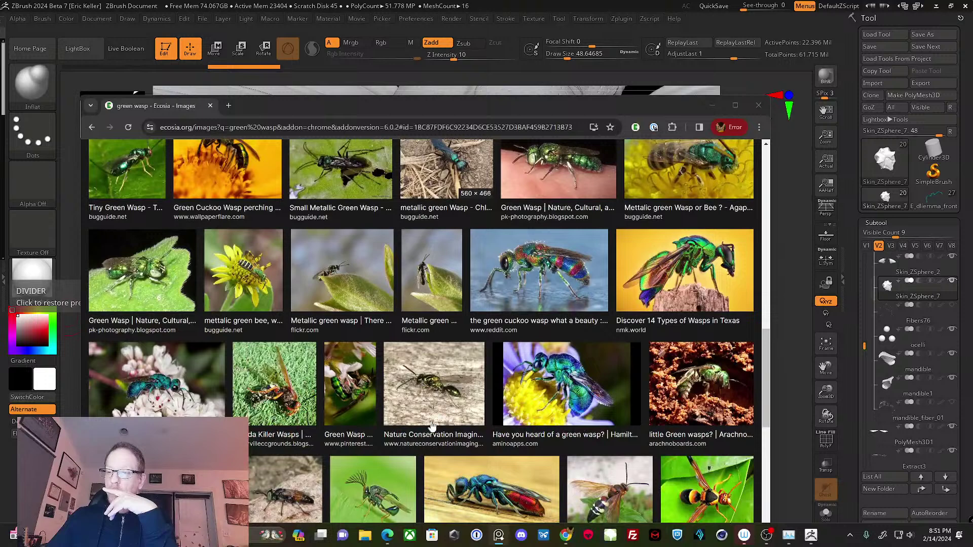
pyautogui.click(536, 274)
pyautogui.scroll(-1, 396, 376)
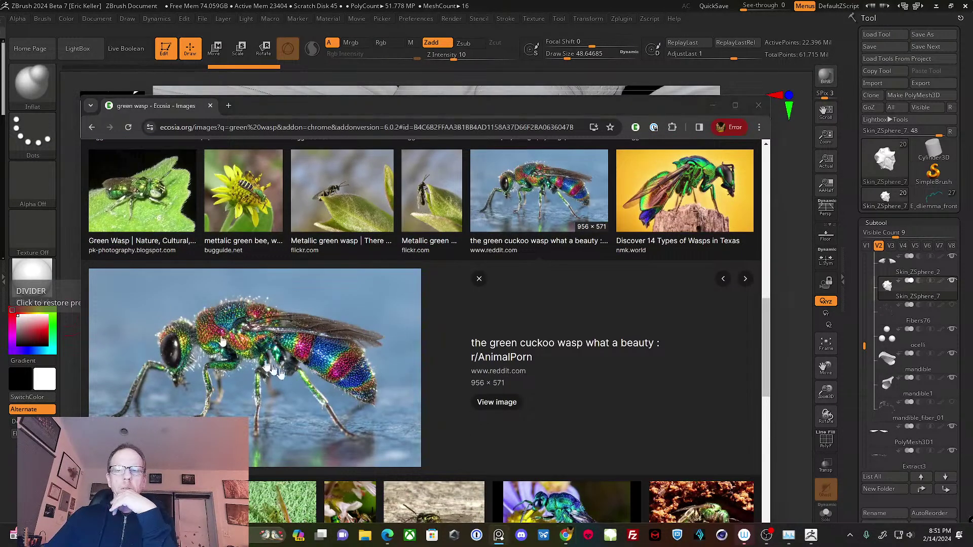
pyautogui.scroll(-2, 345, 376)
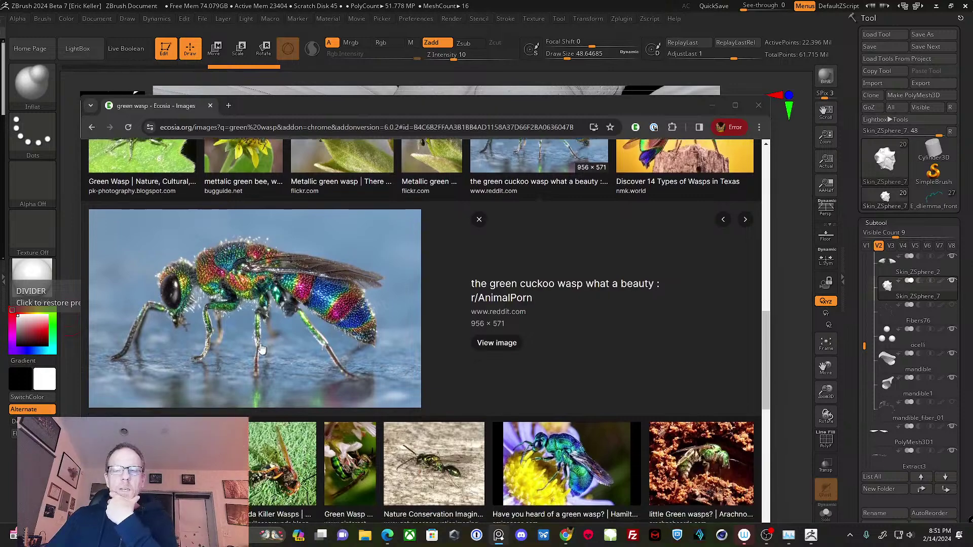
# - Add the blue and red "A jewel of a cuckoo wasp" photo to the reference board
pyautogui.scroll(-5, 243, 338)
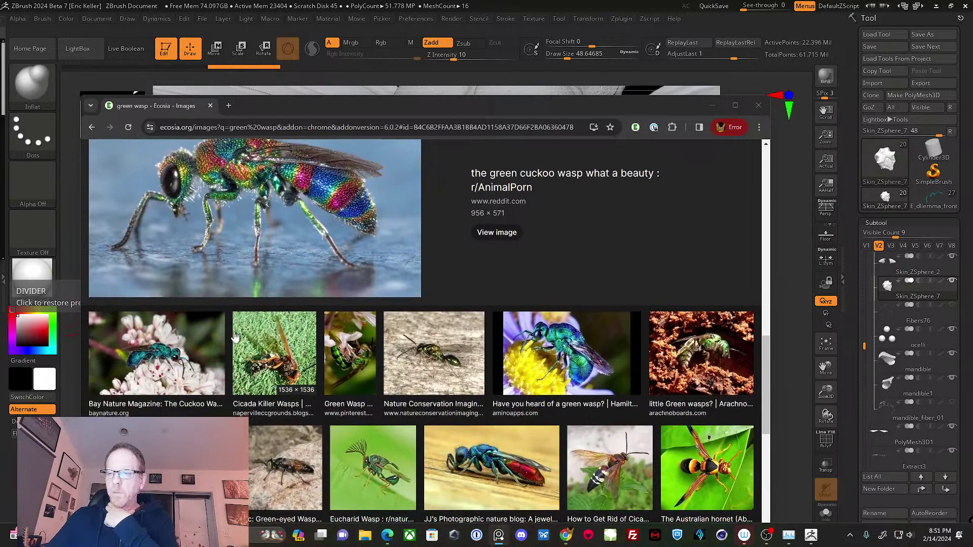
pyautogui.scroll(-2, 339, 343)
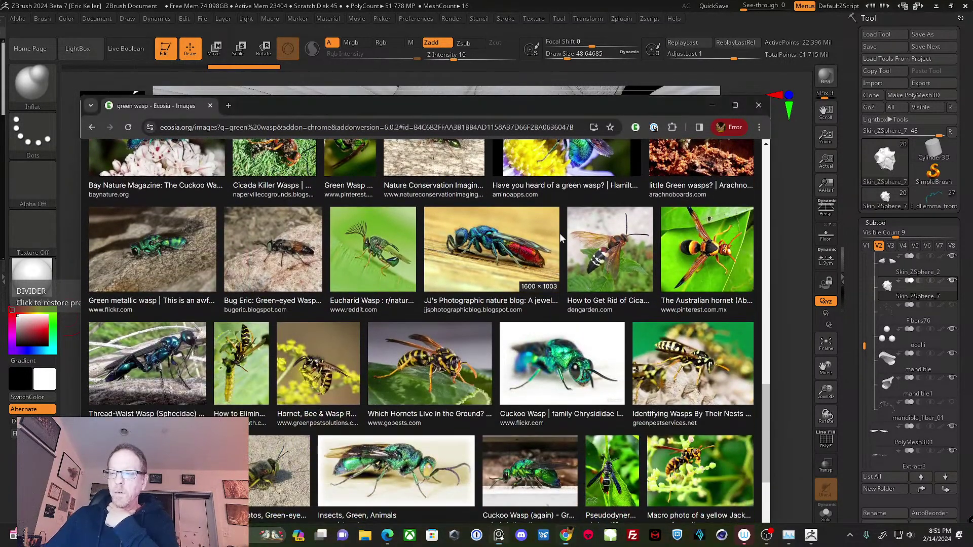
pyautogui.click(502, 255)
pyautogui.scroll(-2, 365, 378)
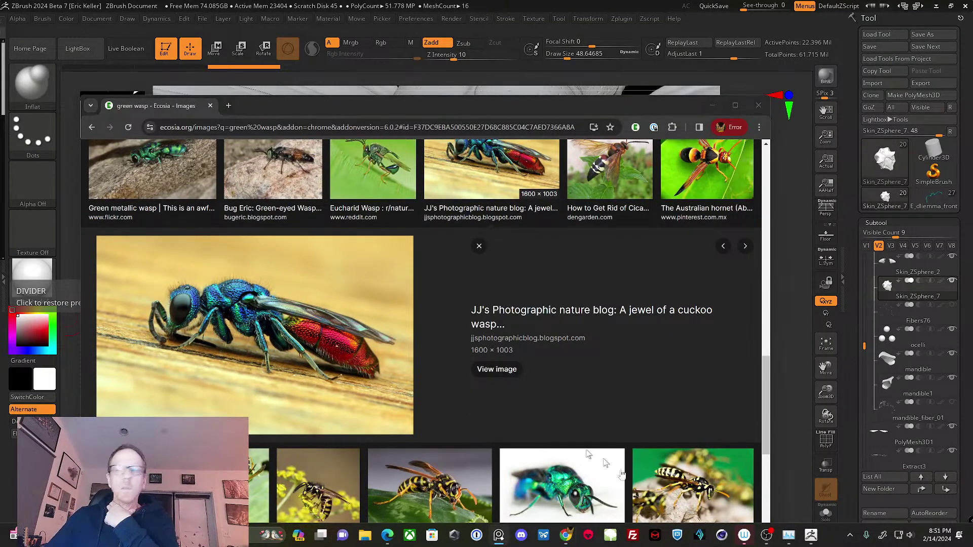
# - Find the "Another metallic blue wasp" photo from Flickr further down the results and add it to the reference board
pyautogui.scroll(-2, 538, 417)
pyautogui.scroll(-6, 537, 417)
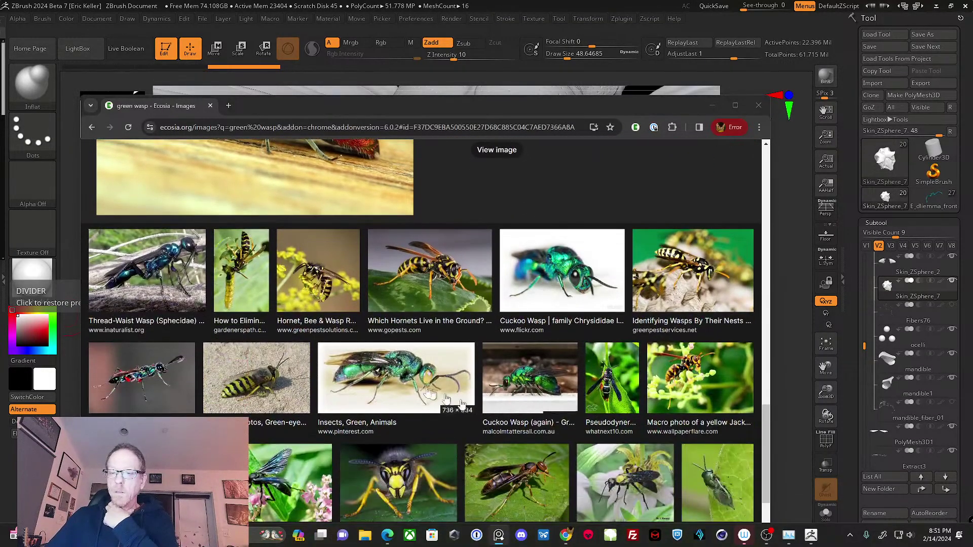
pyautogui.scroll(-4, 391, 386)
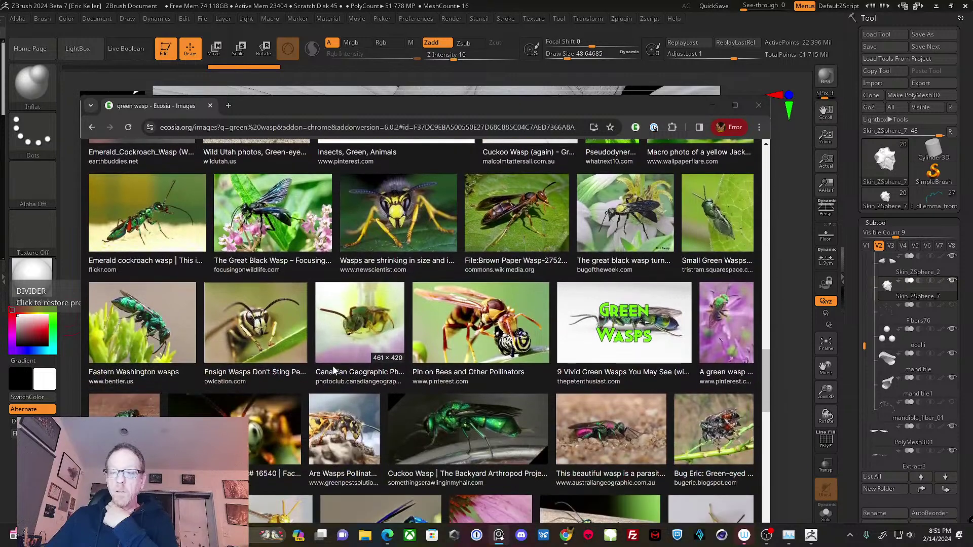
pyautogui.scroll(-4, 316, 373)
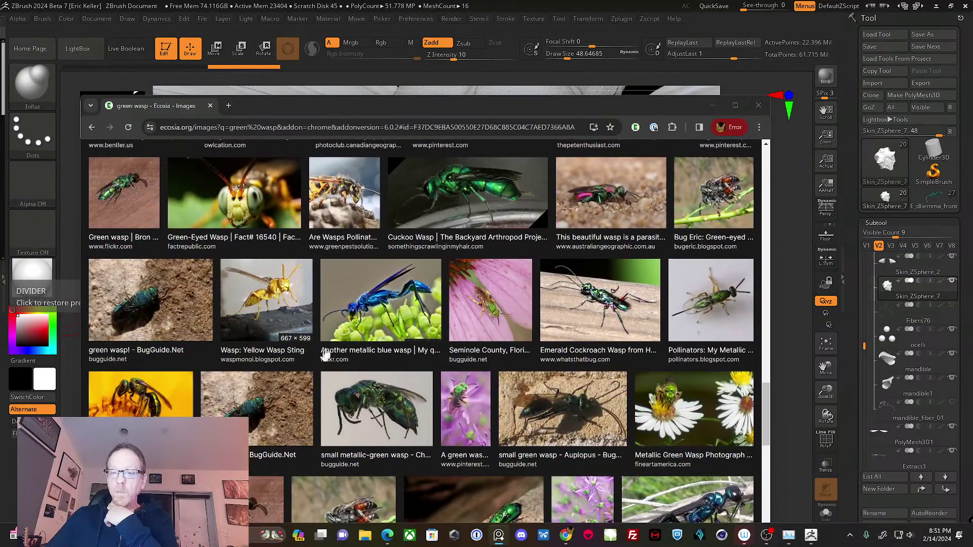
pyautogui.click(362, 311)
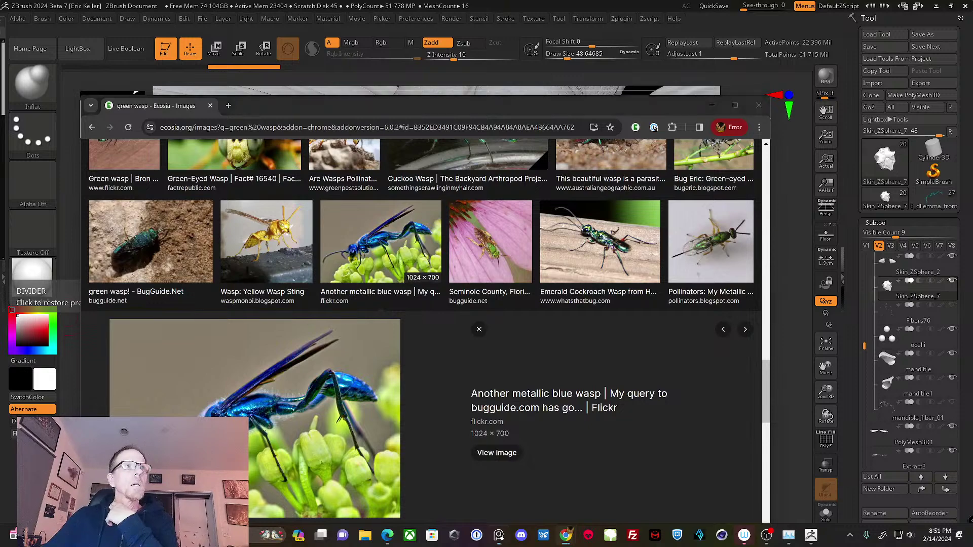
pyautogui.scroll(-2, 302, 354)
pyautogui.scroll(-5, 302, 355)
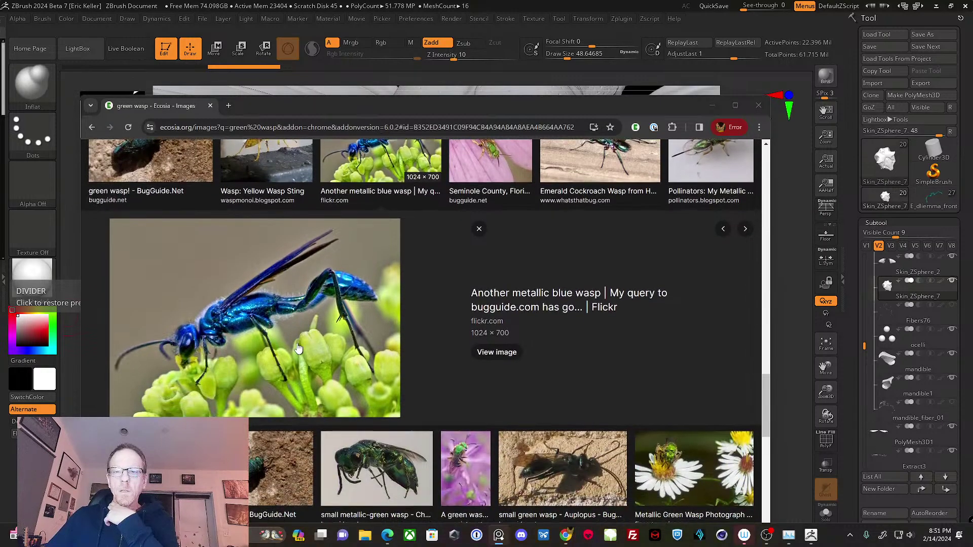
# - Collect the "Ruby tailed wasp, Insects, Bee" and "Mud Wasp Facts" photos for the reference board
pyautogui.scroll(-6, 299, 358)
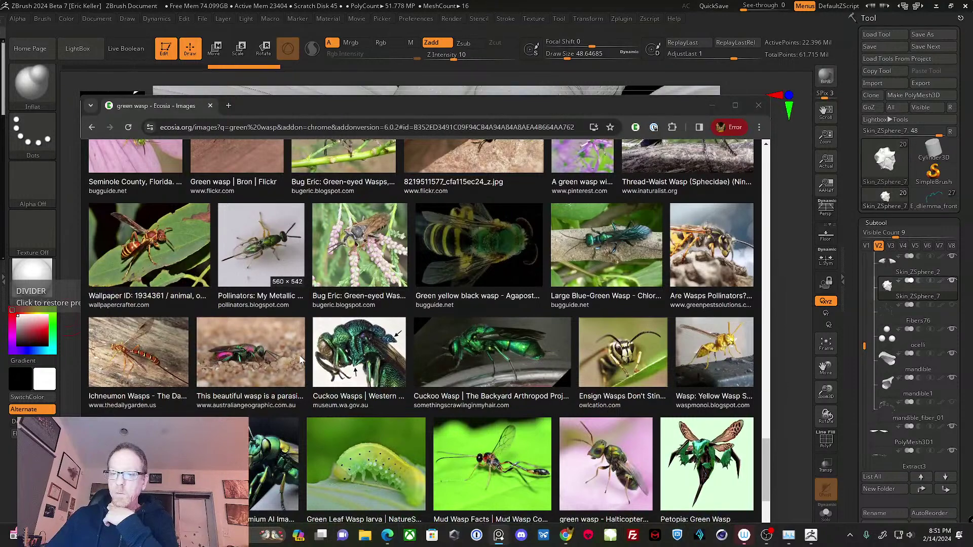
pyautogui.scroll(-3, 301, 359)
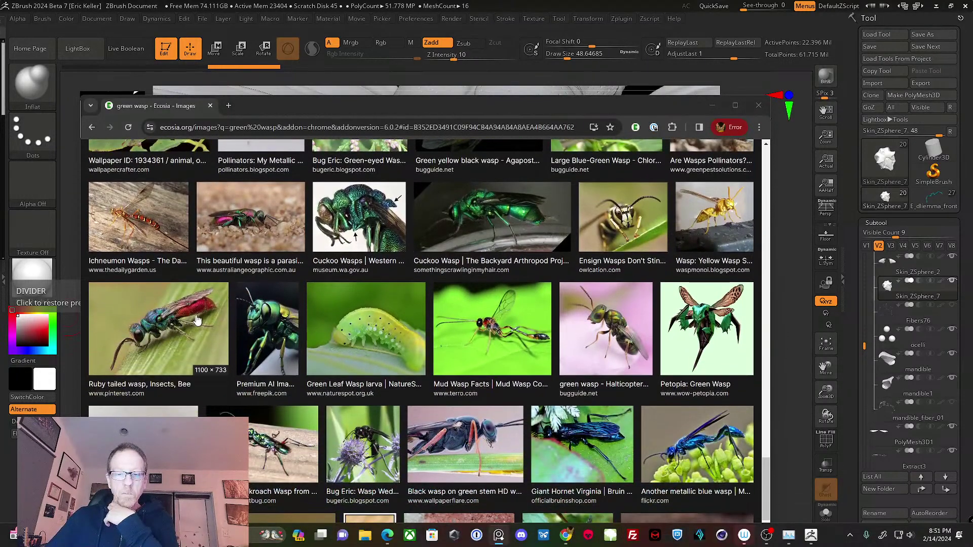
pyautogui.click(197, 320)
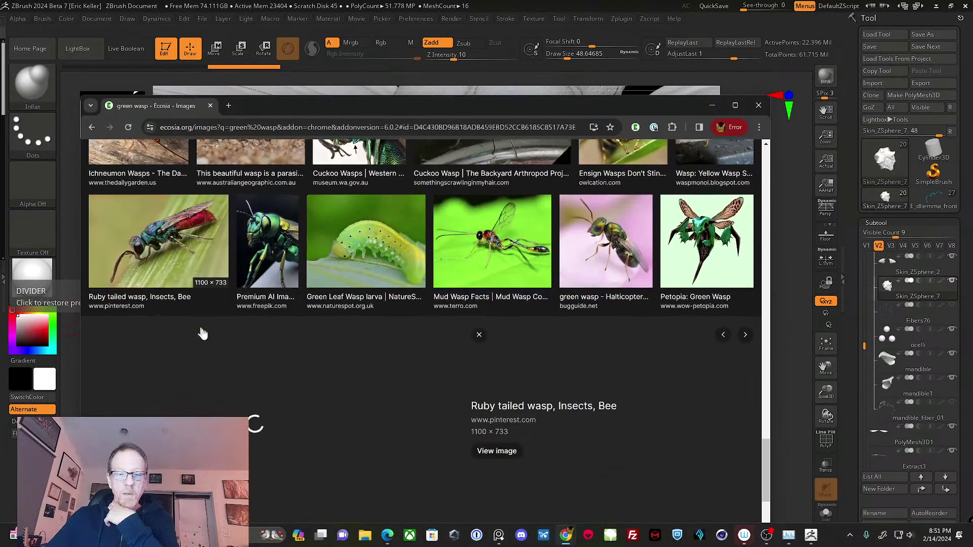
pyautogui.click(502, 259)
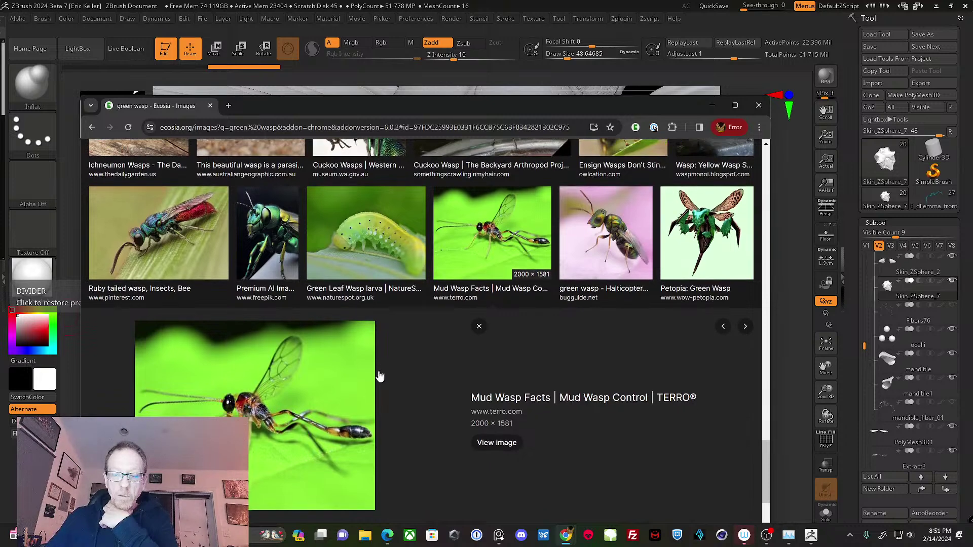
pyautogui.scroll(-1, 380, 374)
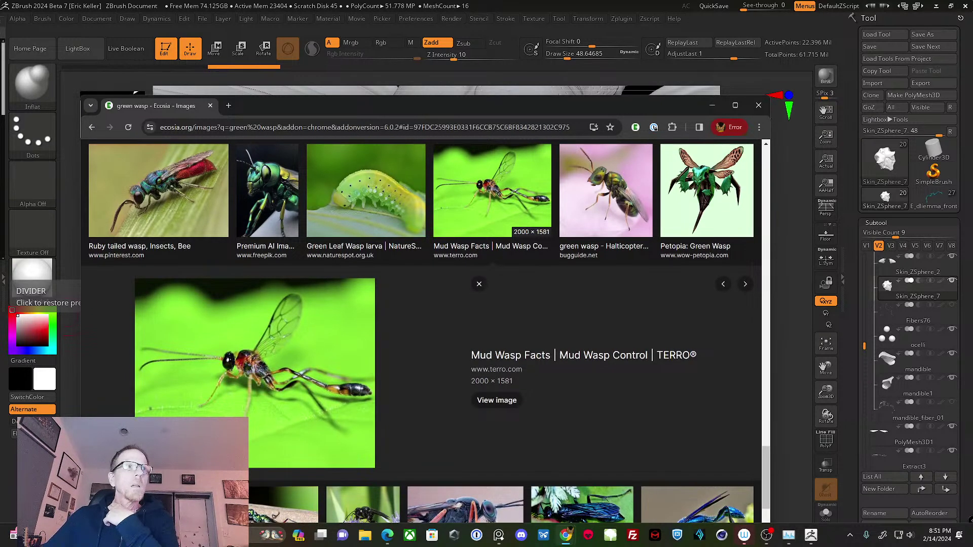
# - Look through the remaining green wasp image results and minimize the browser to return to the insect model
pyautogui.scroll(-6, 336, 352)
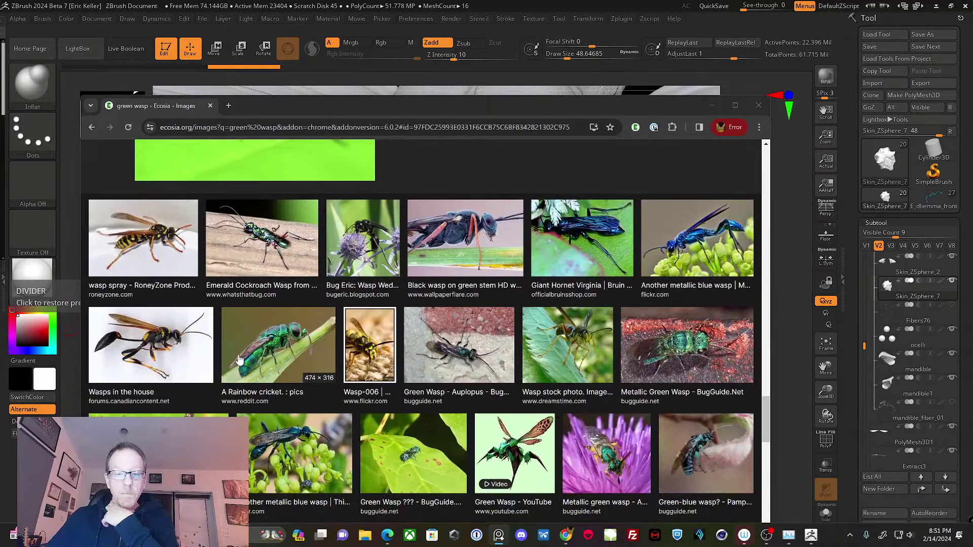
pyautogui.scroll(-3, 239, 360)
pyautogui.scroll(-3, 239, 360)
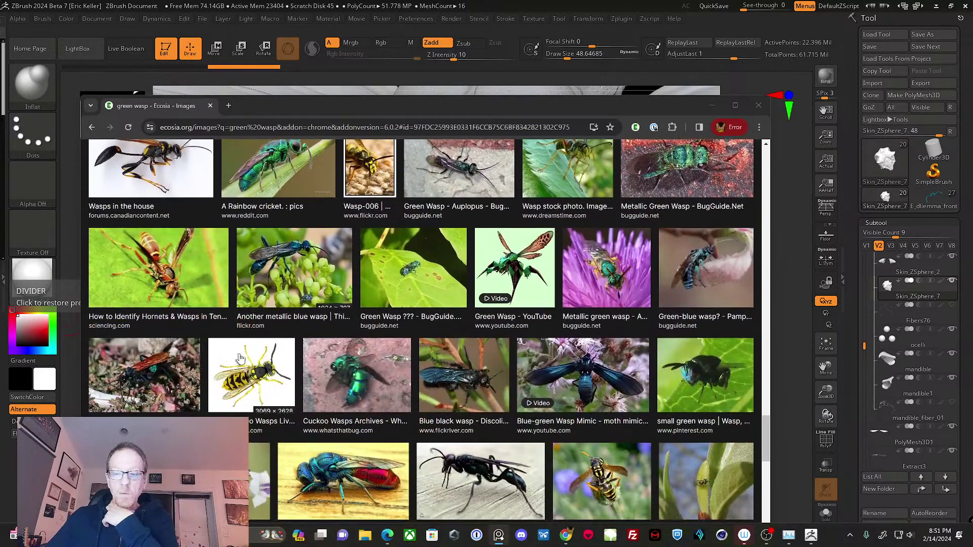
pyautogui.scroll(-2, 291, 350)
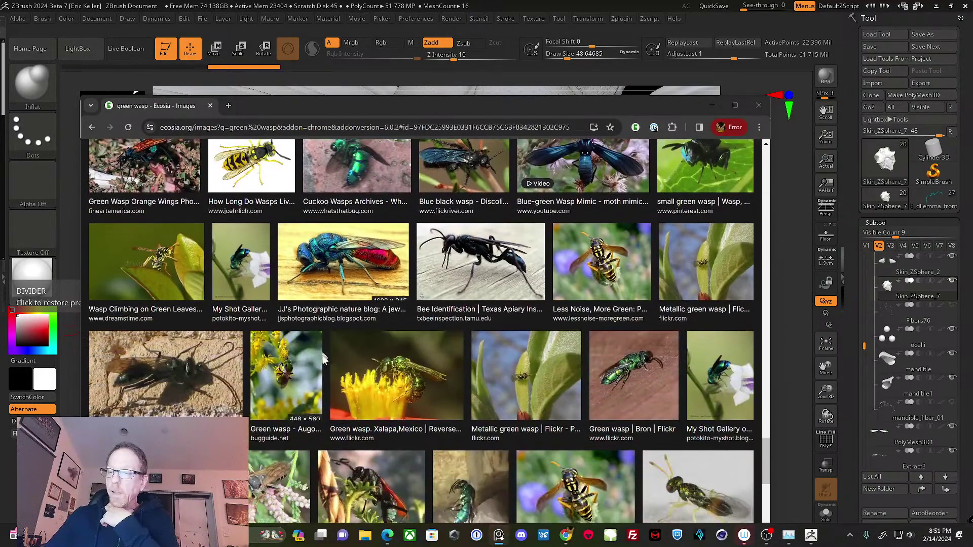
pyautogui.scroll(-2, 588, 233)
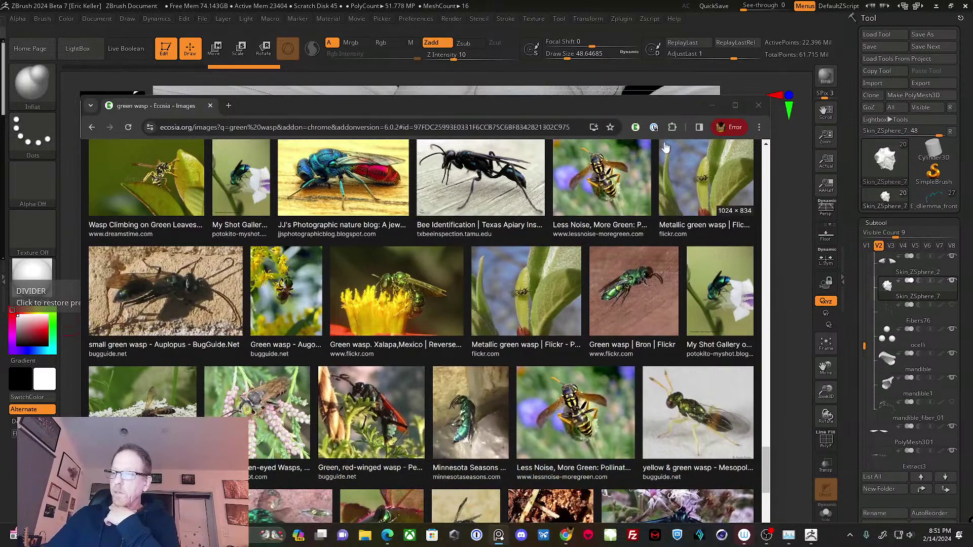
pyautogui.click(713, 105)
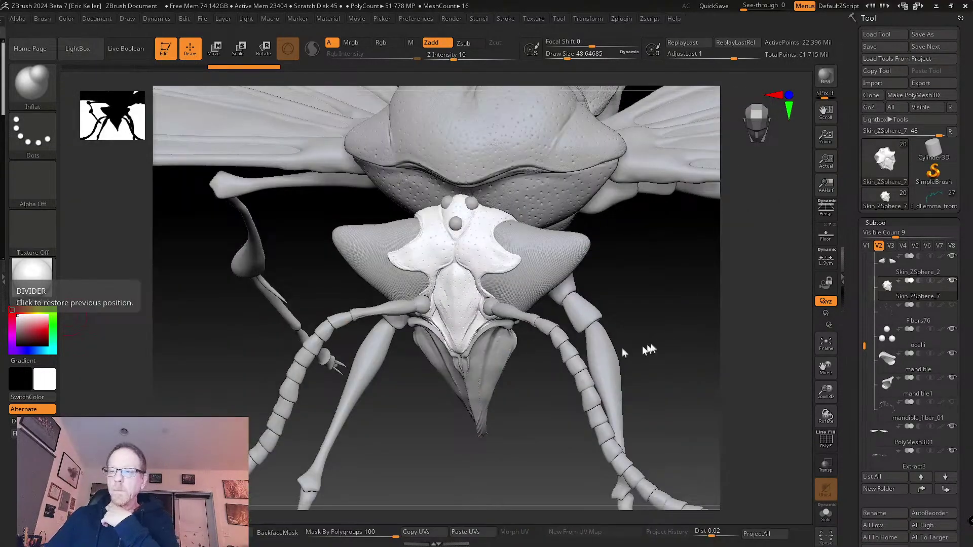
# - Compare the front of the sculpted insect's head with the green metallic cuckoo wasp photo on the reference board
pyautogui.moveTo(624, 351); pyautogui.dragTo(678, 307)
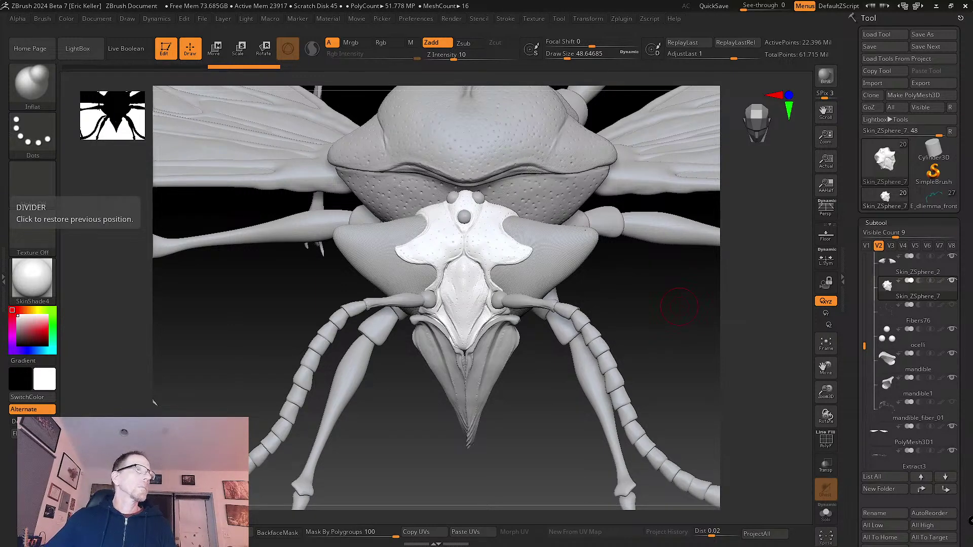
pyautogui.hotkey('alt', 'Tab')
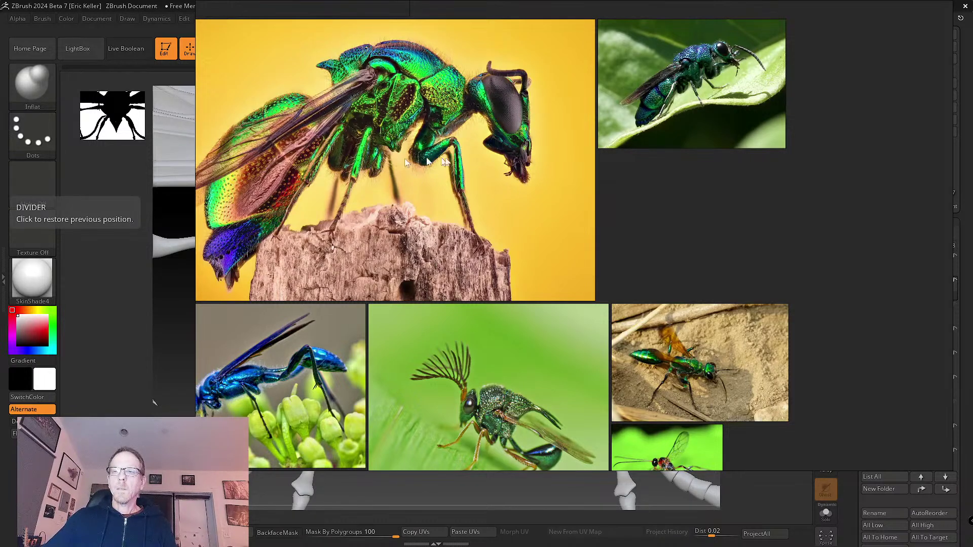
pyautogui.hotkey('alt', 'Tab')
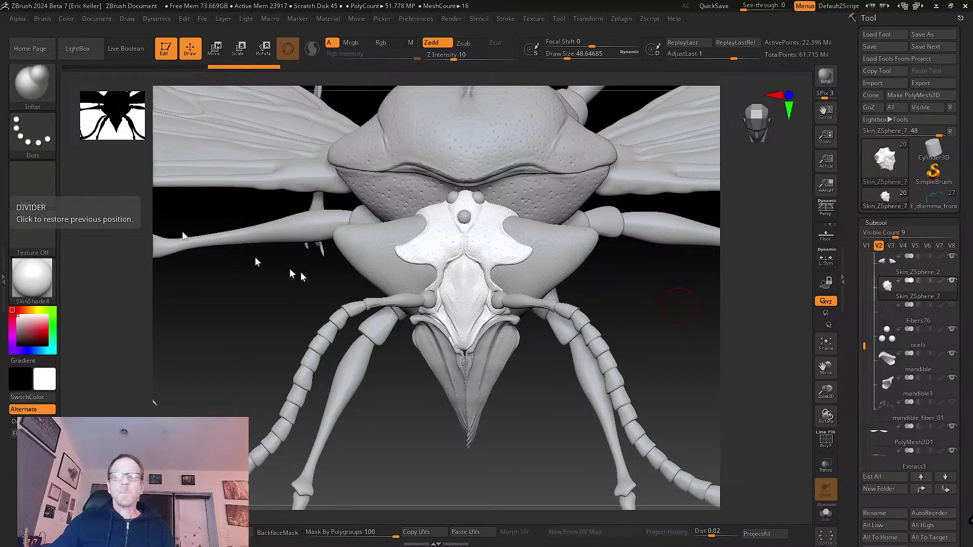
pyautogui.moveTo(436, 415); pyautogui.dragTo(450, 442)
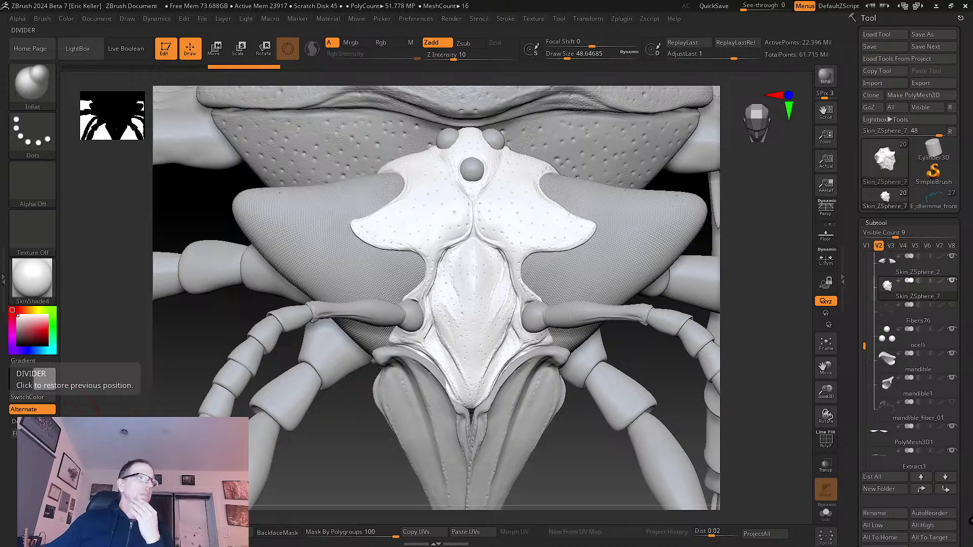
pyautogui.moveTo(0, 173); pyautogui.dragTo(277, 183, button='right')
pyautogui.moveTo(206, 200); pyautogui.dragTo(309, 275, button='middle')
pyautogui.scroll(3, 279, 269)
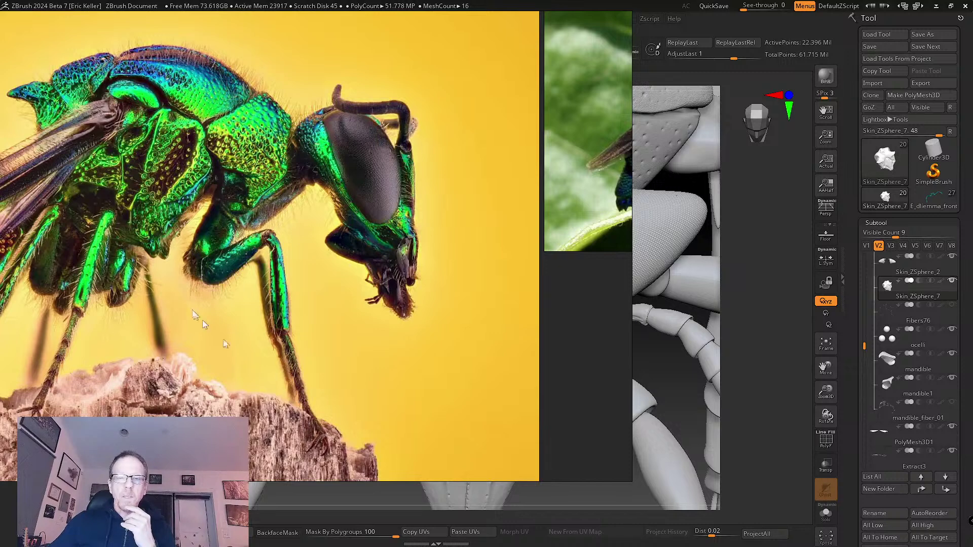
pyautogui.scroll(2, 138, 324)
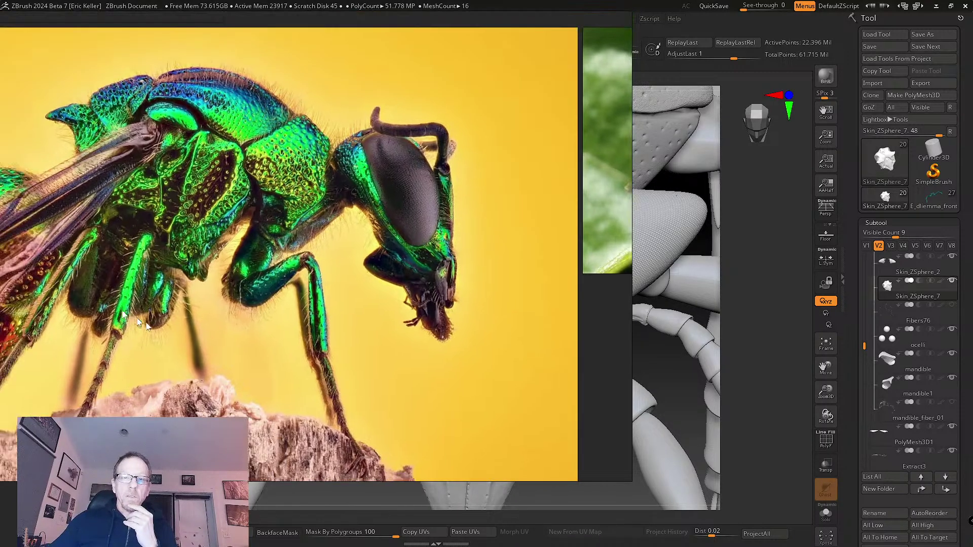
pyautogui.scroll(-2, 138, 325)
pyautogui.scroll(1, 193, 296)
pyautogui.scroll(-1, 193, 296)
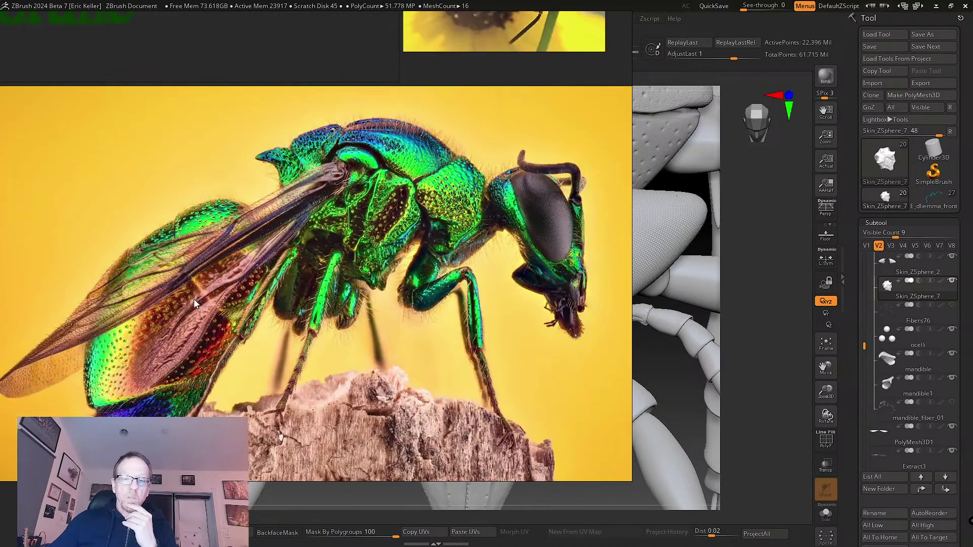
pyautogui.scroll(-4, 193, 300)
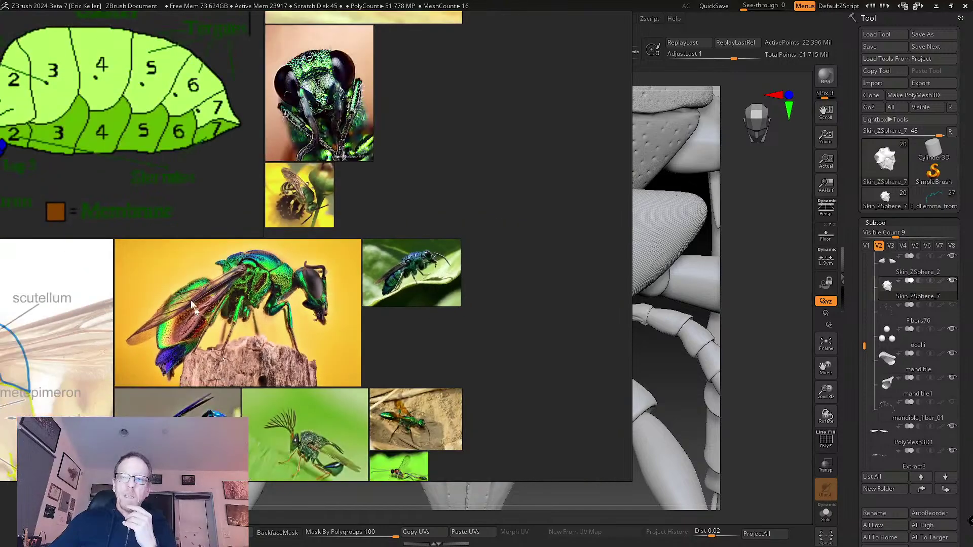
# - Look across the reference board from the insect anatomy diagram to the Zeta argillaceum, red ant and colorful grasshopper photos
pyautogui.moveTo(157, 259); pyautogui.dragTo(2, 205, button='middle')
pyautogui.scroll(5, 261, 325)
pyautogui.moveTo(369, 310); pyautogui.dragTo(459, 505, button='middle')
pyautogui.scroll(-5, 142, 265)
pyautogui.moveTo(41, 154); pyautogui.dragTo(166, 284, button='middle')
pyautogui.scroll(-5, 165, 284)
pyautogui.scroll(-3, 166, 286)
pyautogui.moveTo(124, 259); pyautogui.dragTo(318, 316, button='middle')
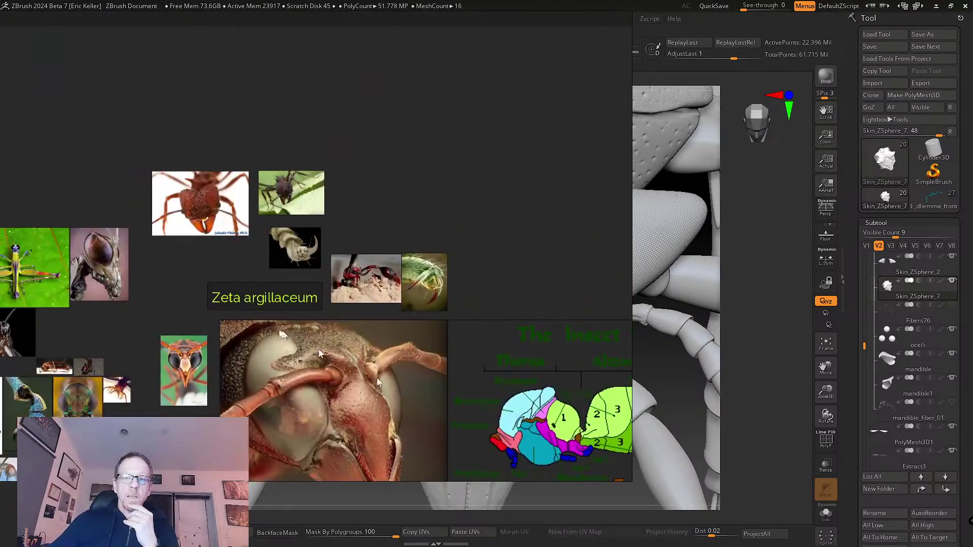
pyautogui.scroll(3, 318, 316)
pyautogui.scroll(3, 192, 295)
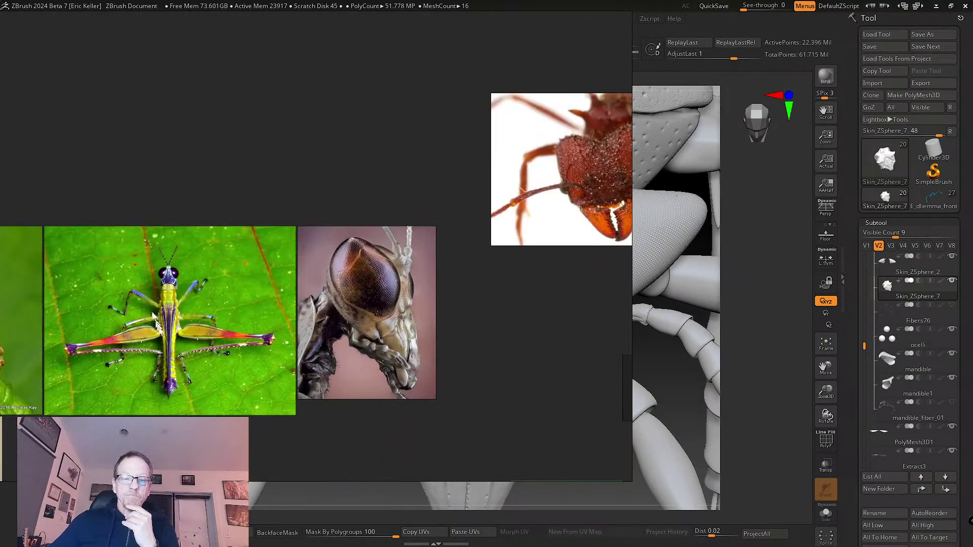
pyautogui.scroll(-3, 213, 325)
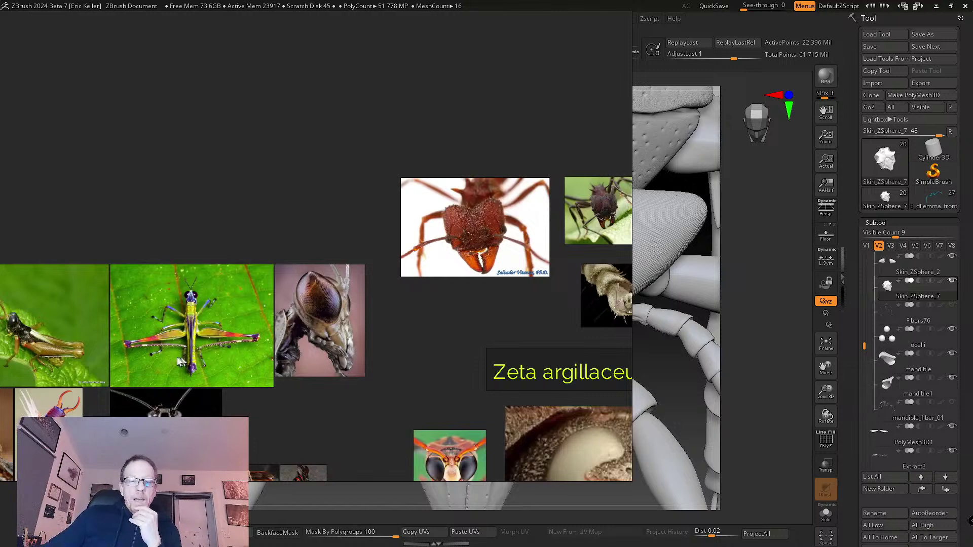
# - Examine the grasshopper, red wasp, earwig, mantis and treehopper photos on the reference board
pyautogui.scroll(2, 225, 318)
pyautogui.moveTo(221, 329); pyautogui.dragTo(297, 294, button='middle')
pyautogui.moveTo(237, 315); pyautogui.dragTo(298, 271, button='middle')
pyautogui.scroll(2, 134, 332)
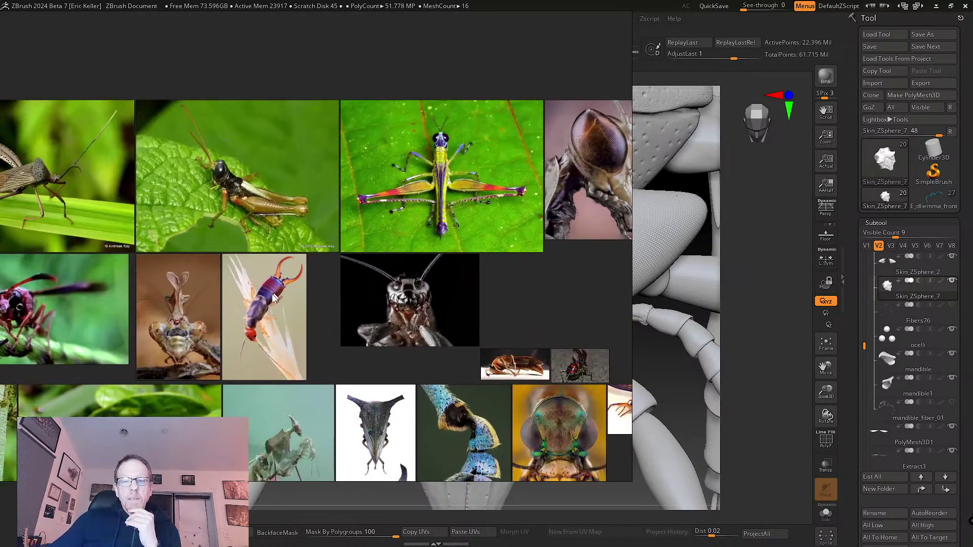
pyautogui.moveTo(201, 303); pyautogui.dragTo(381, 325, button='middle')
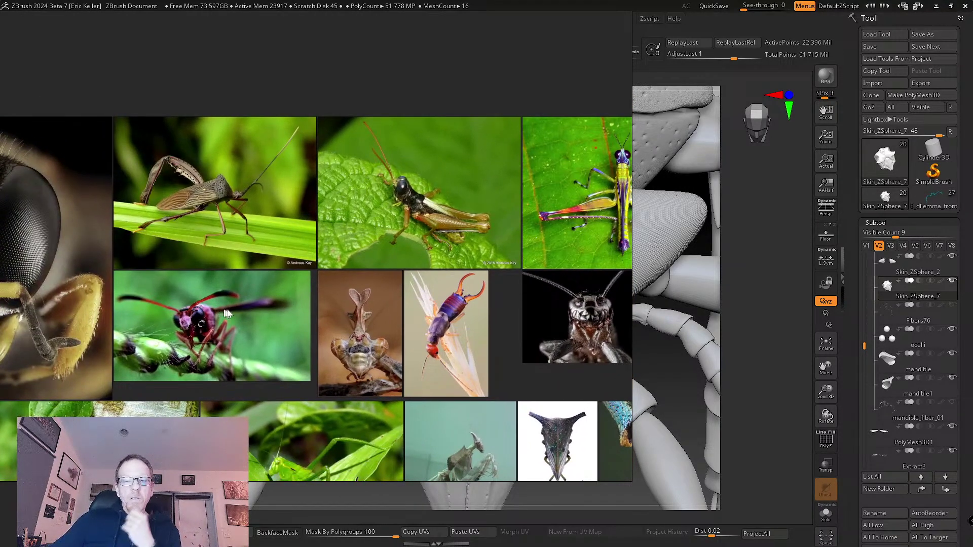
pyautogui.scroll(2, 228, 313)
pyautogui.scroll(-2, 243, 330)
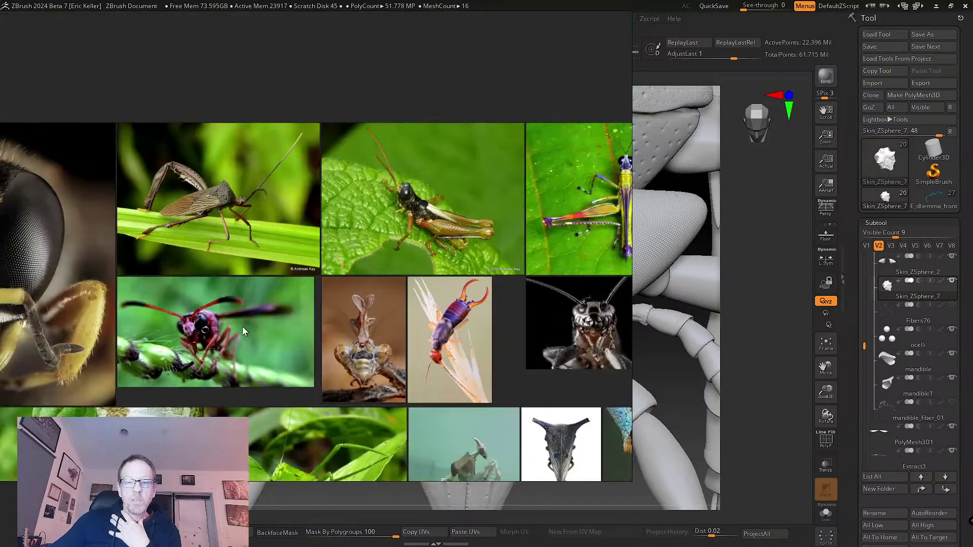
pyautogui.moveTo(326, 368); pyautogui.dragTo(239, 295, button='middle')
pyautogui.scroll(1, 279, 335)
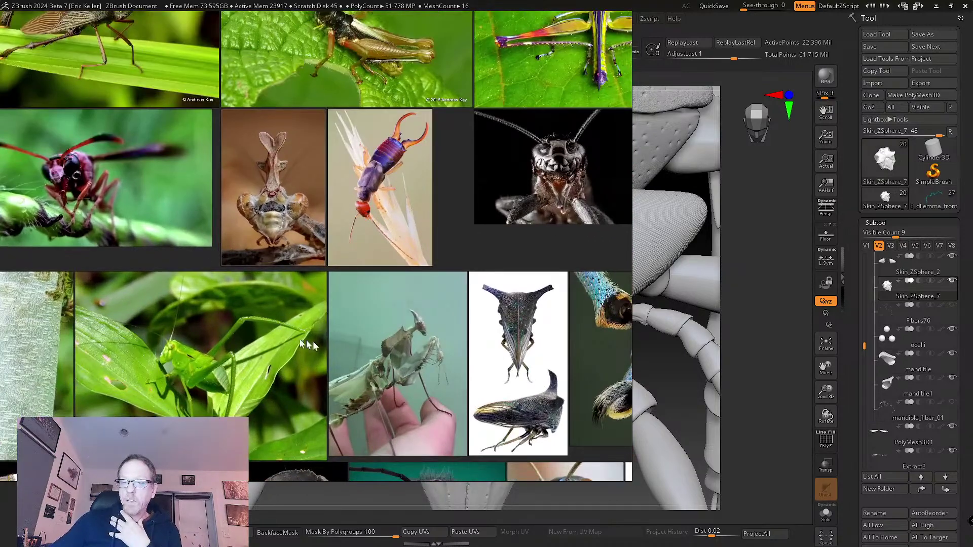
pyautogui.moveTo(306, 340); pyautogui.dragTo(93, 284, button='middle')
pyautogui.moveTo(283, 336); pyautogui.dragTo(94, 303, button='middle')
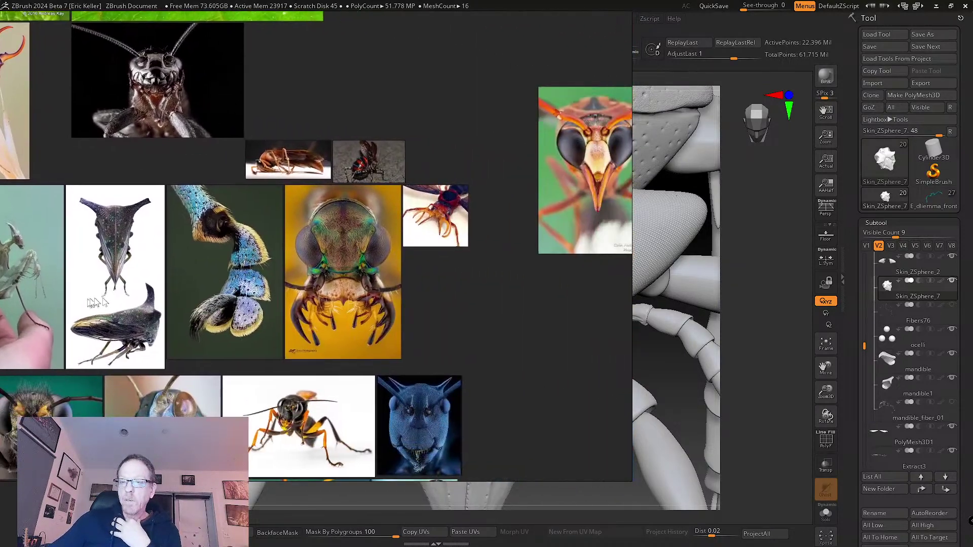
# - Study the head and mandibles in the green-brown beetle close-up and the orange long-jawed wasp photo
pyautogui.scroll(3, 251, 320)
pyautogui.moveTo(352, 341); pyautogui.dragTo(272, 363, button='middle')
pyautogui.scroll(2, 292, 333)
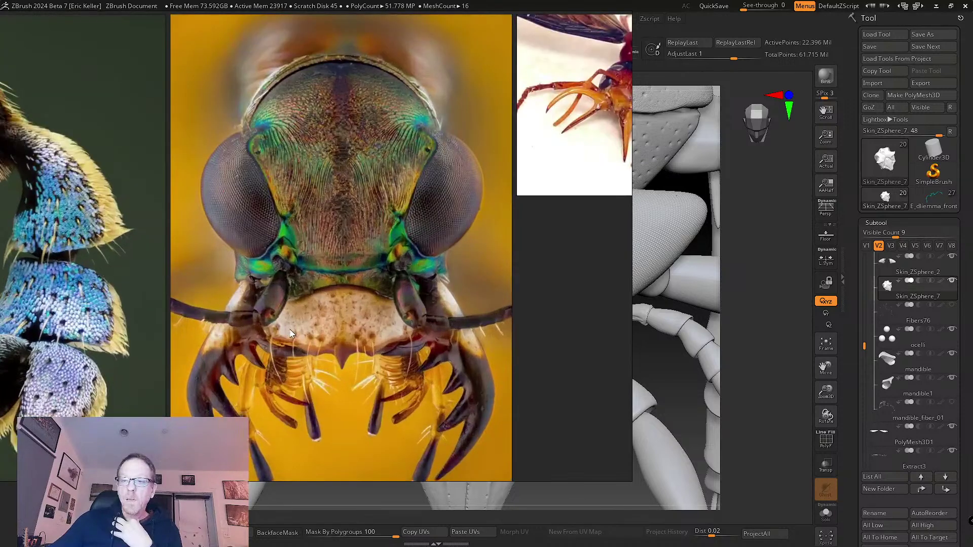
pyautogui.scroll(2, 292, 333)
pyautogui.moveTo(330, 268); pyautogui.dragTo(284, 311, button='middle')
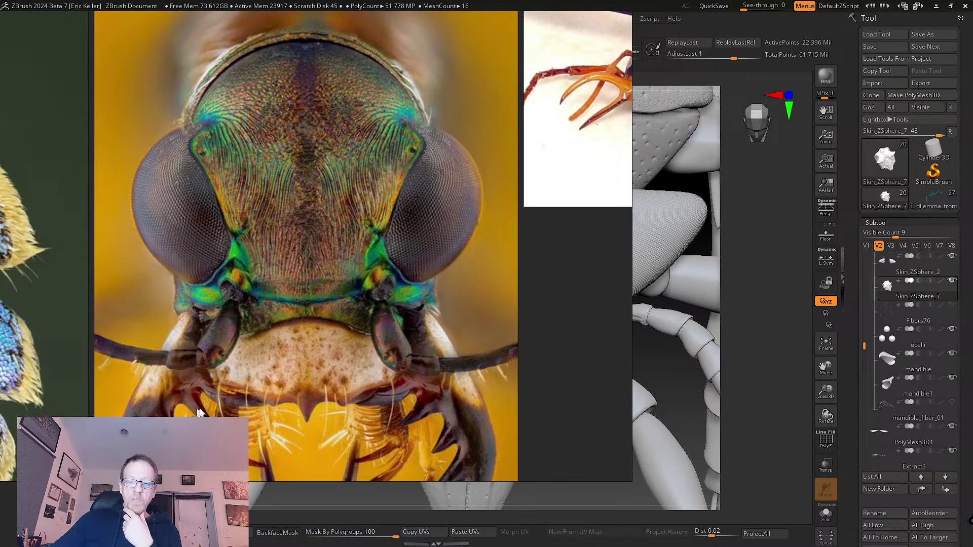
pyautogui.scroll(-4, 369, 298)
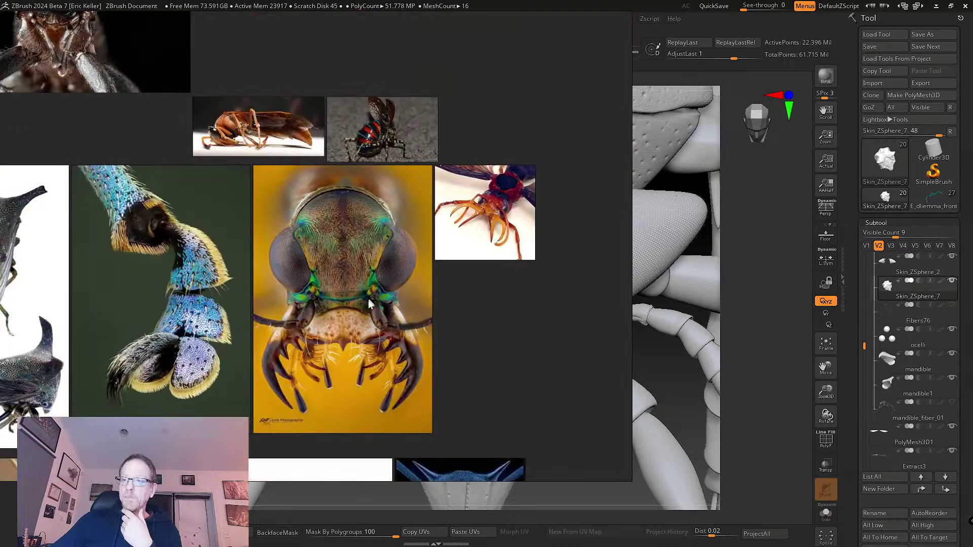
pyautogui.moveTo(335, 313); pyautogui.dragTo(238, 363, button='middle')
pyautogui.scroll(6, 423, 243)
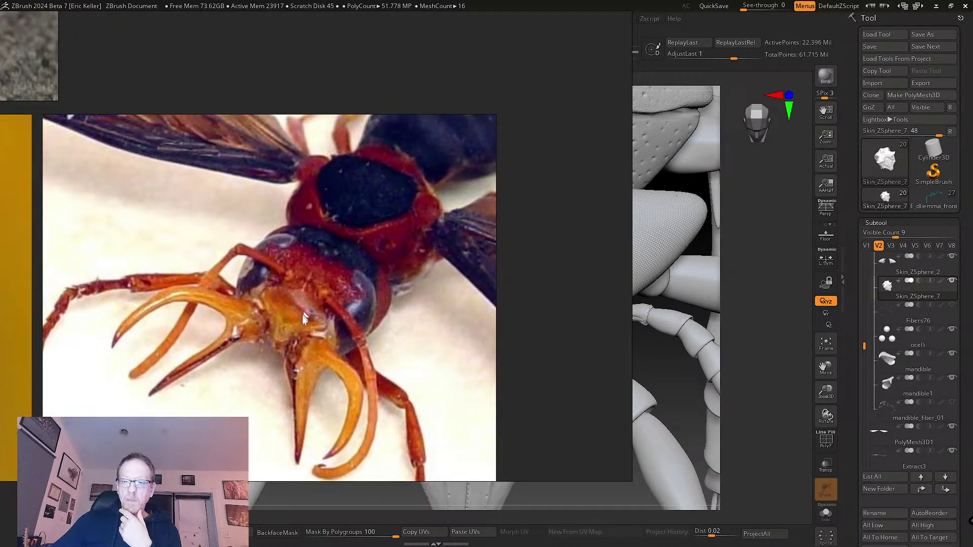
pyautogui.scroll(-5, 315, 341)
pyautogui.moveTo(312, 341); pyautogui.dragTo(329, 245, button='middle')
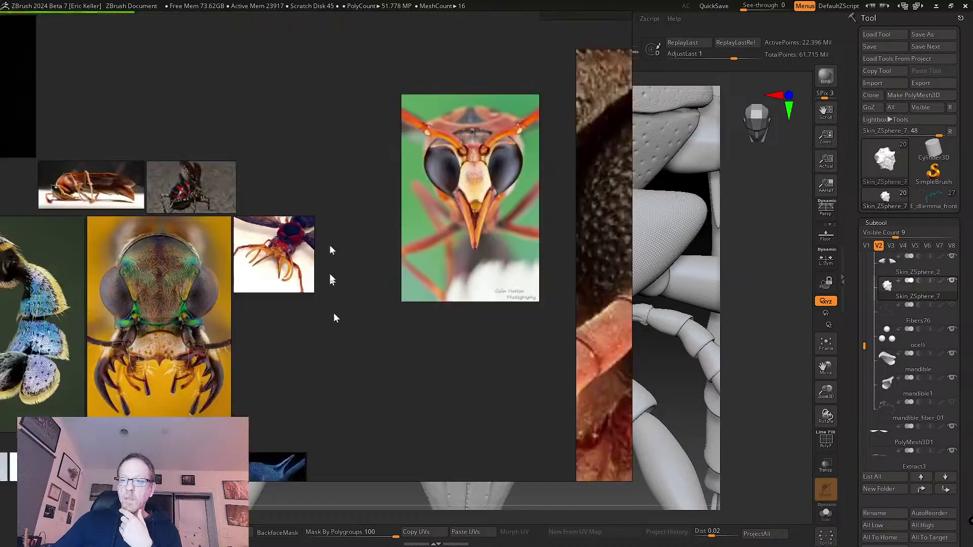
# - Examine the wasp and blue grasshopper head close-ups and the blue-faced insect photo for head details
pyautogui.moveTo(198, 483); pyautogui.dragTo(348, 175, button='middle')
pyautogui.moveTo(145, 313); pyautogui.dragTo(254, 288, button='middle')
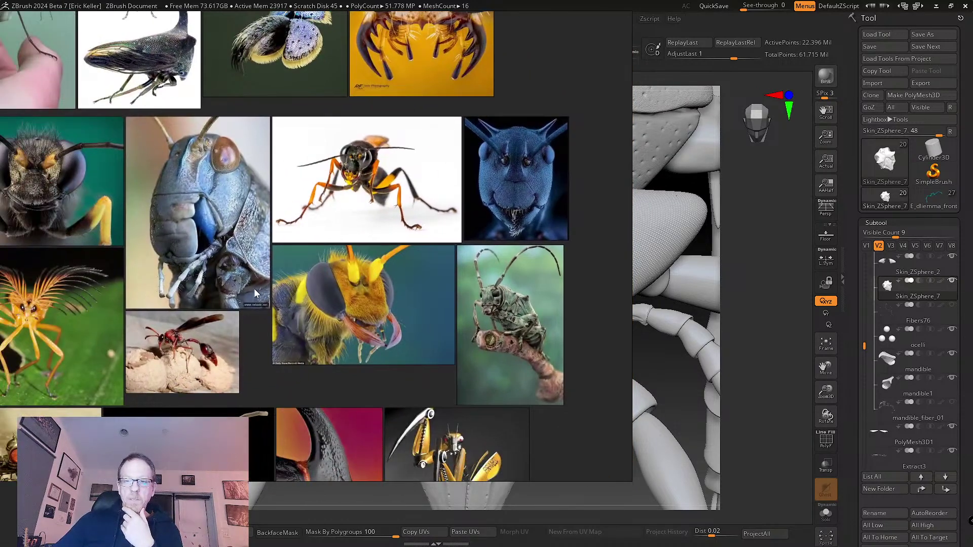
pyautogui.scroll(3, 254, 288)
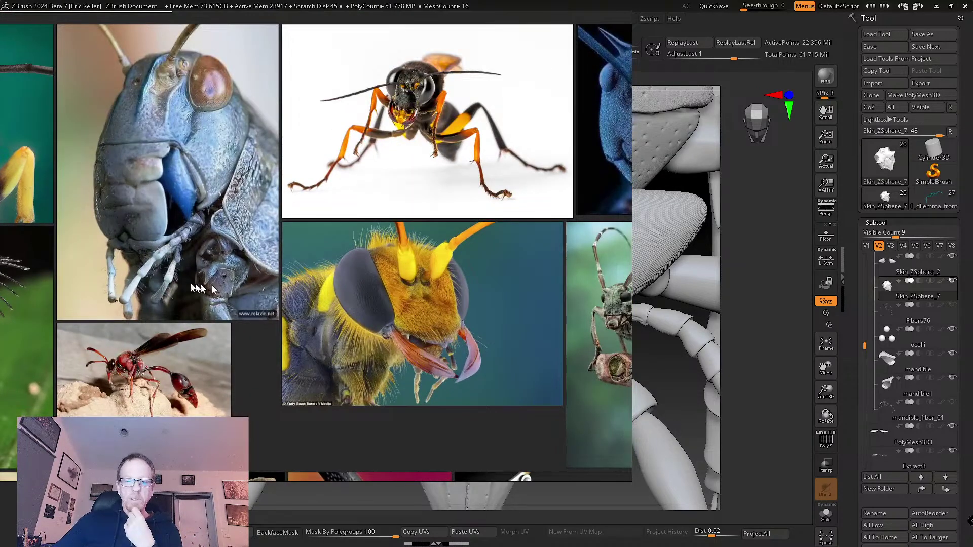
pyautogui.moveTo(23, 273); pyautogui.dragTo(265, 306, button='middle')
pyautogui.moveTo(205, 290); pyautogui.dragTo(353, 349, button='middle')
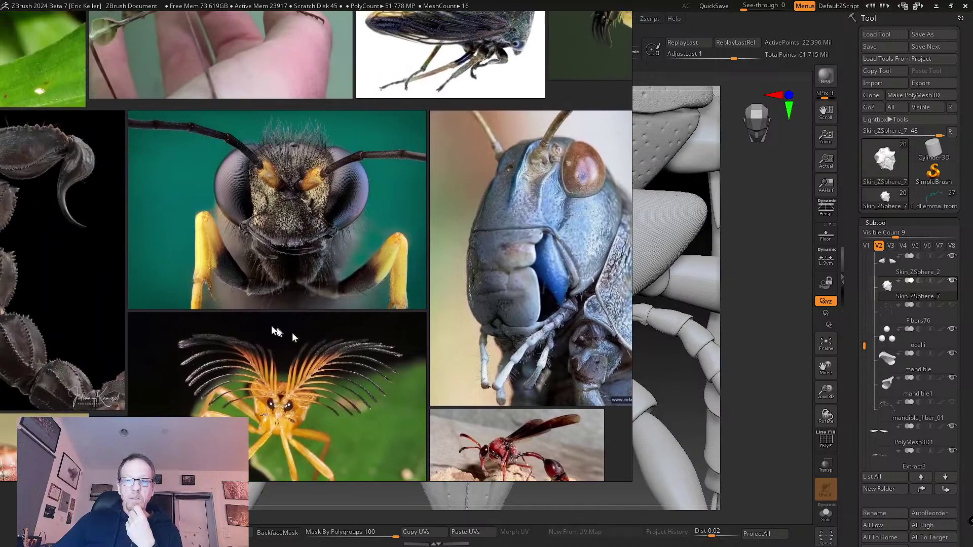
pyautogui.moveTo(252, 330); pyautogui.dragTo(418, 273, button='middle')
pyautogui.scroll(-3, 292, 307)
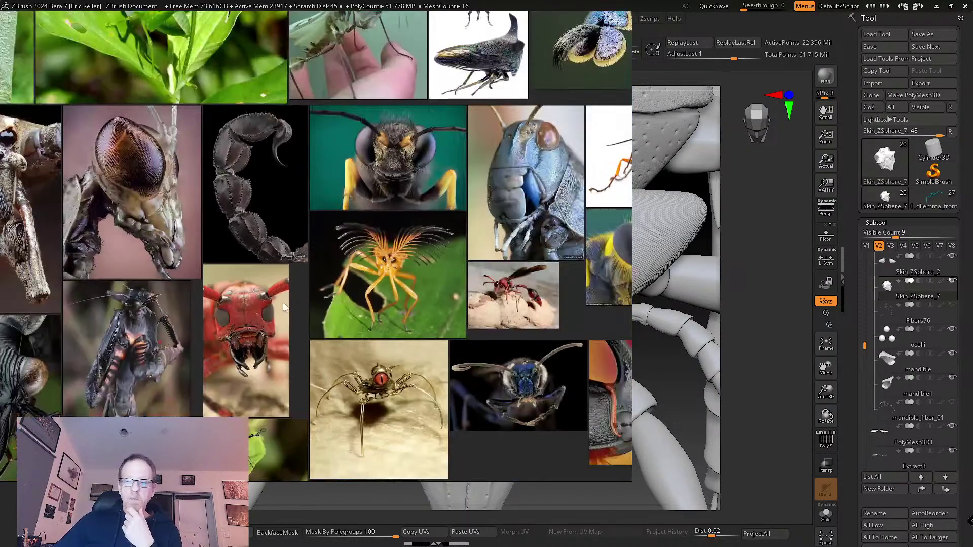
pyautogui.scroll(-1, 339, 359)
pyautogui.moveTo(339, 359); pyautogui.dragTo(239, 317, button='middle')
pyautogui.scroll(4, 274, 303)
pyautogui.doubleClick(274, 303)
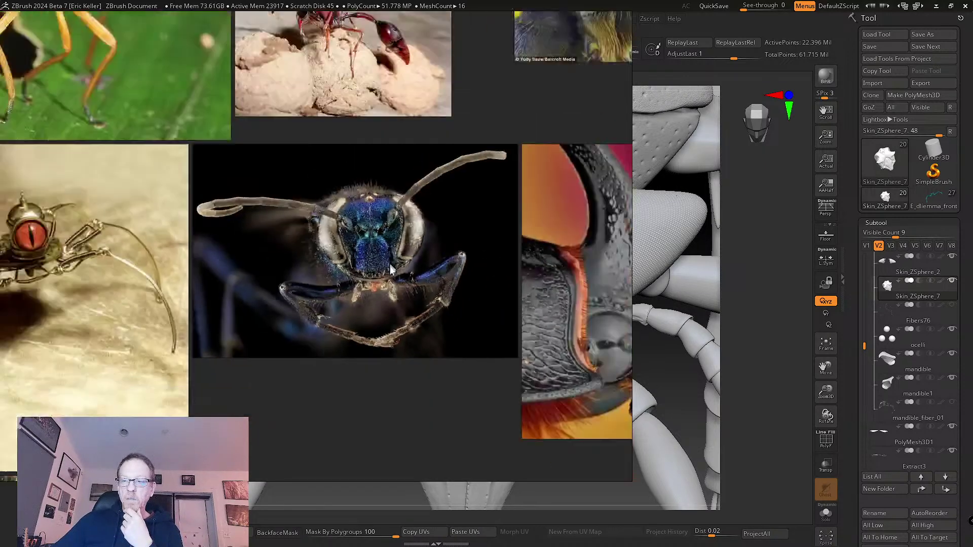
pyautogui.doubleClick(388, 263)
pyautogui.moveTo(402, 283); pyautogui.dragTo(238, 260, button='middle')
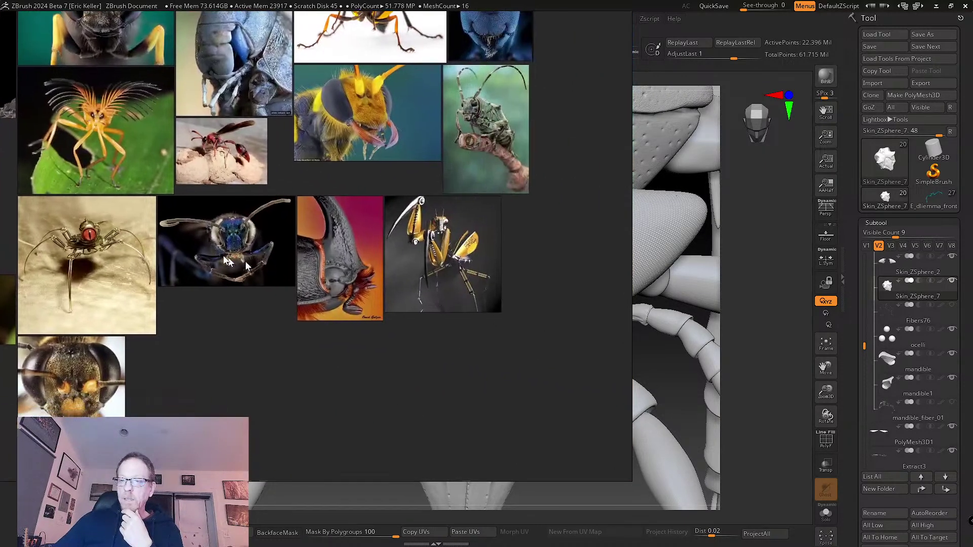
# - Look through the spider, red beetle, mantis and dark striped insect head photos on the reference board
pyautogui.moveTo(160, 253); pyautogui.dragTo(449, 281, button='middle')
pyautogui.moveTo(223, 290); pyautogui.dragTo(326, 285, button='middle')
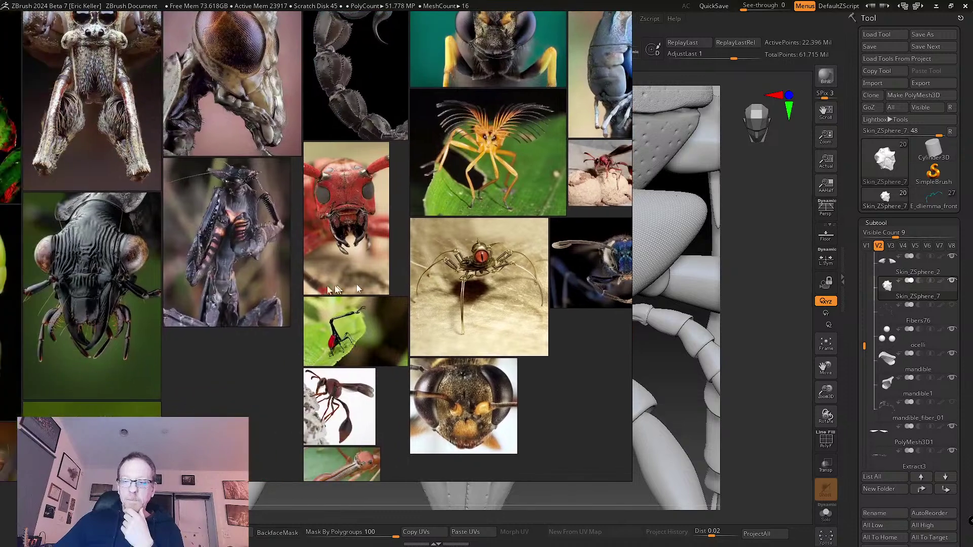
pyautogui.moveTo(284, 338); pyautogui.dragTo(316, 262, button='middle')
pyautogui.scroll(3, 316, 262)
pyautogui.moveTo(359, 326); pyautogui.dragTo(271, 159, button='middle')
pyautogui.scroll(-3, 221, 232)
pyautogui.moveTo(75, 236); pyautogui.dragTo(503, 299, button='middle')
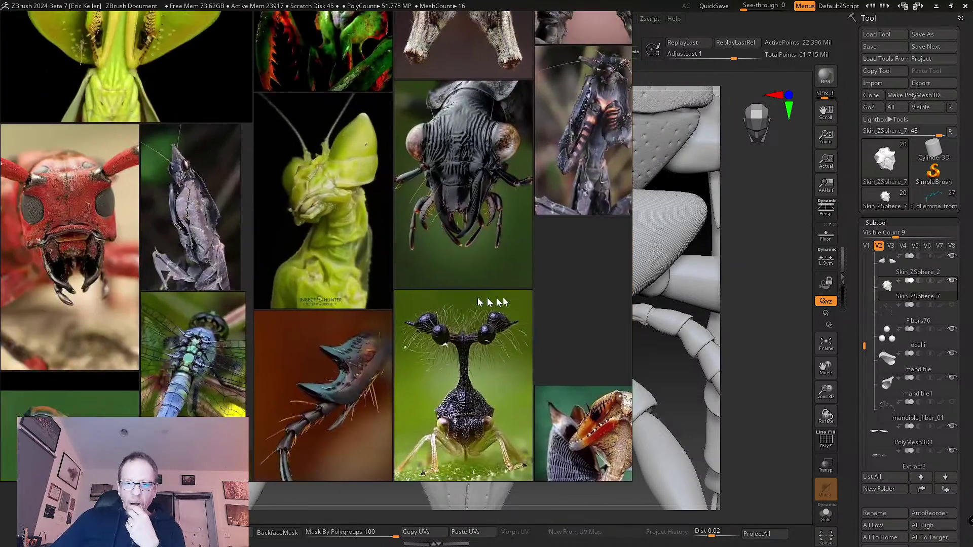
pyautogui.moveTo(363, 270); pyautogui.dragTo(390, 323, button='middle')
pyautogui.moveTo(347, 245); pyautogui.dragTo(369, 326, button='middle')
pyautogui.moveTo(346, 161); pyautogui.dragTo(320, 287, button='middle')
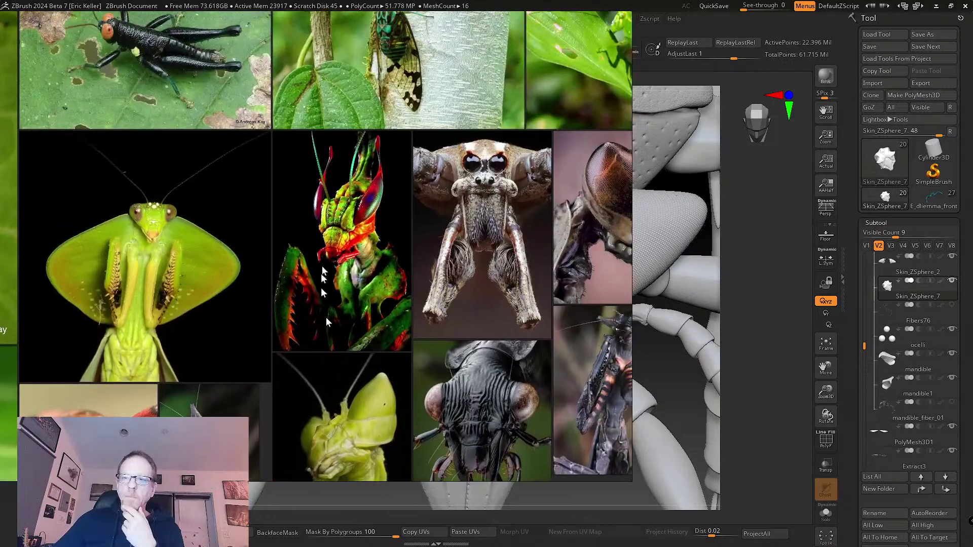
# - Inspect the red and green mantis photo and the teal cicada photo for color patterns
pyautogui.doubleClick(346, 266)
pyautogui.doubleClick(346, 266)
pyautogui.scroll(-2, 346, 266)
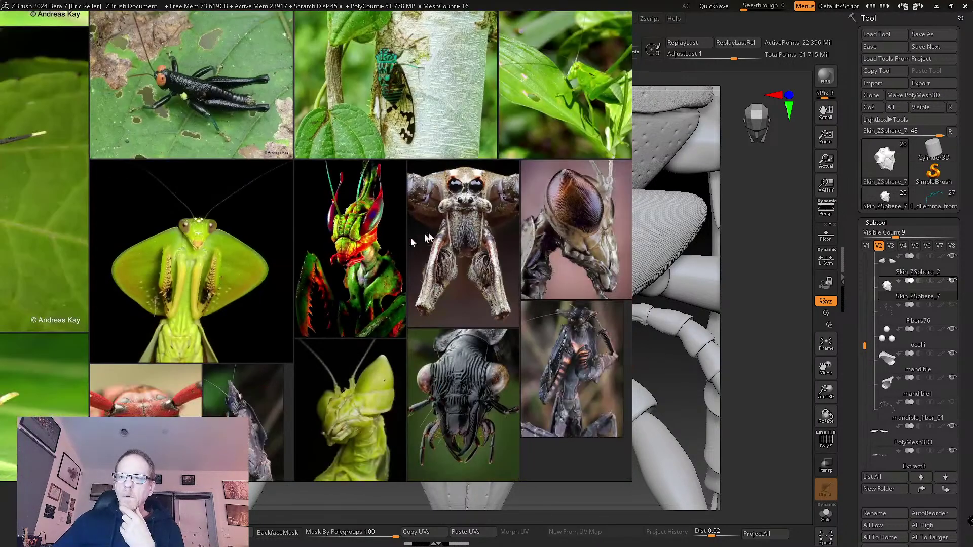
pyautogui.moveTo(425, 235); pyautogui.dragTo(487, 363, button='middle')
pyautogui.moveTo(336, 214); pyautogui.dragTo(416, 364, button='middle')
pyautogui.moveTo(388, 266); pyautogui.dragTo(321, 304, button='middle')
pyautogui.moveTo(460, 345); pyautogui.dragTo(386, 258, button='middle')
pyautogui.scroll(4, 388, 292)
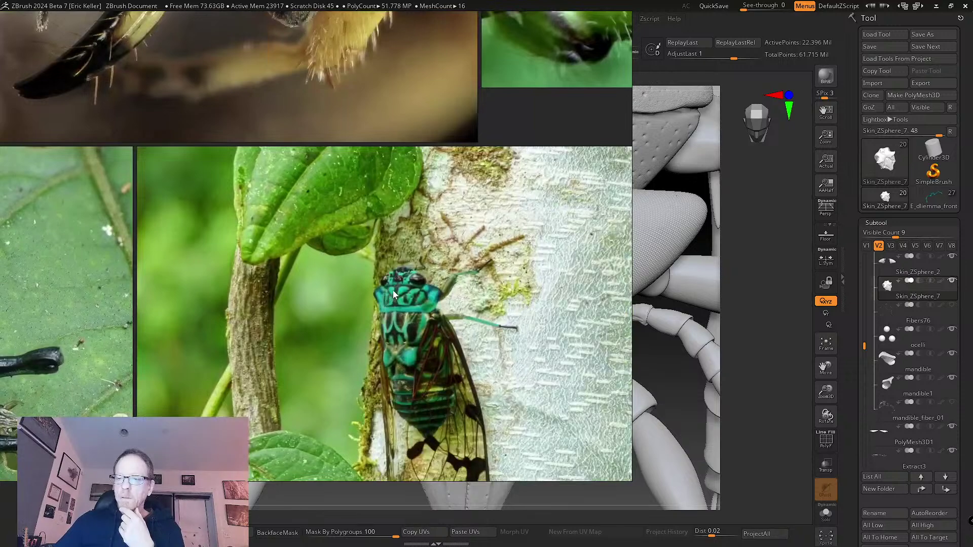
pyautogui.scroll(-4, 392, 290)
# - Leave the reference board and hide every subtool except the sculpted head, Skin_ZSphere_7
pyautogui.moveTo(393, 290); pyautogui.dragTo(1, 345, button='right')
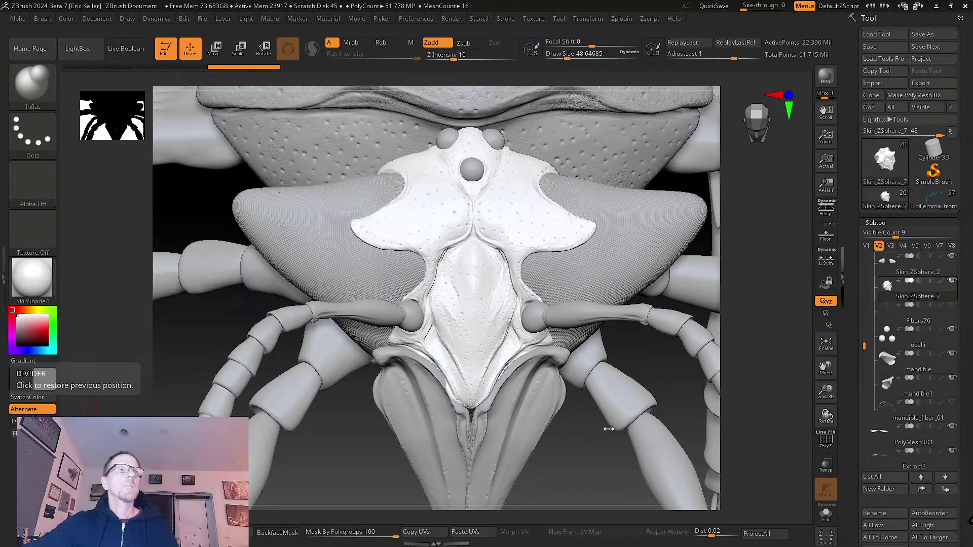
pyautogui.moveTo(601, 490); pyautogui.dragTo(606, 332, button='right')
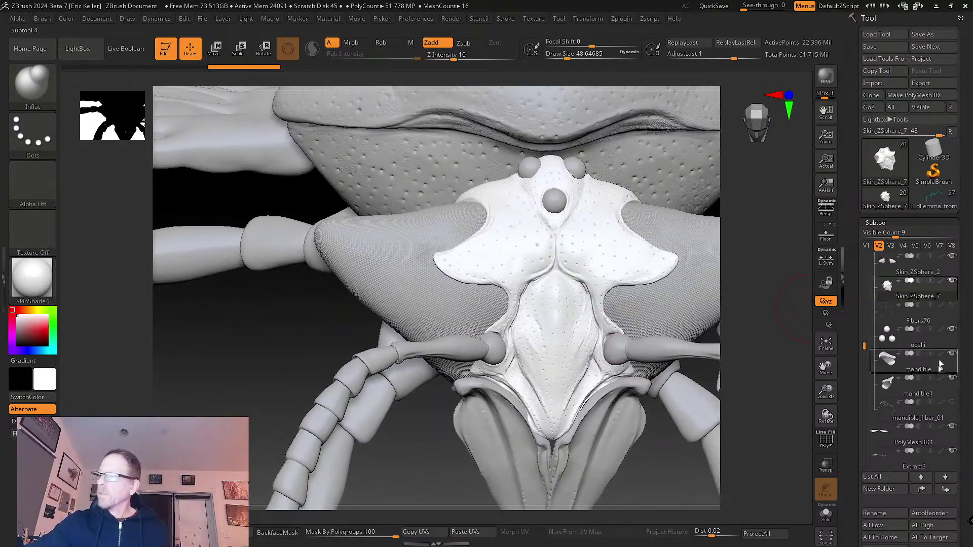
pyautogui.click(880, 329)
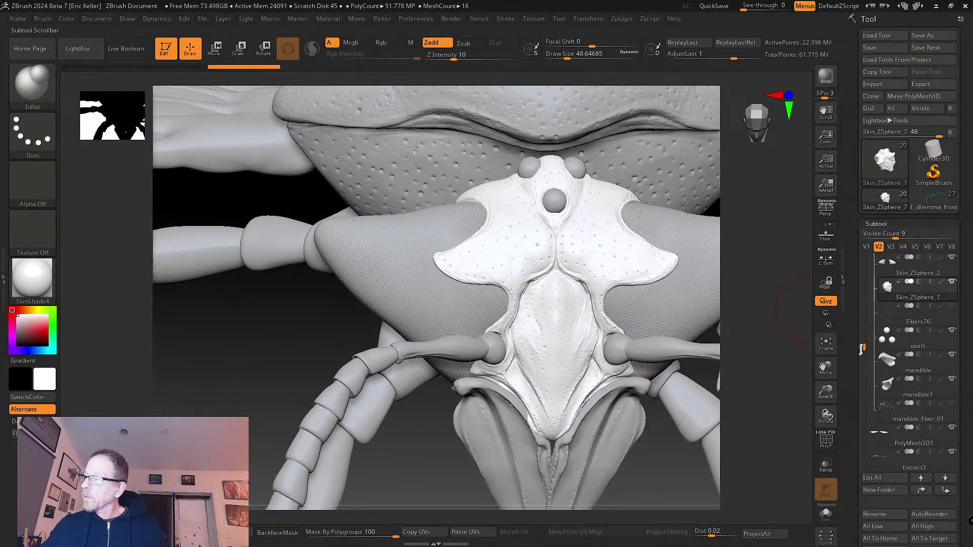
pyautogui.scroll(5, 912, 299)
pyautogui.click(948, 309)
pyautogui.click(954, 307)
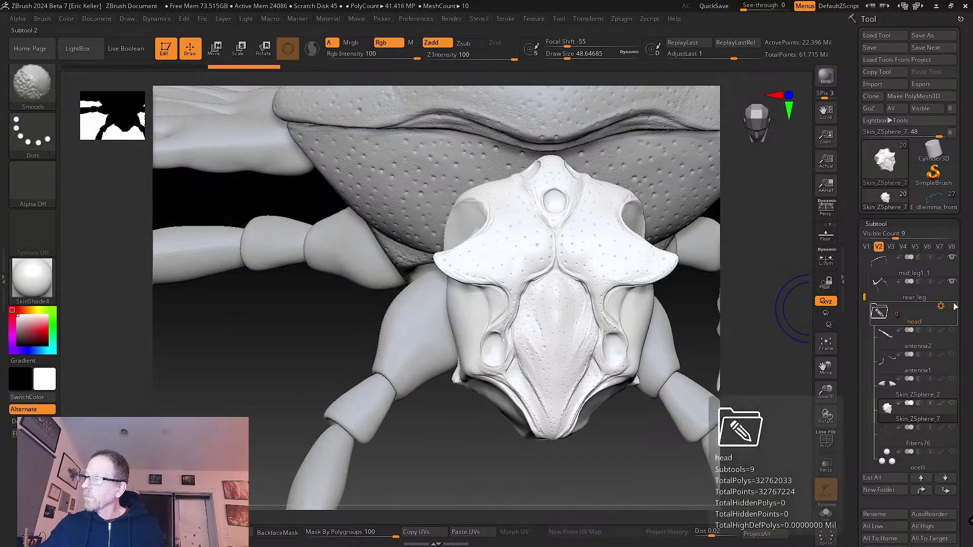
pyautogui.keyDown('shift'); pyautogui.click(953, 283); pyautogui.keyUp('shift')
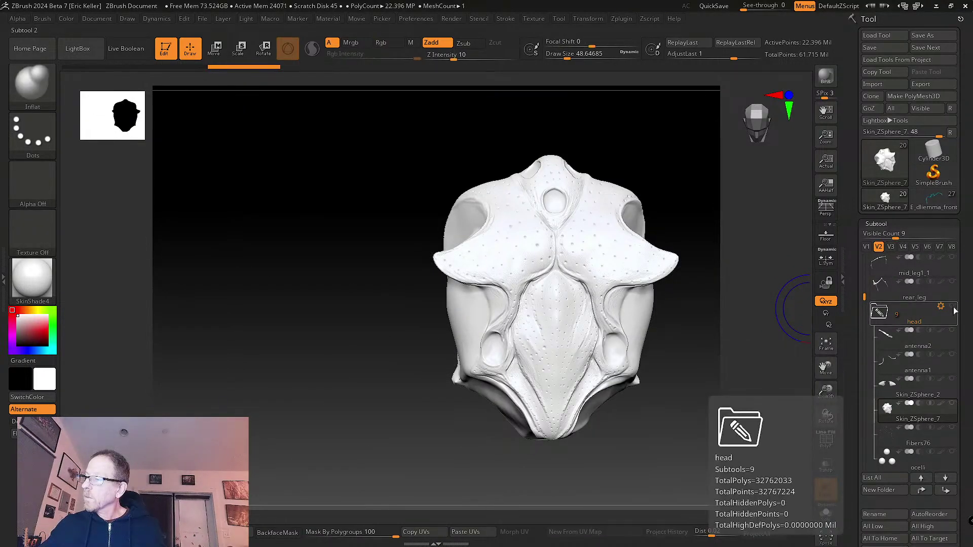
# - Make the head's two antenna subtools and the compound eyes, Skin_ZSphere_2, visible again
pyautogui.click(953, 331)
pyautogui.click(953, 355)
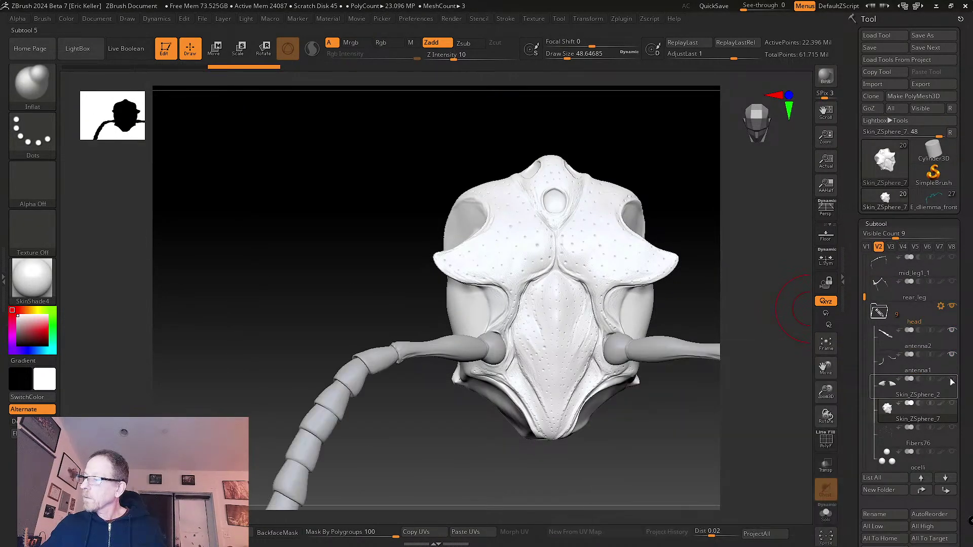
pyautogui.click(953, 379)
pyautogui.click(952, 403)
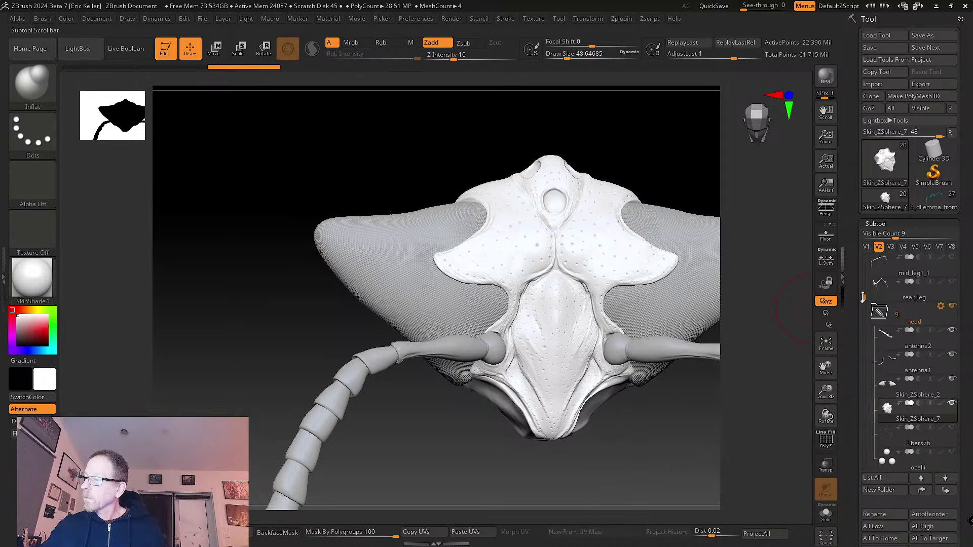
# - Show the head hairs Fibers76, the ocelli, both mandibles and mandible_fiber_01
pyautogui.scroll(-2, 913, 355)
pyautogui.click(953, 331)
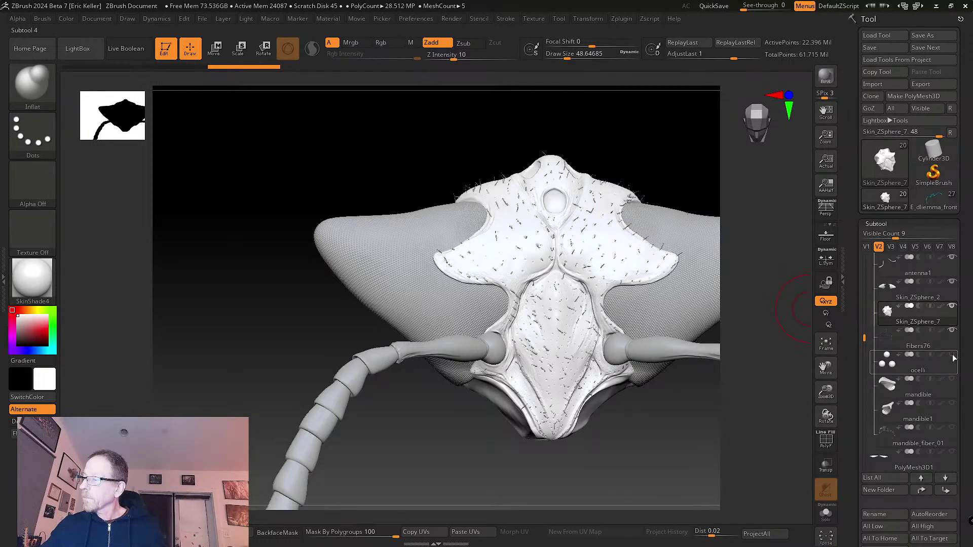
pyautogui.click(953, 355)
pyautogui.click(952, 388)
pyautogui.click(953, 379)
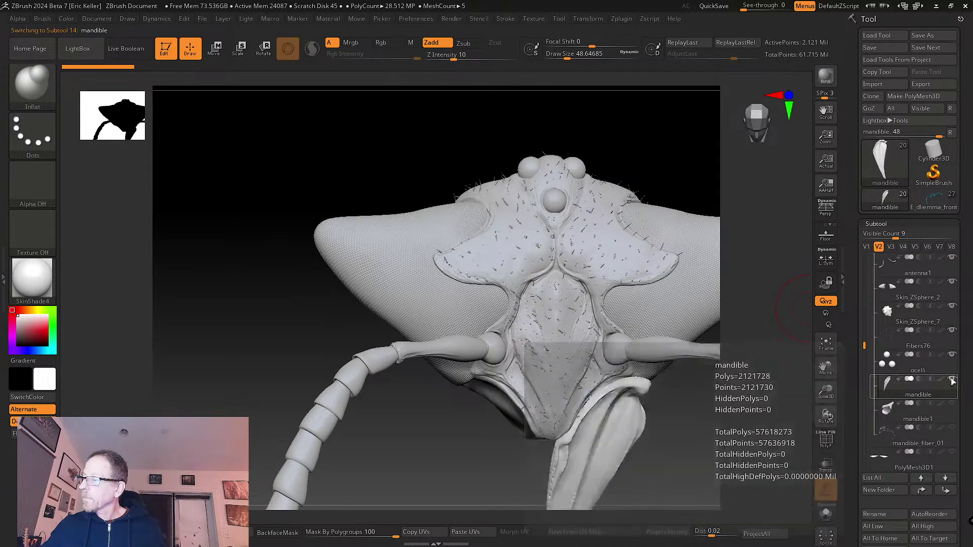
pyautogui.click(953, 404)
pyautogui.click(953, 428)
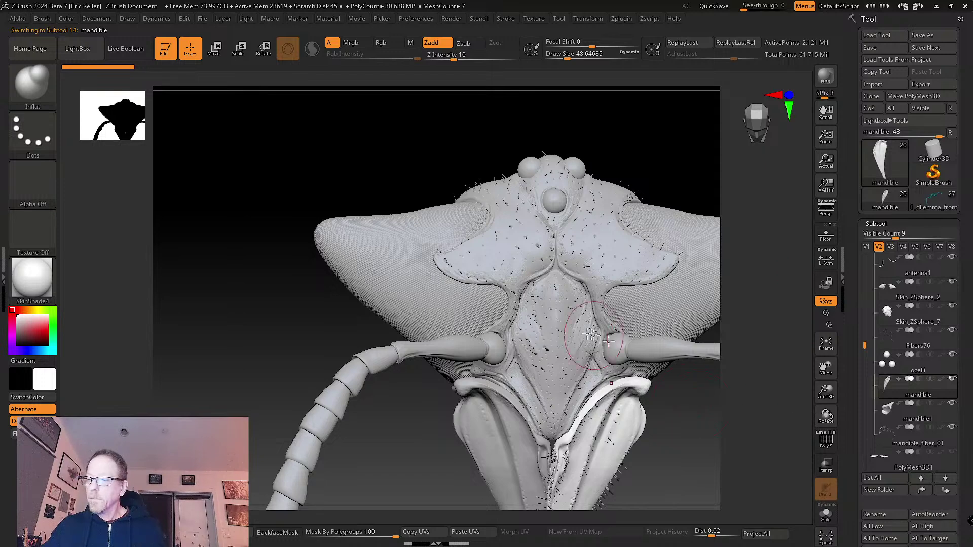
# - Make Skin_ZSphere_7 the active subtool and hide the Fibers76 and mandible_fiber_01 hairs
pyautogui.keyDown('alt'); pyautogui.click(583, 349); pyautogui.keyUp('alt')
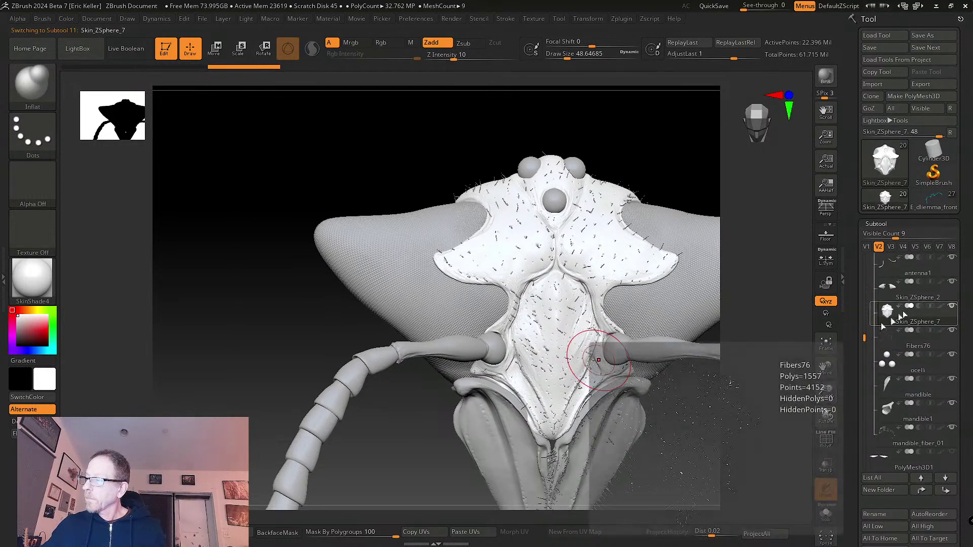
pyautogui.click(953, 330)
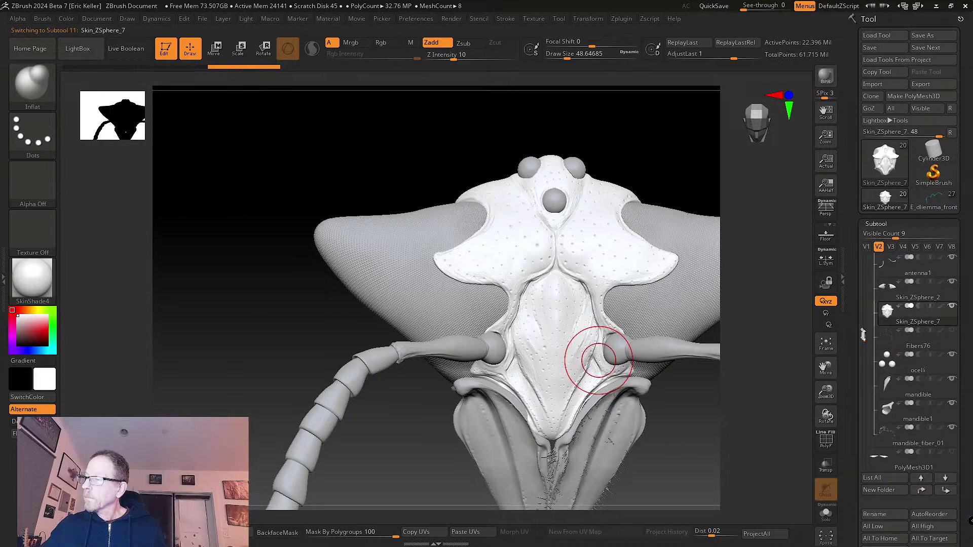
pyautogui.moveTo(864, 337); pyautogui.dragTo(865, 320)
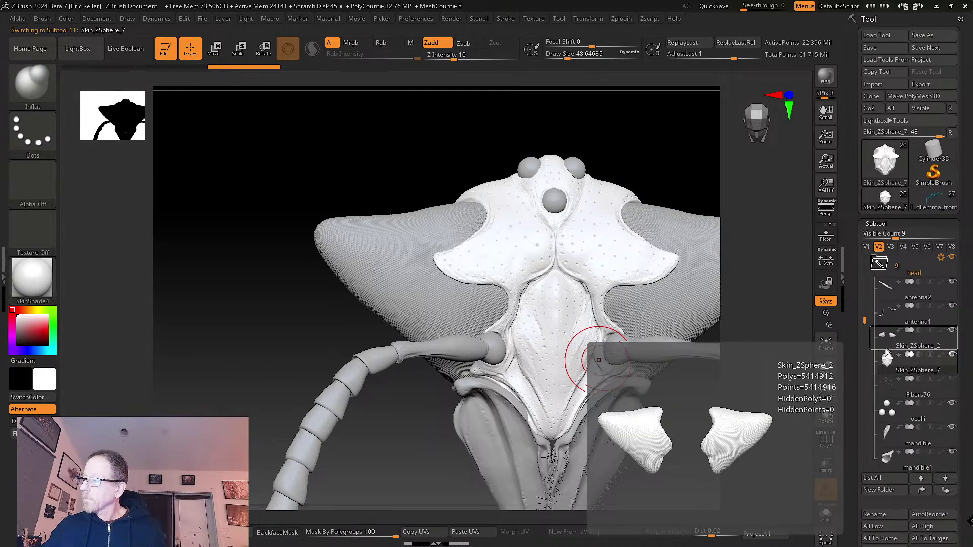
pyautogui.moveTo(865, 321); pyautogui.dragTo(865, 339)
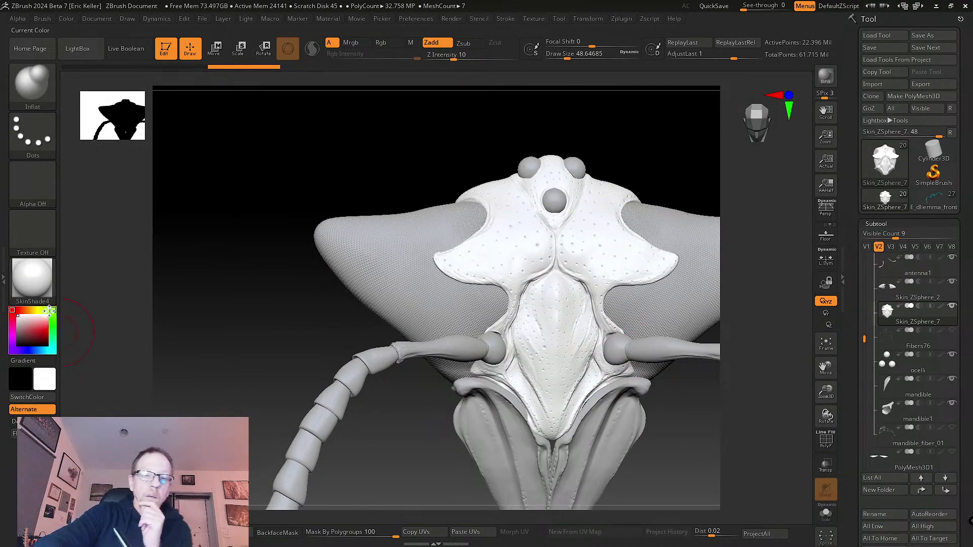
# - Choose a medium green, RGB 5, 132, 49, and fill the whole head subtool with it
pyautogui.click(52, 310)
pyautogui.moveTo(48, 316); pyautogui.dragTo(51, 333)
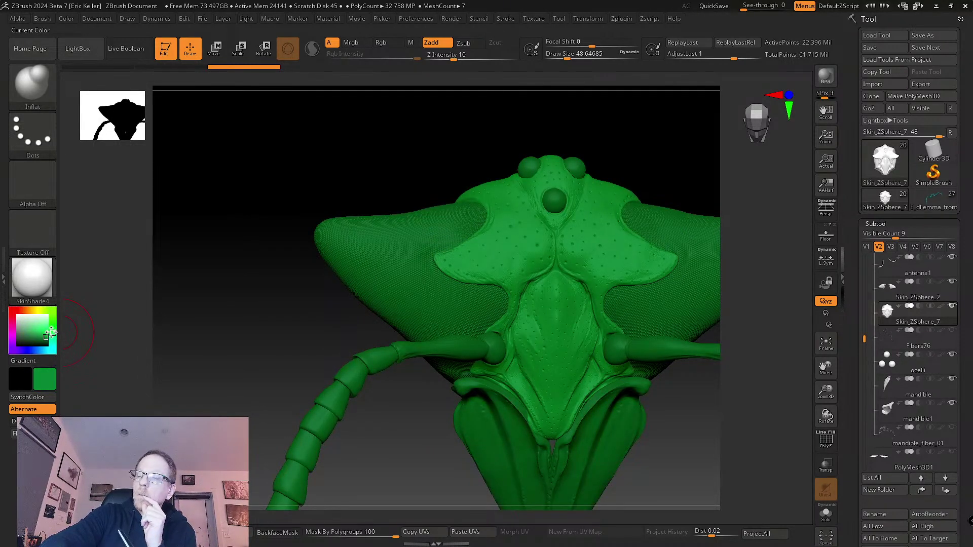
pyautogui.click(66, 18)
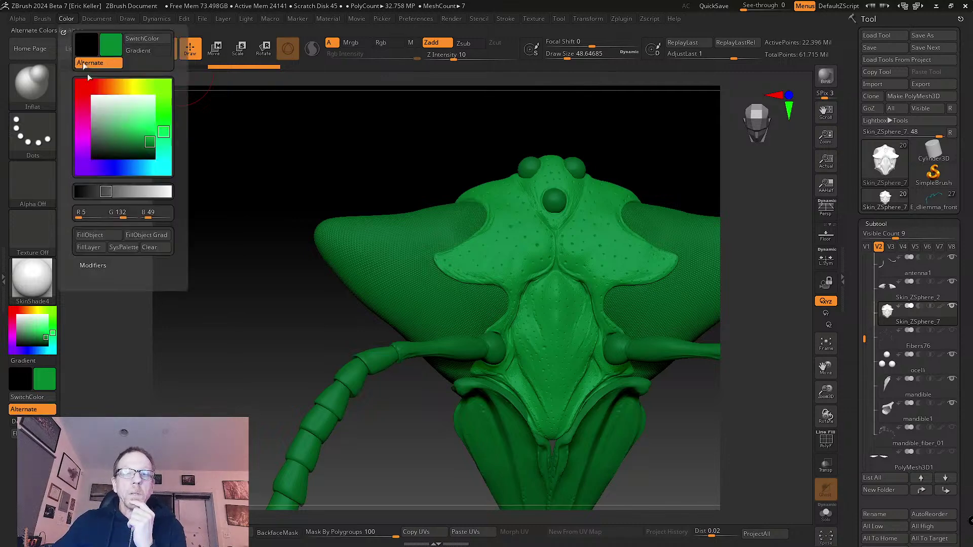
pyautogui.click(116, 233)
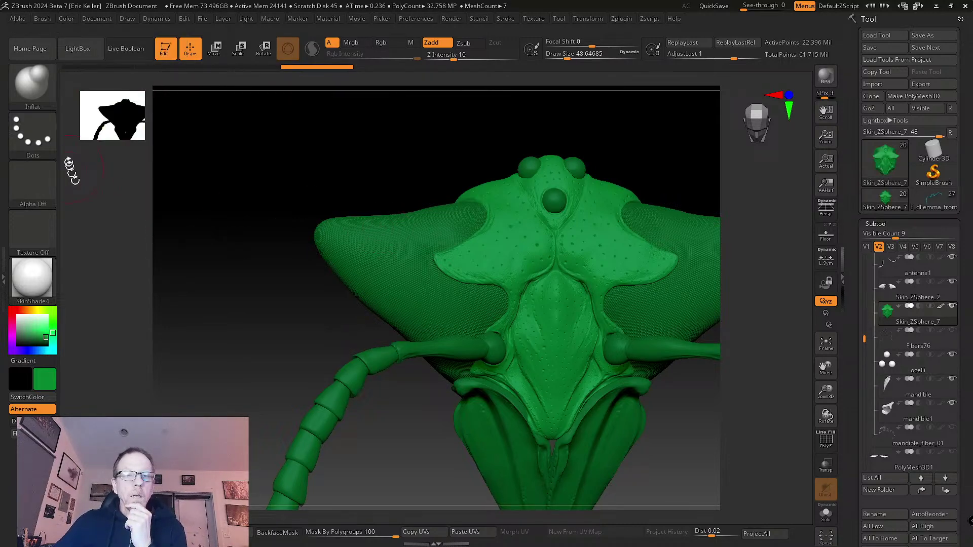
# - Switch to the Paint brush and set its Rgb Intensity to 68
pyautogui.click(43, 91)
pyautogui.press('p')
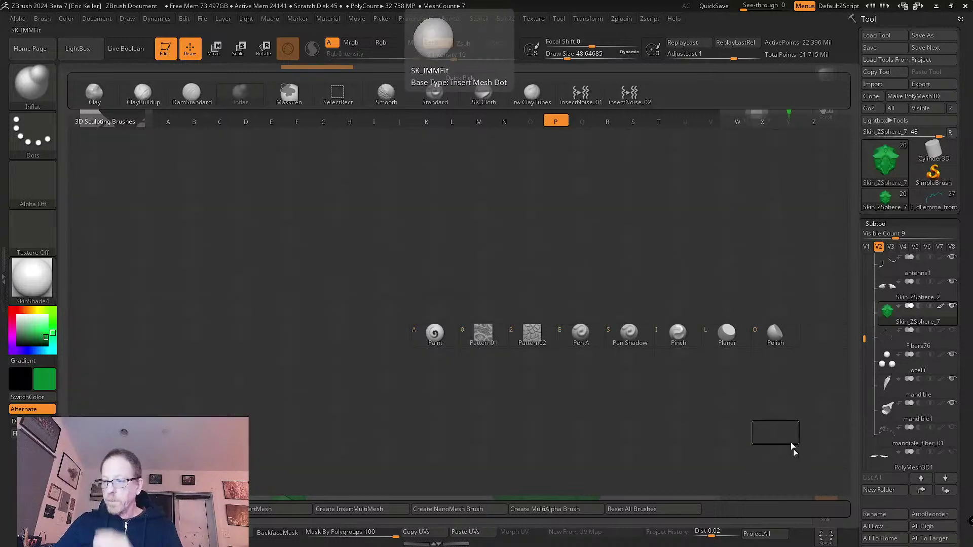
pyautogui.click(436, 332)
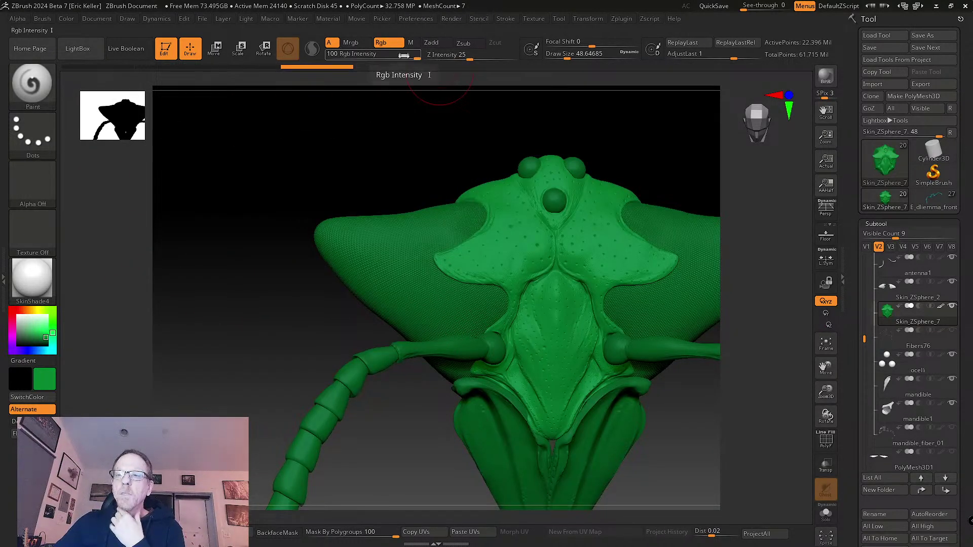
pyautogui.moveTo(403, 55); pyautogui.dragTo(381, 55)
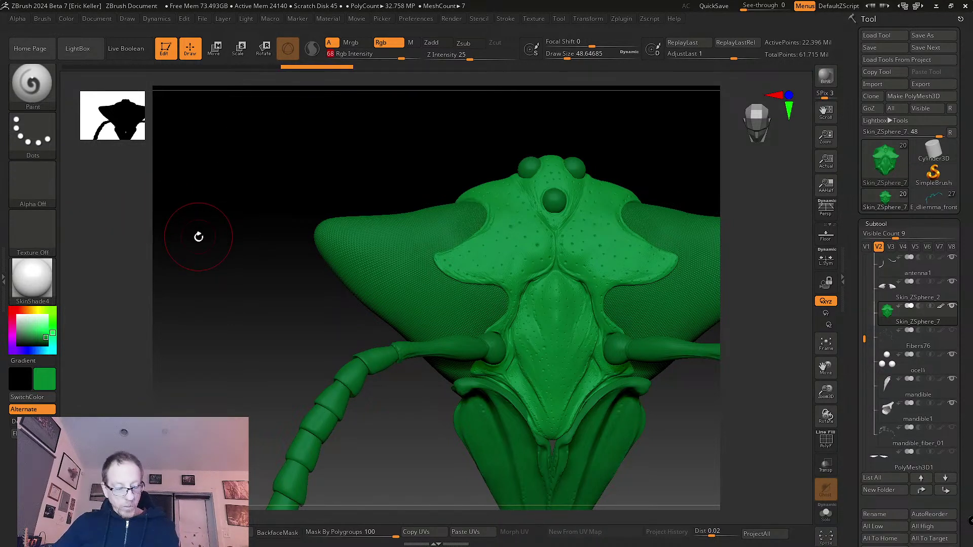
# - Set the Smooth brush to affect color only by disabling Zadd, with Rgb Intensity around 73
pyautogui.press('shift')
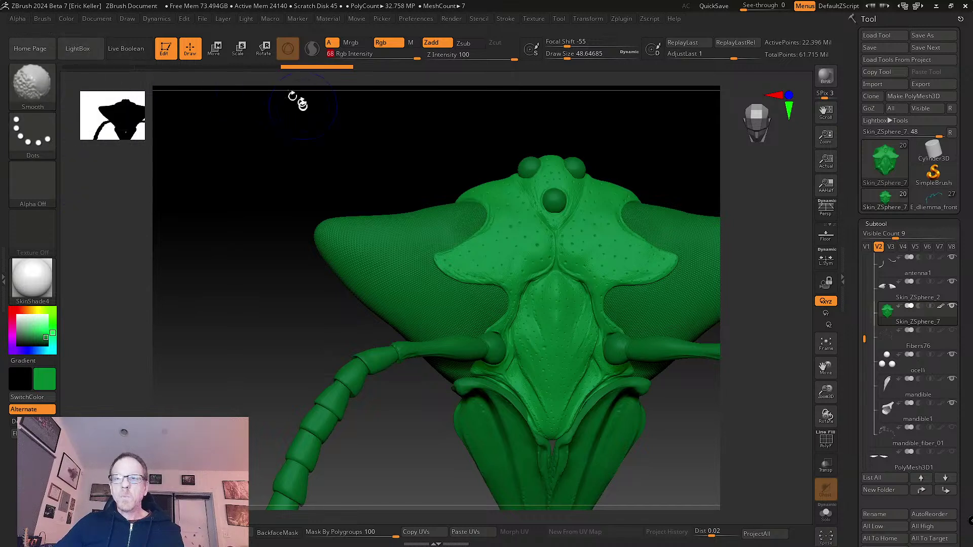
pyautogui.click(439, 45)
pyautogui.moveTo(404, 59); pyautogui.dragTo(397, 59)
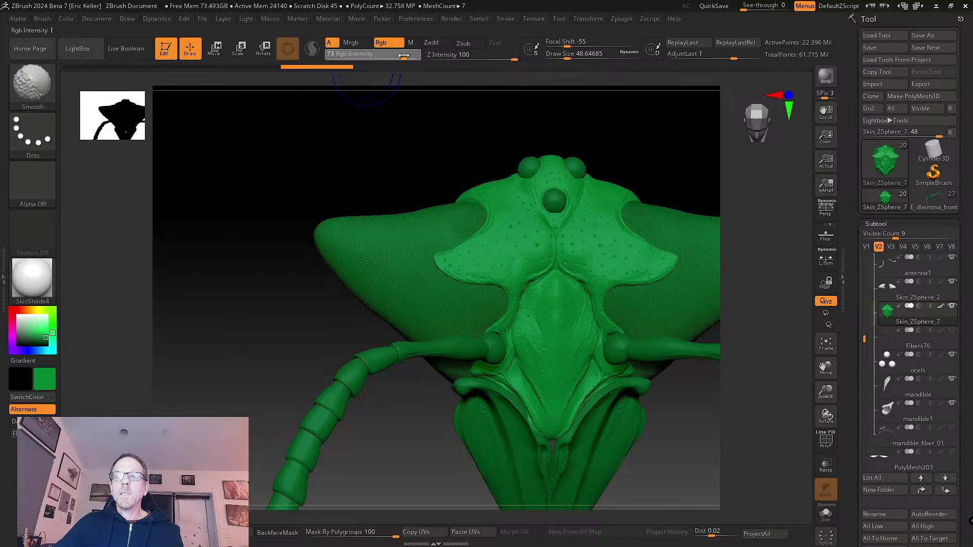
# - Reduce the Paint brush's Draw Size to about 8.4 for close work on the upper head
pyautogui.click(46, 91)
pyautogui.click(98, 111)
pyautogui.moveTo(413, 163)
pyautogui.keyDown('alt'); pyautogui.mouseDown()
pyautogui.moveTo(437, 202)
pyautogui.moveTo(673, 265)
pyautogui.mouseUp(); pyautogui.keyUp('alt')
pyautogui.moveTo(793, 256)
pyautogui.keyDown('alt'); pyautogui.mouseDown()
pyautogui.moveTo(755, 347)
pyautogui.moveTo(771, 326)
pyautogui.moveTo(767, 354)
pyautogui.moveTo(758, 356)
pyautogui.moveTo(760, 284)
pyautogui.mouseUp(); pyautogui.keyUp('alt')
pyautogui.press('s')
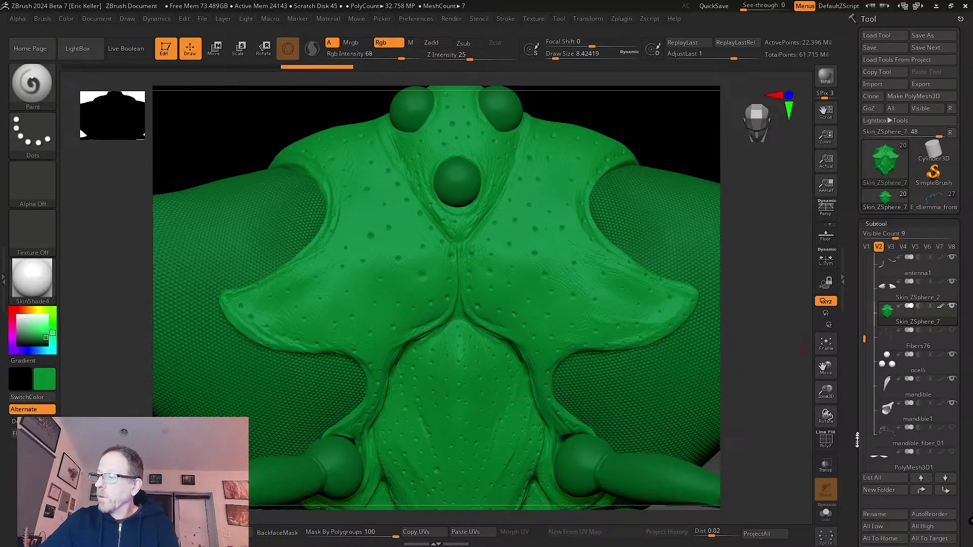
# - Select the ocelli subtool and fill it with black
pyautogui.click(934, 374)
pyautogui.click(942, 354)
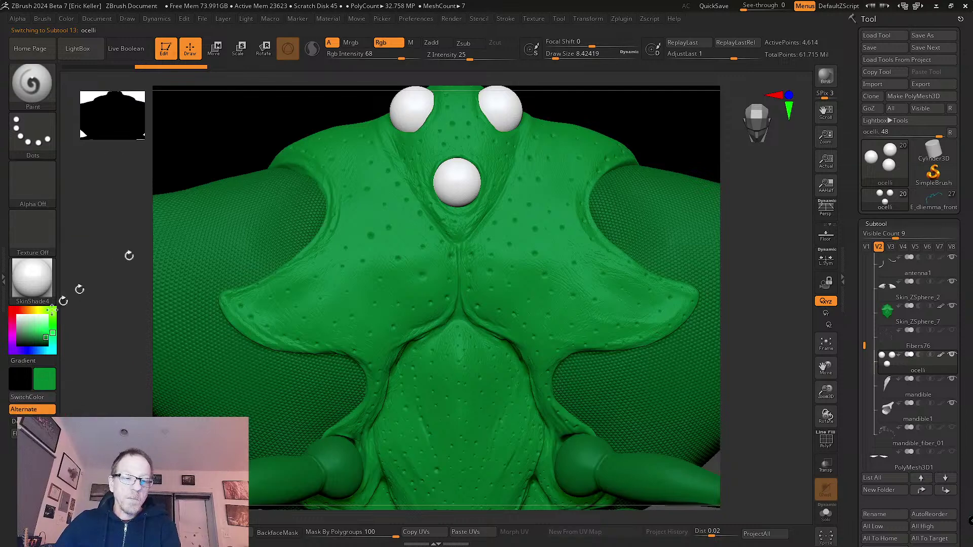
pyautogui.moveTo(51, 324); pyautogui.dragTo(39, 351)
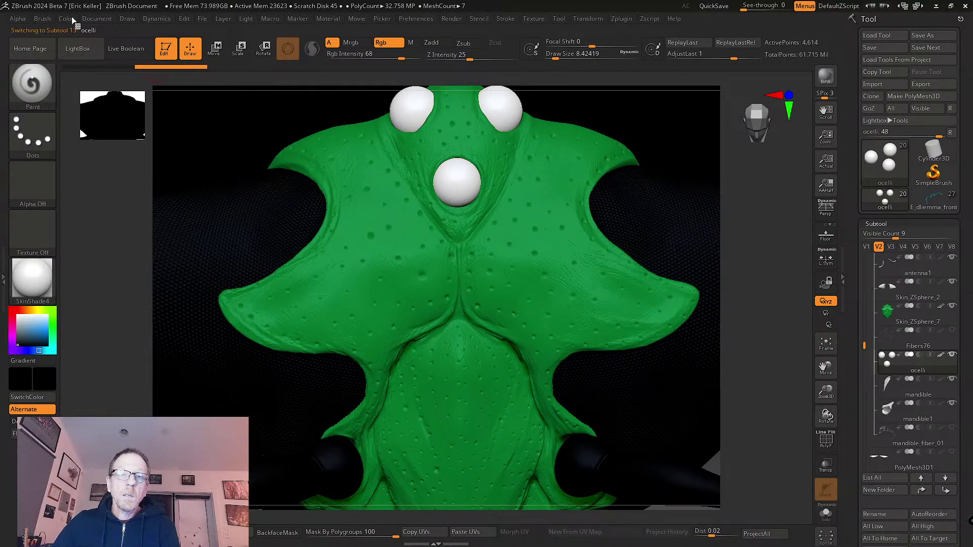
pyautogui.click(66, 19)
pyautogui.click(96, 235)
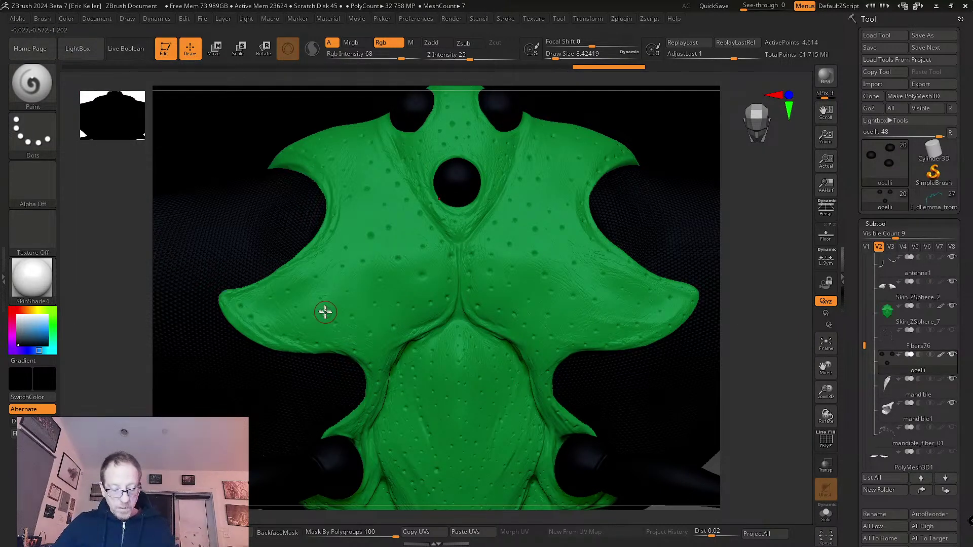
# - Reselect the head with its own green as the active color and apply Mask By Cavity at intensity 100
pyautogui.press('c')
pyautogui.moveTo(855, 346); pyautogui.dragTo(855, 338)
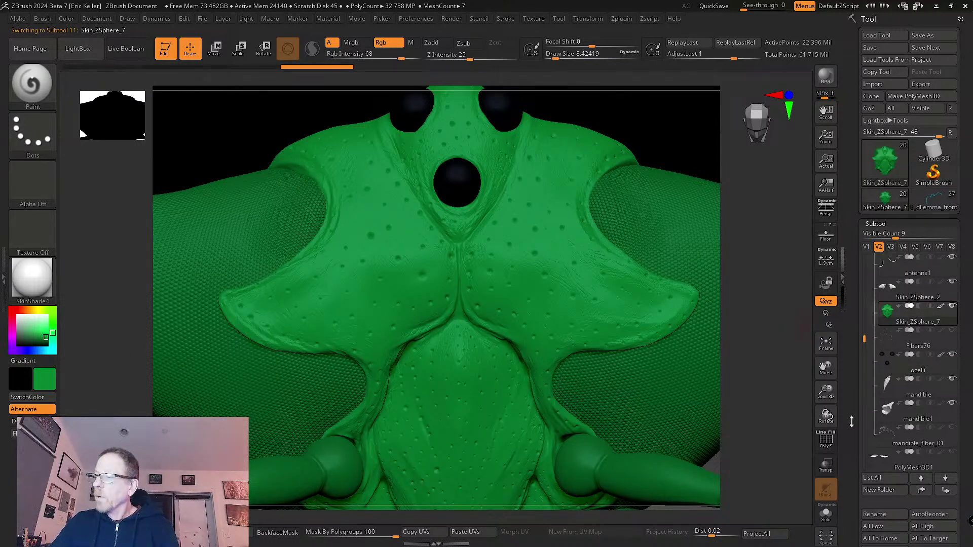
pyautogui.scroll(-15, 852, 422)
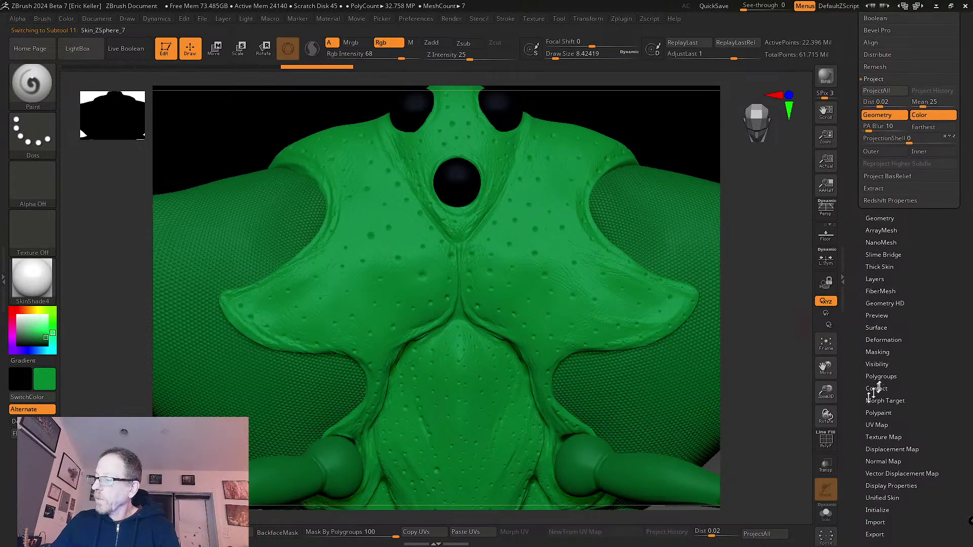
pyautogui.click(878, 352)
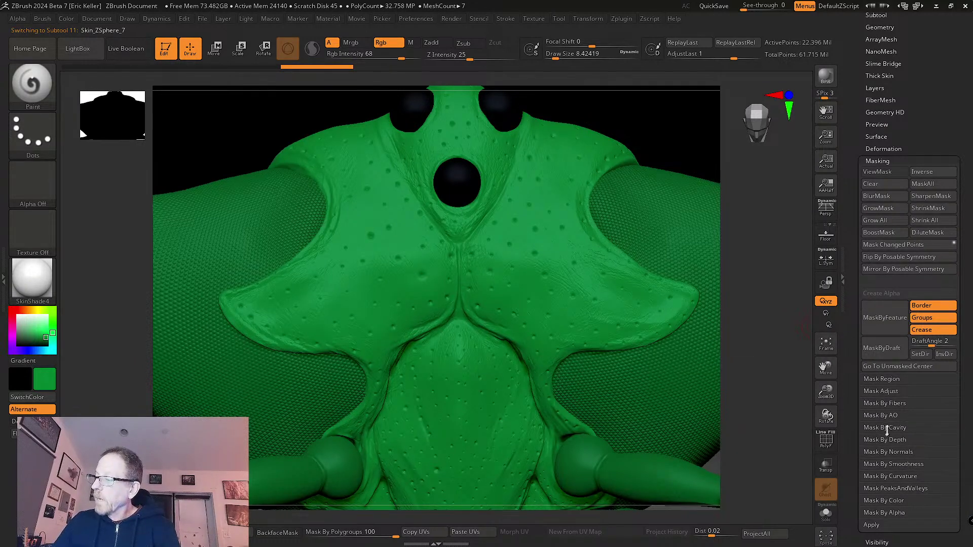
pyautogui.click(886, 429)
pyautogui.scroll(-3, 865, 374)
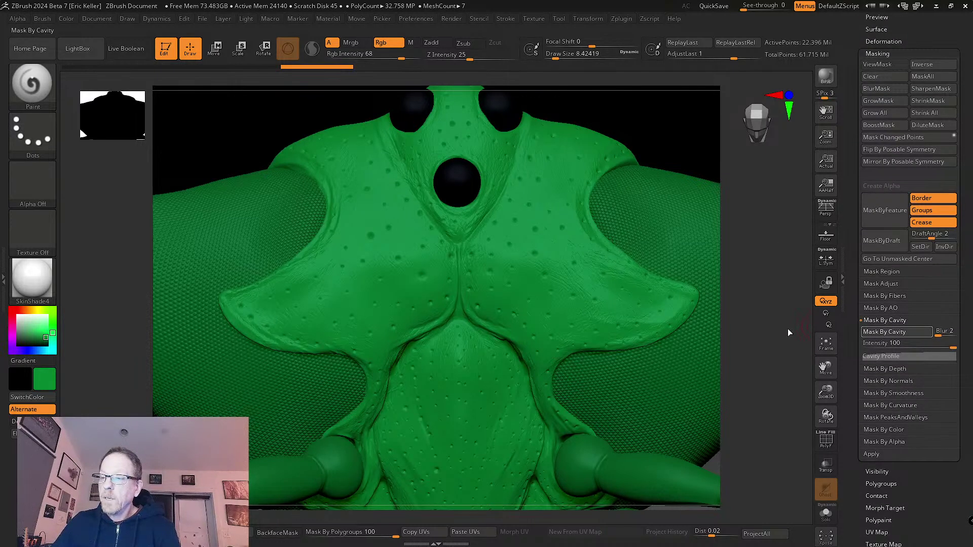
pyautogui.moveTo(777, 332); pyautogui.dragTo(793, 408)
# - Reshape the Cavity Profile curve into a steeper ramp shifted toward the high end and reapply Mask By Cavity to the head
pyautogui.click(891, 357)
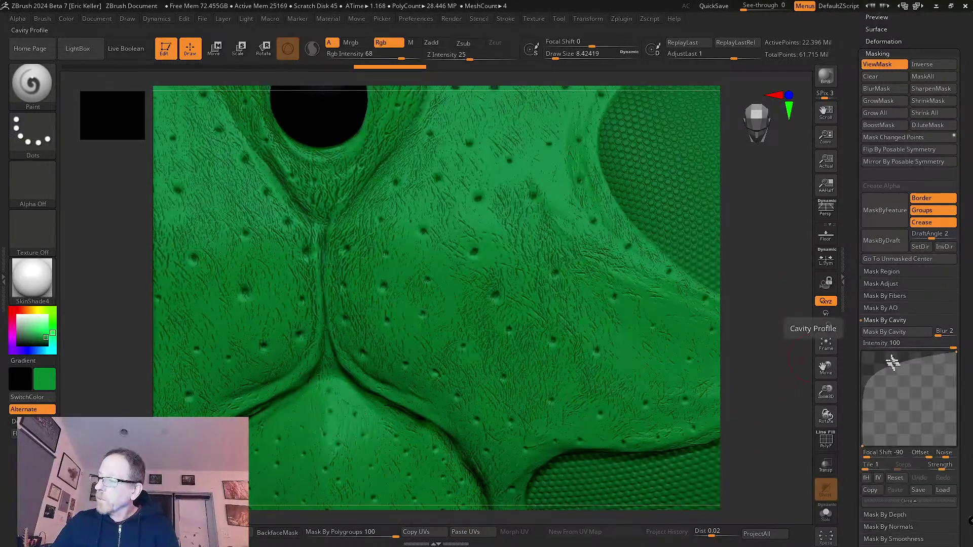
pyautogui.moveTo(875, 383); pyautogui.dragTo(922, 363)
pyautogui.moveTo(894, 406); pyautogui.dragTo(904, 406)
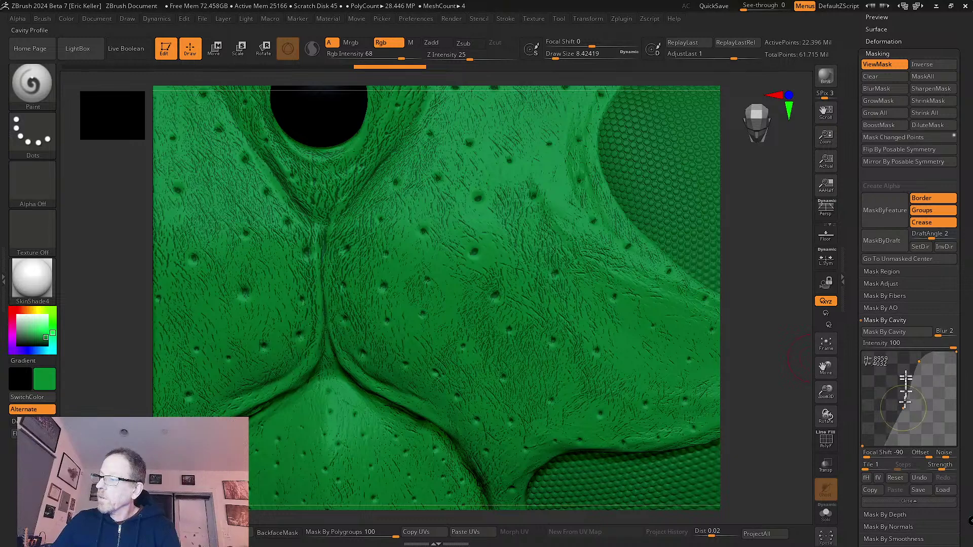
pyautogui.click(896, 333)
pyautogui.moveTo(791, 364)
pyautogui.mouseDown()
pyautogui.moveTo(795, 344)
pyautogui.moveTo(790, 354)
pyautogui.moveTo(766, 333)
pyautogui.moveTo(701, 320)
pyautogui.mouseUp()
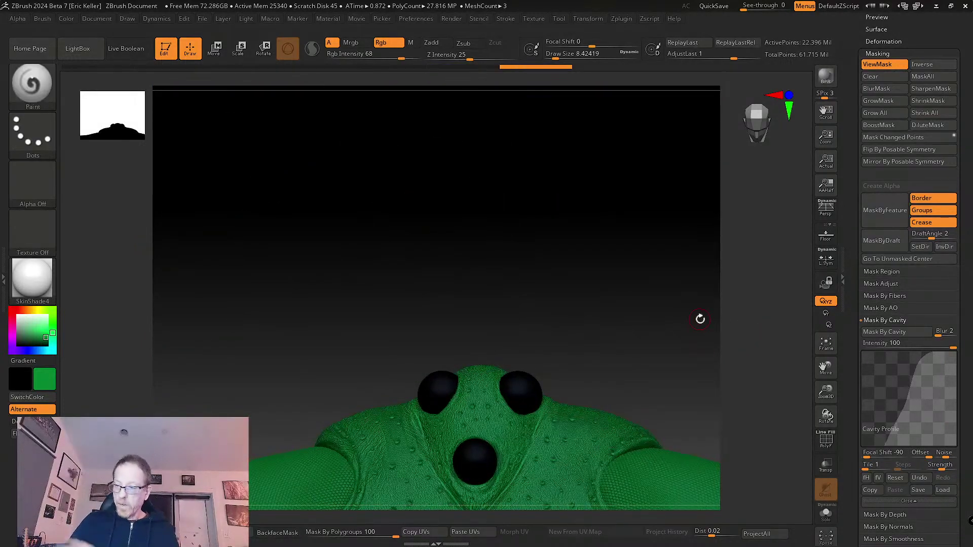
pyautogui.moveTo(639, 296)
pyautogui.keyDown('alt'); pyautogui.mouseDown()
pyautogui.moveTo(579, 119)
pyautogui.moveTo(634, 273)
pyautogui.moveTo(686, 199)
pyautogui.moveTo(676, 152)
pyautogui.mouseUp(); pyautogui.keyUp('alt')
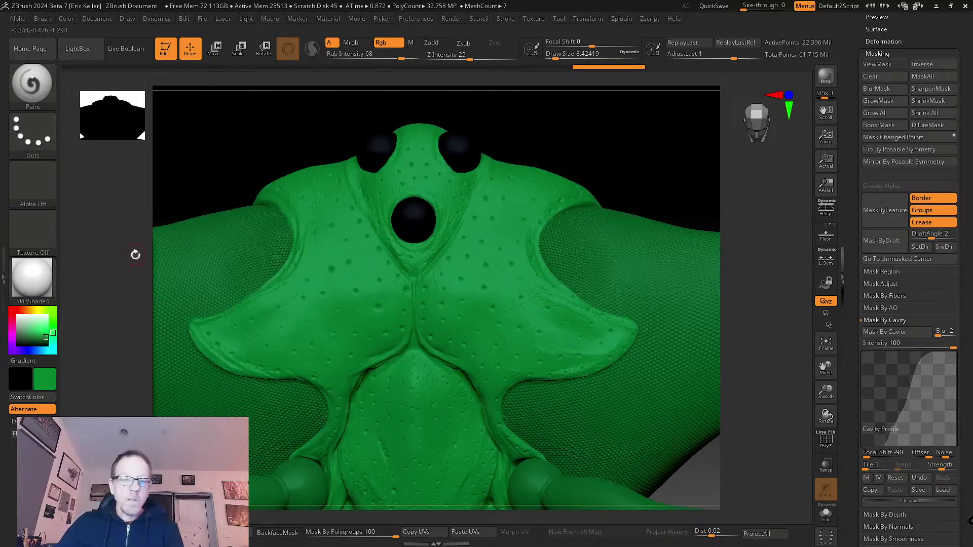
# - Fill the cavity-masked head with a dark teal green (R 2, G 55, B 41)
pyautogui.moveTo(43, 336); pyautogui.dragTo(52, 341)
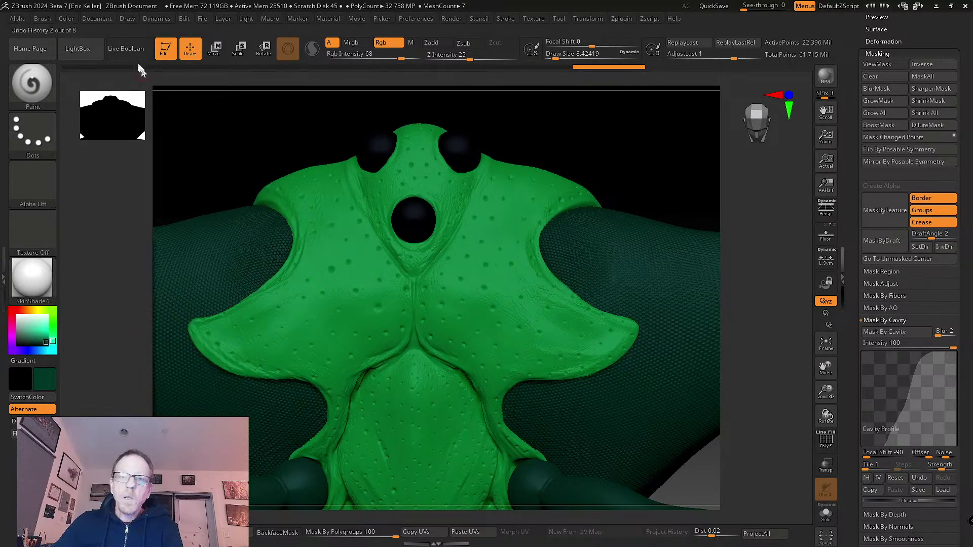
pyautogui.click(66, 18)
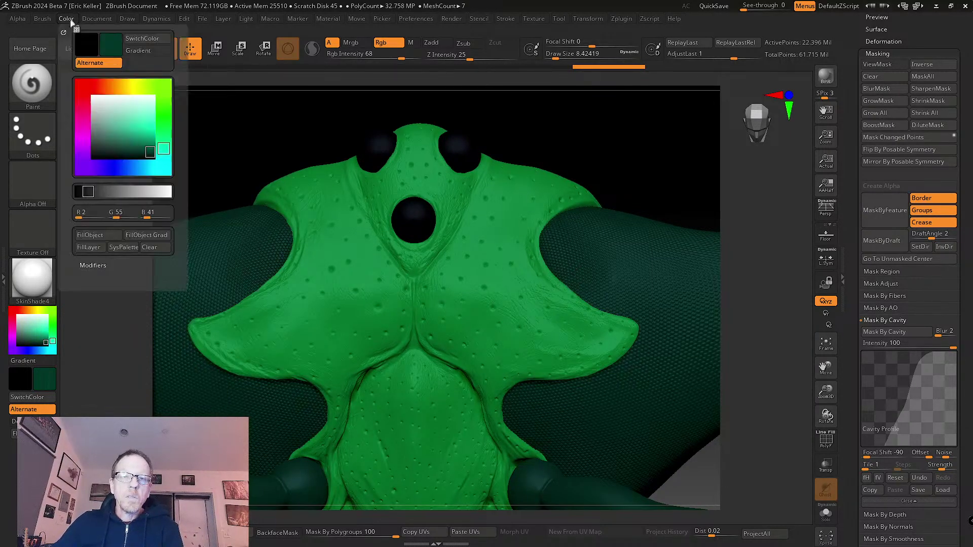
pyautogui.click(103, 238)
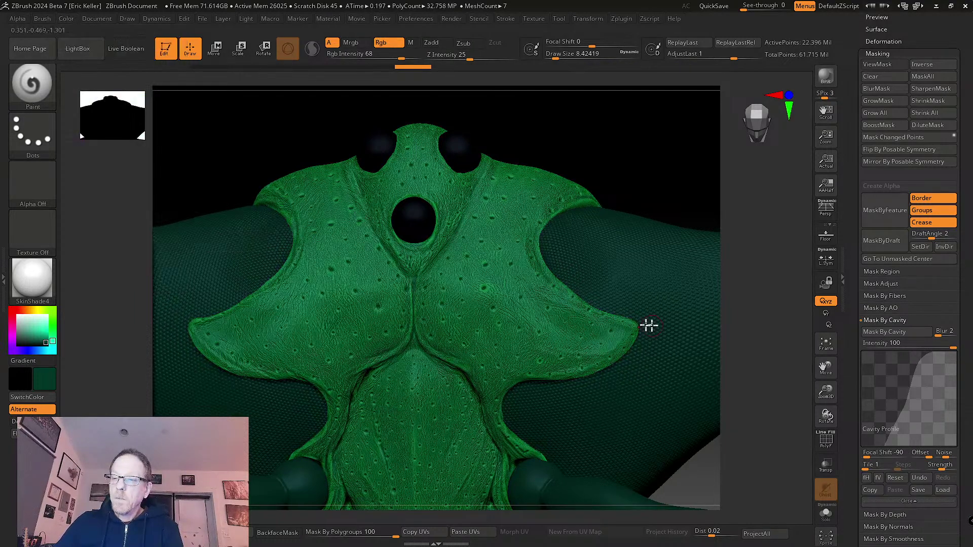
pyautogui.moveTo(765, 321)
pyautogui.mouseDown()
pyautogui.moveTo(767, 296)
pyautogui.moveTo(735, 253)
pyautogui.mouseUp()
pyautogui.press('ctrl')
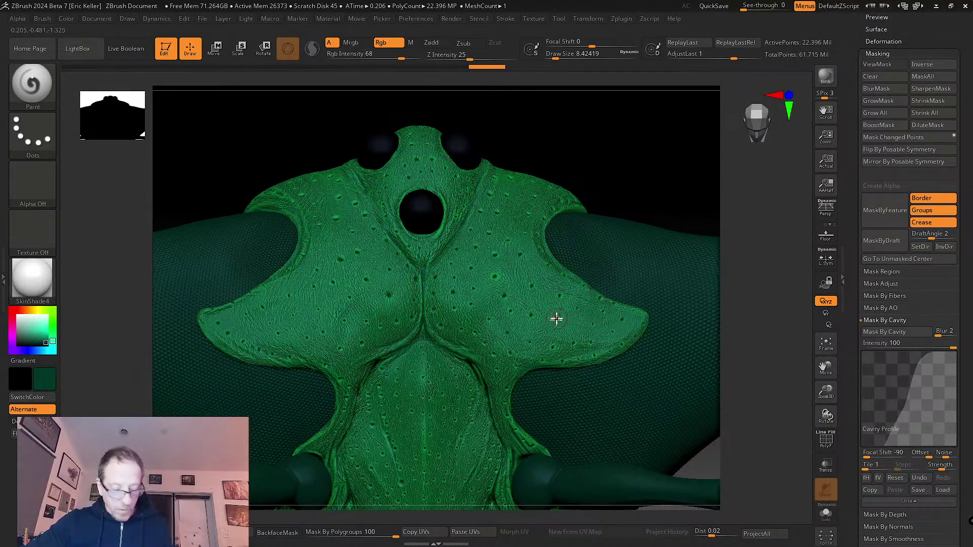
# - Enlarge the brush Draw Size to about 20 and smooth the paint across both sides of the forehead
pyautogui.press('s')
pyautogui.moveTo(560, 310)
pyautogui.mouseDown()
pyautogui.moveTo(601, 305)
pyautogui.moveTo(583, 366)
pyautogui.mouseUp()
pyautogui.press('shift')
pyautogui.keyDown('shift'); pyautogui.moveTo(627, 317); pyautogui.dragTo(618, 337); pyautogui.keyUp('shift')
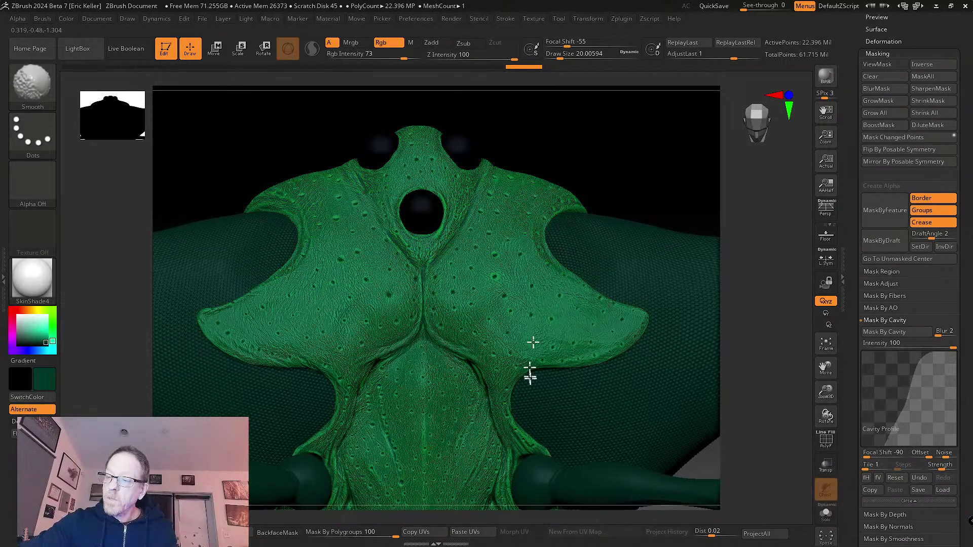
pyautogui.keyDown('shift'); pyautogui.moveTo(525, 261); pyautogui.dragTo(510, 269); pyautogui.keyUp('shift')
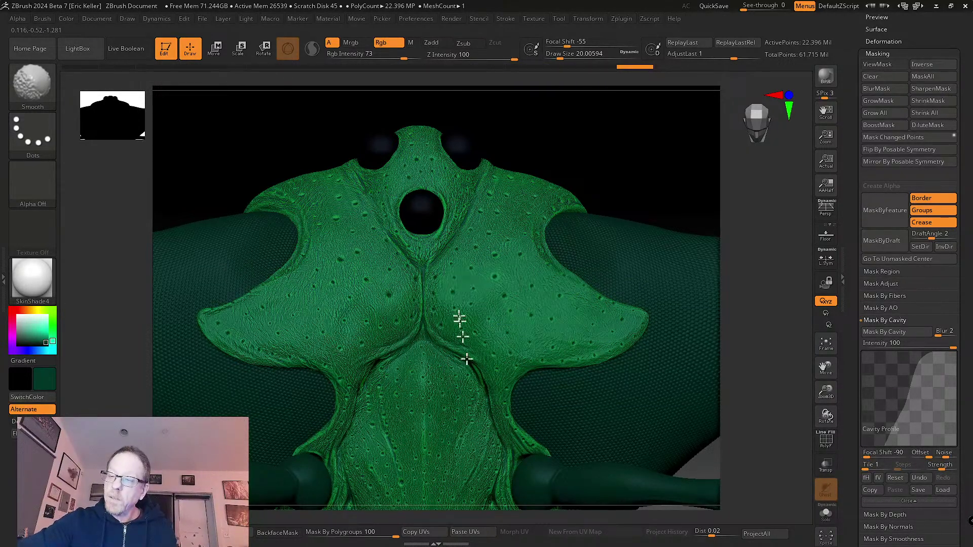
pyautogui.scroll(3, 472, 329)
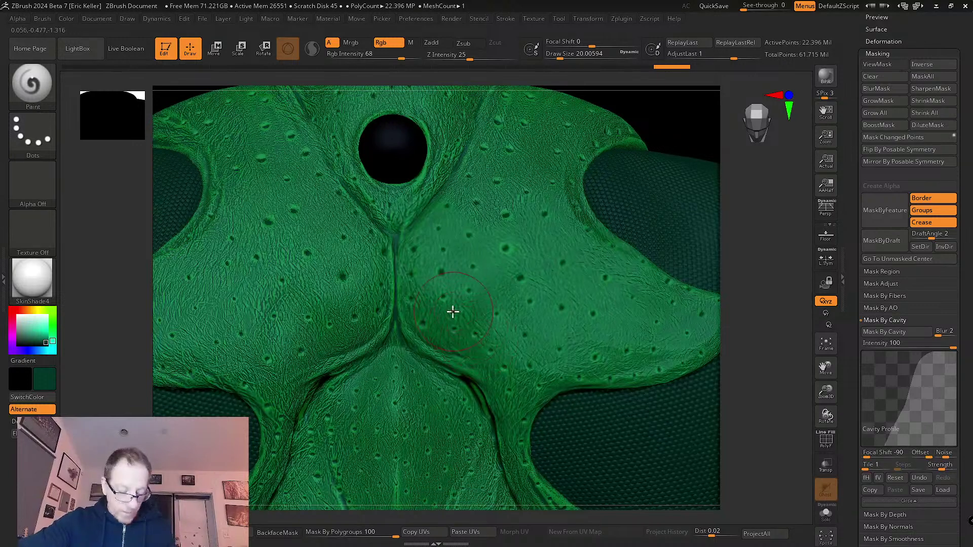
pyautogui.moveTo(408, 304)
pyautogui.keyDown('shift'); pyautogui.mouseDown()
pyautogui.moveTo(347, 293)
pyautogui.moveTo(299, 370)
pyautogui.mouseUp(); pyautogui.keyUp('shift')
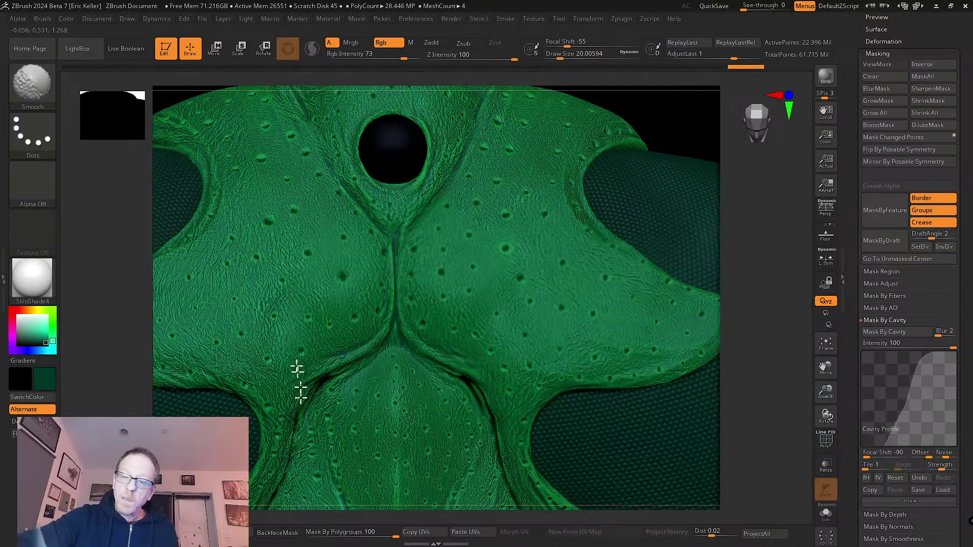
# - Smooth the paint down the central face plate, from below the forehead ridge to the narrow lower tip
pyautogui.keyDown('alt'); pyautogui.moveTo(369, 386); pyautogui.dragTo(348, 285, button='right'); pyautogui.keyUp('alt')
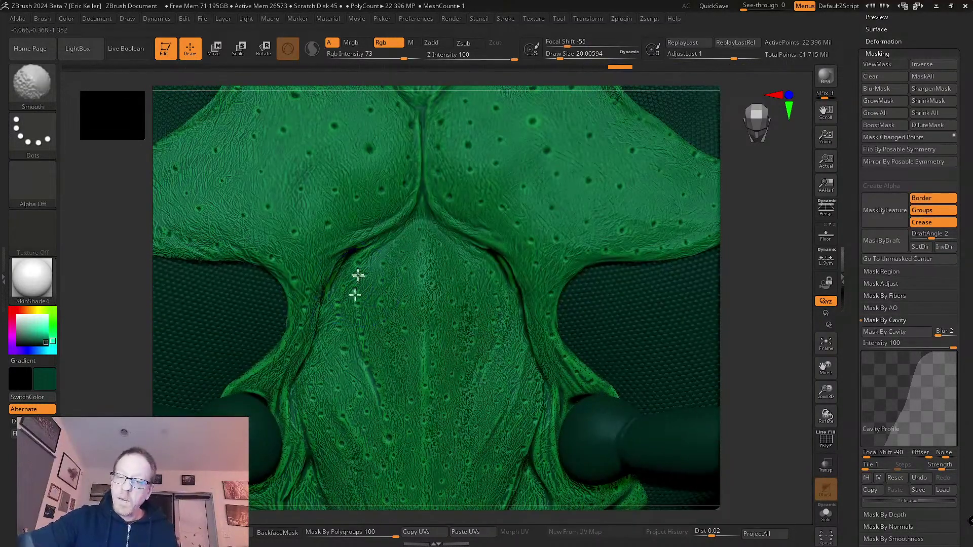
pyautogui.keyDown('shift'); pyautogui.moveTo(425, 268); pyautogui.dragTo(423, 420); pyautogui.keyUp('shift')
pyautogui.keyDown('shift'); pyautogui.moveTo(455, 338); pyautogui.dragTo(514, 372); pyautogui.keyUp('shift')
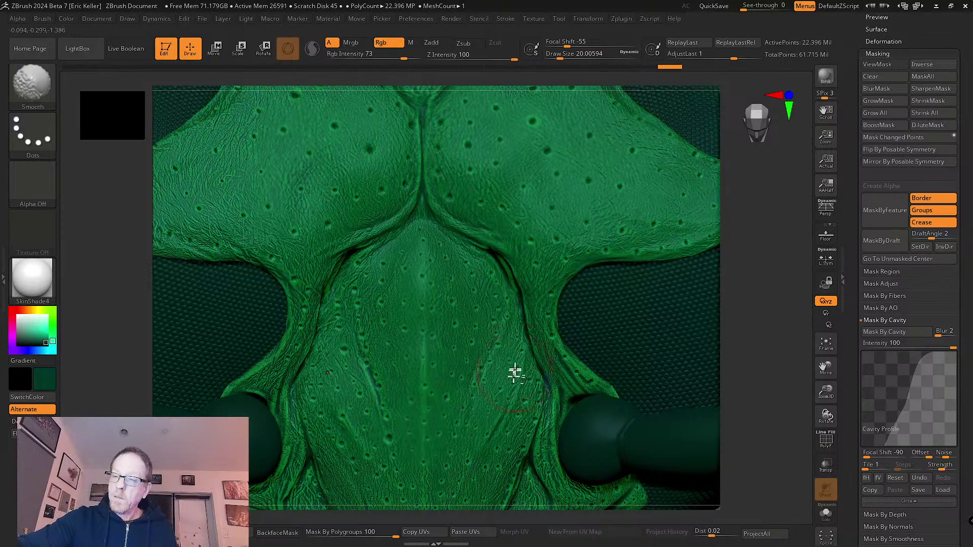
pyautogui.keyDown('alt'); pyautogui.moveTo(515, 371); pyautogui.dragTo(517, 260, button='right'); pyautogui.keyUp('alt')
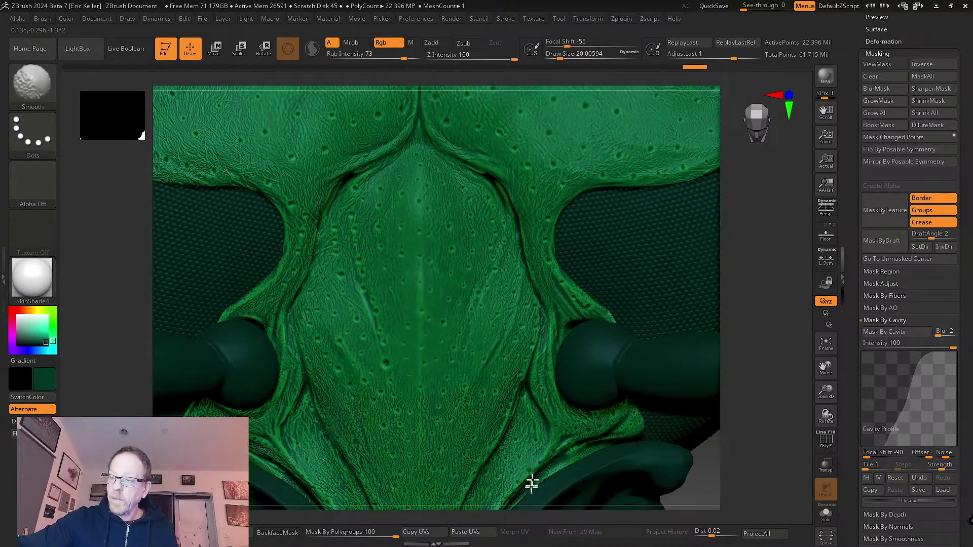
pyautogui.keyDown('alt'); pyautogui.moveTo(532, 484); pyautogui.dragTo(543, 282, button='right'); pyautogui.keyUp('alt')
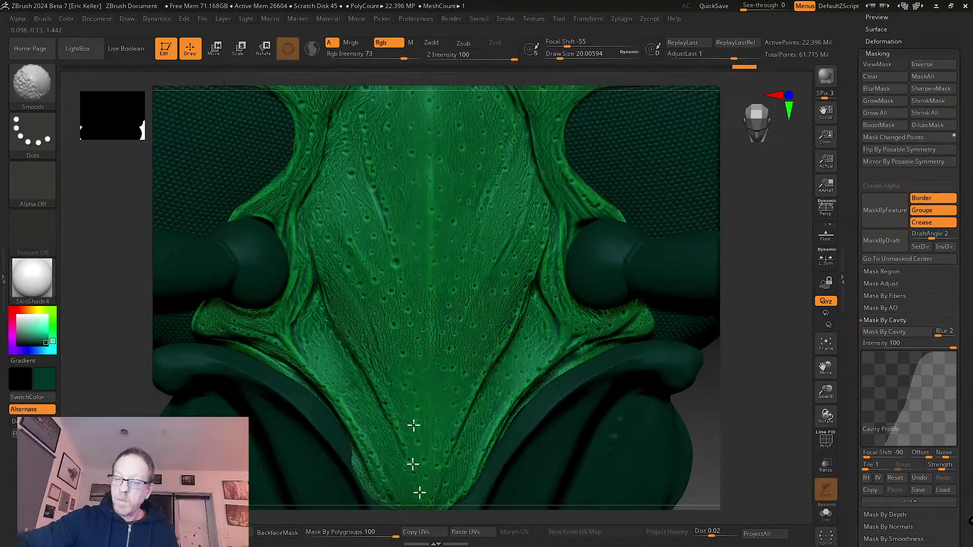
pyautogui.moveTo(414, 425)
pyautogui.keyDown('shift'); pyautogui.mouseDown()
pyautogui.moveTo(368, 436)
pyautogui.moveTo(335, 236)
pyautogui.mouseUp(); pyautogui.keyUp('shift')
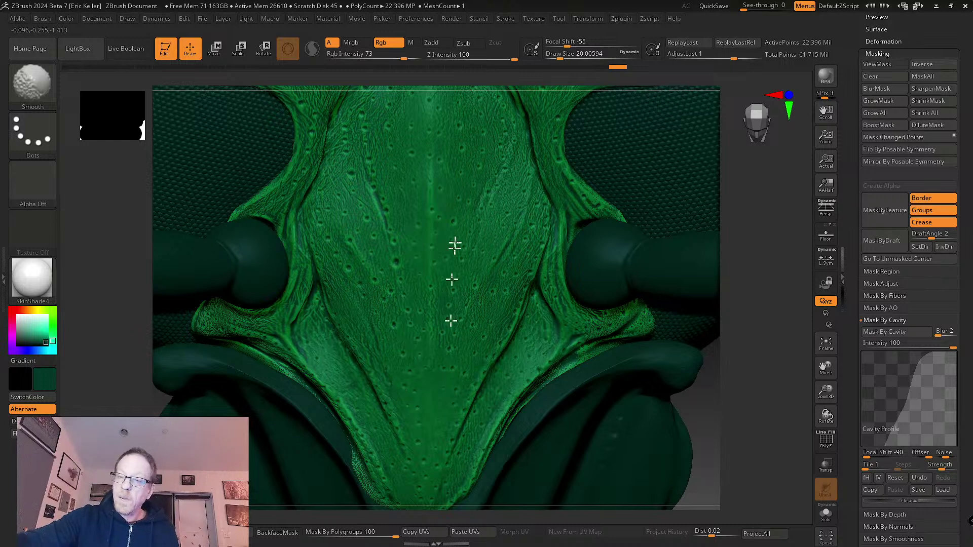
pyautogui.moveTo(357, 186)
pyautogui.keyDown('alt'); pyautogui.mouseDown(button='right')
pyautogui.moveTo(441, 380)
pyautogui.moveTo(399, 252)
pyautogui.mouseUp(button='right'); pyautogui.keyUp('alt')
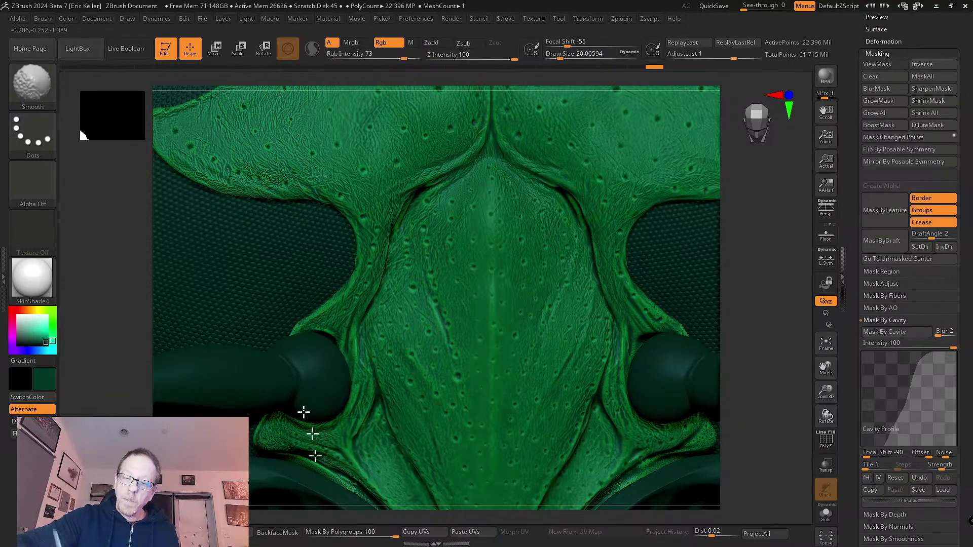
pyautogui.keyDown('alt'); pyautogui.moveTo(402, 441); pyautogui.dragTo(324, 329, button='right'); pyautogui.keyUp('alt')
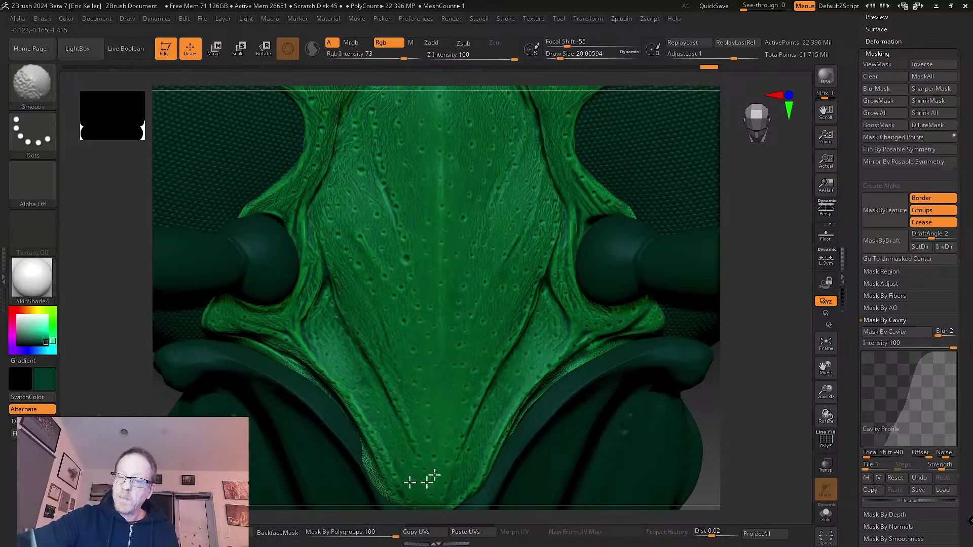
# - Smooth the paint on the top of the head around and between the ocelli
pyautogui.moveTo(480, 445)
pyautogui.mouseDown(button='right')
pyautogui.moveTo(504, 289)
pyautogui.moveTo(502, 325)
pyautogui.mouseUp(button='right')
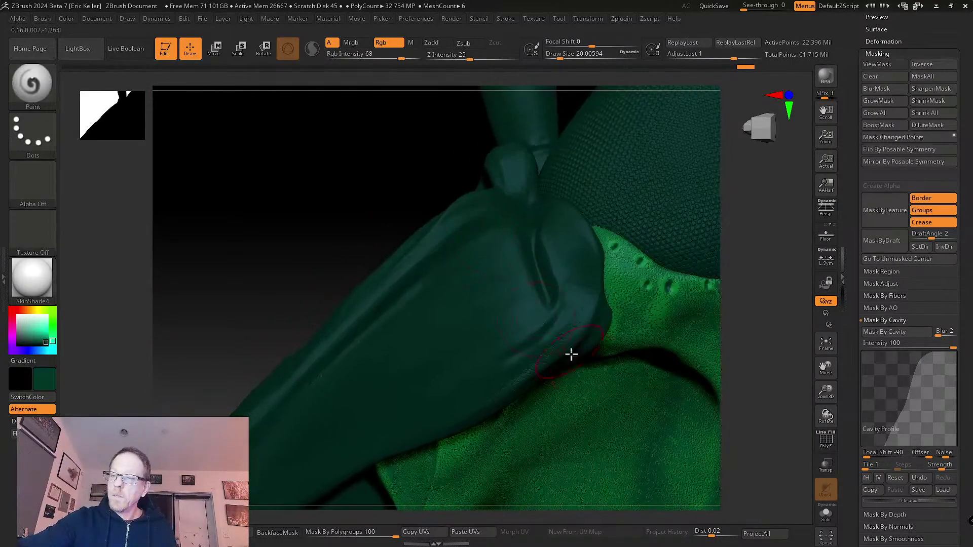
pyautogui.moveTo(571, 352)
pyautogui.mouseDown(button='right')
pyautogui.moveTo(549, 294)
pyautogui.moveTo(659, 315)
pyautogui.moveTo(570, 278)
pyautogui.moveTo(573, 267)
pyautogui.moveTo(549, 270)
pyautogui.moveTo(573, 406)
pyautogui.moveTo(500, 354)
pyautogui.moveTo(510, 351)
pyautogui.mouseUp(button='right')
pyautogui.click(827, 343)
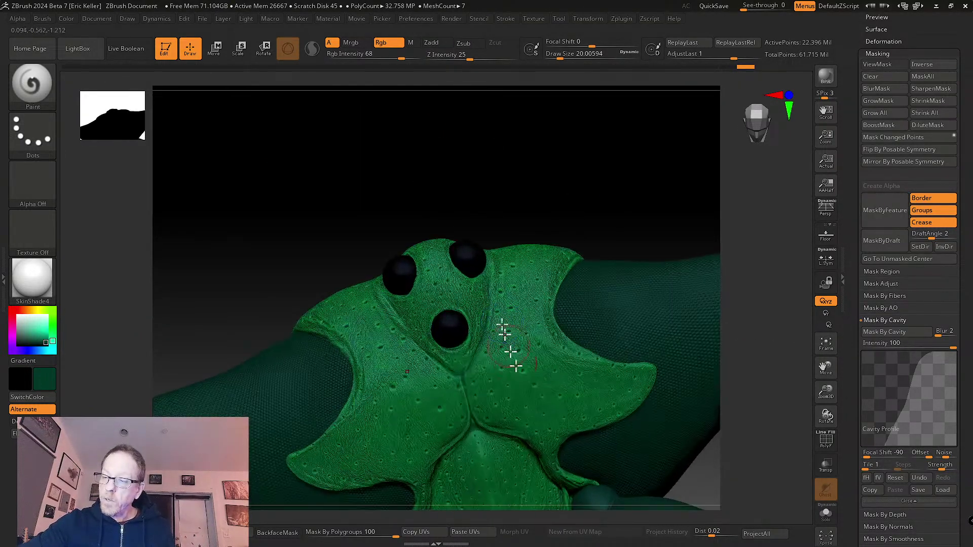
pyautogui.press('shift')
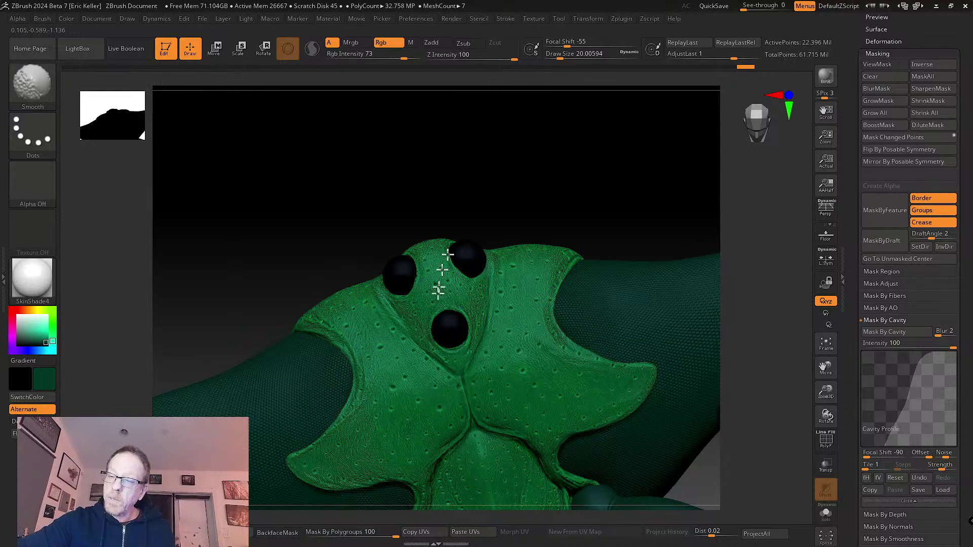
pyautogui.press('shift')
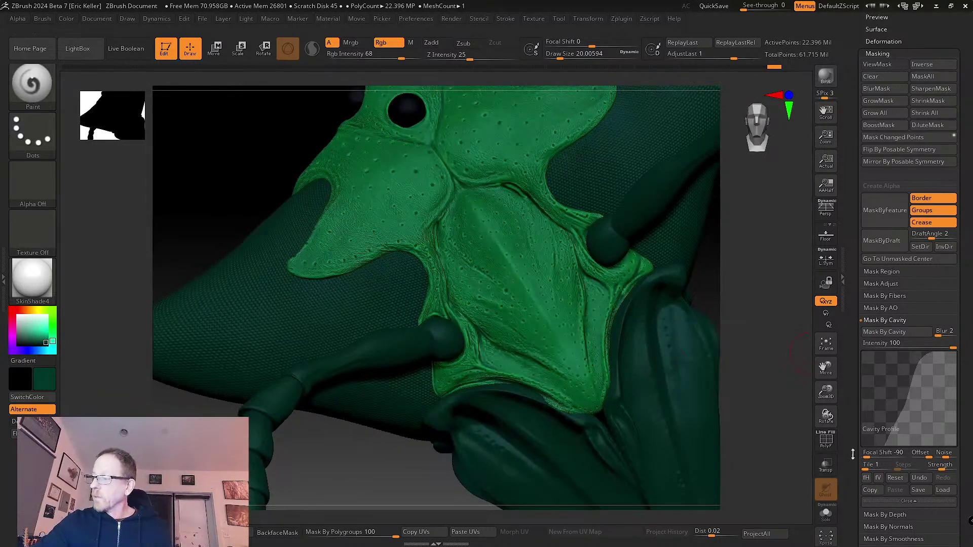
# - Mask the head by smoothness with range 10 and falloff 100, and check the mask by inverting it and back
pyautogui.moveTo(853, 454); pyautogui.dragTo(877, 384)
pyautogui.click(909, 378)
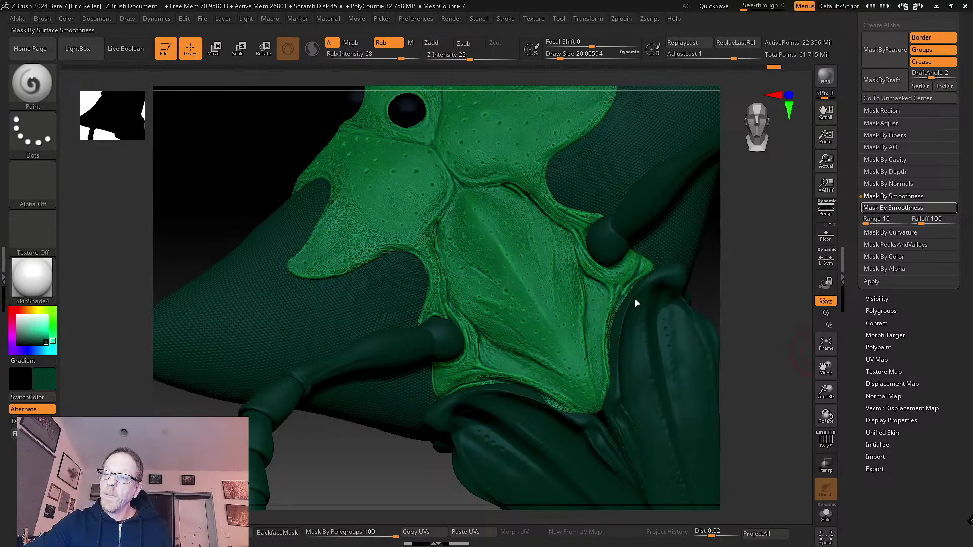
pyautogui.keyDown('ctrl'); pyautogui.moveTo(621, 310); pyautogui.dragTo(628, 357, button='right'); pyautogui.keyUp('ctrl')
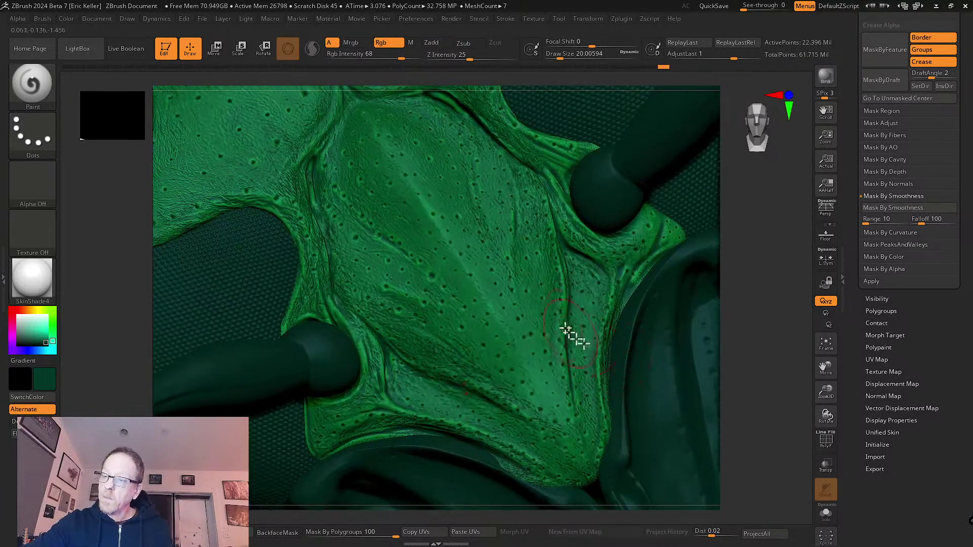
pyautogui.press('ctrl')
pyautogui.hotkey('ctrl', 'i')
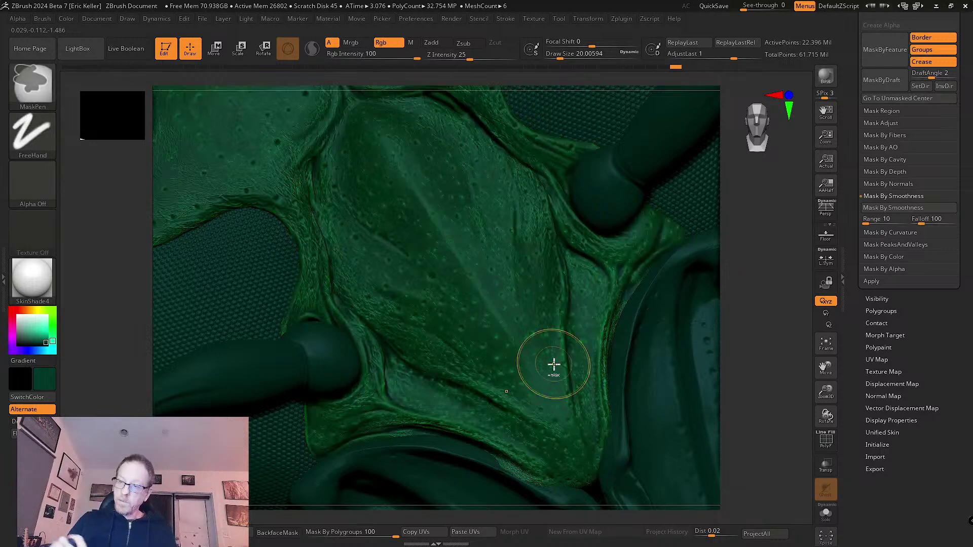
pyautogui.hotkey('ctrl', 'i')
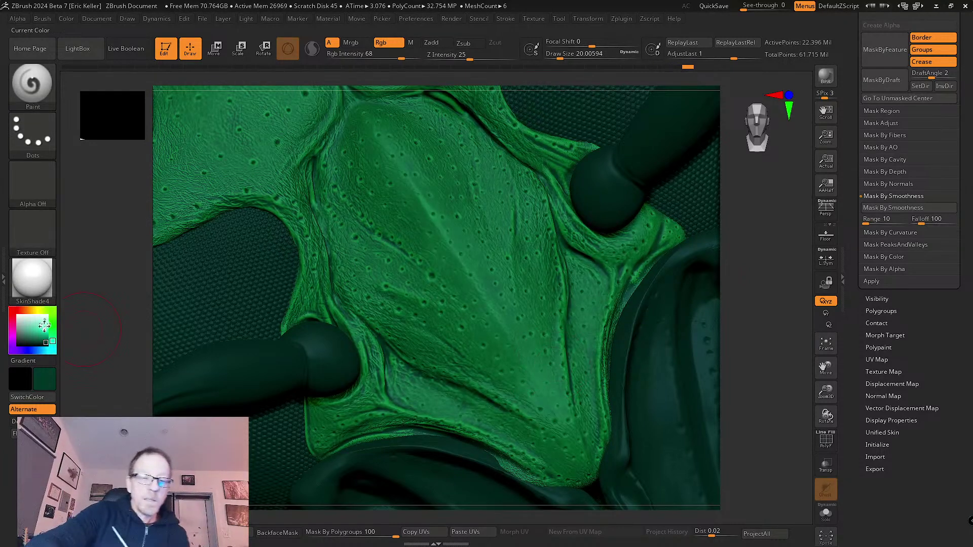
# - Choose a brighter teal green (R 2, G 96, B 76) and fill the smoothness-masked head with it twice
pyautogui.click(45, 337)
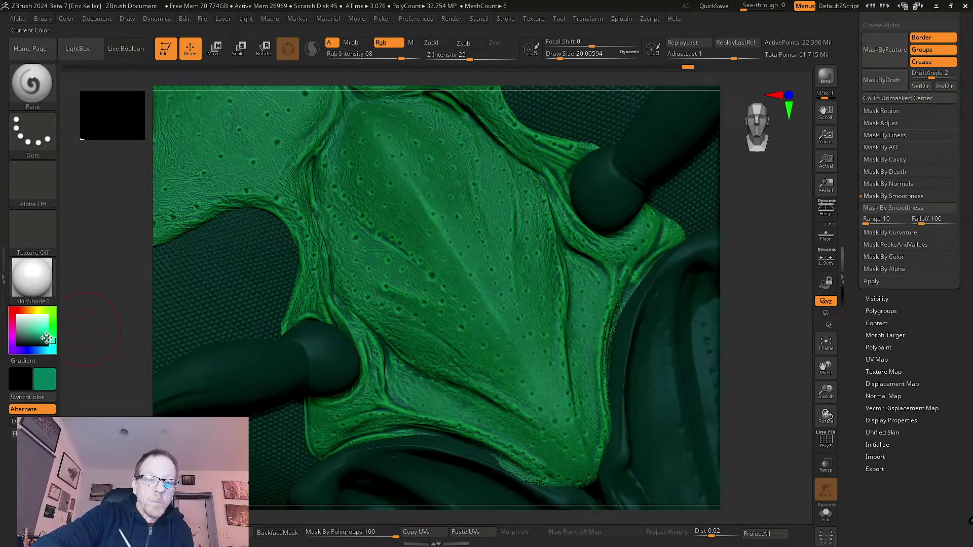
pyautogui.moveTo(51, 338)
pyautogui.mouseDown()
pyautogui.moveTo(44, 348)
pyautogui.moveTo(51, 338)
pyautogui.mouseUp()
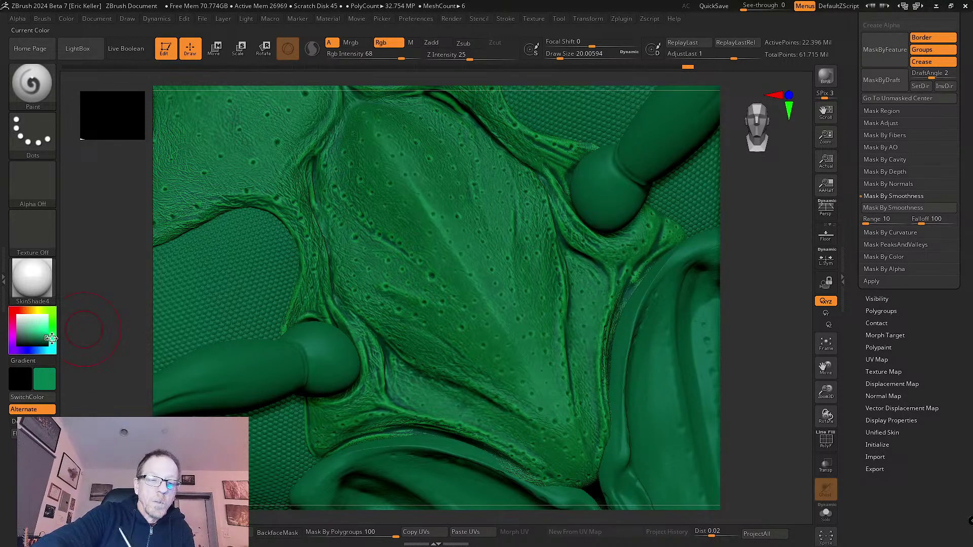
pyautogui.click(45, 338)
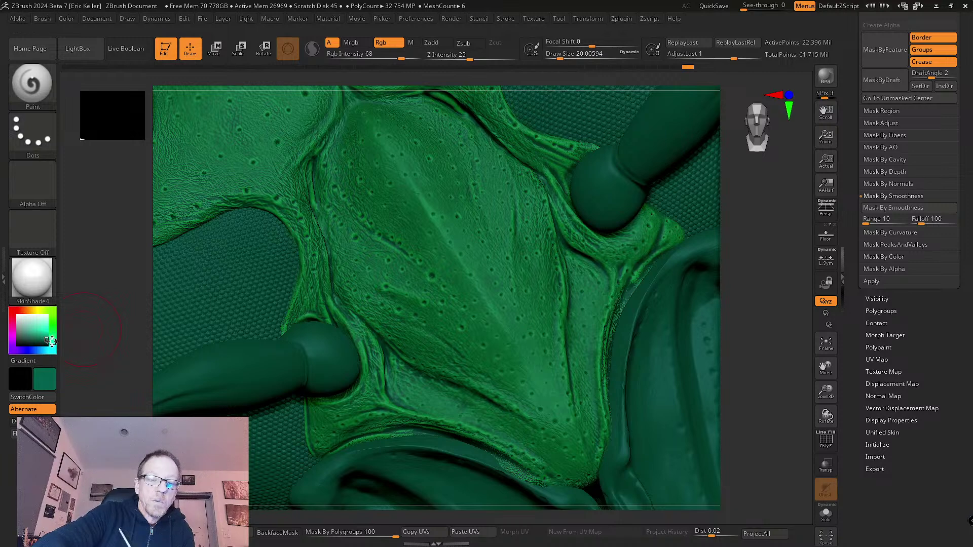
pyautogui.click(66, 19)
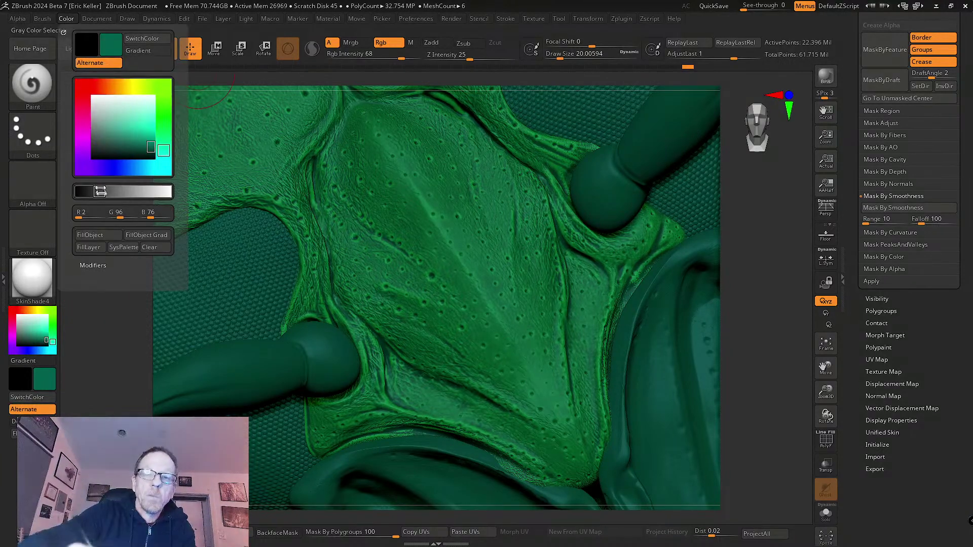
pyautogui.click(99, 235)
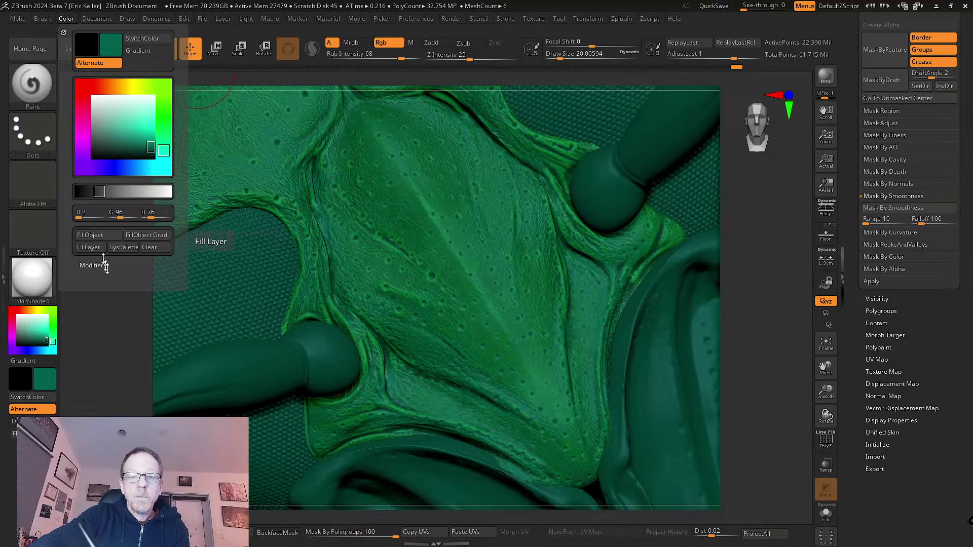
pyautogui.click(102, 236)
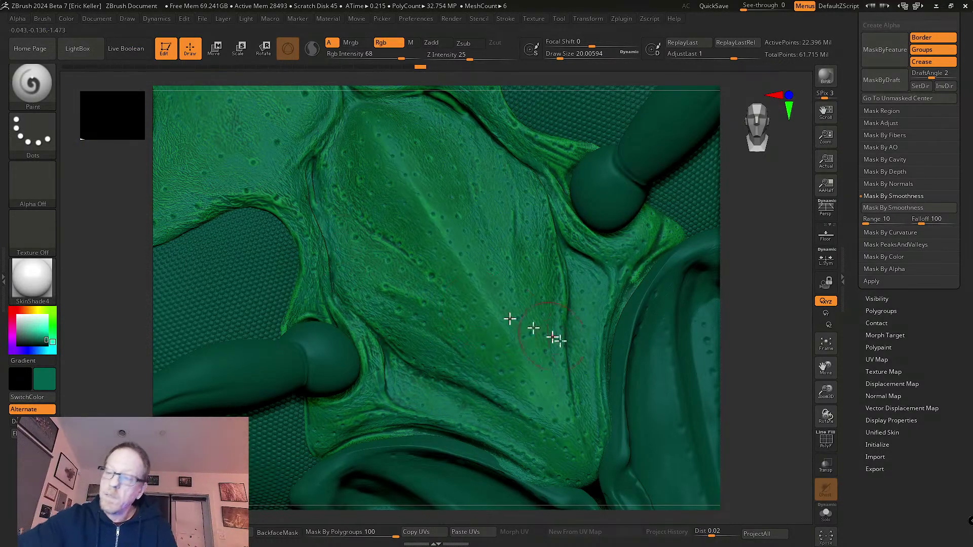
# - Smooth the teal fill over the lower face plate and up across the forehead
pyautogui.moveTo(532, 326)
pyautogui.keyDown('alt'); pyautogui.mouseDown(button='right')
pyautogui.moveTo(570, 369)
pyautogui.moveTo(547, 306)
pyautogui.moveTo(591, 289)
pyautogui.mouseUp(button='right'); pyautogui.keyUp('alt')
pyautogui.press('ctrl')
pyautogui.press('shift')
pyautogui.moveTo(548, 294)
pyautogui.keyDown('shift'); pyautogui.mouseDown()
pyautogui.moveTo(515, 265)
pyautogui.moveTo(461, 374)
pyautogui.moveTo(532, 386)
pyautogui.moveTo(586, 313)
pyautogui.mouseUp(); pyautogui.keyUp('shift')
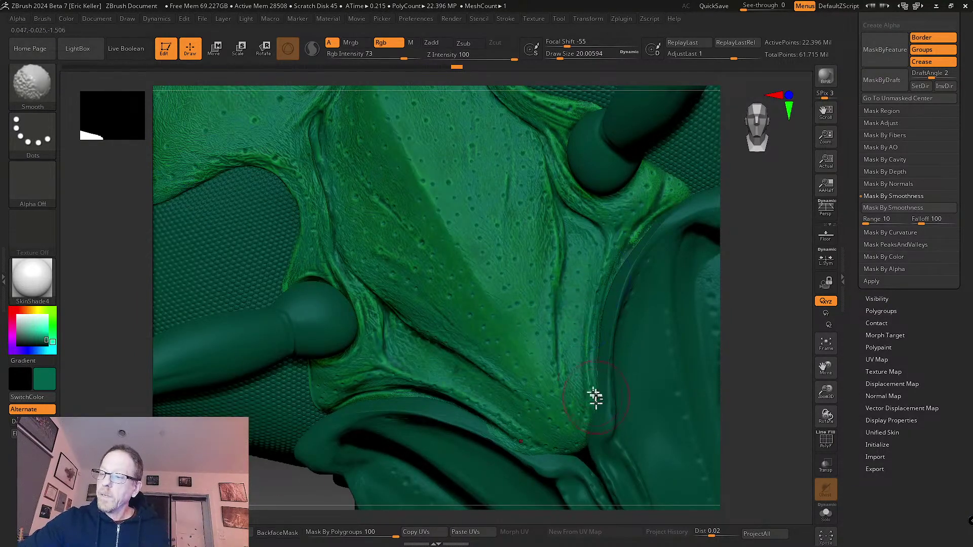
pyautogui.keyDown('ctrl'); pyautogui.moveTo(592, 398); pyautogui.dragTo(572, 322, button='right'); pyautogui.keyUp('ctrl')
pyautogui.press('shift')
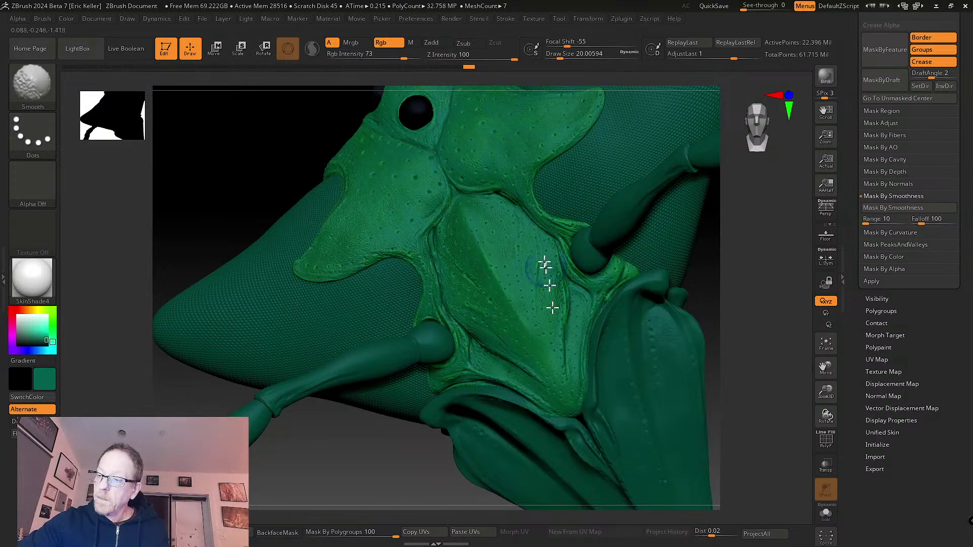
pyautogui.moveTo(484, 168)
pyautogui.mouseDown(button='right')
pyautogui.moveTo(463, 278)
pyautogui.moveTo(475, 282)
pyautogui.moveTo(502, 196)
pyautogui.mouseUp(button='right')
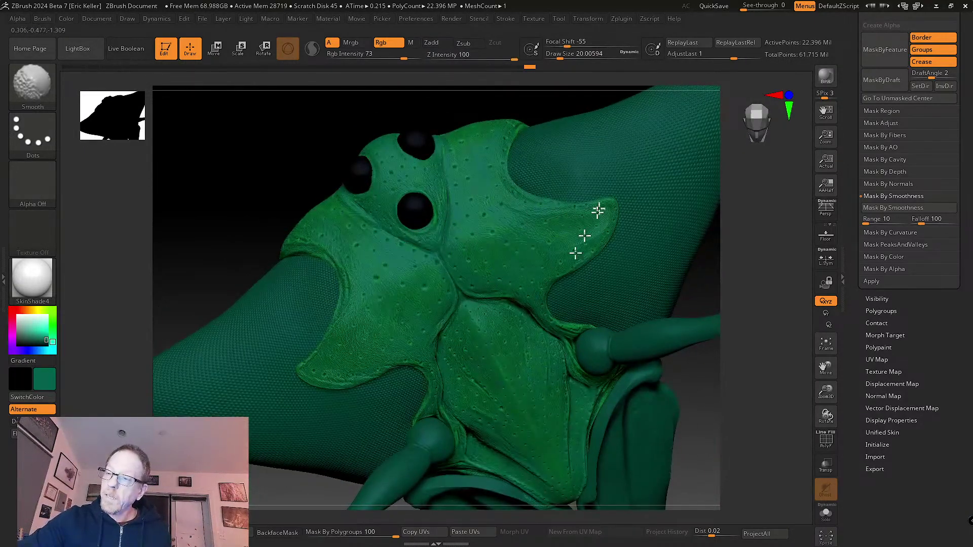
# - Apply Mask PeaksAndValleys to the head with PVRange 4 and PVCoverage 25
pyautogui.click(902, 244)
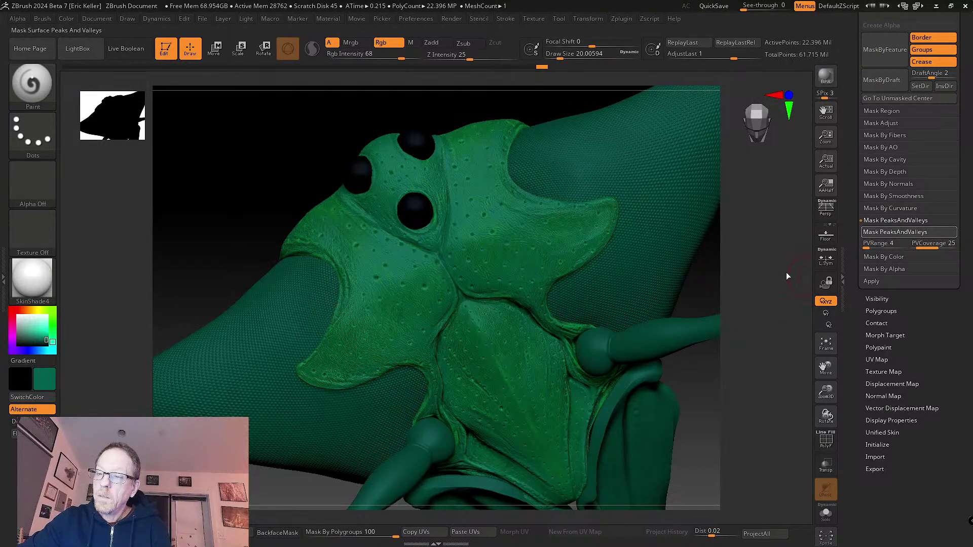
pyautogui.moveTo(640, 350)
pyautogui.mouseDown(button='right')
pyautogui.moveTo(634, 316)
pyautogui.moveTo(608, 351)
pyautogui.mouseUp(button='right')
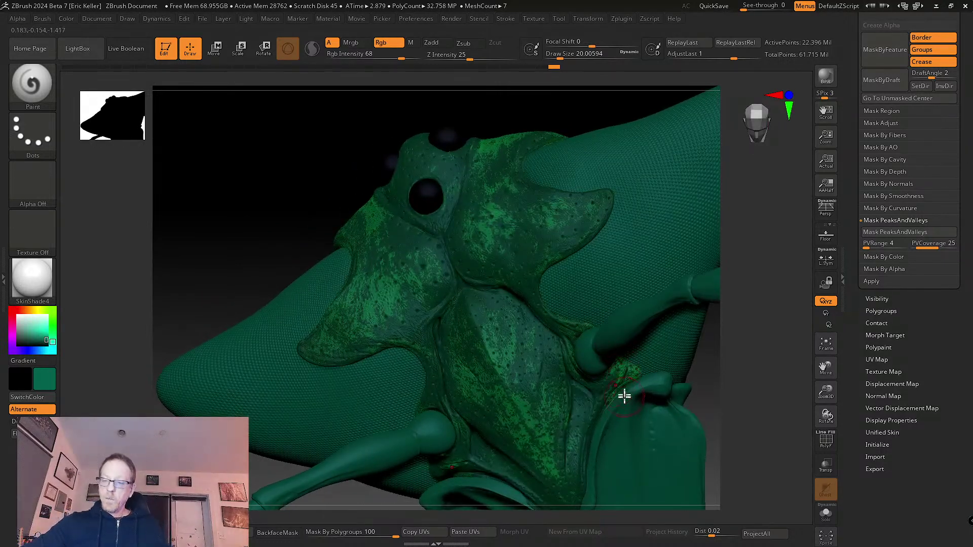
pyautogui.press('ctrl')
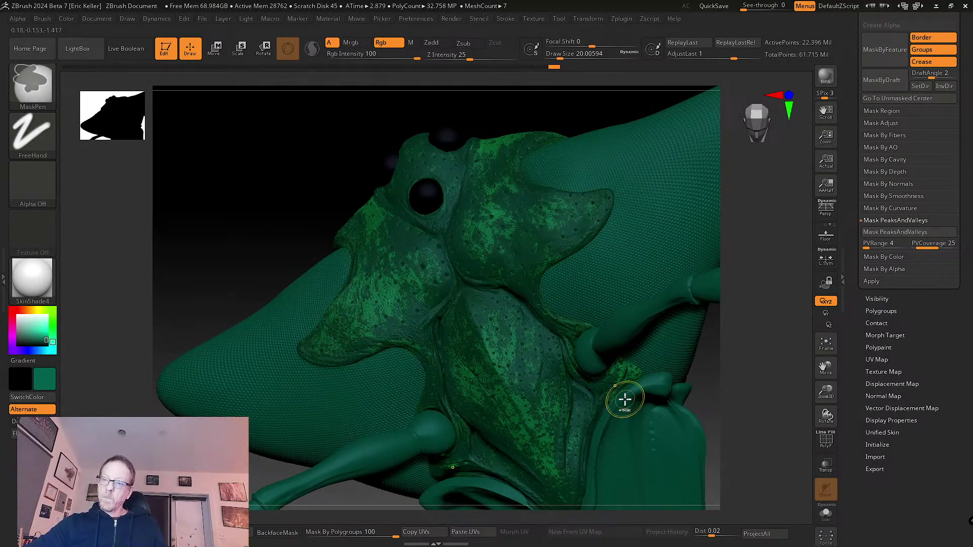
# - Invert the peaks-and-valleys mask on the head and fill it with a brighter bluish green
pyautogui.hotkey('ctrl', 'i')
pyautogui.click(51, 330)
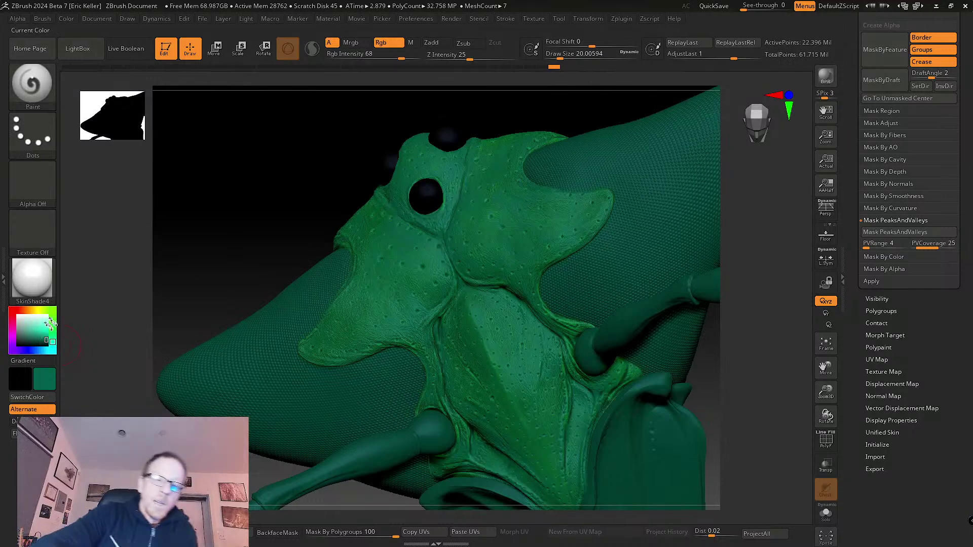
pyautogui.moveTo(51, 330); pyautogui.dragTo(41, 334)
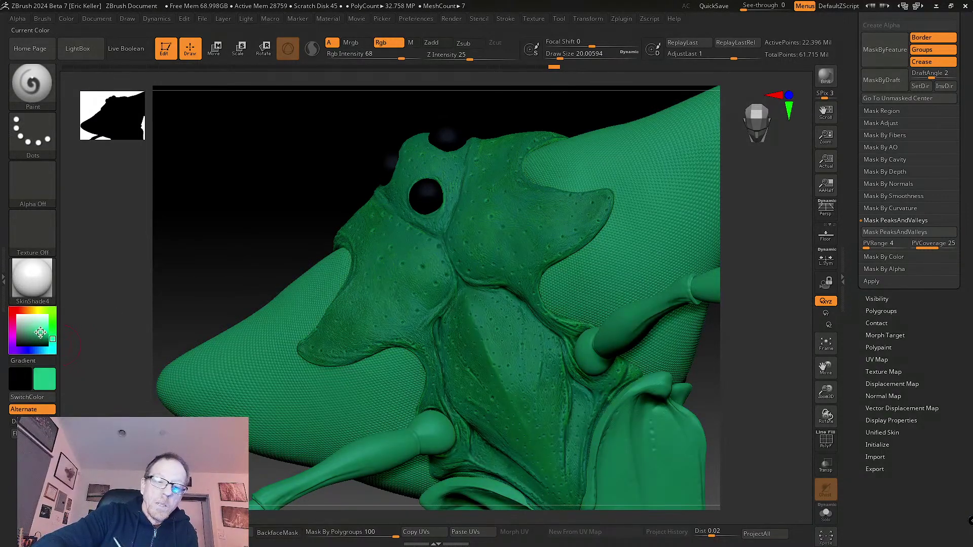
pyautogui.click(66, 19)
pyautogui.click(85, 238)
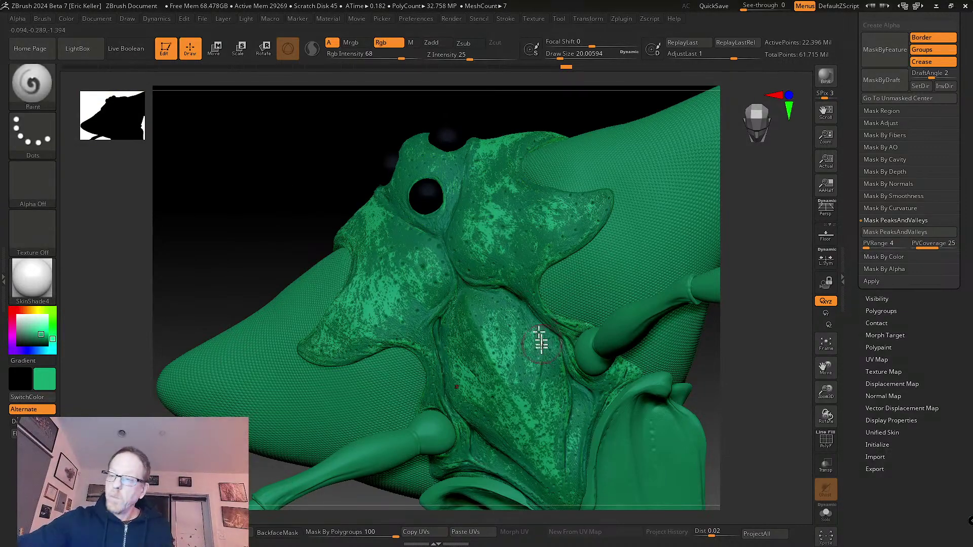
# - Smooth the bright green fill over the lower face plate, cheek lobes and forehead, raising the Smooth brush's RGB intensity to 85
pyautogui.press('shift')
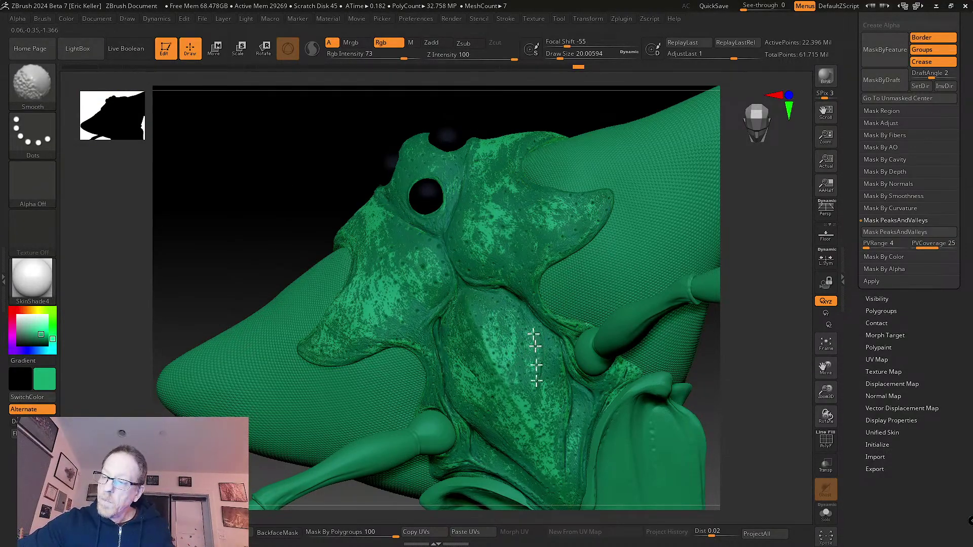
pyautogui.moveTo(561, 450); pyautogui.dragTo(541, 339, button='right')
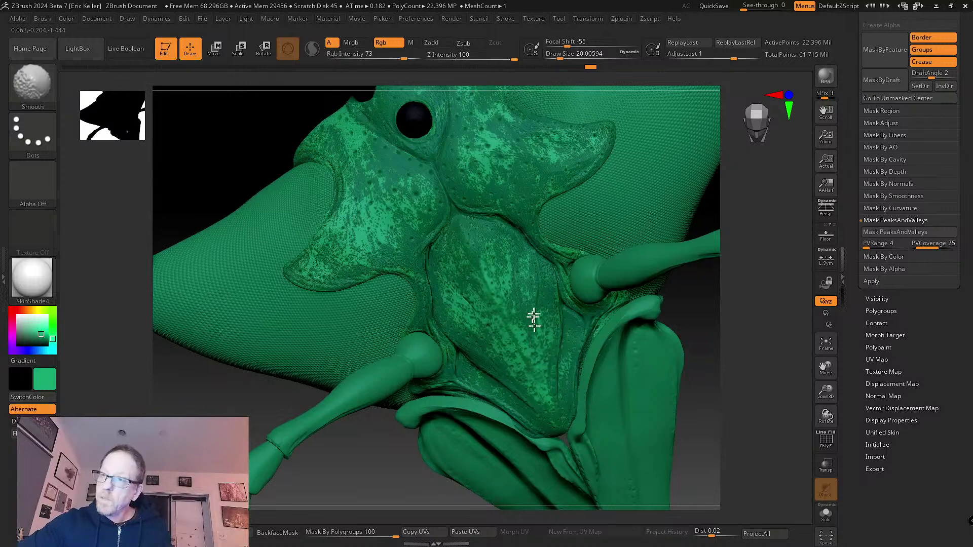
pyautogui.moveTo(404, 57); pyautogui.dragTo(411, 56)
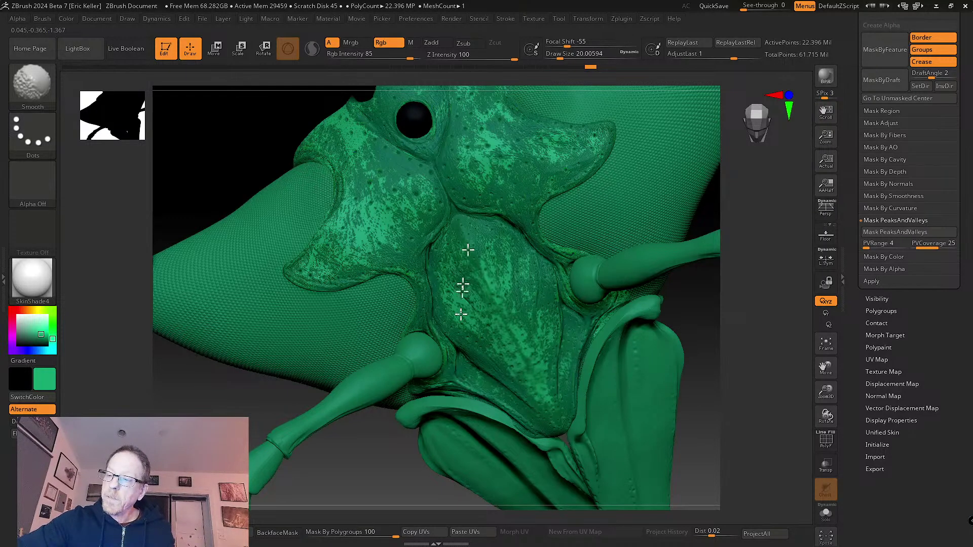
pyautogui.moveTo(463, 286); pyautogui.dragTo(487, 278, button='right')
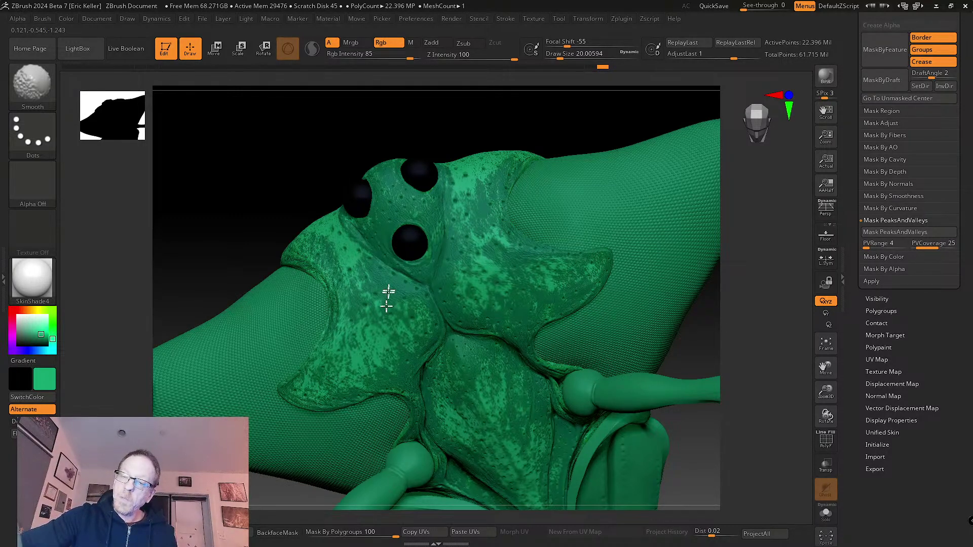
pyautogui.moveTo(475, 413); pyautogui.dragTo(443, 294, button='right')
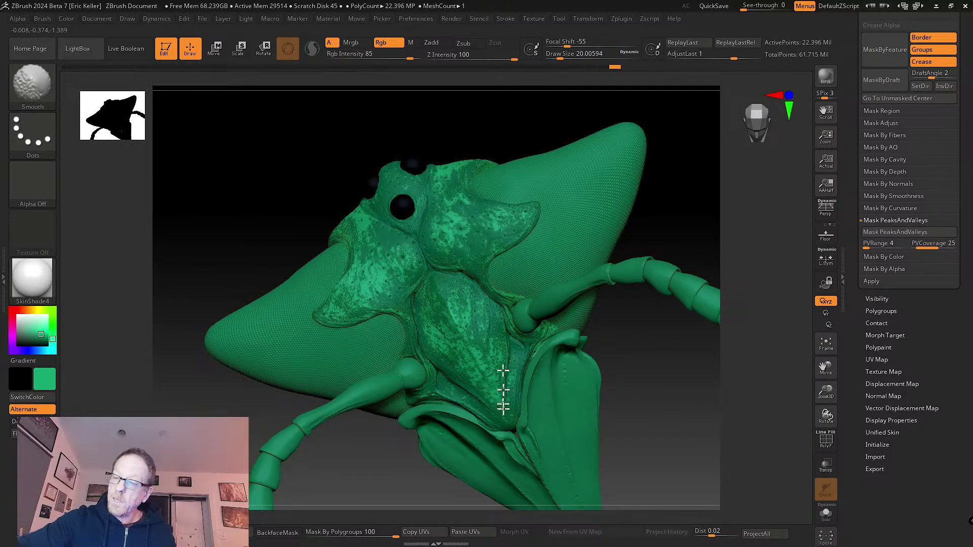
pyautogui.press('shift')
pyautogui.moveTo(460, 266)
pyautogui.keyDown('ctrl'); pyautogui.mouseDown(button='right')
pyautogui.moveTo(467, 357)
pyautogui.moveTo(374, 227)
pyautogui.mouseUp(button='right'); pyautogui.keyUp('ctrl')
pyautogui.press('shift')
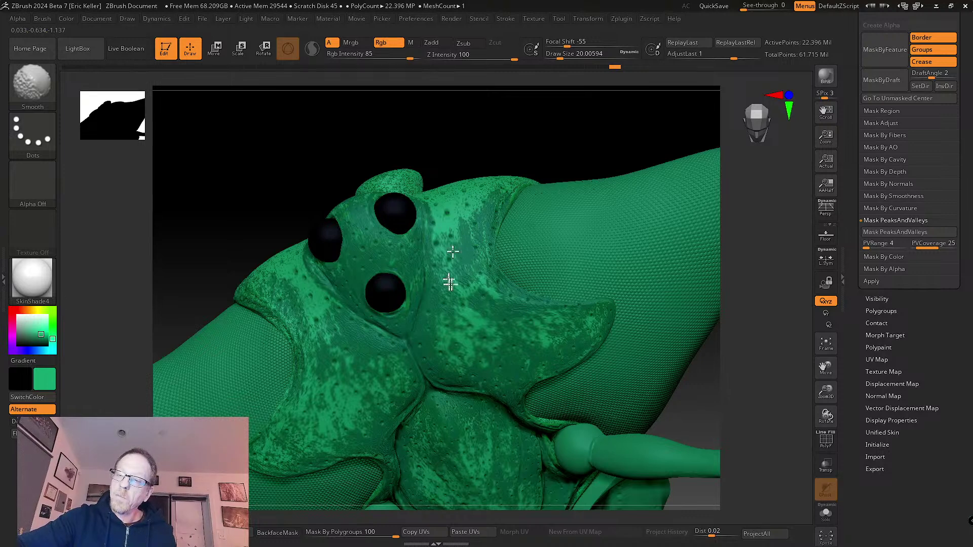
pyautogui.moveTo(398, 289)
pyautogui.mouseDown(button='right')
pyautogui.moveTo(394, 279)
pyautogui.moveTo(415, 296)
pyautogui.moveTo(423, 326)
pyautogui.moveTo(398, 311)
pyautogui.moveTo(489, 348)
pyautogui.moveTo(453, 262)
pyautogui.mouseUp(button='right')
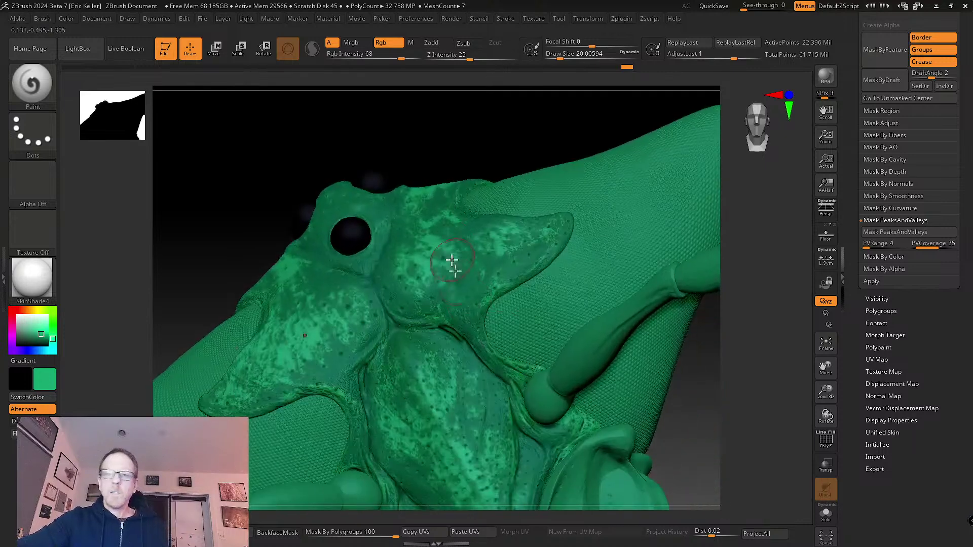
# - Switch the Paint brush to the Color Spray stroke and set its color intensity variance to 0
pyautogui.click(37, 125)
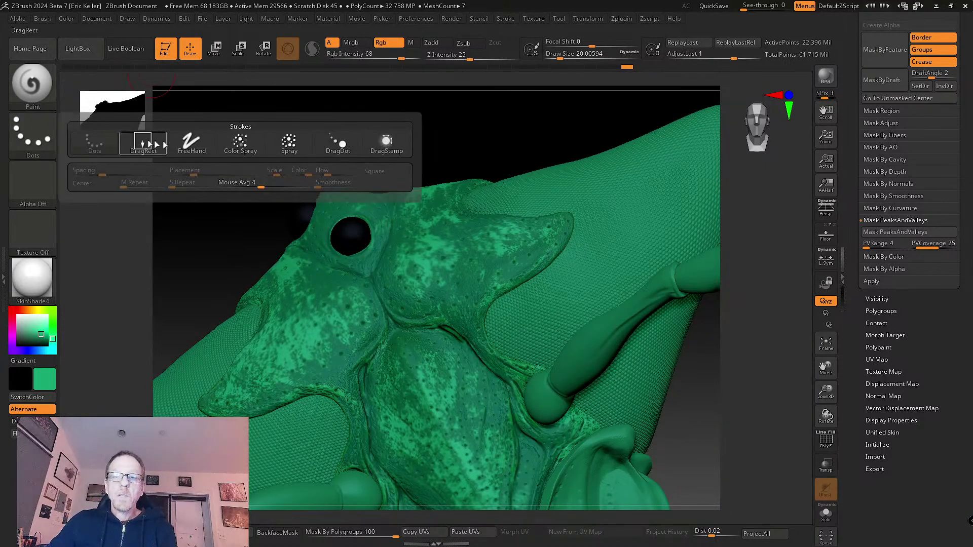
pyautogui.click(245, 143)
pyautogui.click(33, 136)
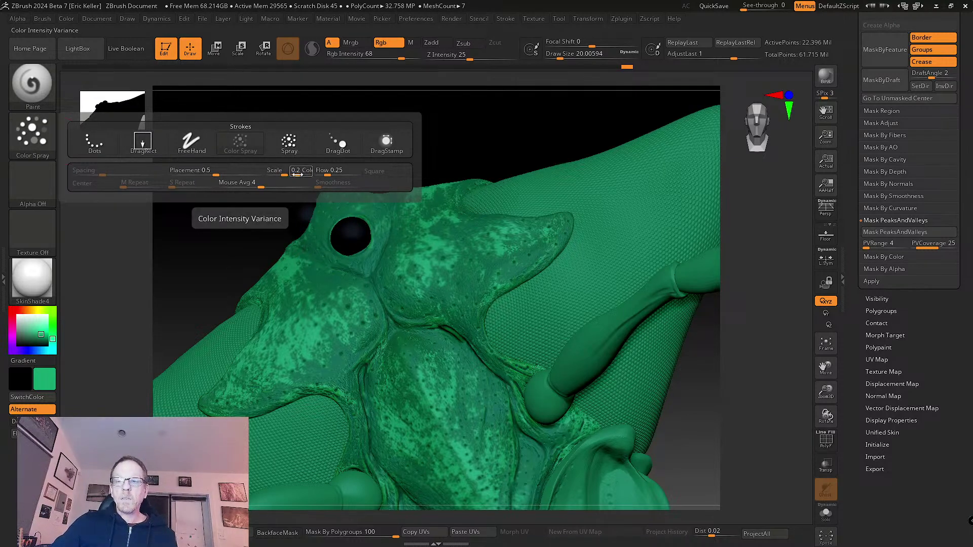
pyautogui.moveTo(298, 174); pyautogui.dragTo(292, 173)
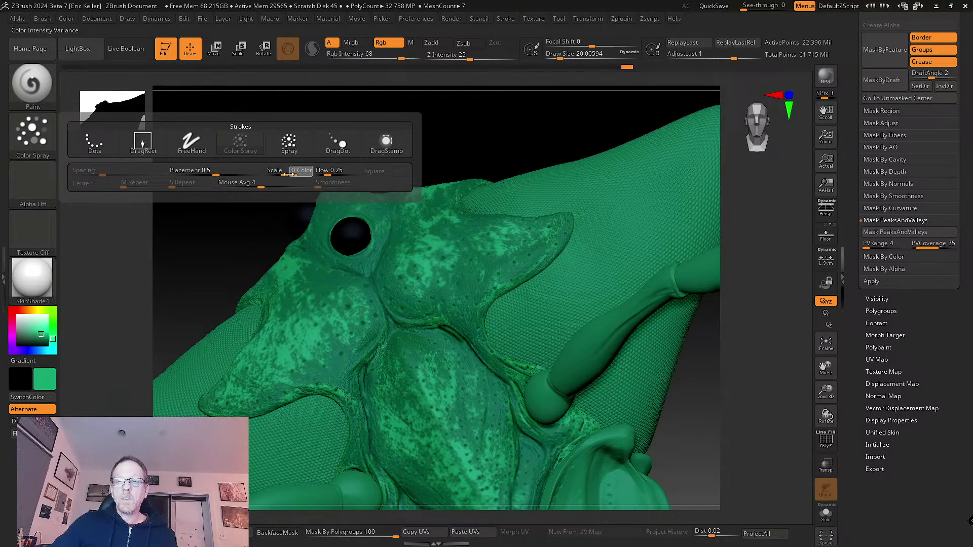
pyautogui.click(32, 136)
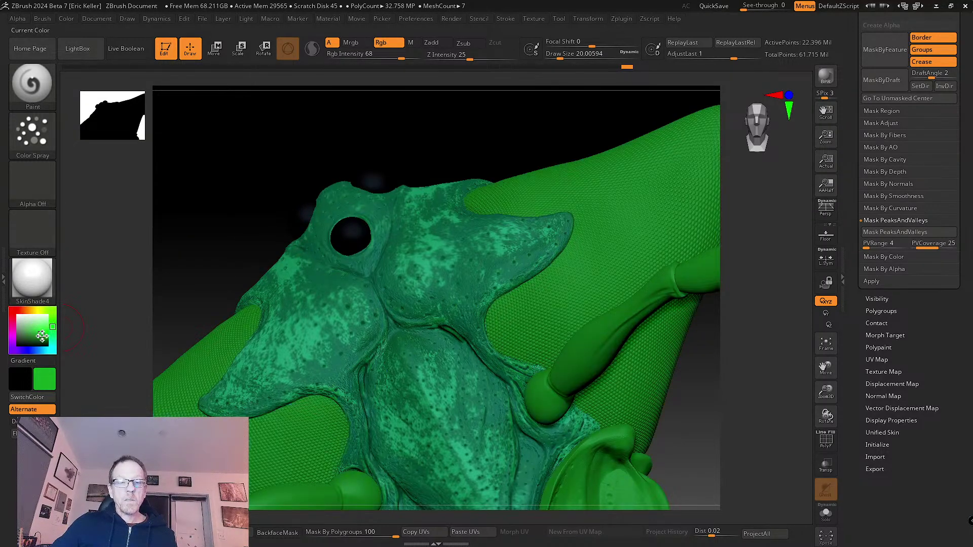
# - Choose a saturated mid green as the paint color for spraying the head
pyautogui.click(45, 336)
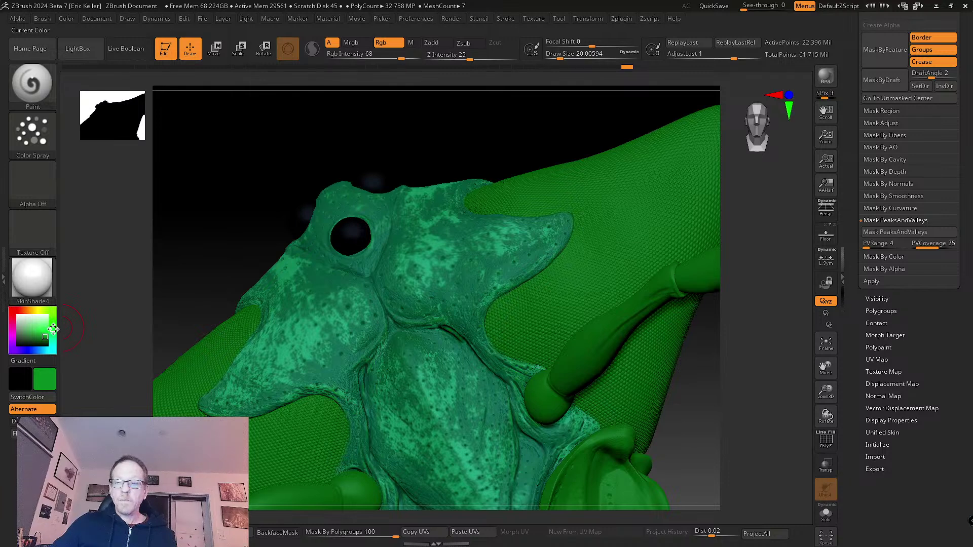
pyautogui.moveTo(43, 337); pyautogui.dragTo(44, 337)
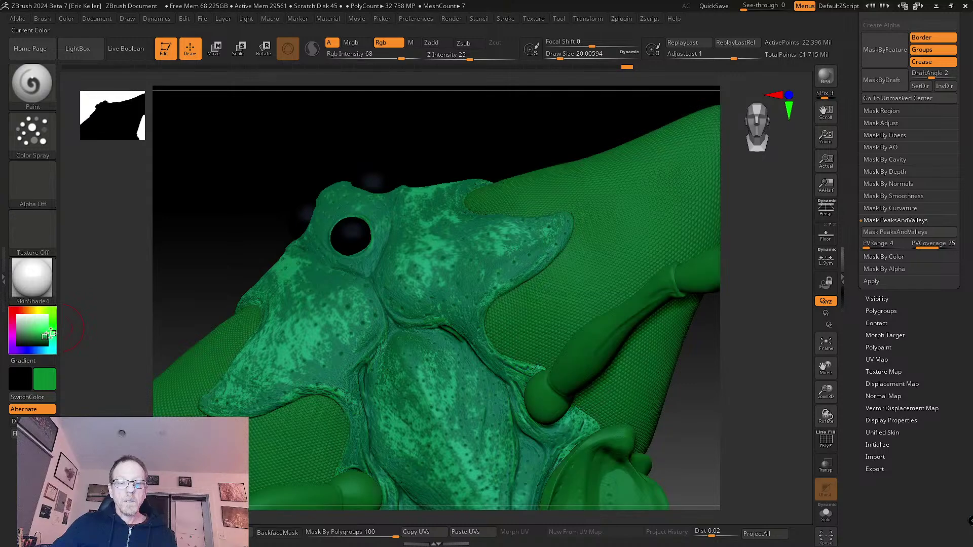
pyautogui.moveTo(40, 337); pyautogui.dragTo(41, 335)
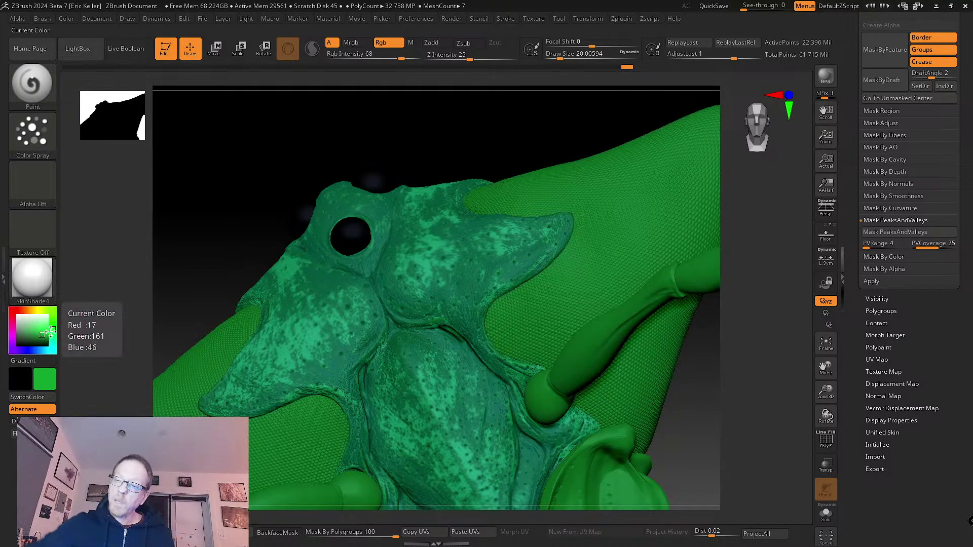
pyautogui.keyDown('alt'); pyautogui.moveTo(505, 238); pyautogui.dragTo(519, 277, button='right'); pyautogui.keyUp('alt')
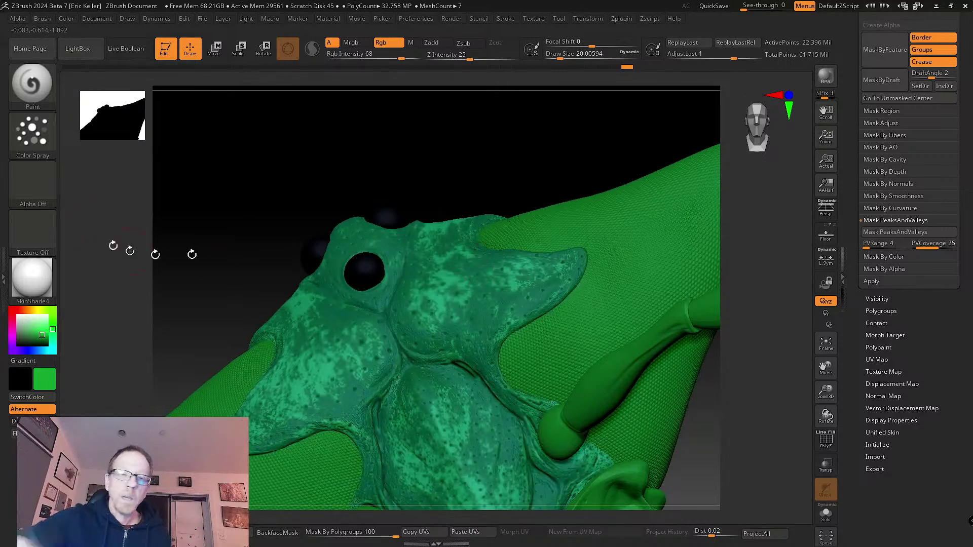
# - Set the Paint brush to Alpha 07, draw size about 15.55 and RGB intensity 26, and spray green along the cheek lobe's edges
pyautogui.click(34, 184)
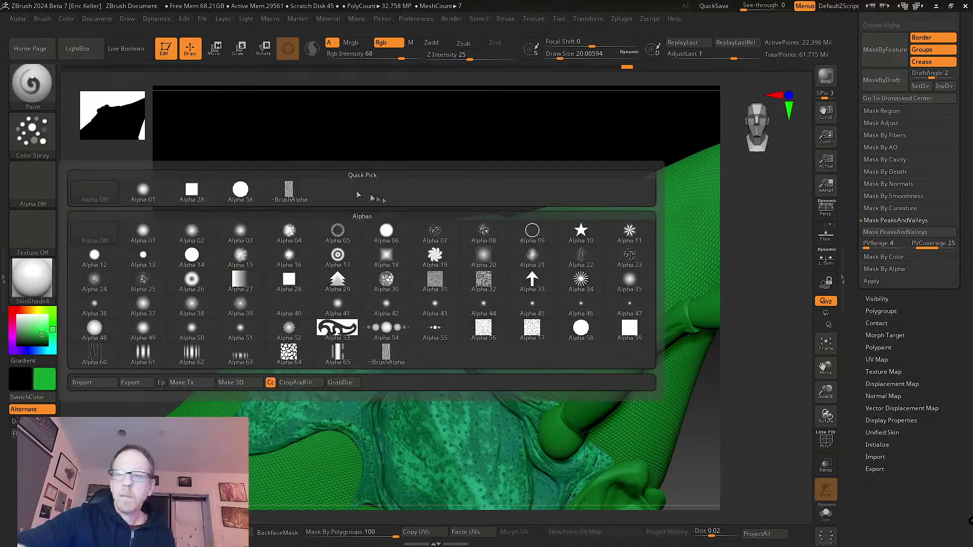
pyautogui.click(435, 230)
pyautogui.press('s')
pyautogui.moveTo(515, 293); pyautogui.dragTo(511, 293)
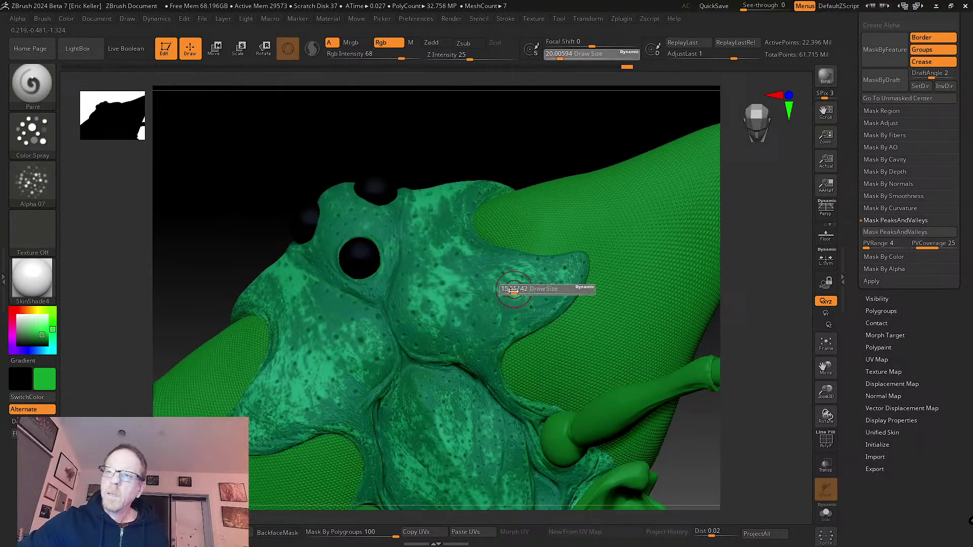
pyautogui.click(373, 60)
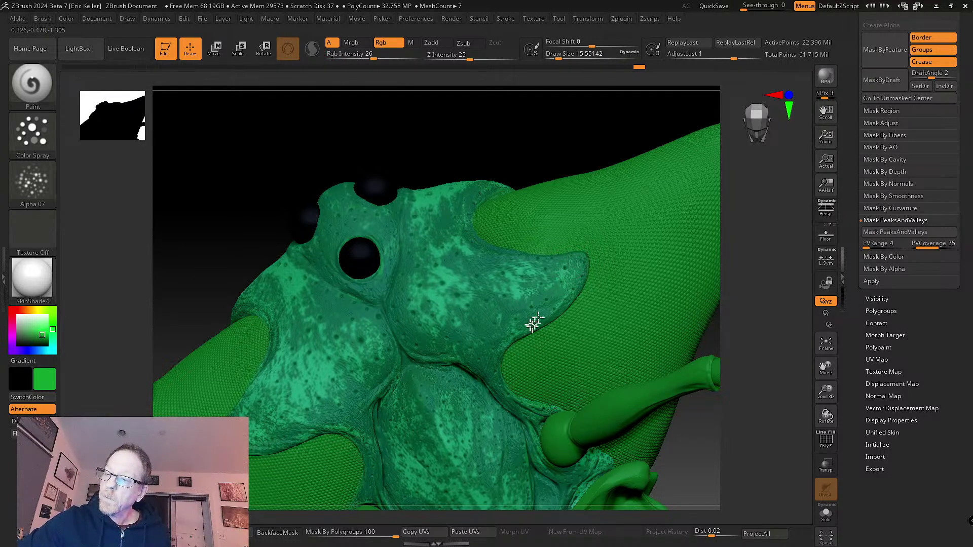
# - Choose a darker green and spray mottling over the cheek lobe, its lower edge and the creases beside the center line
pyautogui.moveTo(42, 335); pyautogui.dragTo(44, 341)
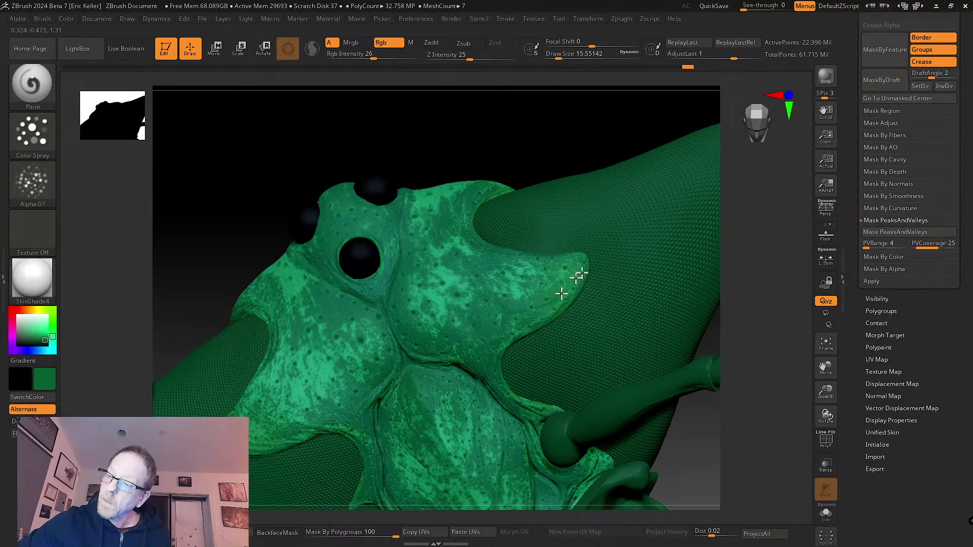
pyautogui.moveTo(492, 342)
pyautogui.mouseDown()
pyautogui.moveTo(512, 278)
pyautogui.moveTo(494, 316)
pyautogui.mouseUp()
pyautogui.keyDown('alt'); pyautogui.moveTo(509, 309); pyautogui.dragTo(523, 372, button='right'); pyautogui.keyUp('alt')
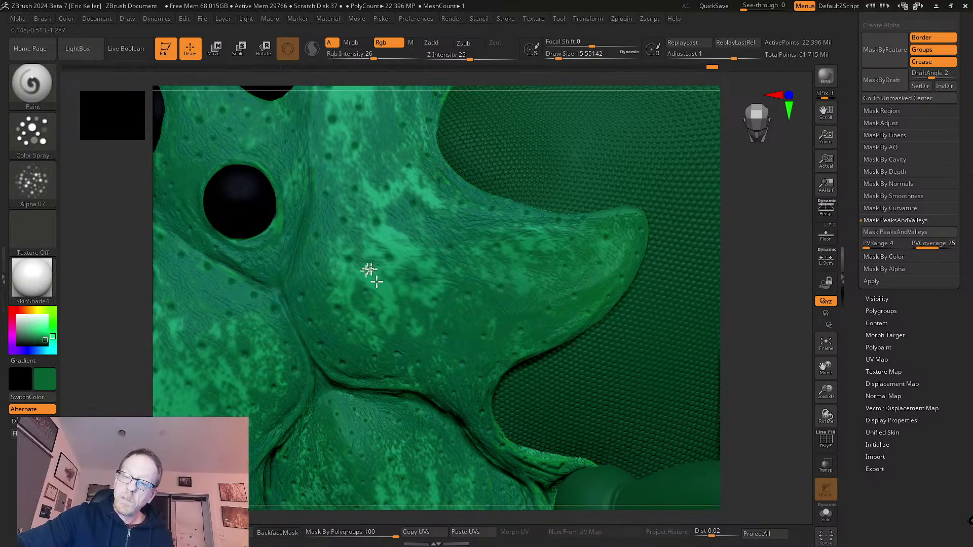
pyautogui.keyDown('alt'); pyautogui.moveTo(355, 321); pyautogui.dragTo(421, 281, button='right'); pyautogui.keyUp('alt')
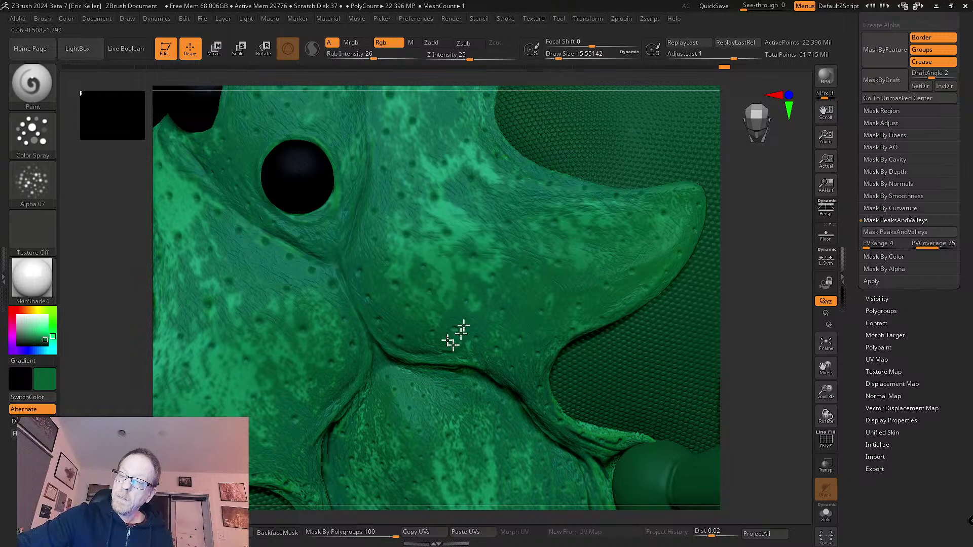
pyautogui.moveTo(463, 321); pyautogui.dragTo(495, 287, button='right')
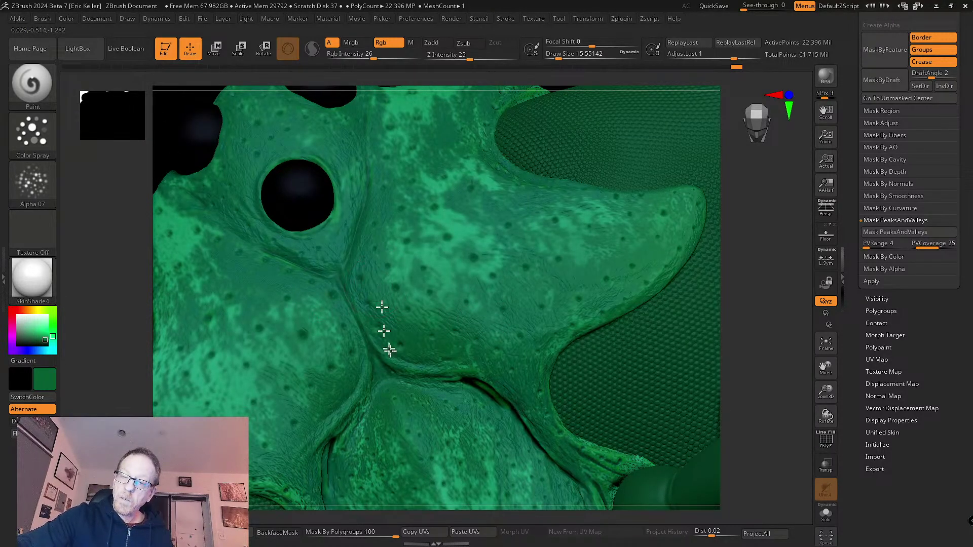
pyautogui.moveTo(387, 326); pyautogui.dragTo(395, 308, button='right')
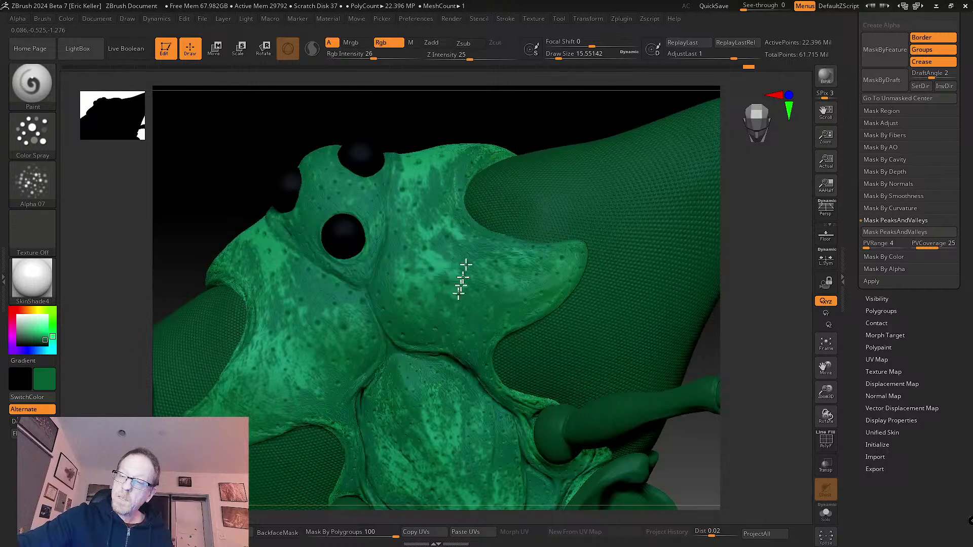
# - Raise the RGB intensity to 41 and spray more dark green along the lower edges of the cheek lobes
pyautogui.moveTo(375, 53); pyautogui.dragTo(385, 54)
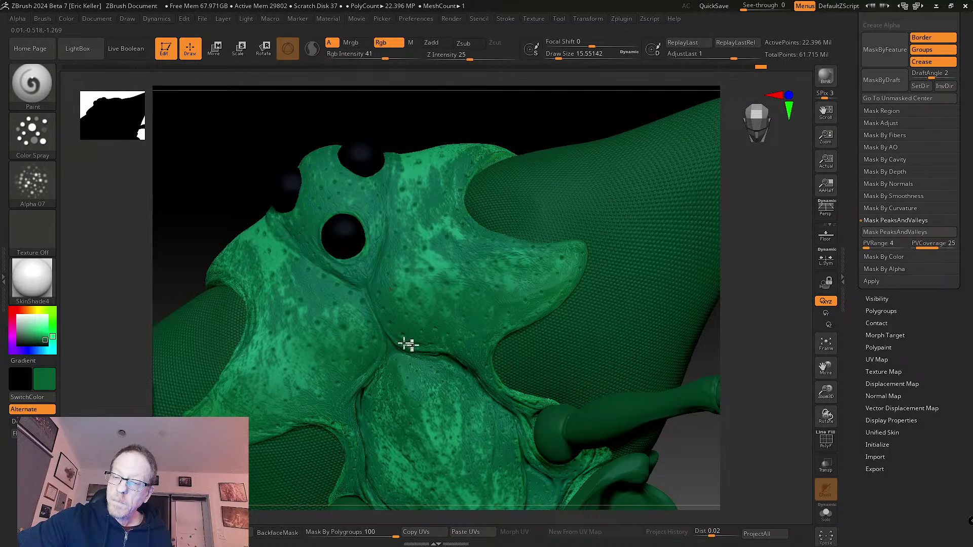
pyautogui.moveTo(466, 341)
pyautogui.mouseDown(button='right')
pyautogui.moveTo(426, 344)
pyautogui.moveTo(486, 341)
pyautogui.mouseUp(button='right')
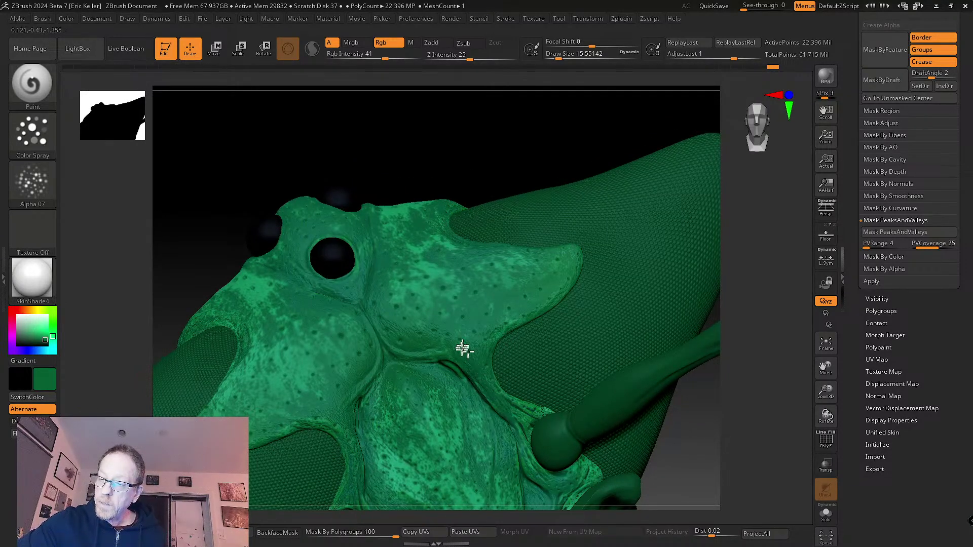
pyautogui.moveTo(507, 301); pyautogui.dragTo(516, 321, button='right')
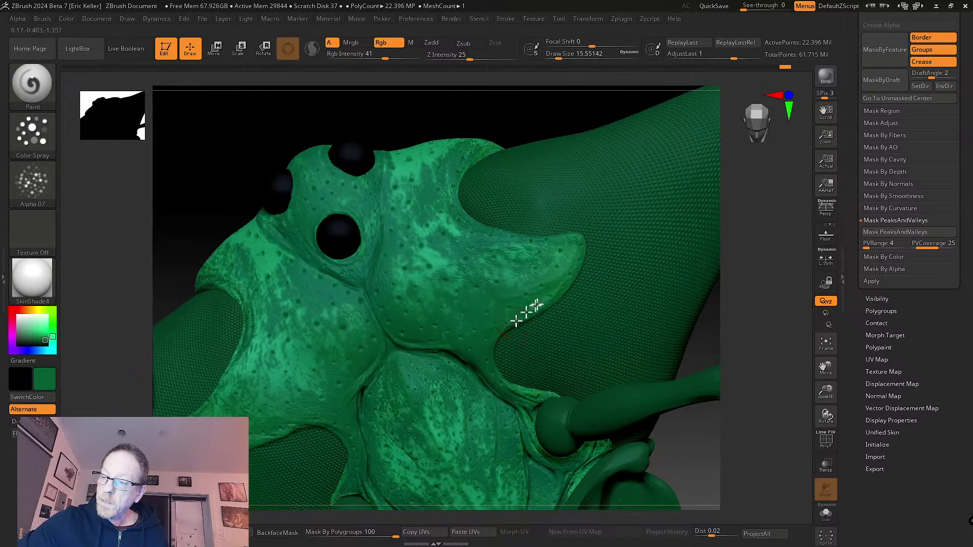
# - Choose a dark teal, switch to the BrushAlpha alpha, and spray over the facial creases and the lower face plate
pyautogui.click(50, 340)
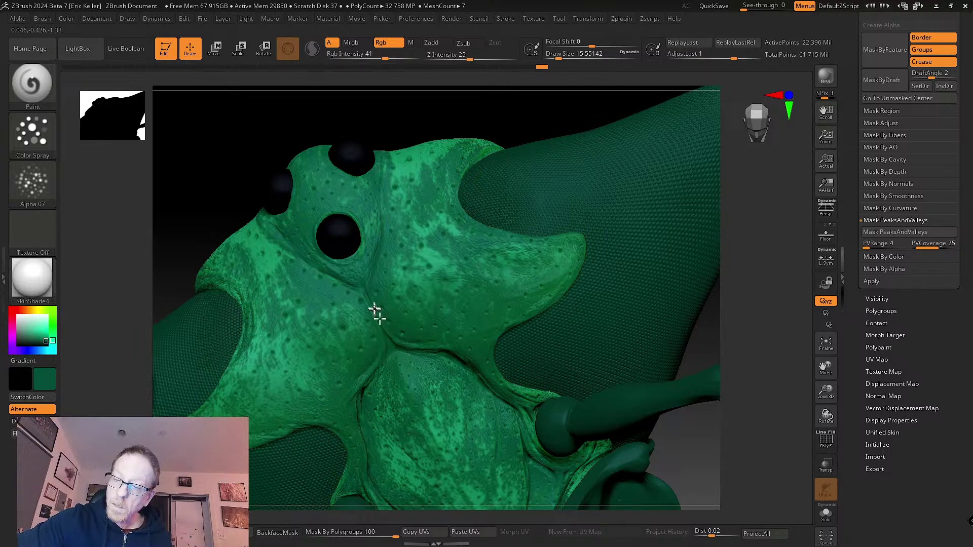
pyautogui.keyDown('ctrl'); pyautogui.keyDown('shift'); pyautogui.click(437, 322); pyautogui.keyUp('shift'); pyautogui.keyUp('ctrl')
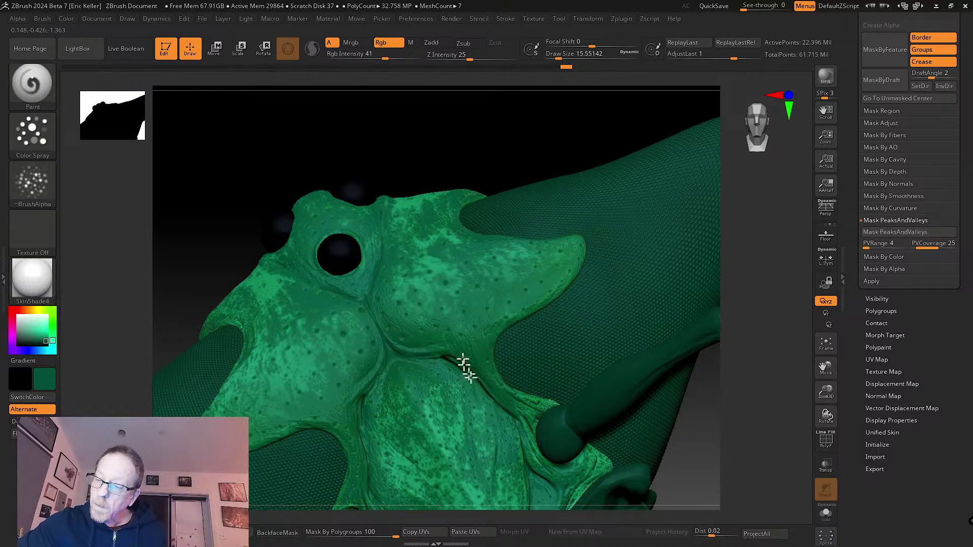
pyautogui.moveTo(515, 409); pyautogui.dragTo(460, 319, button='right')
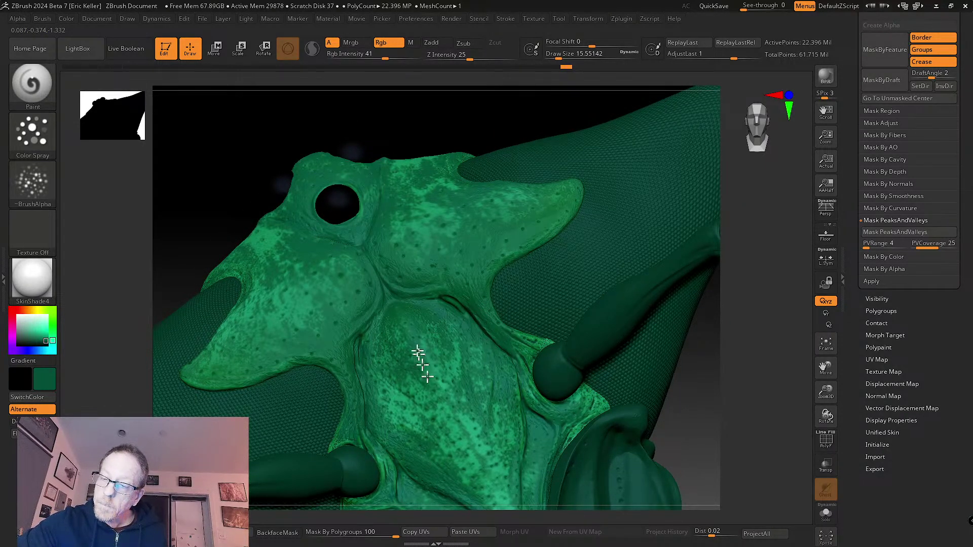
pyautogui.moveTo(462, 413); pyautogui.dragTo(454, 320, button='right')
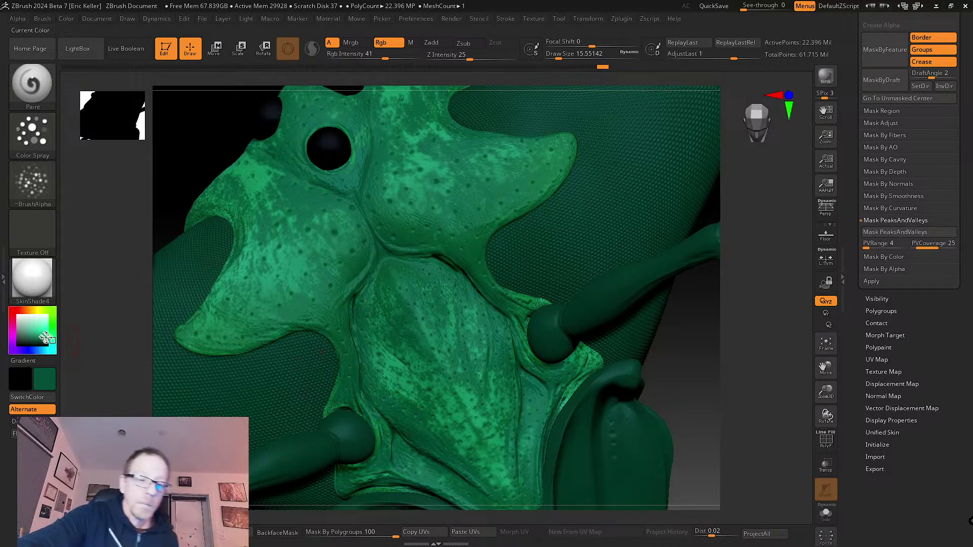
# - Choose a dark blue and spray it over the creases and lower part of the central face plate, smoothing the color where needed
pyautogui.click(53, 349)
pyautogui.moveTo(53, 349); pyautogui.dragTo(42, 350)
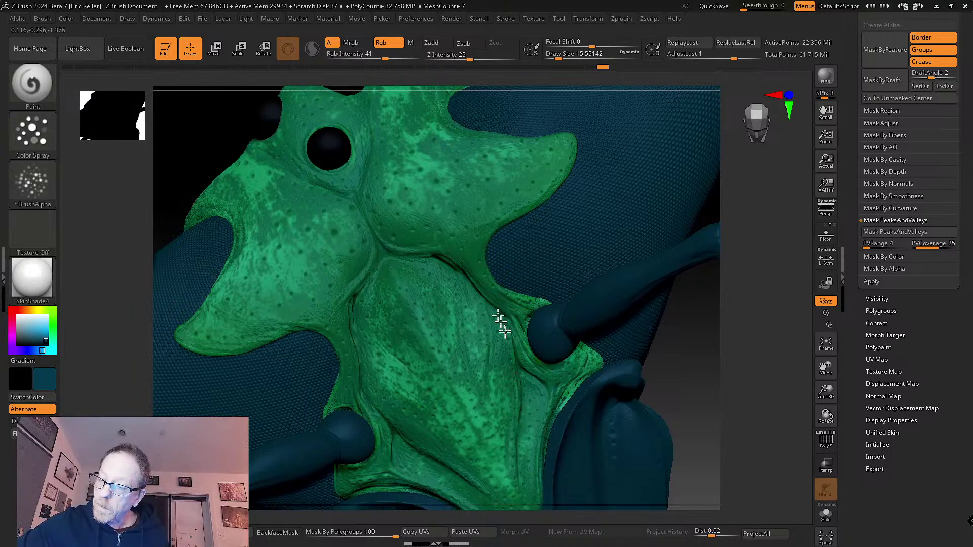
pyautogui.keyDown('alt'); pyautogui.moveTo(513, 456); pyautogui.dragTo(495, 335, button='right'); pyautogui.keyUp('alt')
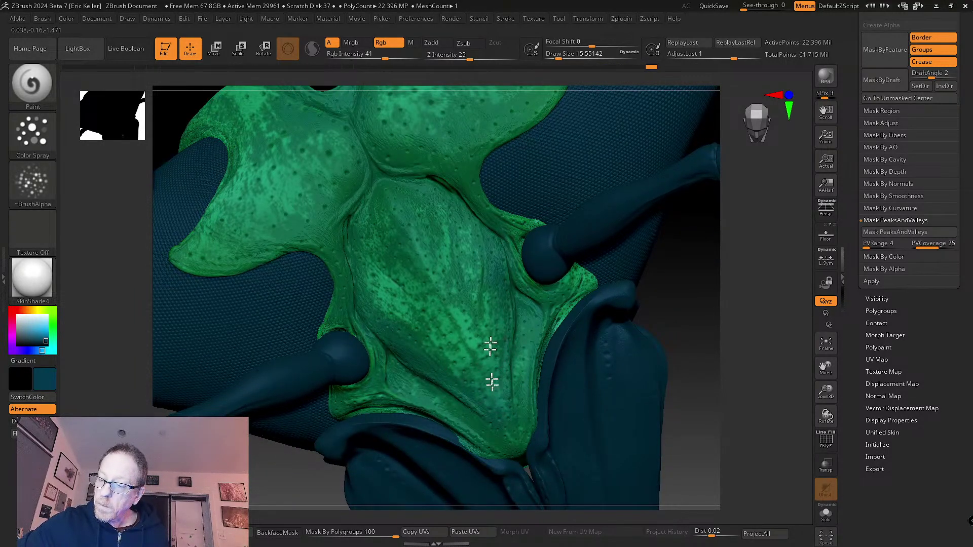
pyautogui.press('shift')
pyautogui.press('shift')
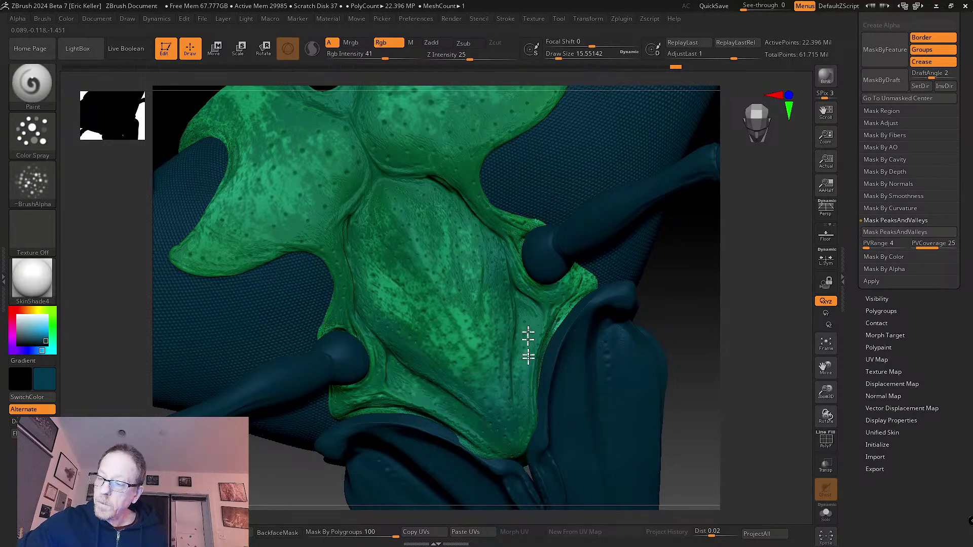
# - Turn on polypaint display for all the head's visible subtools
pyautogui.scroll(5, 920, 178)
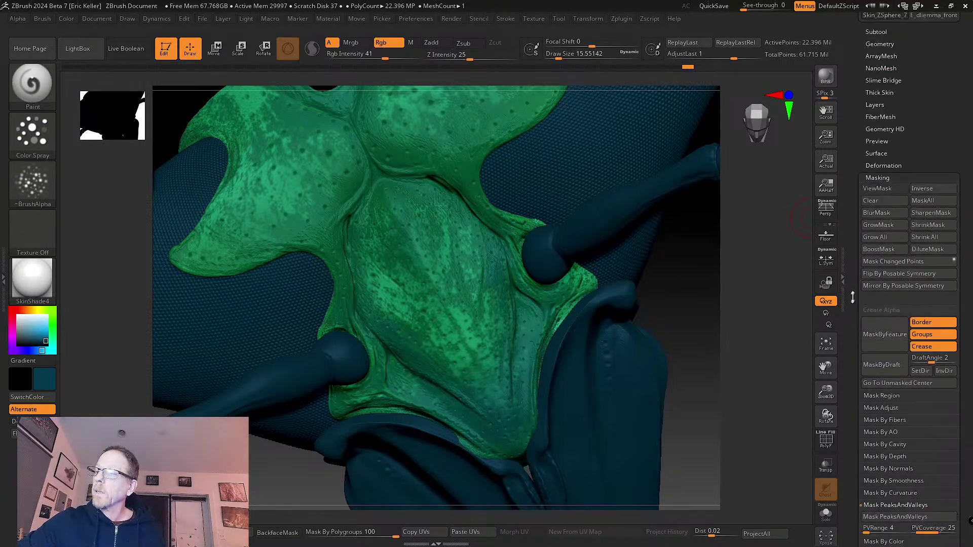
pyautogui.click(885, 124)
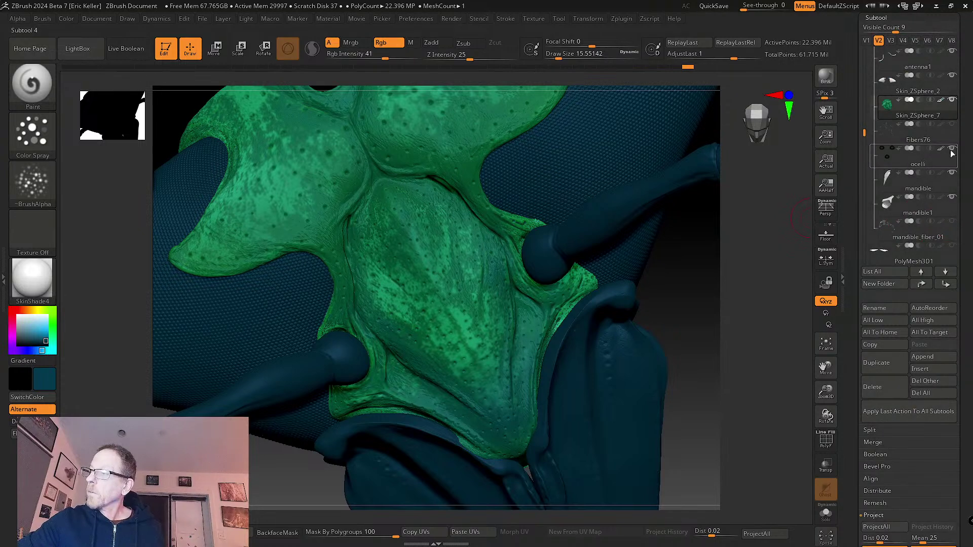
pyautogui.keyDown('shift'); pyautogui.click(951, 173); pyautogui.keyUp('shift')
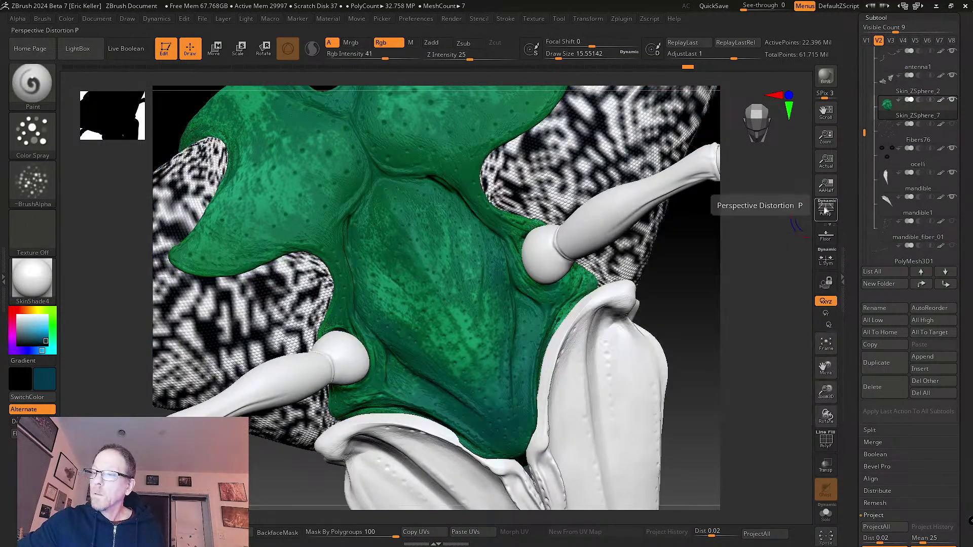
pyautogui.click(940, 94)
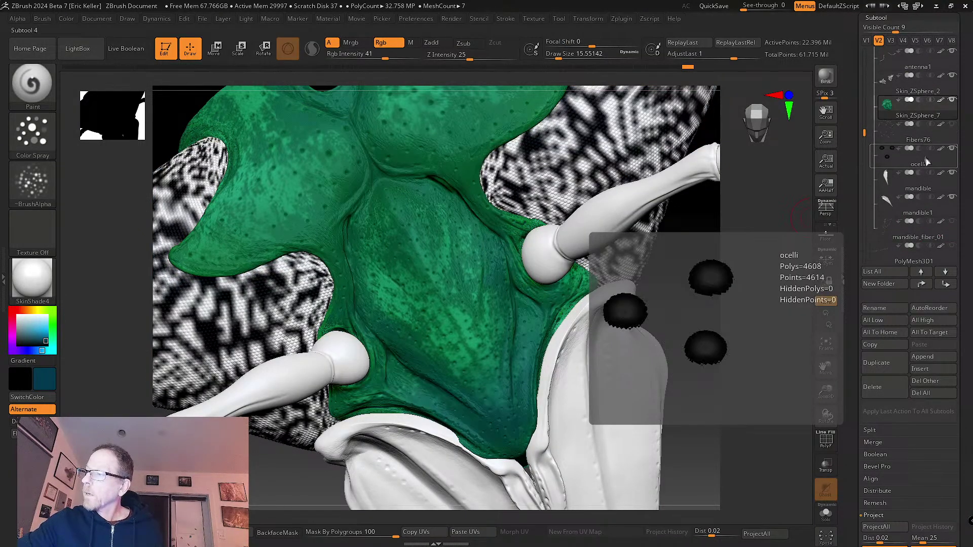
pyautogui.click(897, 155)
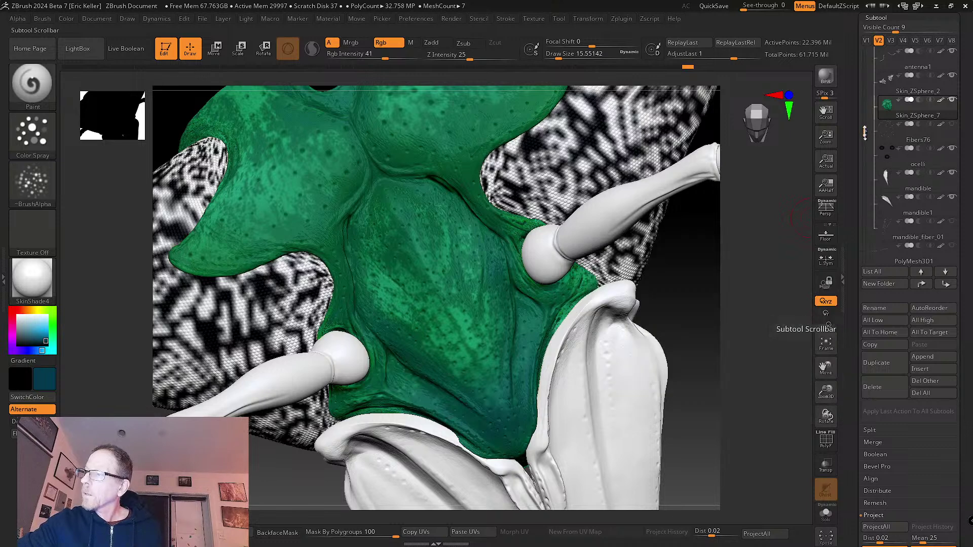
# - Select the Skin_ZSphere_2 subtool and fill it with a pale blue-white of RGB 215, 231, 238
pyautogui.scroll(3, 918, 142)
pyautogui.click(925, 133)
pyautogui.click(921, 164)
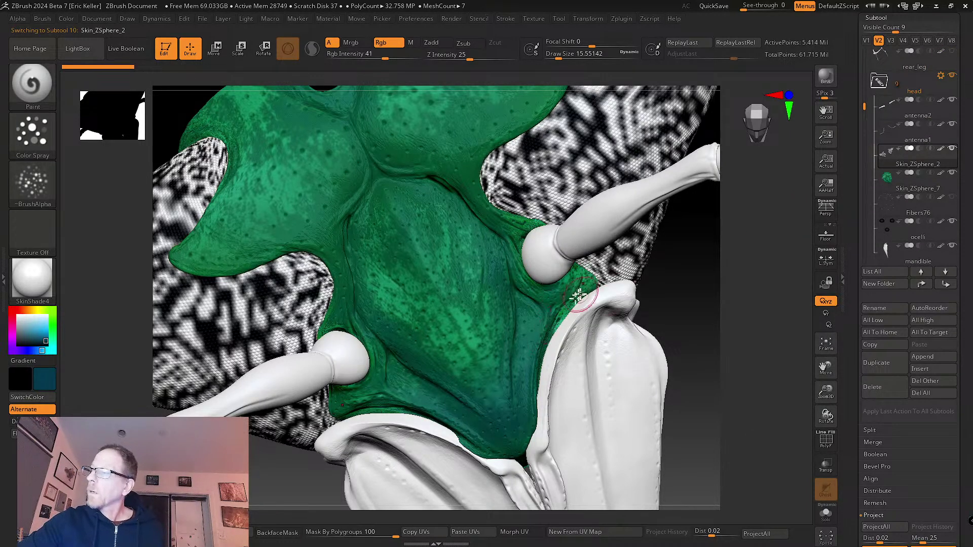
pyautogui.click(30, 318)
pyautogui.click(66, 19)
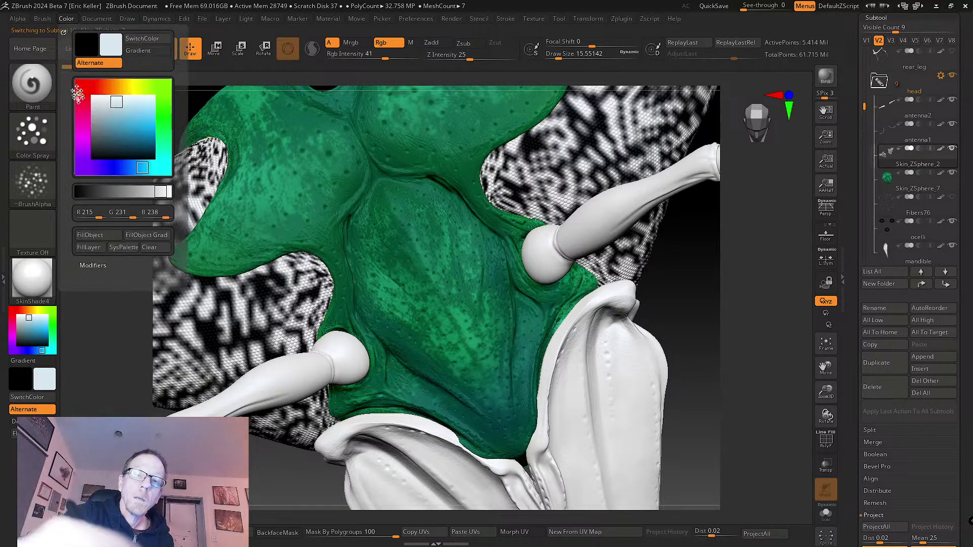
pyautogui.click(102, 236)
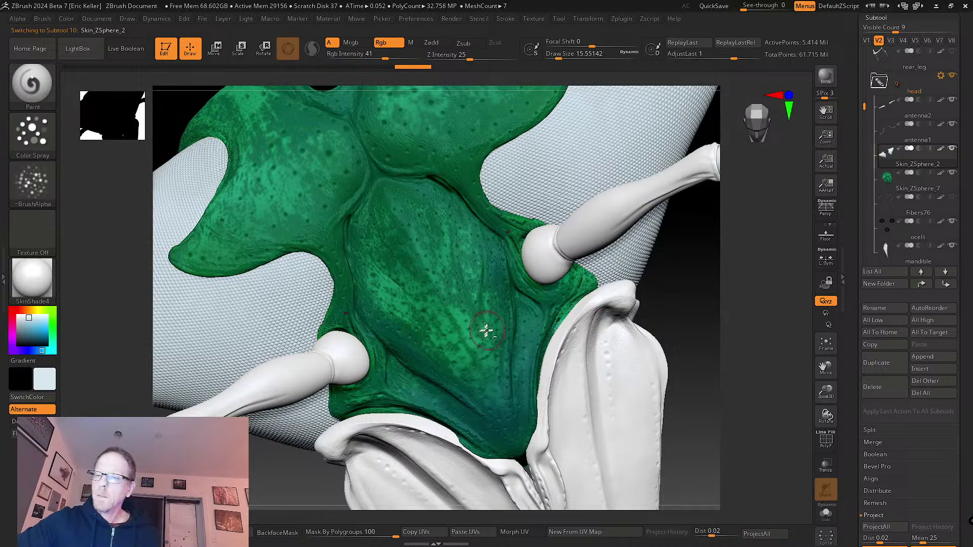
# - Switch back to the Skin_ZSphere_7 subtool, sample a teal green from its surface, and spray around the lower face plate
pyautogui.moveTo(571, 359); pyautogui.dragTo(531, 348, button='right')
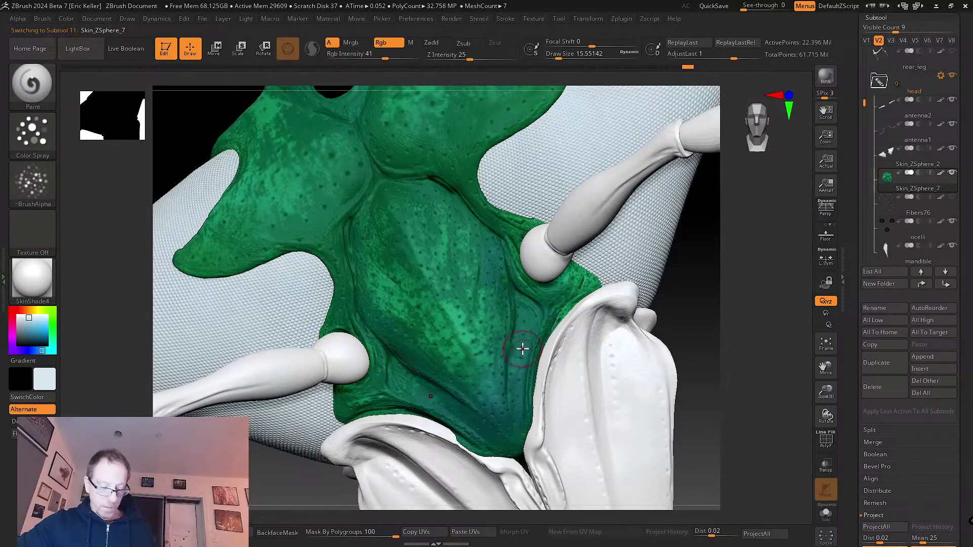
pyautogui.press('c')
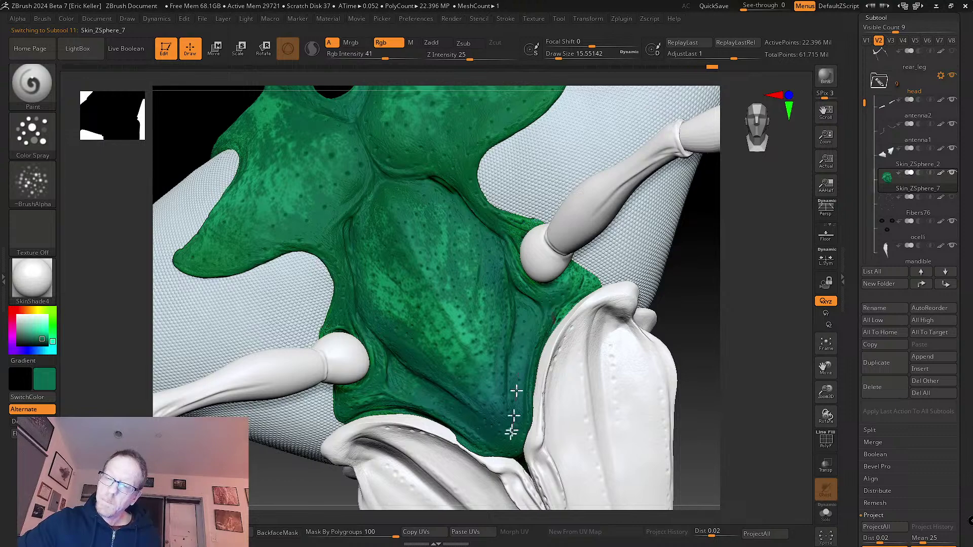
pyautogui.moveTo(393, 365); pyautogui.dragTo(367, 335, button='right')
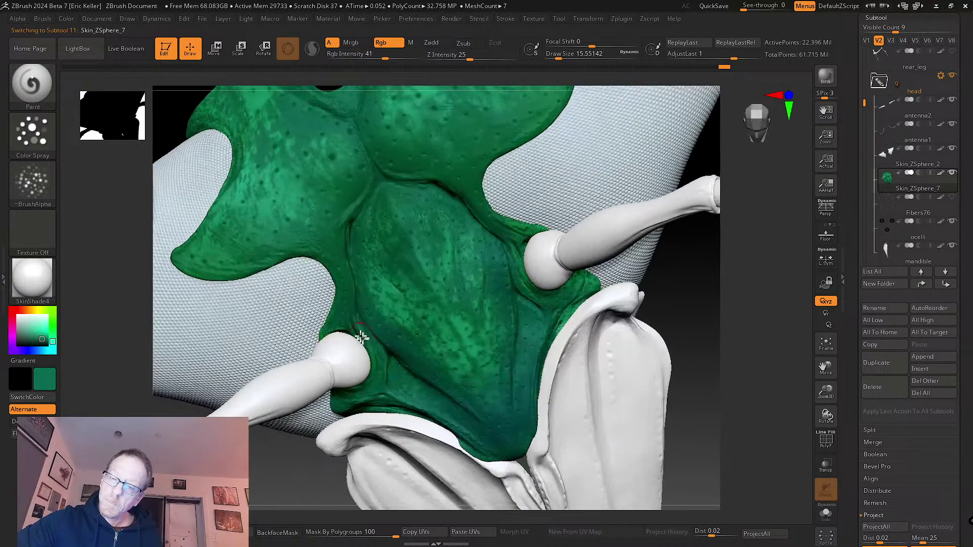
pyautogui.moveTo(389, 372); pyautogui.dragTo(471, 369, button='right')
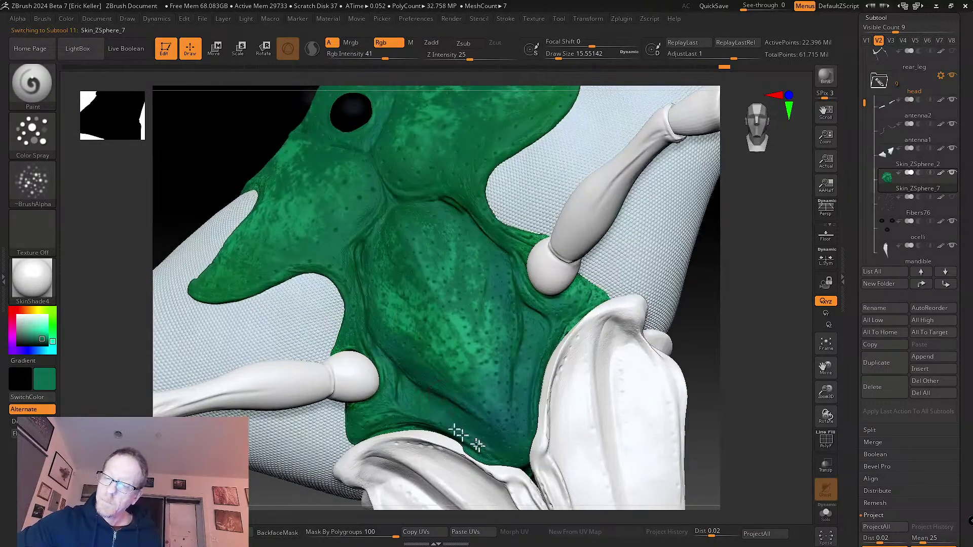
pyautogui.moveTo(482, 448); pyautogui.dragTo(396, 328, button='right')
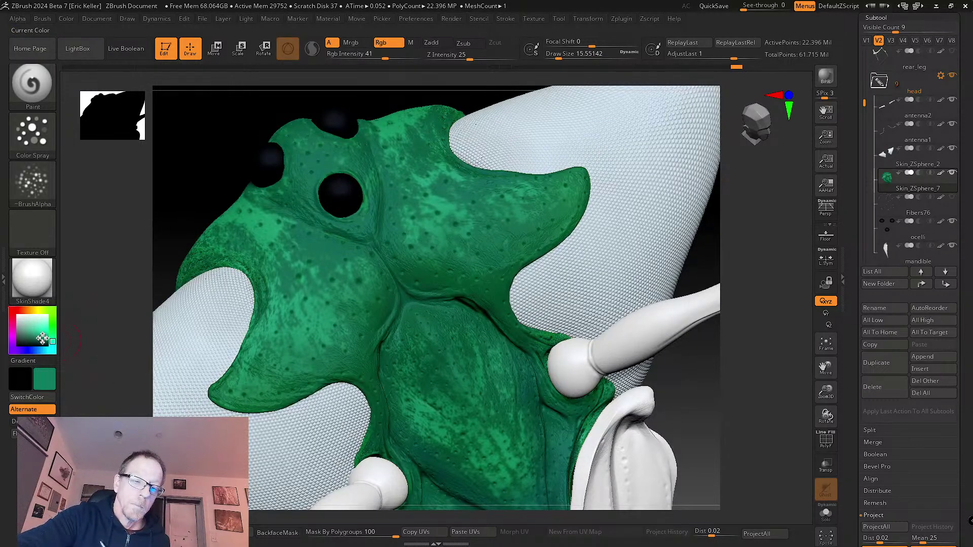
# - Choose a very dark blue and spray it along the facial creases, around the ocelli and across the upper cheek lobes
pyautogui.moveTo(42, 338); pyautogui.dragTo(42, 350)
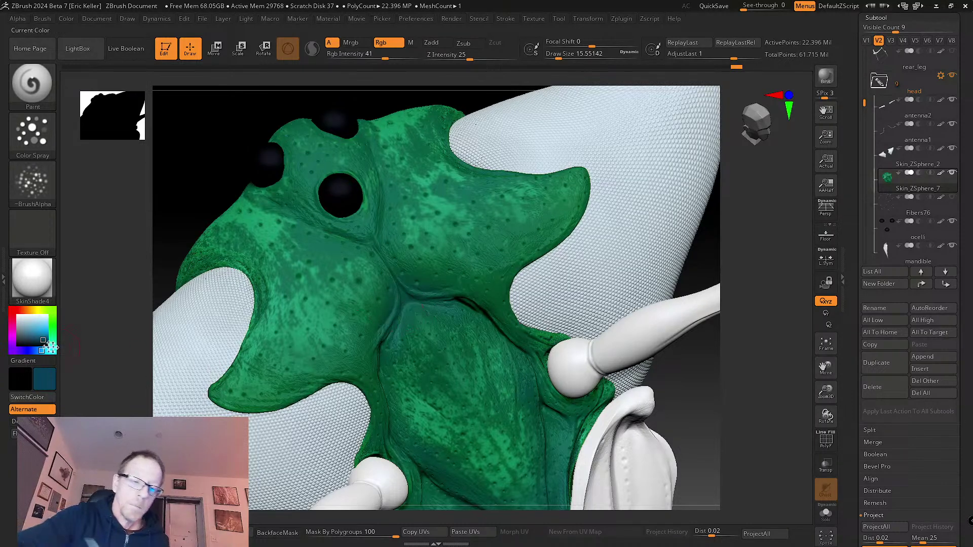
pyautogui.moveTo(51, 348); pyautogui.dragTo(42, 343)
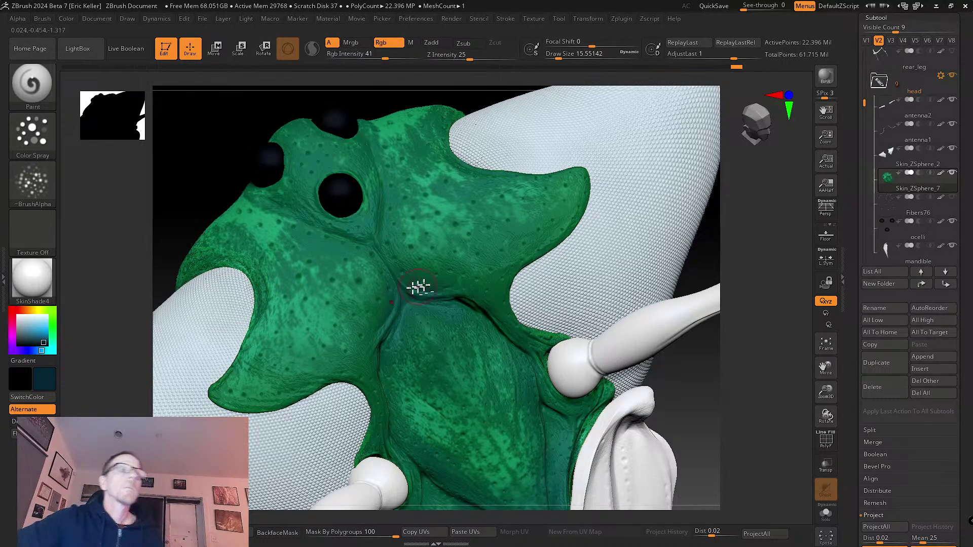
pyautogui.keyDown('alt'); pyautogui.moveTo(417, 285); pyautogui.dragTo(463, 319, button='right'); pyautogui.keyUp('alt')
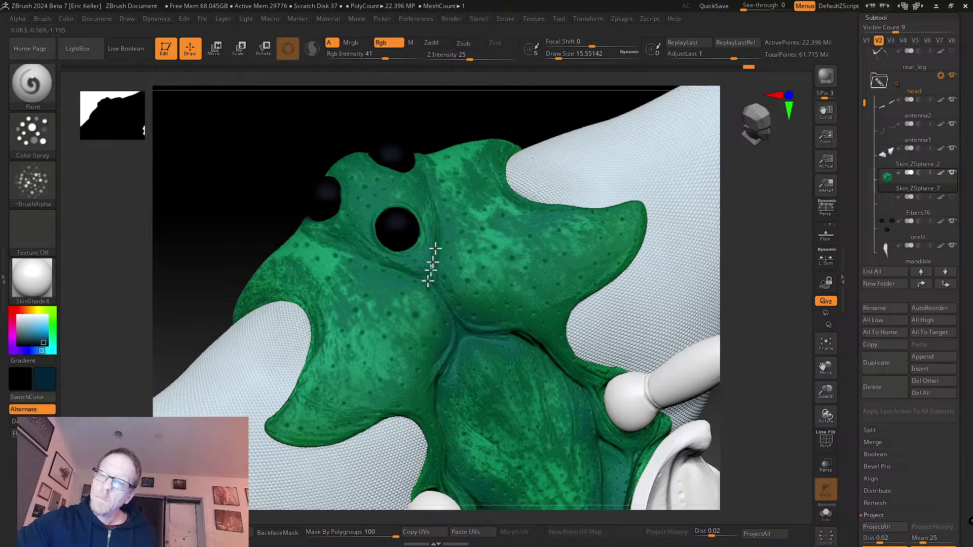
pyautogui.moveTo(424, 261); pyautogui.dragTo(433, 309, button='right')
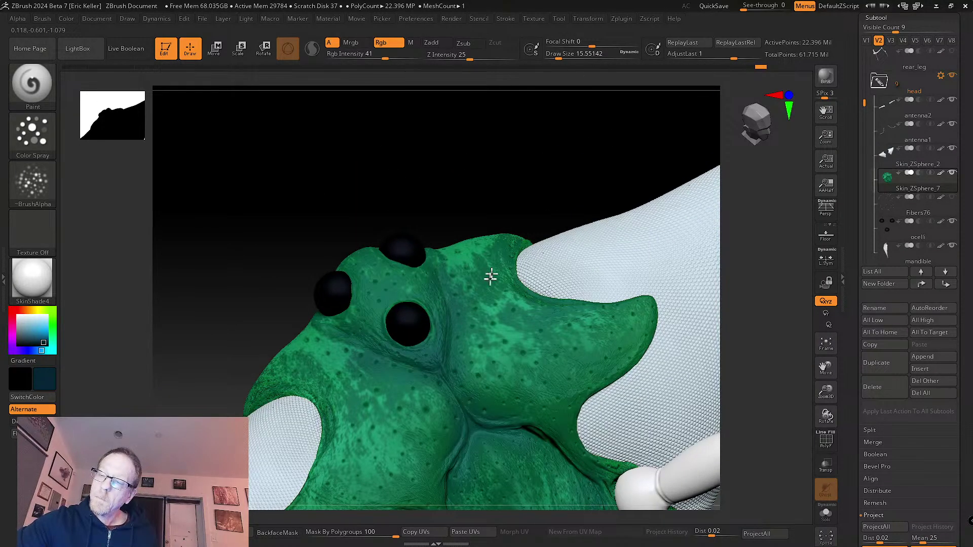
pyautogui.moveTo(513, 380); pyautogui.dragTo(487, 322, button='right')
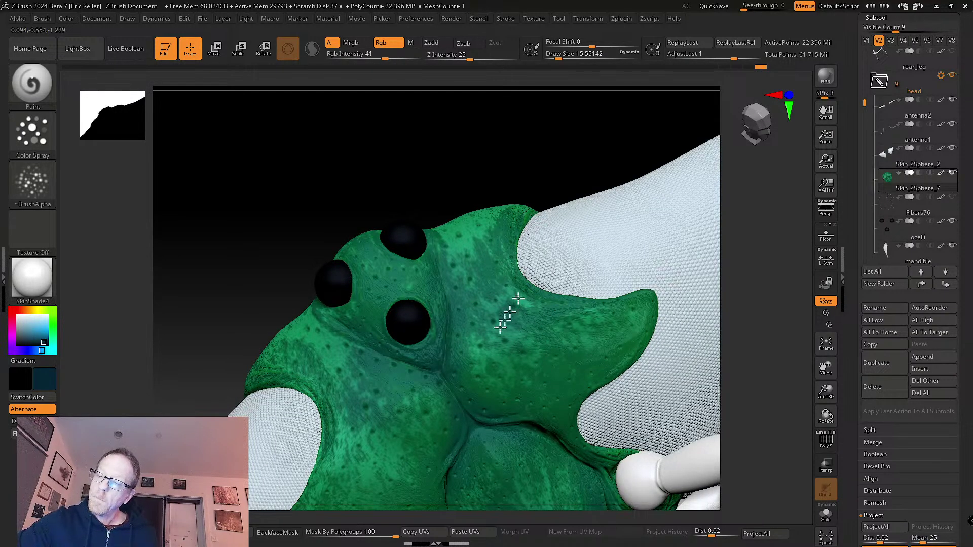
pyautogui.keyDown('alt'); pyautogui.moveTo(489, 412); pyautogui.dragTo(474, 294, button='right'); pyautogui.keyUp('alt')
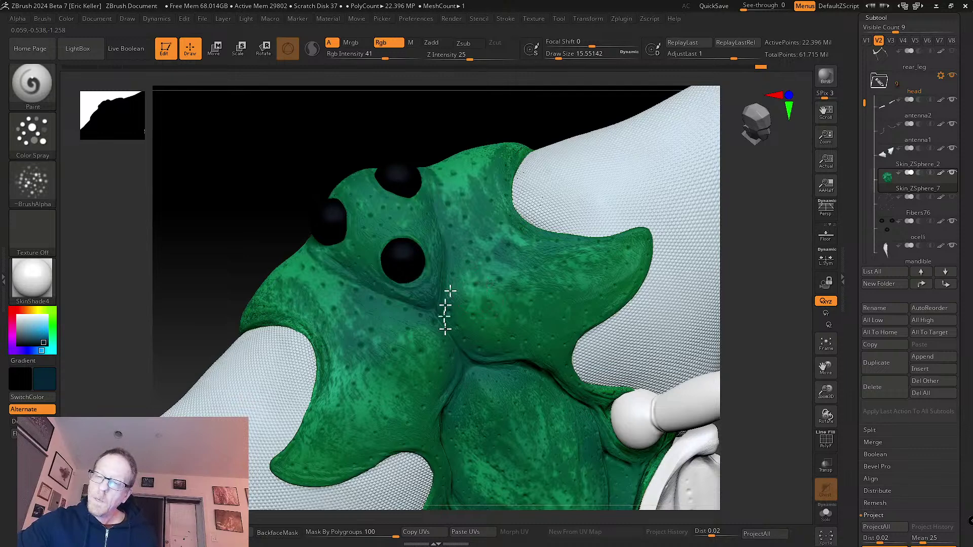
pyautogui.moveTo(584, 389); pyautogui.dragTo(574, 274, button='right')
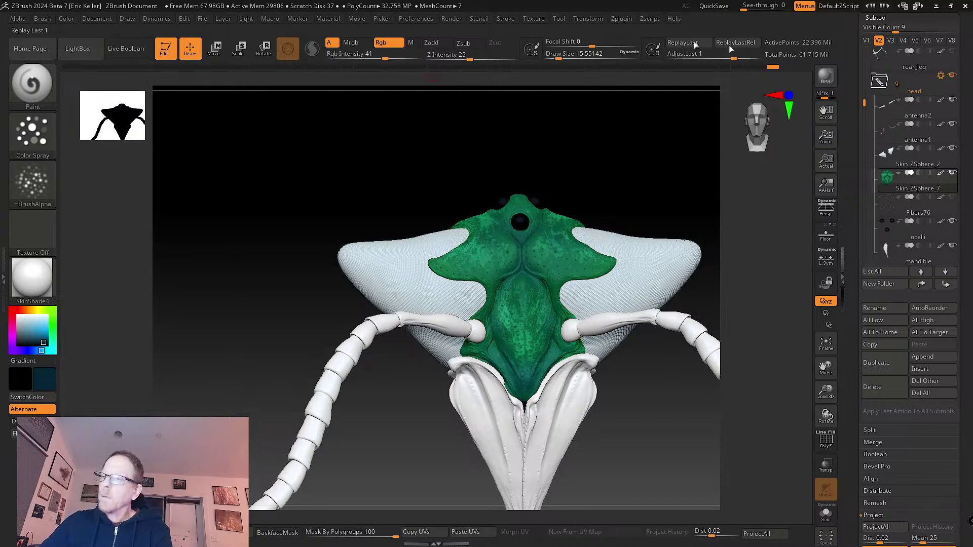
# - Save the tool and apply the Redshift simple brushed metal material, framing the head from the front
pyautogui.scroll(5, 862, 152)
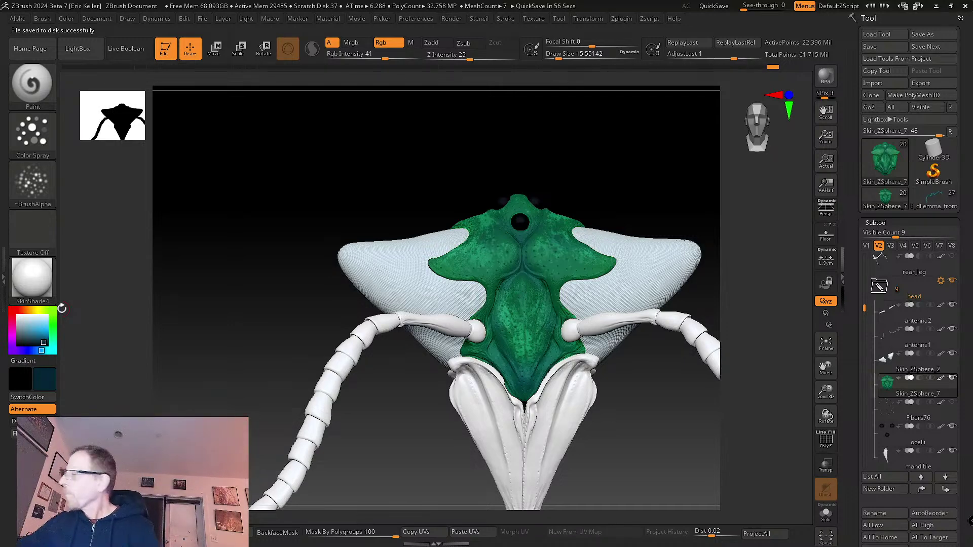
pyautogui.click(32, 278)
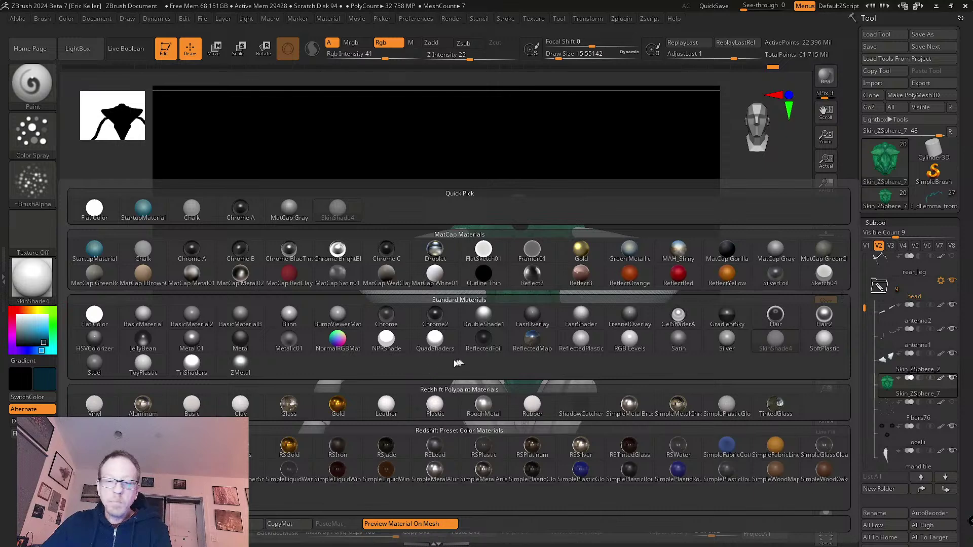
pyautogui.click(623, 414)
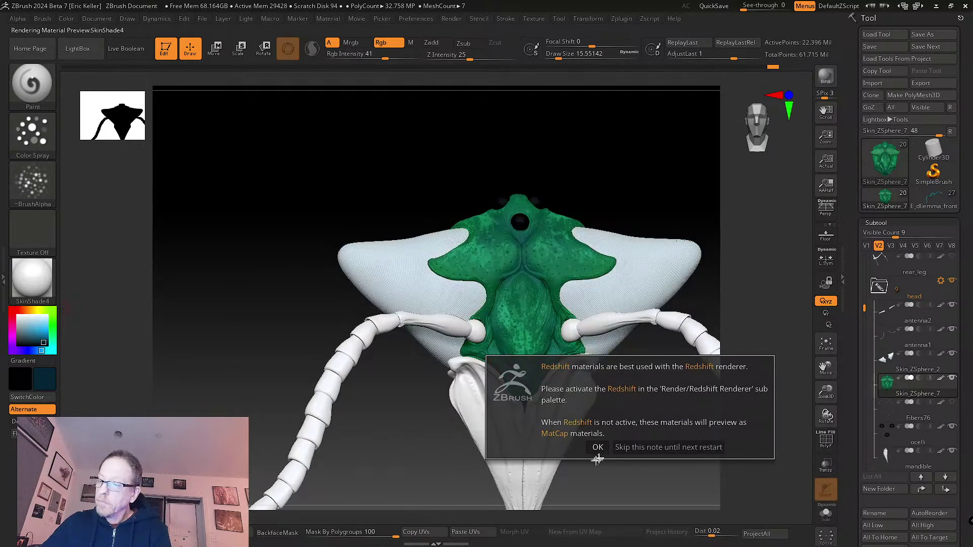
pyautogui.click(598, 448)
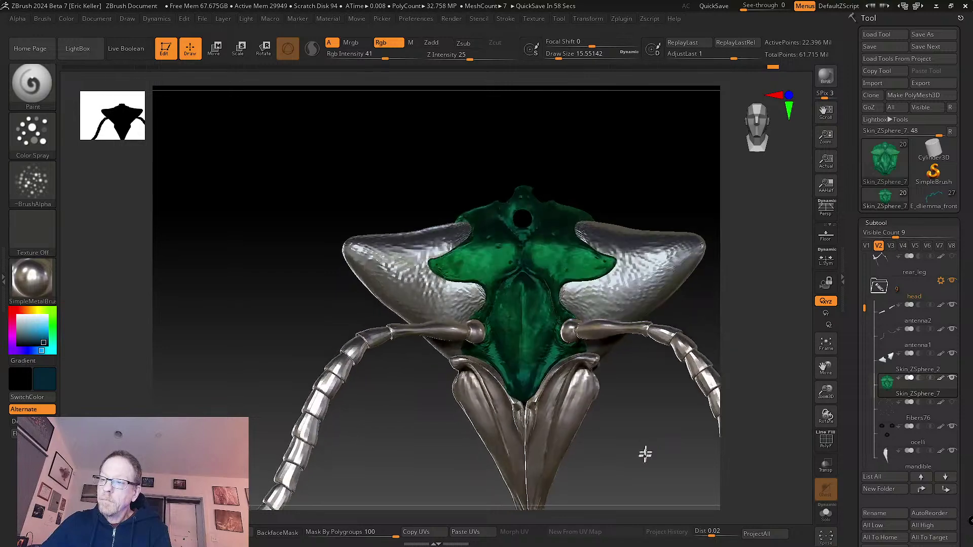
pyautogui.moveTo(645, 454)
pyautogui.mouseDown()
pyautogui.moveTo(645, 441)
pyautogui.moveTo(680, 443)
pyautogui.moveTo(670, 443)
pyautogui.moveTo(674, 458)
pyautogui.moveTo(645, 443)
pyautogui.moveTo(644, 426)
pyautogui.moveTo(652, 451)
pyautogui.moveTo(641, 465)
pyautogui.moveTo(641, 456)
pyautogui.moveTo(643, 478)
pyautogui.moveTo(617, 461)
pyautogui.moveTo(627, 466)
pyautogui.mouseUp()
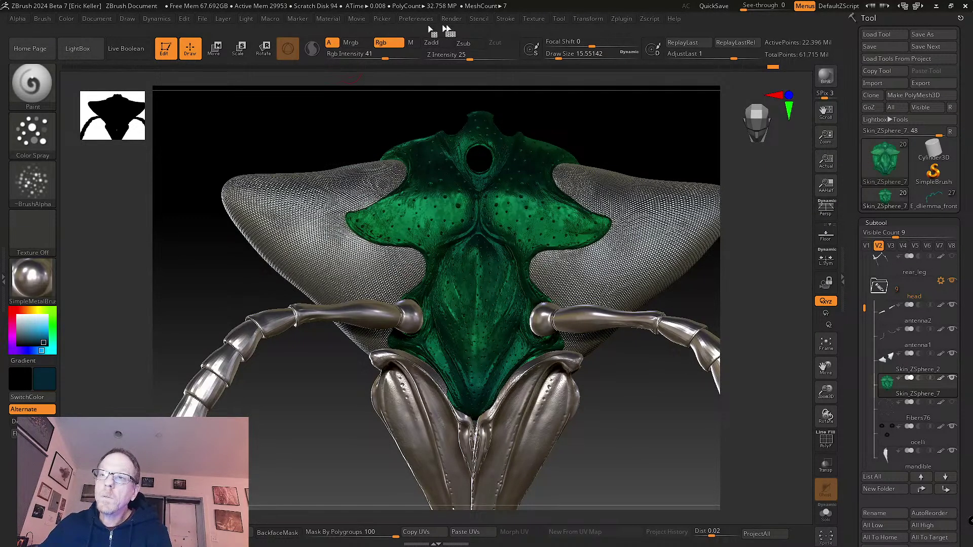
# - Open the Redshift Renderer settings and render the front view of the insect head
pyautogui.click(451, 20)
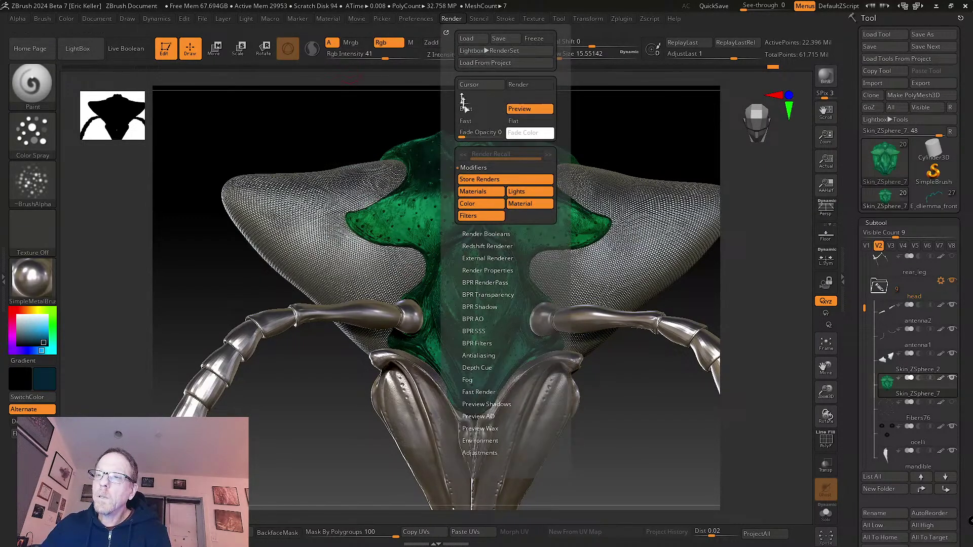
pyautogui.click(488, 246)
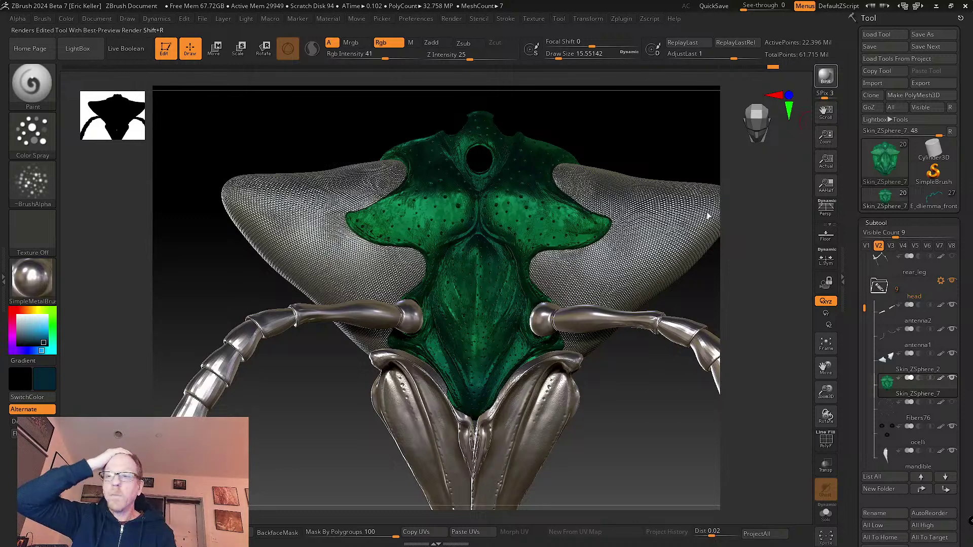
pyautogui.hotkey('shift', 'r')
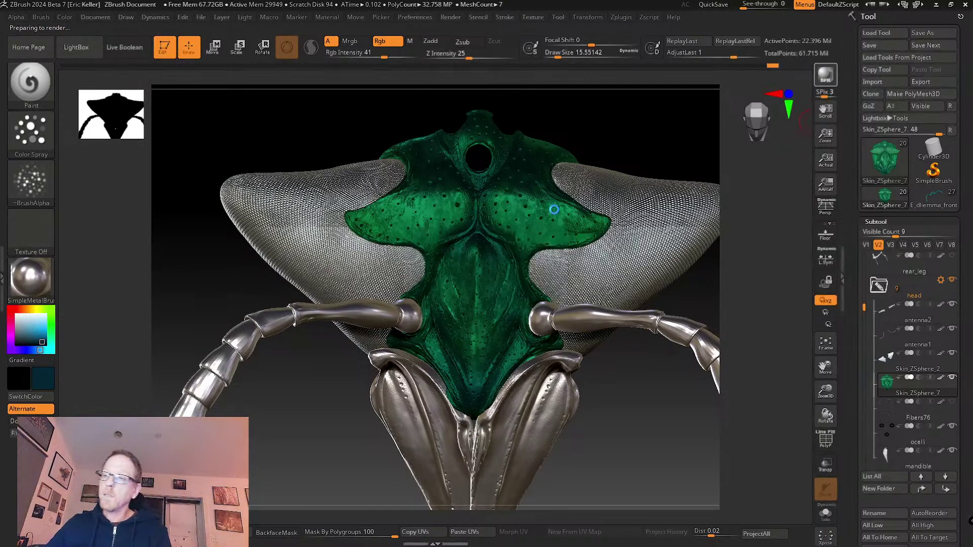
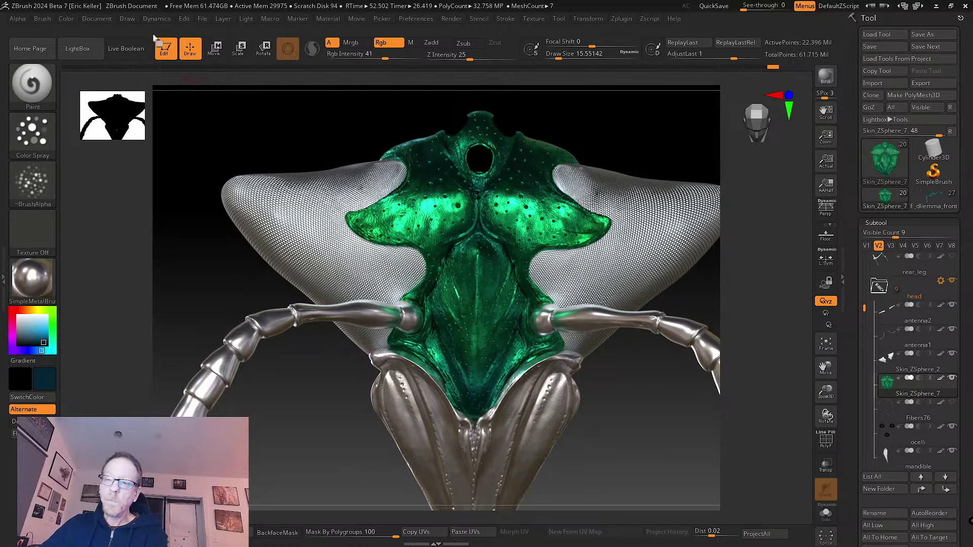
# - Lower the document's background gradient range to its minimum to get a flat backdrop
pyautogui.click(93, 20)
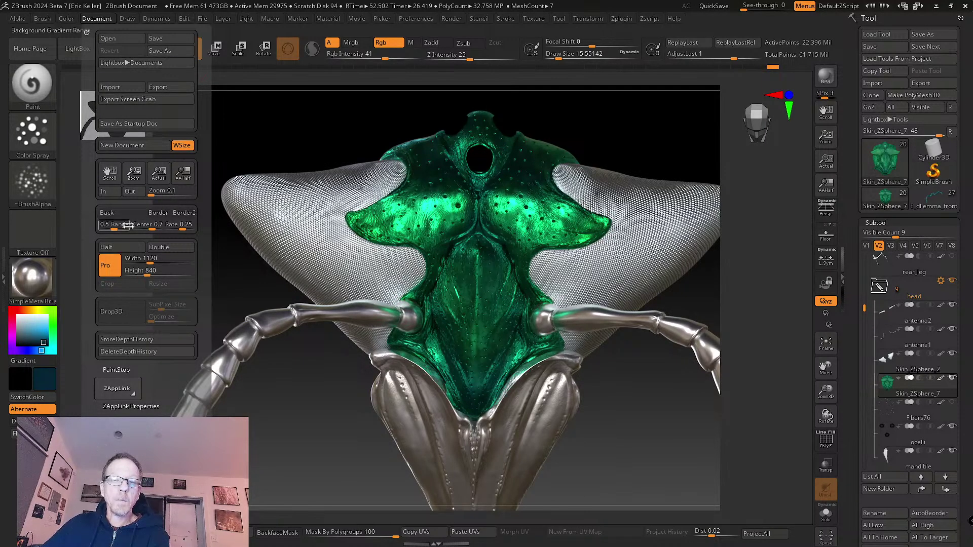
pyautogui.moveTo(127, 225); pyautogui.dragTo(92, 223)
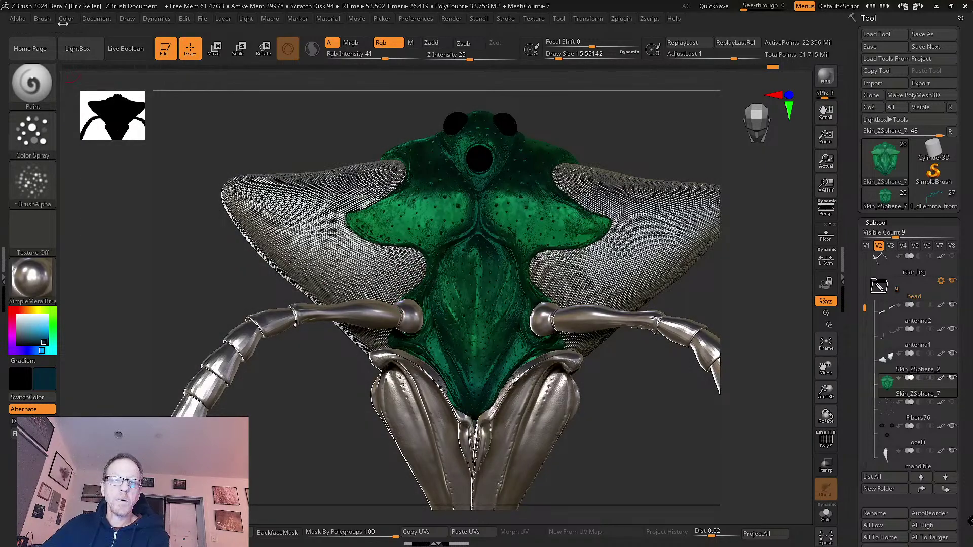
pyautogui.click(101, 19)
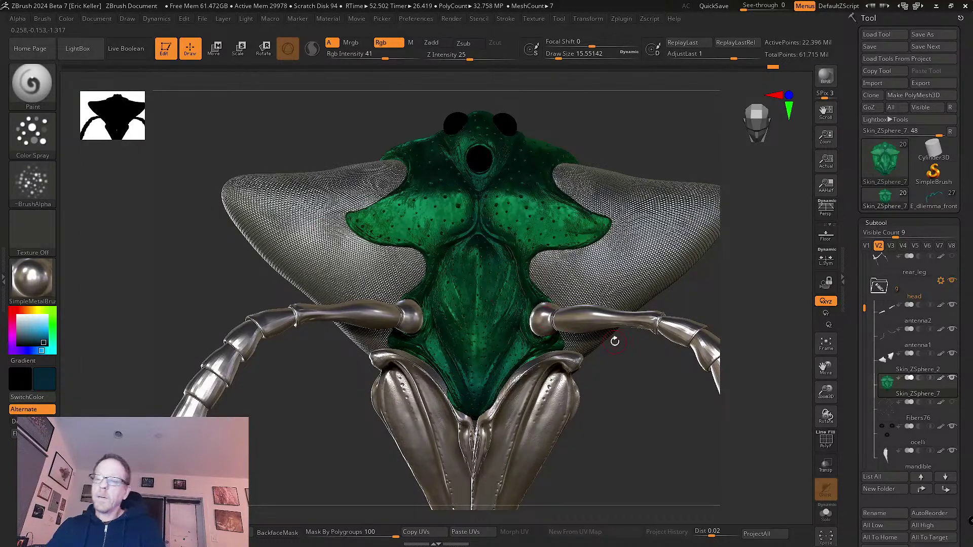
# - Switch the model's material from the brushed metal to SkinShade4
pyautogui.moveTo(607, 458); pyautogui.dragTo(583, 436)
pyautogui.click(32, 278)
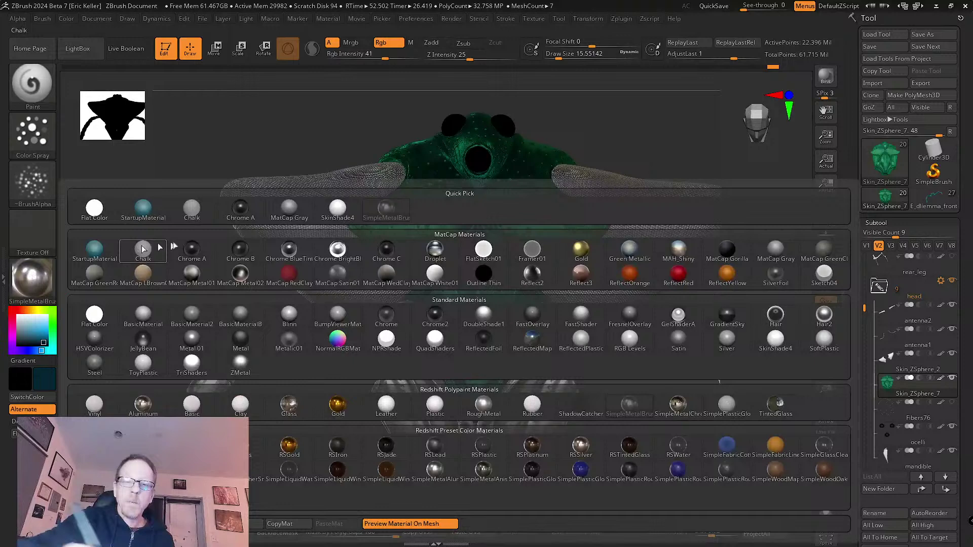
pyautogui.click(337, 208)
# - Set the draw size to about 10.5 and RGB intensity to 49, and spray dark blue along the central crease between the cheek lobes
pyautogui.keyDown('ctrl'); pyautogui.moveTo(558, 308); pyautogui.dragTo(571, 358, button='right'); pyautogui.keyUp('ctrl')
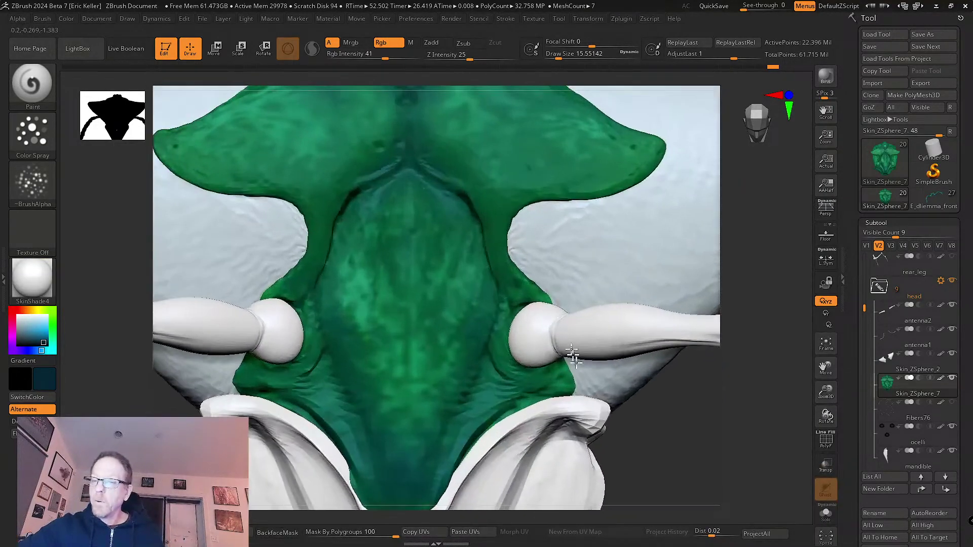
pyautogui.keyDown('alt'); pyautogui.moveTo(538, 293); pyautogui.dragTo(602, 412, button='right'); pyautogui.keyUp('alt')
pyautogui.keyDown('alt'); pyautogui.moveTo(495, 263); pyautogui.dragTo(508, 327, button='right'); pyautogui.keyUp('alt')
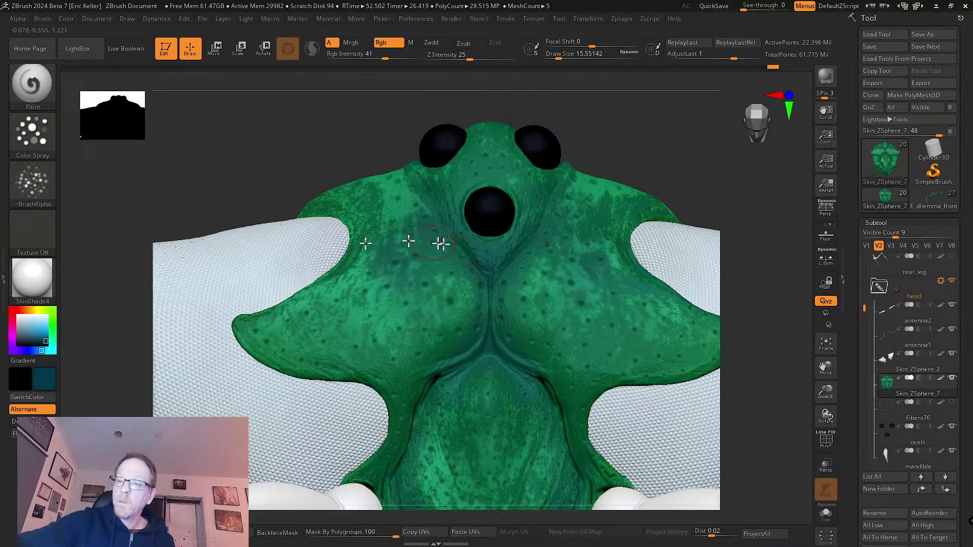
pyautogui.press('s')
pyautogui.moveTo(491, 288); pyautogui.dragTo(498, 337)
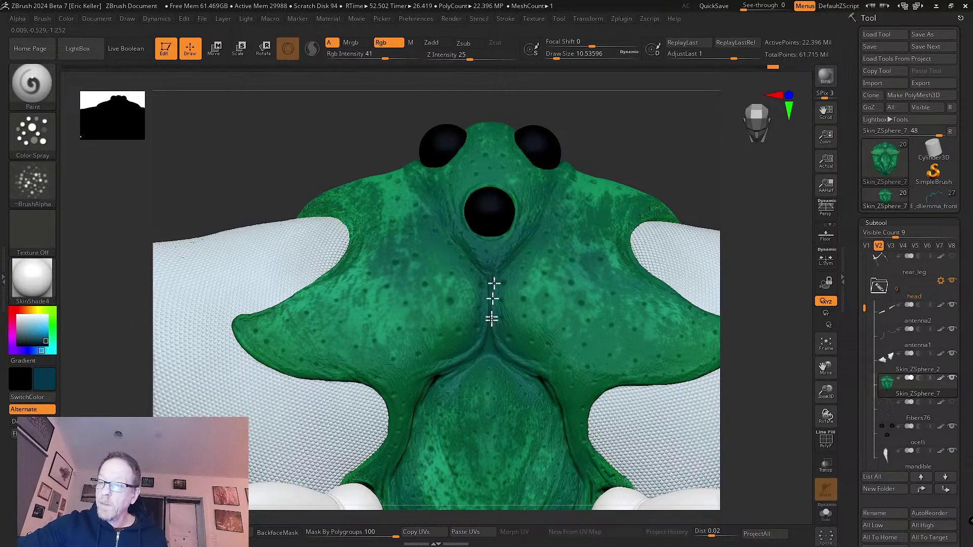
pyautogui.moveTo(381, 61); pyautogui.dragTo(391, 59)
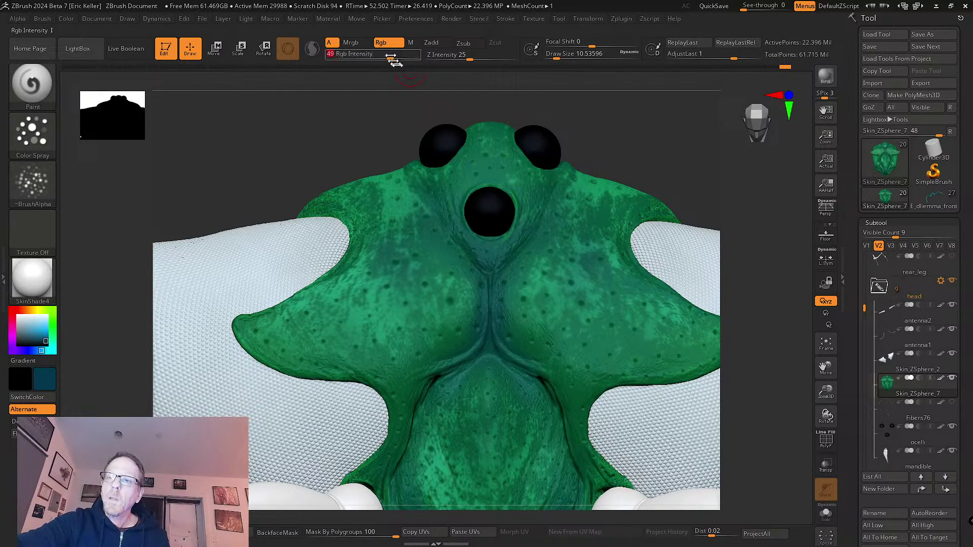
pyautogui.moveTo(496, 307)
pyautogui.mouseDown()
pyautogui.moveTo(504, 339)
pyautogui.moveTo(525, 356)
pyautogui.mouseUp()
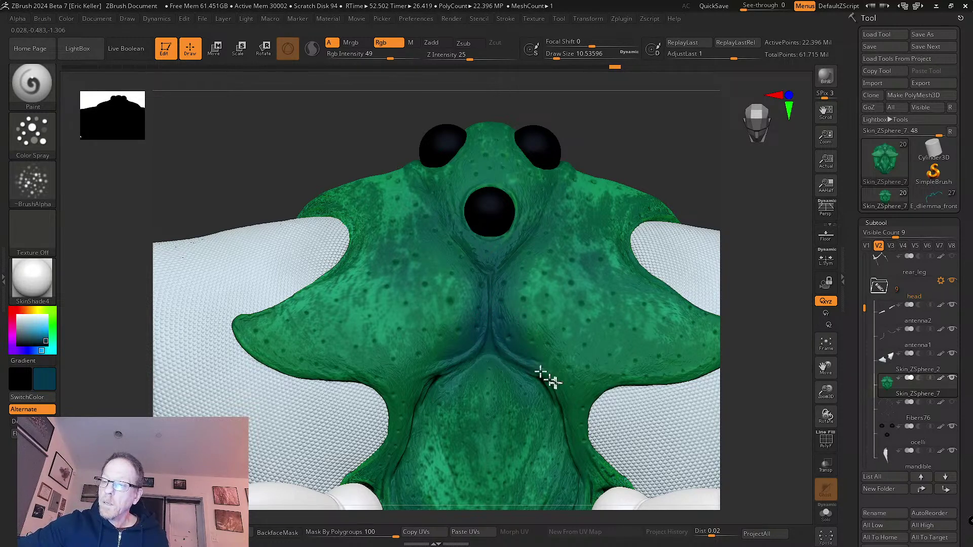
# - Spray dark blue along the lower edges, pointed tips and eye-side borders of the upper cheek lobes
pyautogui.moveTo(540, 371); pyautogui.dragTo(528, 305, button='right')
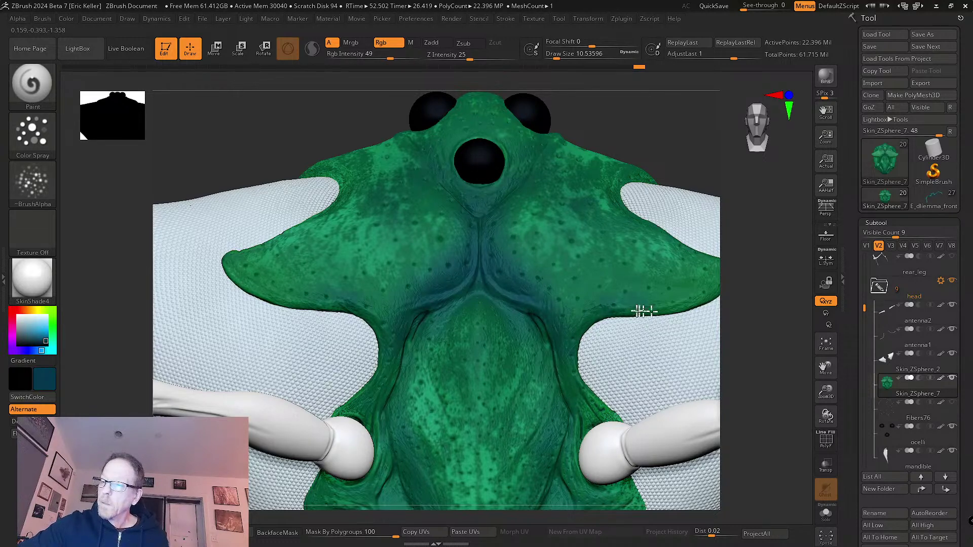
pyautogui.moveTo(656, 321); pyautogui.dragTo(612, 344, button='right')
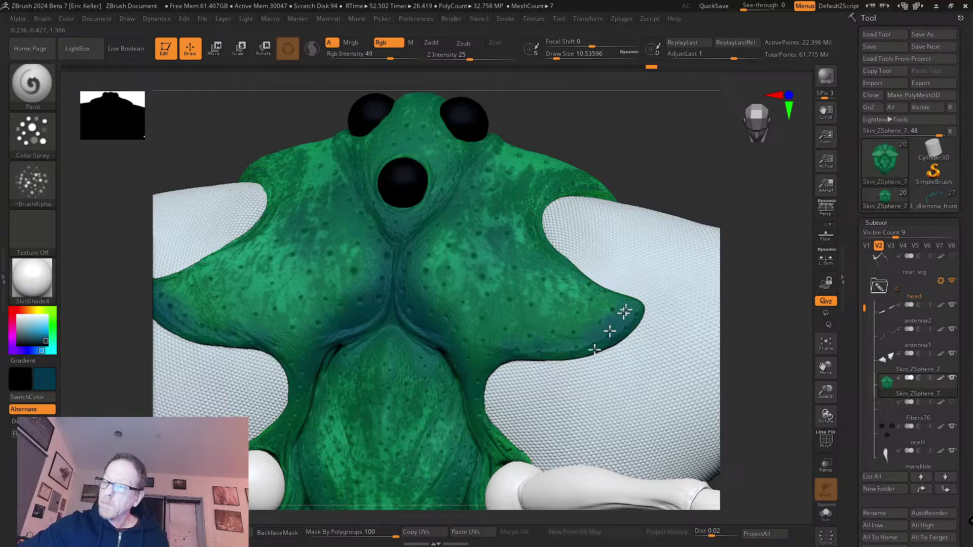
pyautogui.moveTo(594, 349); pyautogui.dragTo(576, 400, button='right')
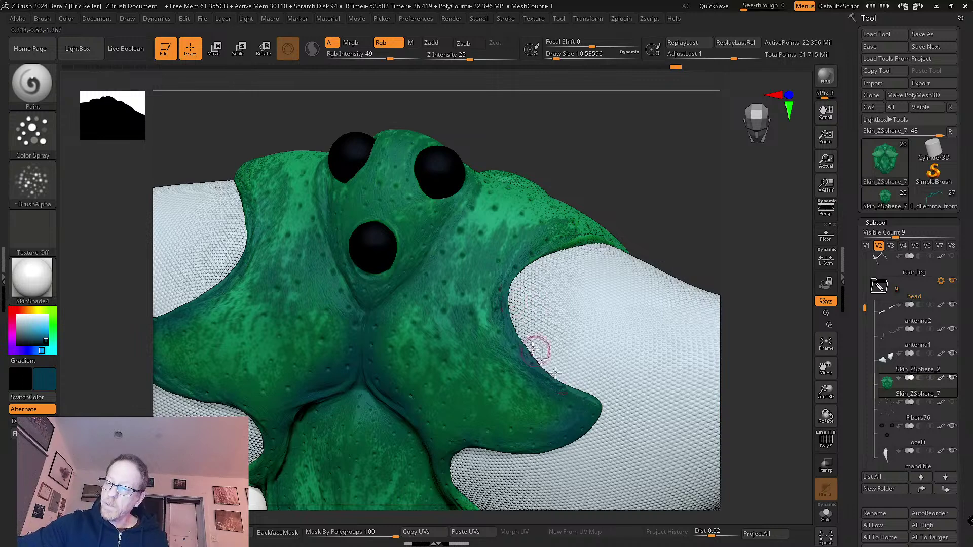
pyautogui.hotkey('shift', 'd')
# - Spray dark blue down the narrow strips beside the central face plate and over the plate's lower end
pyautogui.moveTo(569, 430); pyautogui.dragTo(543, 258, button='right')
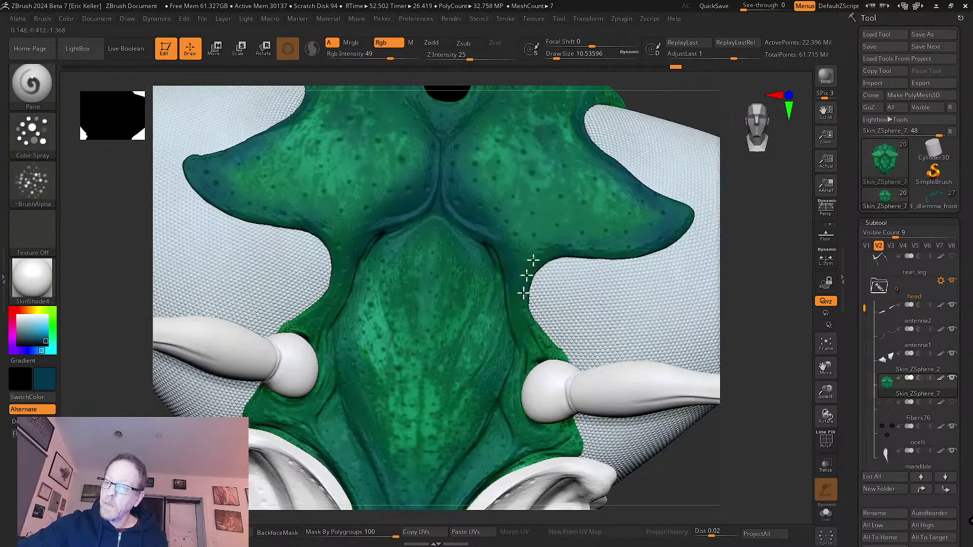
pyautogui.moveTo(557, 337); pyautogui.dragTo(584, 322, button='right')
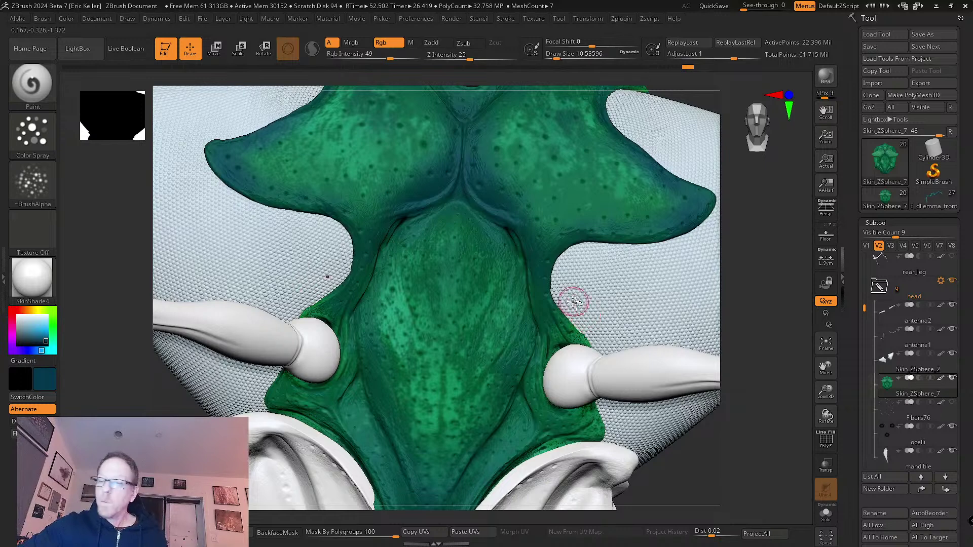
pyautogui.moveTo(601, 390); pyautogui.dragTo(522, 261, button='right')
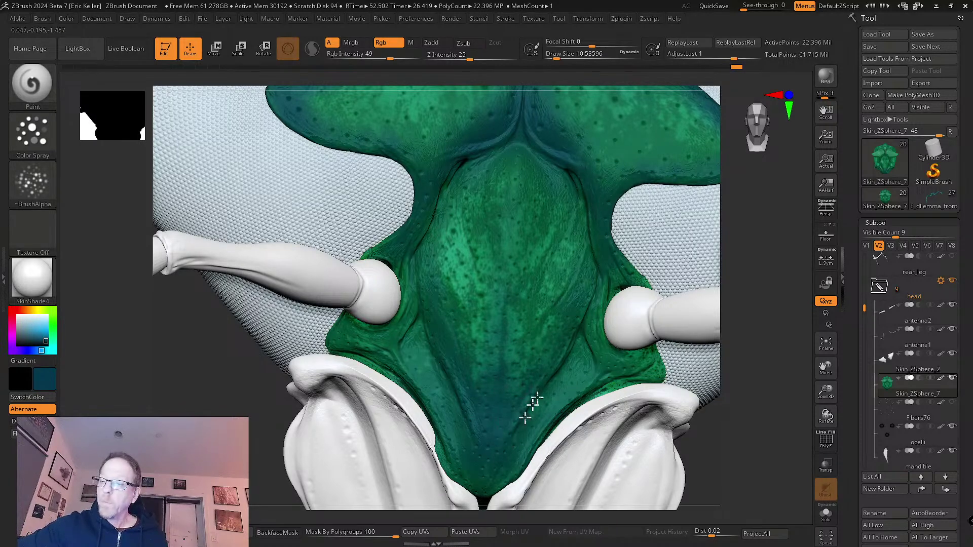
pyautogui.moveTo(580, 311)
pyautogui.mouseDown(button='right')
pyautogui.moveTo(552, 339)
pyautogui.moveTo(532, 383)
pyautogui.mouseUp(button='right')
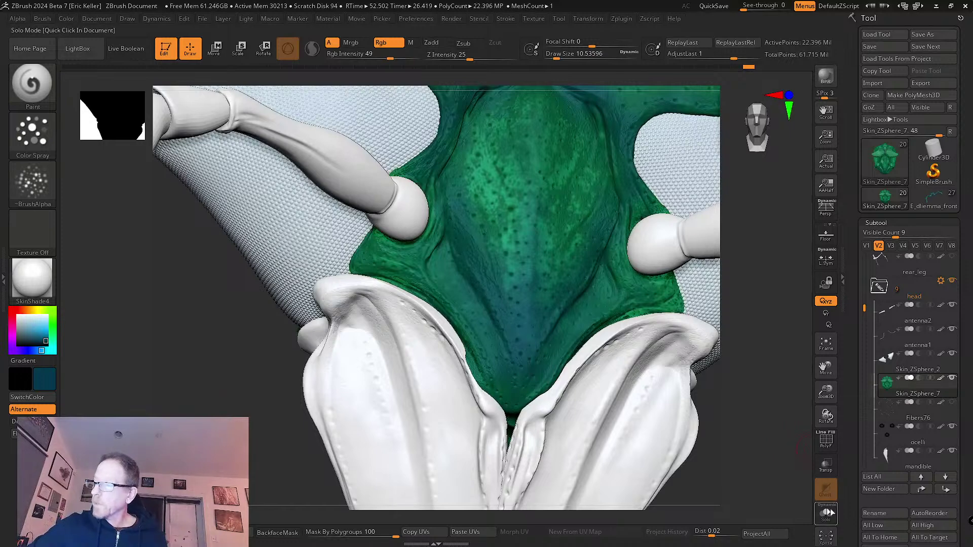
# - Isolate the head subtool in Solo mode and choose a very dark green as the paint color
pyautogui.click(826, 513)
pyautogui.moveTo(575, 408); pyautogui.dragTo(530, 370, button='right')
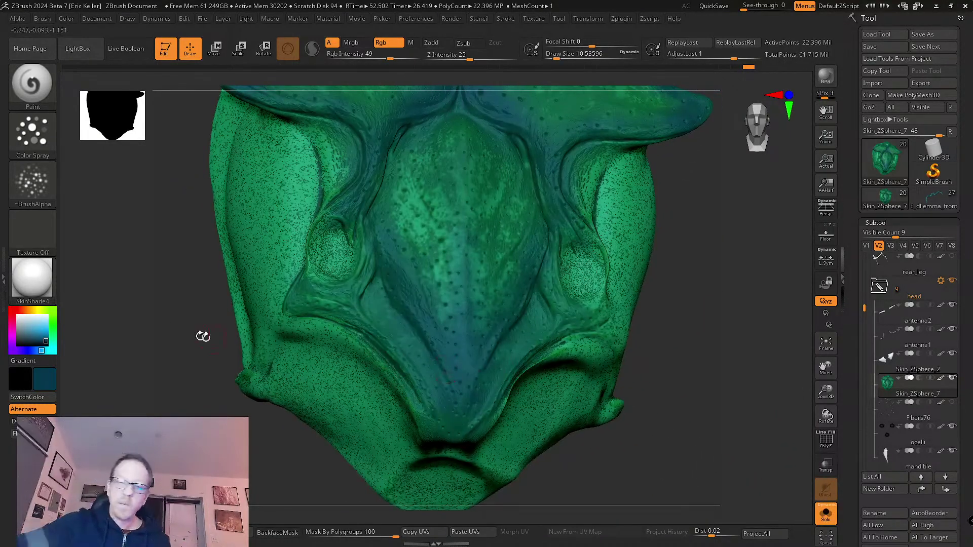
pyautogui.click(45, 343)
pyautogui.click(54, 321)
pyautogui.moveTo(46, 341); pyautogui.dragTo(45, 344)
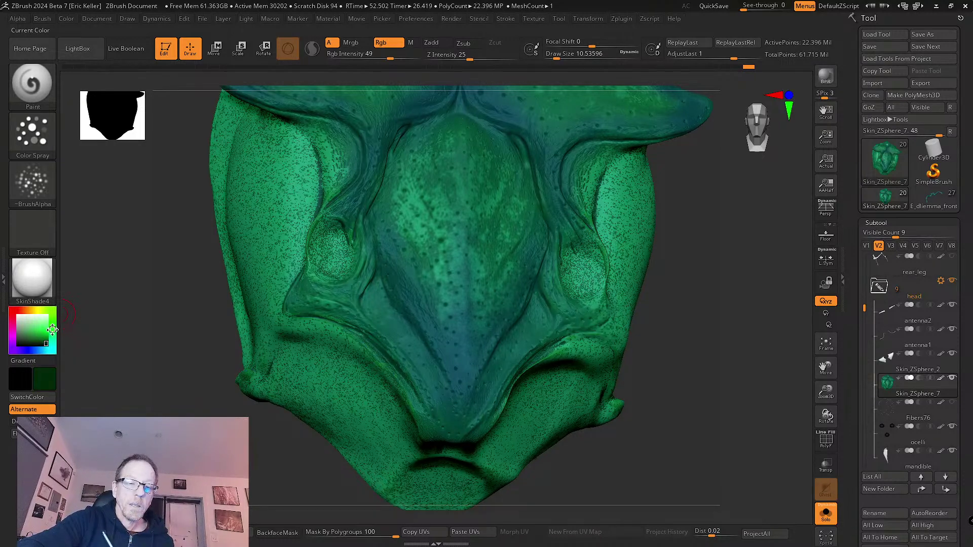
pyautogui.click(45, 344)
# - Enlarge the brush to about 23.3 and spray very dark green into the recess and surfaces beneath the lower face plate
pyautogui.moveTo(203, 340)
pyautogui.mouseDown()
pyautogui.moveTo(423, 337)
pyautogui.moveTo(383, 362)
pyautogui.moveTo(427, 434)
pyautogui.mouseUp()
pyautogui.moveTo(431, 436)
pyautogui.mouseDown(button='right')
pyautogui.moveTo(504, 391)
pyautogui.moveTo(502, 416)
pyautogui.mouseUp(button='right')
pyautogui.press('s')
pyautogui.moveTo(502, 417); pyautogui.dragTo(507, 417)
pyautogui.moveTo(495, 392)
pyautogui.mouseDown()
pyautogui.moveTo(476, 420)
pyautogui.moveTo(470, 408)
pyautogui.moveTo(448, 412)
pyautogui.moveTo(482, 430)
pyautogui.moveTo(491, 451)
pyautogui.moveTo(482, 401)
pyautogui.mouseUp()
pyautogui.moveTo(463, 472); pyautogui.dragTo(467, 426, button='right')
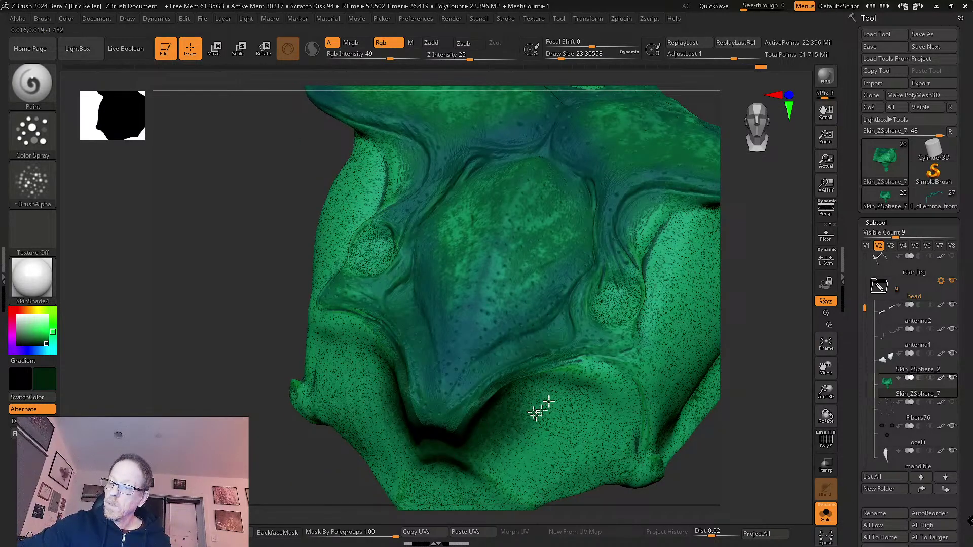
pyautogui.moveTo(563, 405); pyautogui.dragTo(603, 419, button='right')
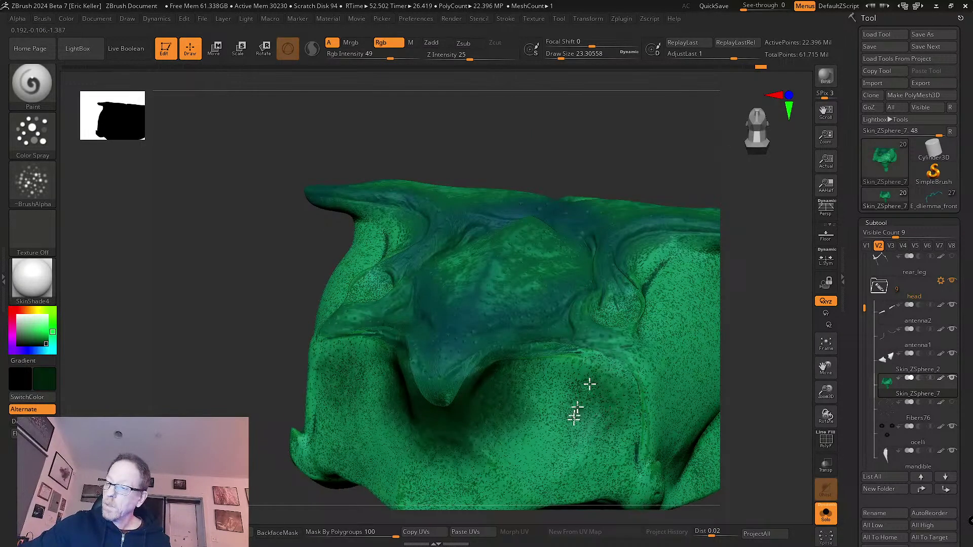
# - Set the brush draw size to about 23 and spray dark green over the front face recesses beneath the pointed crest
pyautogui.press('s')
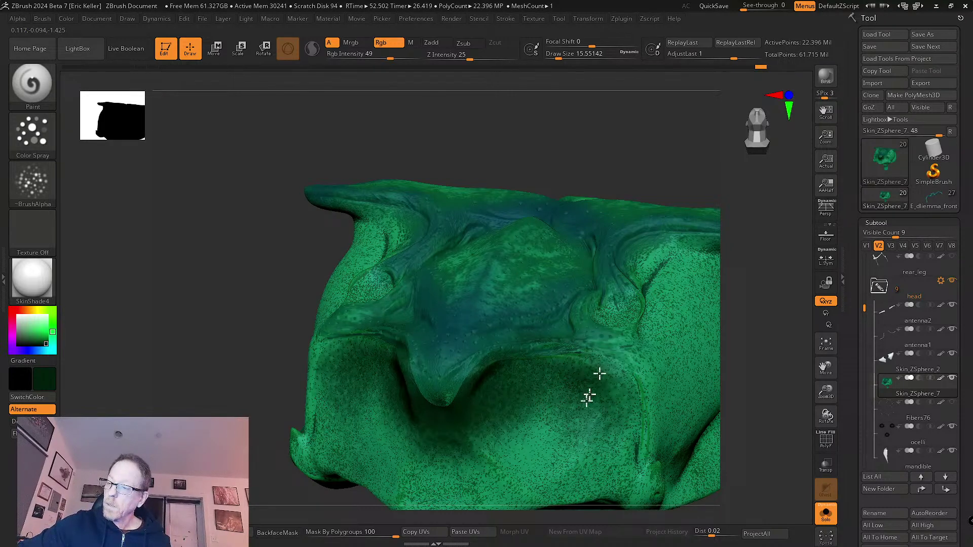
pyautogui.moveTo(619, 419); pyautogui.dragTo(610, 379, button='right')
pyautogui.press('s')
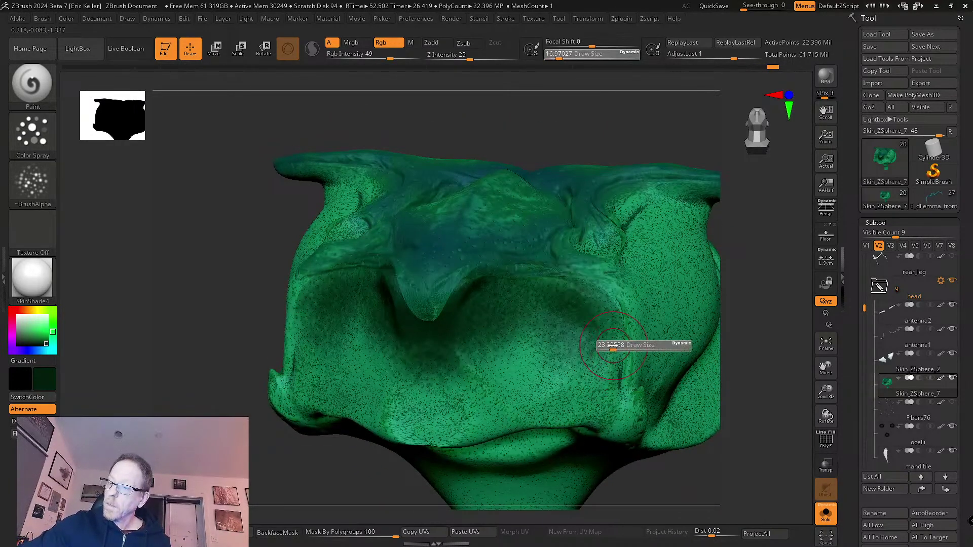
pyautogui.moveTo(599, 343); pyautogui.dragTo(604, 343)
pyautogui.moveTo(519, 377)
pyautogui.mouseDown()
pyautogui.moveTo(443, 369)
pyautogui.moveTo(436, 400)
pyautogui.moveTo(456, 431)
pyautogui.moveTo(476, 424)
pyautogui.moveTo(541, 321)
pyautogui.moveTo(627, 380)
pyautogui.moveTo(591, 347)
pyautogui.mouseUp()
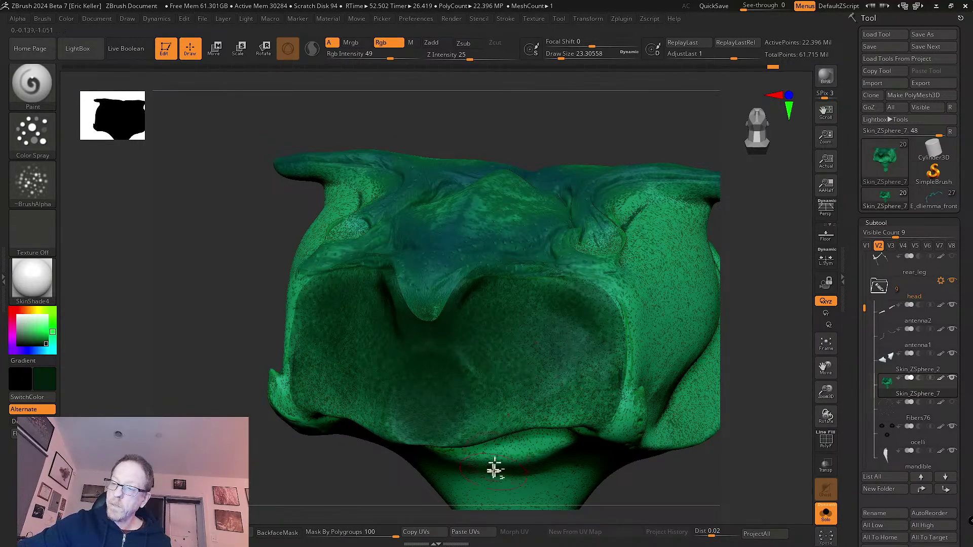
# - Paint dark green over the underside of the snout and inside the round mouth cavity
pyautogui.moveTo(494, 470)
pyautogui.mouseDown(button='right')
pyautogui.moveTo(533, 294)
pyautogui.moveTo(525, 191)
pyautogui.moveTo(482, 373)
pyautogui.mouseUp(button='right')
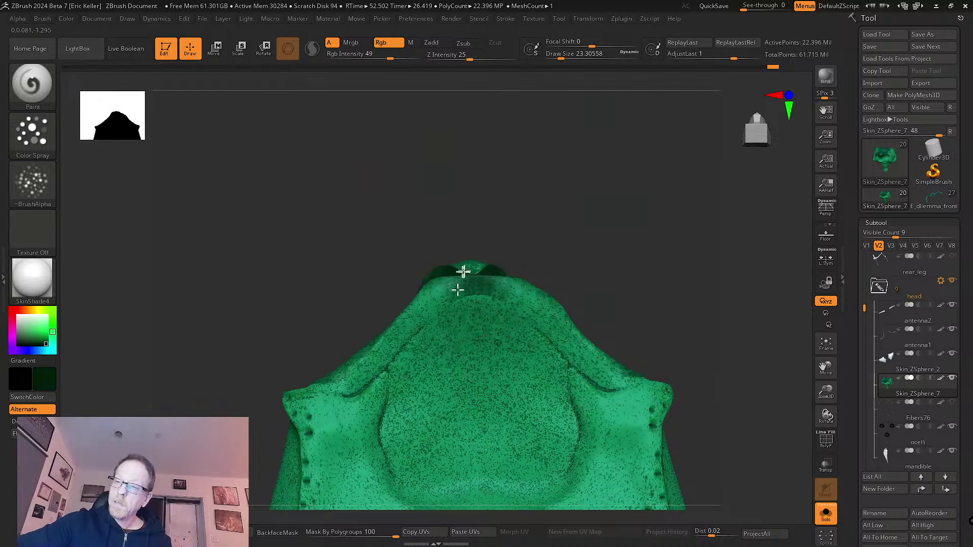
pyautogui.moveTo(474, 271)
pyautogui.mouseDown(button='right')
pyautogui.moveTo(465, 445)
pyautogui.moveTo(467, 350)
pyautogui.moveTo(458, 365)
pyautogui.mouseUp(button='right')
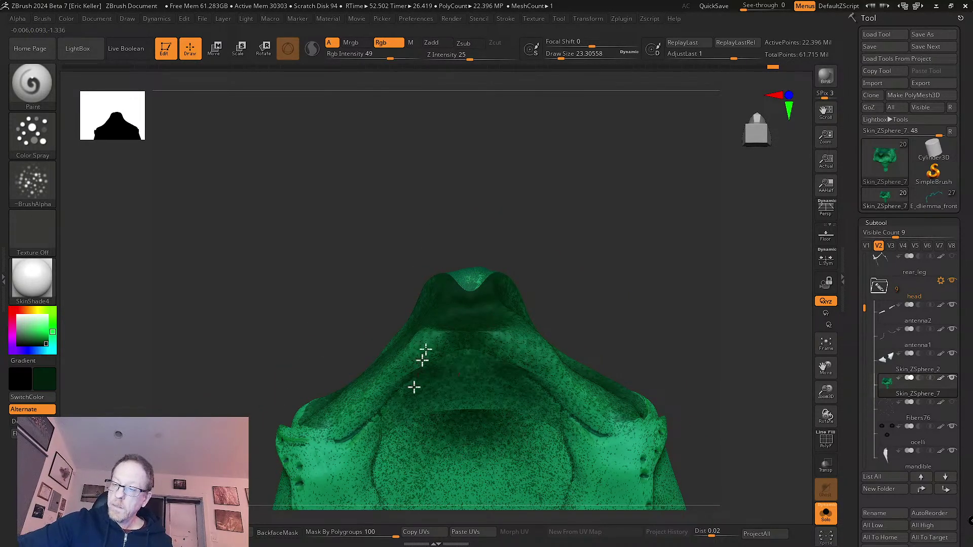
pyautogui.moveTo(393, 458); pyautogui.dragTo(457, 308, button='right')
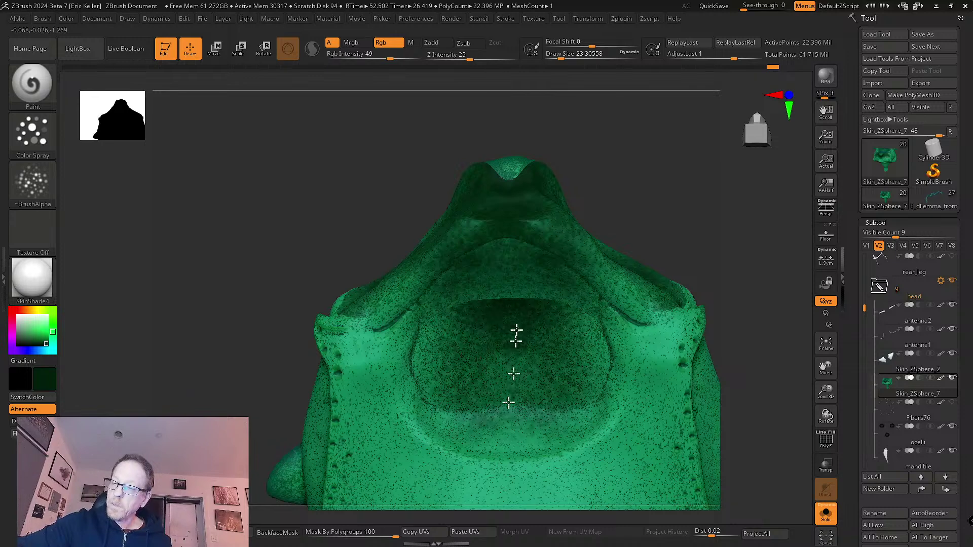
pyautogui.moveTo(508, 403); pyautogui.dragTo(506, 441)
pyautogui.moveTo(457, 347); pyautogui.dragTo(448, 315)
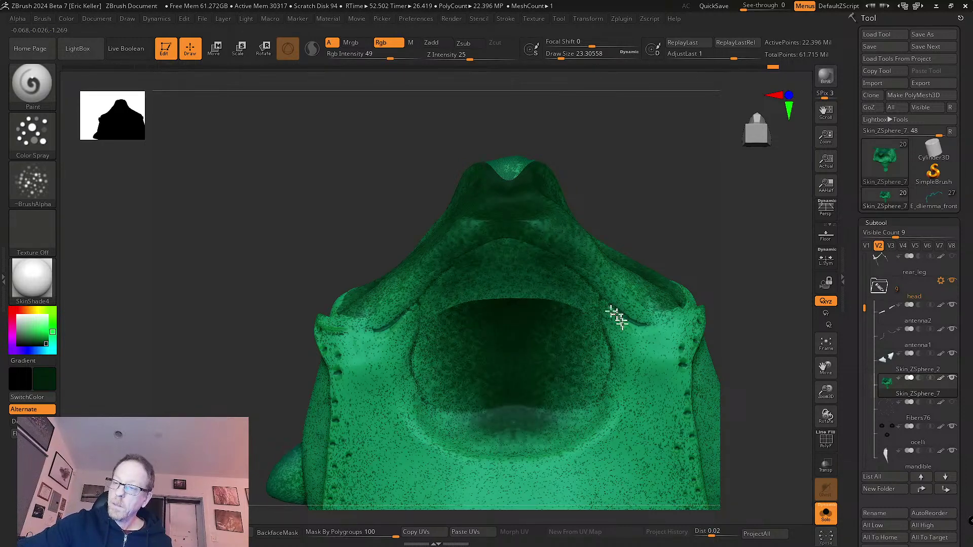
pyautogui.moveTo(616, 317)
pyautogui.mouseDown(button='right')
pyautogui.moveTo(601, 365)
pyautogui.moveTo(595, 330)
pyautogui.moveTo(606, 413)
pyautogui.moveTo(512, 356)
pyautogui.mouseUp(button='right')
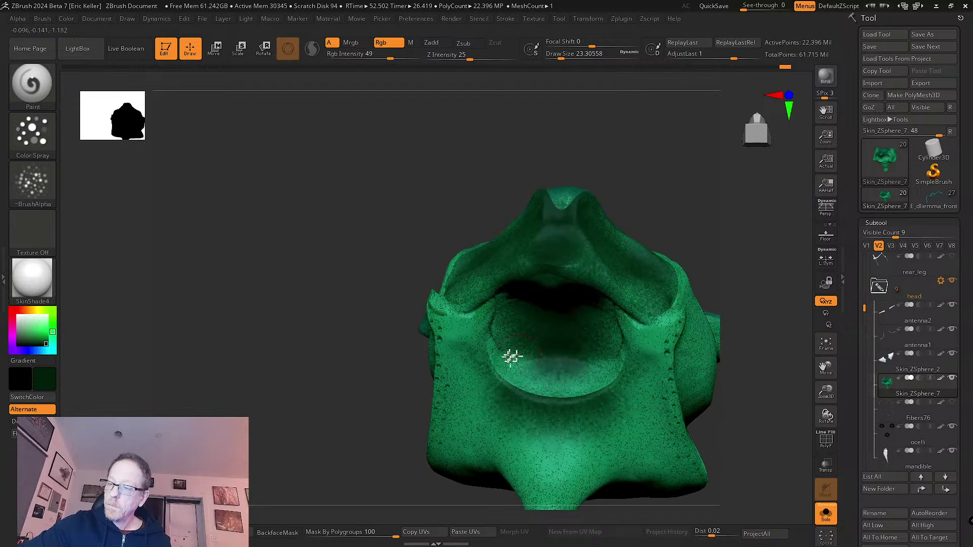
# - Set Mask By Polygroups to 0 and paint dark green across the mouth cavity's rim and down toward the narrow stem
pyautogui.click(353, 535)
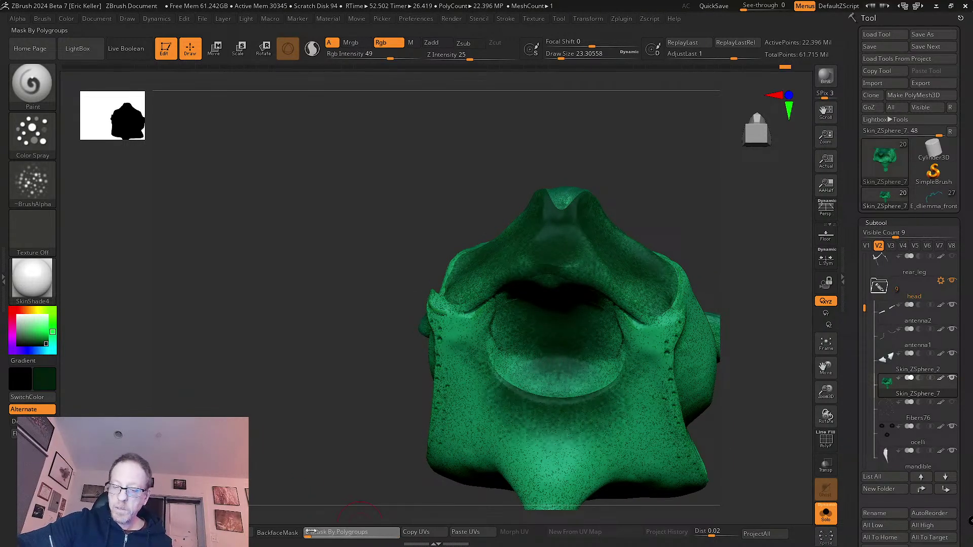
pyautogui.moveTo(310, 532); pyautogui.dragTo(306, 532)
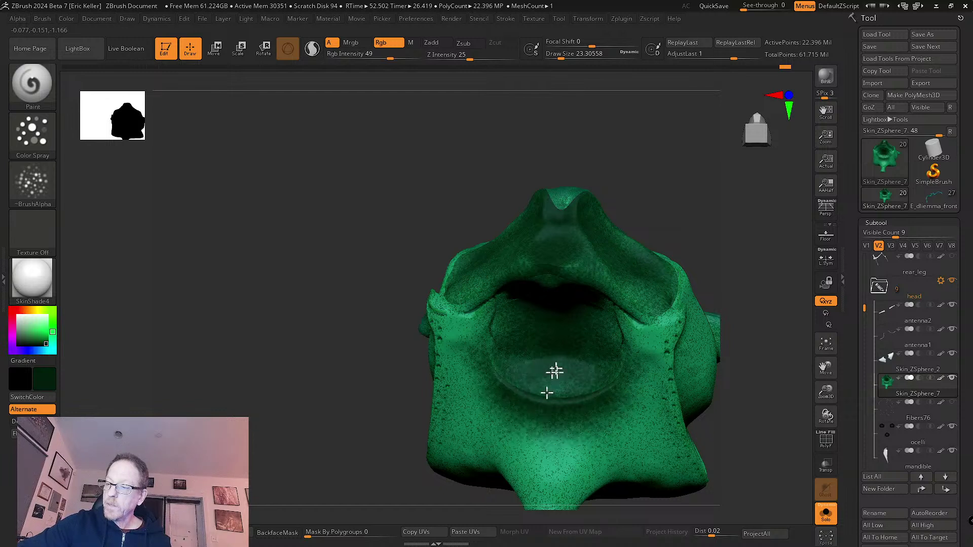
pyautogui.moveTo(543, 446)
pyautogui.keyDown('alt'); pyautogui.mouseDown(button='right')
pyautogui.moveTo(550, 369)
pyautogui.moveTo(541, 449)
pyautogui.mouseUp(button='right'); pyautogui.keyUp('alt')
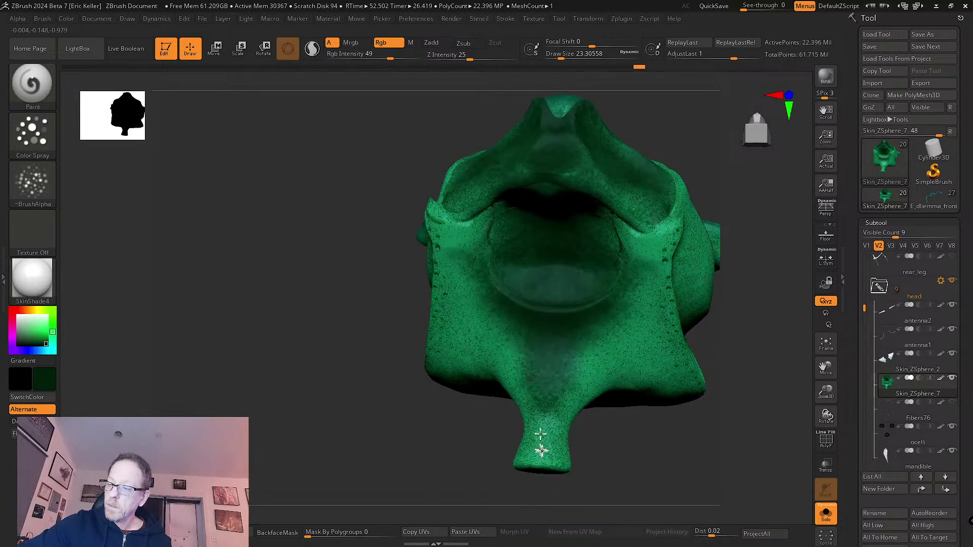
pyautogui.moveTo(542, 450)
pyautogui.mouseDown()
pyautogui.moveTo(554, 463)
pyautogui.moveTo(644, 200)
pyautogui.mouseUp()
pyautogui.moveTo(644, 200)
pyautogui.mouseDown(button='right')
pyautogui.moveTo(582, 299)
pyautogui.moveTo(543, 257)
pyautogui.mouseUp(button='right')
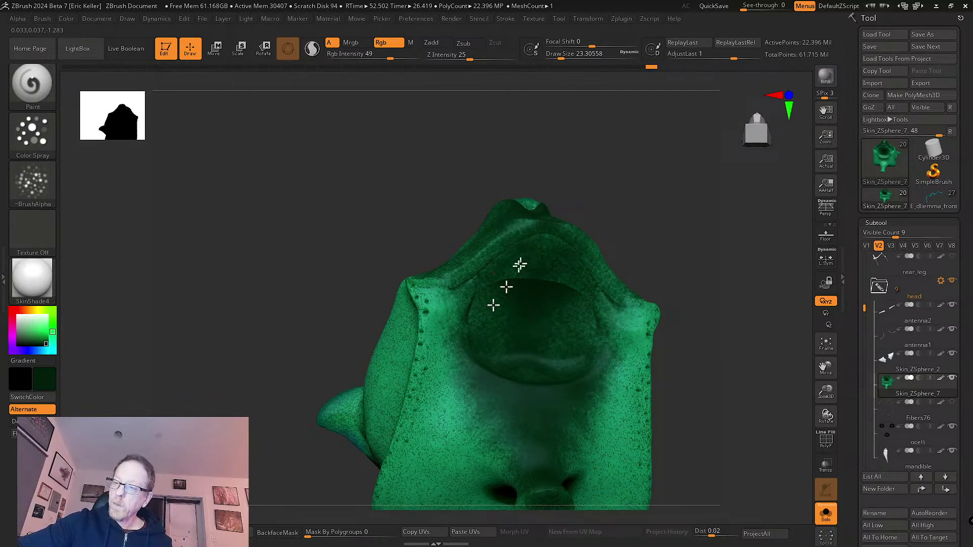
# - Darken the surfaces around the mouth cavity, covering both dotted side borders and the area below the rim
pyautogui.moveTo(565, 268)
pyautogui.mouseDown()
pyautogui.moveTo(616, 337)
pyautogui.moveTo(630, 396)
pyautogui.moveTo(642, 365)
pyautogui.mouseUp()
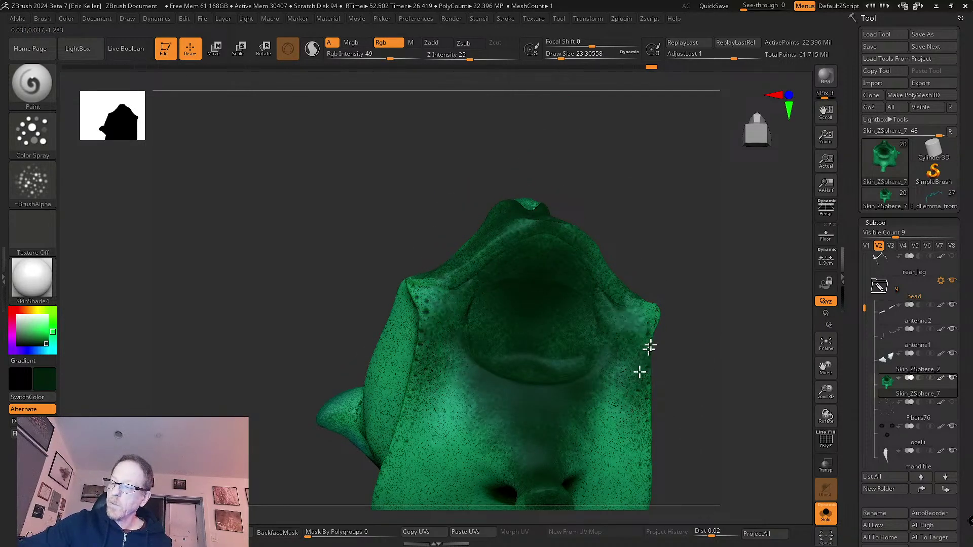
pyautogui.moveTo(641, 365)
pyautogui.mouseDown(button='right')
pyautogui.moveTo(687, 366)
pyautogui.moveTo(611, 343)
pyautogui.mouseUp(button='right')
pyautogui.moveTo(588, 350)
pyautogui.mouseDown()
pyautogui.moveTo(569, 412)
pyautogui.moveTo(556, 333)
pyautogui.moveTo(520, 396)
pyautogui.moveTo(461, 445)
pyautogui.moveTo(532, 423)
pyautogui.moveTo(576, 337)
pyautogui.moveTo(571, 415)
pyautogui.mouseUp()
pyautogui.moveTo(571, 415)
pyautogui.mouseDown(button='right')
pyautogui.moveTo(561, 374)
pyautogui.moveTo(568, 304)
pyautogui.mouseUp(button='right')
pyautogui.moveTo(568, 305); pyautogui.dragTo(561, 367)
# - Spray dark green onto the side of the head beside the front recess and below the antenna socket
pyautogui.moveTo(561, 367); pyautogui.dragTo(619, 277, button='right')
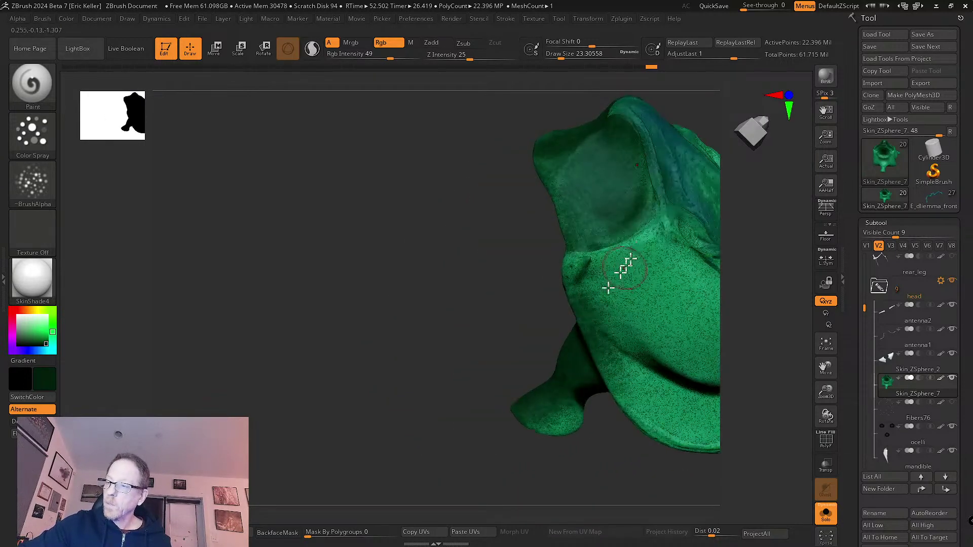
pyautogui.moveTo(620, 276); pyautogui.dragTo(621, 261)
pyautogui.moveTo(628, 337); pyautogui.dragTo(554, 326, button='right')
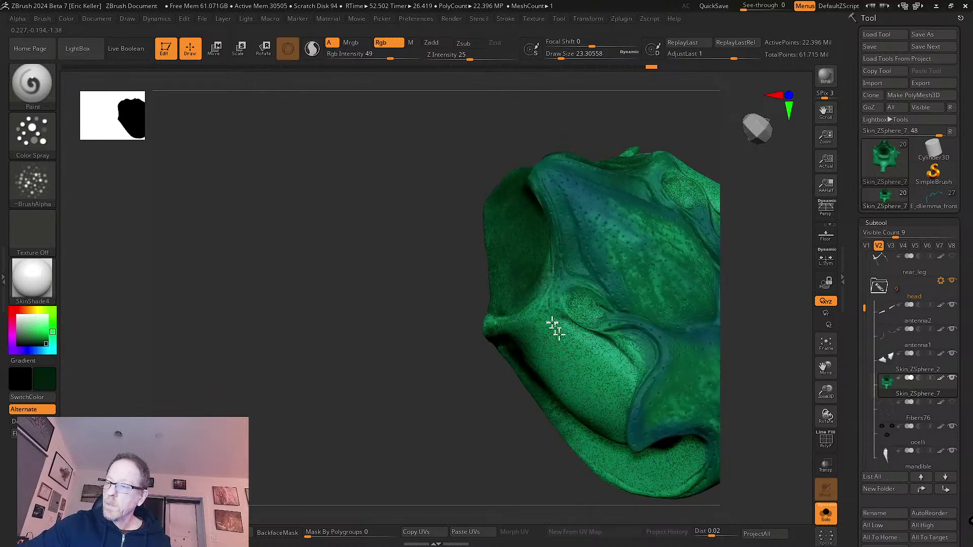
pyautogui.moveTo(621, 371)
pyautogui.mouseDown()
pyautogui.moveTo(594, 359)
pyautogui.moveTo(597, 366)
pyautogui.mouseUp()
pyautogui.moveTo(598, 366); pyautogui.dragTo(590, 317, button='right')
# - Adjust the draw size to about 20, then about 31, and darken the round antenna sockets and adjacent cheek
pyautogui.press('s')
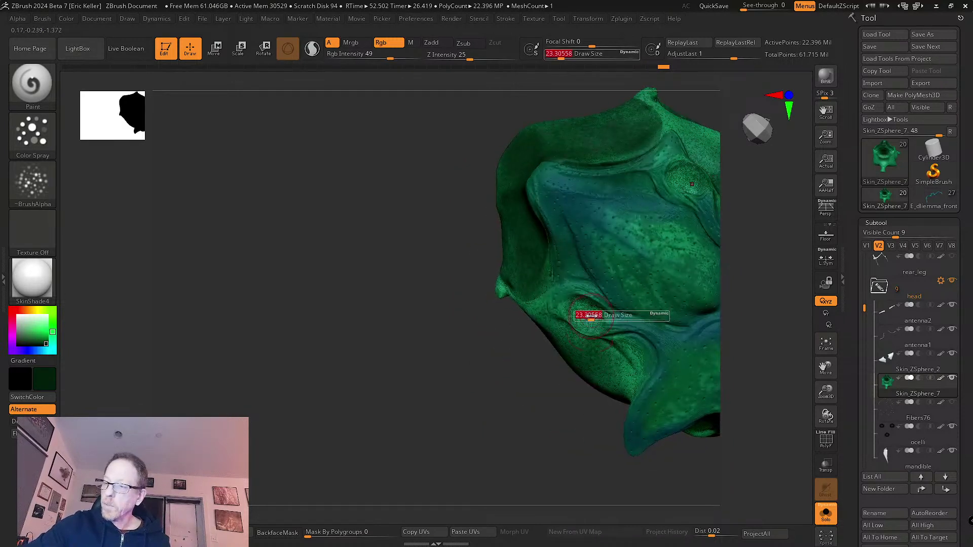
pyautogui.moveTo(590, 317); pyautogui.dragTo(588, 316)
pyautogui.moveTo(588, 316); pyautogui.dragTo(582, 301, button='right')
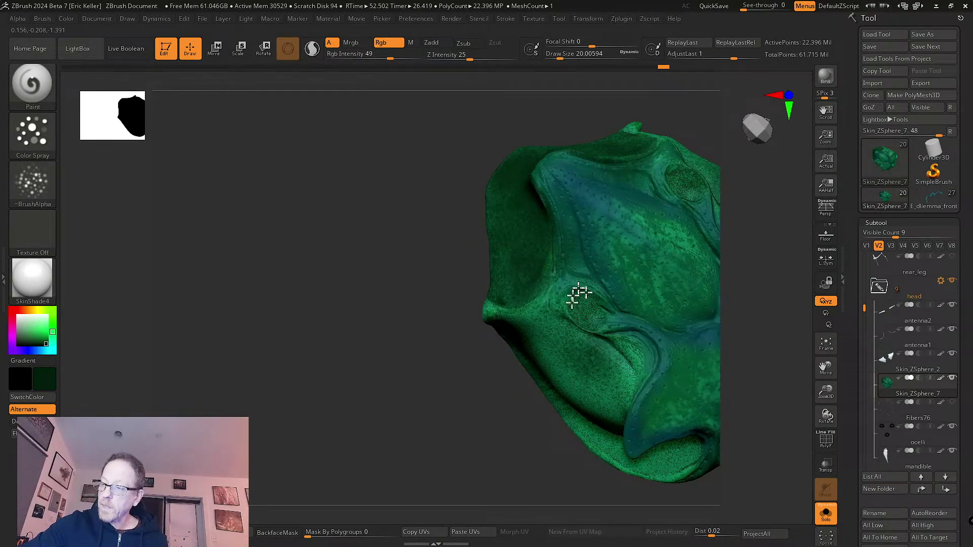
pyautogui.press('s')
pyautogui.moveTo(583, 294); pyautogui.dragTo(583, 294)
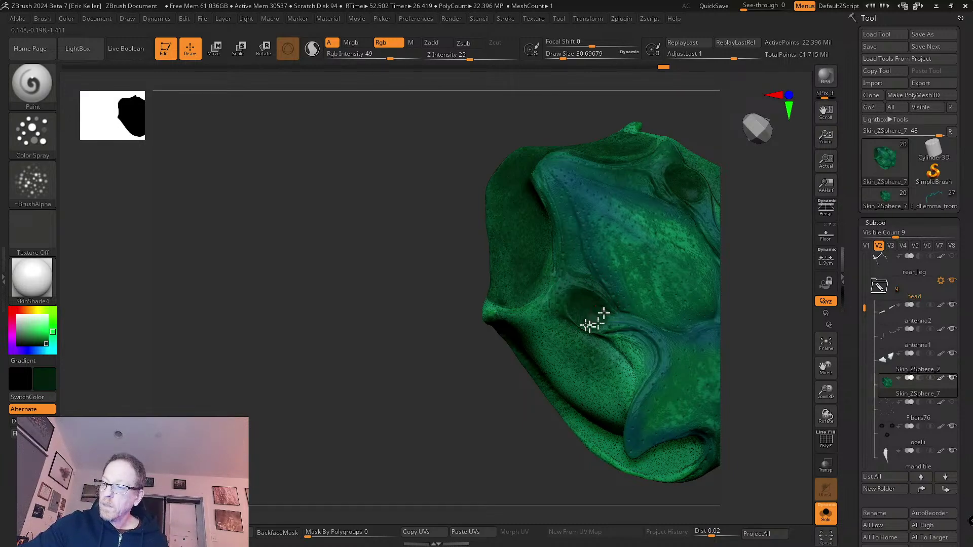
# - Paint dark green over the large oval eye area on the side of the head and its upper border
pyautogui.moveTo(603, 316); pyautogui.dragTo(630, 336, button='right')
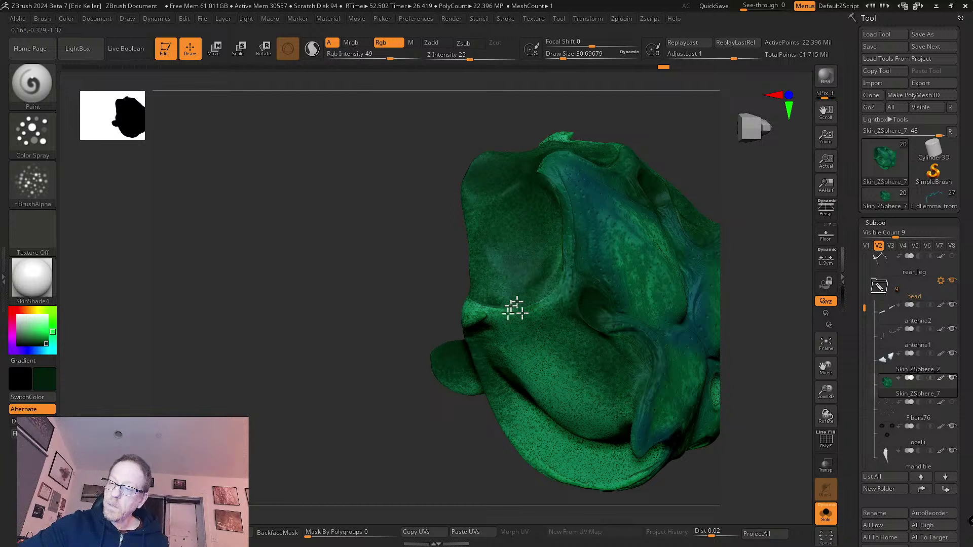
pyautogui.moveTo(519, 309)
pyautogui.mouseDown(button='right')
pyautogui.moveTo(549, 336)
pyautogui.moveTo(559, 311)
pyautogui.mouseUp(button='right')
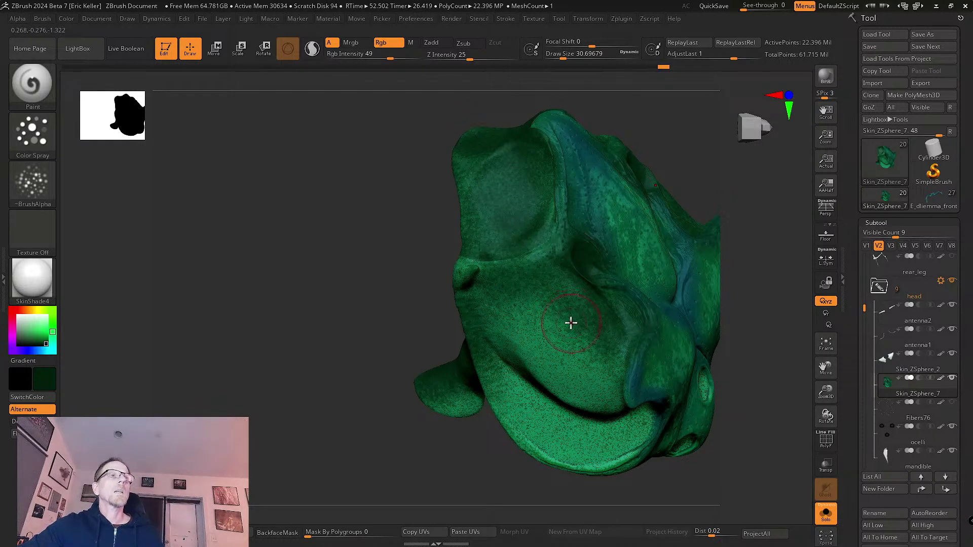
pyautogui.moveTo(571, 323); pyautogui.dragTo(541, 282, button='right')
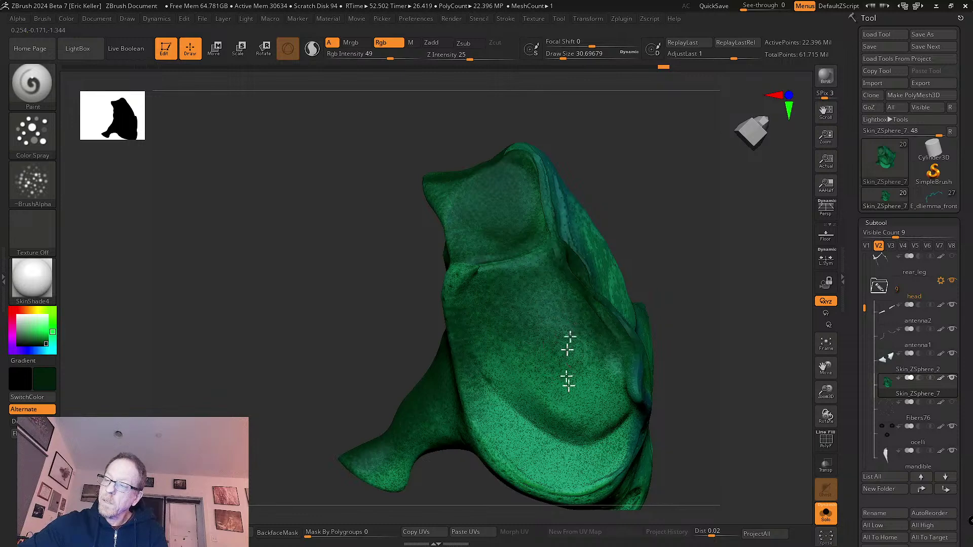
pyautogui.moveTo(534, 399); pyautogui.dragTo(524, 294, button='right')
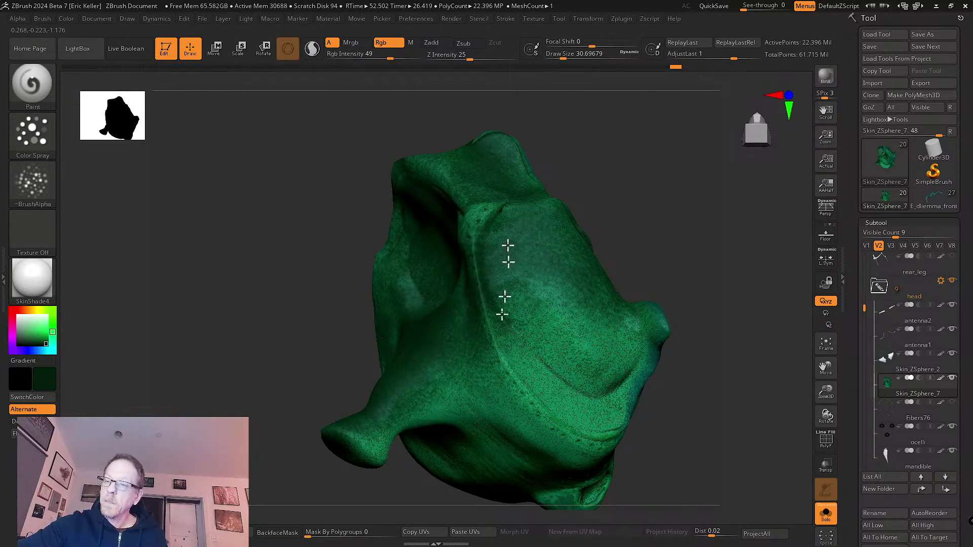
pyautogui.moveTo(608, 337); pyautogui.dragTo(641, 369, button='right')
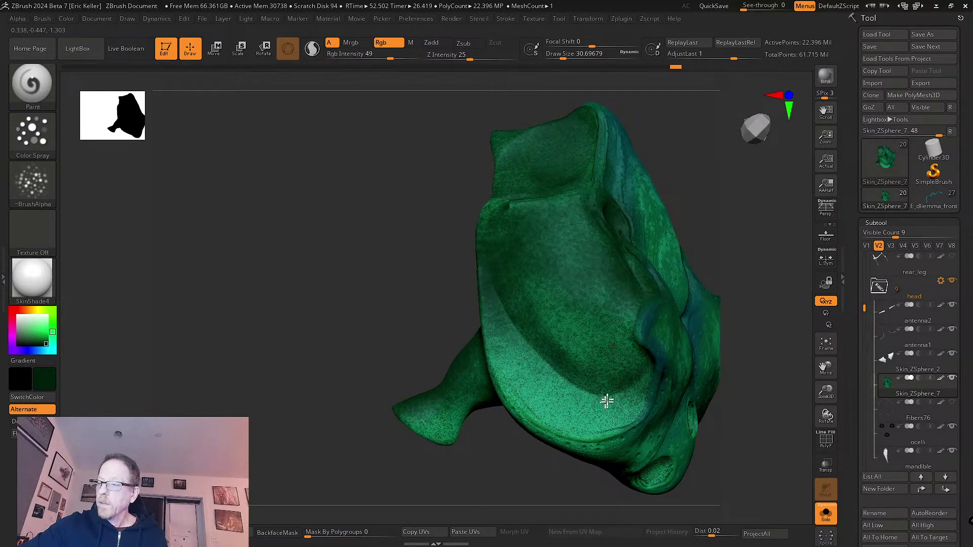
# - Cover the crescent rim below the oval eye area and deepen the green across the side of the head
pyautogui.moveTo(607, 401); pyautogui.dragTo(627, 403, button='right')
pyautogui.moveTo(608, 406)
pyautogui.mouseDown()
pyautogui.moveTo(563, 379)
pyautogui.moveTo(515, 330)
pyautogui.moveTo(515, 401)
pyautogui.mouseUp()
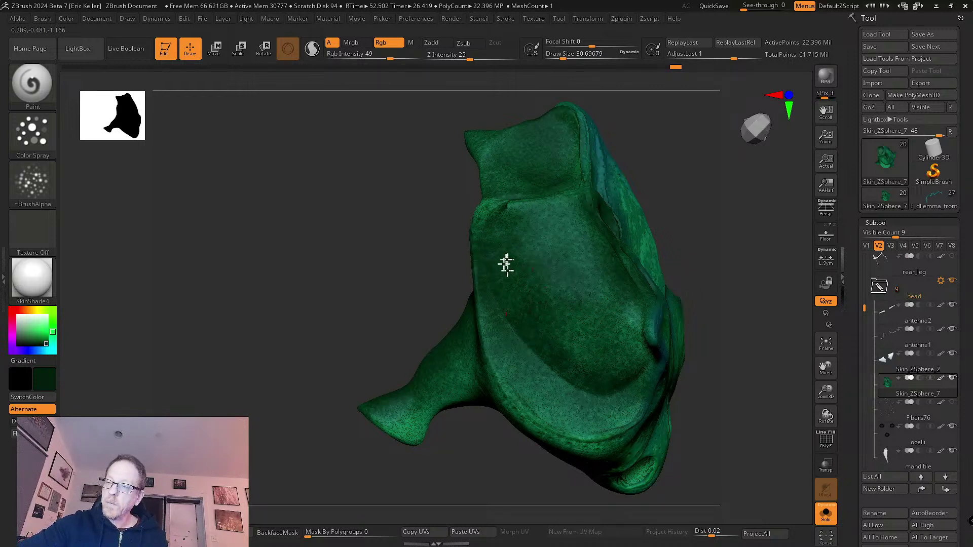
pyautogui.moveTo(524, 393); pyautogui.dragTo(602, 369, button='right')
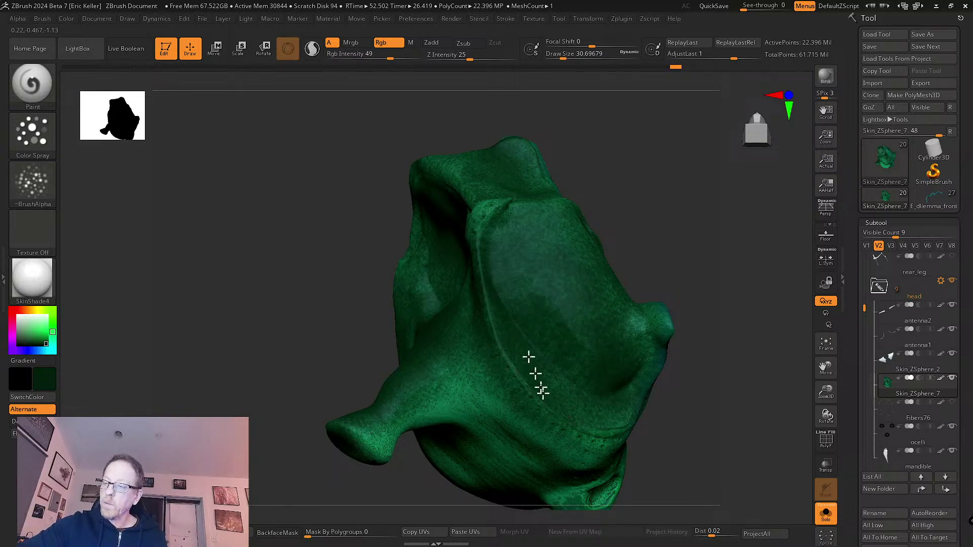
pyautogui.moveTo(528, 289); pyautogui.dragTo(527, 223, button='right')
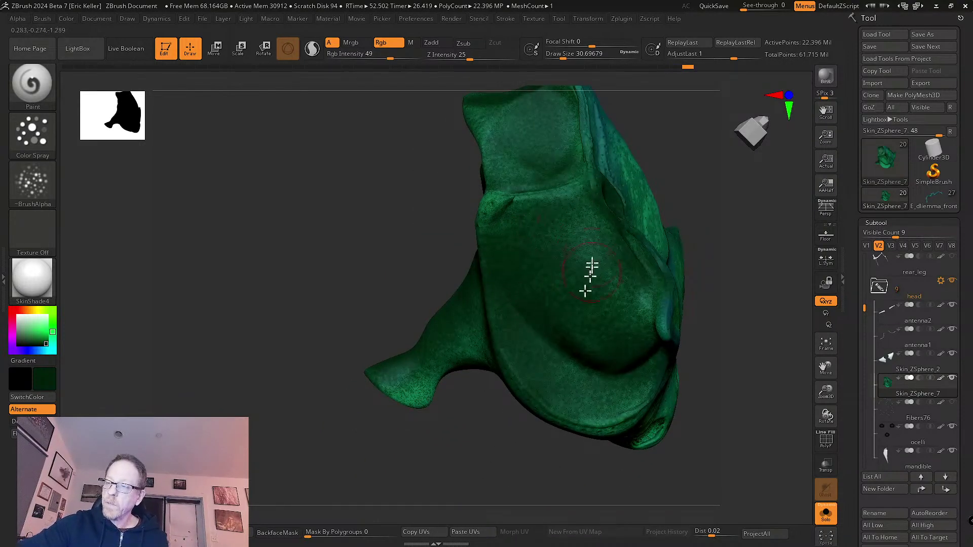
pyautogui.moveTo(615, 365); pyautogui.dragTo(583, 416, button='right')
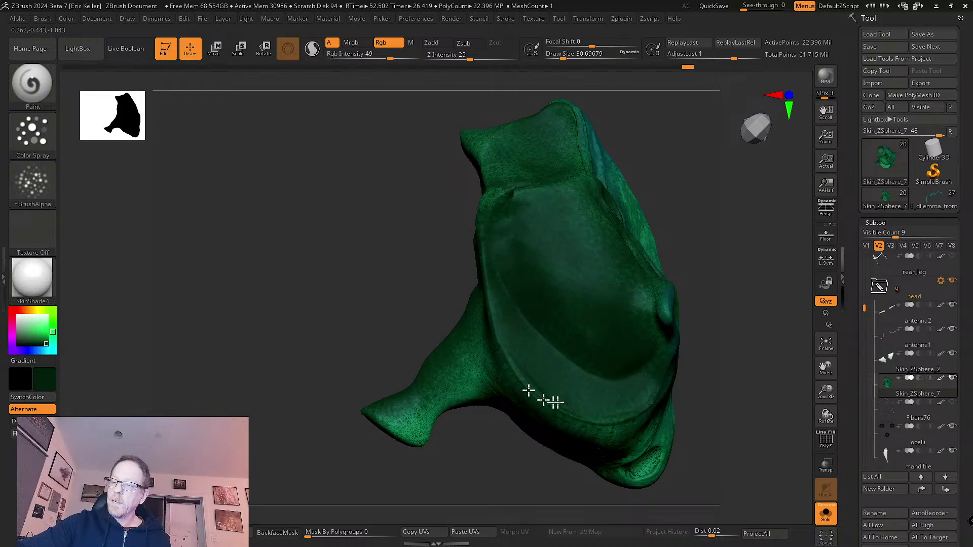
# - Paint the speckled underside dark green from the mouth cavity and dotted seam toward the back of the head
pyautogui.moveTo(612, 357); pyautogui.dragTo(634, 347, button='right')
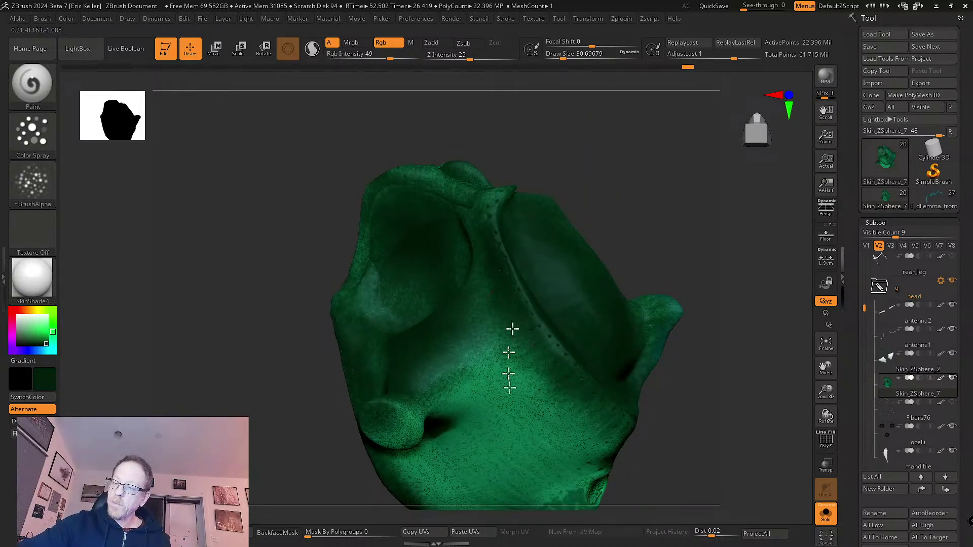
pyautogui.moveTo(489, 398); pyautogui.dragTo(622, 325, button='right')
pyautogui.moveTo(609, 281)
pyautogui.mouseDown()
pyautogui.moveTo(561, 319)
pyautogui.moveTo(583, 336)
pyautogui.moveTo(637, 289)
pyautogui.moveTo(616, 239)
pyautogui.mouseUp()
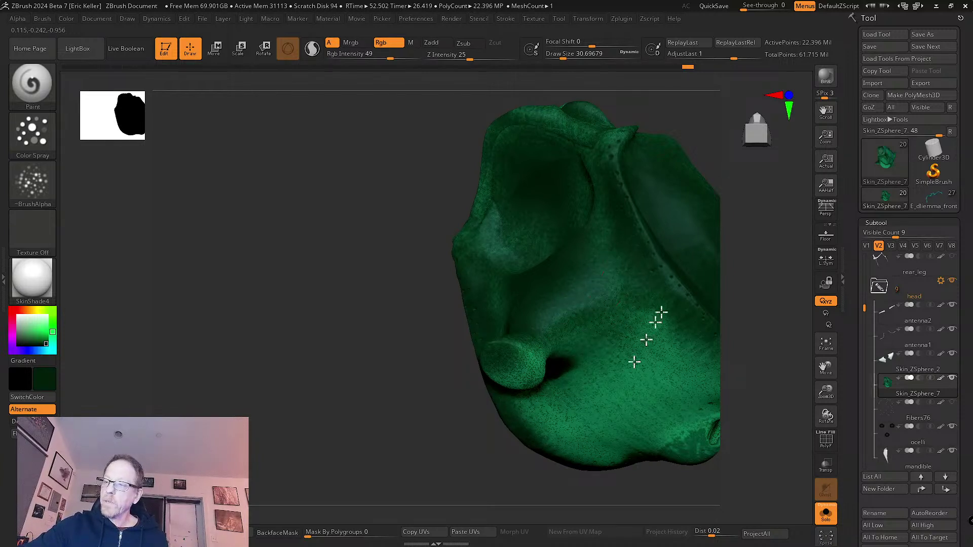
pyautogui.moveTo(648, 326); pyautogui.dragTo(587, 317, button='right')
pyautogui.moveTo(603, 320)
pyautogui.mouseDown()
pyautogui.moveTo(547, 305)
pyautogui.moveTo(495, 385)
pyautogui.moveTo(566, 390)
pyautogui.moveTo(640, 364)
pyautogui.moveTo(632, 394)
pyautogui.moveTo(608, 409)
pyautogui.moveTo(580, 382)
pyautogui.moveTo(535, 392)
pyautogui.mouseUp()
pyautogui.moveTo(531, 446); pyautogui.dragTo(491, 441)
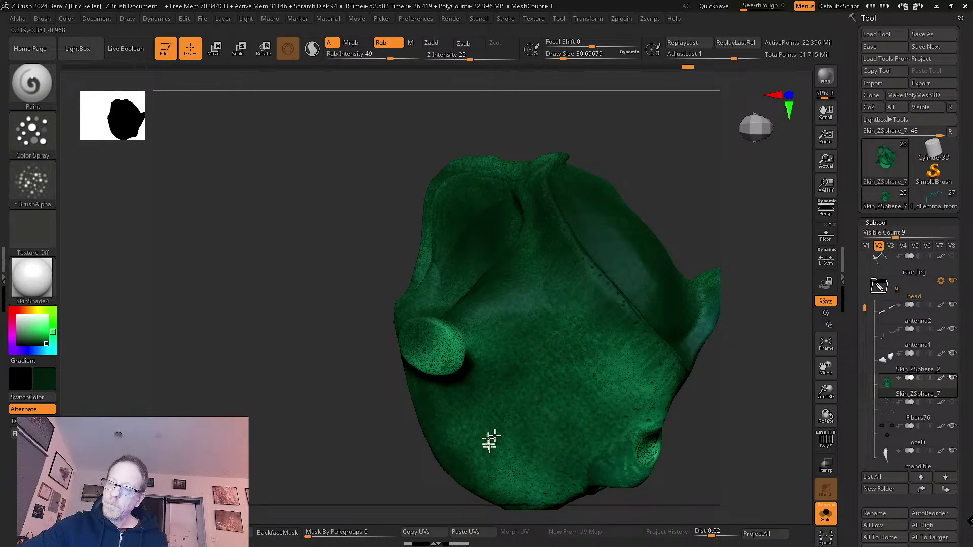
# - Deepen the dark green around the base of the stem and across the rear underside of the head
pyautogui.moveTo(519, 420)
pyautogui.mouseDown(button='right')
pyautogui.moveTo(548, 383)
pyautogui.moveTo(528, 428)
pyautogui.moveTo(464, 357)
pyautogui.mouseUp(button='right')
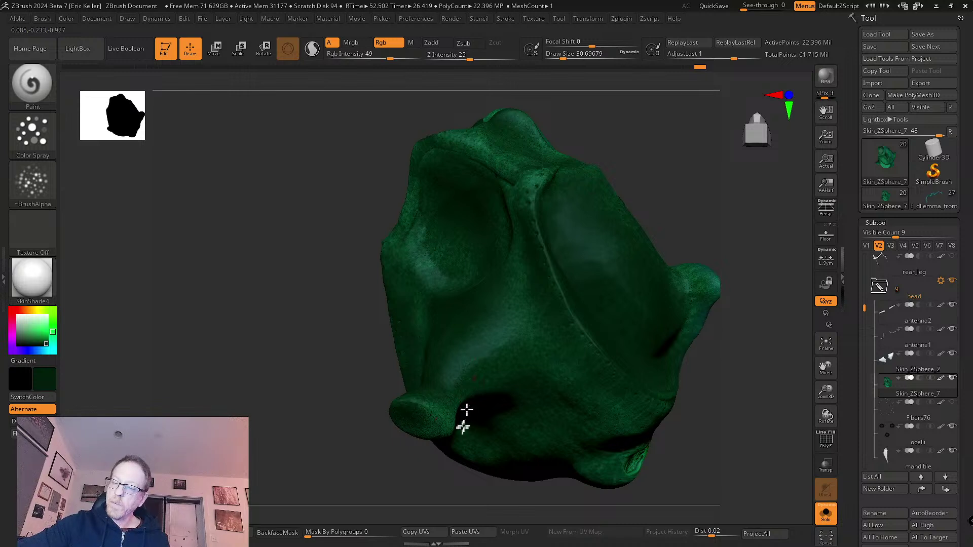
pyautogui.moveTo(543, 370); pyautogui.dragTo(554, 330, button='right')
pyautogui.moveTo(662, 452)
pyautogui.mouseDown(button='right')
pyautogui.moveTo(598, 332)
pyautogui.moveTo(600, 373)
pyautogui.mouseUp(button='right')
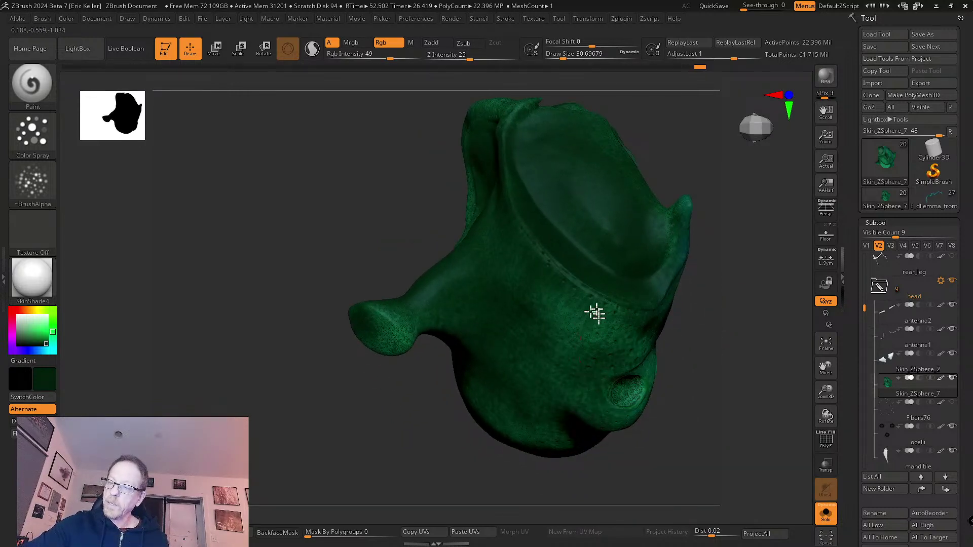
# - Darken the front of the mouth area, then reduce the draw size to about 15.6 and paint the face recess under the crest
pyautogui.moveTo(504, 326); pyautogui.dragTo(565, 325, button='right')
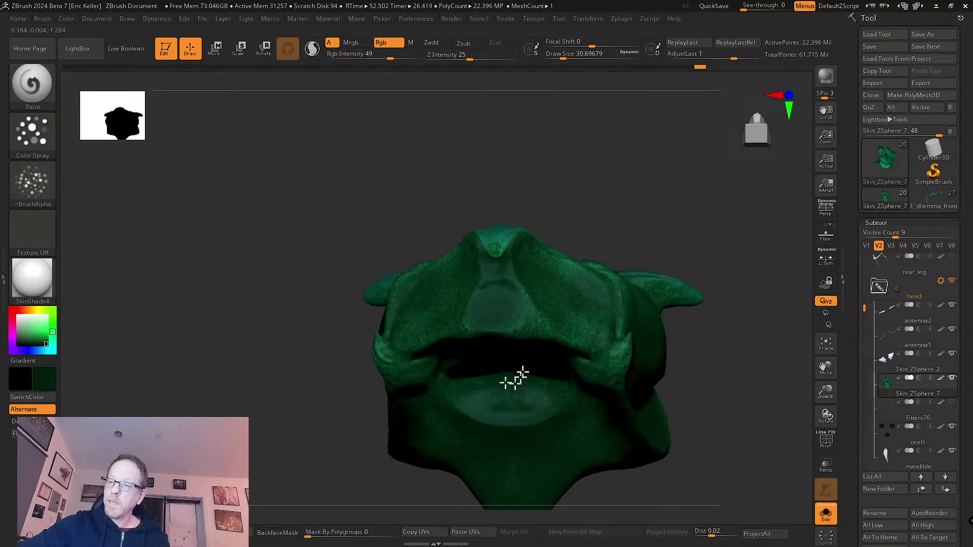
pyautogui.moveTo(514, 380)
pyautogui.mouseDown(button='right')
pyautogui.moveTo(538, 369)
pyautogui.moveTo(539, 397)
pyautogui.moveTo(556, 384)
pyautogui.moveTo(562, 343)
pyautogui.moveTo(578, 382)
pyautogui.moveTo(578, 374)
pyautogui.mouseUp(button='right')
pyautogui.press('s')
pyautogui.moveTo(589, 359); pyautogui.dragTo(574, 359)
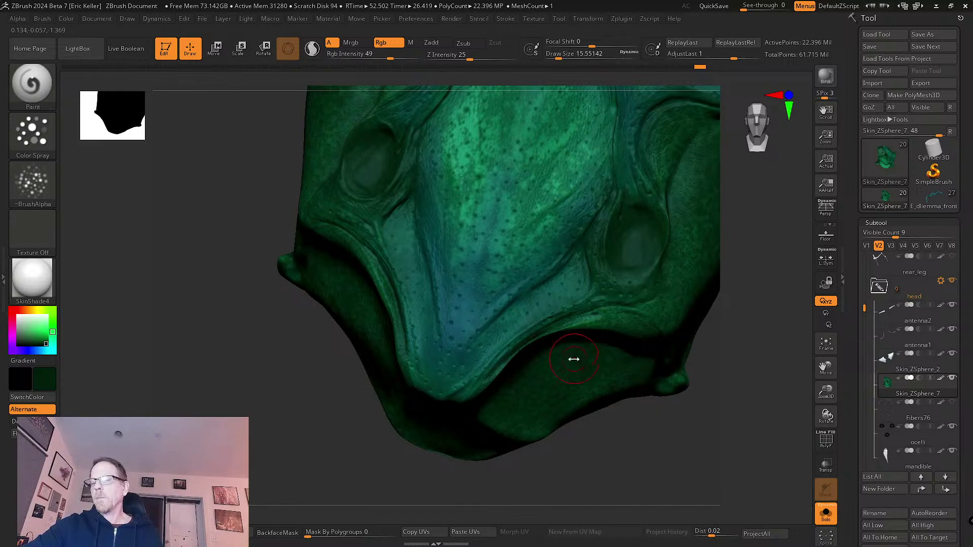
pyautogui.moveTo(581, 401); pyautogui.dragTo(571, 330, button='right')
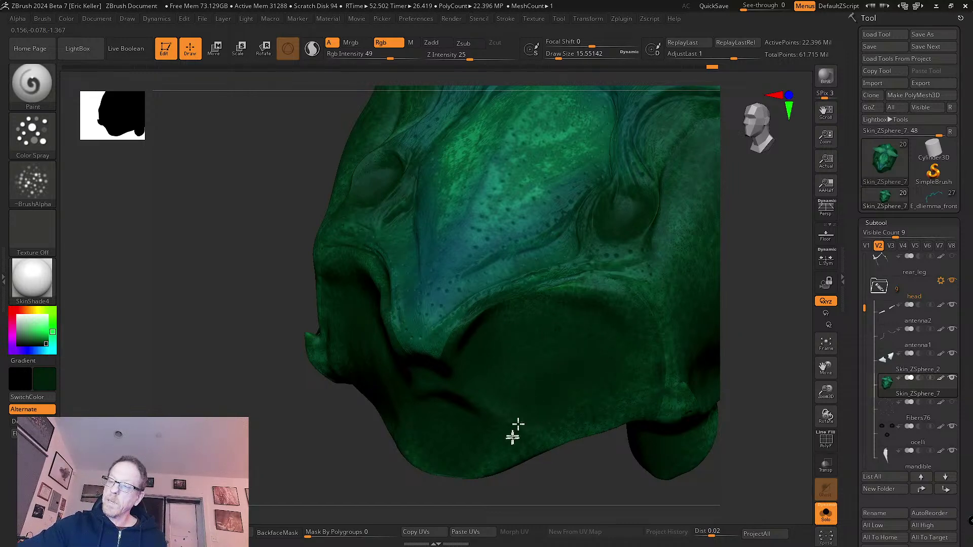
# - Set the draw size to about 9.4 and paint the small round sockets on the crown dark green
pyautogui.moveTo(612, 356); pyautogui.dragTo(584, 362, button='right')
pyautogui.press('s')
pyautogui.moveTo(575, 300); pyautogui.dragTo(572, 300)
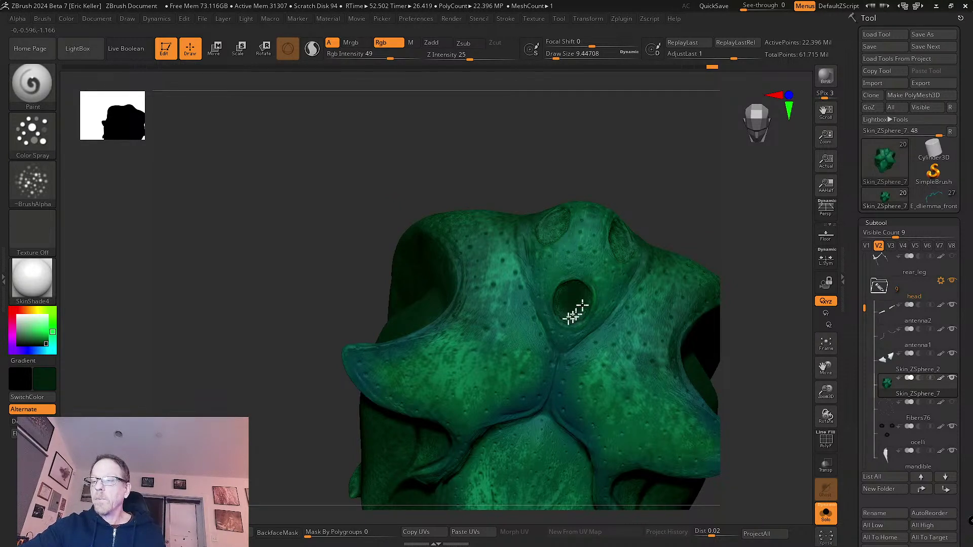
pyautogui.moveTo(584, 282); pyautogui.dragTo(574, 299, button='right')
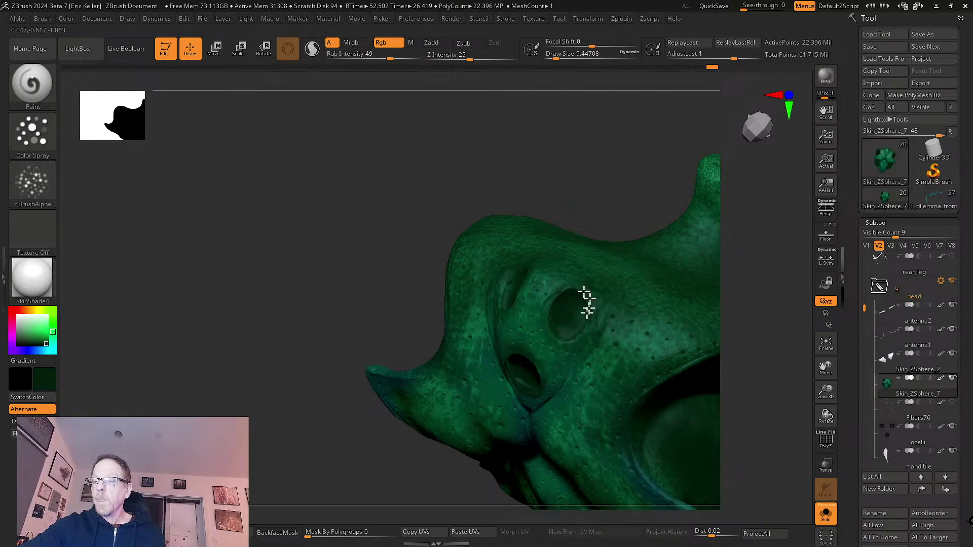
# - Set the draw size to about 36.9 and spray dark green over the stem and its base
pyautogui.moveTo(557, 349)
pyautogui.mouseDown(button='right')
pyautogui.moveTo(583, 306)
pyautogui.moveTo(574, 267)
pyautogui.moveTo(586, 298)
pyautogui.moveTo(584, 285)
pyautogui.moveTo(570, 393)
pyautogui.moveTo(583, 283)
pyautogui.moveTo(590, 304)
pyautogui.mouseUp(button='right')
pyautogui.press('s')
pyautogui.click(595, 271)
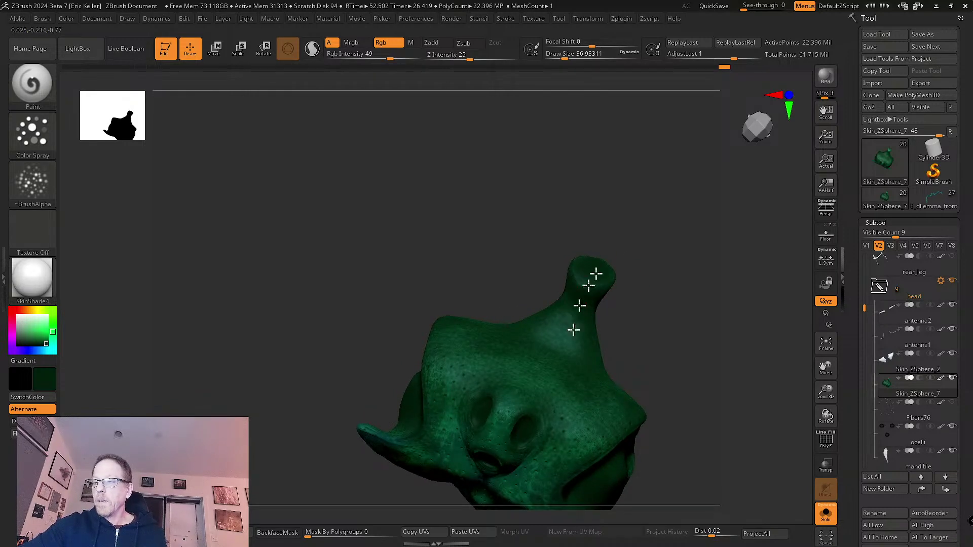
pyautogui.moveTo(592, 355); pyautogui.dragTo(613, 271, button='right')
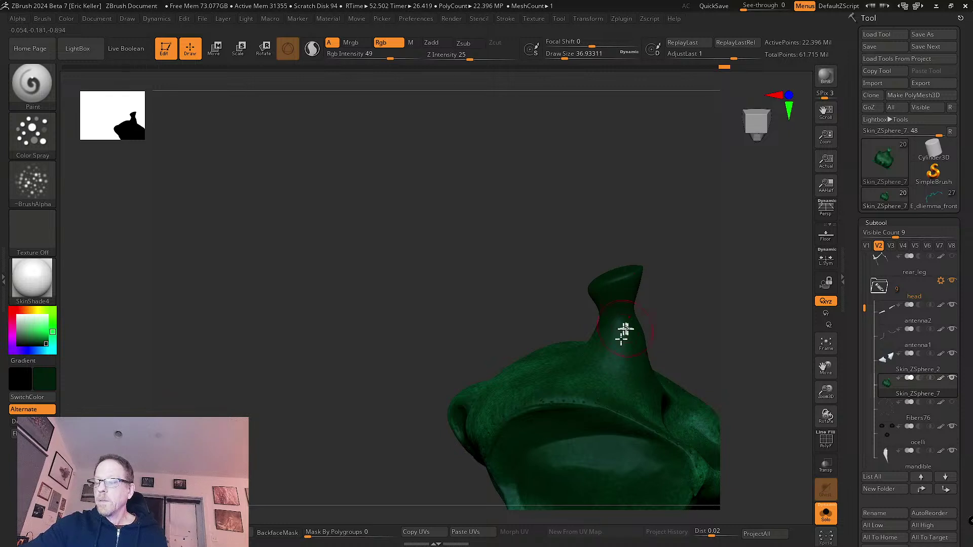
# - Set the draw size to about 30.7 and darken the top of the head between the sockets and the stem
pyautogui.moveTo(626, 330); pyautogui.dragTo(575, 338, button='right')
pyautogui.press('s')
pyautogui.moveTo(529, 349); pyautogui.dragTo(532, 350)
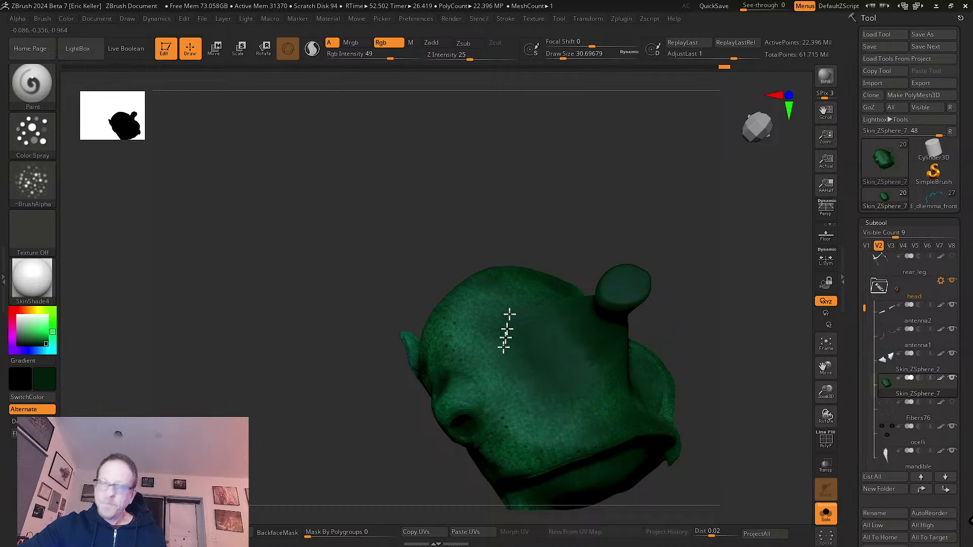
pyautogui.moveTo(549, 386); pyautogui.dragTo(544, 322, button='right')
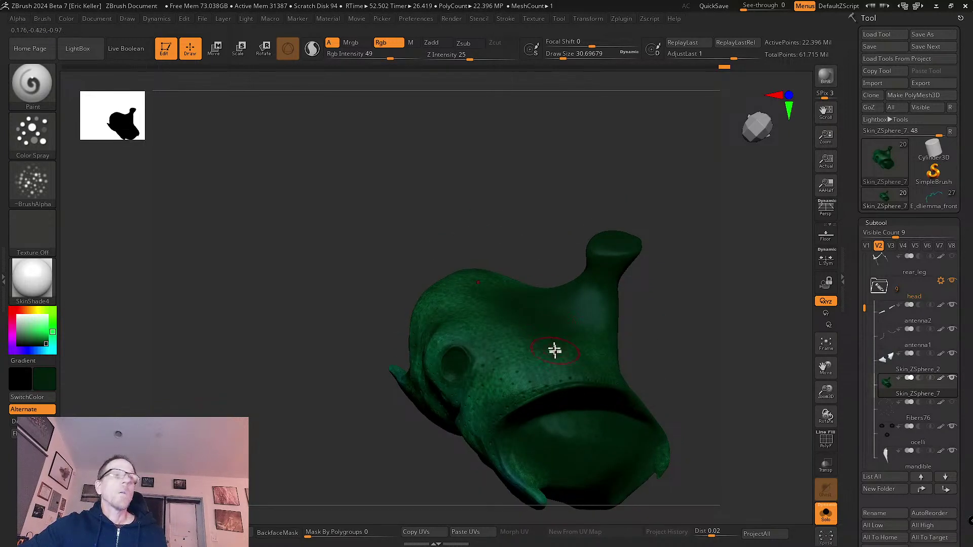
# - Set the draw size to about 15.6 and shade the brow around the central round socket and along the middle seam
pyautogui.moveTo(555, 349)
pyautogui.mouseDown(button='right')
pyautogui.moveTo(564, 332)
pyautogui.moveTo(507, 307)
pyautogui.moveTo(539, 337)
pyautogui.moveTo(555, 386)
pyautogui.moveTo(569, 358)
pyautogui.moveTo(558, 335)
pyautogui.moveTo(526, 344)
pyautogui.moveTo(536, 325)
pyautogui.moveTo(556, 371)
pyautogui.moveTo(547, 387)
pyautogui.moveTo(550, 365)
pyautogui.moveTo(543, 383)
pyautogui.mouseUp(button='right')
pyautogui.press('s')
pyautogui.press('s')
pyautogui.moveTo(542, 384); pyautogui.dragTo(538, 384)
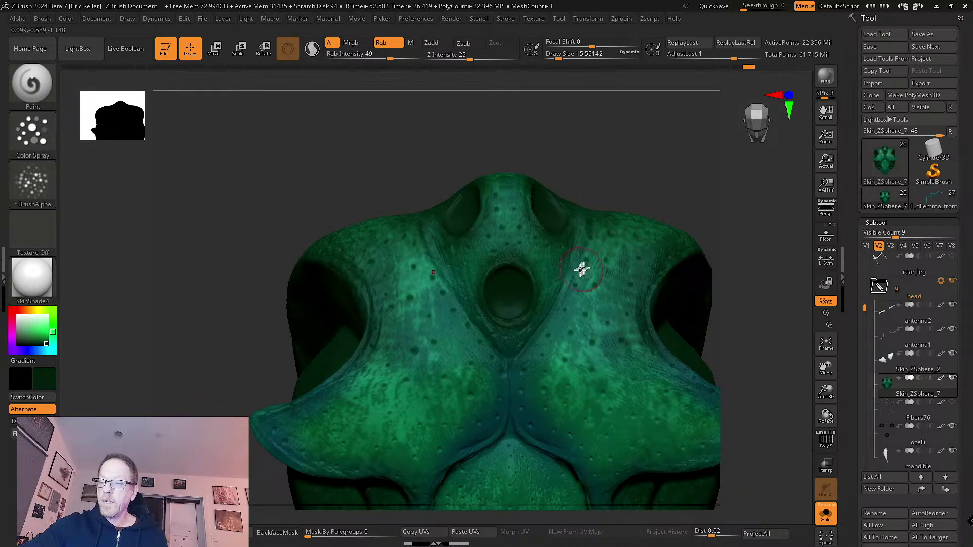
pyautogui.moveTo(582, 267); pyautogui.dragTo(512, 326, button='right')
pyautogui.moveTo(533, 408); pyautogui.dragTo(530, 330, button='right')
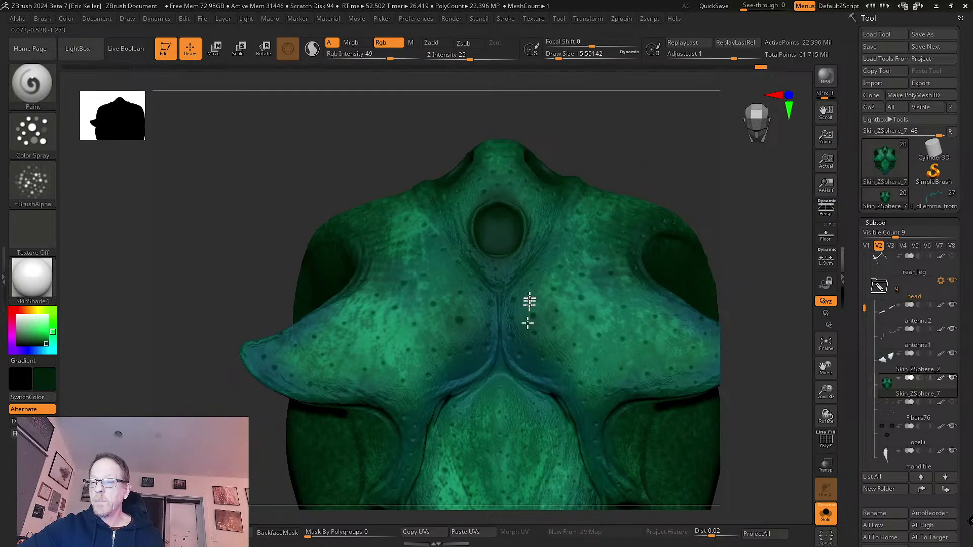
# - Spray dark green shading down the middle of the oval face plate to its lower tip
pyautogui.moveTo(592, 383); pyautogui.dragTo(550, 371, button='right')
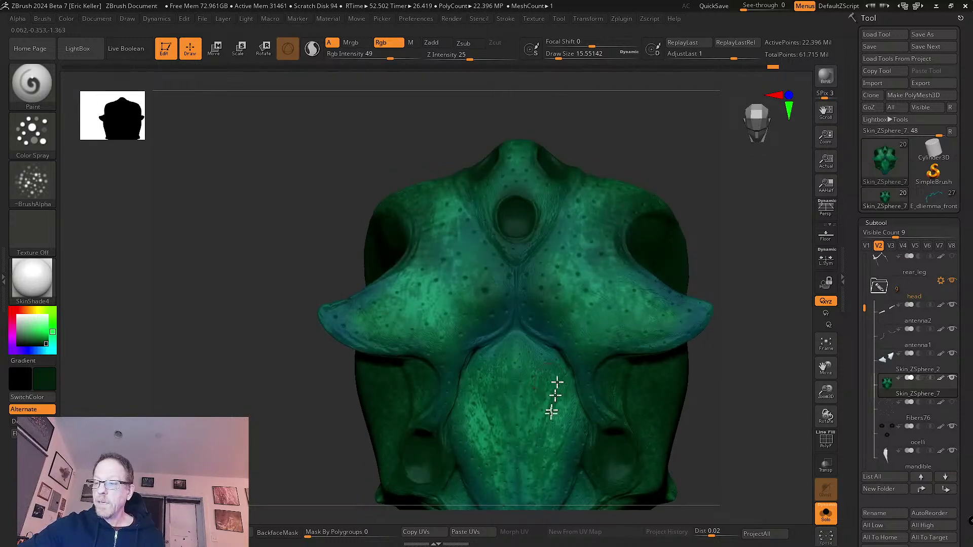
pyautogui.moveTo(535, 463); pyautogui.dragTo(544, 339, button='right')
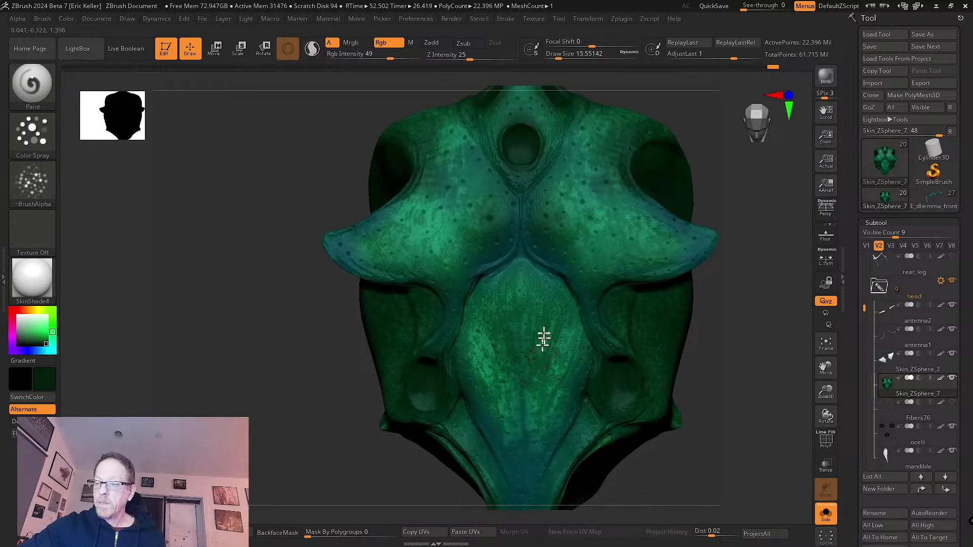
pyautogui.moveTo(555, 397); pyautogui.dragTo(538, 363, button='right')
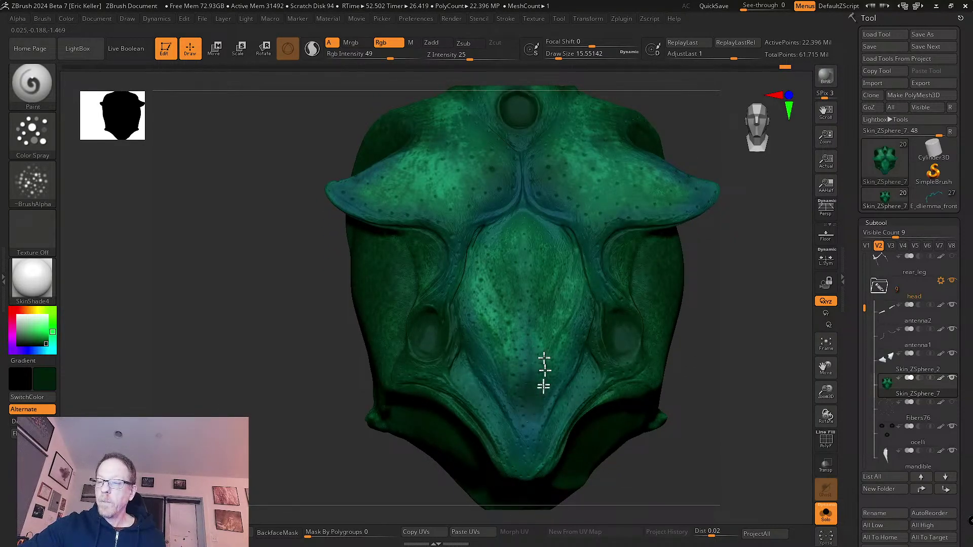
pyautogui.moveTo(524, 374); pyautogui.dragTo(547, 368)
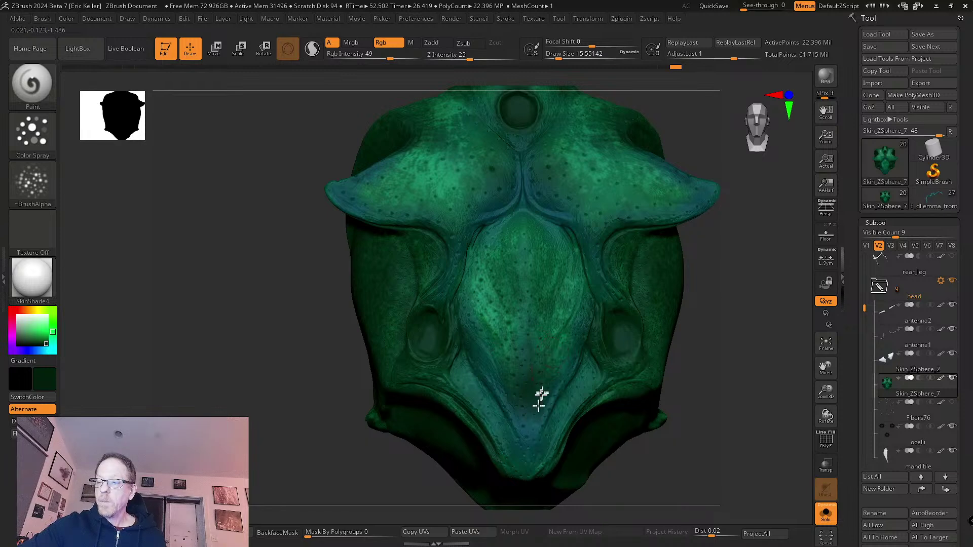
pyautogui.moveTo(533, 488); pyautogui.dragTo(530, 412, button='right')
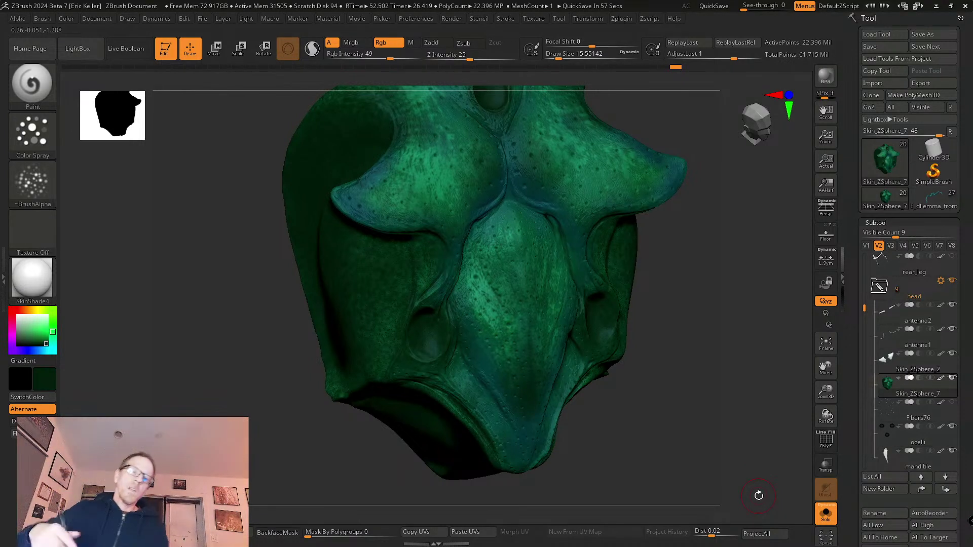
# - Switch the spray to a brighter green with Alpha 40 and an Rgb Intensity of 68
pyautogui.moveTo(45, 341); pyautogui.dragTo(52, 331)
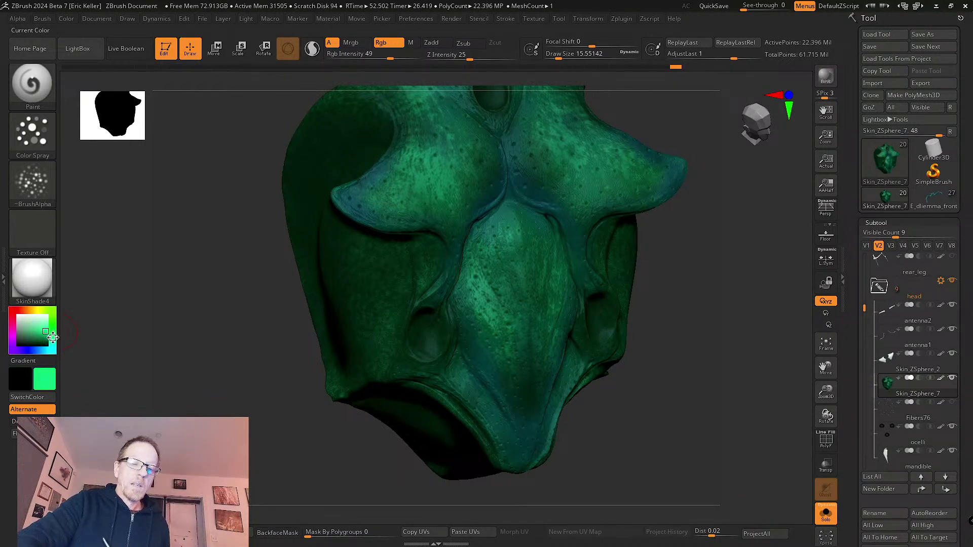
pyautogui.click(32, 182)
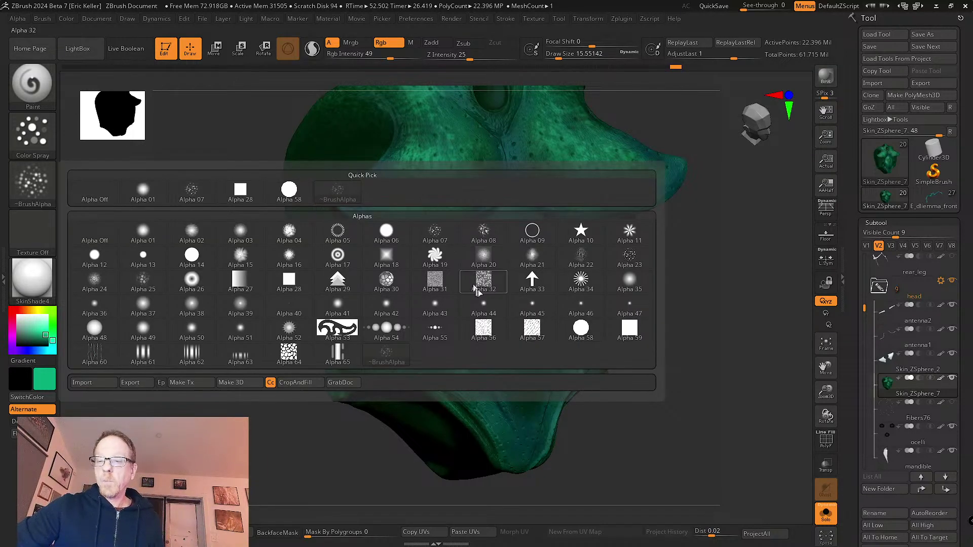
pyautogui.click(298, 308)
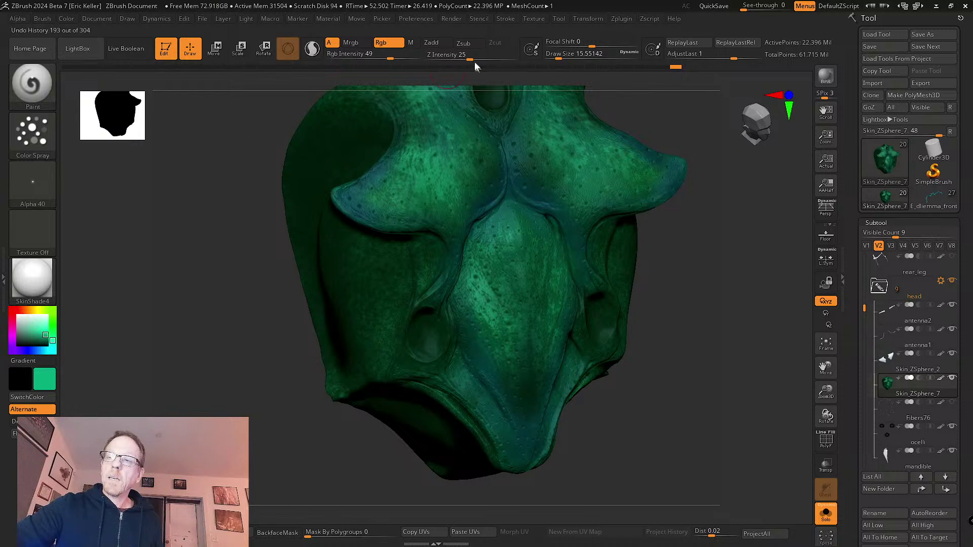
pyautogui.moveTo(390, 56); pyautogui.dragTo(400, 57)
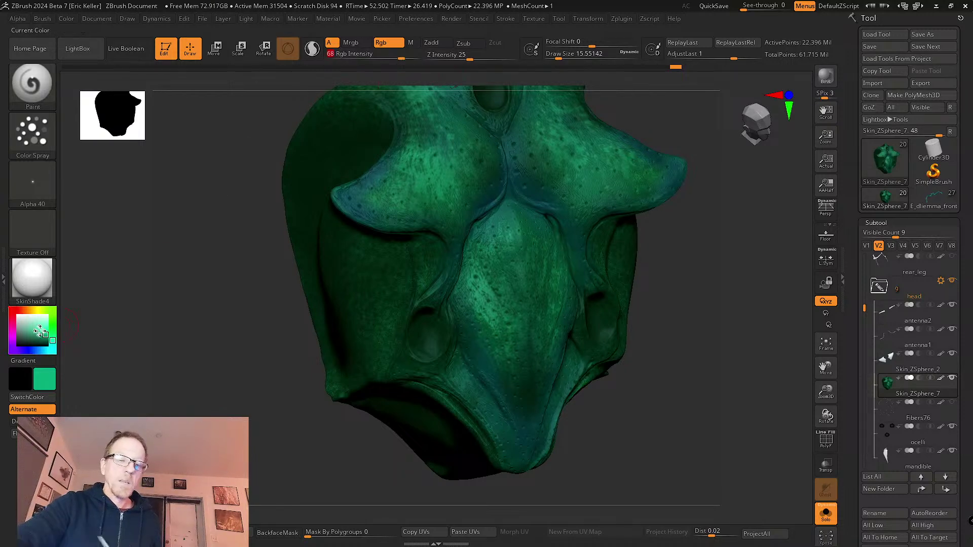
pyautogui.click(43, 334)
# - Set the draw size to about 14.2 and spray fine bright green speckles over the oval face plate
pyautogui.moveTo(542, 227)
pyautogui.mouseDown(button='right')
pyautogui.moveTo(504, 278)
pyautogui.moveTo(518, 310)
pyautogui.mouseUp(button='right')
pyautogui.press('s')
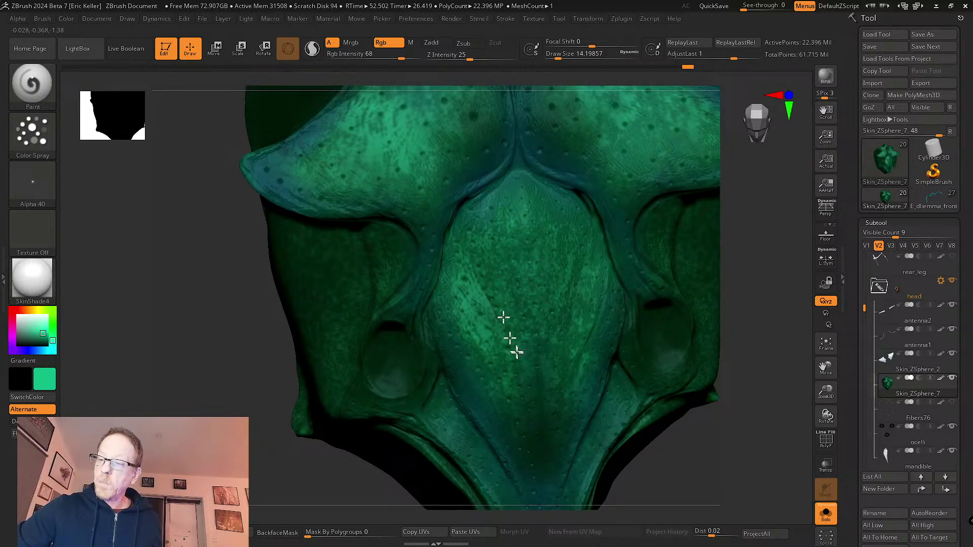
pyautogui.moveTo(505, 324)
pyautogui.mouseDown()
pyautogui.moveTo(484, 252)
pyautogui.moveTo(490, 231)
pyautogui.moveTo(513, 302)
pyautogui.mouseUp()
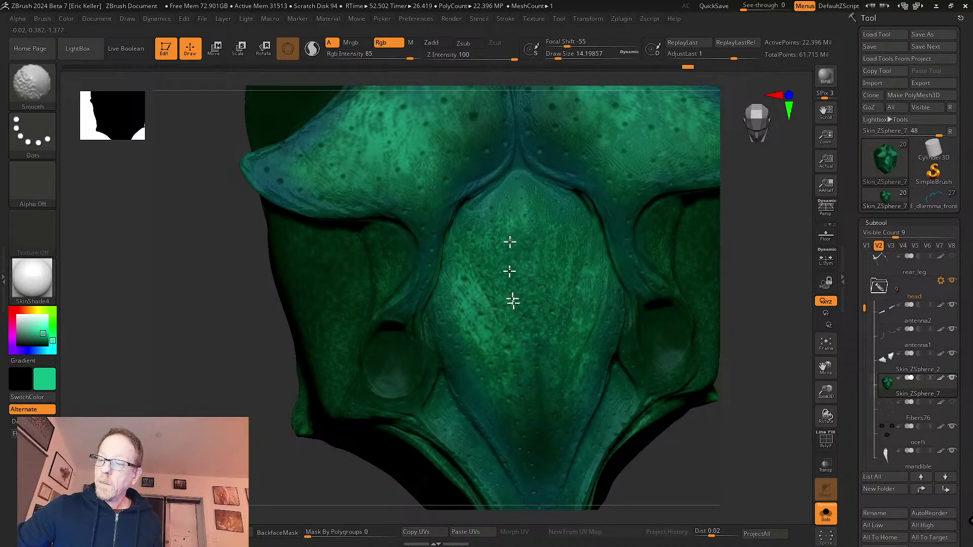
pyautogui.moveTo(508, 239); pyautogui.dragTo(482, 226)
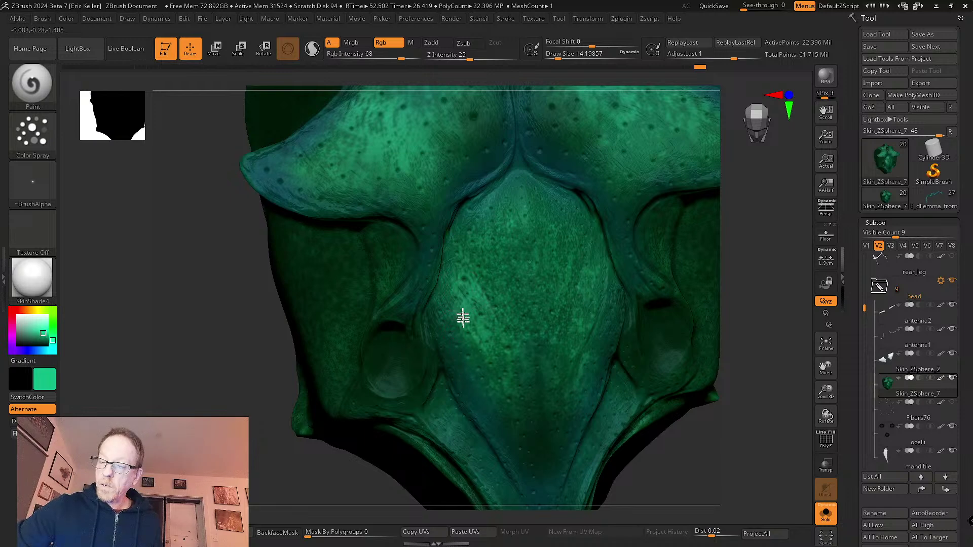
# - Set the draw size to about 11.7 and speckle the lower face plate, its pointed tip and the bordering ridges
pyautogui.moveTo(490, 306)
pyautogui.mouseDown(button='right')
pyautogui.moveTo(497, 343)
pyautogui.moveTo(478, 272)
pyautogui.mouseUp(button='right')
pyautogui.press('s')
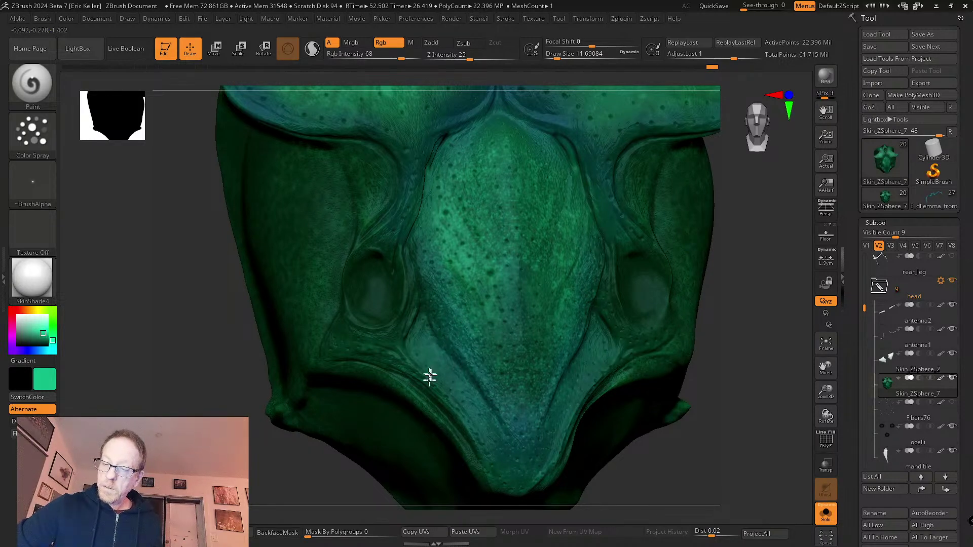
pyautogui.moveTo(522, 445); pyautogui.dragTo(500, 359, button='right')
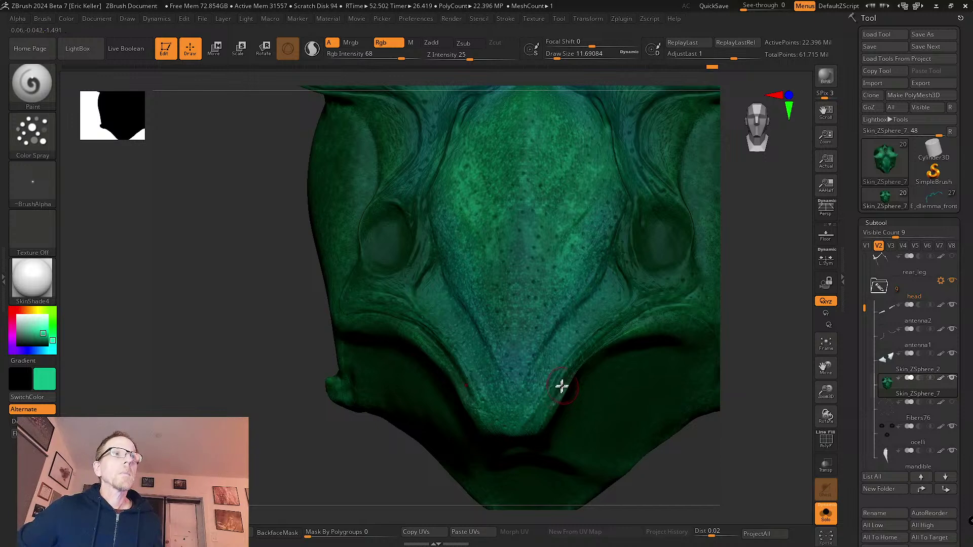
pyautogui.moveTo(560, 387); pyautogui.dragTo(575, 357, button='right')
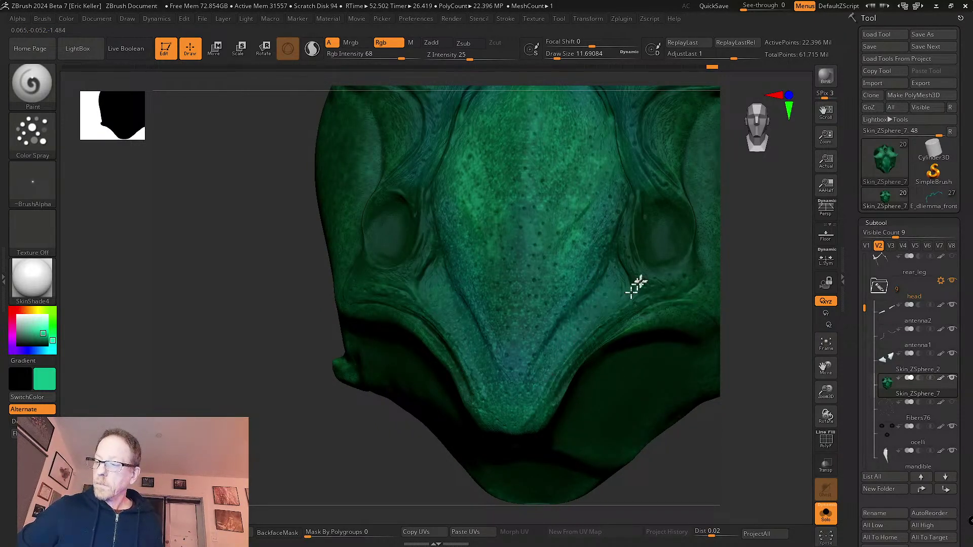
# - Spray bright green speckles around the antenna sockets and along the ridges and cheeks beside the face plate
pyautogui.moveTo(645, 264); pyautogui.dragTo(551, 345, button='right')
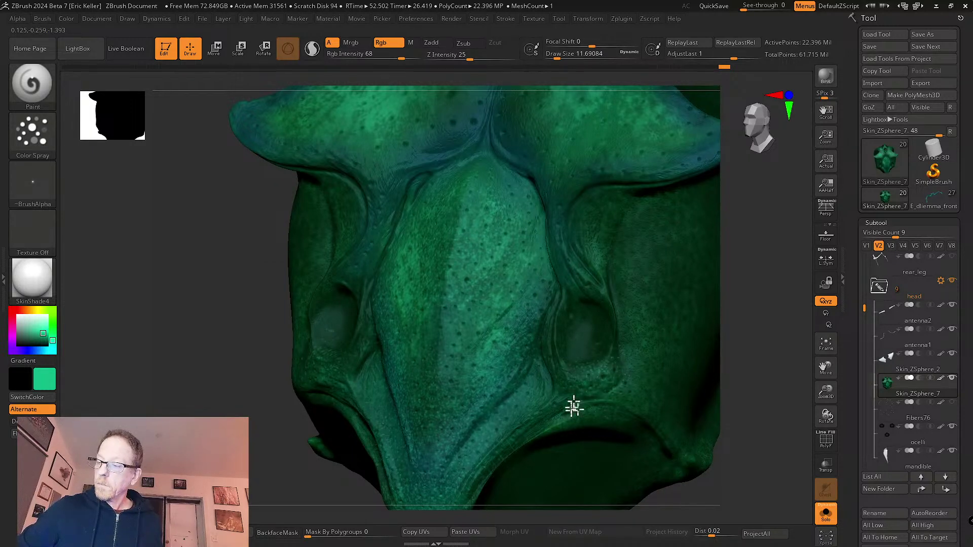
pyautogui.moveTo(539, 419); pyautogui.dragTo(541, 297, button='right')
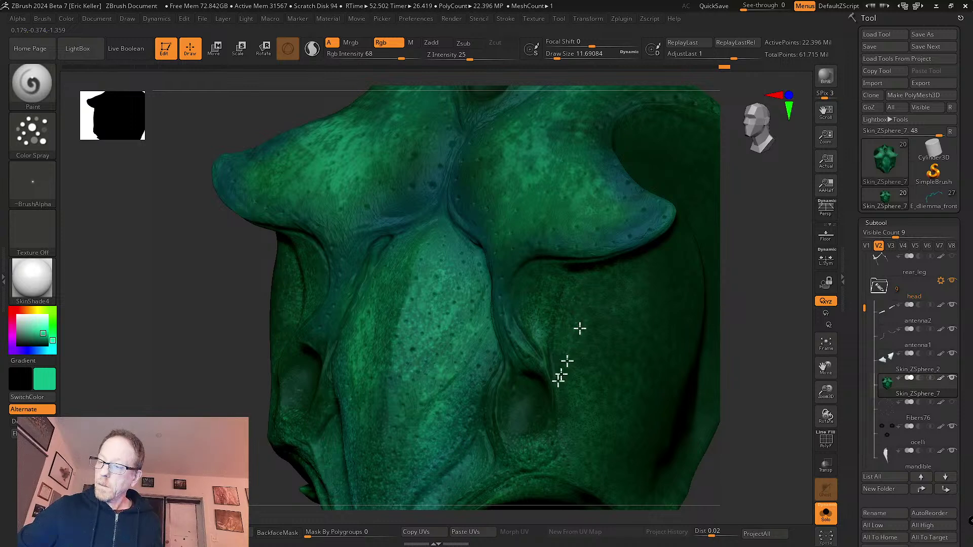
pyautogui.moveTo(533, 319); pyautogui.dragTo(500, 263, button='right')
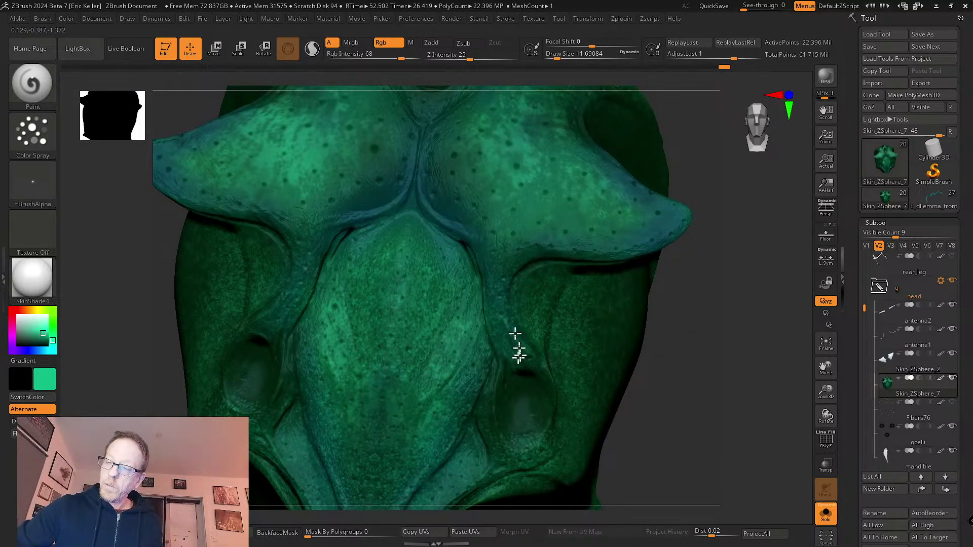
# - Speckle the brow lobes and the area around the central round socket up to the crown with bright green
pyautogui.moveTo(511, 287); pyautogui.dragTo(486, 347, button='right')
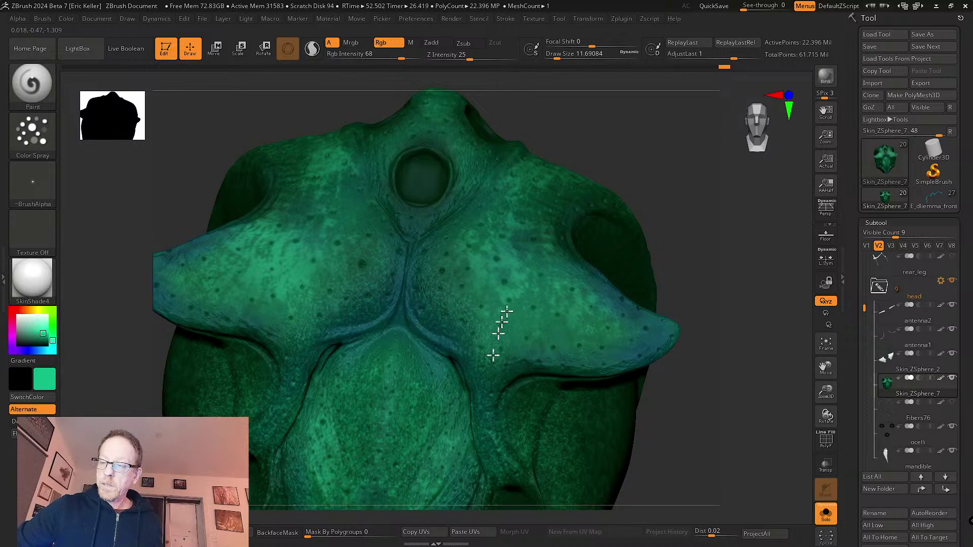
pyautogui.moveTo(541, 347); pyautogui.dragTo(444, 266, button='right')
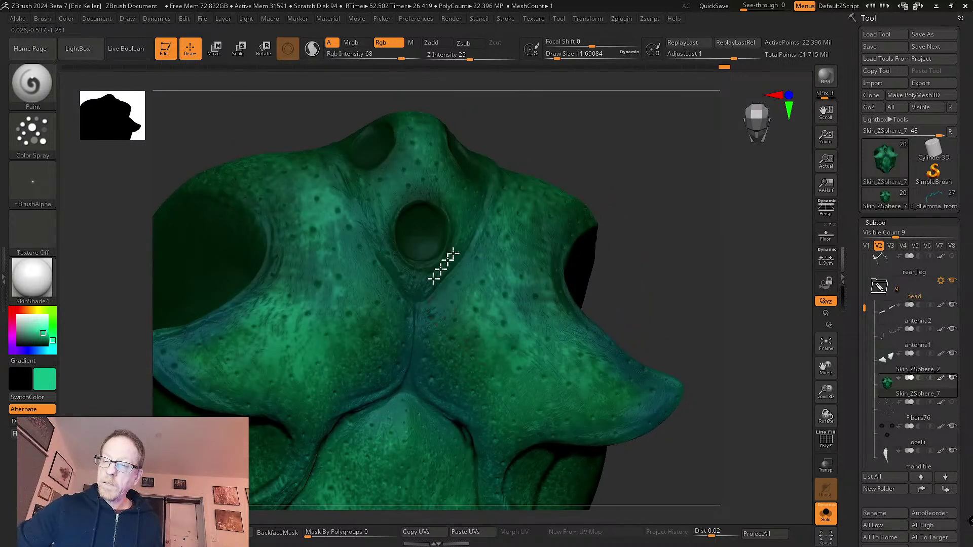
pyautogui.press('shift')
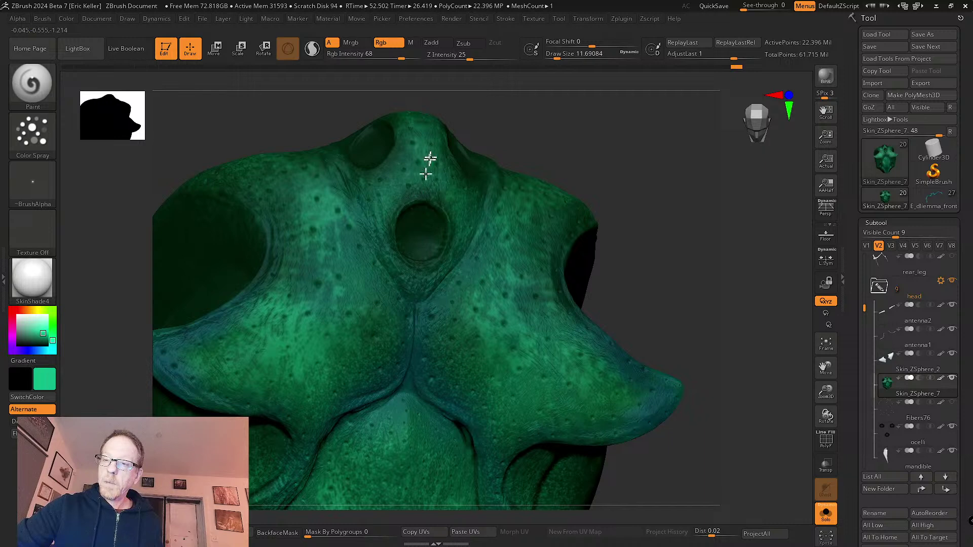
pyautogui.moveTo(430, 160); pyautogui.dragTo(425, 193, button='right')
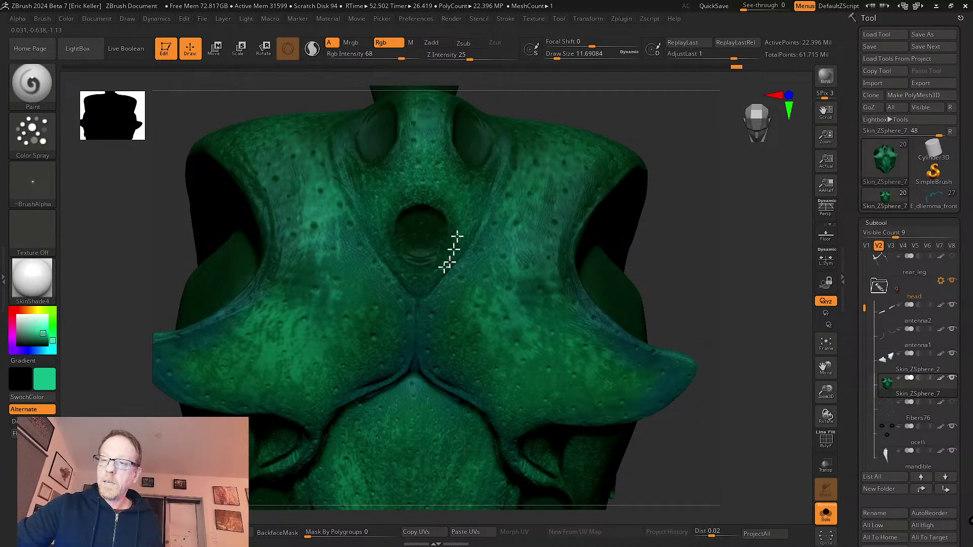
pyautogui.press('shift')
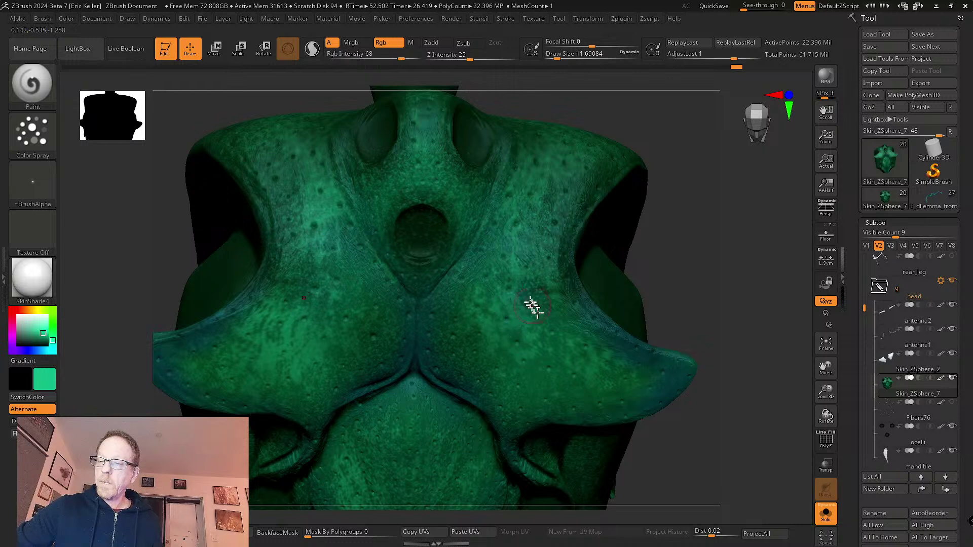
# - Add bright green speckles along the brow seam, over the horn-shaped lobes and across the top of the head
pyautogui.moveTo(532, 306); pyautogui.dragTo(496, 287, button='right')
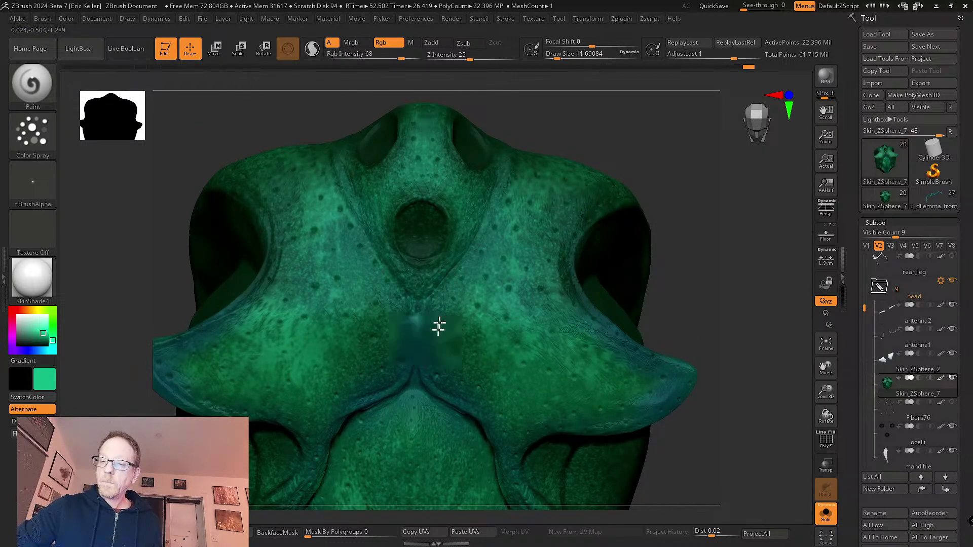
pyautogui.moveTo(436, 326); pyautogui.dragTo(448, 278, button='right')
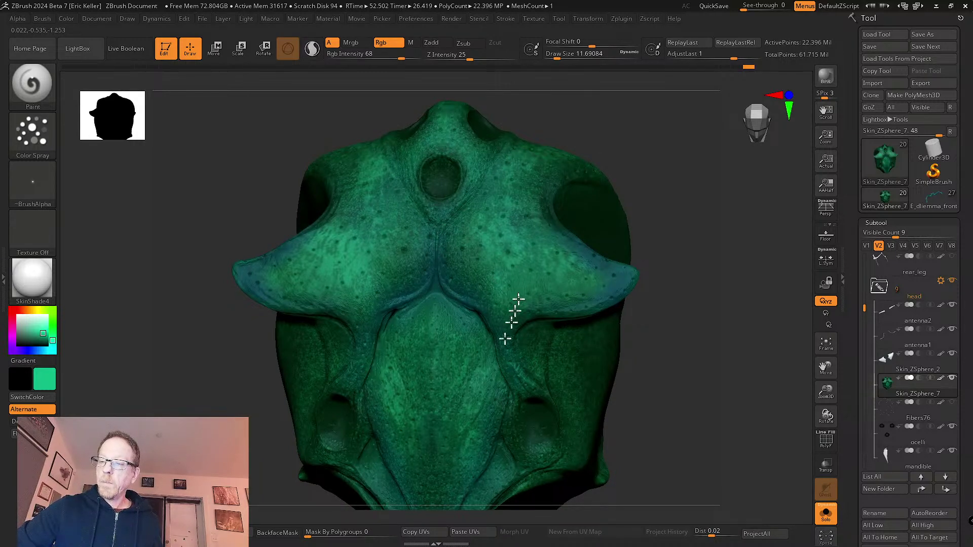
pyautogui.keyDown('ctrl'); pyautogui.moveTo(550, 275); pyautogui.dragTo(527, 246, button='right'); pyautogui.keyUp('ctrl')
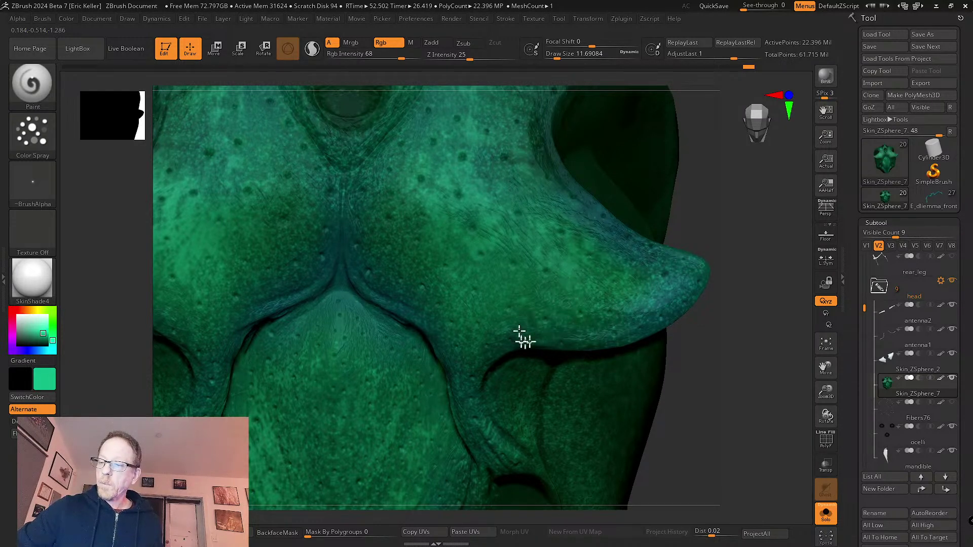
pyautogui.moveTo(500, 305)
pyautogui.mouseDown(button='right')
pyautogui.moveTo(522, 261)
pyautogui.moveTo(500, 398)
pyautogui.moveTo(515, 347)
pyautogui.mouseUp(button='right')
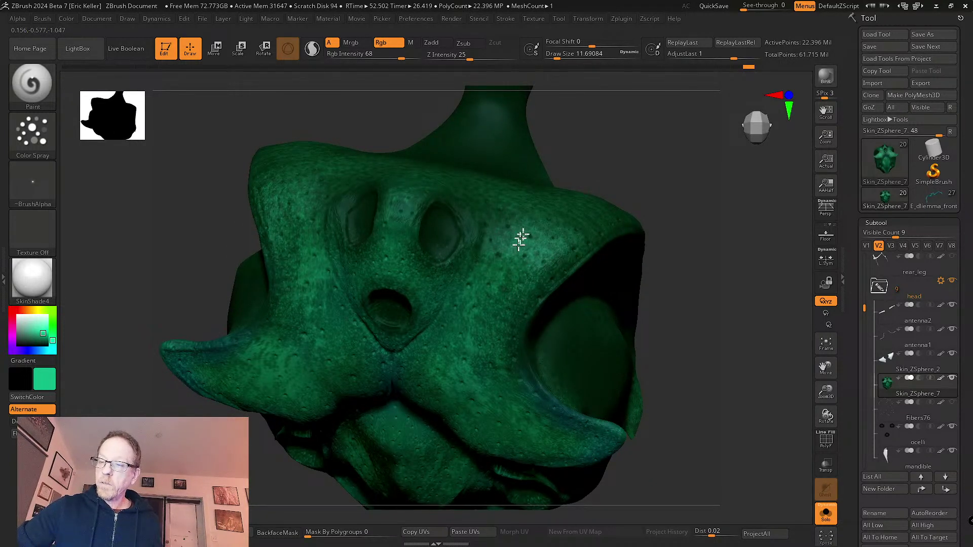
# - Spray bright green speckles over the crown above the ocelli sockets and toward the eye socket, blending the paint near its rim
pyautogui.moveTo(465, 304)
pyautogui.mouseDown(button='right')
pyautogui.moveTo(458, 333)
pyautogui.moveTo(402, 275)
pyautogui.mouseUp(button='right')
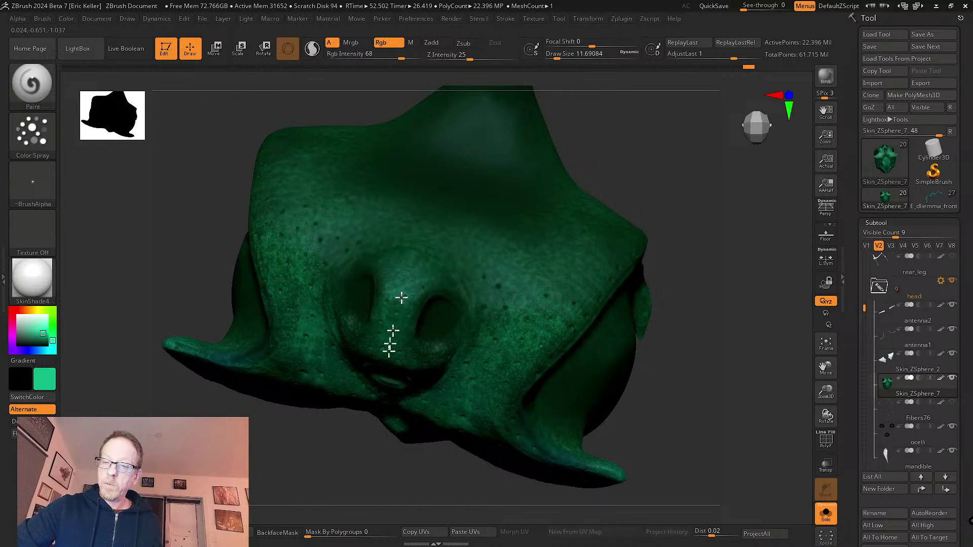
pyautogui.moveTo(417, 321); pyautogui.dragTo(433, 233, button='right')
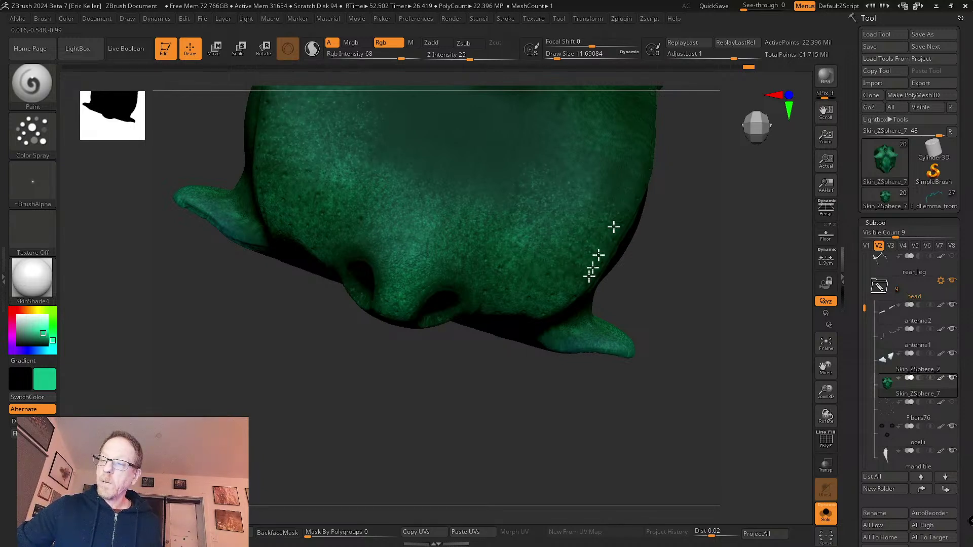
pyautogui.press('shift')
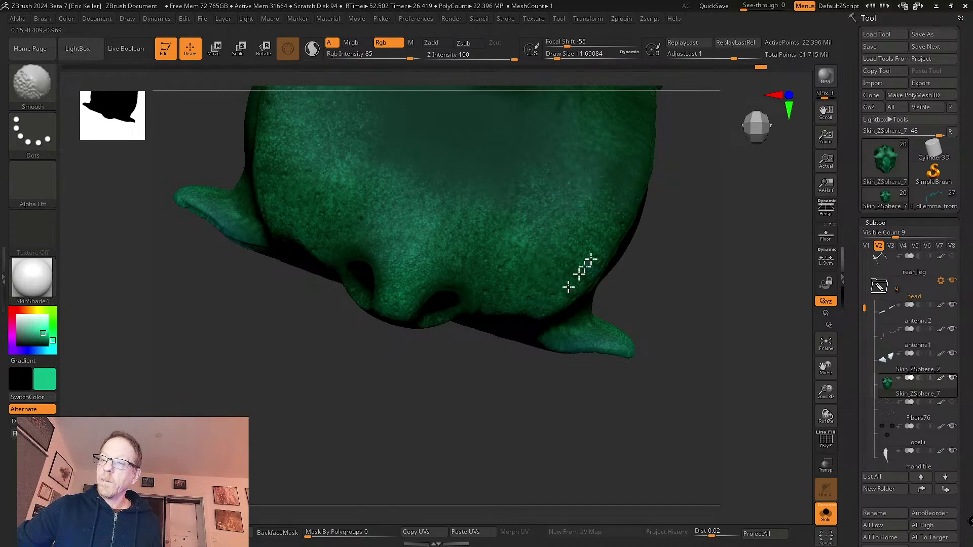
pyautogui.moveTo(581, 272); pyautogui.dragTo(604, 206, button='right')
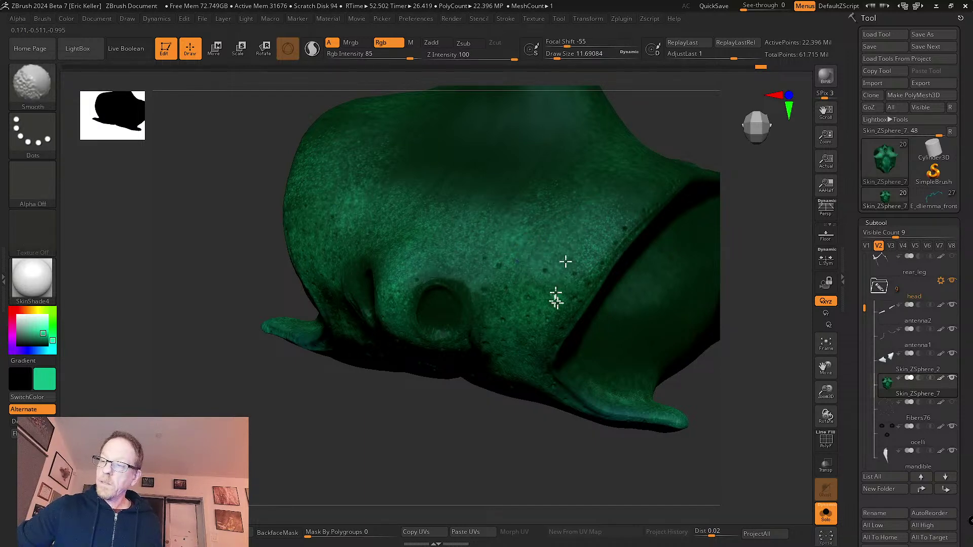
pyautogui.moveTo(614, 241)
pyautogui.mouseDown(button='right')
pyautogui.moveTo(554, 307)
pyautogui.moveTo(569, 278)
pyautogui.mouseUp(button='right')
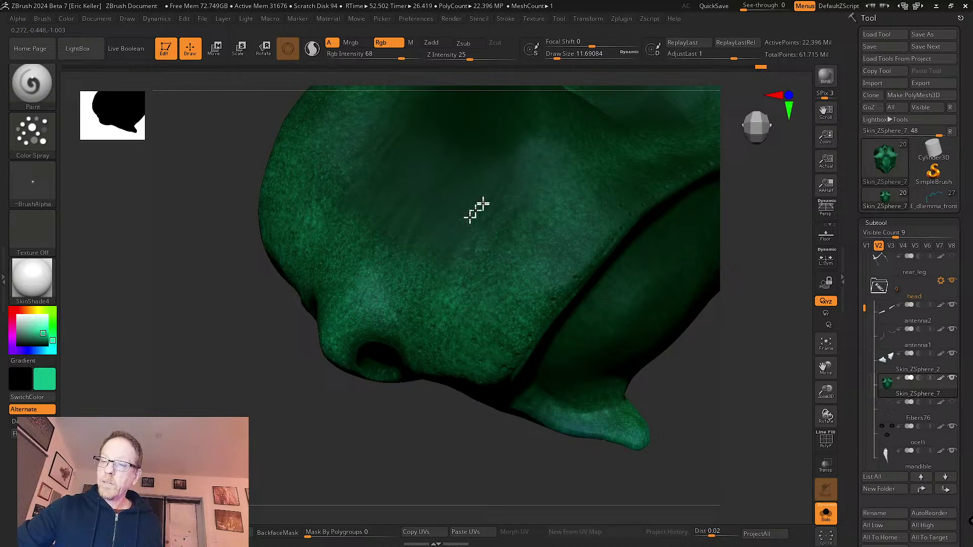
pyautogui.moveTo(569, 252); pyautogui.dragTo(500, 328, button='right')
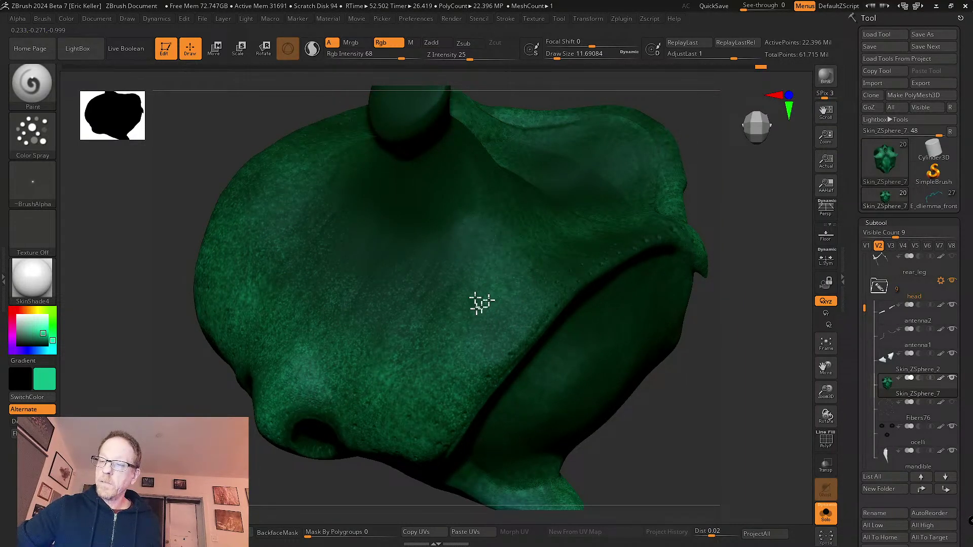
# - Speckle the back of the head beside the neck stub and along the rear rim of the eye socket with bright green
pyautogui.moveTo(568, 256); pyautogui.dragTo(558, 319, button='right')
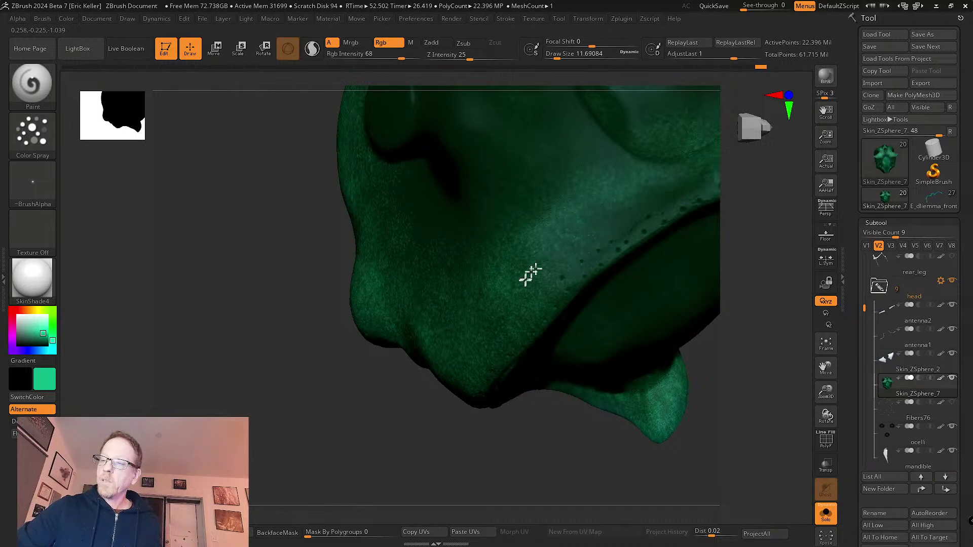
pyautogui.moveTo(613, 277); pyautogui.dragTo(540, 345, button='right')
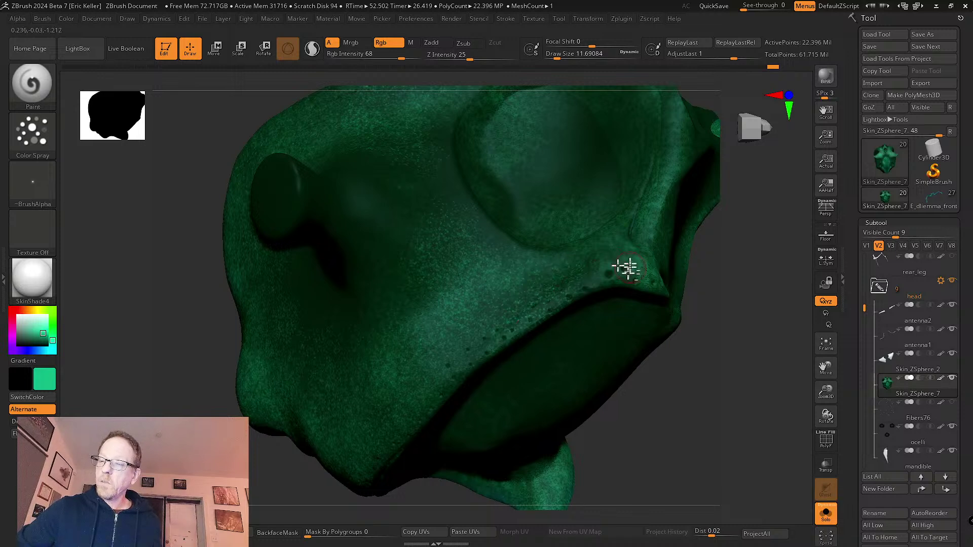
pyautogui.moveTo(623, 267); pyautogui.dragTo(554, 311, button='right')
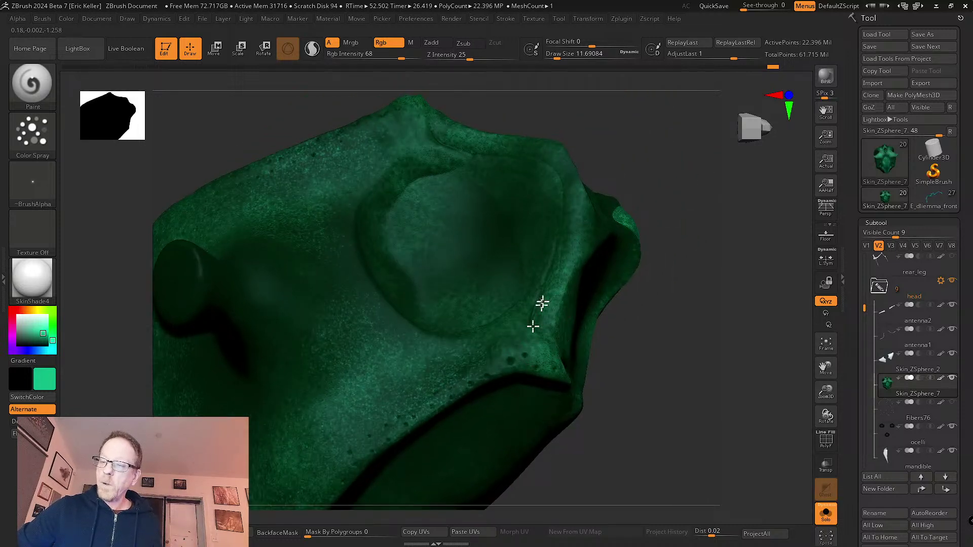
pyautogui.moveTo(501, 383); pyautogui.dragTo(547, 336, button='right')
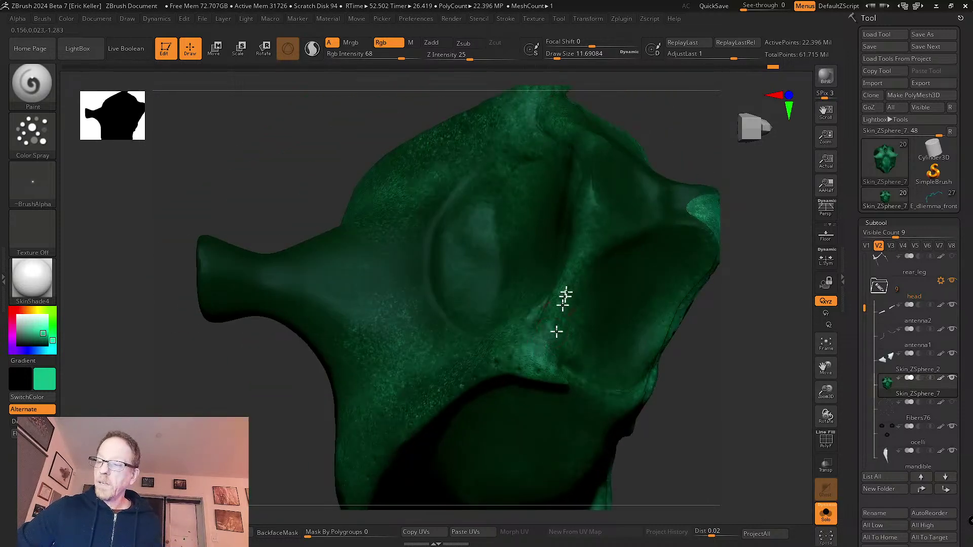
# - Spray bright green speckles over the recessed panels and dividing ridges on the rear underside of the head
pyautogui.moveTo(633, 228); pyautogui.dragTo(491, 274, button='right')
pyautogui.moveTo(477, 311); pyautogui.dragTo(515, 339)
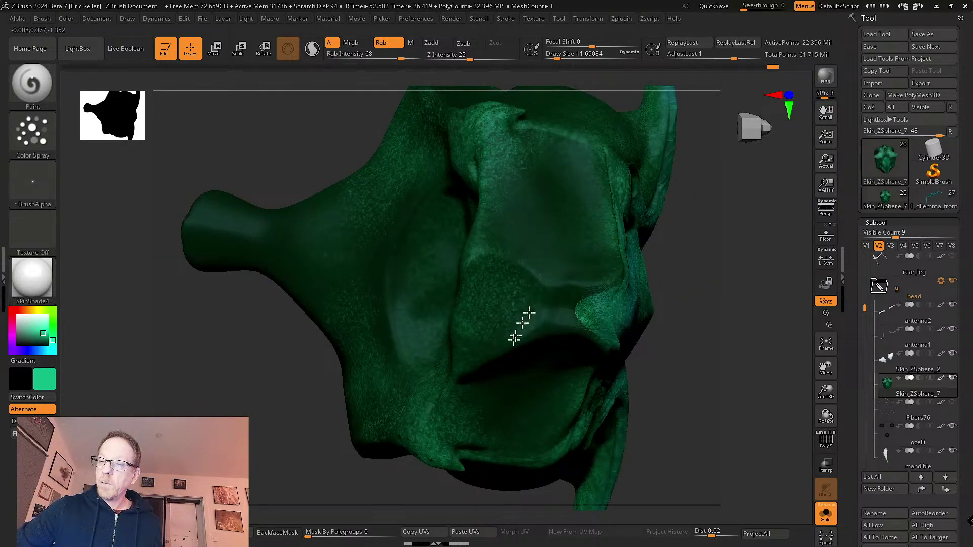
pyautogui.moveTo(537, 233)
pyautogui.mouseDown(button='right')
pyautogui.moveTo(485, 341)
pyautogui.moveTo(467, 324)
pyautogui.mouseUp(button='right')
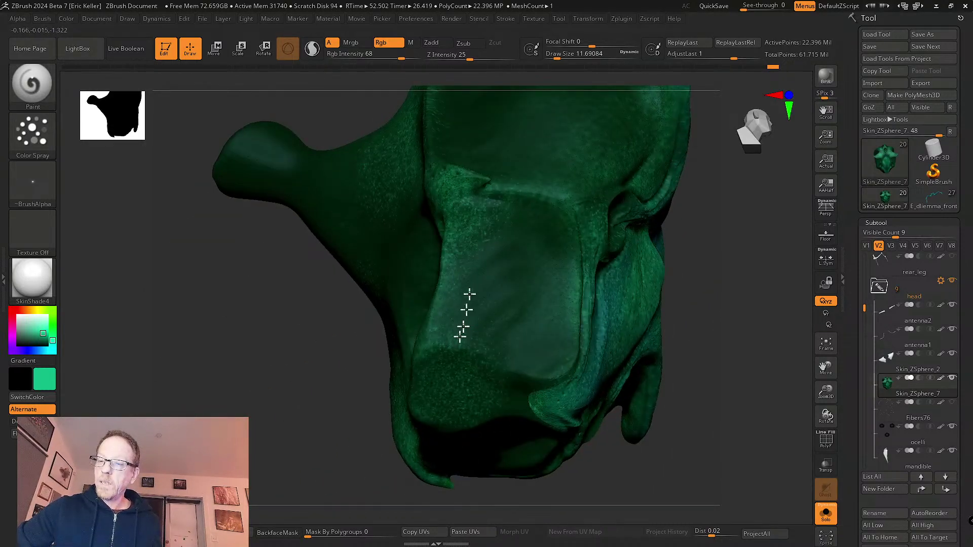
pyautogui.moveTo(499, 311)
pyautogui.mouseDown()
pyautogui.moveTo(519, 352)
pyautogui.moveTo(572, 254)
pyautogui.mouseUp()
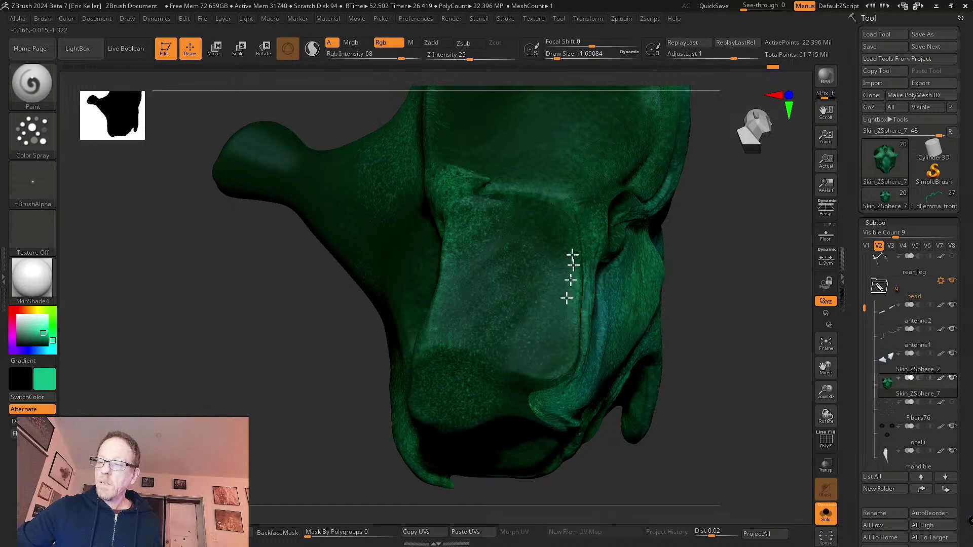
pyautogui.moveTo(564, 188)
pyautogui.mouseDown(button='right')
pyautogui.moveTo(641, 311)
pyautogui.moveTo(573, 321)
pyautogui.moveTo(602, 326)
pyautogui.moveTo(561, 258)
pyautogui.moveTo(558, 223)
pyautogui.moveTo(610, 337)
pyautogui.moveTo(602, 352)
pyautogui.mouseUp(button='right')
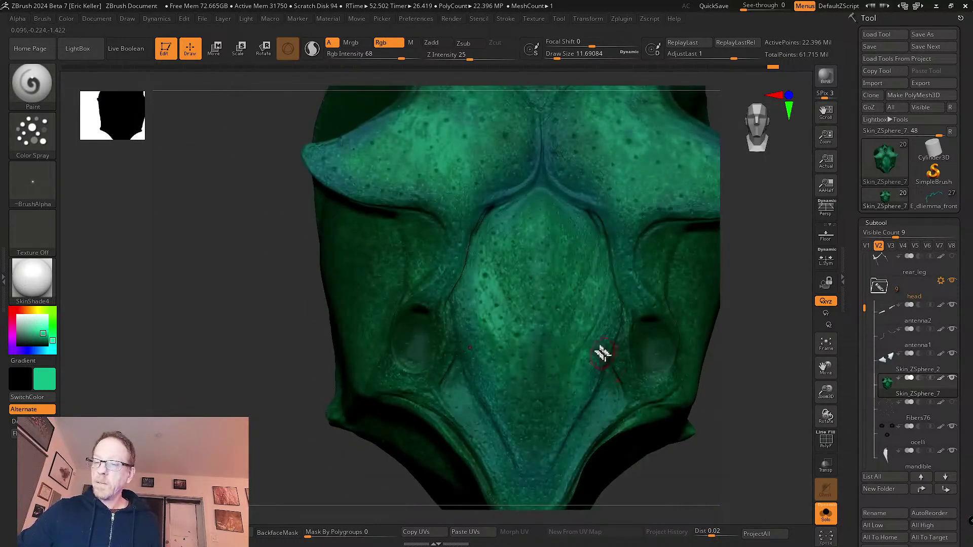
# - Darken the antenna sockets and the creases around them with a near-black green, and show the other head subtools again
pyautogui.moveTo(38, 335); pyautogui.dragTo(40, 345)
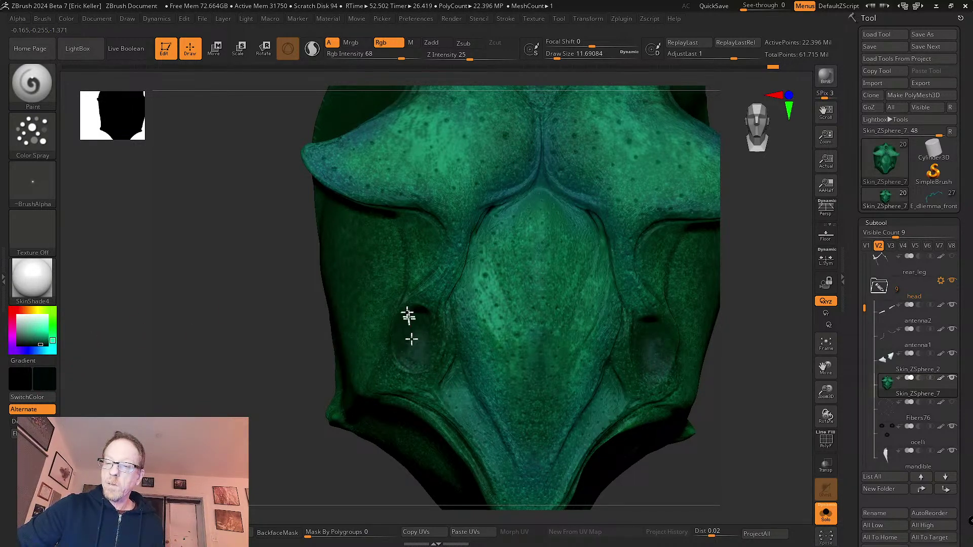
pyautogui.moveTo(431, 373); pyautogui.dragTo(449, 315, button='right')
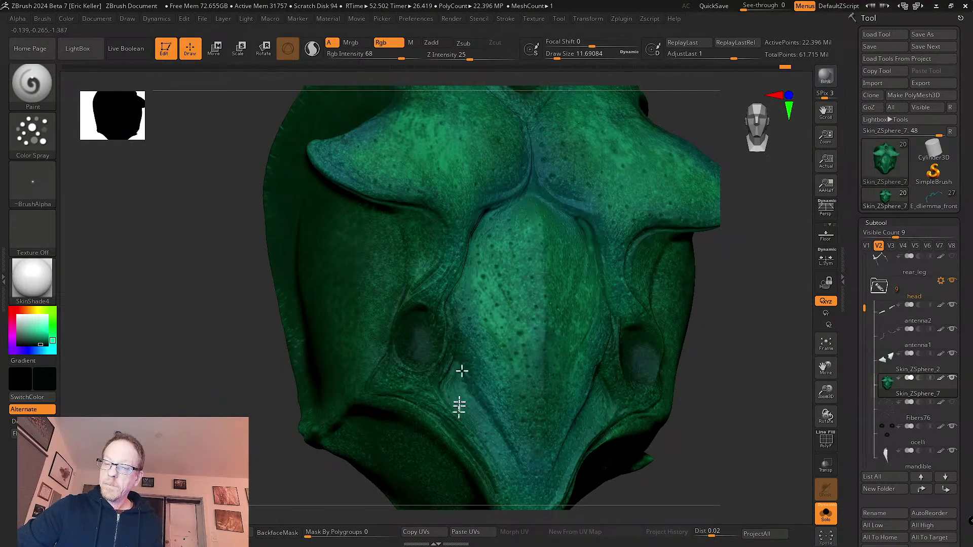
pyautogui.click(826, 513)
pyautogui.moveTo(732, 459); pyautogui.dragTo(683, 432, button='right')
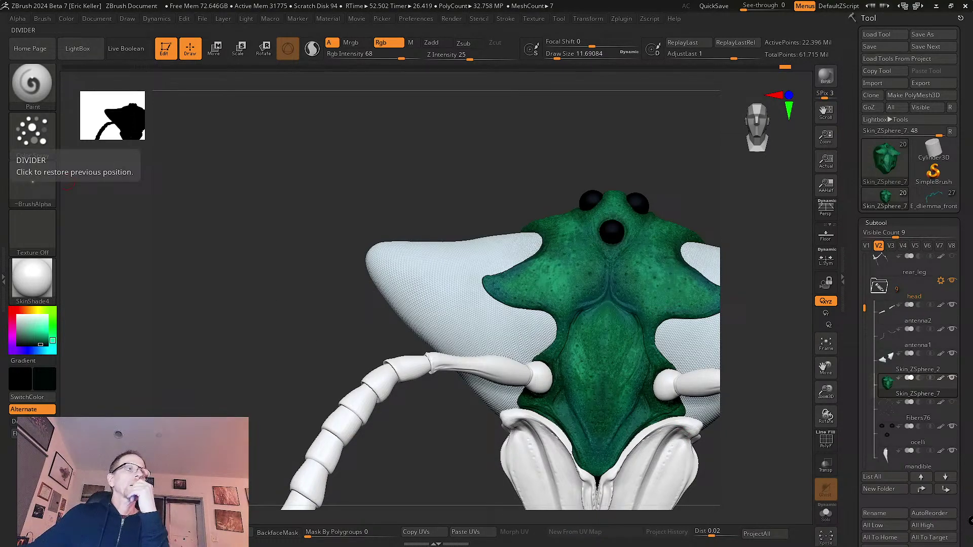
# - Switch to the insect reference board and examine the close-up photo of the metallic green wasp's face
pyautogui.moveTo(0, 21); pyautogui.dragTo(462, 201, button='right')
pyautogui.scroll(-5, 463, 201)
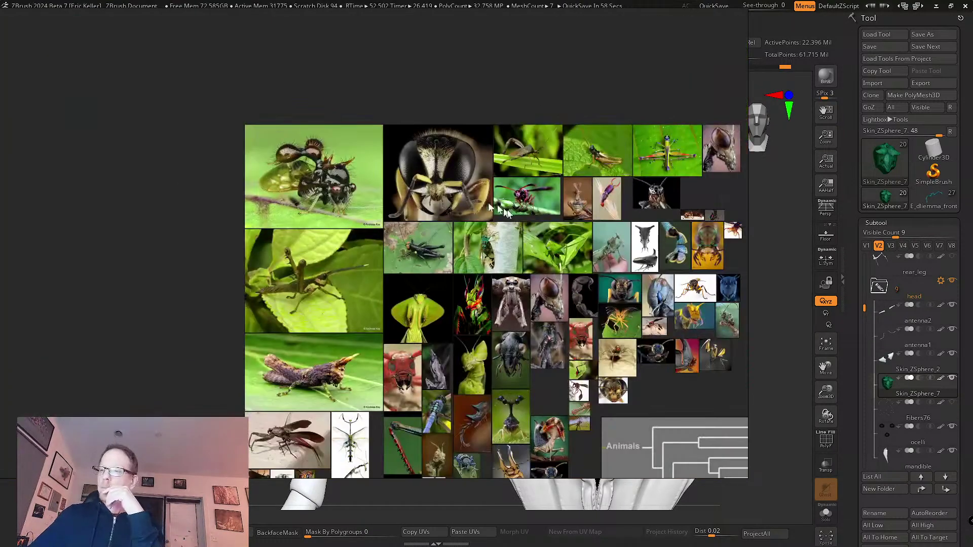
pyautogui.moveTo(522, 219); pyautogui.dragTo(241, 167, button='middle')
pyautogui.moveTo(545, 254)
pyautogui.mouseDown(button='middle')
pyautogui.moveTo(236, 213)
pyautogui.moveTo(159, 258)
pyautogui.mouseUp(button='middle')
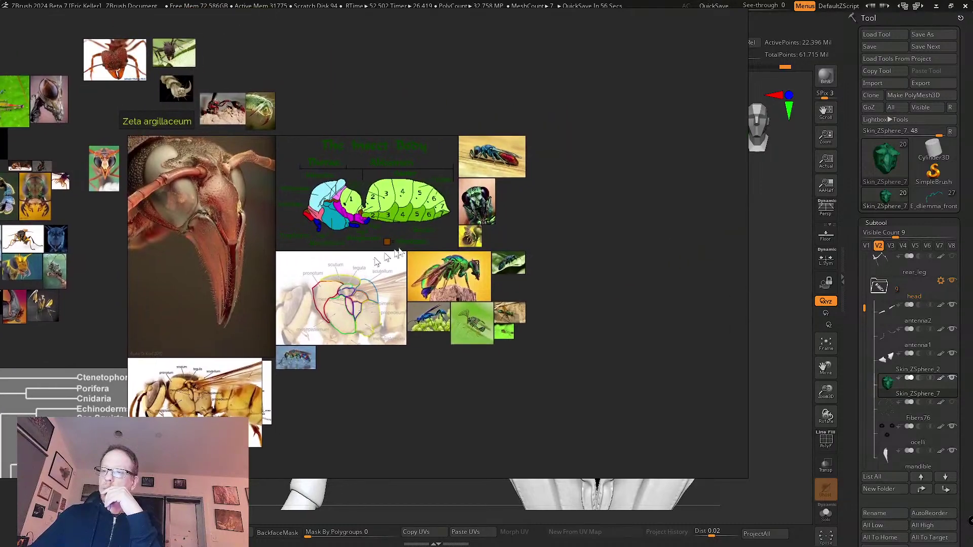
pyautogui.scroll(3, 398, 252)
pyautogui.moveTo(456, 224); pyautogui.dragTo(268, 348, button='middle')
pyautogui.scroll(5, 458, 208)
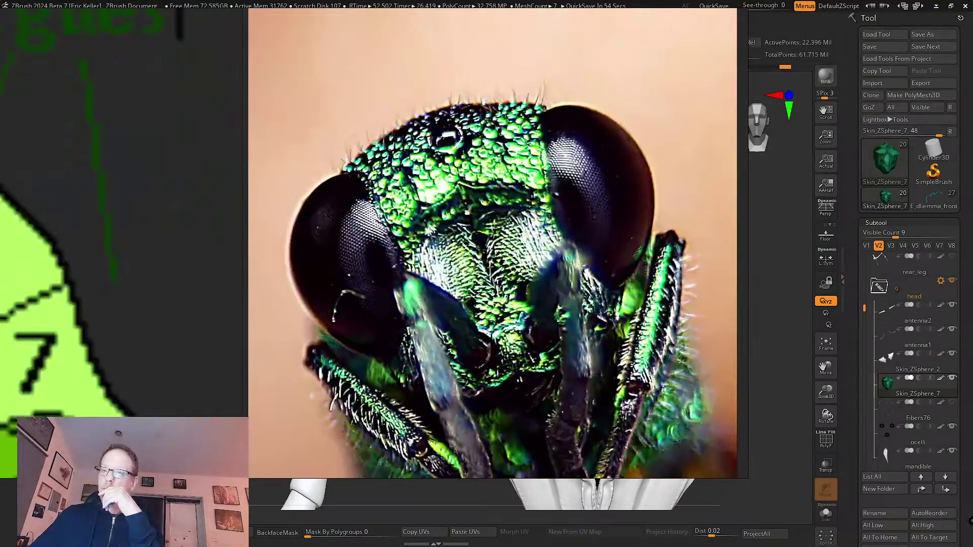
pyautogui.scroll(-2, 414, 233)
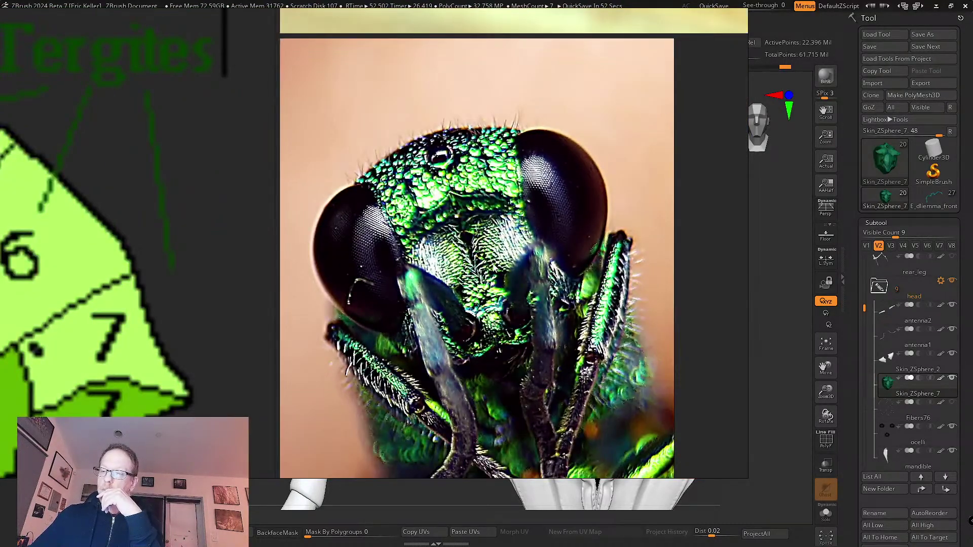
pyautogui.scroll(-6, 479, 215)
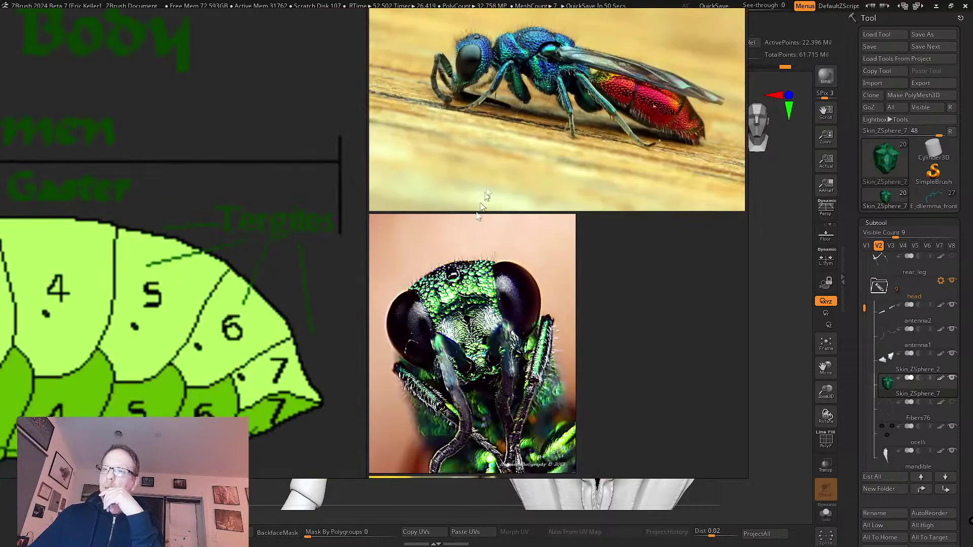
# - Examine the coloring and surface pits on the head, thorax and red abdomen of the blue wasp reference photo
pyautogui.moveTo(479, 216); pyautogui.dragTo(473, 330, button='middle')
pyautogui.scroll(8, 418, 211)
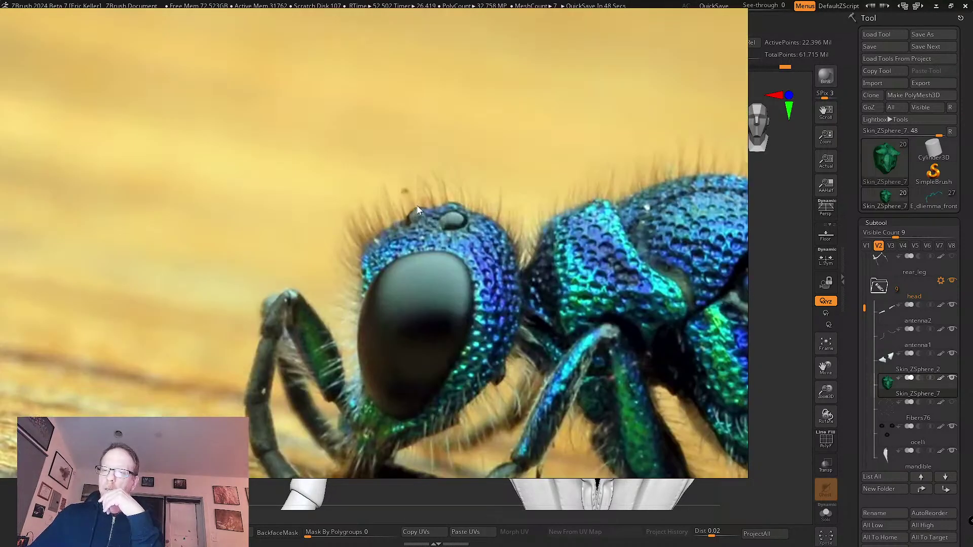
pyautogui.scroll(-2, 418, 210)
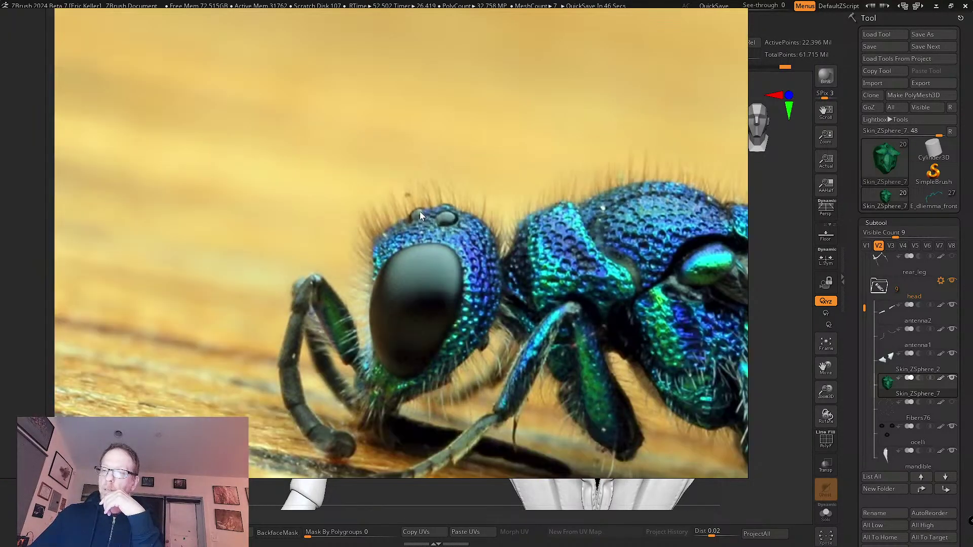
pyautogui.scroll(-2, 420, 211)
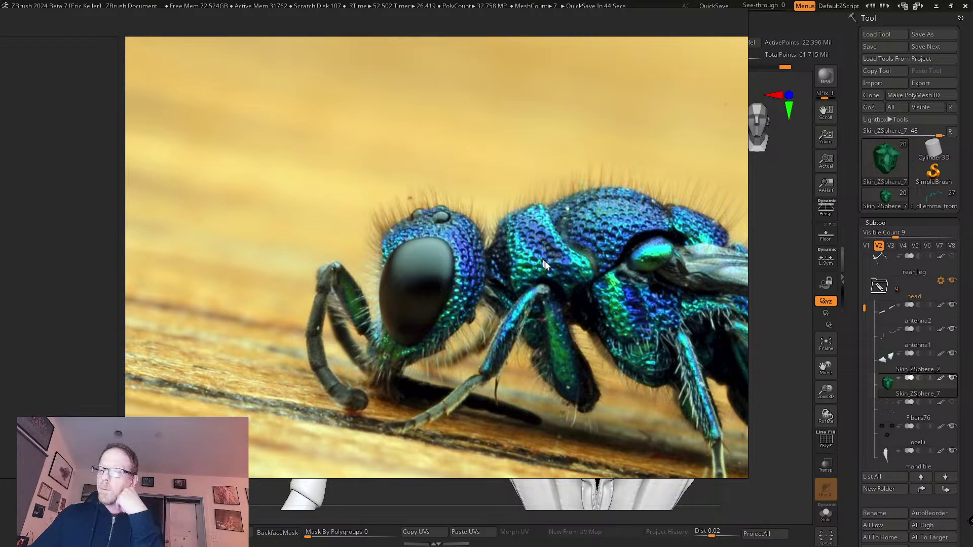
pyautogui.scroll(-2, 545, 265)
pyautogui.scroll(8, 480, 268)
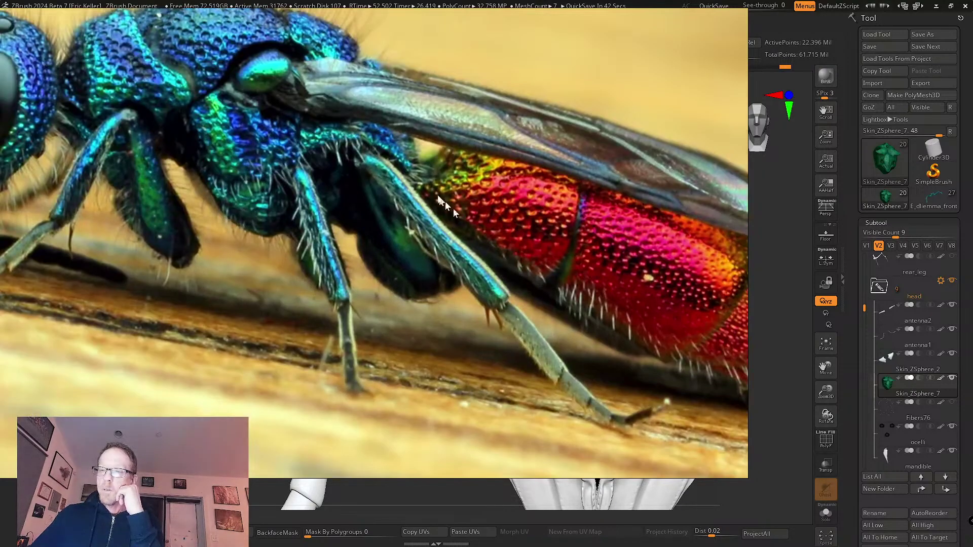
pyautogui.scroll(-4, 507, 213)
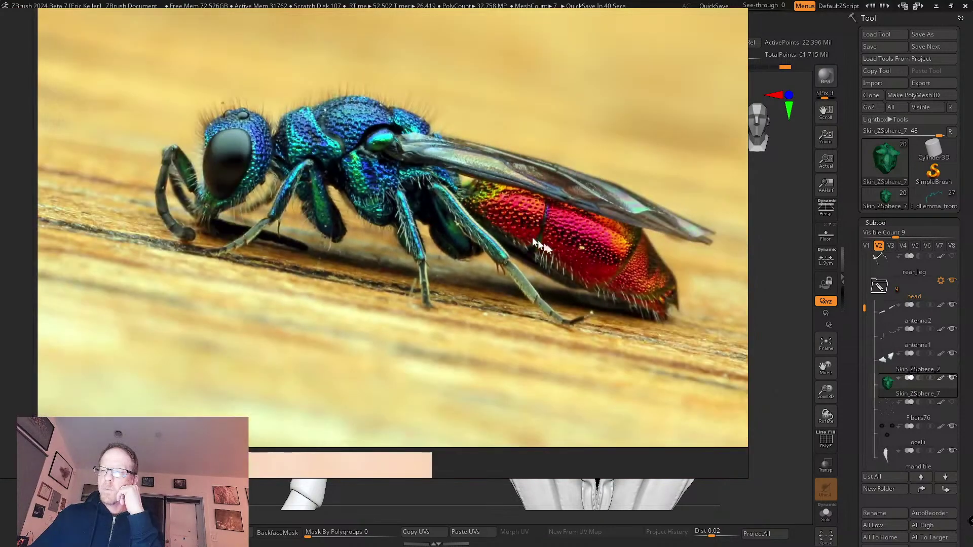
pyautogui.scroll(6, 569, 244)
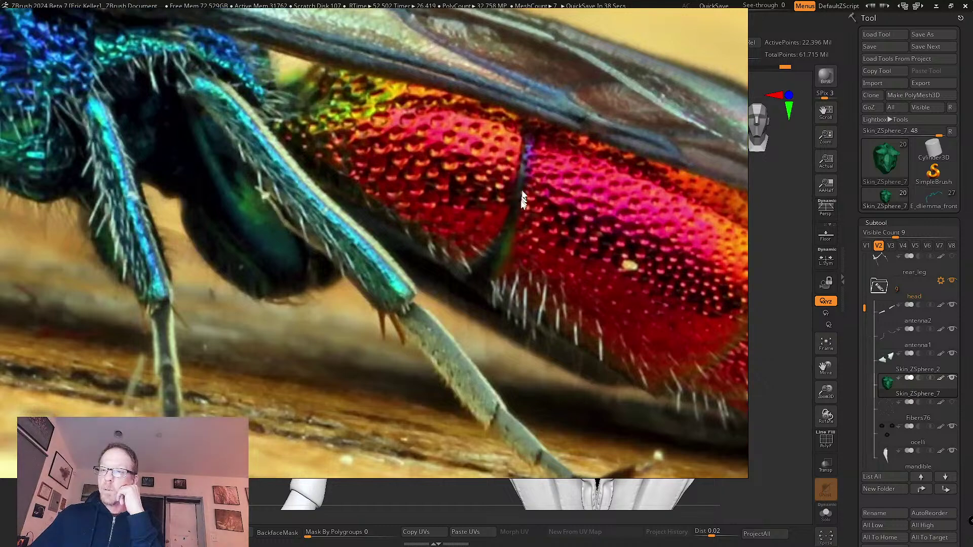
pyautogui.scroll(-2, 521, 195)
pyautogui.scroll(-3, 441, 224)
# - Study the head, eye border and thorax coloring in the side-view photo of the green wasp on a yellow background
pyautogui.moveTo(310, 222); pyautogui.dragTo(471, 88, button='middle')
pyautogui.moveTo(373, 322); pyautogui.dragTo(427, 36, button='middle')
pyautogui.moveTo(409, 239); pyautogui.dragTo(409, 107, button='middle')
pyautogui.moveTo(438, 291); pyautogui.dragTo(438, 139, button='middle')
pyautogui.moveTo(405, 349)
pyautogui.mouseDown(button='middle')
pyautogui.moveTo(406, 218)
pyautogui.moveTo(430, 223)
pyautogui.mouseUp(button='middle')
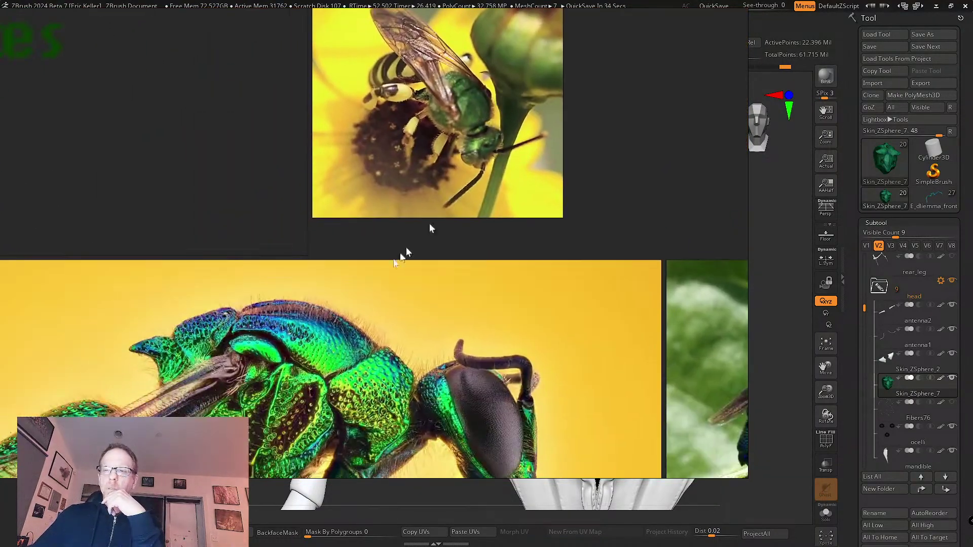
pyautogui.moveTo(429, 274); pyautogui.dragTo(471, 118, button='middle')
pyautogui.scroll(-1, 468, 152)
pyautogui.scroll(6, 507, 213)
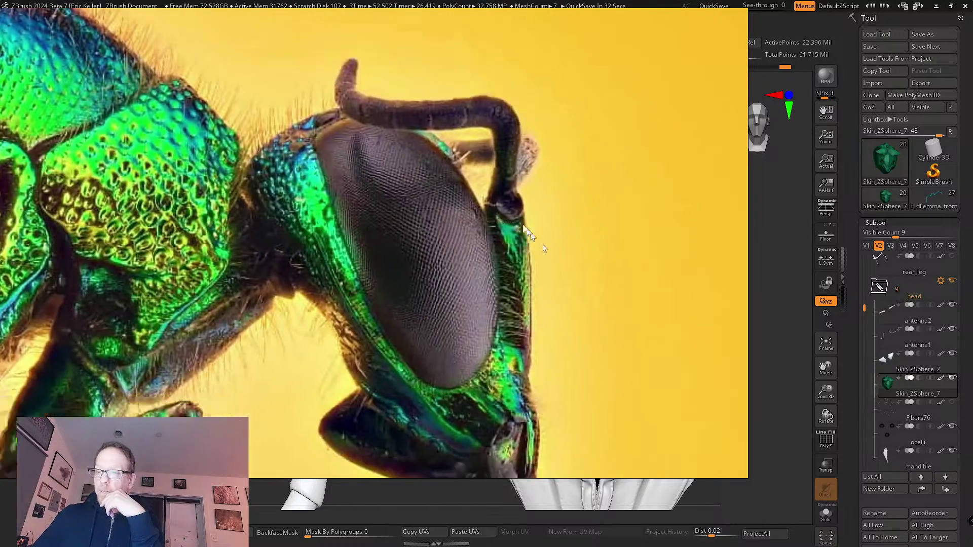
pyautogui.moveTo(526, 229); pyautogui.dragTo(437, 177, button='middle')
pyautogui.scroll(2, 427, 311)
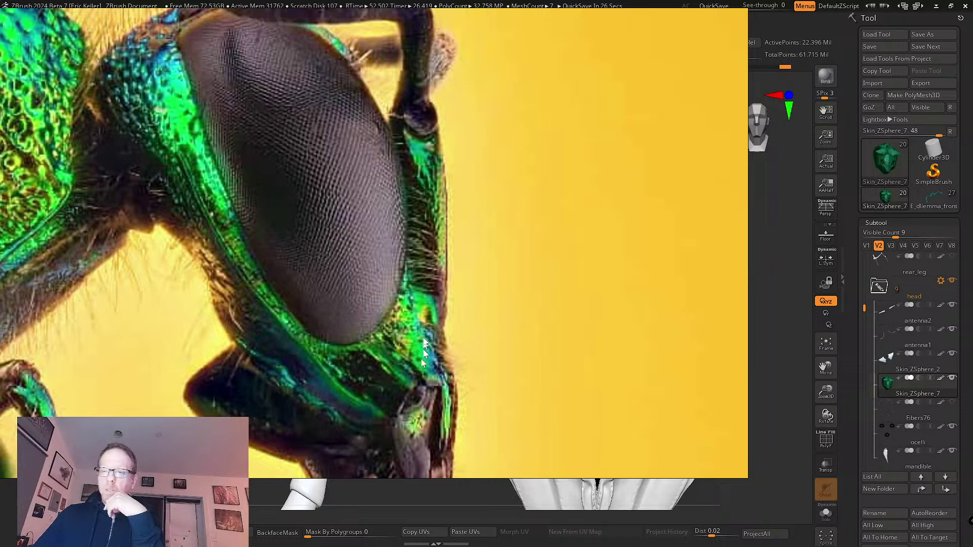
pyautogui.scroll(-4, 432, 327)
pyautogui.scroll(3, 239, 267)
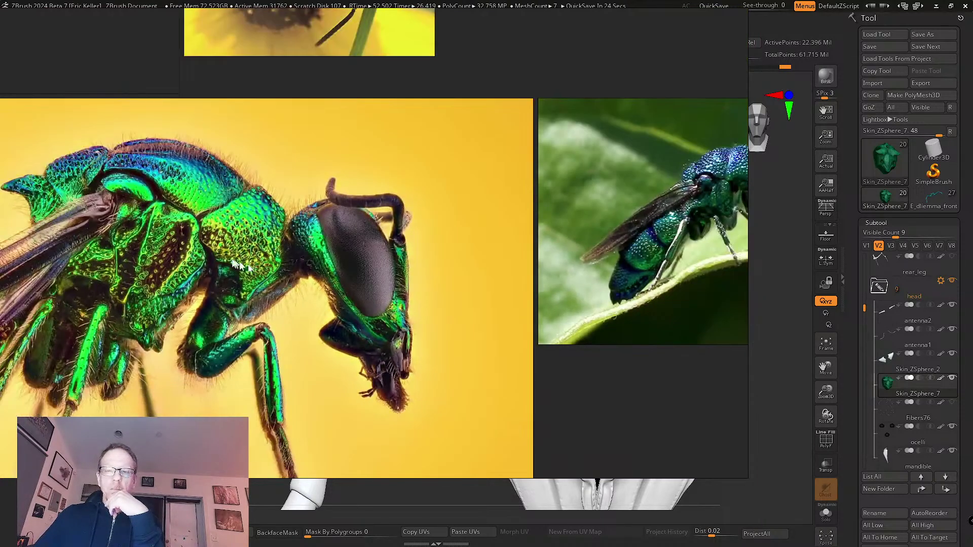
# - Examine the coloring and surface texture of the blue-green wasp in the photo of it standing on a leaf
pyautogui.moveTo(500, 284); pyautogui.dragTo(264, 299, button='middle')
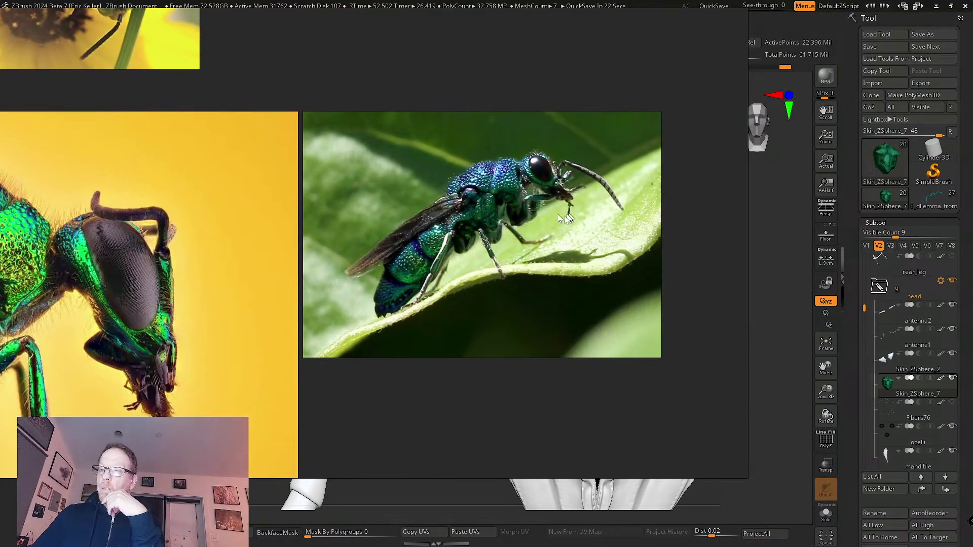
pyautogui.moveTo(561, 217); pyautogui.dragTo(456, 311, button='middle')
pyautogui.scroll(6, 456, 263)
pyautogui.scroll(-4, 454, 265)
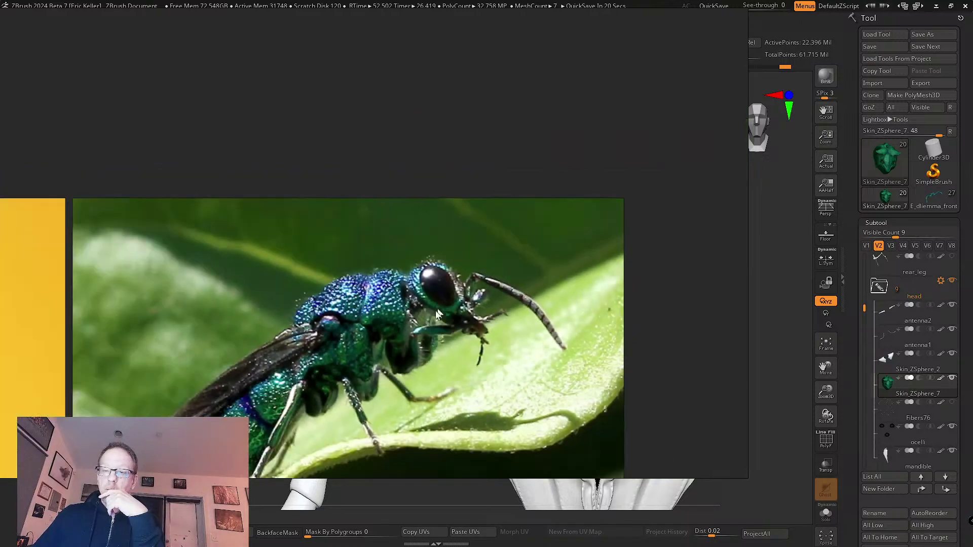
pyautogui.scroll(-1, 321, 368)
pyautogui.moveTo(314, 373); pyautogui.dragTo(458, 130, button='middle')
pyautogui.moveTo(256, 317); pyautogui.dragTo(514, 31, button='middle')
pyautogui.scroll(-2, 243, 232)
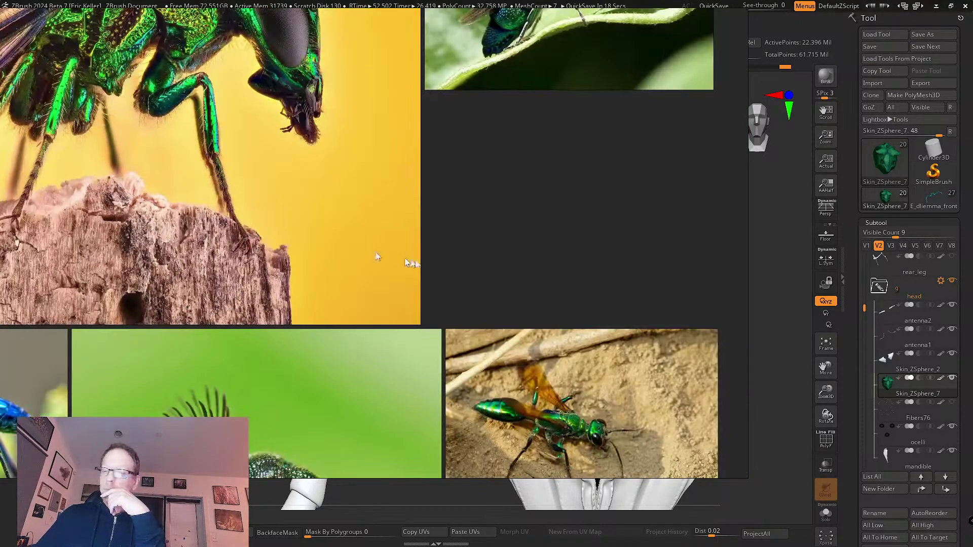
# - Examine the smooth metallic green wasp on sandy ground and the slender black-and-red wasp on the bright green leaf
pyautogui.moveTo(413, 264); pyautogui.dragTo(278, 65, button='middle')
pyautogui.scroll(4, 389, 195)
pyautogui.scroll(6, 445, 206)
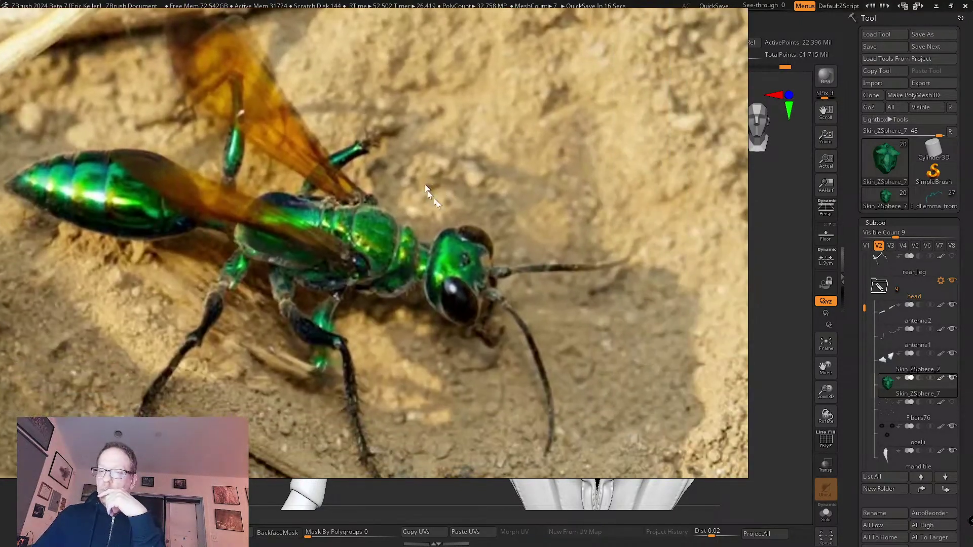
pyautogui.scroll(-5, 465, 227)
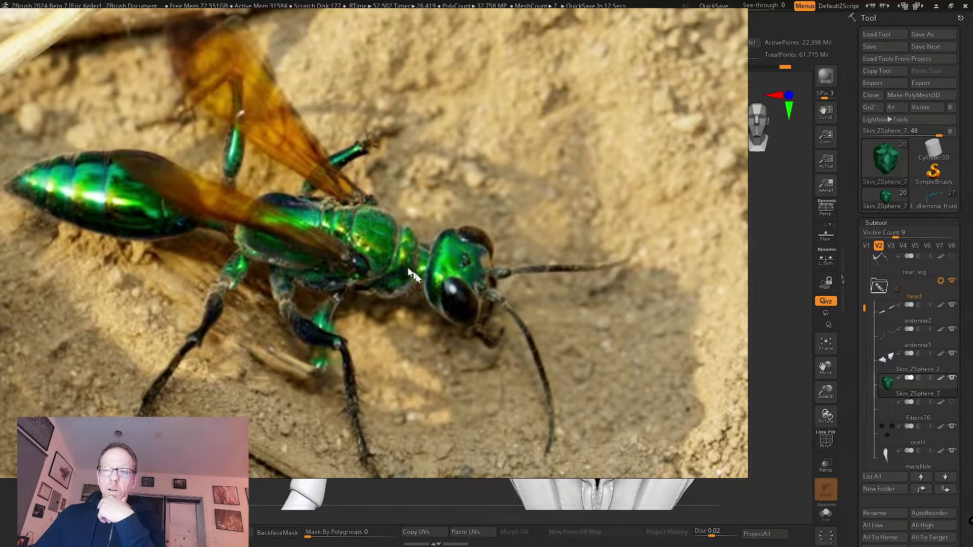
pyautogui.moveTo(451, 335); pyautogui.dragTo(437, 137, button='middle')
pyautogui.moveTo(398, 446); pyautogui.dragTo(440, 178, button='middle')
pyautogui.moveTo(355, 277); pyautogui.dragTo(477, 210, button='middle')
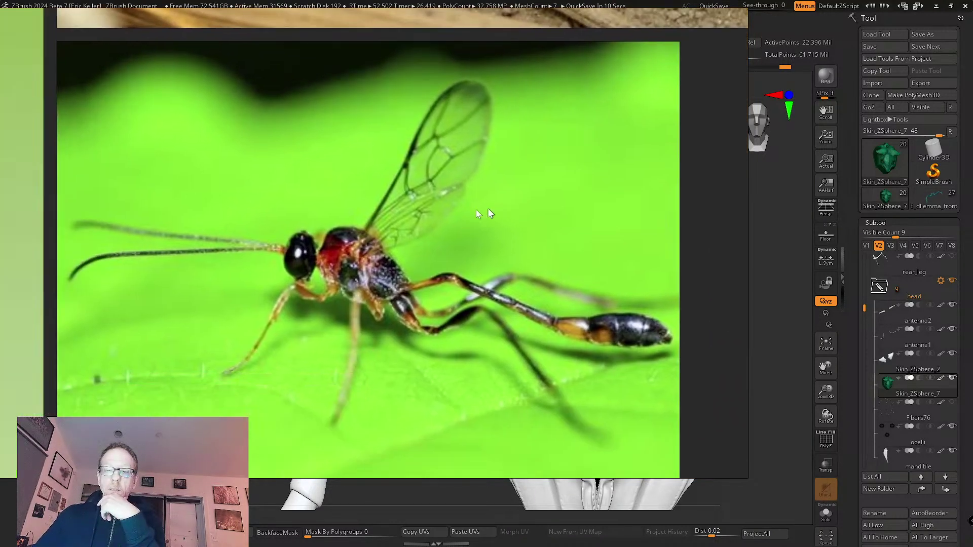
# - Study the pitted metallic thorax of the wasp with feathery antennae and view the photo of the blue wasp on flower buds
pyautogui.moveTo(259, 212)
pyautogui.mouseDown(button='middle')
pyautogui.moveTo(583, 200)
pyautogui.moveTo(728, 215)
pyautogui.mouseUp(button='middle')
pyautogui.moveTo(322, 206)
pyautogui.mouseDown(button='middle')
pyautogui.moveTo(354, 201)
pyautogui.moveTo(693, 259)
pyautogui.mouseUp(button='middle')
pyautogui.moveTo(325, 83); pyautogui.dragTo(365, 230, button='middle')
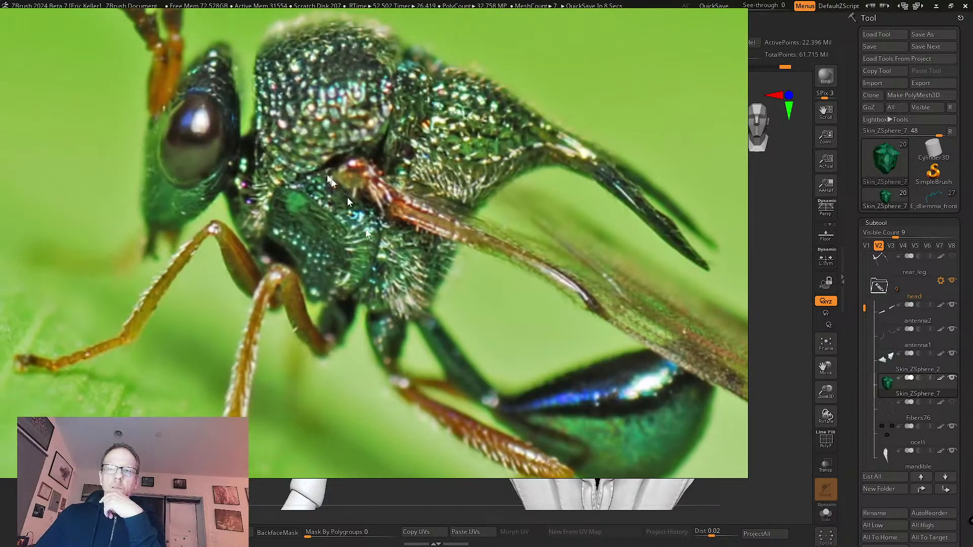
pyautogui.scroll(-8, 324, 228)
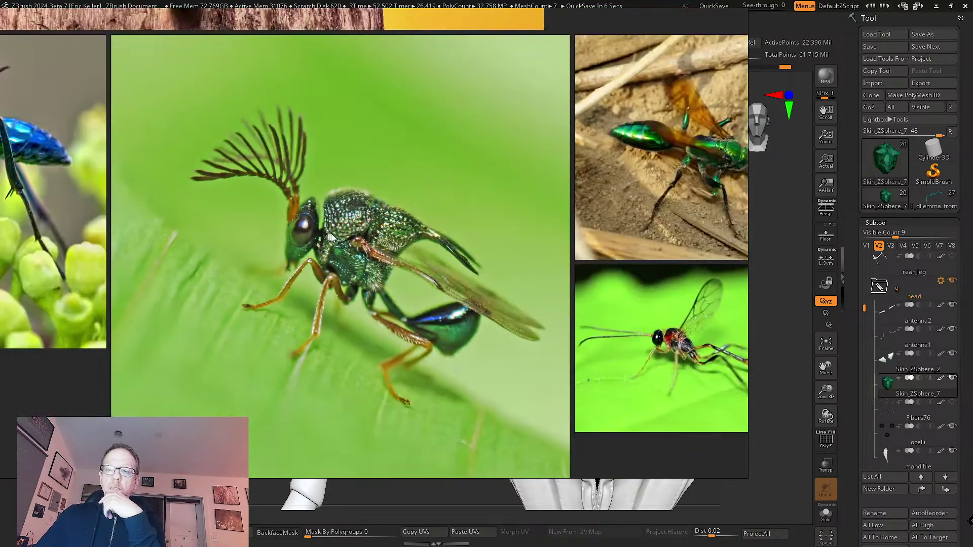
pyautogui.scroll(-4, 329, 238)
pyautogui.moveTo(284, 223); pyautogui.dragTo(431, 265, button='middle')
pyautogui.moveTo(349, 207); pyautogui.dragTo(370, 258, button='middle')
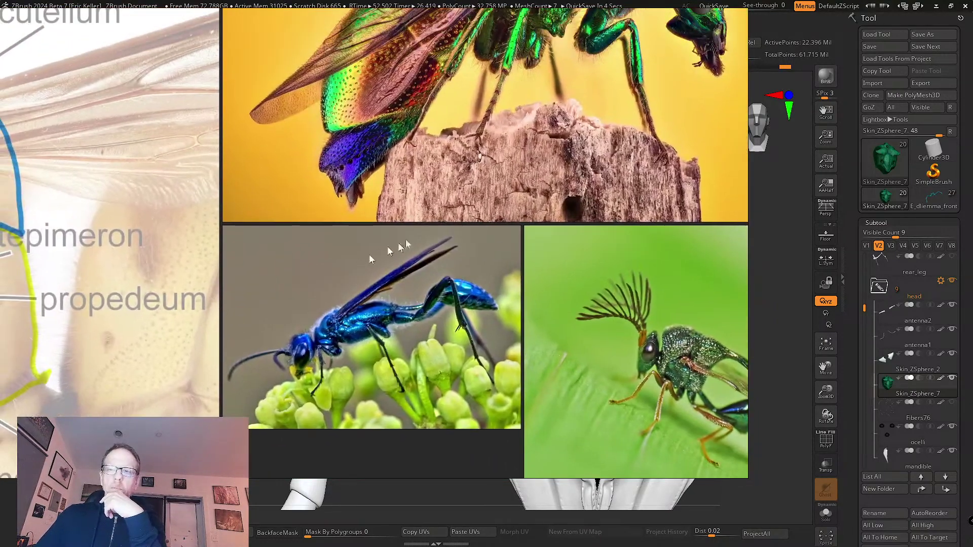
# - Return to the ZBrush head model, choose a dark orange-red and spray it lightly around the front ocellus
pyautogui.moveTo(669, 58); pyautogui.dragTo(0, 167, button='right')
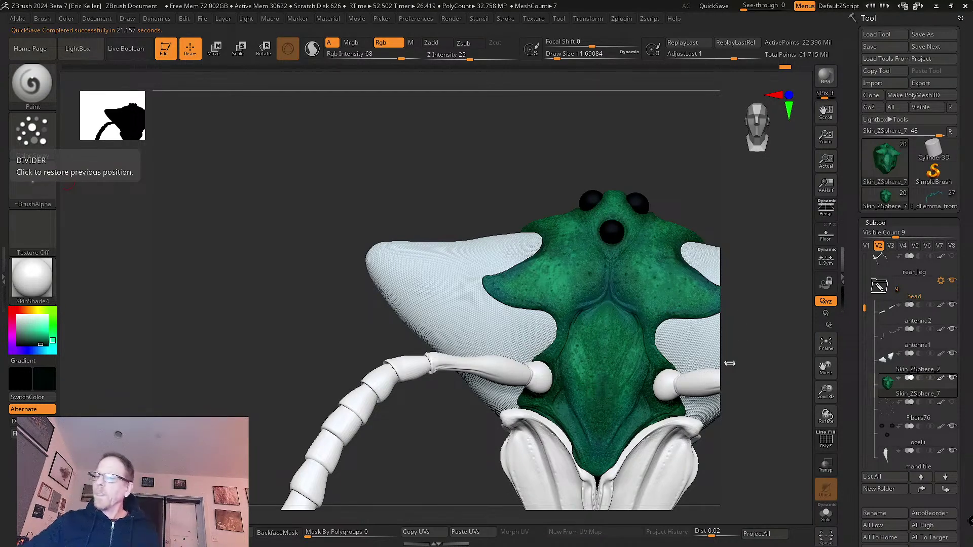
pyautogui.moveTo(730, 363)
pyautogui.mouseDown()
pyautogui.moveTo(751, 362)
pyautogui.moveTo(732, 397)
pyautogui.moveTo(641, 337)
pyautogui.moveTo(598, 342)
pyautogui.mouseUp()
pyautogui.click(22, 309)
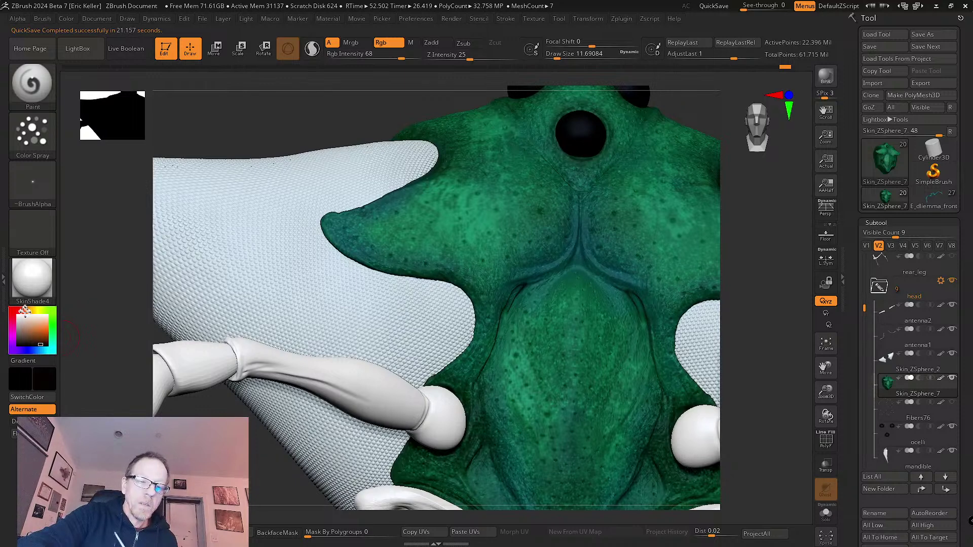
pyautogui.click(43, 336)
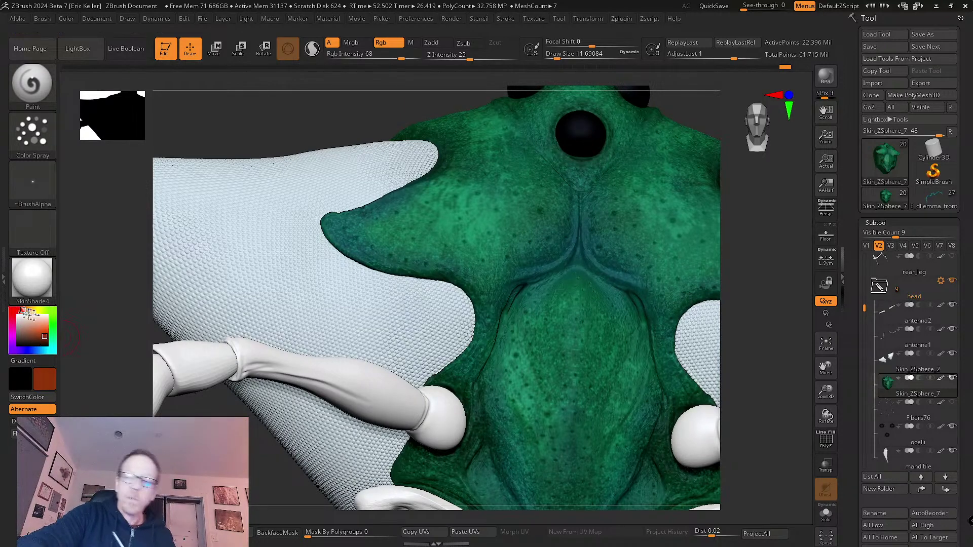
pyautogui.keyDown('alt'); pyautogui.moveTo(594, 237); pyautogui.dragTo(563, 319, button='right'); pyautogui.keyUp('alt')
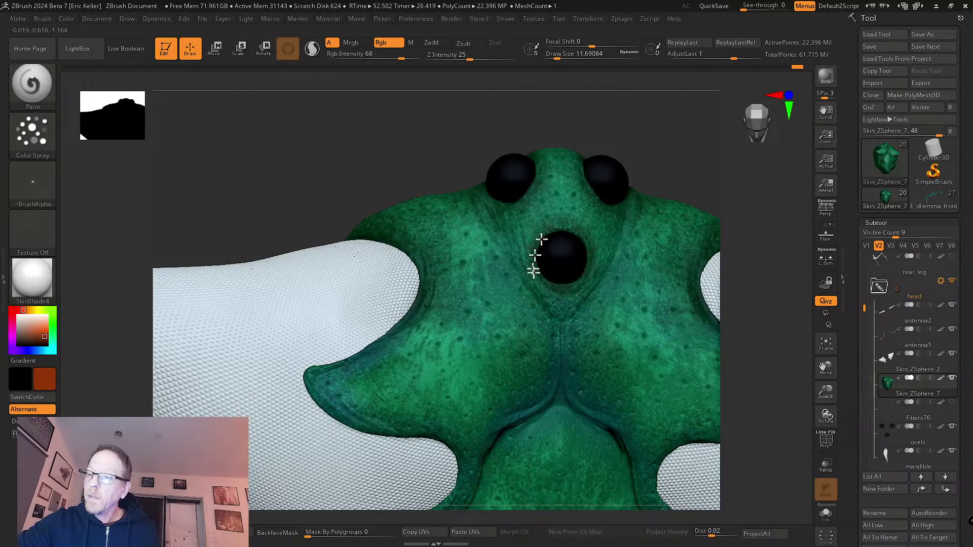
pyautogui.keyDown('ctrl'); pyautogui.moveTo(542, 238); pyautogui.dragTo(554, 303, button='right'); pyautogui.keyUp('ctrl')
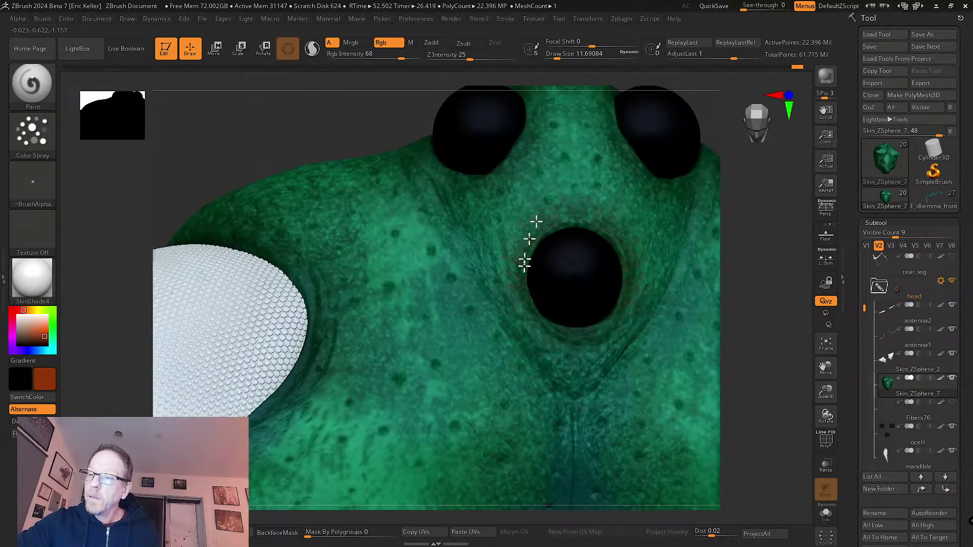
# - Build up the orange-red around the front ocellus using Draw Size 5.75148, Alpha 07 and Rgb Intensity 24
pyautogui.press('s')
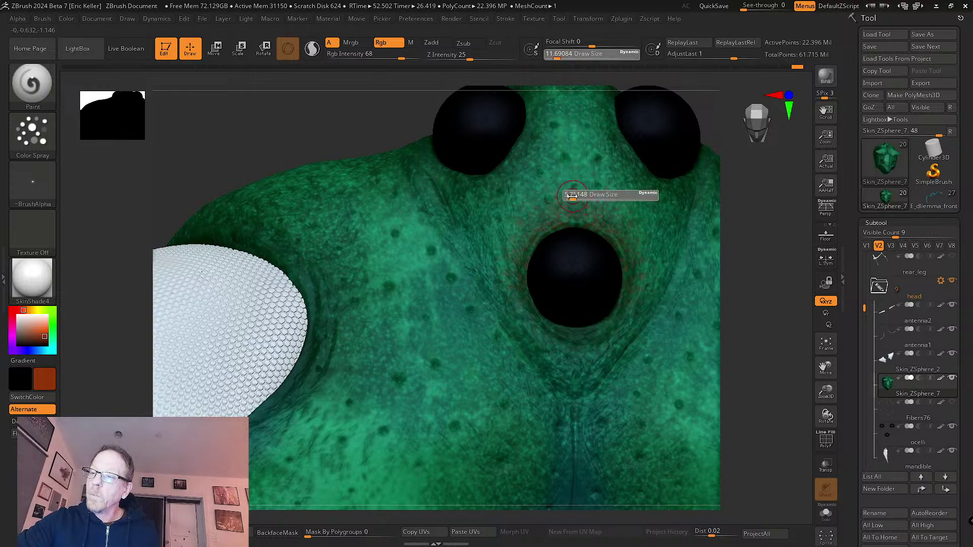
pyautogui.click(572, 195)
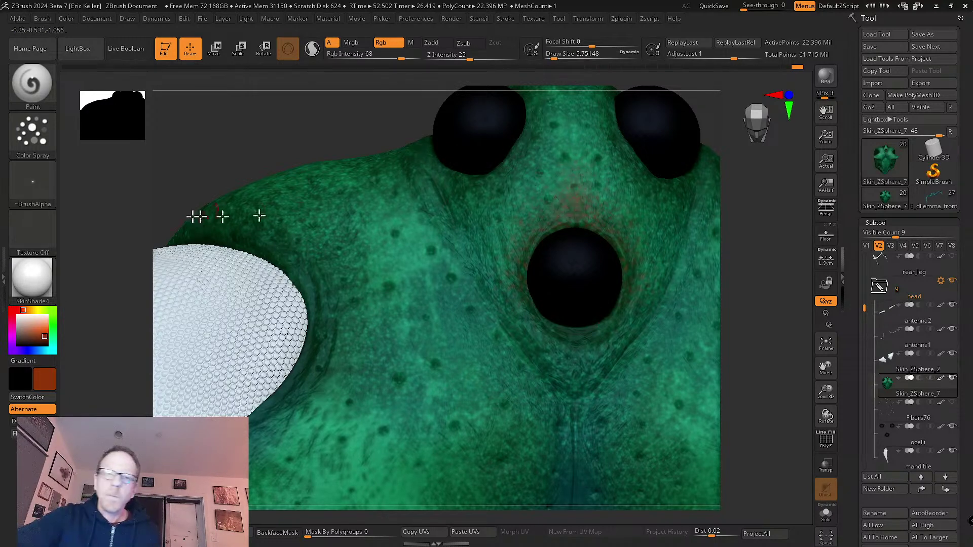
pyautogui.click(33, 182)
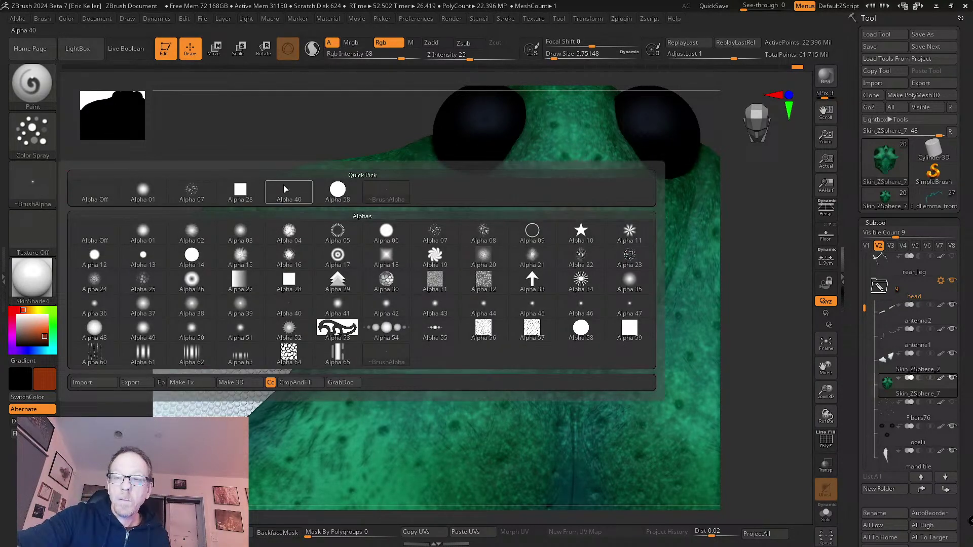
pyautogui.click(192, 191)
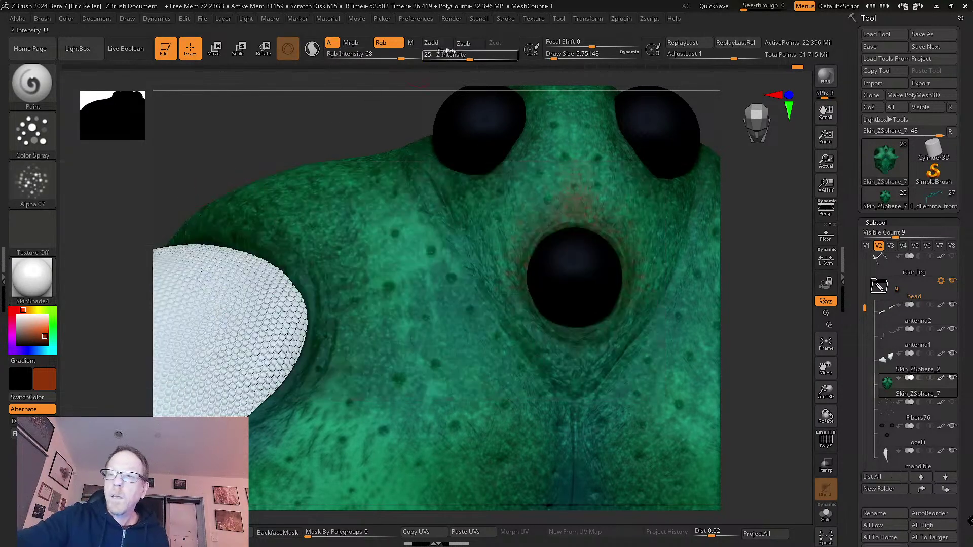
pyautogui.click(371, 58)
pyautogui.moveTo(574, 210)
pyautogui.mouseDown()
pyautogui.moveTo(576, 163)
pyautogui.moveTo(537, 234)
pyautogui.moveTo(536, 218)
pyautogui.mouseUp()
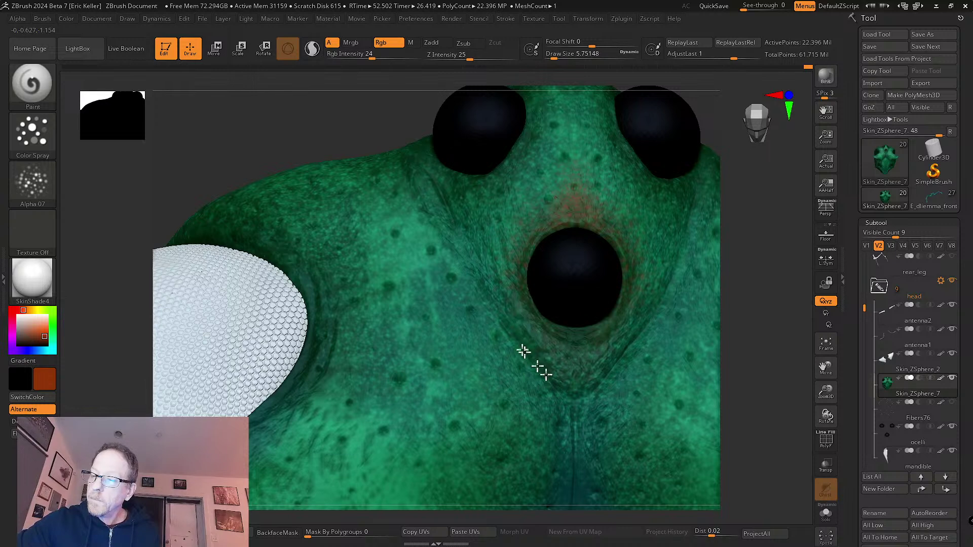
pyautogui.press('shift')
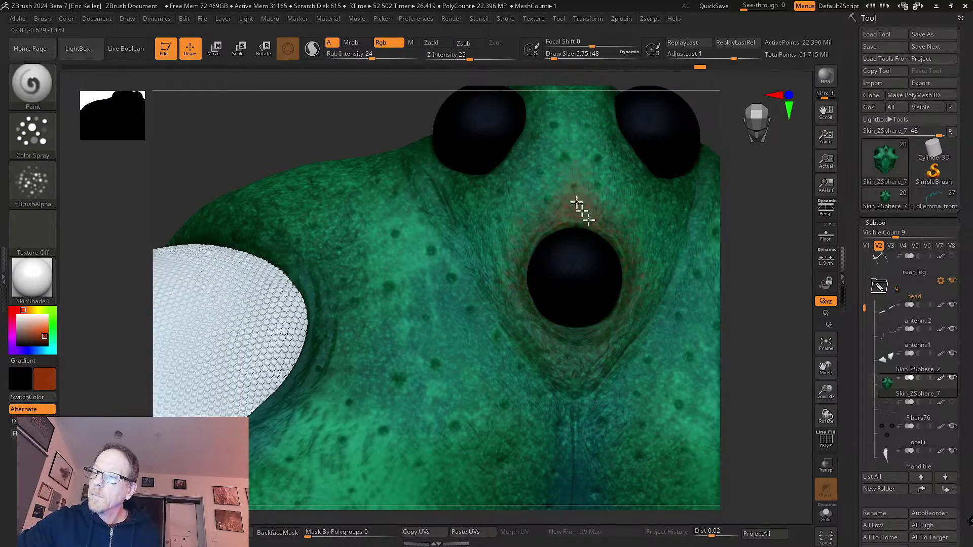
pyautogui.moveTo(583, 196); pyautogui.dragTo(623, 256)
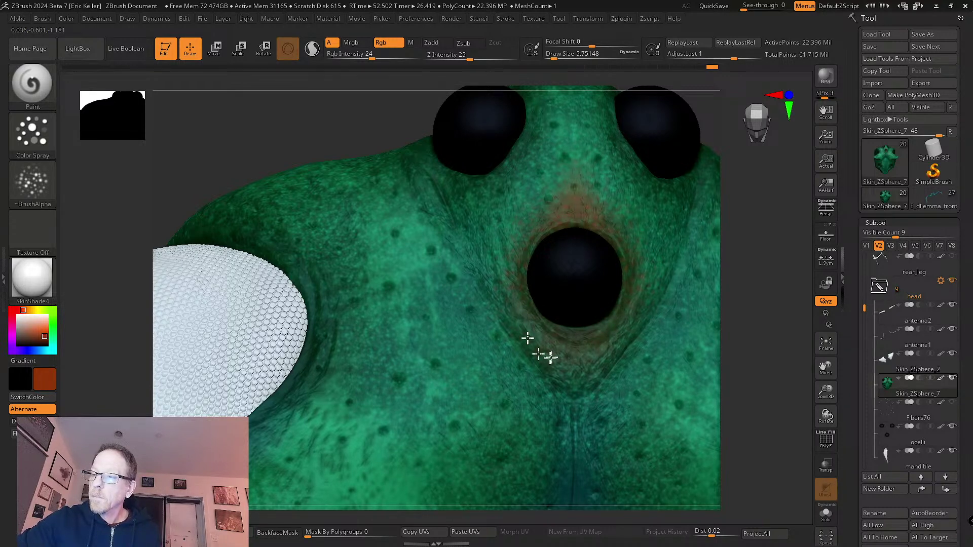
# - Spray the same orange-red around the bases of the two rear ocelli from several angles
pyautogui.moveTo(598, 415); pyautogui.dragTo(575, 258, button='right')
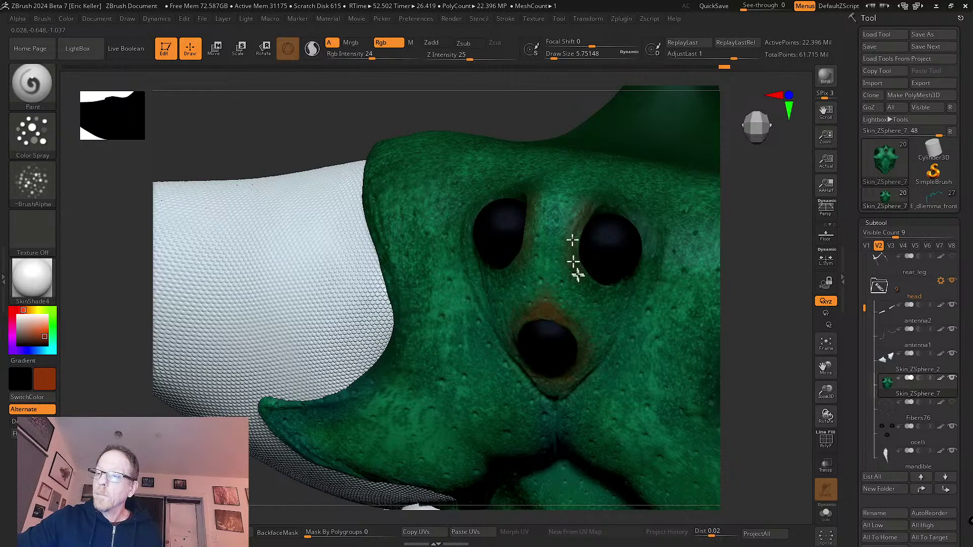
pyautogui.moveTo(592, 261); pyautogui.dragTo(567, 257, button='right')
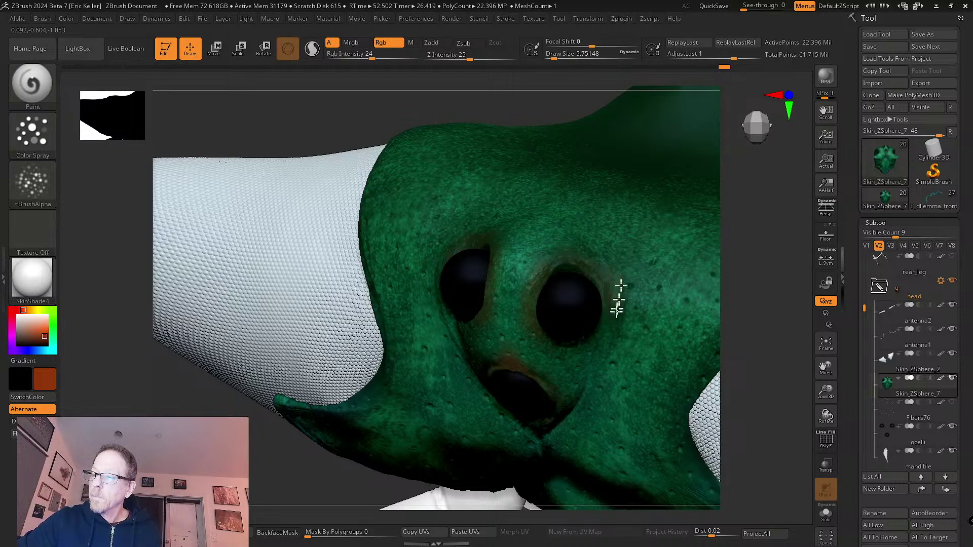
pyautogui.moveTo(618, 299)
pyautogui.mouseDown(button='right')
pyautogui.moveTo(606, 289)
pyautogui.moveTo(603, 309)
pyautogui.mouseUp(button='right')
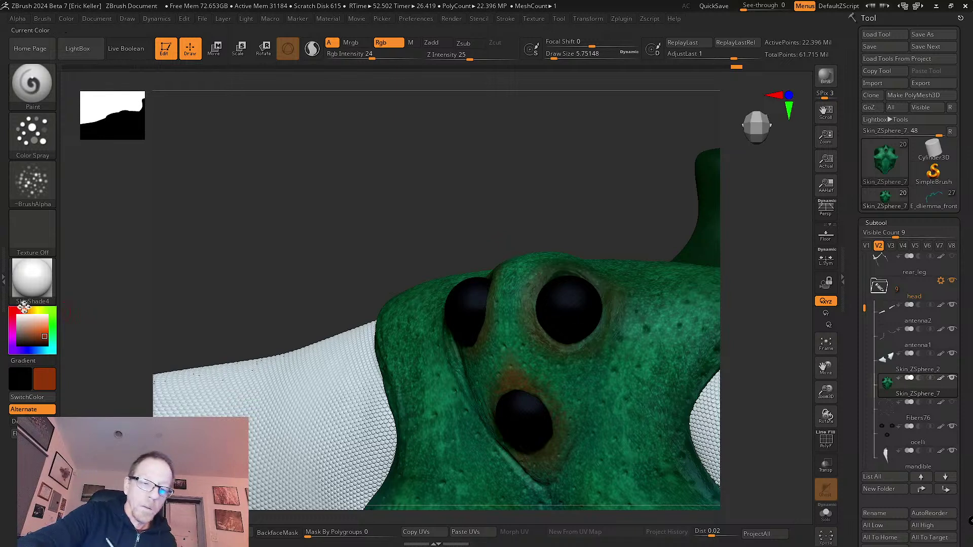
# - Switch the color to a dark mustard yellow and blend it into the reddish rings around the three ocelli
pyautogui.moveTo(23, 307); pyautogui.dragTo(32, 310)
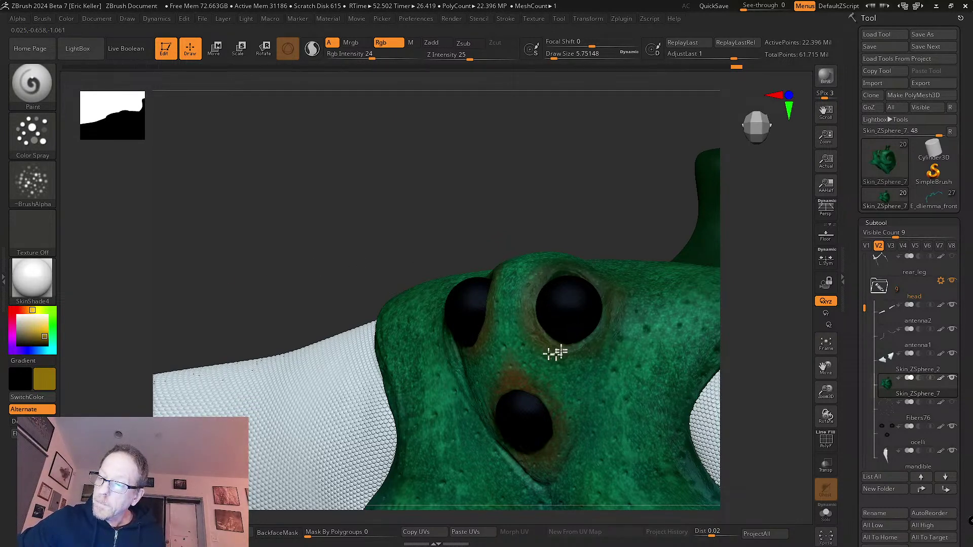
pyautogui.moveTo(603, 321); pyautogui.dragTo(561, 323, button='right')
pyautogui.moveTo(561, 323)
pyautogui.mouseDown()
pyautogui.moveTo(532, 315)
pyautogui.moveTo(564, 351)
pyautogui.moveTo(558, 343)
pyautogui.moveTo(567, 397)
pyautogui.mouseUp()
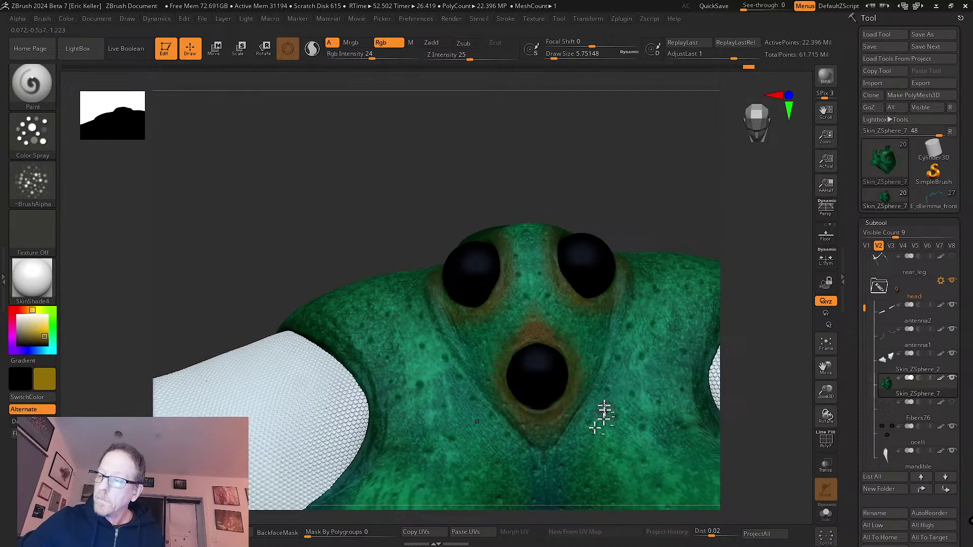
# - Spray mustard yellow along the lower face border above the mandibles and the adjoining creases, raising Rgb Intensity to 45
pyautogui.moveTo(603, 412)
pyautogui.keyDown('ctrl'); pyautogui.mouseDown(button='right')
pyautogui.moveTo(621, 421)
pyautogui.moveTo(588, 330)
pyautogui.moveTo(593, 347)
pyautogui.moveTo(586, 336)
pyautogui.moveTo(563, 420)
pyautogui.moveTo(538, 443)
pyautogui.mouseUp(button='right'); pyautogui.keyUp('ctrl')
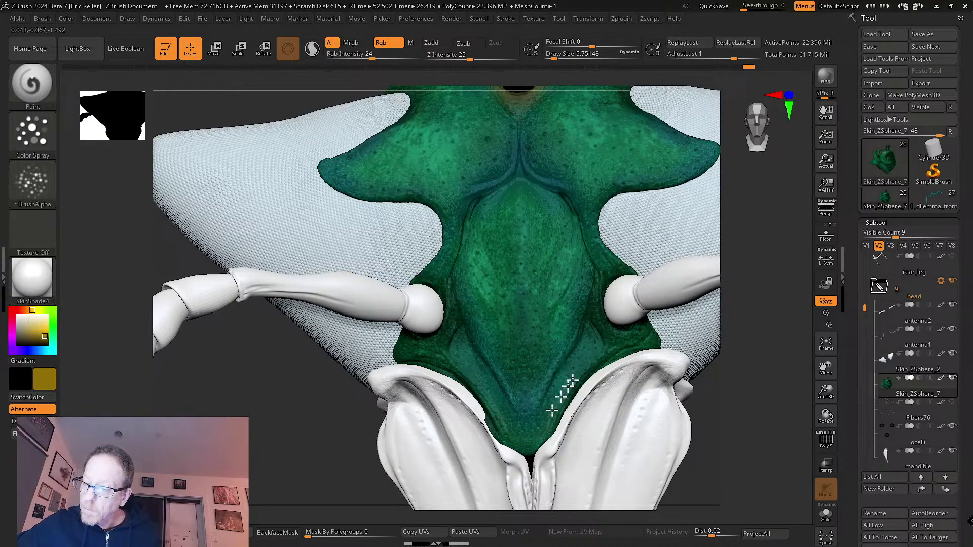
pyautogui.moveTo(375, 56); pyautogui.dragTo(390, 56)
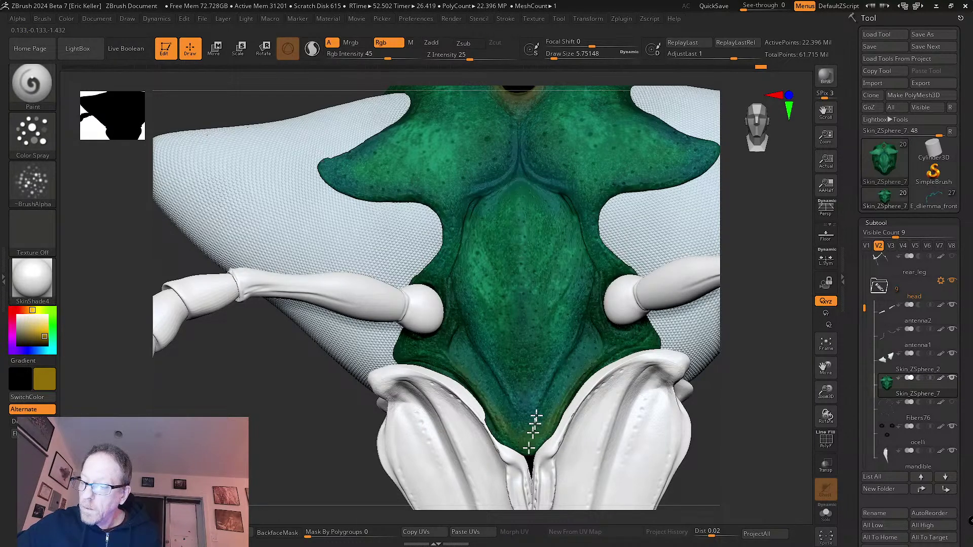
pyautogui.moveTo(588, 375)
pyautogui.mouseDown()
pyautogui.moveTo(630, 343)
pyautogui.moveTo(600, 350)
pyautogui.mouseUp()
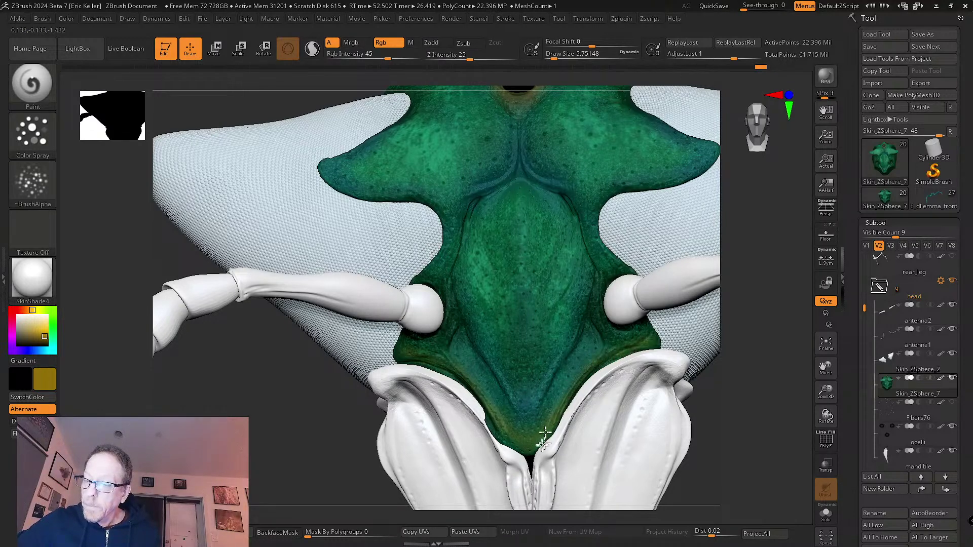
pyautogui.moveTo(543, 441)
pyautogui.mouseDown()
pyautogui.moveTo(592, 365)
pyautogui.moveTo(525, 453)
pyautogui.mouseUp()
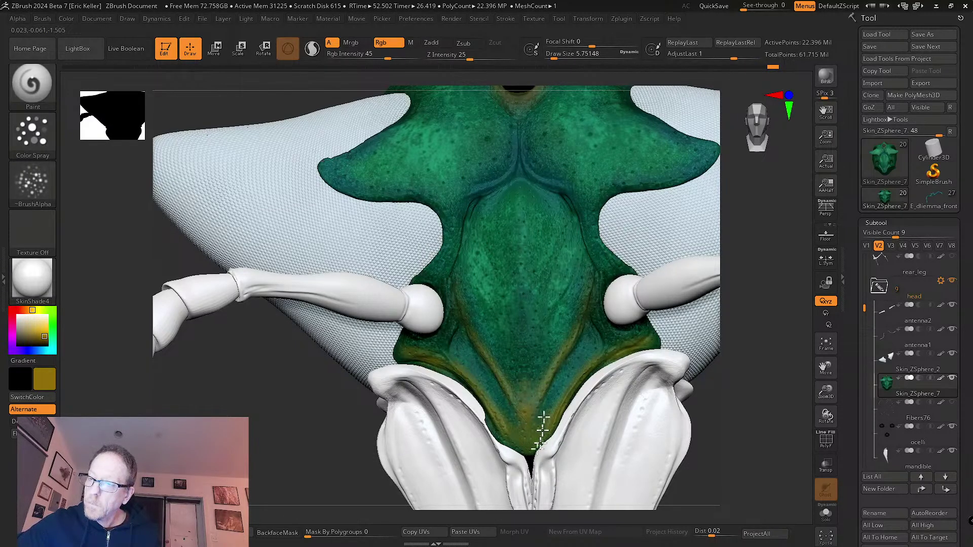
# - Spray mustard yellow patches on the forehead on both sides of the central groove below the ocelli
pyautogui.keyDown('ctrl'); pyautogui.moveTo(542, 424); pyautogui.dragTo(533, 261, button='right'); pyautogui.keyUp('ctrl')
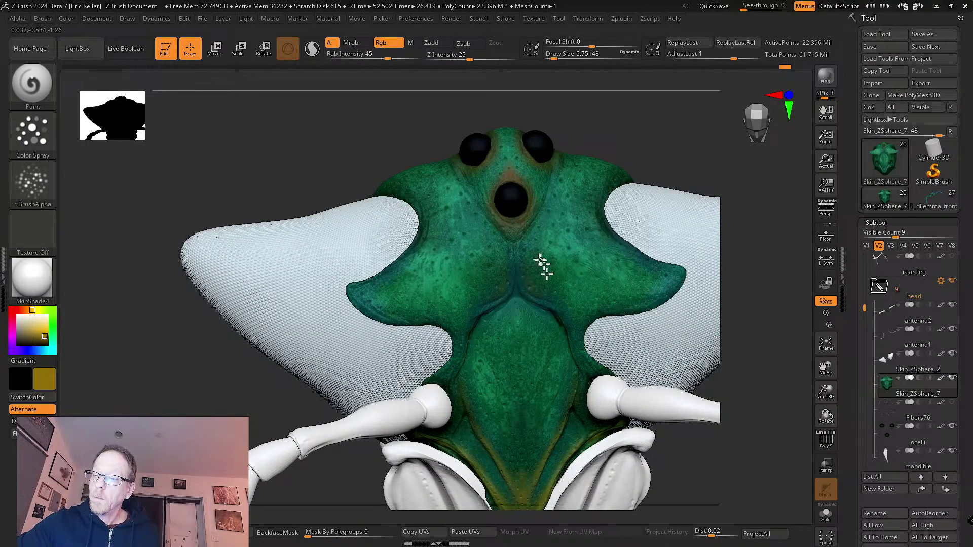
pyautogui.moveTo(550, 282)
pyautogui.mouseDown()
pyautogui.moveTo(569, 265)
pyautogui.moveTo(575, 300)
pyautogui.moveTo(522, 224)
pyautogui.moveTo(536, 345)
pyautogui.mouseUp()
pyautogui.keyDown('ctrl'); pyautogui.moveTo(582, 358); pyautogui.dragTo(550, 208, button='right'); pyautogui.keyUp('ctrl')
pyautogui.moveTo(563, 284)
pyautogui.keyDown('ctrl'); pyautogui.mouseDown(button='right')
pyautogui.moveTo(583, 355)
pyautogui.moveTo(597, 307)
pyautogui.moveTo(600, 330)
pyautogui.mouseUp(button='right'); pyautogui.keyUp('ctrl')
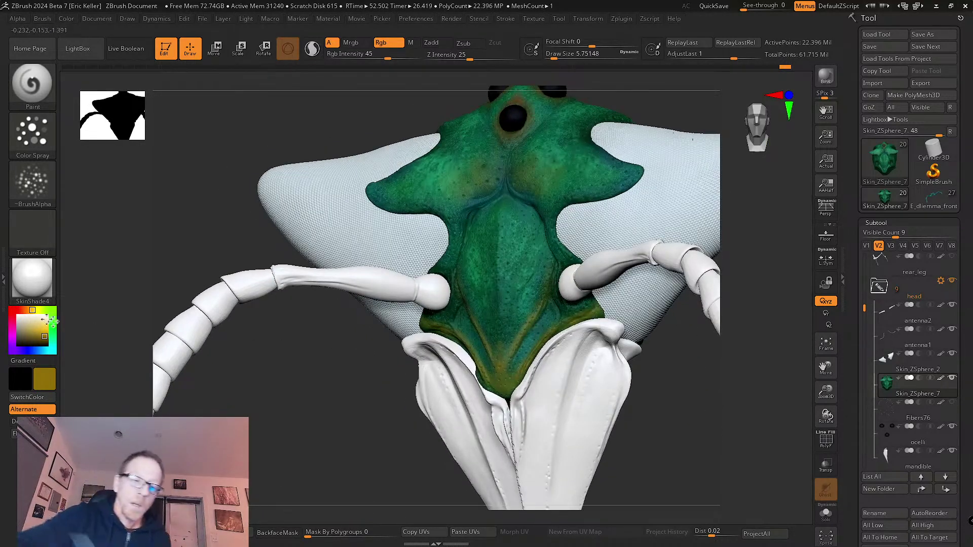
# - Change the color to orange-red and spray it on the lower tip of the face between the mandibles
pyautogui.click(28, 310)
pyautogui.click(23, 310)
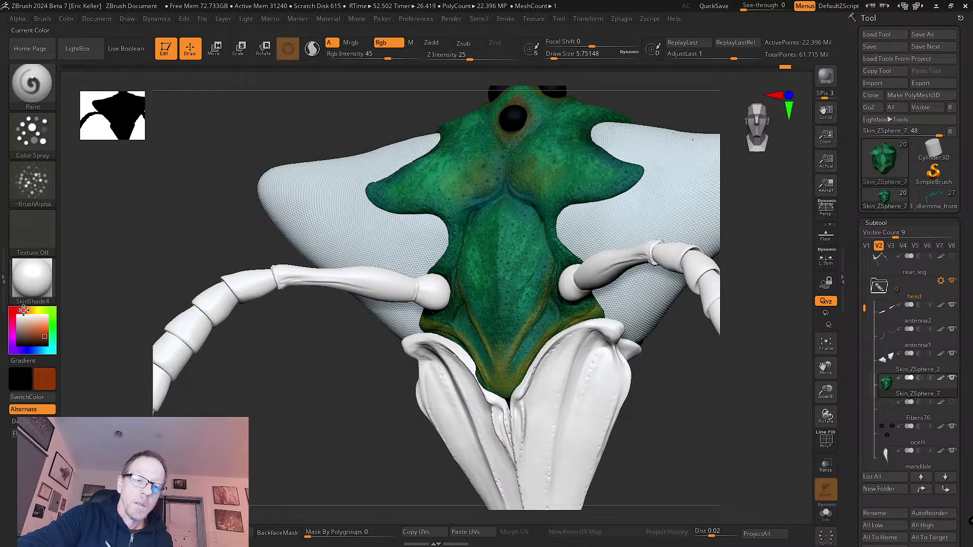
pyautogui.moveTo(514, 352); pyautogui.dragTo(507, 391, button='right')
pyautogui.moveTo(484, 369); pyautogui.dragTo(485, 390)
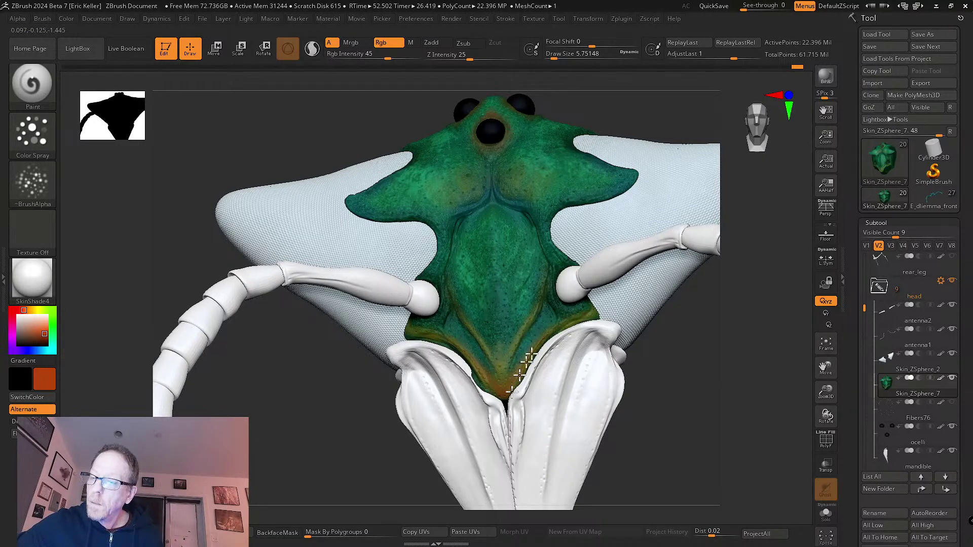
# - Switch the material to the Redshift SimpleMetalBrushed preset and render the head from a more frontal, tilted view
pyautogui.keyDown('ctrl'); pyautogui.moveTo(509, 366); pyautogui.dragTo(502, 284, button='right'); pyautogui.keyUp('ctrl')
pyautogui.click(38, 279)
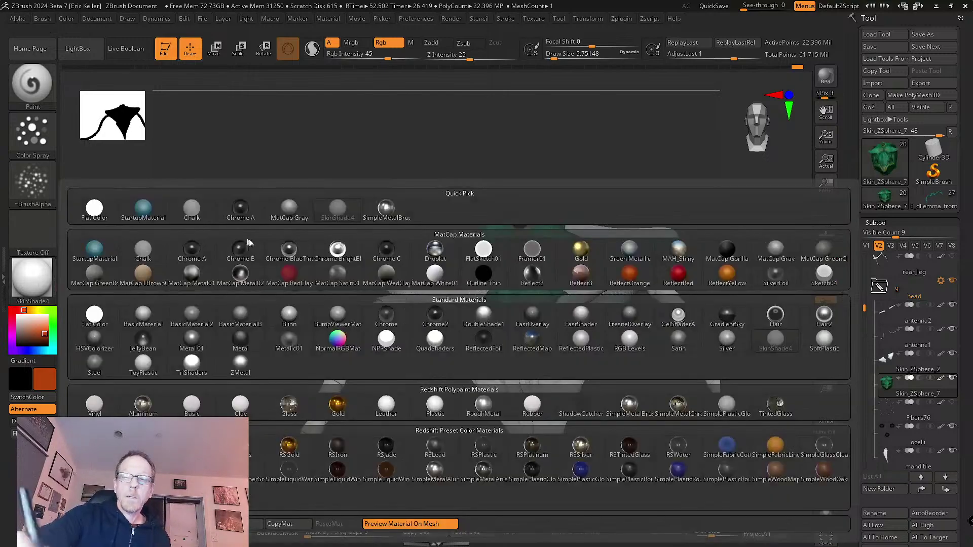
pyautogui.click(385, 208)
pyautogui.moveTo(670, 336); pyautogui.dragTo(595, 401, button='right')
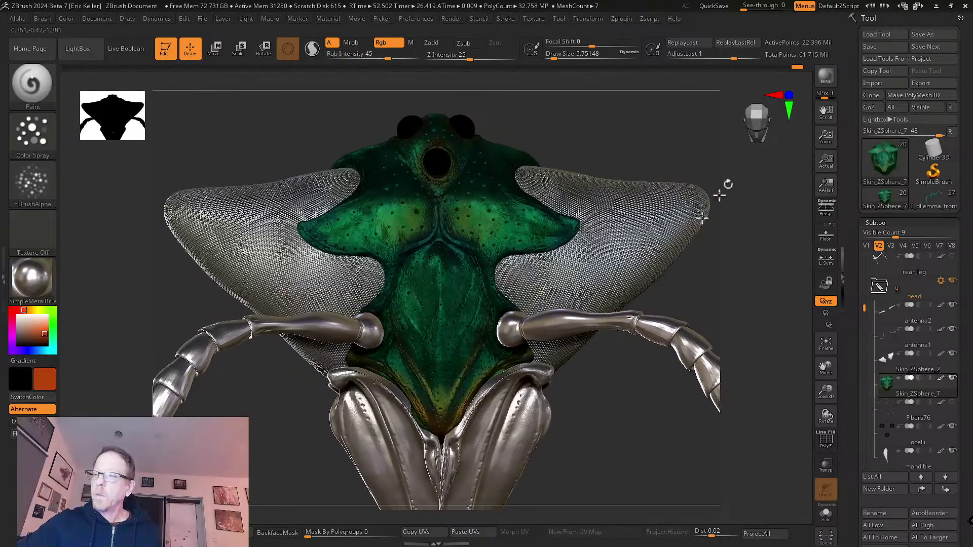
pyautogui.click(825, 80)
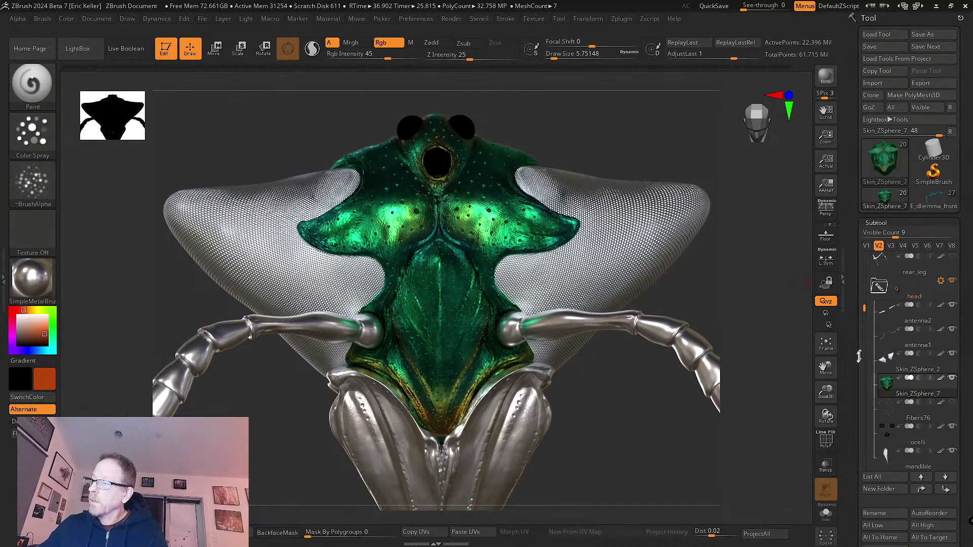
# - Turn off the Redshift Smooth surface property for all visible subtools and render the head again from a slightly turned view
pyautogui.scroll(-10, 852, 246)
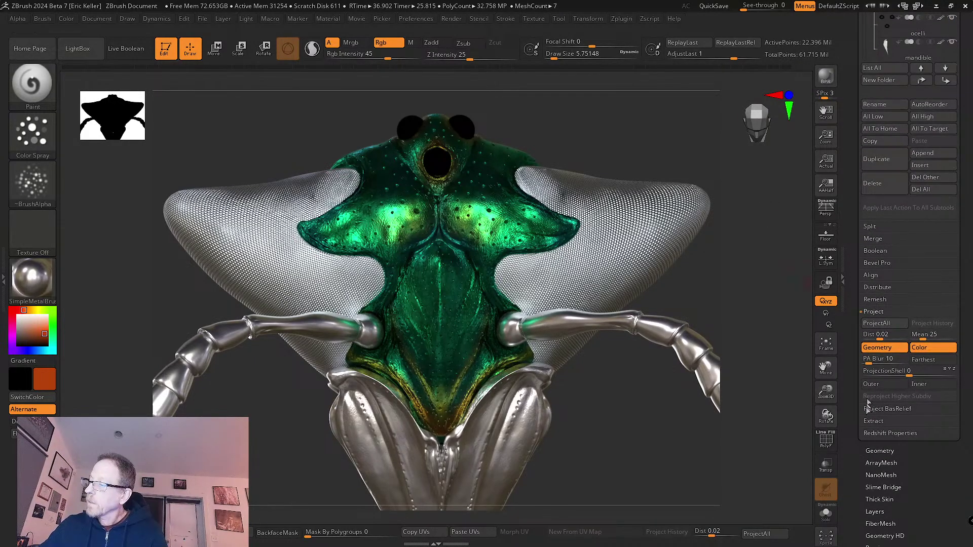
pyautogui.click(897, 434)
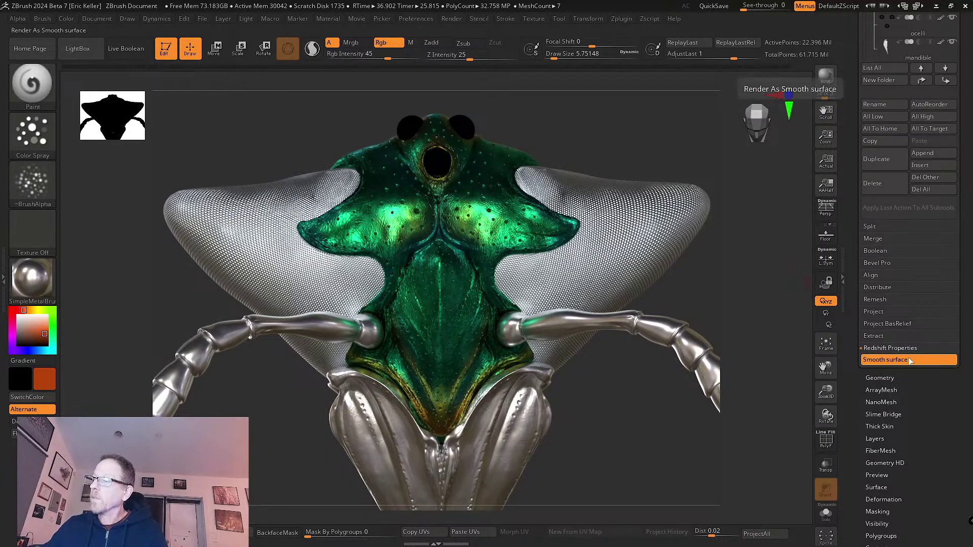
pyautogui.click(892, 360)
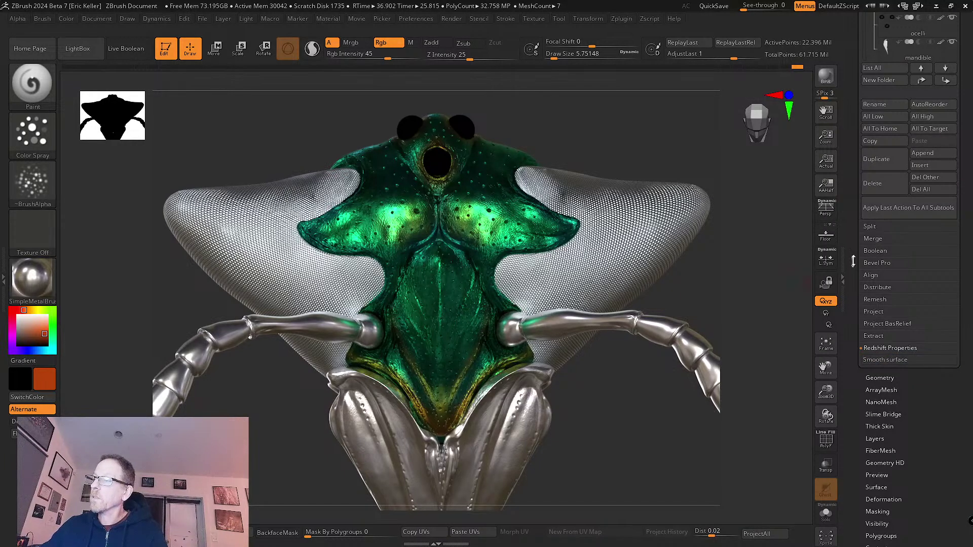
pyautogui.click(913, 212)
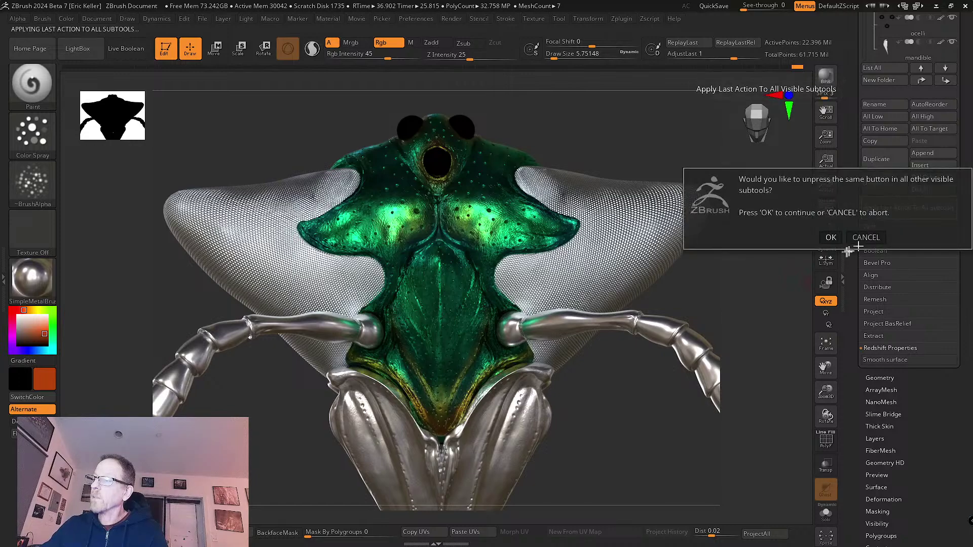
pyautogui.click(832, 237)
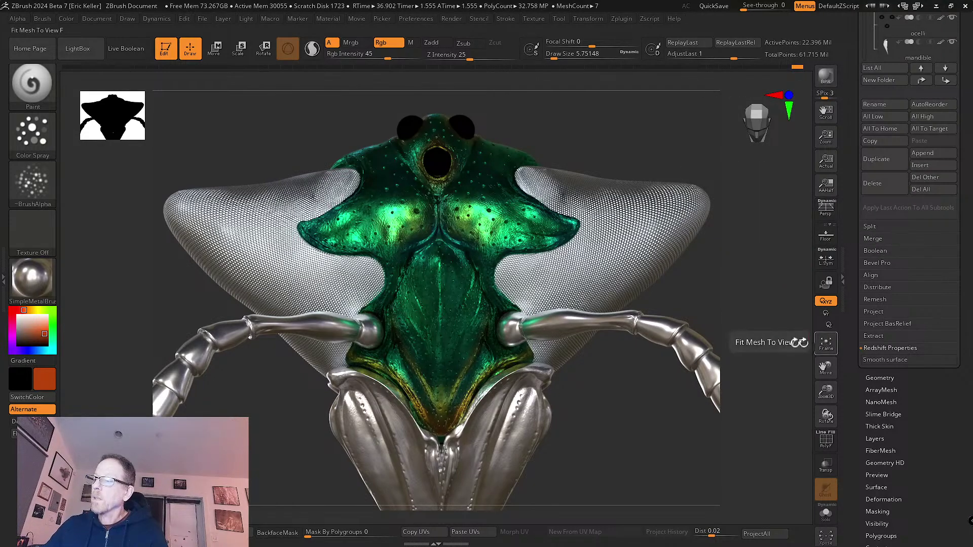
pyautogui.moveTo(744, 305)
pyautogui.mouseDown()
pyautogui.moveTo(728, 306)
pyautogui.moveTo(631, 422)
pyautogui.moveTo(711, 363)
pyautogui.moveTo(737, 248)
pyautogui.mouseUp()
pyautogui.click(827, 76)
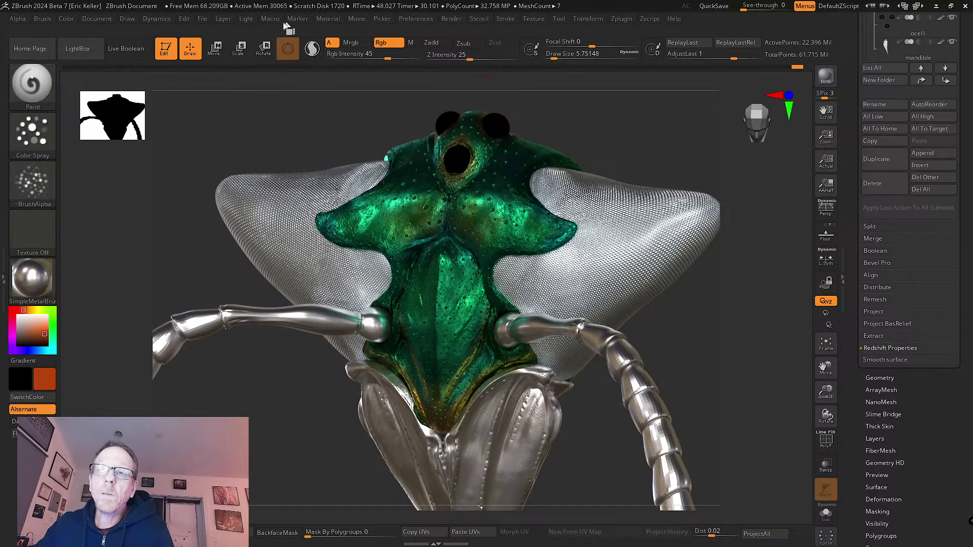
# - Dock the Render palette beside the canvas and inspect the Redshift render and light properties
pyautogui.click(451, 19)
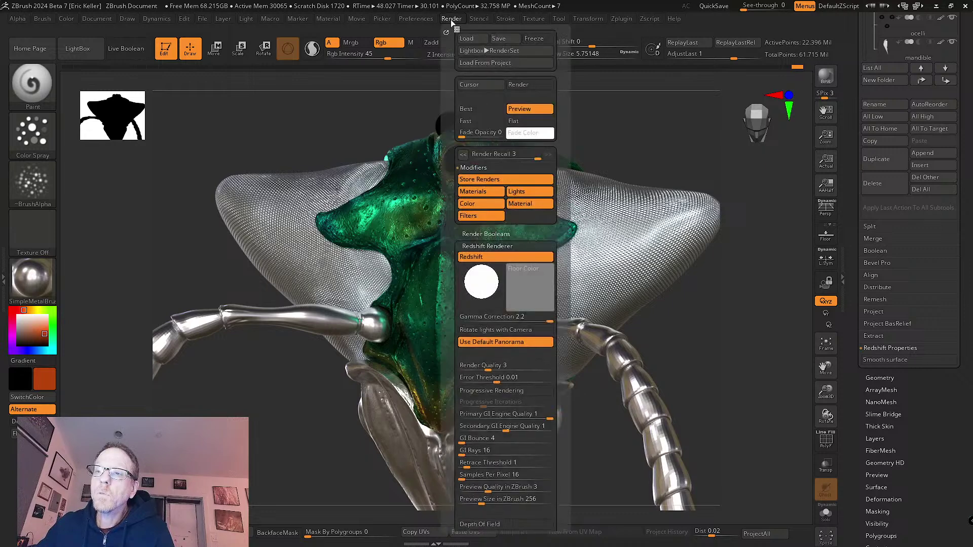
pyautogui.click(446, 32)
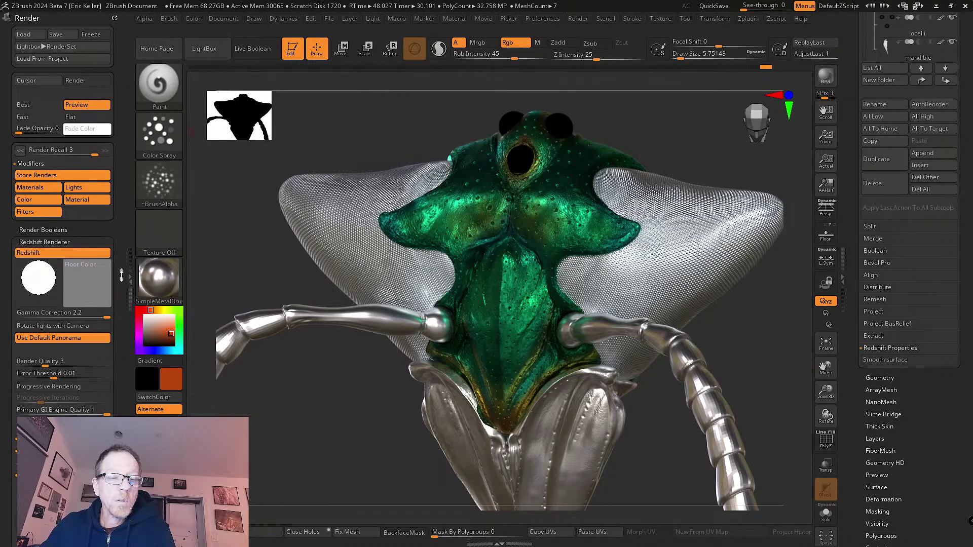
pyautogui.moveTo(119, 272); pyautogui.dragTo(119, 243)
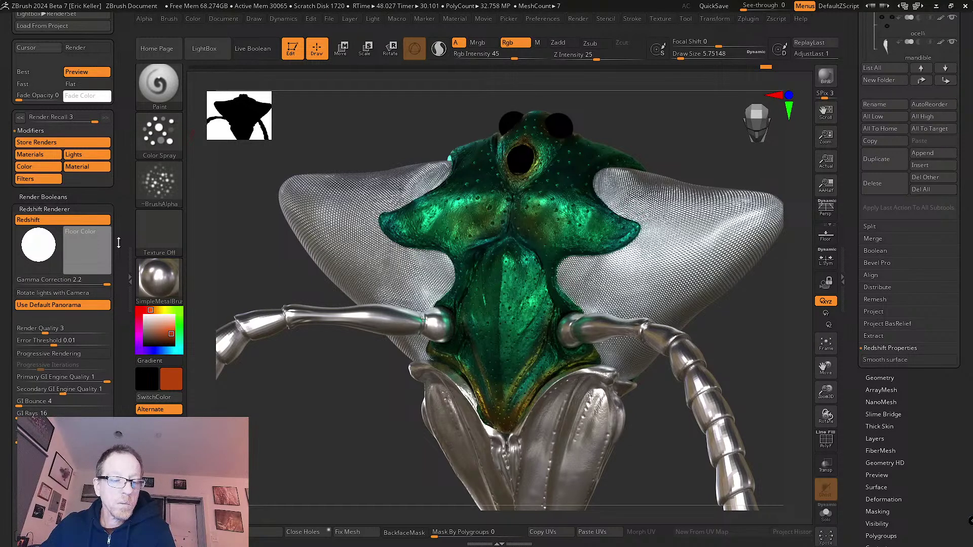
pyautogui.moveTo(118, 243); pyautogui.dragTo(119, 276)
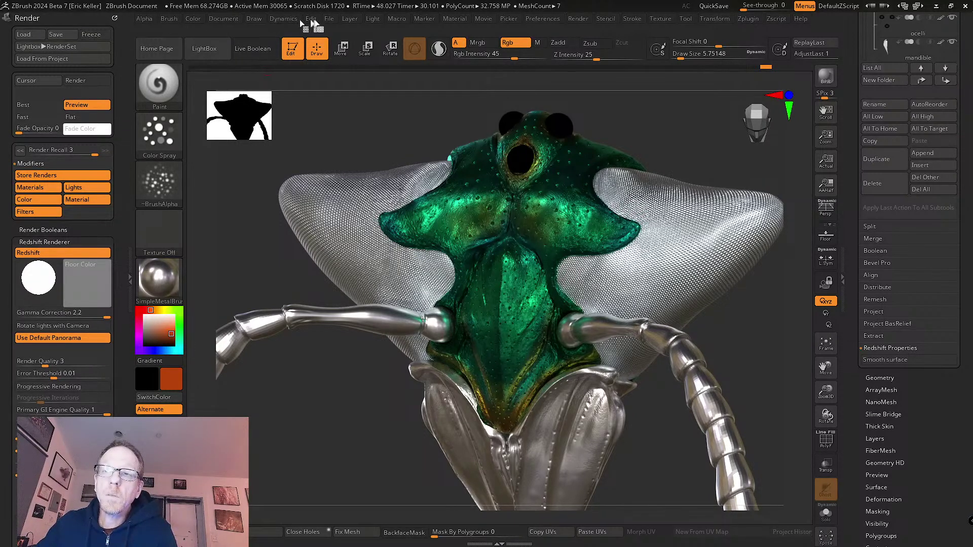
pyautogui.click(373, 19)
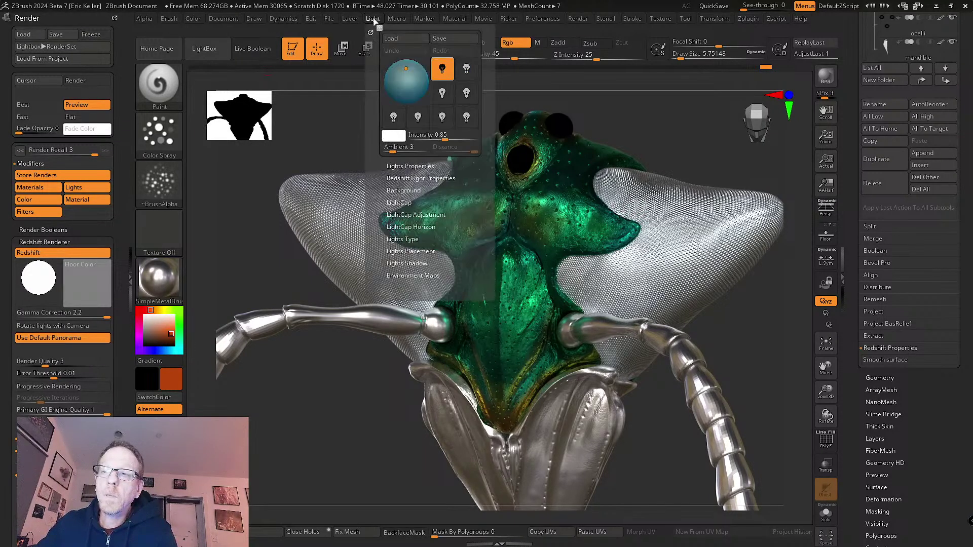
pyautogui.click(404, 178)
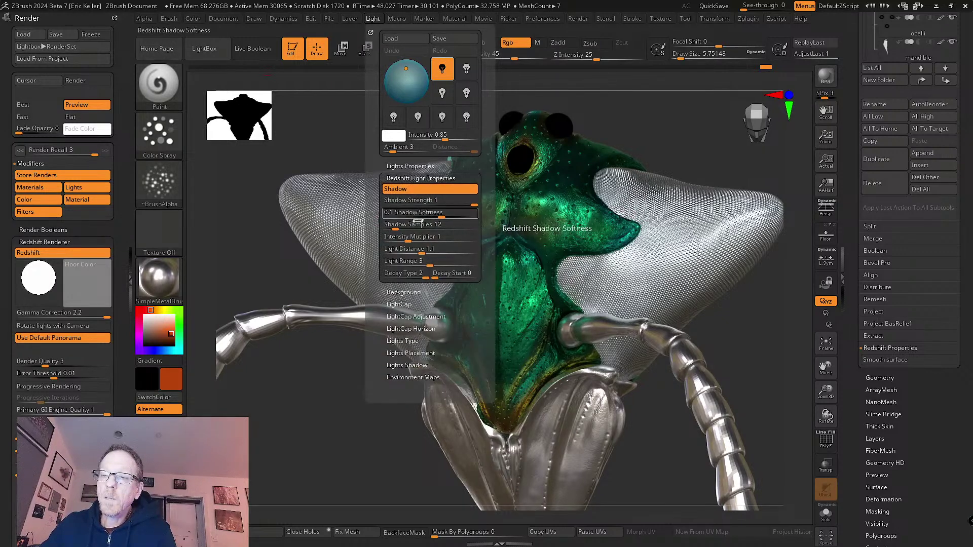
pyautogui.moveTo(407, 241); pyautogui.dragTo(413, 241)
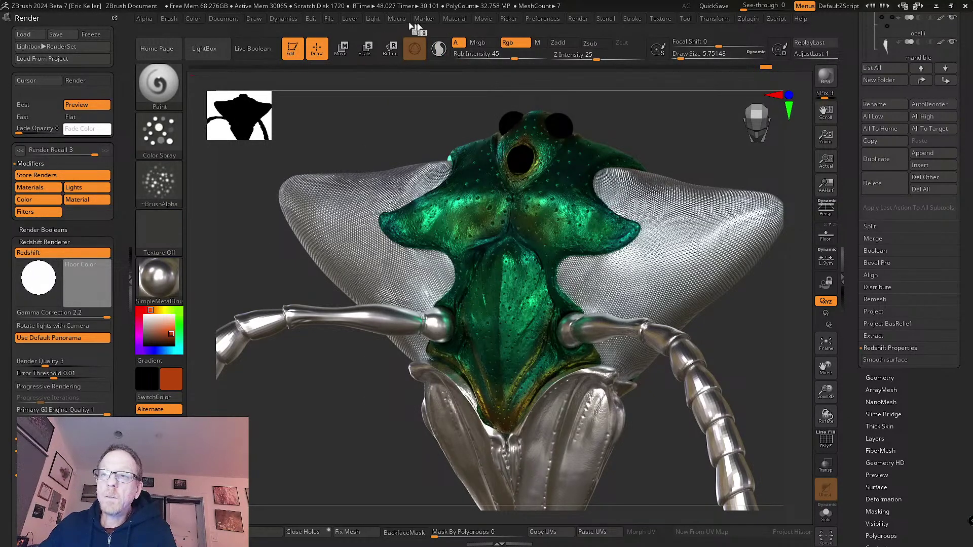
# - Dock the Material palette and lower the brushed metal material's Reflect roughness to about 0.16
pyautogui.click(455, 19)
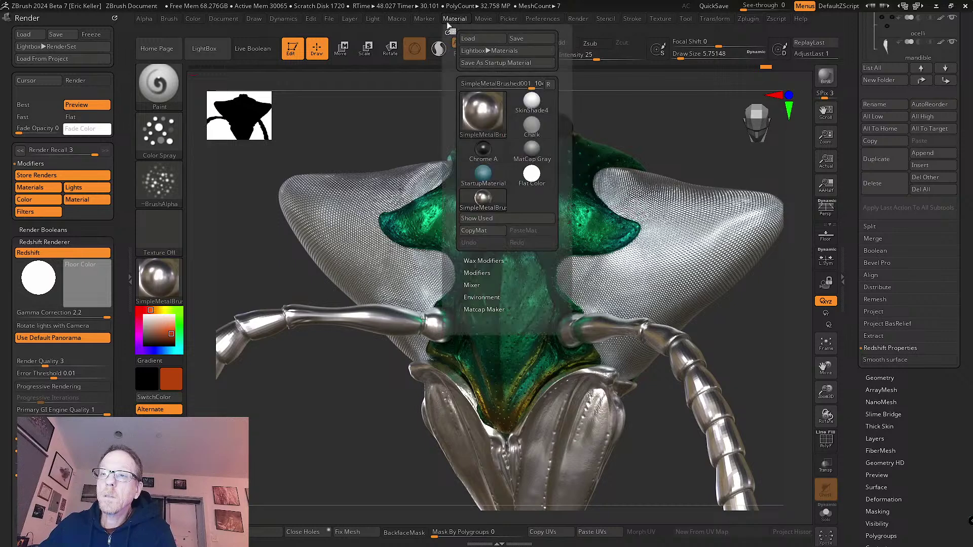
pyautogui.click(446, 24)
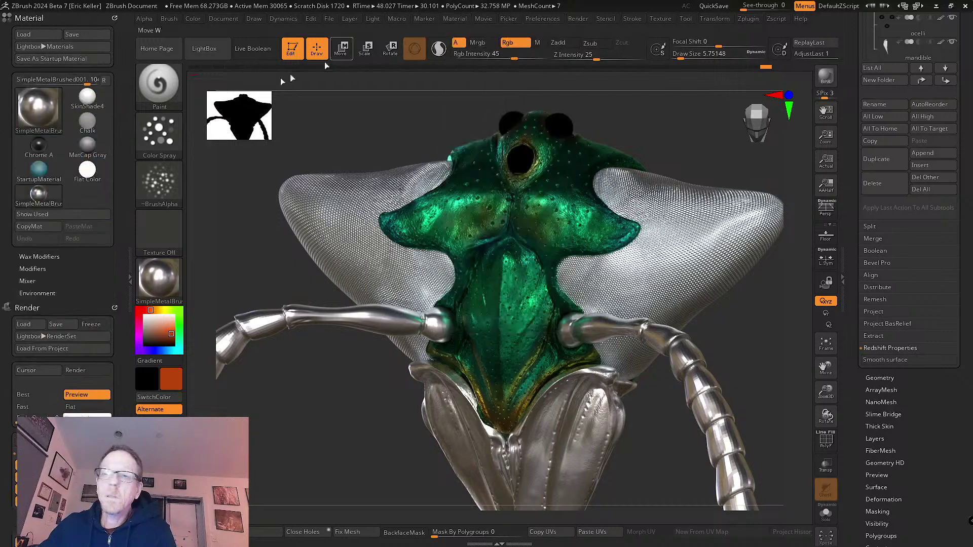
pyautogui.click(35, 269)
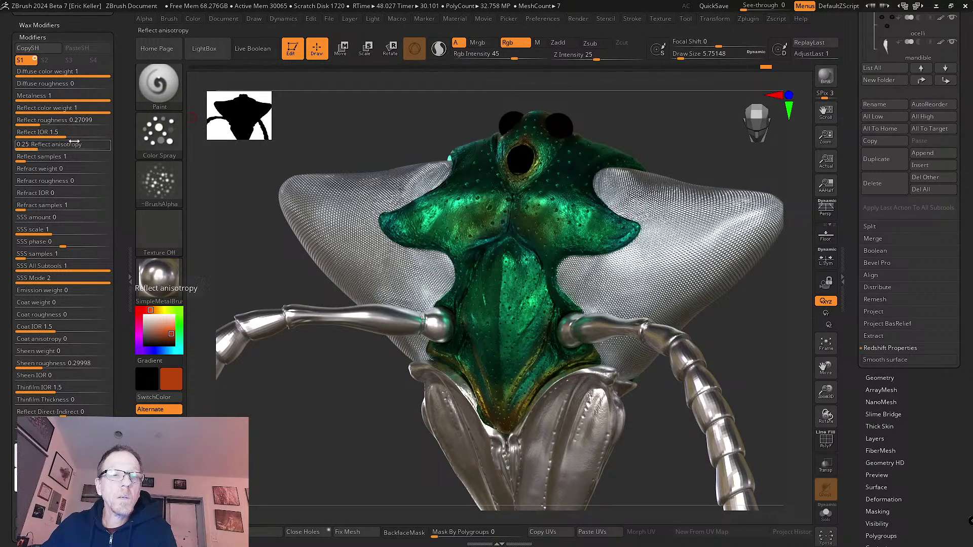
pyautogui.moveTo(37, 125); pyautogui.dragTo(36, 124)
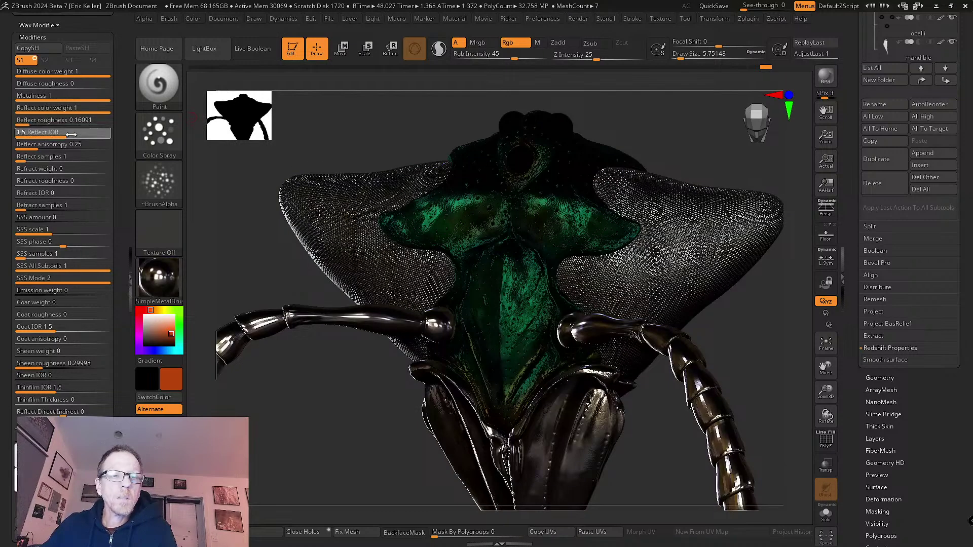
# - Set the brushed metal material's Reflect IOR to 1.65 and render the head
pyautogui.write('1.')
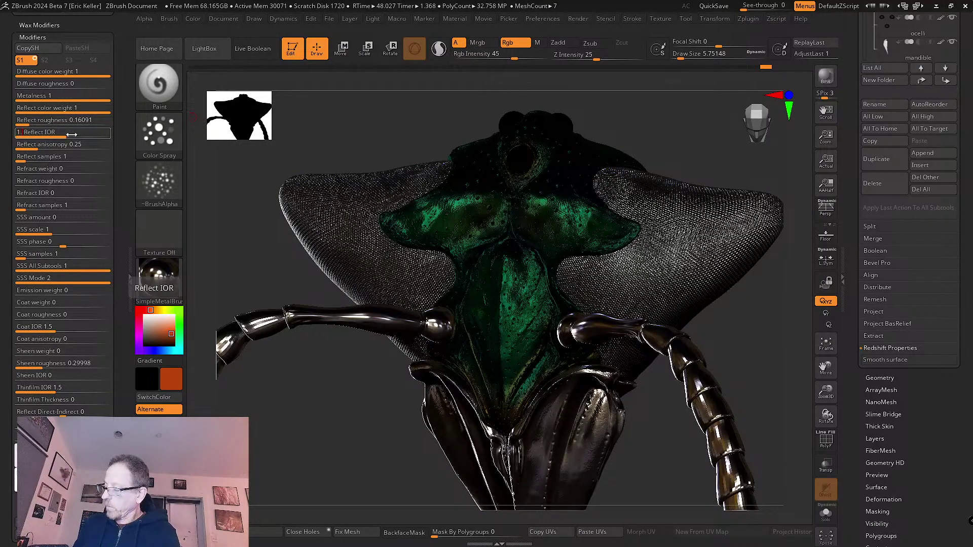
pyautogui.write('65')
pyautogui.press('Return')
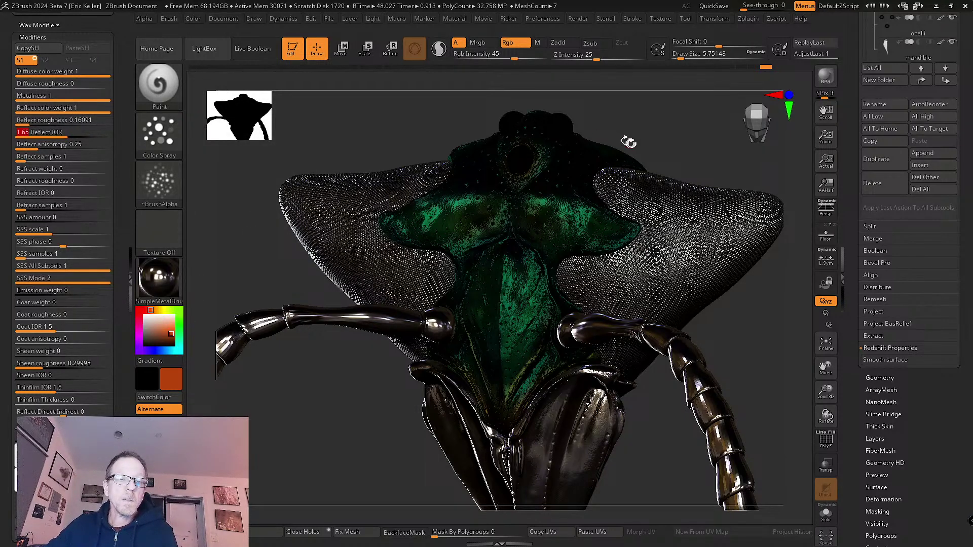
pyautogui.click(825, 76)
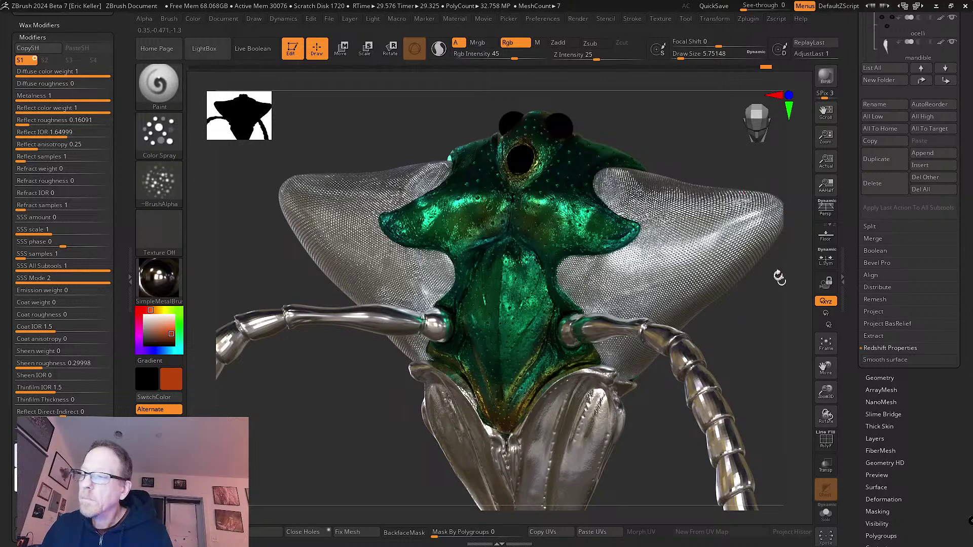
# - Turn on perspective, reframe the head so the mandibles are in view down to their tips, and render it
pyautogui.click(826, 208)
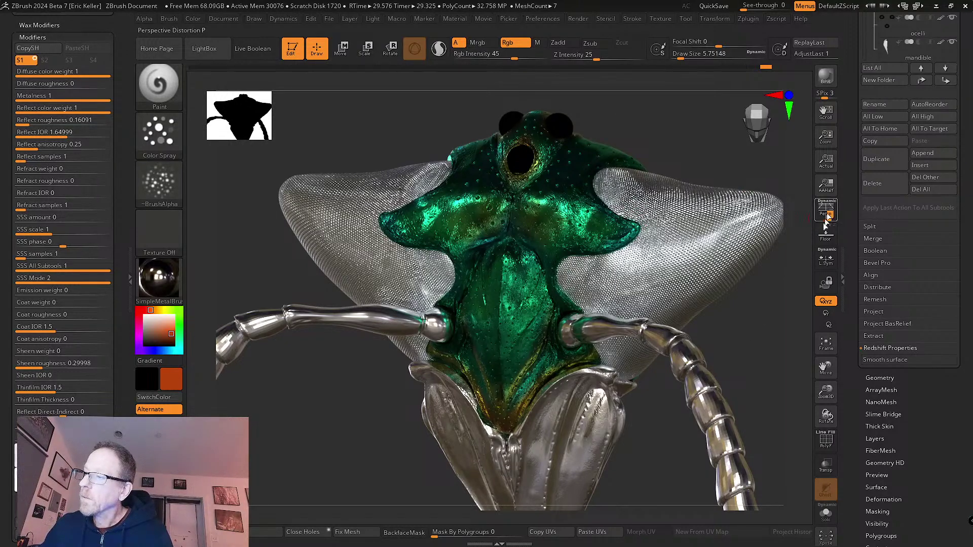
pyautogui.moveTo(826, 393); pyautogui.dragTo(630, 371)
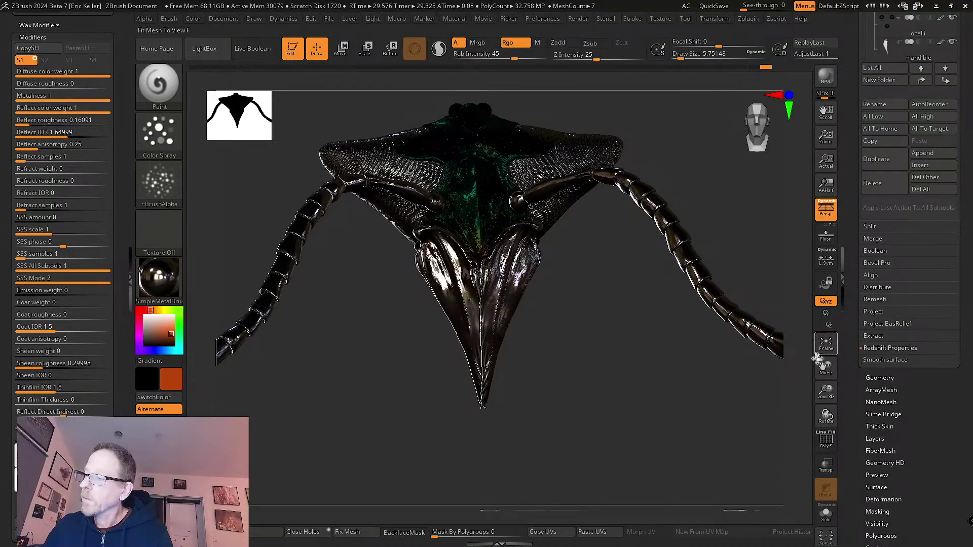
pyautogui.moveTo(825, 363); pyautogui.dragTo(828, 389)
pyautogui.moveTo(639, 378); pyautogui.dragTo(730, 360)
pyautogui.moveTo(826, 378); pyautogui.dragTo(823, 366)
pyautogui.moveTo(734, 365); pyautogui.dragTo(716, 349)
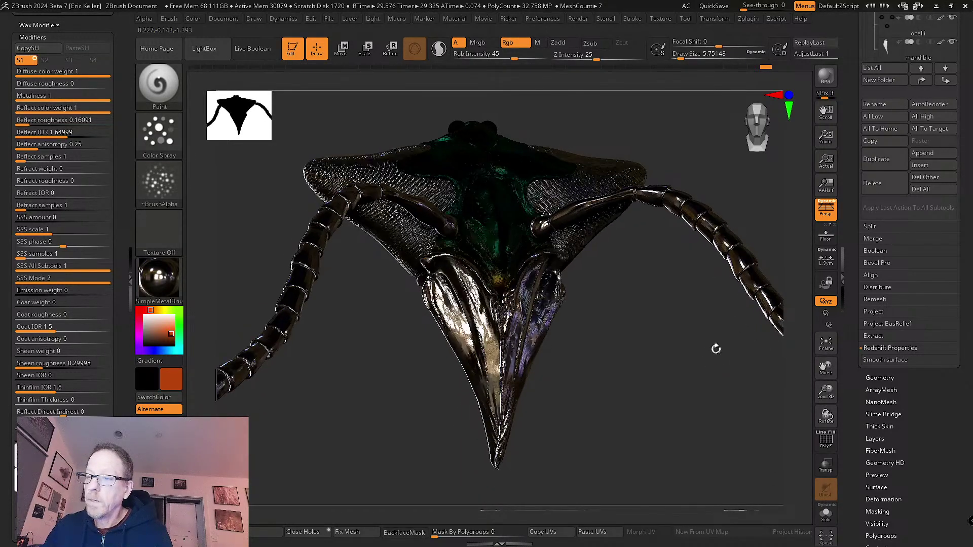
pyautogui.click(826, 77)
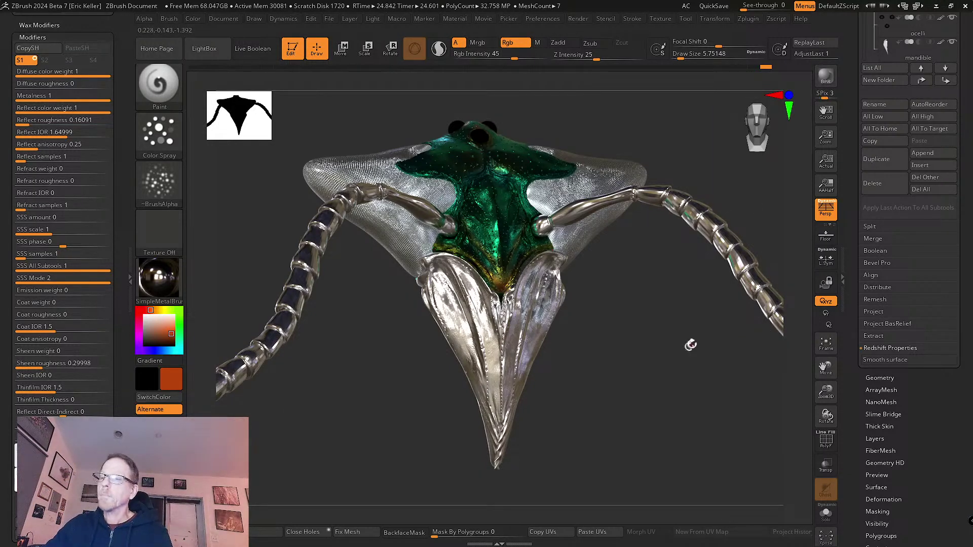
# - Switch the material back to SkinShade4 for further painting
pyautogui.moveTo(691, 345); pyautogui.dragTo(679, 384)
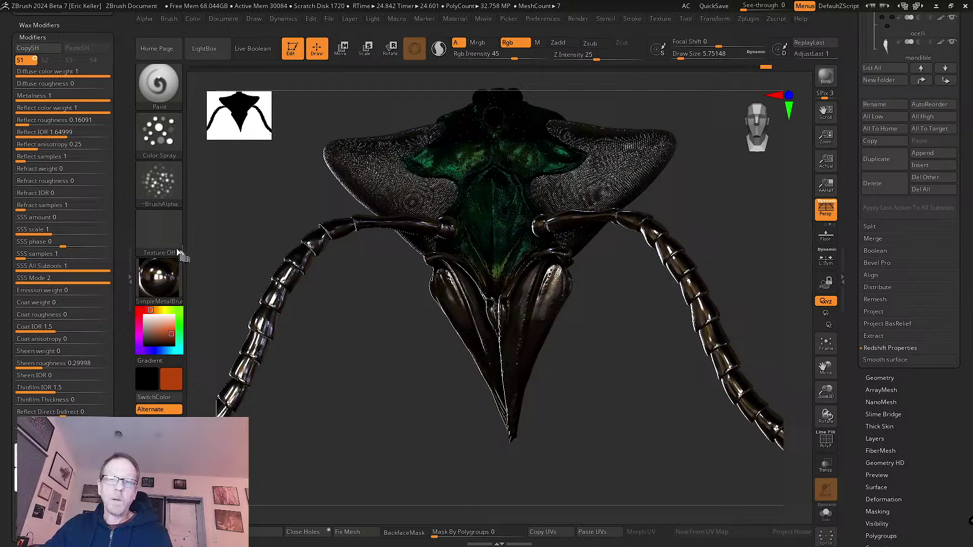
pyautogui.click(167, 274)
pyautogui.click(454, 213)
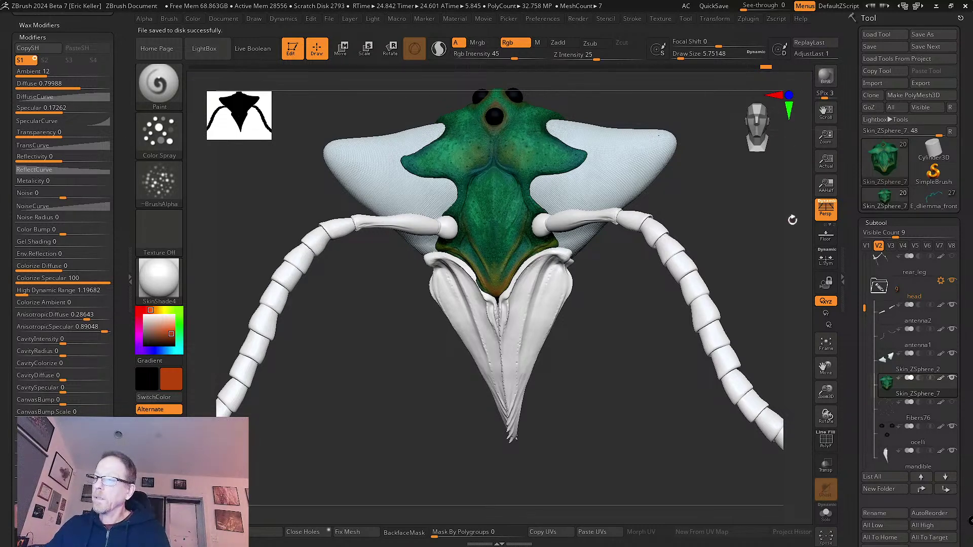
# - Reduce the Draw Size to 1 for close-up work on the middle of the face
pyautogui.moveTo(791, 223); pyautogui.dragTo(786, 219)
pyautogui.moveTo(826, 392); pyautogui.dragTo(835, 479)
pyautogui.scroll(-5, 773, 419)
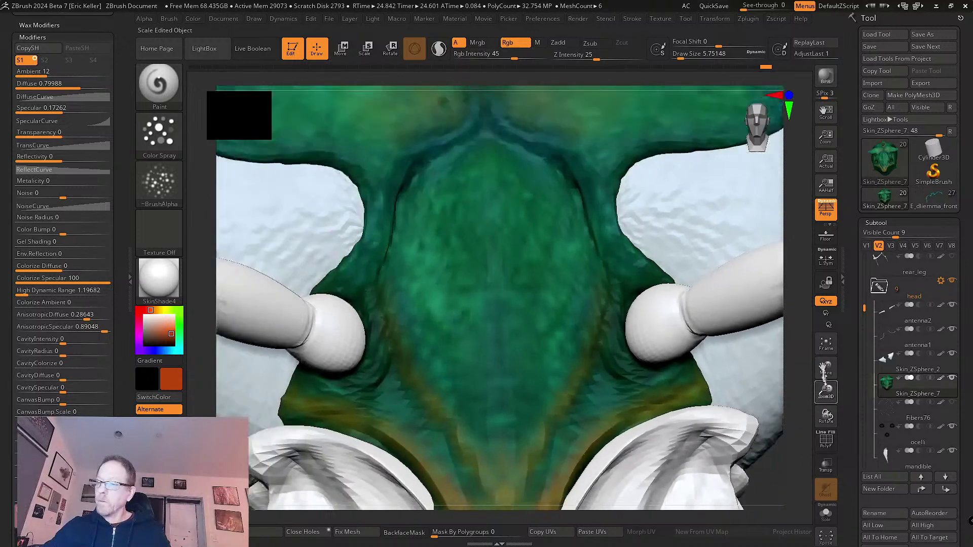
pyautogui.press('s')
pyautogui.moveTo(773, 442); pyautogui.dragTo(770, 442)
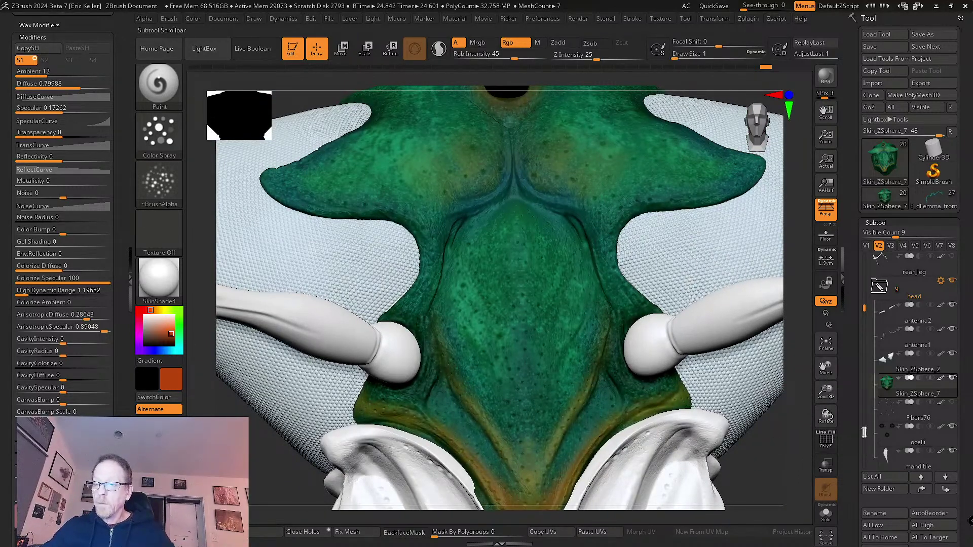
# - Mask the green face skin by smoothness and invert the mask so only the small pits stay unmasked
pyautogui.scroll(-10, 862, 431)
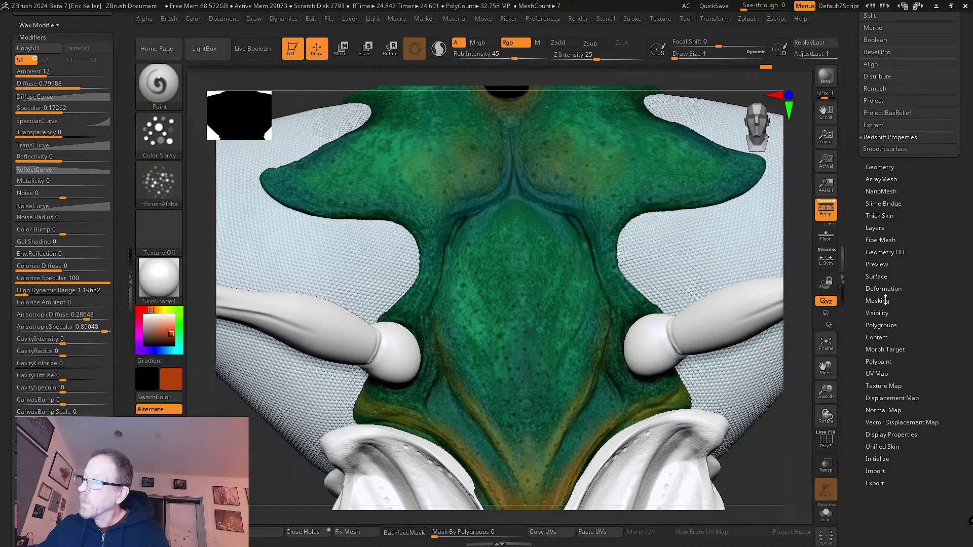
pyautogui.click(882, 300)
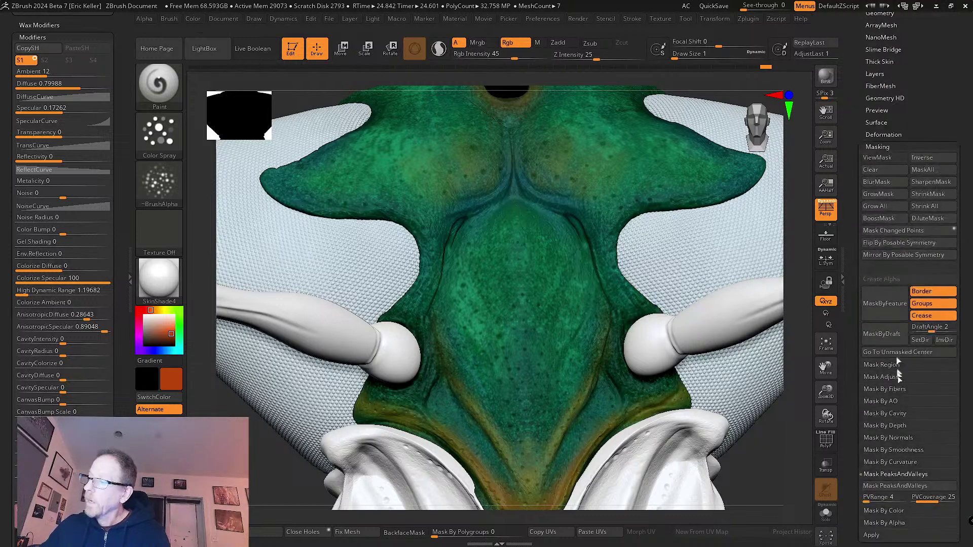
pyautogui.click(896, 450)
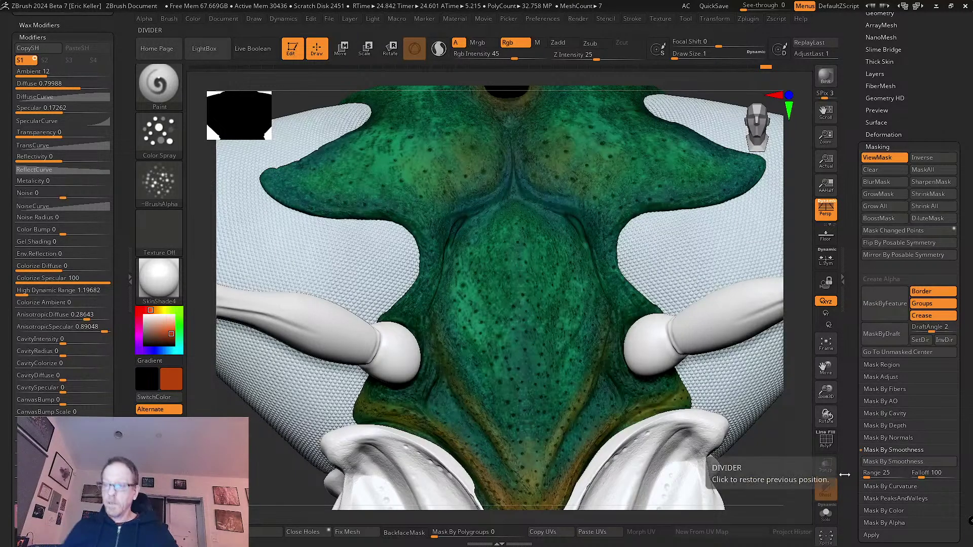
pyautogui.press('ctrl')
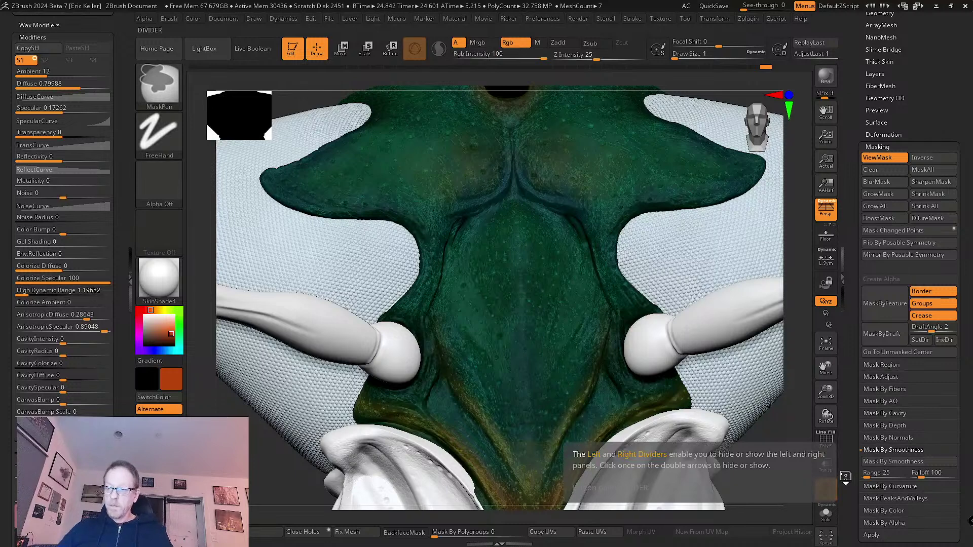
# - Hide the mask display and fill the unmasked pits of the green face skin twice with very dark teal (R 1, G 23, B 22)
pyautogui.scroll(5, 766, 461)
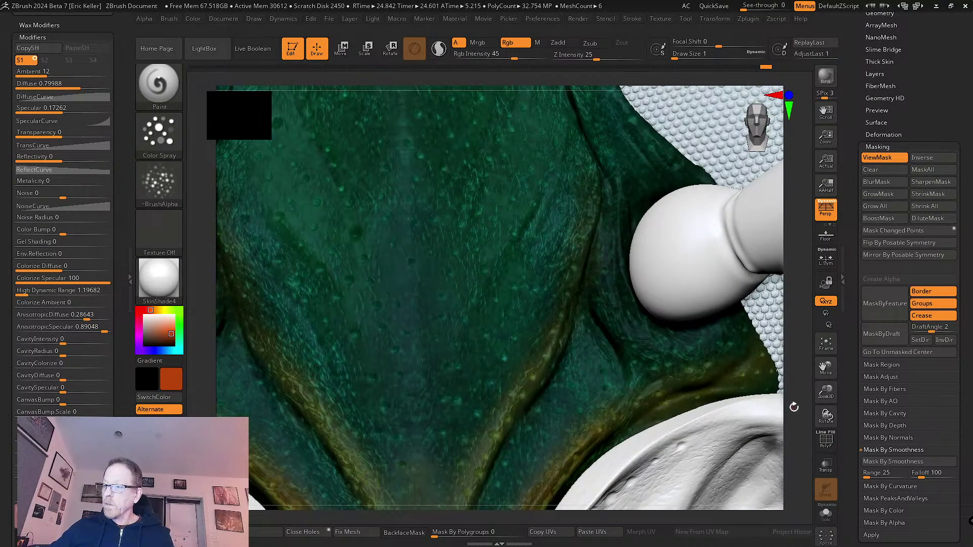
pyautogui.scroll(-5, 718, 469)
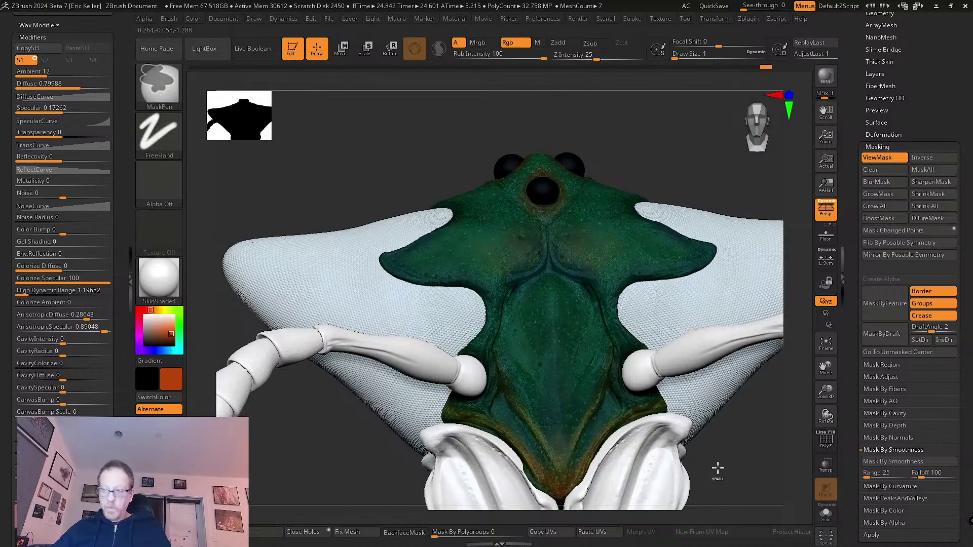
pyautogui.keyDown('ctrl'); pyautogui.click(718, 469); pyautogui.keyUp('ctrl')
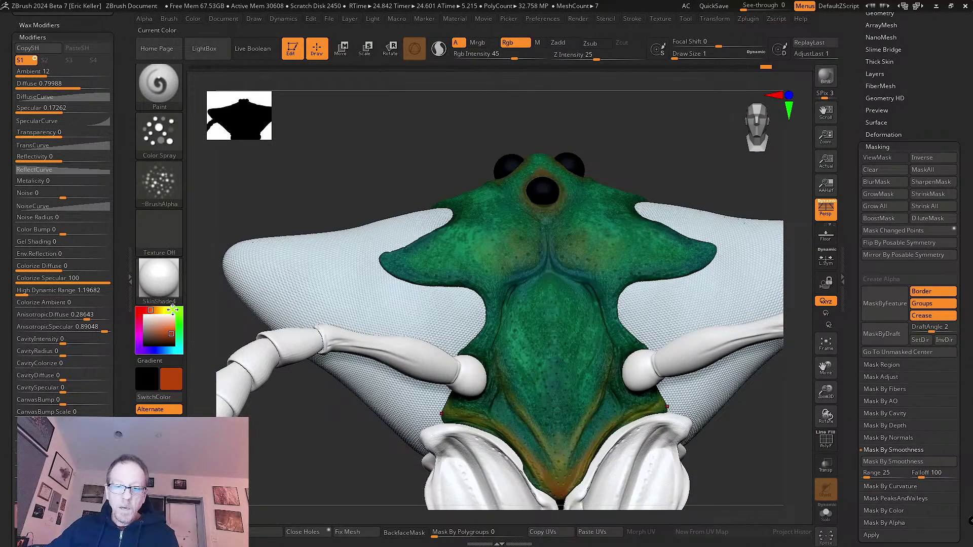
pyautogui.moveTo(172, 308); pyautogui.dragTo(177, 345)
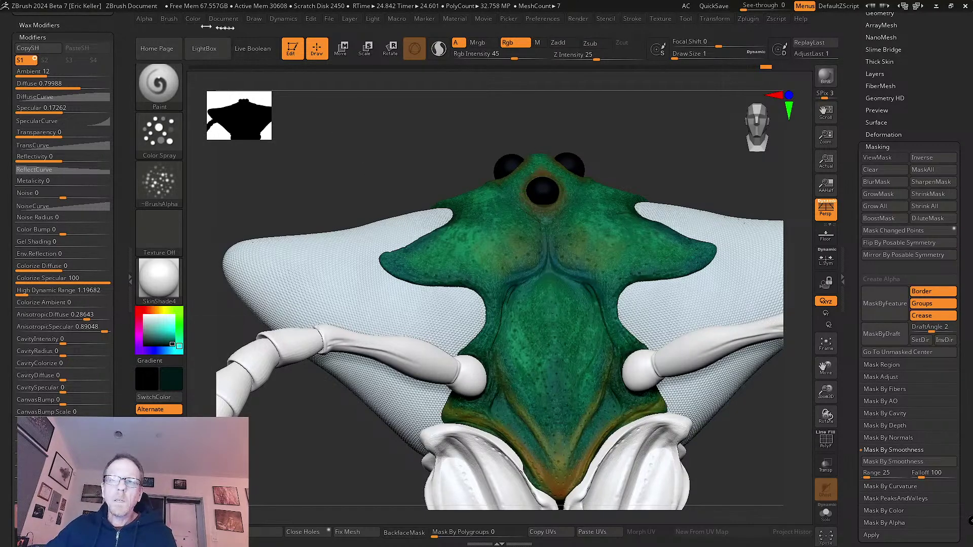
pyautogui.click(194, 19)
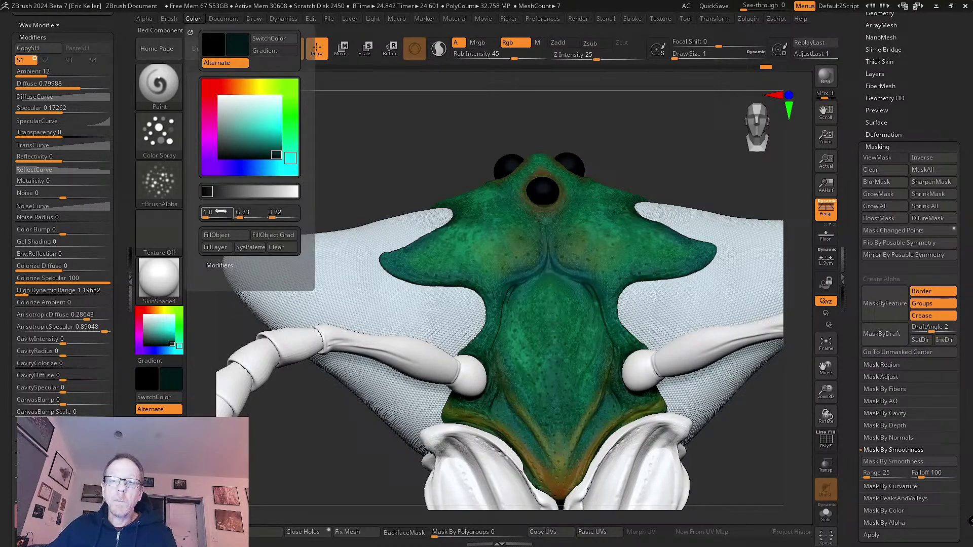
pyautogui.click(234, 238)
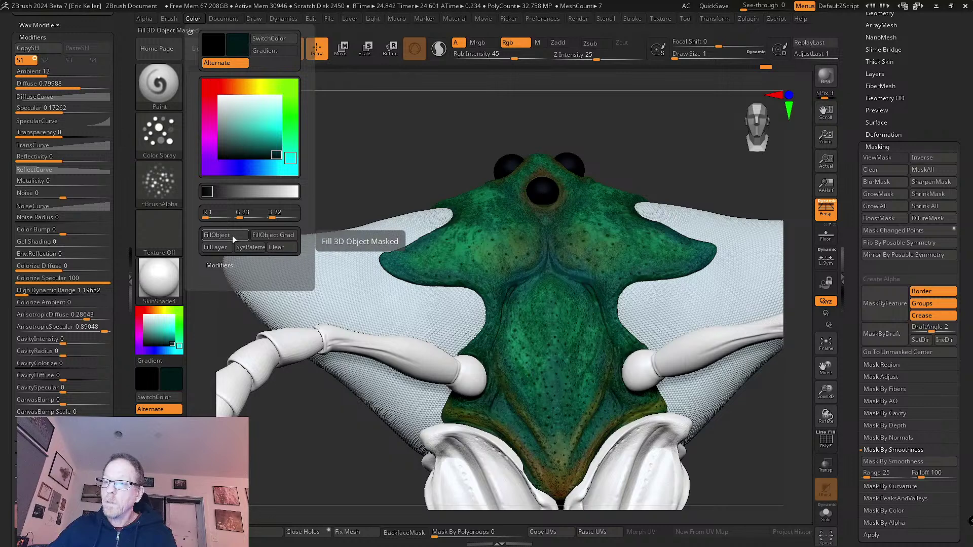
pyautogui.click(235, 239)
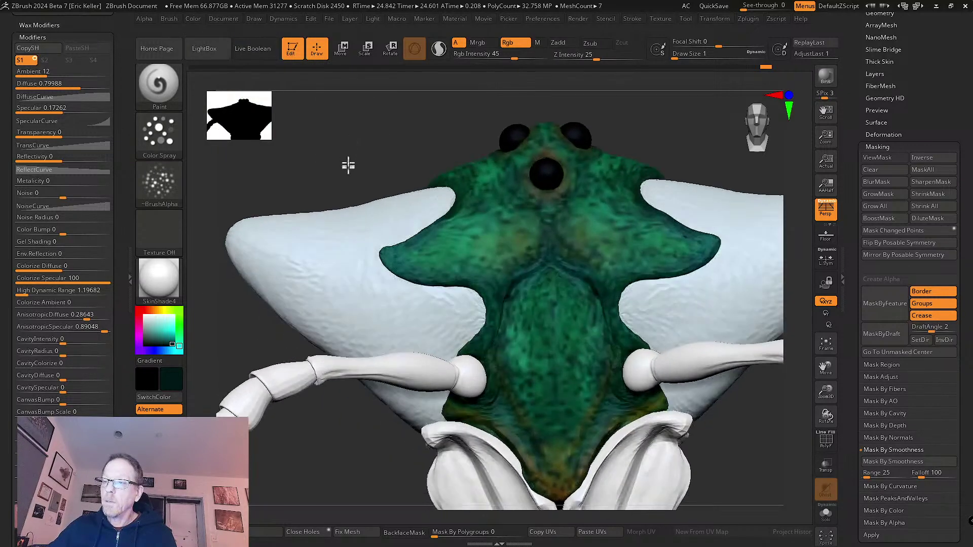
# - Switch the mask so the dark pits are protected and the surrounding green skin is paintable, with the mask display hidden
pyautogui.moveTo(348, 165); pyautogui.dragTo(340, 156)
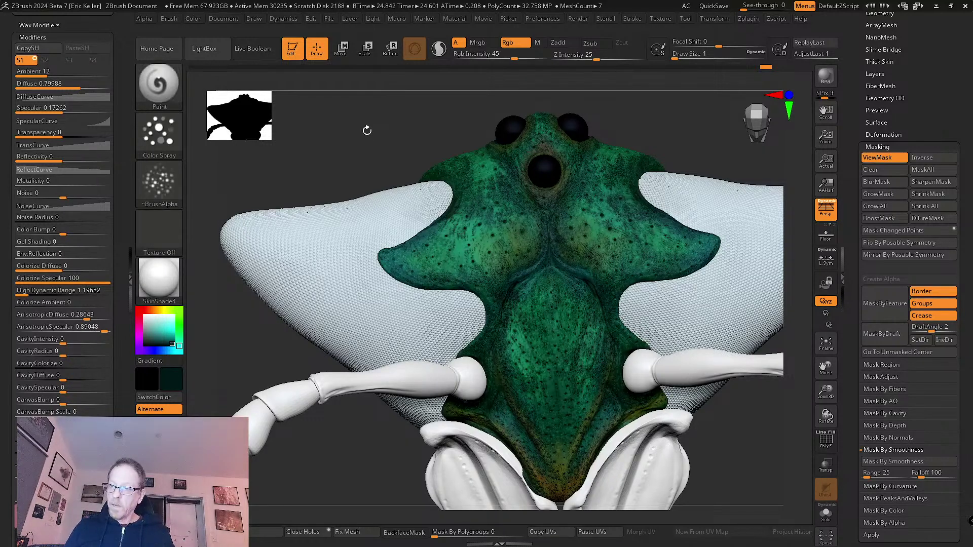
pyautogui.hotkey('ctrl', 'h')
pyautogui.hotkey('ctrl', 'h')
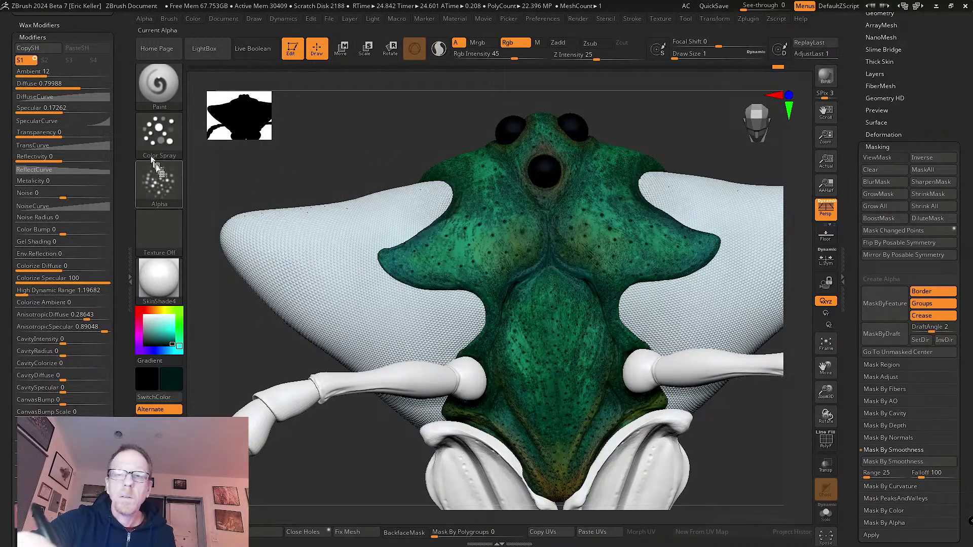
# - Choose a bright green, set the Draw Size to about 17, and spray the raised areas beside the small black eyes
pyautogui.moveTo(170, 327)
pyautogui.mouseDown()
pyautogui.moveTo(171, 335)
pyautogui.moveTo(179, 325)
pyautogui.moveTo(167, 332)
pyautogui.mouseUp()
pyautogui.press('s')
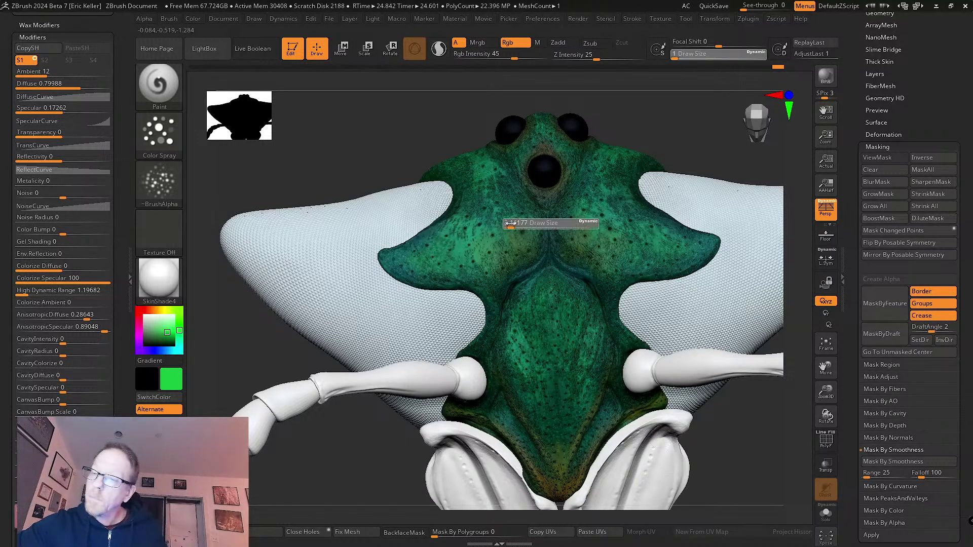
pyautogui.keyDown('alt'); pyautogui.moveTo(510, 222); pyautogui.dragTo(515, 310, button='right'); pyautogui.keyUp('alt')
pyautogui.press('s')
pyautogui.moveTo(515, 308); pyautogui.dragTo(519, 308)
pyautogui.moveTo(518, 310); pyautogui.dragTo(520, 342, button='right')
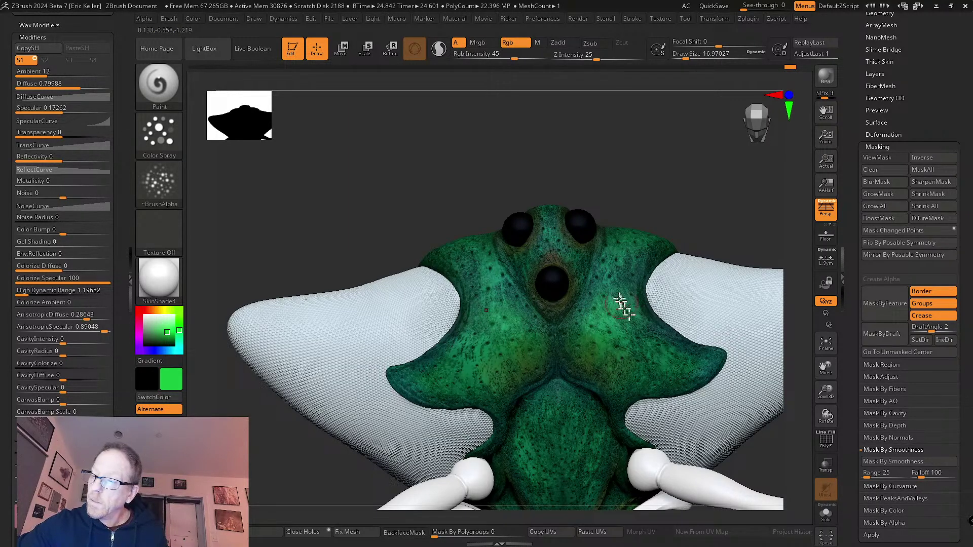
# - Reduce the Draw Size to about 11.7 and spray bright green across the upper face and out along the pointed side lobes
pyautogui.moveTo(628, 275); pyautogui.dragTo(608, 321, button='right')
pyautogui.press('s')
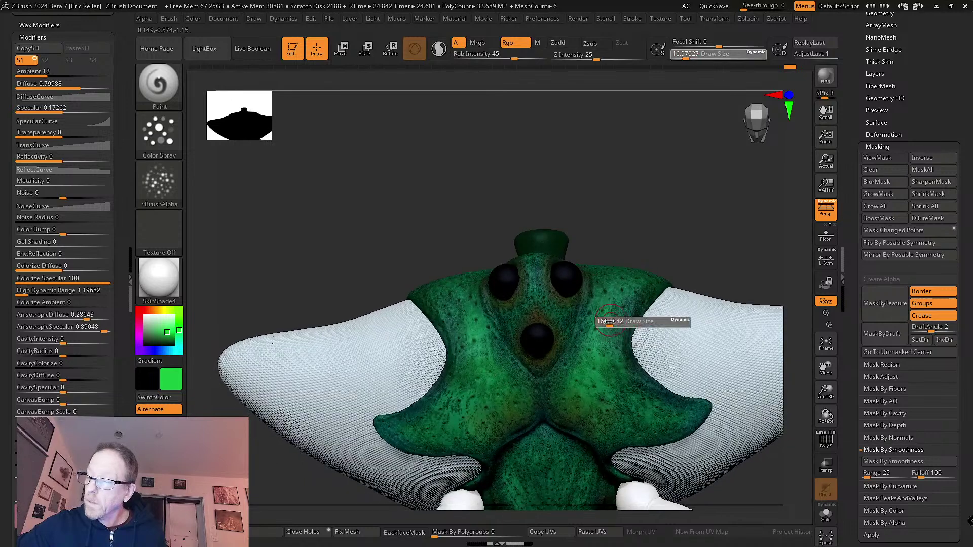
pyautogui.moveTo(607, 321); pyautogui.dragTo(609, 319)
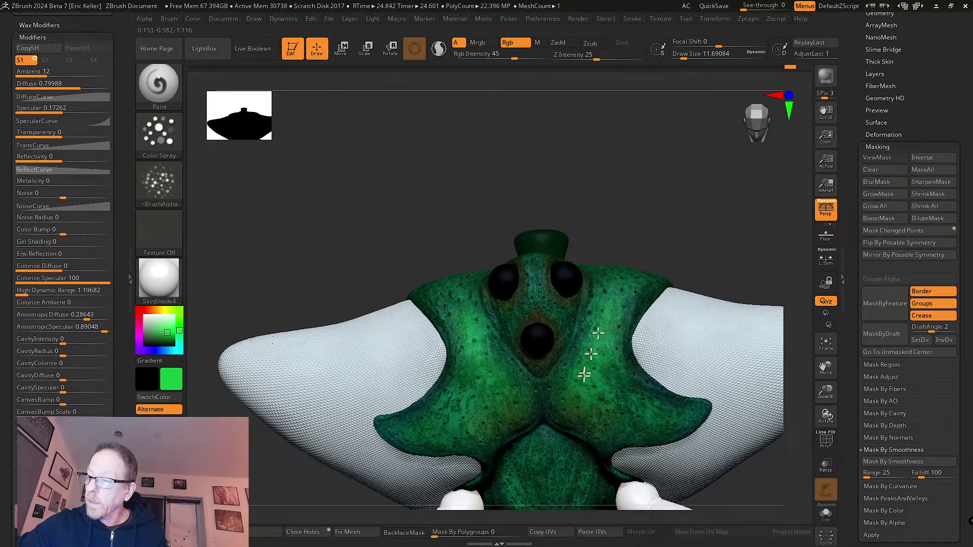
pyautogui.moveTo(581, 421); pyautogui.dragTo(615, 344, button='right')
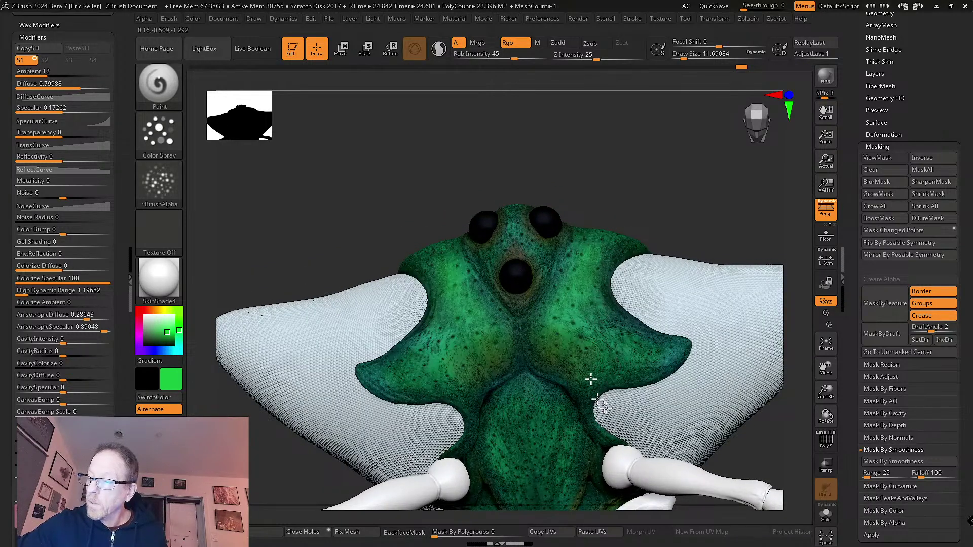
pyautogui.moveTo(589, 380); pyautogui.dragTo(618, 350, button='right')
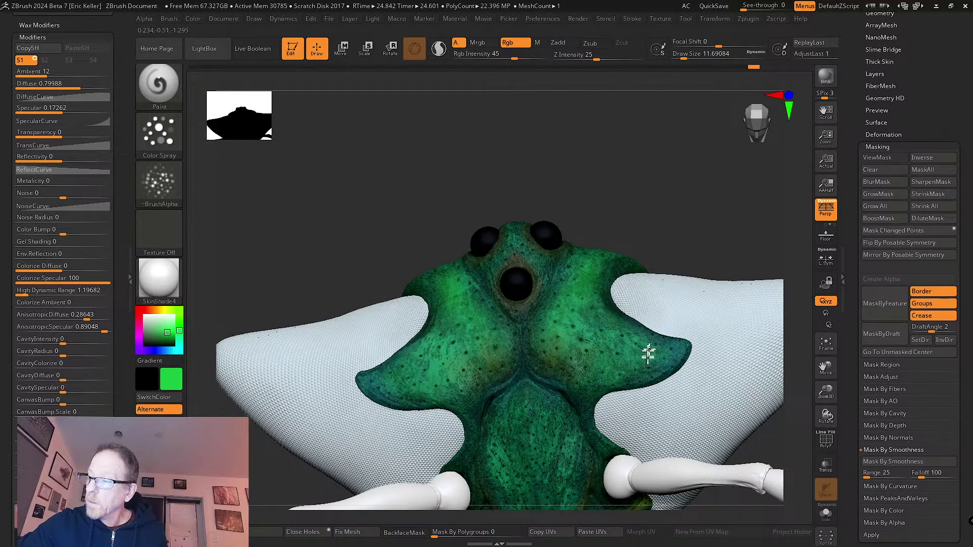
pyautogui.moveTo(658, 363); pyautogui.dragTo(649, 368)
pyautogui.moveTo(598, 359); pyautogui.dragTo(583, 362, button='right')
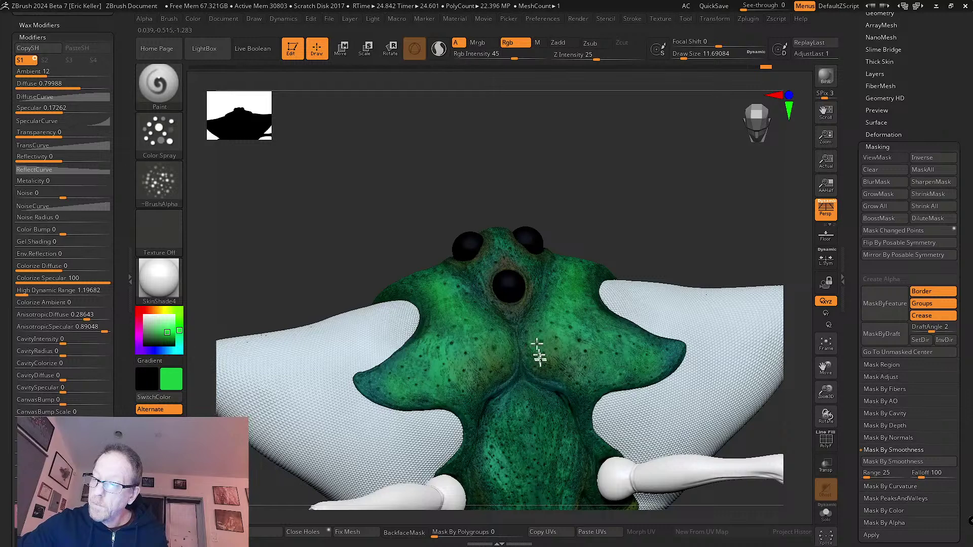
# - Spray more bright green over the inner side lobes and down the central oval plate of the face
pyautogui.click(464, 347)
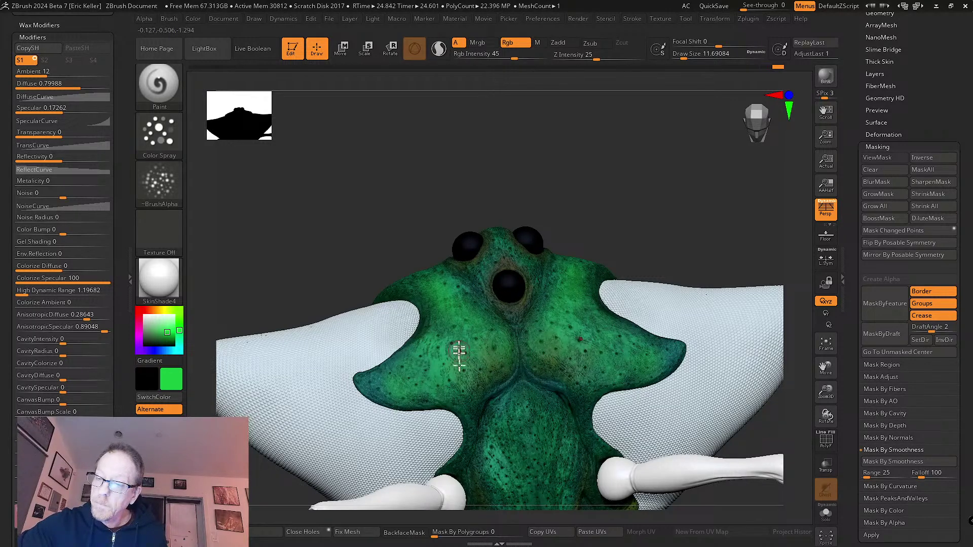
pyautogui.moveTo(448, 330); pyautogui.dragTo(440, 334, button='right')
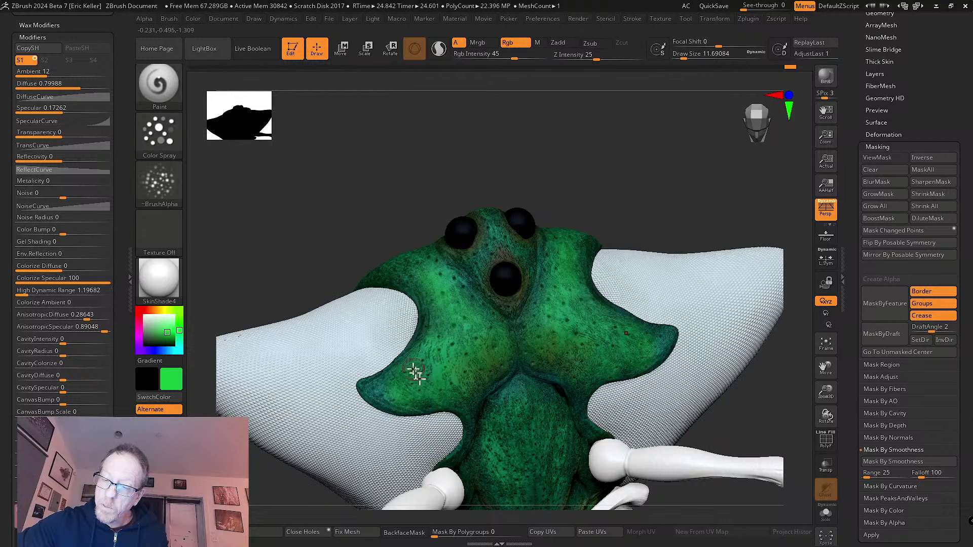
pyautogui.moveTo(495, 380)
pyautogui.mouseDown(button='right')
pyautogui.moveTo(495, 343)
pyautogui.moveTo(516, 357)
pyautogui.mouseUp(button='right')
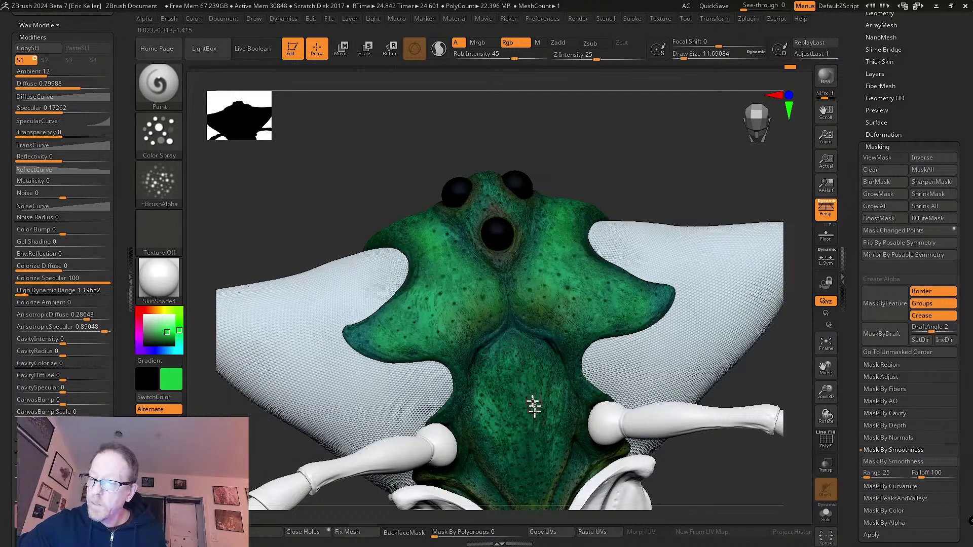
pyautogui.moveTo(532, 406); pyautogui.dragTo(525, 369, button='right')
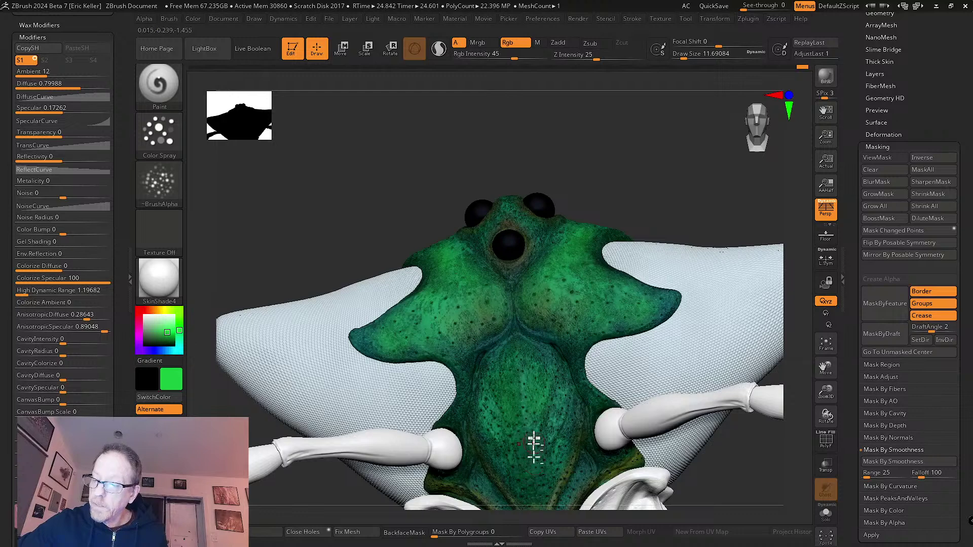
pyautogui.moveTo(532, 445); pyautogui.dragTo(535, 365, button='right')
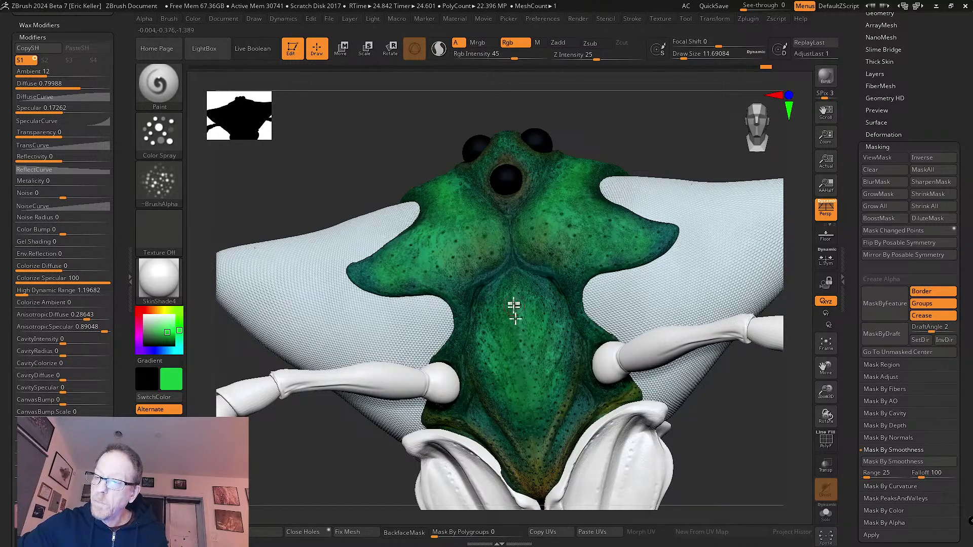
pyautogui.moveTo(515, 307)
pyautogui.mouseDown(button='right')
pyautogui.moveTo(512, 276)
pyautogui.moveTo(569, 387)
pyautogui.moveTo(561, 337)
pyautogui.mouseUp(button='right')
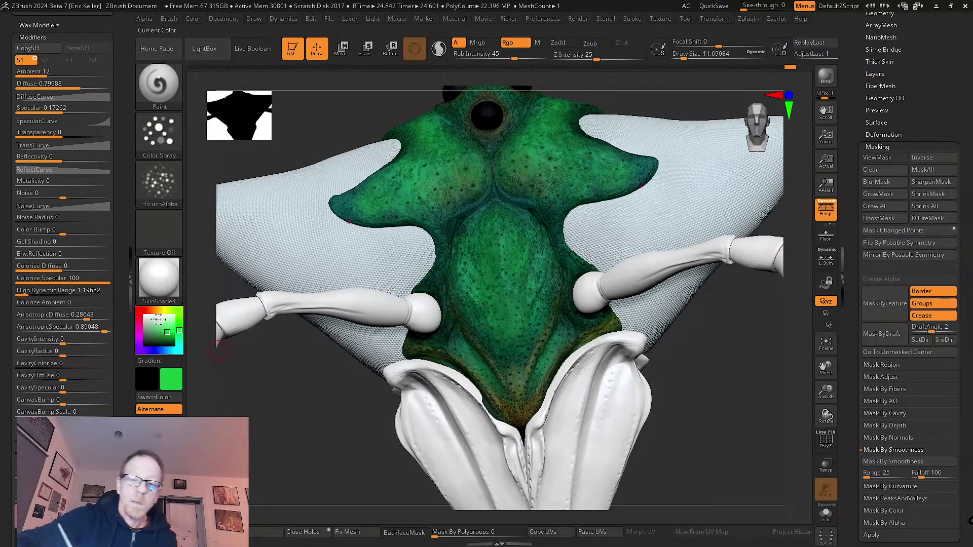
# - Choose a yellow-green and spray it along the ridges of the lower face and around the small black eyes
pyautogui.moveTo(170, 310); pyautogui.dragTo(174, 311)
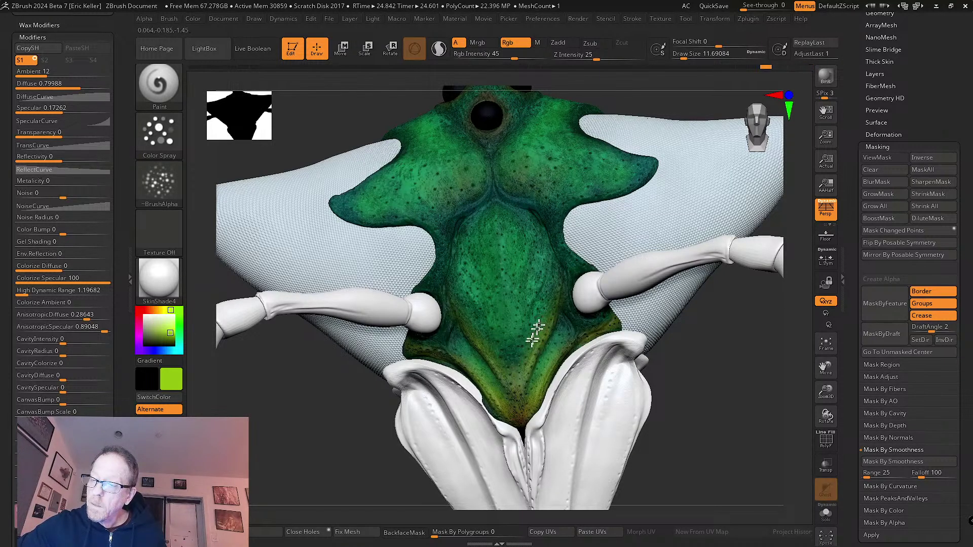
pyautogui.moveTo(516, 355)
pyautogui.mouseDown(button='right')
pyautogui.moveTo(522, 375)
pyautogui.moveTo(509, 339)
pyautogui.mouseUp(button='right')
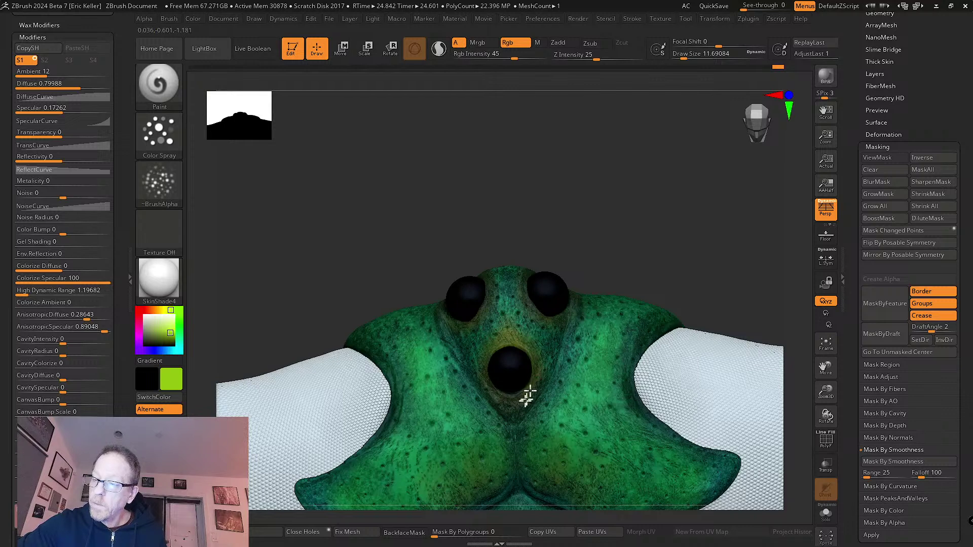
pyautogui.moveTo(525, 338); pyautogui.dragTo(665, 379, button='right')
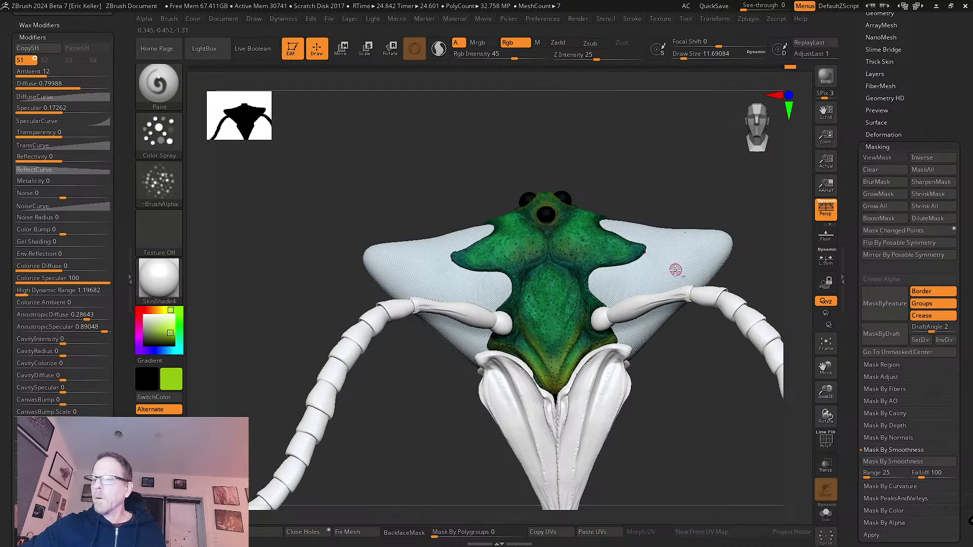
# - Examine the faceted surface of the large compound eye from several angles and make the eyes the active subtool
pyautogui.moveTo(676, 267)
pyautogui.keyDown('ctrl'); pyautogui.mouseDown(button='right')
pyautogui.moveTo(680, 304)
pyautogui.moveTo(601, 380)
pyautogui.moveTo(593, 357)
pyautogui.mouseUp(button='right'); pyautogui.keyUp('ctrl')
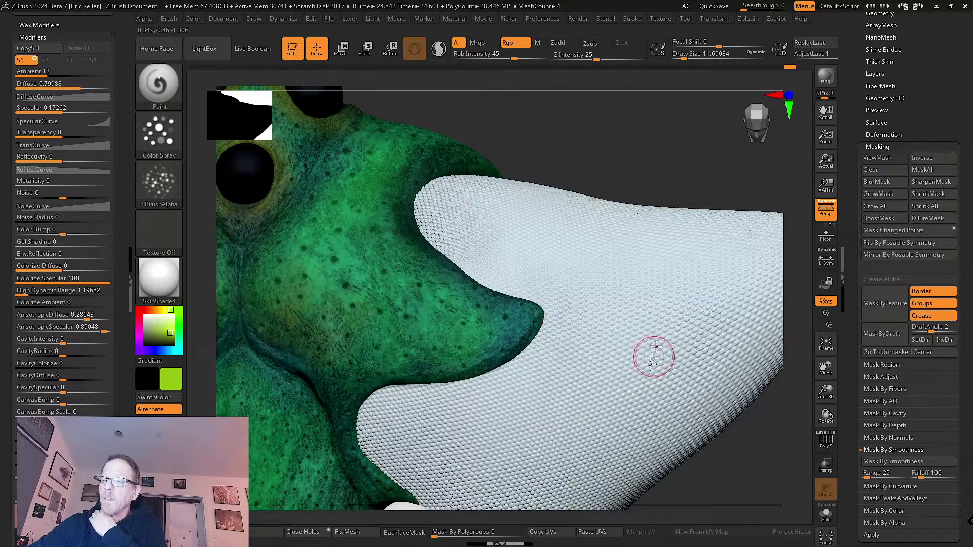
pyautogui.moveTo(625, 425)
pyautogui.mouseDown(button='right')
pyautogui.moveTo(627, 379)
pyautogui.moveTo(627, 428)
pyautogui.mouseUp(button='right')
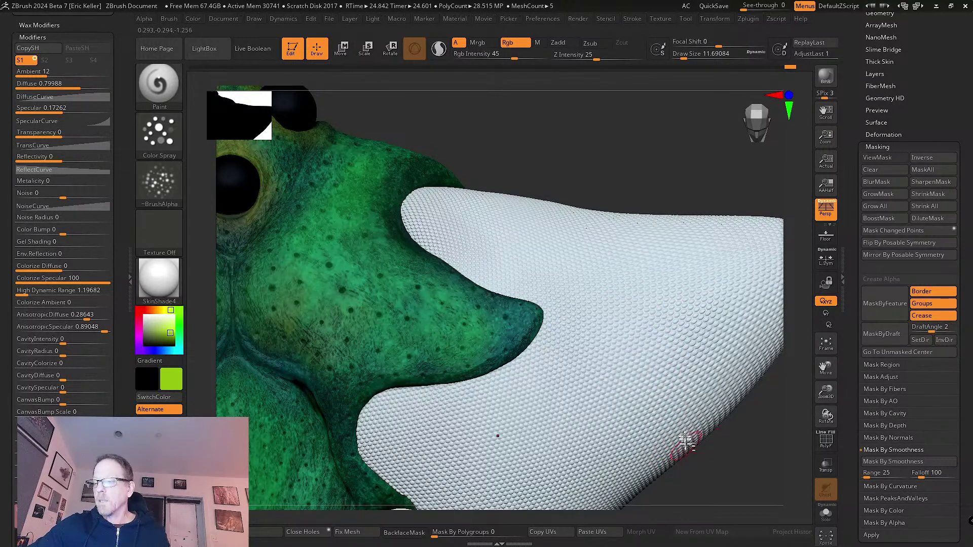
pyautogui.moveTo(684, 443); pyautogui.dragTo(595, 442)
pyautogui.moveTo(604, 473); pyautogui.dragTo(644, 471)
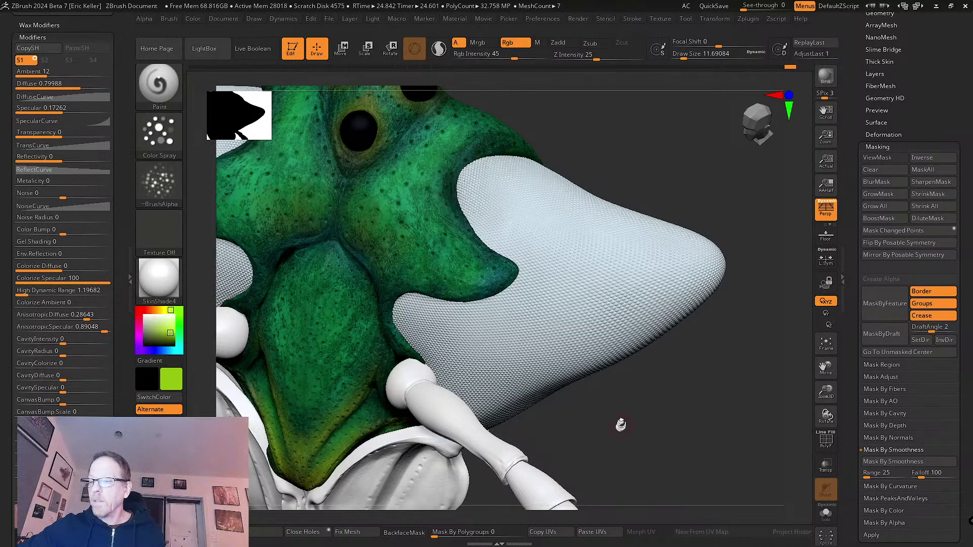
pyautogui.moveTo(622, 424)
pyautogui.mouseDown()
pyautogui.moveTo(652, 426)
pyautogui.moveTo(671, 397)
pyautogui.moveTo(666, 425)
pyautogui.moveTo(656, 404)
pyautogui.moveTo(669, 441)
pyautogui.moveTo(643, 364)
pyautogui.moveTo(625, 386)
pyautogui.mouseUp()
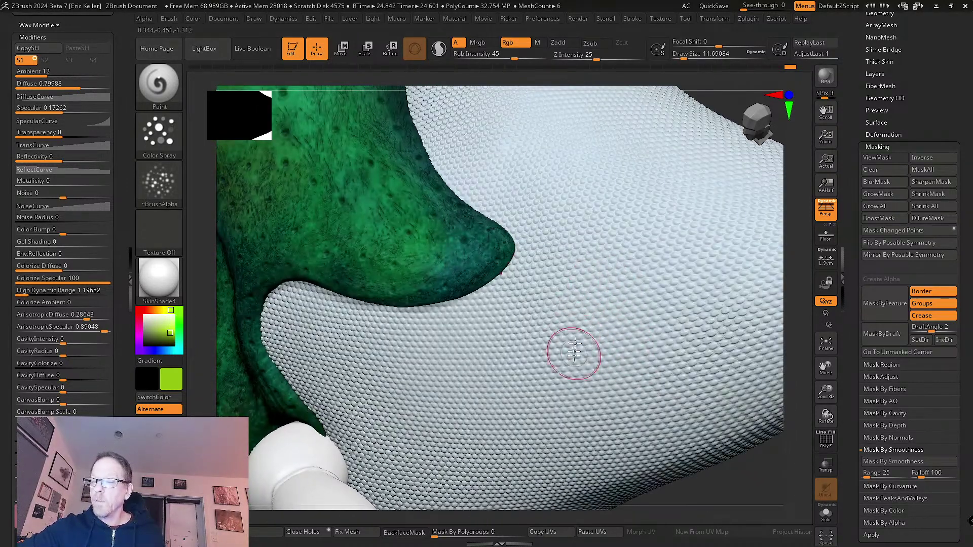
pyautogui.moveTo(537, 363); pyautogui.dragTo(658, 474, button='right')
pyautogui.keyDown('alt'); pyautogui.click(648, 443); pyautogui.keyUp('alt')
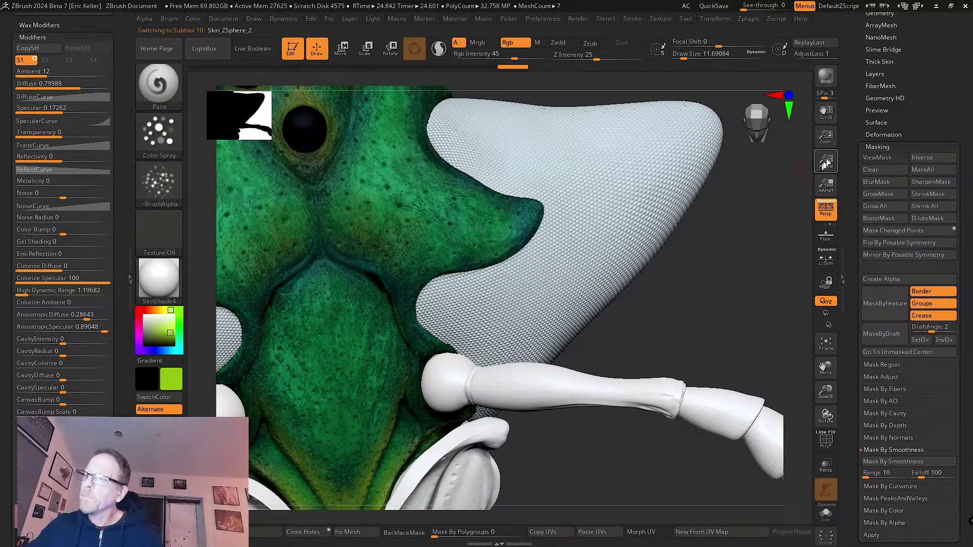
pyautogui.scroll(5, 892, 132)
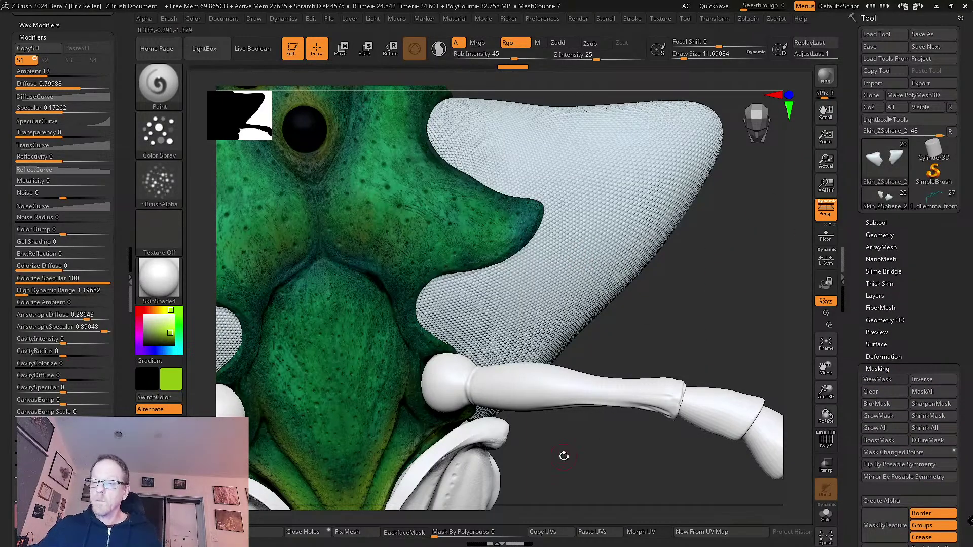
# - Make the mandible subtool active, sample a dark green (R 19, G 88, B 46) from the face, and fill the mandible with it
pyautogui.moveTo(564, 457); pyautogui.dragTo(630, 321, button='right')
pyautogui.keyDown('alt'); pyautogui.click(683, 340); pyautogui.keyUp('alt')
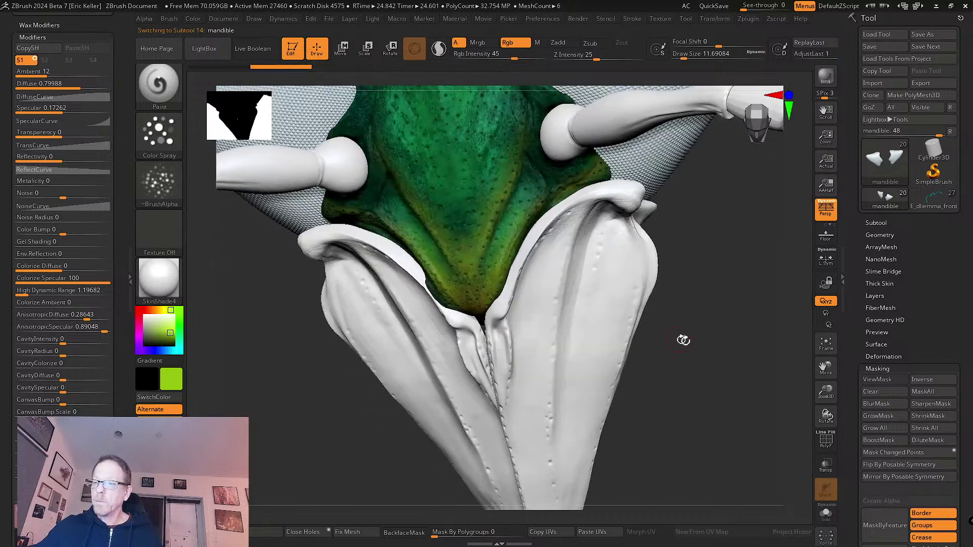
pyautogui.moveTo(683, 340); pyautogui.dragTo(563, 244, button='right')
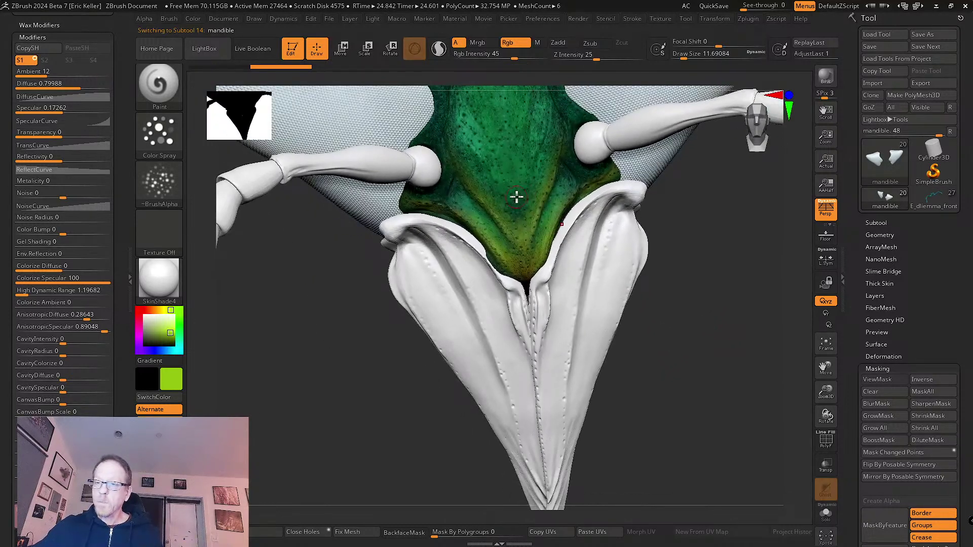
pyautogui.press('c')
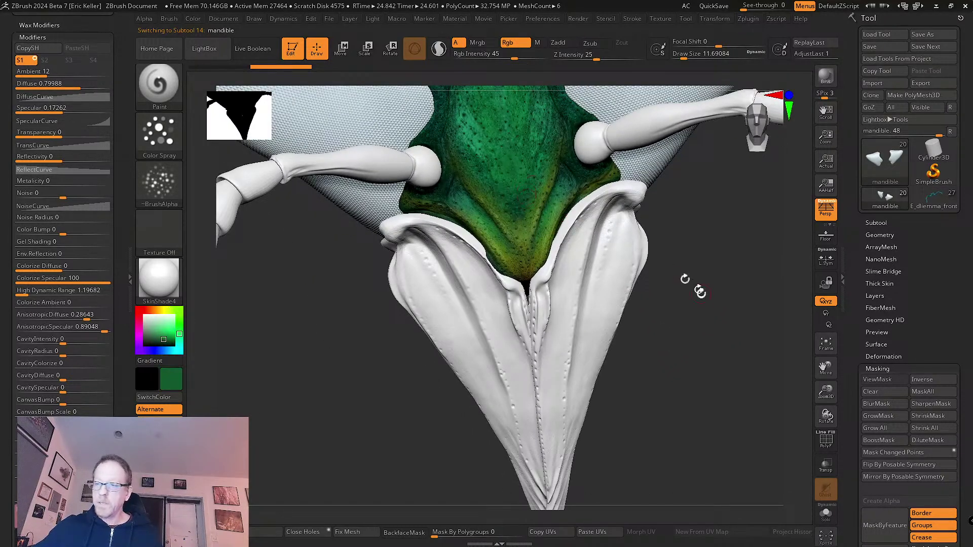
pyautogui.moveTo(700, 291); pyautogui.dragTo(466, 220, button='right')
pyautogui.click(195, 19)
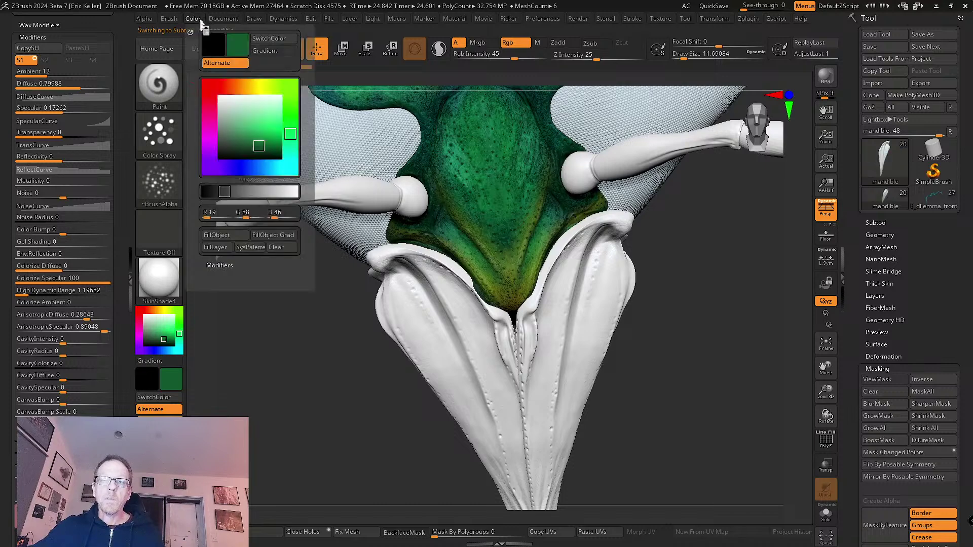
pyautogui.click(229, 237)
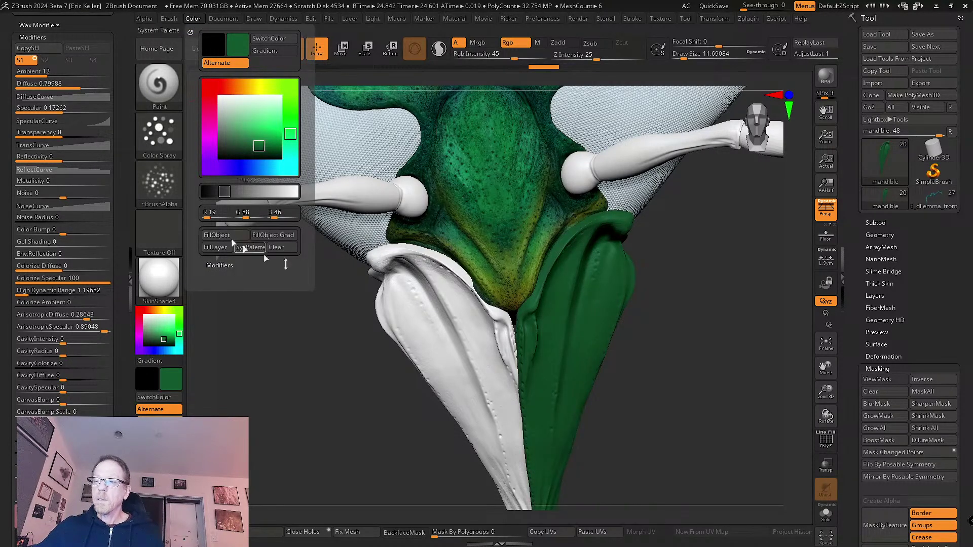
# - Make the opposite mandible, mandible1, active and fill it with the same dark green
pyautogui.keyDown('alt'); pyautogui.click(528, 332); pyautogui.keyUp('alt')
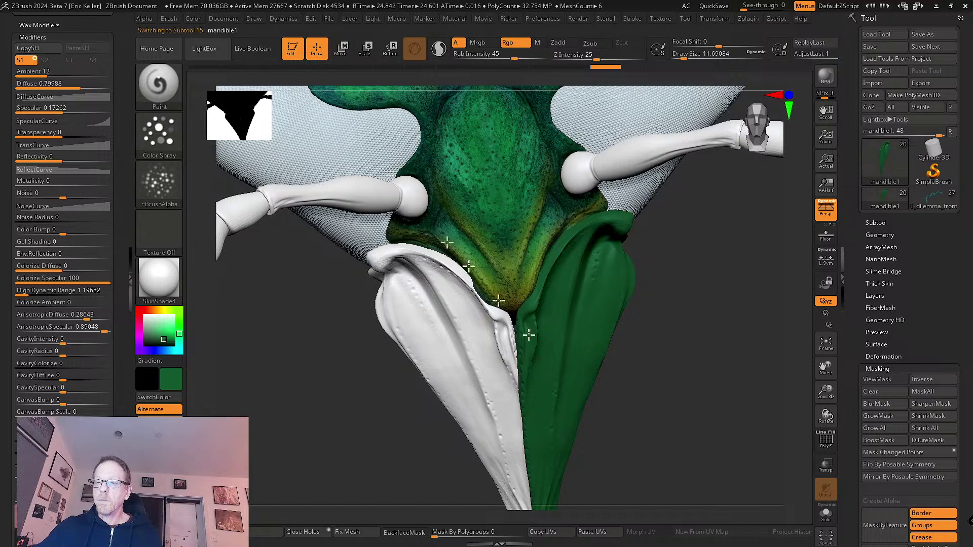
pyautogui.click(197, 19)
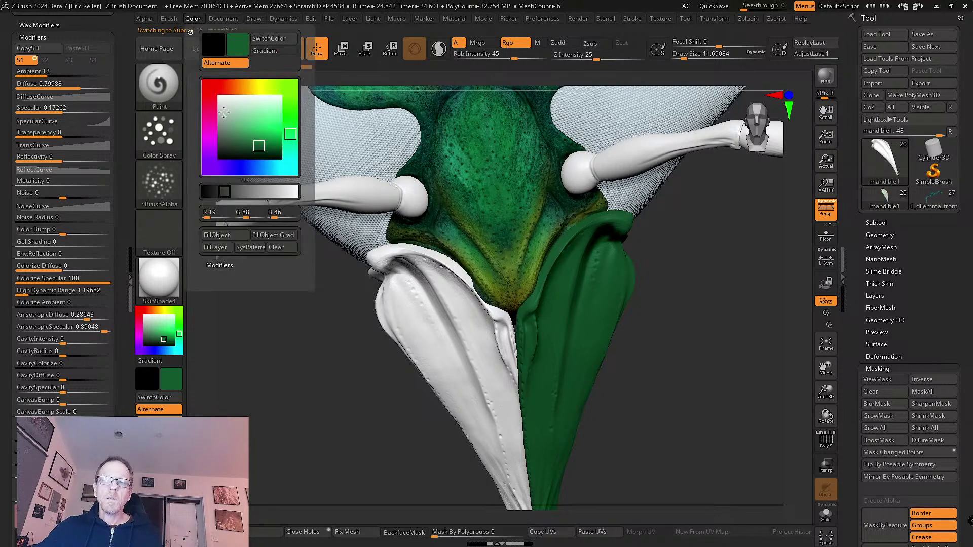
pyautogui.click(233, 236)
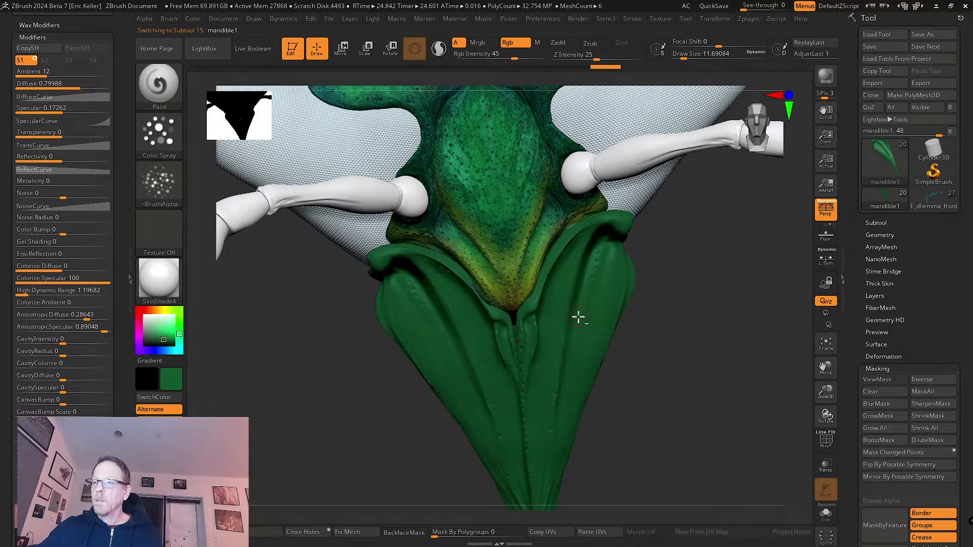
# - Fill the recesses of the mandible subtool with dark teal (R 6, G 66, B 63) through an inverted, hidden cavity mask
pyautogui.moveTo(692, 370); pyautogui.dragTo(751, 372)
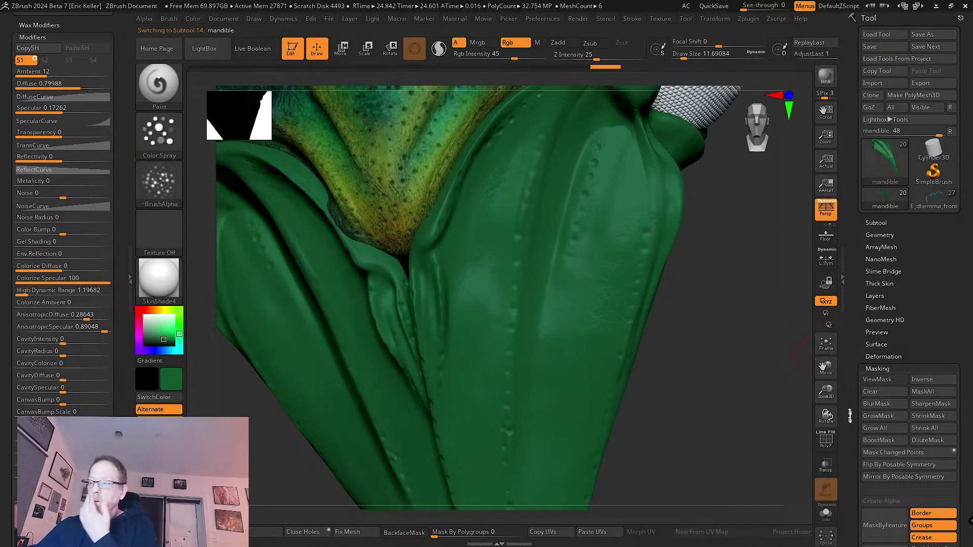
pyautogui.scroll(-10, 853, 413)
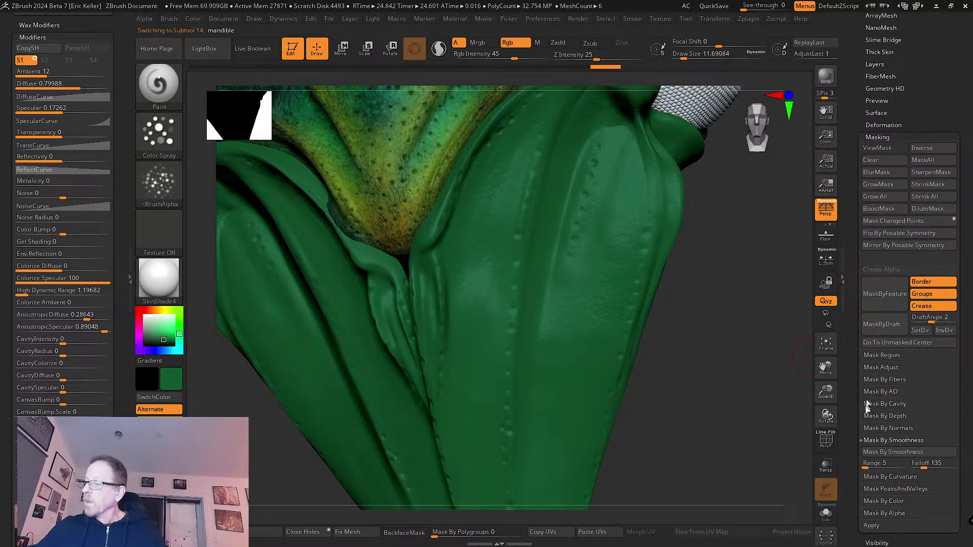
pyautogui.click(886, 404)
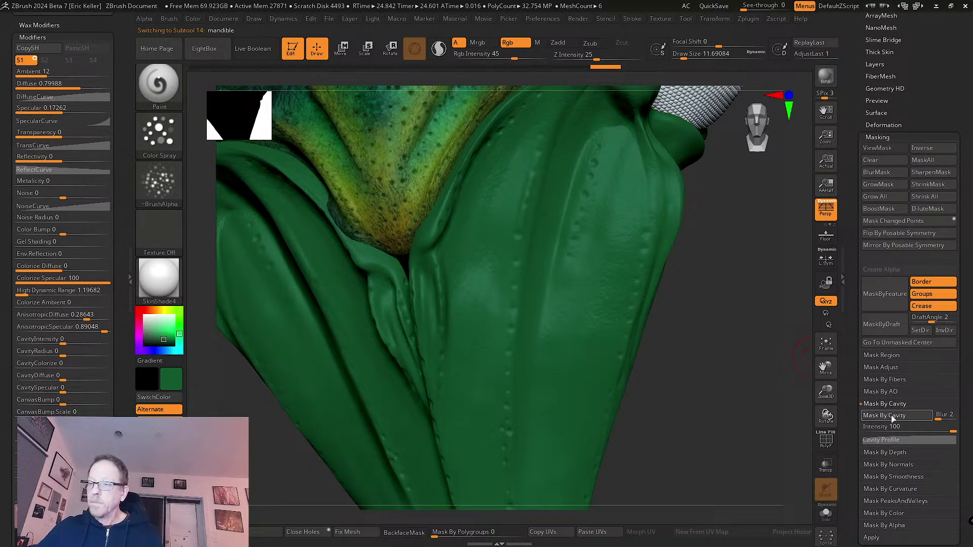
pyautogui.click(892, 416)
pyautogui.moveTo(739, 380)
pyautogui.mouseDown()
pyautogui.moveTo(755, 348)
pyautogui.moveTo(726, 342)
pyautogui.moveTo(709, 322)
pyautogui.mouseUp()
pyautogui.keyDown('ctrl'); pyautogui.click(709, 324); pyautogui.keyUp('ctrl')
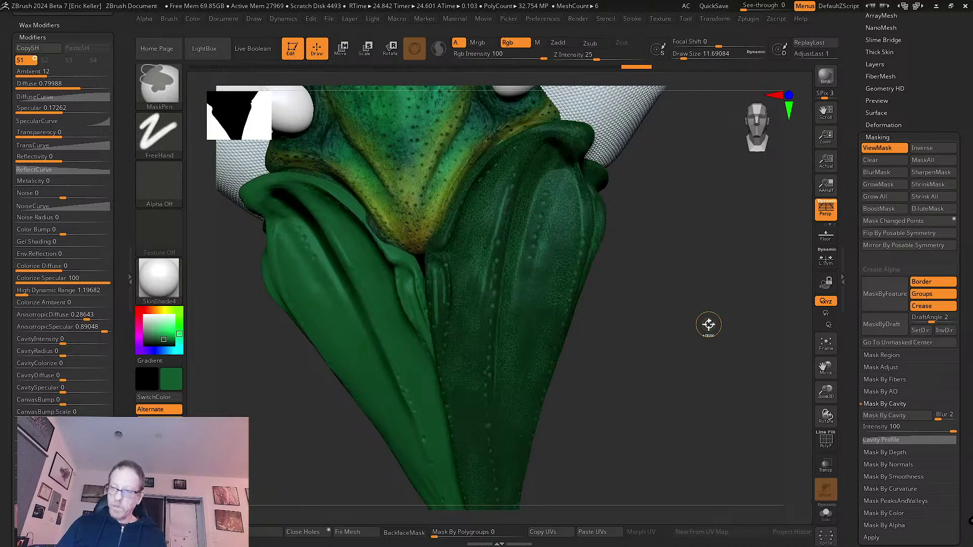
pyautogui.hotkey('ctrl', 'h')
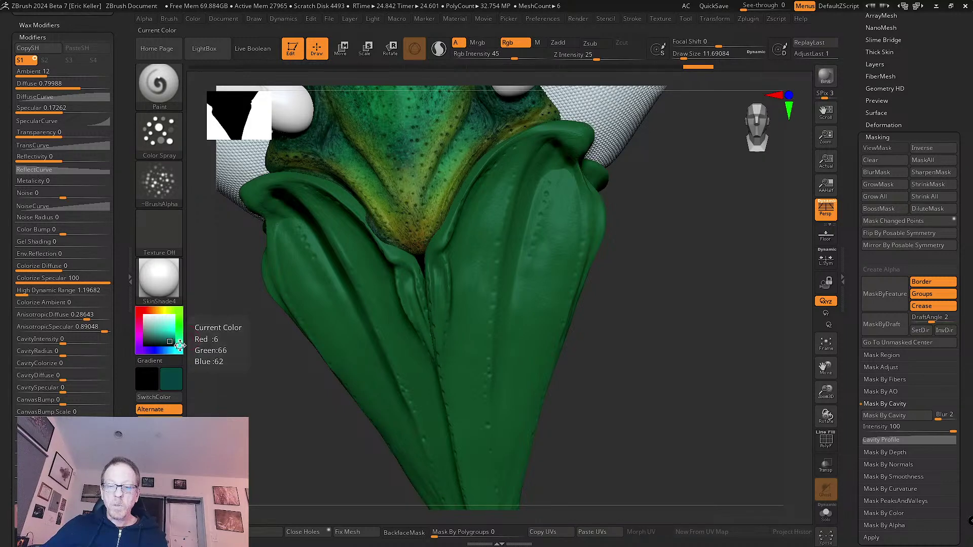
pyautogui.click(195, 18)
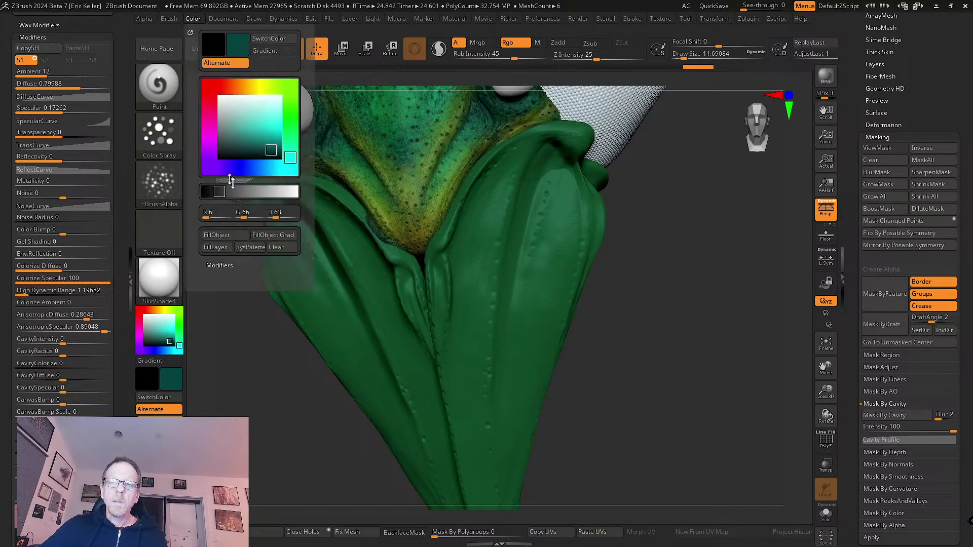
pyautogui.click(224, 236)
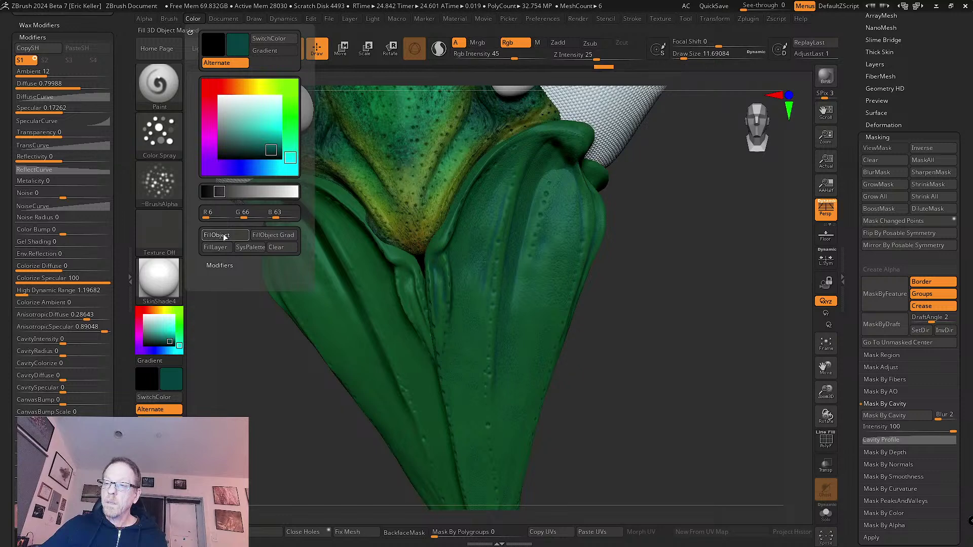
# - Fill the recesses of mandible1 with the same dark teal through an inverted, hidden cavity mask
pyautogui.moveTo(659, 362); pyautogui.dragTo(463, 350)
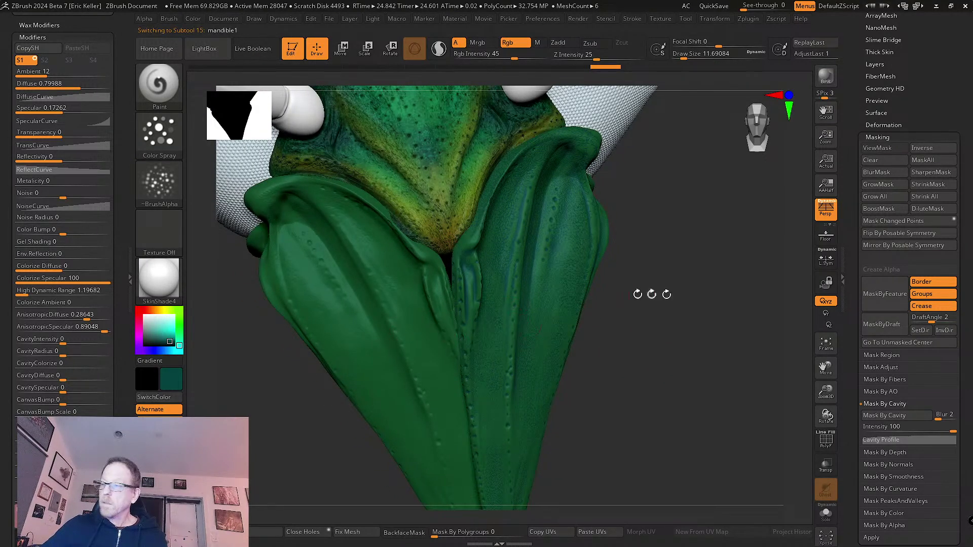
pyautogui.click(917, 403)
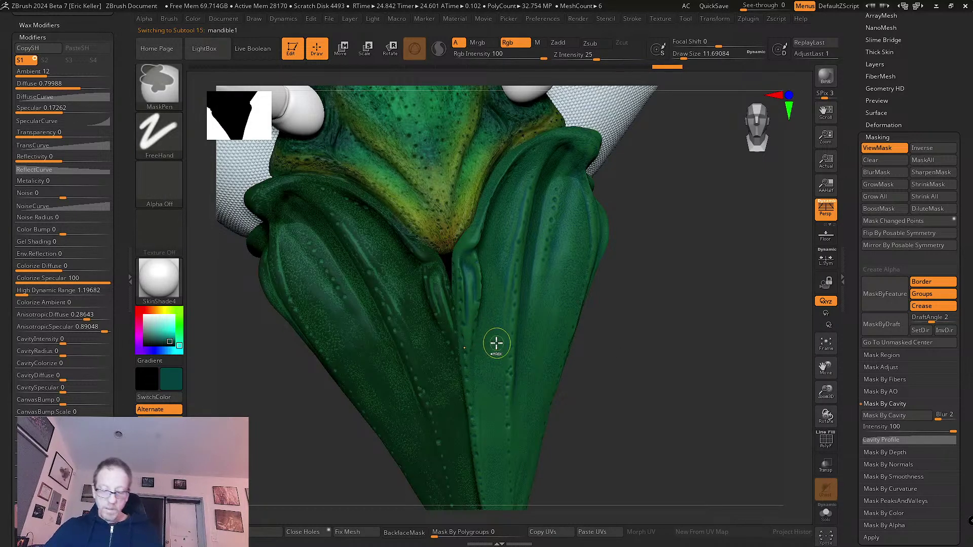
pyautogui.hotkey('ctrl', 'h')
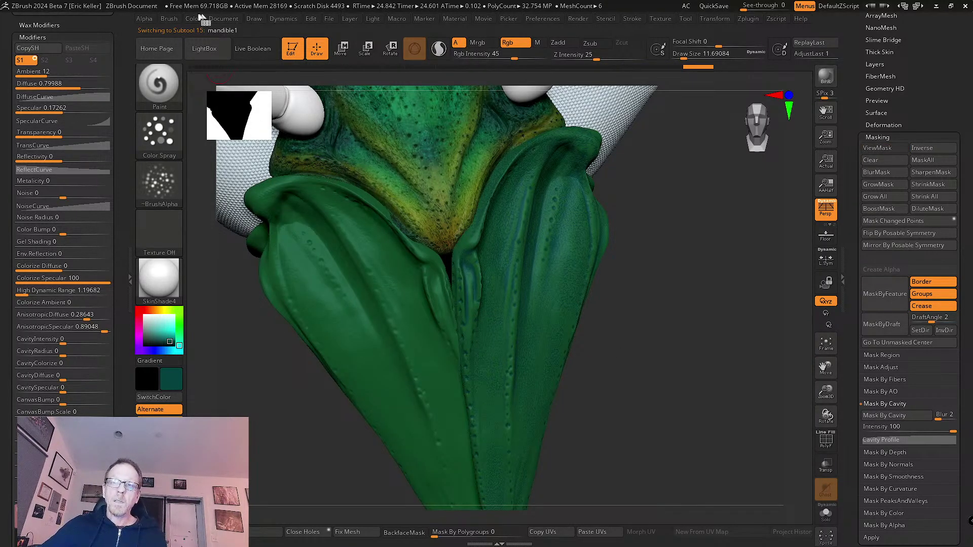
pyautogui.click(193, 19)
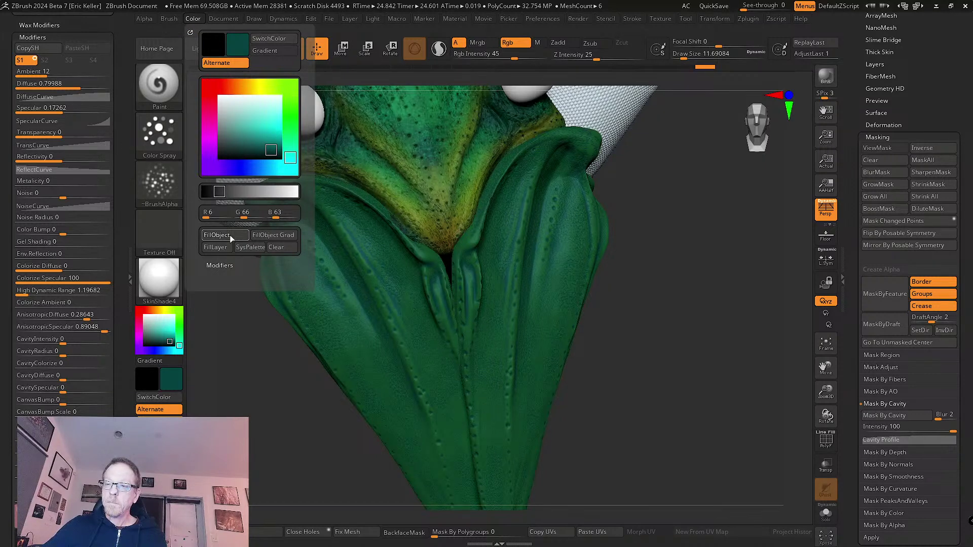
# - Mask the mandible subtool by smoothness, invert and hide the mask, and fill its pits and grooves with black
pyautogui.moveTo(707, 364); pyautogui.dragTo(654, 334)
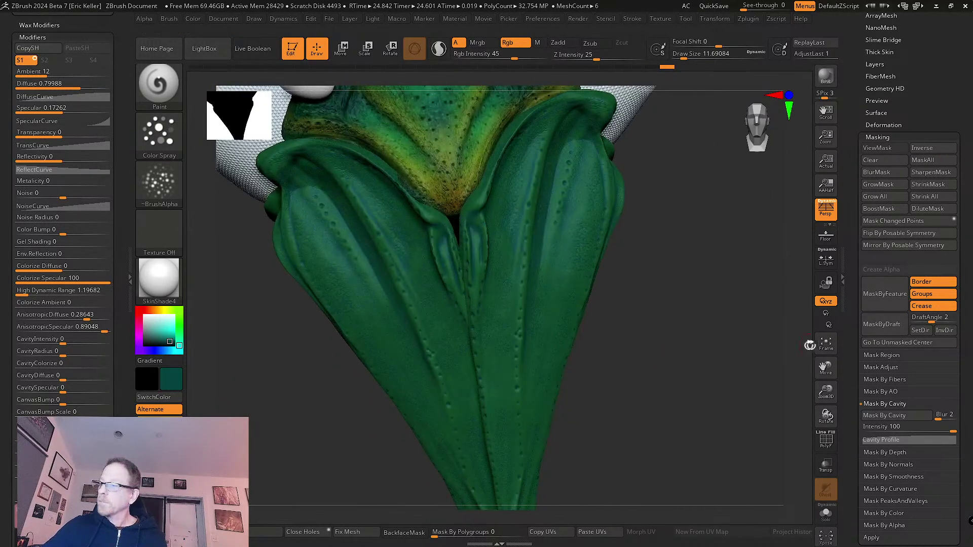
pyautogui.keyDown('alt'); pyautogui.click(523, 303); pyautogui.keyUp('alt')
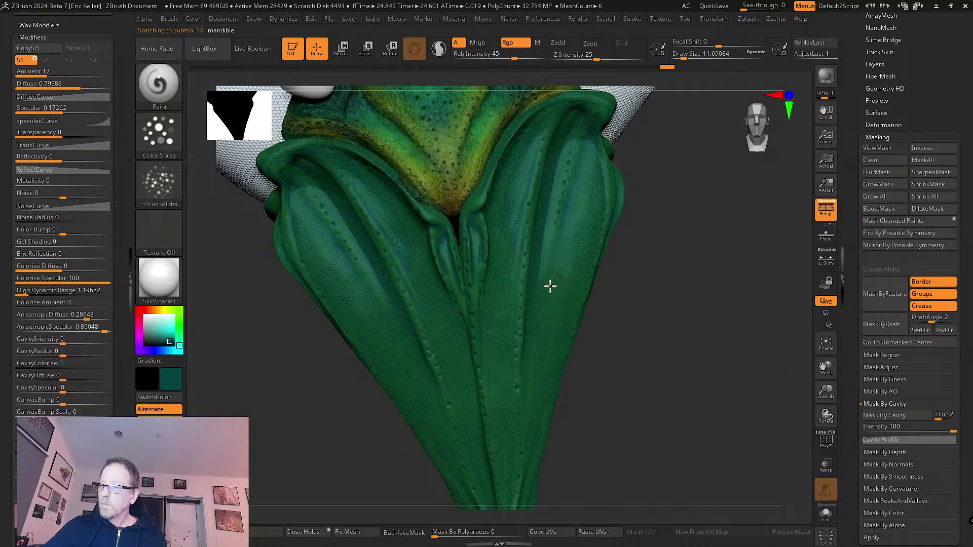
pyautogui.click(896, 477)
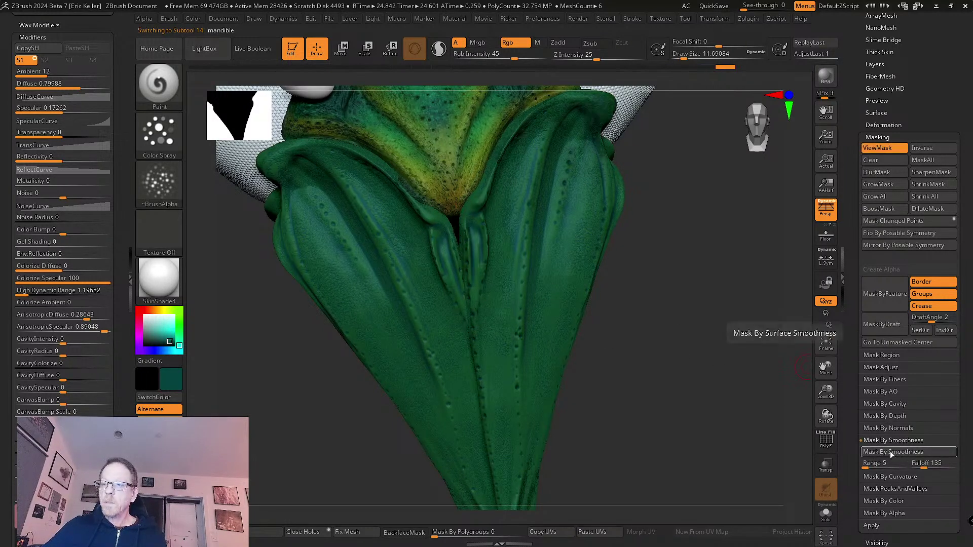
pyautogui.moveTo(763, 419); pyautogui.dragTo(756, 418)
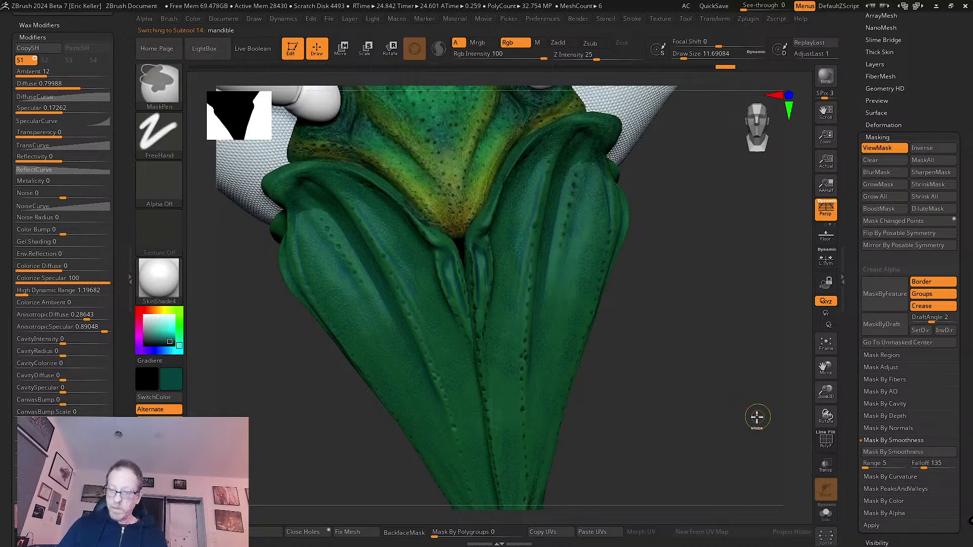
pyautogui.keyDown('ctrl'); pyautogui.click(757, 418); pyautogui.keyUp('ctrl')
pyautogui.hotkey('ctrl', 'h')
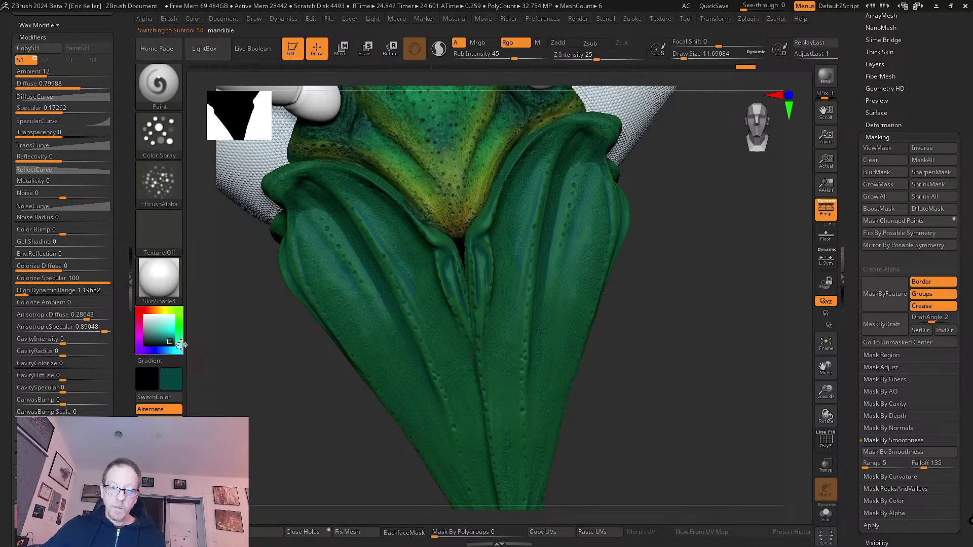
pyautogui.click(145, 345)
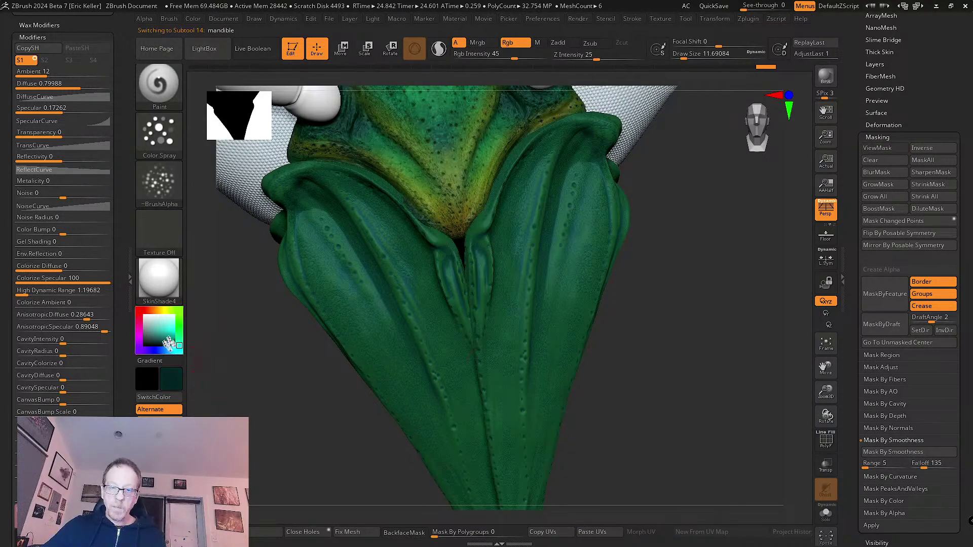
pyautogui.click(193, 18)
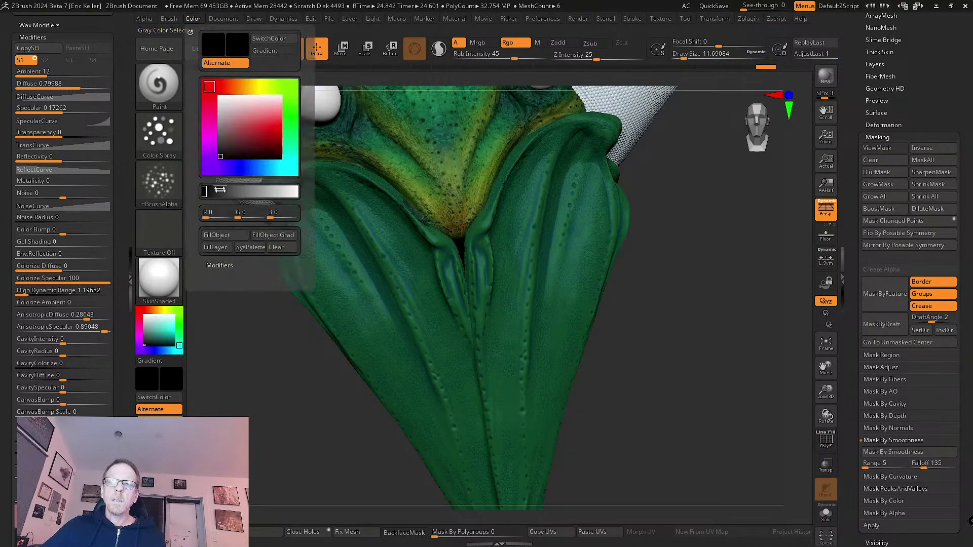
pyautogui.click(221, 237)
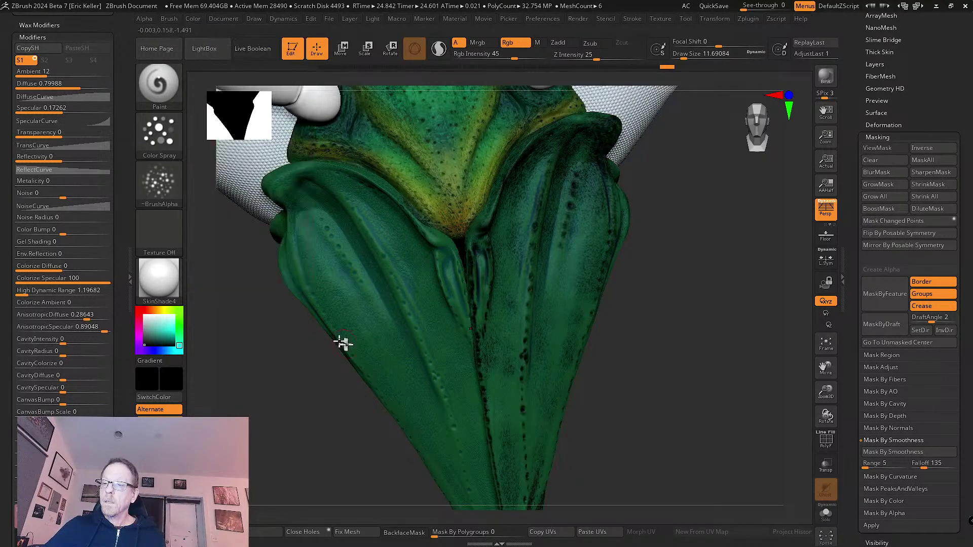
# - Darken the pits and grooves of mandible1 with a black fill through an inverted, hidden smoothness mask
pyautogui.keyDown('alt'); pyautogui.click(360, 337); pyautogui.keyUp('alt')
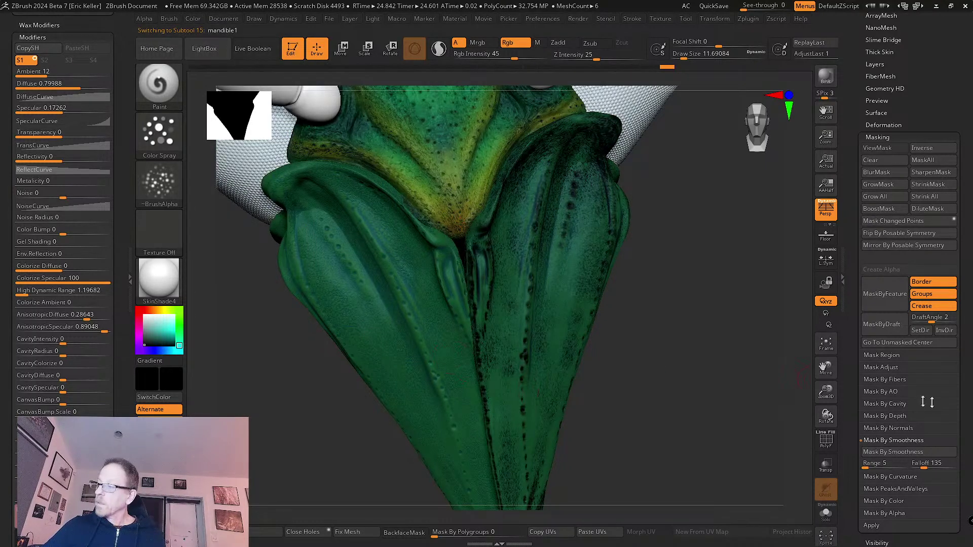
pyautogui.hotkey('ctrl', 'h')
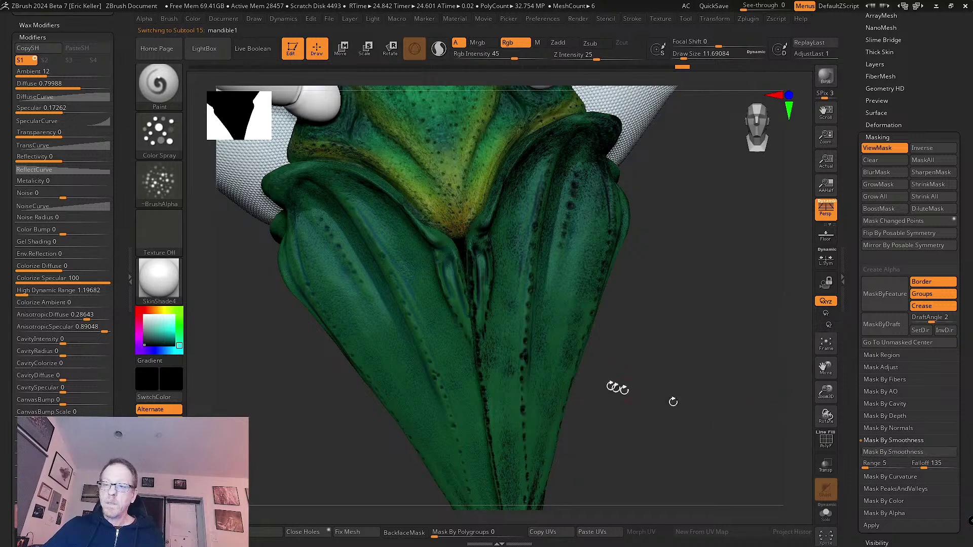
pyautogui.keyDown('ctrl'); pyautogui.click(622, 382); pyautogui.keyUp('ctrl')
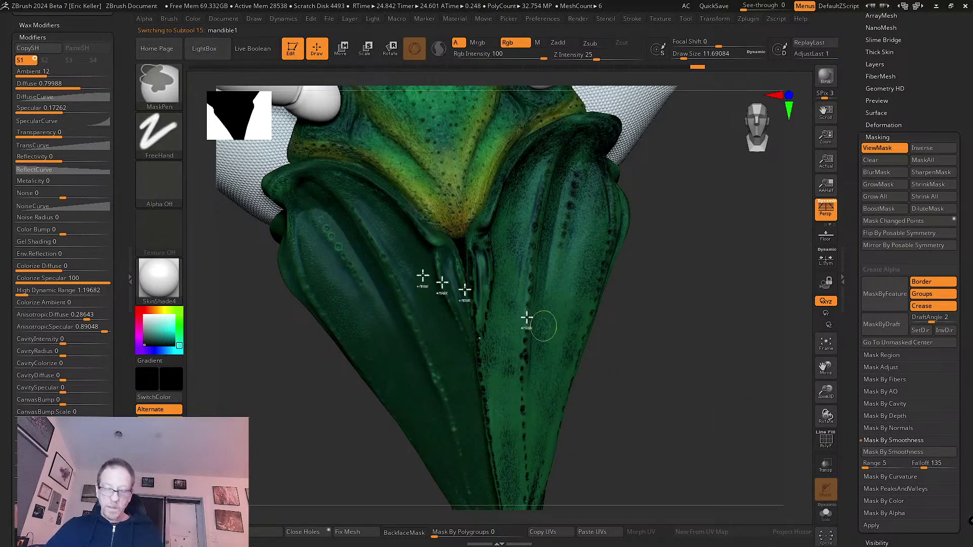
pyautogui.hotkey('ctrl', 'h')
pyautogui.hotkey('ctrl', 'g')
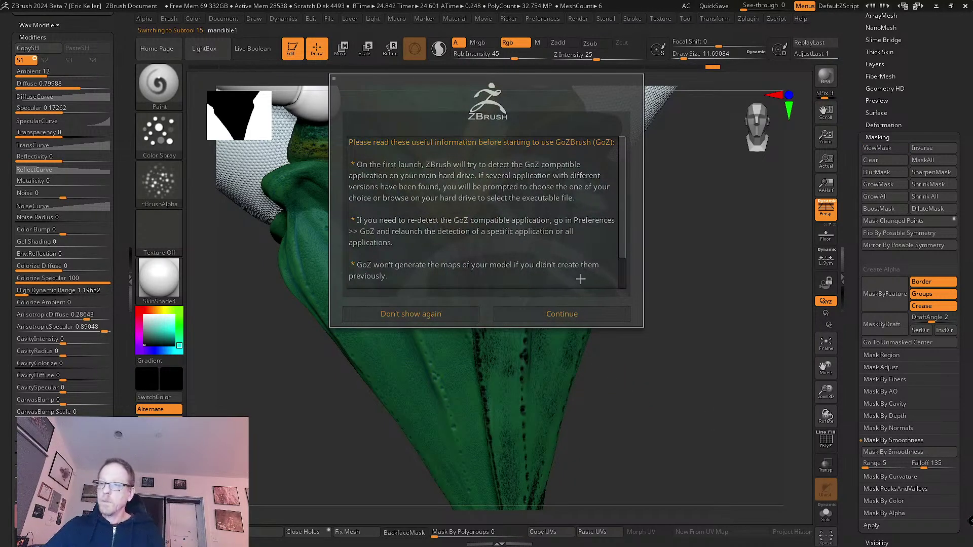
pyautogui.press('Escape')
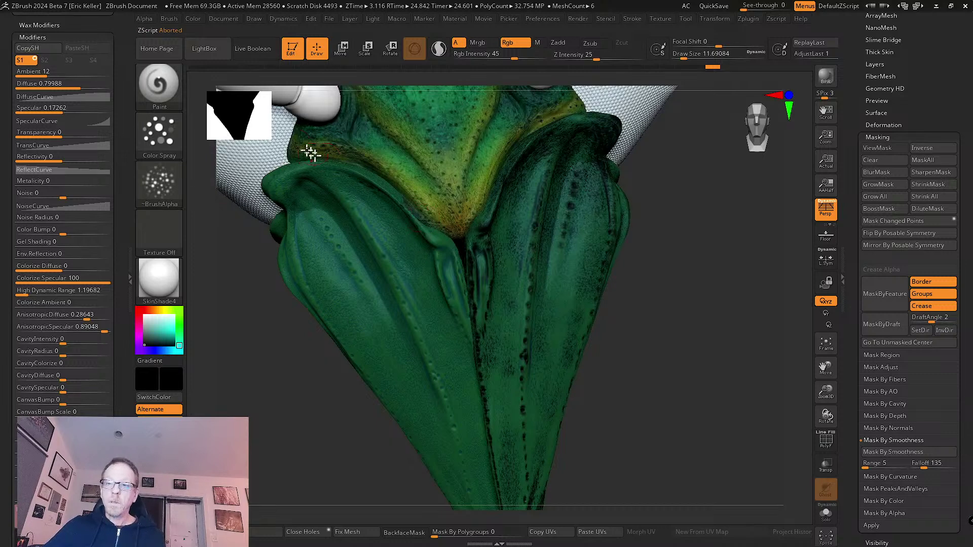
pyautogui.click(196, 18)
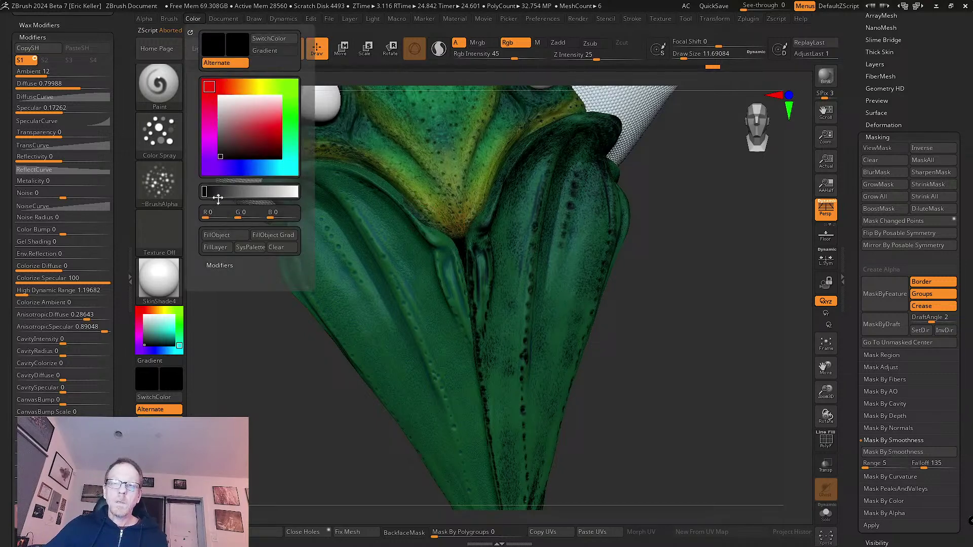
pyautogui.click(219, 235)
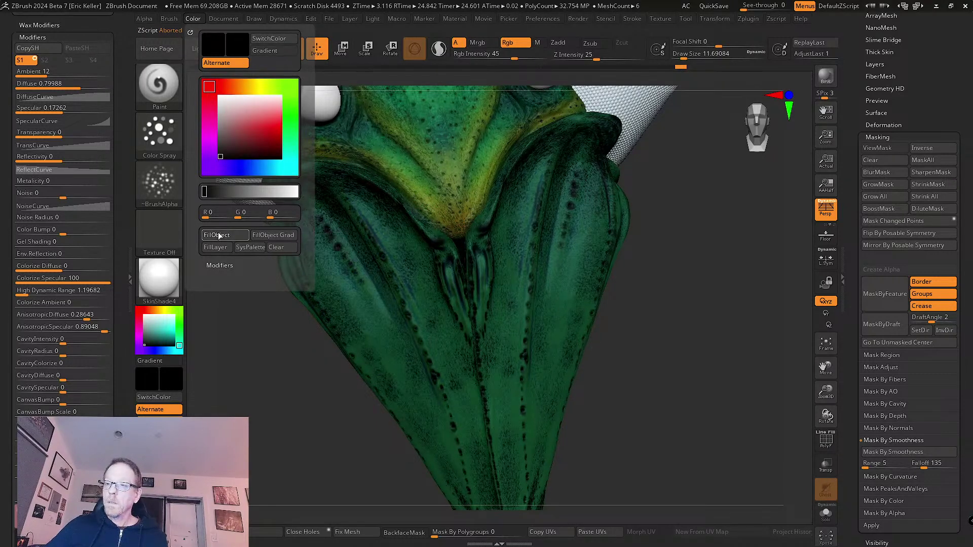
# - Try masking the mandible1 subtool by curvature and toggle the mask display to inspect the painted surface
pyautogui.click(917, 478)
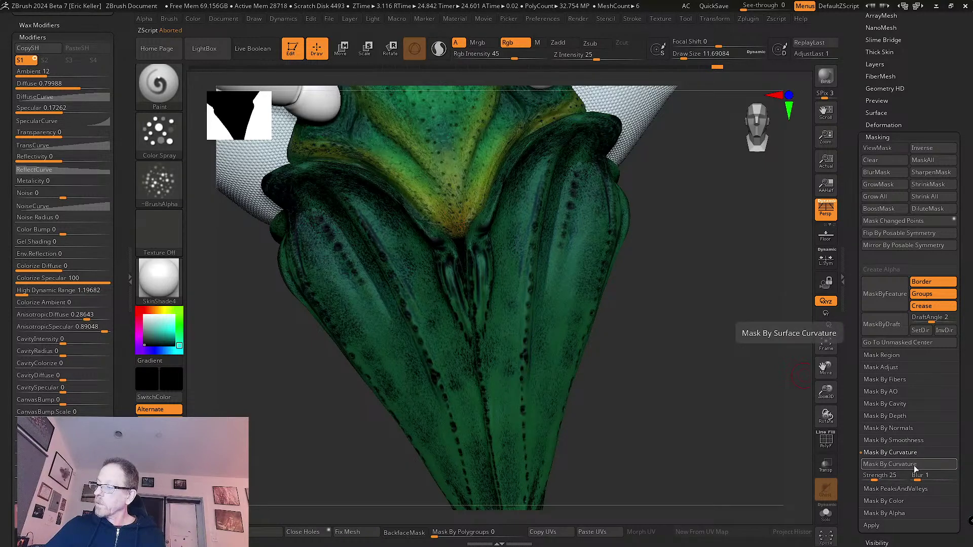
pyautogui.click(915, 465)
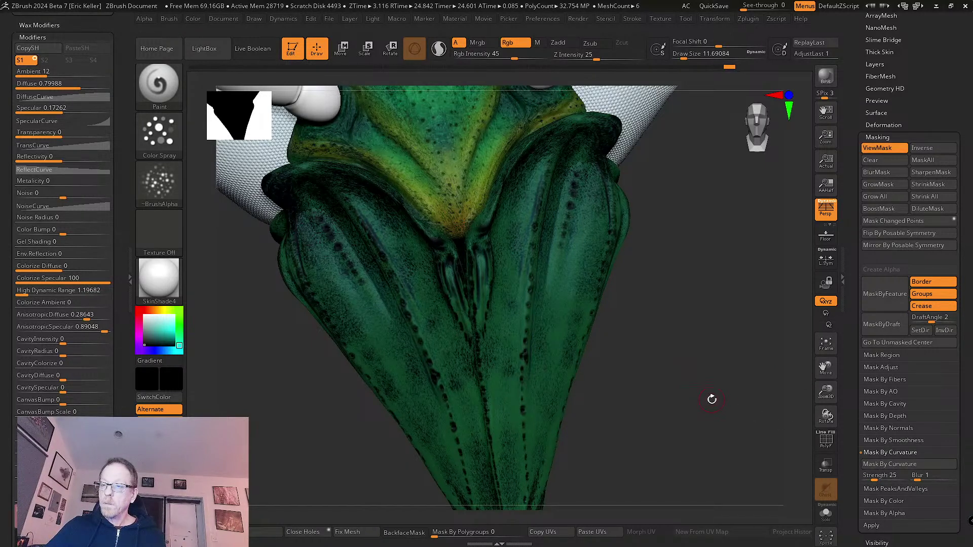
pyautogui.moveTo(712, 399)
pyautogui.mouseDown()
pyautogui.moveTo(698, 384)
pyautogui.moveTo(740, 393)
pyautogui.mouseUp()
pyautogui.hotkey('ctrl', 'h')
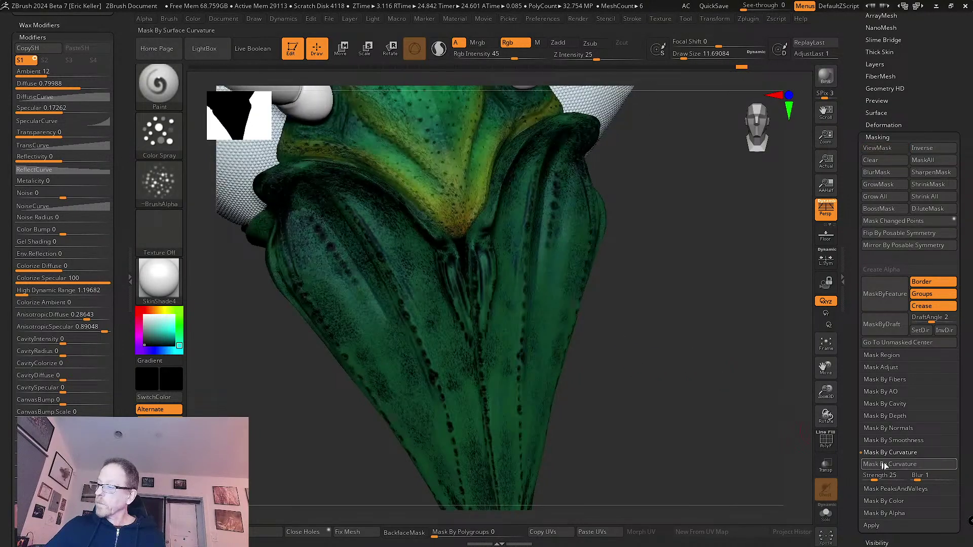
pyautogui.hotkey('ctrl', 'h')
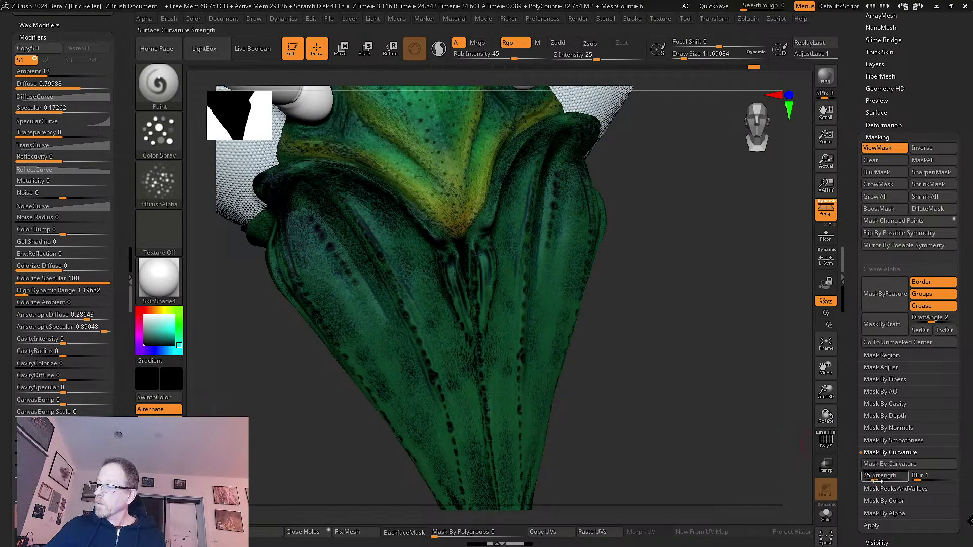
# - Mask mandible1 and the mandible subtool by peaks and valleys with range 4 and coverage 7, hiding each mask
pyautogui.click(894, 489)
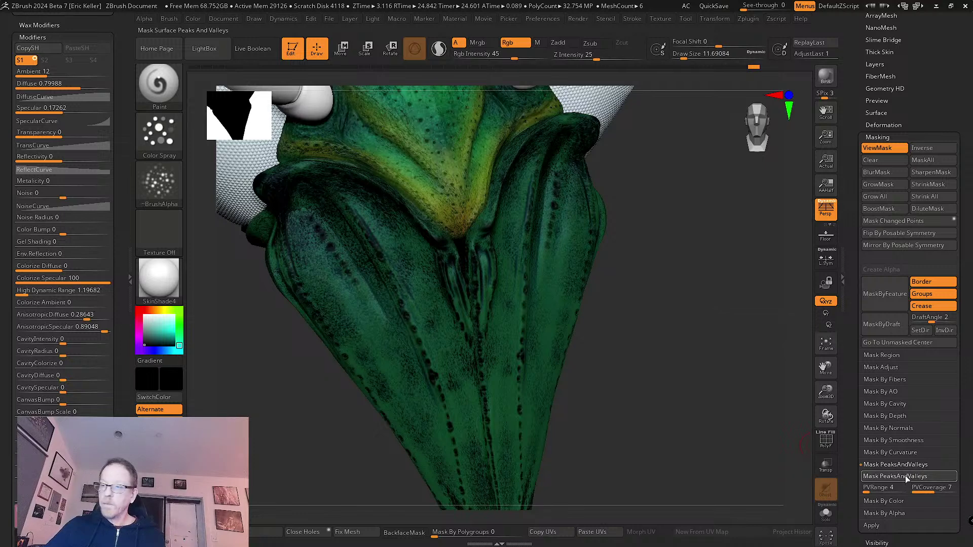
pyautogui.moveTo(724, 411); pyautogui.dragTo(687, 390)
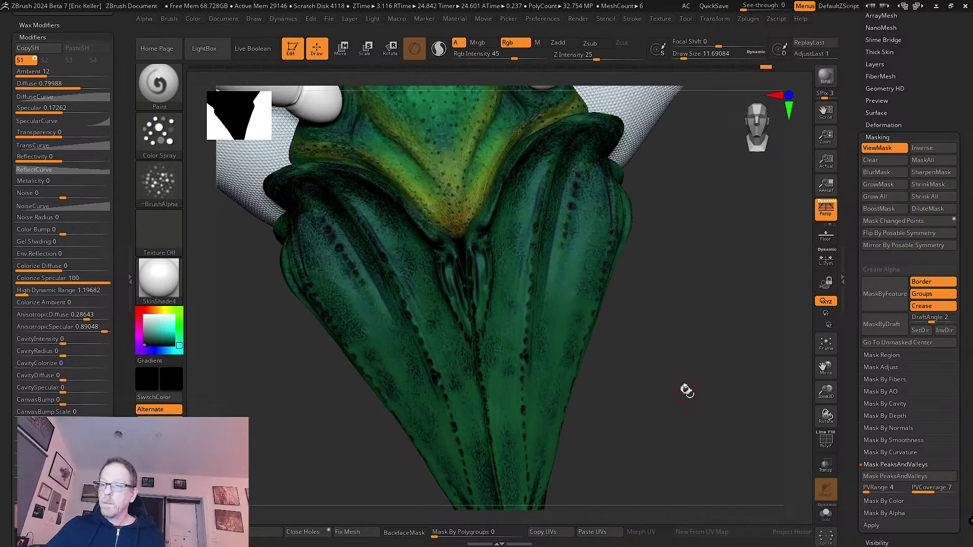
pyautogui.keyDown('alt'); pyautogui.click(536, 309); pyautogui.keyUp('alt')
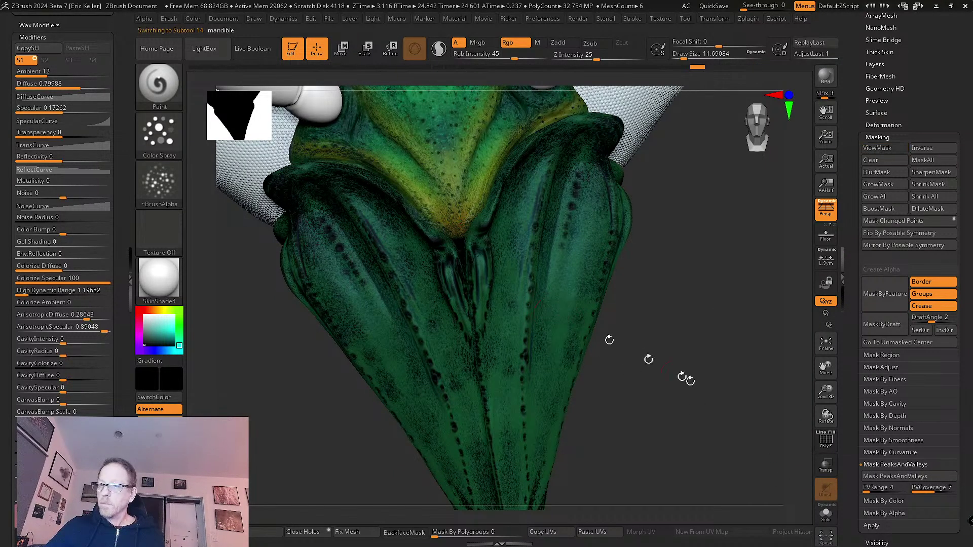
pyautogui.hotkey('ctrl', 'h')
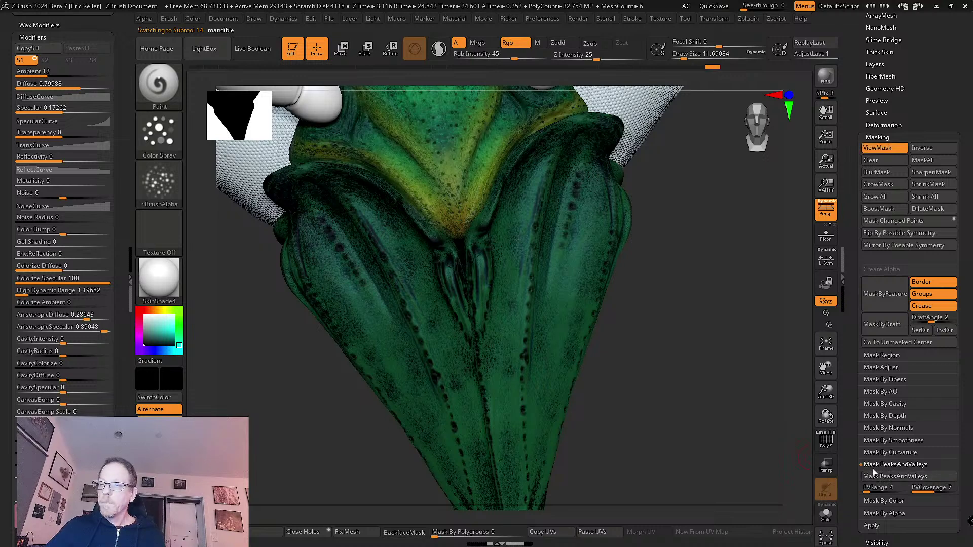
pyautogui.moveTo(723, 437)
pyautogui.mouseDown()
pyautogui.moveTo(687, 419)
pyautogui.moveTo(706, 382)
pyautogui.moveTo(682, 416)
pyautogui.moveTo(699, 428)
pyautogui.moveTo(714, 404)
pyautogui.moveTo(725, 439)
pyautogui.moveTo(626, 342)
pyautogui.mouseUp()
pyautogui.hotkey('ctrl', 'h')
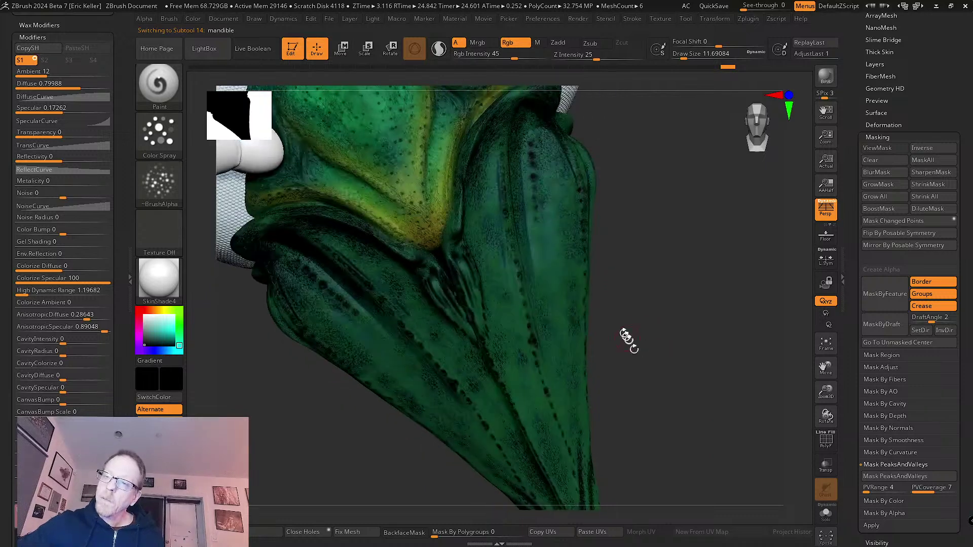
# - Sample the dark teal from the recesses of the face and enlarge the Paint brush's draw size to about 14.2
pyautogui.keyDown('ctrl'); pyautogui.moveTo(543, 307); pyautogui.dragTo(420, 298, button='right'); pyautogui.keyUp('ctrl')
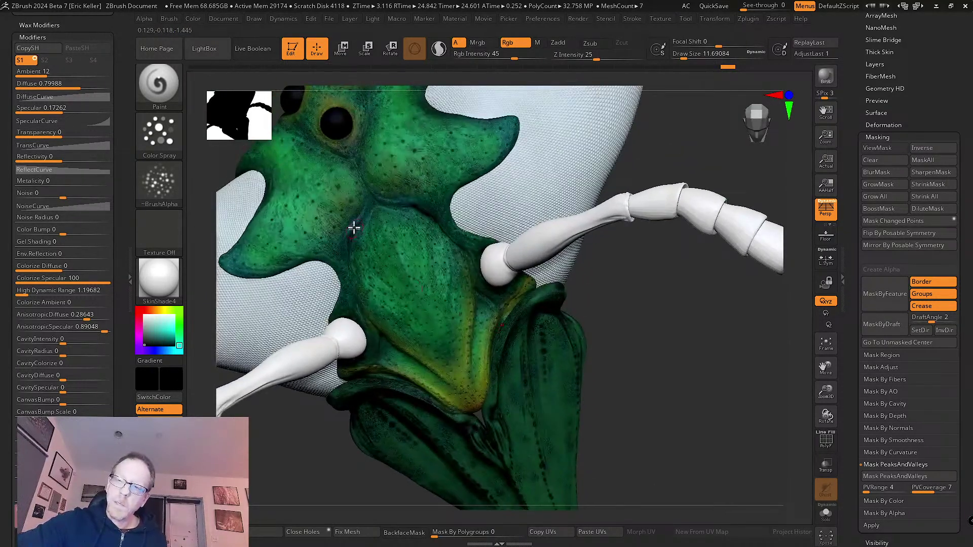
pyautogui.press('c')
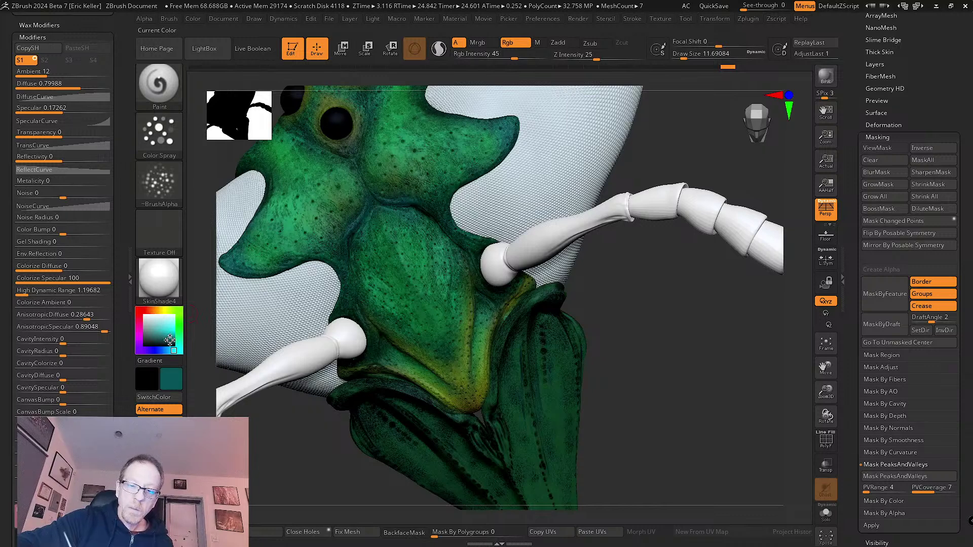
pyautogui.moveTo(487, 278)
pyautogui.mouseDown(button='right')
pyautogui.moveTo(527, 284)
pyautogui.moveTo(489, 285)
pyautogui.moveTo(479, 311)
pyautogui.mouseUp(button='right')
pyautogui.press('s')
pyautogui.click(479, 311)
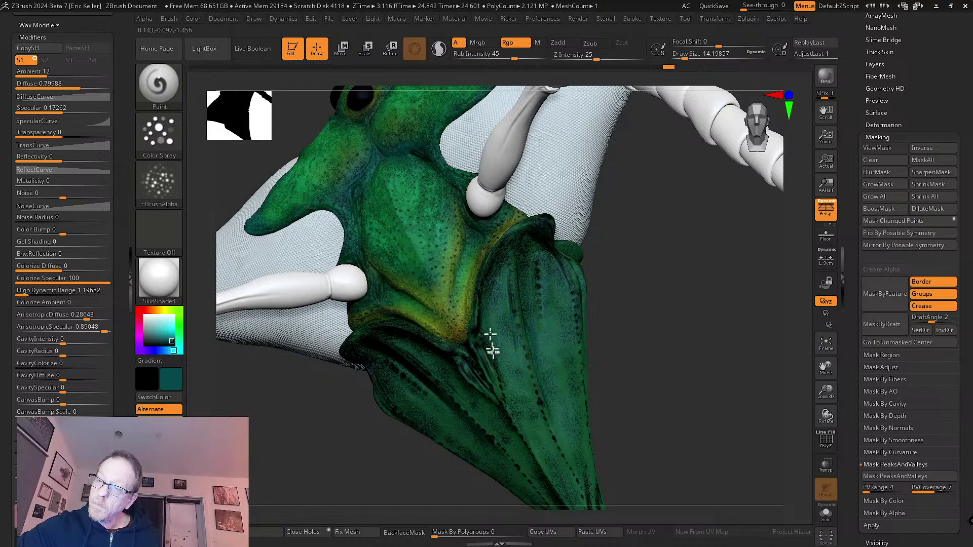
# - Spray teal strokes along the inner edge of the mandible subtool, from its upper lobe down beside the central seam
pyautogui.moveTo(493, 318); pyautogui.dragTo(495, 280)
pyautogui.keyDown('ctrl'); pyautogui.moveTo(495, 283); pyautogui.dragTo(496, 323, button='right'); pyautogui.keyUp('ctrl')
pyautogui.moveTo(486, 292)
pyautogui.mouseDown()
pyautogui.moveTo(470, 345)
pyautogui.moveTo(497, 243)
pyautogui.moveTo(549, 189)
pyautogui.moveTo(497, 245)
pyautogui.moveTo(482, 317)
pyautogui.moveTo(491, 361)
pyautogui.moveTo(496, 289)
pyautogui.moveTo(478, 336)
pyautogui.moveTo(517, 463)
pyautogui.mouseUp()
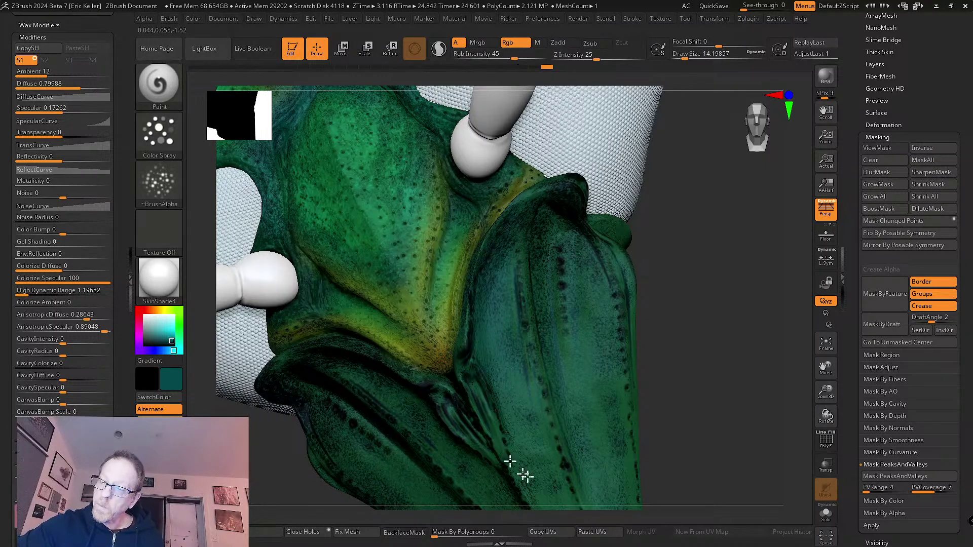
pyautogui.moveTo(480, 284); pyautogui.dragTo(525, 433, button='right')
pyautogui.moveTo(534, 453)
pyautogui.mouseDown()
pyautogui.moveTo(487, 378)
pyautogui.moveTo(462, 305)
pyautogui.mouseUp()
pyautogui.moveTo(520, 426)
pyautogui.mouseDown()
pyautogui.moveTo(543, 434)
pyautogui.moveTo(515, 391)
pyautogui.moveTo(512, 147)
pyautogui.mouseUp()
pyautogui.moveTo(562, 118); pyautogui.dragTo(515, 148)
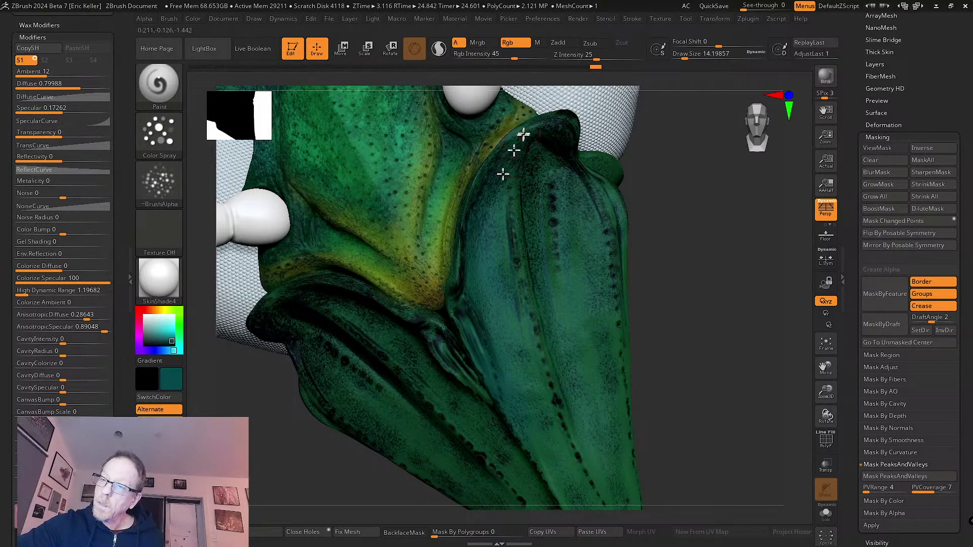
# - Extend the teal spray along the mandible's outer ridges and side down toward the tip
pyautogui.moveTo(641, 359); pyautogui.dragTo(578, 272)
pyautogui.moveTo(537, 149)
pyautogui.mouseDown()
pyautogui.moveTo(552, 189)
pyautogui.moveTo(534, 125)
pyautogui.moveTo(548, 185)
pyautogui.moveTo(550, 362)
pyautogui.moveTo(576, 430)
pyautogui.moveTo(550, 243)
pyautogui.mouseUp()
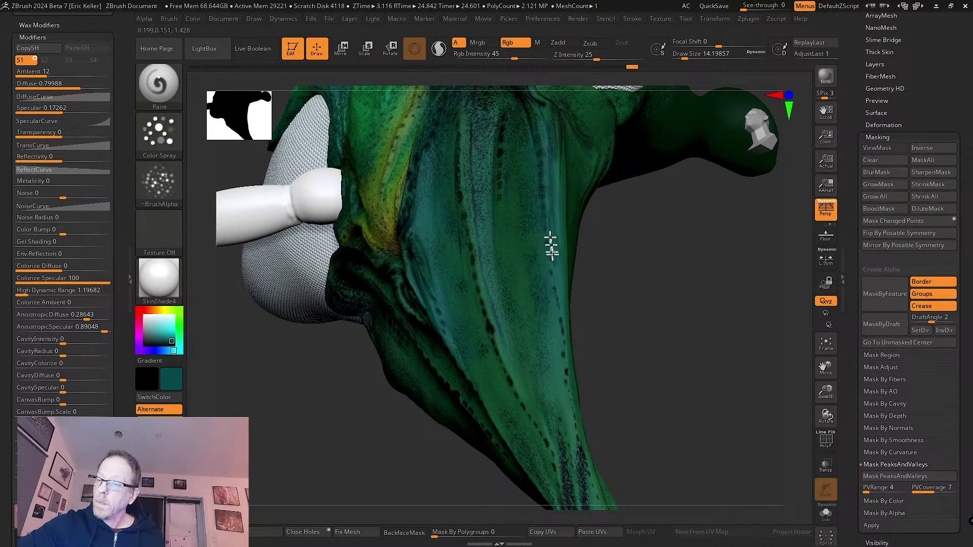
pyautogui.moveTo(602, 461); pyautogui.dragTo(538, 356)
pyautogui.keyDown('ctrl'); pyautogui.moveTo(584, 290); pyautogui.dragTo(649, 235, button='right'); pyautogui.keyUp('ctrl')
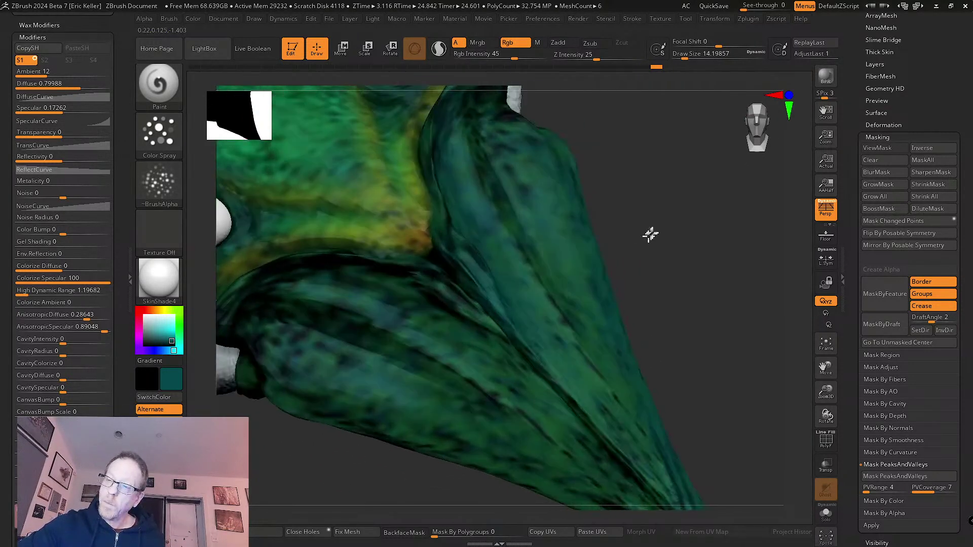
pyautogui.moveTo(411, 279); pyautogui.dragTo(441, 300, button='right')
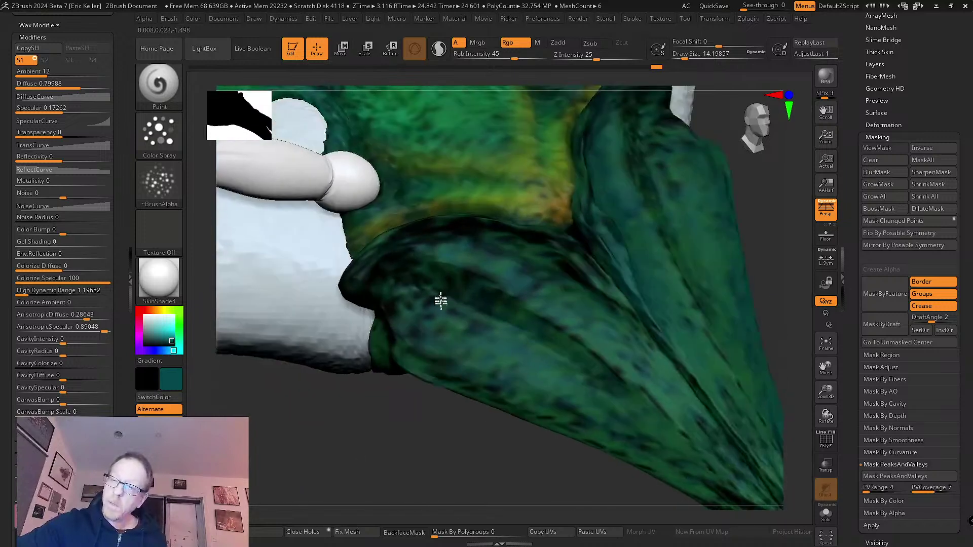
# - Set the Paint brush's polypaint mode to 3 (Multiply) and test it on the mandible
pyautogui.click(169, 18)
pyautogui.scroll(-1, 231, 335)
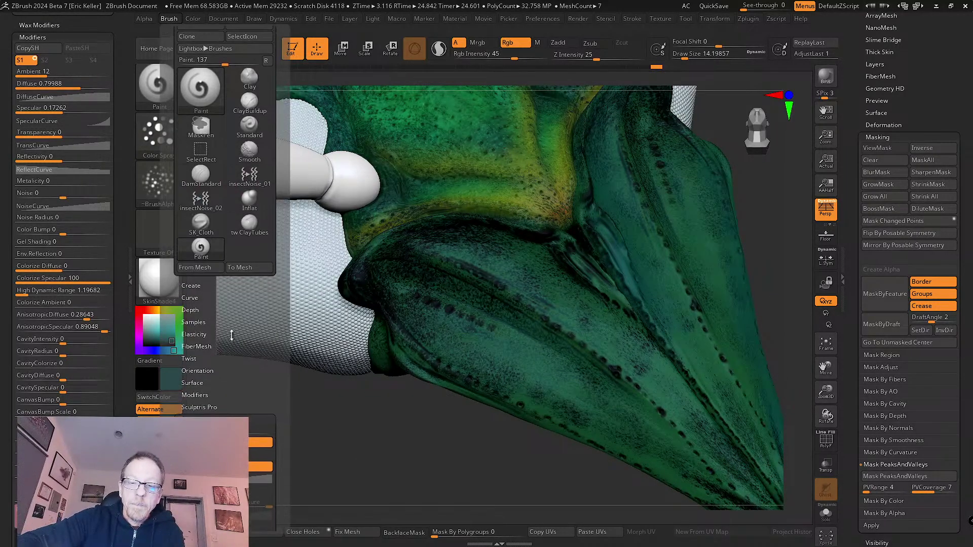
pyautogui.click(194, 322)
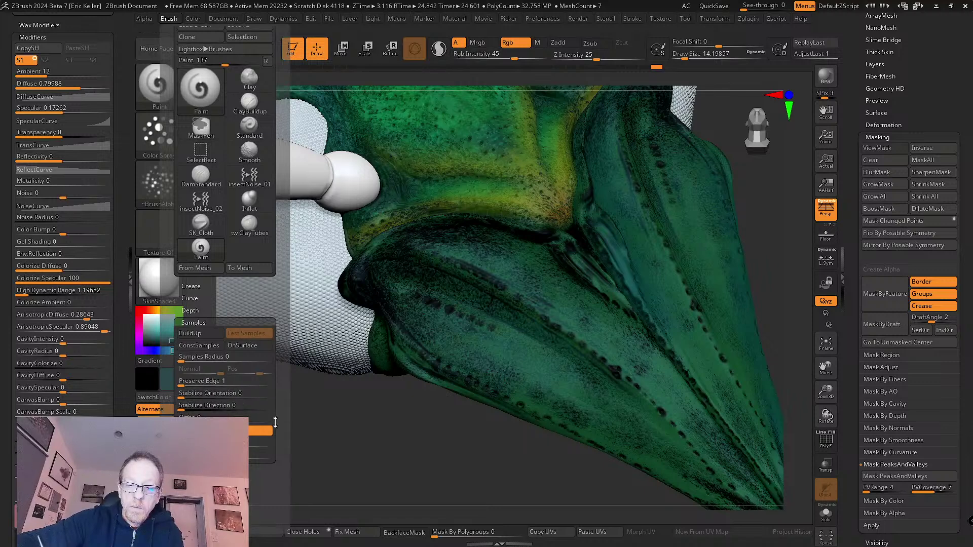
pyautogui.scroll(-5, 275, 430)
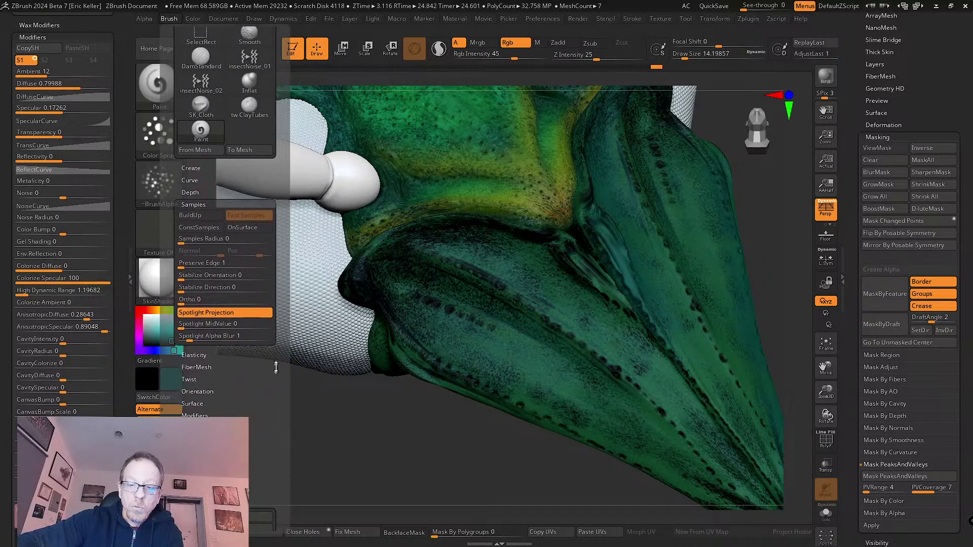
pyautogui.scroll(-1, 275, 362)
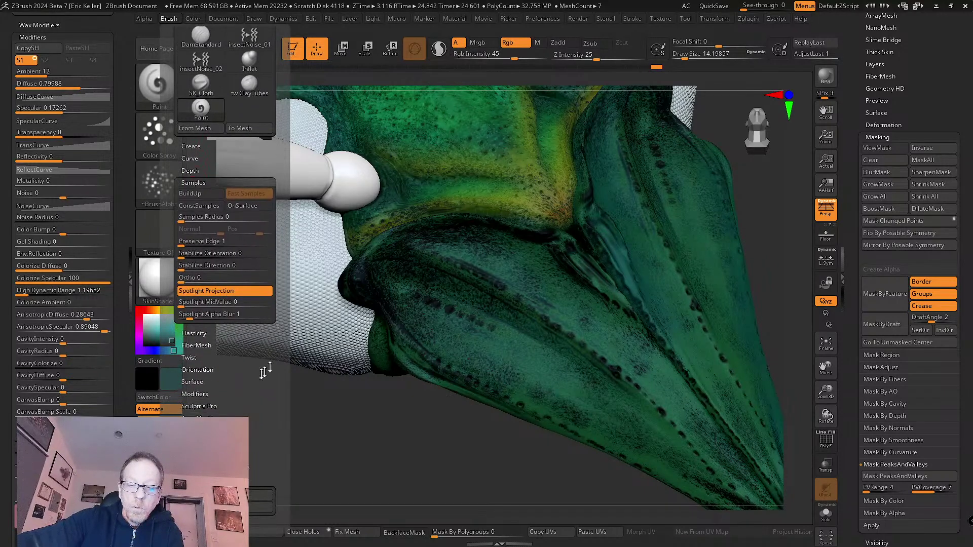
pyautogui.click(203, 394)
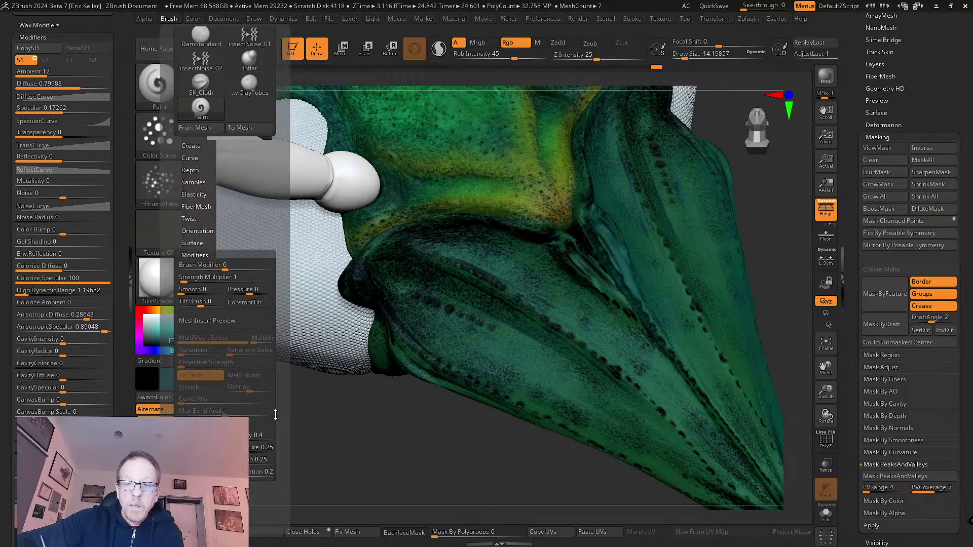
pyautogui.scroll(-4, 275, 415)
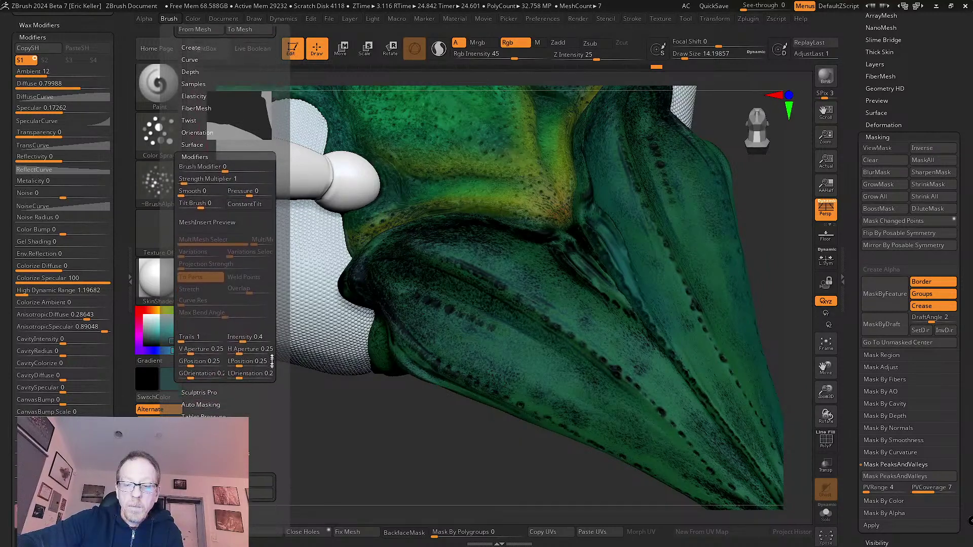
pyautogui.scroll(-1, 273, 361)
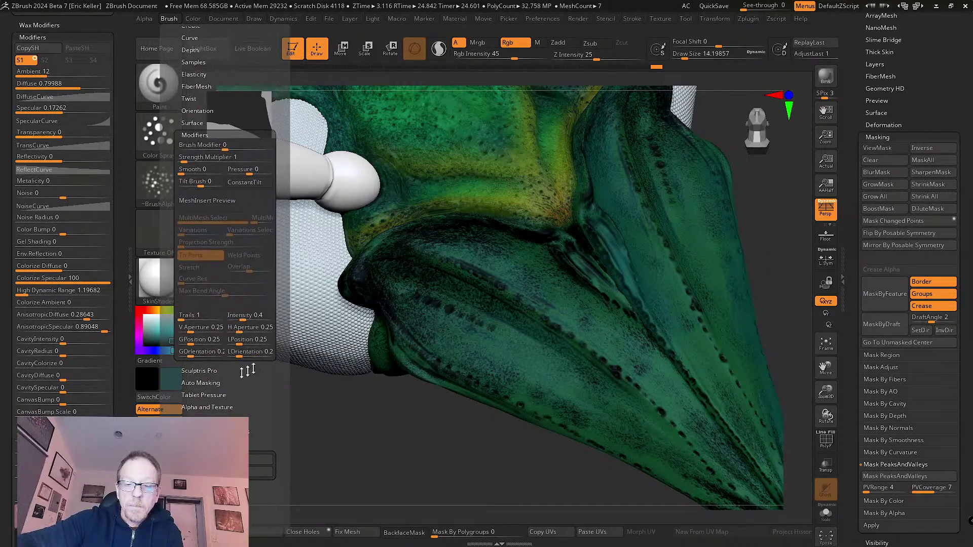
pyautogui.click(220, 407)
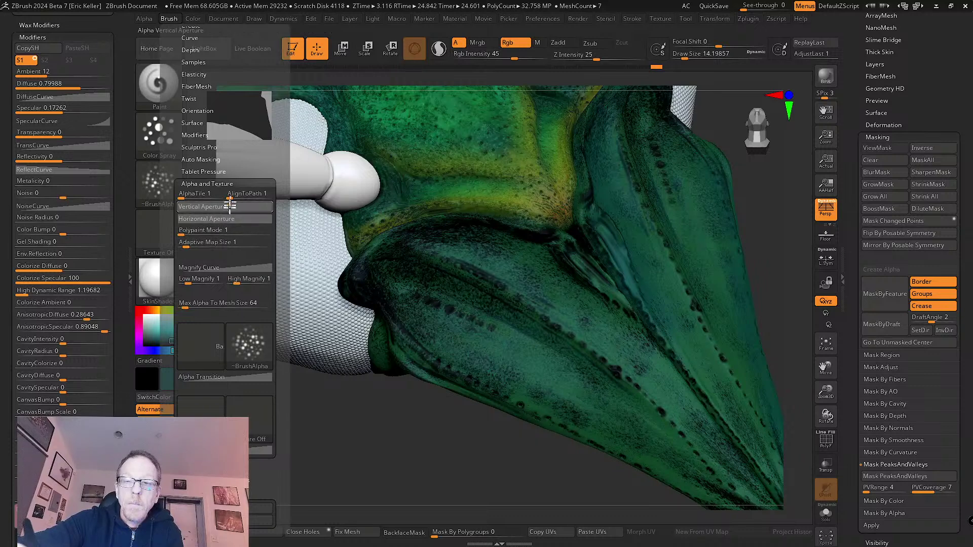
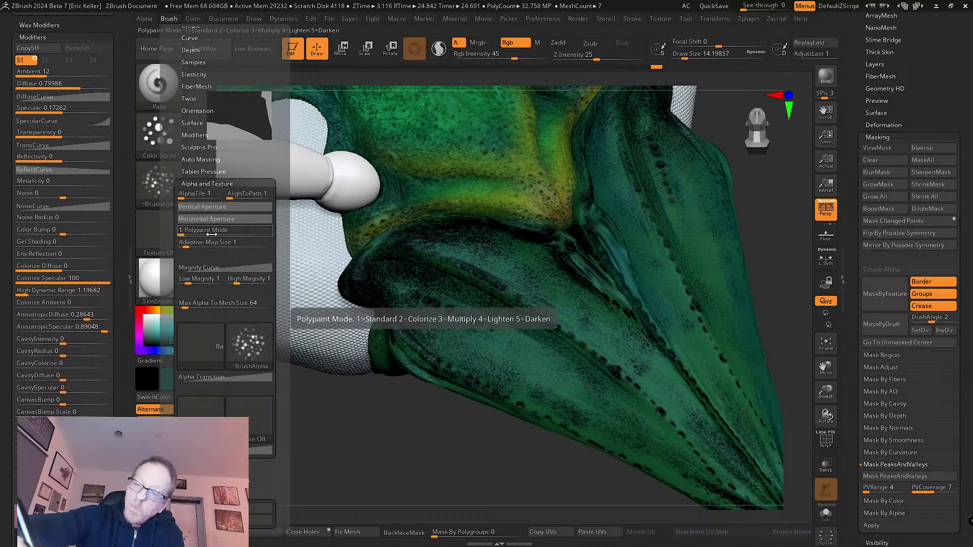
pyautogui.click(210, 230)
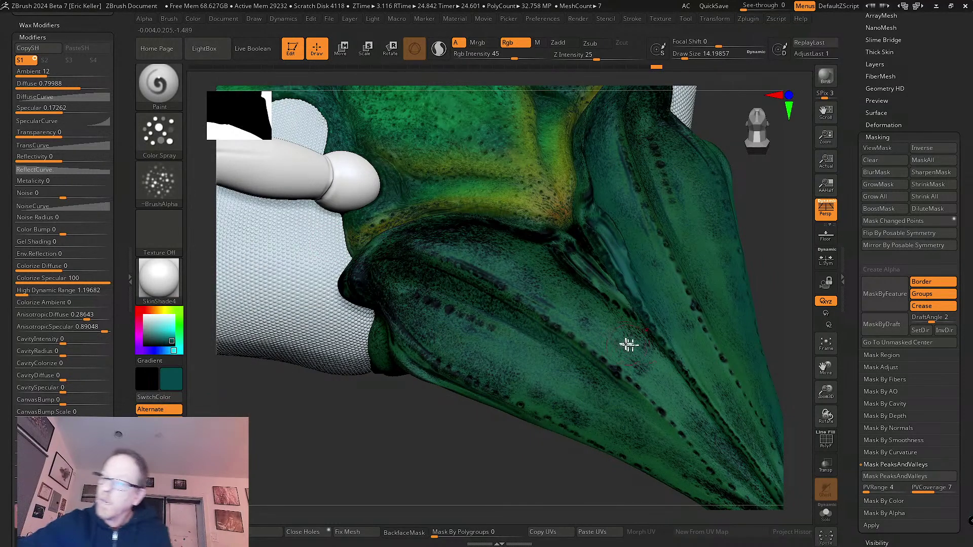
pyautogui.moveTo(628, 344)
pyautogui.mouseDown(button='right')
pyautogui.moveTo(643, 365)
pyautogui.moveTo(628, 370)
pyautogui.moveTo(663, 322)
pyautogui.moveTo(704, 340)
pyautogui.mouseUp(button='right')
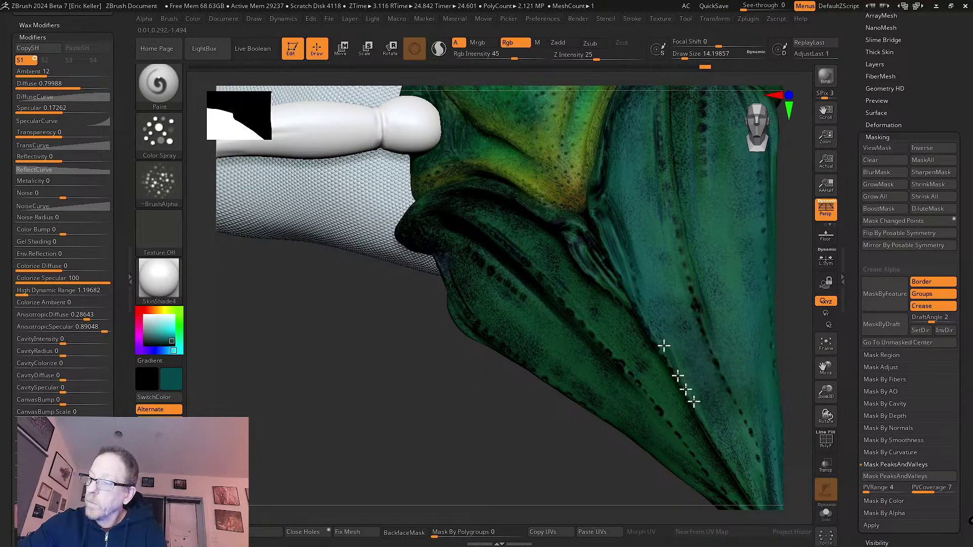
# - Try polypaint mode 2 (Colorize) for the Paint brush
pyautogui.click(64, 266)
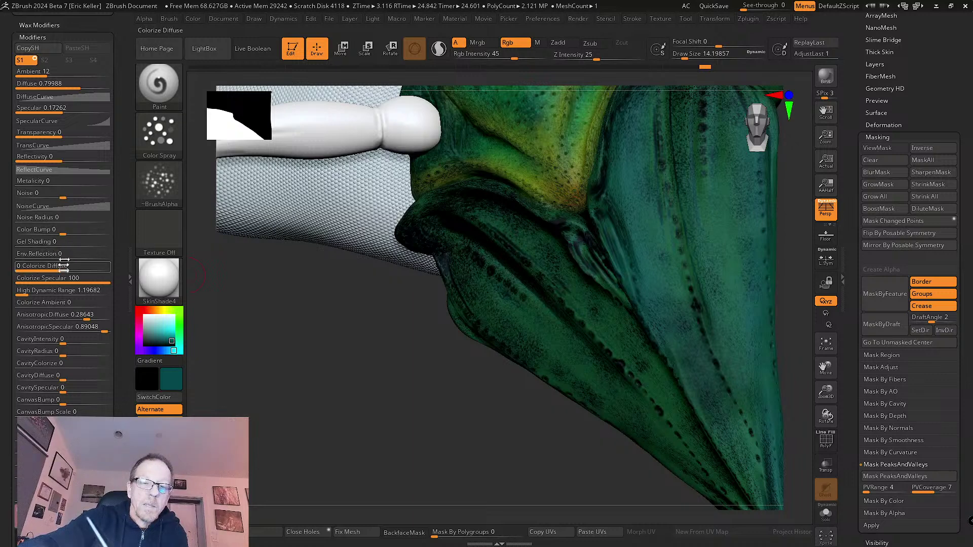
pyautogui.click(169, 18)
pyautogui.scroll(-5, 237, 319)
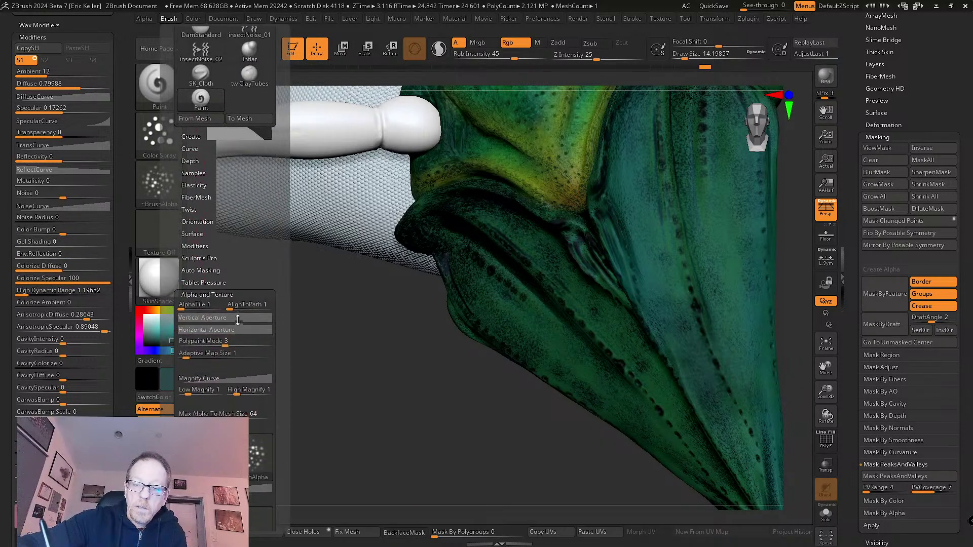
pyautogui.scroll(-1, 238, 320)
pyautogui.click(211, 331)
pyautogui.moveTo(219, 332); pyautogui.dragTo(200, 333)
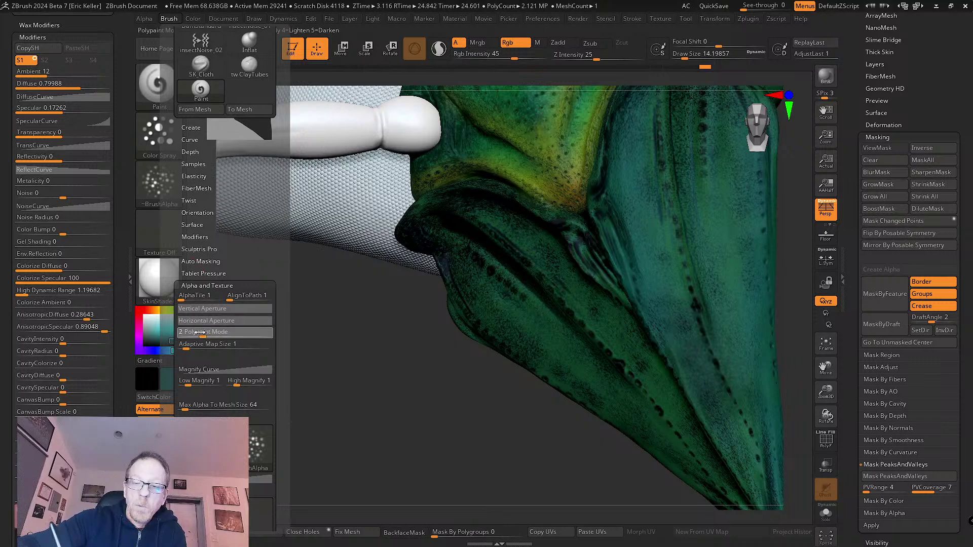
pyautogui.click(237, 334)
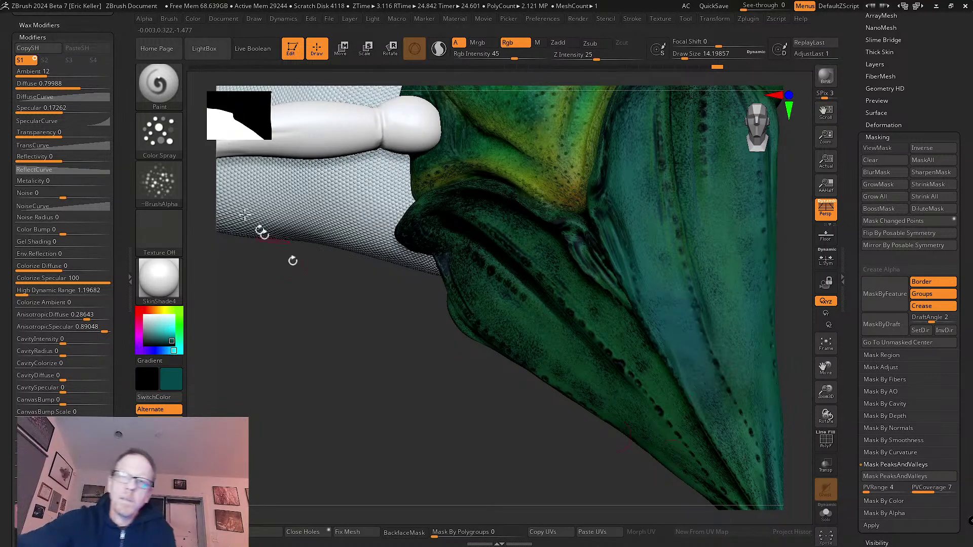
# - Set the Paint brush's polypaint mode to 5 (Darken)
pyautogui.click(169, 18)
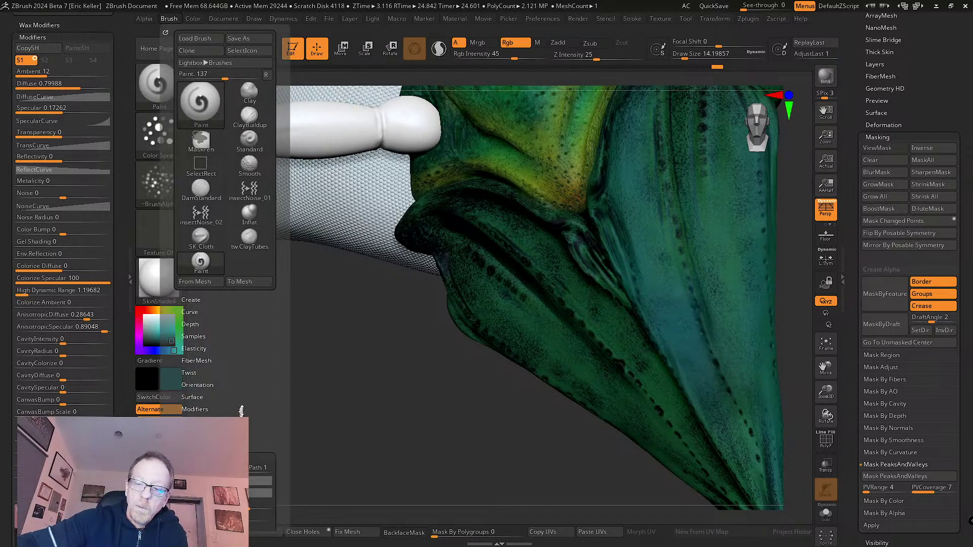
pyautogui.scroll(-4, 241, 411)
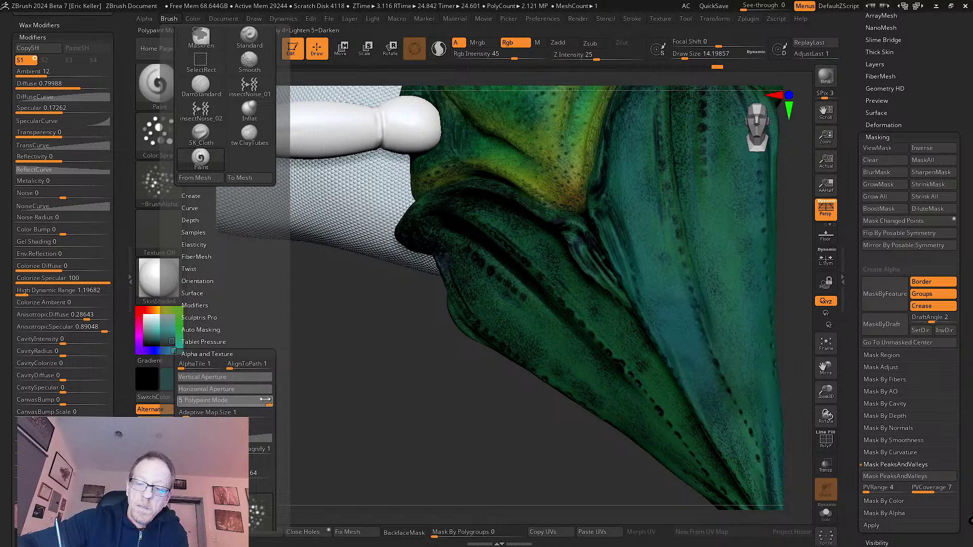
pyautogui.press('Return')
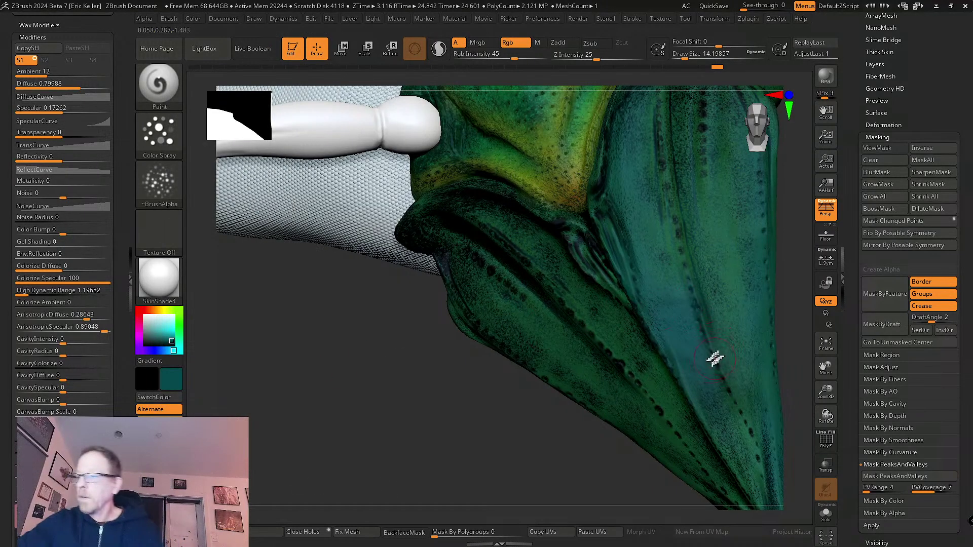
# - Select the mandible1 subtool and spray teal over its base, just below the yellow-green edge of the face
pyautogui.moveTo(714, 359)
pyautogui.mouseDown(button='right')
pyautogui.moveTo(739, 304)
pyautogui.moveTo(583, 412)
pyautogui.moveTo(593, 474)
pyautogui.moveTo(684, 385)
pyautogui.moveTo(682, 404)
pyautogui.moveTo(669, 400)
pyautogui.moveTo(665, 373)
pyautogui.mouseUp(button='right')
pyautogui.press('ctrl')
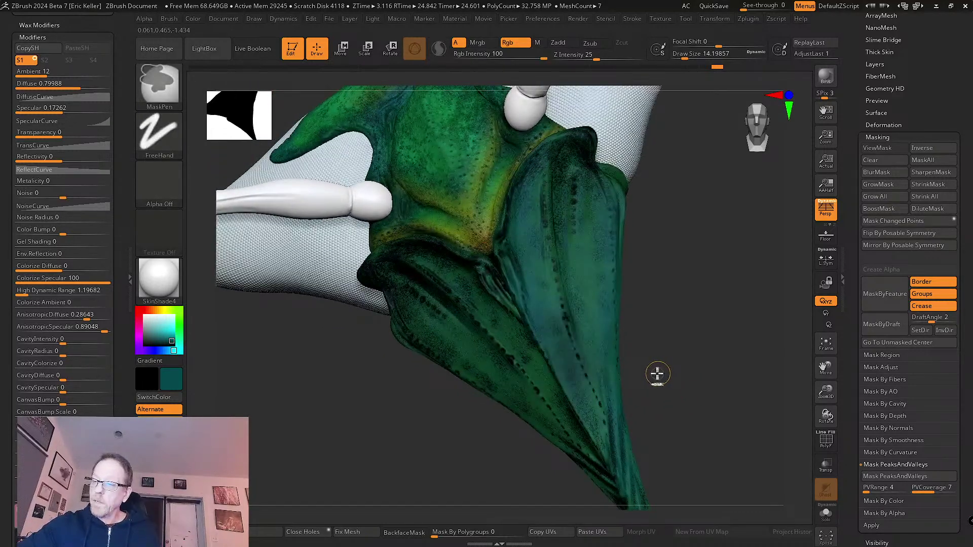
pyautogui.moveTo(564, 319); pyautogui.dragTo(512, 317, button='right')
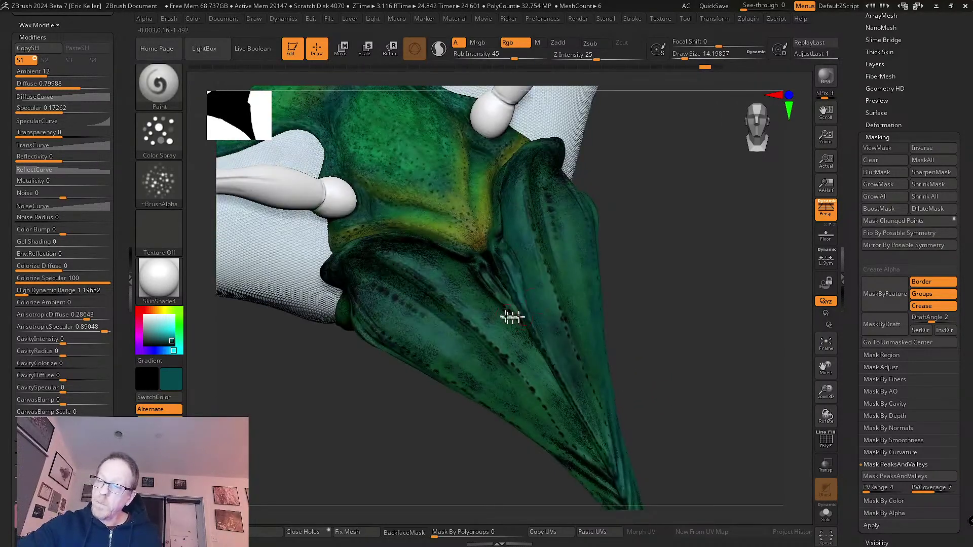
pyautogui.keyDown('alt'); pyautogui.click(510, 329); pyautogui.keyUp('alt')
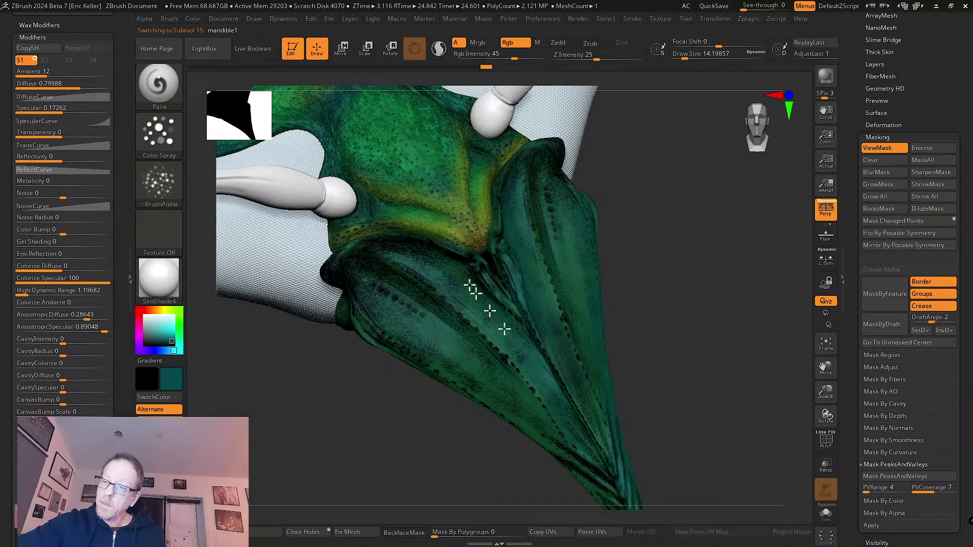
pyautogui.moveTo(430, 244); pyautogui.dragTo(496, 384, button='right')
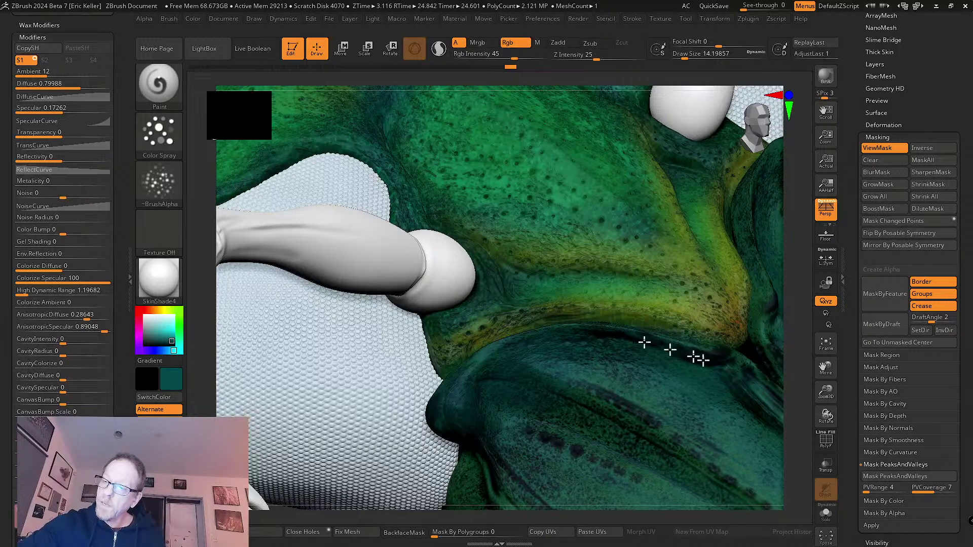
pyautogui.moveTo(699, 358); pyautogui.dragTo(588, 315, button='right')
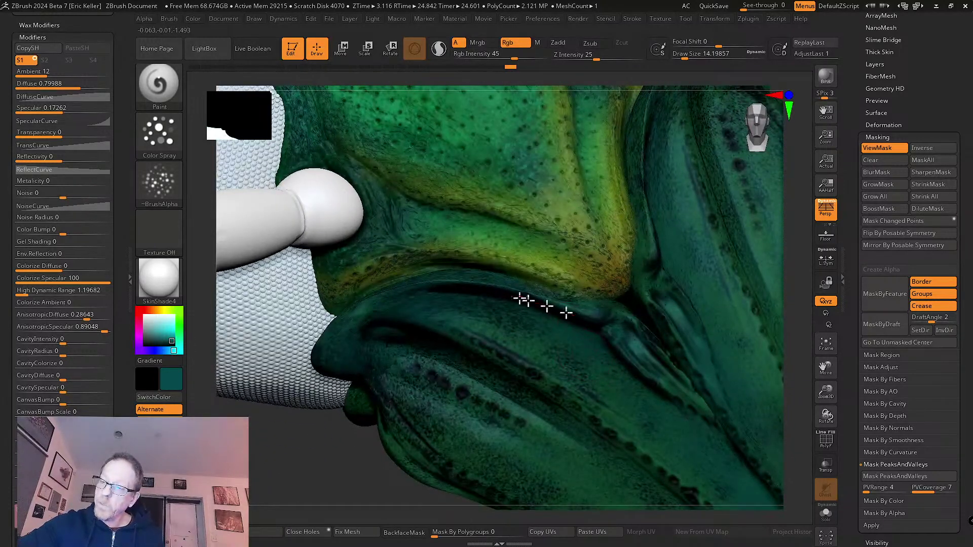
pyautogui.moveTo(504, 314); pyautogui.dragTo(496, 339, button='right')
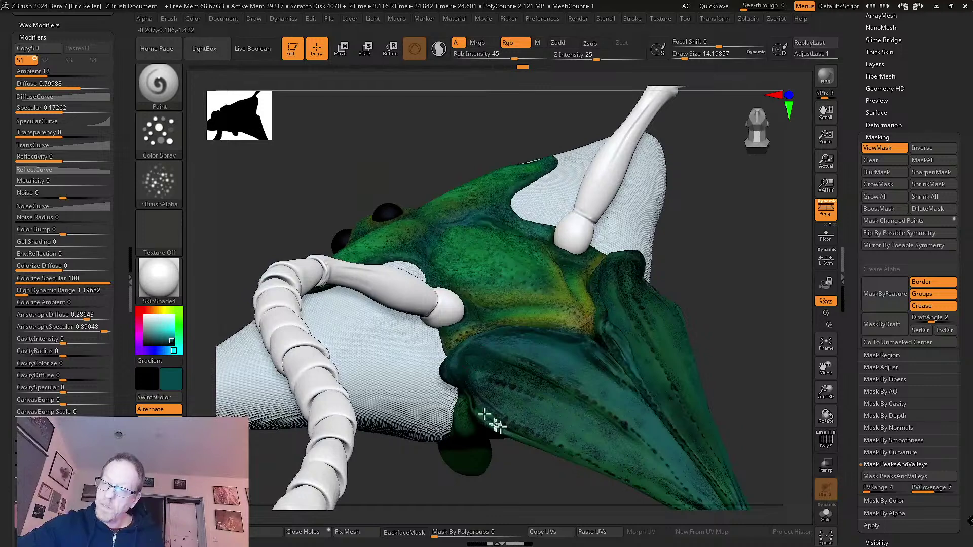
# - Extend the teal spray along the length of mandible1 toward the tip
pyautogui.moveTo(579, 460); pyautogui.dragTo(520, 364, button='right')
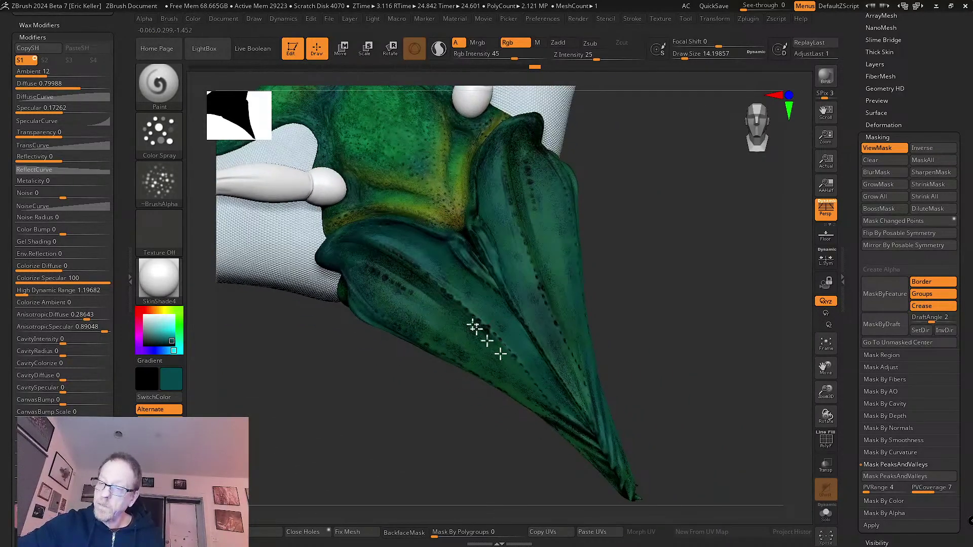
pyautogui.moveTo(597, 459); pyautogui.dragTo(593, 393, button='right')
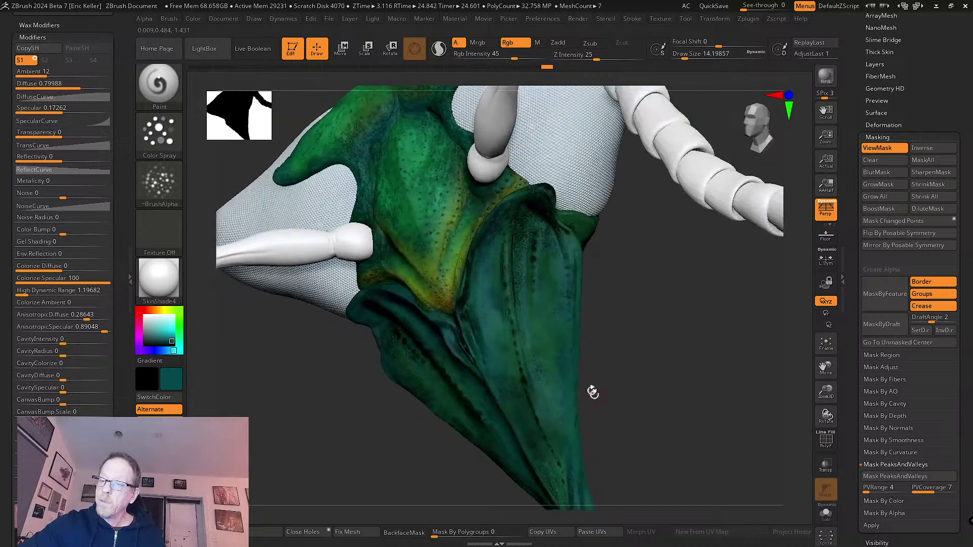
pyautogui.moveTo(577, 432); pyautogui.dragTo(527, 329, button='right')
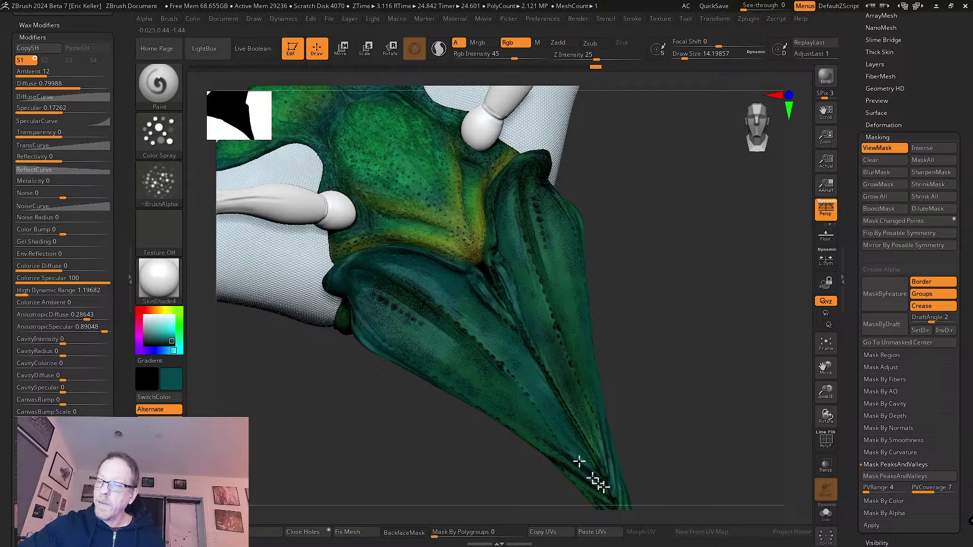
pyautogui.moveTo(585, 456); pyautogui.dragTo(606, 406, button='right')
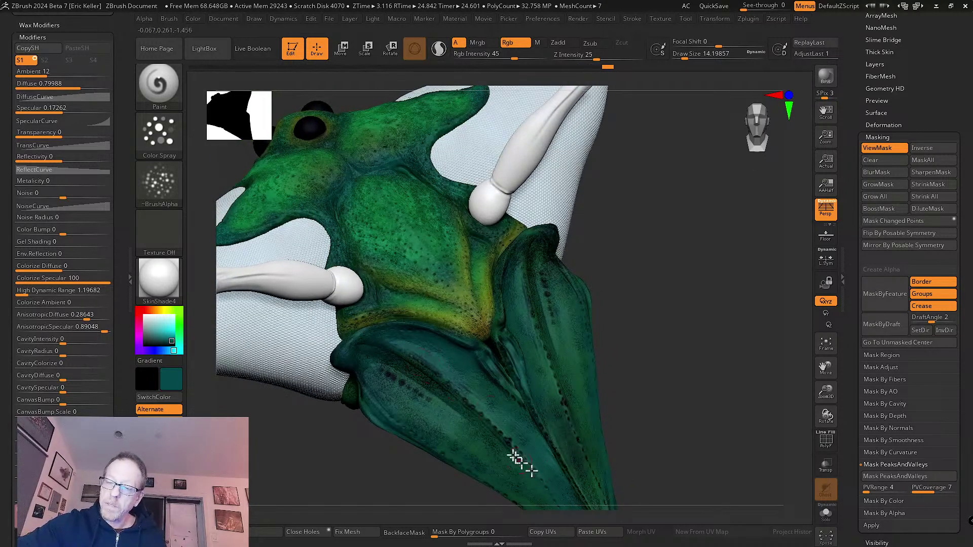
pyautogui.keyDown('alt'); pyautogui.moveTo(515, 452); pyautogui.dragTo(424, 365, button='right'); pyautogui.keyUp('alt')
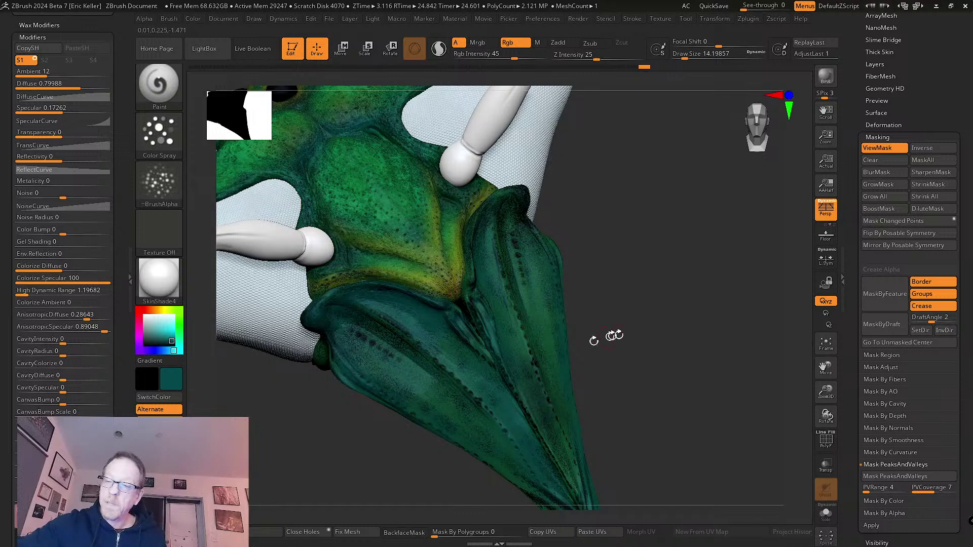
# - Spray more teal along mandible1's inner ridges and lower edge to even out its coverage
pyautogui.moveTo(613, 335); pyautogui.dragTo(563, 311)
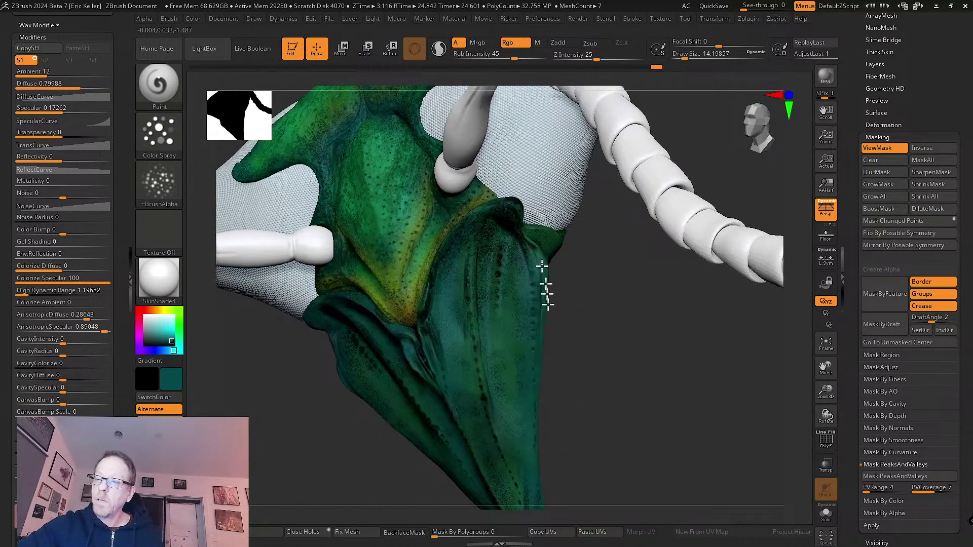
pyautogui.moveTo(443, 266)
pyautogui.mouseDown()
pyautogui.moveTo(435, 306)
pyautogui.moveTo(442, 402)
pyautogui.moveTo(467, 417)
pyautogui.mouseUp()
pyautogui.keyDown('alt'); pyautogui.moveTo(462, 407); pyautogui.dragTo(446, 310, button='right'); pyautogui.keyUp('alt')
pyautogui.moveTo(490, 416); pyautogui.dragTo(504, 438)
pyautogui.moveTo(496, 431)
pyautogui.mouseDown(button='right')
pyautogui.moveTo(560, 373)
pyautogui.moveTo(510, 439)
pyautogui.mouseUp(button='right')
pyautogui.moveTo(444, 306); pyautogui.dragTo(487, 412)
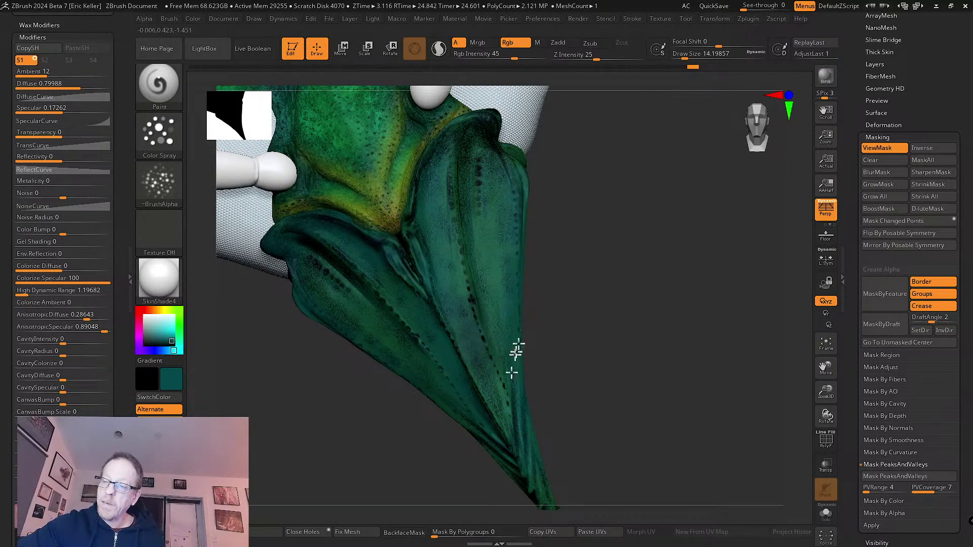
# - Choose a brighter green, select the mandible subtool and spray the green along its raised bands between the pitted grooves
pyautogui.moveTo(560, 406); pyautogui.dragTo(578, 439, button='right')
pyautogui.moveTo(532, 309); pyautogui.dragTo(588, 303, button='right')
pyautogui.moveTo(467, 263); pyautogui.dragTo(457, 311, button='right')
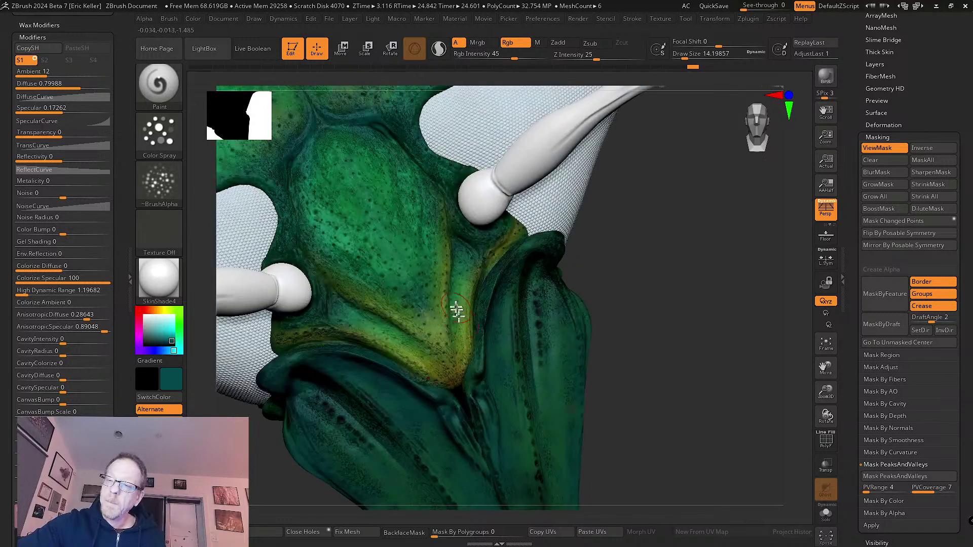
pyautogui.click(178, 324)
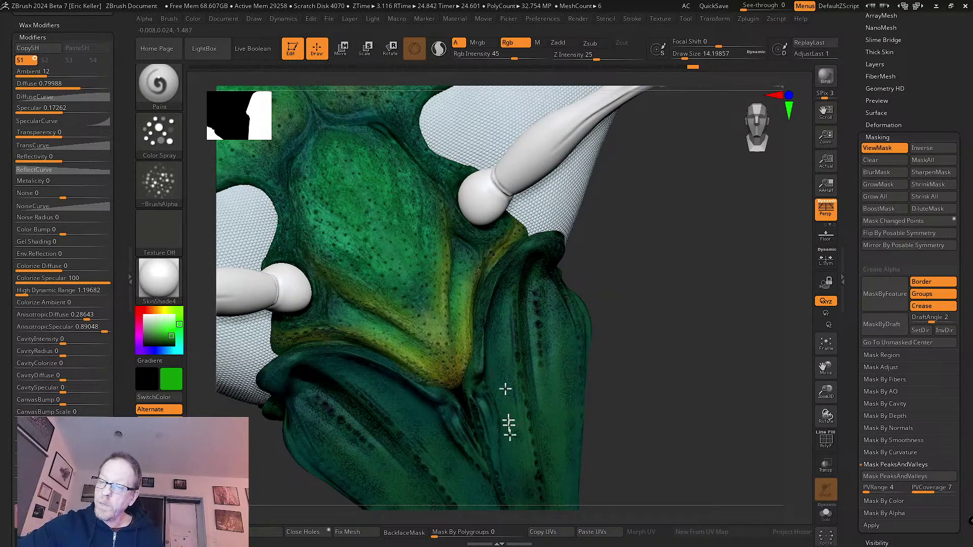
pyautogui.keyDown('alt'); pyautogui.moveTo(504, 378); pyautogui.dragTo(500, 333, button='right'); pyautogui.keyUp('alt')
pyautogui.keyDown('alt'); pyautogui.click(500, 319); pyautogui.keyUp('alt')
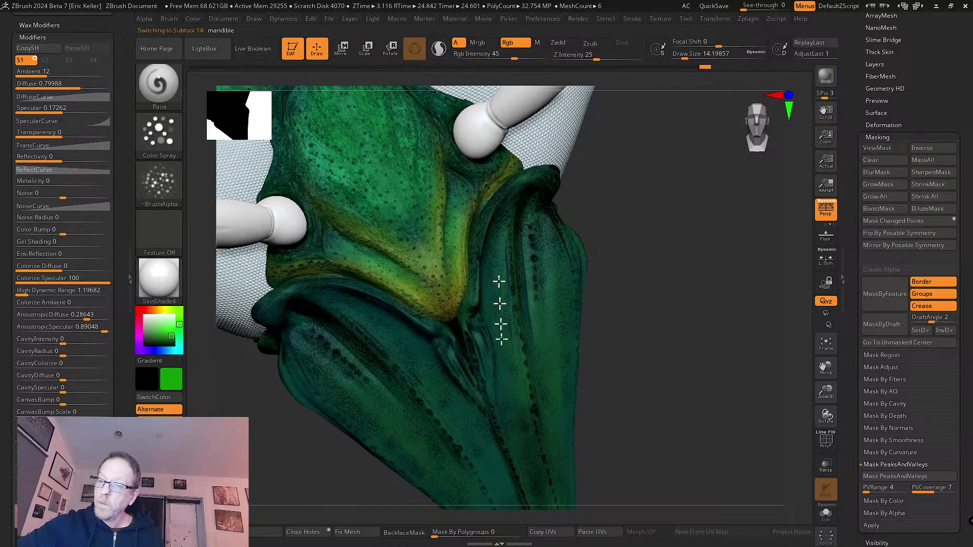
pyautogui.moveTo(496, 239); pyautogui.dragTo(521, 450)
pyautogui.moveTo(504, 355)
pyautogui.mouseDown()
pyautogui.moveTo(535, 484)
pyautogui.moveTo(549, 401)
pyautogui.moveTo(556, 434)
pyautogui.moveTo(556, 266)
pyautogui.mouseUp()
pyautogui.moveTo(371, 330); pyautogui.dragTo(412, 387)
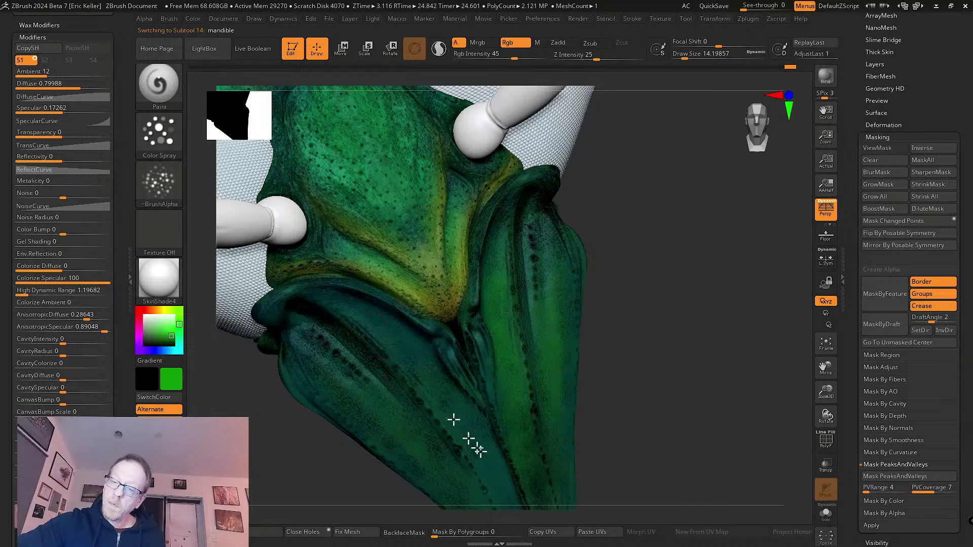
pyautogui.moveTo(477, 449); pyautogui.dragTo(363, 317)
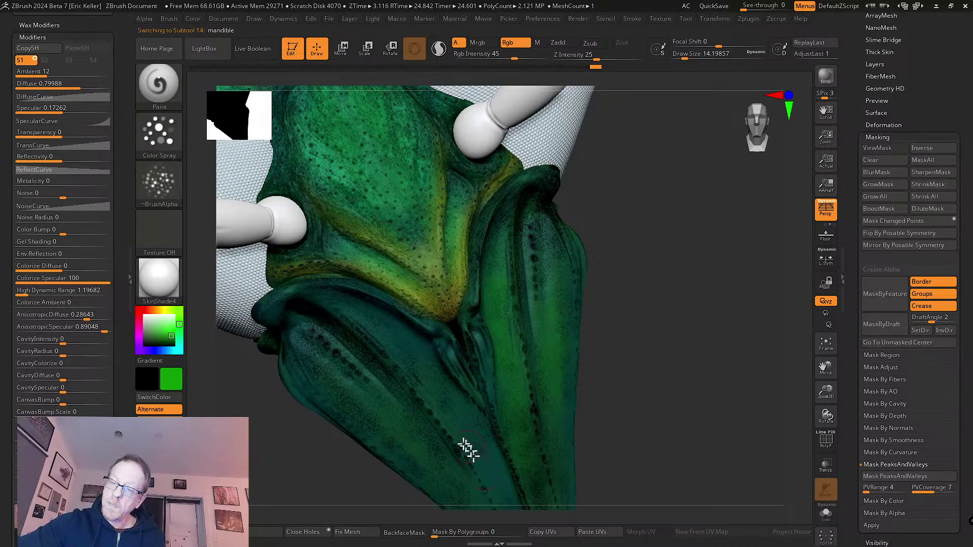
# - Select the mandible1 subtool, spray the bright green along its raised bands and smooth the color into the teal
pyautogui.keyDown('alt'); pyautogui.click(387, 347); pyautogui.keyUp('alt')
pyautogui.moveTo(387, 348)
pyautogui.mouseDown()
pyautogui.moveTo(475, 451)
pyautogui.moveTo(363, 322)
pyautogui.moveTo(476, 471)
pyautogui.mouseUp()
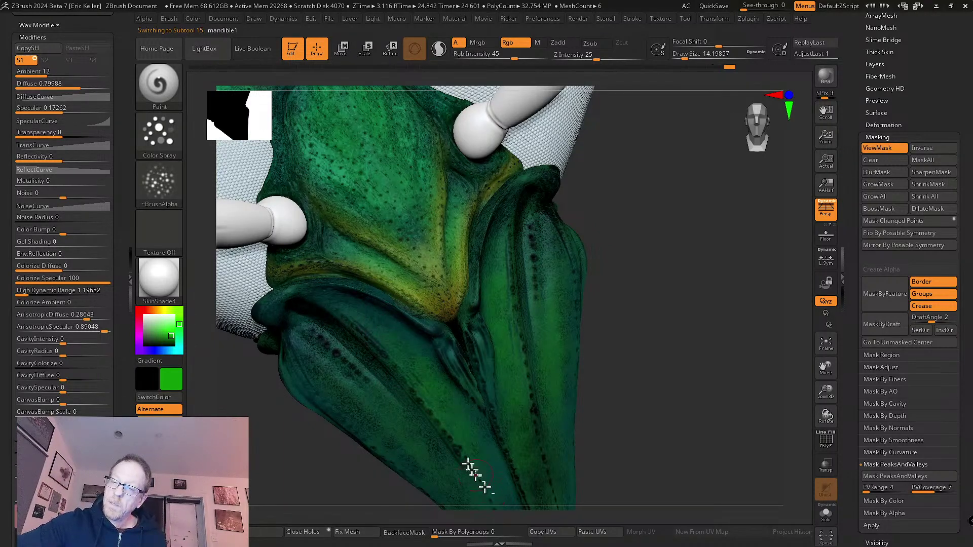
pyautogui.moveTo(474, 476); pyautogui.dragTo(326, 300, button='right')
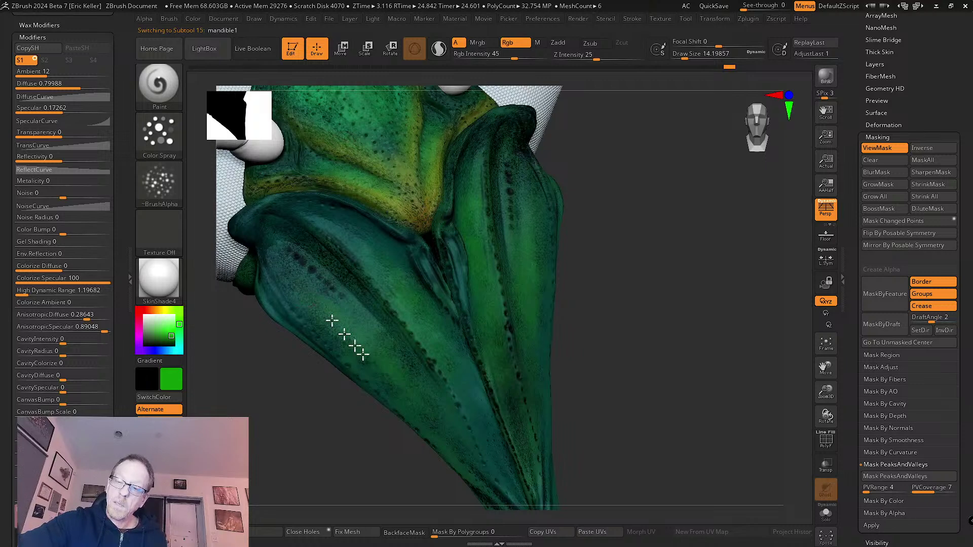
pyautogui.moveTo(316, 289)
pyautogui.keyDown('shift'); pyautogui.mouseDown()
pyautogui.moveTo(402, 358)
pyautogui.moveTo(293, 273)
pyautogui.moveTo(292, 251)
pyautogui.moveTo(312, 303)
pyautogui.moveTo(409, 299)
pyautogui.moveTo(467, 390)
pyautogui.moveTo(477, 374)
pyautogui.moveTo(358, 248)
pyautogui.moveTo(492, 416)
pyautogui.mouseUp(); pyautogui.keyUp('shift')
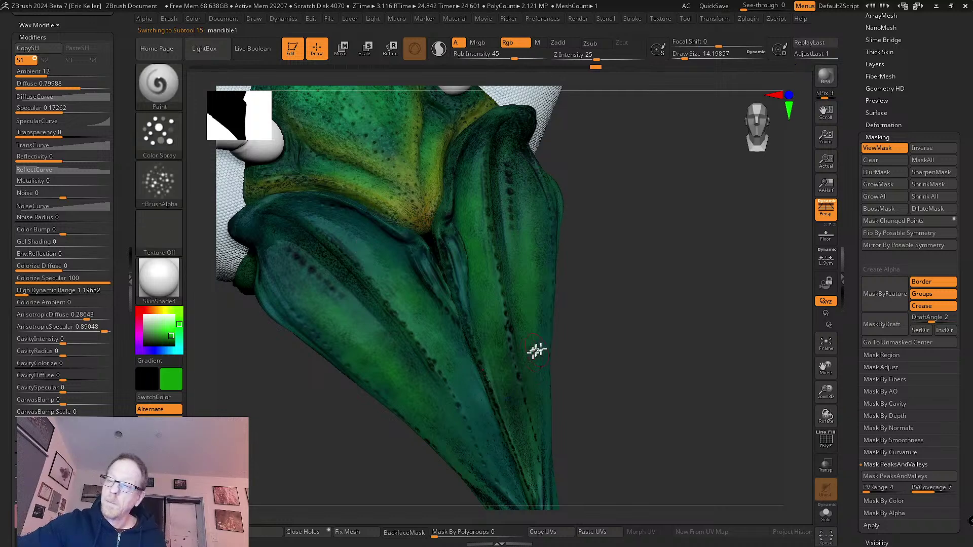
# - Select the mandible subtool again and smooth its green streaks into the surrounding teal
pyautogui.moveTo(537, 350); pyautogui.dragTo(507, 360, button='right')
pyautogui.keyDown('alt'); pyautogui.click(507, 359); pyautogui.keyUp('alt')
pyautogui.moveTo(485, 219)
pyautogui.keyDown('shift'); pyautogui.mouseDown()
pyautogui.moveTo(509, 409)
pyautogui.moveTo(478, 317)
pyautogui.moveTo(540, 200)
pyautogui.moveTo(544, 346)
pyautogui.moveTo(505, 337)
pyautogui.mouseUp(); pyautogui.keyUp('shift')
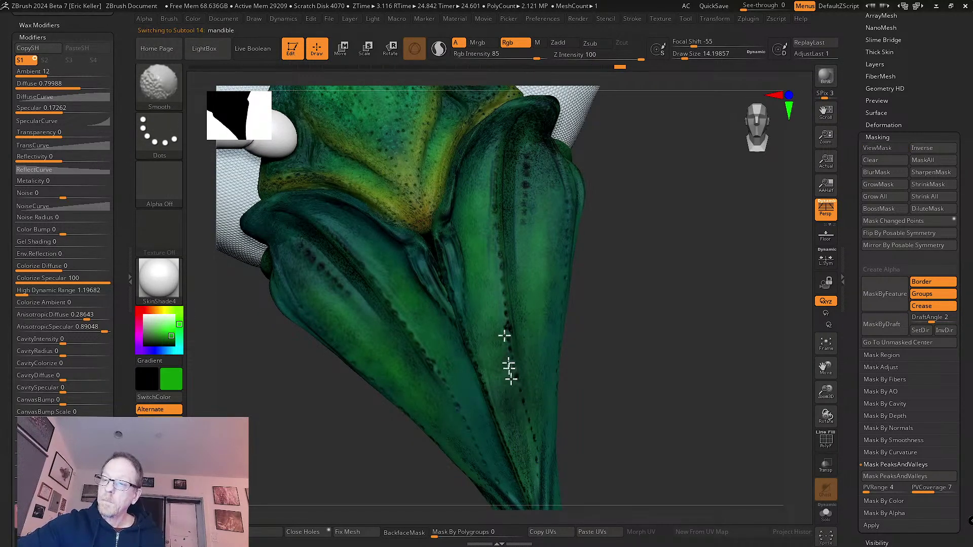
# - Sample the olive yellow from the face's lower edge and spray it along the mandible's inner base and upper rim
pyautogui.moveTo(505, 338)
pyautogui.mouseDown(button='right')
pyautogui.moveTo(482, 304)
pyautogui.moveTo(523, 430)
pyautogui.moveTo(500, 404)
pyautogui.mouseUp(button='right')
pyautogui.press('c')
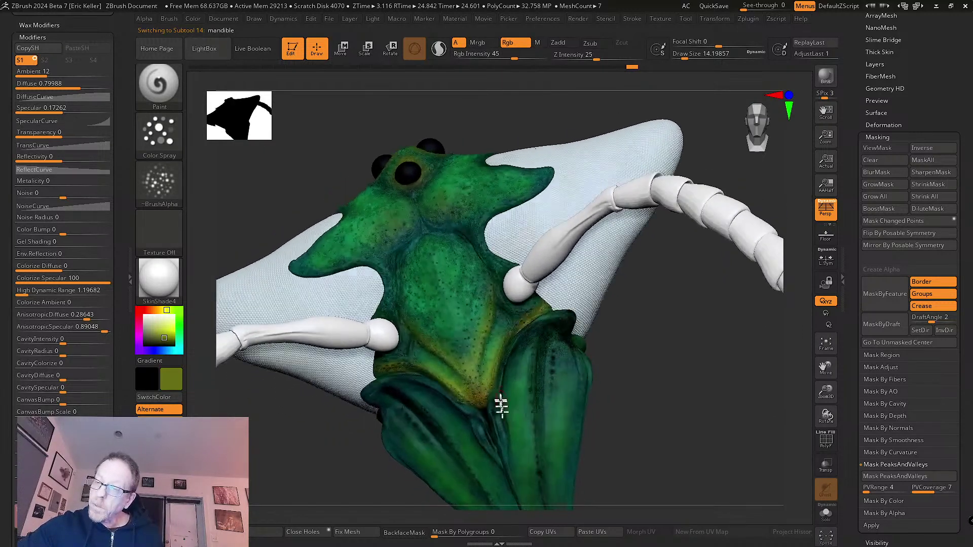
pyautogui.moveTo(497, 418); pyautogui.dragTo(520, 339)
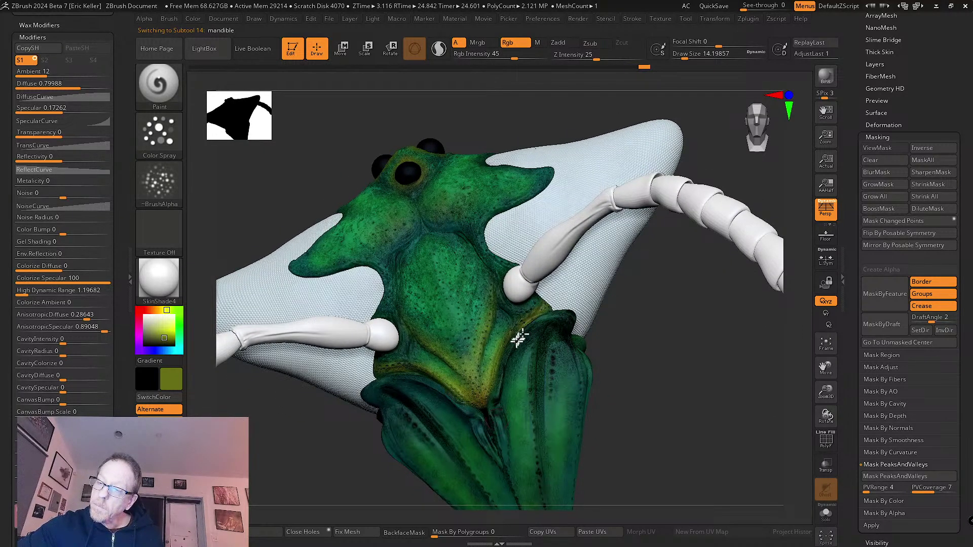
pyautogui.moveTo(509, 466); pyautogui.dragTo(497, 402)
pyautogui.moveTo(504, 438); pyautogui.dragTo(501, 418)
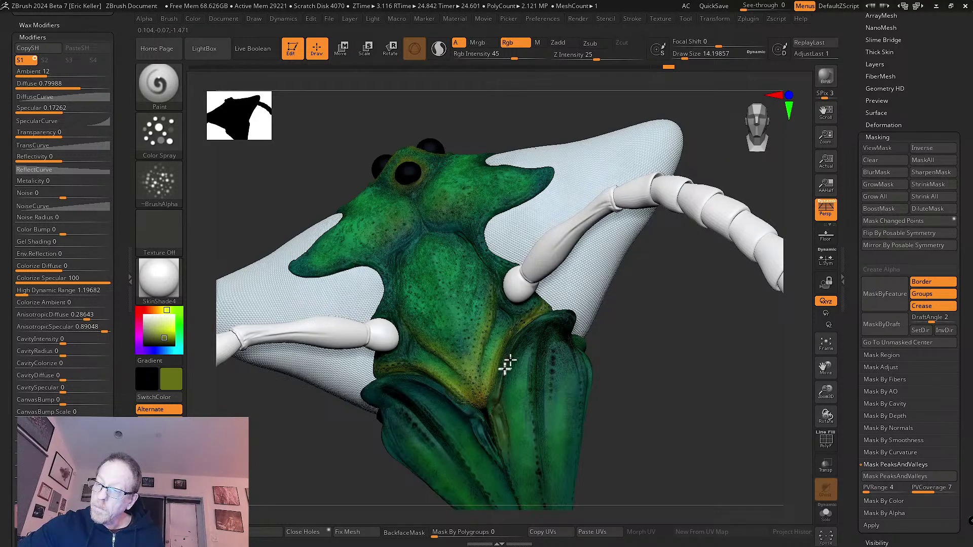
pyautogui.moveTo(552, 319); pyautogui.dragTo(526, 332)
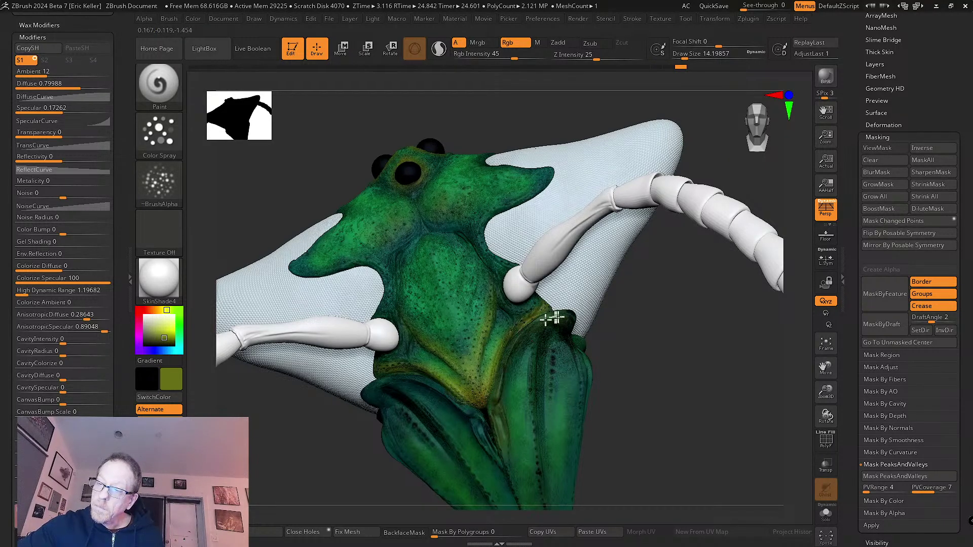
# - Select the mandible1 subtool and spray the same olive yellow along its inner base and upper rim
pyautogui.moveTo(504, 436)
pyautogui.mouseDown(button='right')
pyautogui.moveTo(504, 402)
pyautogui.moveTo(488, 430)
pyautogui.mouseUp(button='right')
pyautogui.keyDown('alt'); pyautogui.click(487, 433); pyautogui.keyUp('alt')
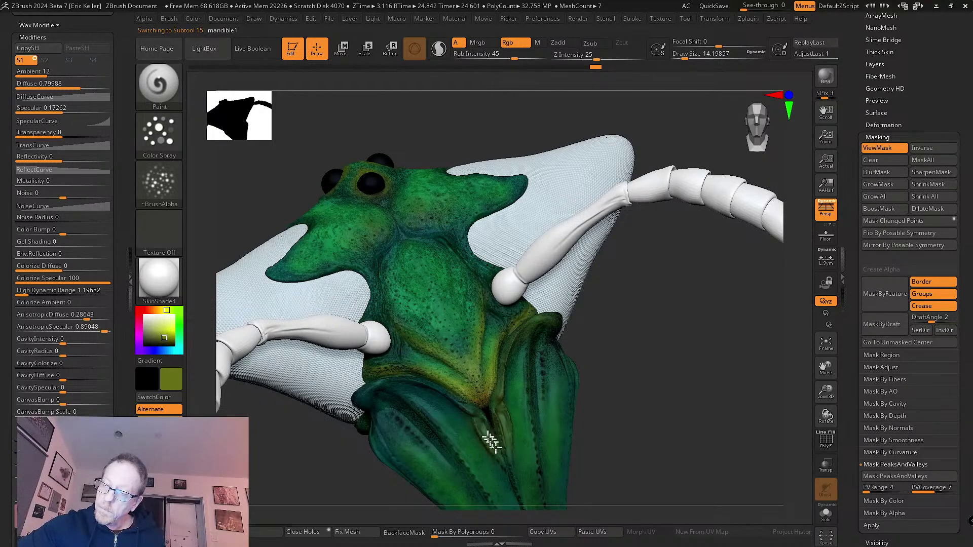
pyautogui.moveTo(394, 378); pyautogui.dragTo(469, 406)
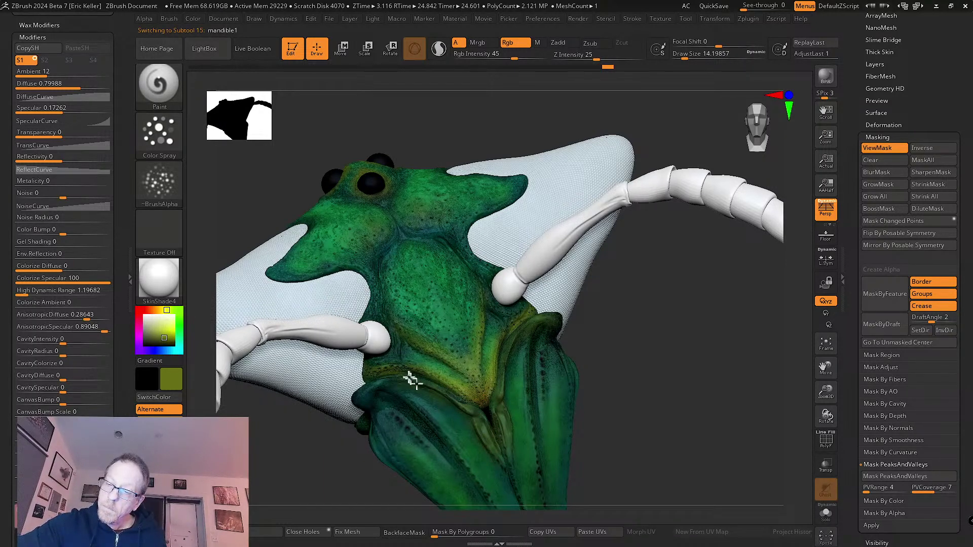
# - Examine the painted mandibles and head from the front, side, underside and a distance
pyautogui.moveTo(521, 457)
pyautogui.mouseDown(button='right')
pyautogui.moveTo(507, 398)
pyautogui.moveTo(517, 379)
pyautogui.moveTo(530, 378)
pyautogui.mouseUp(button='right')
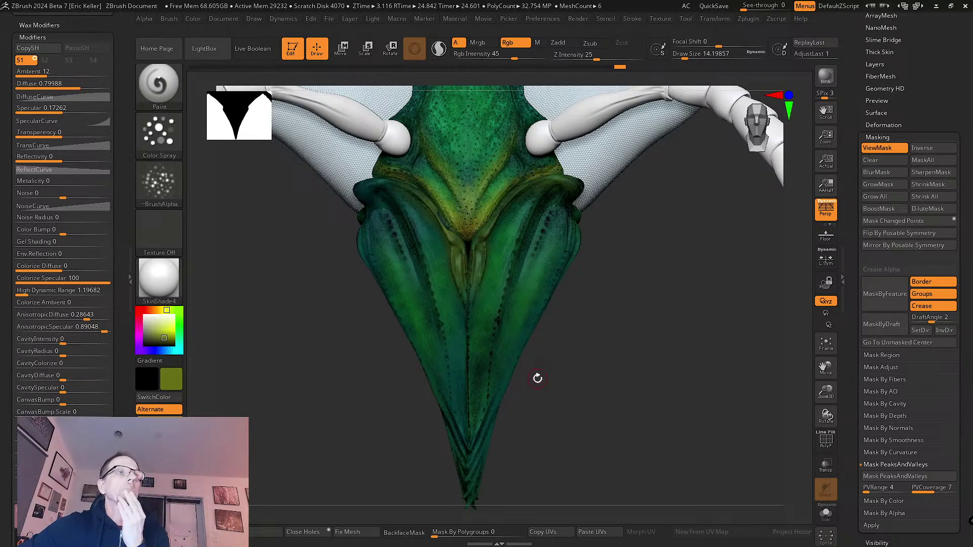
pyautogui.moveTo(618, 388); pyautogui.dragTo(506, 459)
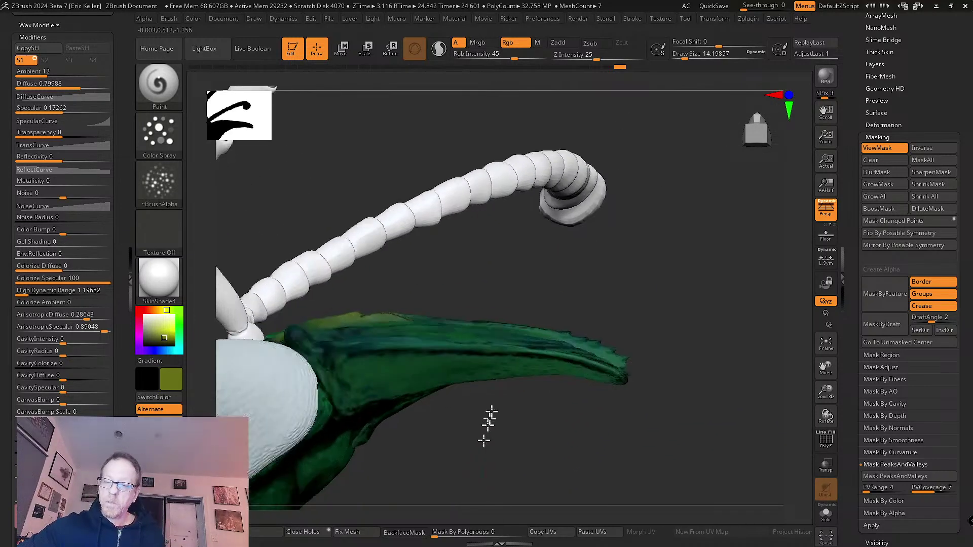
pyautogui.moveTo(489, 413); pyautogui.dragTo(368, 310)
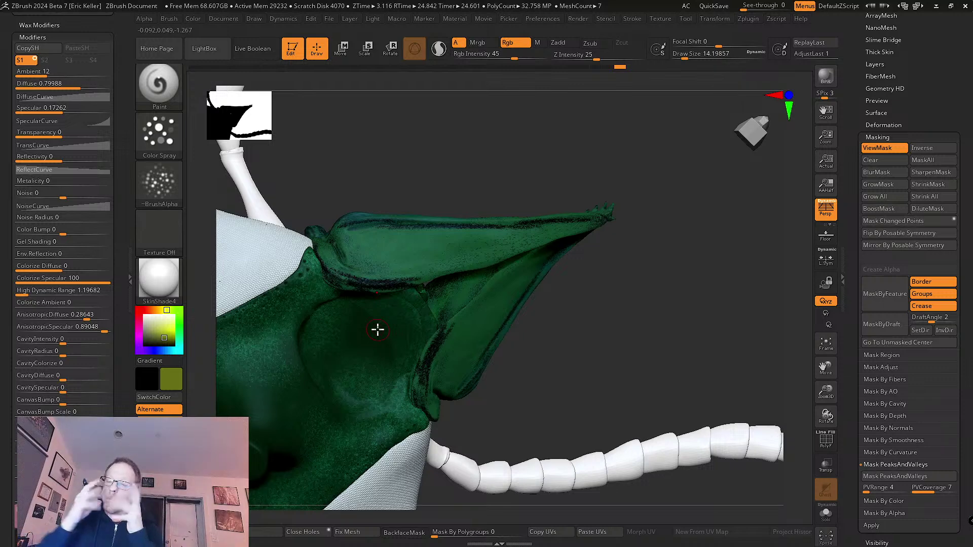
pyautogui.moveTo(602, 306); pyautogui.dragTo(591, 388)
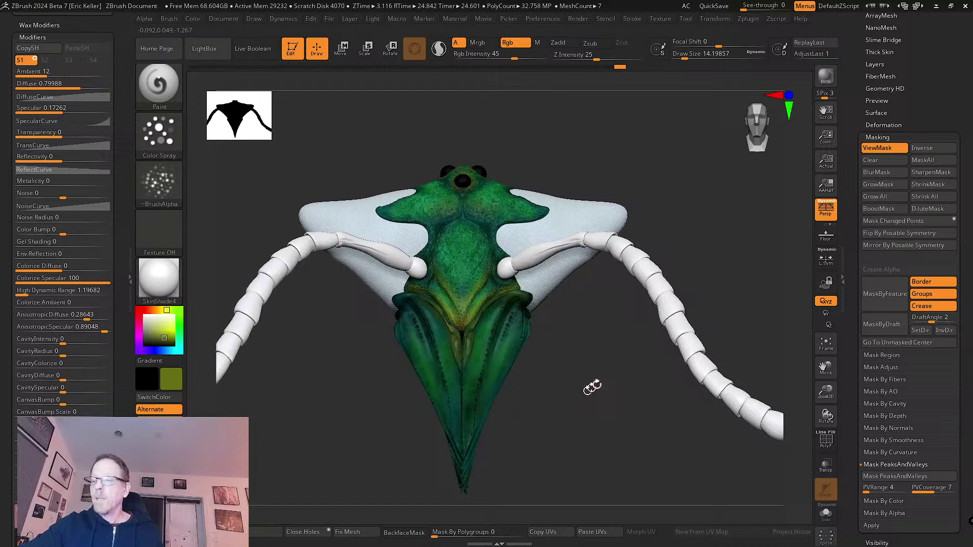
pyautogui.click(827, 514)
pyautogui.click(826, 514)
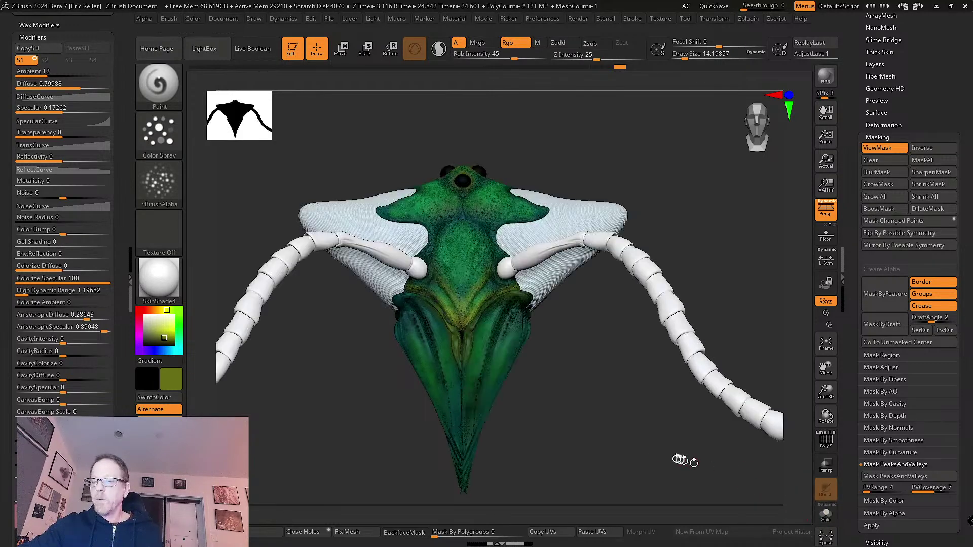
pyautogui.moveTo(645, 452); pyautogui.dragTo(646, 417)
pyautogui.keyDown('shift'); pyautogui.moveTo(650, 396); pyautogui.dragTo(680, 408); pyautogui.keyUp('shift')
pyautogui.moveTo(826, 393); pyautogui.dragTo(809, 385)
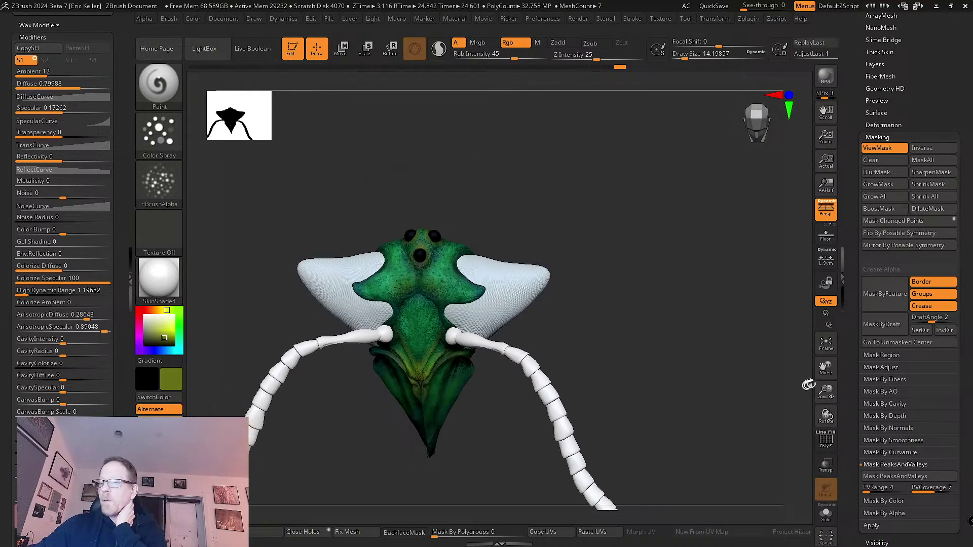
pyautogui.moveTo(741, 417); pyautogui.dragTo(766, 446)
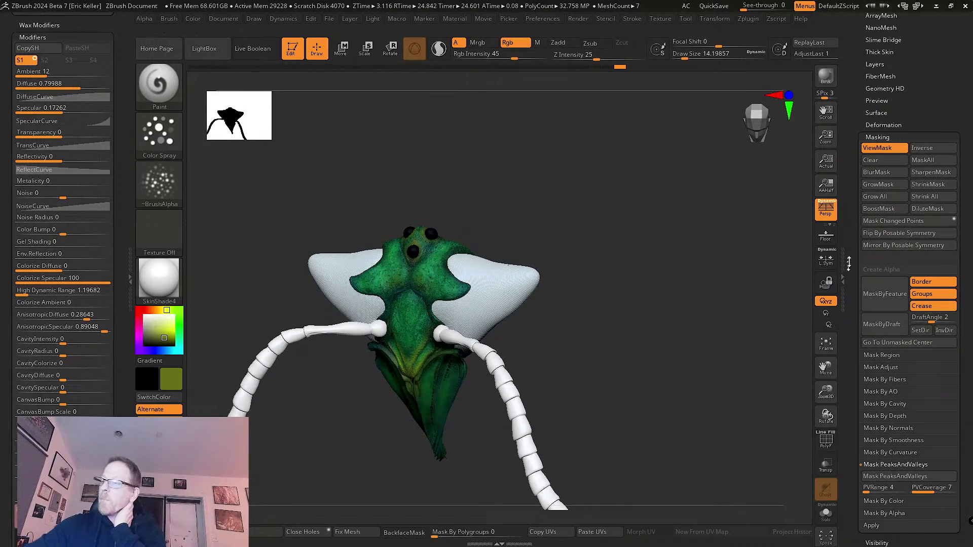
# - Show all subtools again so the full insect body surrounds the painted head
pyautogui.moveTo(850, 144); pyautogui.dragTo(850, 370)
pyautogui.click(882, 226)
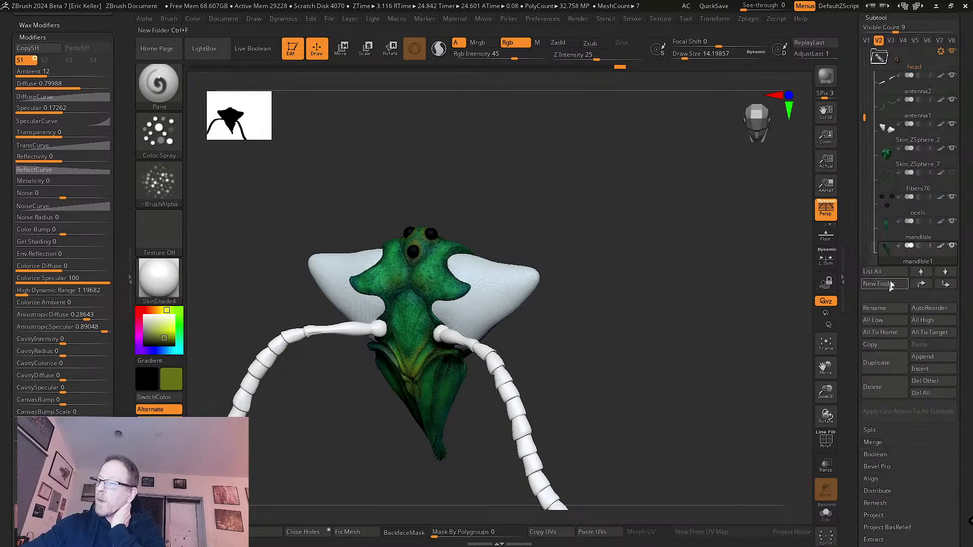
pyautogui.moveTo(953, 177)
pyautogui.press('shift')
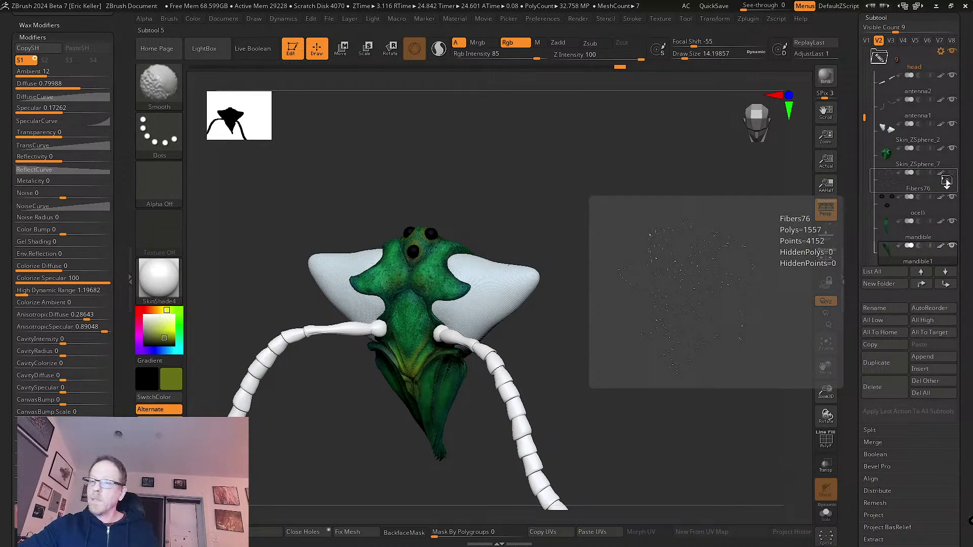
pyautogui.keyDown('shift'); pyautogui.click(952, 176); pyautogui.keyUp('shift')
pyautogui.moveTo(680, 390); pyautogui.dragTo(712, 287)
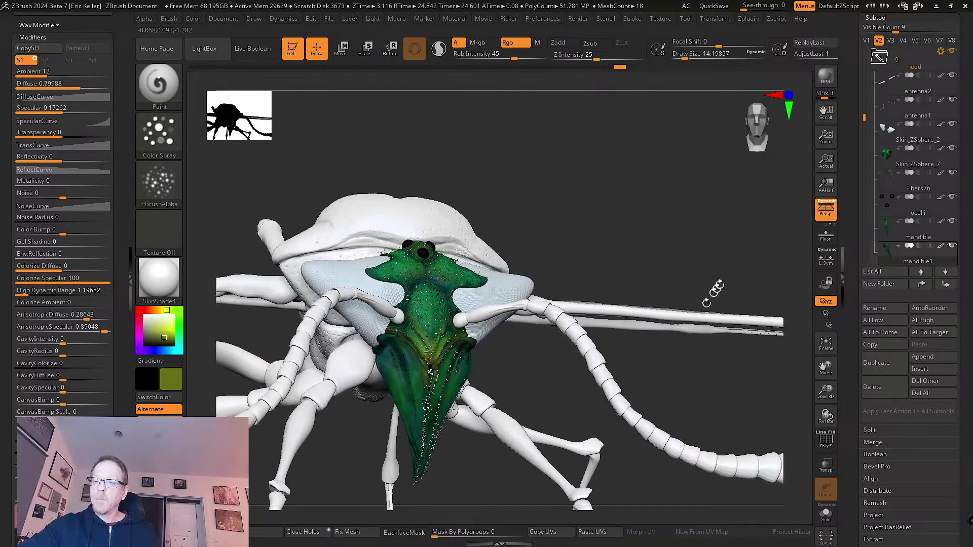
# - Hide the Fibers76 and mandible_fiber_01 hair subtools
pyautogui.moveTo(872, 225)
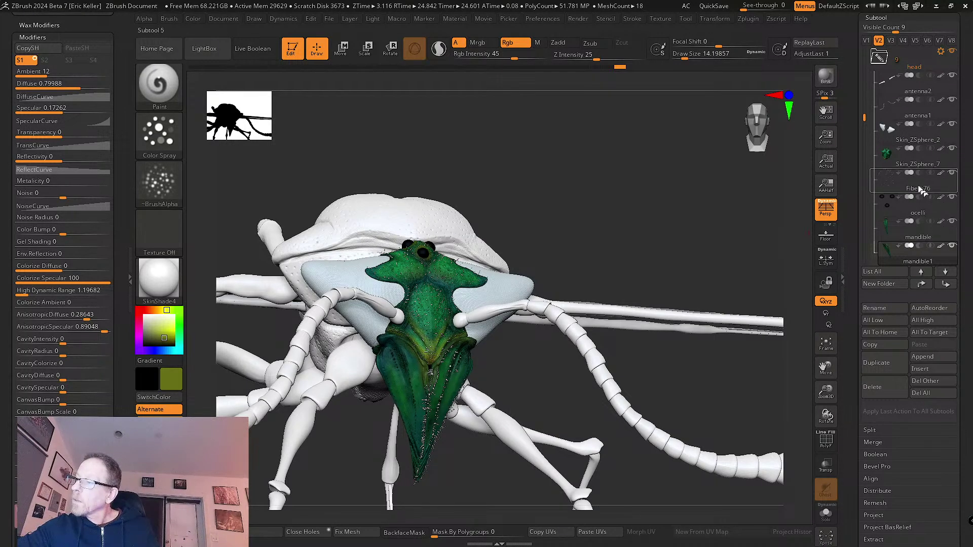
pyautogui.moveTo(799, 211); pyautogui.dragTo(702, 277)
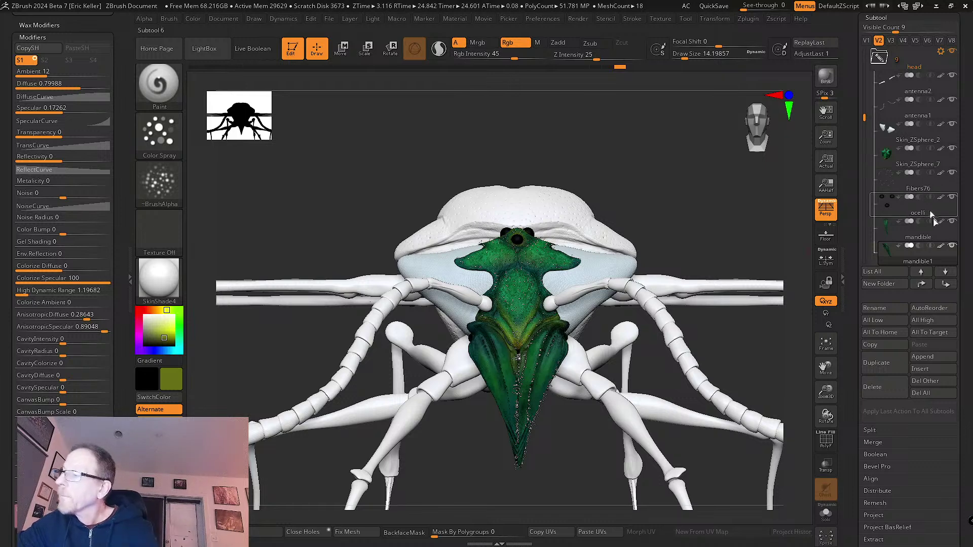
pyautogui.moveTo(865, 118); pyautogui.dragTo(865, 178)
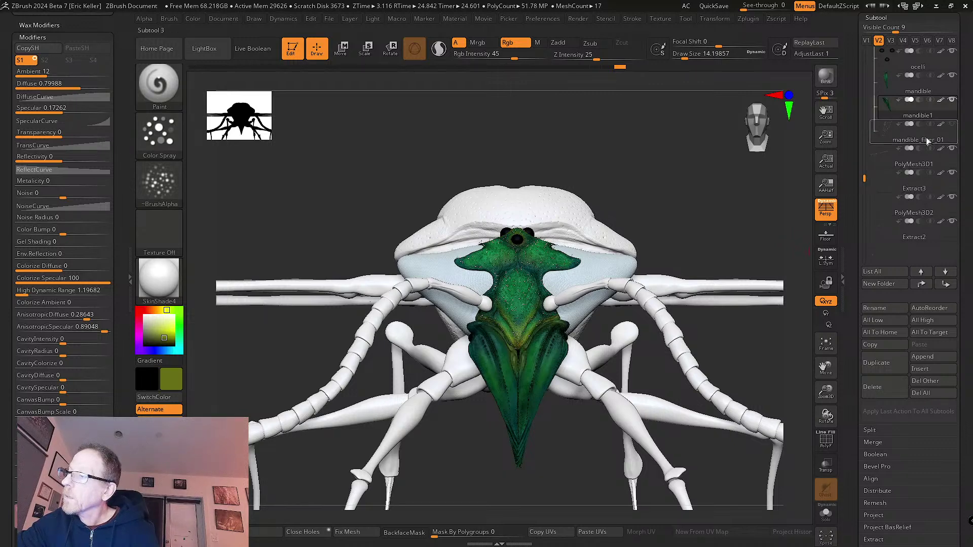
pyautogui.scroll(3, 940, 112)
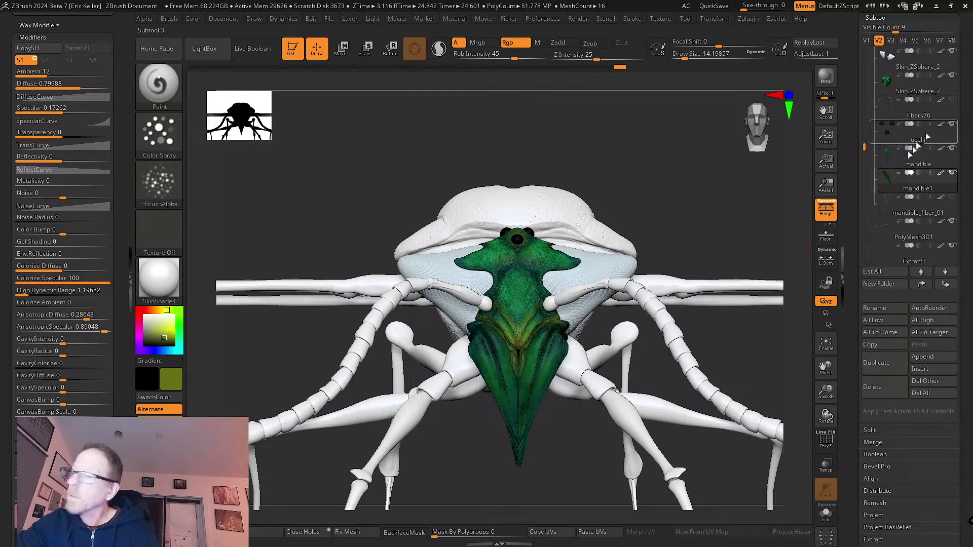
pyautogui.moveTo(884, 181)
# - Switch the insect to the simple brushed metal material and make a BPR render of the head from the front
pyautogui.moveTo(685, 191); pyautogui.dragTo(674, 276)
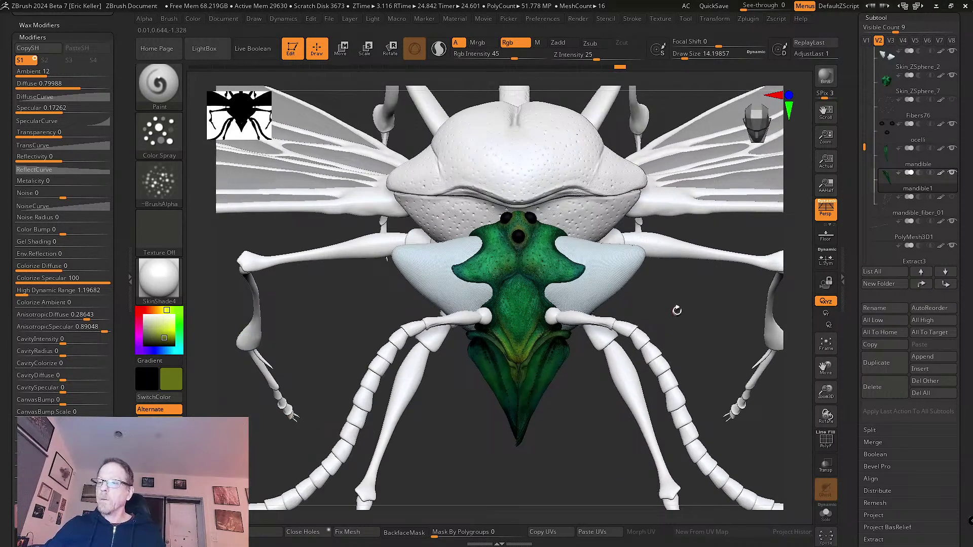
pyautogui.keyDown('alt'); pyautogui.moveTo(676, 311); pyautogui.dragTo(730, 328); pyautogui.keyUp('alt')
pyautogui.moveTo(735, 230); pyautogui.dragTo(742, 302)
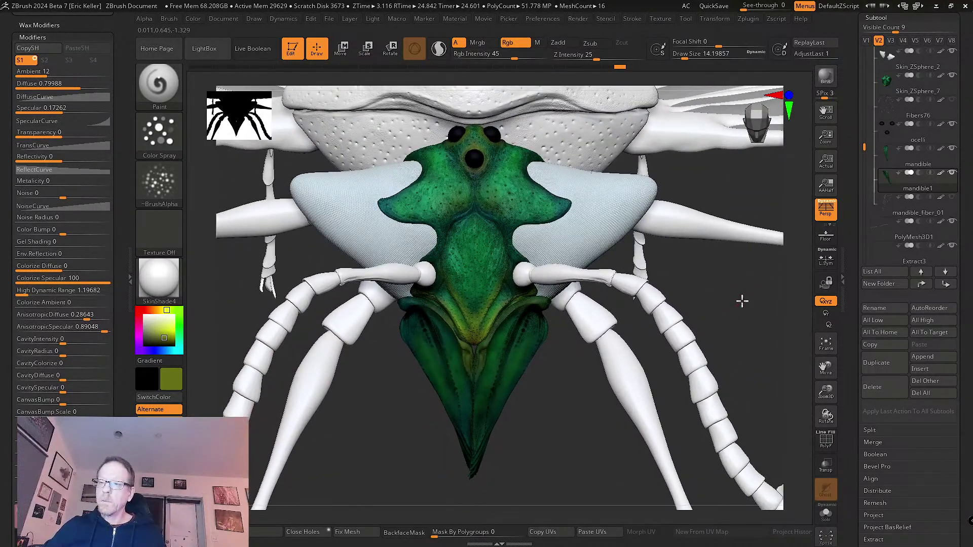
pyautogui.click(170, 273)
pyautogui.click(496, 207)
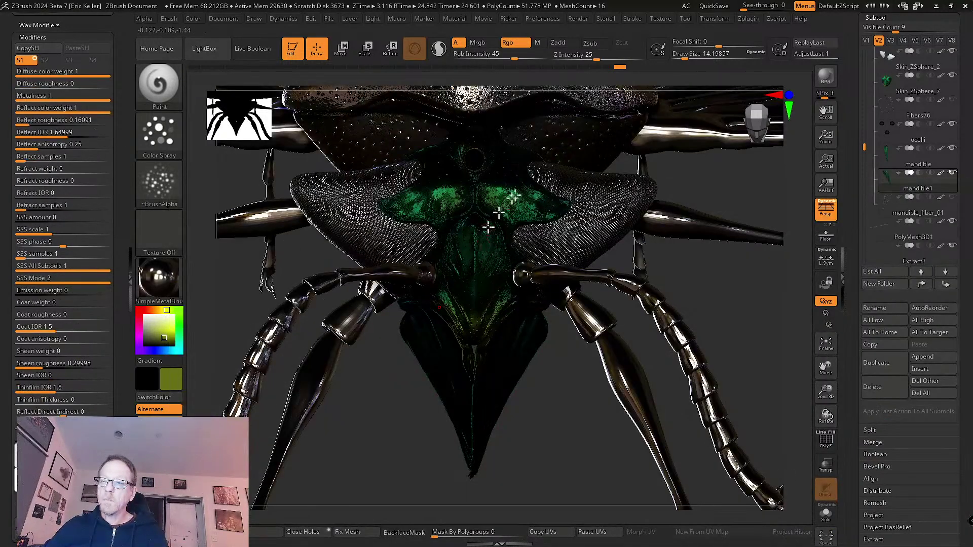
pyautogui.click(827, 77)
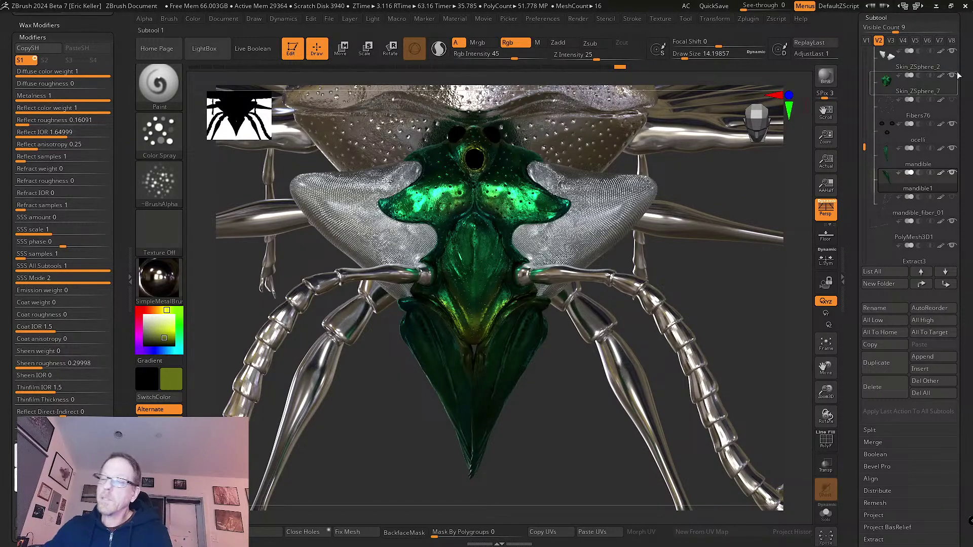
# - Make another BPR render of the metallic insect from a lower three-quarter view of the head and mandibles
pyautogui.moveTo(766, 324); pyautogui.dragTo(772, 285)
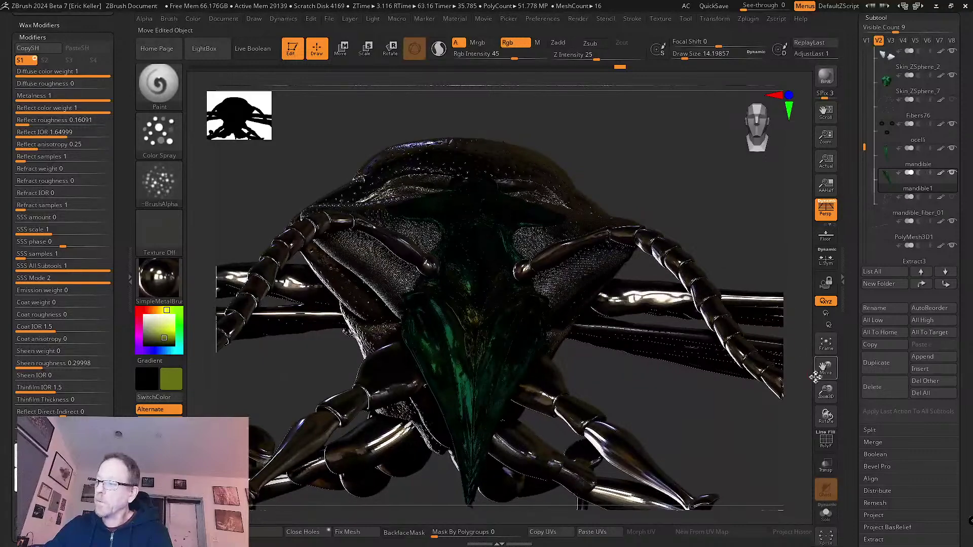
pyautogui.moveTo(822, 373); pyautogui.dragTo(826, 322)
pyautogui.moveTo(725, 378); pyautogui.dragTo(725, 345)
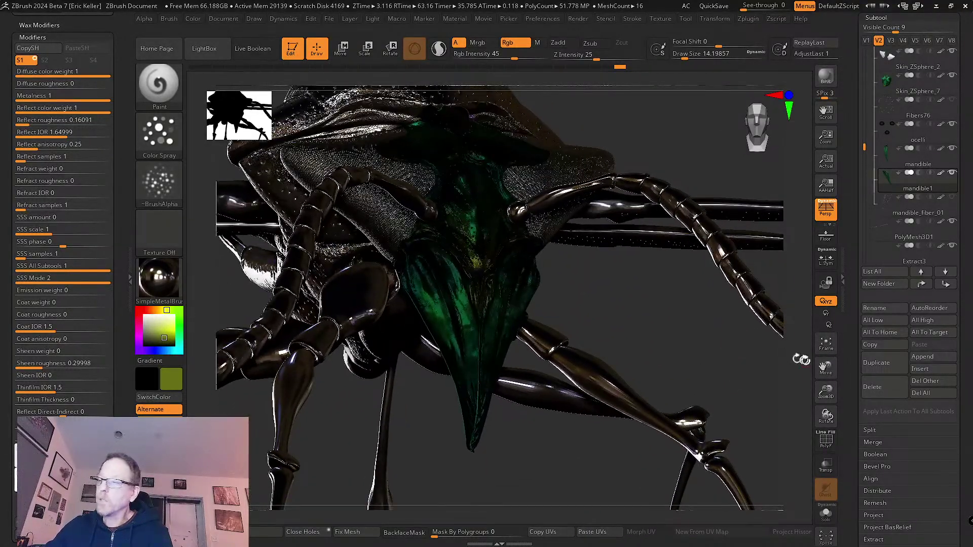
pyautogui.moveTo(826, 371); pyautogui.dragTo(827, 438)
pyautogui.moveTo(675, 370); pyautogui.dragTo(679, 372)
pyautogui.moveTo(826, 371); pyautogui.dragTo(824, 363)
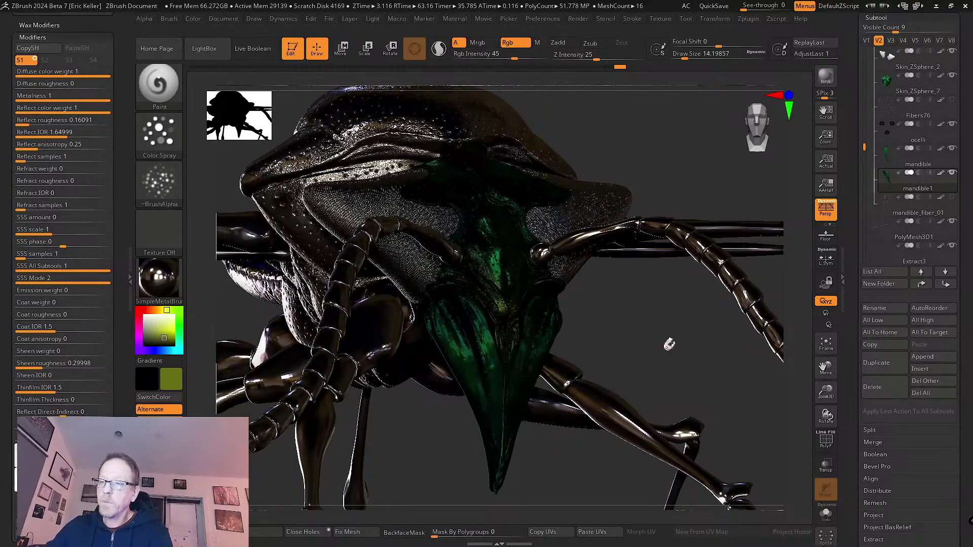
pyautogui.moveTo(667, 341); pyautogui.dragTo(731, 344)
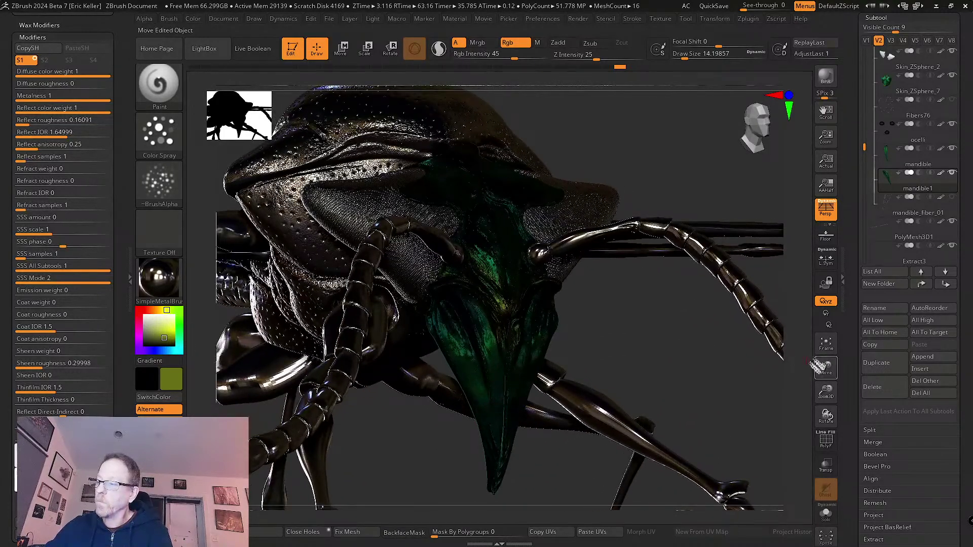
pyautogui.moveTo(822, 365); pyautogui.dragTo(825, 358)
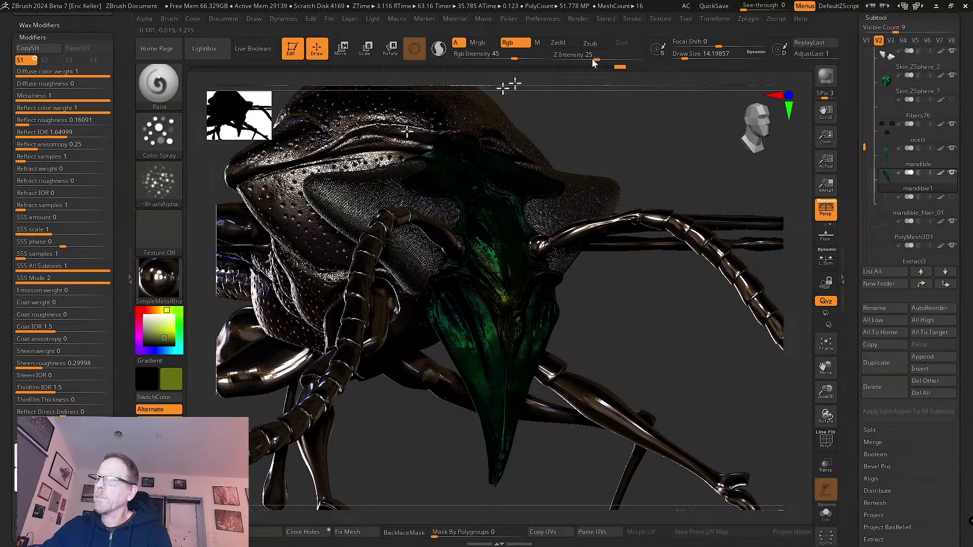
pyautogui.click(827, 76)
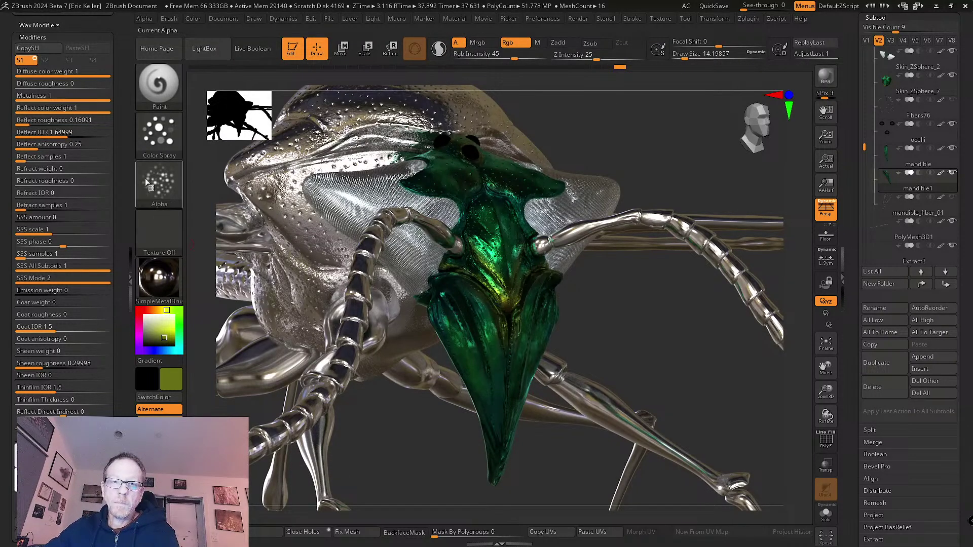
# - Put away the material modifiers, check the model's total point count and look through the subtools above the head folder
pyautogui.click(130, 249)
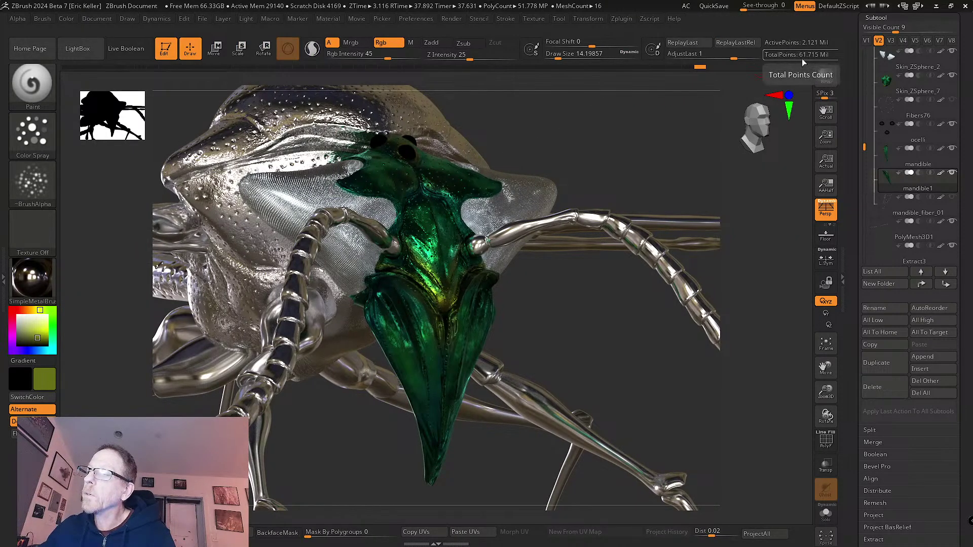
pyautogui.moveTo(763, 67)
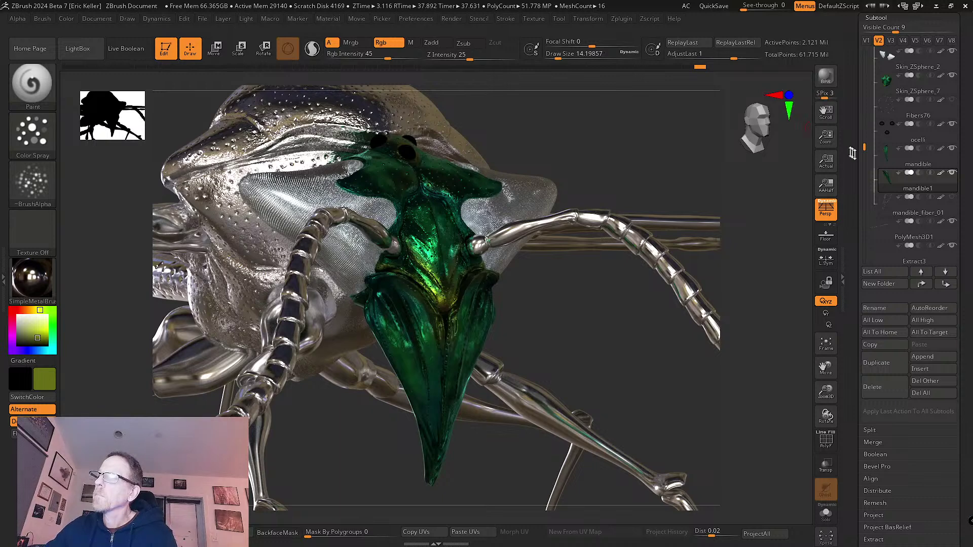
pyautogui.moveTo(865, 148); pyautogui.dragTo(865, 53)
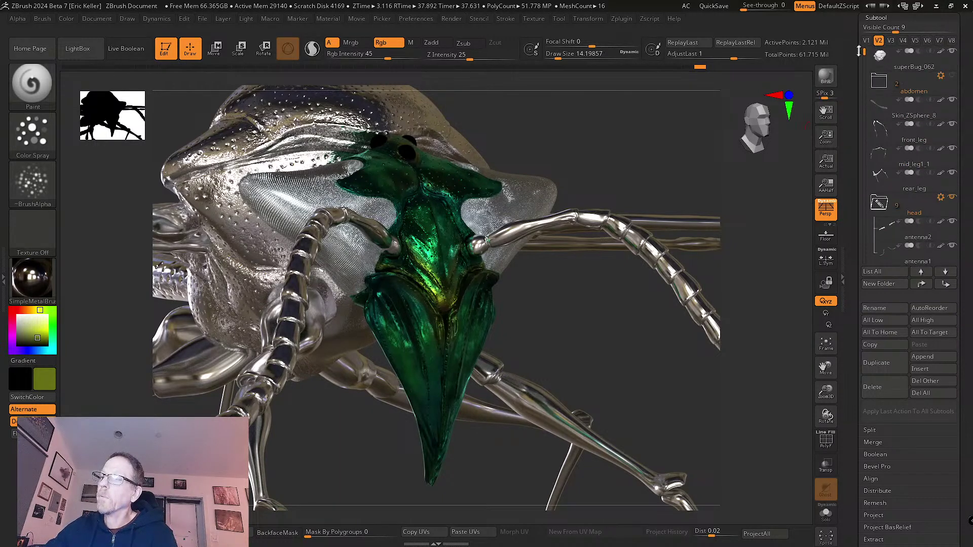